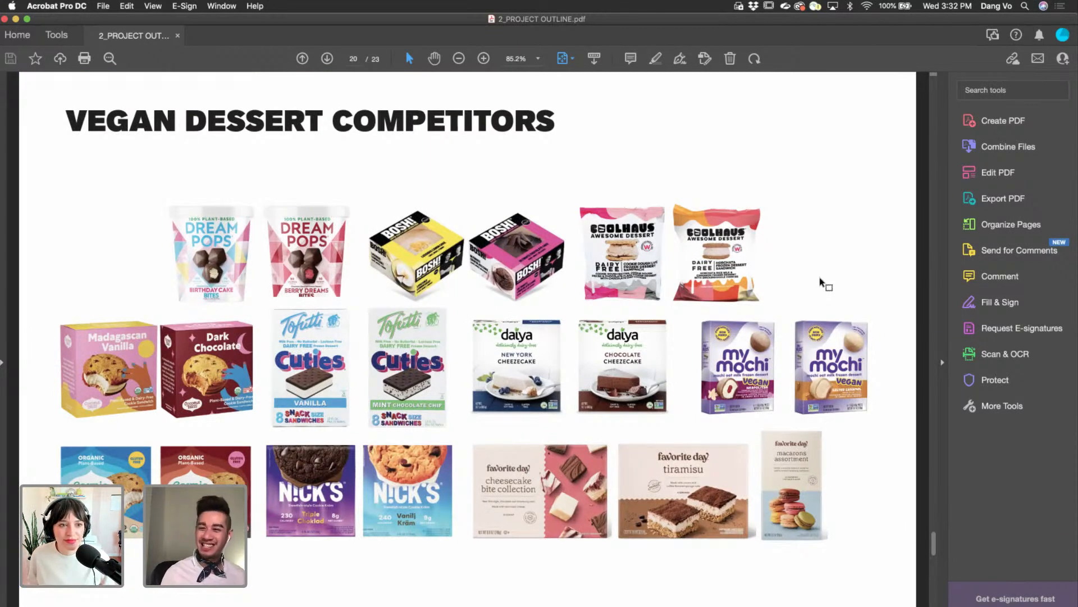
Step: Read the remaining moodboard pages of the project outline, from Sweet Utopia to the crossed-out references, and close the PDF
key("Right")
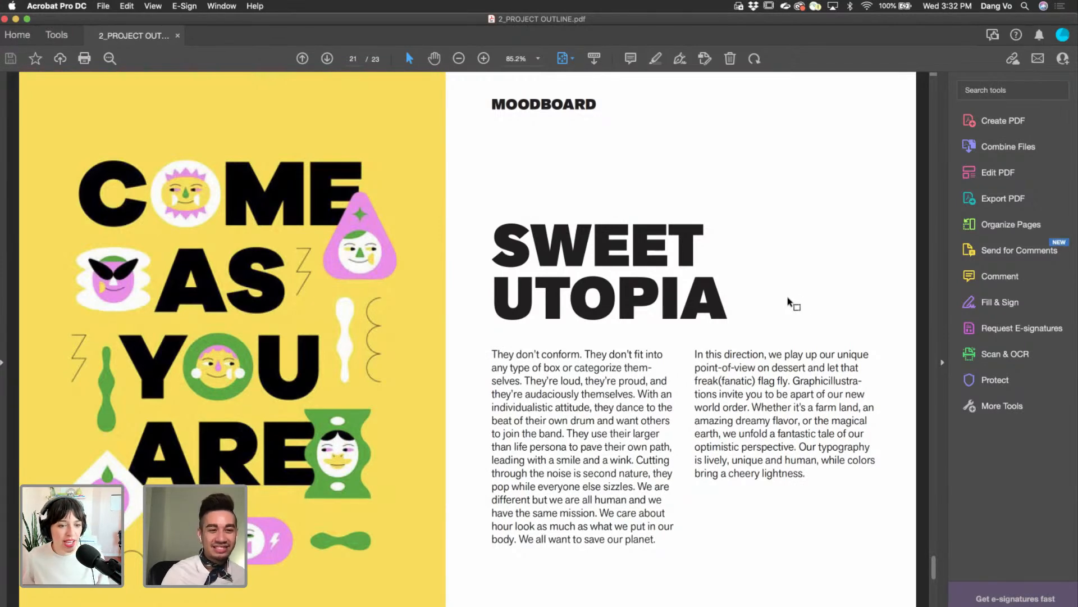
scroll(789, 302, "down", 3)
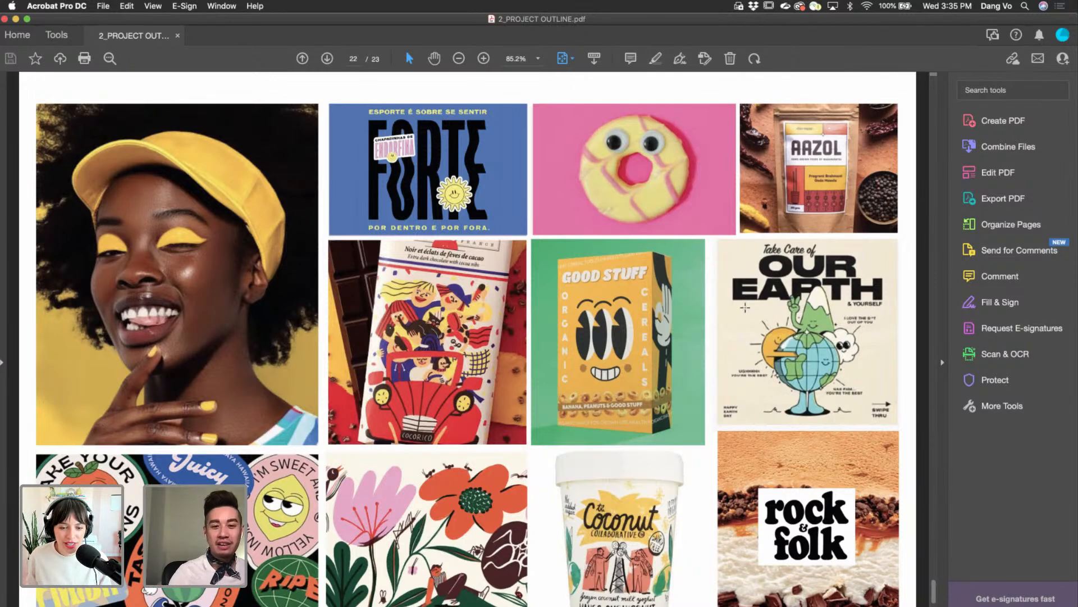
key("Right")
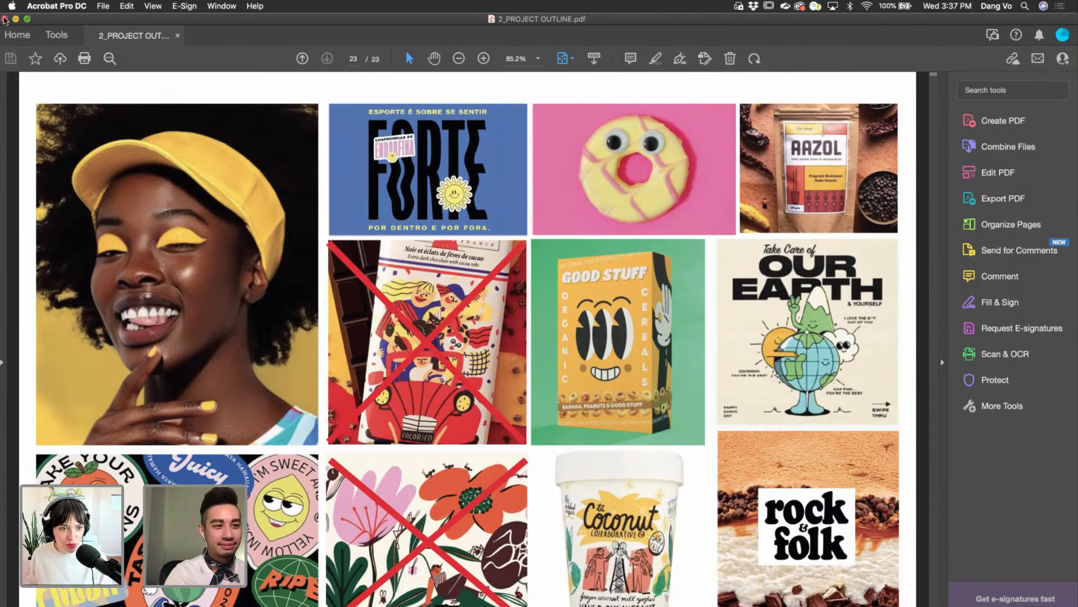
left_click(5, 19)
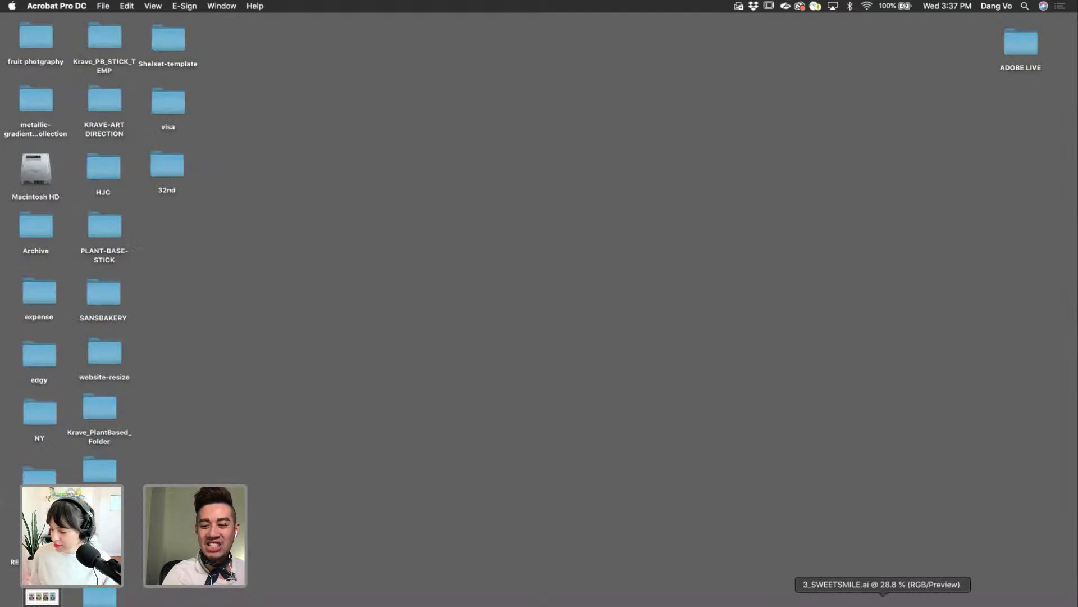
Step: Switch to the 3_SWEETSMILE.ai document in Illustrator and widen its window to fill the screen
left_click(883, 602)
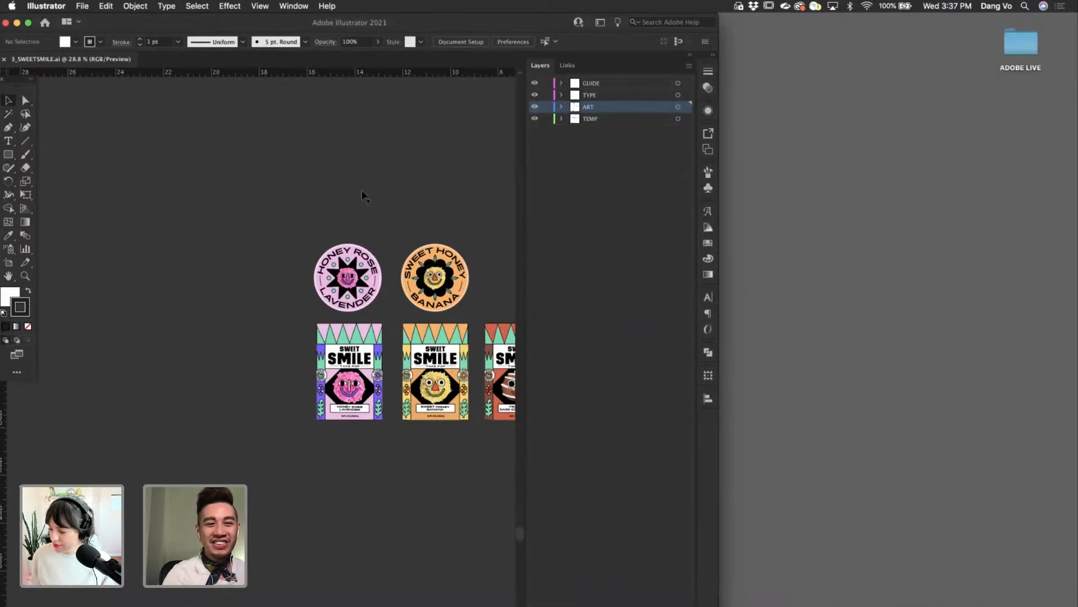
scroll(363, 192, "up", 10)
scroll(363, 193, "down", 5)
scroll(362, 192, "up", 3)
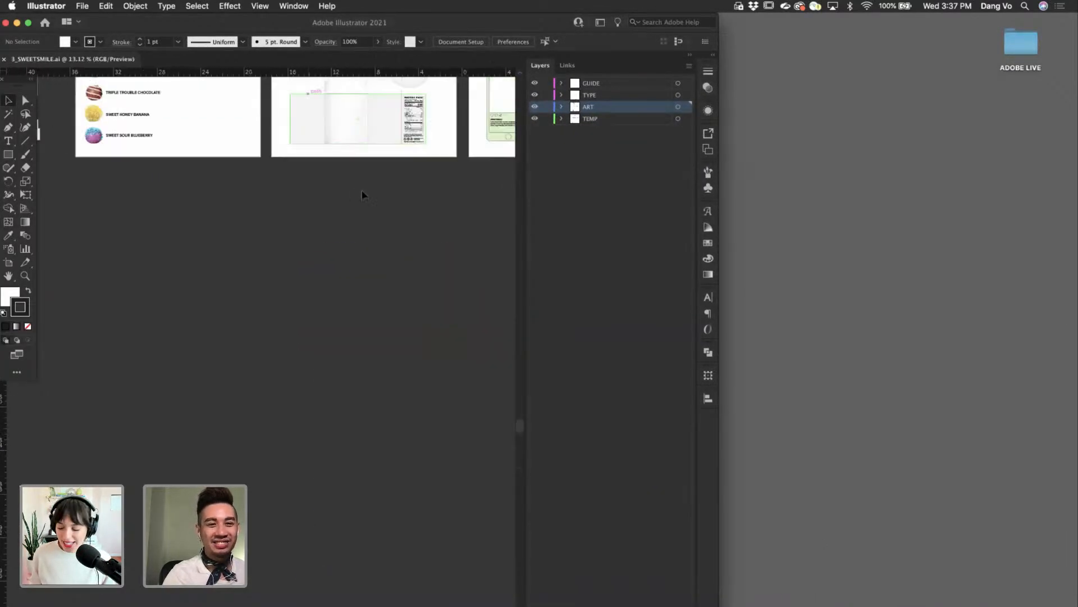
scroll(309, 97, "up", 5)
scroll(309, 97, "down", 3)
scroll(308, 98, "up", 6)
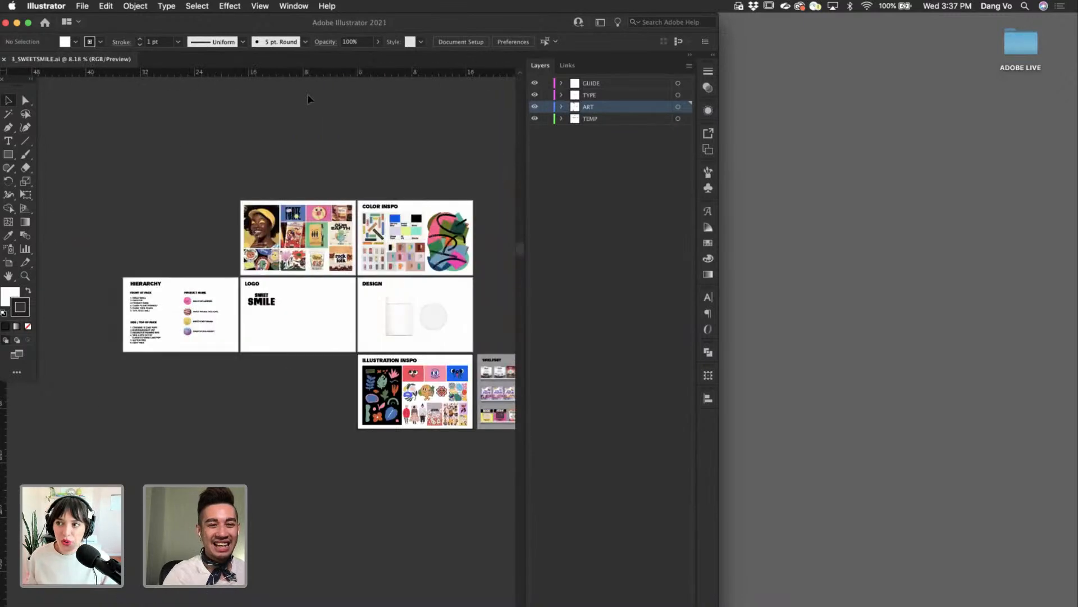
left_click_drag(719, 244, 1076, 243)
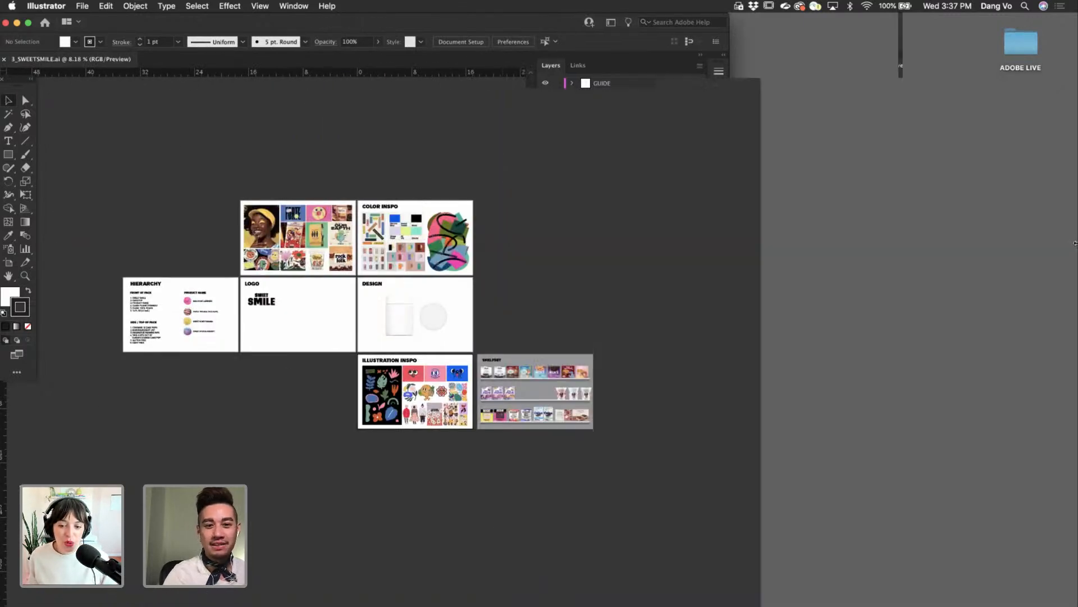
scroll(224, 185, "up", 3)
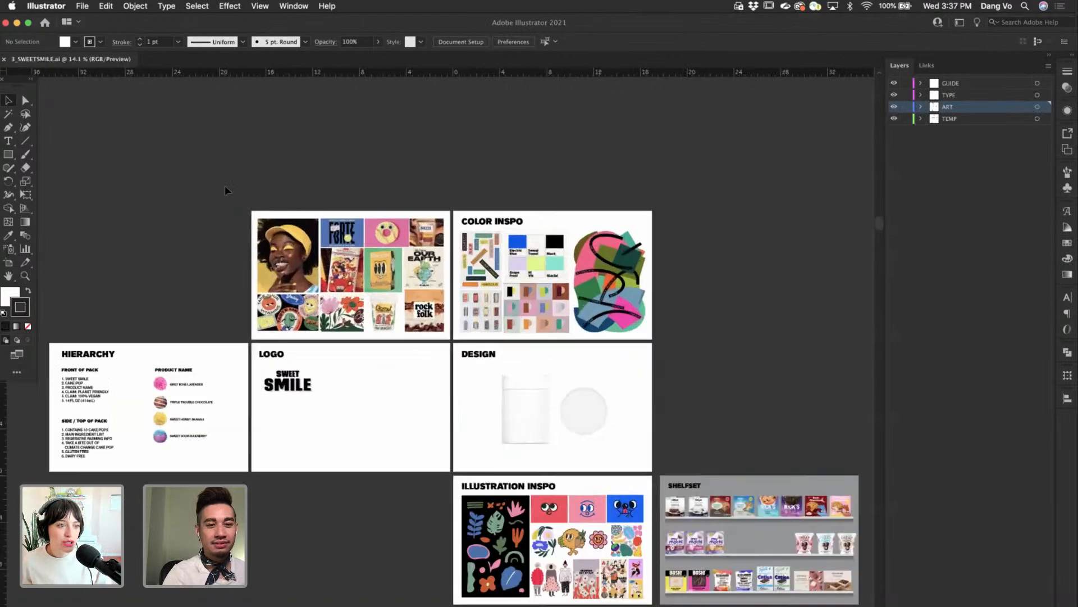
Step: Examine the artboard overview, reading the front-of-pack, side-of-pack and product name lists on the Hierarchy artboard
scroll(225, 186, "up", 1)
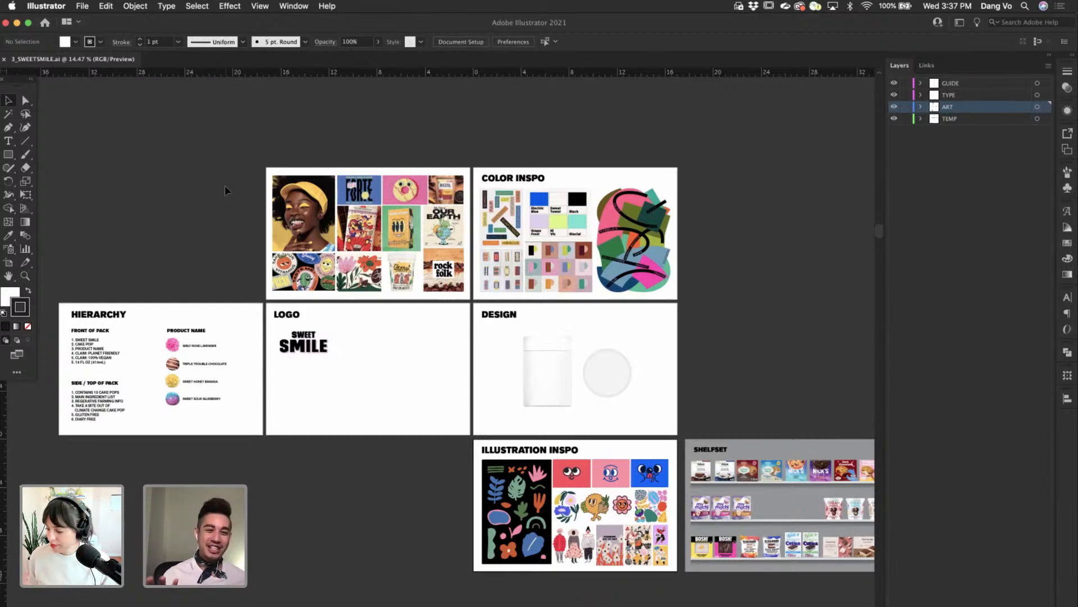
scroll(265, 184, "up", 3)
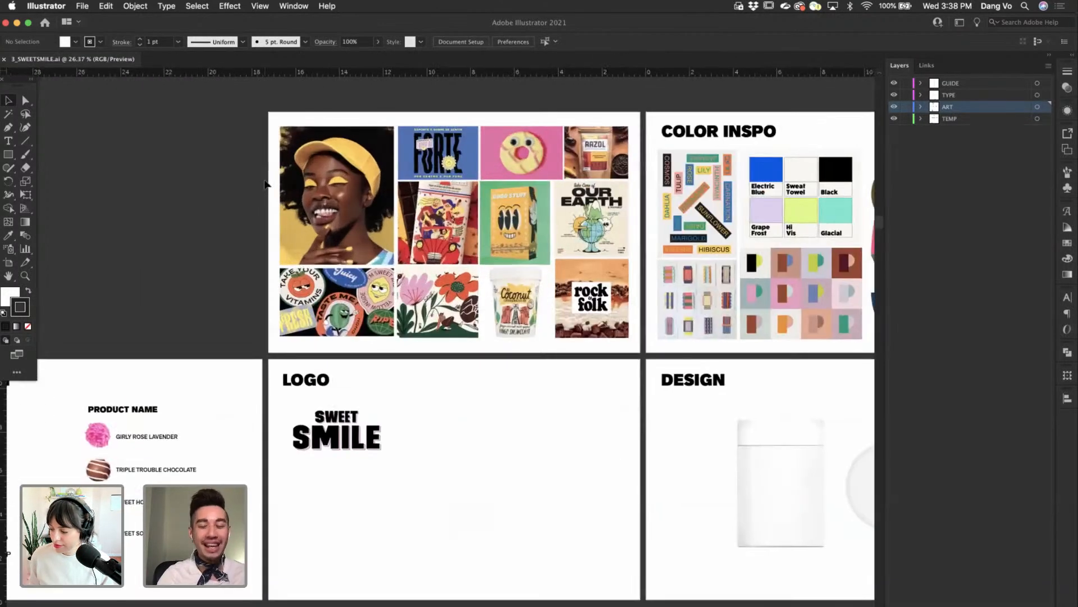
scroll(265, 184, "down", 3)
scroll(265, 184, "left", 5)
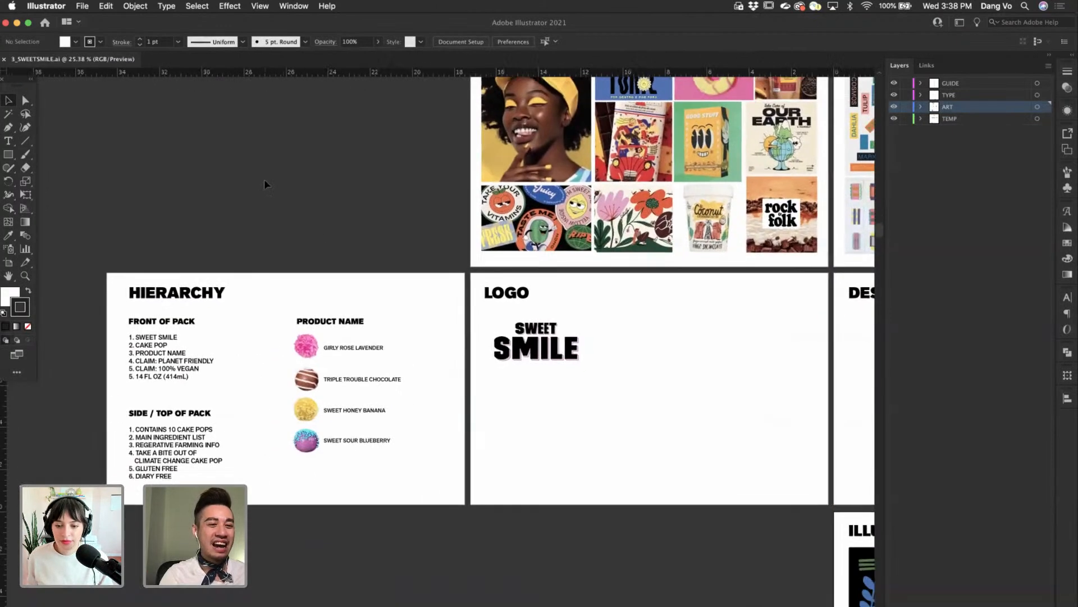
scroll(260, 333, "up", 1)
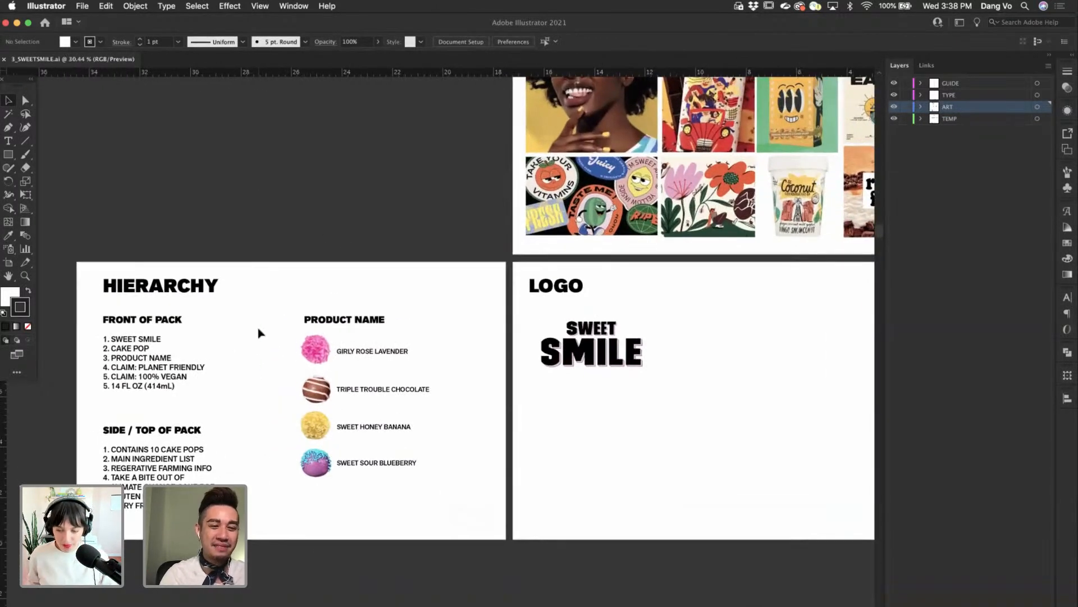
scroll(413, 318, "down", 3)
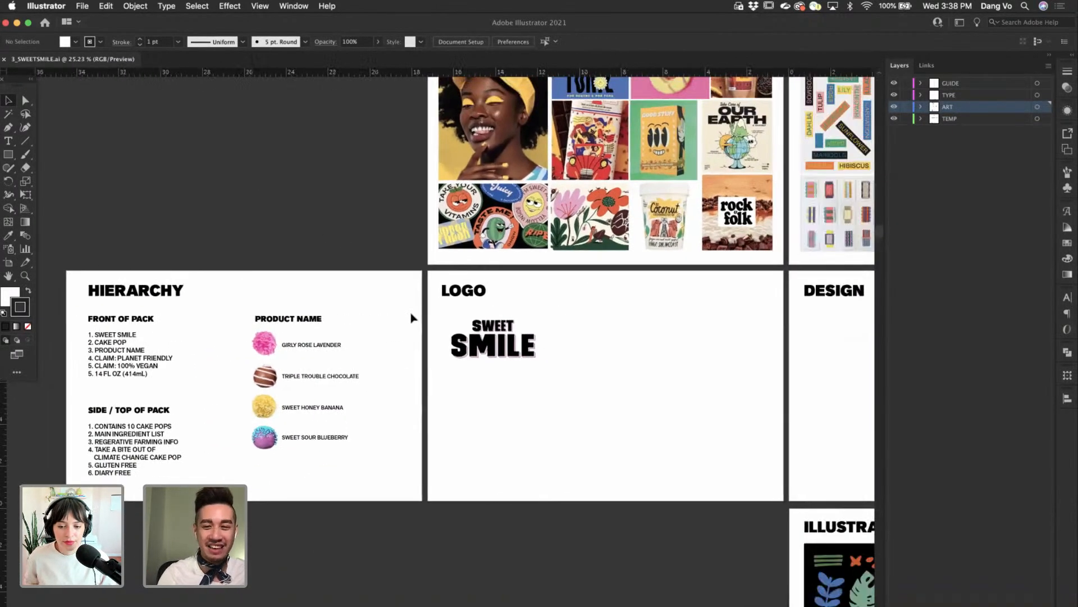
scroll(413, 318, "right", 5)
scroll(414, 318, "up", 3)
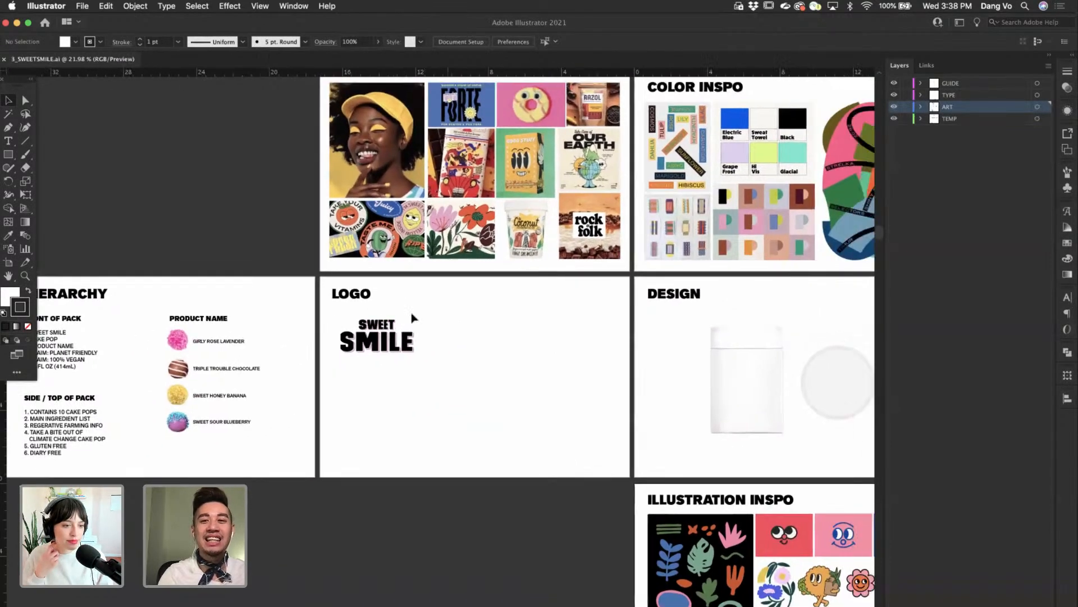
Step: Examine the palettes and colour references on the Color Inspo artboard, and the existing wordmark on the Logo artboard
scroll(719, 203, "up", 3)
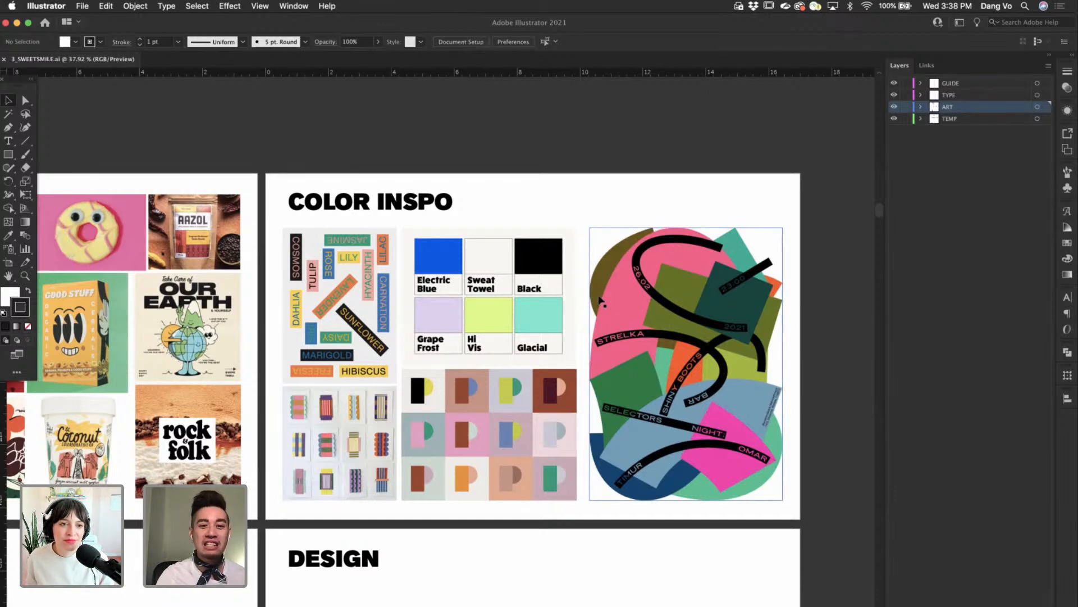
scroll(599, 294, "up", 3)
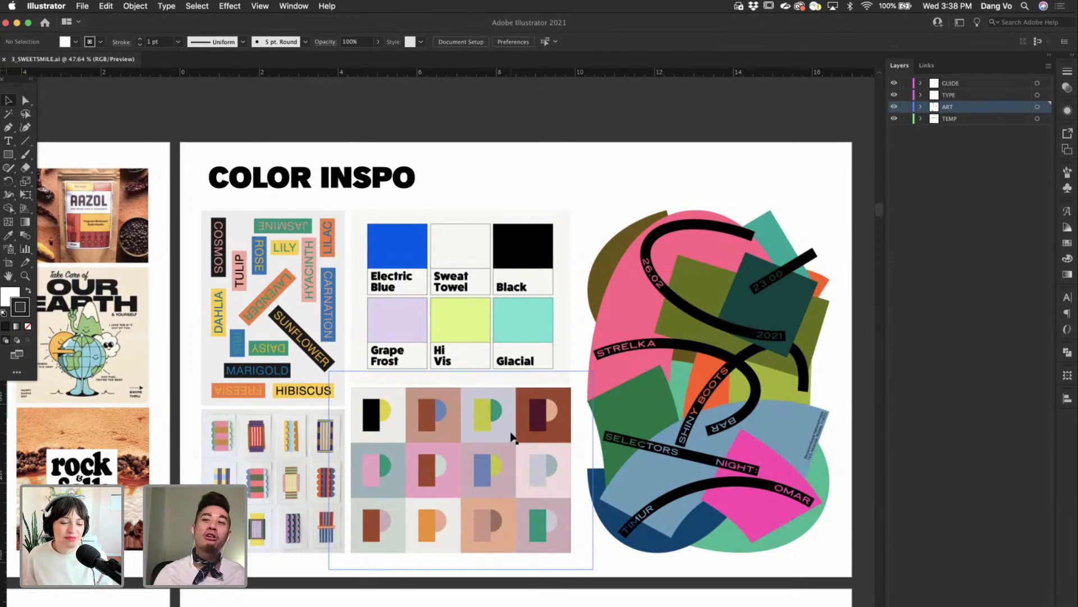
scroll(512, 435, "down", 3)
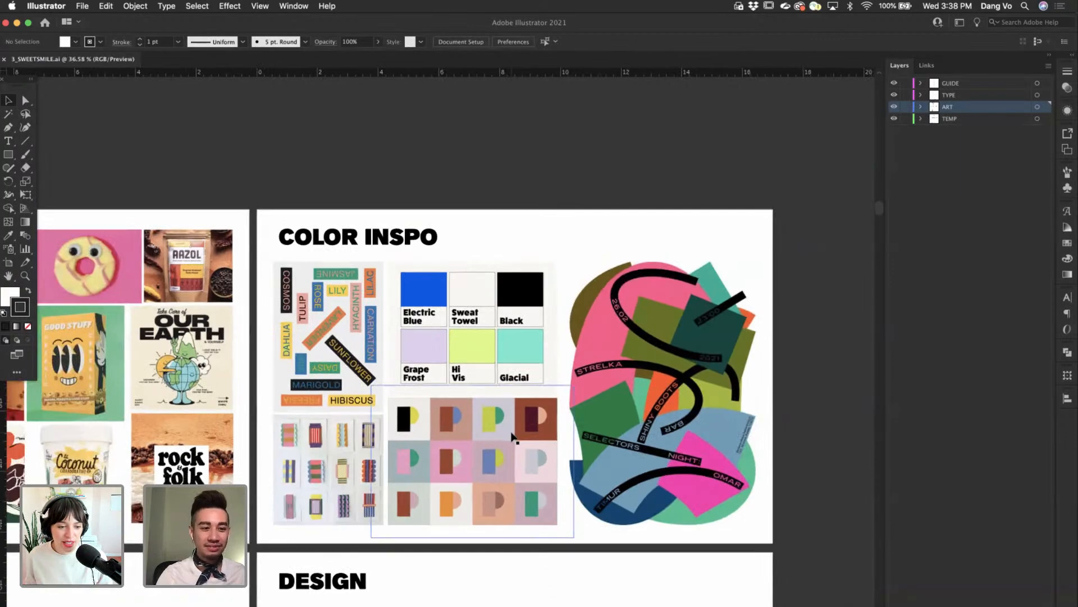
scroll(512, 436, "left", 2)
scroll(512, 435, "left", 8)
scroll(513, 435, "down", 3)
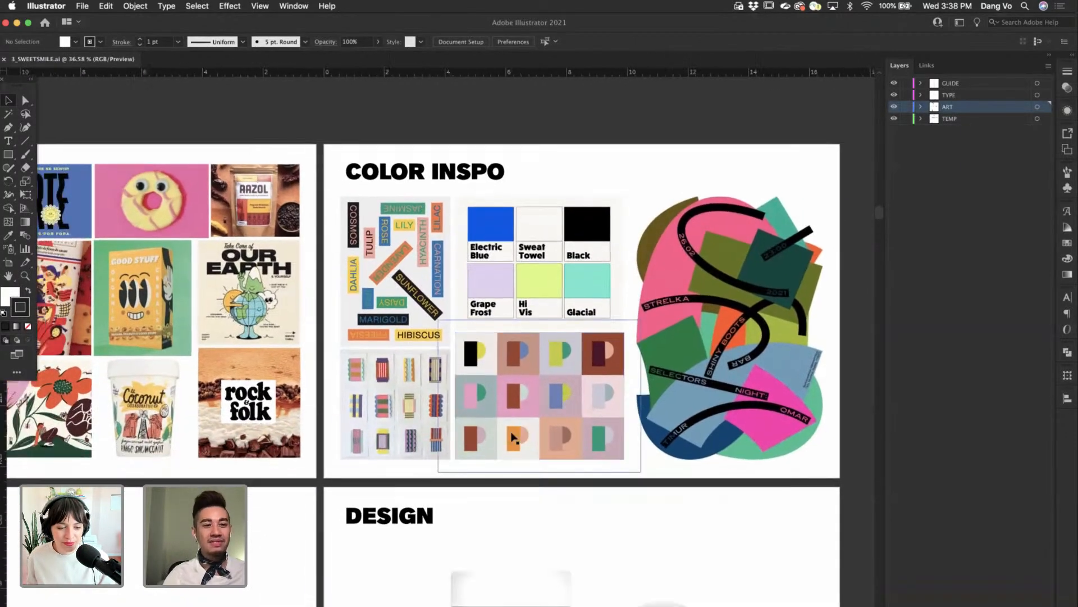
scroll(512, 435, "down", 5)
scroll(513, 435, "left", 10)
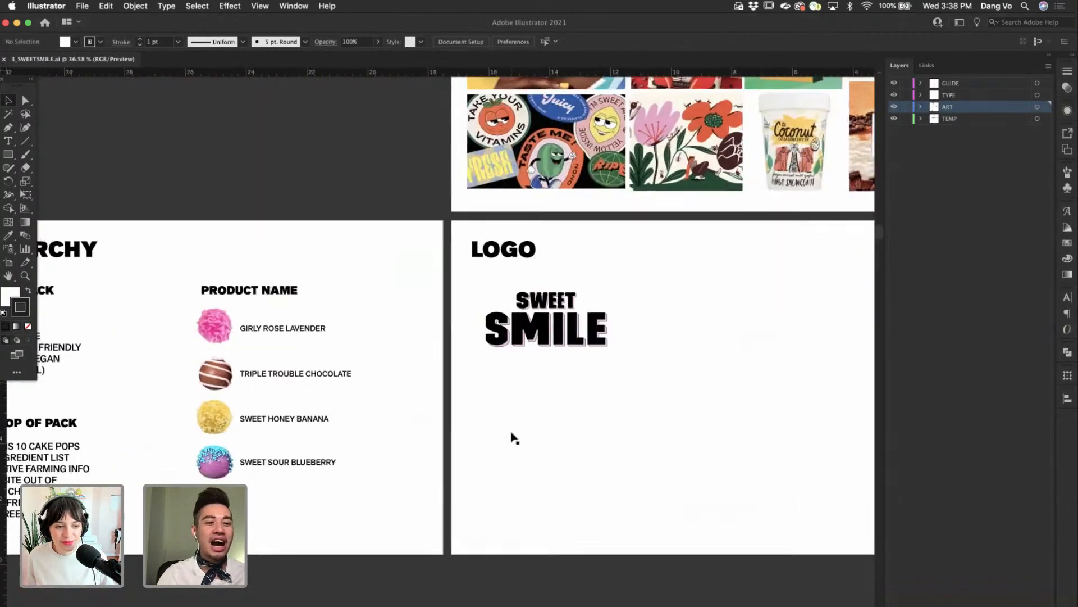
scroll(512, 435, "right", 10)
scroll(749, 412, "up", 2)
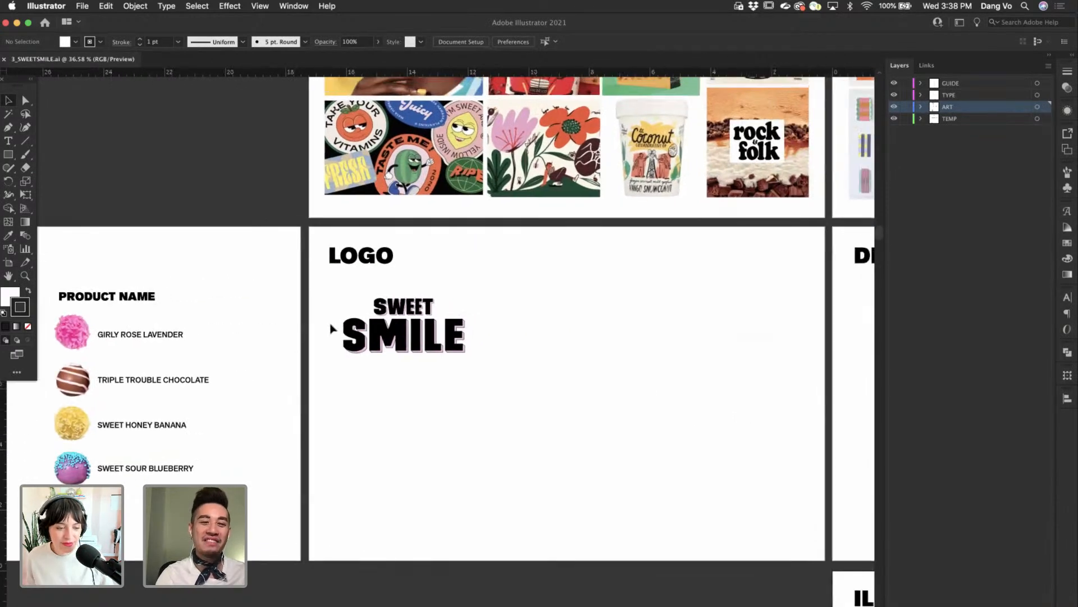
scroll(498, 346, "up", 4)
scroll(498, 346, "right", 1)
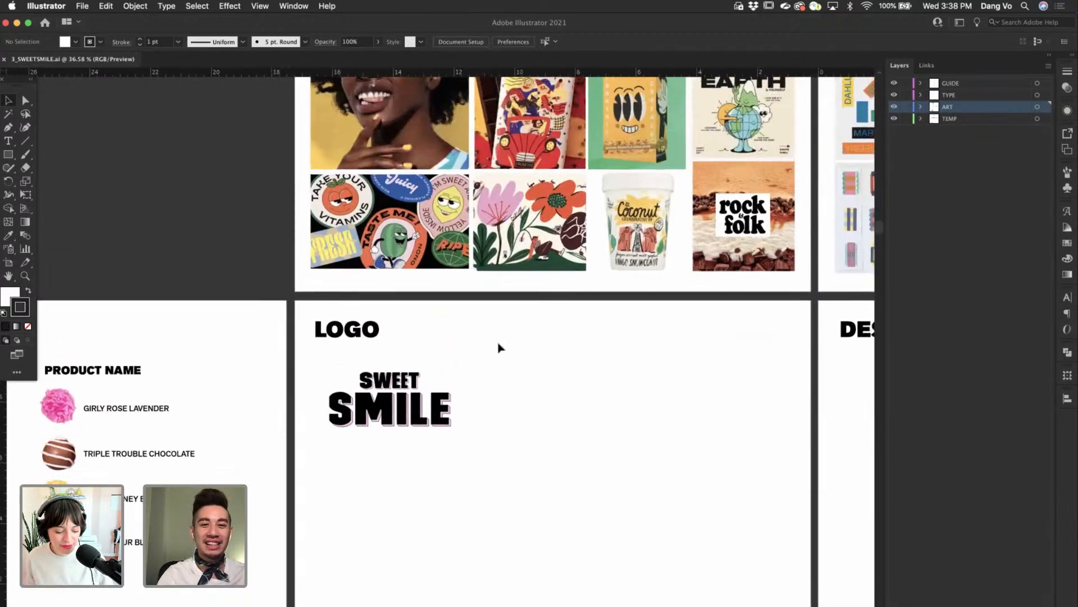
Step: Add the point text "SWEET SMILE" in the empty area beside the existing wordmark on the Logo artboard
scroll(499, 346, "down", 5)
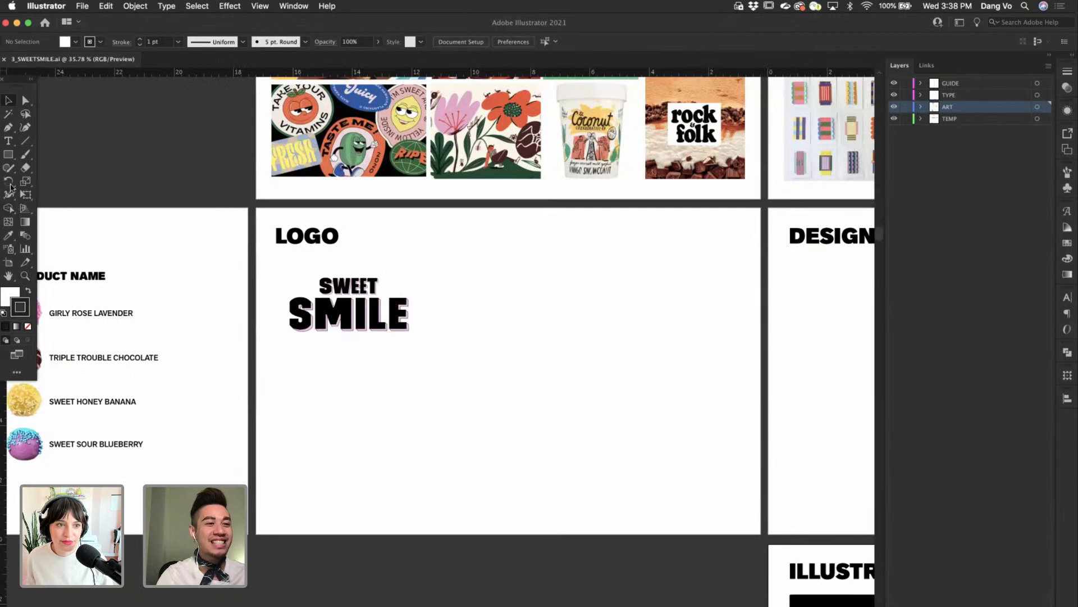
left_click(8, 141)
scroll(484, 282, "up", 3)
scroll(484, 282, "left", 1)
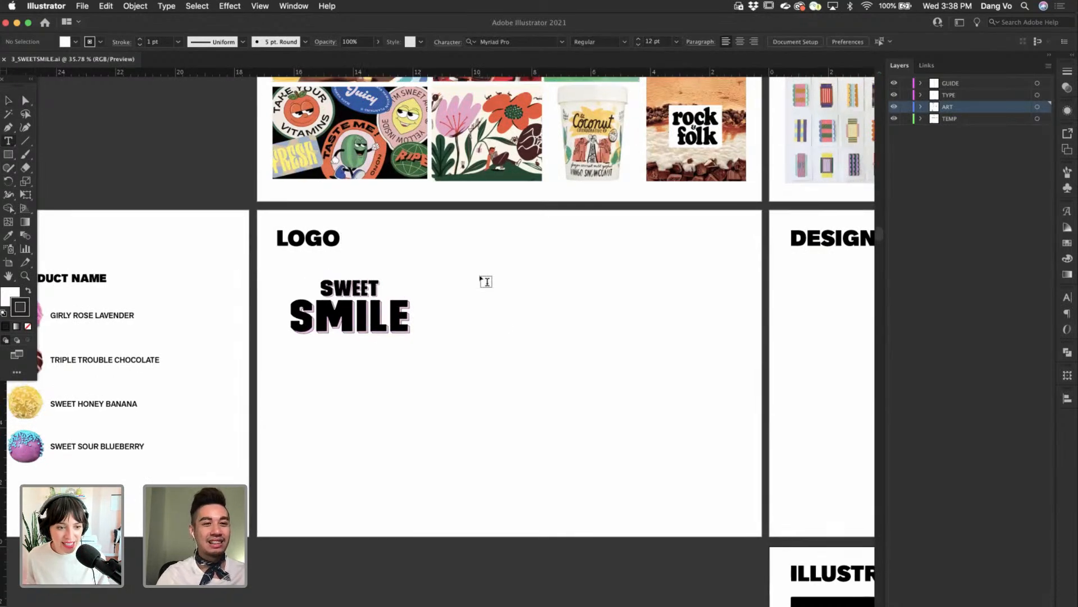
scroll(516, 364, "up", 3)
scroll(506, 351, "up", 1)
scroll(505, 351, "right", 2)
left_click(501, 342)
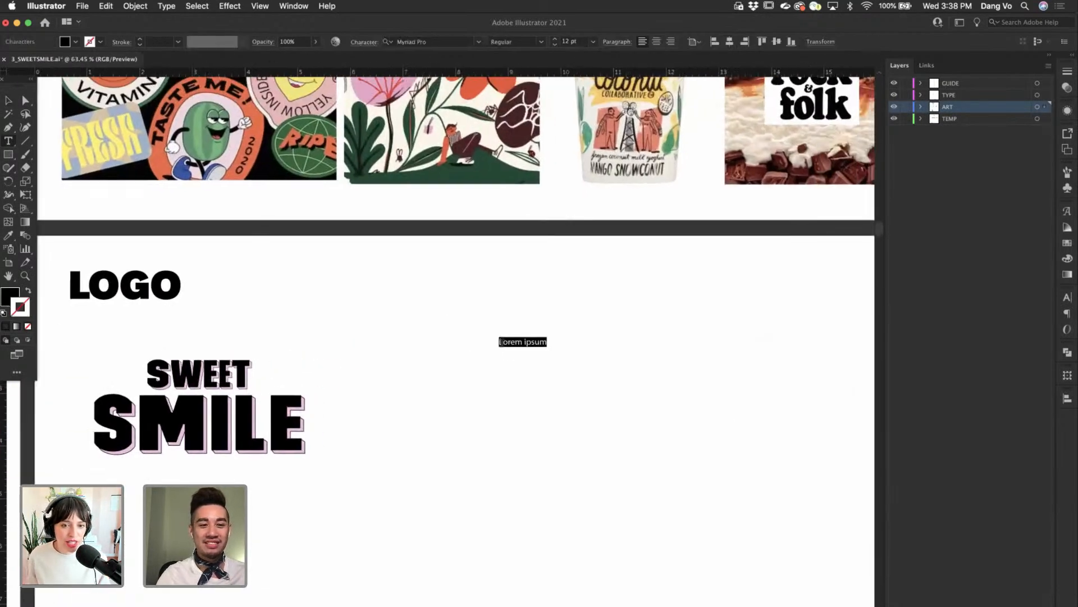
scroll(502, 342, "up", 1)
scroll(502, 342, "right", 3)
type("SWEET")
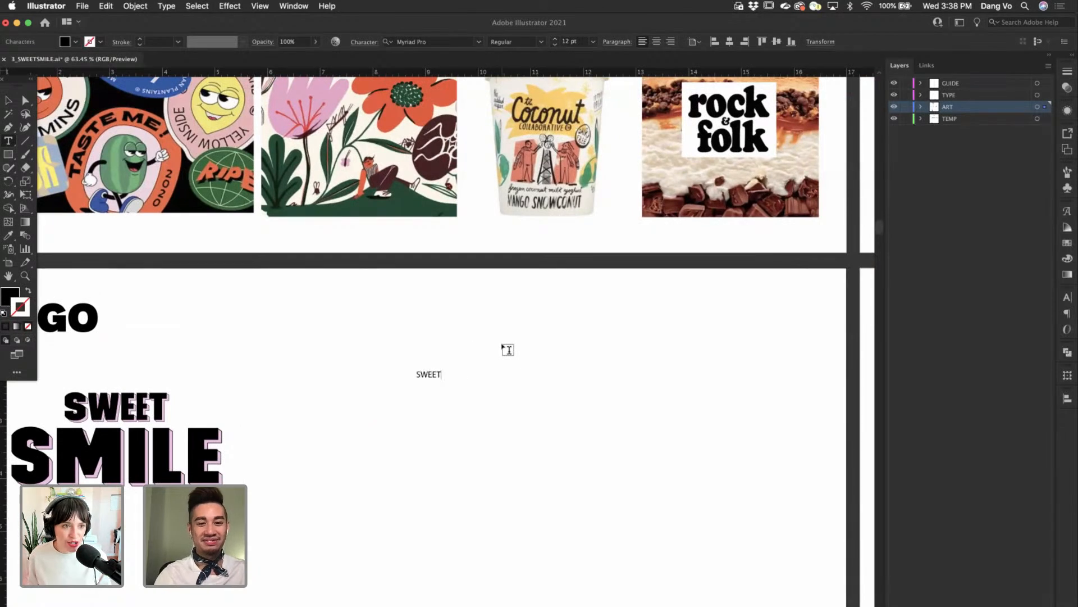
type(" SMILE")
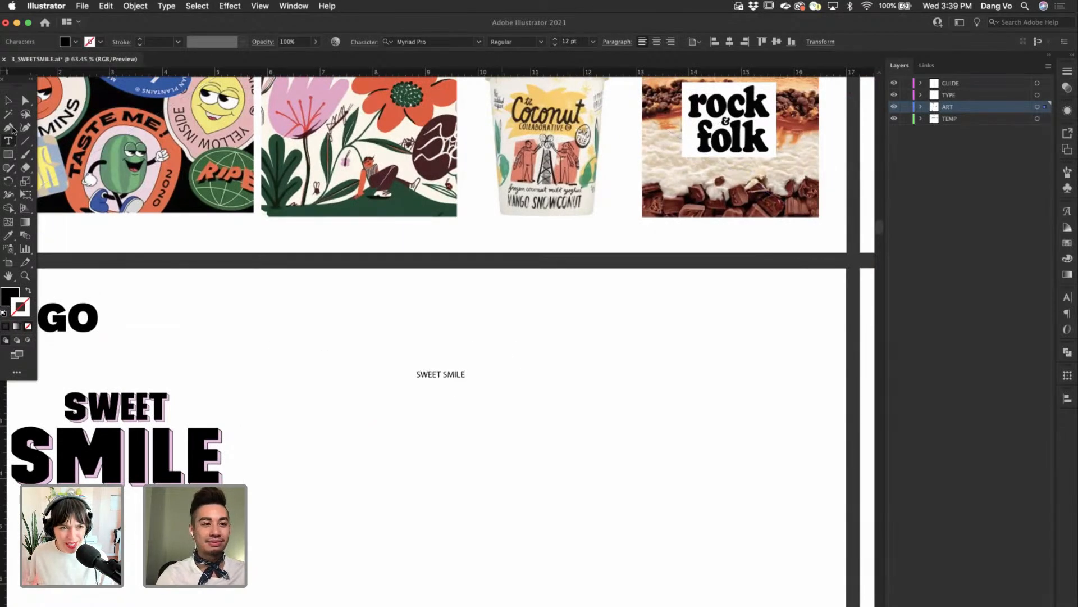
Step: Scale the new SWEET SMILE text up to about 82.7 pt and deselect it
left_click(7, 102)
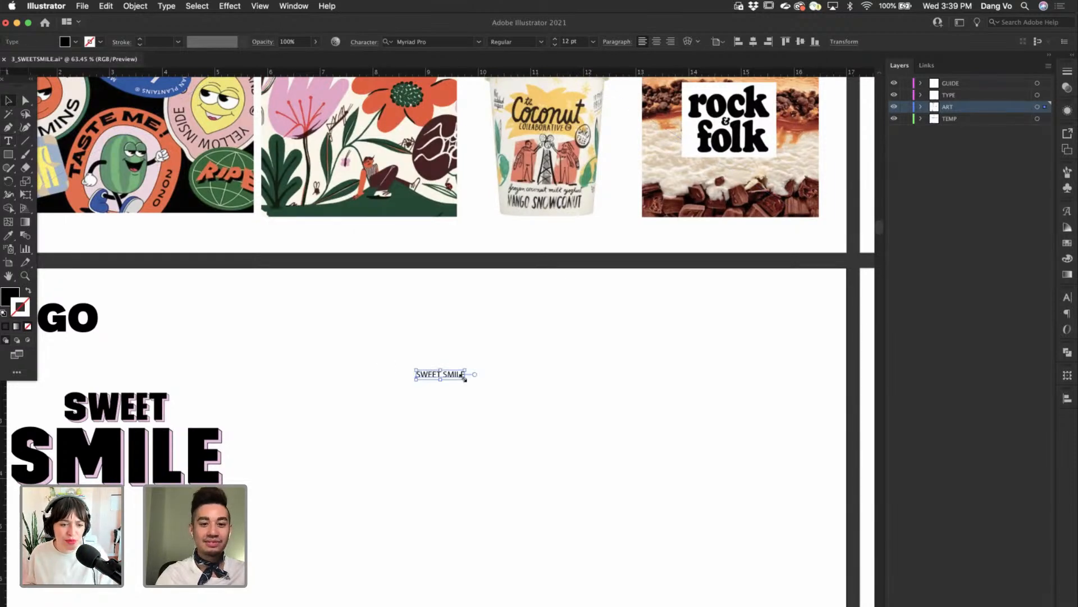
left_click_drag(464, 378, 621, 360)
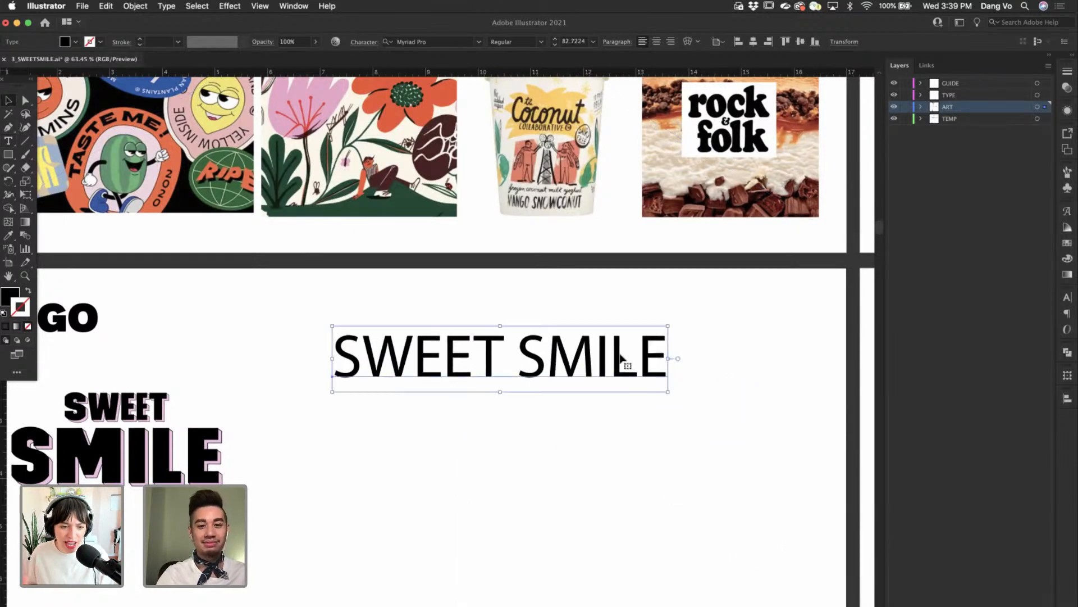
left_click(744, 436)
Step: Compare the new SWEET SMILE text with the lettering and packaging references on the moodboard artboard above it
scroll(745, 436, "down", 1)
scroll(744, 436, "down", 2)
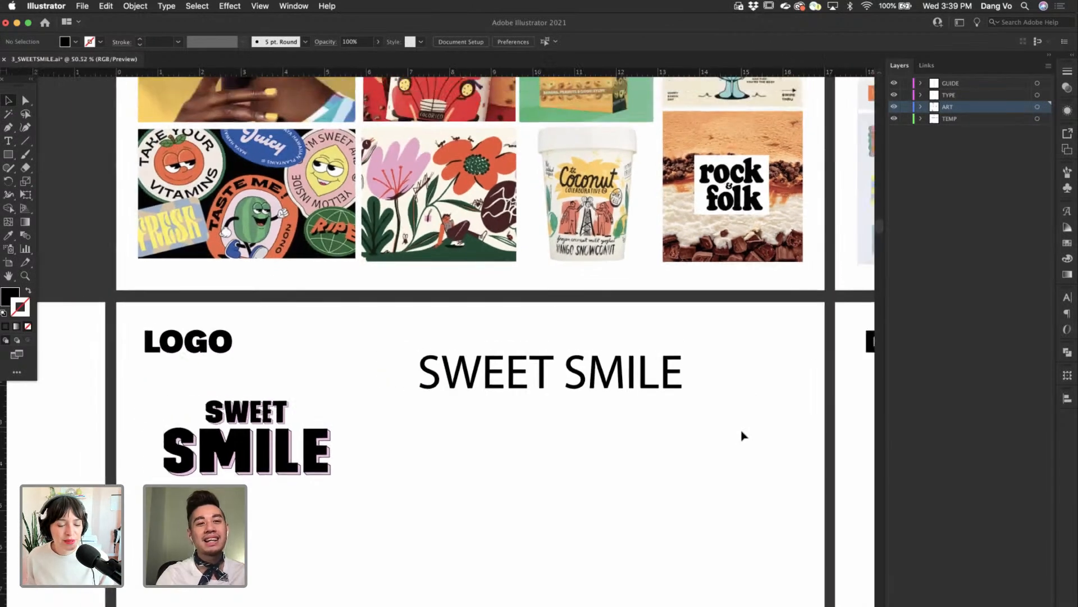
scroll(744, 436, "up", 2)
scroll(744, 435, "down", 1)
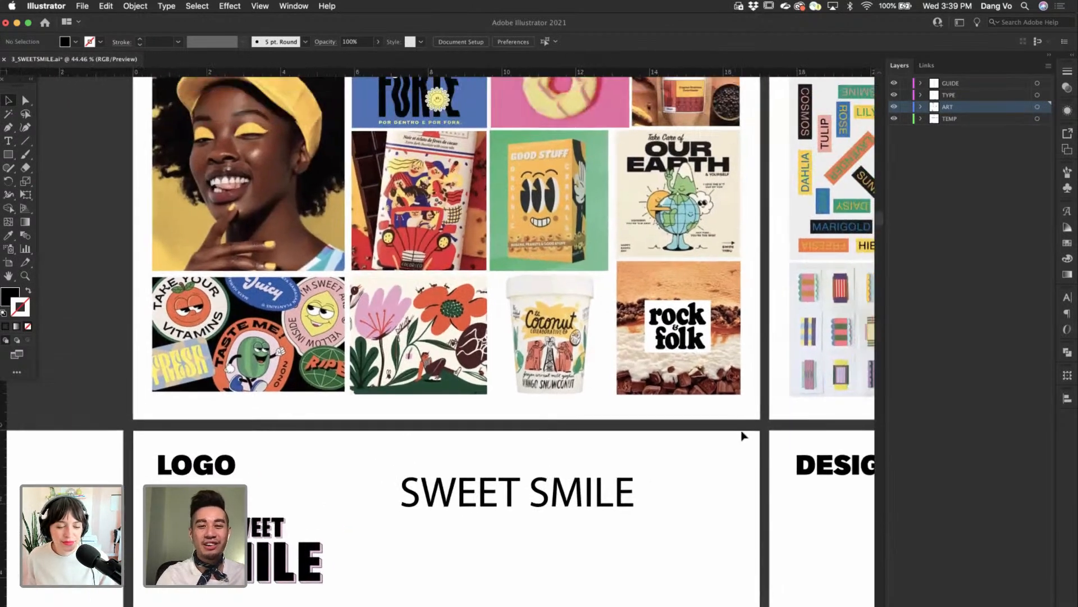
scroll(743, 436, "up", 2)
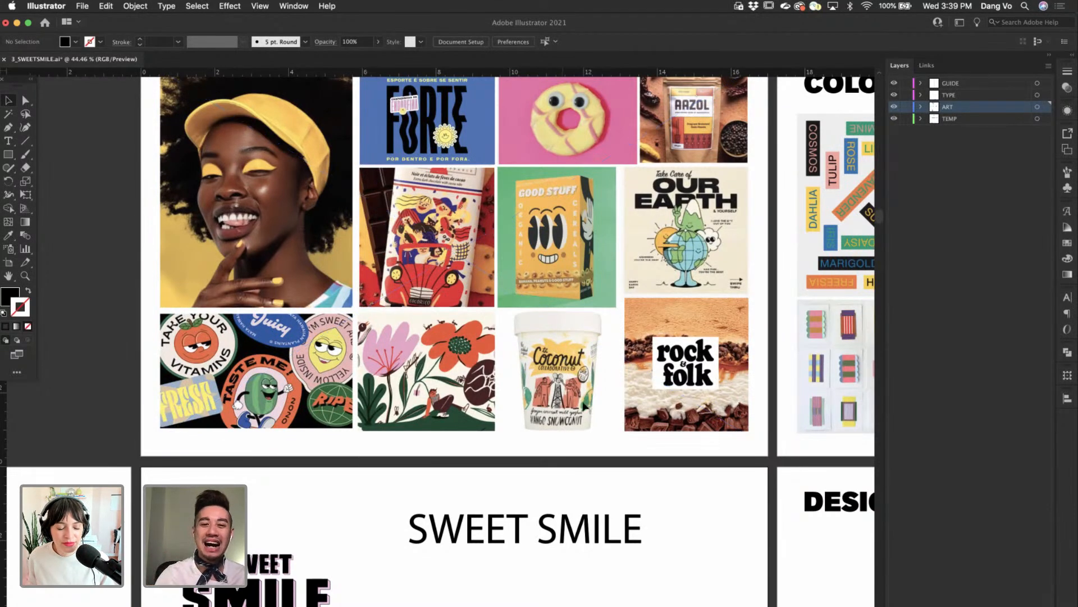
scroll(562, 450, "down", 2)
scroll(614, 446, "up", 3)
scroll(614, 445, "down", 1)
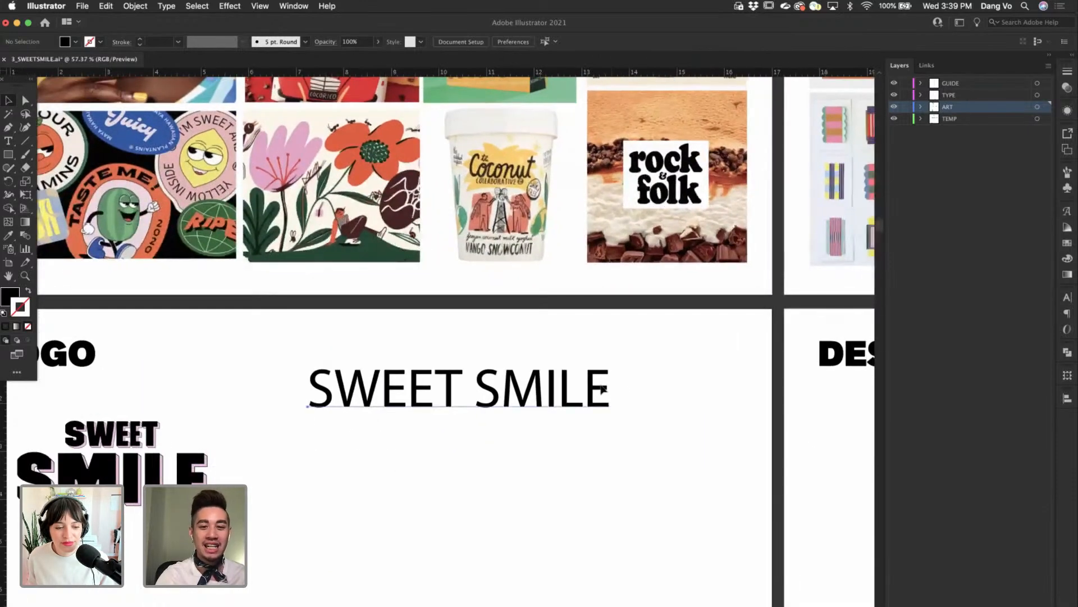
Step: Set the font of the SWEET SMILE text on the Logo artboard to BlackerText-Heavy
left_click(612, 387)
scroll(562, 365, "right", 5)
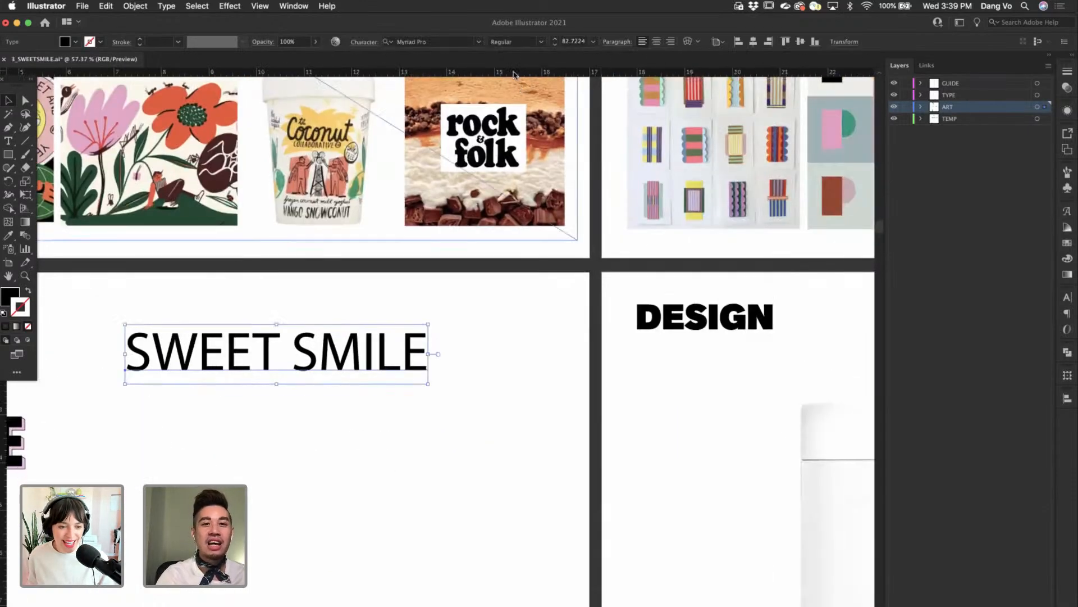
left_click(480, 43)
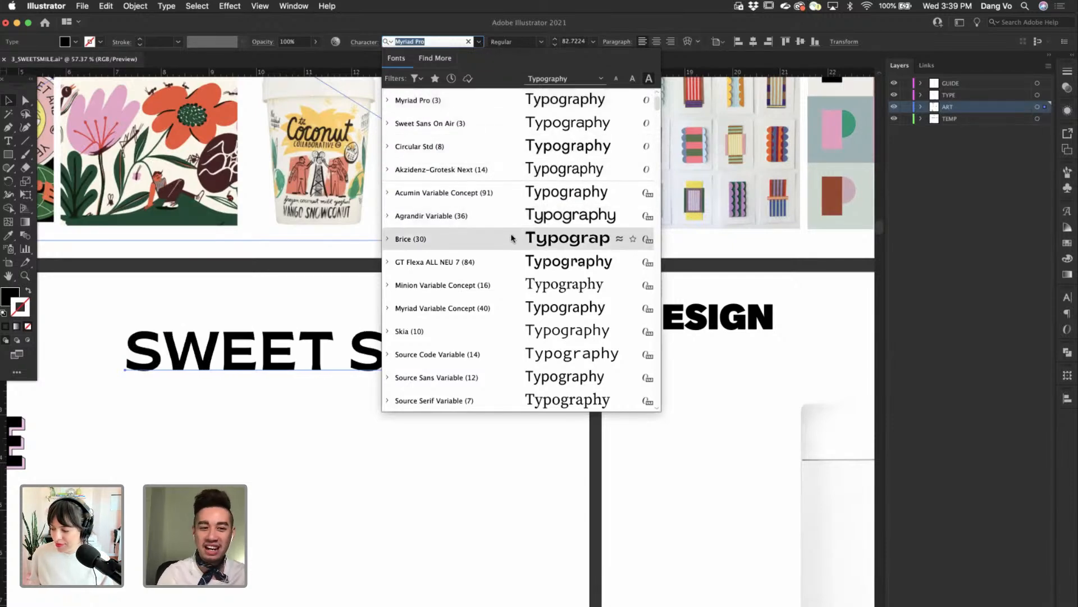
scroll(533, 314, "down", 5)
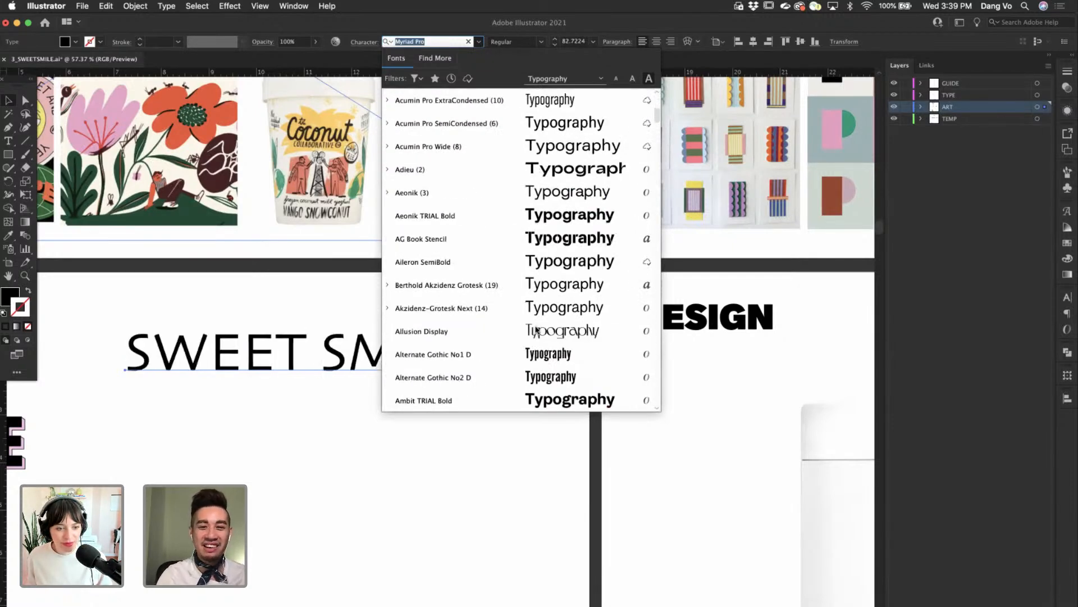
scroll(536, 330, "down", 10)
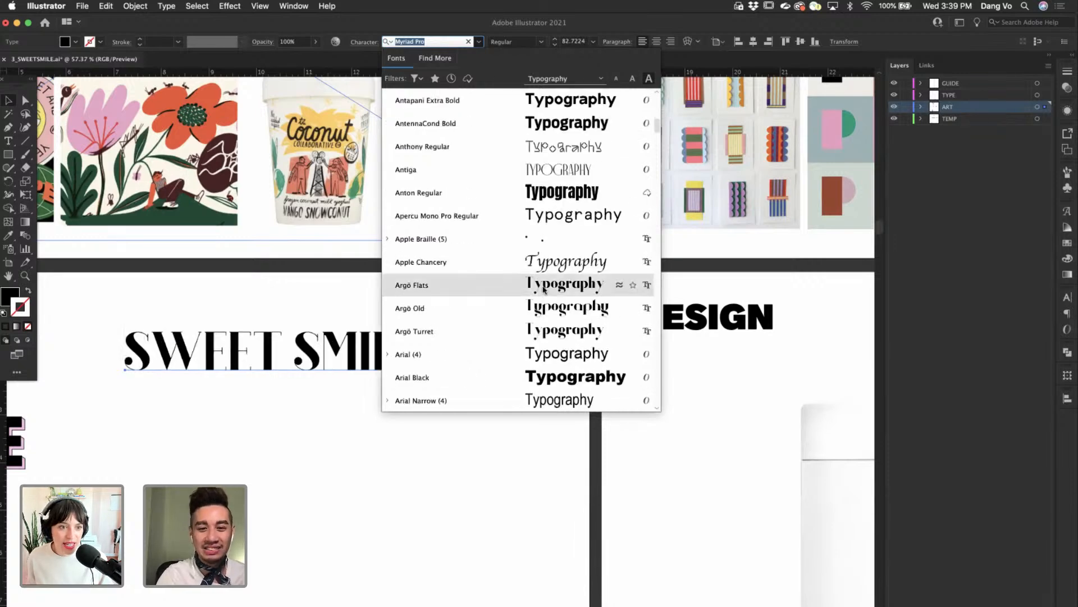
scroll(544, 289, "down", 15)
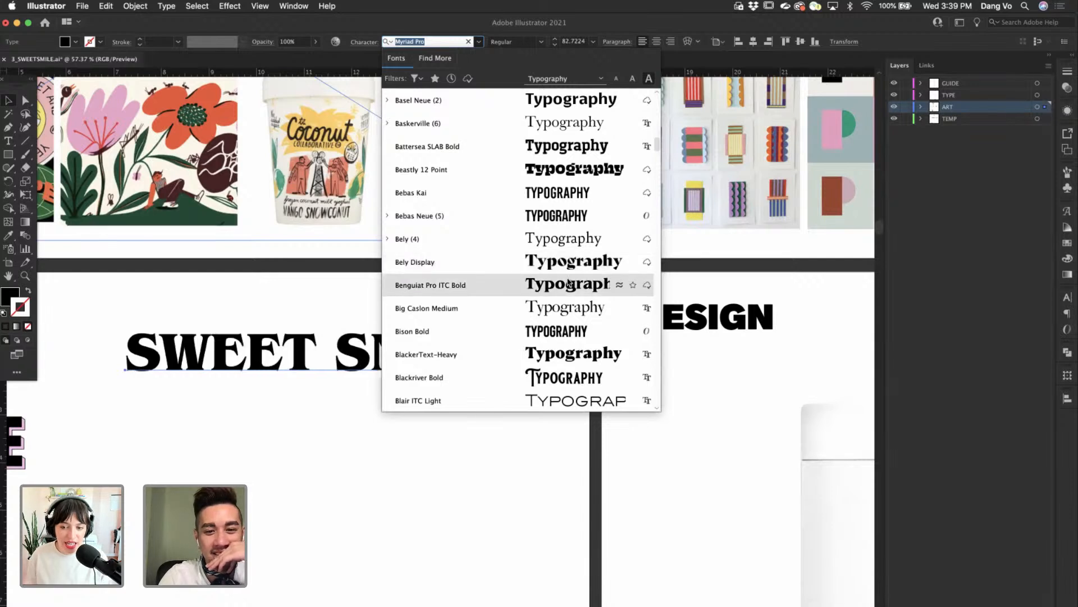
left_click(558, 353)
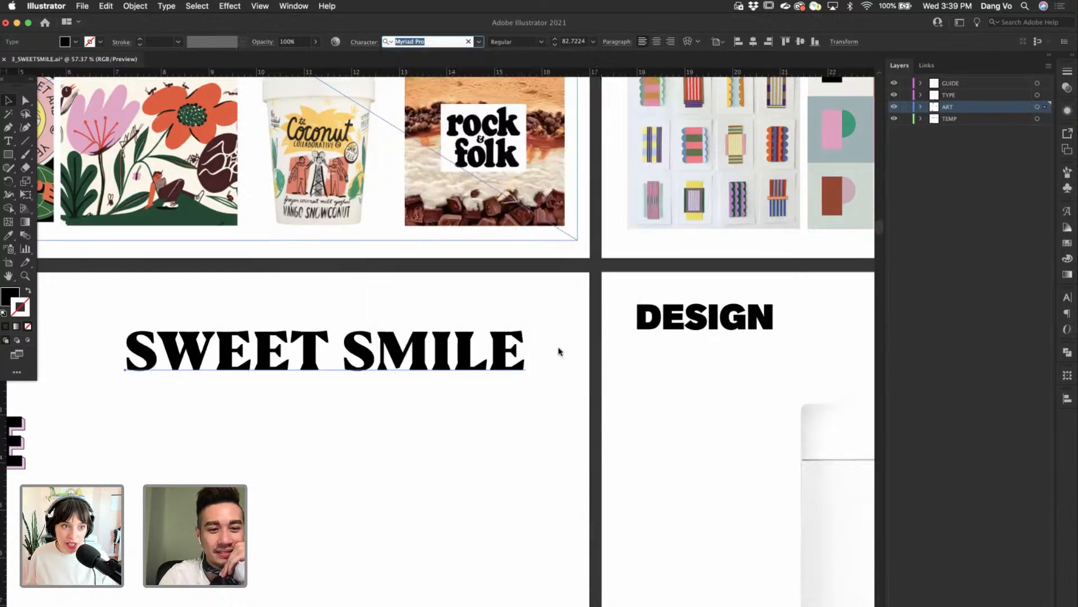
Step: Duplicate the SWEET SMILE text directly below itself, retype the copy as "Sweet Smile", and deselect it
left_click_drag(436, 346, 436, 401, "alt")
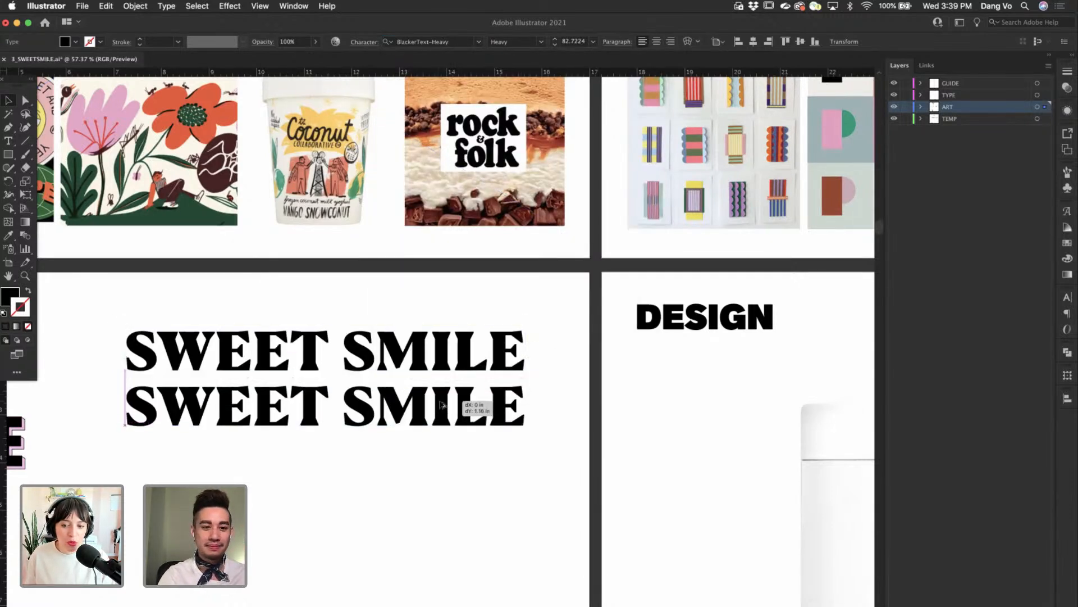
double_click(274, 413)
key("super+a")
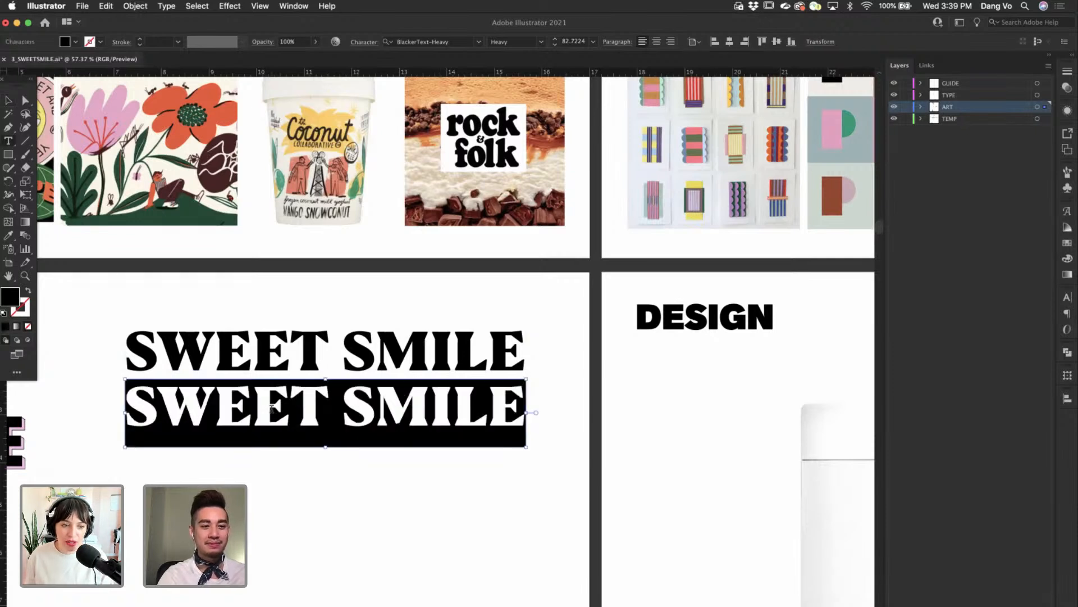
type("sW")
key("BackSpace")
type("S")
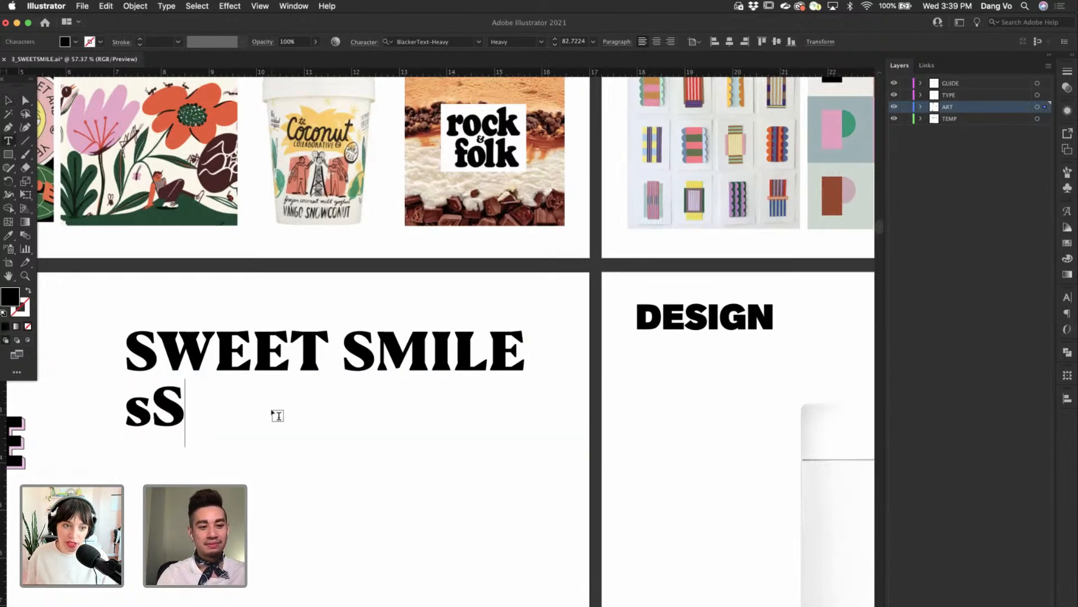
key("BackSpace")
key("BackSpace")
type("Swe")
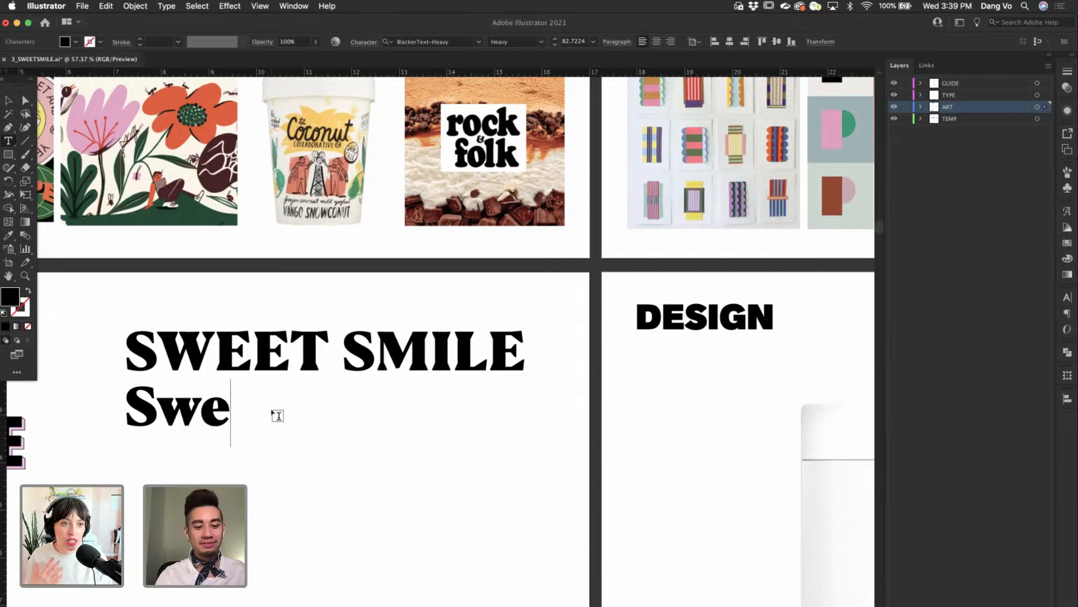
type("et Smi")
key("BackSpace")
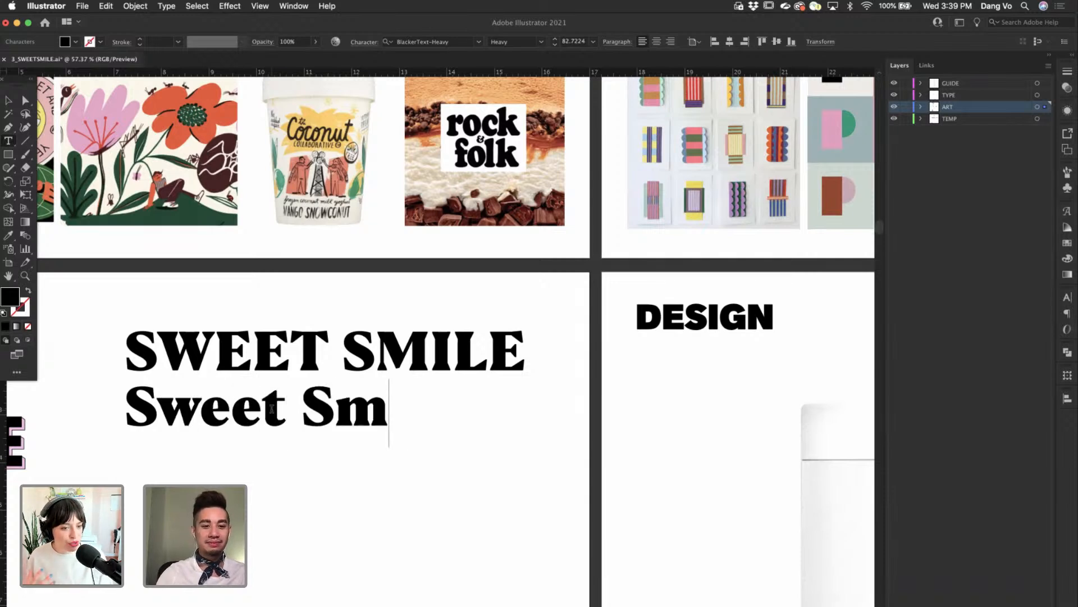
type("ile")
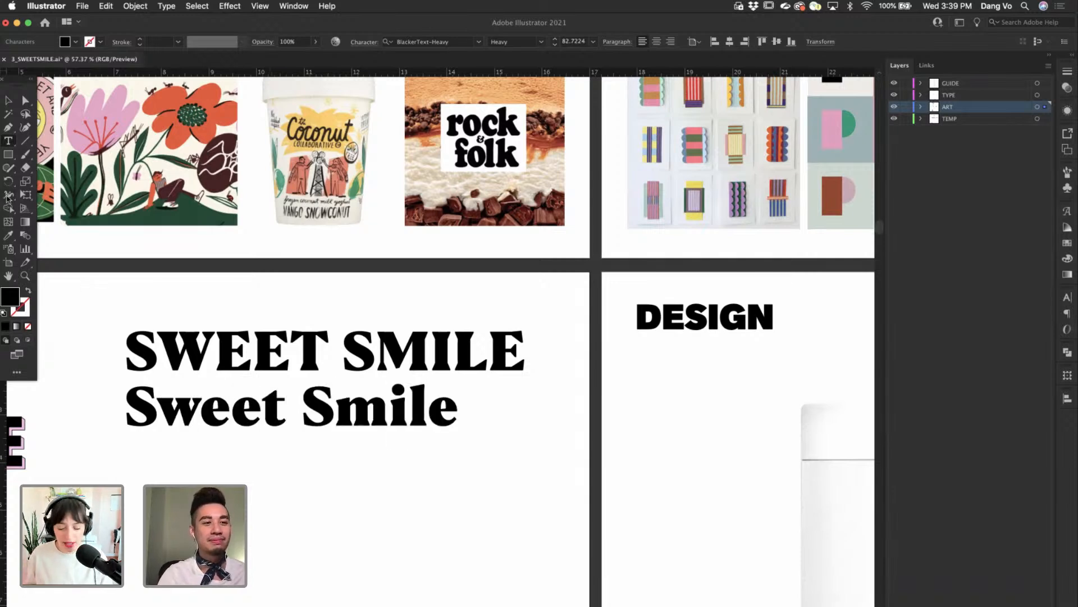
left_click(8, 101)
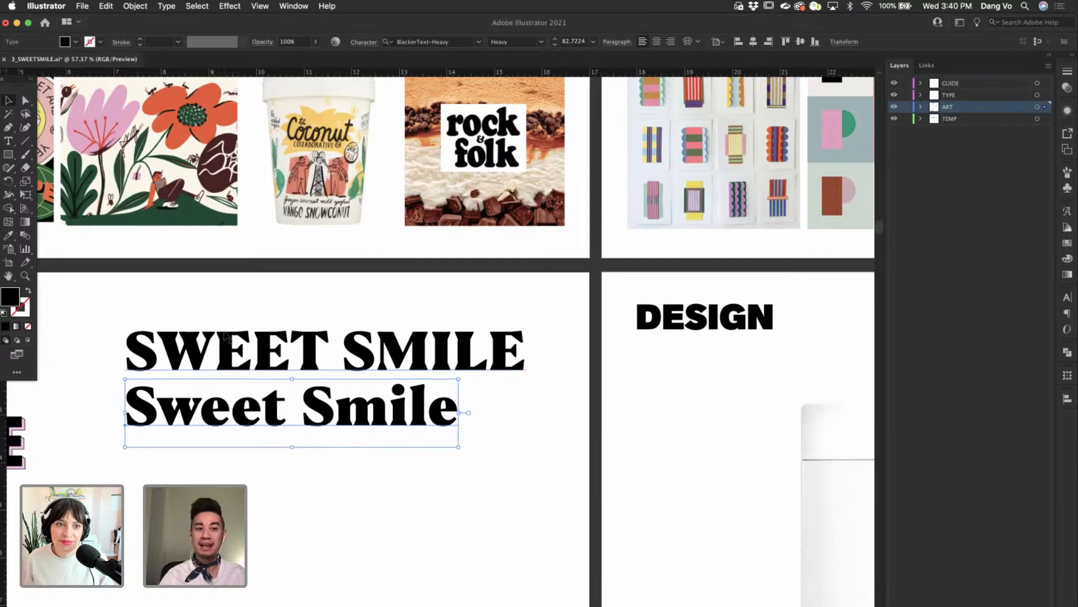
scroll(225, 335, "left", 2)
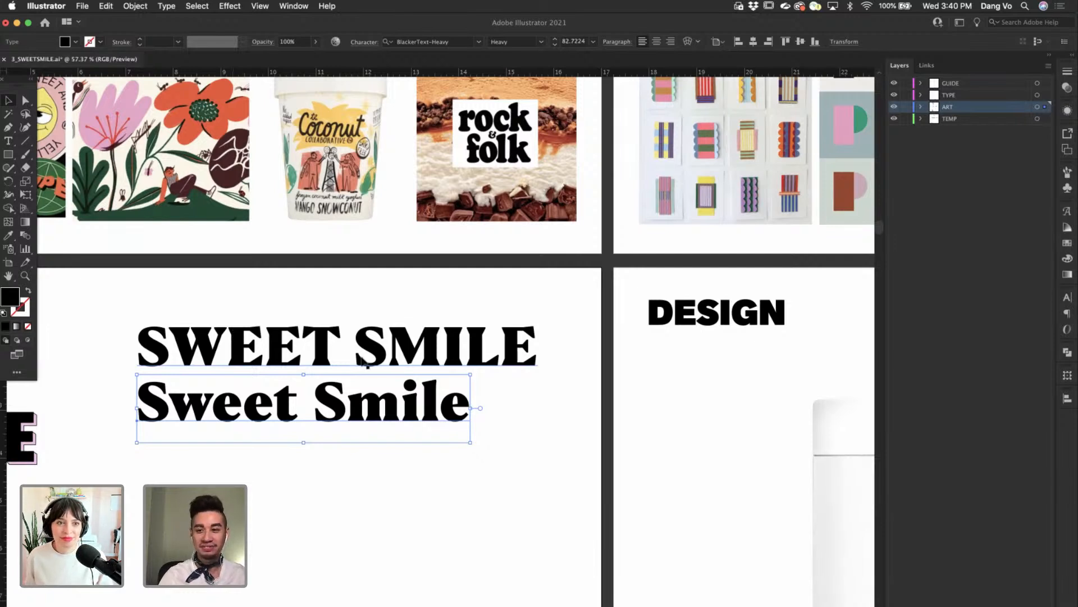
left_click(535, 408)
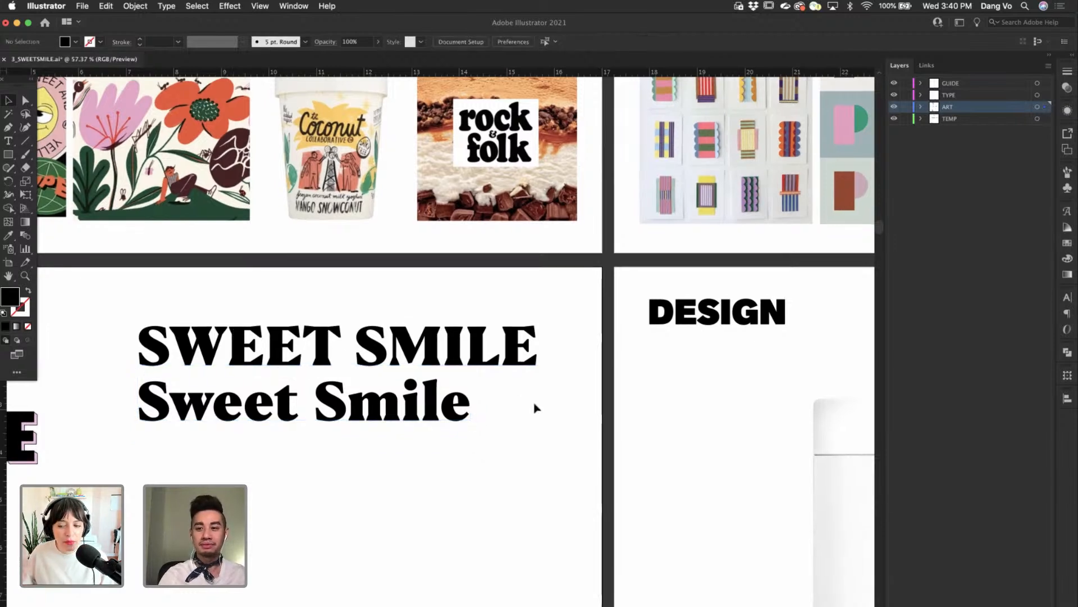
Step: Compare the uppercase and title-case wordmarks with the existing logo and the lettering references on the moodboard
scroll(531, 406, "down", 1)
scroll(530, 406, "left", 1)
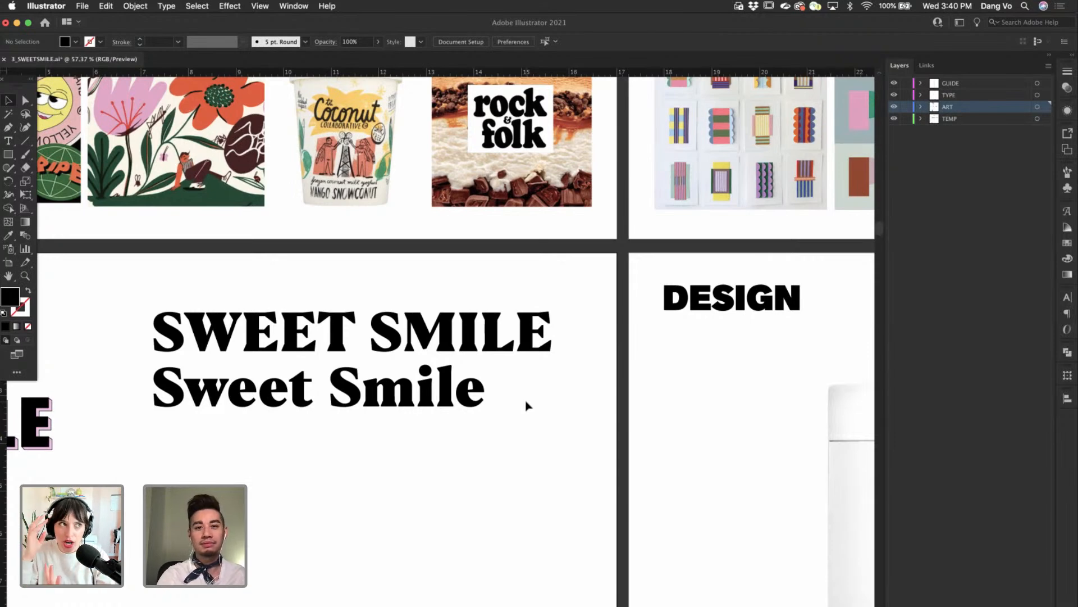
scroll(527, 404, "up", 3)
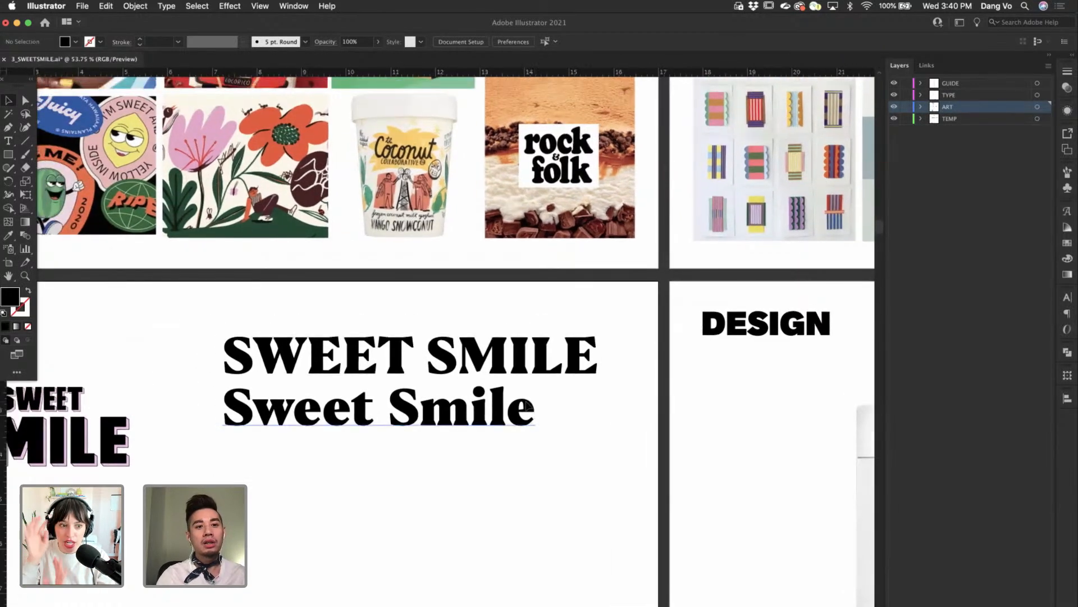
scroll(528, 405, "down", 2)
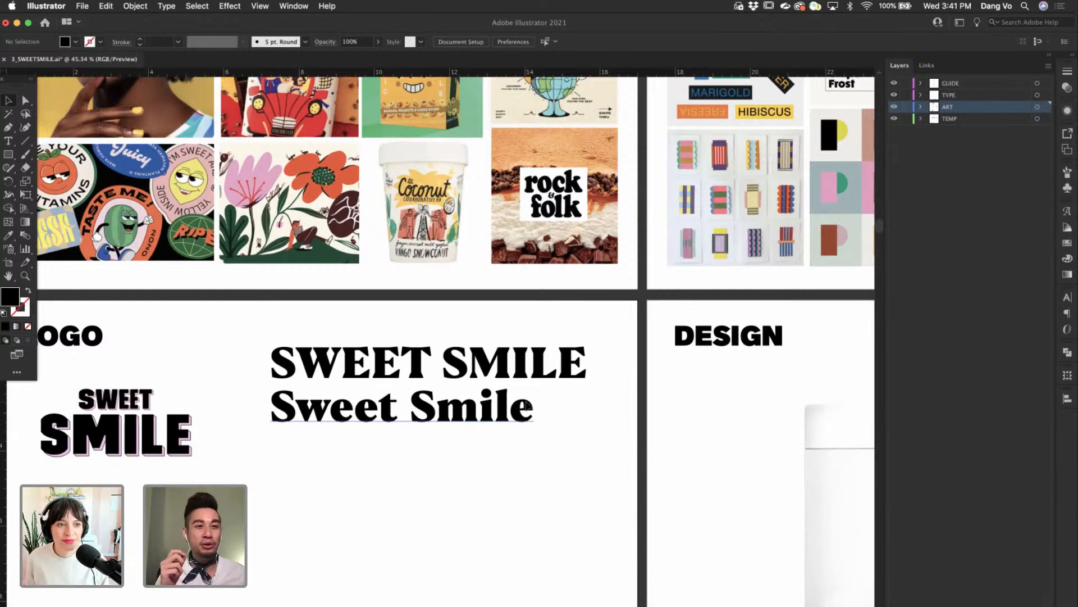
scroll(528, 404, "up", 5)
scroll(529, 404, "left", 3)
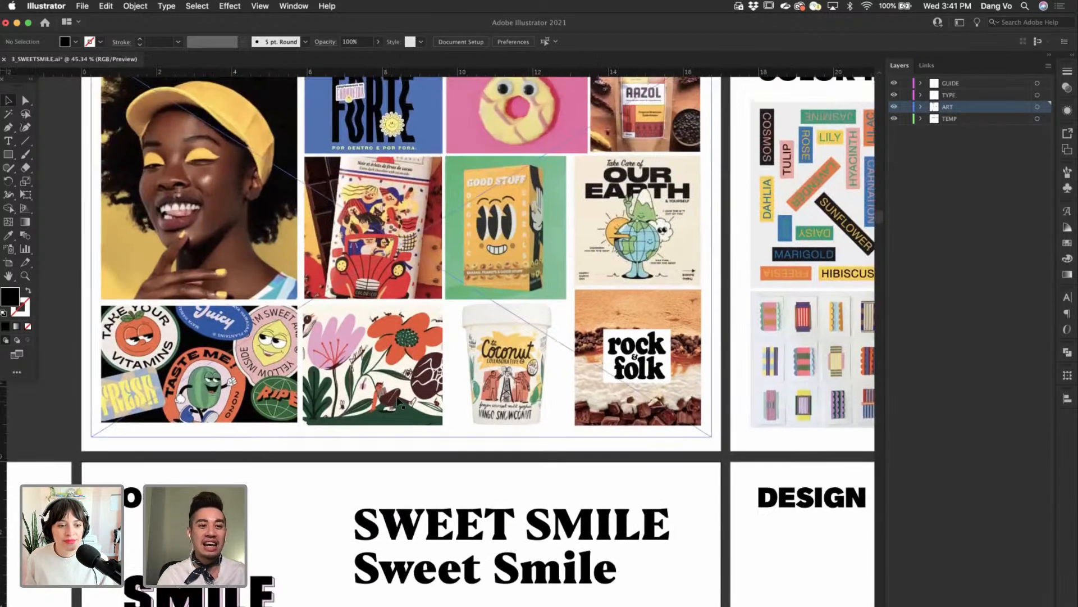
scroll(400, 403, "down", 2)
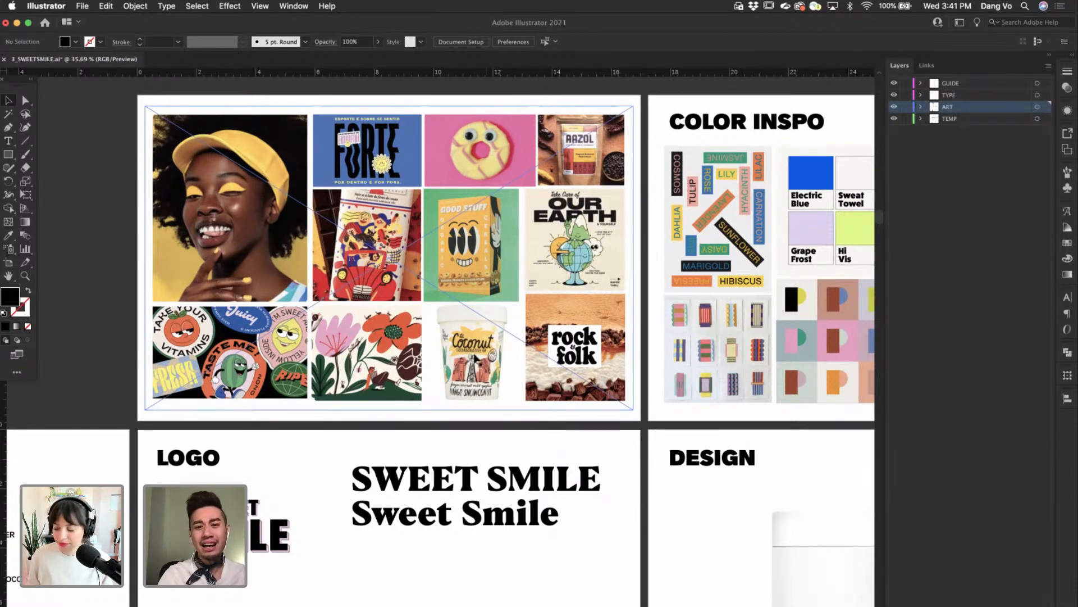
scroll(489, 359, "down", 1)
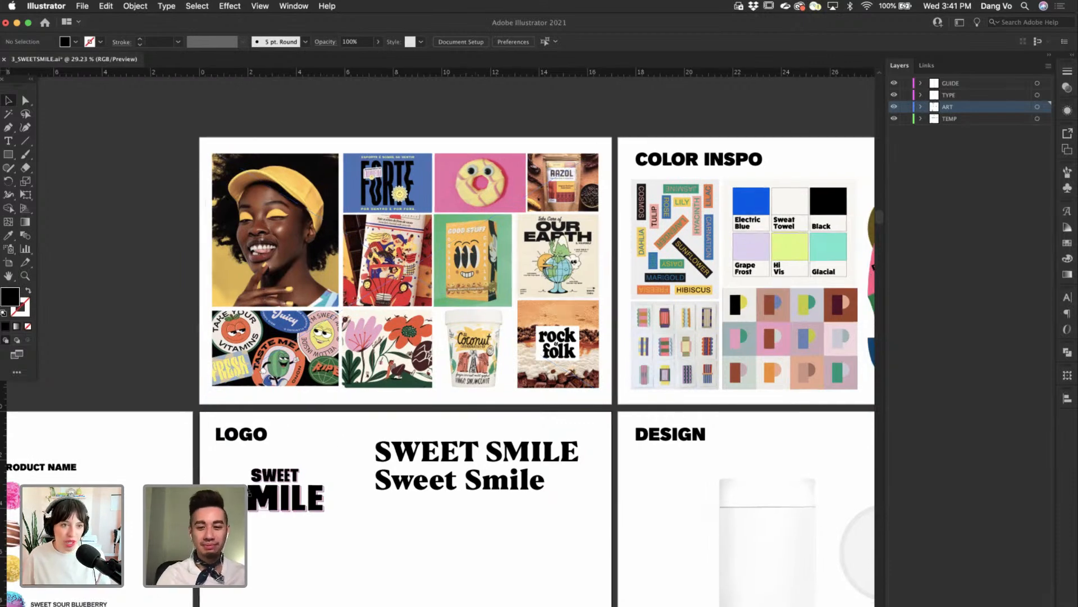
Step: Duplicate the title-case Sweet Smile line below itself and set the copy's font to BN Romaine
scroll(493, 433, "up", 5)
left_click_drag(538, 410, 535, 477, "alt")
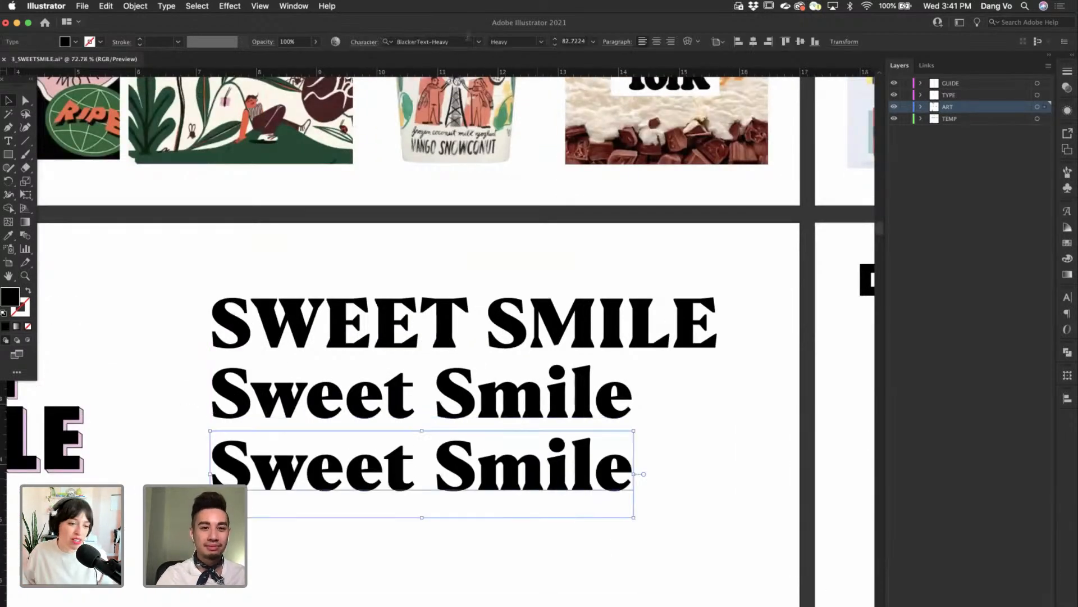
left_click(479, 42)
scroll(400, 315, "down", 15)
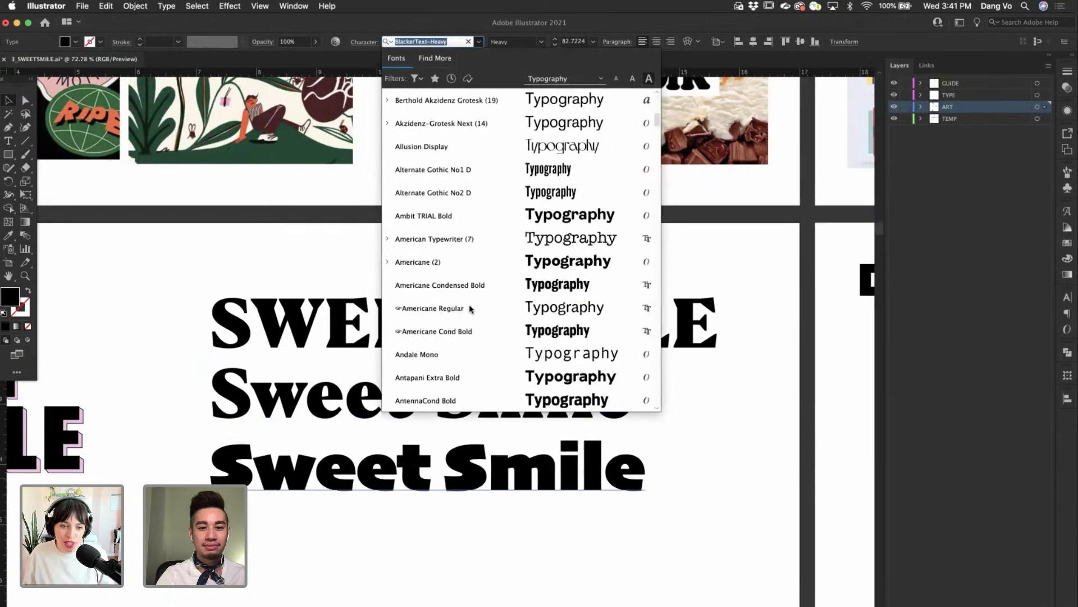
scroll(539, 292, "down", 5)
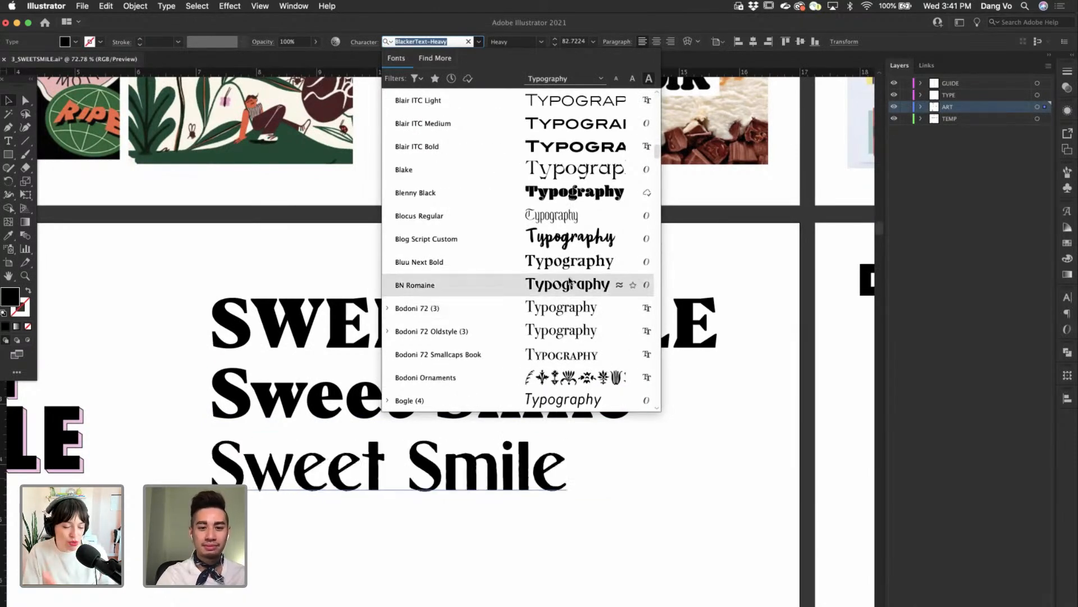
left_click(569, 282)
scroll(520, 360, "down", 6)
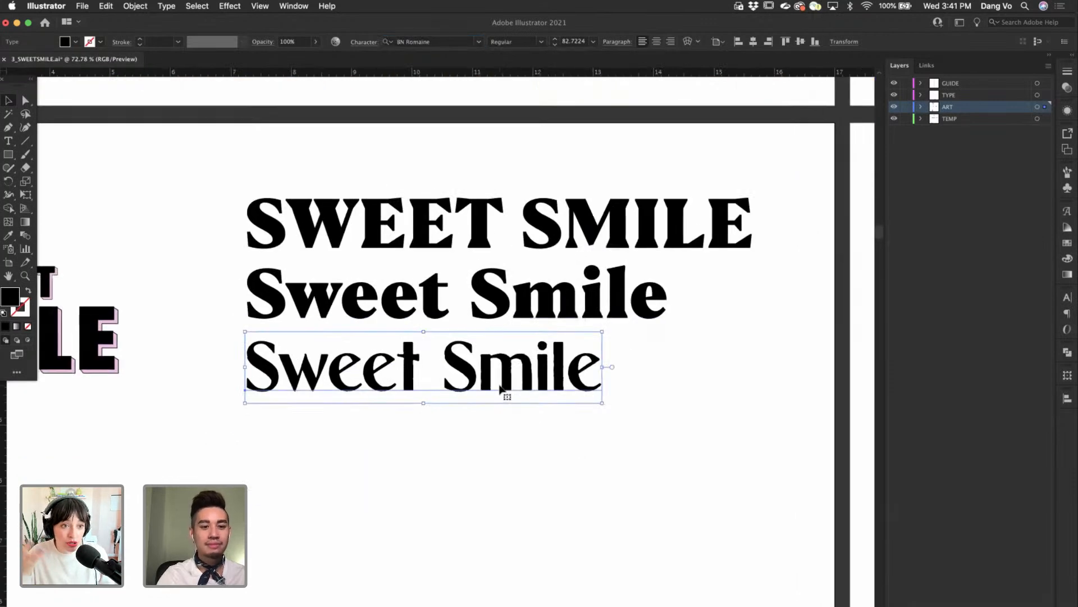
Step: Duplicate the BN Romaine Sweet Smile line below itself as a fourth type sample
left_click_drag(541, 311, 547, 355)
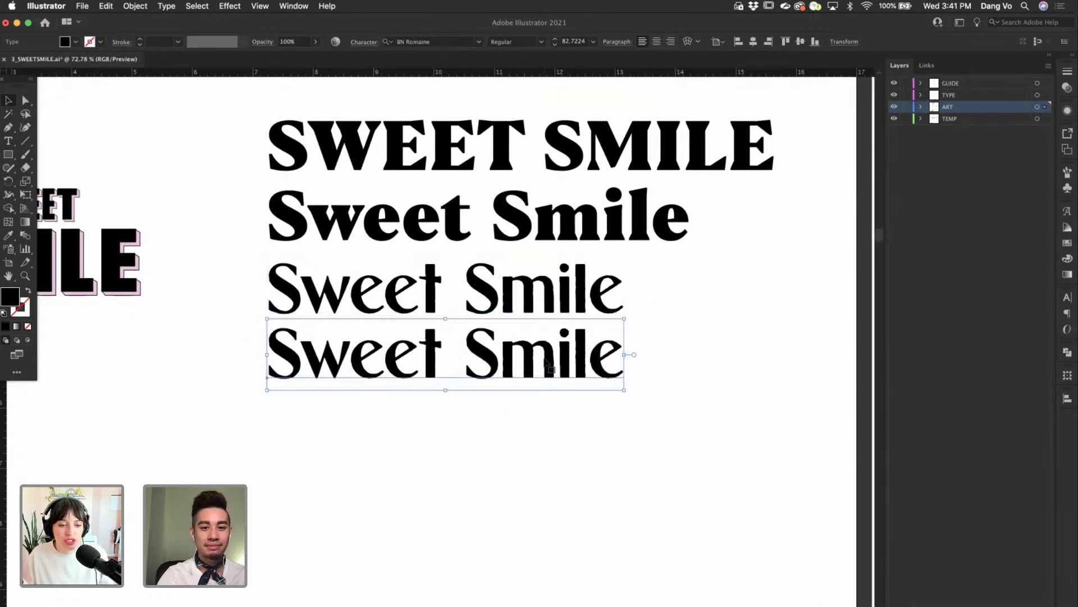
scroll(587, 354, "right", 5)
scroll(555, 76, "right", 3)
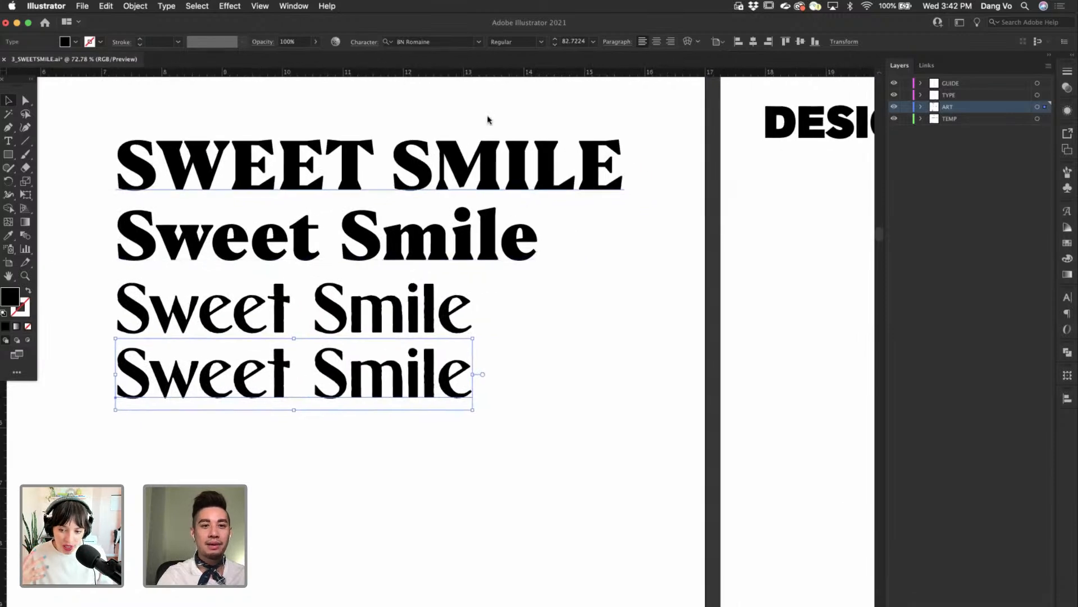
Step: Browse typefaces for the fourth Sweet Smile line and set its font to Blenny Black
left_click(479, 41)
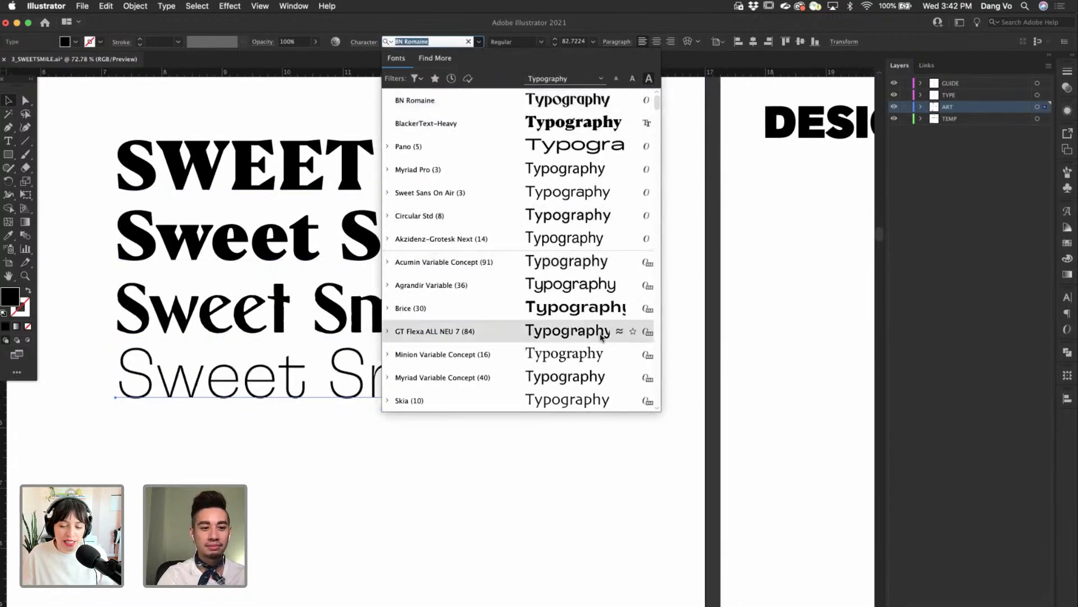
scroll(590, 331, "down", 3)
scroll(599, 360, "down", 2)
scroll(600, 360, "down", 1)
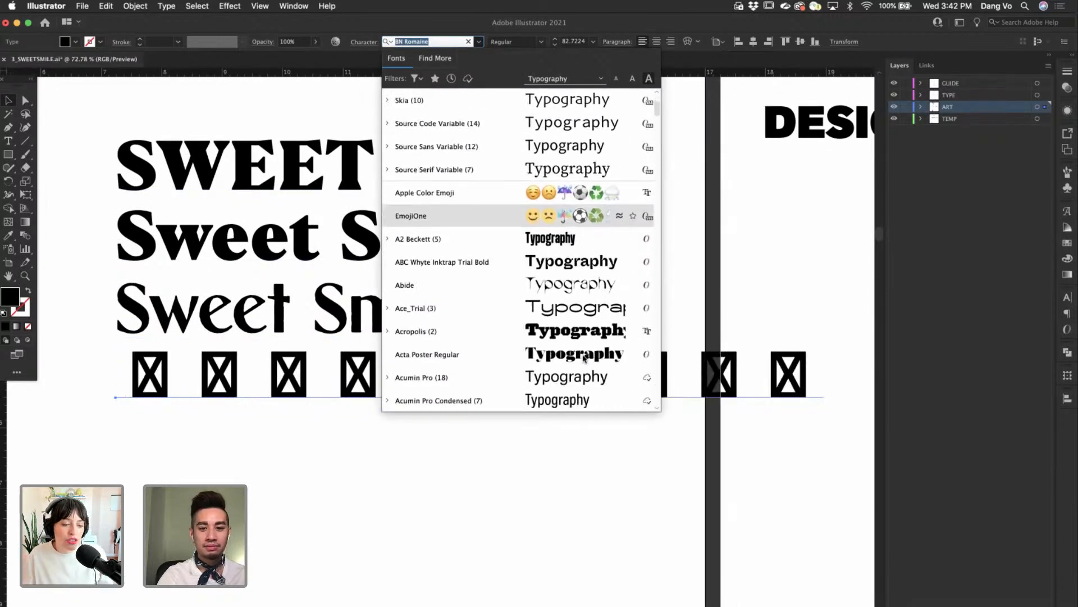
scroll(578, 337, "down", 5)
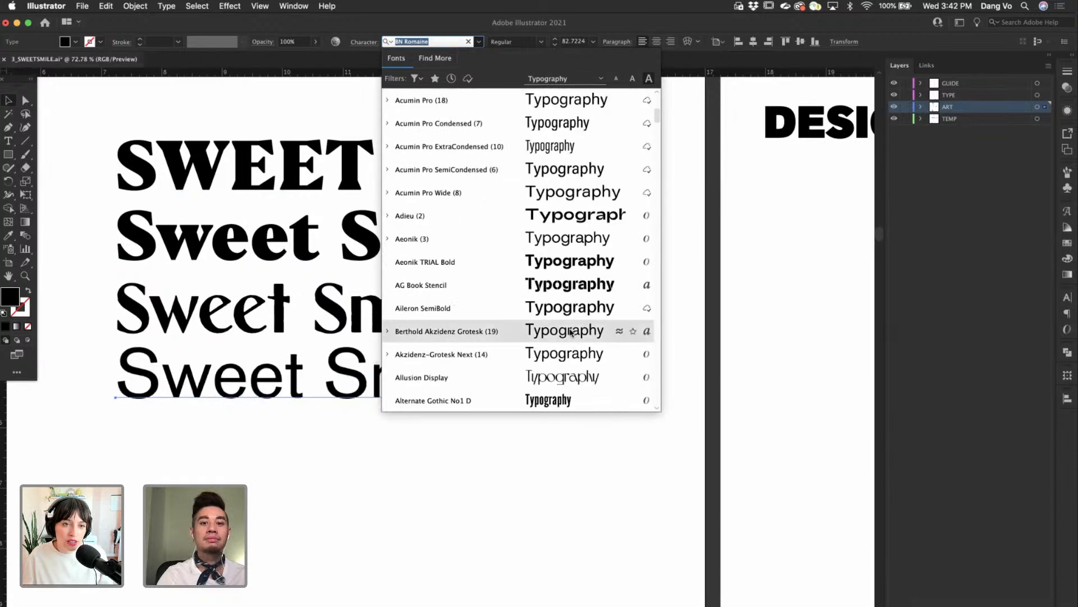
scroll(571, 337, "down", 3)
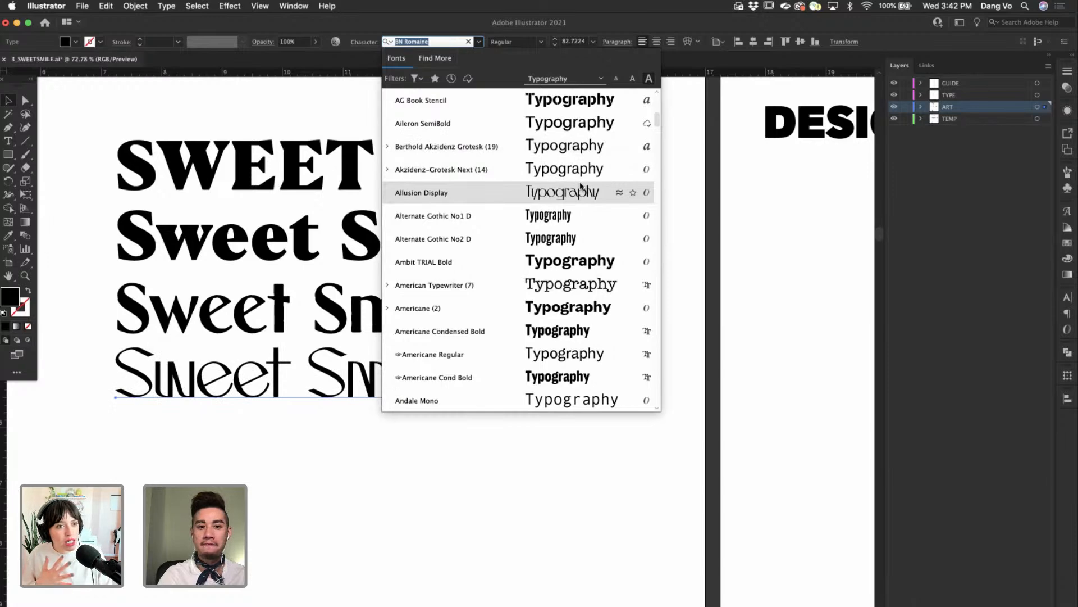
scroll(561, 314, "down", 6)
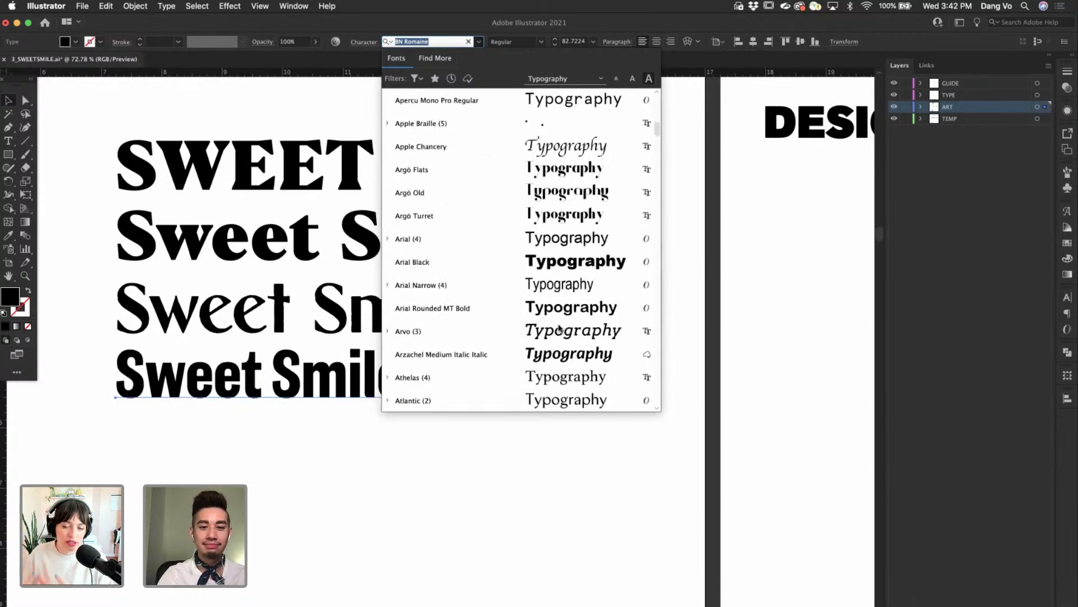
scroll(567, 328, "down", 3)
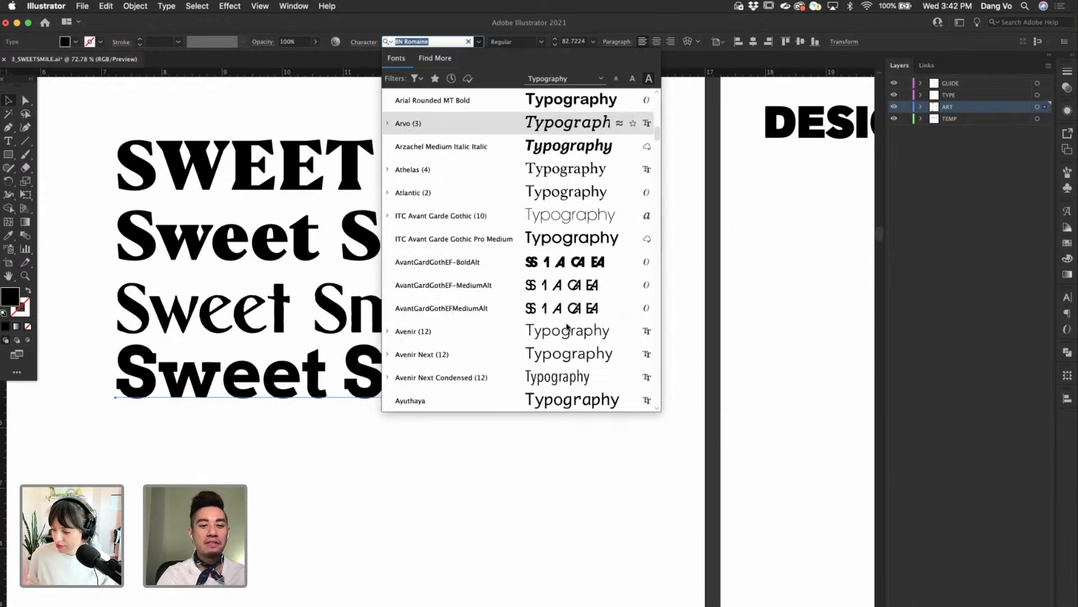
scroll(566, 329, "down", 4)
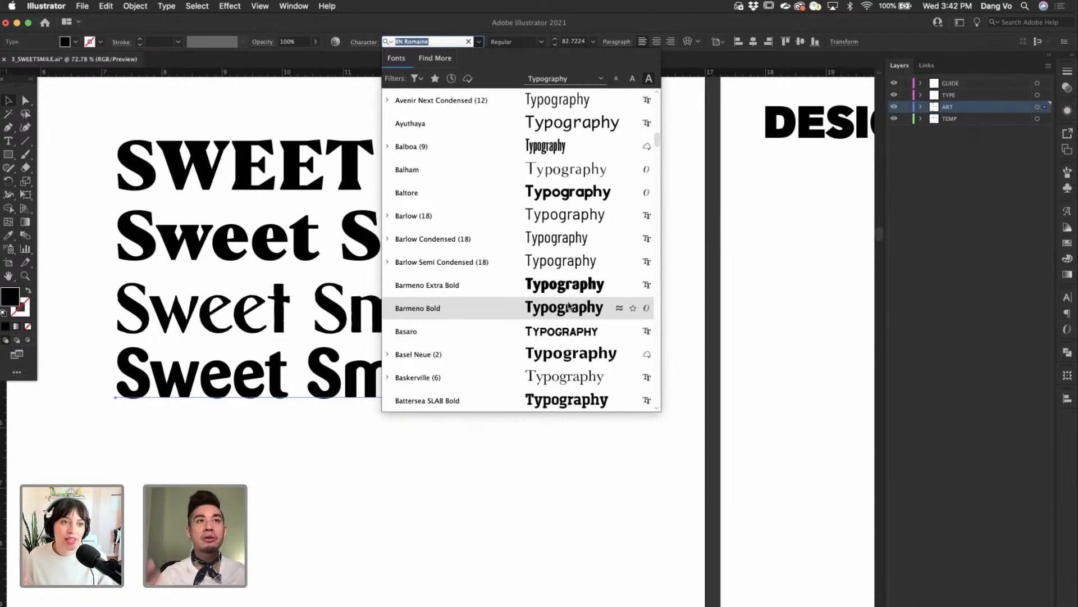
scroll(569, 306, "down", 5)
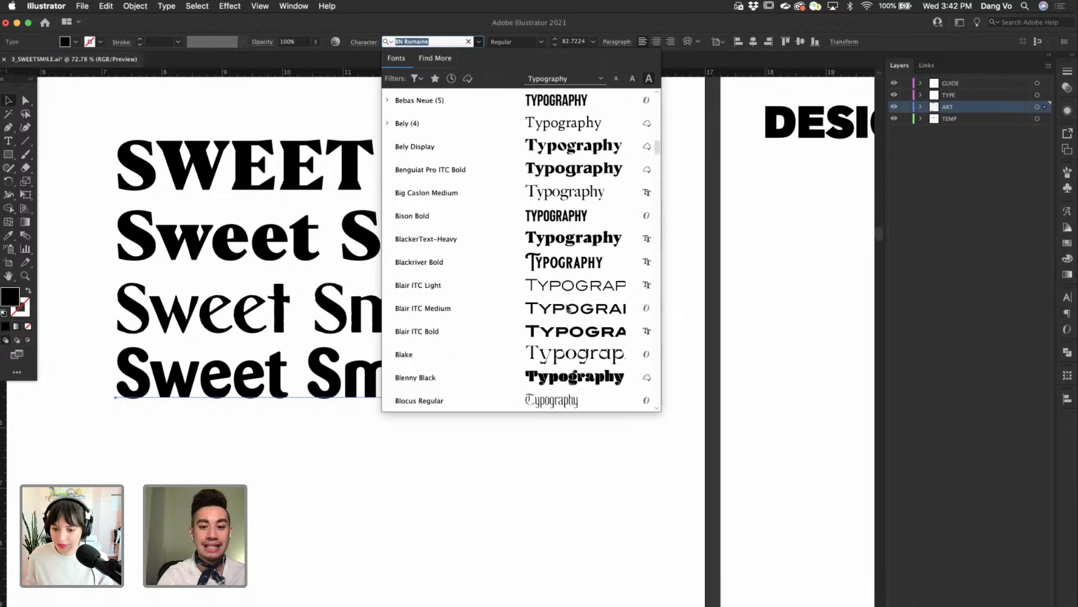
left_click(563, 378)
Step: Duplicate the Blenny Black Sweet Smile line below itself and set the copy's font to Anton Regular
scroll(565, 385, "down", 1)
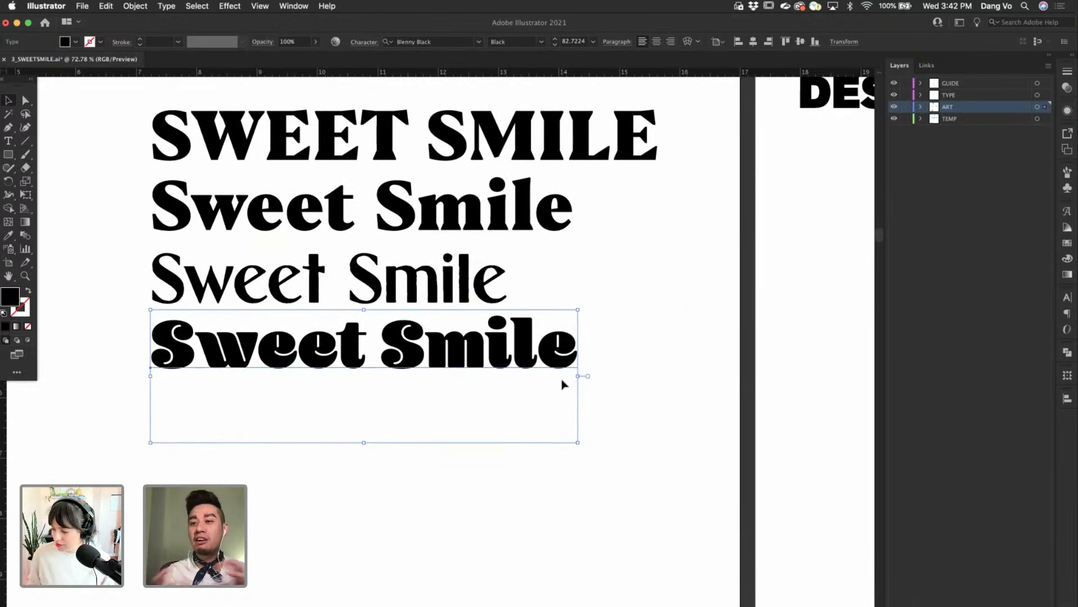
scroll(564, 382, "left", 2)
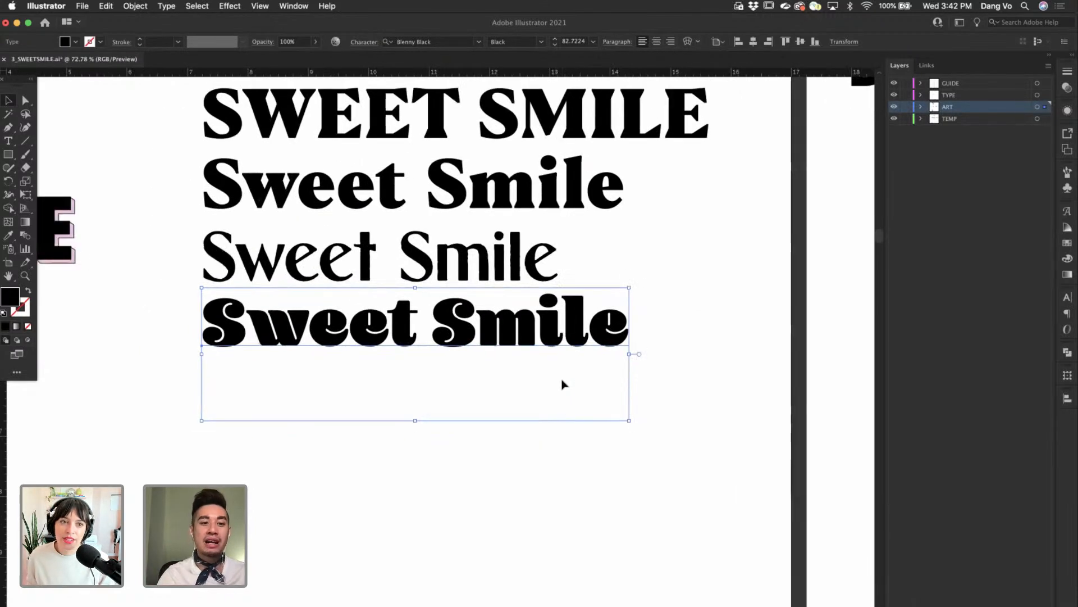
left_click_drag(583, 347, 583, 467)
scroll(582, 429, "right", 5)
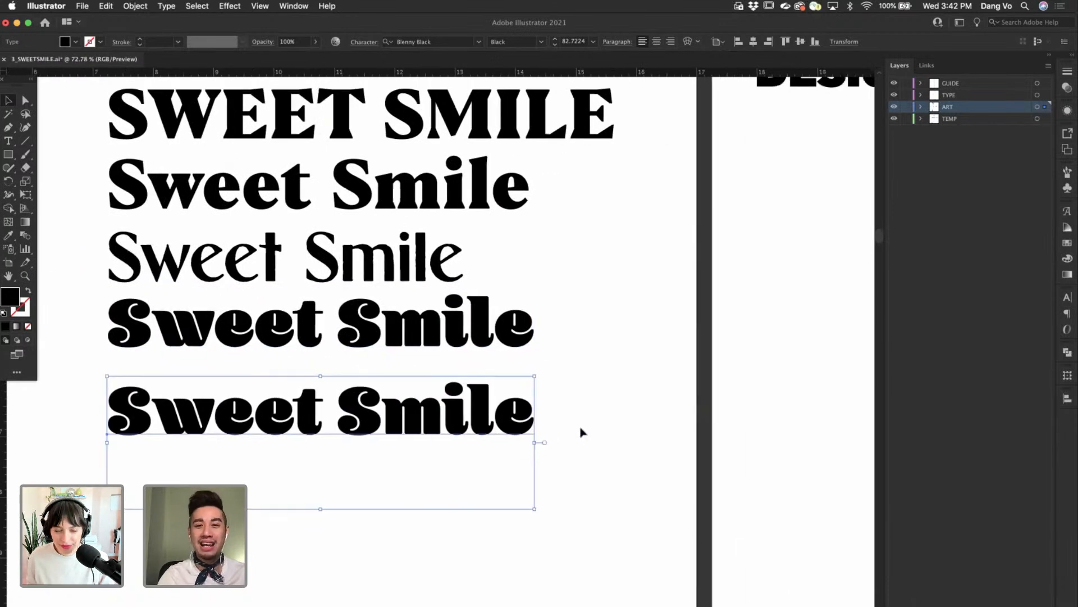
left_click(478, 41)
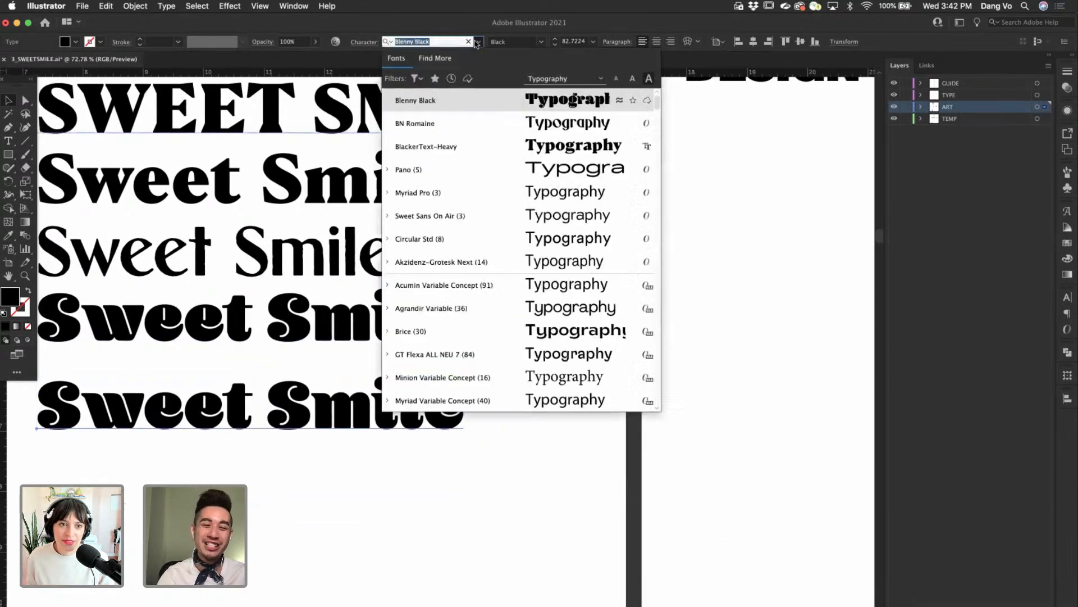
scroll(564, 274, "down", 10)
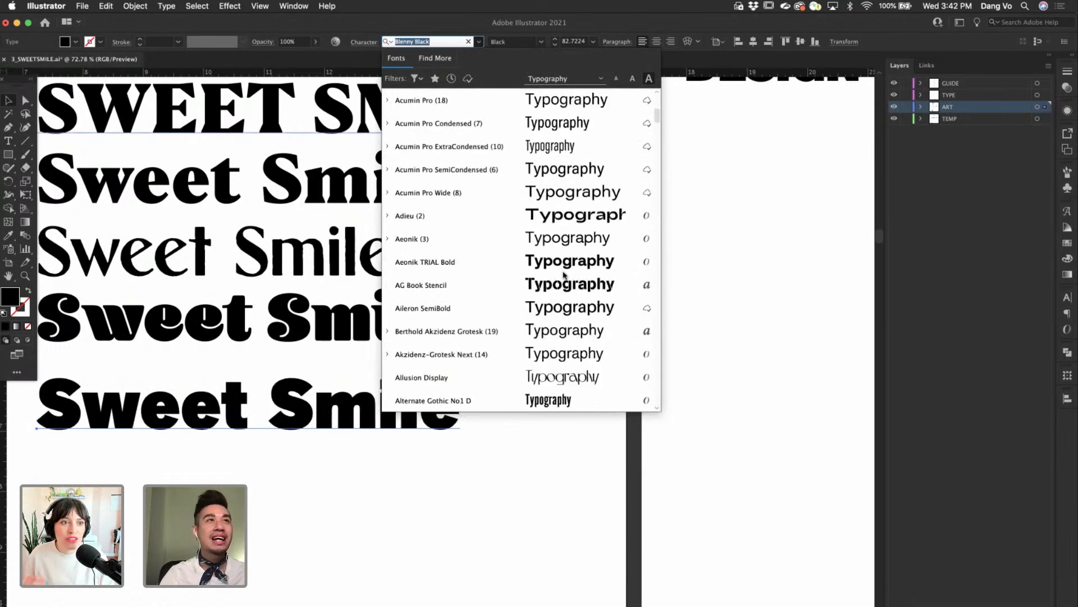
scroll(564, 274, "down", 6)
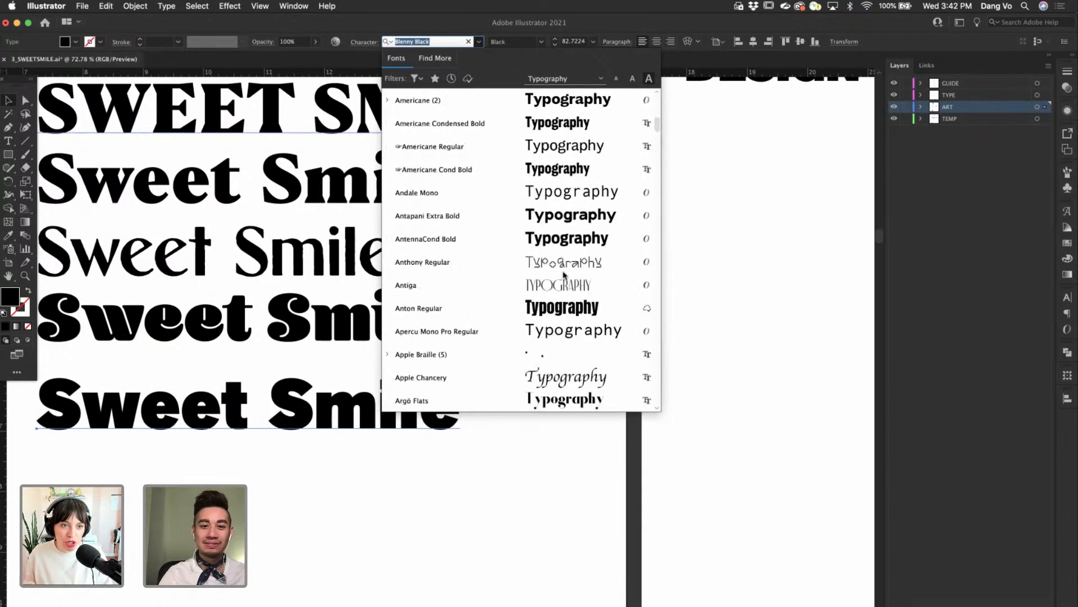
left_click(558, 308)
Step: Nudge the Anton Regular line slightly left, duplicate it directly below, and set the copy's font to Bely Display
scroll(556, 313, "left", 5)
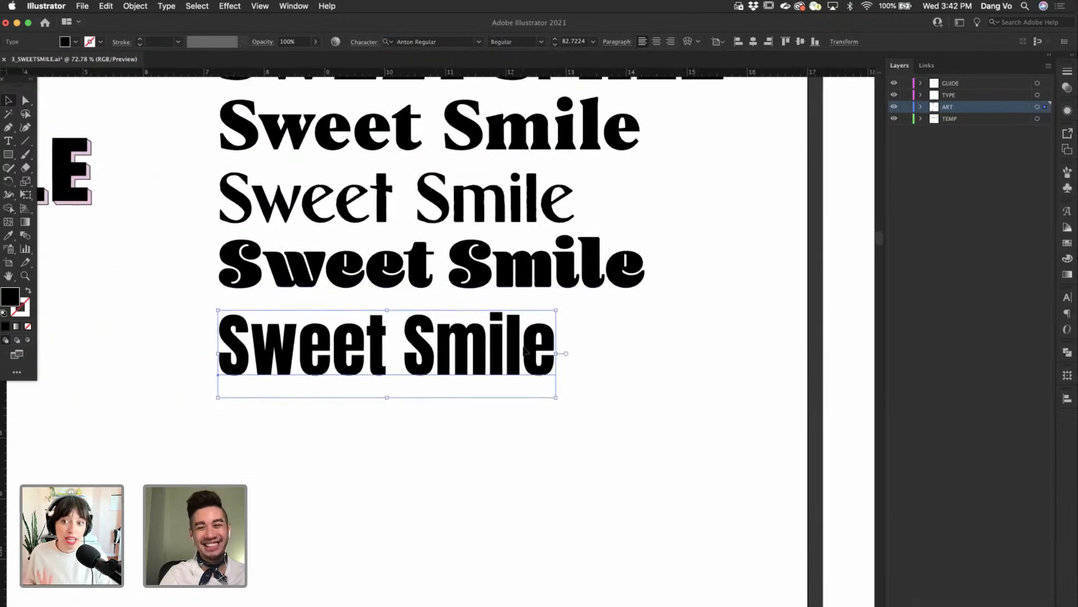
left_click_drag(524, 351, 518, 351)
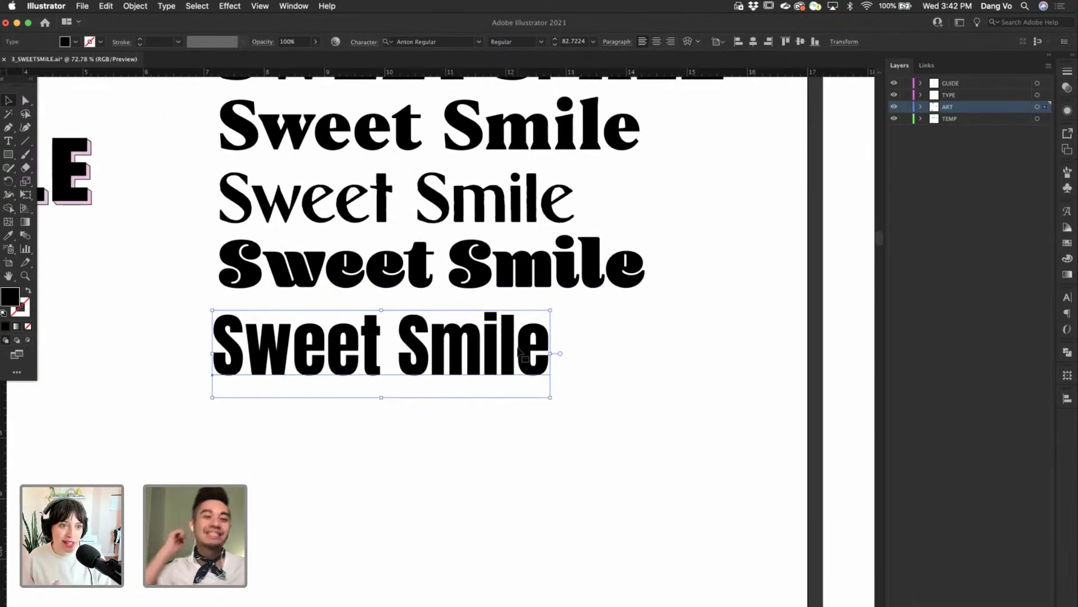
left_click_drag(519, 353, 519, 424)
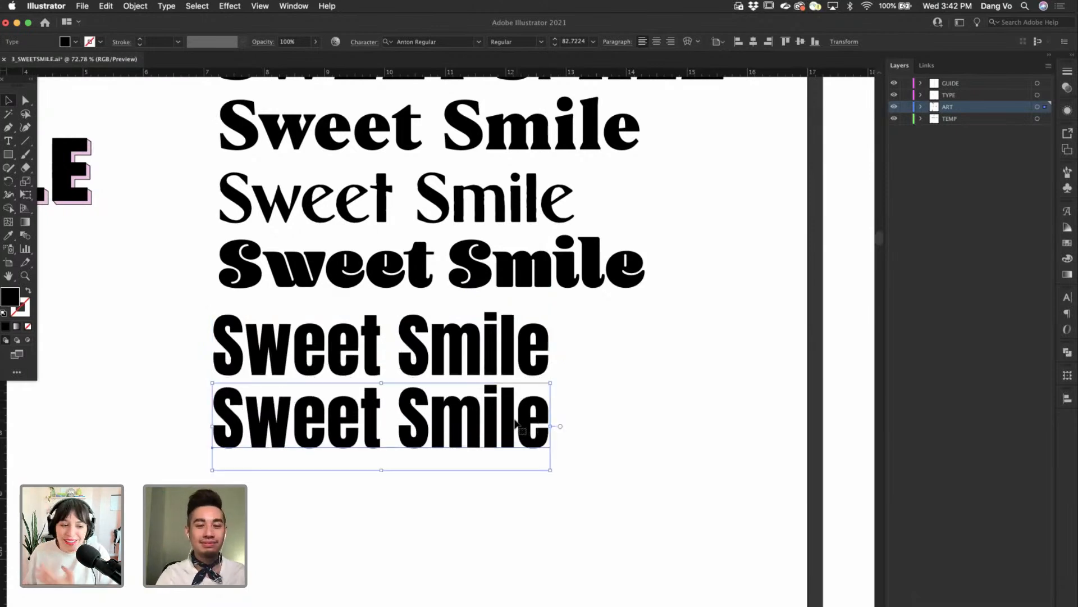
scroll(518, 420, "right", 3)
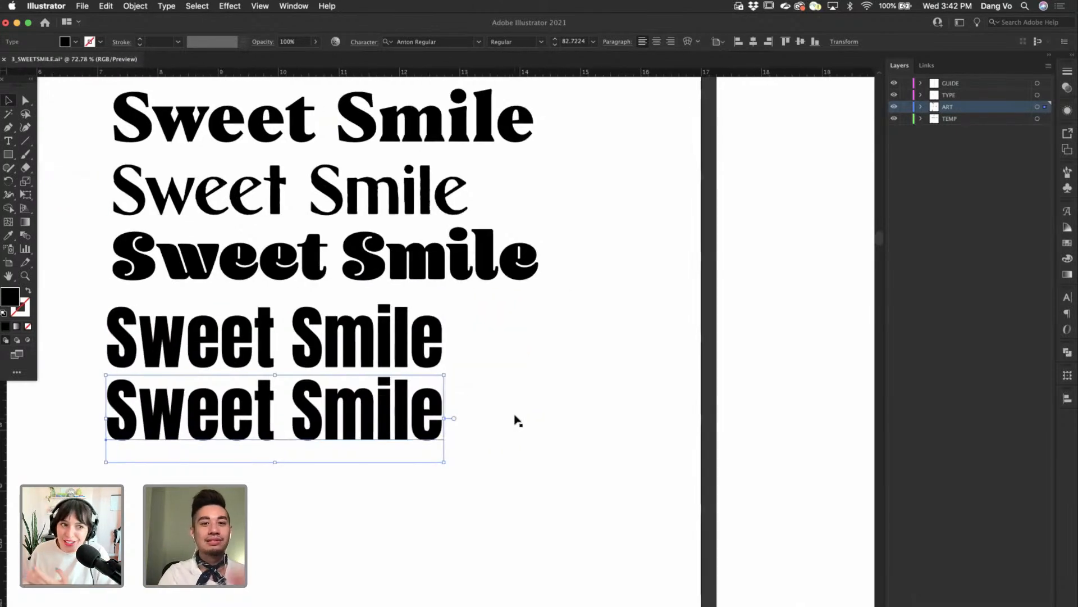
left_click(479, 43)
scroll(590, 320, "down", 15)
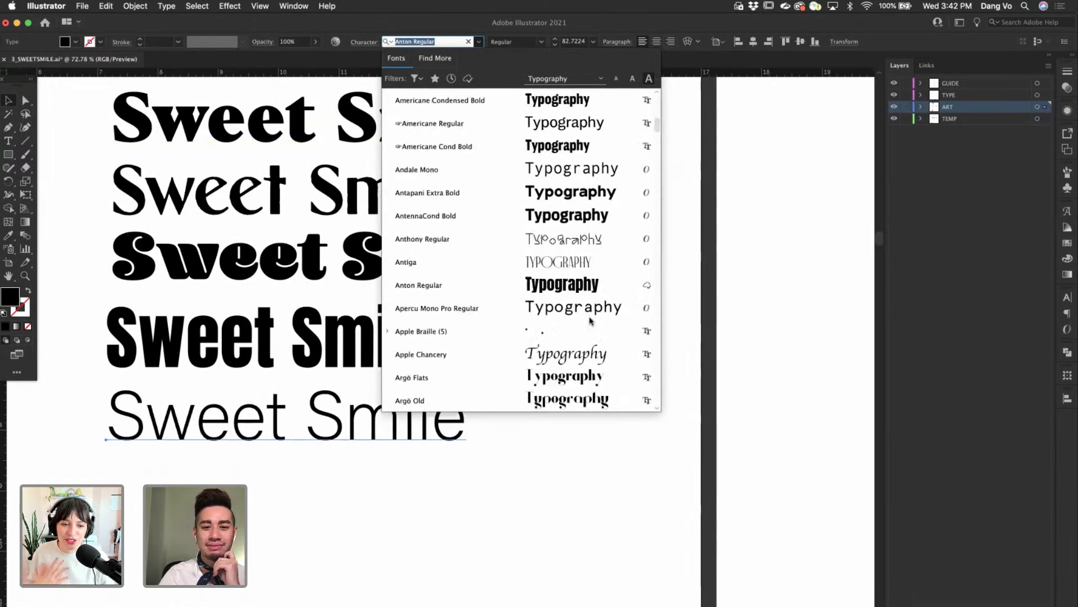
scroll(572, 365, "down", 5)
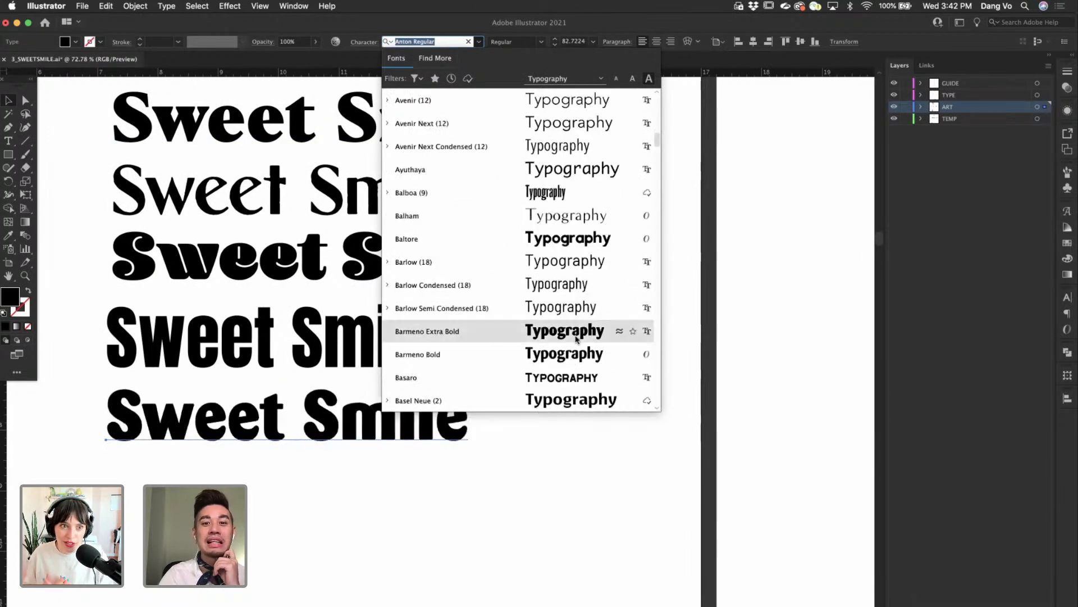
scroll(576, 337, "down", 5)
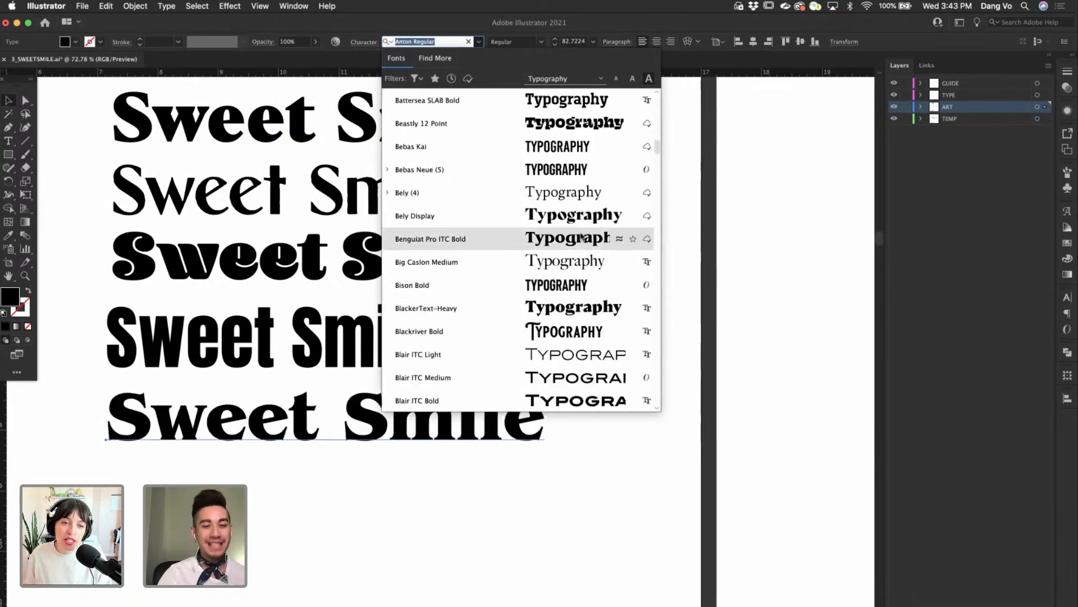
left_click(578, 216)
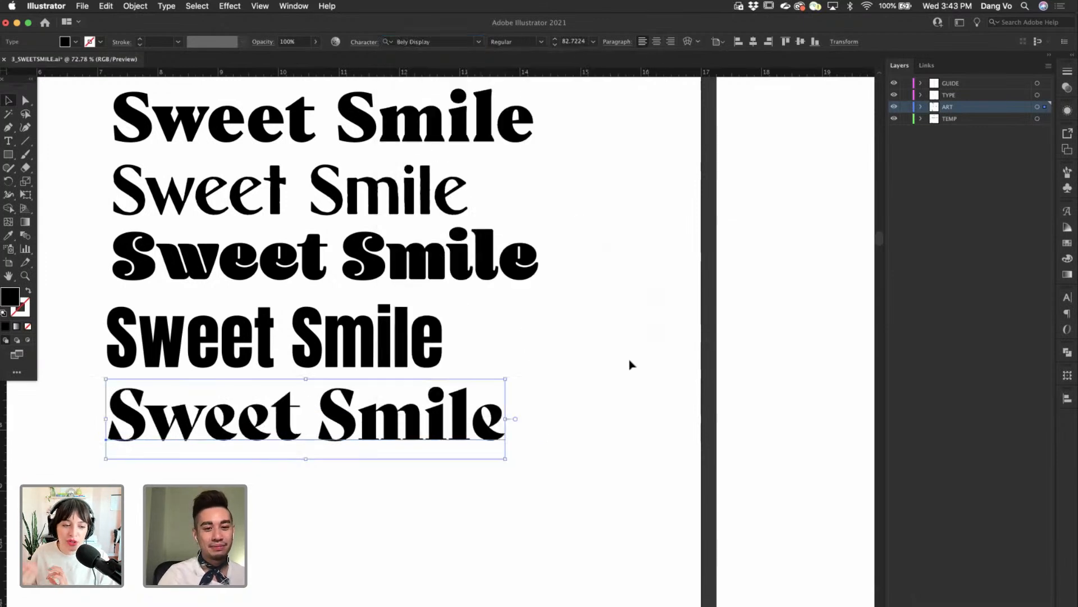
Step: Break the Bely Display sample onto two lines, with Sweet above Smile
scroll(613, 379, "down", 2)
scroll(613, 379, "left", 3)
key("t")
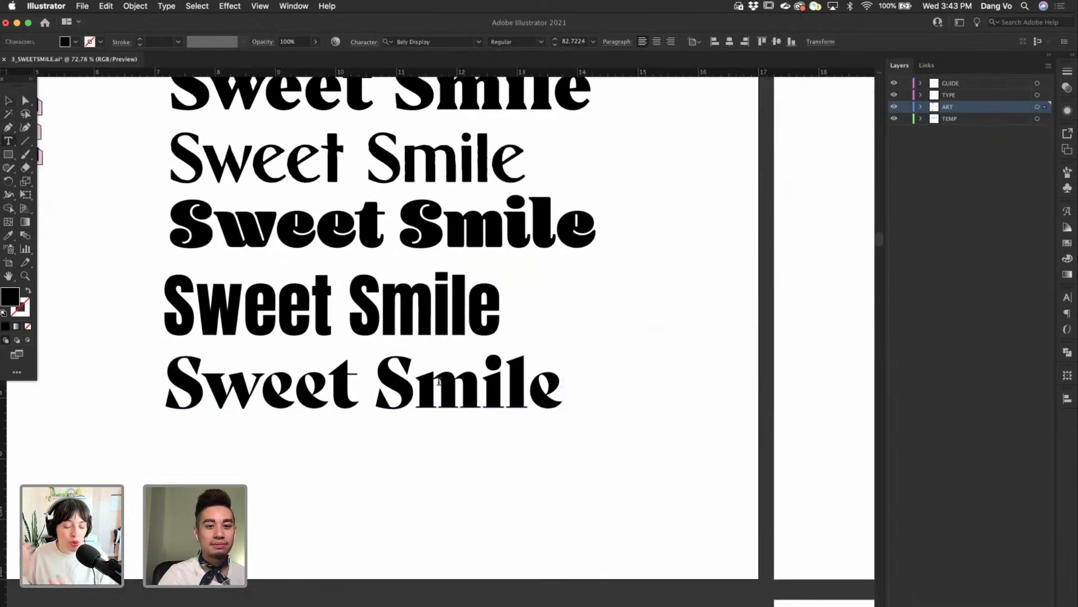
left_click(388, 380)
key("BackSpace")
key("Return")
key("super+a")
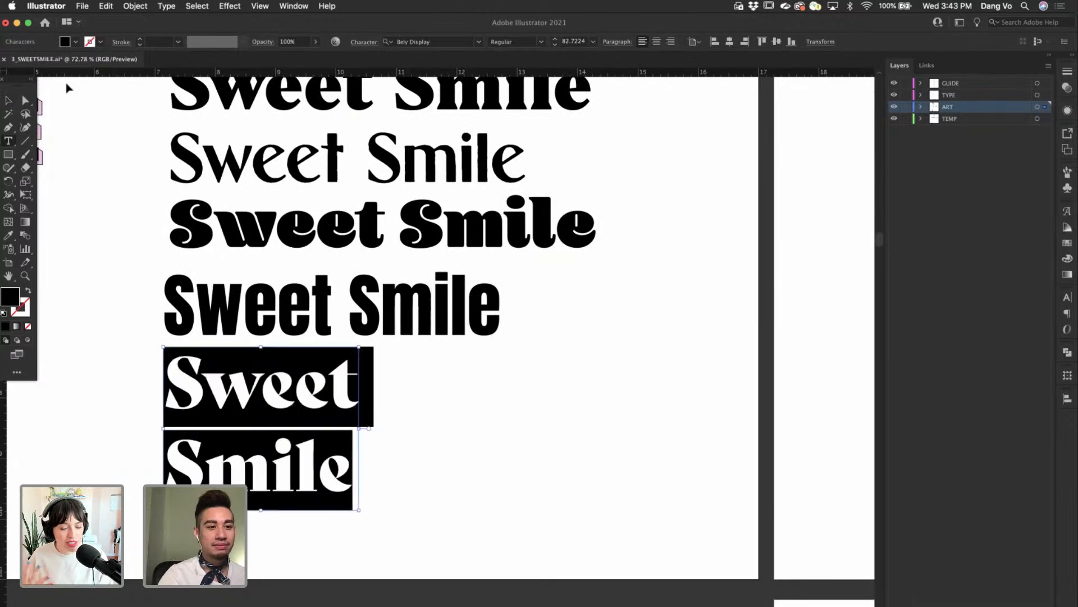
left_click(8, 100)
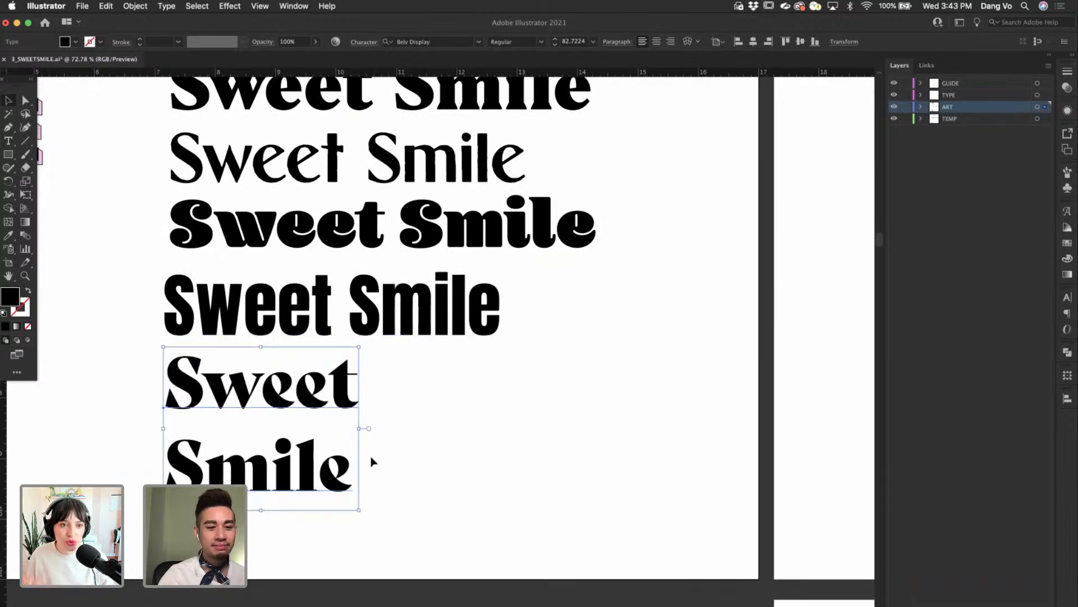
Step: Tighten the leading between Sweet and Smile in the two-line Bely Display sample
double_click(303, 391)
key("super+a")
key("alt+Up")
key("alt+Up")
key("alt+Up")
key("alt+Up")
key("alt+Up")
key("alt+Up")
key("alt+Up")
key("alt+Up")
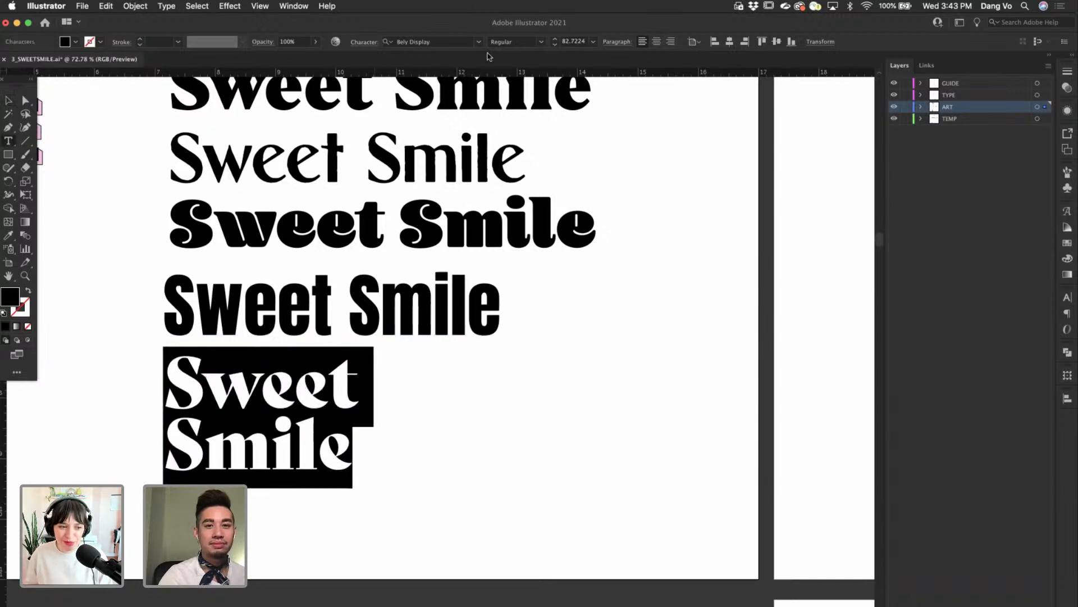
Step: Center-align the two-line Bely Display sample and move it back beneath the Anton Regular line
left_click(656, 41)
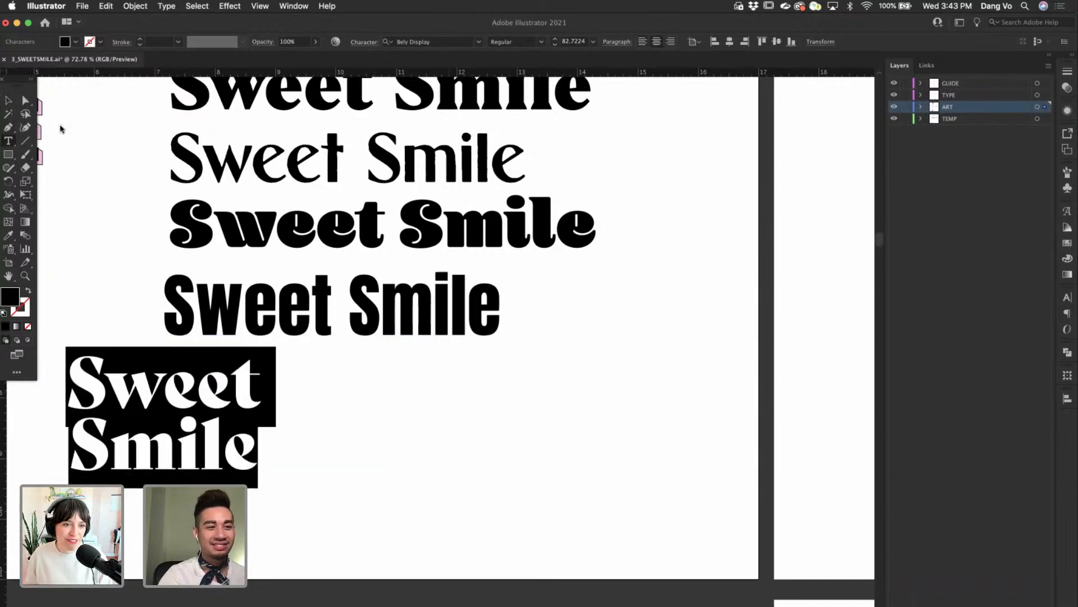
left_click(8, 100)
left_click_drag(203, 405, 367, 417)
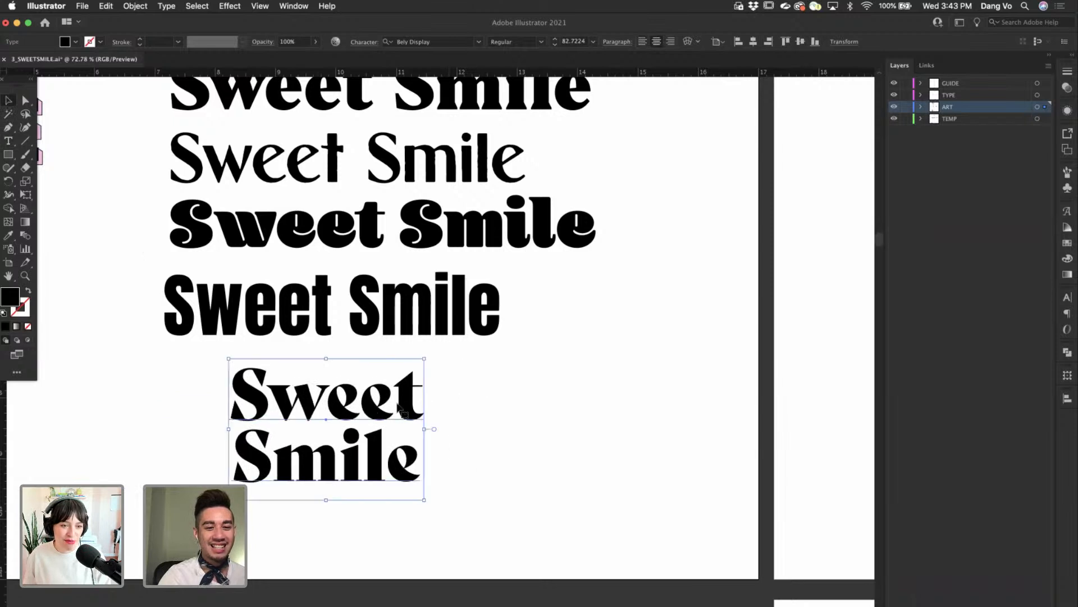
double_click(405, 402)
left_click(11, 100)
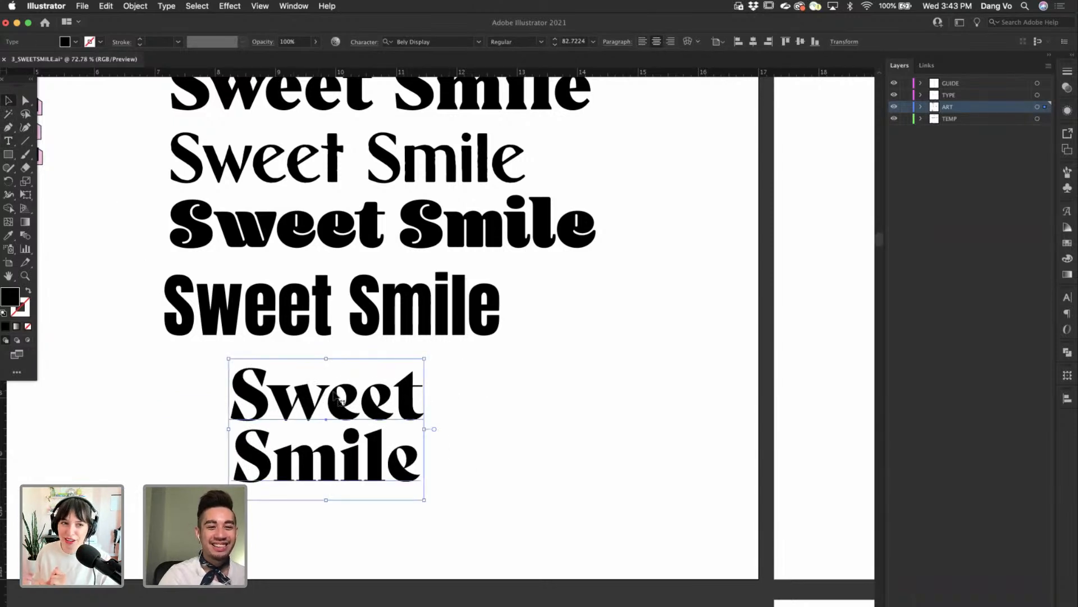
Step: Compare the full stack of Sweet Smile type samples with the existing block-shadow logo
scroll(328, 399, "down", 2)
scroll(335, 398, "up", 2)
scroll(336, 397, "left", 4)
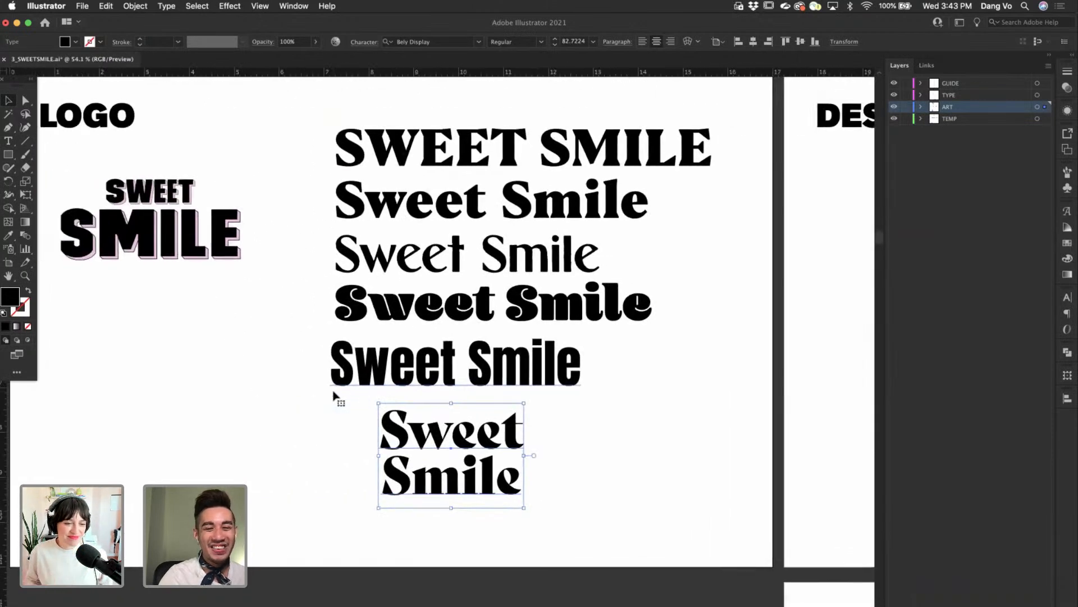
left_click(283, 384)
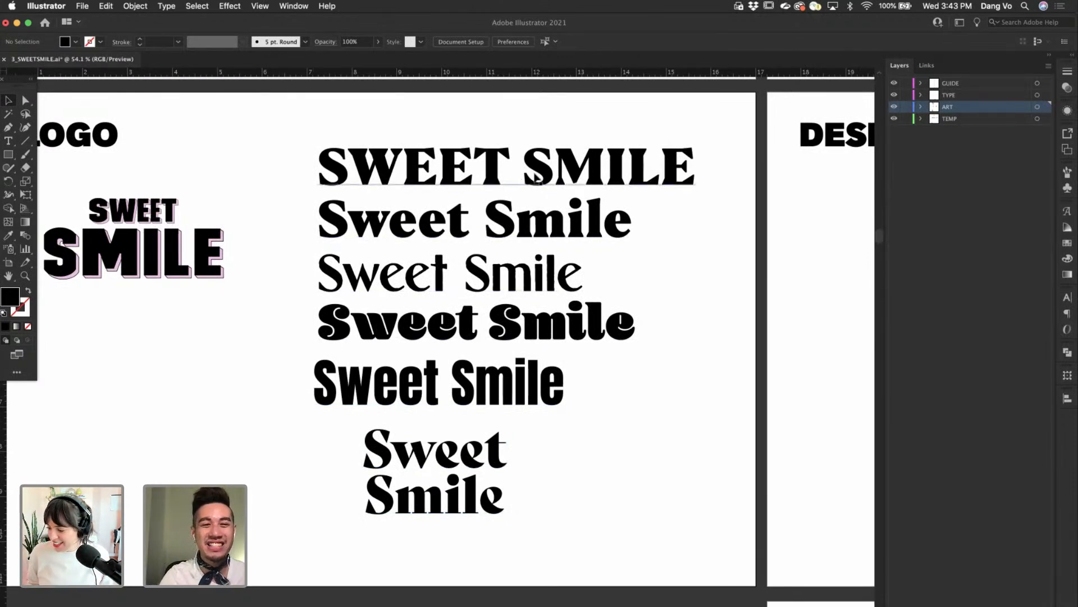
left_click(493, 194)
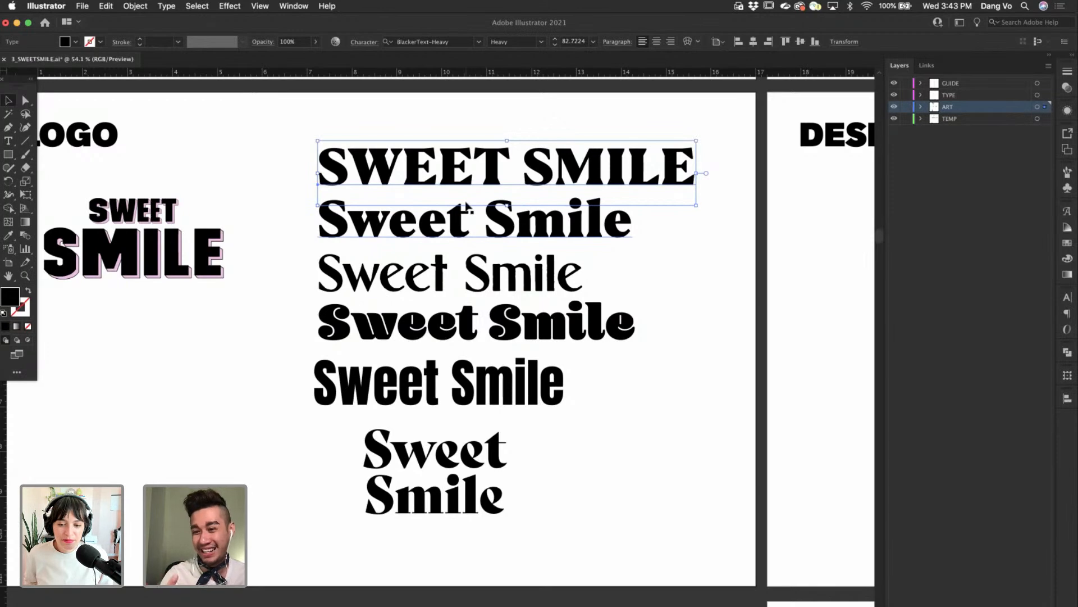
scroll(338, 247, "left", 3)
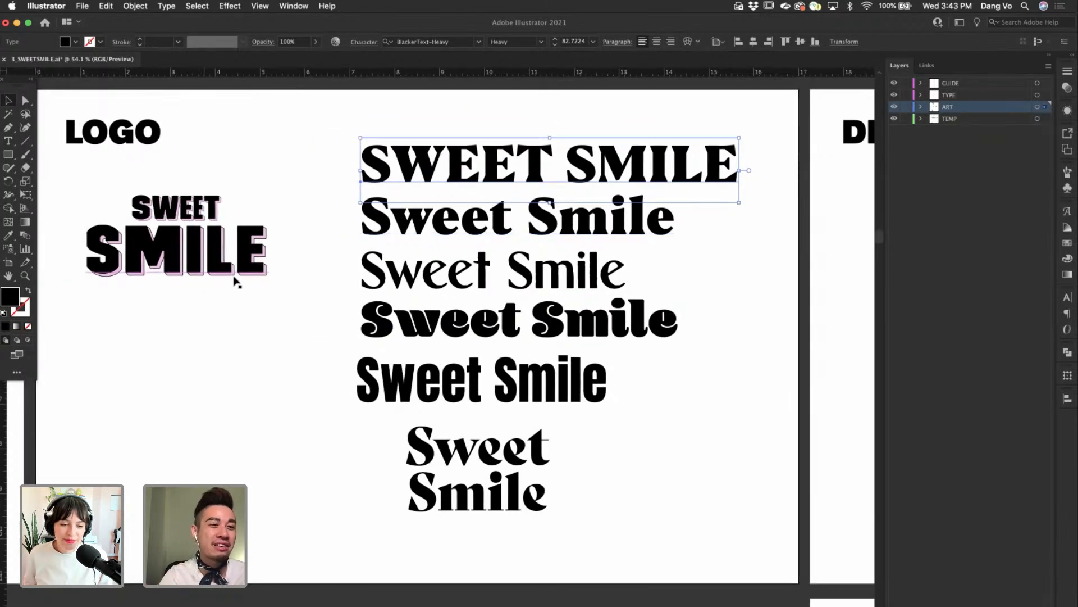
scroll(234, 282, "up", 2)
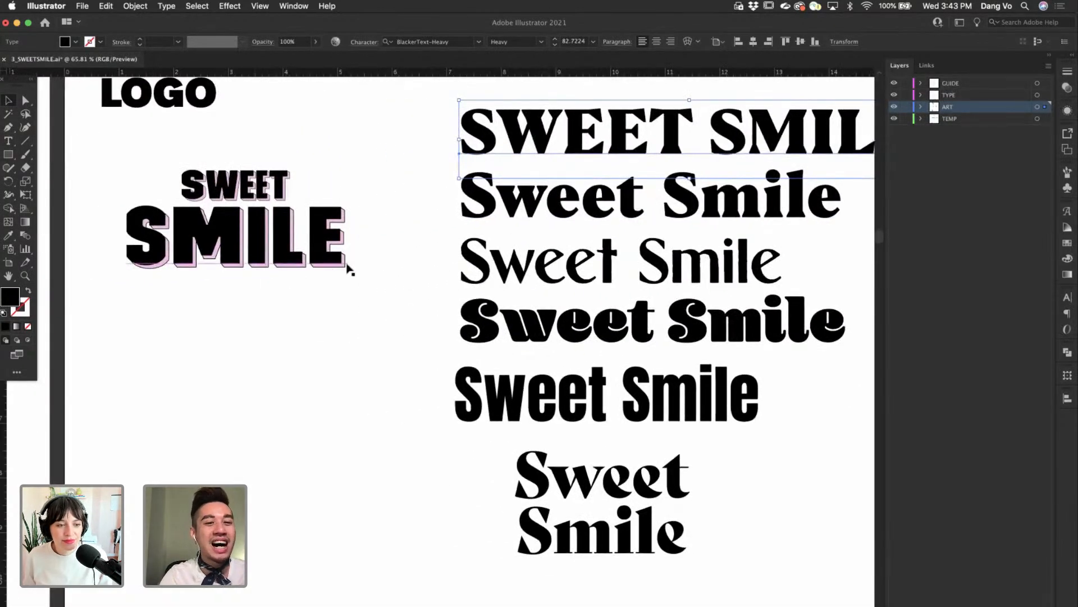
scroll(348, 270, "up", 3)
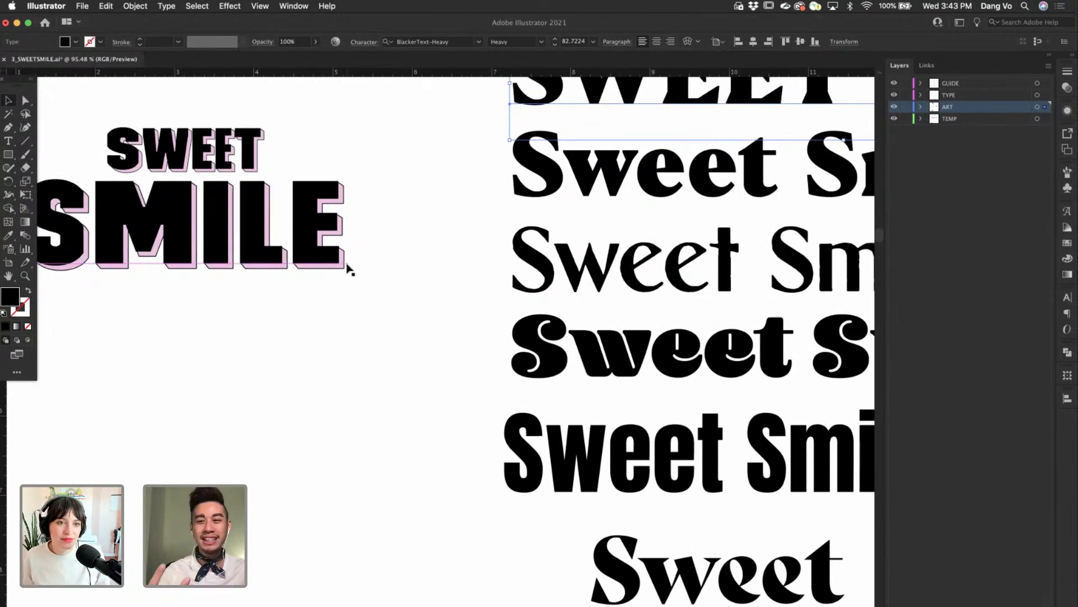
Step: Move the one-line Blenny Black sample out of the type stack to an open area below the block-shadow logo
scroll(349, 270, "down", 3)
scroll(348, 271, "up", 1)
left_click(525, 207)
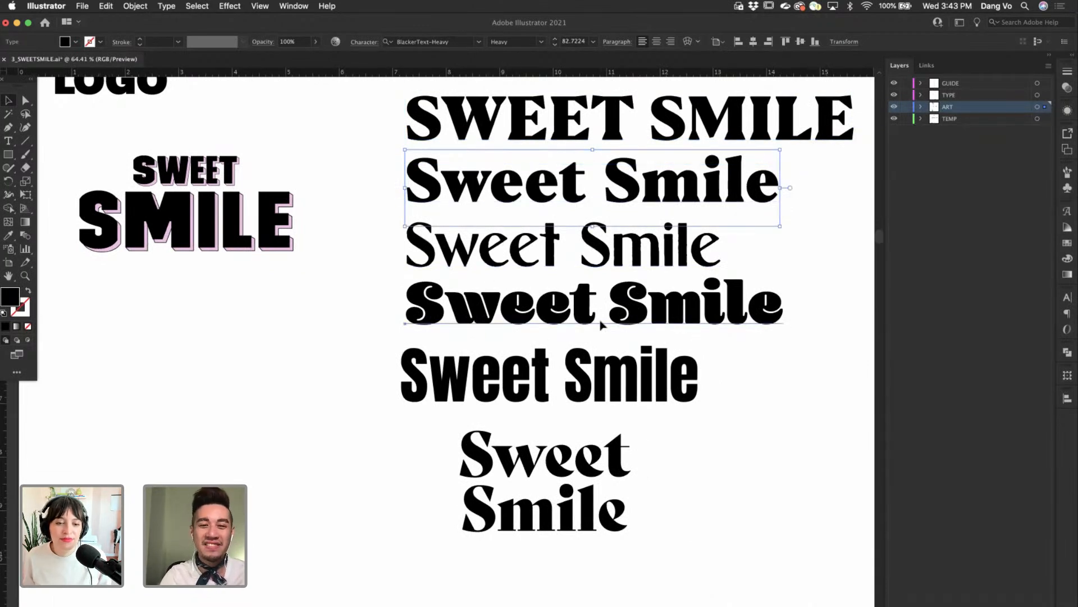
left_click_drag(604, 326, 628, 322)
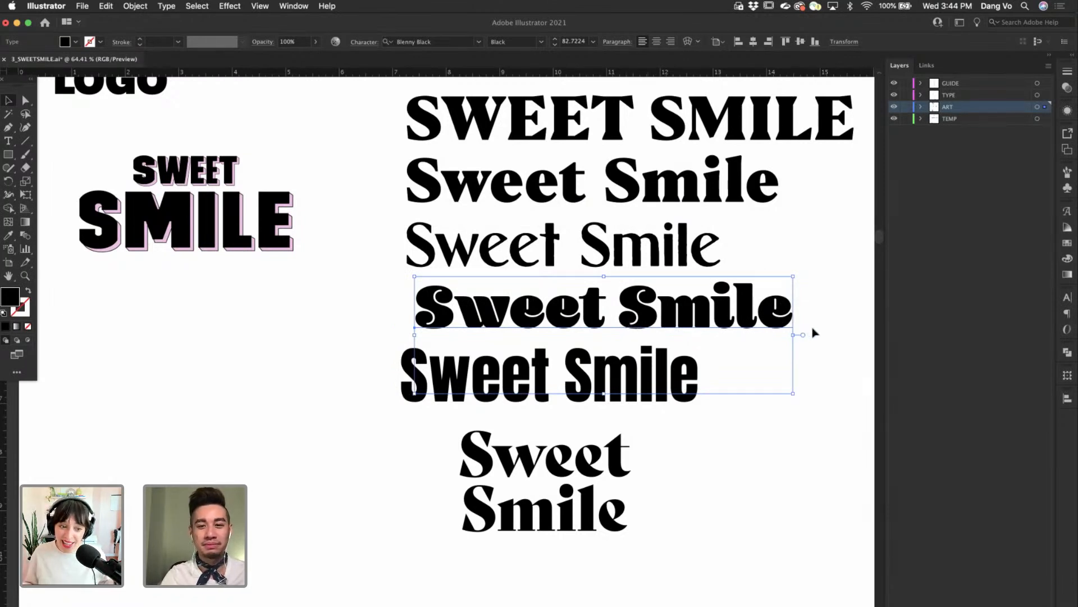
left_click_drag(633, 319, 392, 346)
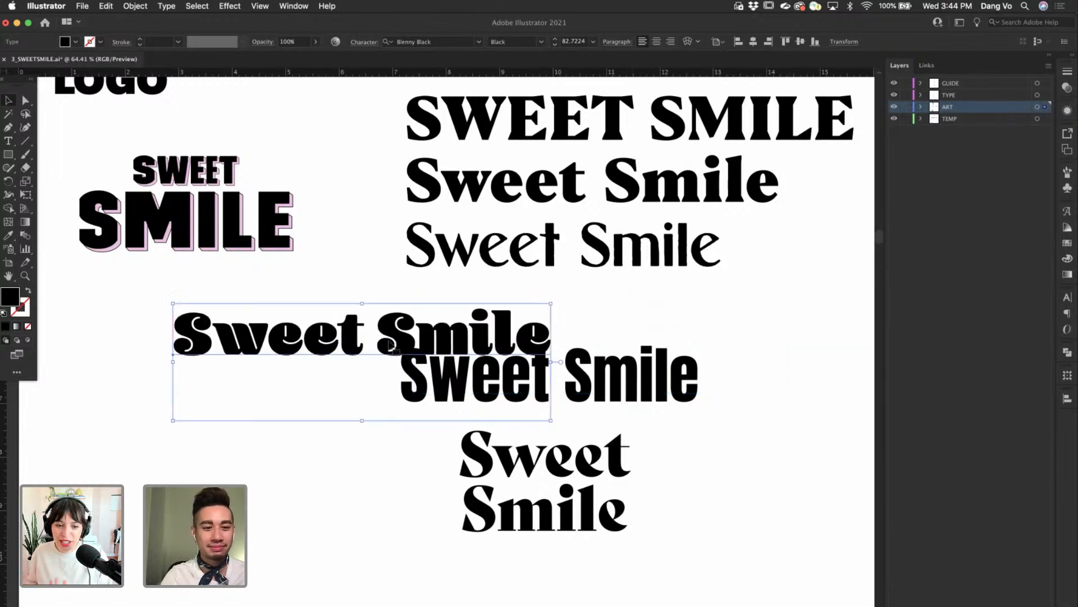
Step: Break the Blenny Black sample onto two lines, with Sweet above Smile
double_click(378, 341)
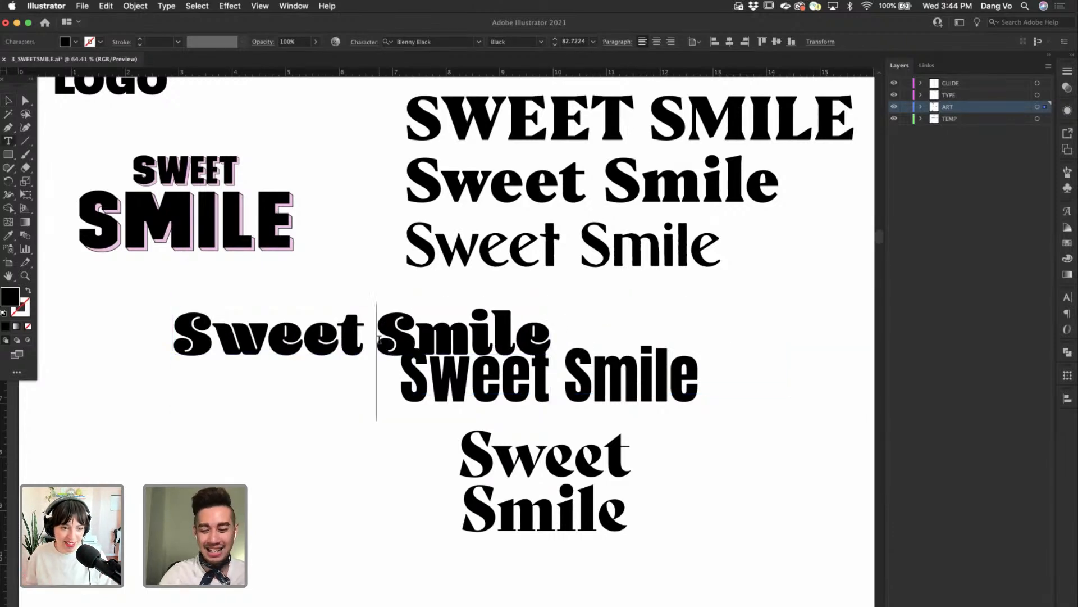
key("Return")
key("super+a")
key("Escape")
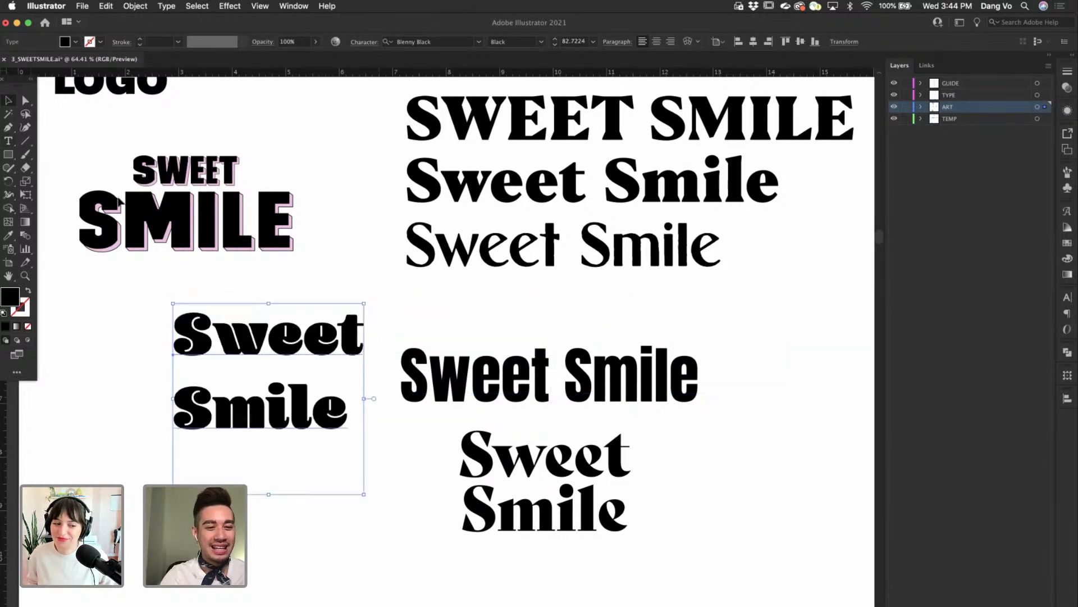
Step: Tighten the leading between Sweet and Smile in the two-line Blenny Black sample
double_click(247, 337)
key("super+a")
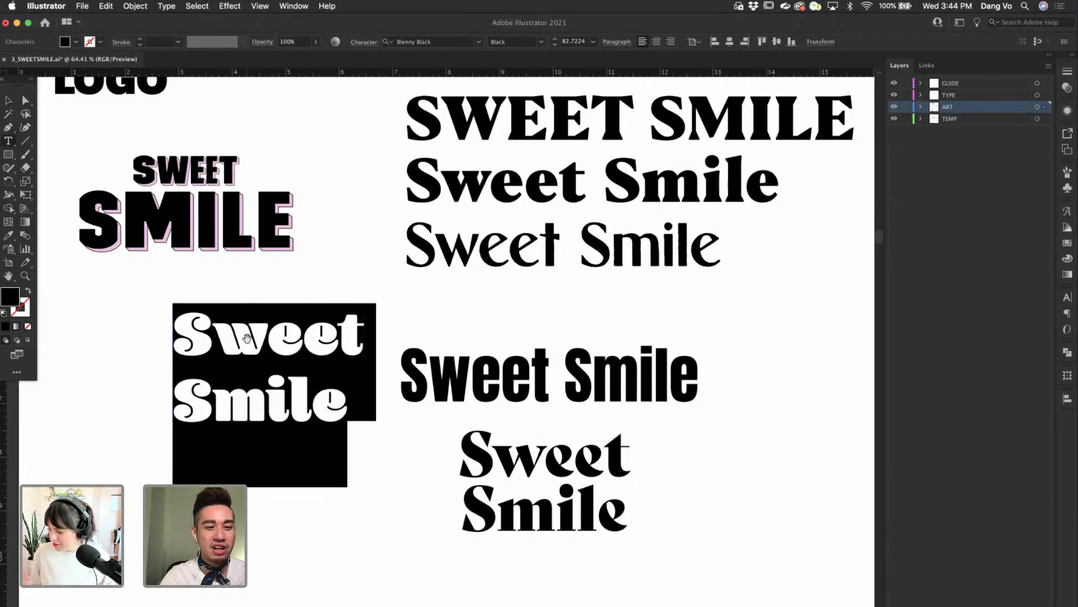
key("alt+Up")
key("alt+Up")
key("alt+Up")
key("alt+Up")
key("alt+Up")
key("alt+Up")
key("alt+Up")
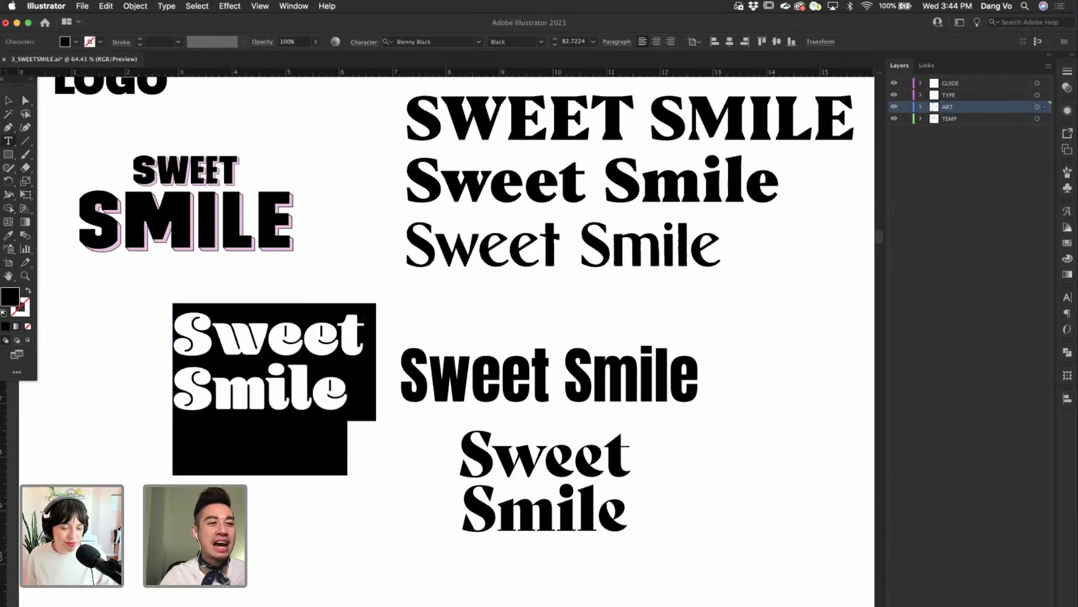
key("Escape")
Step: Center-align both lines of the Blenny Black sample
scroll(125, 241, "left", 3)
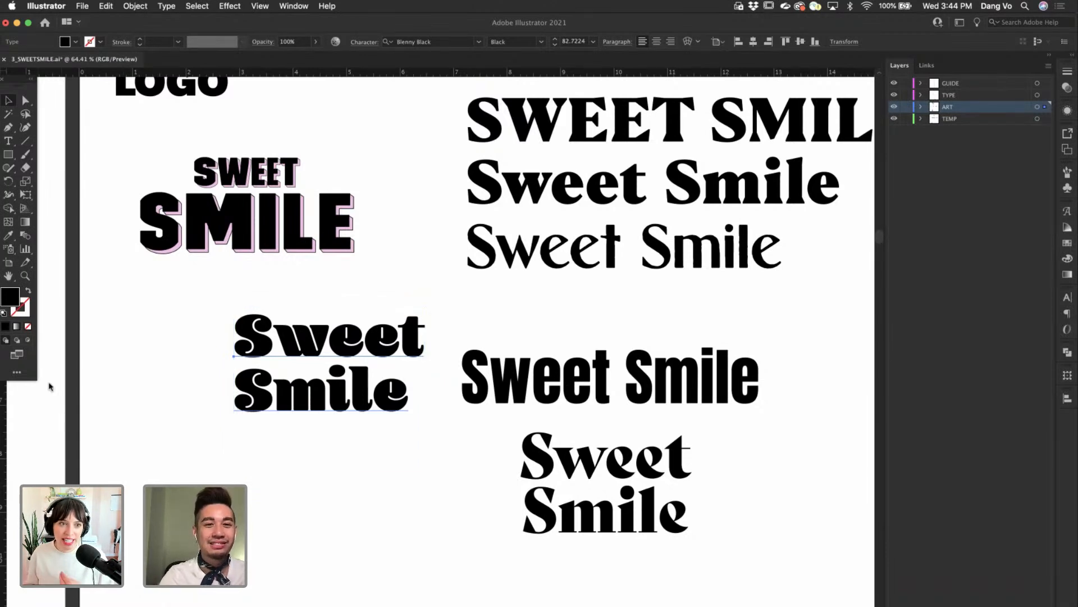
double_click(337, 380)
key("super+a")
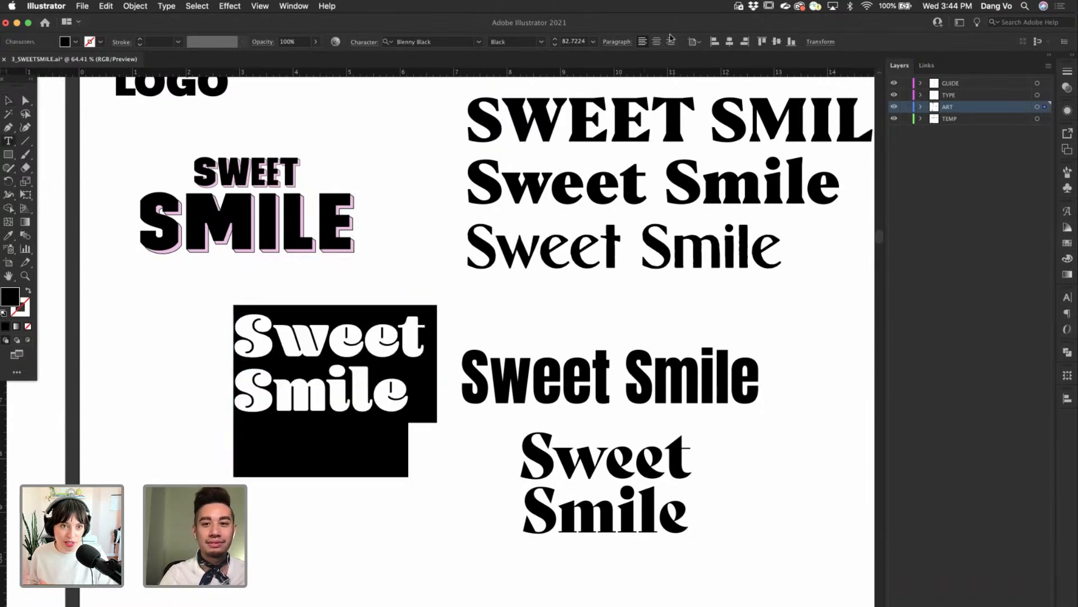
left_click(657, 41)
left_click(9, 101)
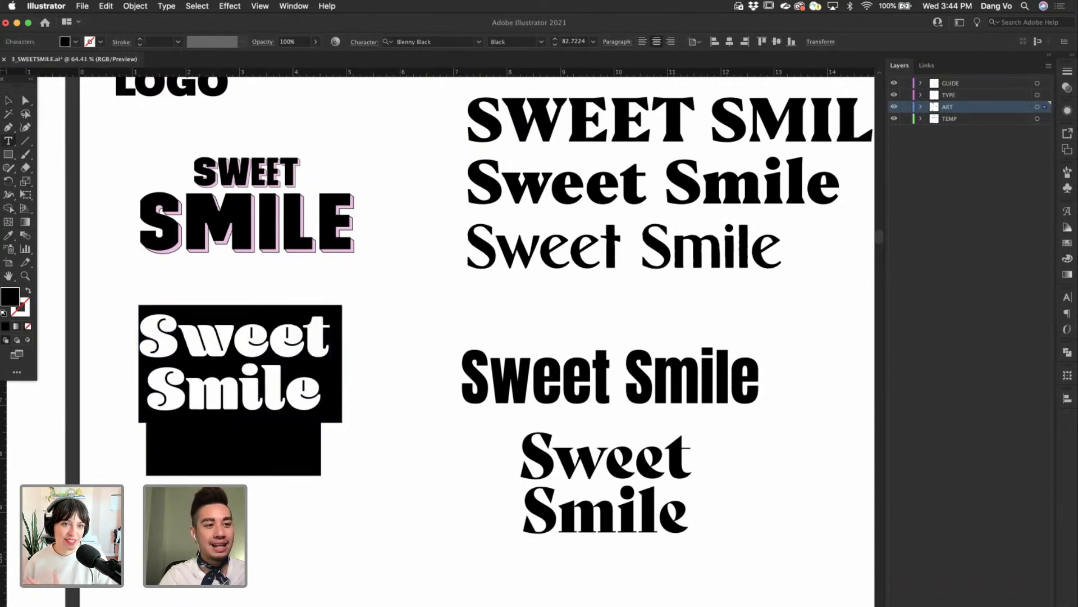
left_click(8, 101)
Step: Reduce only the word Sweet in the Blenny Black sample to 40 pt, keeping Smile at its larger size
double_click(307, 331)
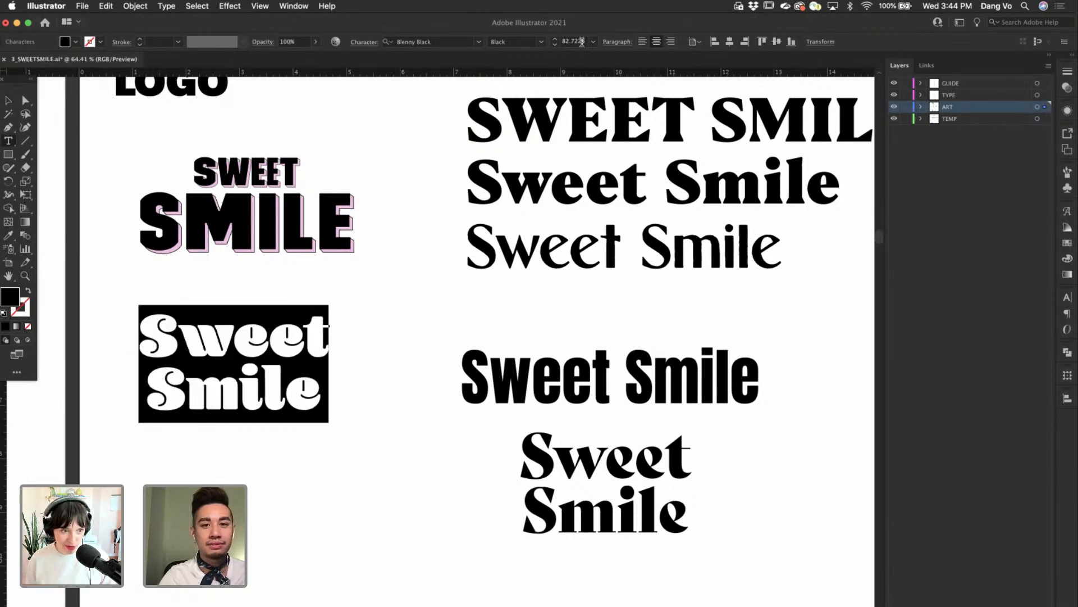
left_click_drag(583, 42, 507, 41)
type("40")
key("Return")
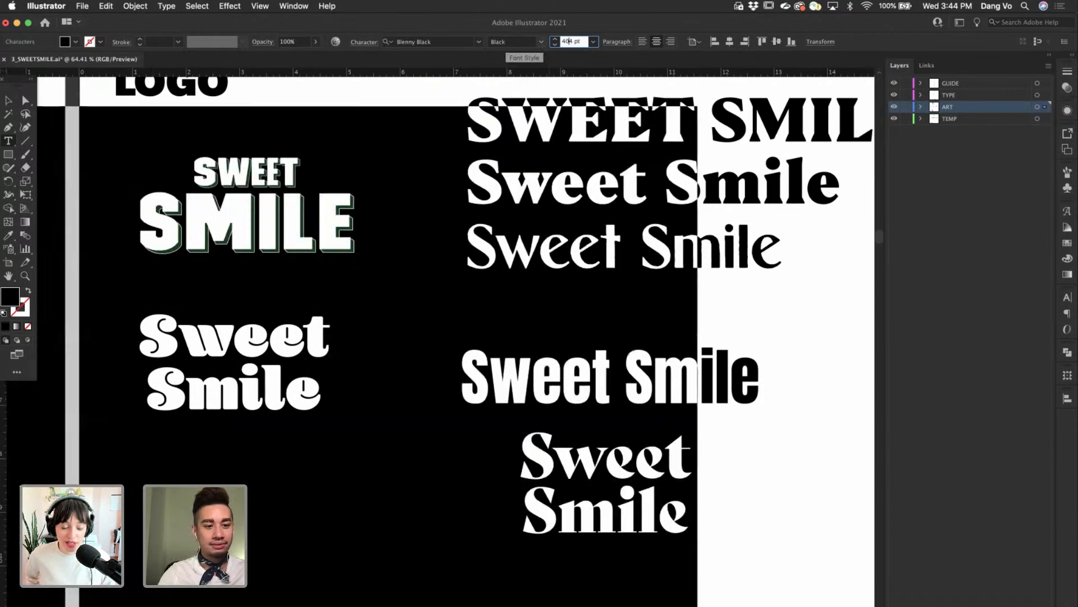
left_click_drag(574, 42, 514, 41)
type("40")
key("Return")
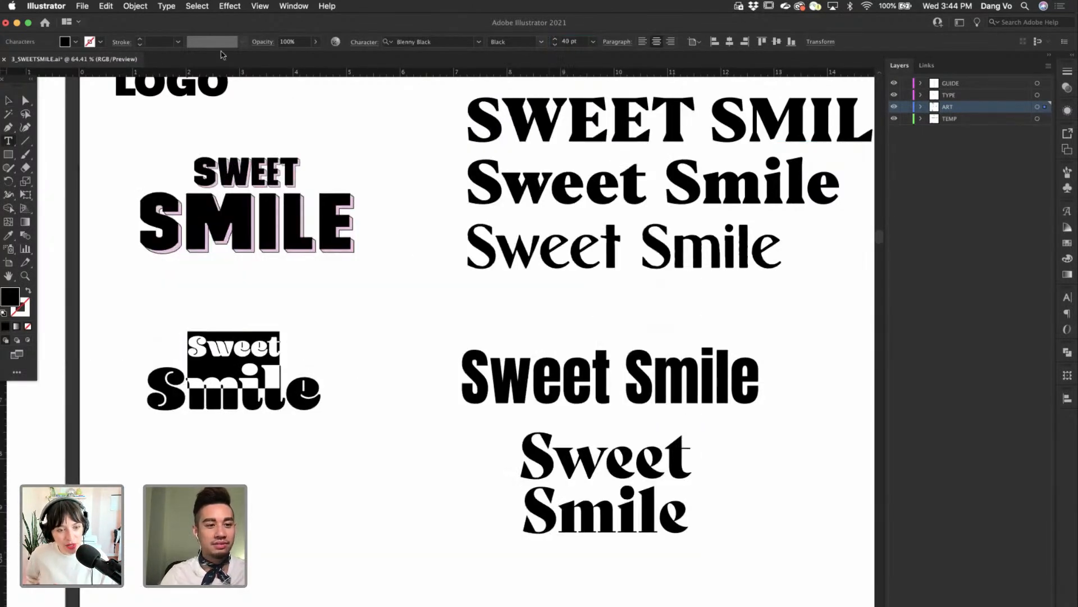
key("Escape")
Step: Move the two-size Blenny Black lockup up so it sits directly beneath the block-shadow logo
scroll(308, 325, "left", 4)
scroll(308, 325, "down", 2)
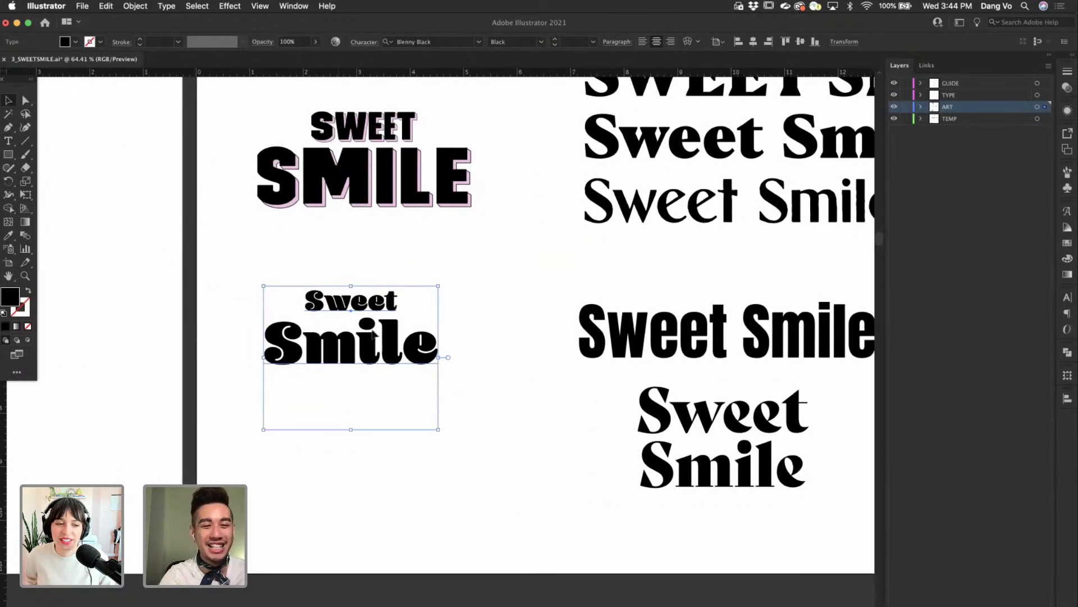
left_click_drag(373, 331, 394, 294)
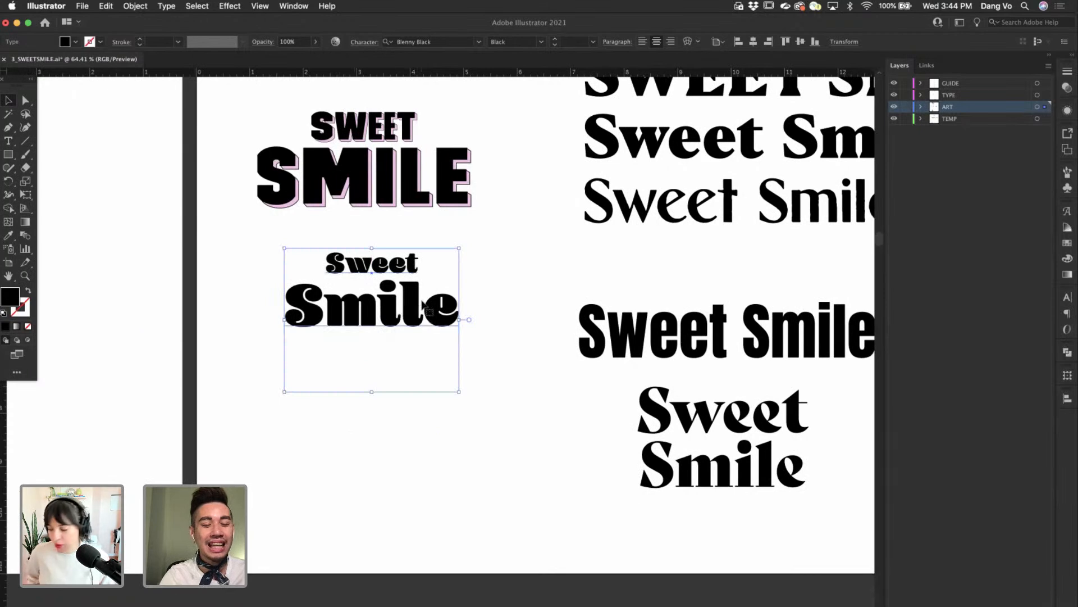
Step: Move the cluster of Sweet Smile font references from beside the Flavor Extension artboard to just below the Logo artboard
scroll(431, 308, "down", 3)
scroll(427, 308, "down", 1)
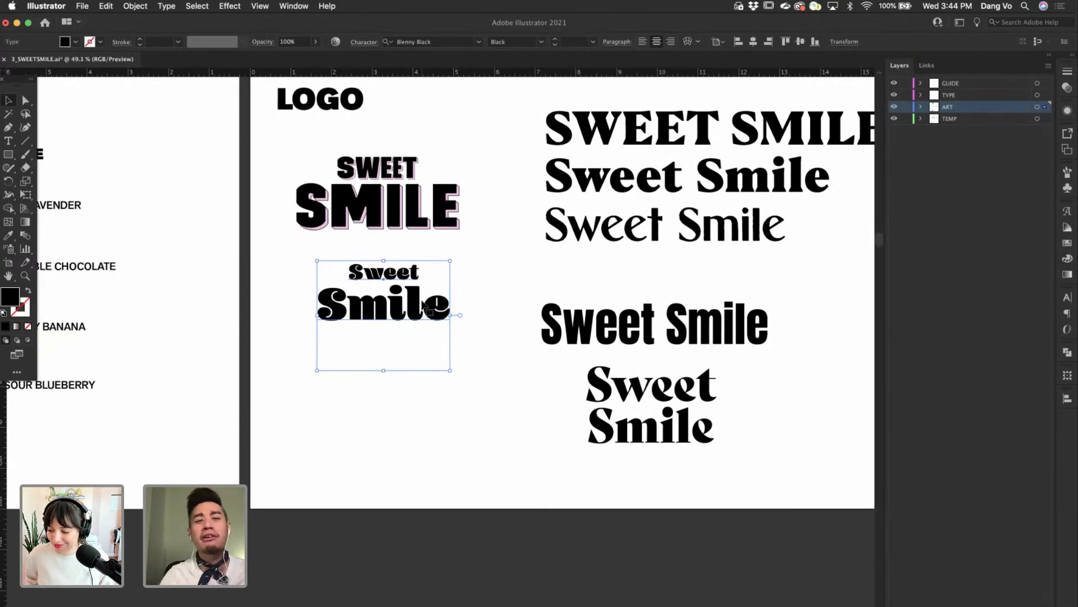
scroll(424, 306, "down", 1)
scroll(423, 306, "left", 6)
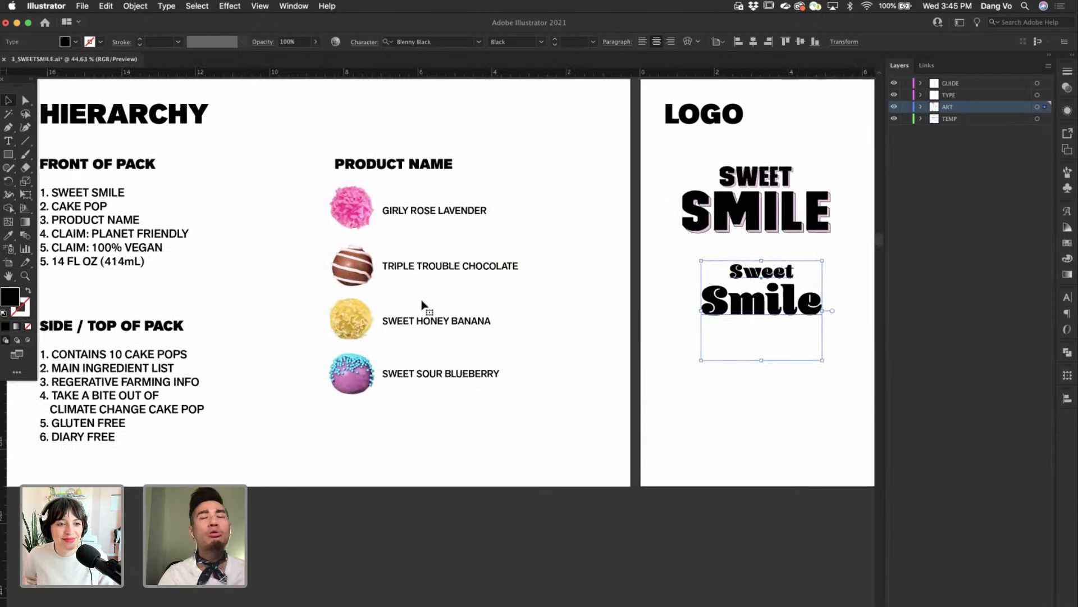
scroll(423, 305, "down", 1)
scroll(423, 305, "down", 1)
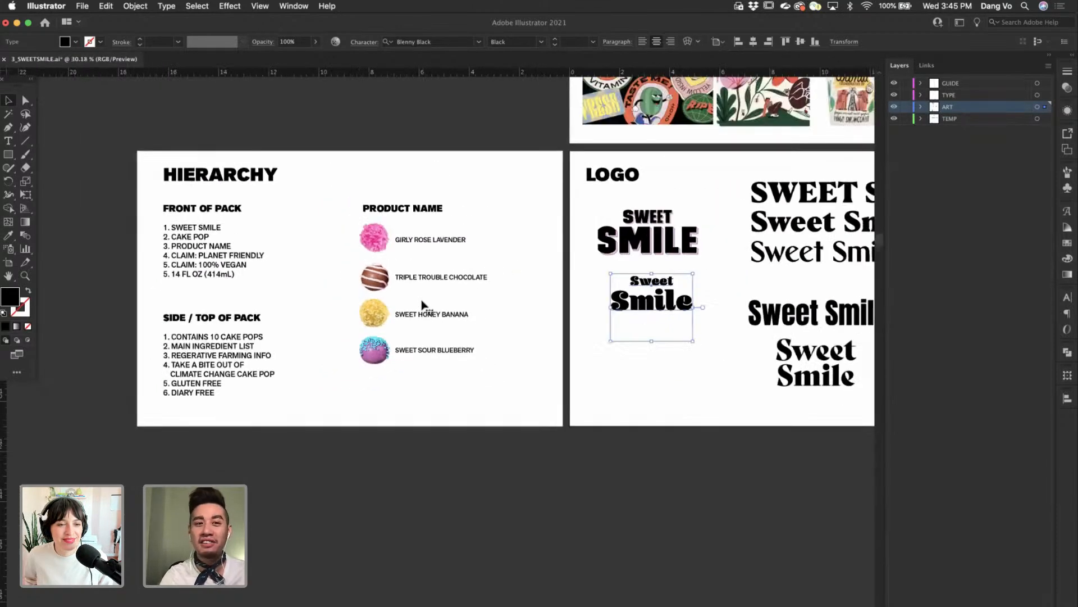
scroll(422, 302, "down", 4)
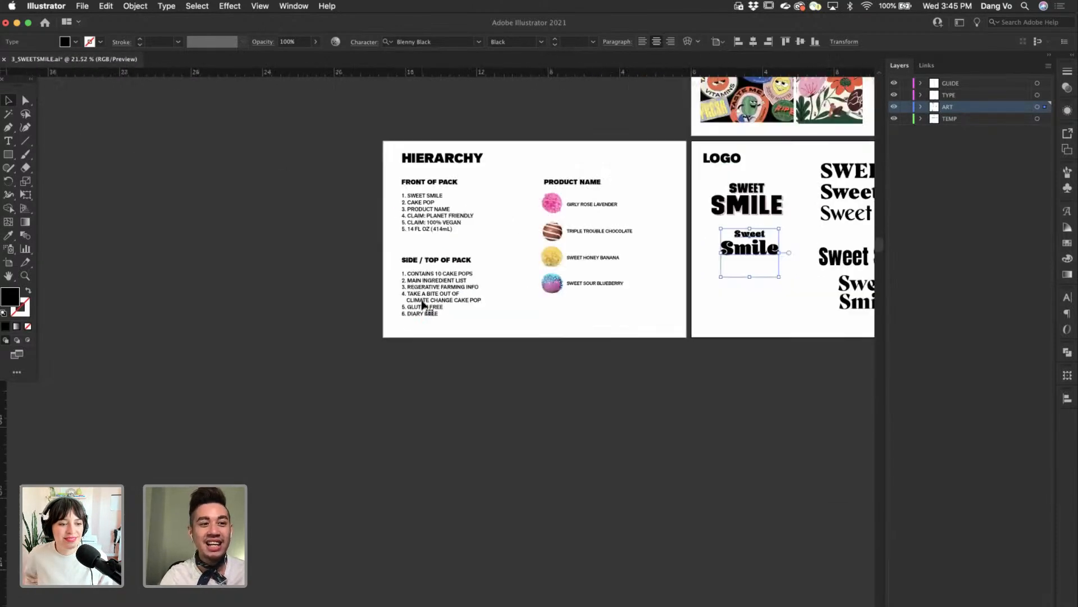
scroll(422, 302, "down", 5)
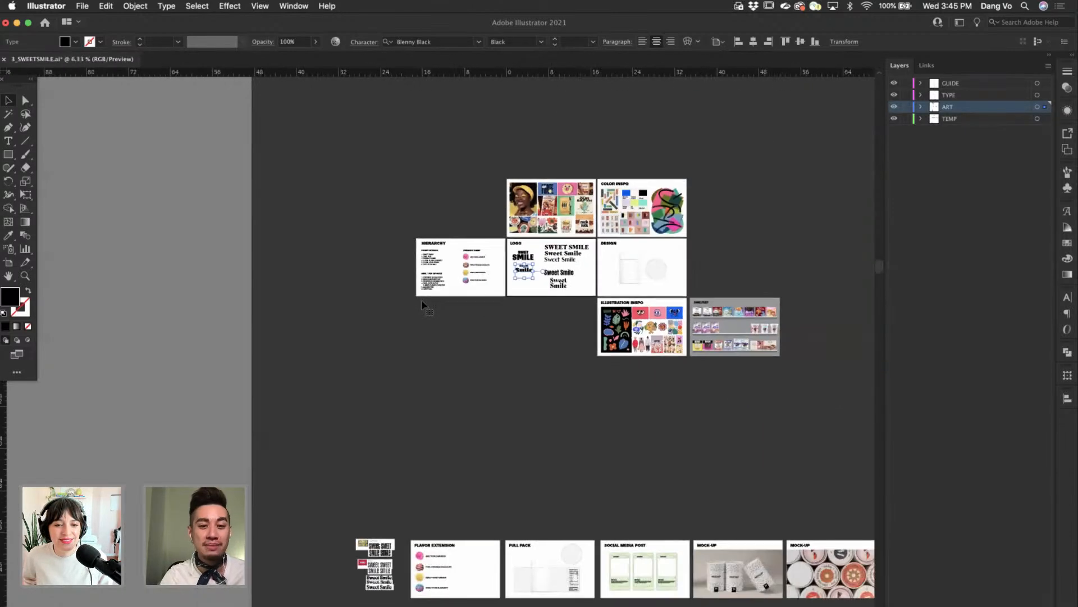
left_click_drag(324, 410, 373, 516)
left_click_drag(366, 477, 544, 238)
Step: Examine the Agharti and Monologue screenshots and the three serif wordmarks in the font reference cluster
scroll(544, 237, "up", 11)
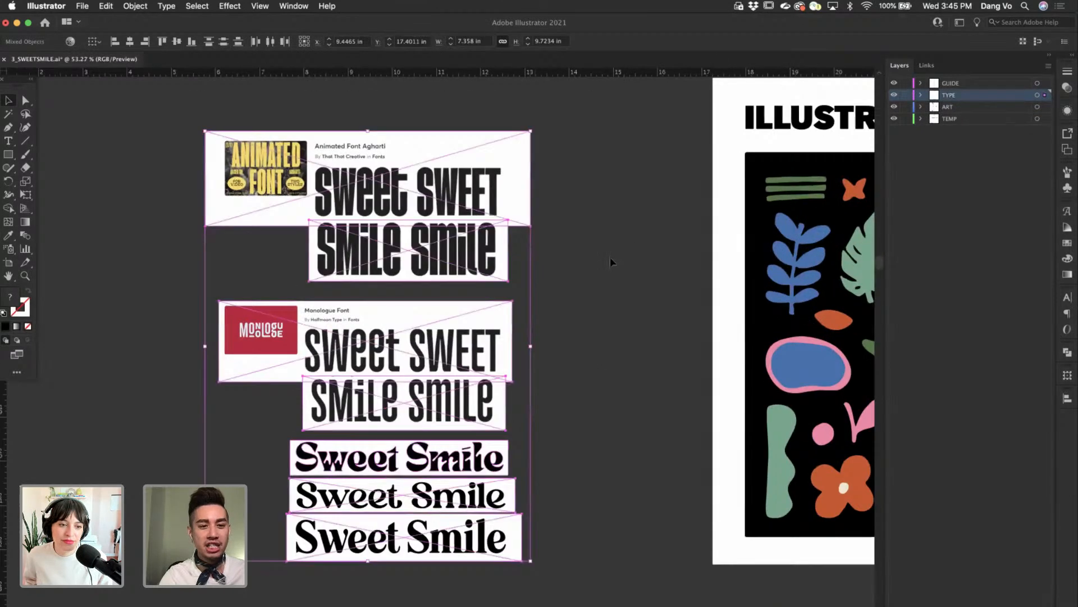
left_click(610, 257)
scroll(610, 256, "left", 3)
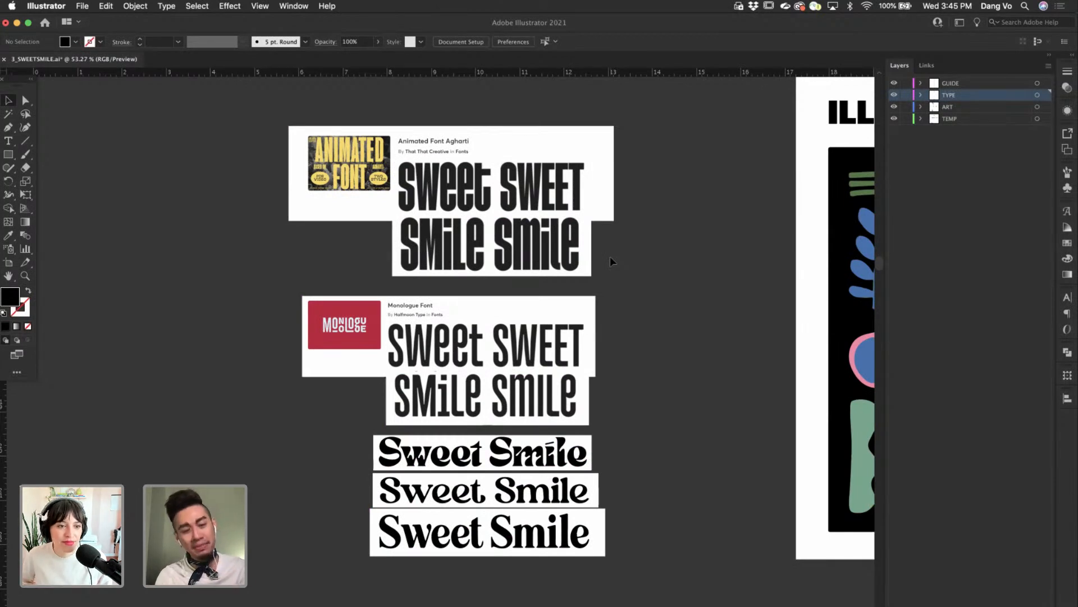
left_click(343, 145)
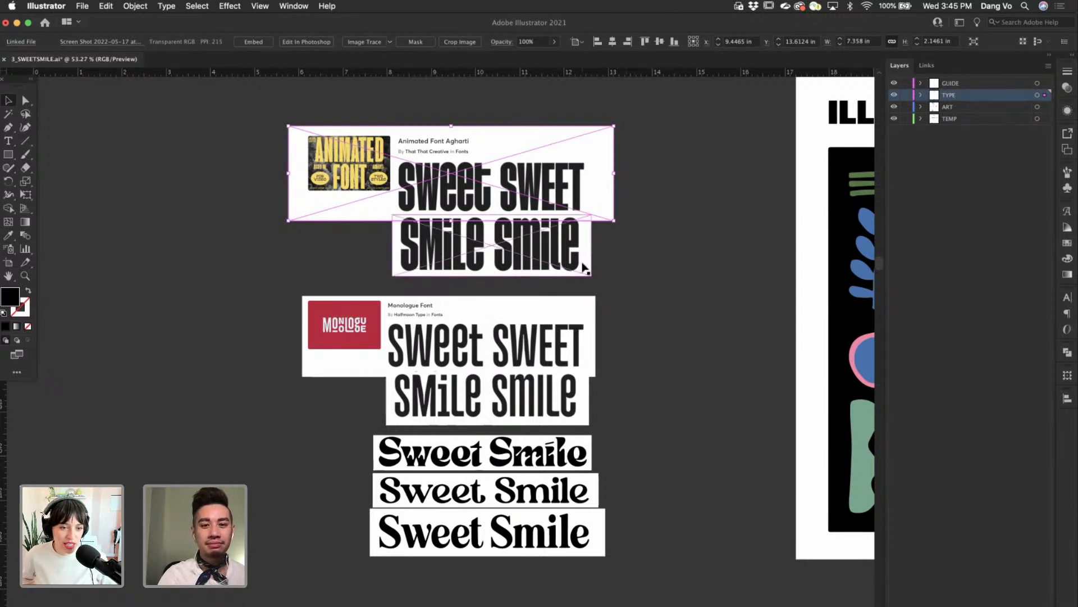
left_click(659, 255)
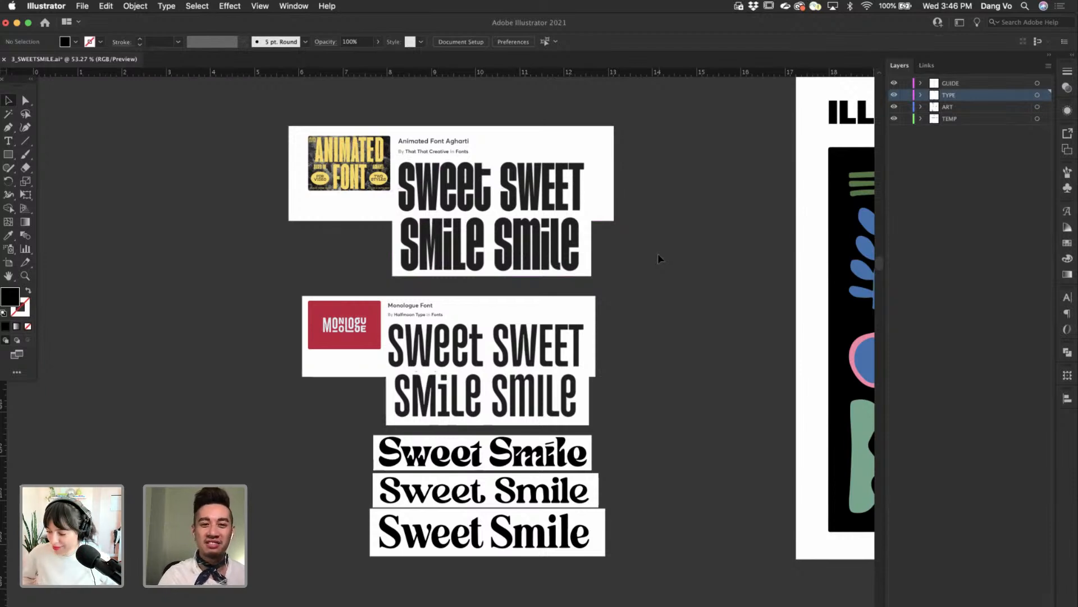
left_click(585, 254)
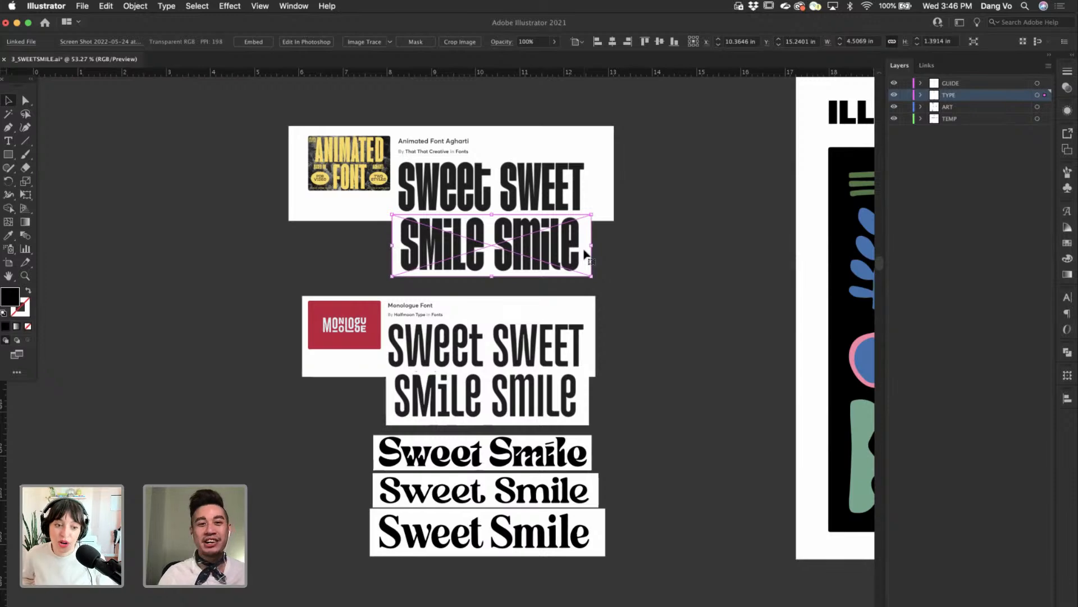
Step: Move the topmost of the three serif Sweet Smile wordmarks from the references onto the Logo artboard, below the Blenny Black lockup
scroll(585, 254, "down", 2)
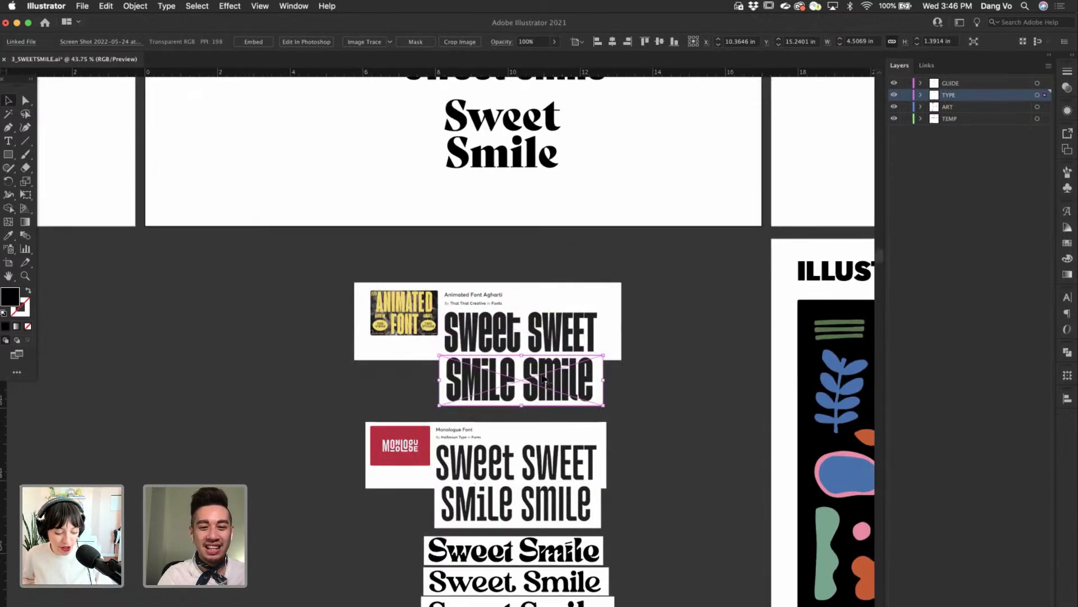
left_click_drag(543, 553, 297, 136)
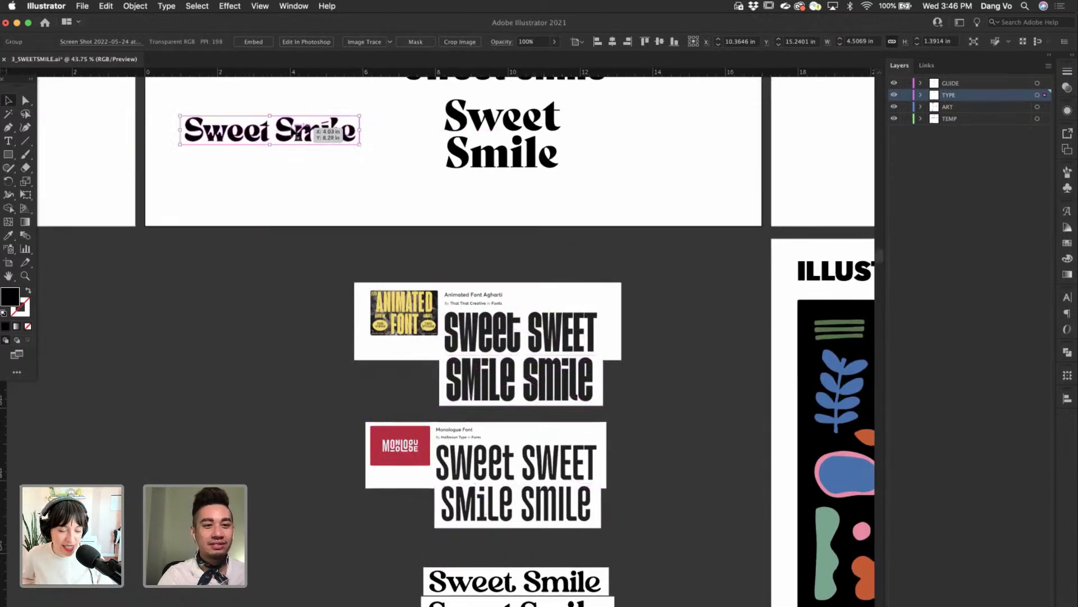
scroll(296, 134, "up", 5)
scroll(296, 134, "left", 4)
scroll(296, 134, "up", 2)
scroll(432, 201, "up", 2)
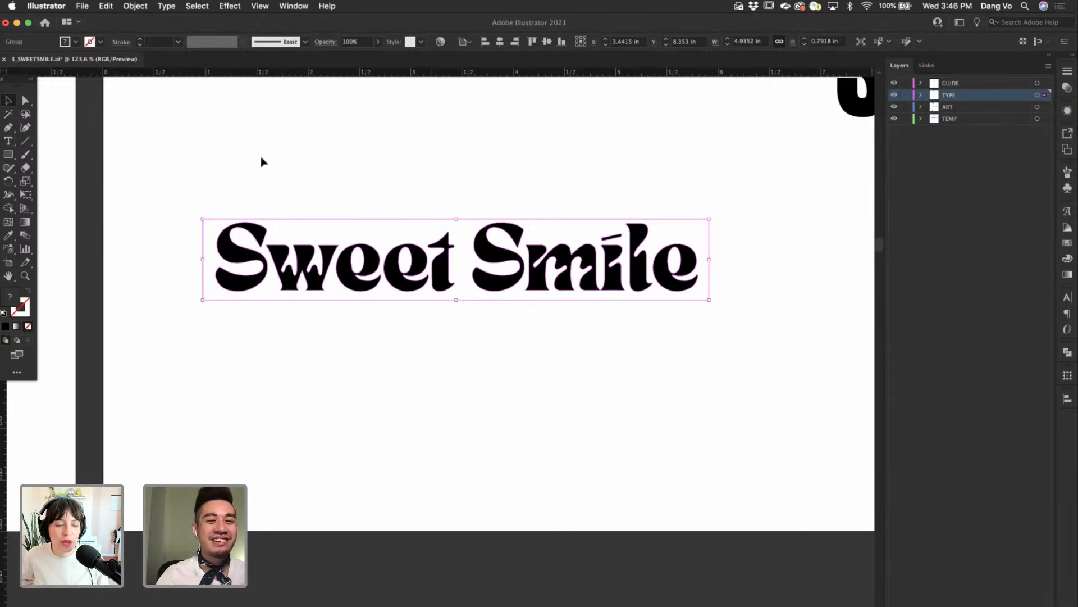
Step: Inspect the vector anchor points of the decorative serif Sweet Smile wordmark, and clear the selection
key("a")
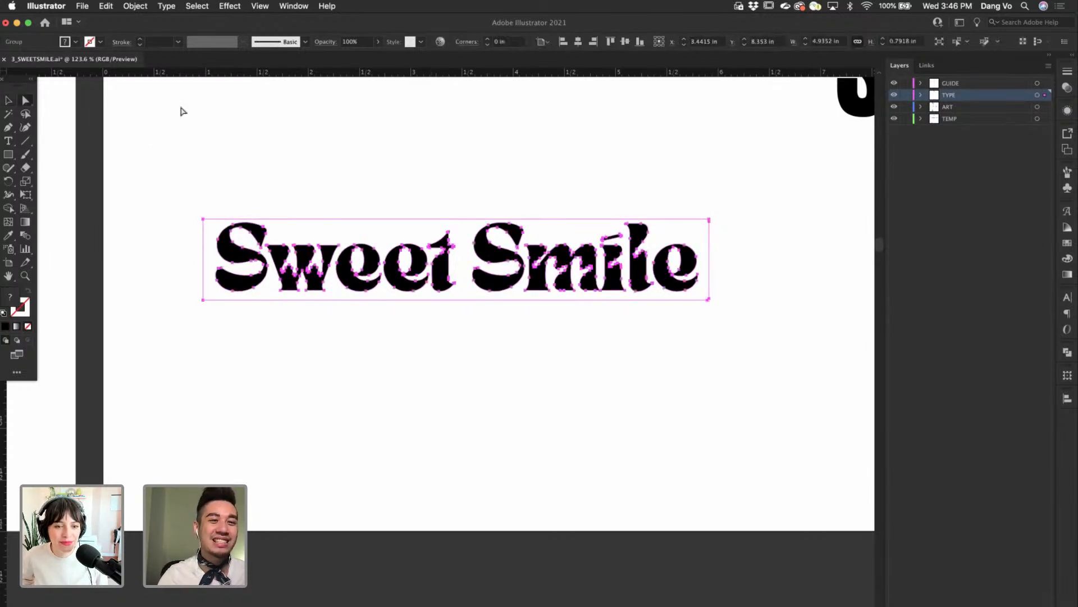
left_click(6, 101)
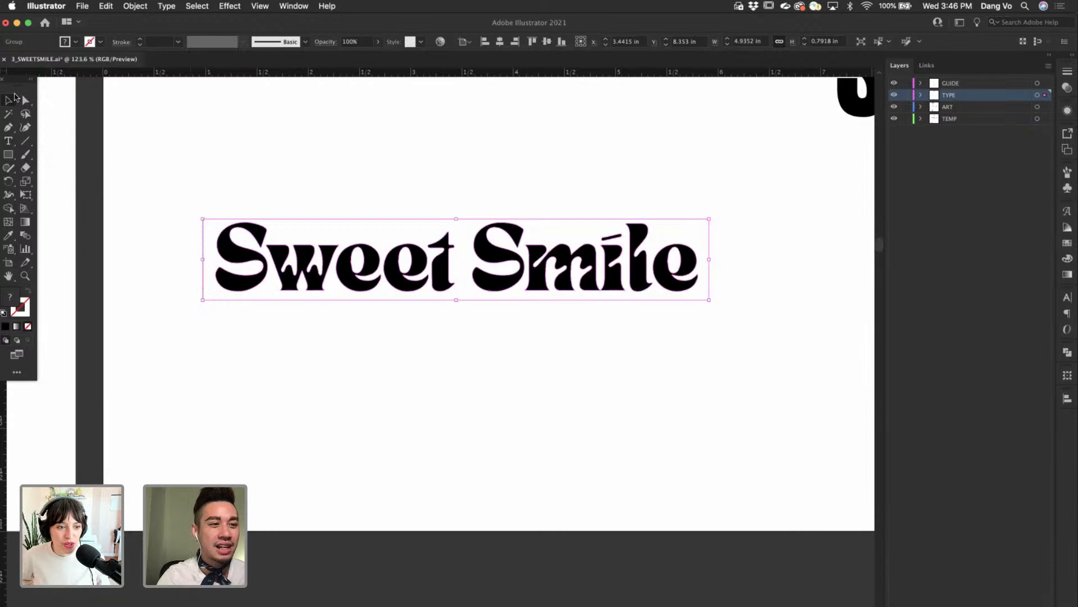
left_click(25, 100)
left_click(188, 200)
left_click(8, 101)
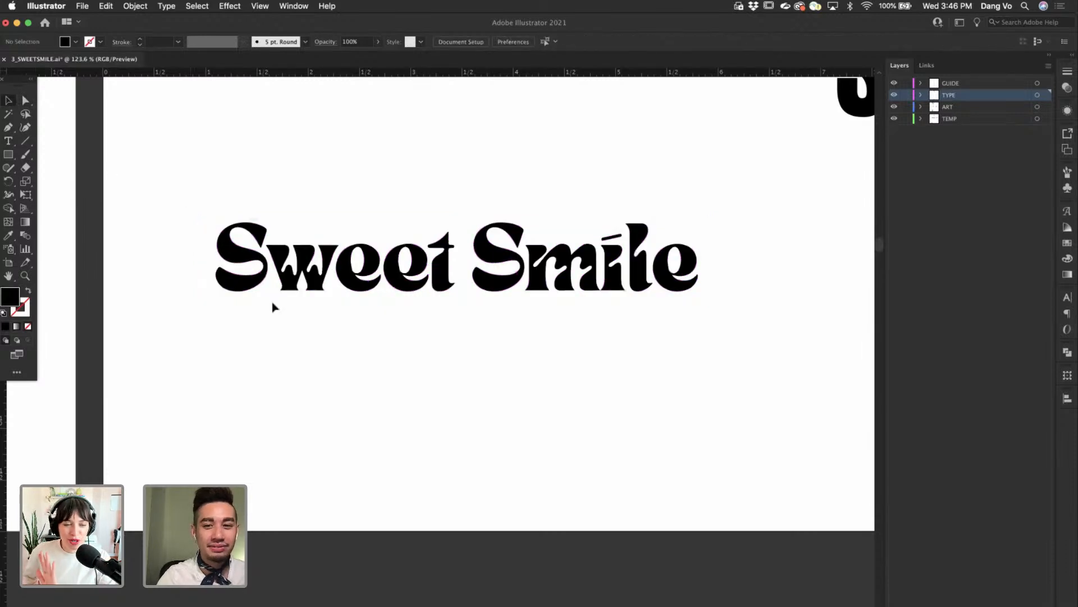
Step: Move the Agharti Smile screenshot onto the Logo artboard, beneath the decorative serif Sweet Smile wordmark
scroll(273, 303, "down", 4)
scroll(272, 303, "down", 3)
scroll(379, 328, "down", 2)
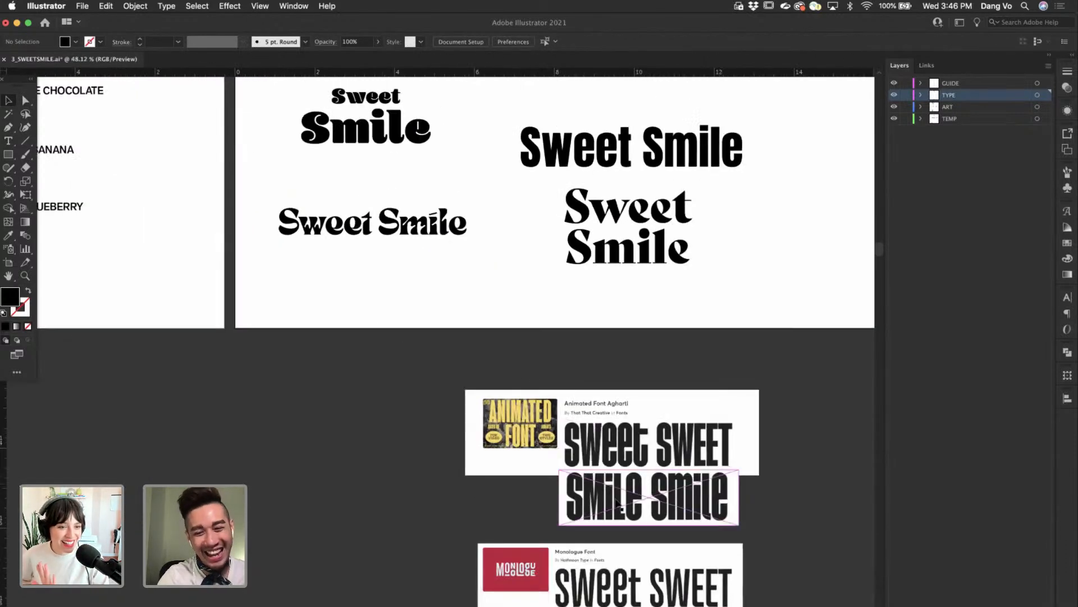
left_click_drag(603, 487, 337, 274)
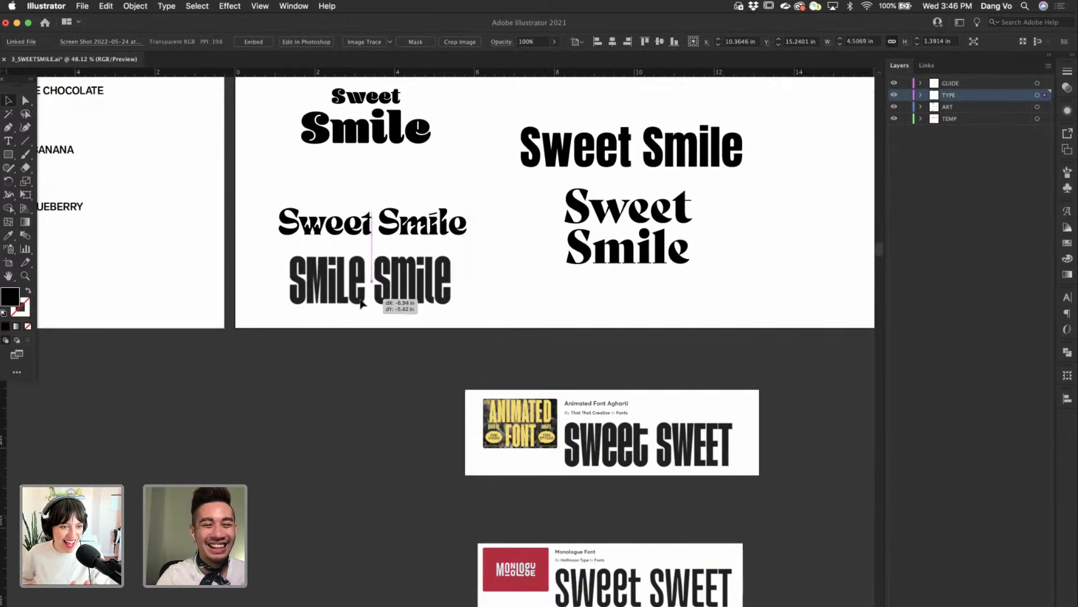
Step: Trace the Agharti Smile screenshot with the Black and White Logo preset and expand the tracing into paths
scroll(366, 305, "up", 2)
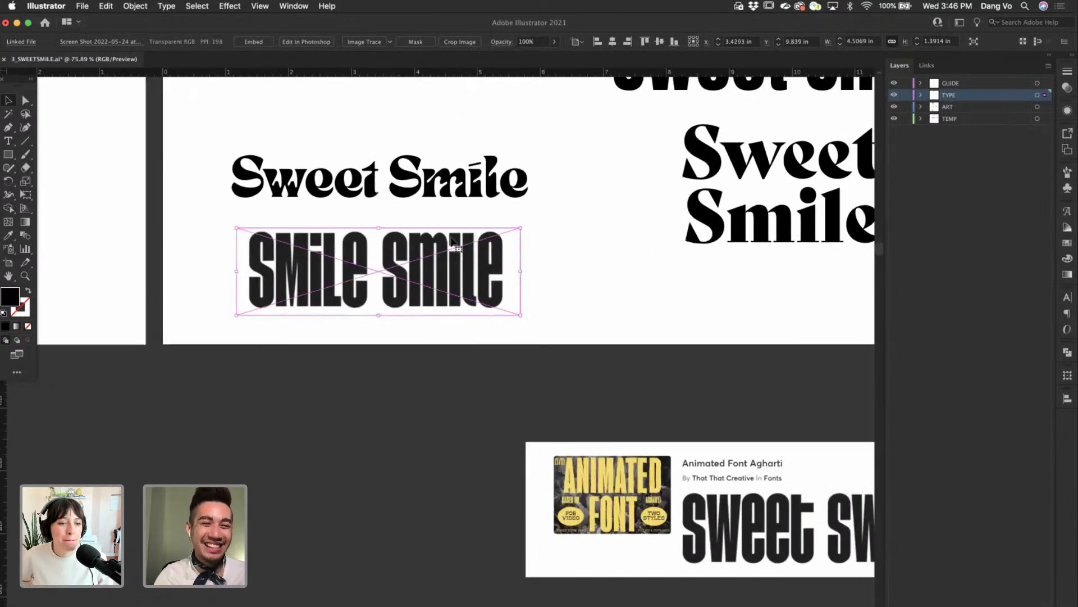
left_click(390, 42)
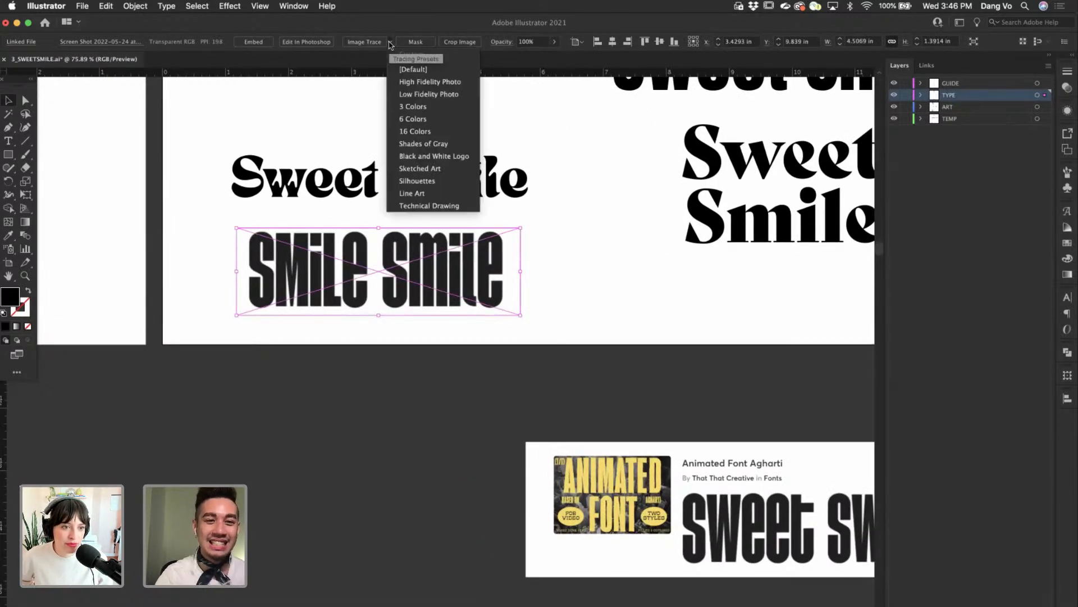
left_click(443, 159)
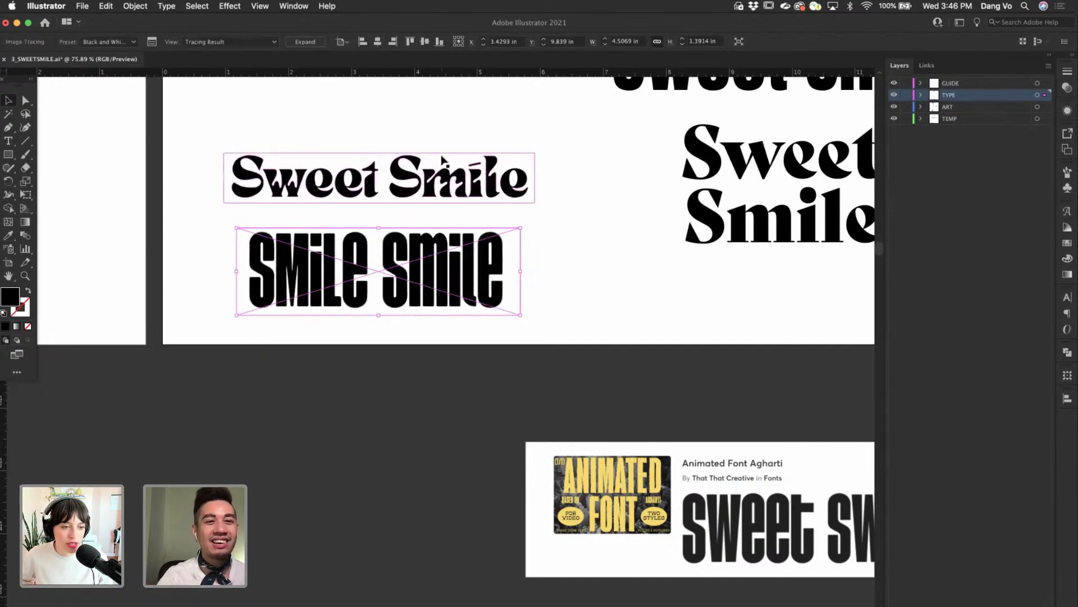
left_click(313, 43)
Step: Delete the white background shape from the expanded Smile tracing and select the remaining black lettering
left_click(26, 102)
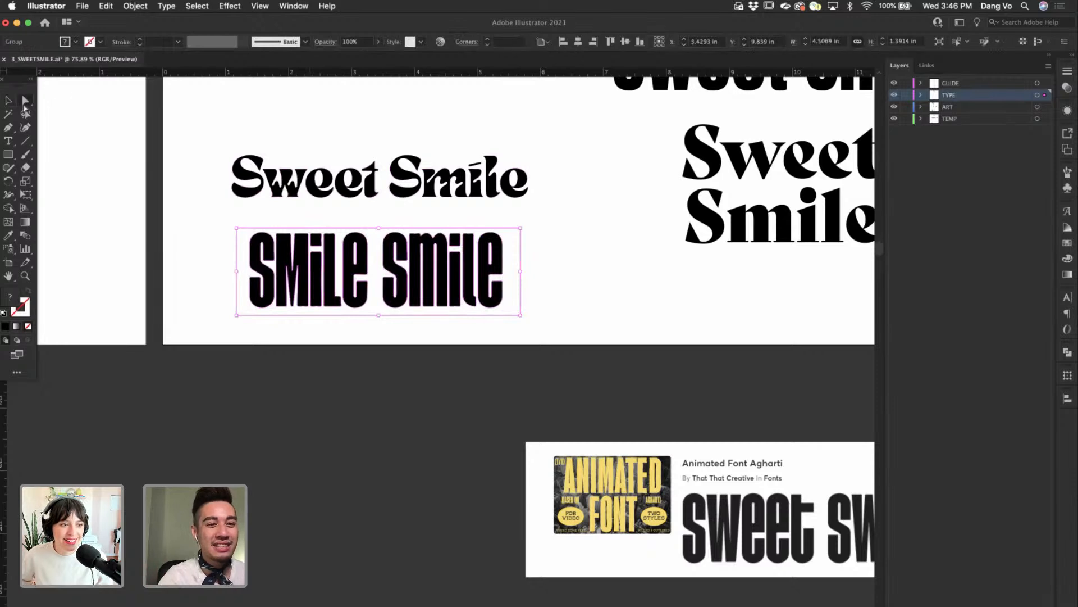
left_click(219, 240)
left_click(242, 260)
key("Delete")
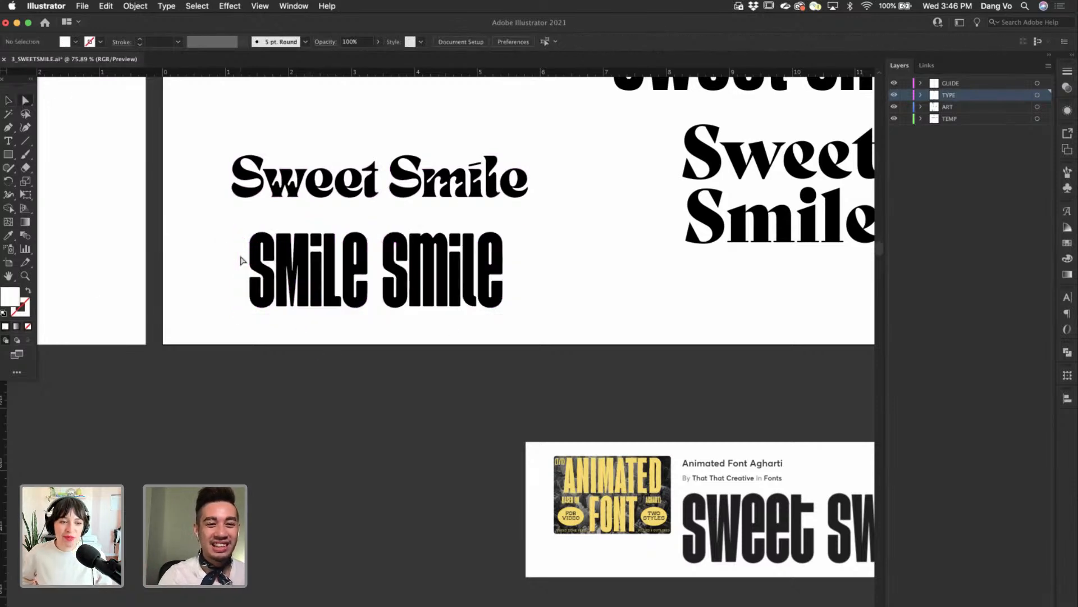
key("v")
left_click(274, 254)
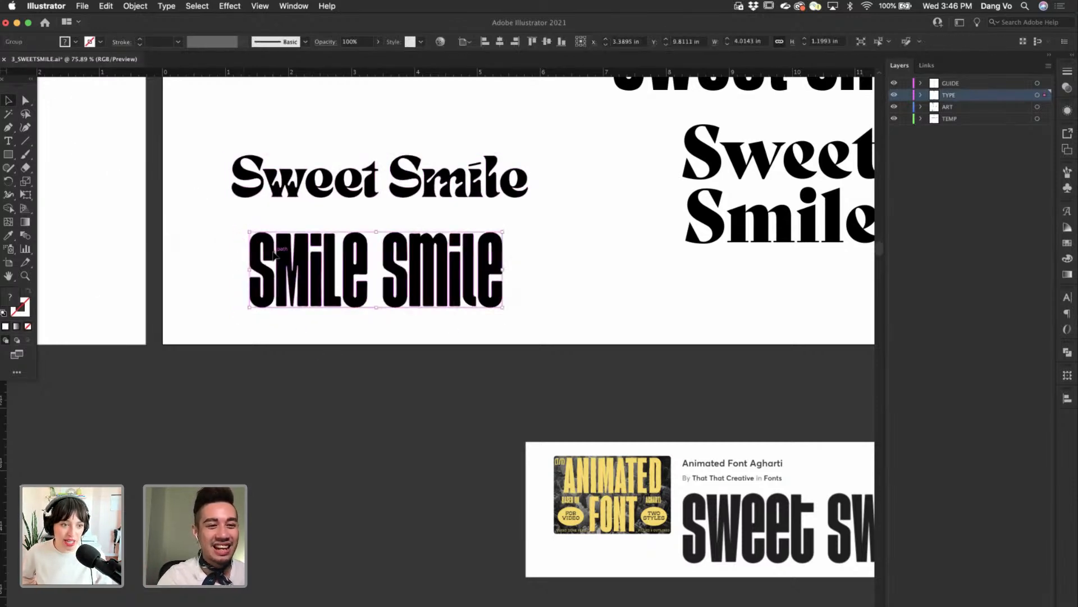
Step: Try moving the traced Smile lettering and its first S aside, and undo the moves
left_click(26, 101)
left_click_drag(247, 248, 170, 248)
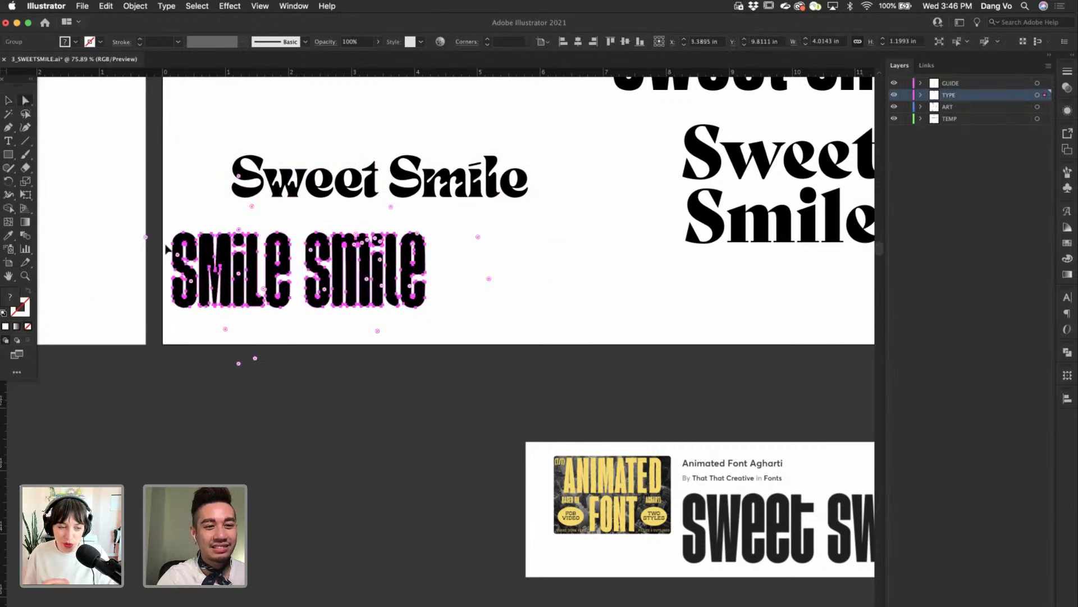
key("super+z")
left_click(214, 250)
left_click_drag(251, 245, 140, 246)
key("super+z")
key("super+z")
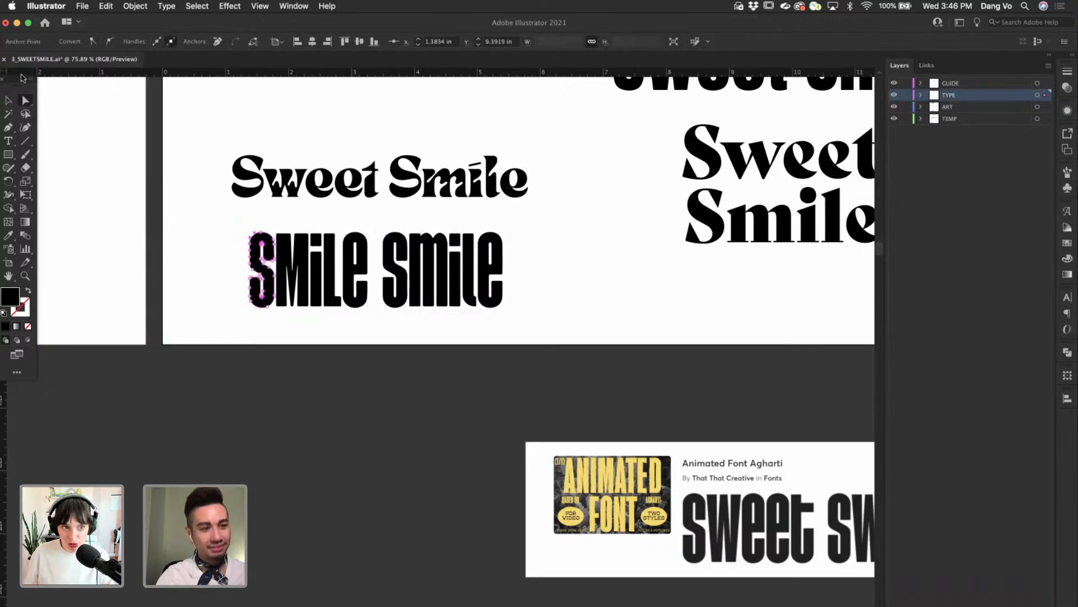
Step: Move the traced Smile lettering off the Logo artboard, onto the canvas just below it
left_click(9, 100)
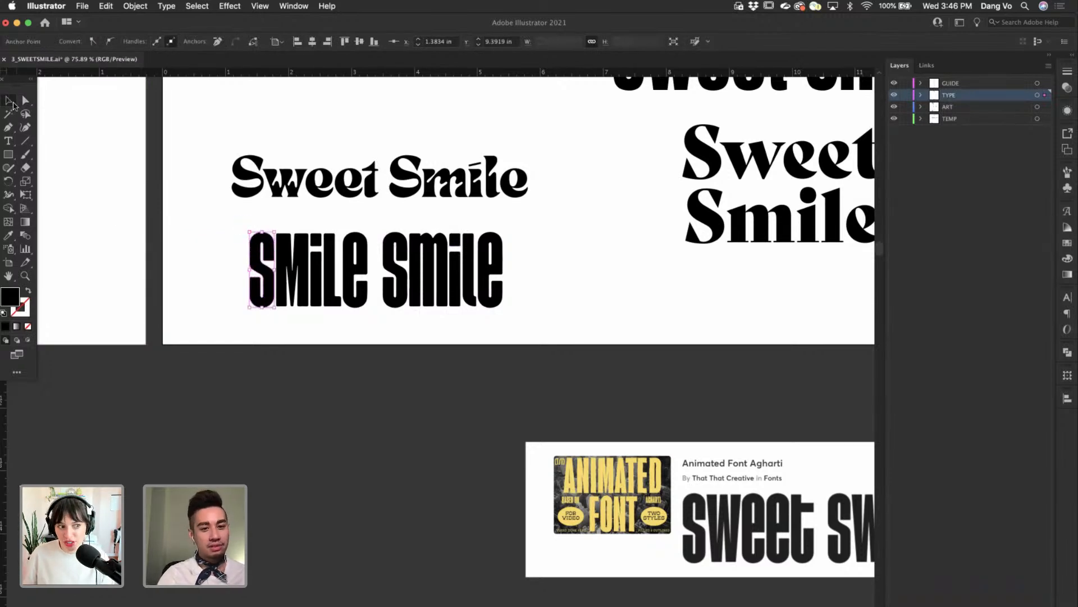
left_click(345, 292)
left_click_drag(363, 291, 355, 446)
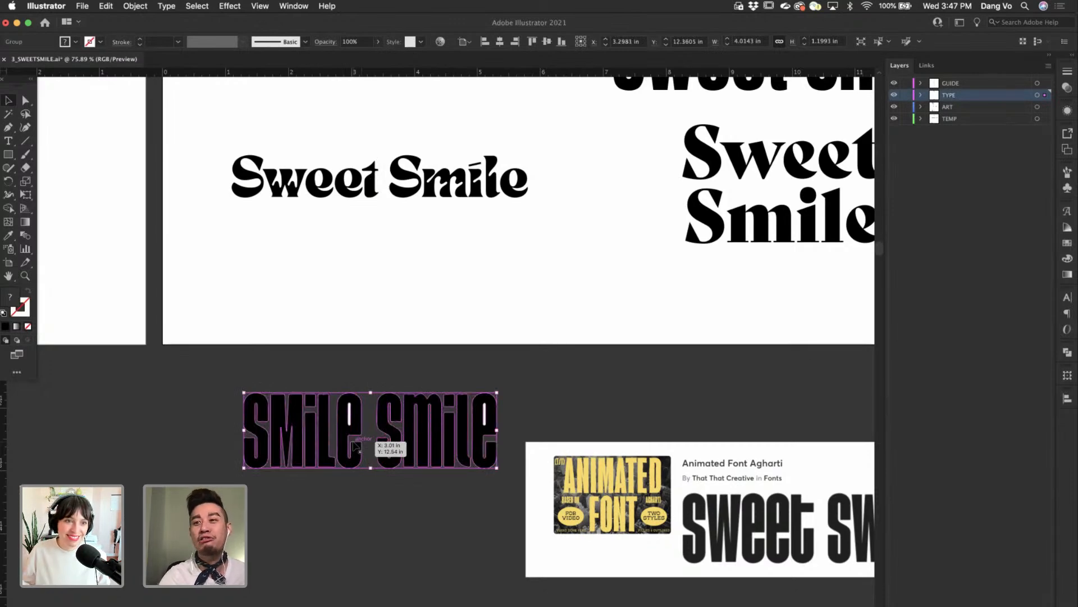
Step: Examine the letterforms of the decorative serif Sweet Smile wordmark up close, including the anchor points of the w
scroll(328, 205, "up", 6)
scroll(328, 206, "up", 4)
scroll(328, 205, "left", 3)
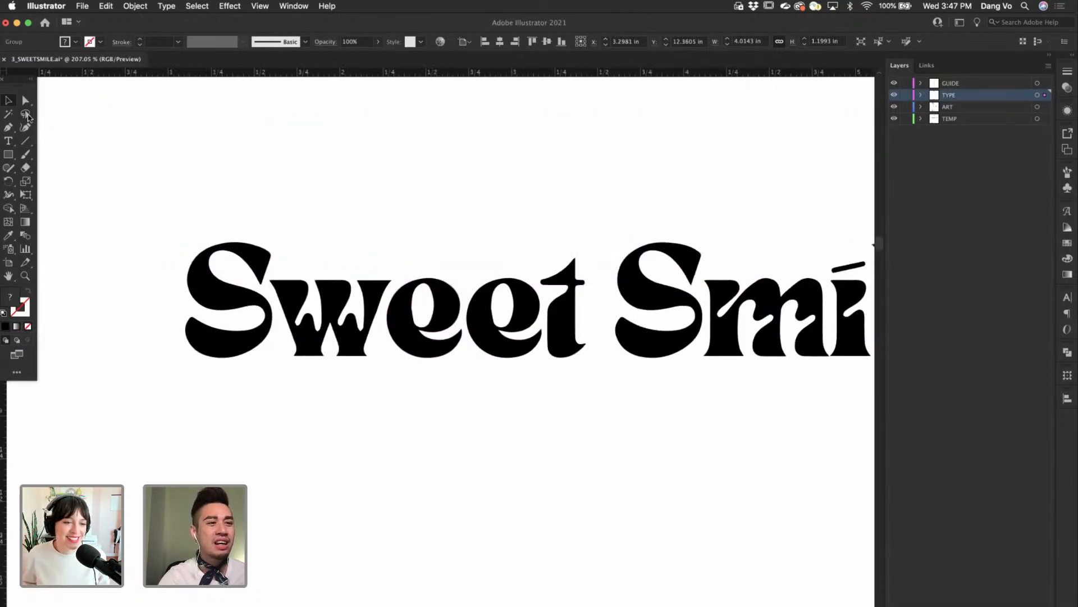
key("a")
scroll(328, 304, "up", 5)
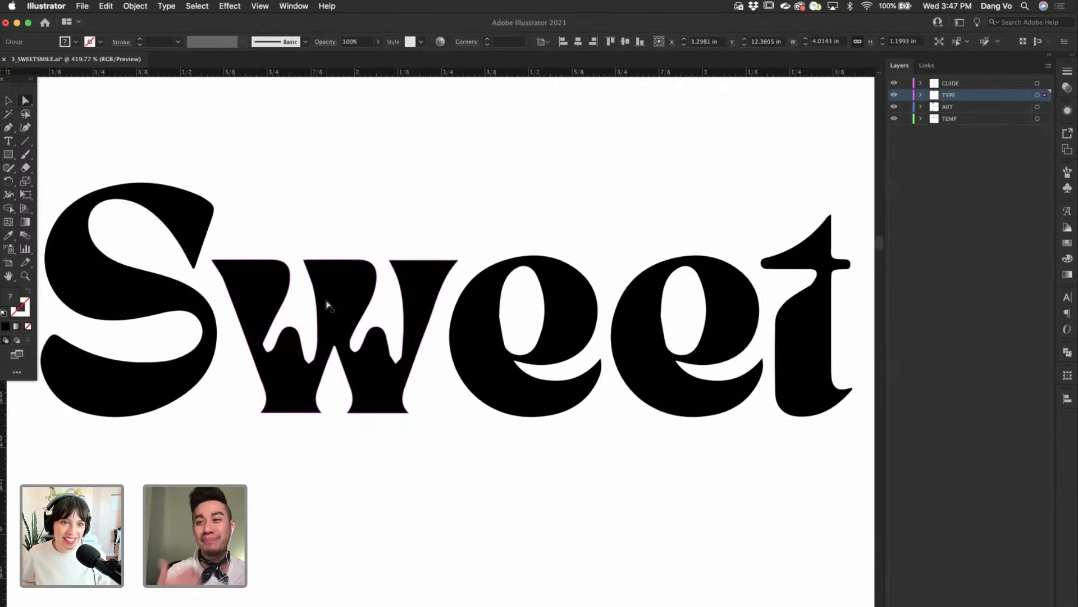
scroll(329, 299, "down", 4)
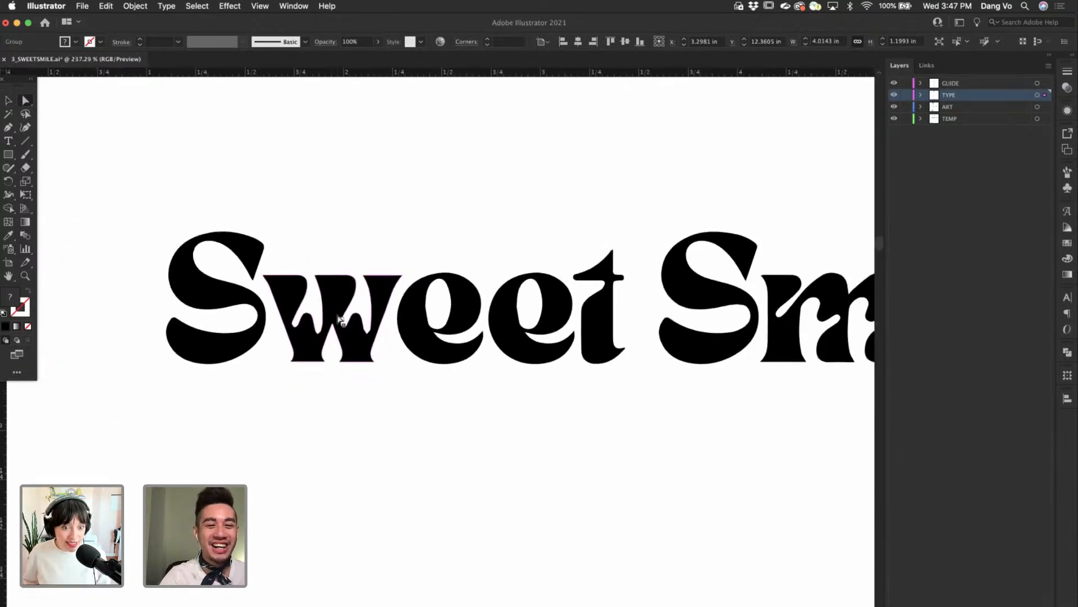
scroll(339, 319, "up", 4)
scroll(120, 232, "down", 4)
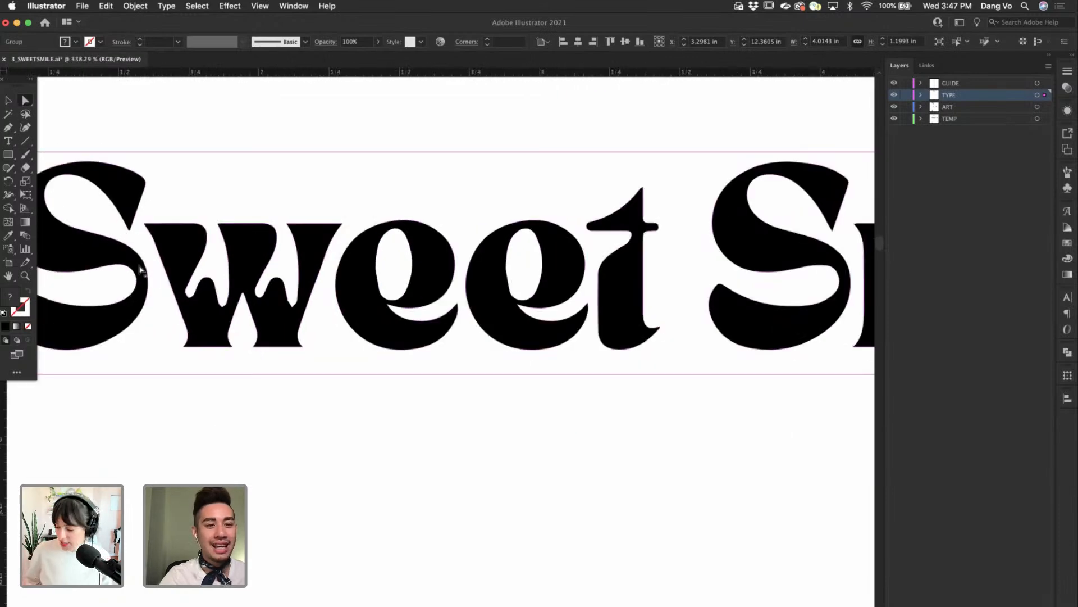
scroll(138, 272, "up", 4)
left_click(278, 305)
scroll(277, 305, "down", 4)
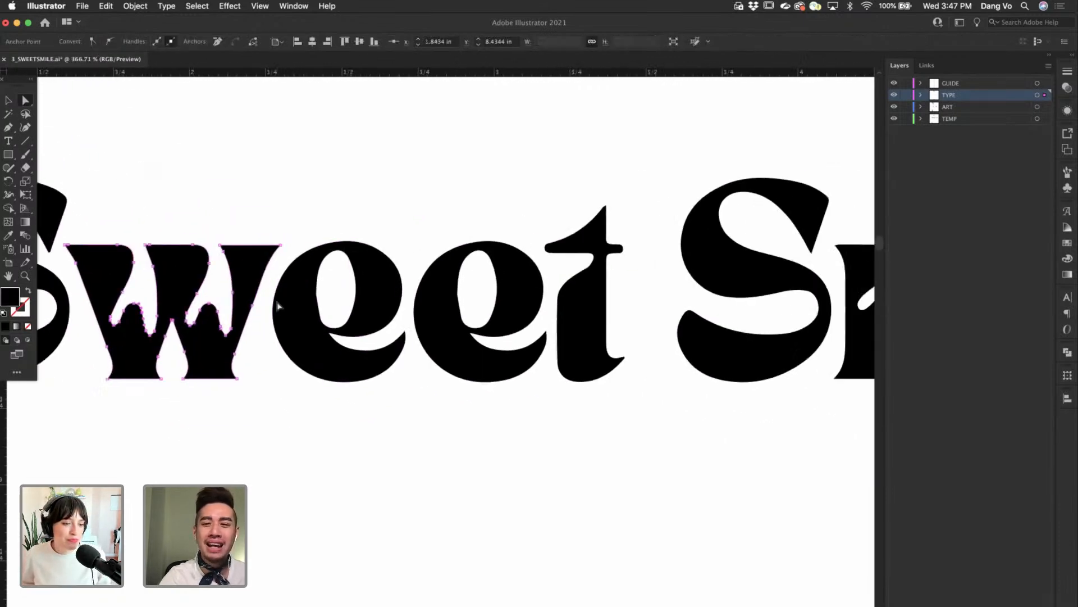
Step: Fill in the notch beneath the crossbar of the t in Sweet by deleting its anchor points with the Delete Anchor Point tool
scroll(491, 269, "up", 4)
left_click(516, 280)
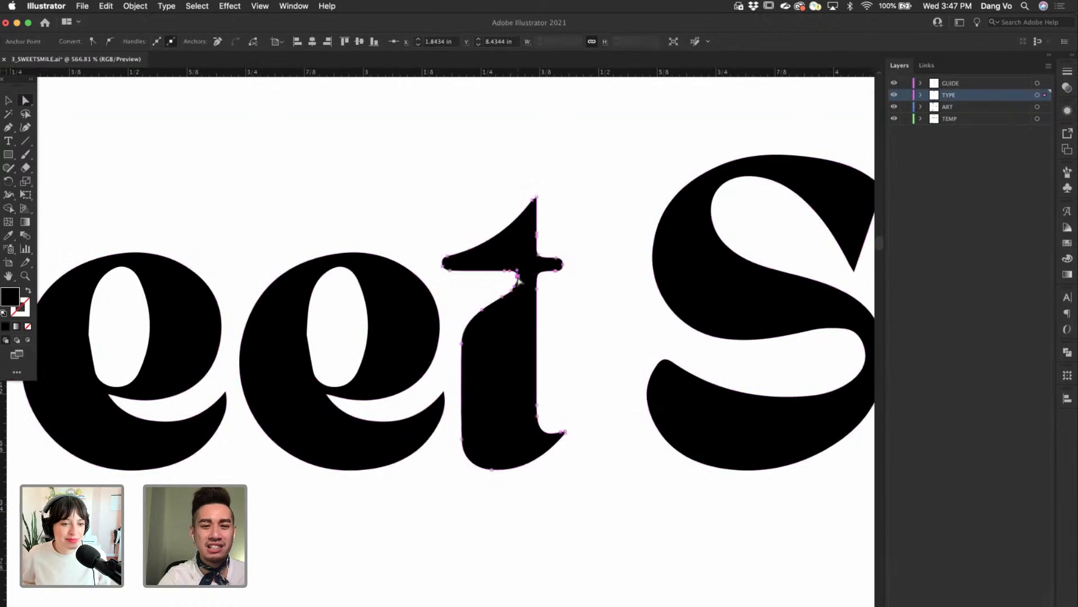
left_click(511, 276)
left_click_drag(8, 131, 62, 155)
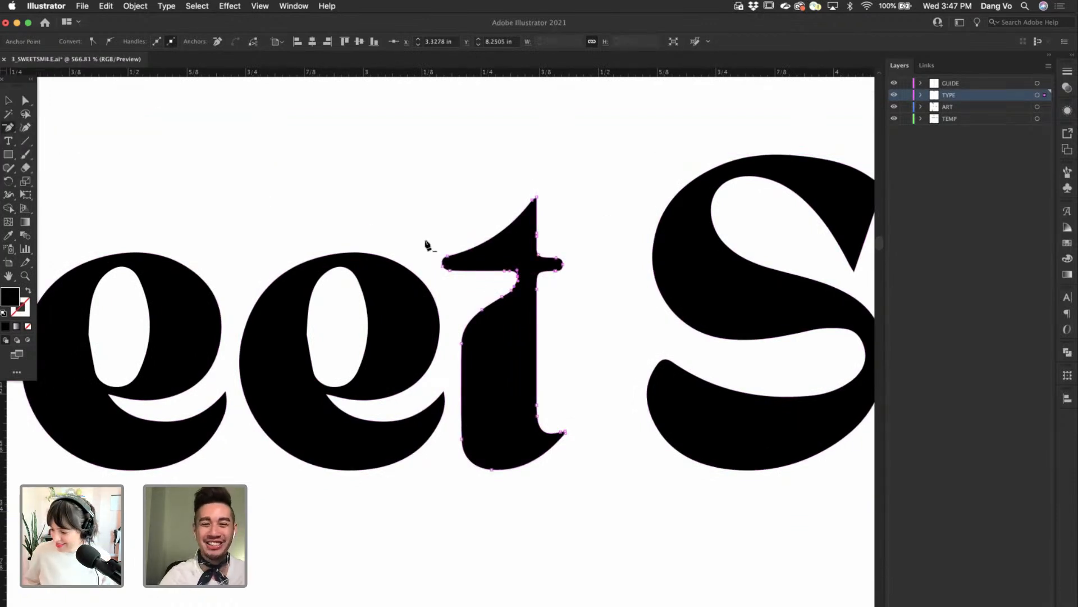
scroll(488, 280, "up", 3)
left_click(511, 305)
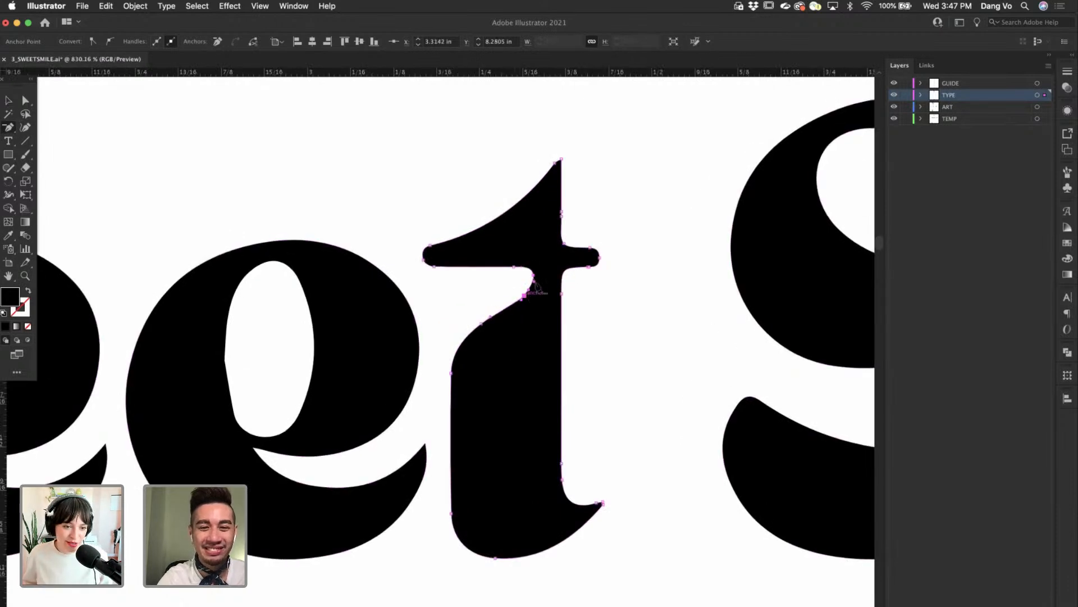
left_click(533, 276)
left_click(514, 267)
left_click(528, 291)
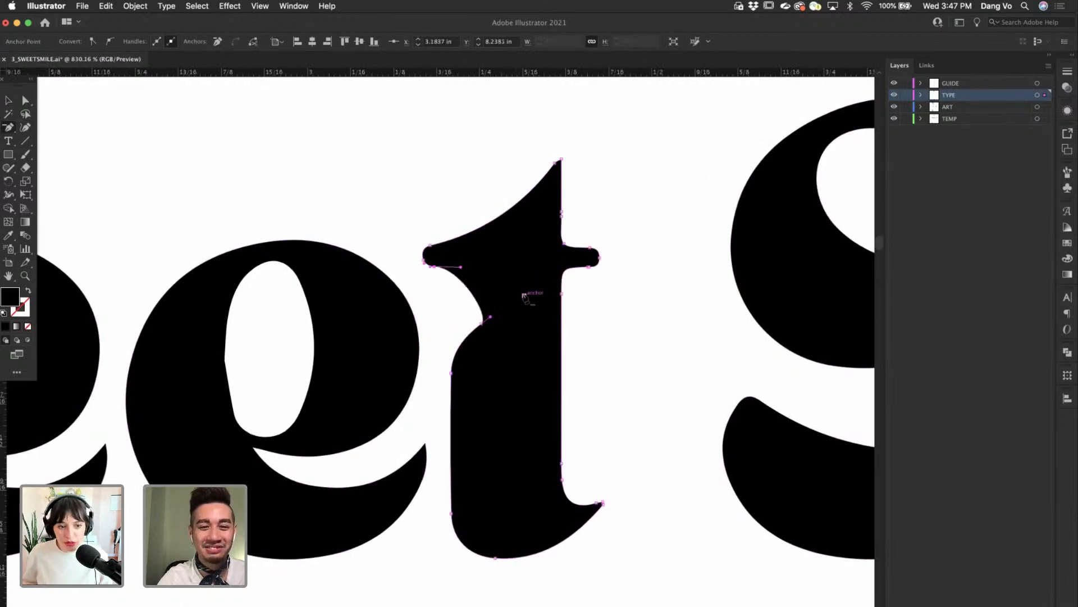
left_click(481, 324)
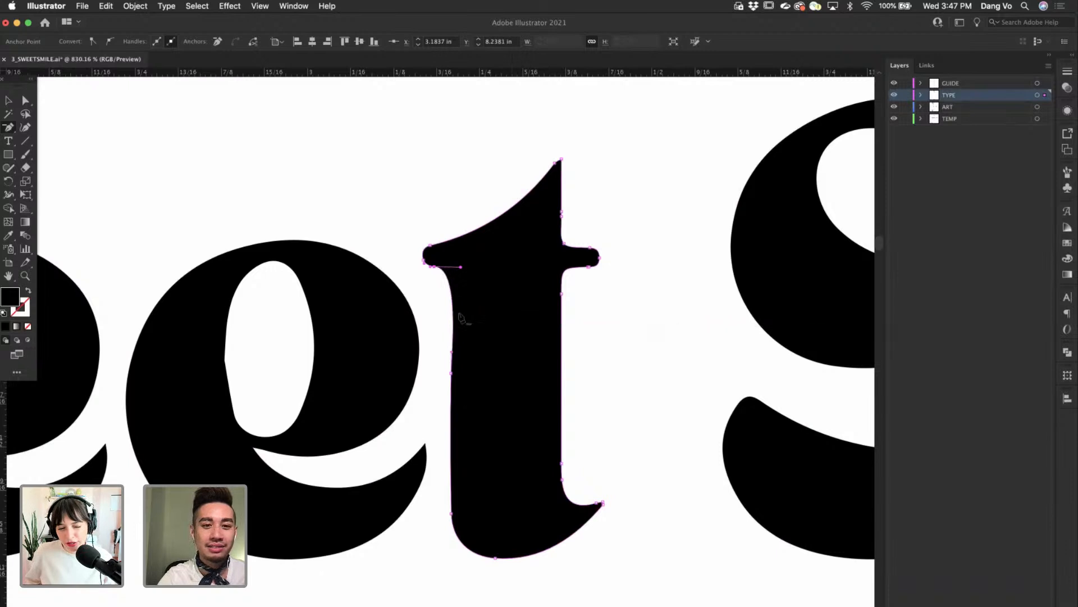
scroll(481, 324, "down", 10)
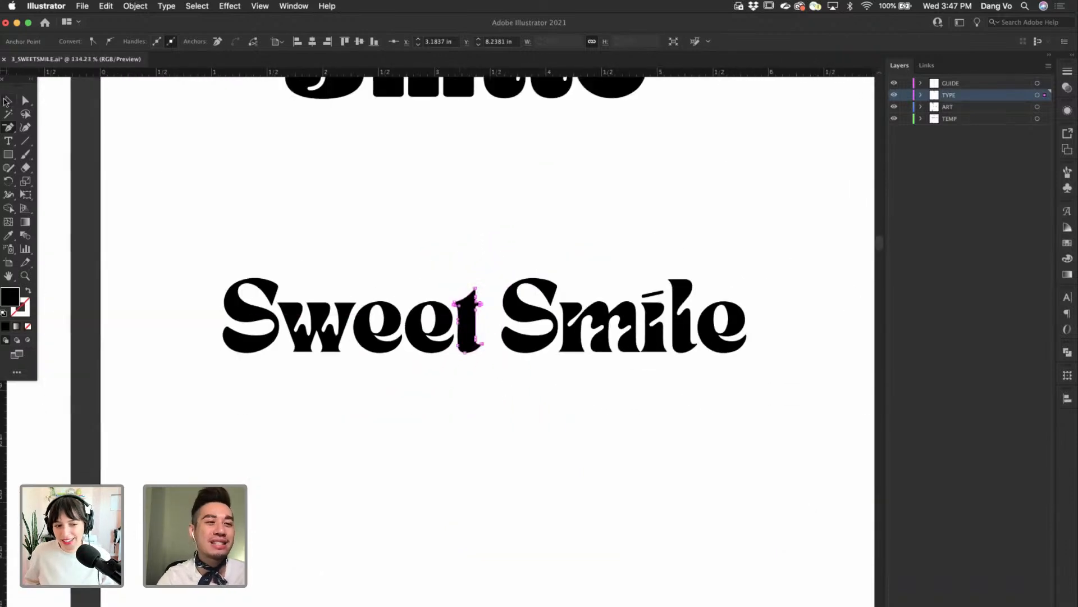
left_click(7, 101)
left_click(419, 238)
Step: Flatten the hump in the first counter of the w in Sweet by deleting its anchor points
scroll(419, 238, "up", 1)
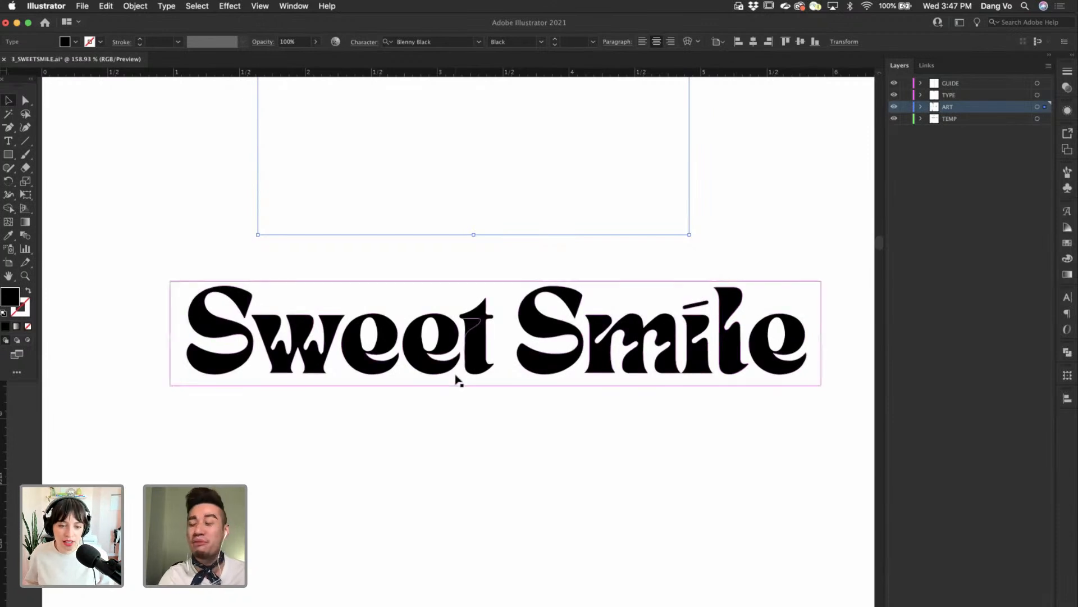
scroll(154, 337, "up", 5)
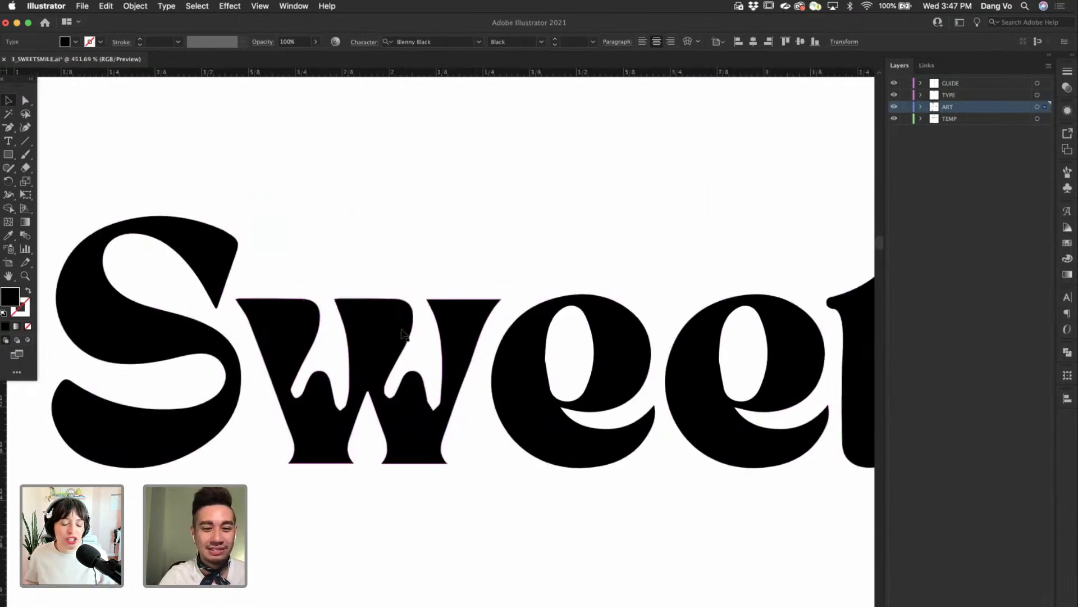
scroll(385, 332, "up", 2)
left_click_drag(7, 130, 48, 151)
left_click(291, 404, "super")
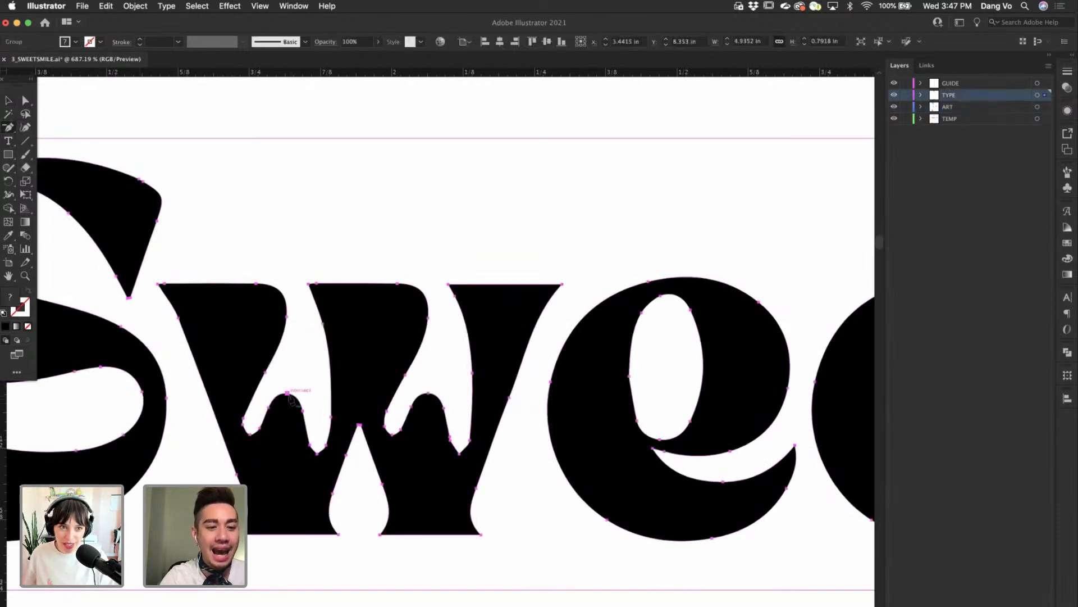
left_click(287, 394)
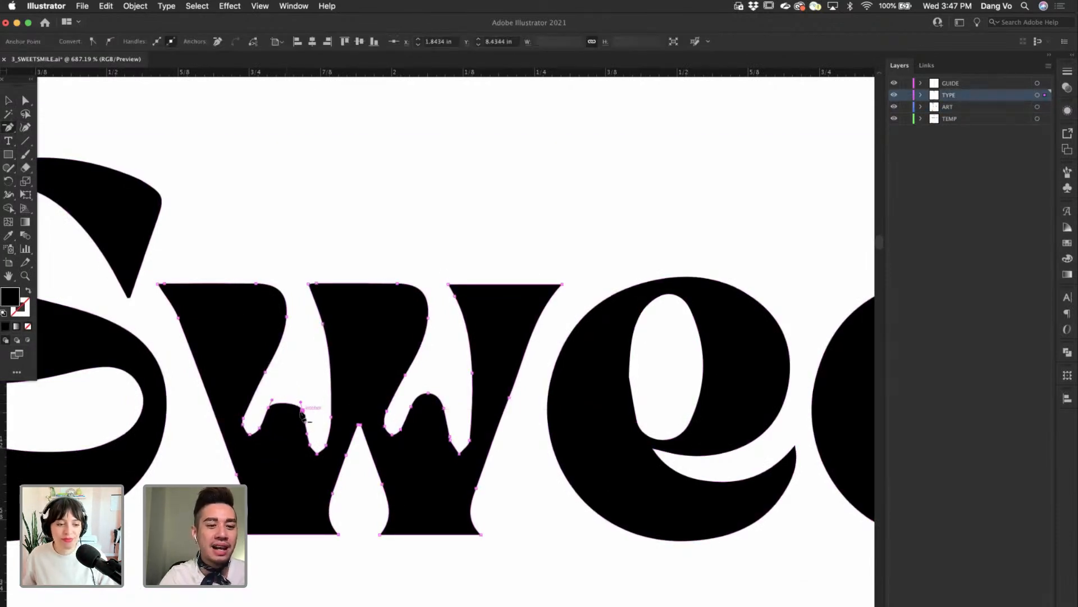
left_click(302, 411)
left_click(271, 402)
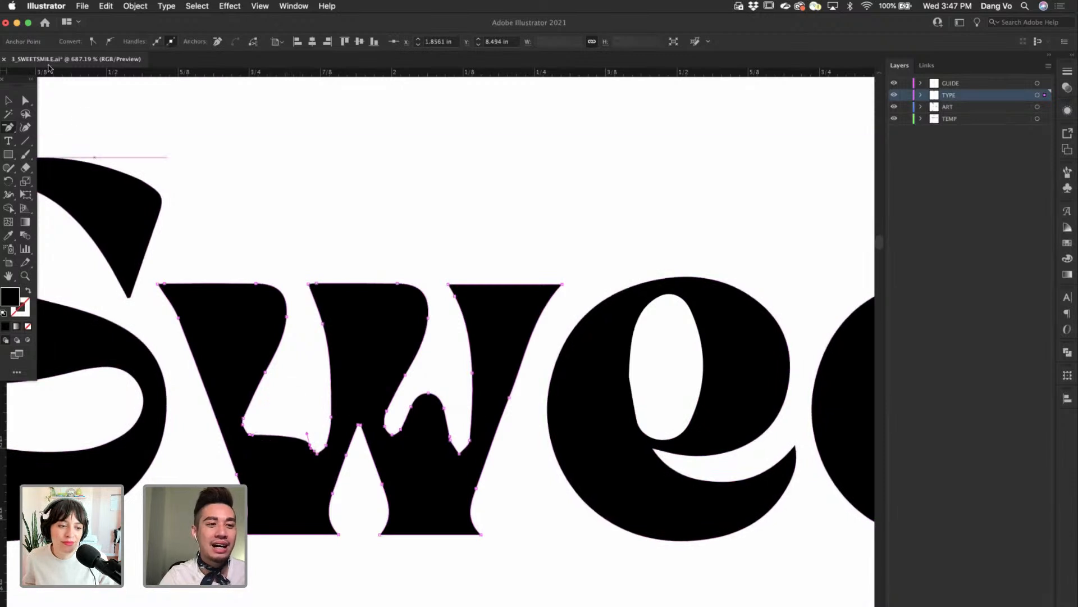
Step: Reshape the base of the w's first counter by pulling its anchor point down toward the middle of the counter
left_click(25, 101)
left_click(289, 426)
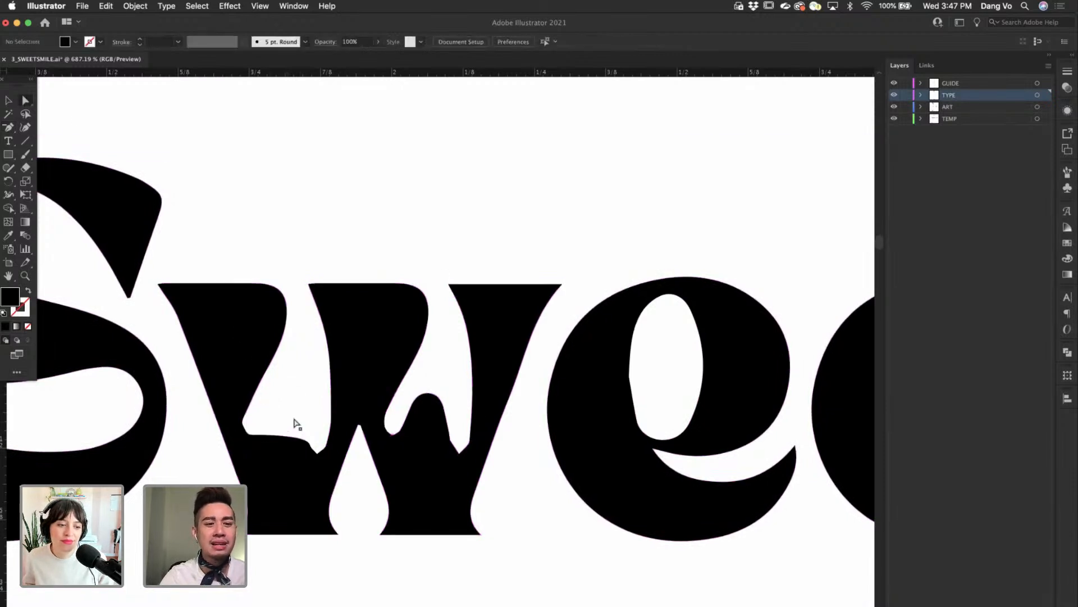
left_click(301, 414)
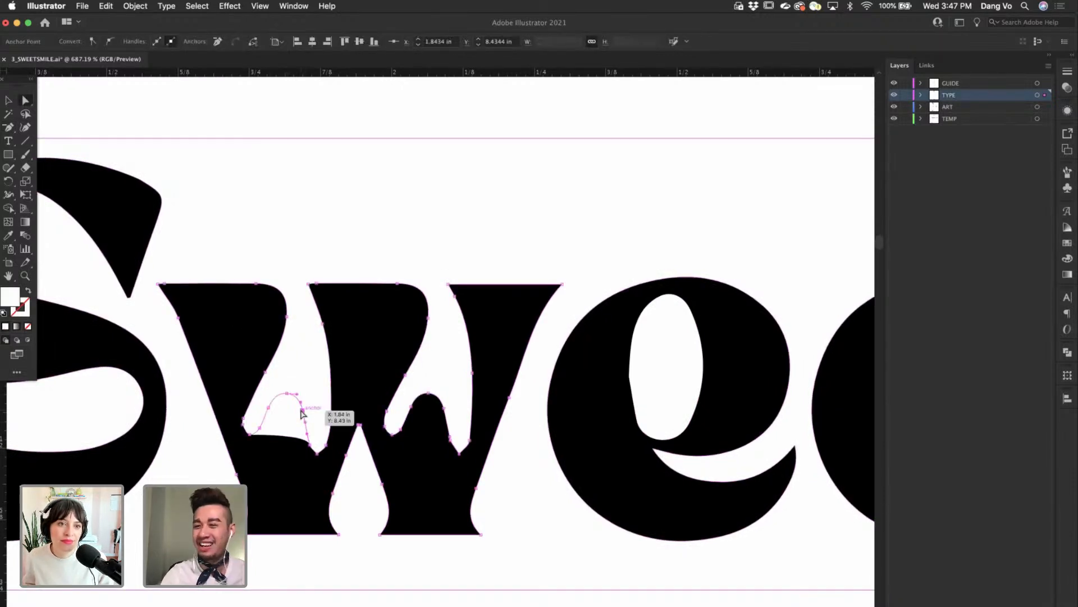
key("super+shift+a")
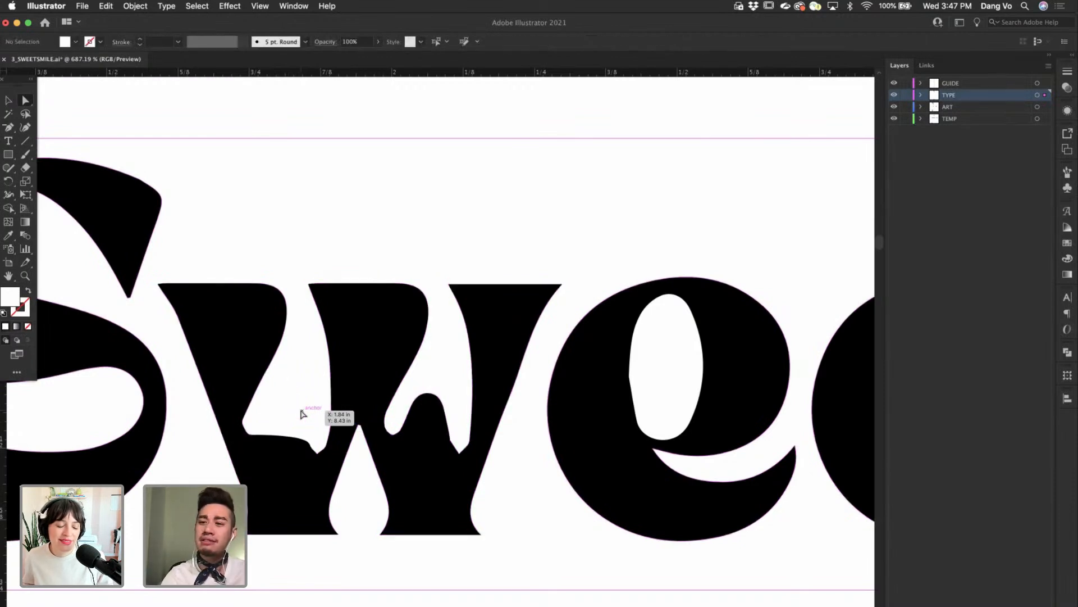
scroll(306, 415, "down", 3)
scroll(306, 415, "left", 3)
left_click(374, 371)
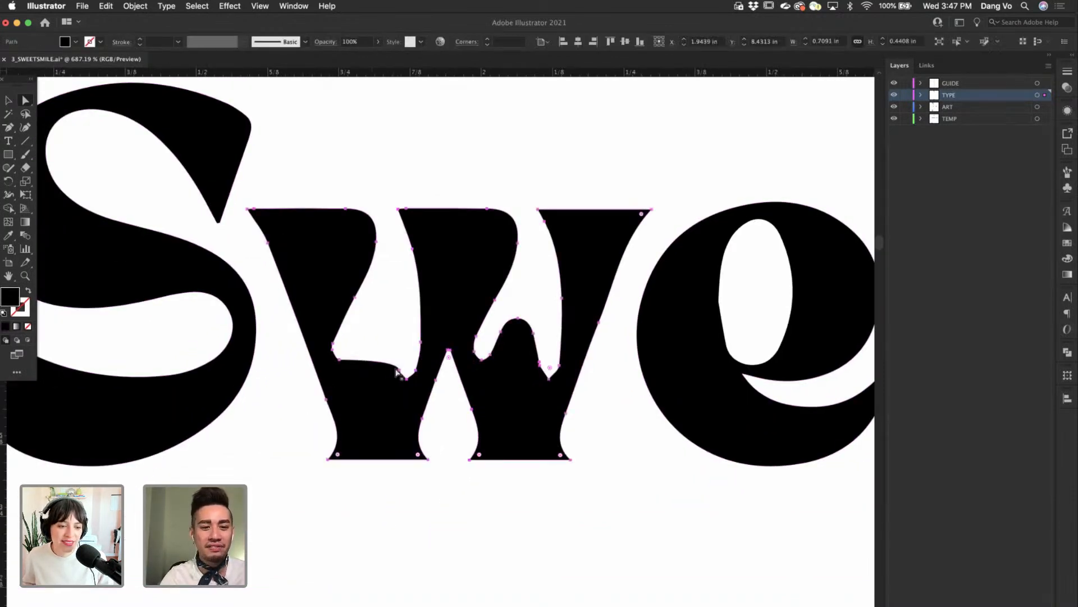
left_click_drag(397, 372, 377, 394)
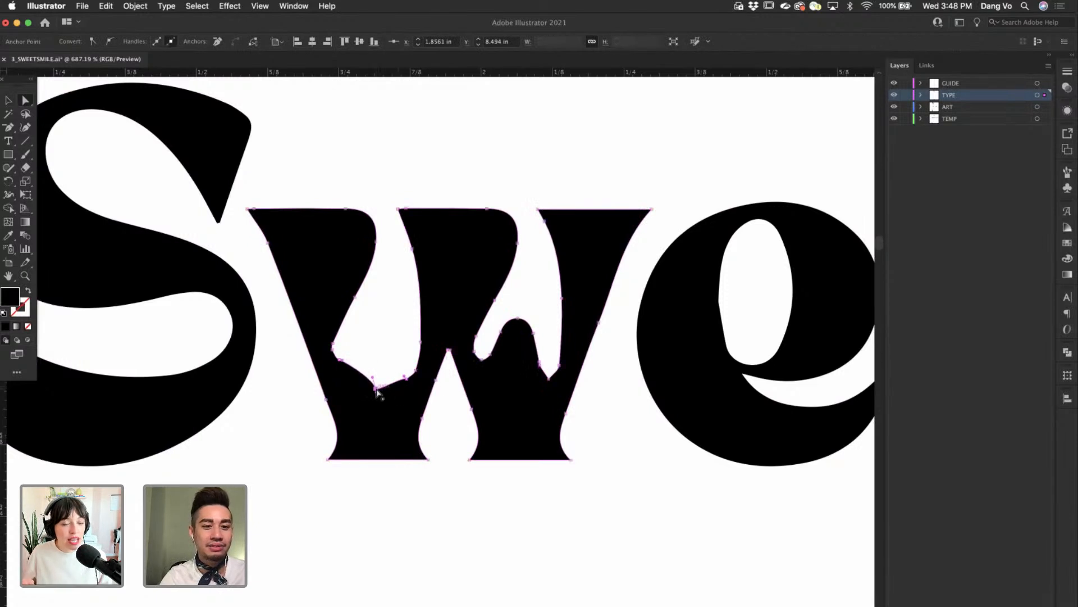
Step: Simplify the lower left edge of the first counter in the w by removing extra points with the Delete Anchor Point tool
left_click(9, 131)
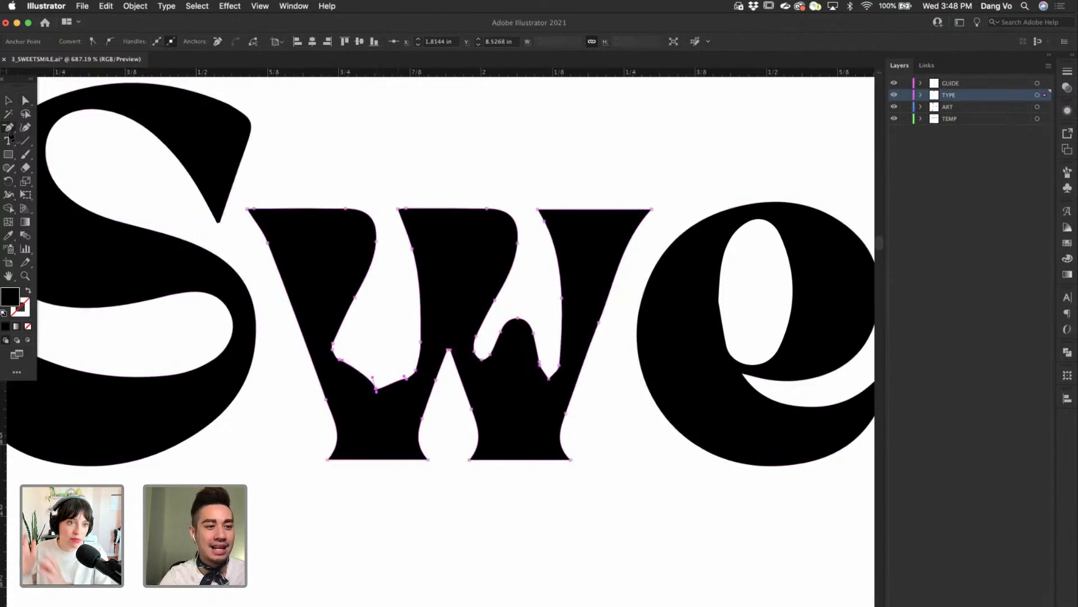
left_click_drag(10, 135, 67, 155)
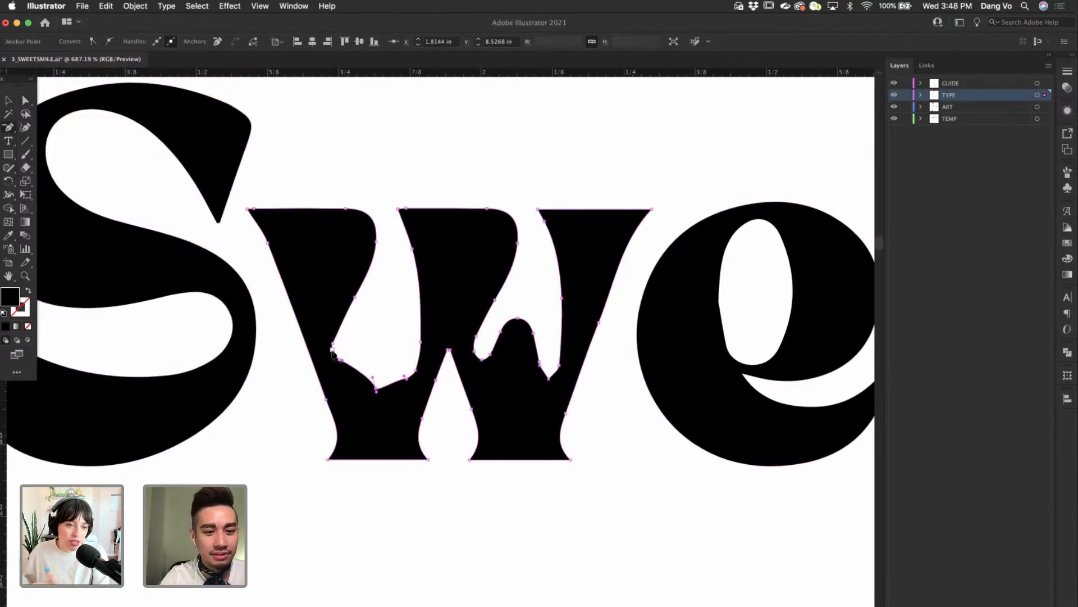
left_click(333, 350)
left_click(332, 343)
left_click(337, 359)
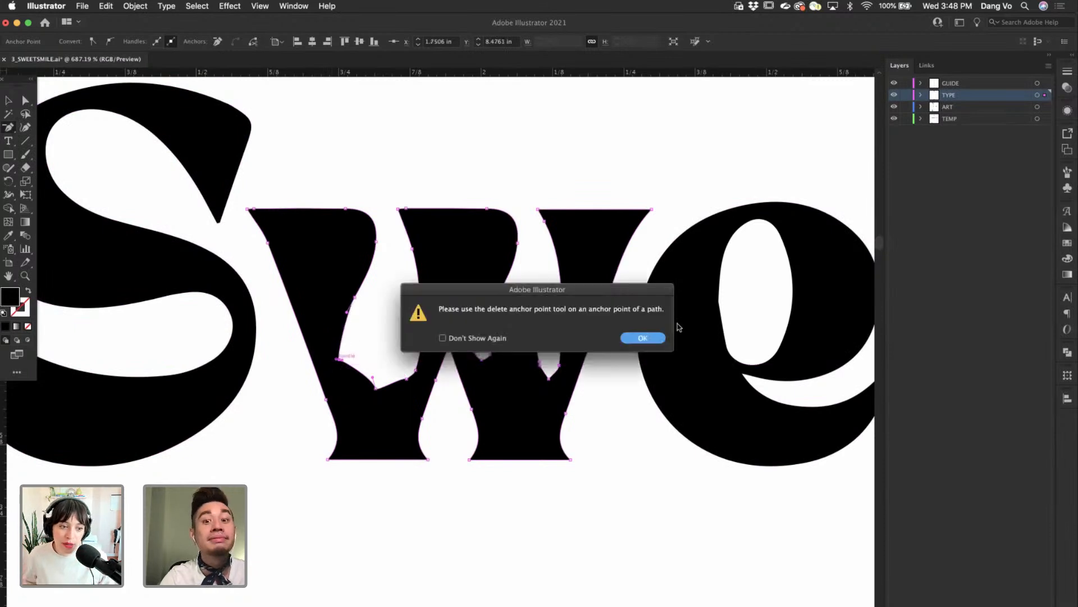
left_click(643, 338)
Step: Taper the first counter of the w to a single V-shaped point by deleting the remaining anchor points around its base
scroll(277, 378, "up", 4)
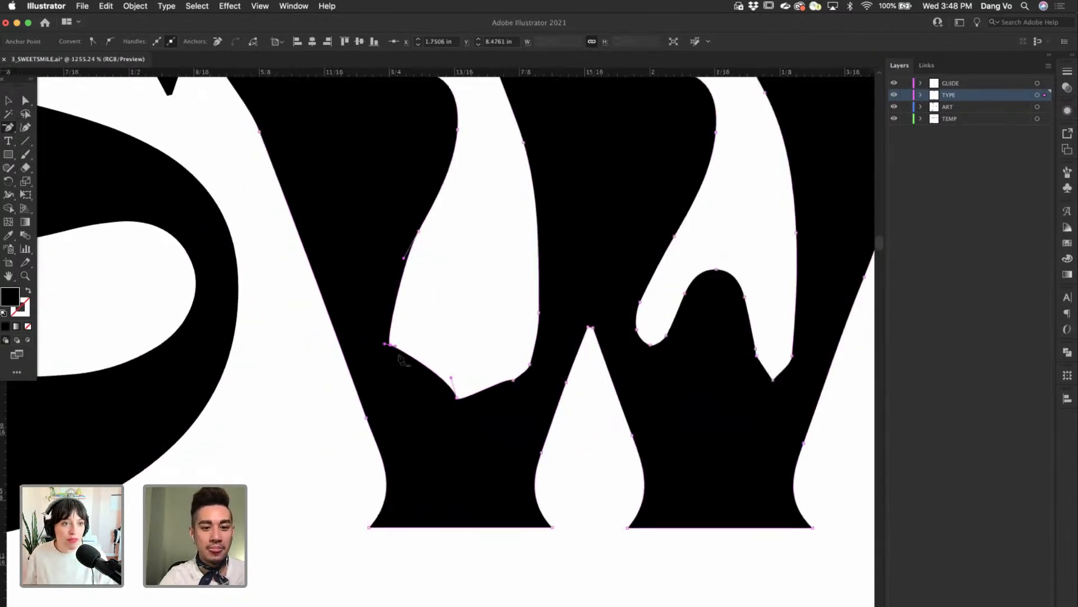
left_click(392, 344)
left_click(530, 366)
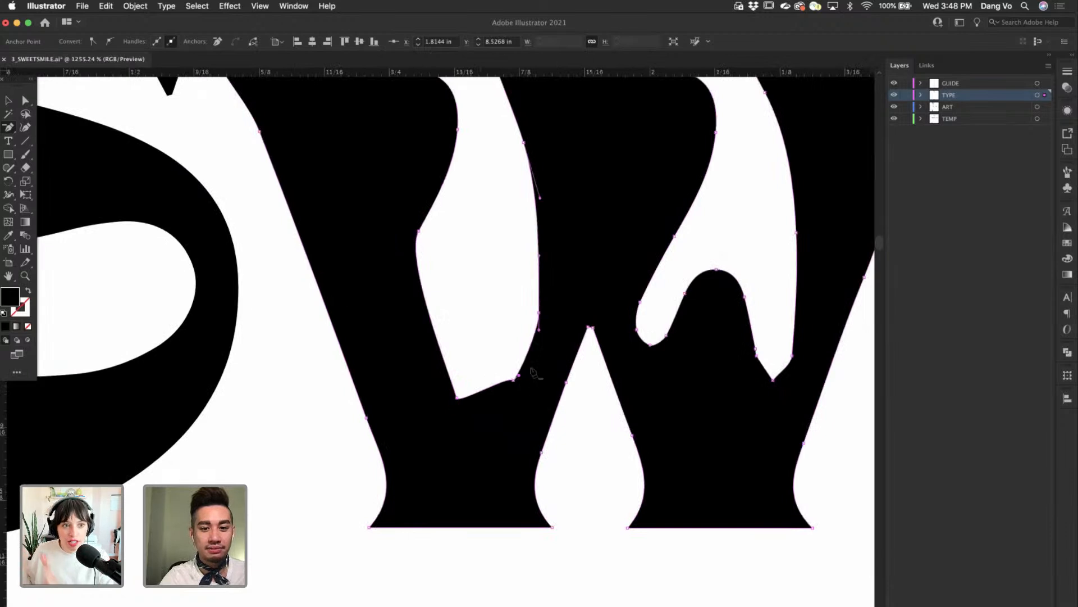
left_click(515, 380)
left_click(540, 314)
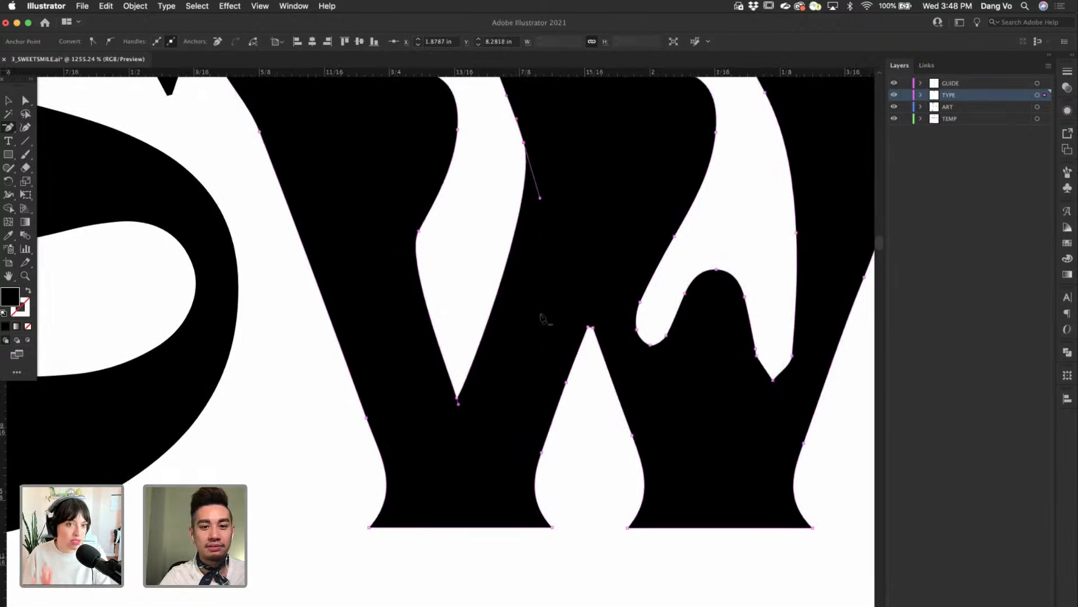
scroll(540, 315, "down", 6)
scroll(542, 318, "down", 2)
left_click(26, 101)
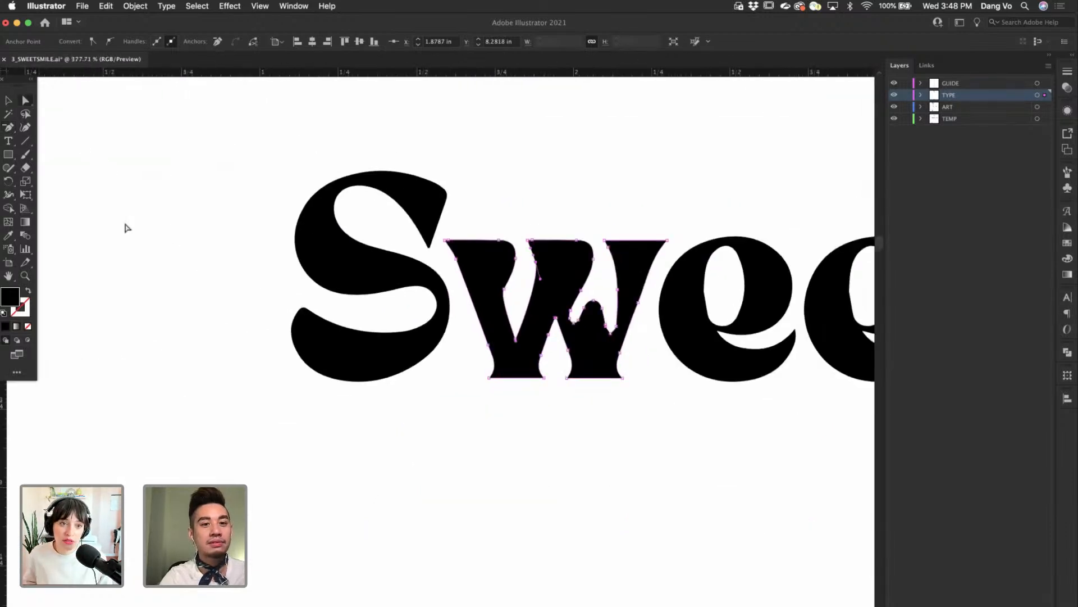
left_click(126, 229)
scroll(125, 229, "down", 2)
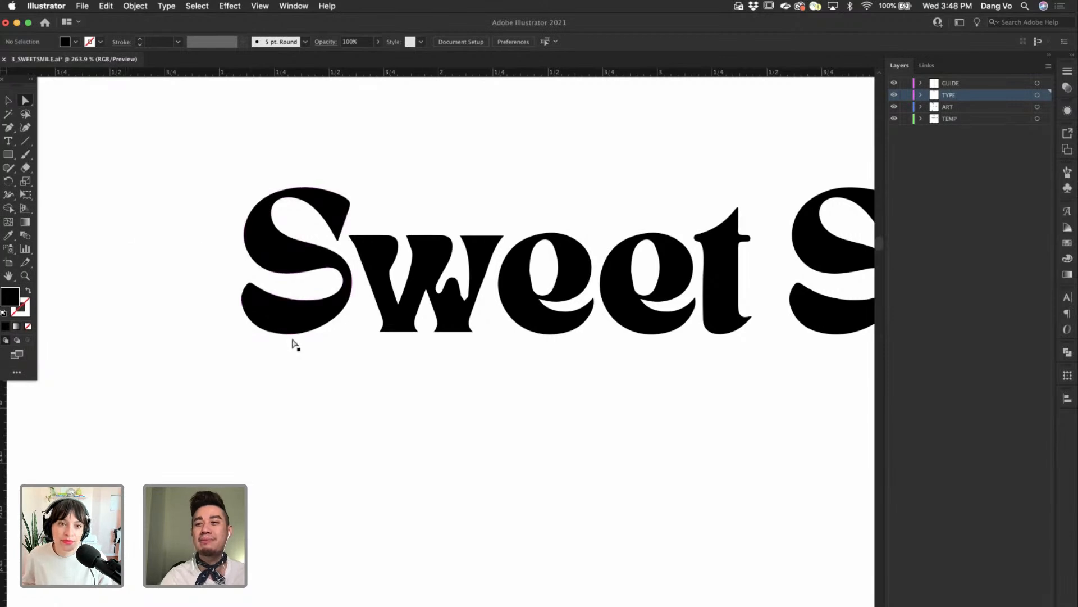
Step: Flatten the hump in the second counter of the w in Sweet by deleting its anchor points
scroll(337, 377, "right", 3)
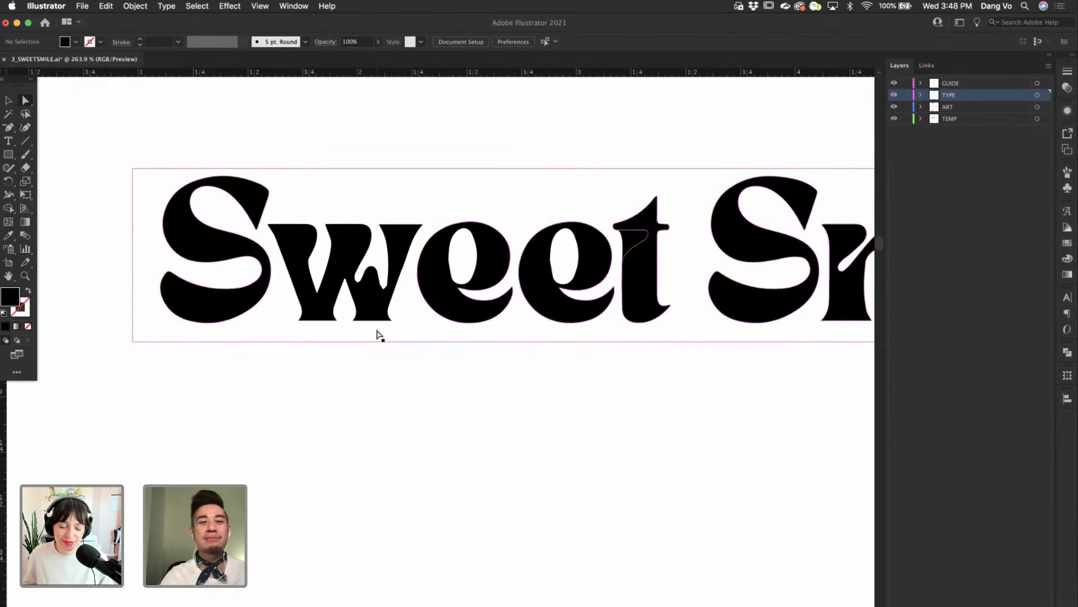
scroll(361, 269, "up", 5)
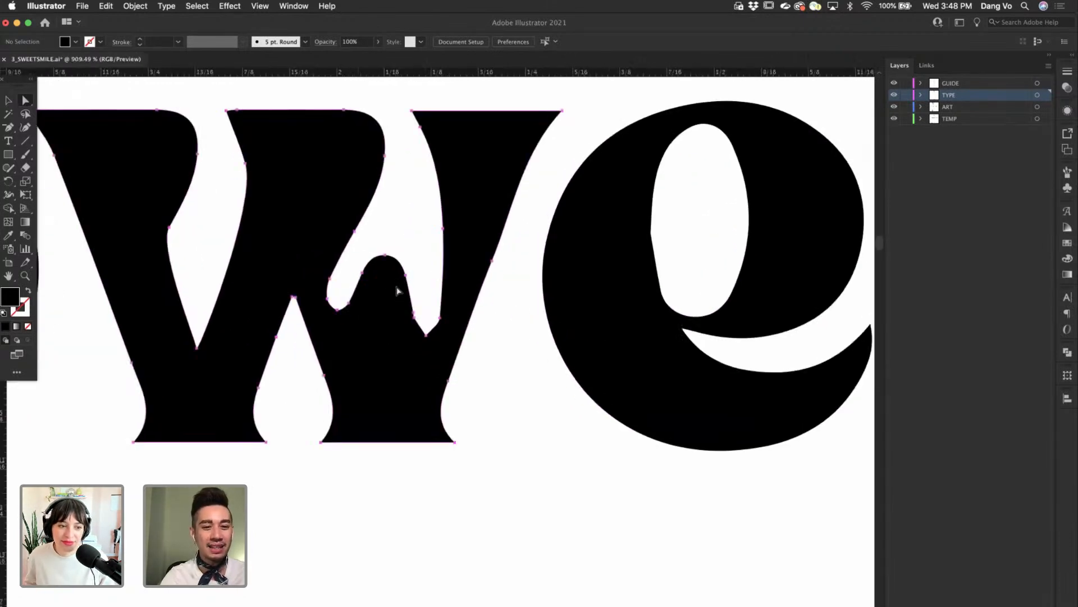
left_click(396, 272)
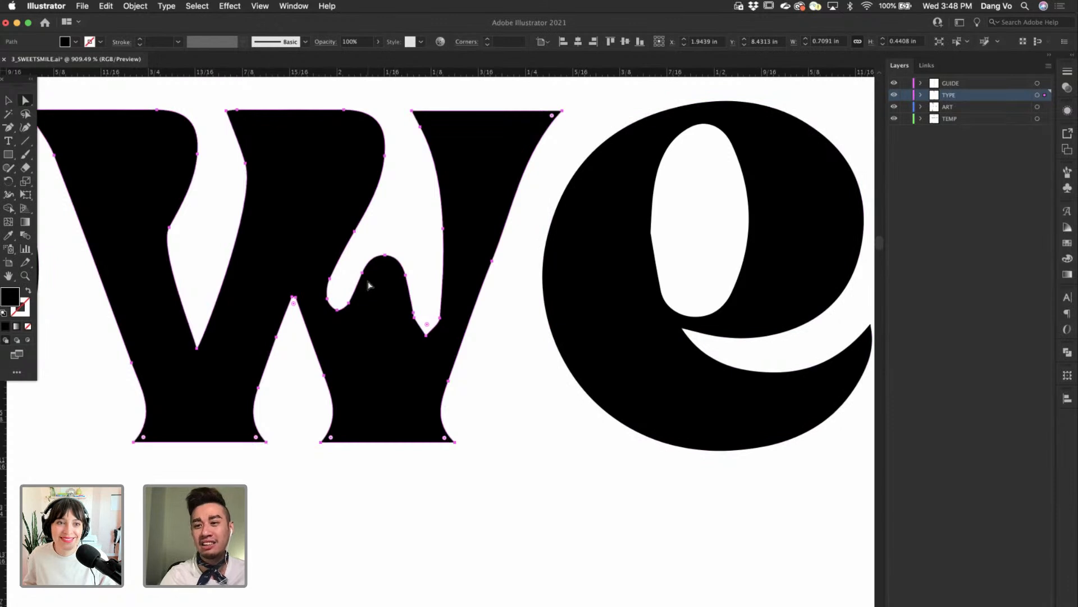
left_click(6, 129)
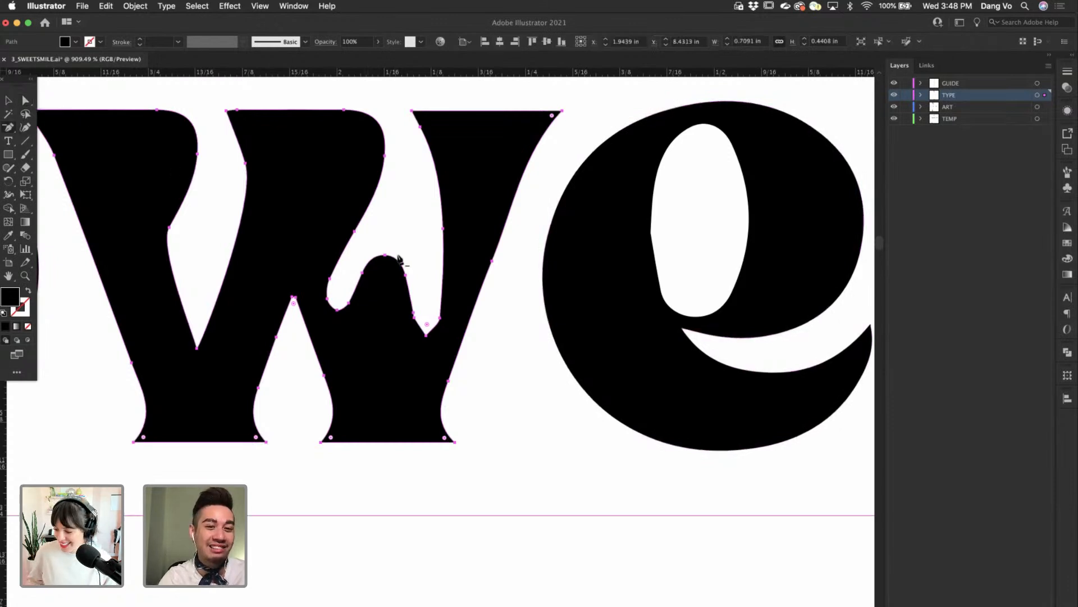
left_click(386, 255)
left_click(405, 275)
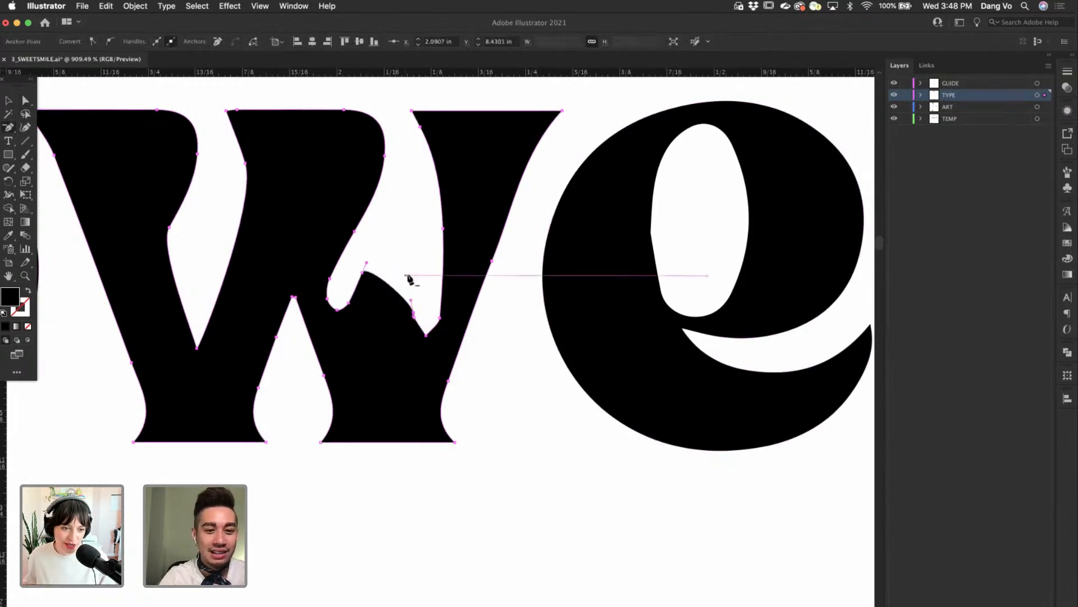
left_click(363, 273)
left_click(413, 314)
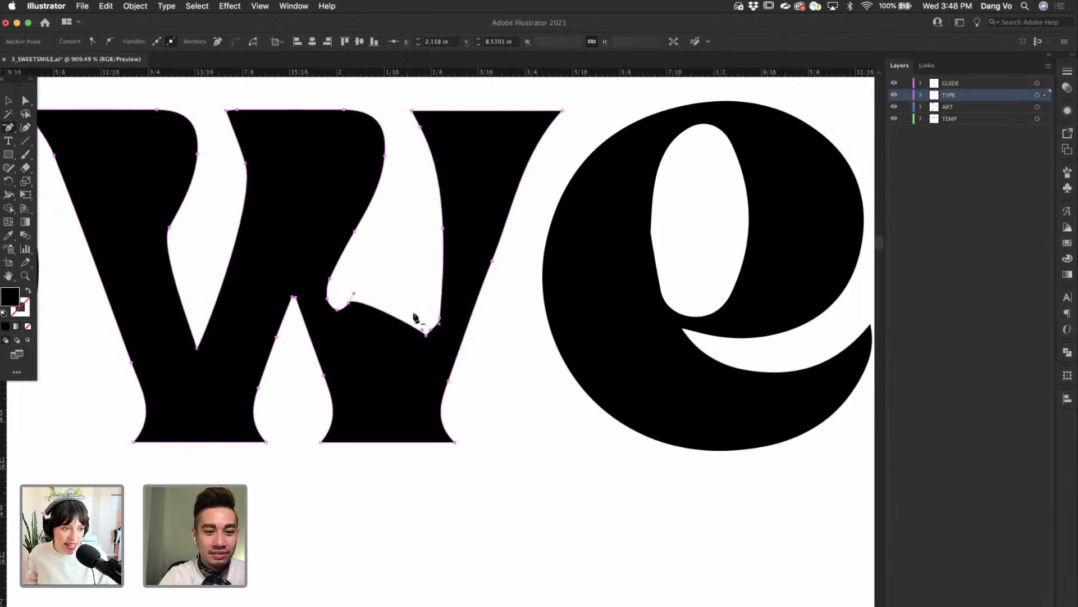
left_click(353, 294)
Step: Delete the extra anchor point near the lower left corner of the w's second counter, leaving a straight slanted base
key("a")
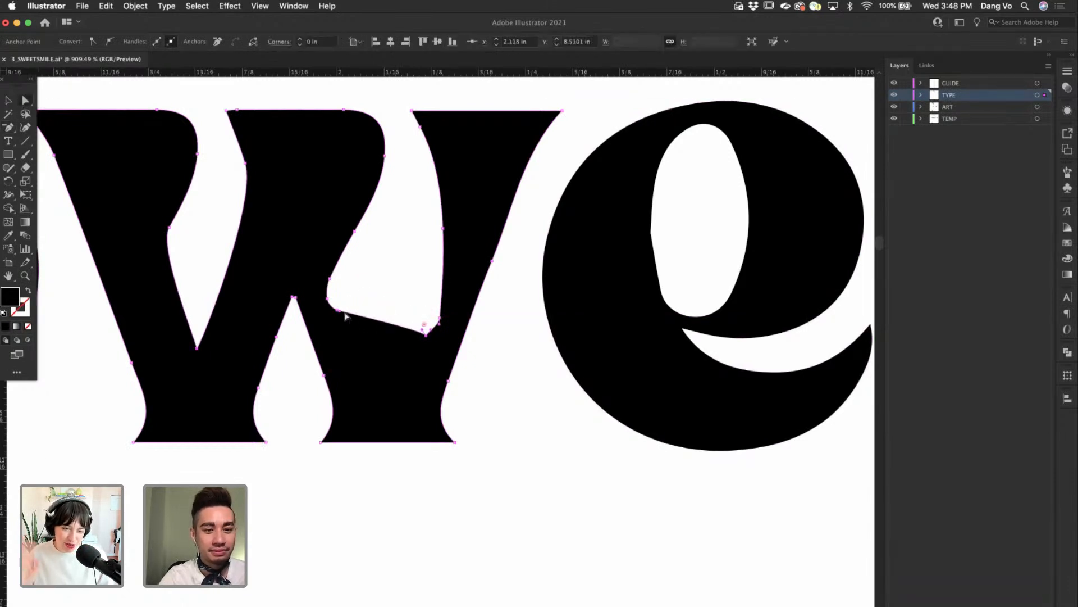
left_click_drag(350, 335, 381, 390)
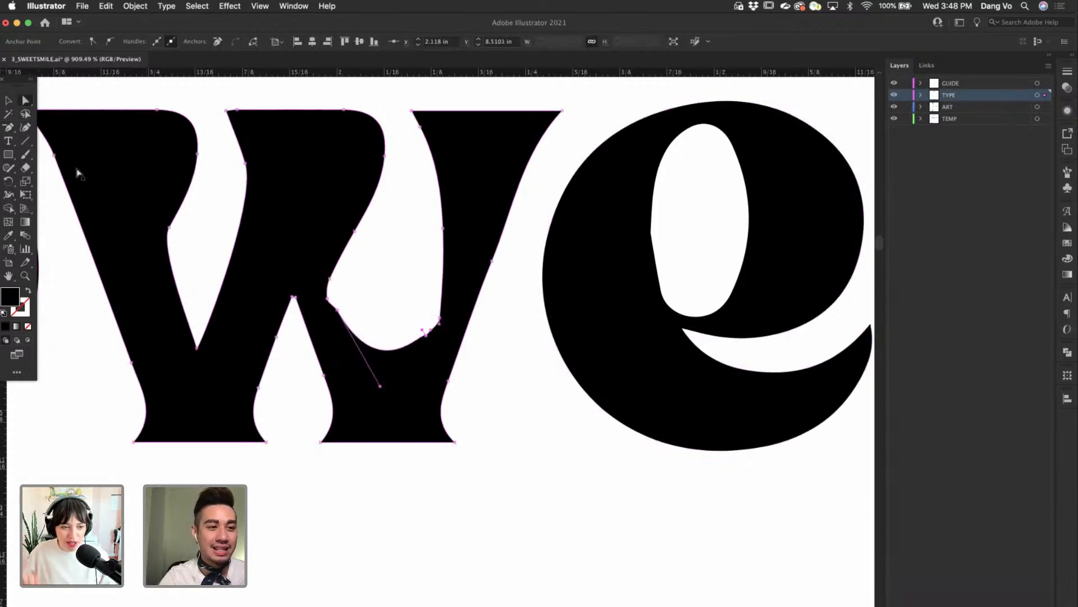
left_click_drag(9, 128, 83, 154)
left_click(337, 309)
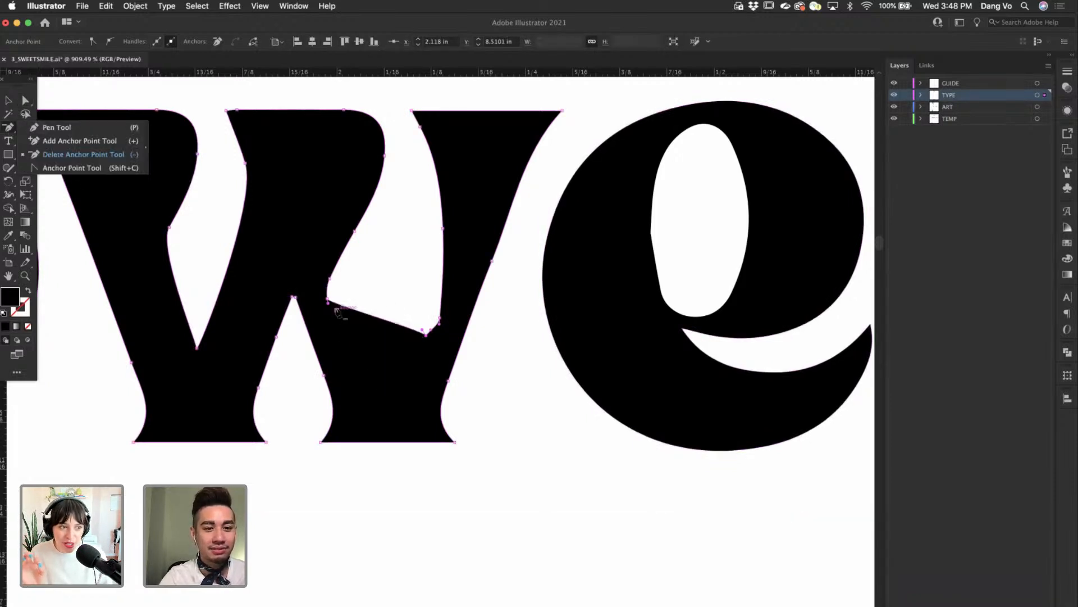
left_click(328, 301)
key("super+z")
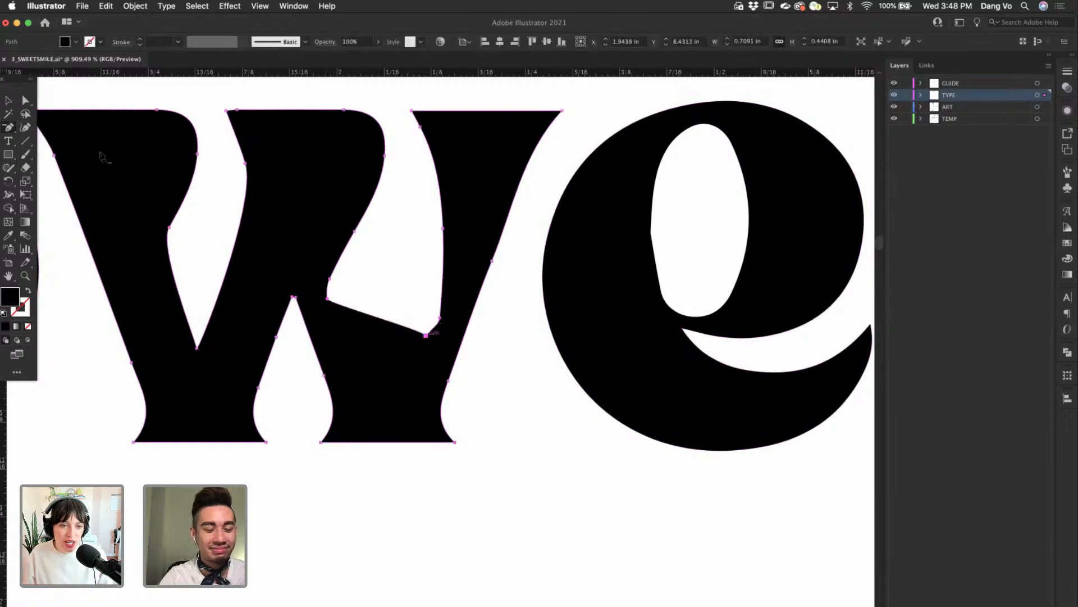
Step: Pull the base anchor point of the w's second counter down to the middle, at about X 2.06 in, Y 8.56 in
left_click(26, 101)
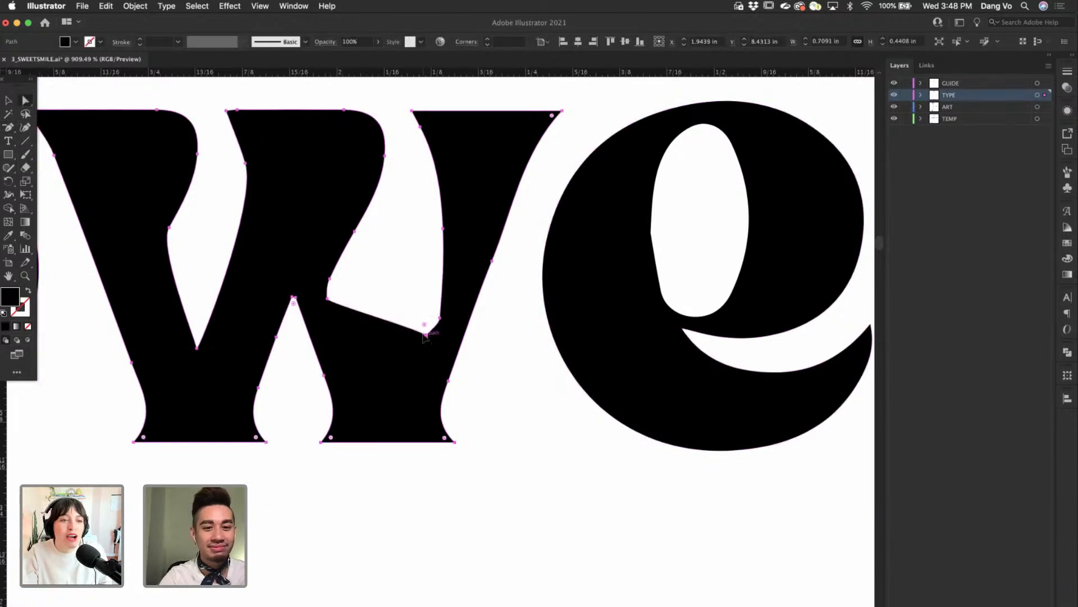
left_click_drag(427, 334, 384, 374)
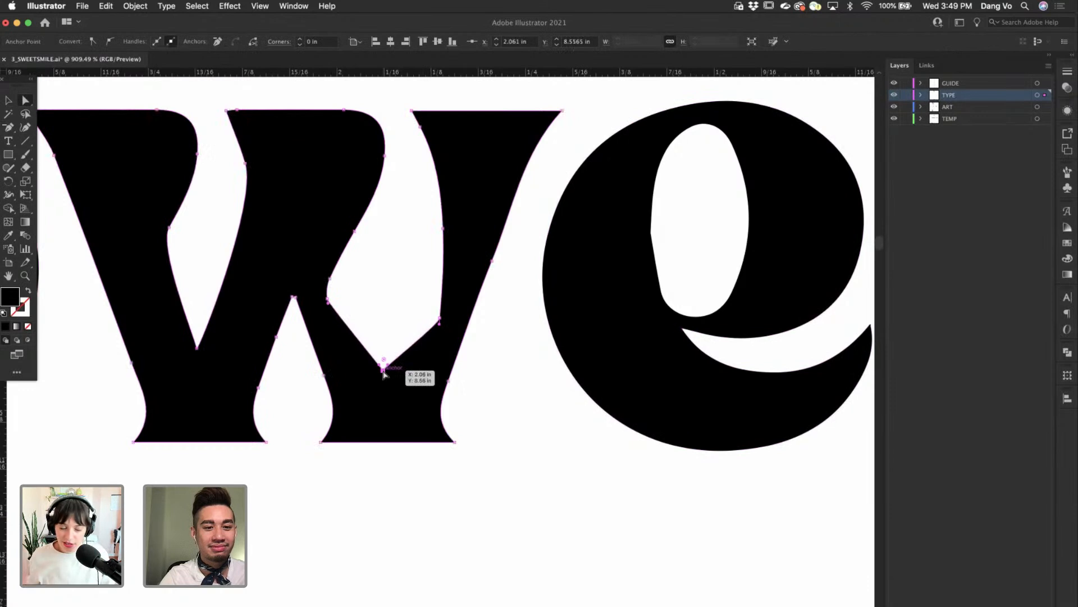
scroll(384, 372, "down", 5)
left_click(431, 496)
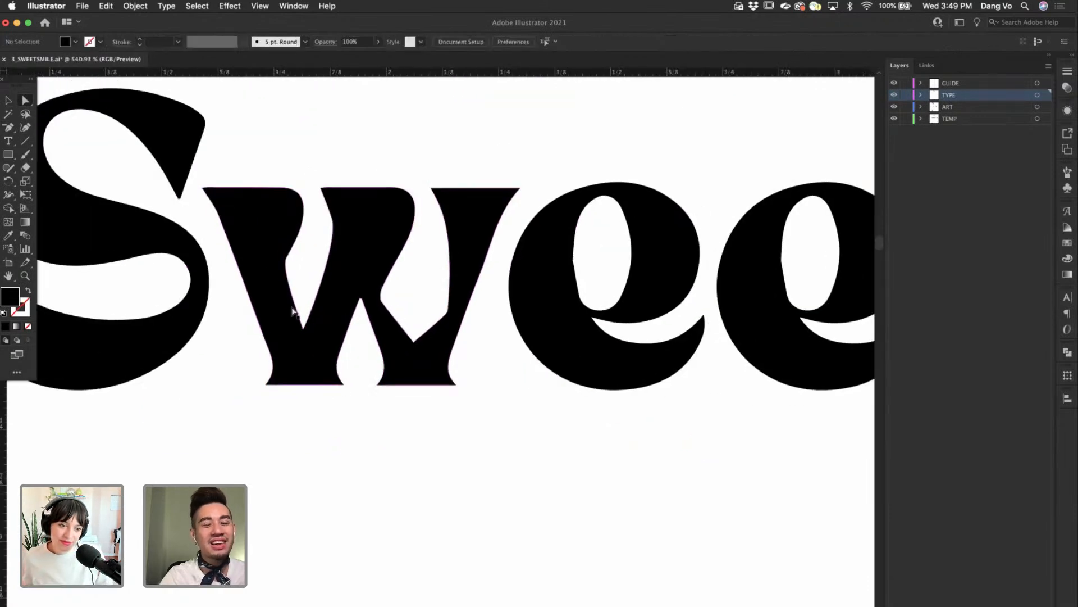
Step: Taper the right side of the w's second counter toward its base by deleting the lower right anchor point
scroll(292, 310, "up", 3)
scroll(292, 310, "up", 3)
left_click(286, 294)
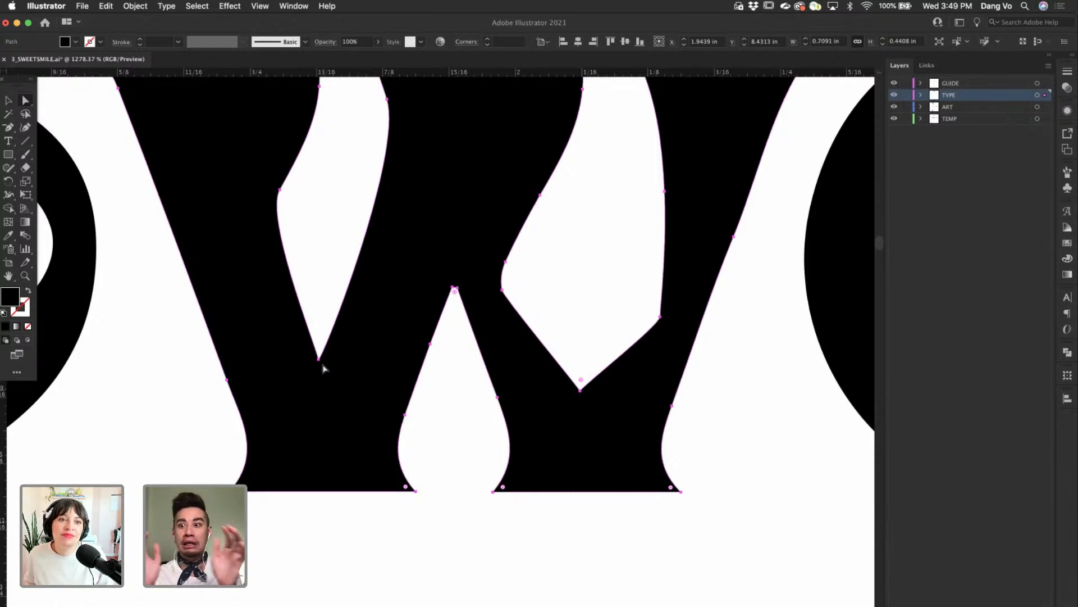
scroll(323, 367, "down", 5)
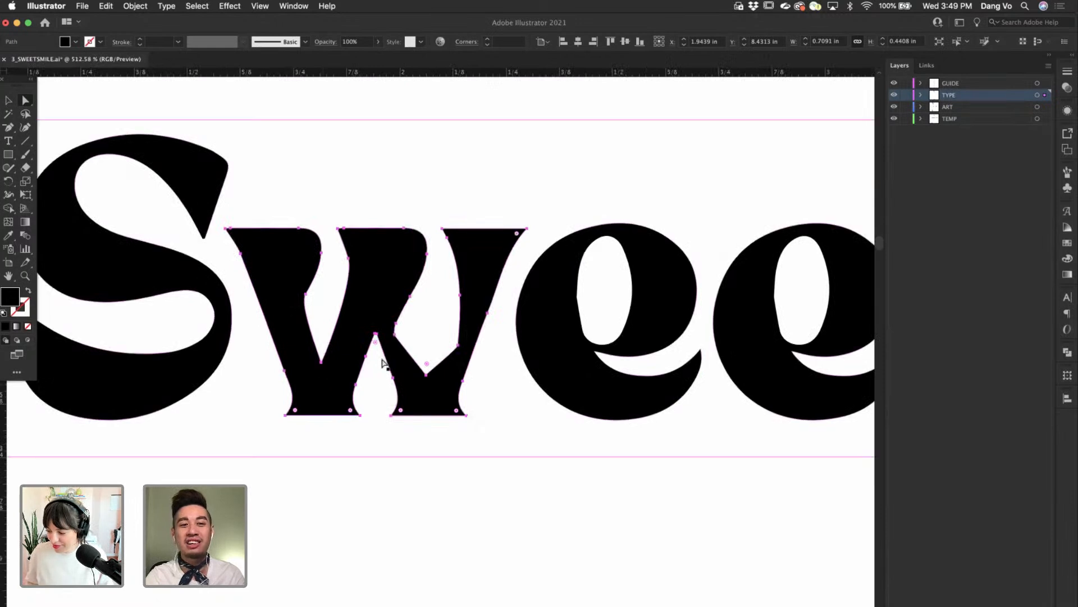
scroll(383, 362, "up", 4)
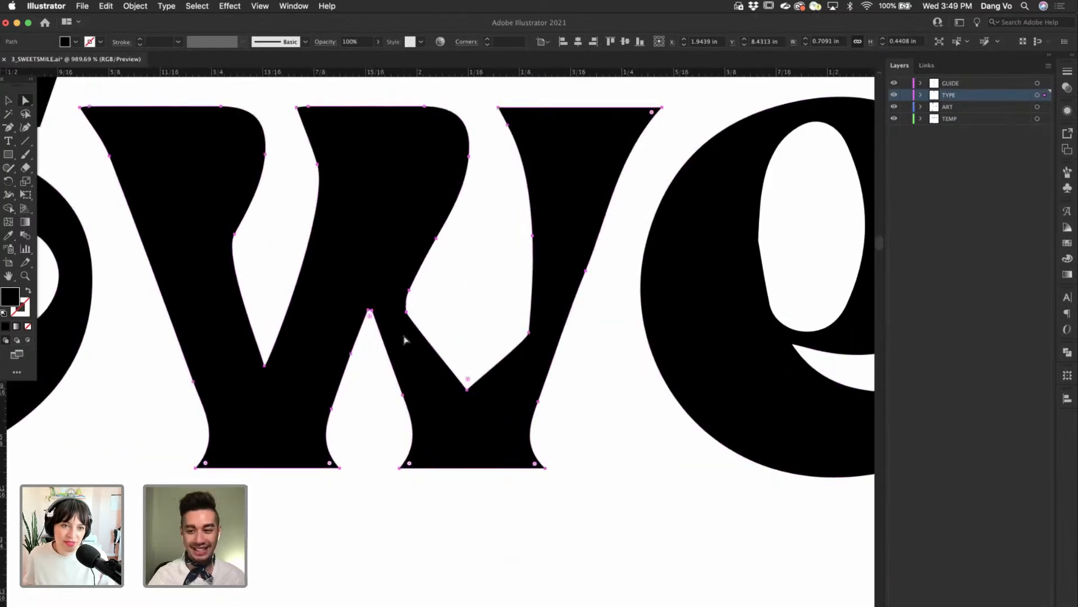
left_click_drag(530, 332, 515, 328)
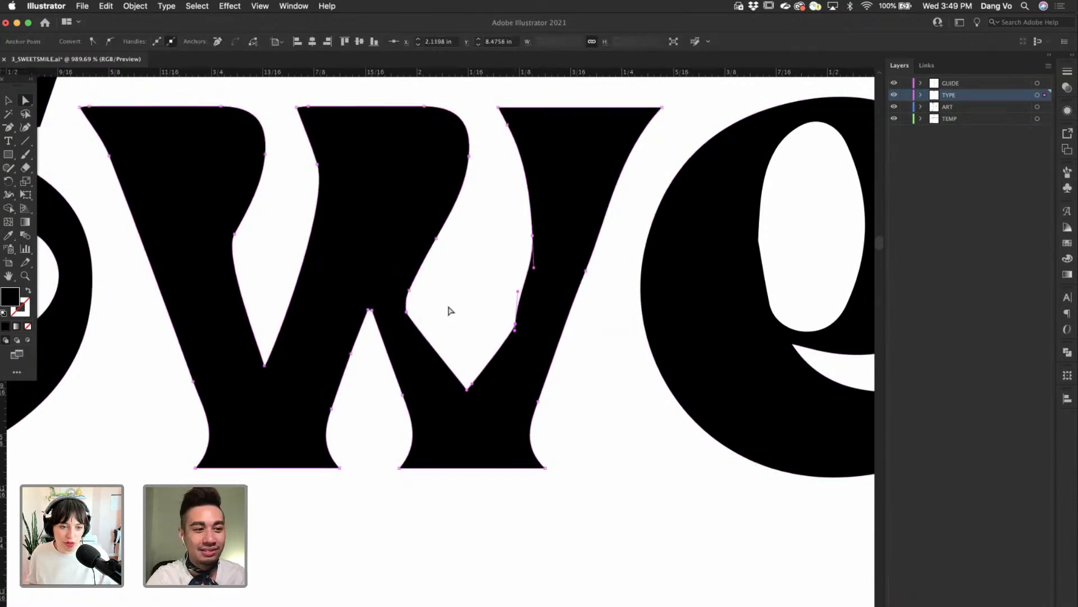
key("minus")
left_click(515, 325)
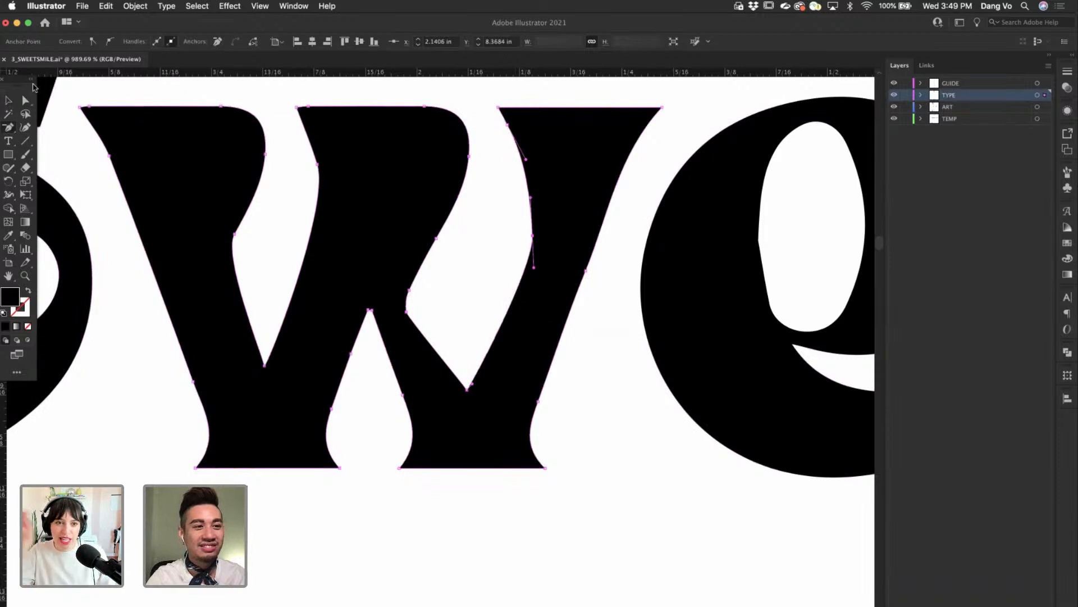
left_click_drag(5, 127, 63, 168)
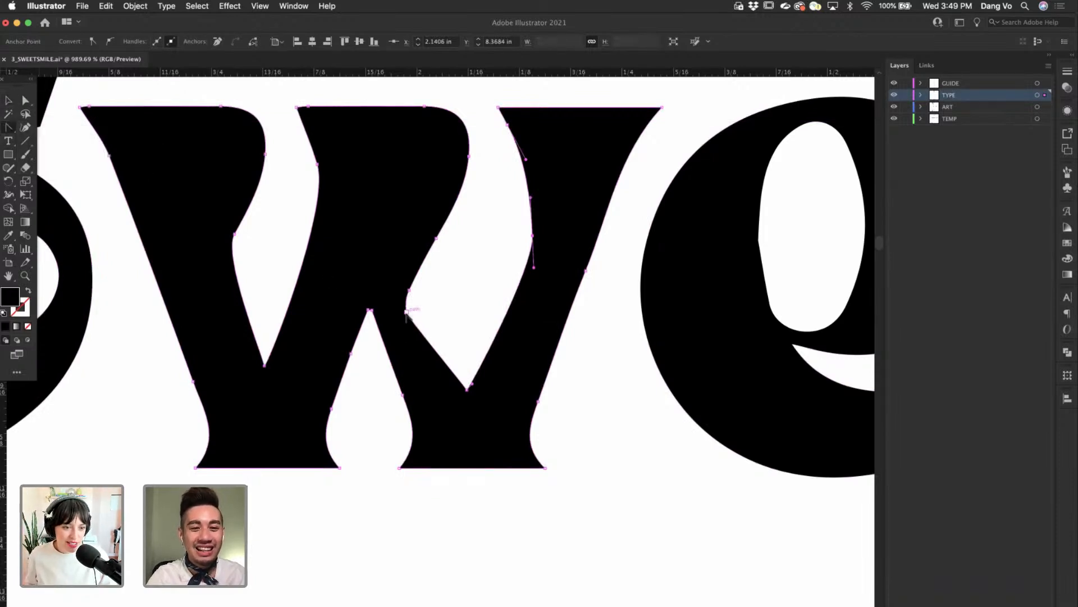
left_click_drag(407, 312, 421, 341)
key("super+z")
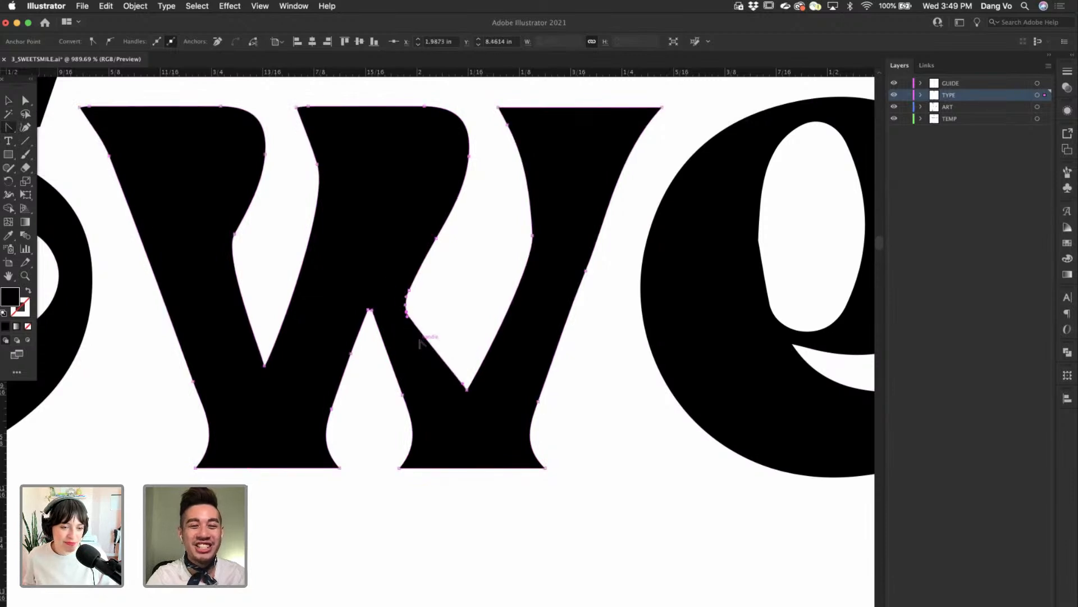
Step: Delete the lower left anchor point of the w's second counter and move the remaining kink point upward to refine that edge
left_click_drag(7, 129, 51, 126)
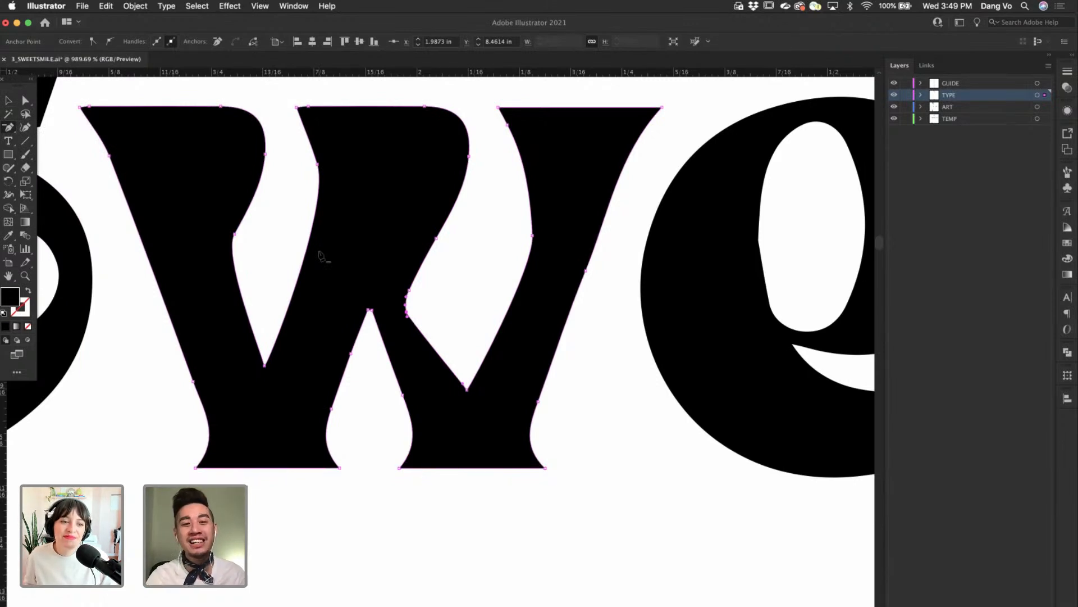
left_click(408, 313)
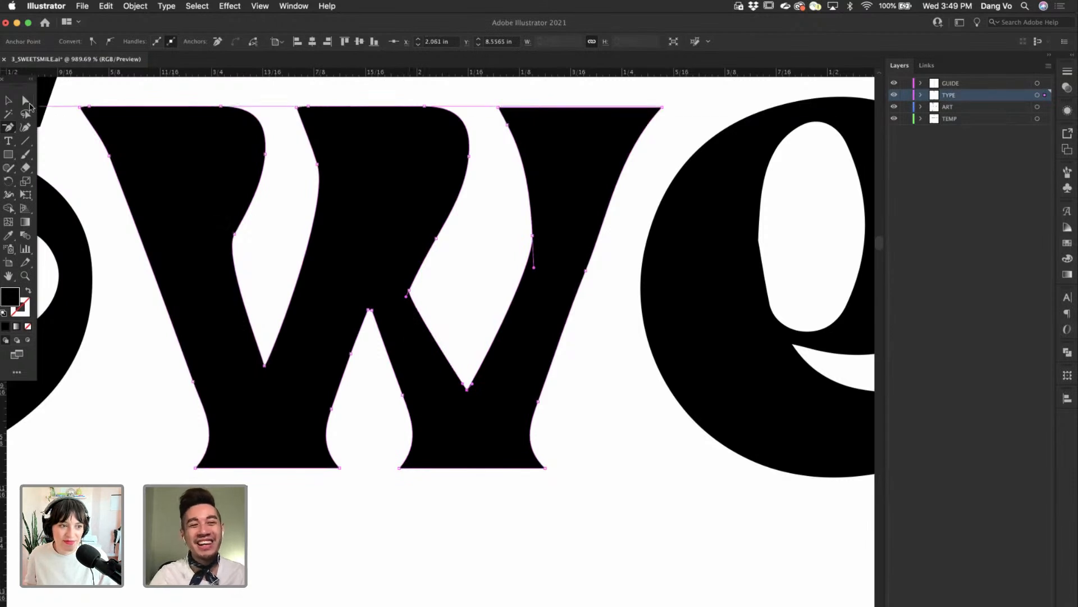
scroll(424, 281, "up", 5)
left_click_drag(378, 312, 408, 249)
left_click_drag(462, 172, 405, 325)
left_click(481, 344)
scroll(481, 344, "down", 5)
scroll(480, 346, "down", 3)
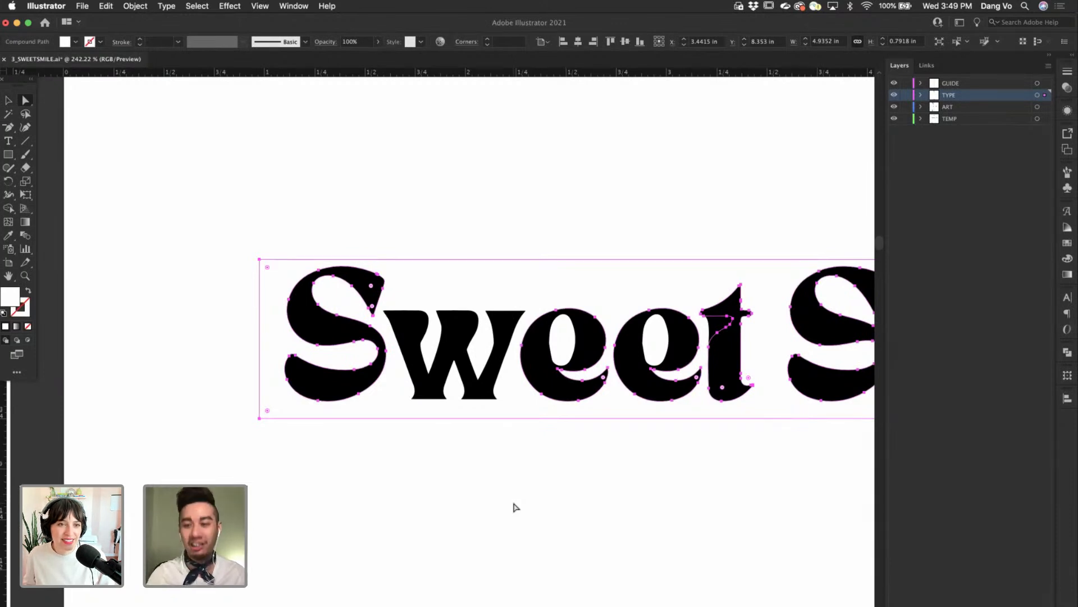
left_click(531, 508)
Step: Deepen the first counter of the w by moving its V-shaped base point slightly down and to the right
scroll(640, 403, "right", 5)
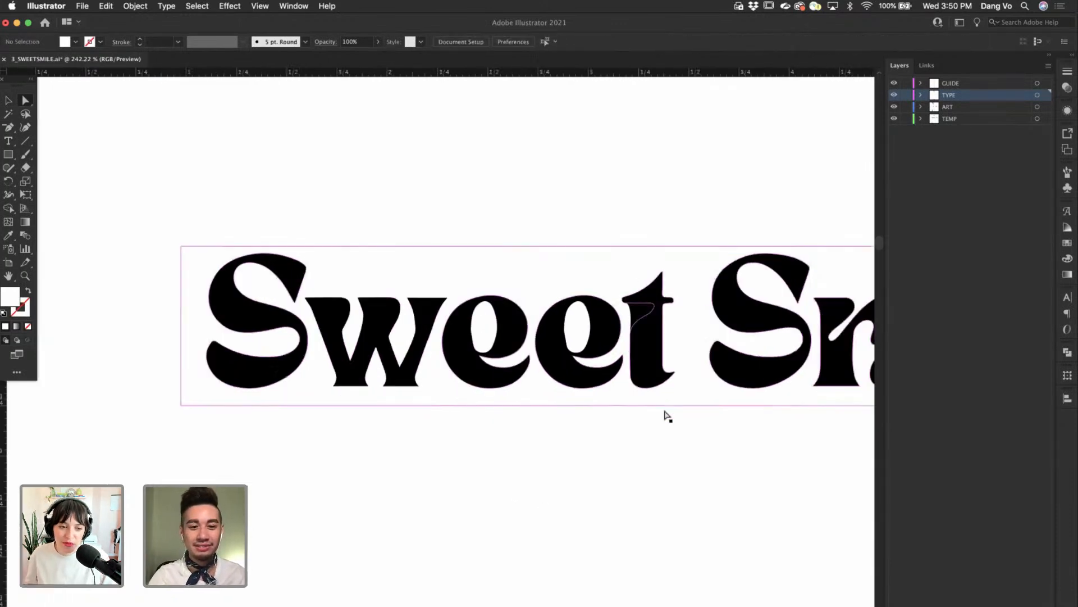
scroll(224, 364, "up", 6, "alt")
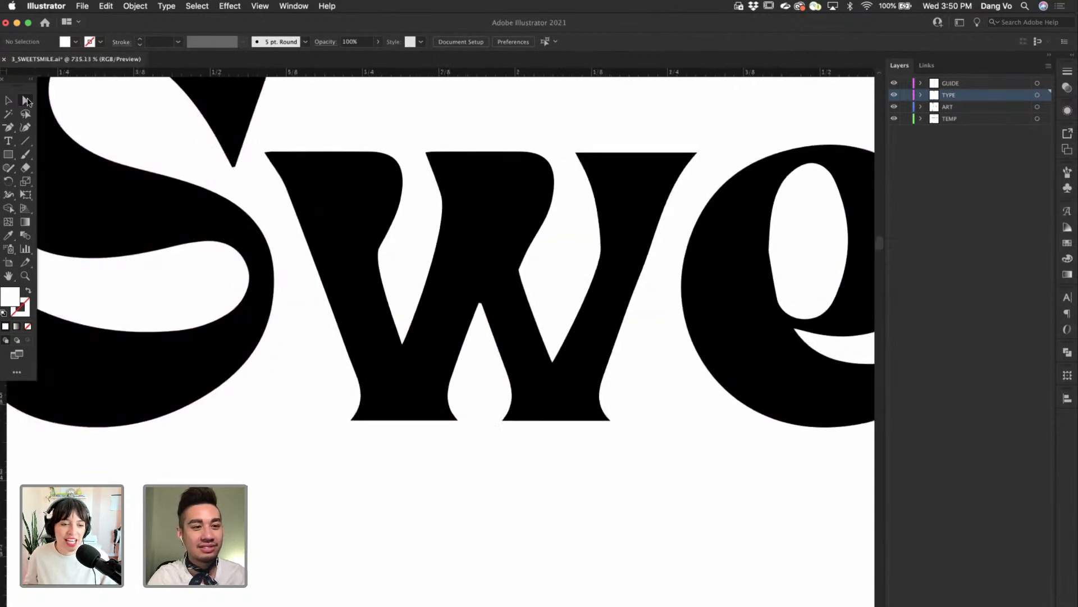
left_click_drag(403, 344, 408, 363)
left_click(445, 534)
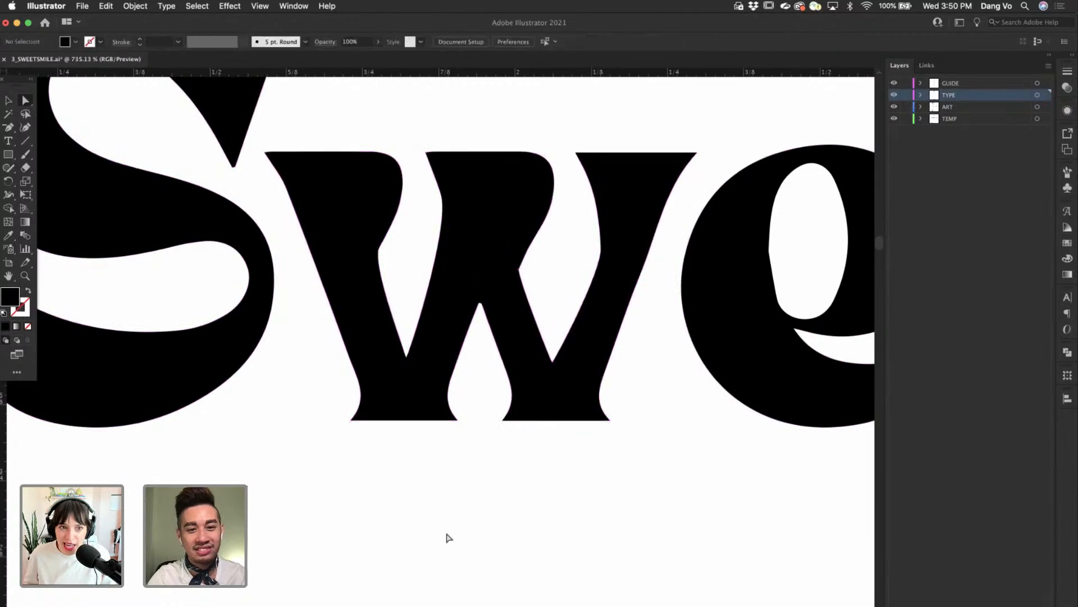
scroll(448, 537, "down", 6, "alt")
scroll(448, 534, "down", 3, "alt")
scroll(448, 535, "right", 3)
scroll(447, 534, "down", 2)
scroll(585, 456, "up", 1, "alt")
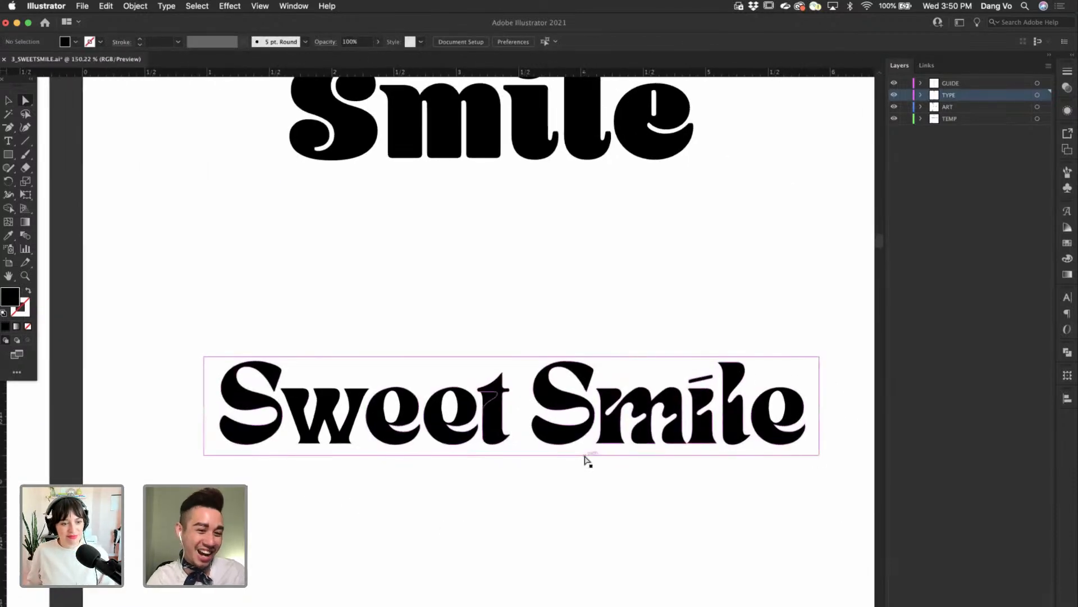
Step: Shorten the diagonal cut in the first stem of the m to a point by deleting the anchor points around its rounded inner end
scroll(584, 449, "right", 3)
scroll(449, 413, "up", 8, "alt")
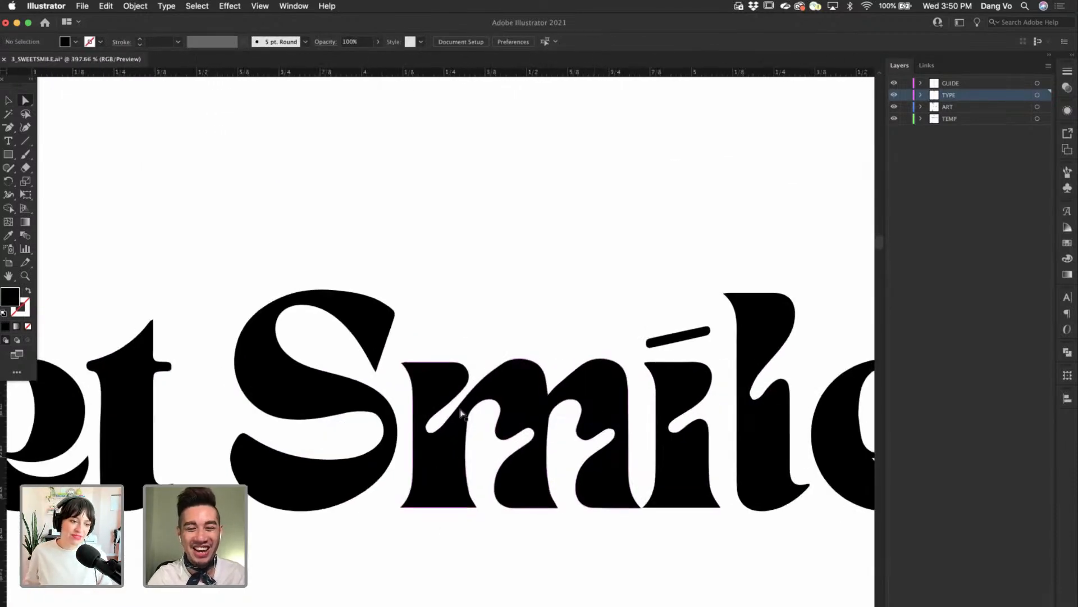
left_click(441, 412)
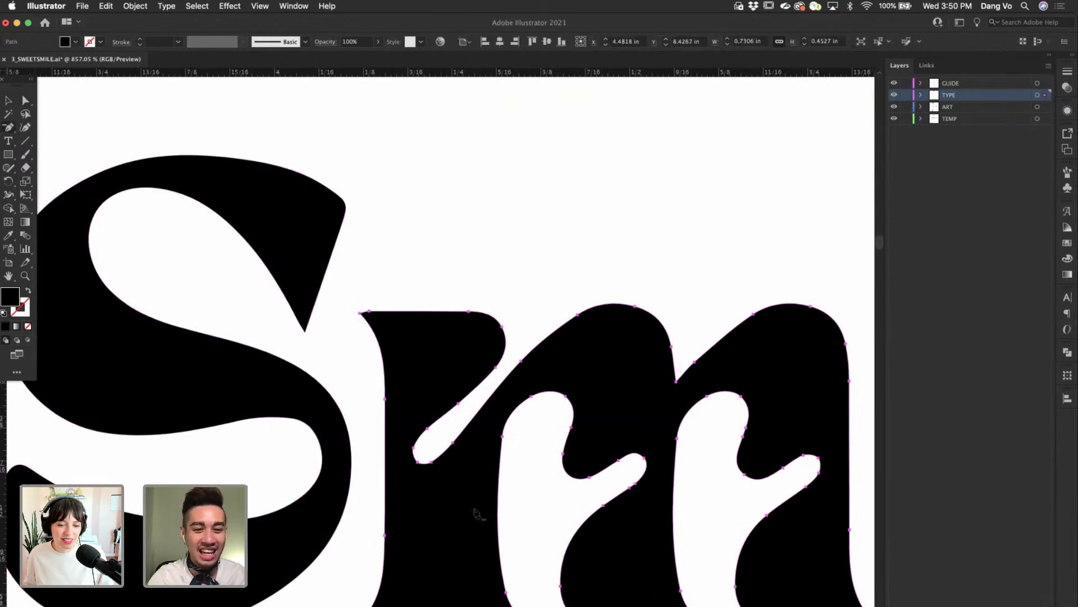
left_click_drag(421, 464, 488, 402)
scroll(505, 393, "down", 6, "alt")
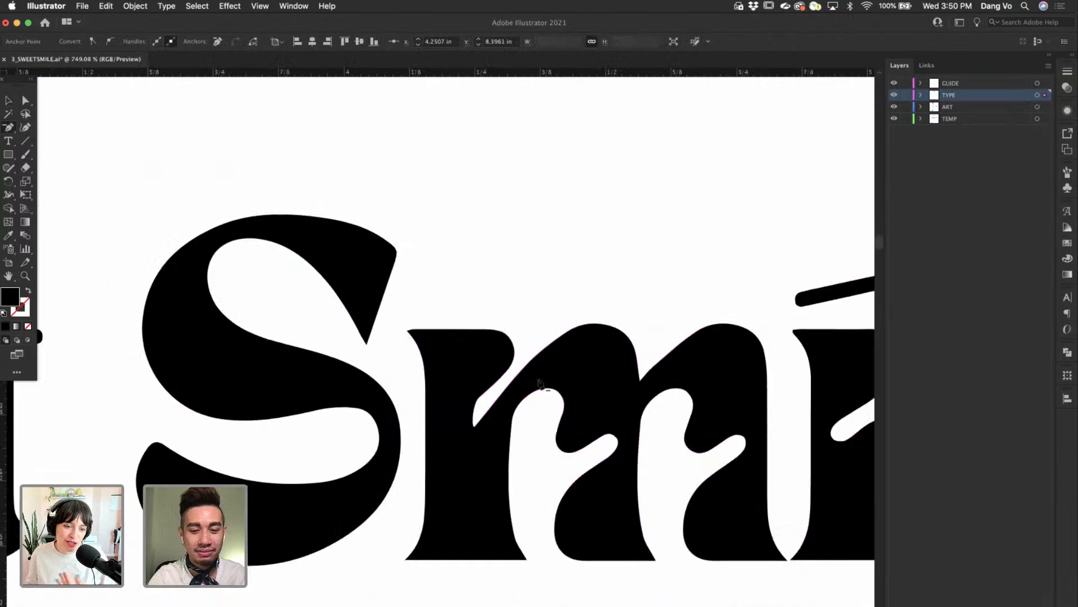
scroll(541, 383, "down", 1)
left_click(25, 102)
left_click(230, 175)
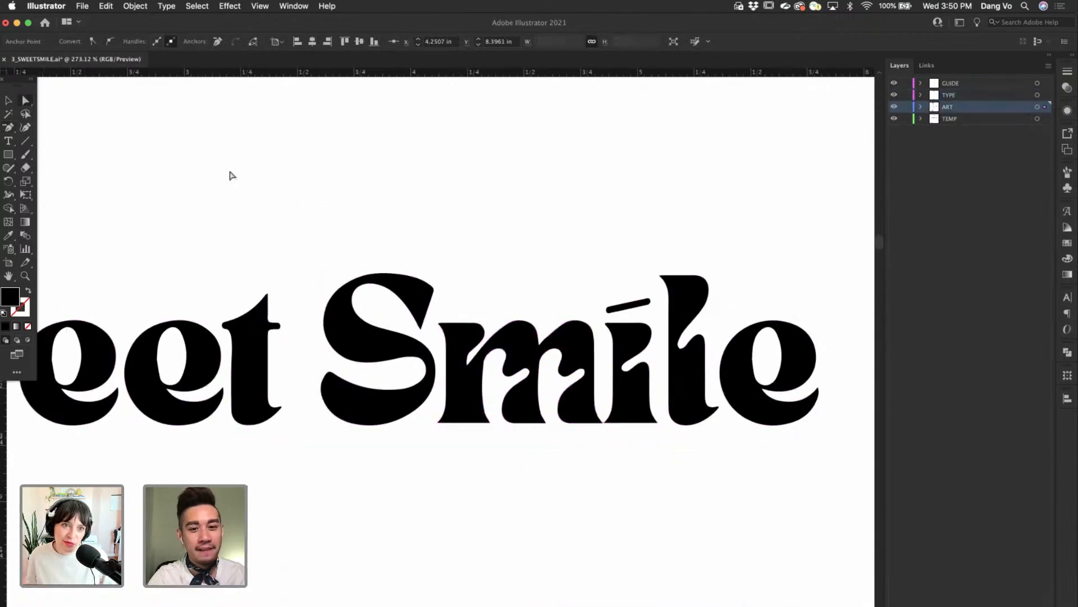
Step: Remove the wavy notch from the m's middle leg by deleting the anchor points that form it
scroll(230, 175, "down", 3, "alt")
scroll(230, 175, "left", 5)
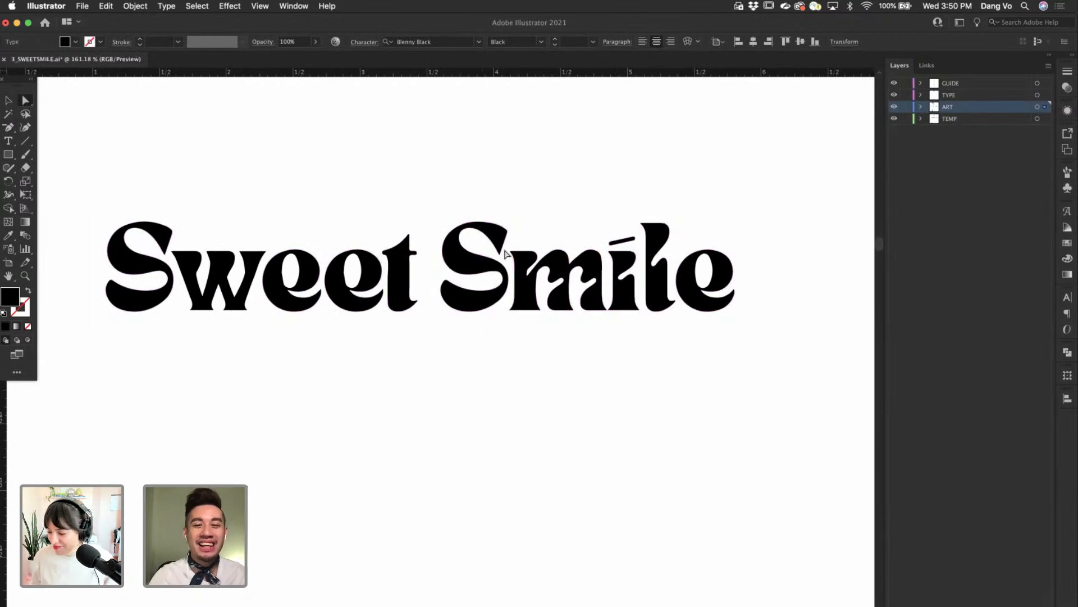
scroll(505, 254, "up", 5, "alt")
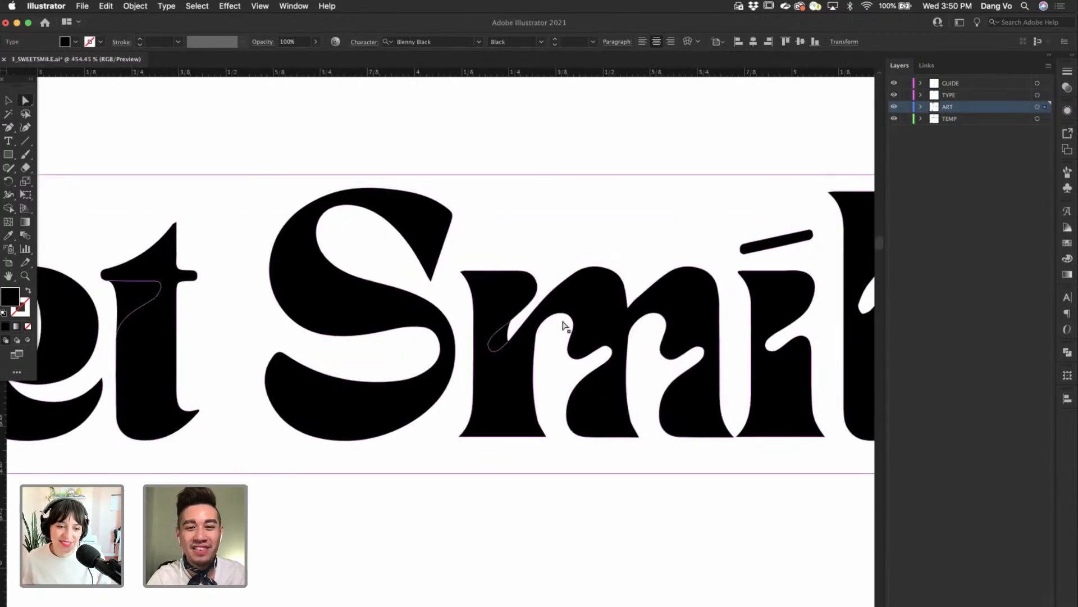
scroll(575, 407, "up", 2, "alt")
scroll(435, 311, "up", 3, "alt")
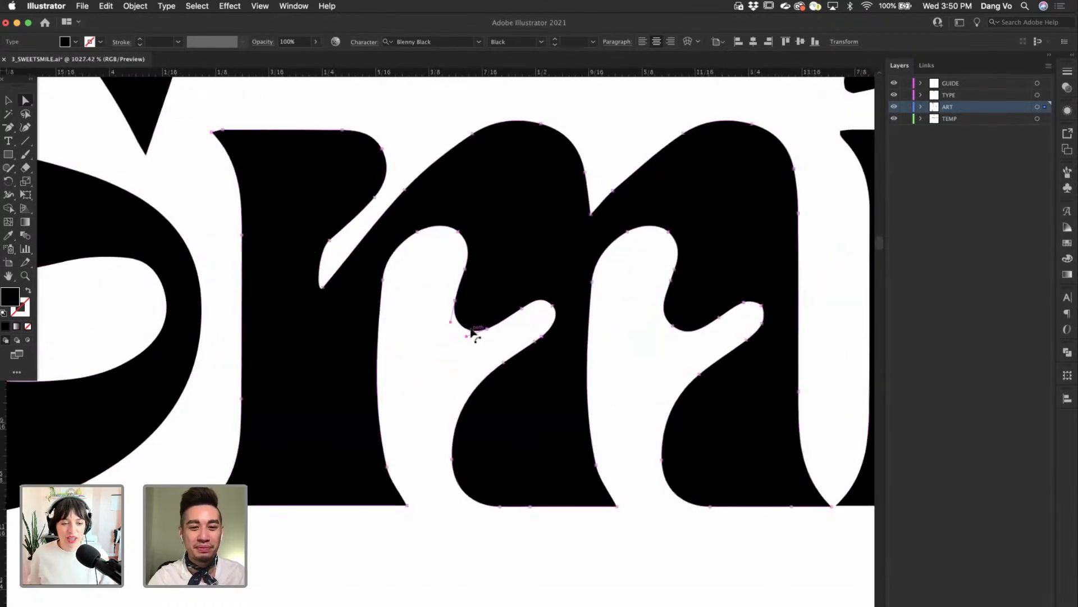
left_click(457, 321)
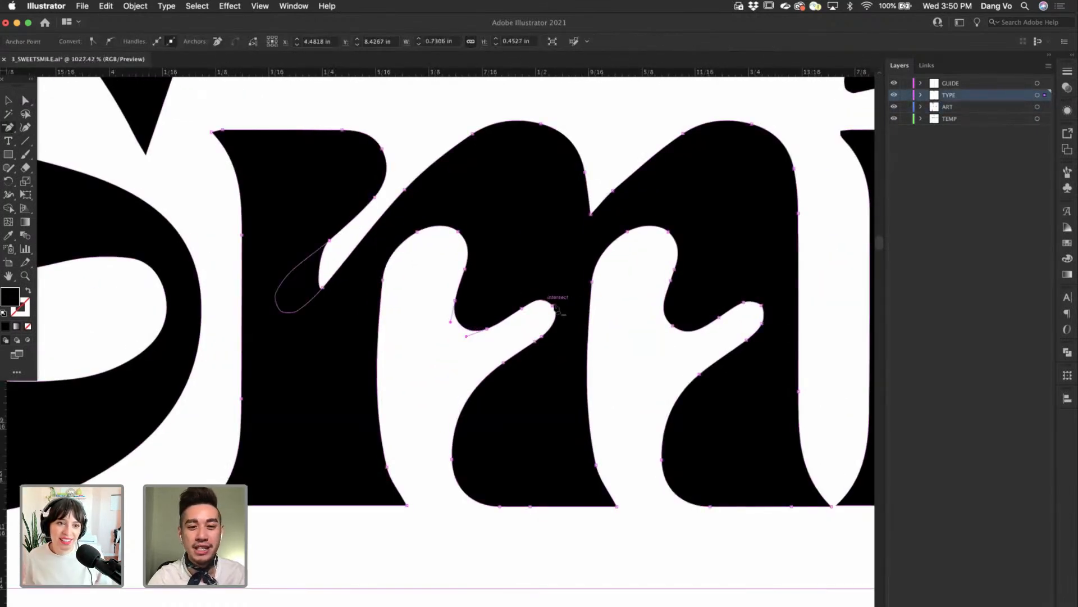
left_click(541, 337)
left_click_drag(543, 339, 504, 360)
left_click(503, 363)
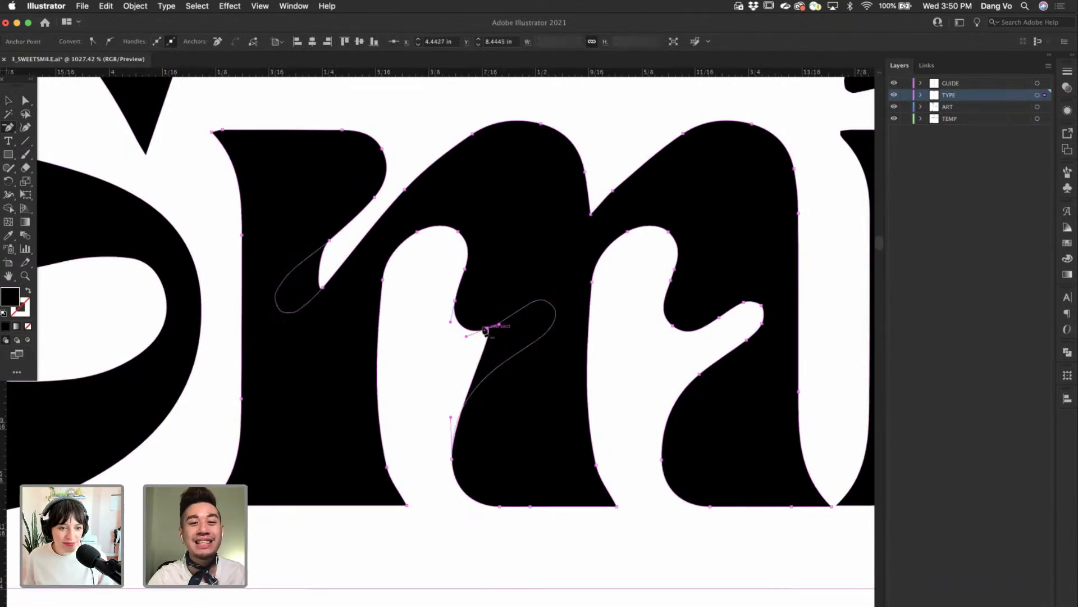
left_click(487, 329)
Step: Delete the anchor points of the notch in the m's last leg so its inner edge runs straight like the middle leg
scroll(486, 330, "down", 5)
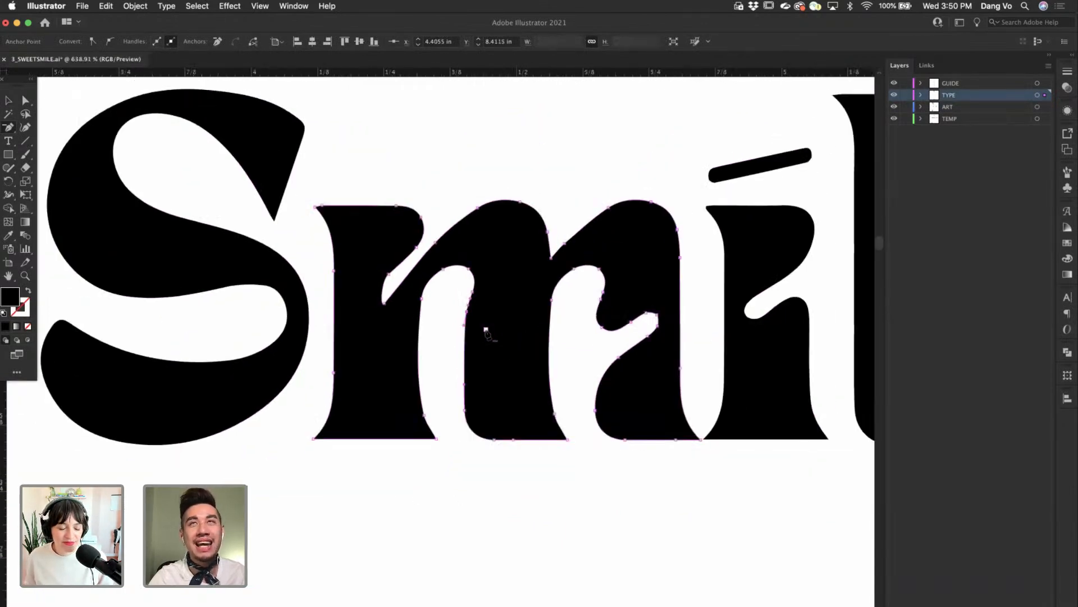
scroll(487, 331, "up", 3)
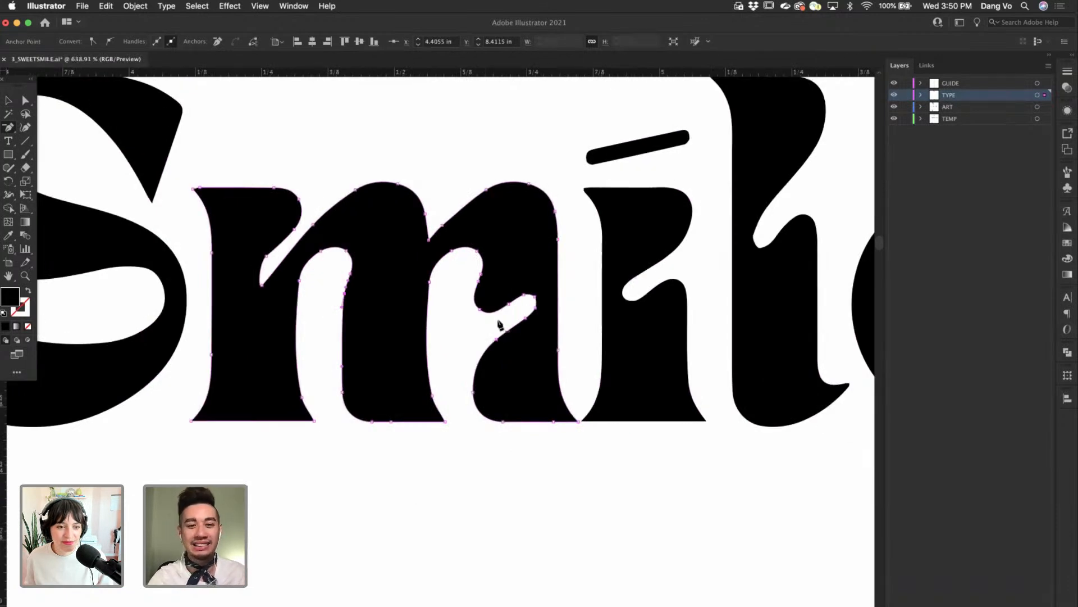
left_click_drag(535, 306, 536, 315)
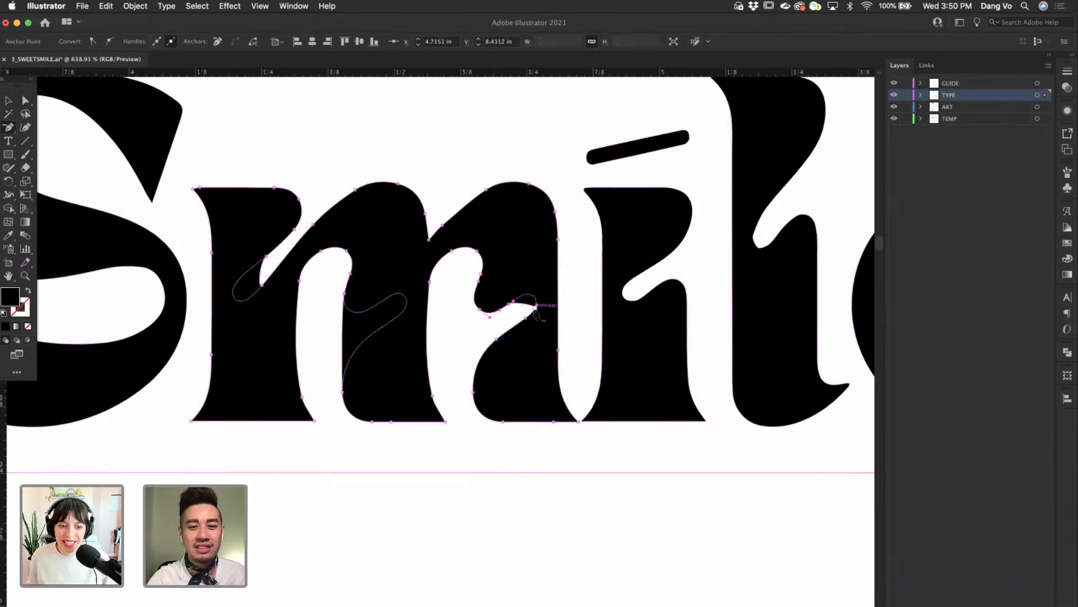
left_click(535, 308)
left_click(525, 318)
left_click(509, 304)
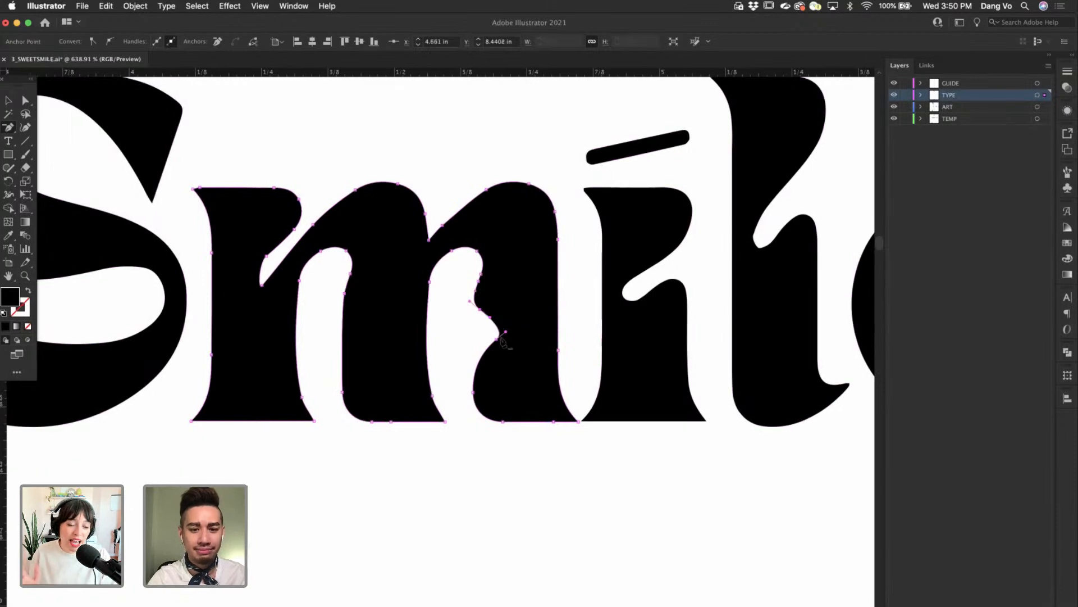
left_click(497, 338)
left_click(480, 309)
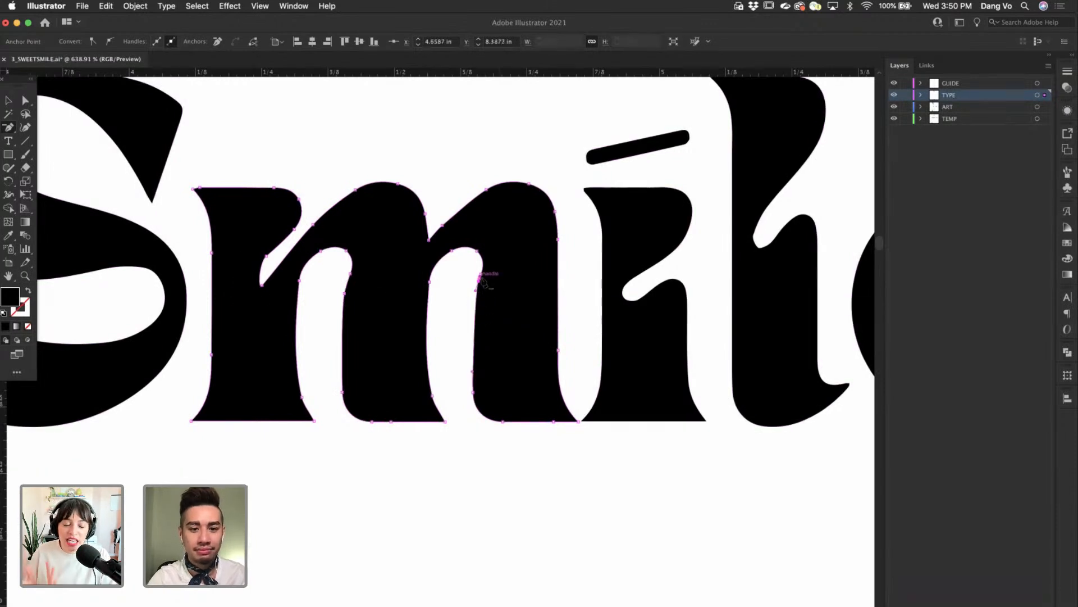
left_click(8, 100)
left_click(342, 486)
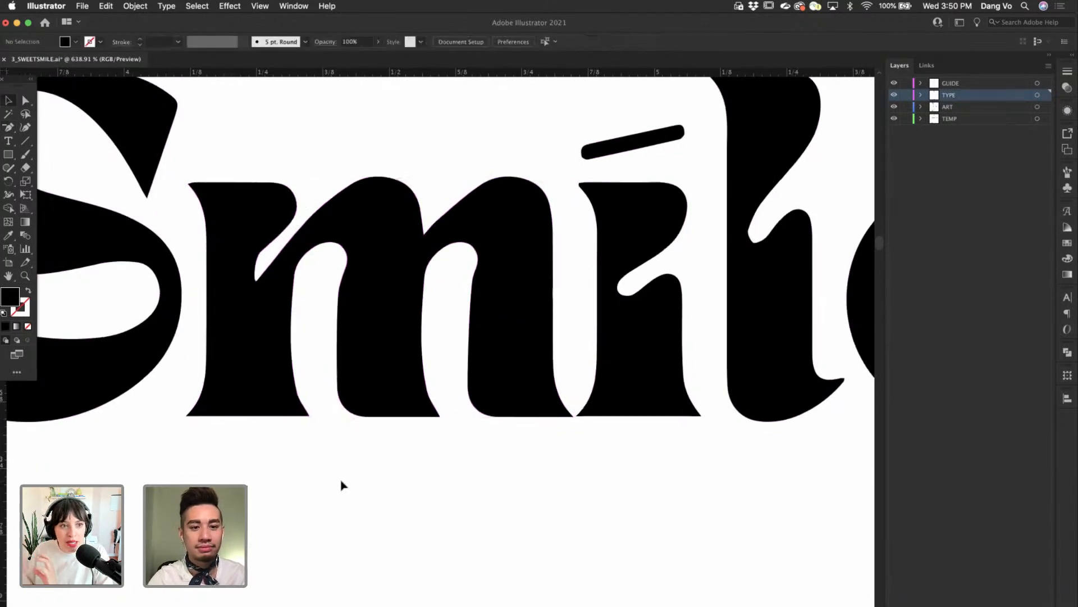
Step: Remove the diagonal notch from the i in Smile by deleting its anchor points along the stem's right side
scroll(341, 485, "right", 3)
scroll(337, 482, "up", 5)
left_click(427, 383)
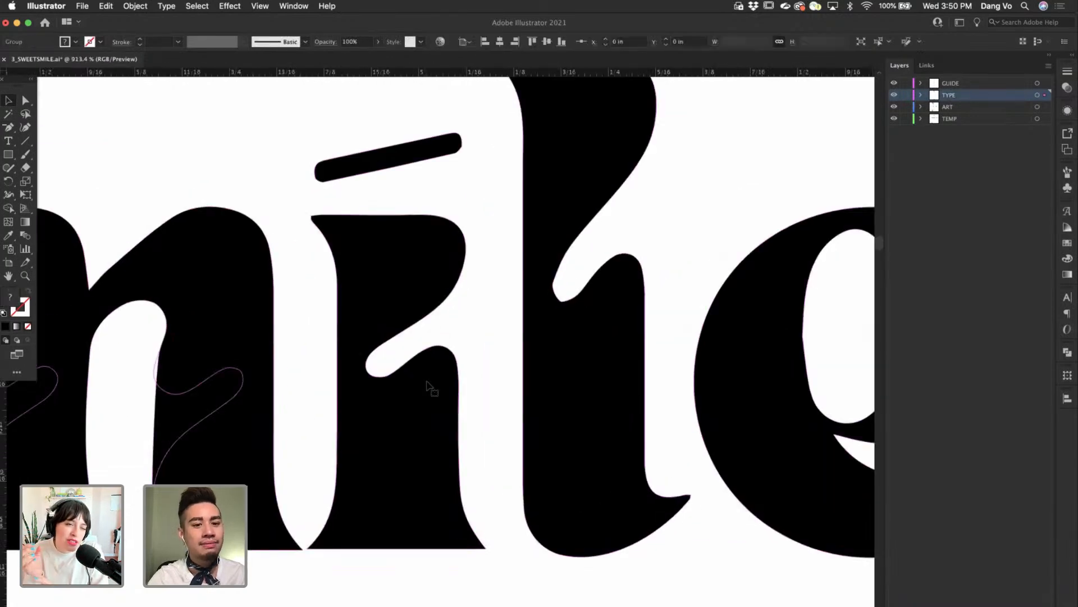
left_click(376, 378)
left_click(368, 359)
left_click(383, 345)
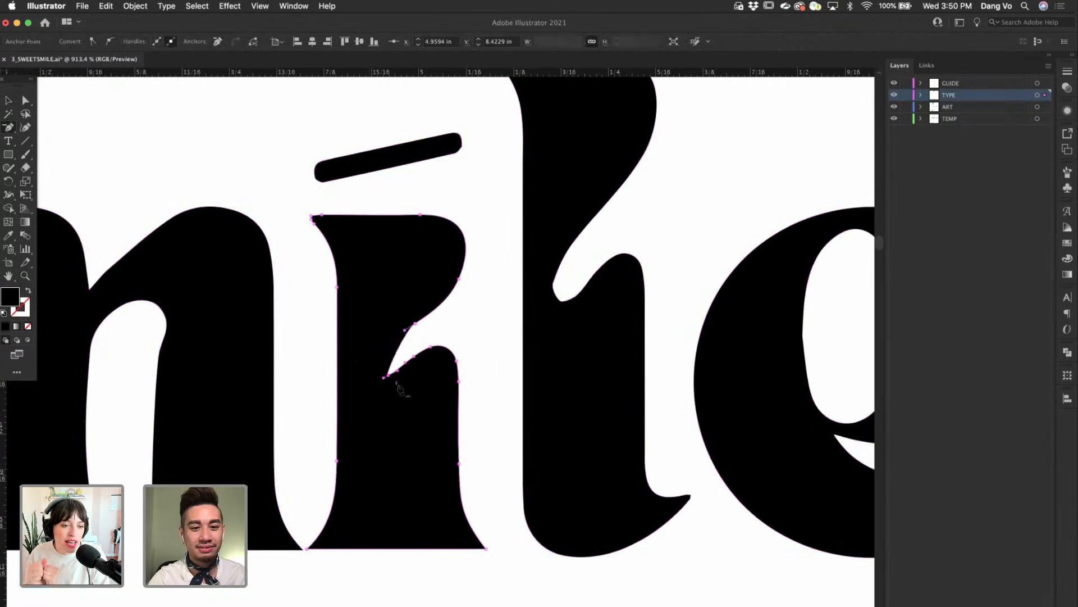
left_click_drag(386, 378, 414, 360)
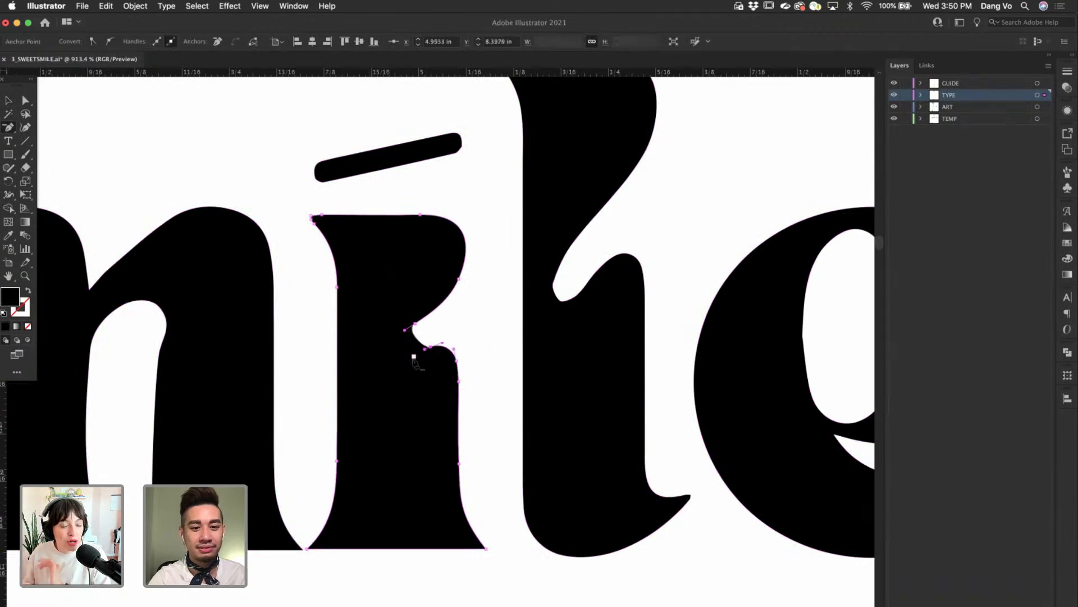
left_click(414, 326)
left_click(430, 346)
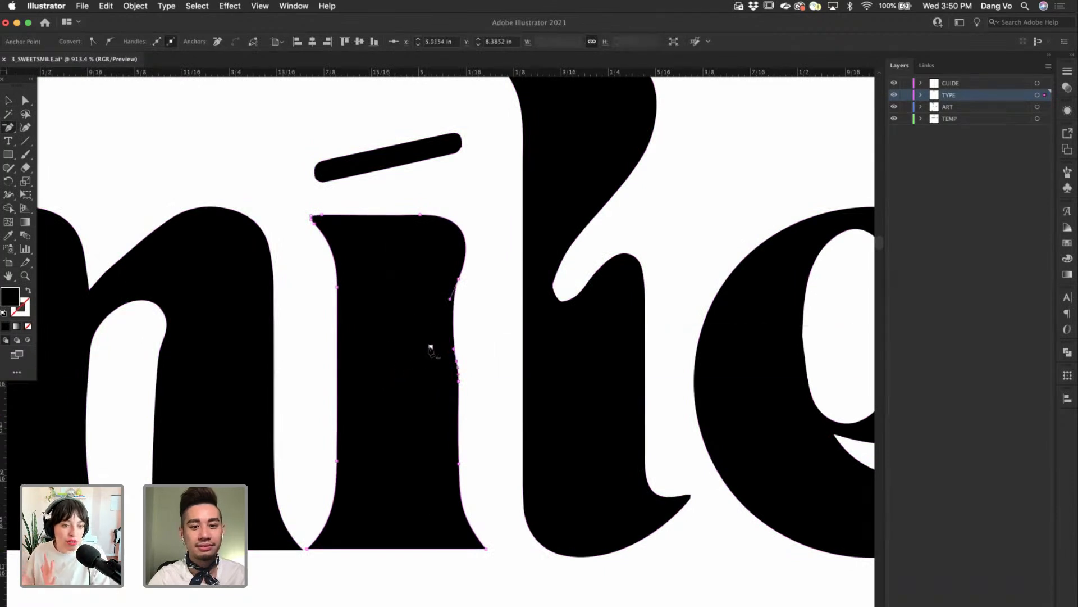
left_click(458, 278)
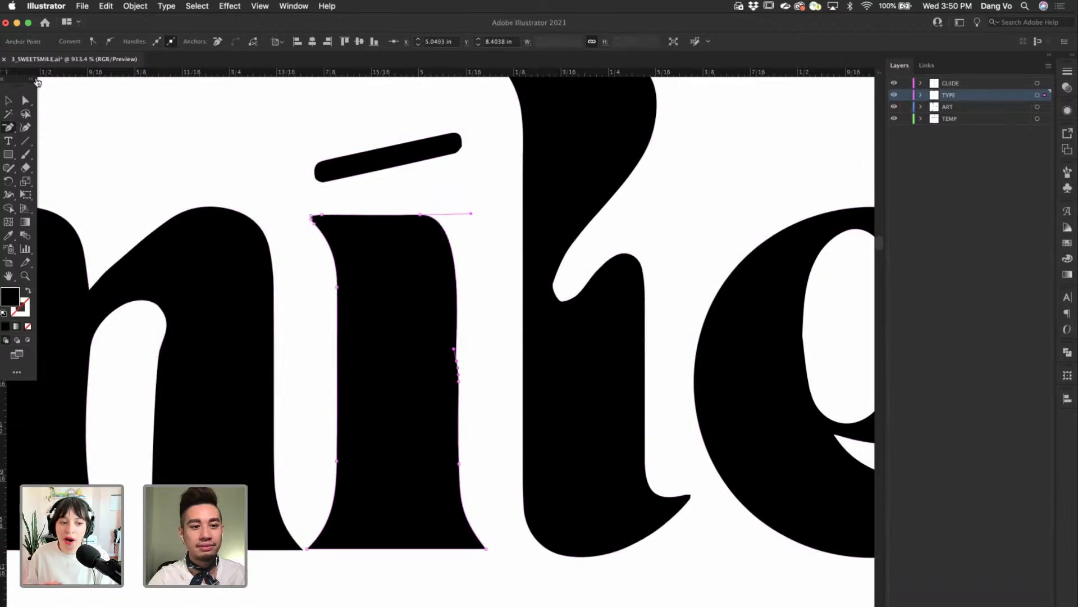
Step: Smooth the right edge of the i by lengthening the upper corner's handle slightly and adjusting the curve at the mid-stem kink
left_click(27, 102)
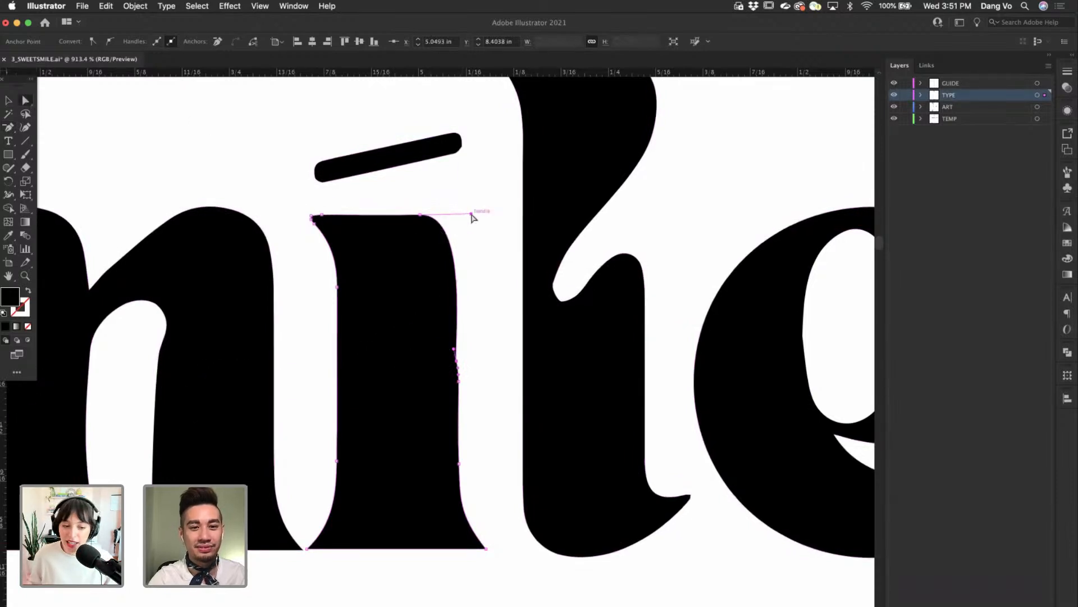
left_click_drag(471, 214, 475, 214)
scroll(452, 362, "up", 3)
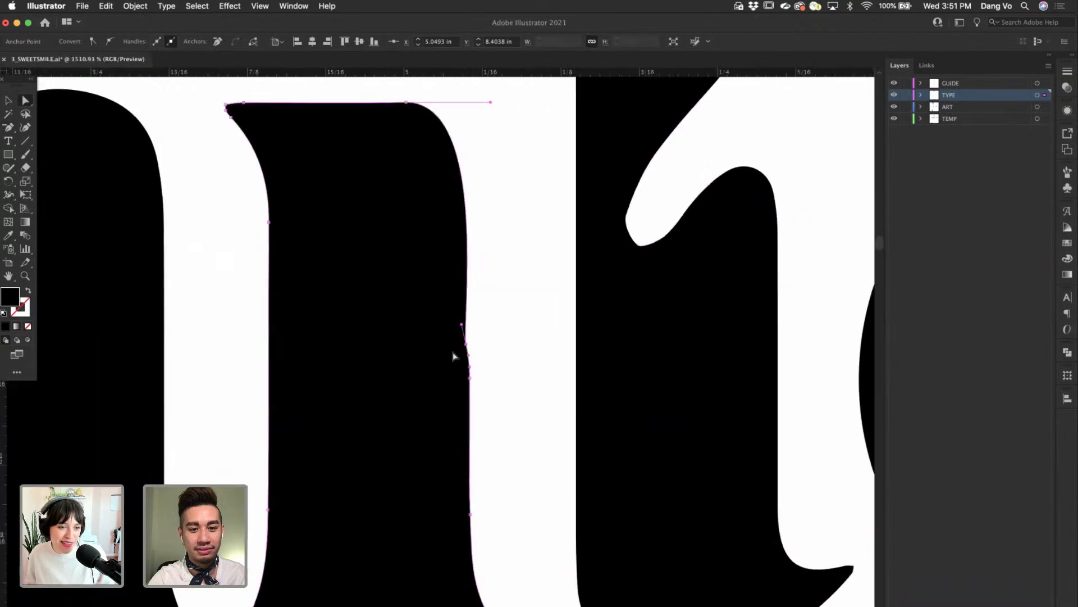
left_click_drag(465, 332, 469, 319)
key("super+z")
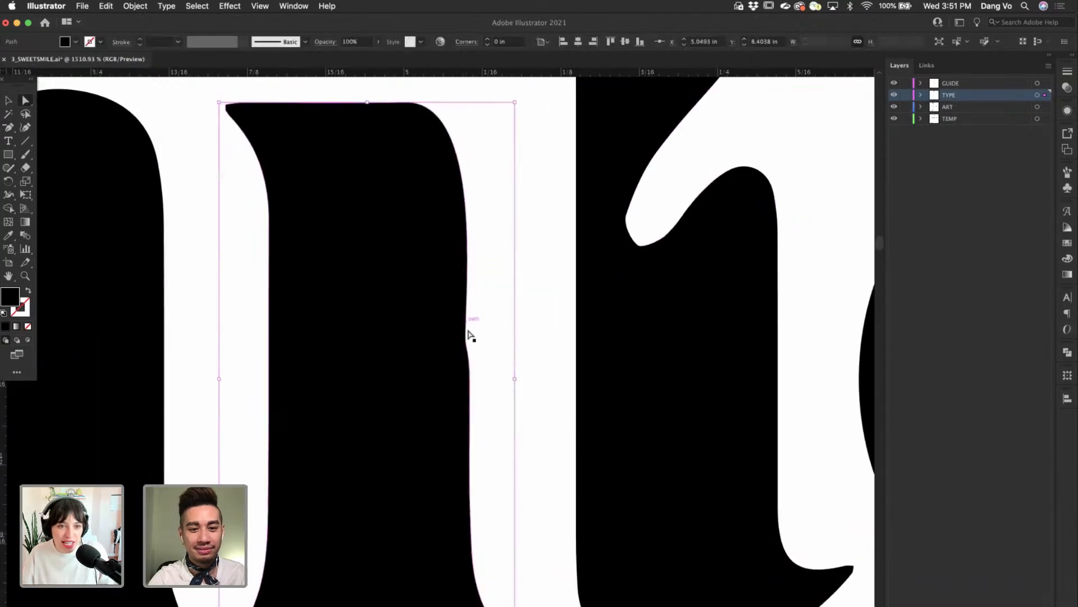
left_click(465, 331)
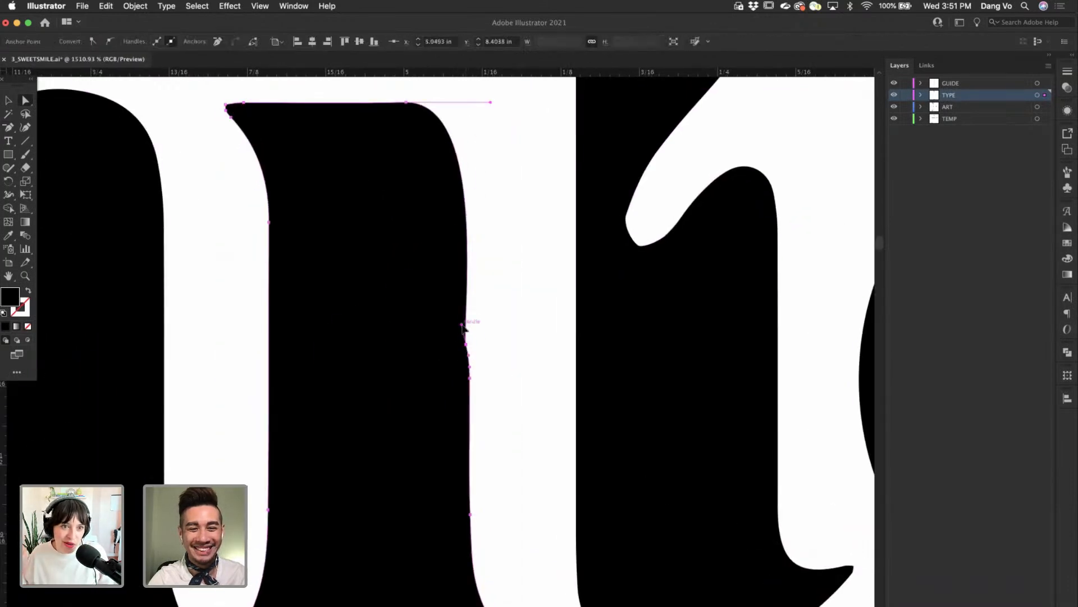
left_click_drag(471, 335, 470, 313)
scroll(471, 324, "up", 3)
left_click(465, 319)
scroll(470, 313, "down", 5)
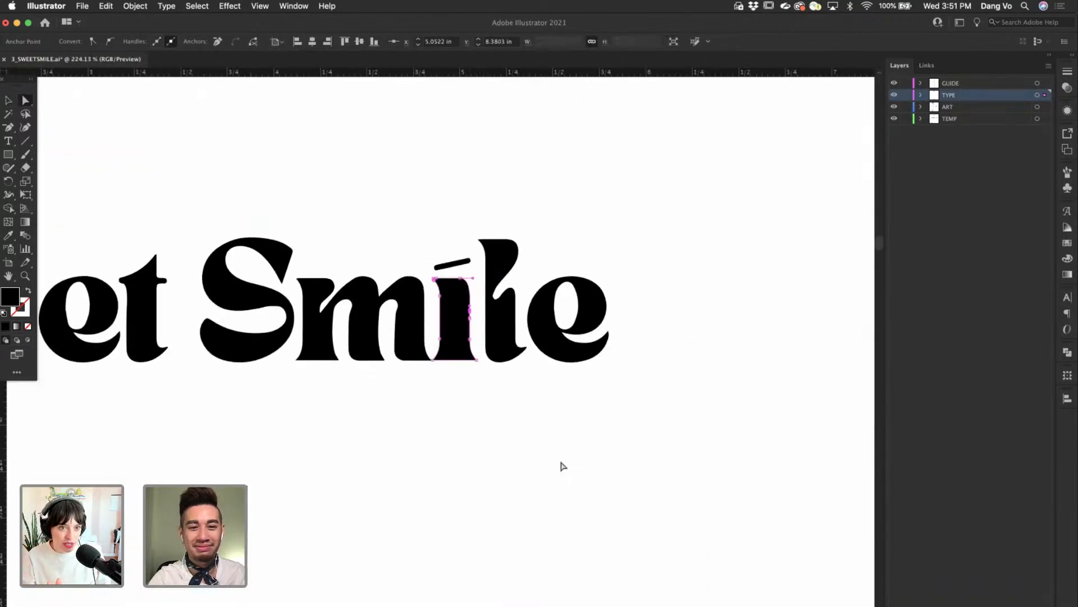
left_click(562, 466)
Step: Make the notch in the l of Smile shallower by deleting the anchor points around its rounded inner end
scroll(563, 466, "down", 5)
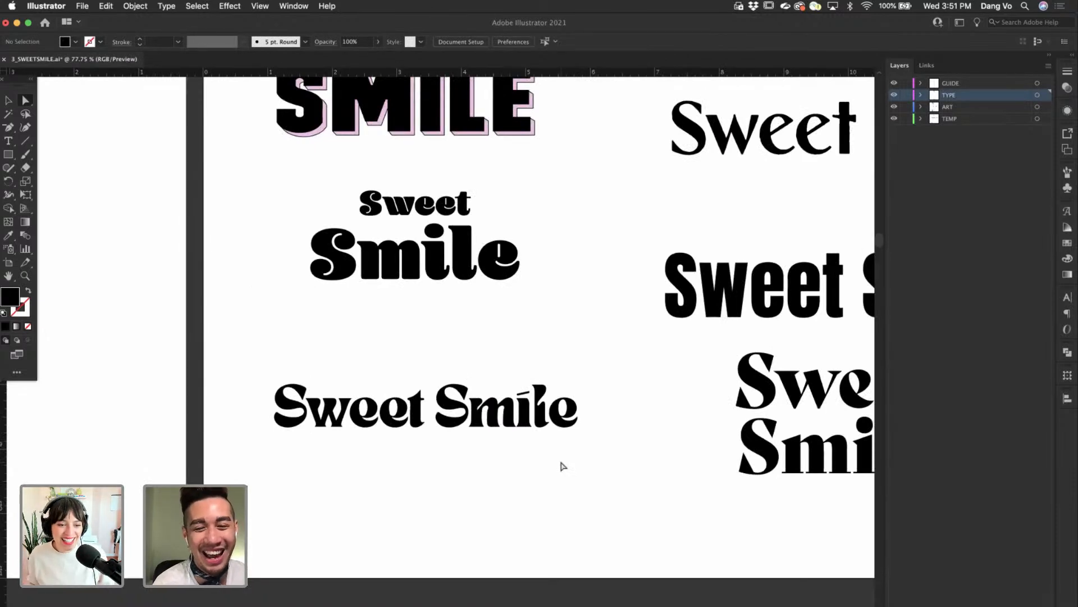
scroll(540, 439, "up", 3)
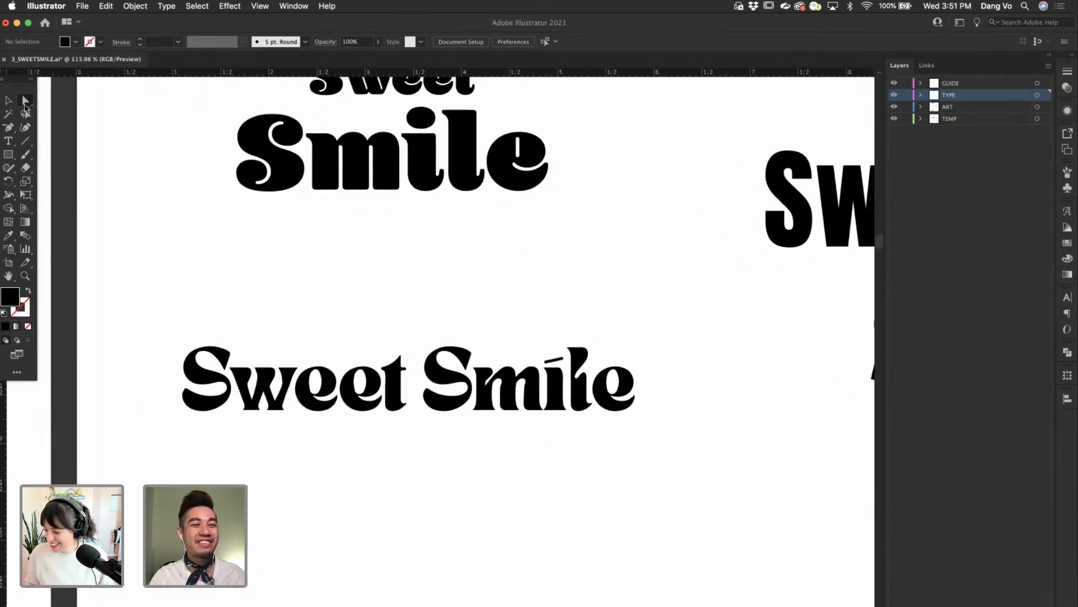
left_click(9, 102)
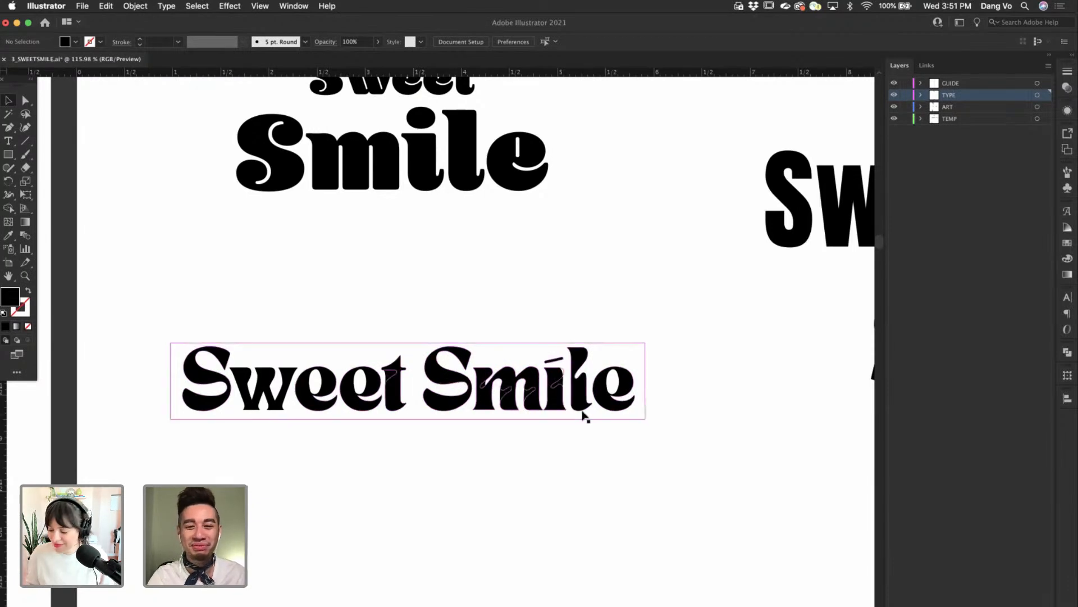
scroll(587, 413, "up", 5)
scroll(528, 233, "up", 4)
left_click_drag(475, 211, 264, 182)
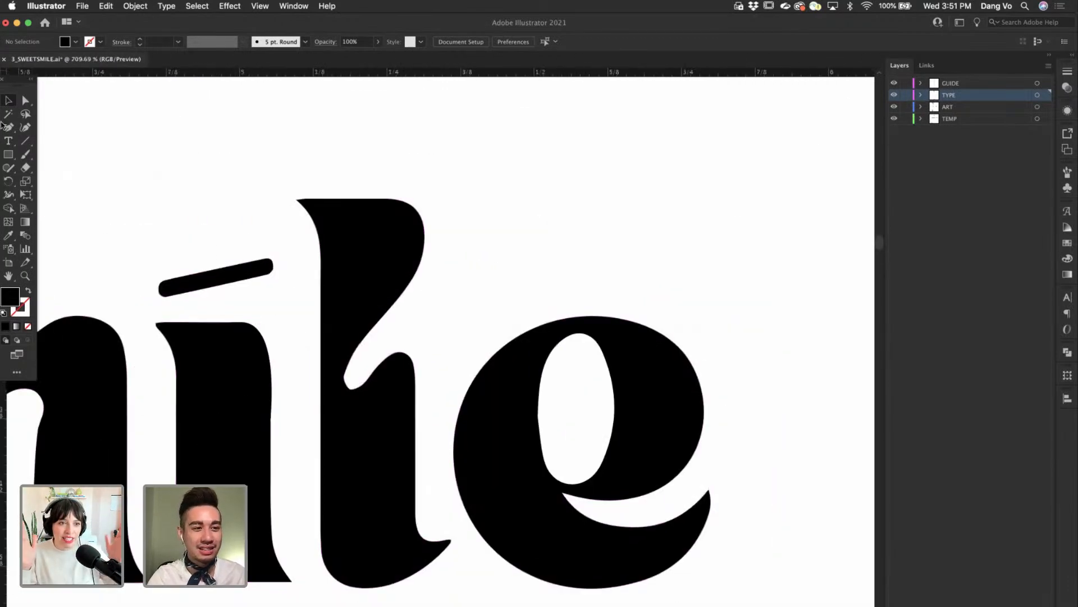
left_click(352, 393)
left_click(351, 388)
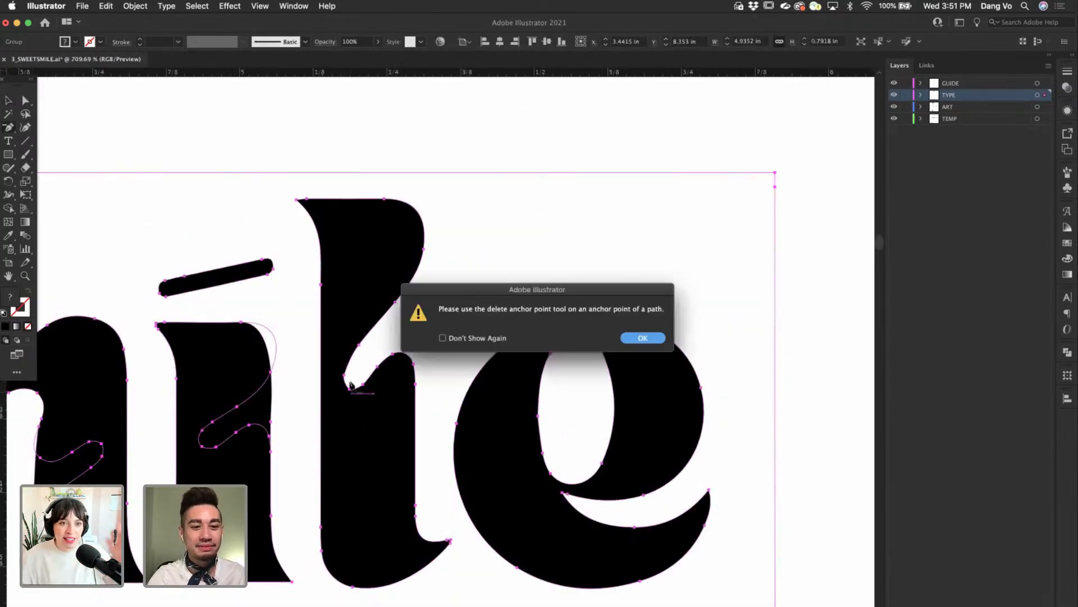
left_click(644, 343)
left_click(349, 388)
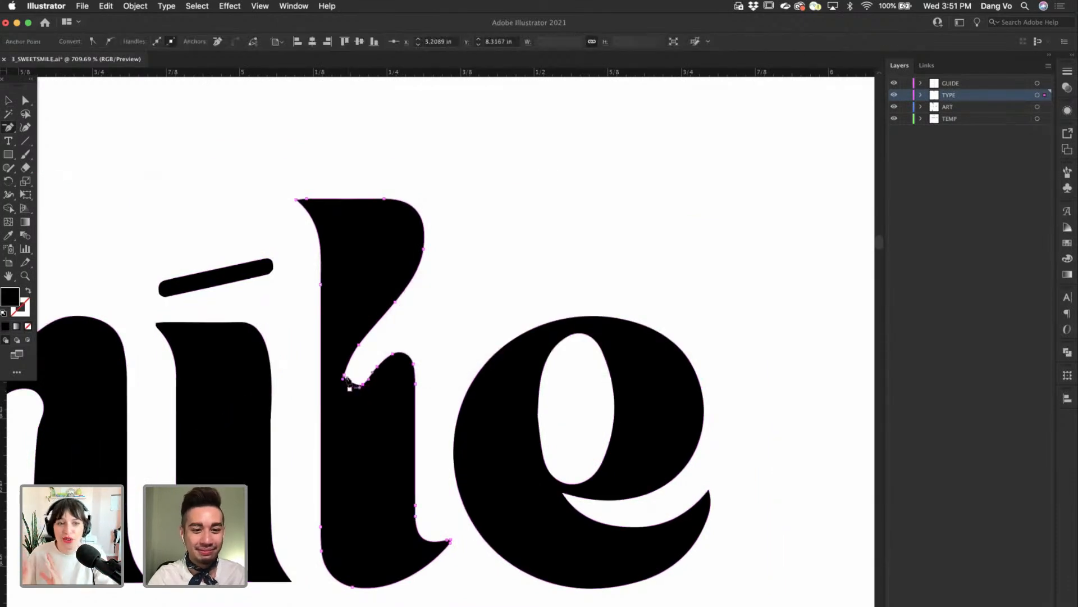
left_click(344, 374)
left_click(363, 385)
left_click(369, 379)
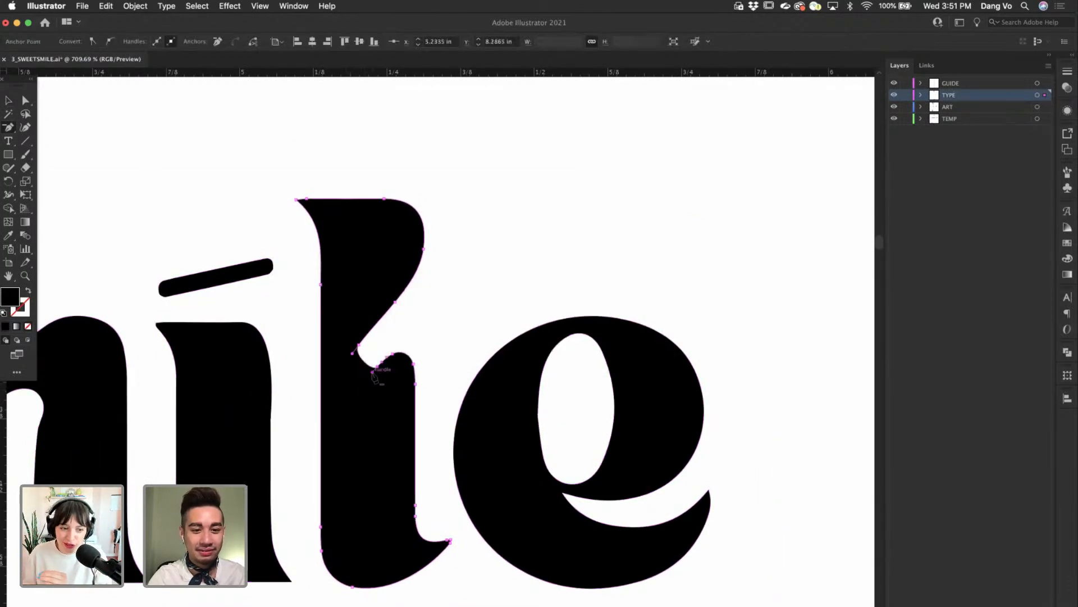
Step: Delete the remaining notch anchor points along the l's right side so the stem's edge runs continuously down to the foot
left_click(373, 371)
left_click(377, 366)
left_click(359, 344)
left_click(395, 304)
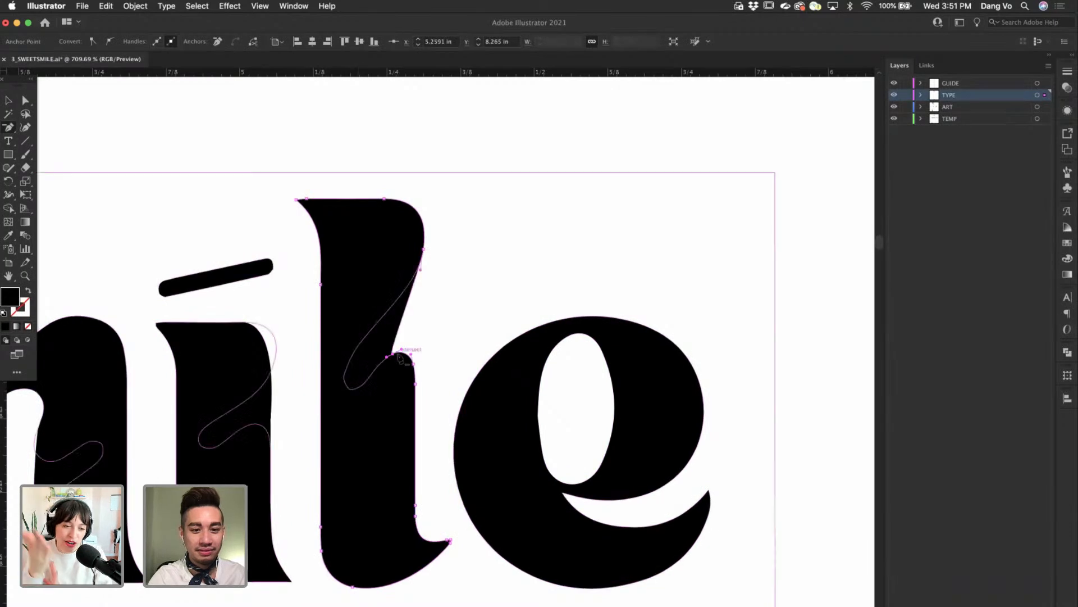
left_click(392, 355)
left_click(413, 365)
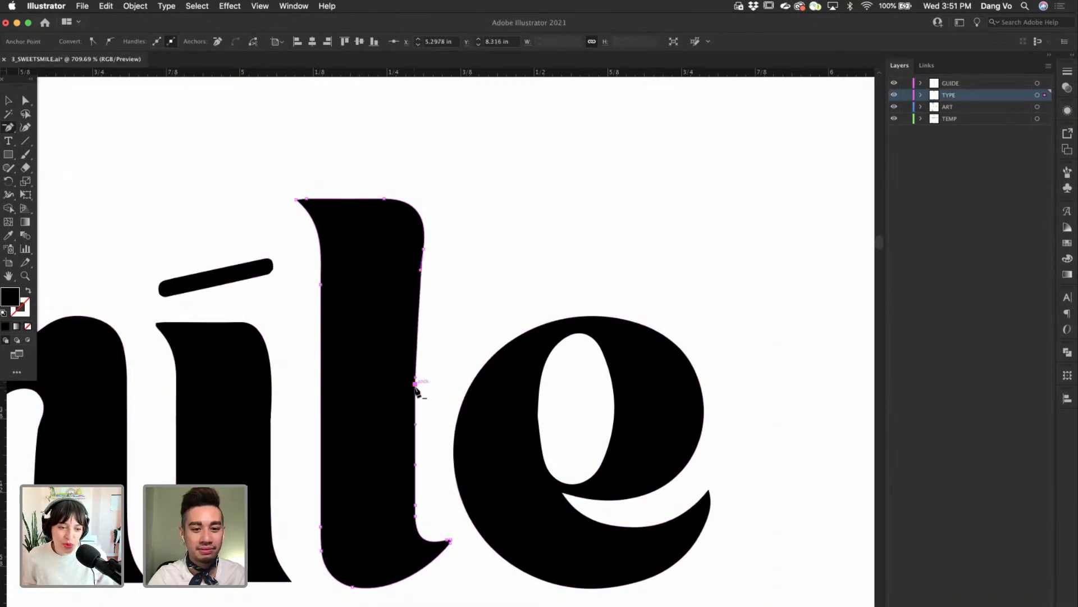
left_click(415, 384)
left_click(415, 464)
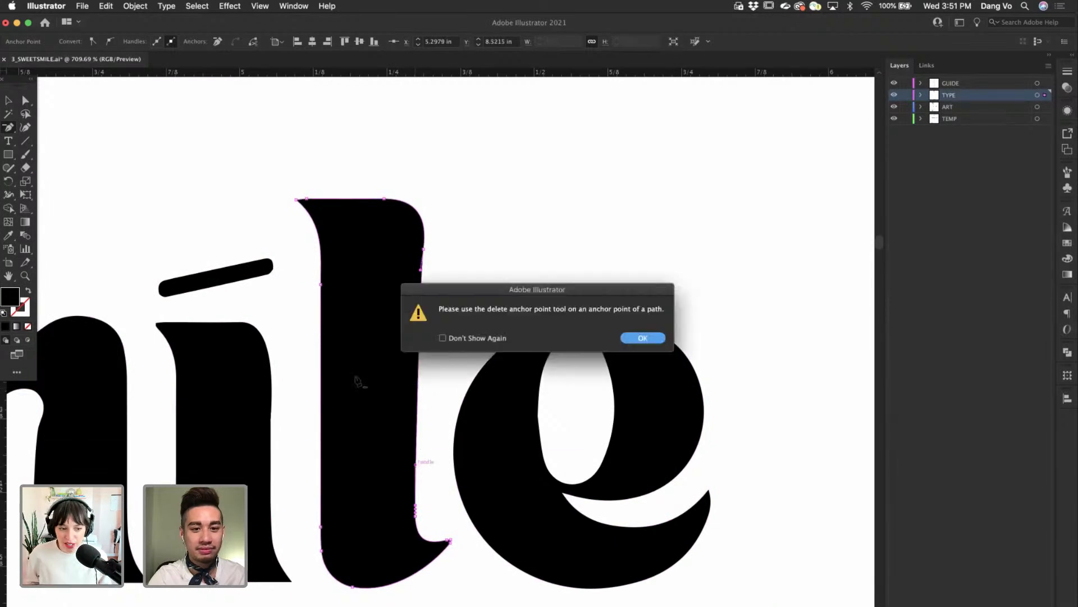
left_click(630, 340)
Step: Smooth the l's upper-right corner by adjusting the curve handles at the shoulder and where it meets the stem
scroll(422, 241, "up", 5, "alt")
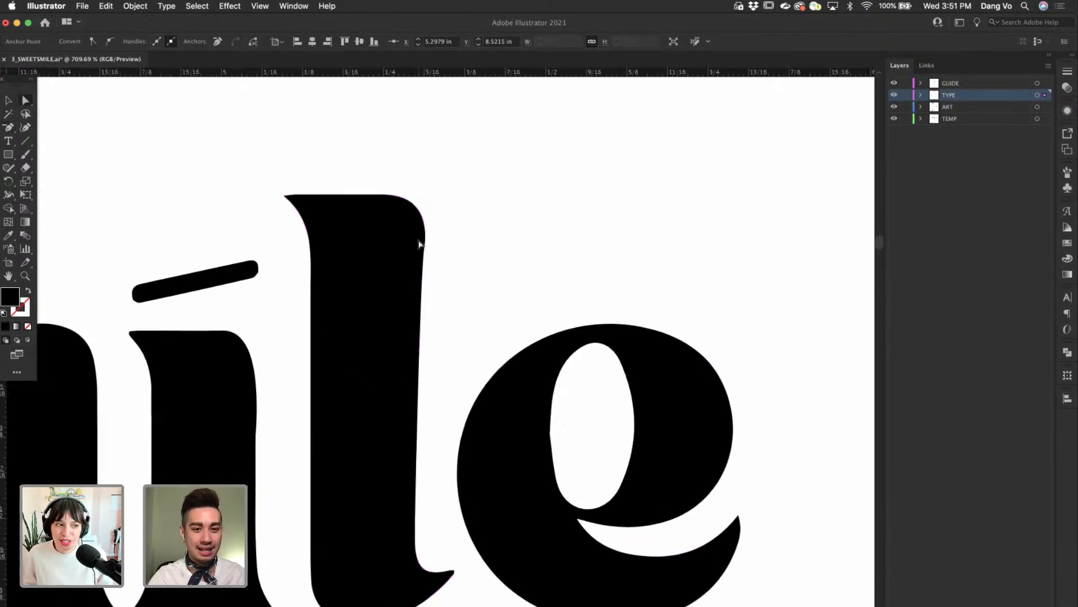
left_click_drag(337, 143, 297, 144)
left_click_drag(431, 262, 422, 261)
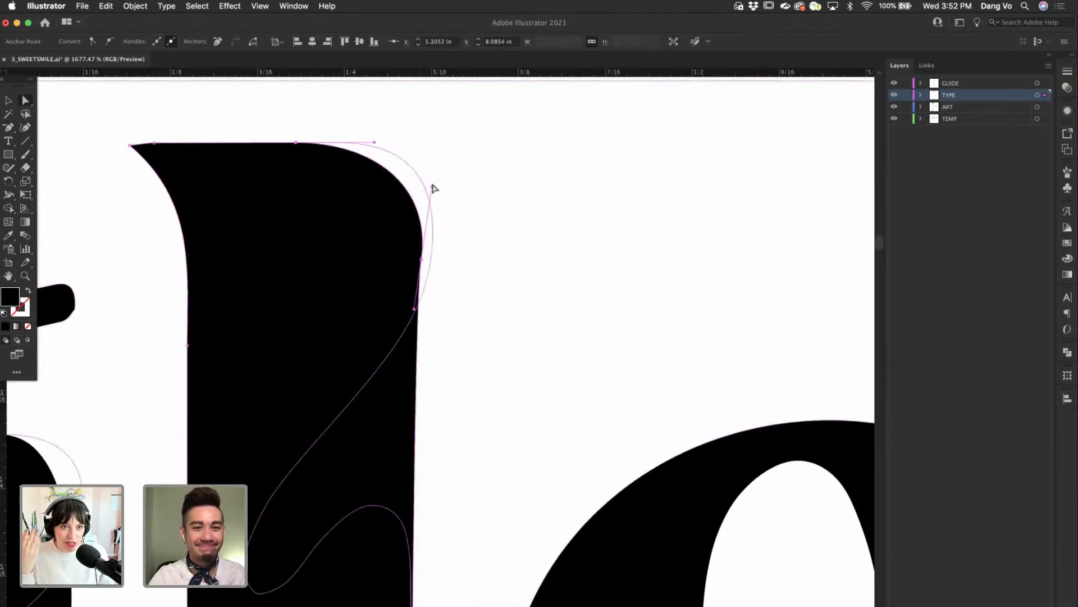
left_click_drag(432, 187, 426, 179)
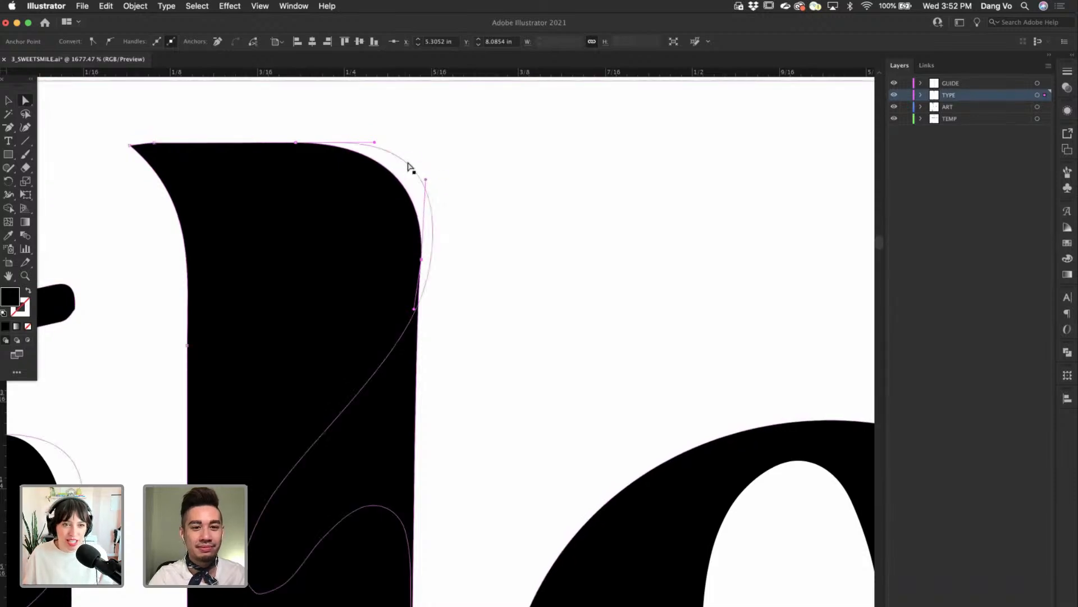
Step: Delete the leftover thin outline path that still traces the l's original notched shape
left_click(408, 162)
key("Delete")
key("Delete")
key("backslash")
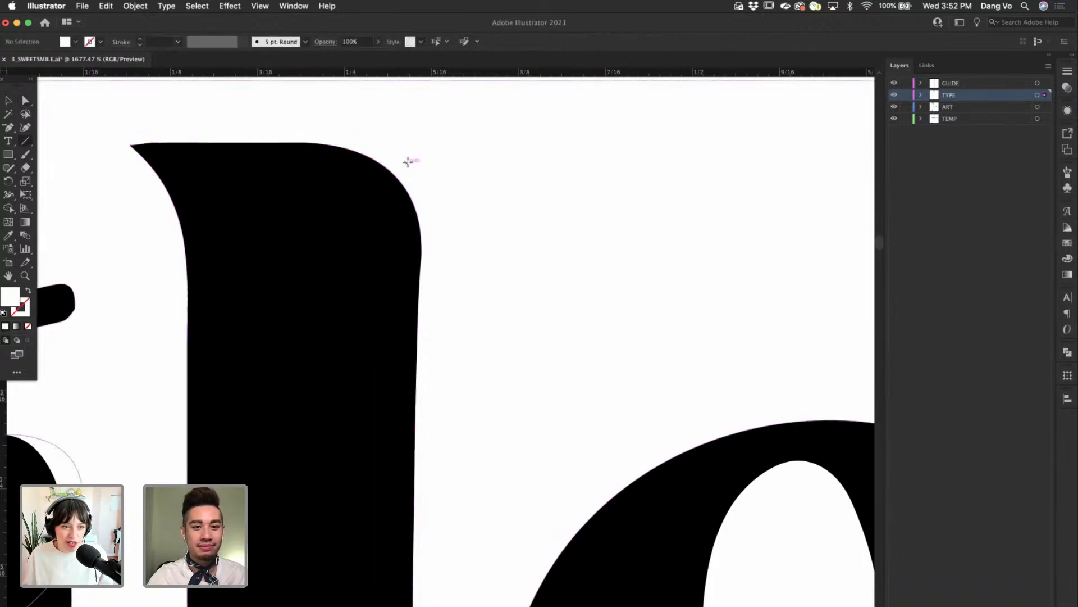
left_click(10, 100)
scroll(541, 300, "down", 5)
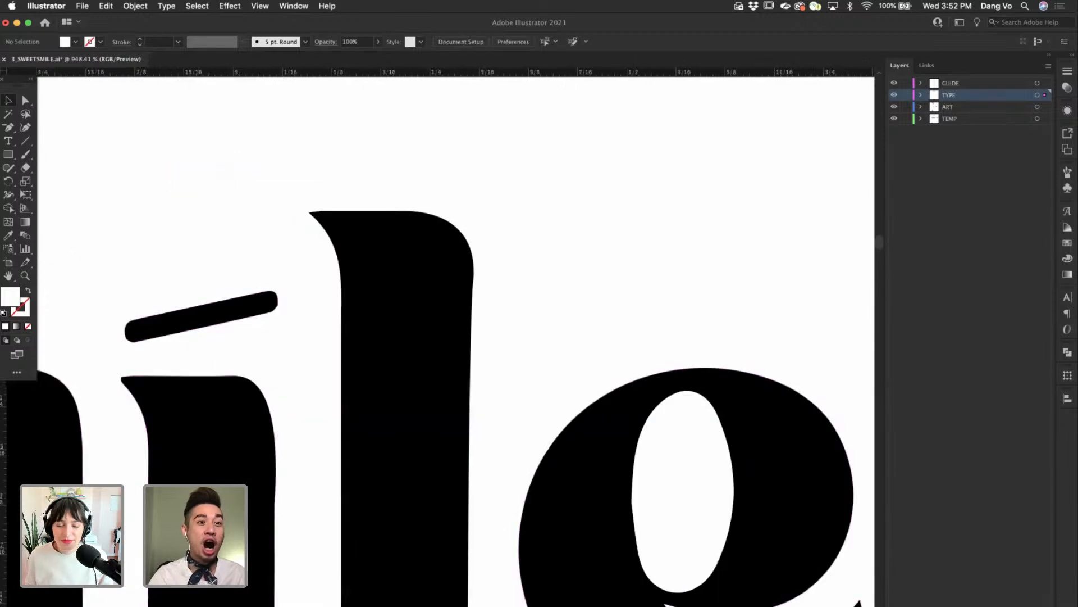
Step: Raise the tip of the l's upper-left serif nearly level with the top edge and retract its upper handle to flatten the edge
scroll(267, 229, "up", 8)
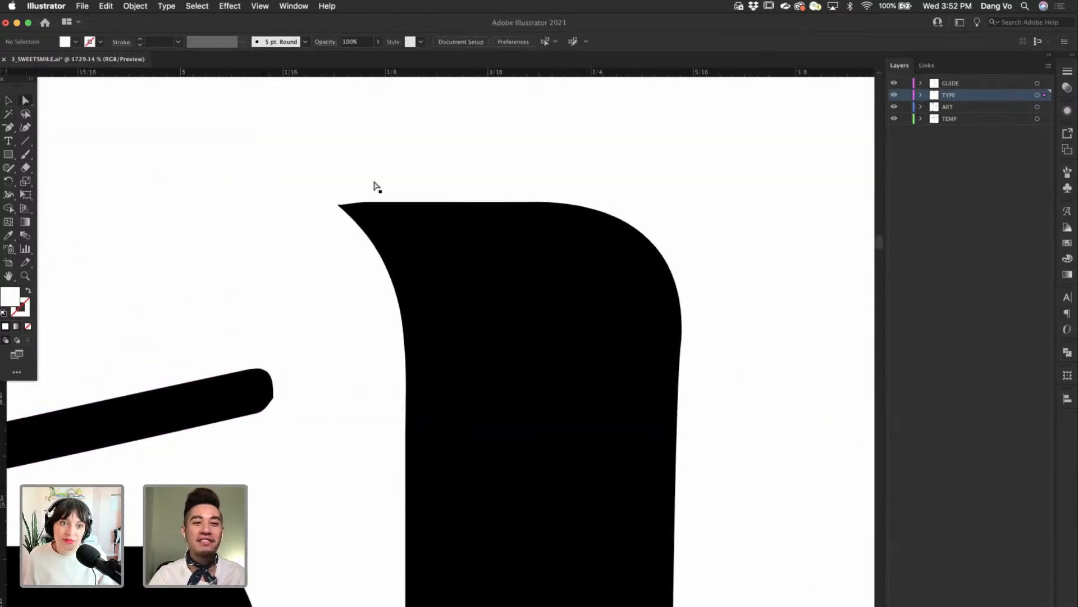
left_click(296, 236)
scroll(295, 235, "up", 4)
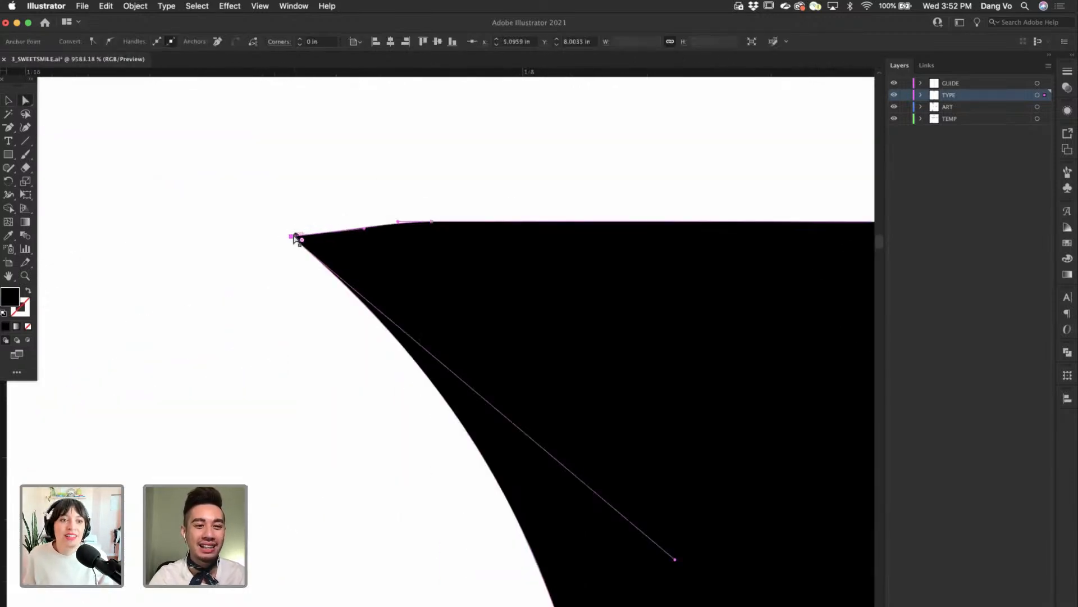
left_click_drag(293, 229, 295, 224)
left_click_drag(364, 217, 295, 224)
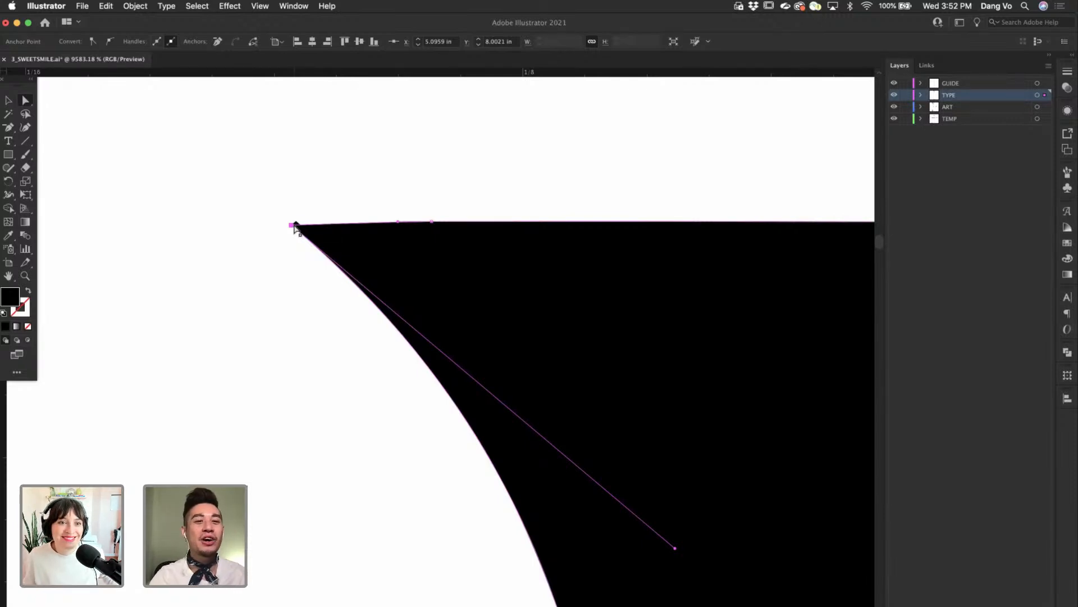
left_click_drag(294, 226, 292, 223)
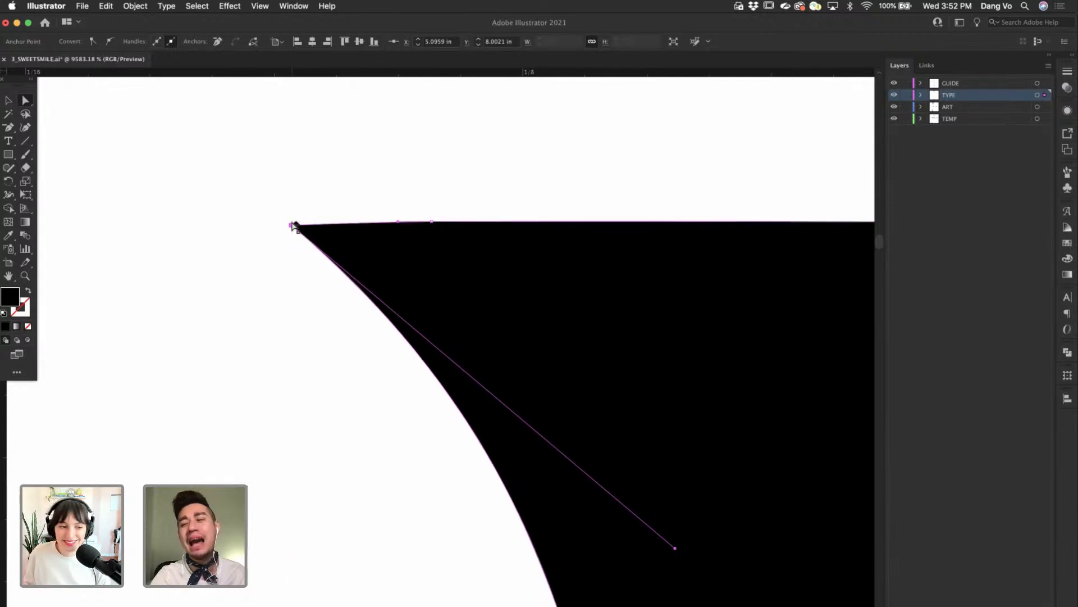
scroll(293, 226, "down", 15)
left_click(669, 384)
Step: Isolate the Sweet Smile wordmark group and delete the leftover background outline showing the old notch shapes
scroll(669, 385, "down", 2)
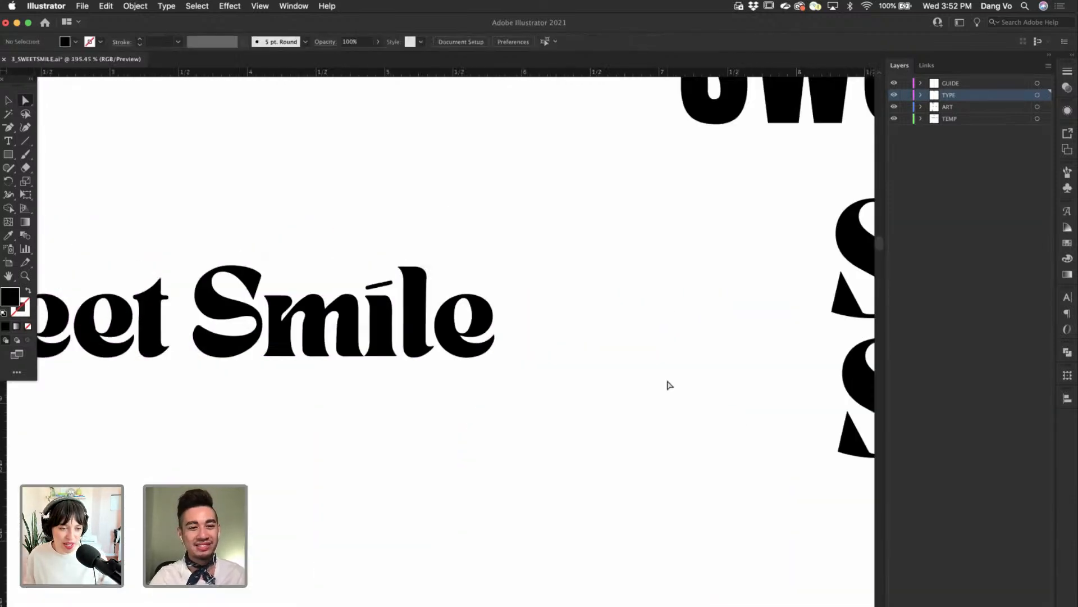
scroll(668, 385, "down", 2)
scroll(669, 385, "left", 1)
scroll(416, 367, "left", 3)
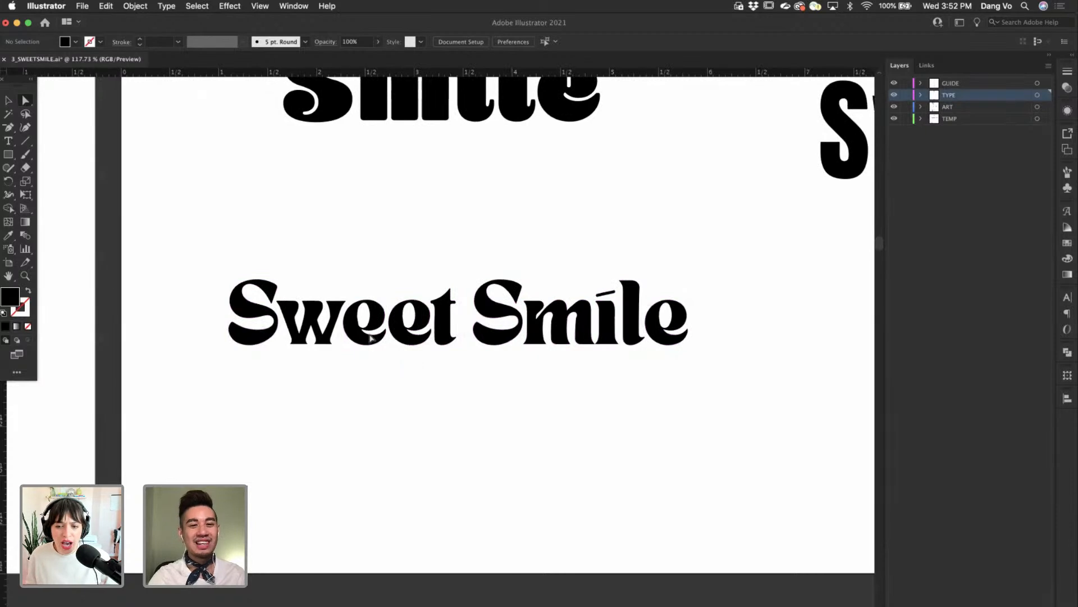
left_click(9, 100)
double_click(494, 306)
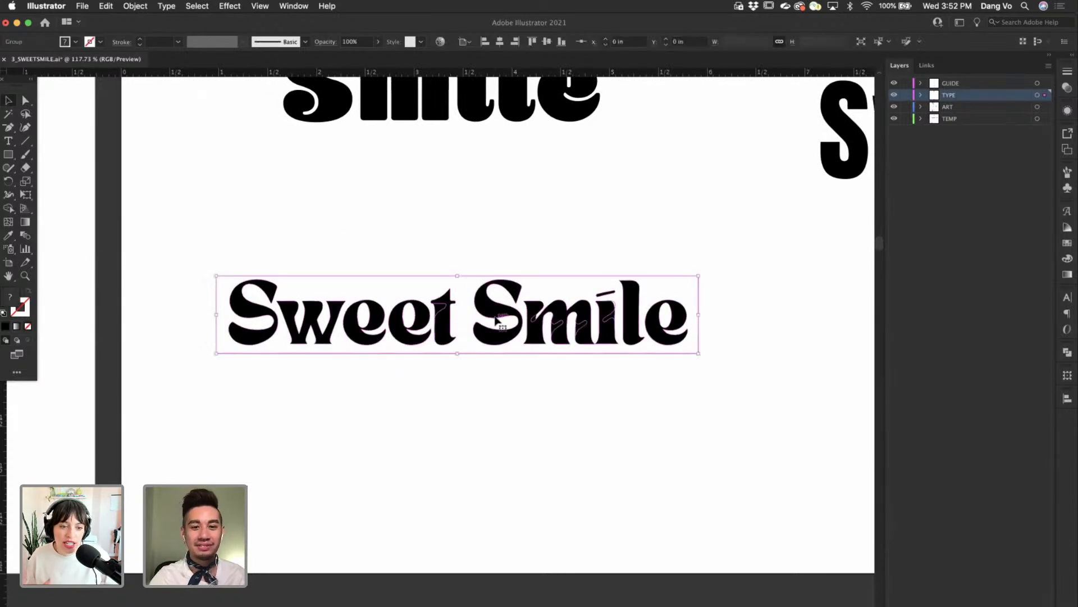
left_click_drag(695, 265, 504, 361)
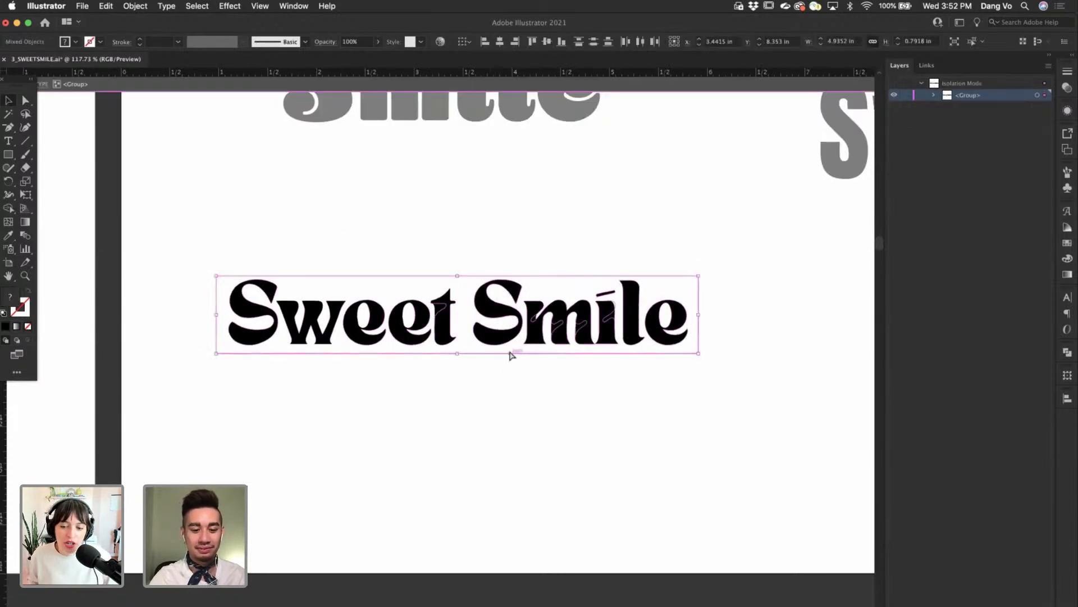
left_click(585, 483)
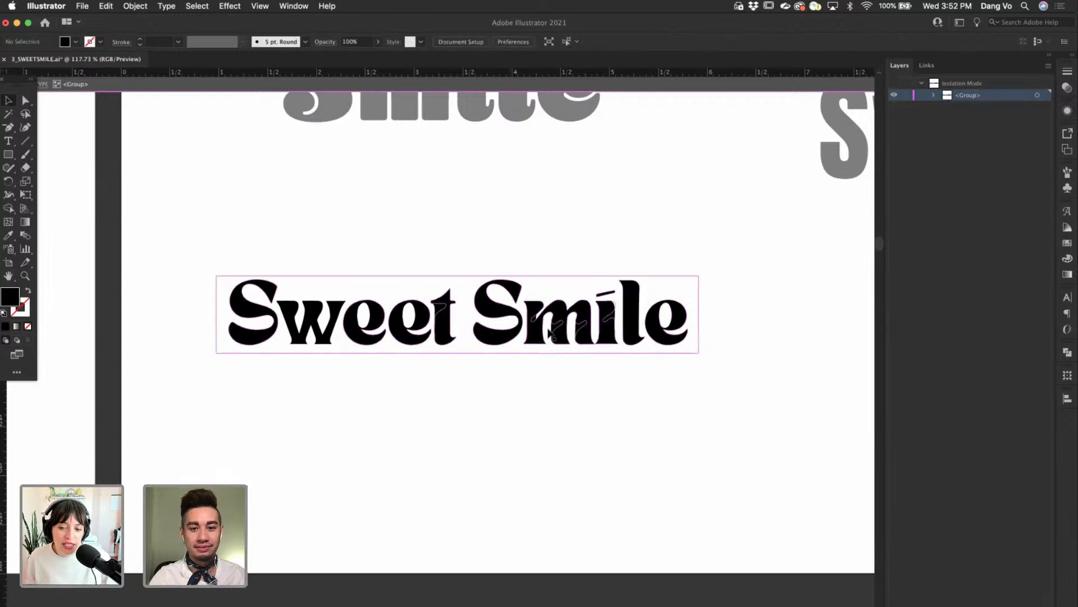
left_click(550, 334)
key("Delete")
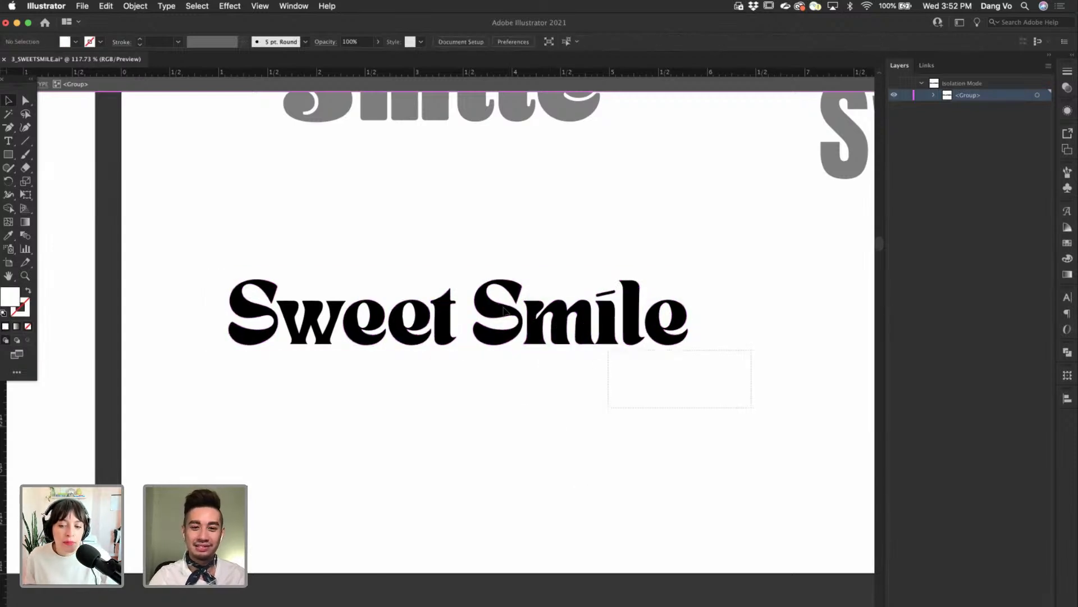
Step: Stack Smile beneath Sweet, scale Sweet down to about 1.75 in wide and place it centred just above Smile
left_click_drag(505, 317, 275, 397)
left_click(482, 331)
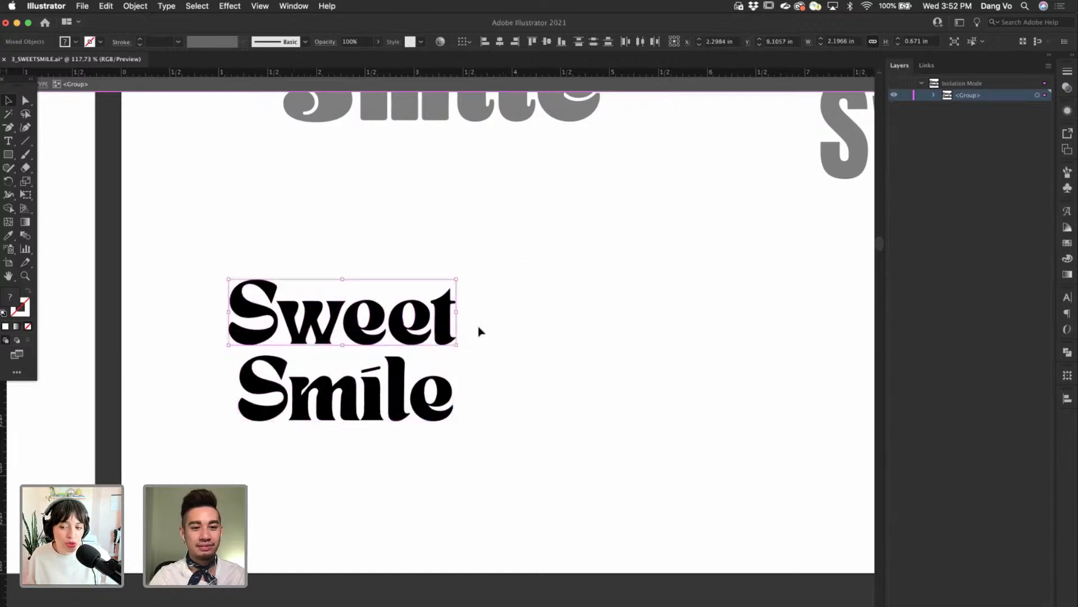
left_click_drag(456, 281, 429, 284)
left_click_drag(424, 323, 420, 336)
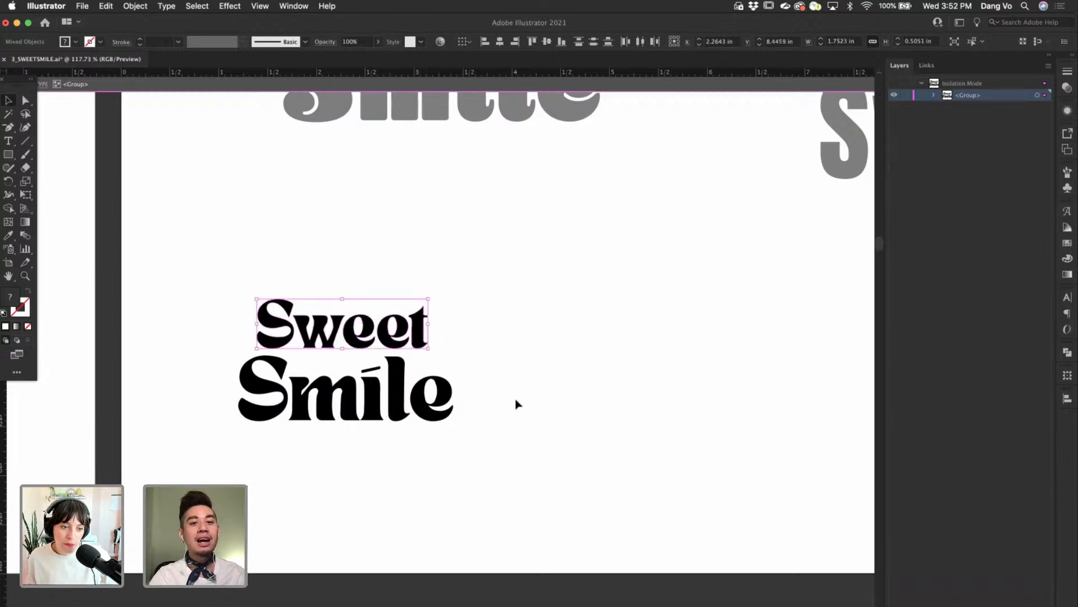
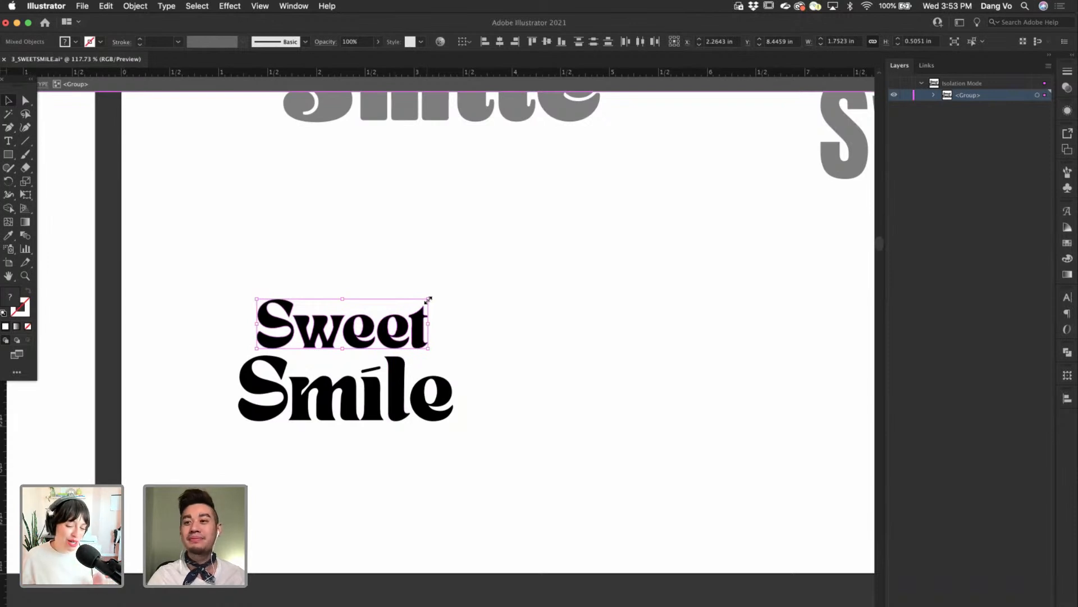
Step: Scale Sweet down further to about 1.56 in wide, keeping it centred just above Smile
left_click_drag(428, 300, 407, 337)
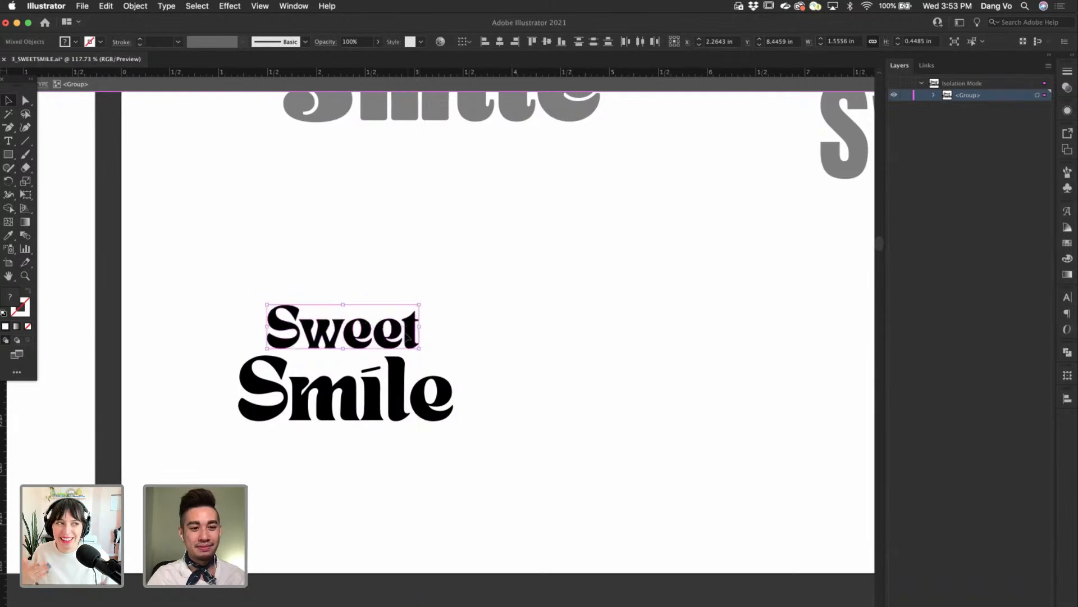
scroll(408, 337, "up", 5)
scroll(407, 337, "down", 2)
scroll(408, 337, "left", 2)
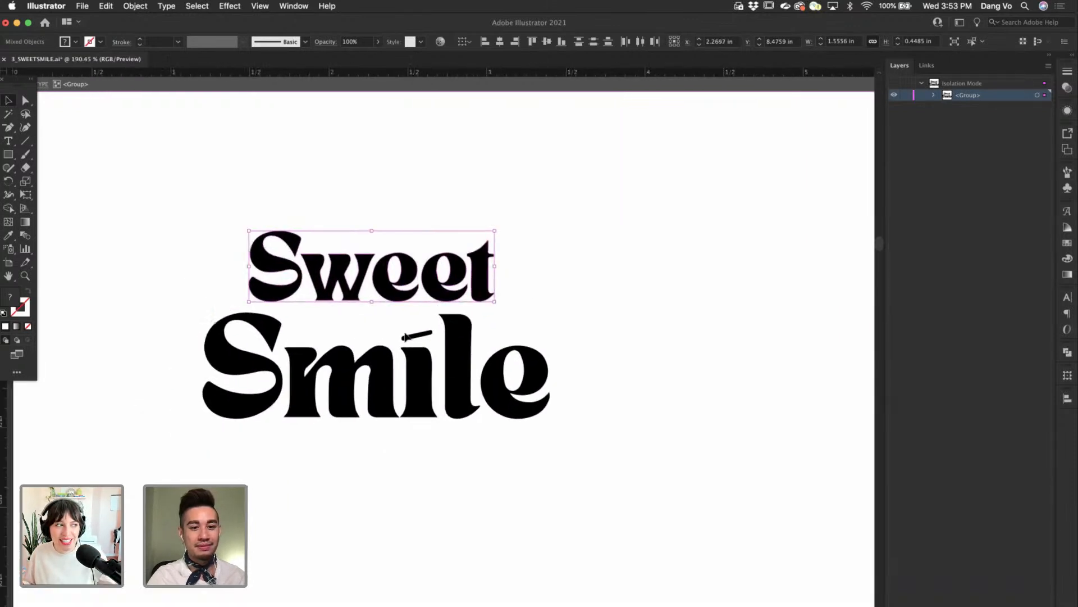
left_click(563, 301)
scroll(563, 302, "down", 4)
scroll(506, 365, "up", 3)
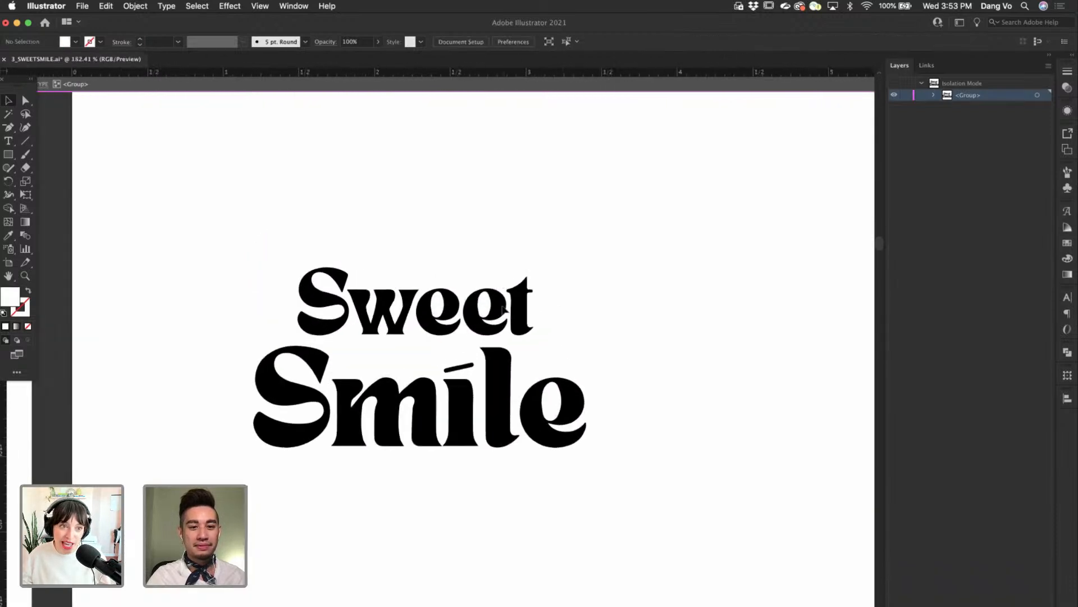
Step: Delete the slanted accent stroke above the i in Smile
left_click(499, 382)
scroll(498, 382, "up", 3)
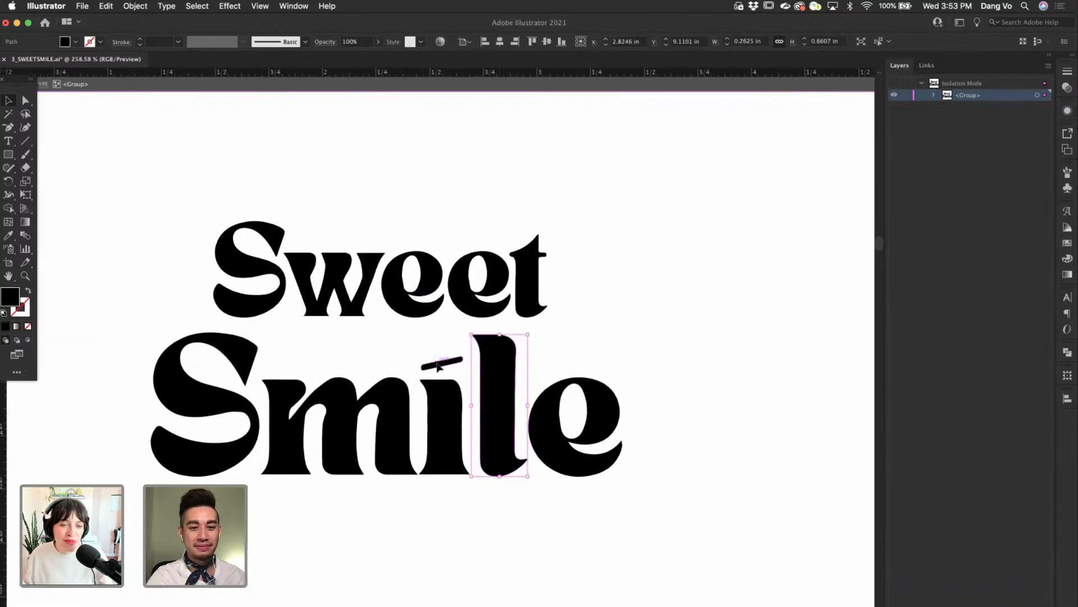
left_click(433, 362)
key("Delete")
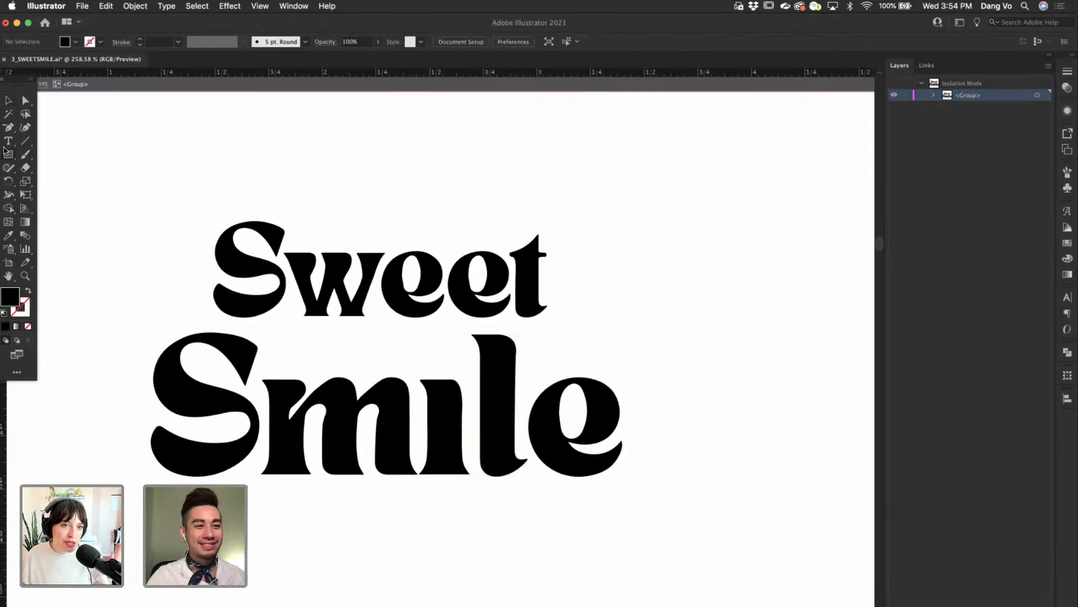
Step: Draw a solid black circle about 0.176 in across above the i stem in Smile as its dot
left_click_drag(9, 154, 47, 184)
left_click(47, 182)
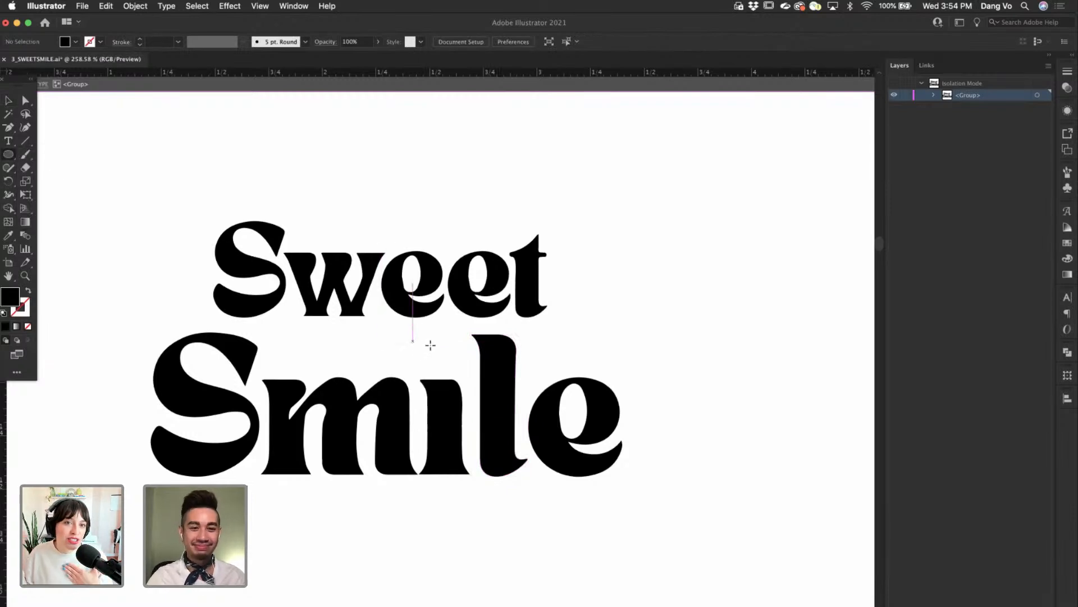
left_click_drag(421, 340, 460, 366)
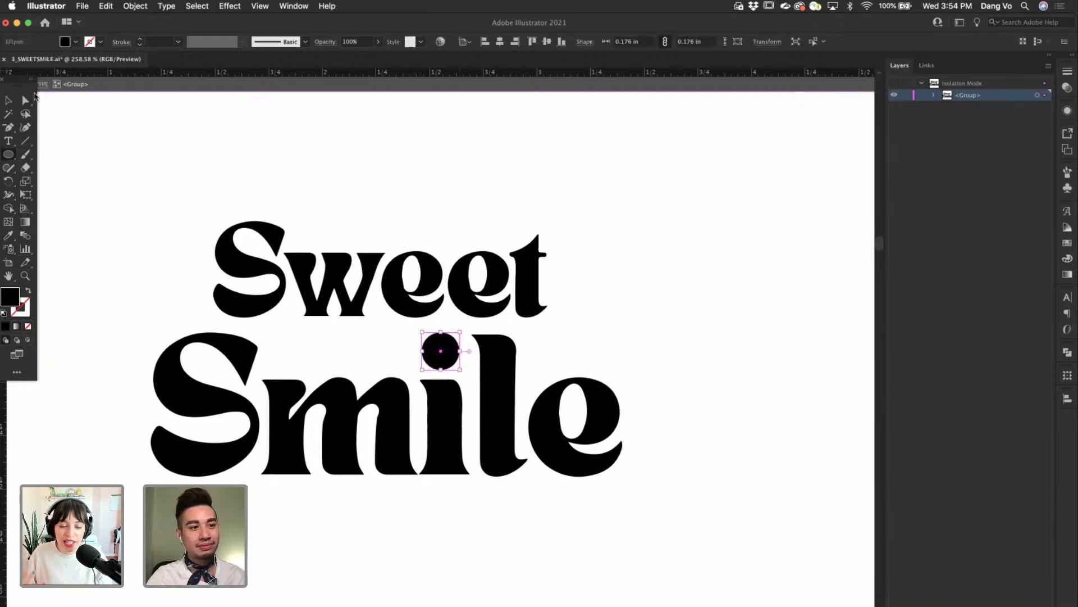
key("v")
left_click(194, 225)
scroll(194, 222, "down", 5)
scroll(194, 223, "left", 3)
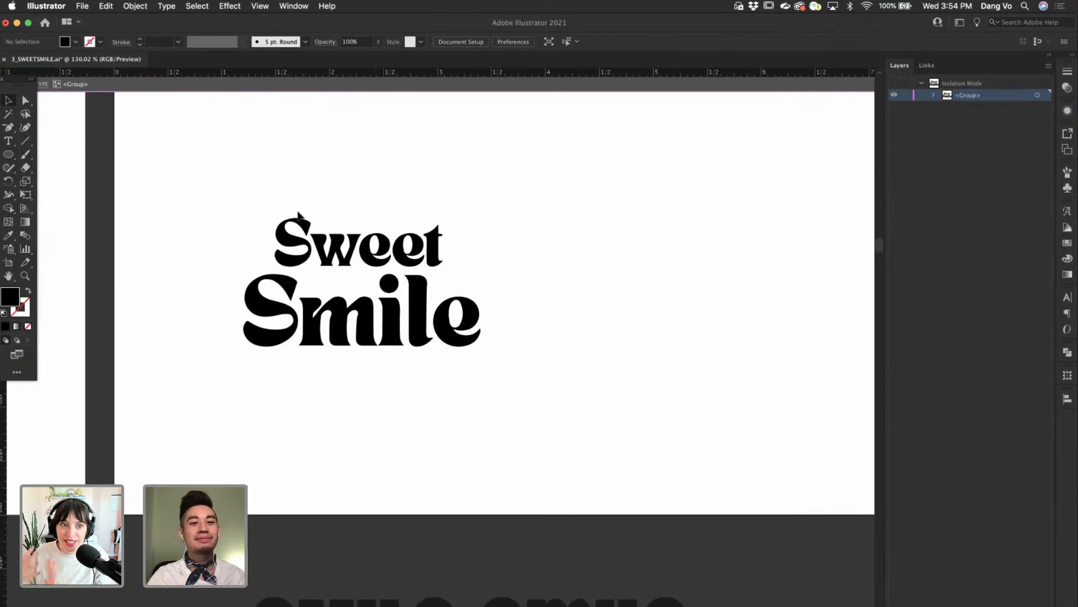
scroll(279, 217, "up", 5)
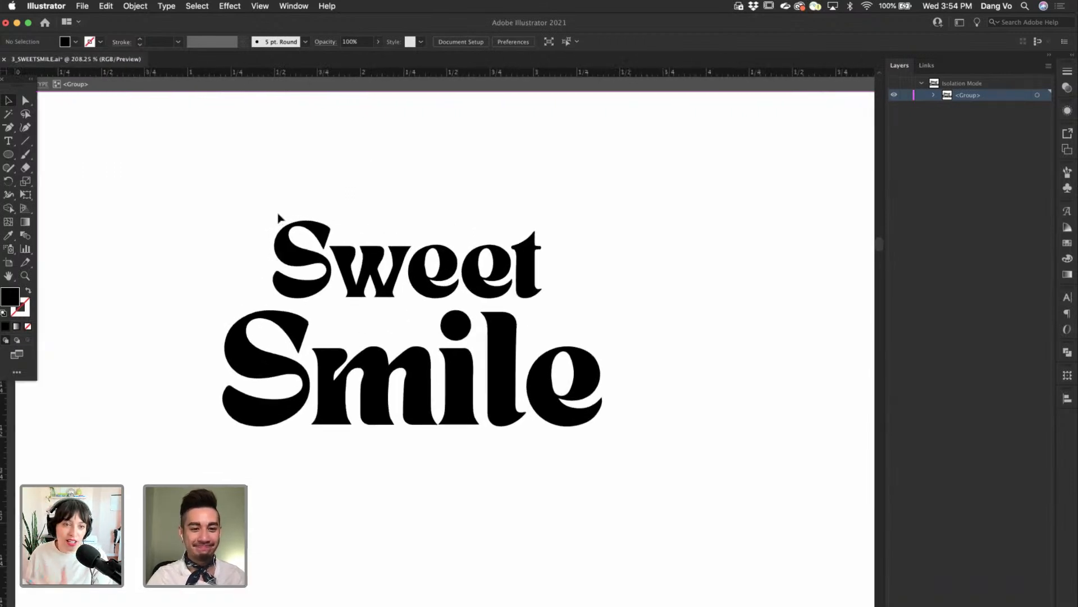
Step: Try scaling down the S of Sweet on its own
left_click(340, 239)
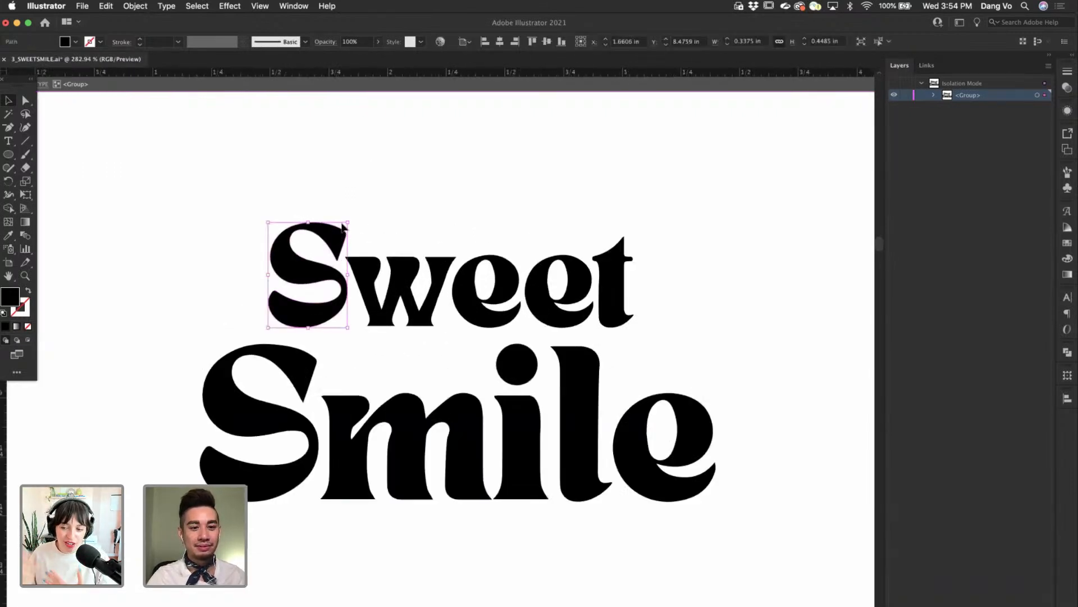
left_click_drag(346, 222, 328, 238)
key("super+z")
left_click(473, 199)
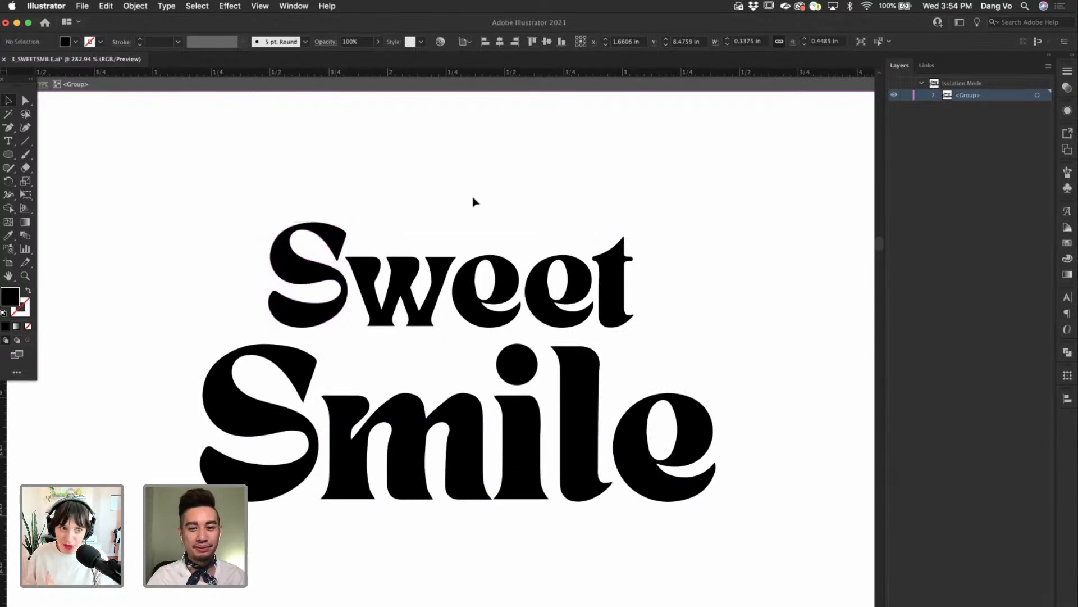
Step: Examine the reworked stacked lockup's proportions and compare it with the other logo options on the LOGO artboard
scroll(473, 198, "down", 5)
left_click_drag(473, 198, 360, 224)
scroll(226, 214, "up", 3)
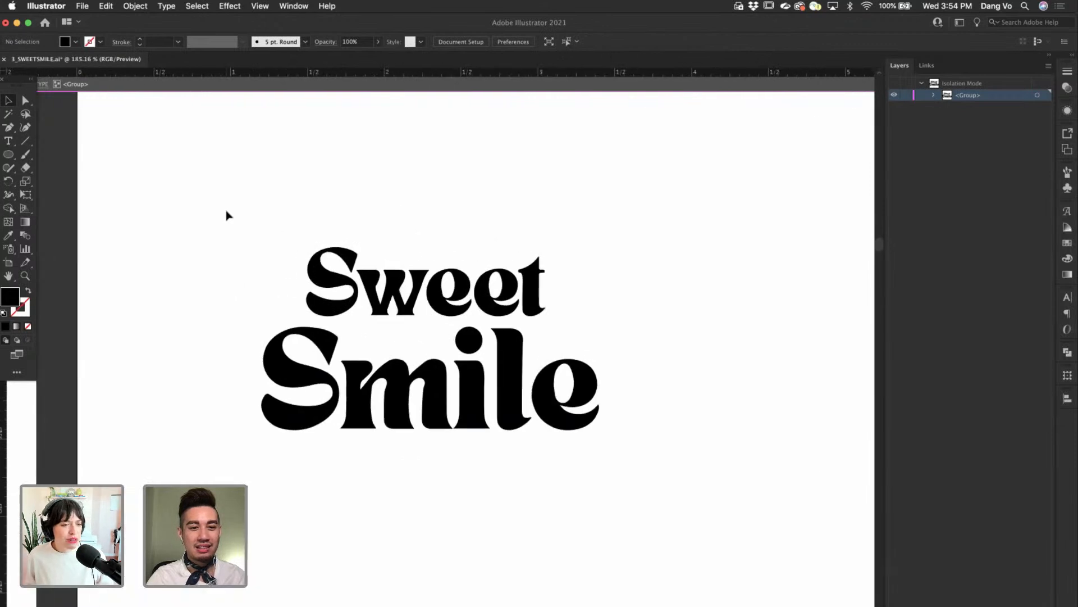
scroll(213, 219, "right", 2)
left_click_drag(181, 232, 597, 460)
scroll(670, 524, "down", 5)
scroll(669, 524, "down", 3)
left_click(681, 516)
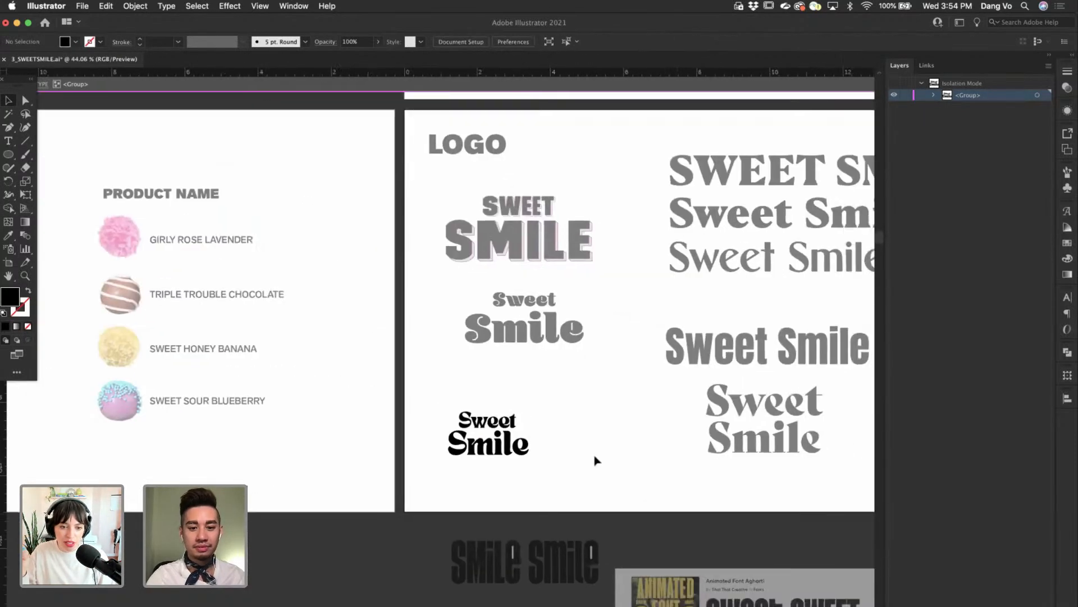
scroll(587, 453, "up", 5)
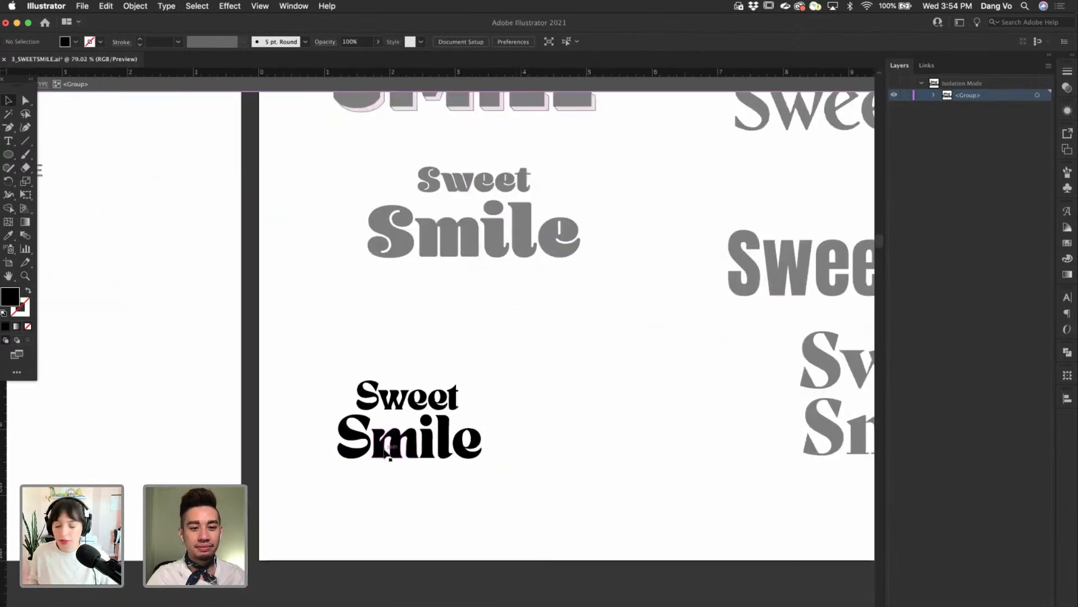
scroll(438, 446, "up", 4)
scroll(605, 398, "down", 7)
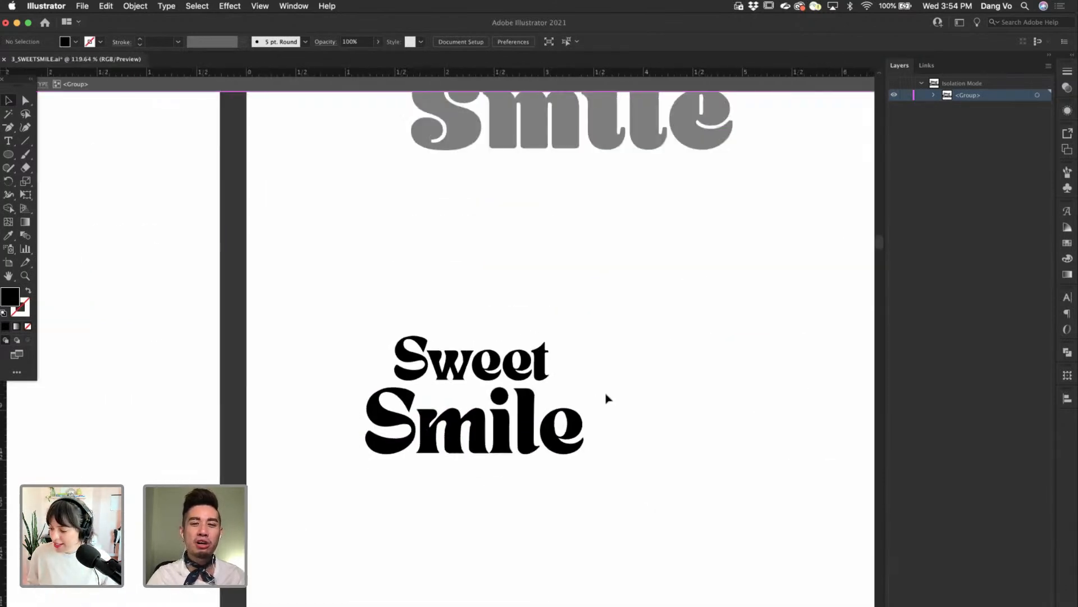
Step: Exit isolation and move the reworked Sweet Smile lockup up to sit directly beneath the stacked Blenny Black version
double_click(569, 365)
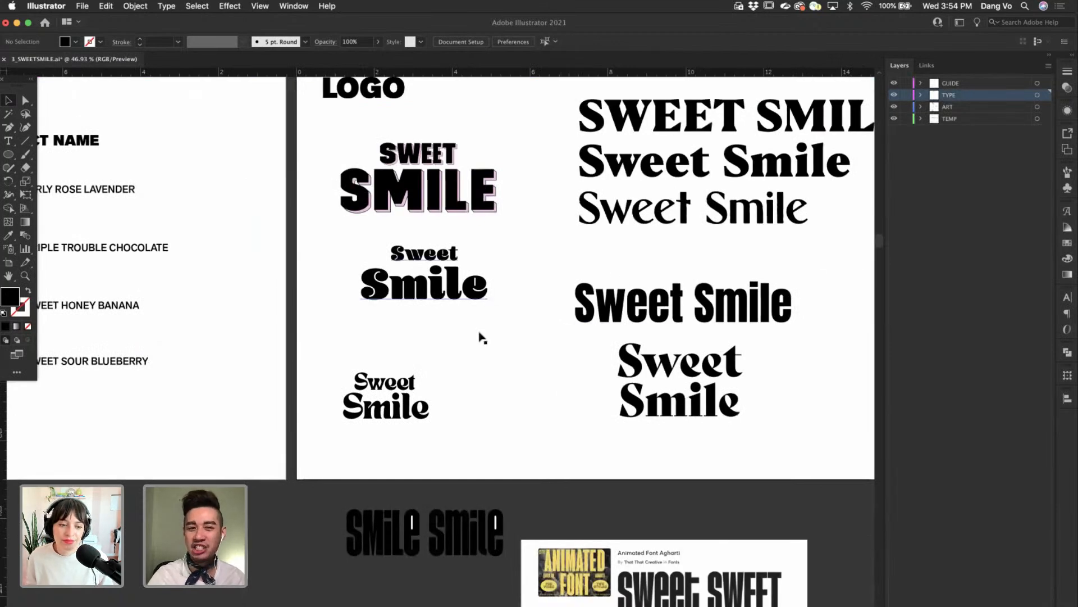
left_click(423, 339)
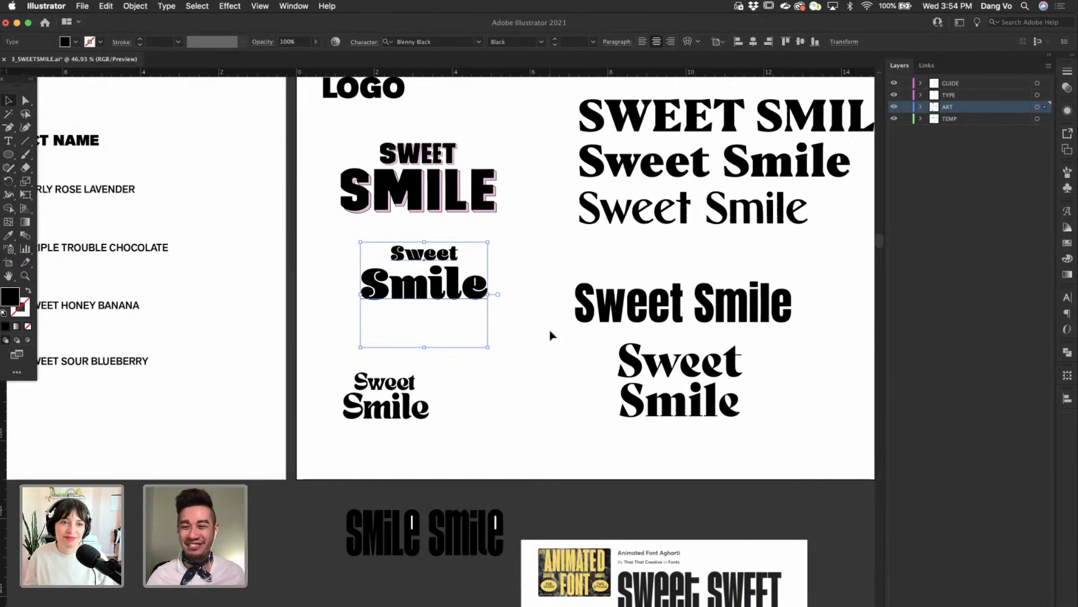
left_click(466, 407)
scroll(406, 406, "up", 3)
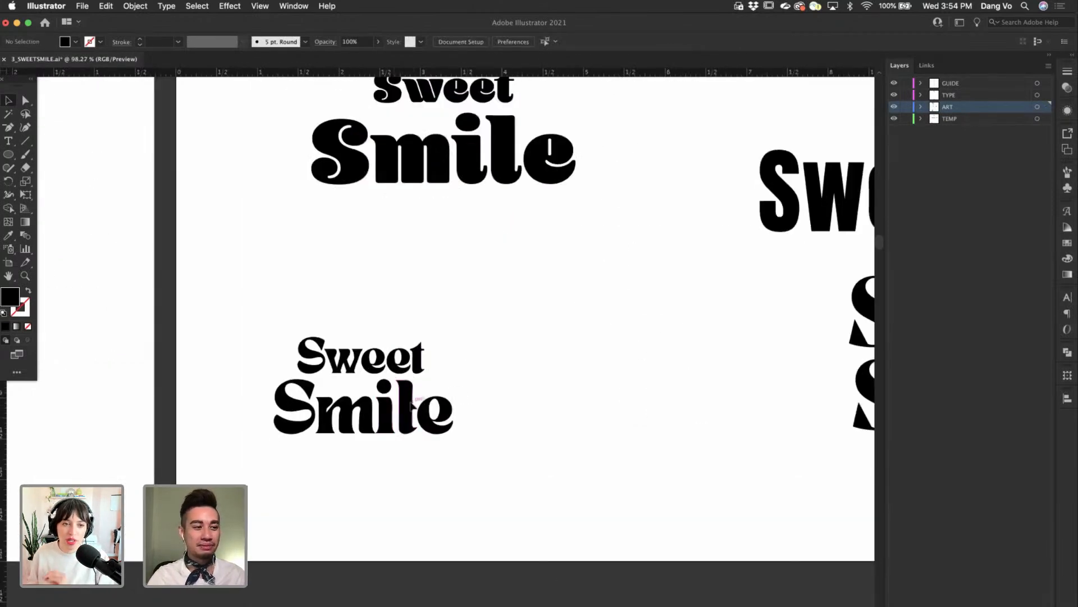
left_click(414, 408)
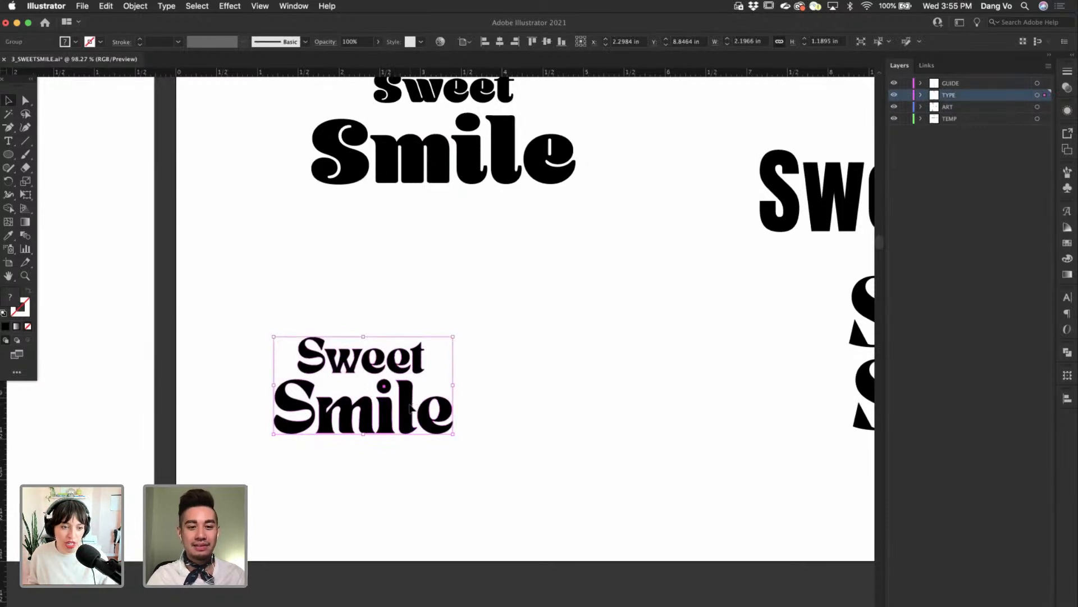
left_click_drag(413, 408, 503, 294)
left_click(635, 390)
scroll(635, 389, "down", 3)
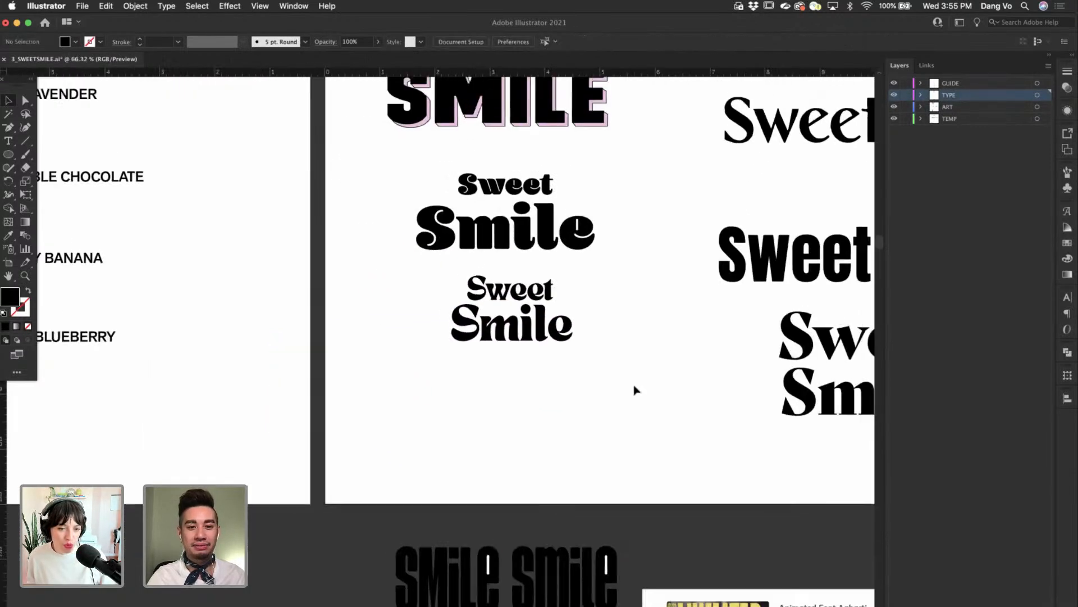
Step: Enlarge the reworked Sweet Smile lockup to about 2.98 in wide beneath the stacked Blenny Black version
scroll(635, 389, "right", 5)
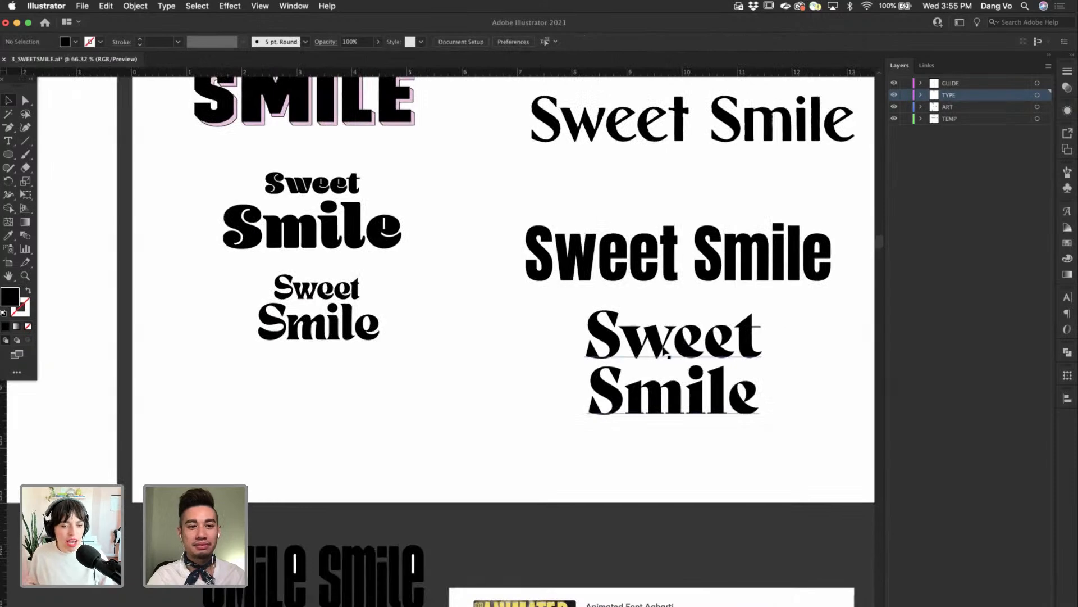
scroll(663, 352, "down", 2)
scroll(663, 352, "left", 2)
left_click_drag(469, 340, 459, 382)
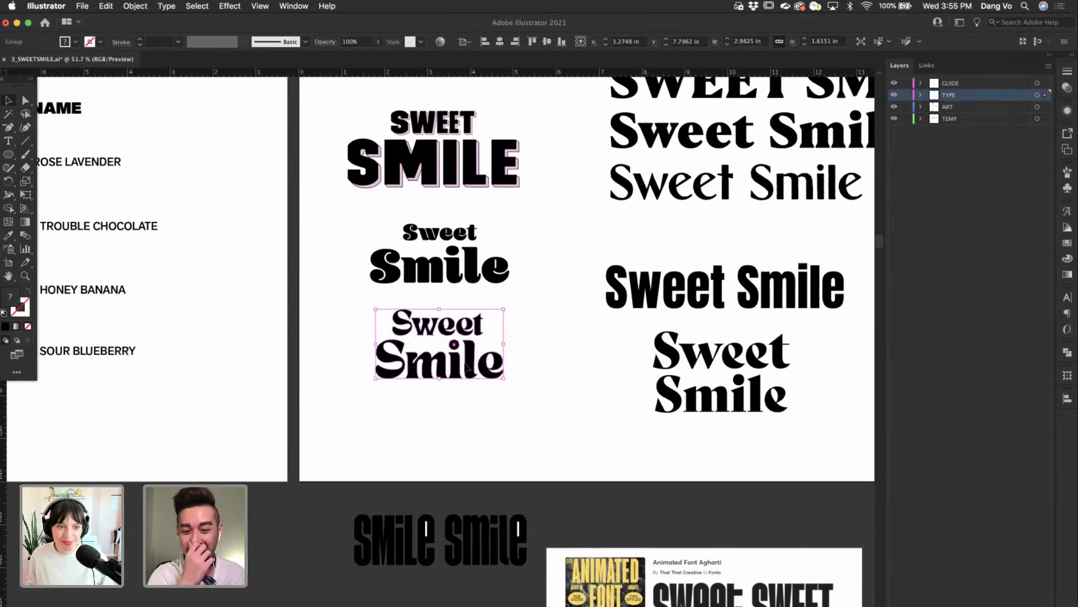
Step: Examine the blank container front and round lid templates on the DESIGN artboard alongside the logo options, selecting the container body
left_click(456, 531)
scroll(544, 369, "down", 2)
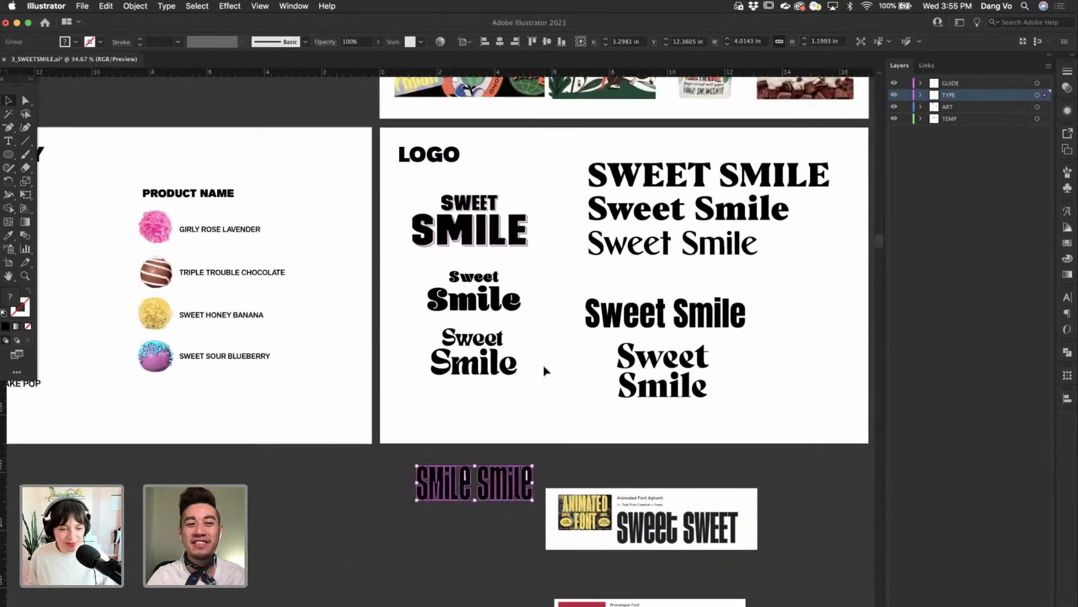
scroll(544, 368, "down", 2)
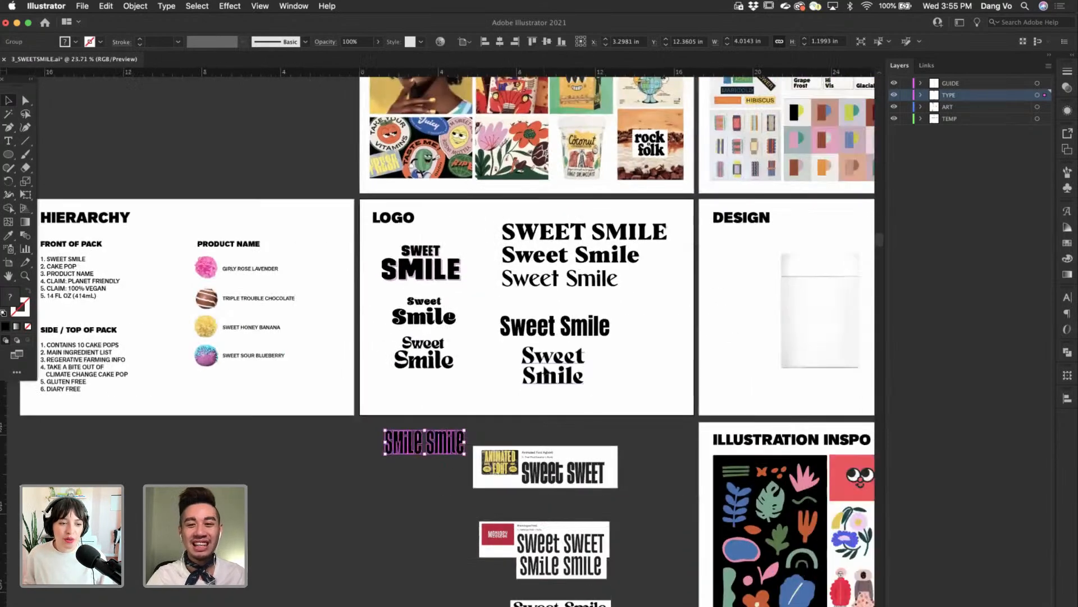
scroll(547, 369, "right", 5)
scroll(550, 368, "right", 3)
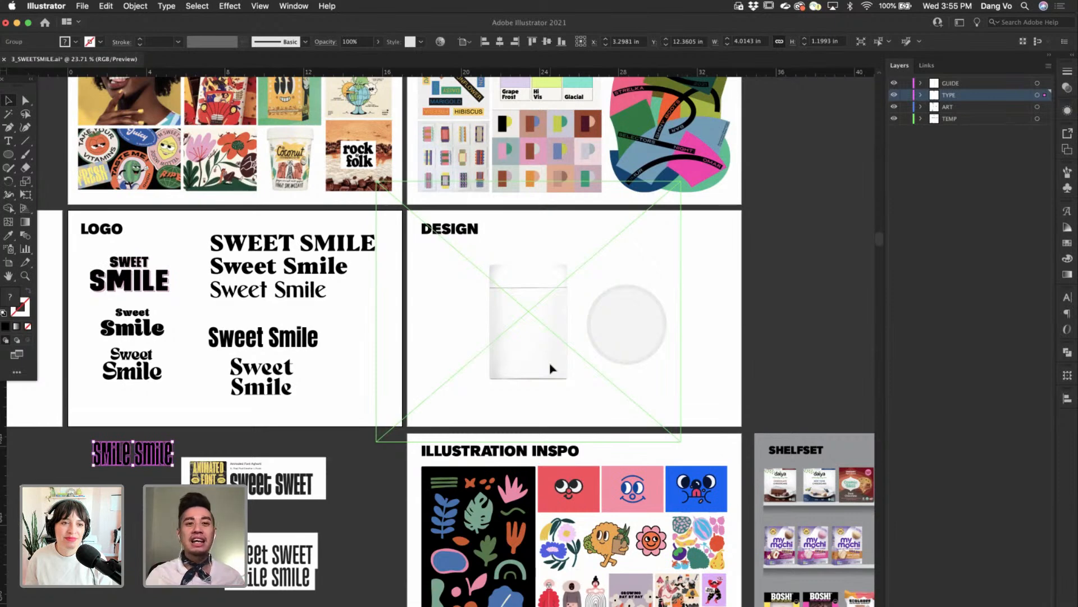
scroll(607, 339, "up", 3)
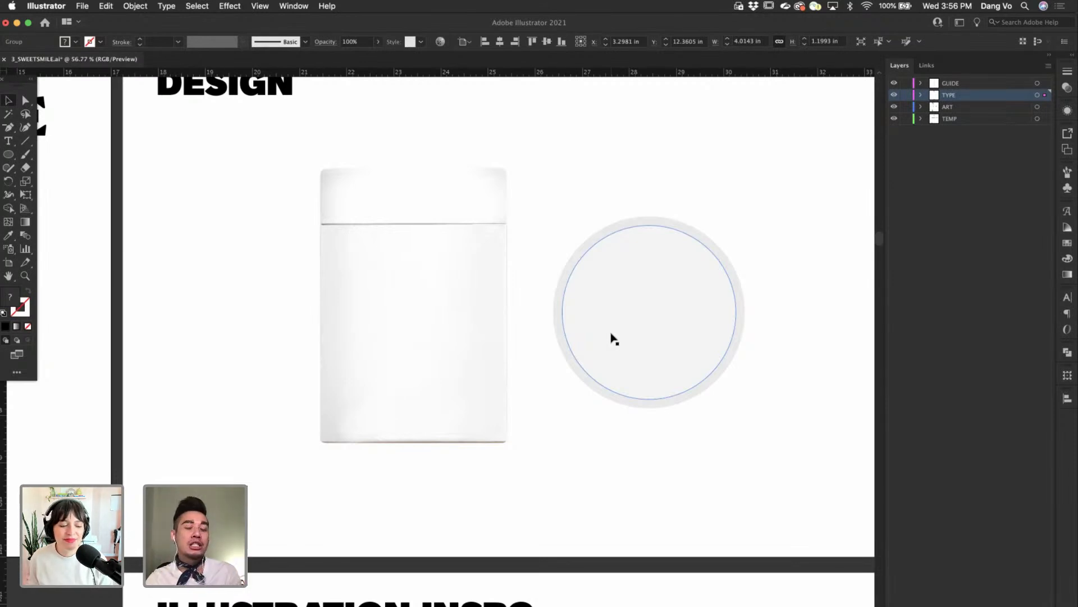
scroll(614, 339, "down", 3)
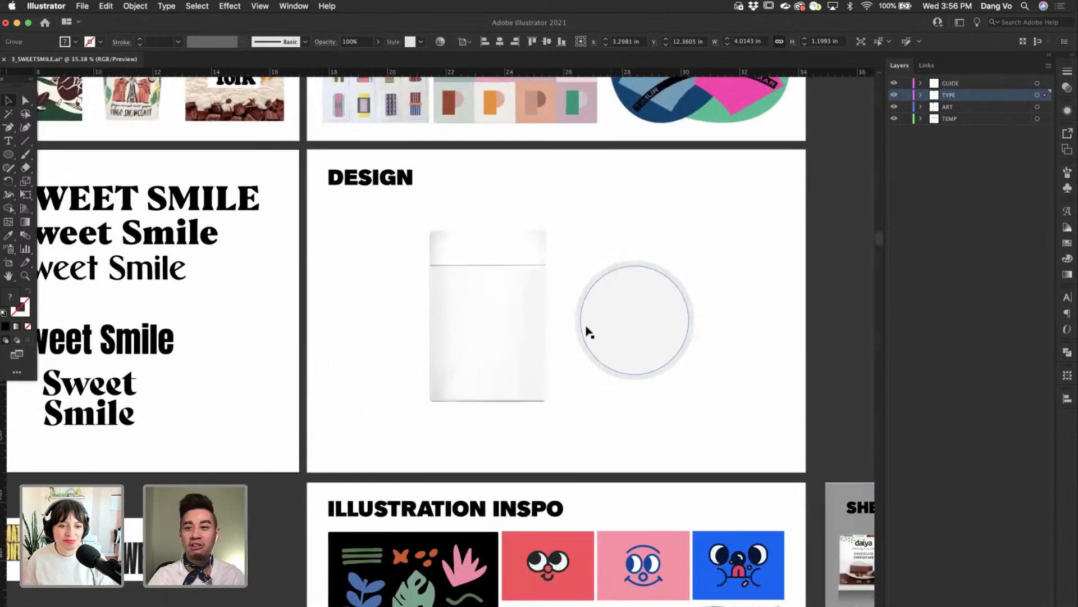
scroll(575, 308, "up", 2)
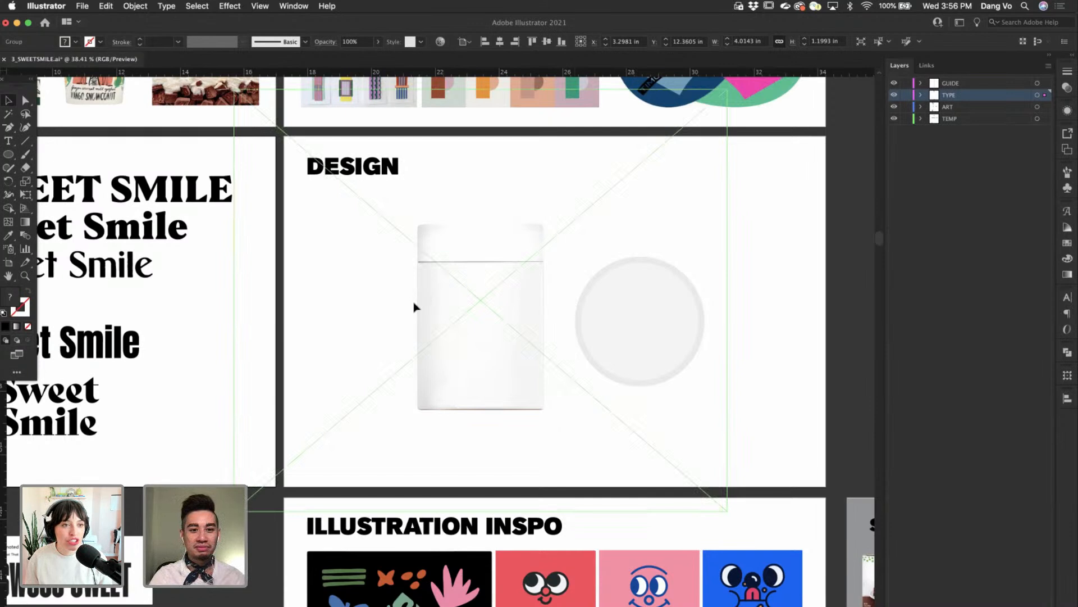
left_click(377, 301)
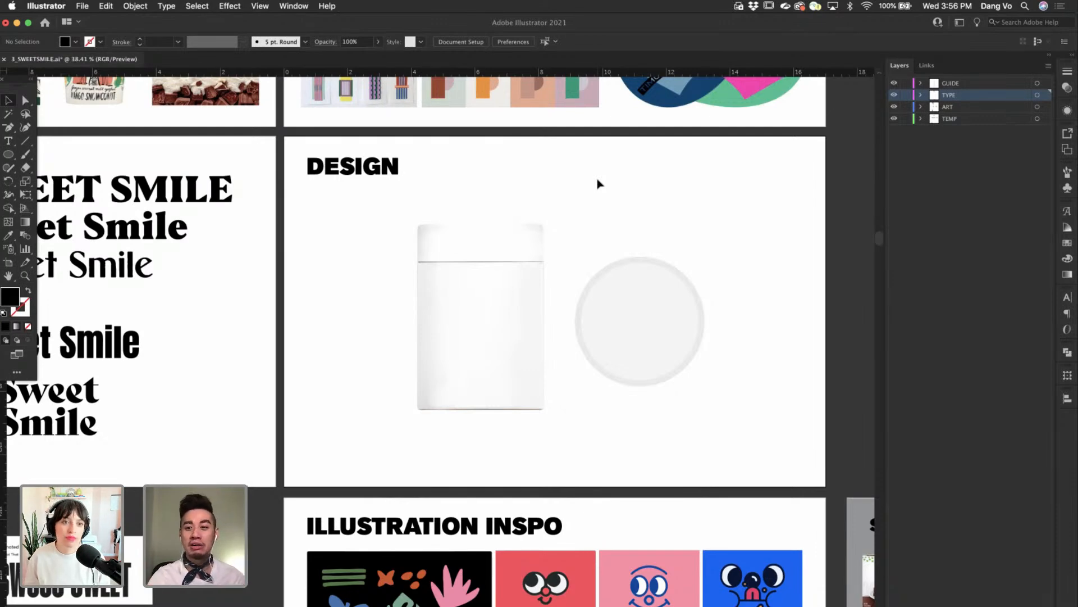
scroll(592, 203, "down", 3)
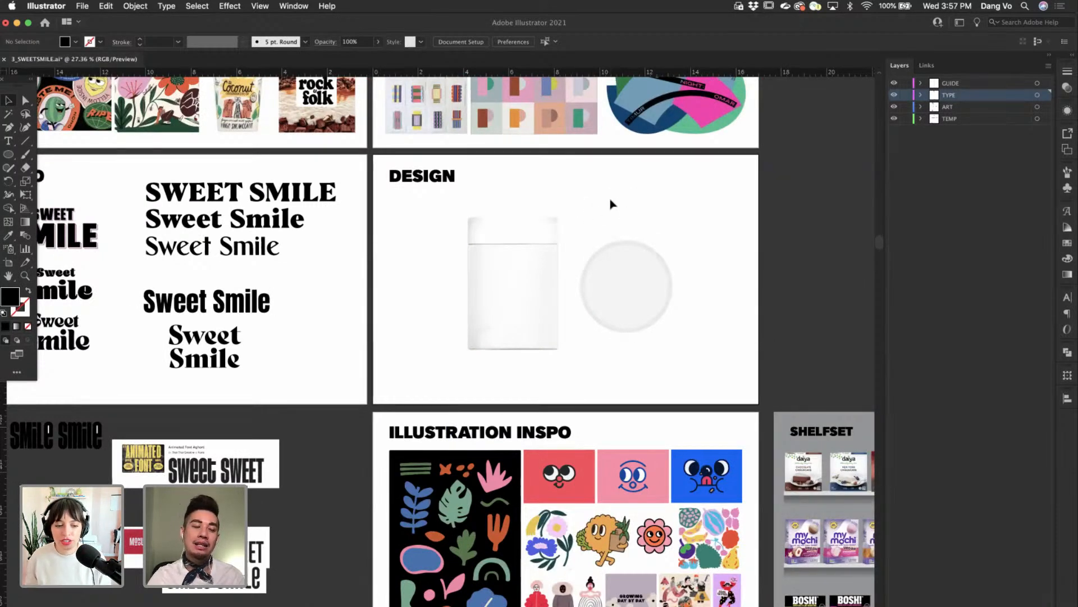
scroll(661, 212, "up", 3)
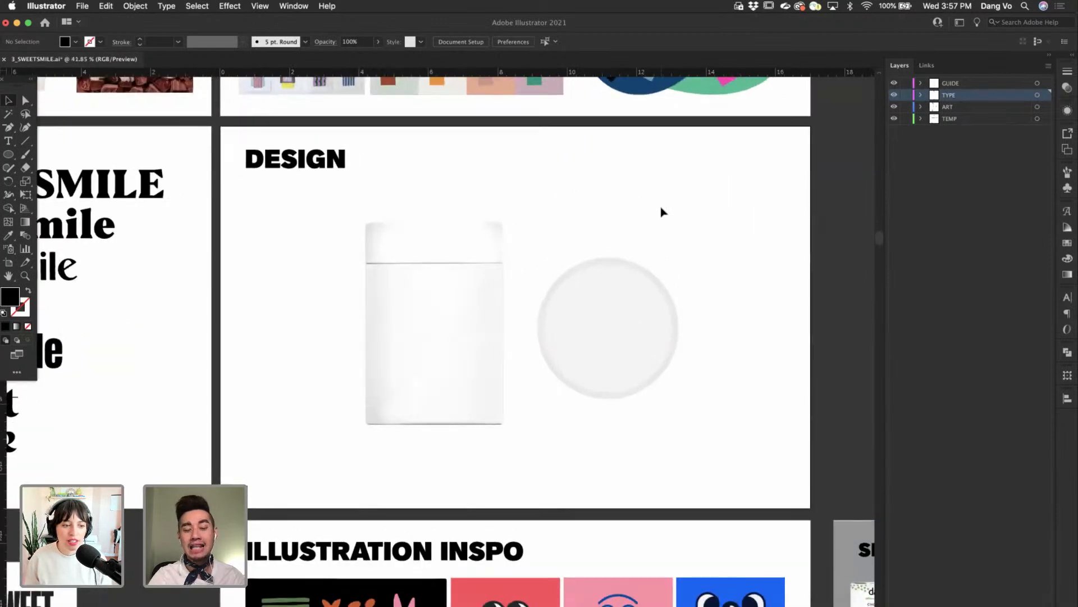
scroll(661, 211, "right", 2)
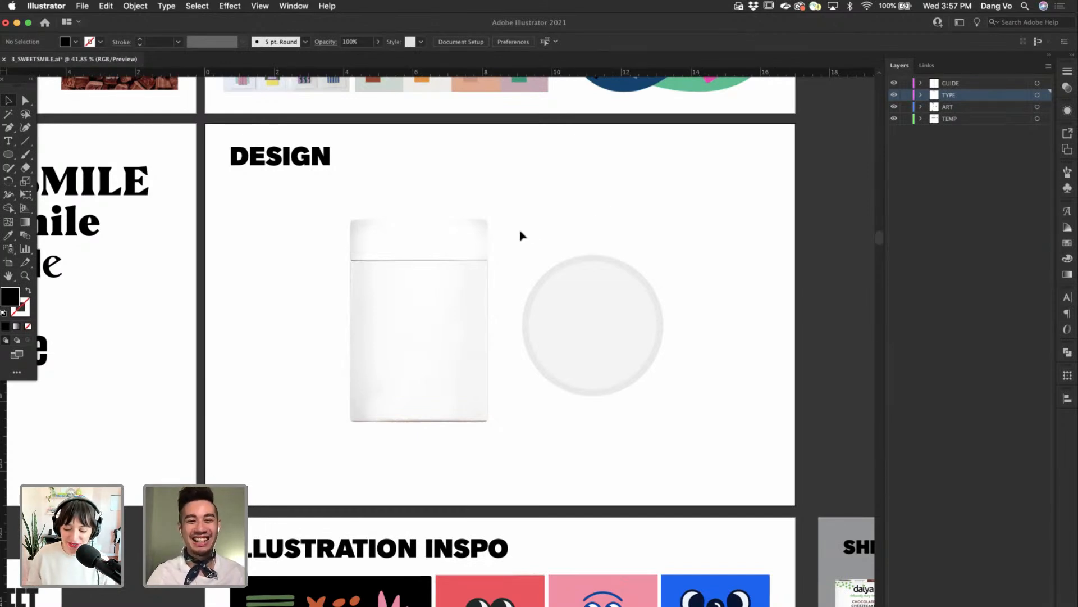
scroll(528, 206, "down", 3)
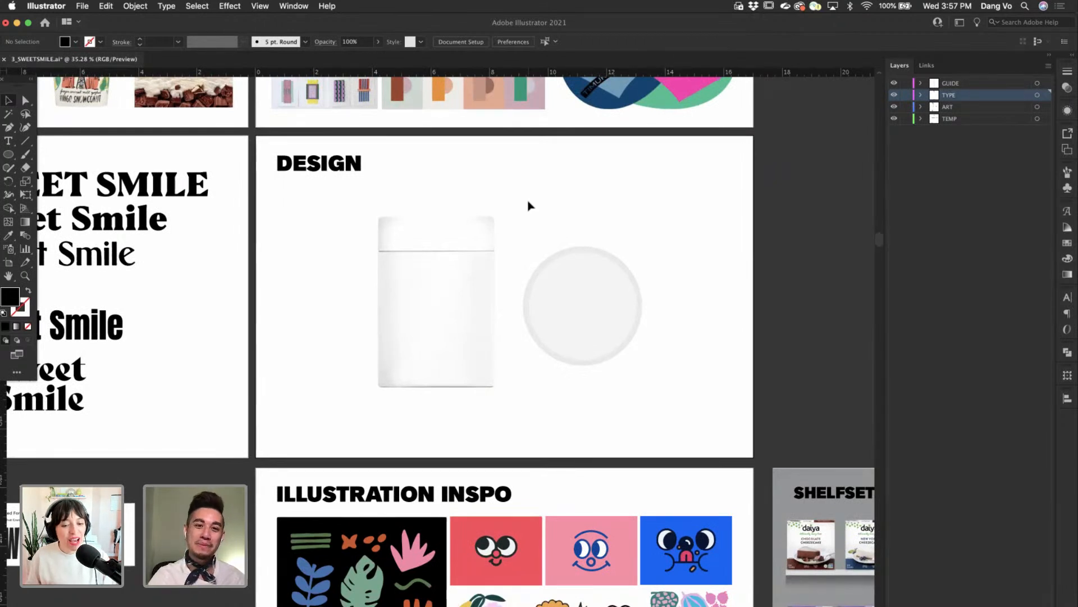
left_click(433, 301)
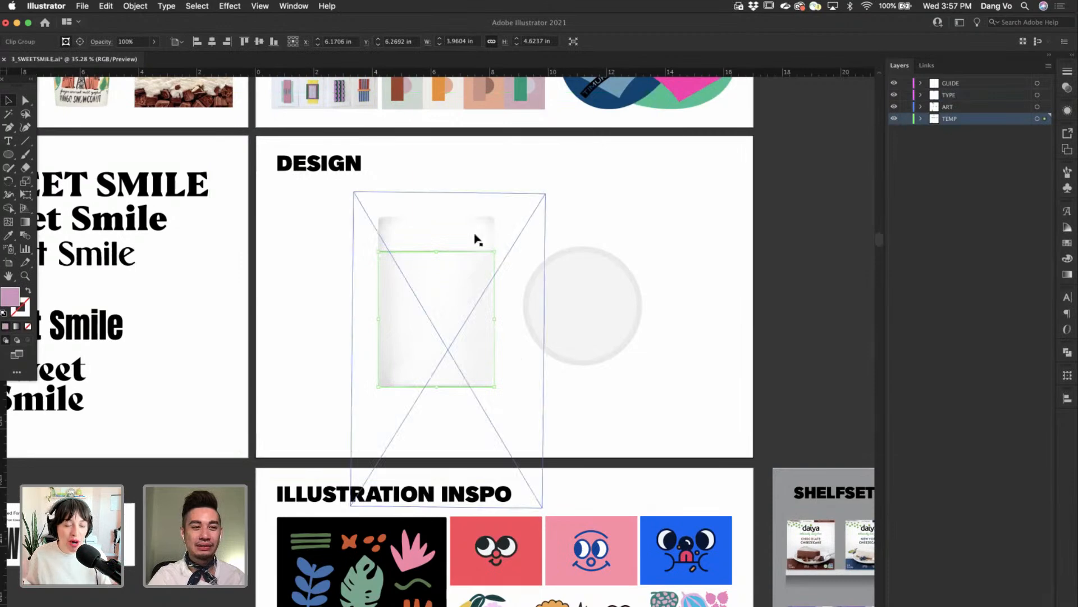
scroll(477, 238, "left", 5)
scroll(477, 239, "down", 1)
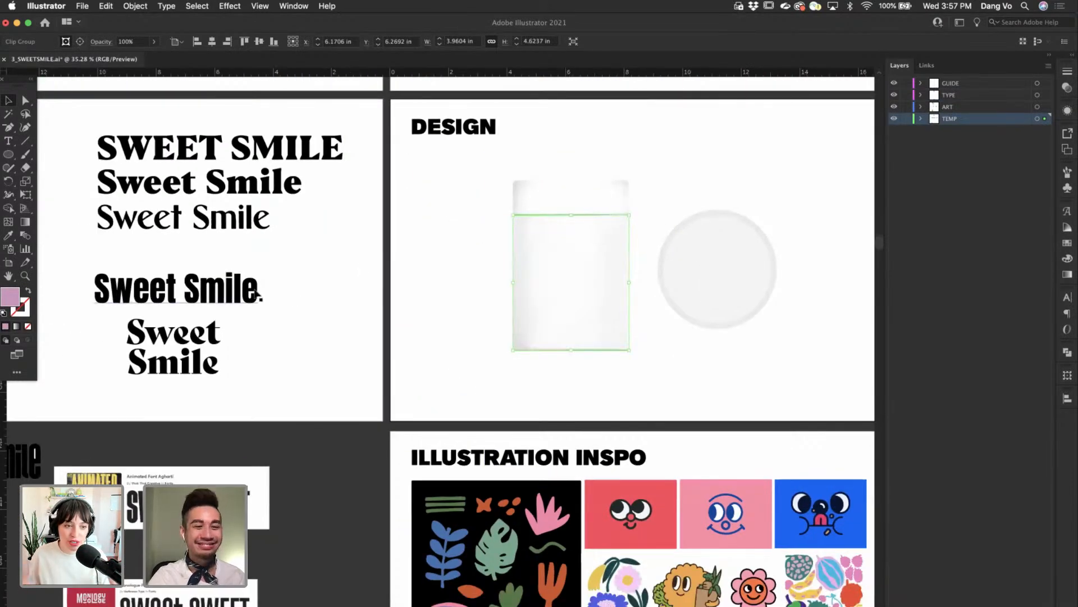
Step: Place the reworked stacked Sweet Smile lockup from the LOGO artboard on the container body of the DESIGN artboard
scroll(259, 289, "left", 5)
scroll(260, 290, "down", 1)
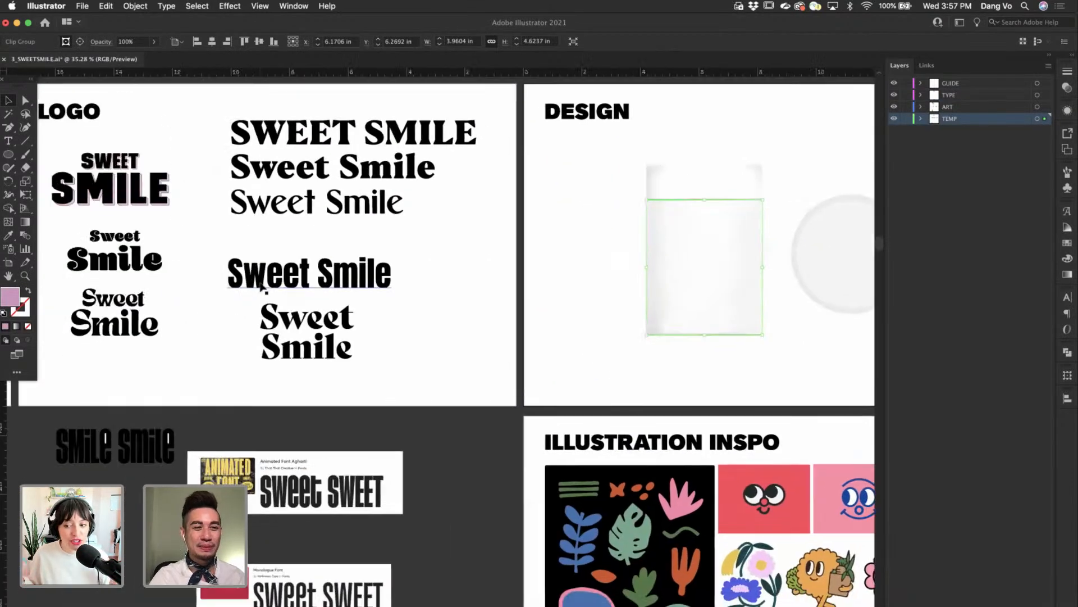
left_click(134, 258)
left_click(118, 323)
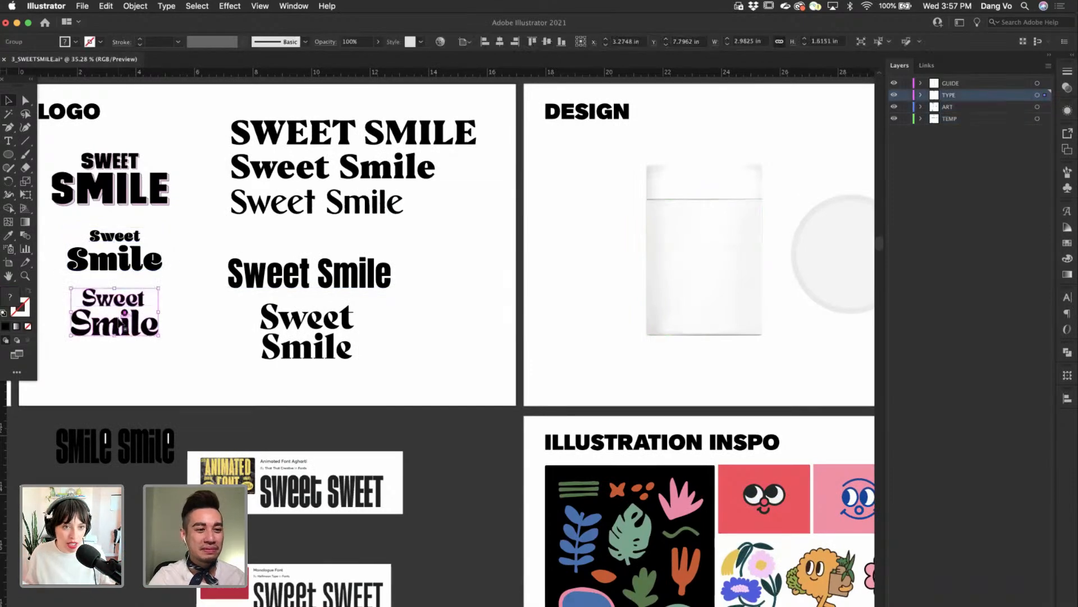
left_click_drag(120, 324, 713, 249)
scroll(718, 236, "up", 2)
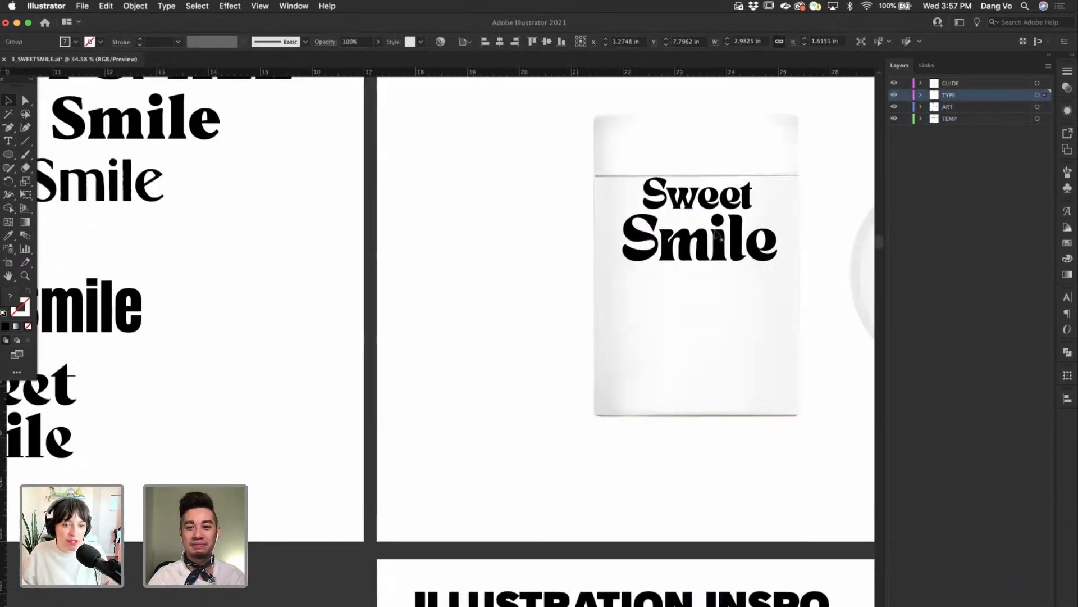
Step: Scale the lockup on the container to about 2.45 in wide and nudge it up below the lid line
scroll(717, 234, "up", 2)
scroll(611, 286, "up", 3)
left_click_drag(617, 328, 589, 344)
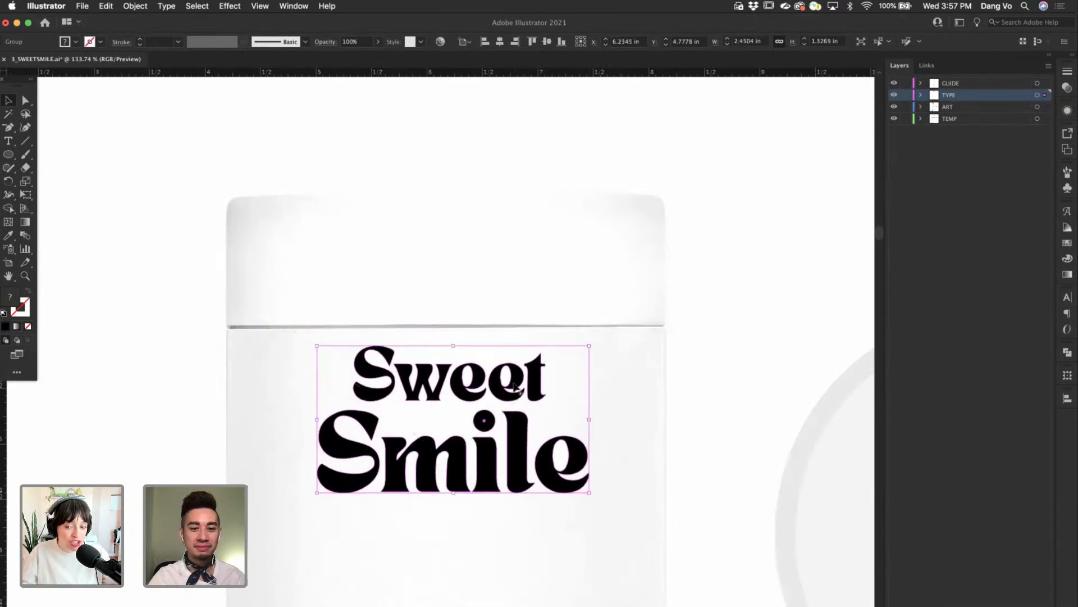
left_click_drag(514, 386, 514, 379)
scroll(432, 482, "down", 1)
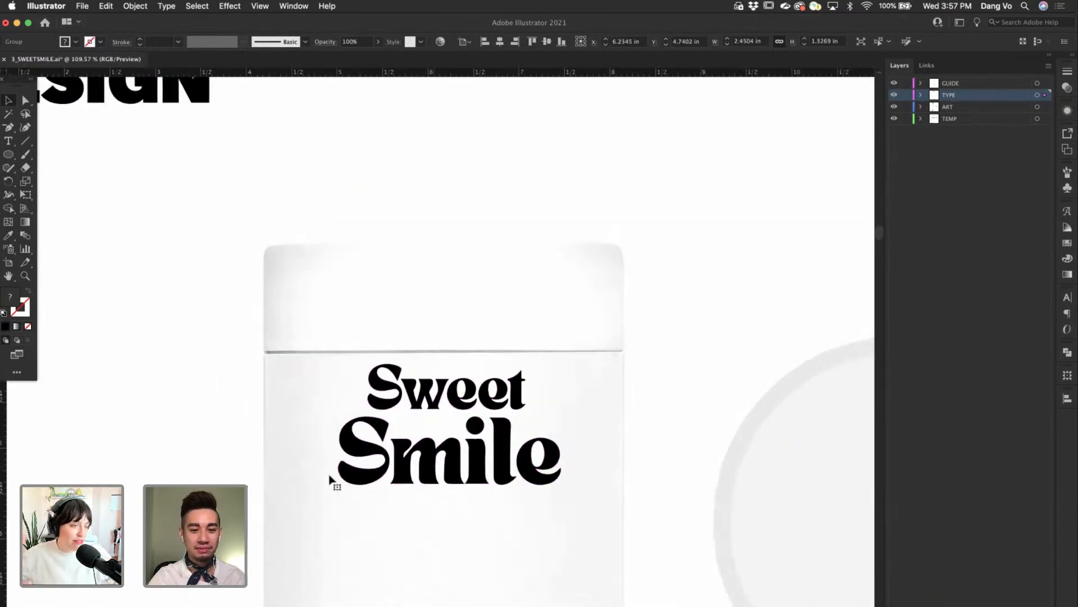
Step: Reduce the lockup on the container body to about 2.30 in wide and deselect it
left_click(171, 453)
scroll(171, 452, "down", 1)
scroll(315, 467, "up", 1)
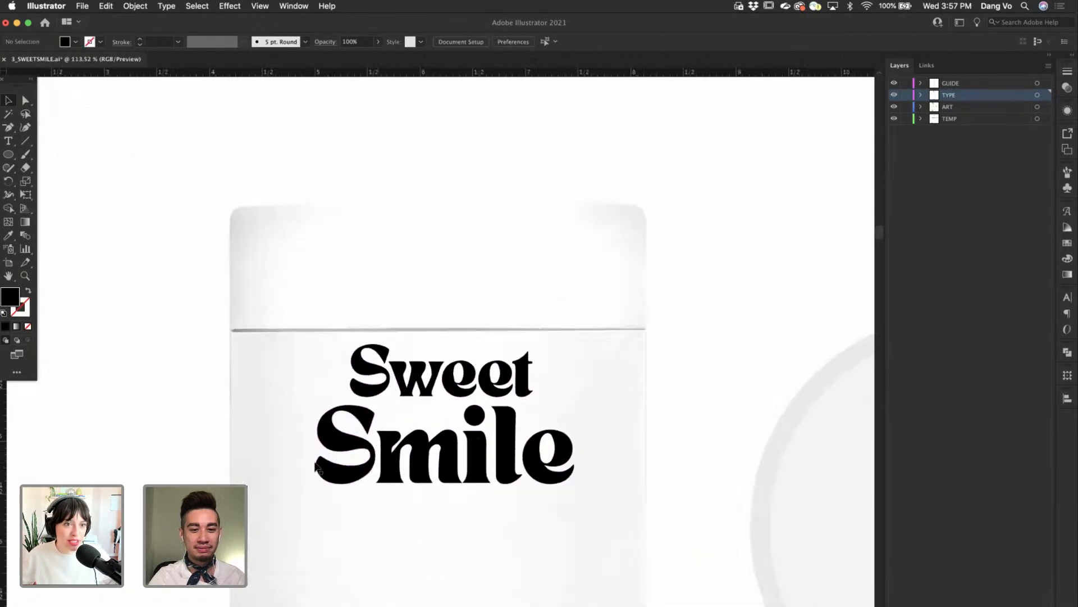
scroll(348, 457, "up", 1)
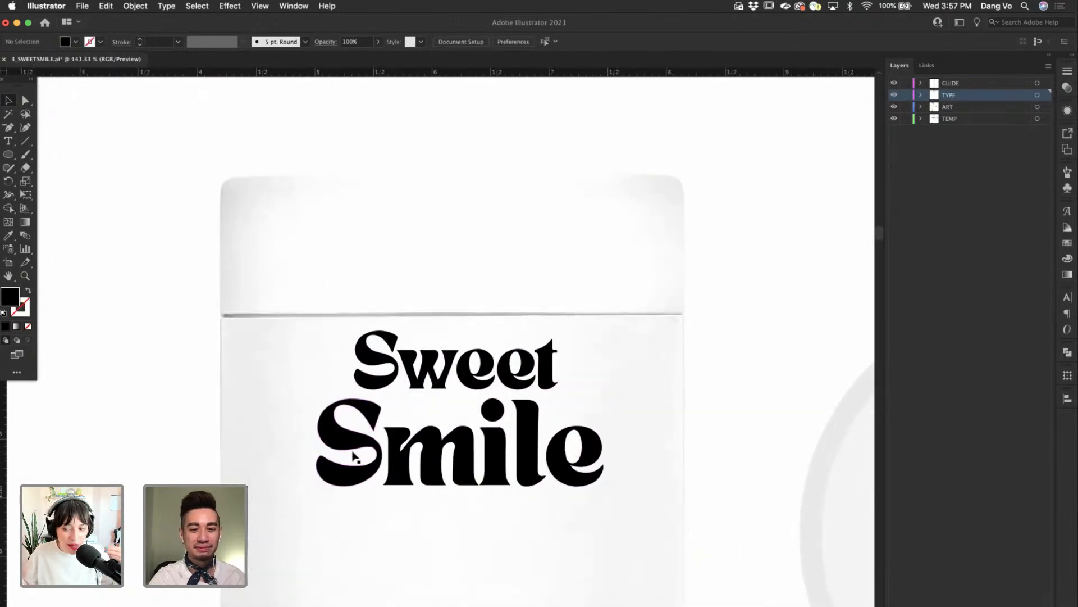
scroll(354, 456, "down", 2)
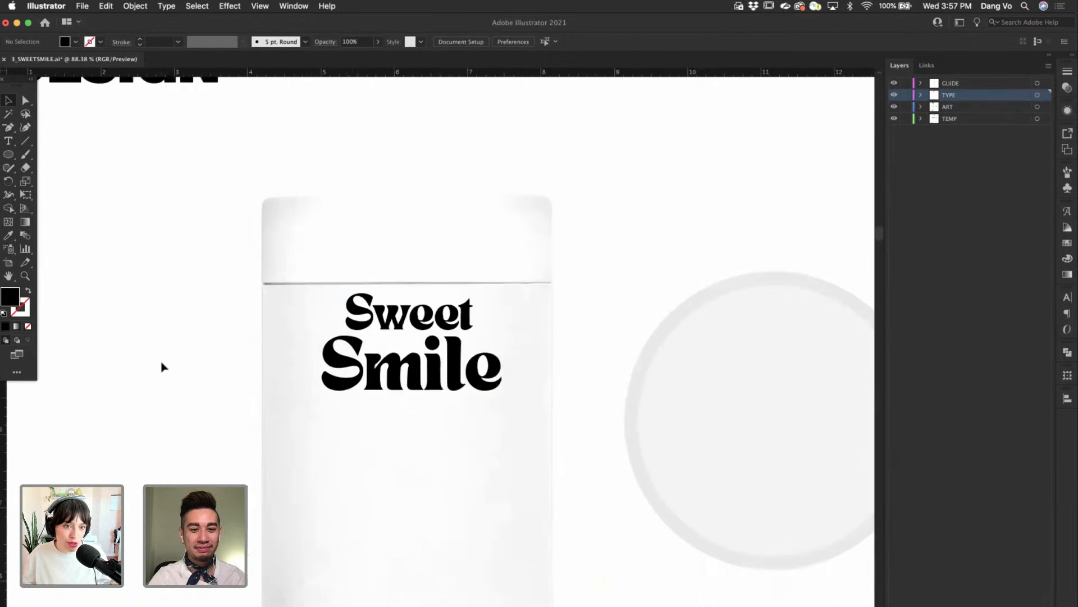
scroll(163, 366, "down", 3)
scroll(163, 366, "right", 1)
left_click(452, 264)
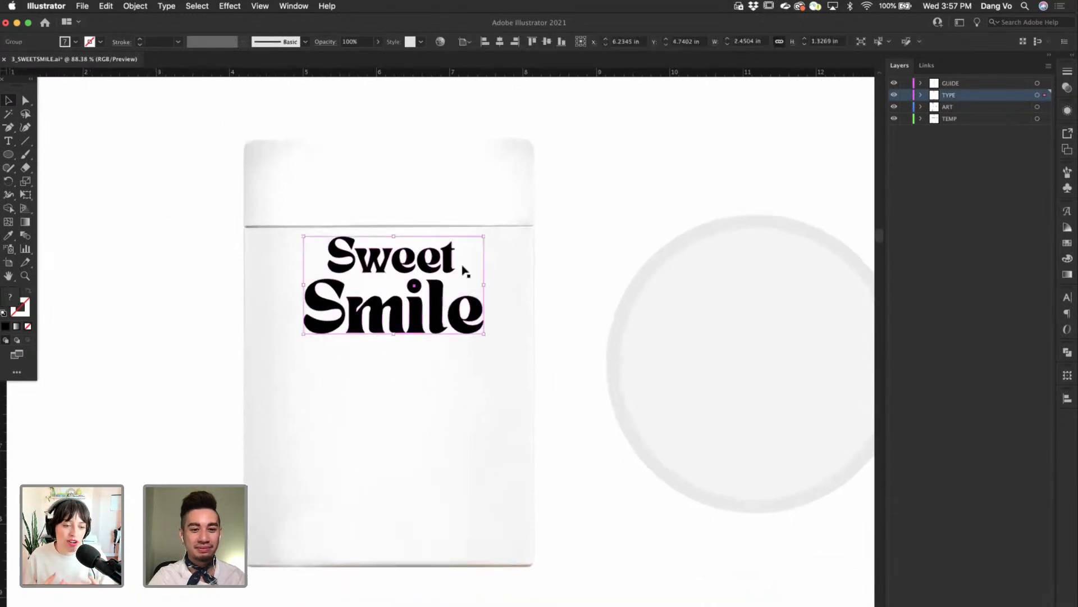
left_click_drag(484, 238, 443, 269)
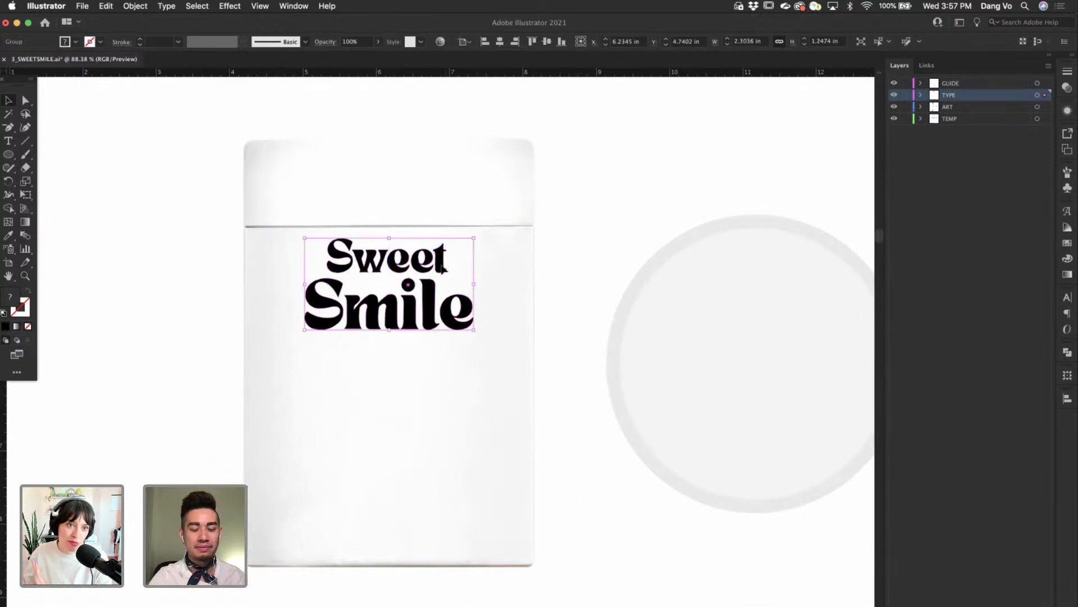
left_click(205, 276)
left_click(242, 274)
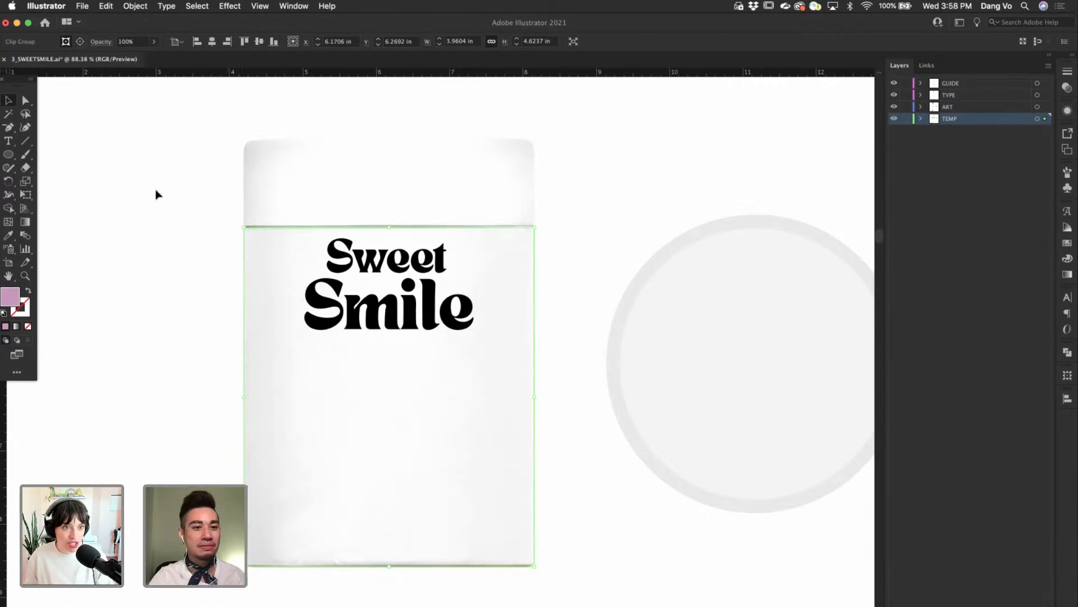
left_click(243, 179)
left_click(243, 179)
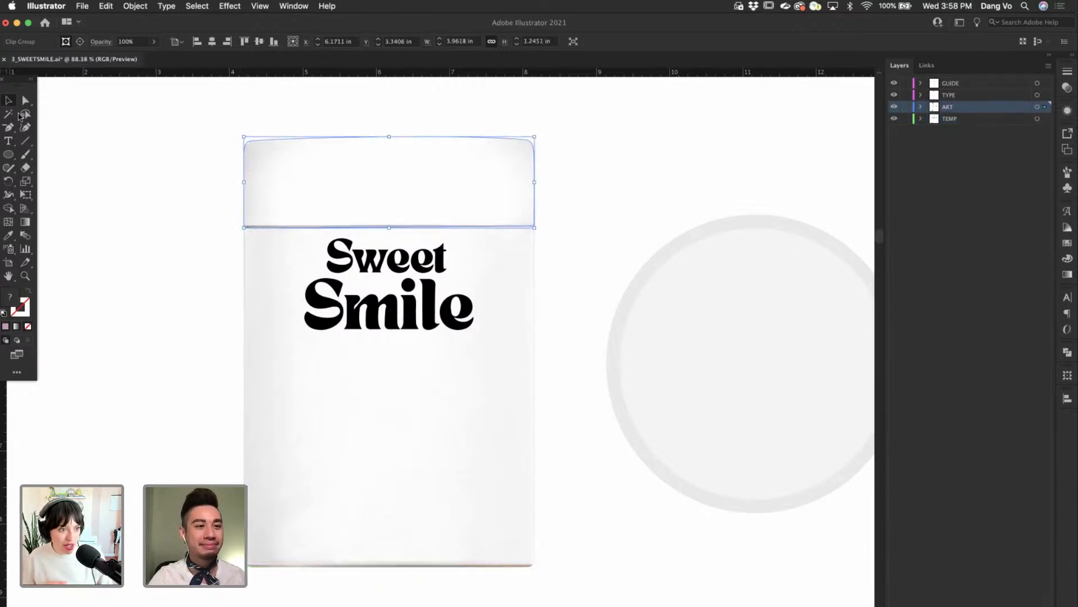
left_click_drag(9, 154, 67, 154)
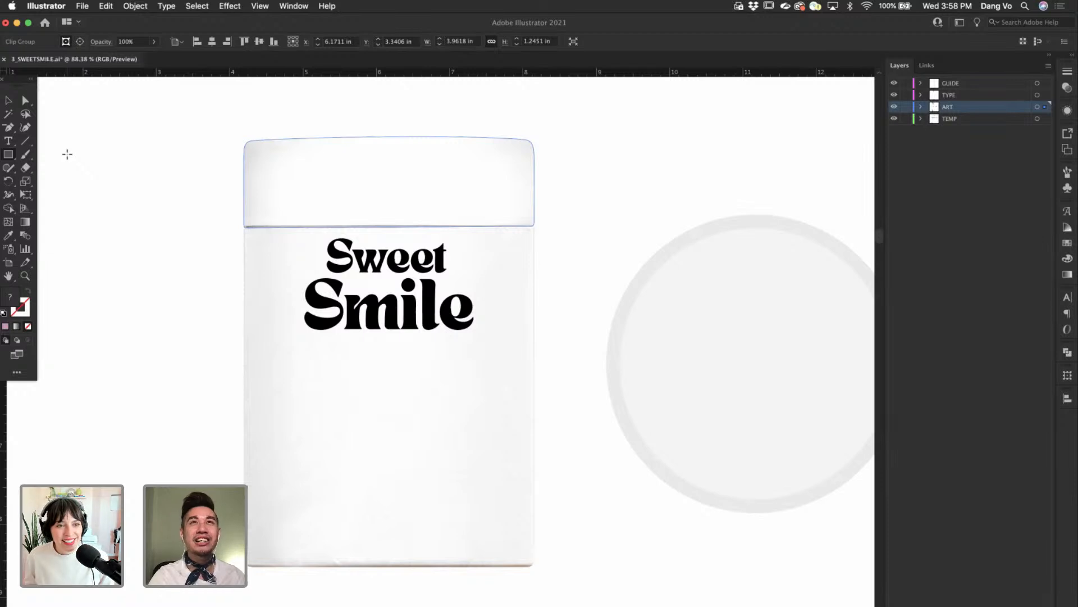
scroll(105, 128, "up", 5)
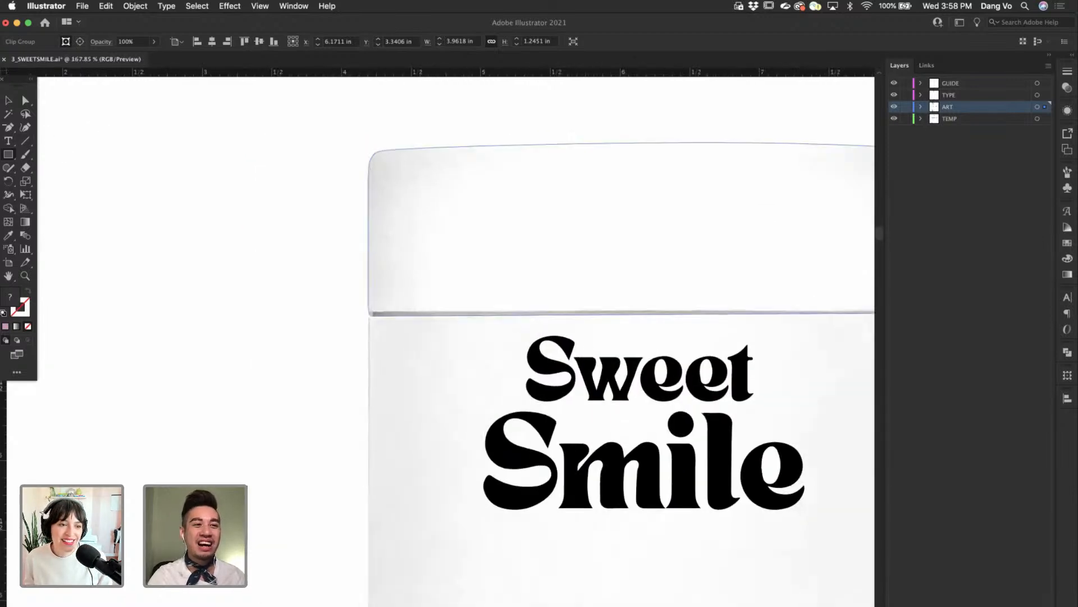
left_click_drag(7, 131, 60, 129)
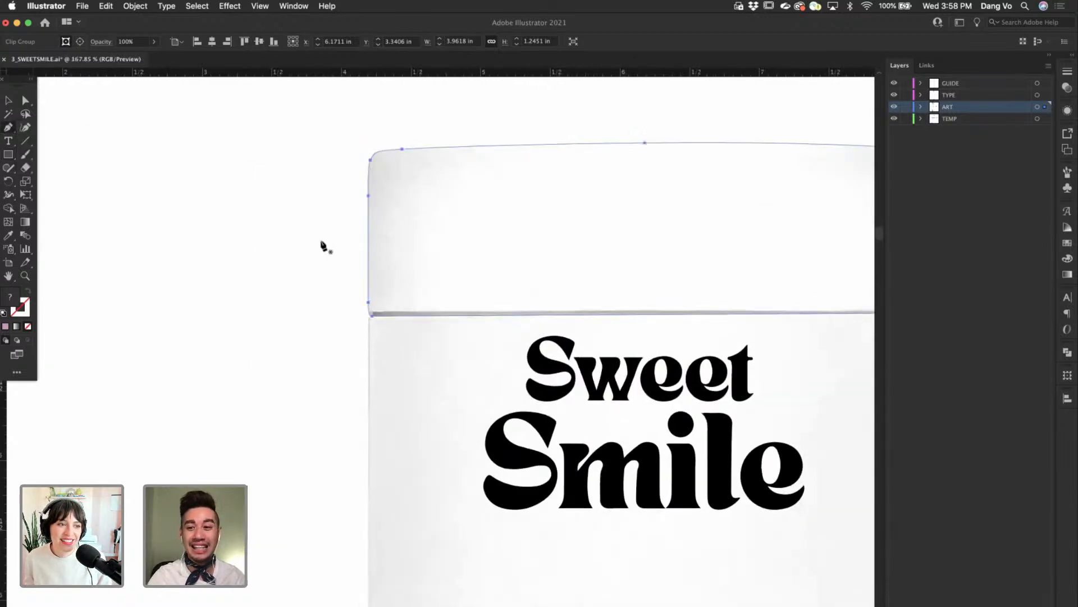
scroll(323, 246, "down", 2)
left_click(327, 244)
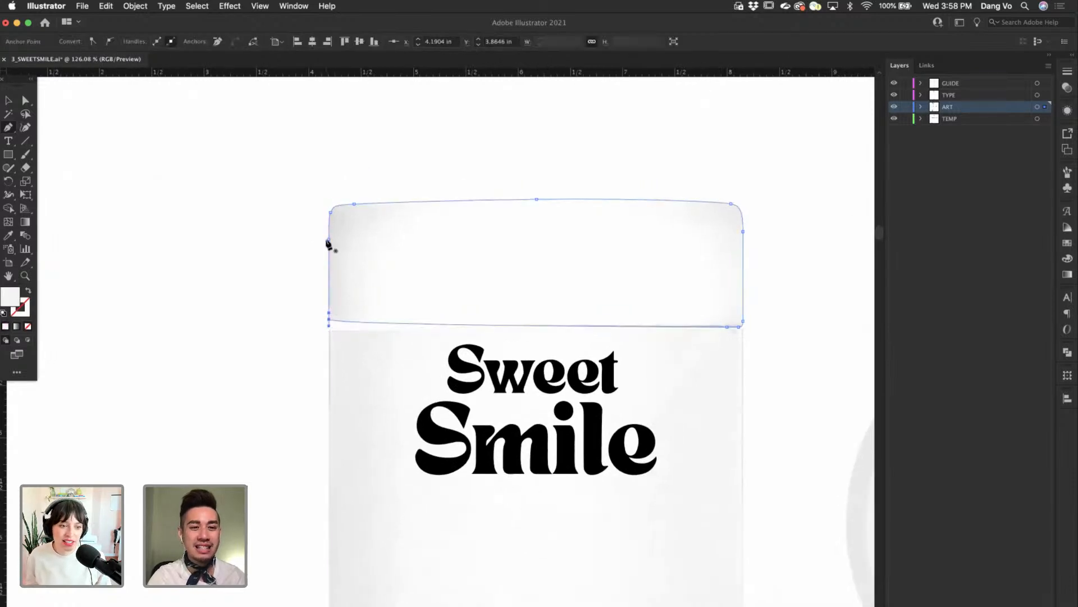
left_click(13, 101)
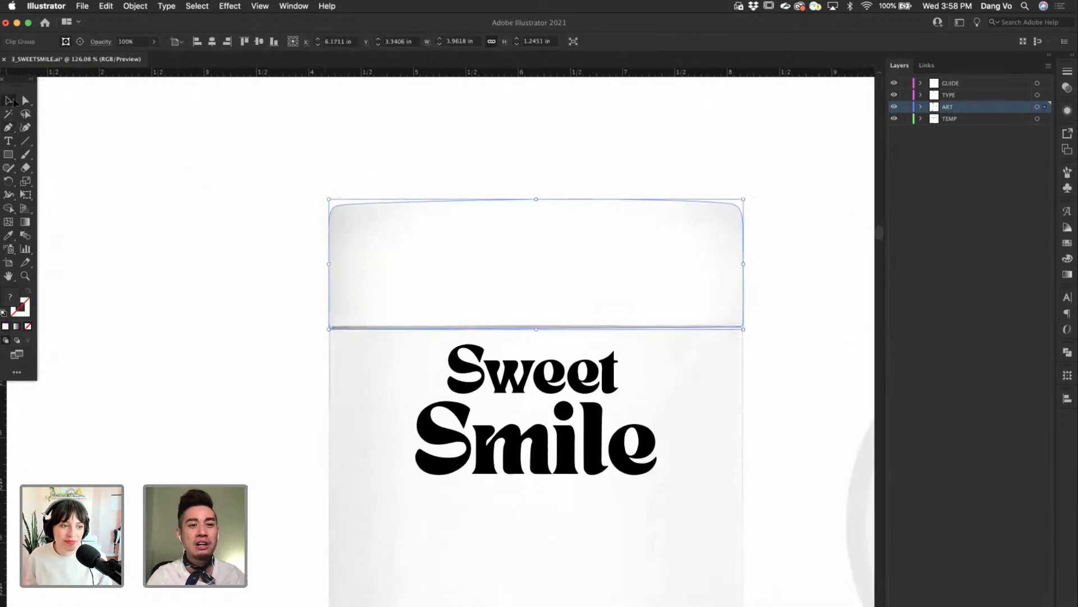
Step: Enter isolation mode on the clip group of the container's lid
double_click(507, 203)
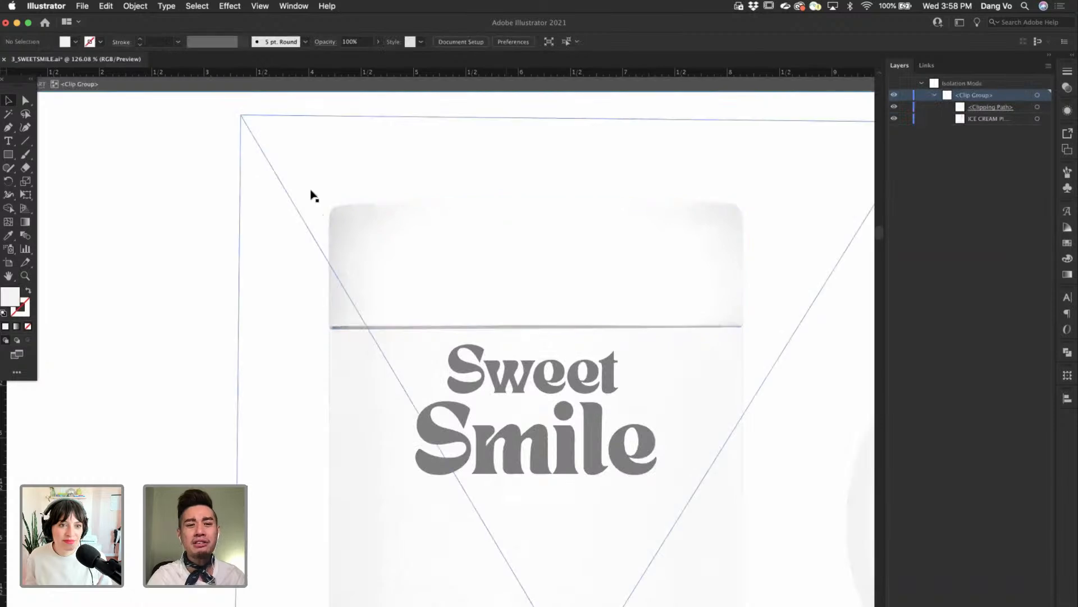
scroll(312, 194, "right", 2)
scroll(311, 194, "up", 3)
scroll(308, 193, "down", 2)
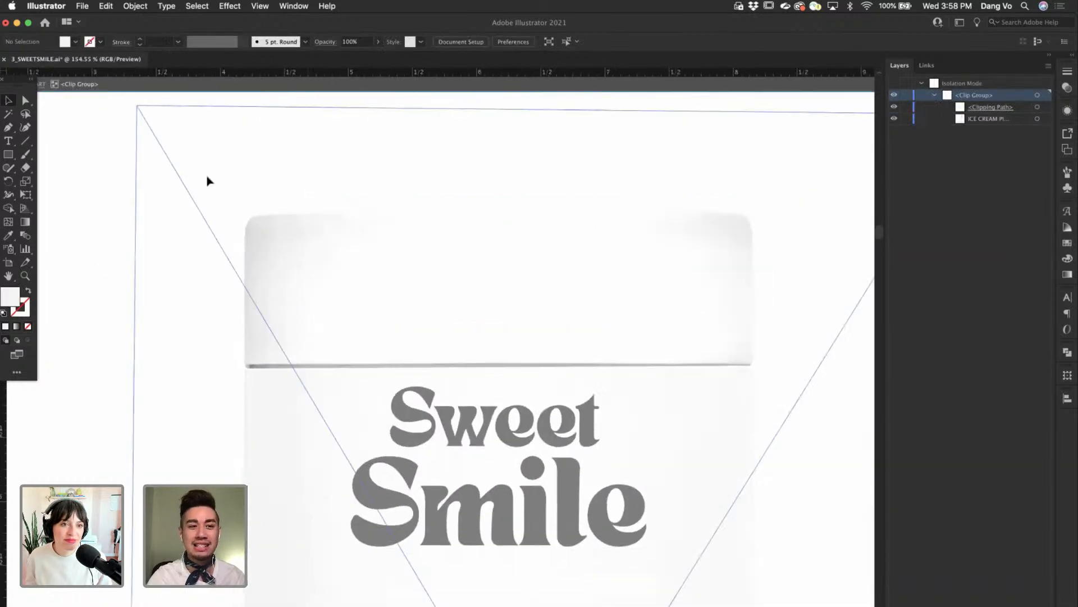
Step: Draw a straight-sided zigzag across the lid with the Pen tool, starting along its left edge and making five valleys and five peaks
left_click(9, 129)
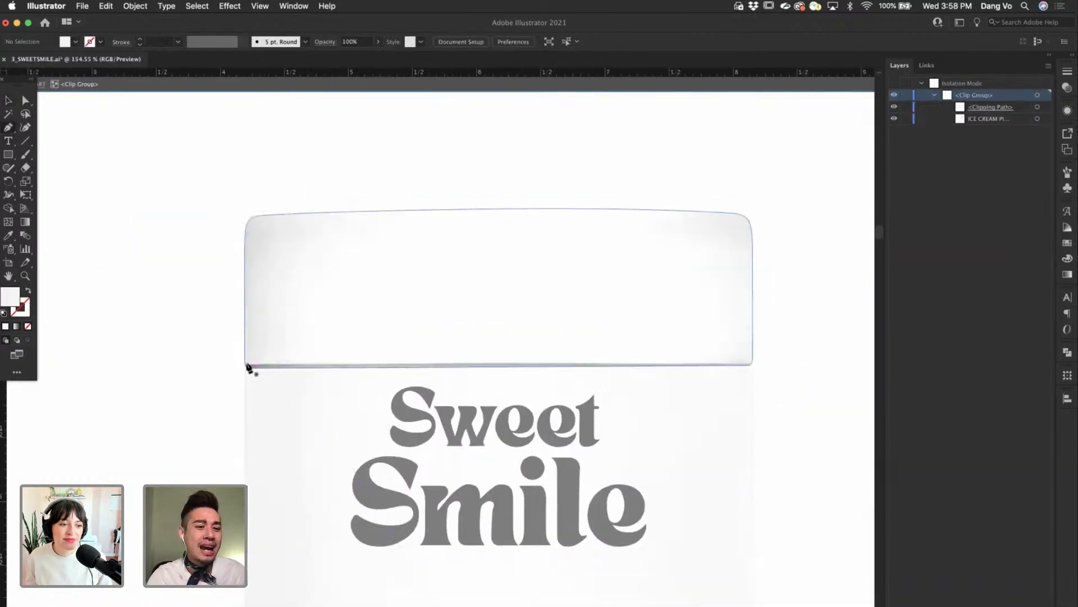
left_click(245, 364)
left_click_drag(245, 212, 310, 350)
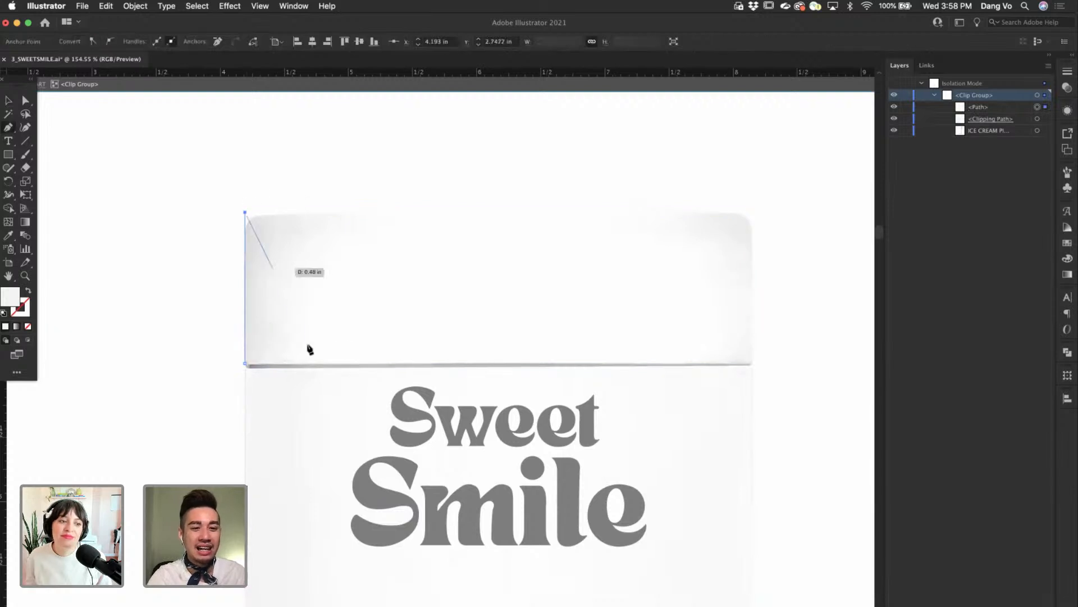
left_click(307, 362)
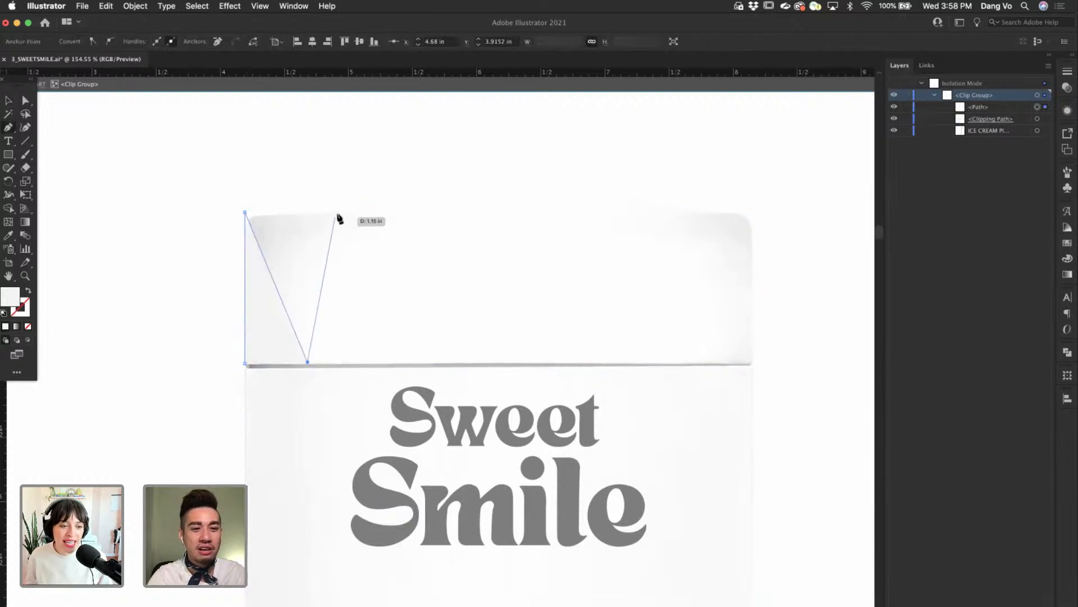
left_click(354, 209)
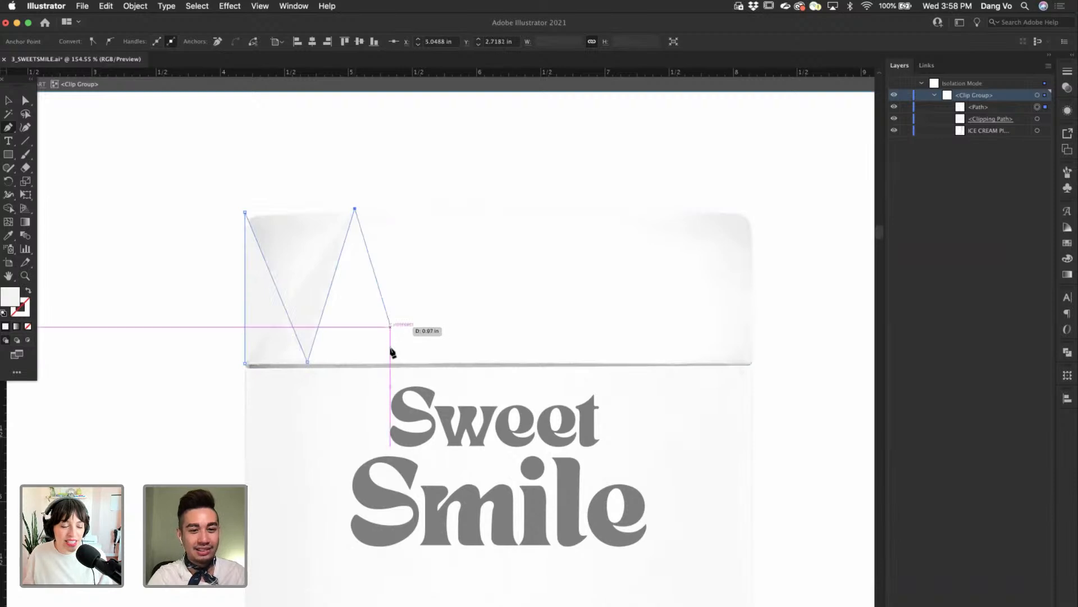
left_click(385, 362)
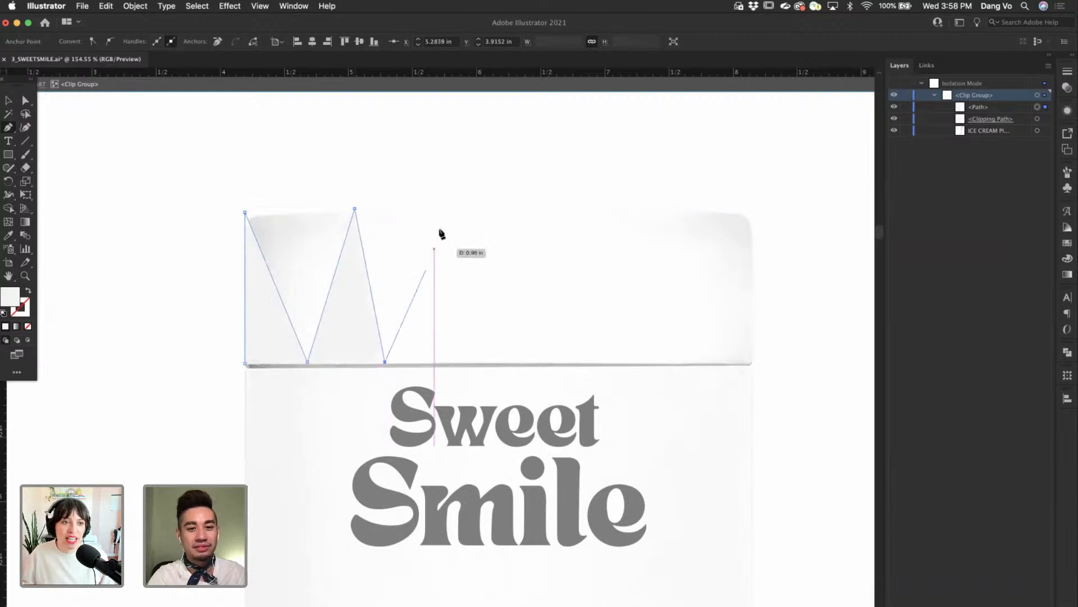
left_click(438, 209)
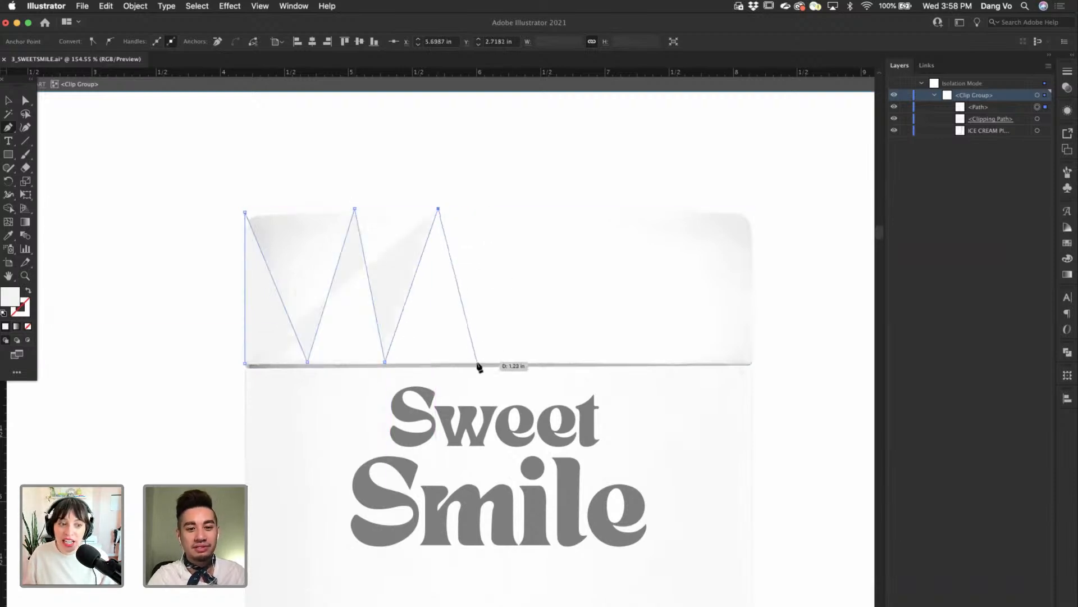
left_click(476, 362)
left_click(525, 209)
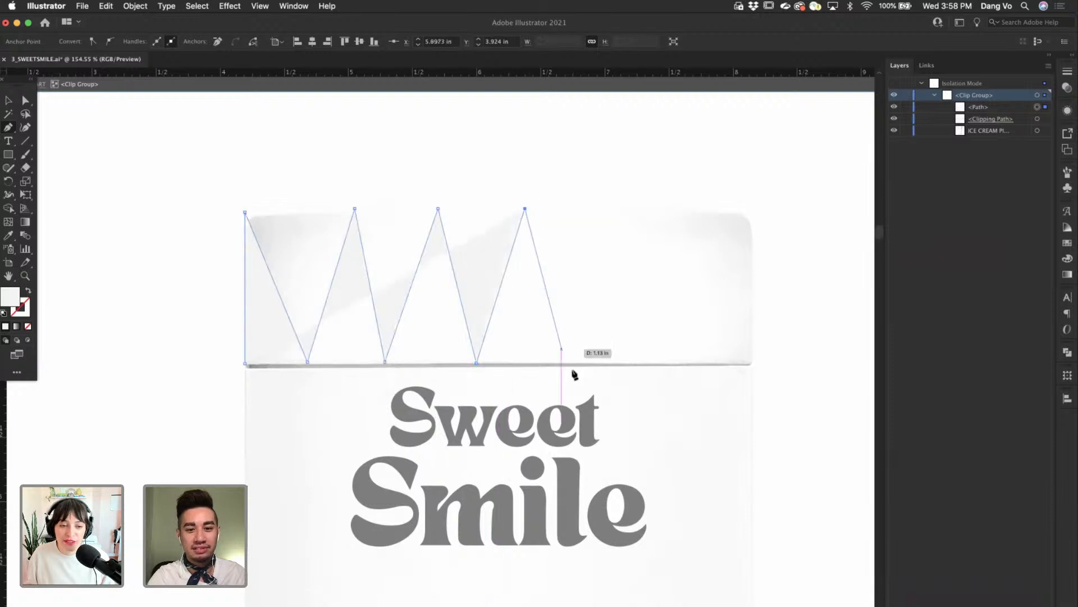
left_click(572, 363)
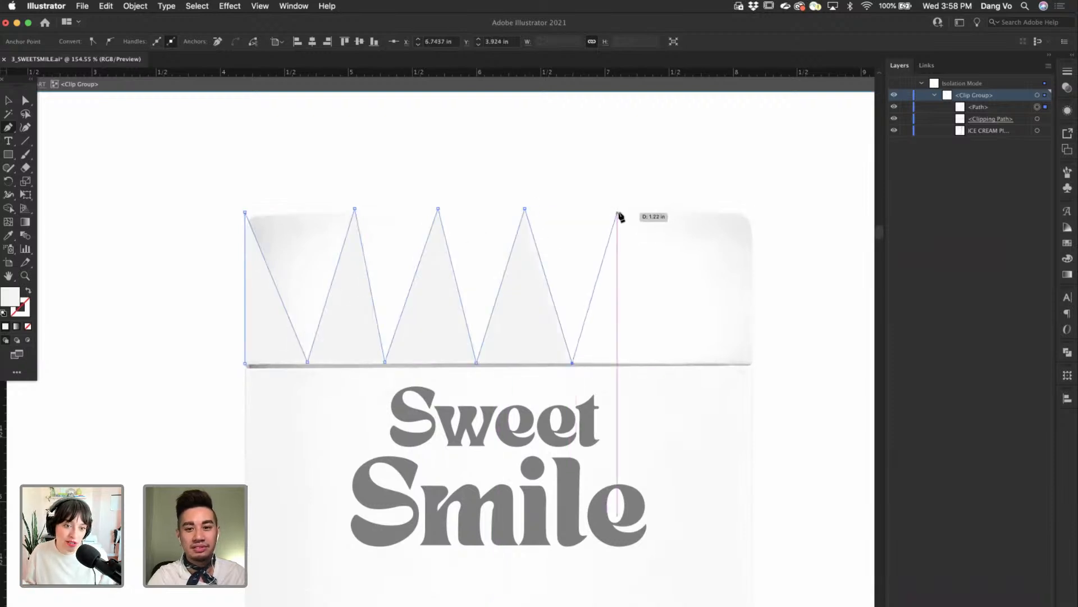
left_click(618, 212)
left_click(664, 365)
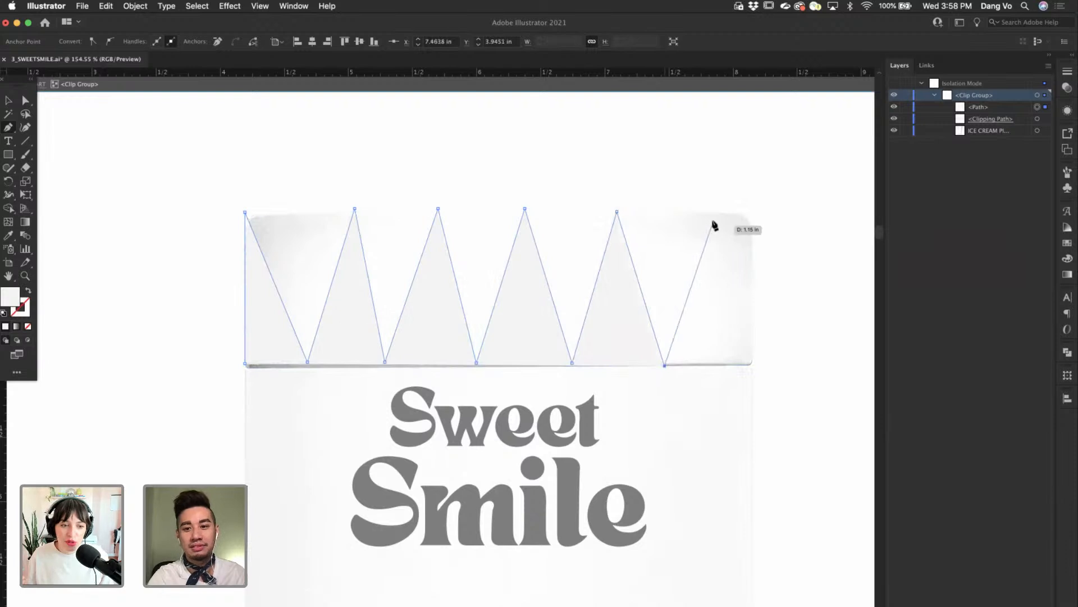
left_click(711, 213)
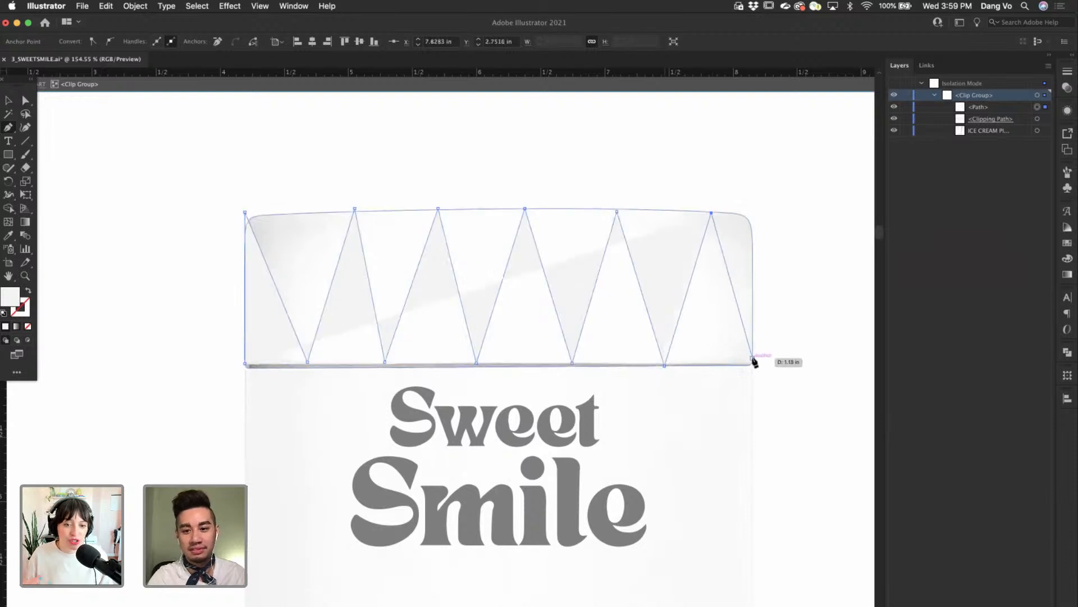
Step: Undo the slanted last segment, drop a vertical one to the lid's base instead, and close the zigzag shape along the base
left_click(752, 358)
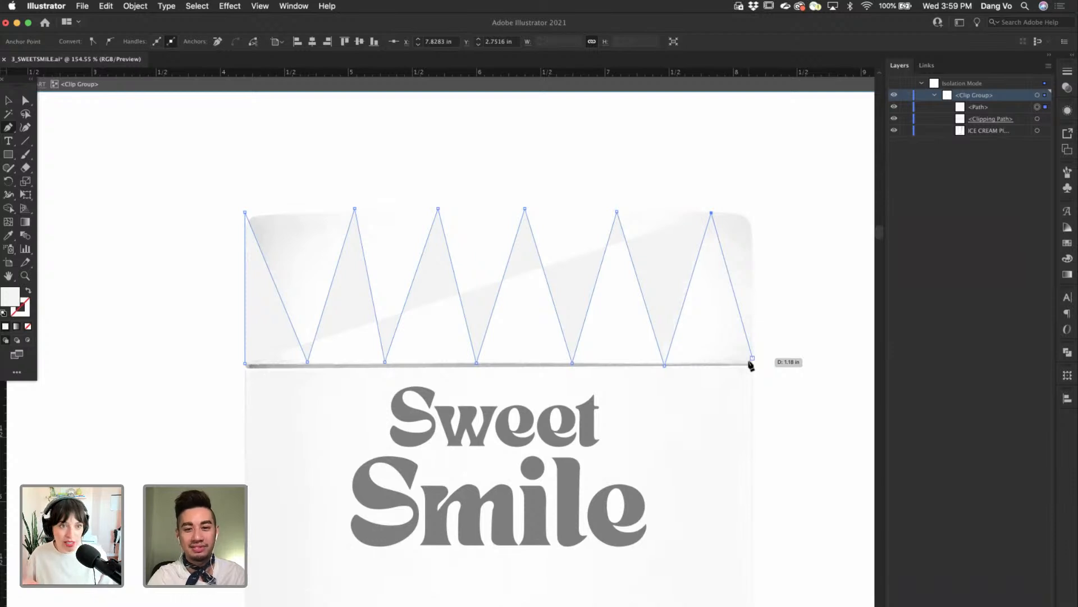
key("super+z")
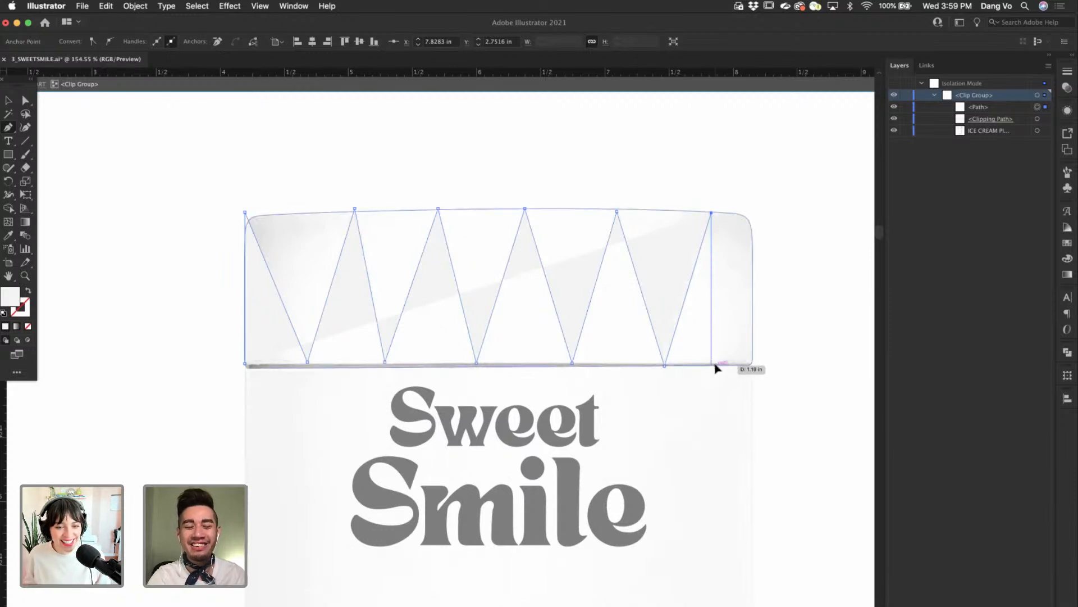
left_click(714, 365)
left_click(246, 364)
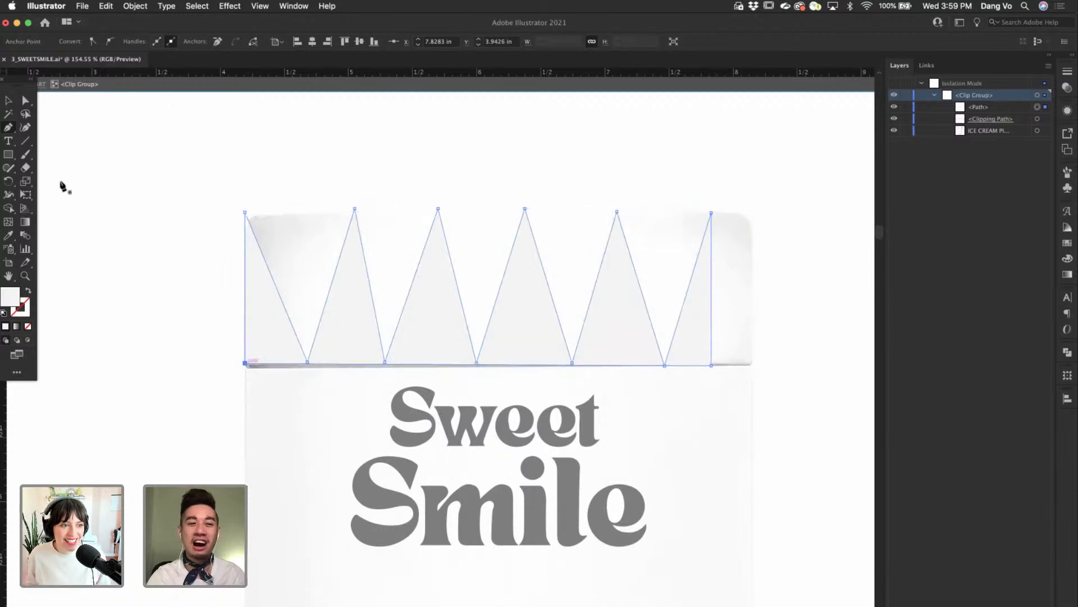
Step: Stretch the zigzag shape to the lid's full width and select its first lower anchor point for direct editing
key("v")
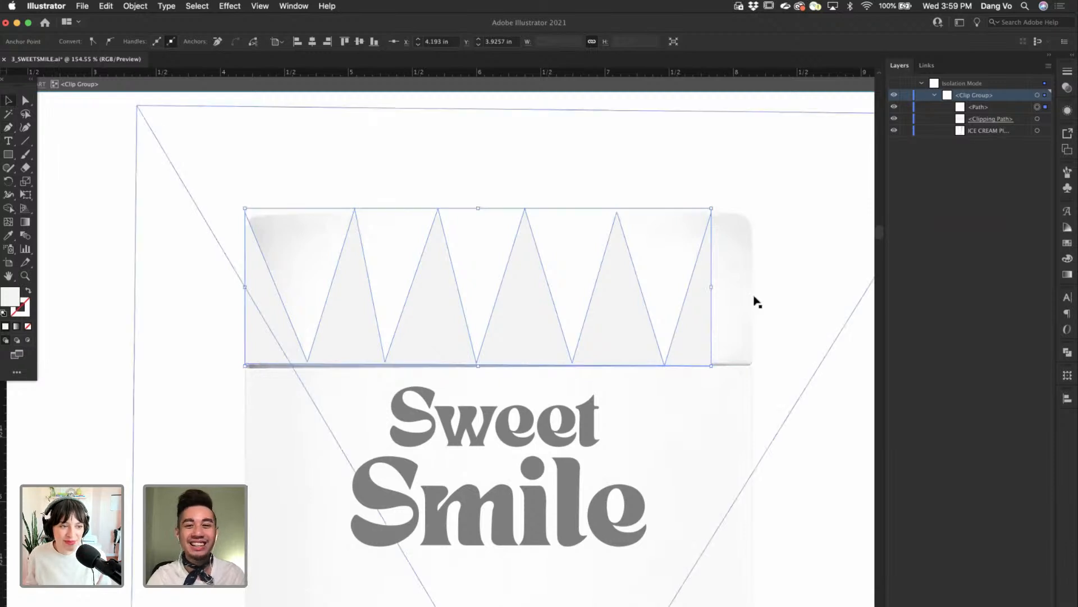
left_click_drag(722, 286, 755, 288)
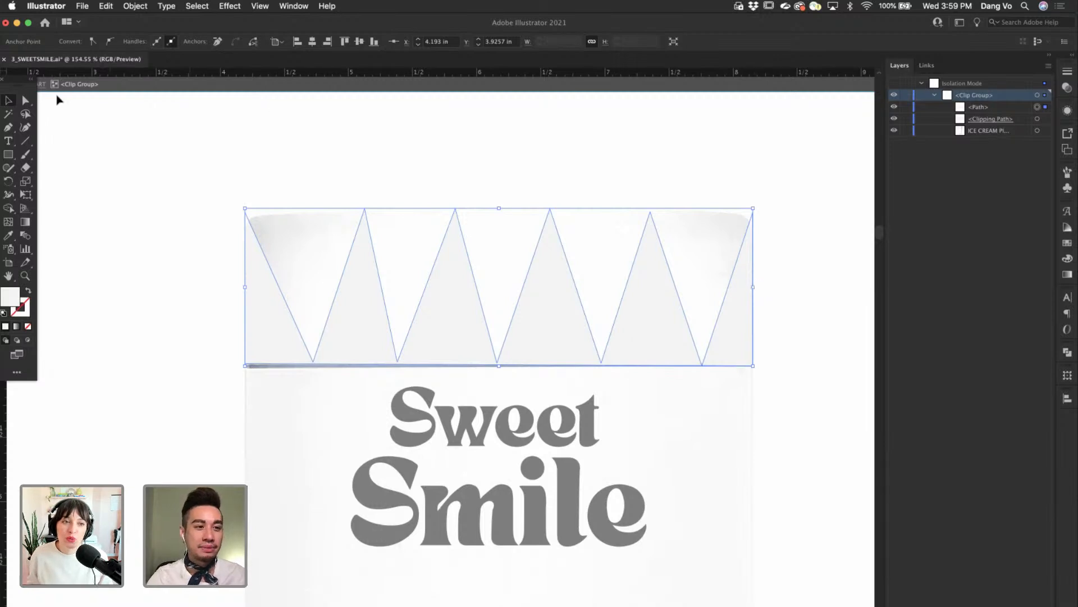
key("a")
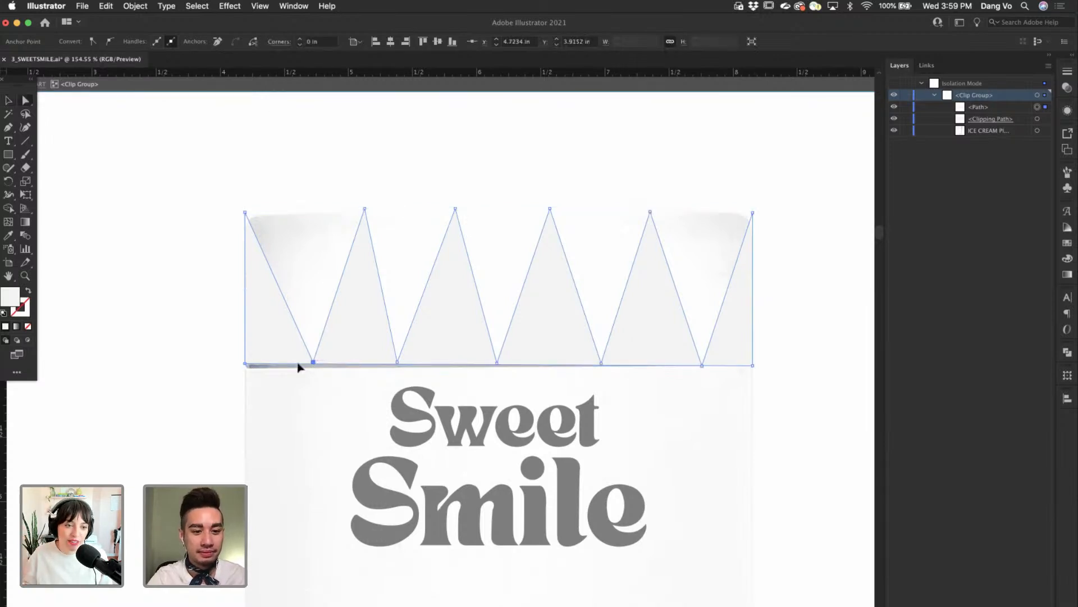
Step: Even out the zigzag's spacing by shifting its first lower anchor and its first two peaks slightly to the left
left_click_drag(311, 363, 301, 362)
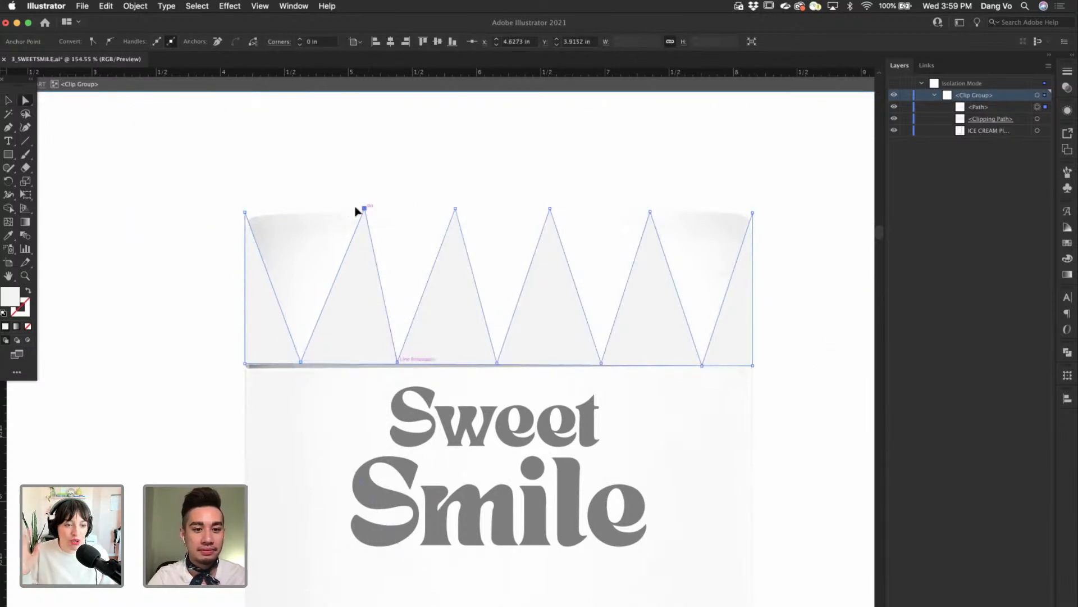
left_click_drag(364, 209, 351, 209)
left_click(455, 209, "shift")
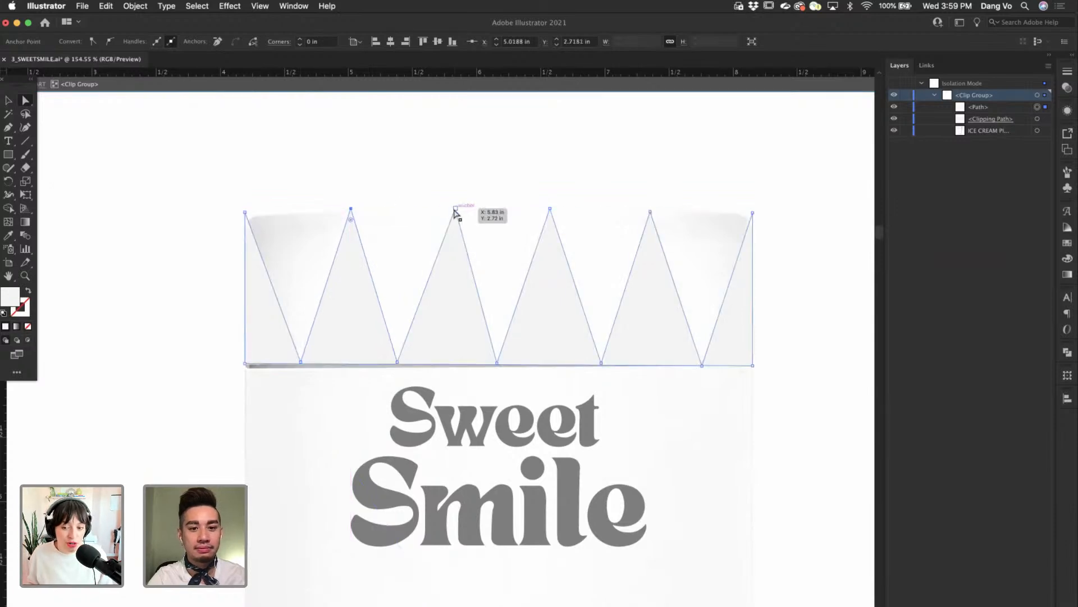
left_click_drag(455, 210, 447, 210)
left_click(550, 210)
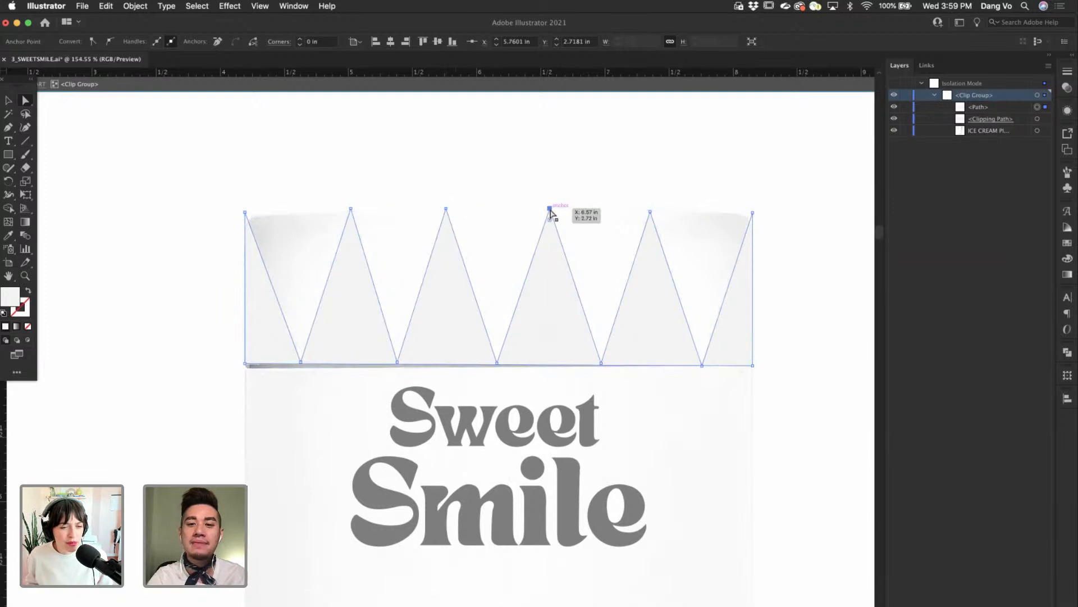
left_click(652, 214)
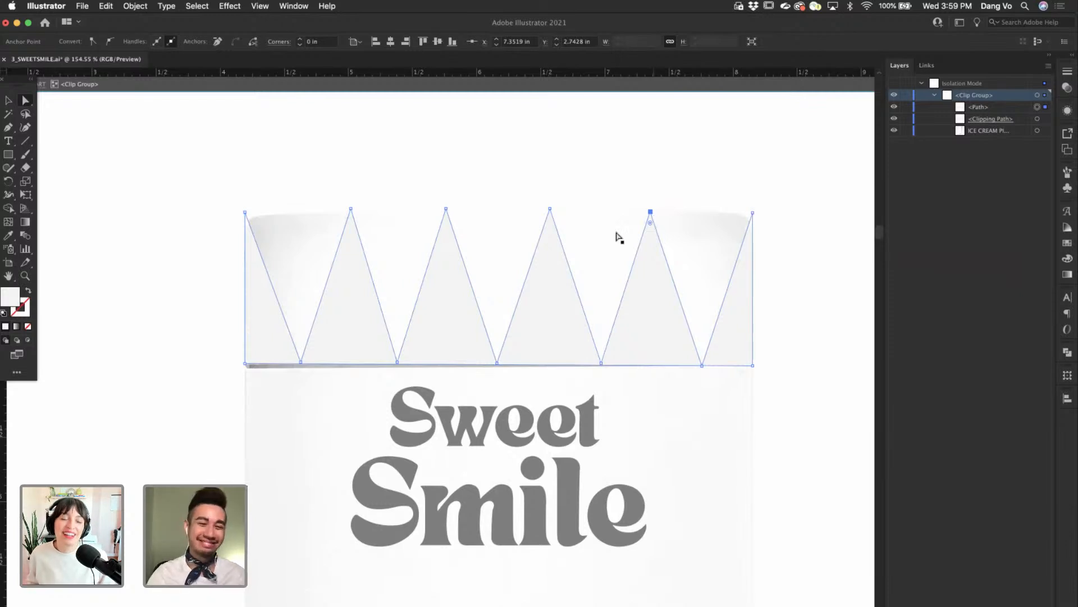
Step: Select the whole zigzag shape and fill it with the mint green 7dffd0
left_click(564, 294)
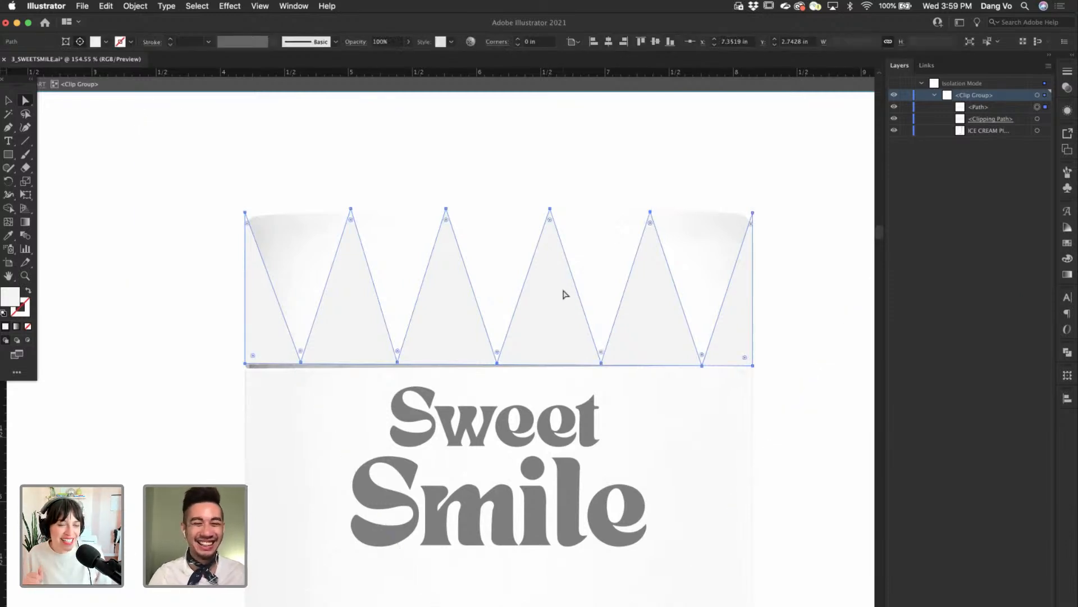
double_click(10, 298)
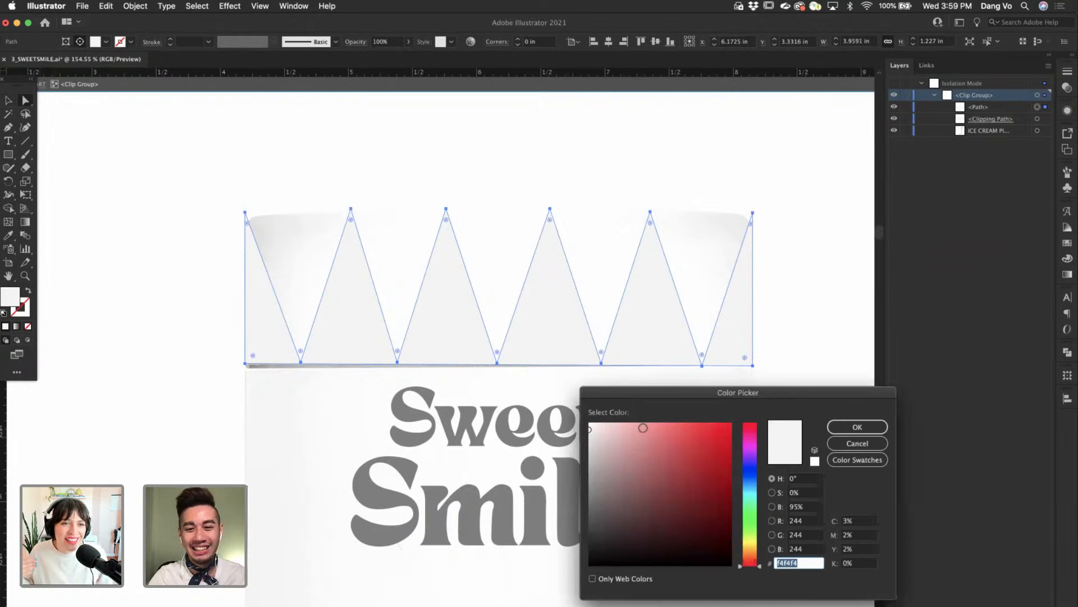
type("7dffe0")
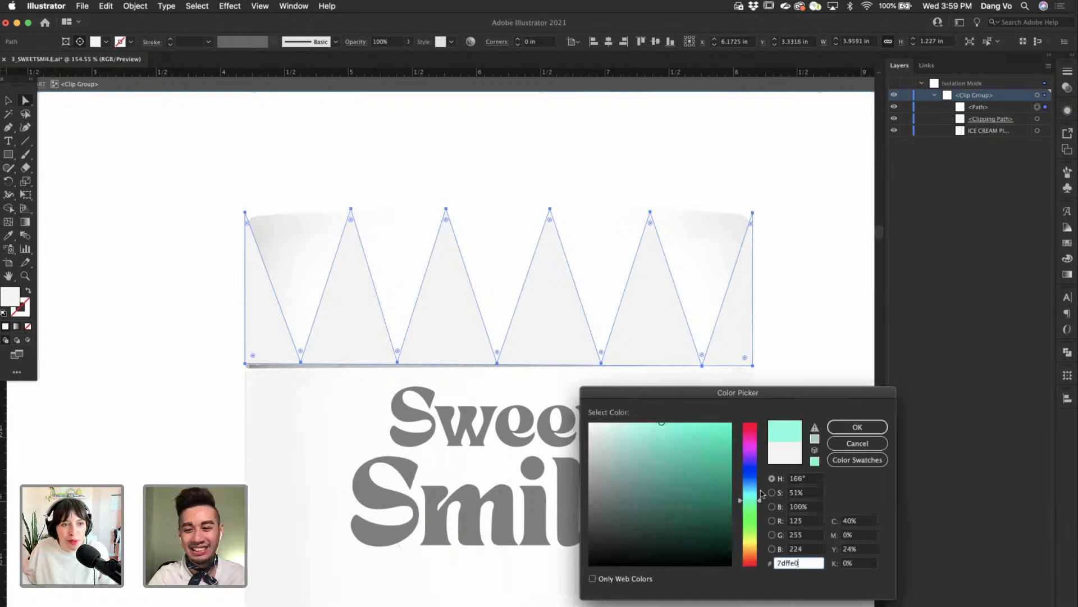
left_click(751, 521)
left_click(749, 504)
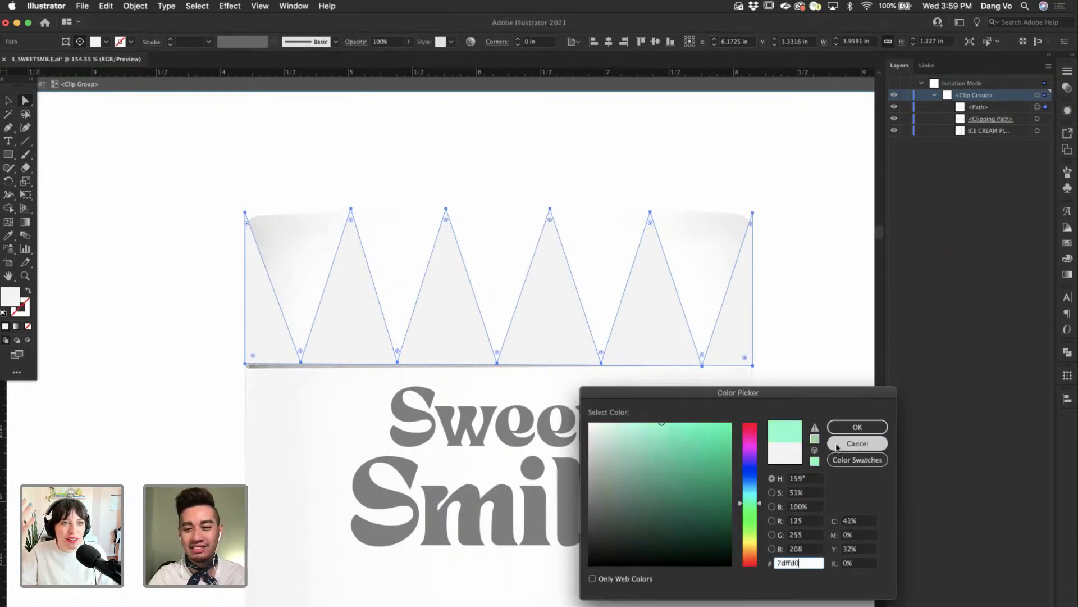
left_click(849, 428)
Step: Recolor the zigzag with the Eyedropper, trying the Hi Vis swatch before sampling the green at the abstract poster's lower edge
scroll(286, 422, "down", 5)
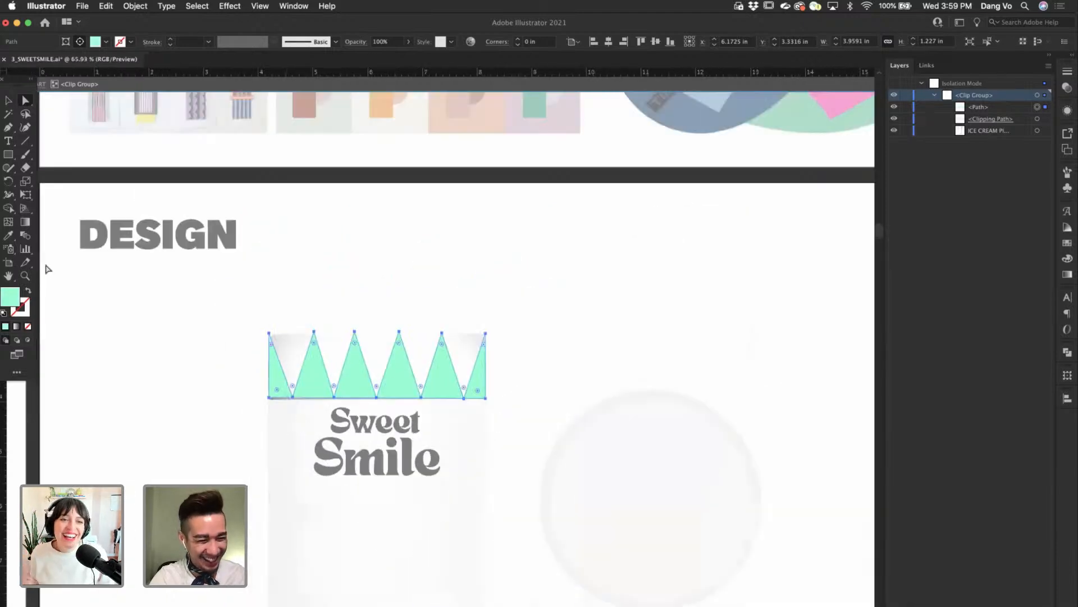
left_click(9, 236)
scroll(308, 307, "down", 5)
scroll(308, 307, "up", 5)
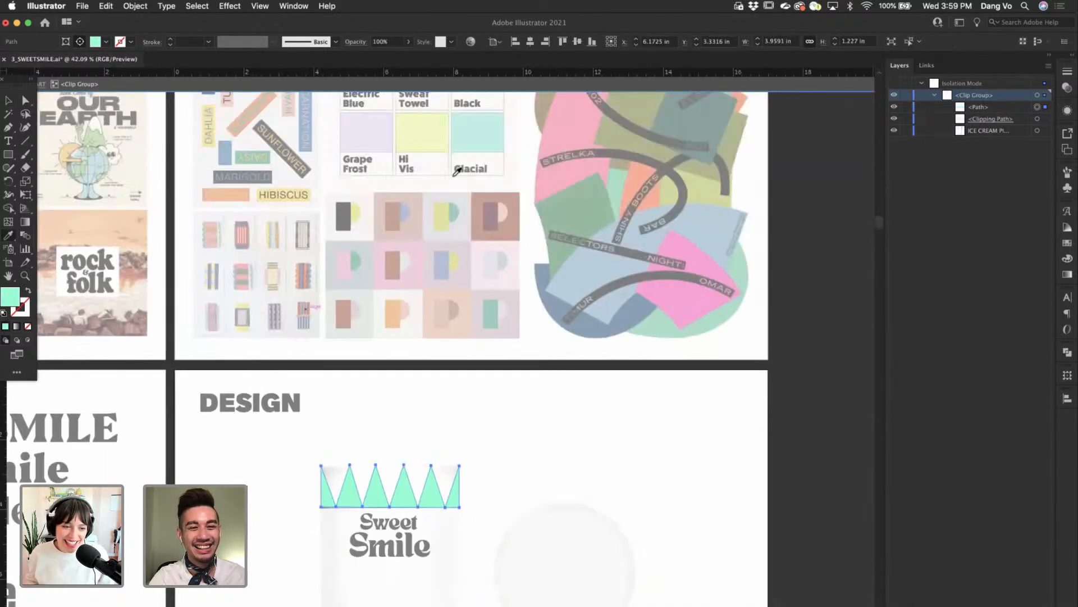
left_click(444, 134)
scroll(497, 135, "up", 2)
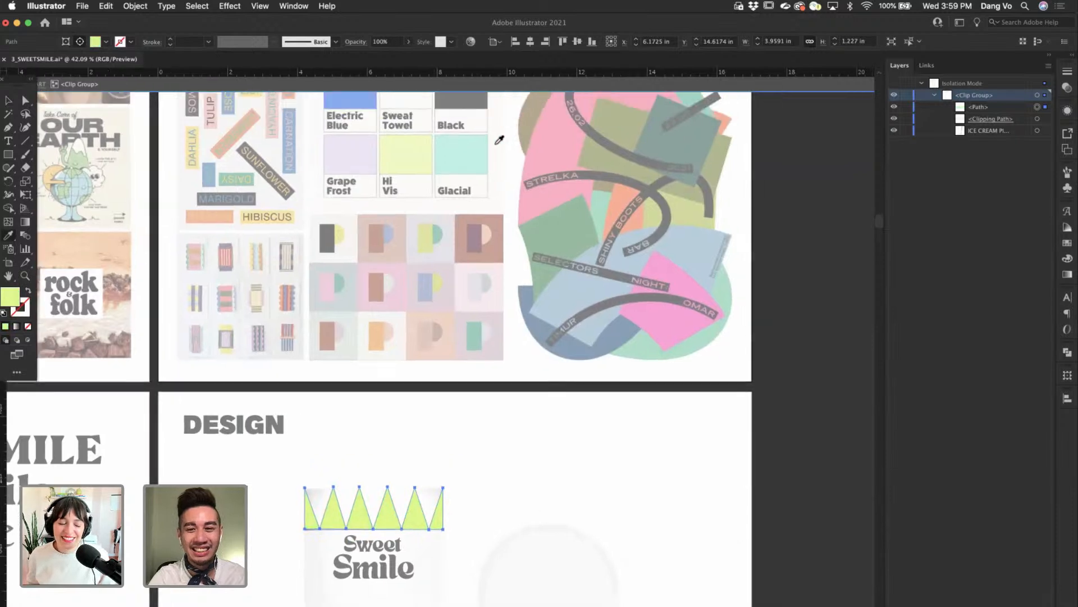
left_click(644, 351)
scroll(645, 351, "down", 1)
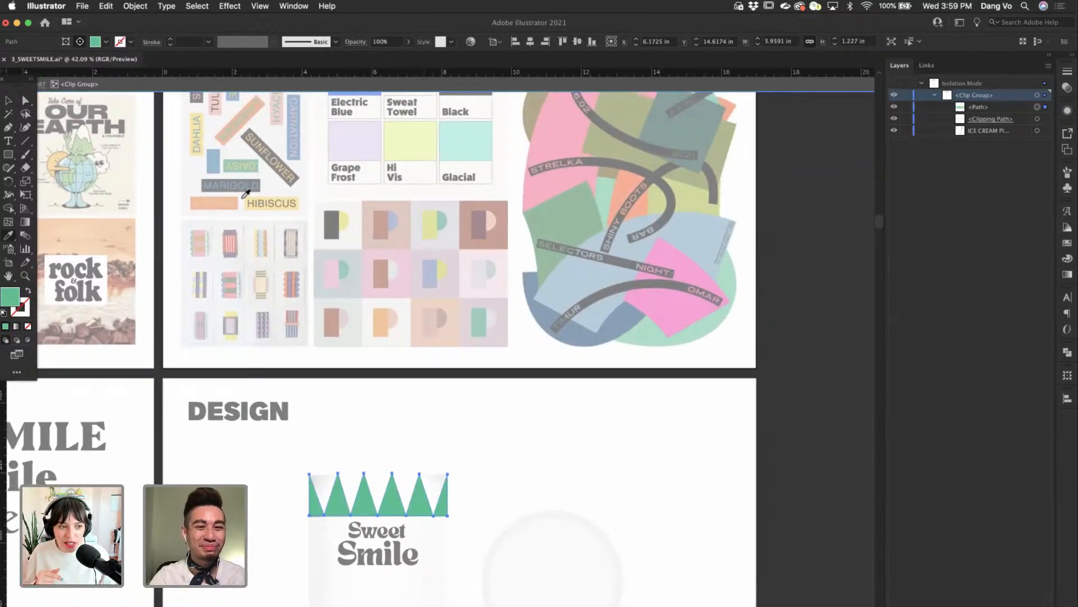
Step: Examine the flower-name labels, named swatches and palettes on the color inspiration board against the zigzag
scroll(248, 188, "up", 4)
scroll(252, 174, "down", 2)
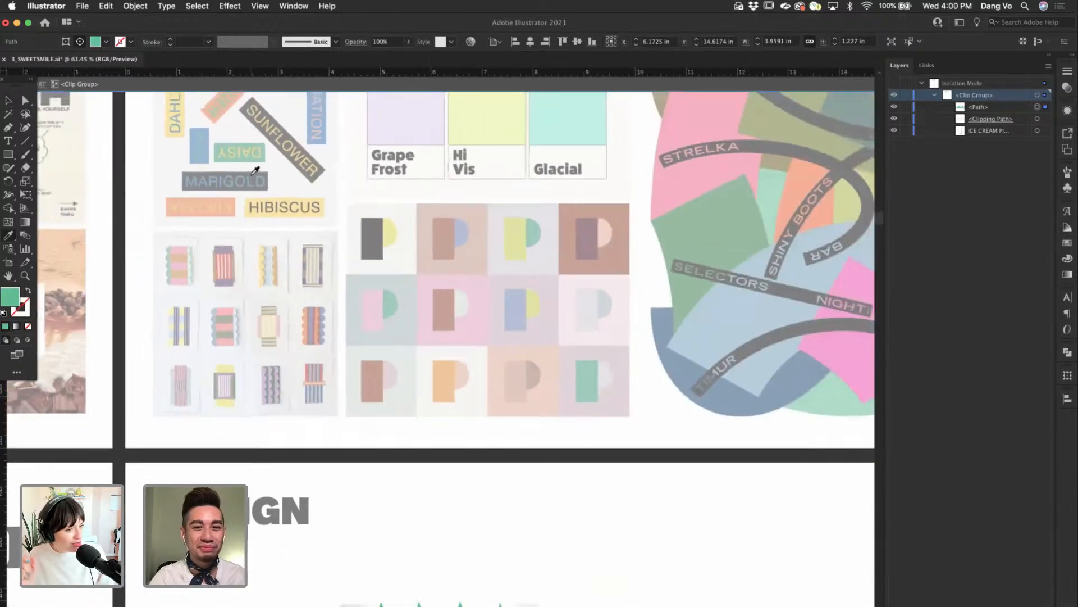
scroll(365, 173, "up", 3)
scroll(369, 168, "down", 2)
scroll(390, 174, "down", 1)
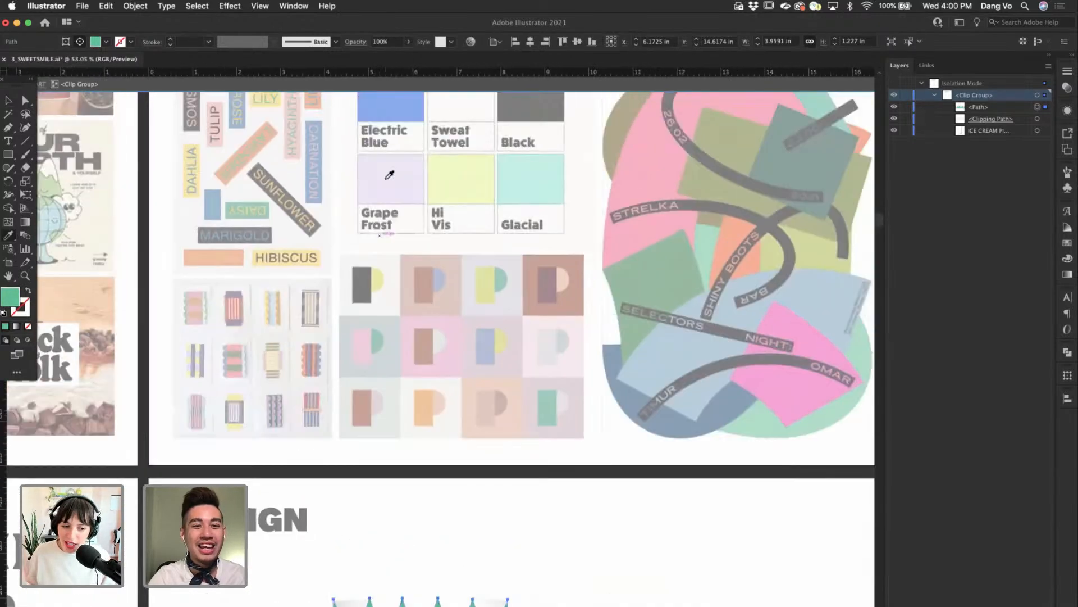
scroll(410, 248, "up", 1)
scroll(413, 261, "down", 1)
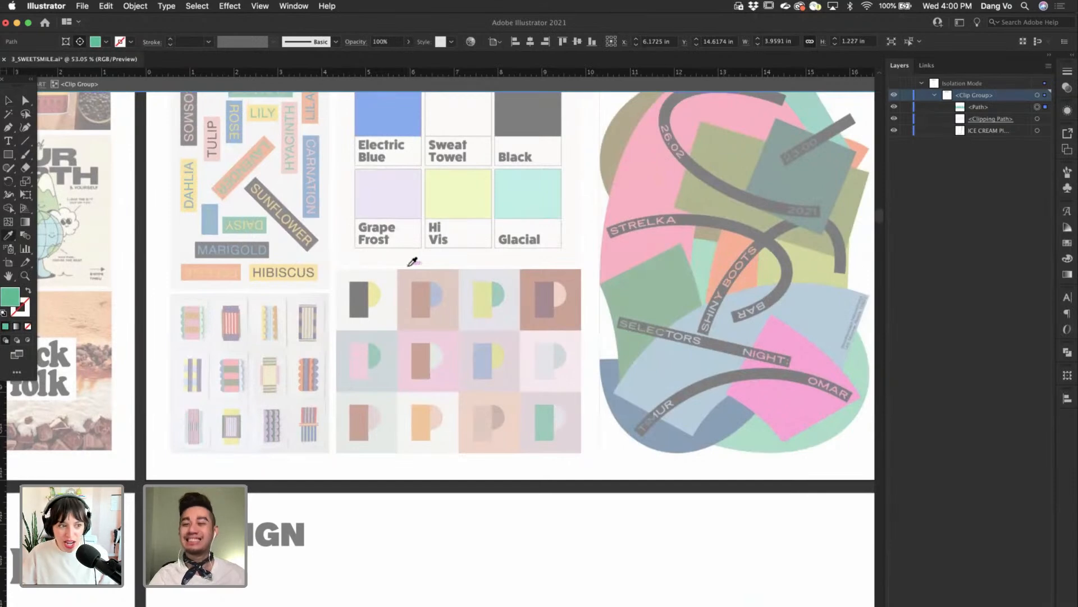
scroll(432, 315, "down", 5)
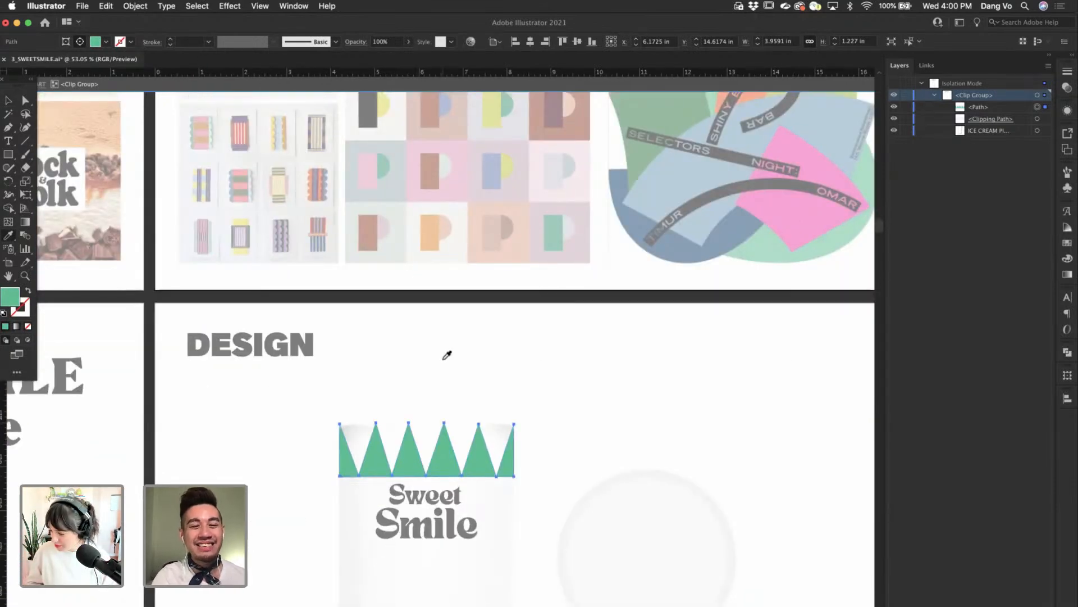
scroll(447, 355, "down", 3)
Step: Switch to the Selection tool and select the clipping path outlining the container's lid
left_click(9, 100)
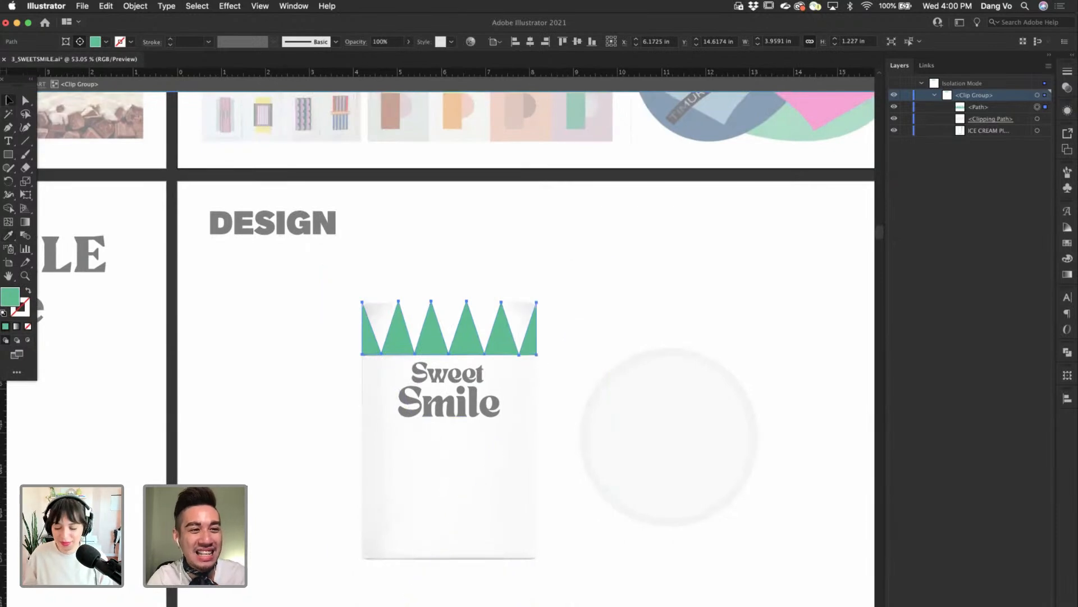
left_click(344, 397)
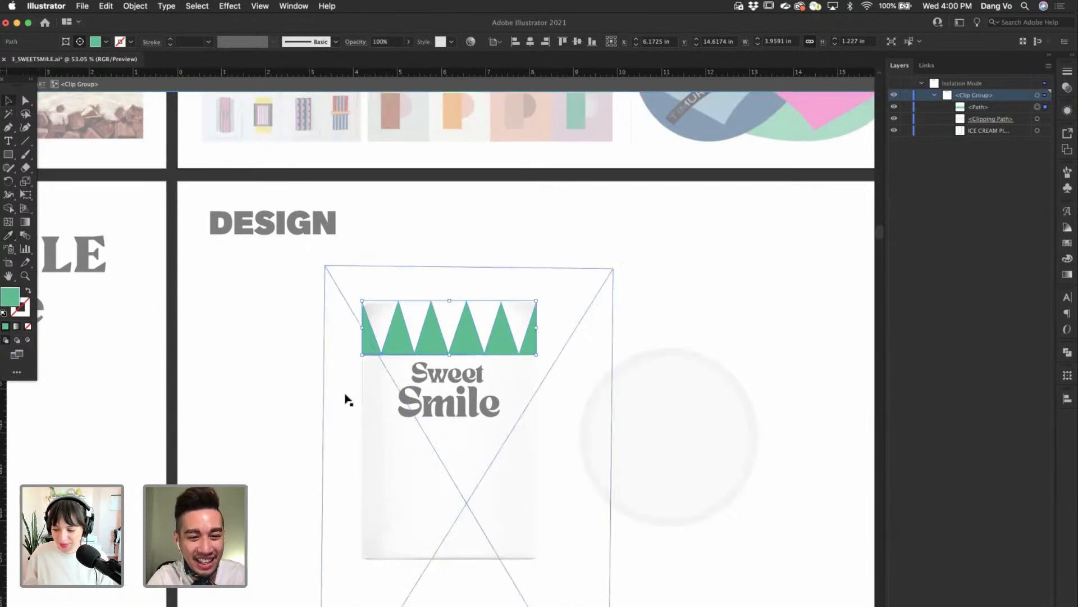
left_click(448, 306)
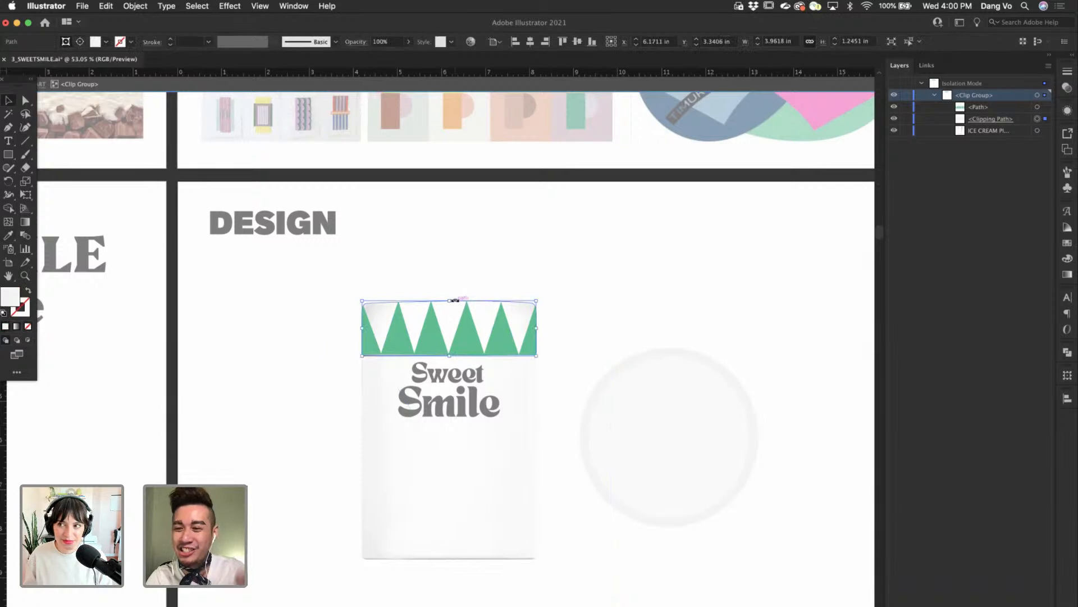
Step: Compare the green zigzag lid with the color inspiration board's posters, swatches and patterned artwork
scroll(455, 301, "down", 2)
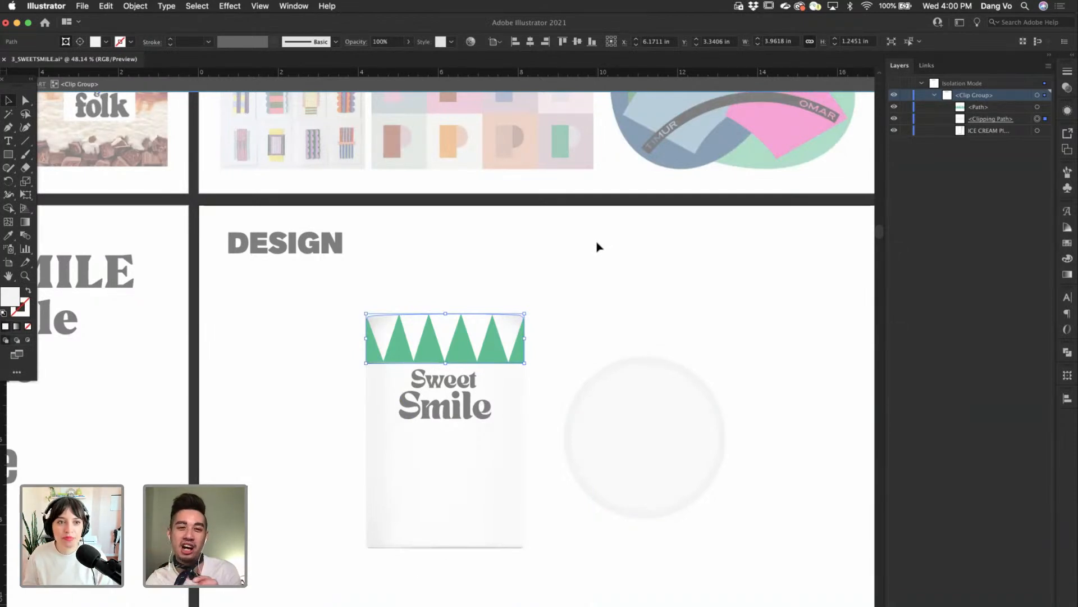
scroll(598, 247, "up", 4)
scroll(589, 303, "up", 6)
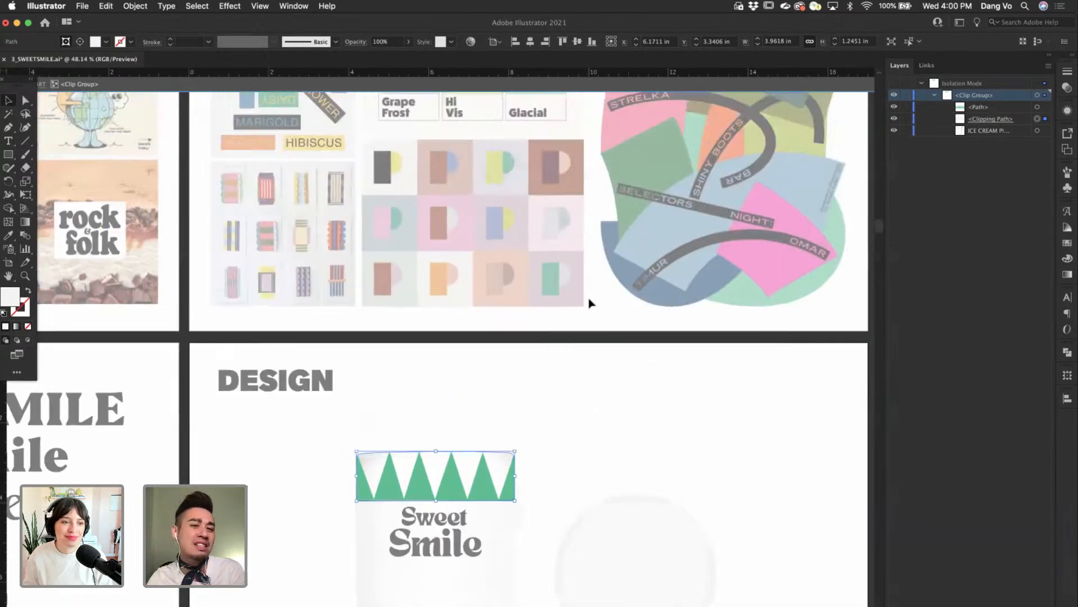
scroll(600, 302, "up", 2)
scroll(600, 302, "right", 2)
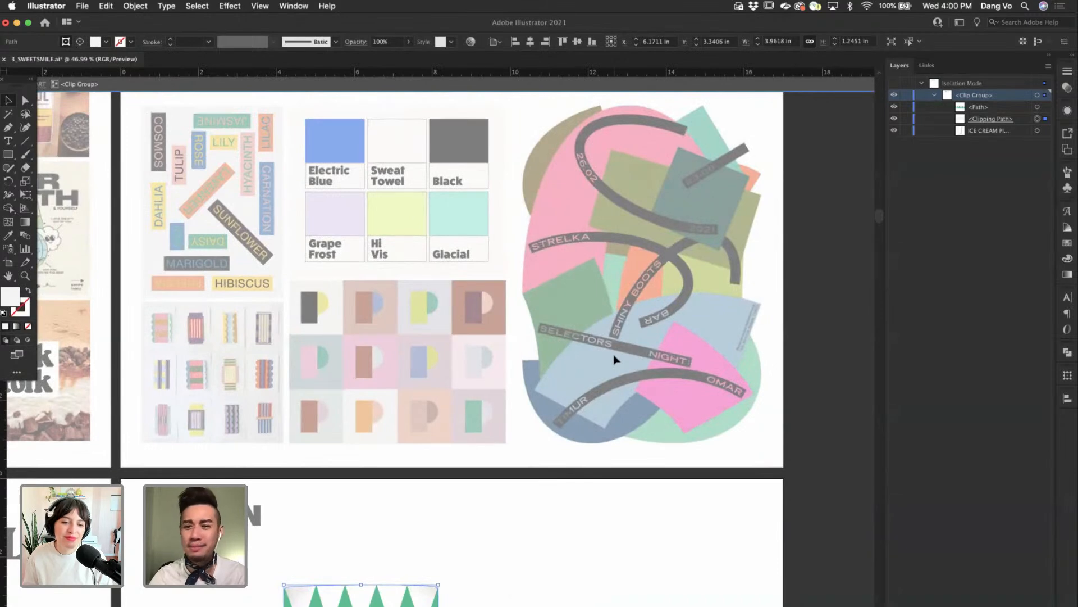
scroll(614, 358, "down", 6)
scroll(614, 358, "left", 1)
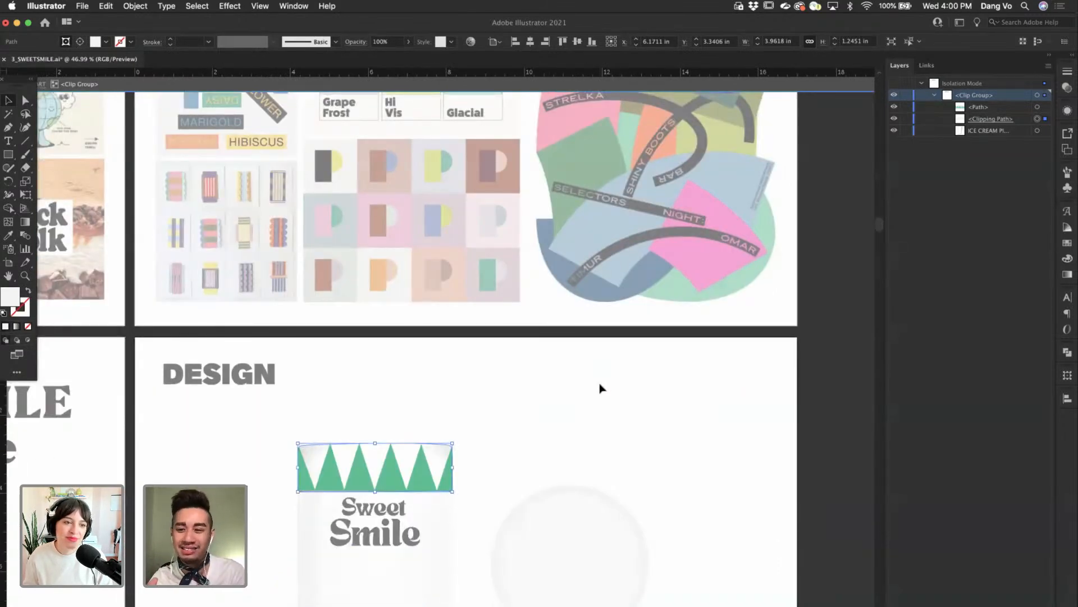
scroll(600, 385, "down", 4)
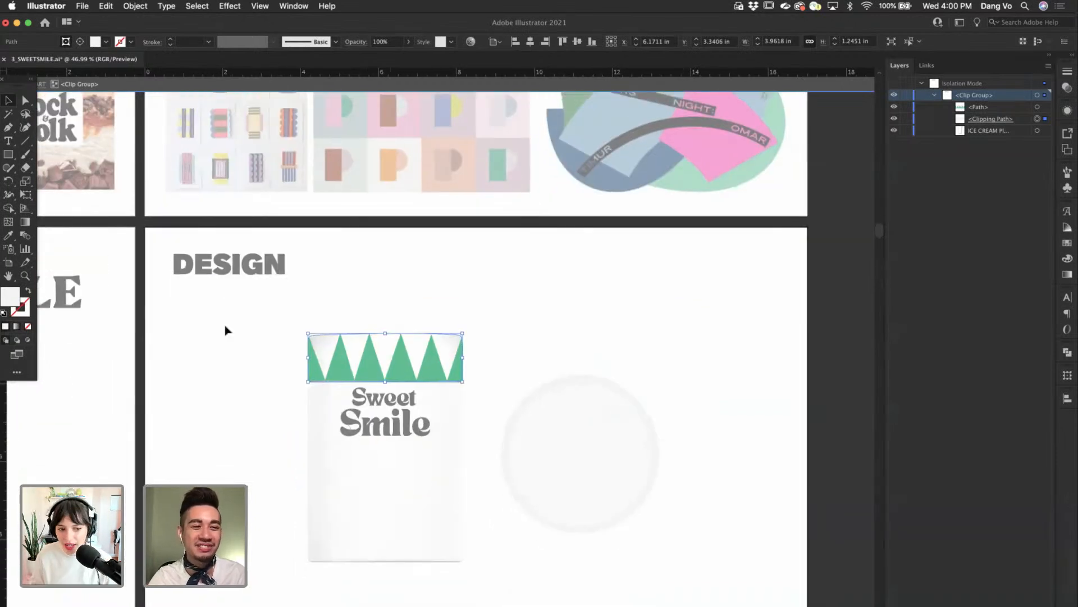
scroll(301, 368, "up", 3)
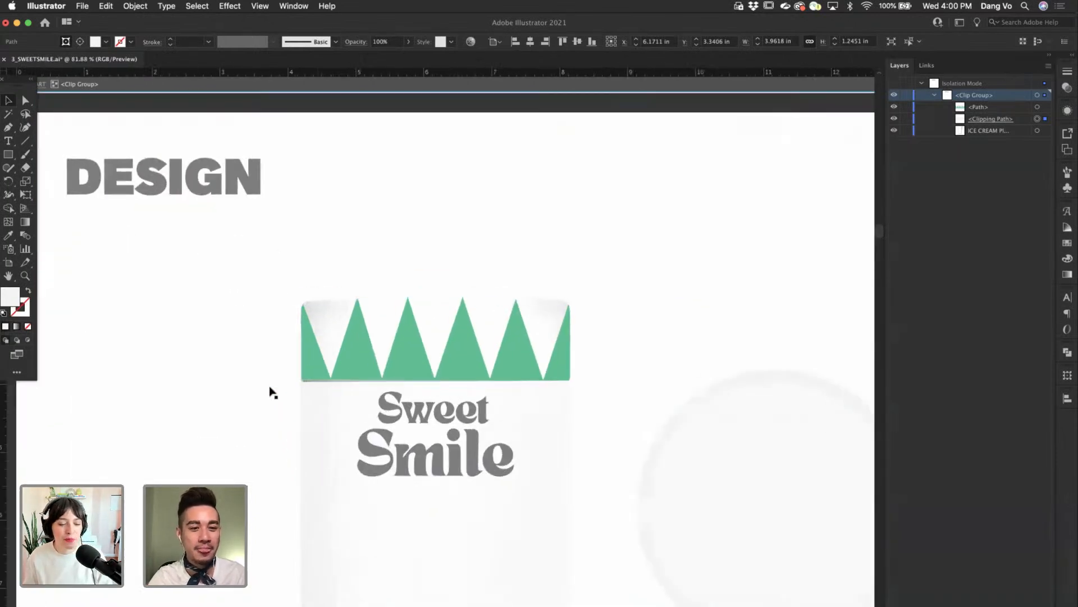
Step: Clear the selection, lock the linked ice cream pint image inside the clip group, and unlock it again
left_click(176, 305)
scroll(175, 306, "down", 4)
scroll(176, 306, "down", 1)
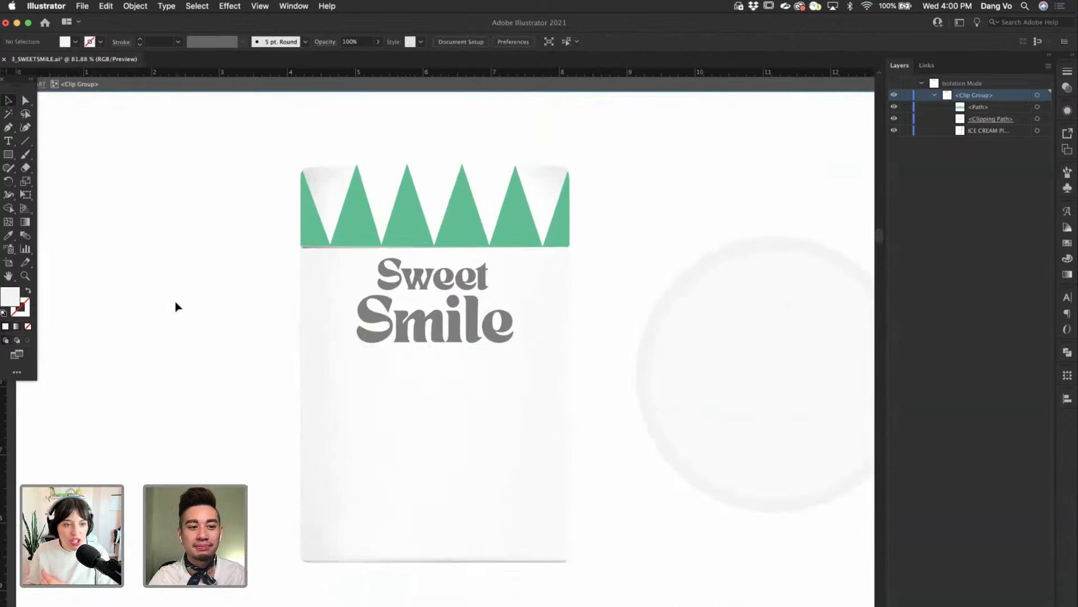
left_click(322, 332)
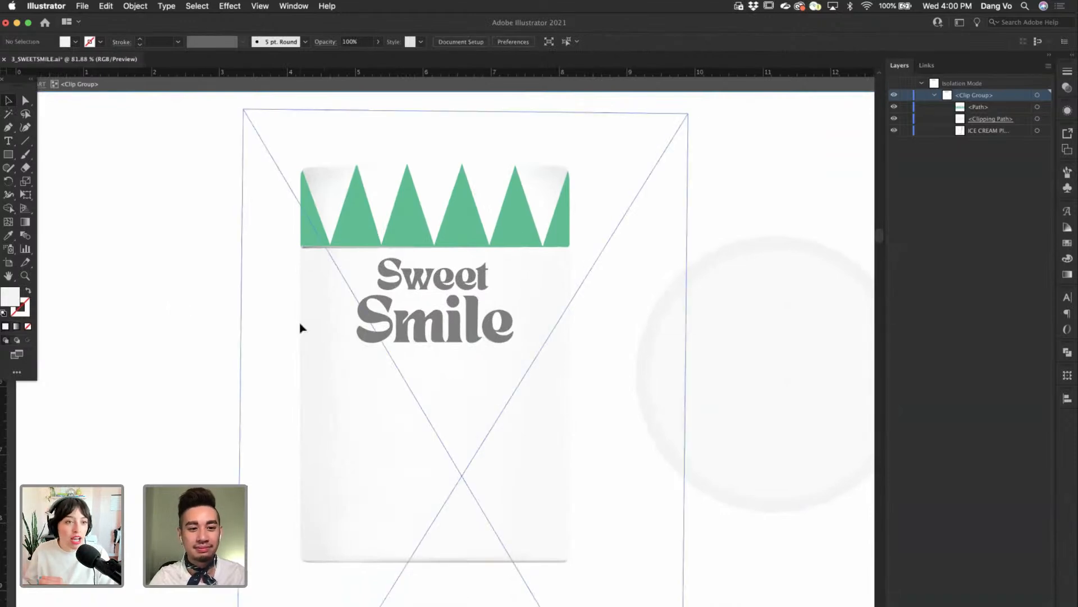
left_click(906, 131)
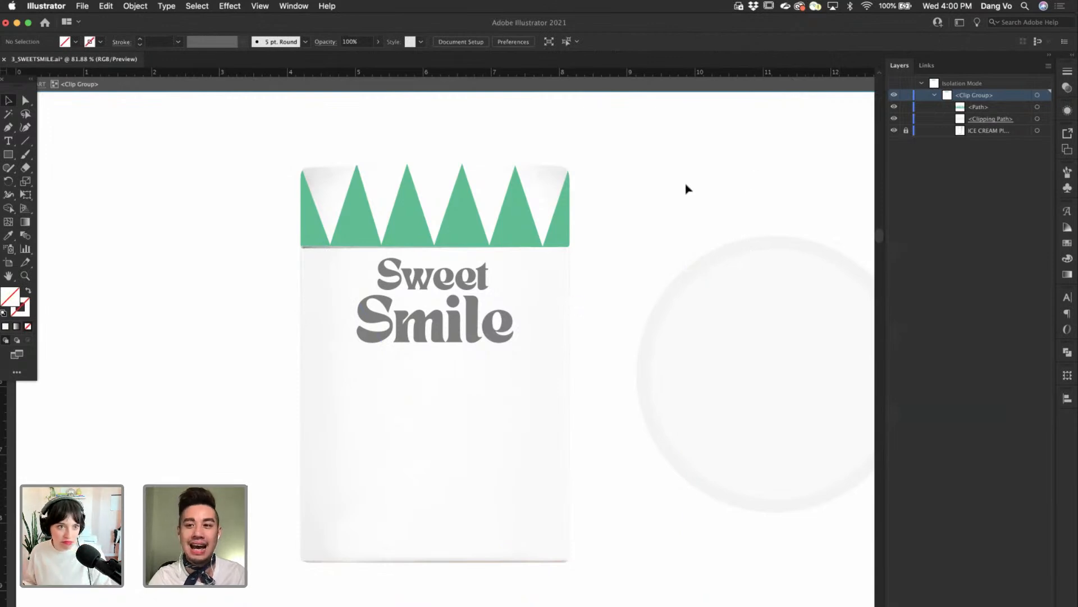
left_click(906, 130)
left_click(625, 207)
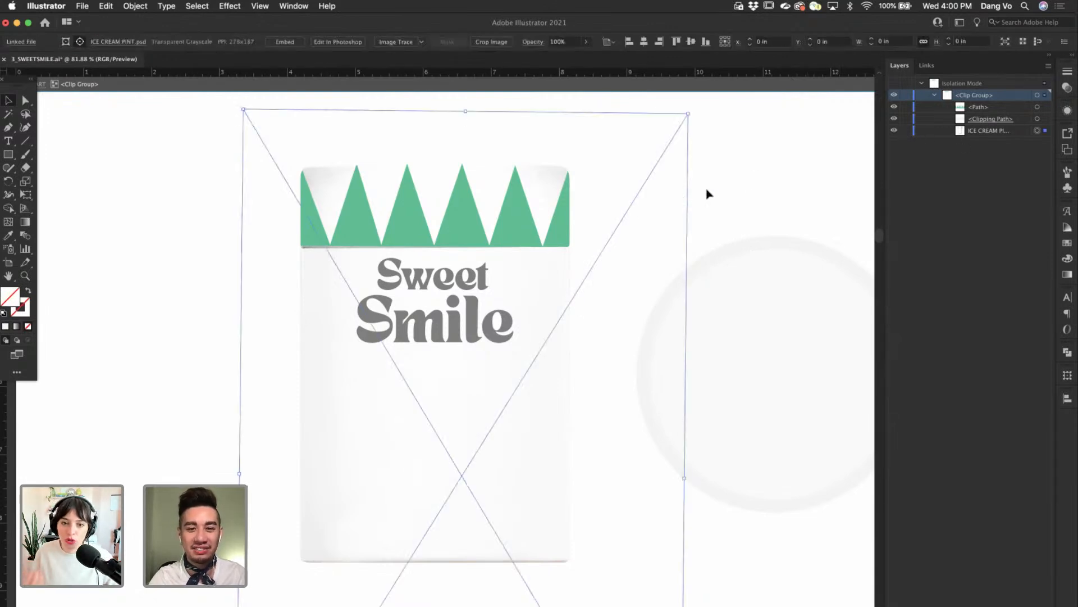
Step: Exit isolation mode and select the clip group of the container's body
left_click(722, 187)
double_click(722, 187)
left_click(570, 272)
scroll(571, 274, "down", 5)
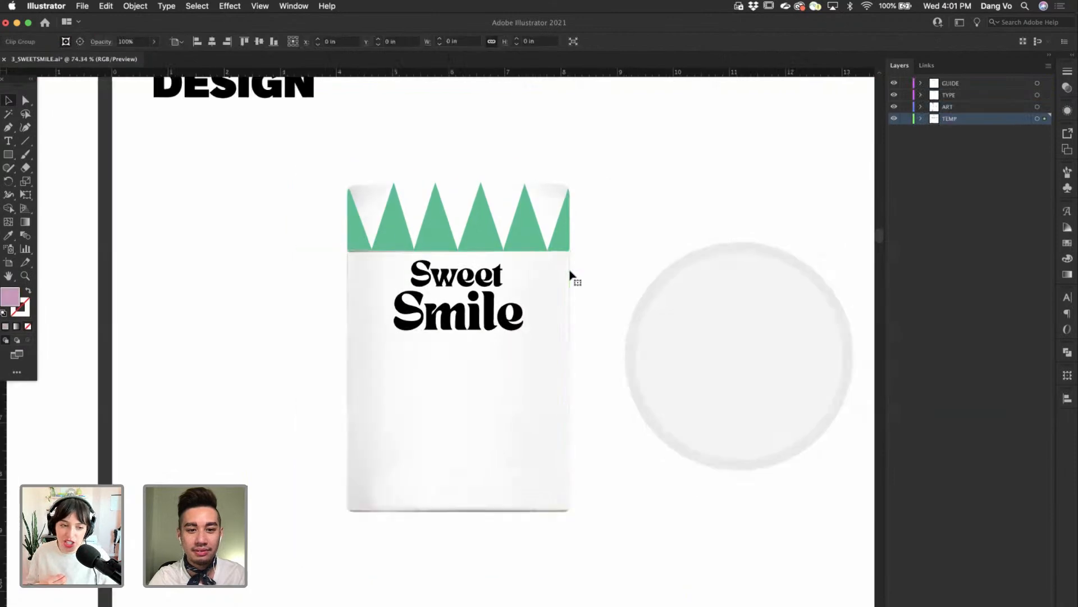
Step: Review the packaging and illustration references on the mood board beside the color inspiration
scroll(570, 274, "down", 3)
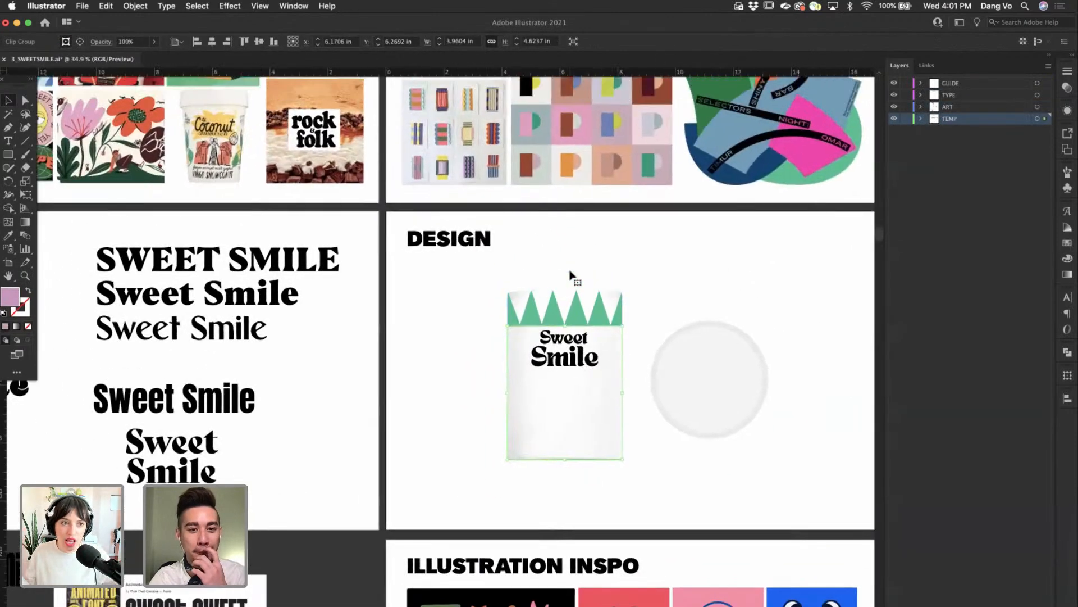
scroll(522, 262, "up", 5)
scroll(522, 262, "left", 3)
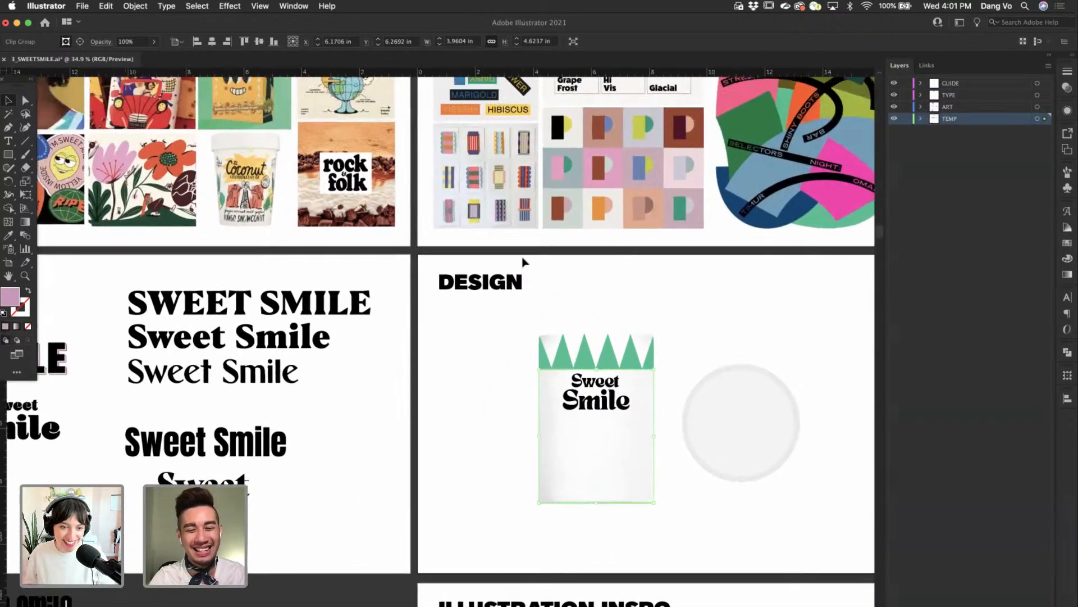
scroll(524, 261, "up", 2)
scroll(524, 261, "left", 2)
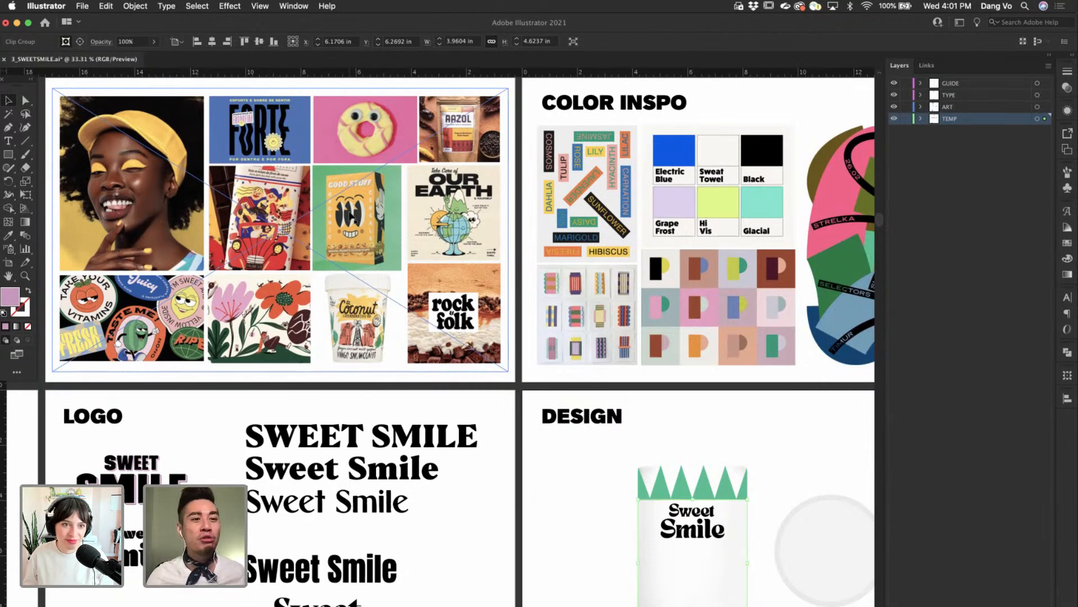
scroll(351, 216, "left", 3)
scroll(351, 217, "up", 2)
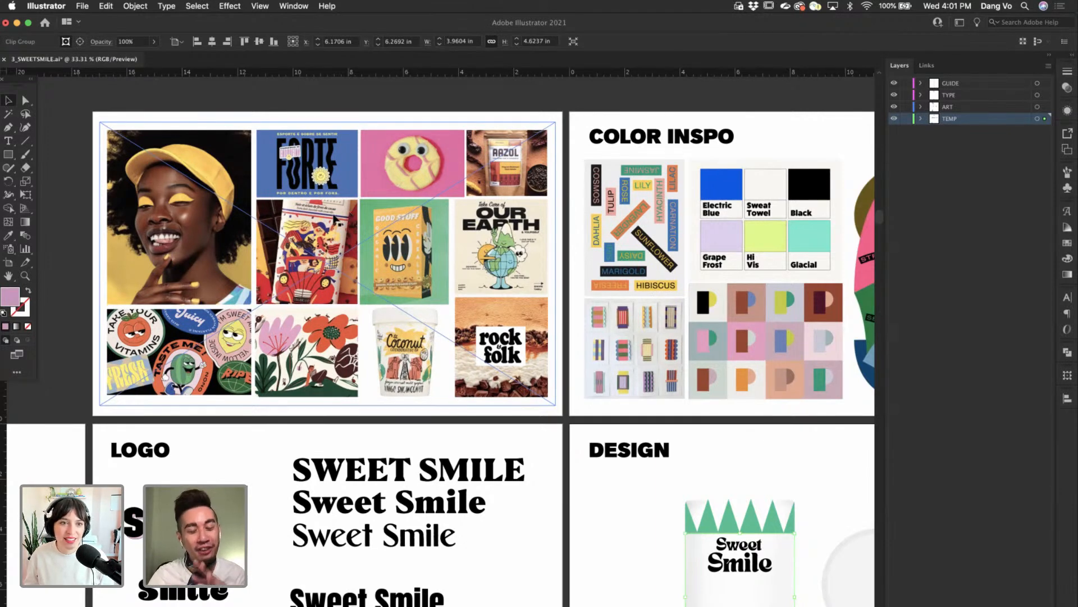
scroll(376, 171, "up", 3)
scroll(499, 261, "up", 2)
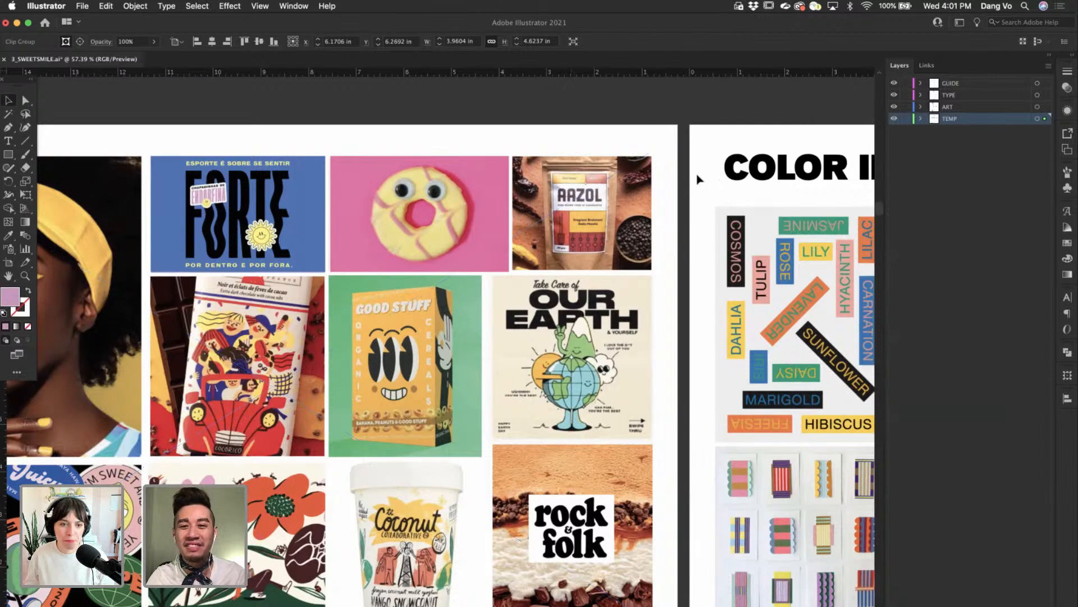
Step: Compare the whole mood board with the logo board and the container on the design board, then clear the selection
scroll(686, 182, "down", 3)
scroll(687, 182, "left", 2)
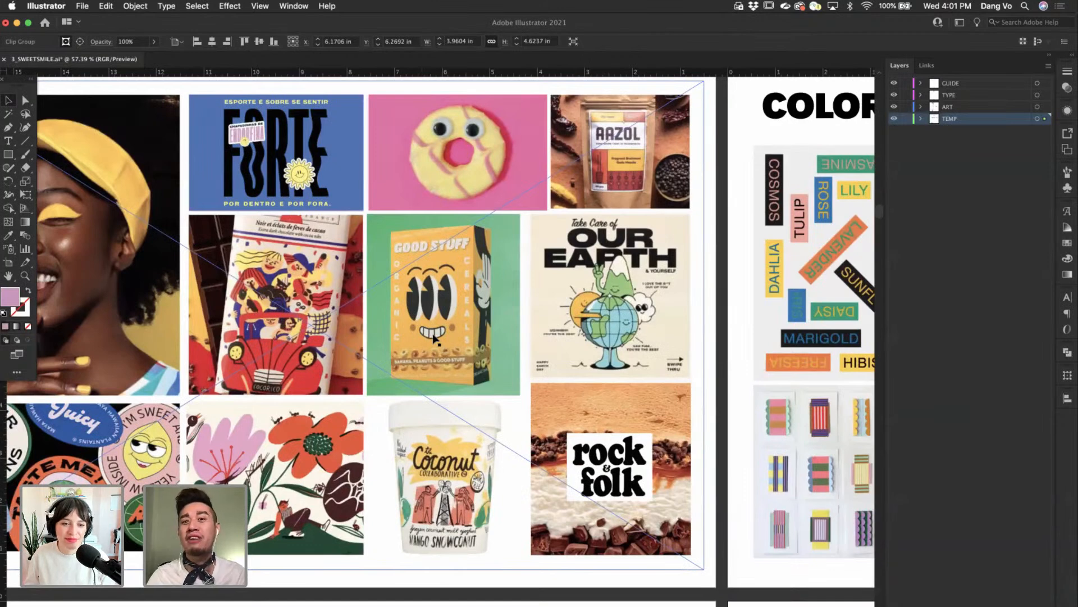
left_click(623, 318)
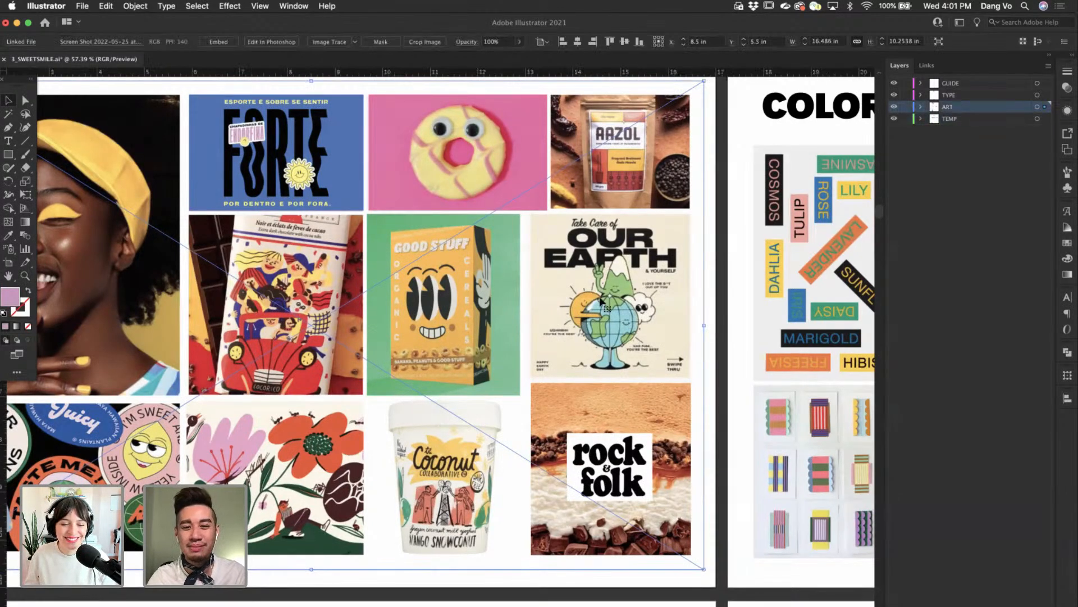
scroll(628, 340, "down", 2)
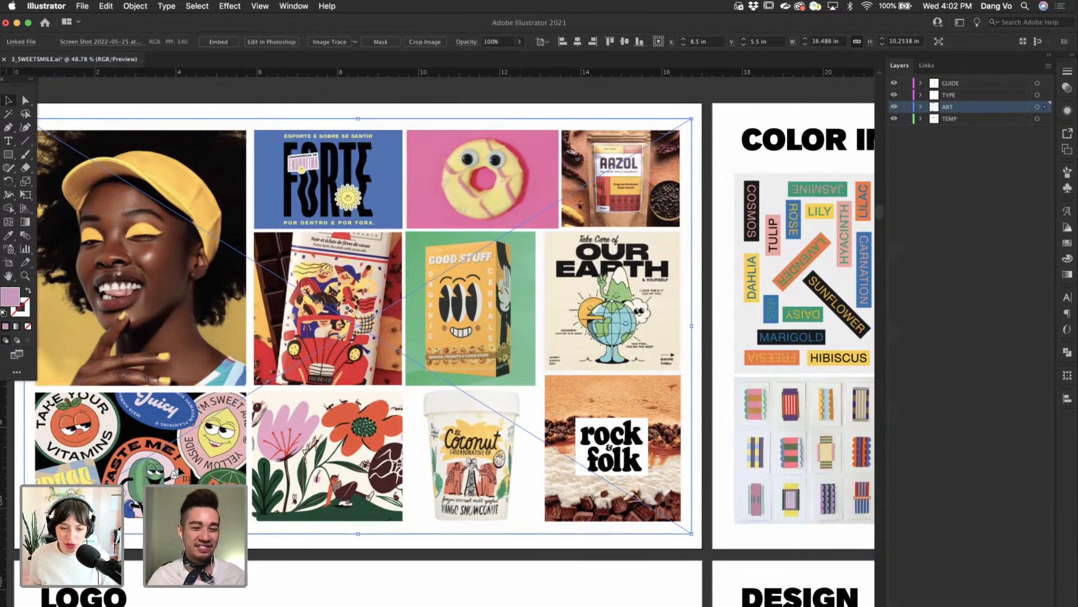
scroll(371, 478, "down", 3)
scroll(375, 482, "down", 6)
scroll(375, 482, "right", 6)
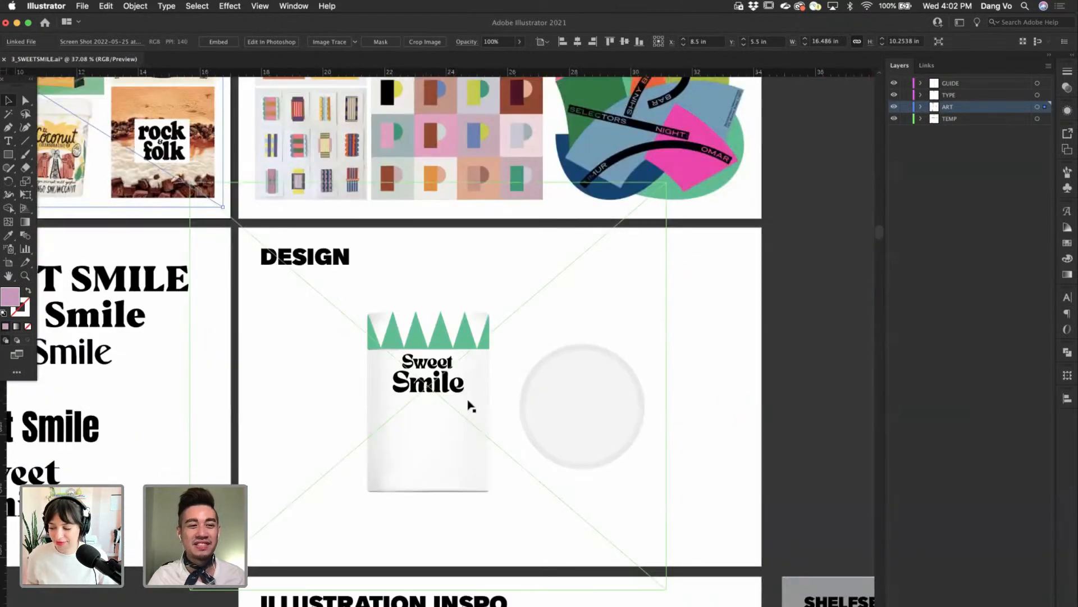
scroll(519, 322, "up", 1)
scroll(519, 322, "left", 3)
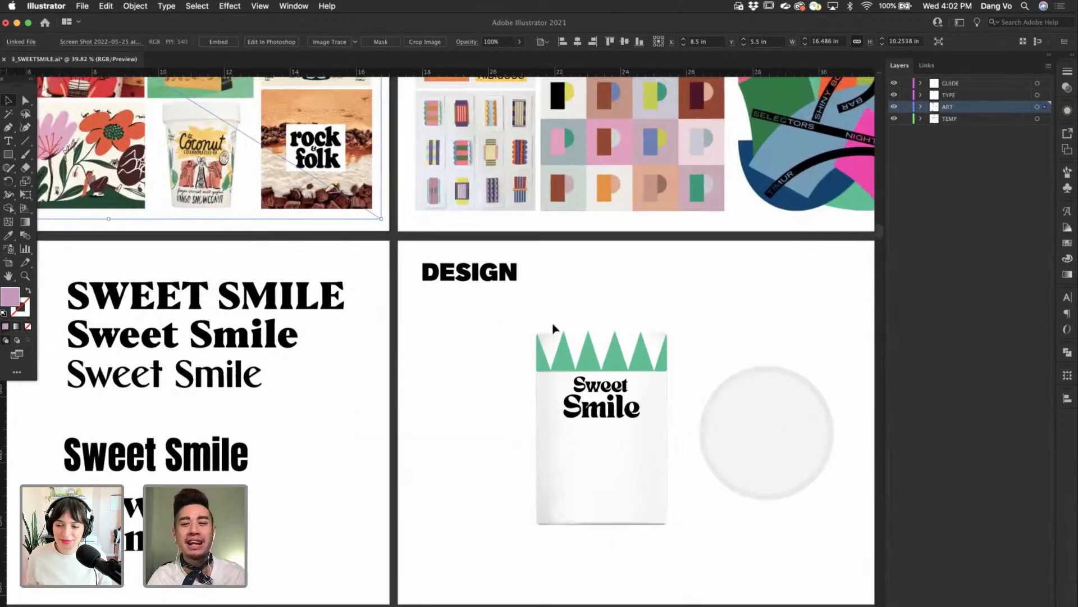
left_click(607, 317)
Step: Isolate the clip group of the container's body and draw a logo panel about 2.68 by 1.64 in directly below the lid
scroll(671, 376, "up", 5)
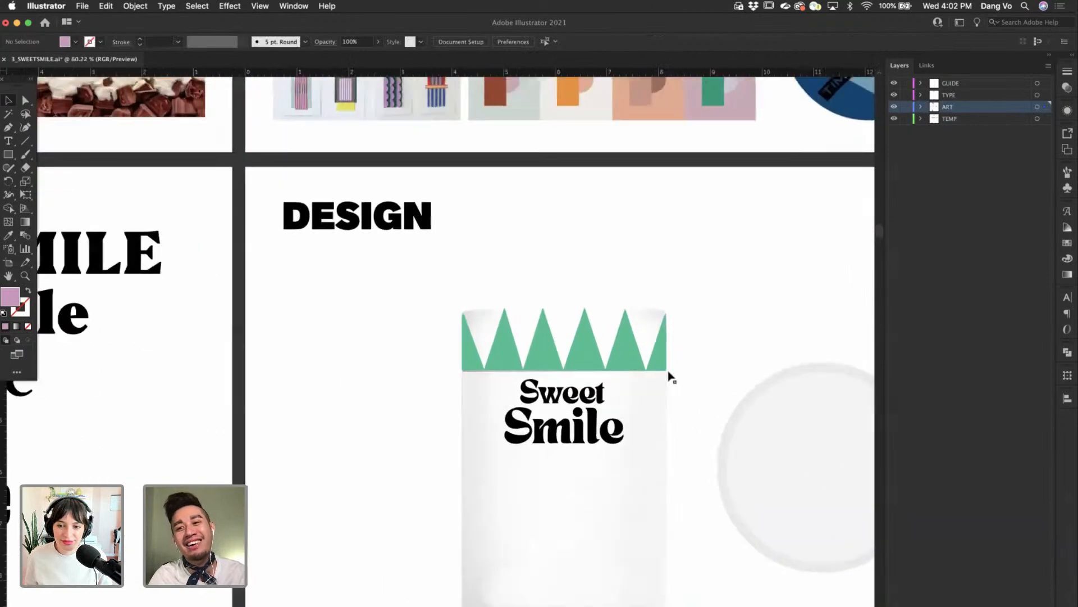
scroll(670, 376, "up", 1)
left_click(656, 372)
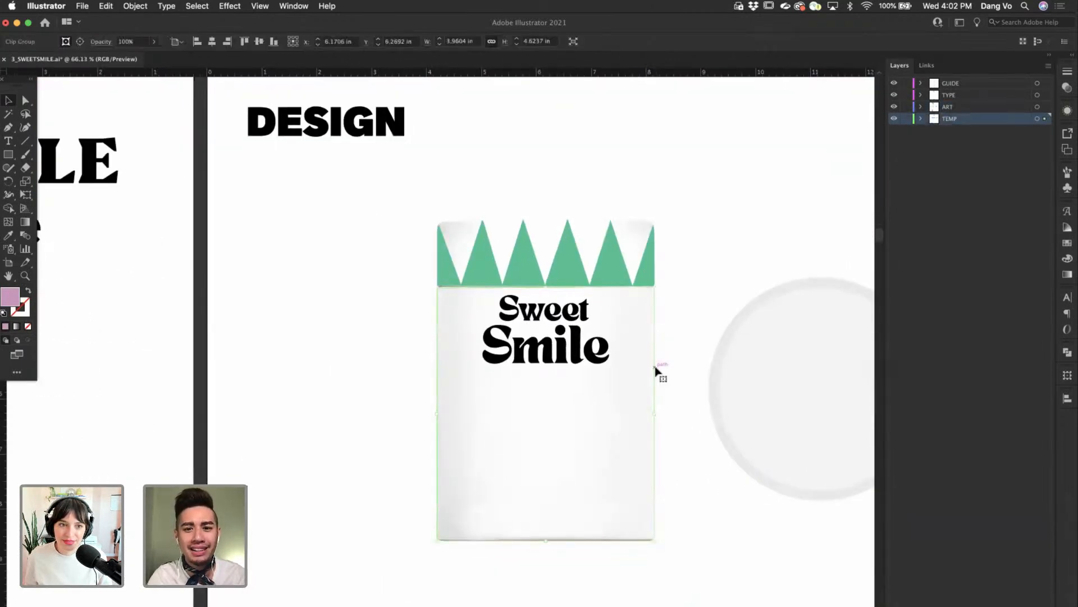
double_click(656, 372)
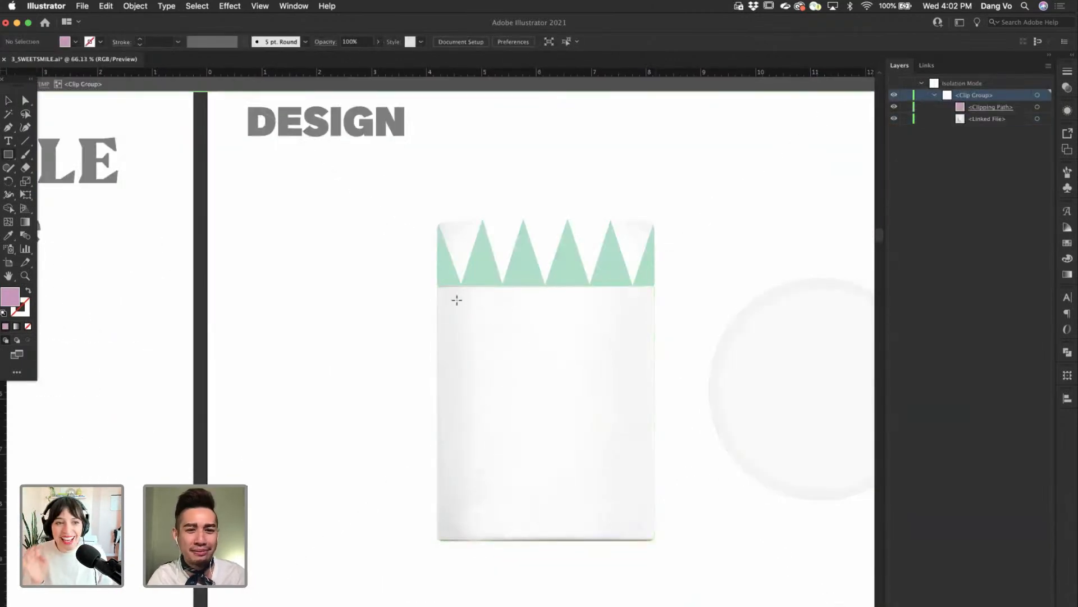
left_click_drag(475, 286, 621, 375)
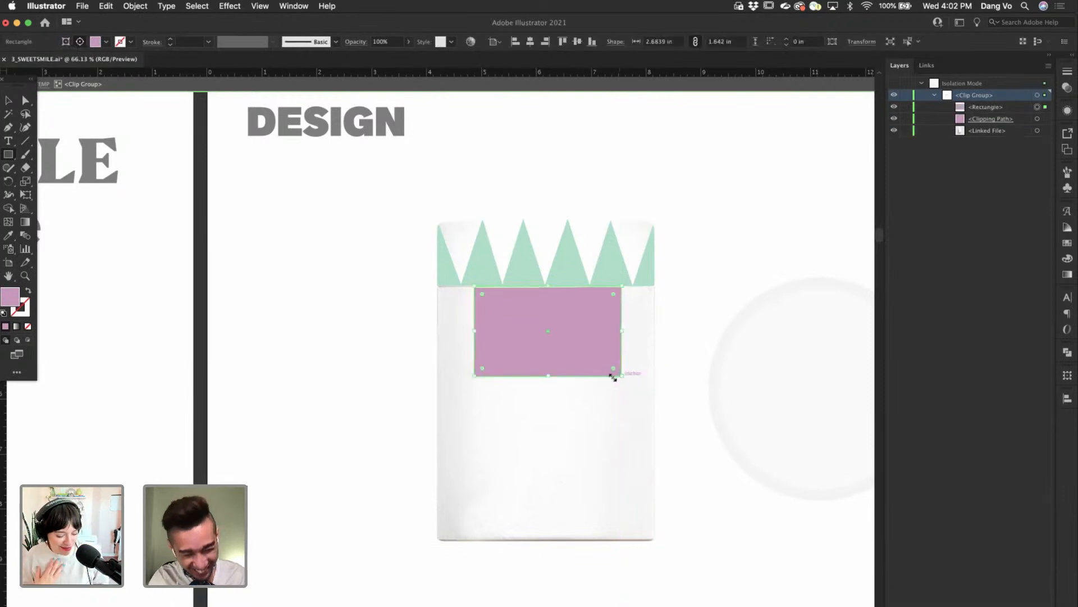
Step: Swap the logo panel's fill and stroke so it has no fill, and set the stroke color to black (000000)
left_click(29, 292)
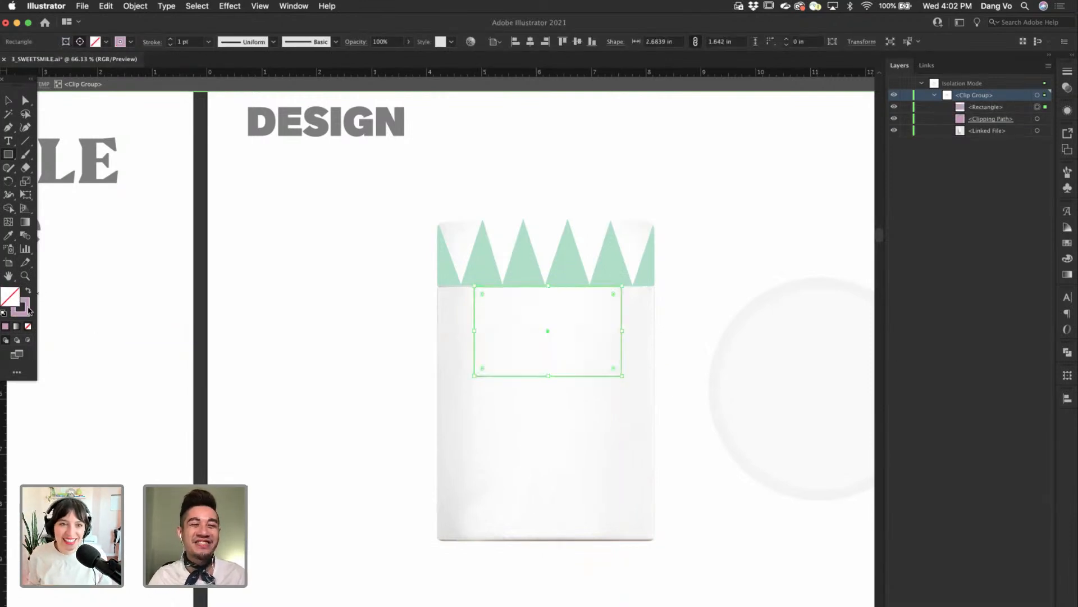
double_click(25, 309)
type("000000")
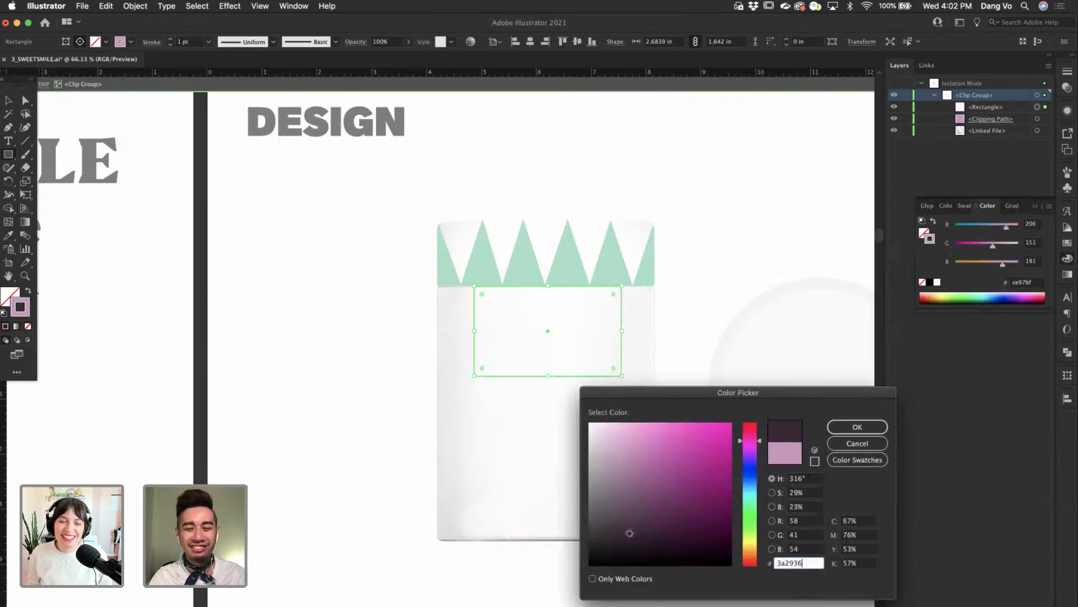
left_click(849, 426)
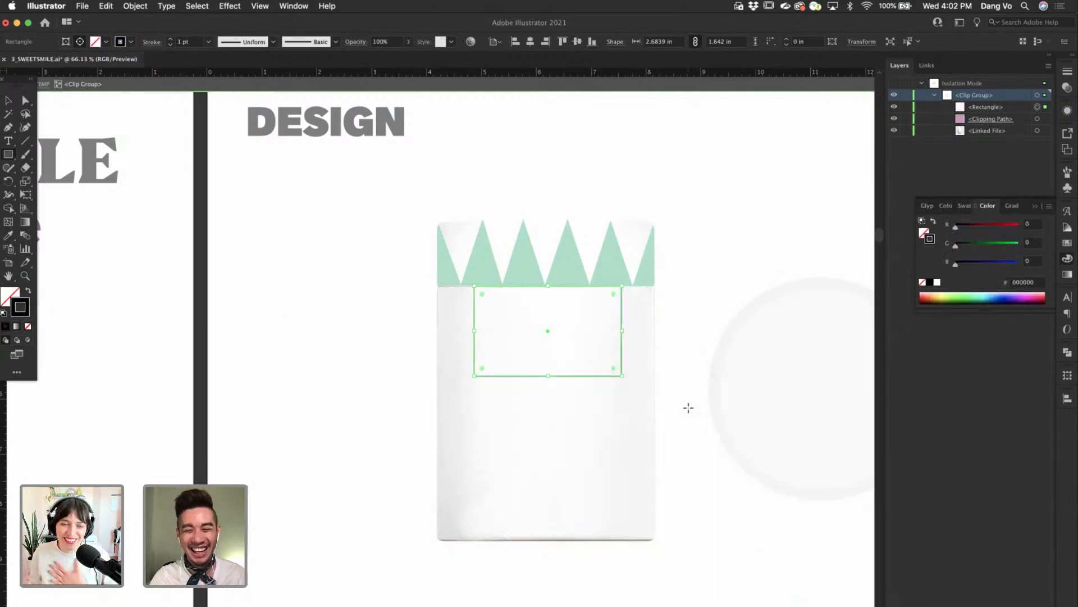
Step: Draw a full-height strip between the logo panel and the body's right edge, and narrow it to about 0.6 in wide
scroll(689, 407, "right", 2)
scroll(688, 407, "down", 1)
scroll(535, 361, "up", 3)
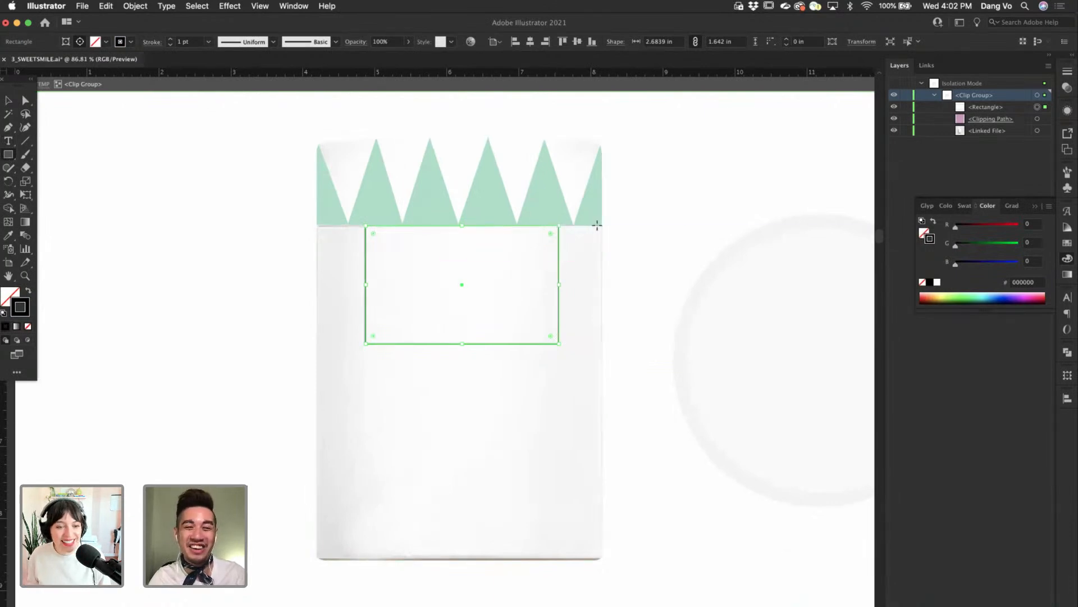
left_click_drag(602, 225, 559, 559)
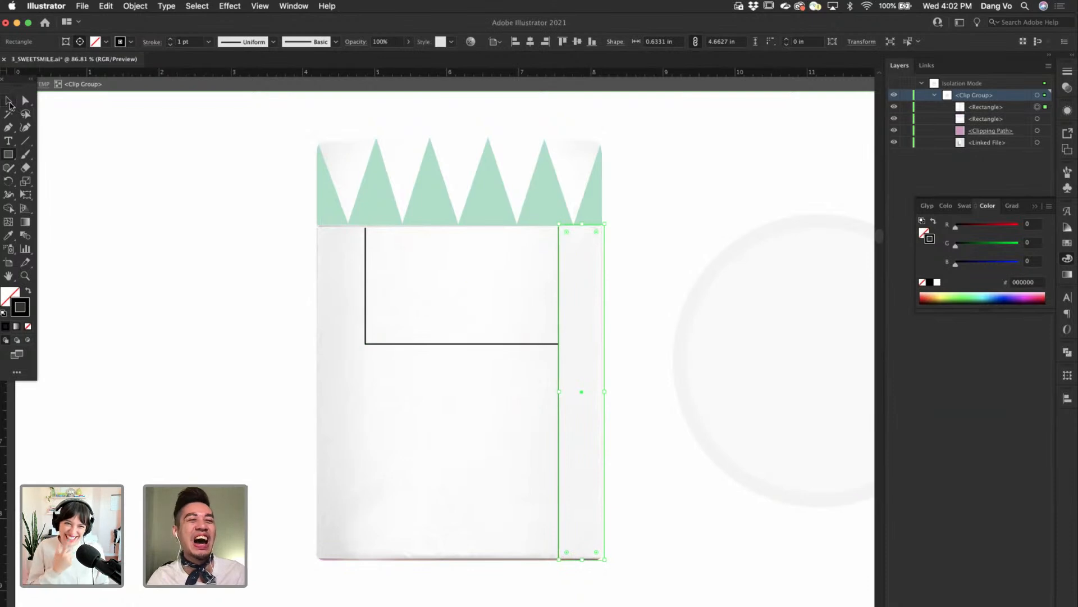
left_click(9, 105)
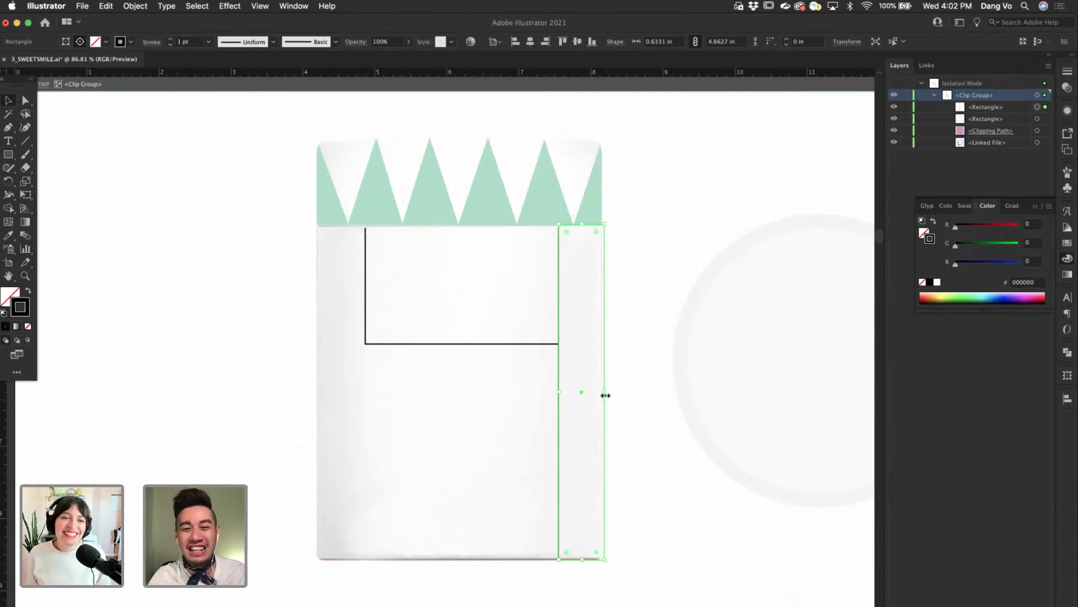
left_click_drag(605, 395, 602, 393)
left_click_drag(603, 394, 601, 393)
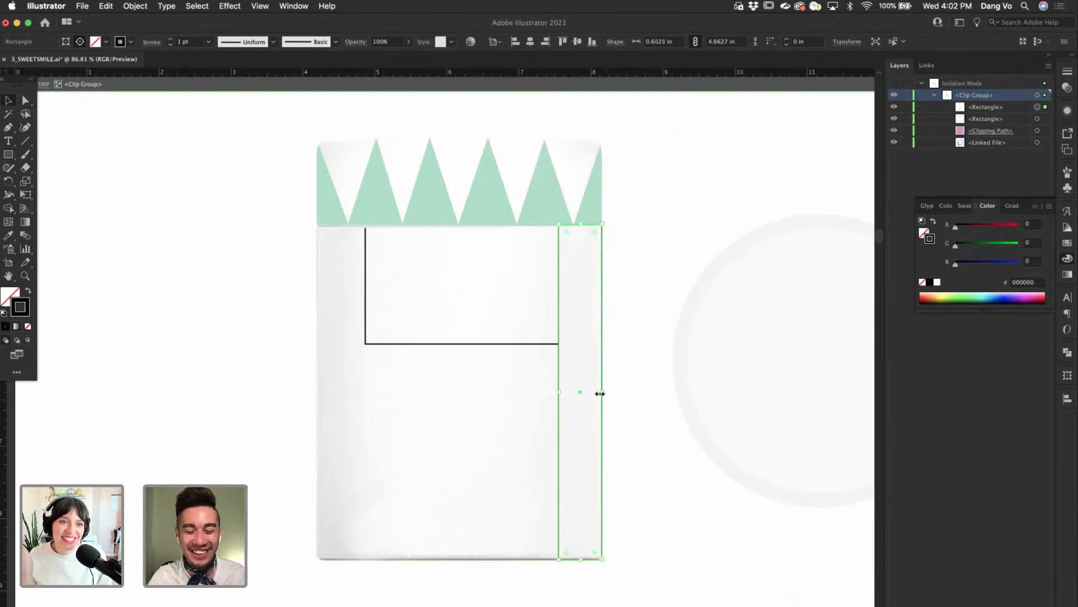
Step: Duplicate the vertical side strip onto the opposite edge of the container's body
scroll(561, 376, "down", 3)
scroll(561, 376, "down", 4)
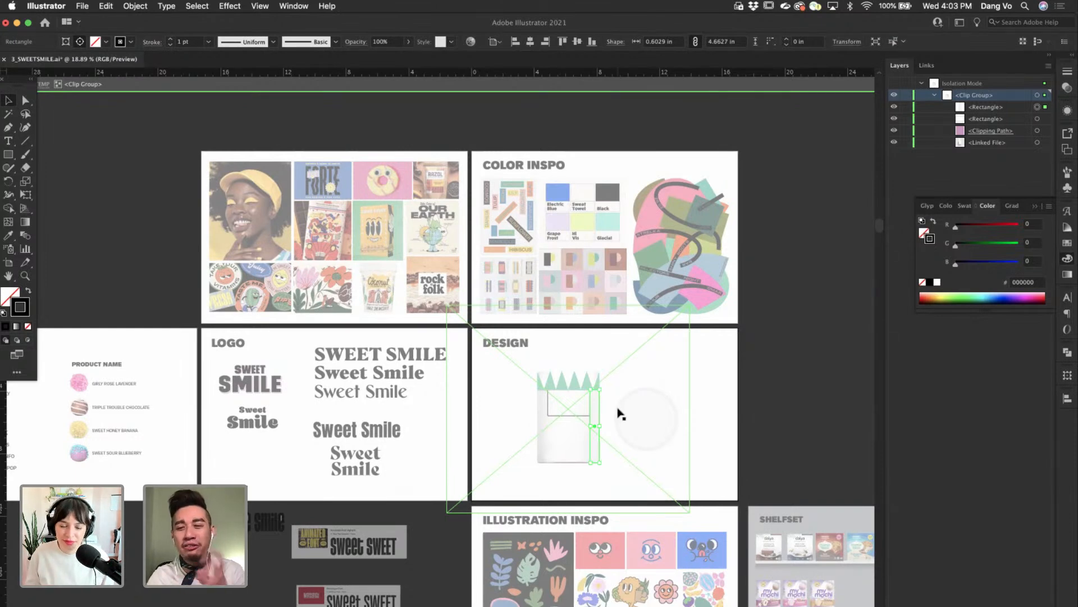
scroll(618, 414, "up", 10)
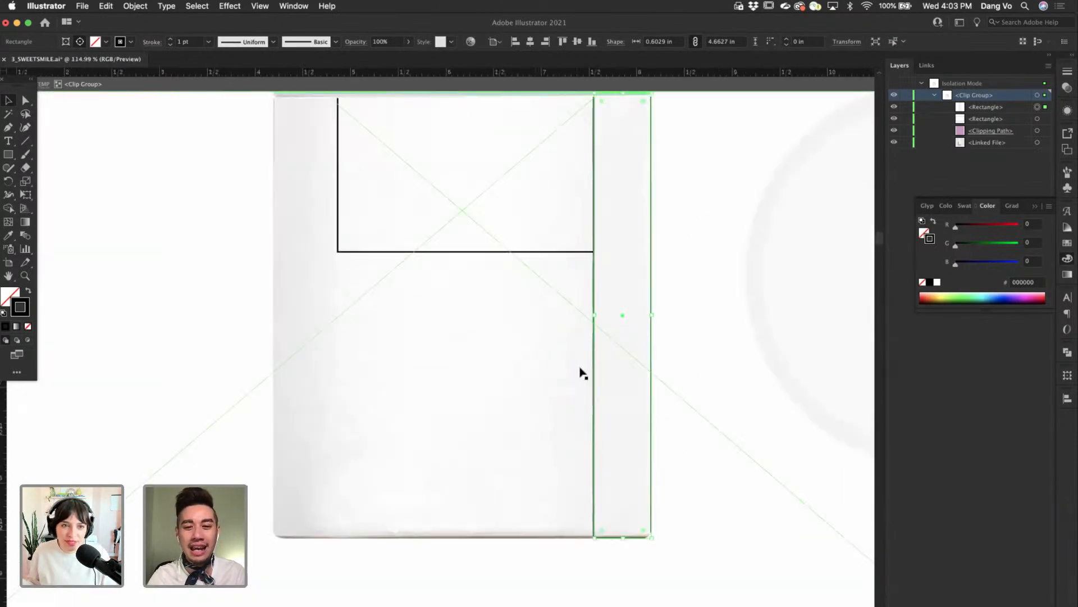
left_click_drag(597, 373, 275, 366)
Step: Widen the logo panel to about 2.76 in to meet the left strip and shorten it to about 1.32 in high
scroll(349, 266, "up", 4)
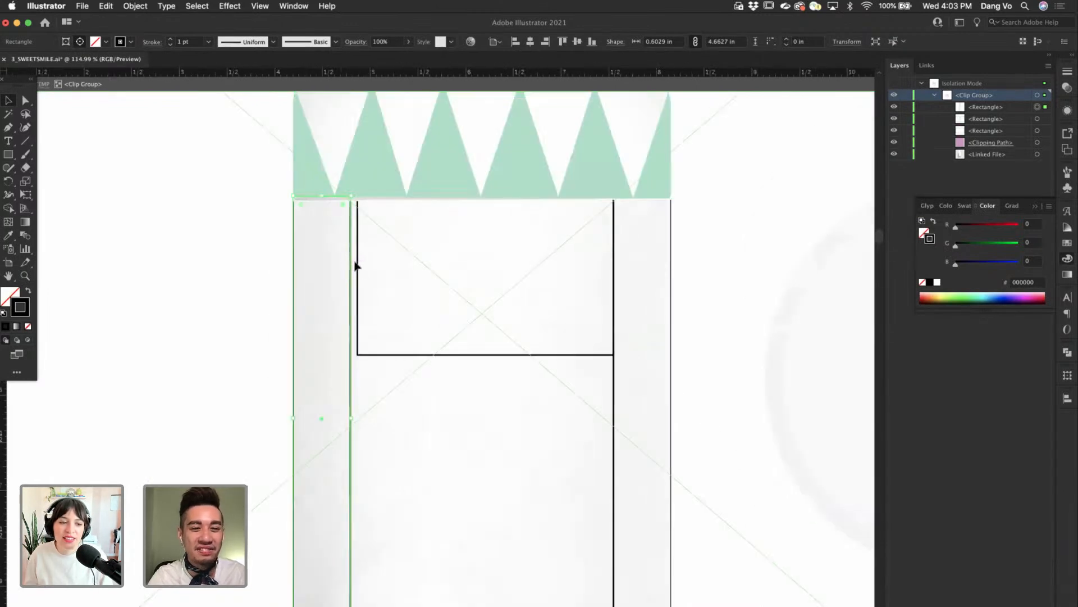
left_click(355, 265)
left_click(357, 269)
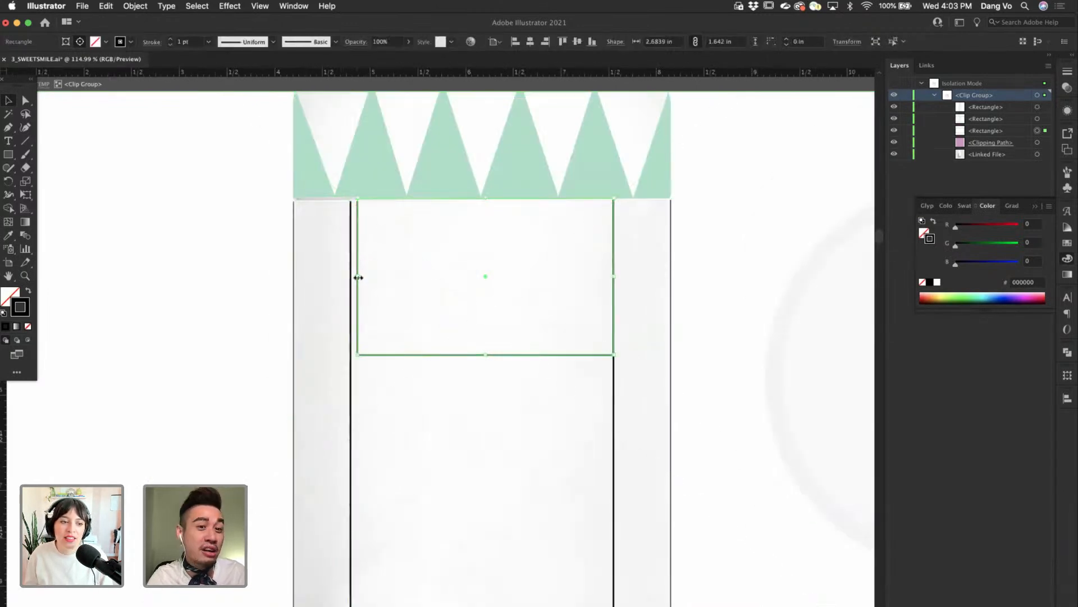
left_click_drag(358, 278, 351, 277)
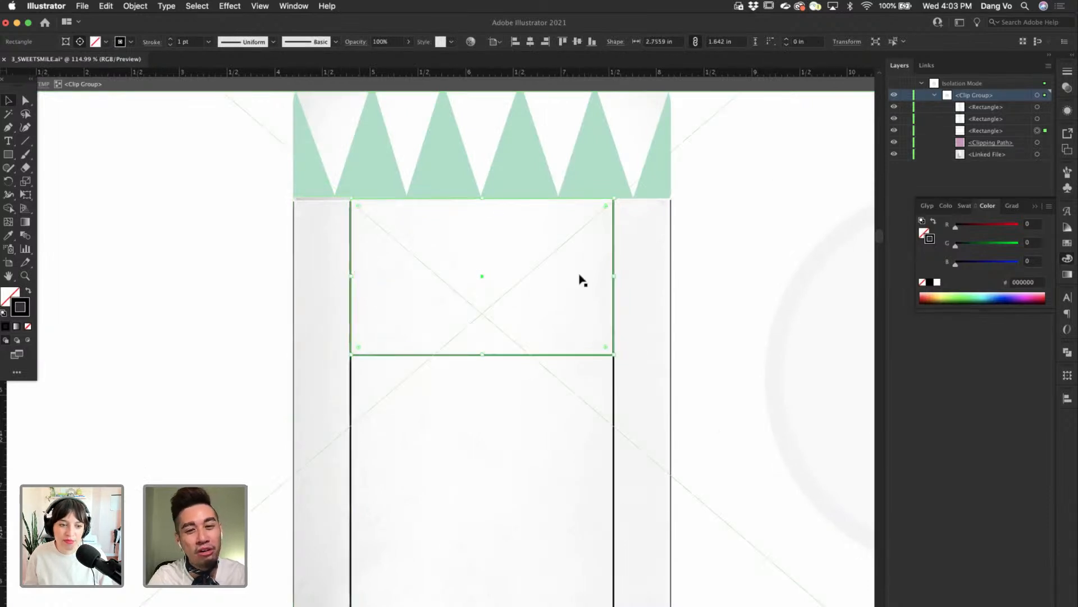
scroll(582, 280, "down", 1)
left_click_drag(503, 337, 504, 313)
Step: Exit isolation mode, shrink the stacked Sweet Smile logo to about 2.12 by 1.15 in, and move it up inside the outlined panel
scroll(503, 312, "down", 2)
scroll(347, 304, "down", 1)
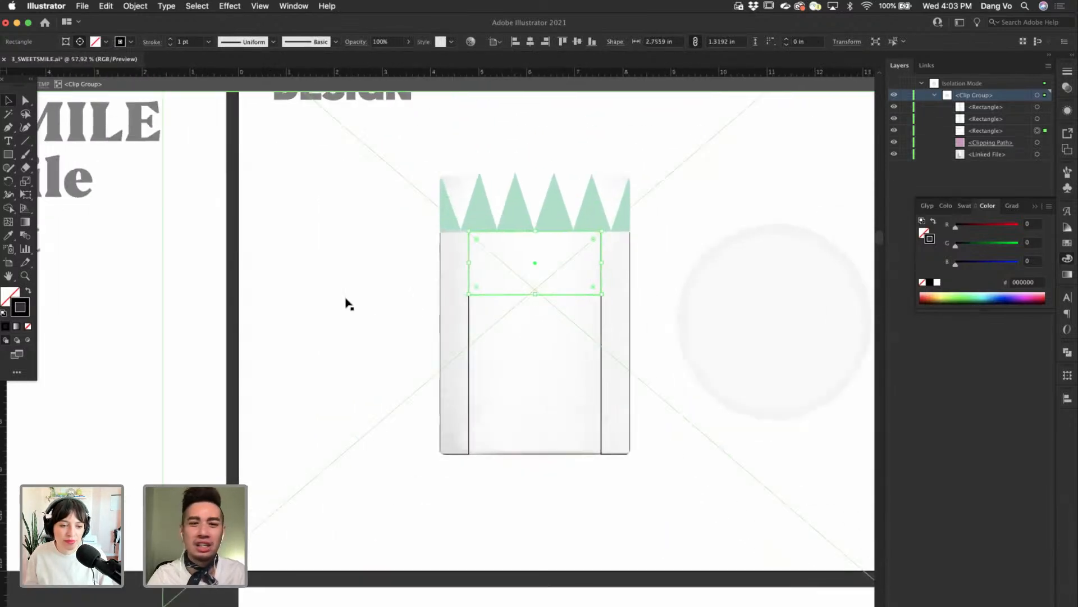
double_click(157, 296)
scroll(156, 296, "down", 1)
scroll(516, 259, "up", 4)
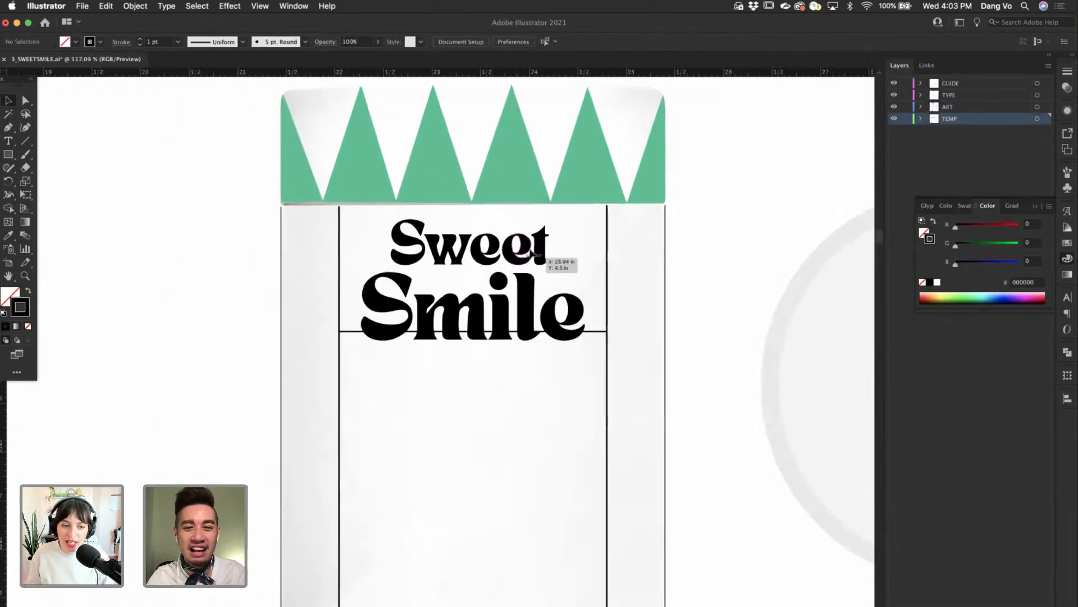
left_click(531, 253)
left_click_drag(587, 223, 578, 225)
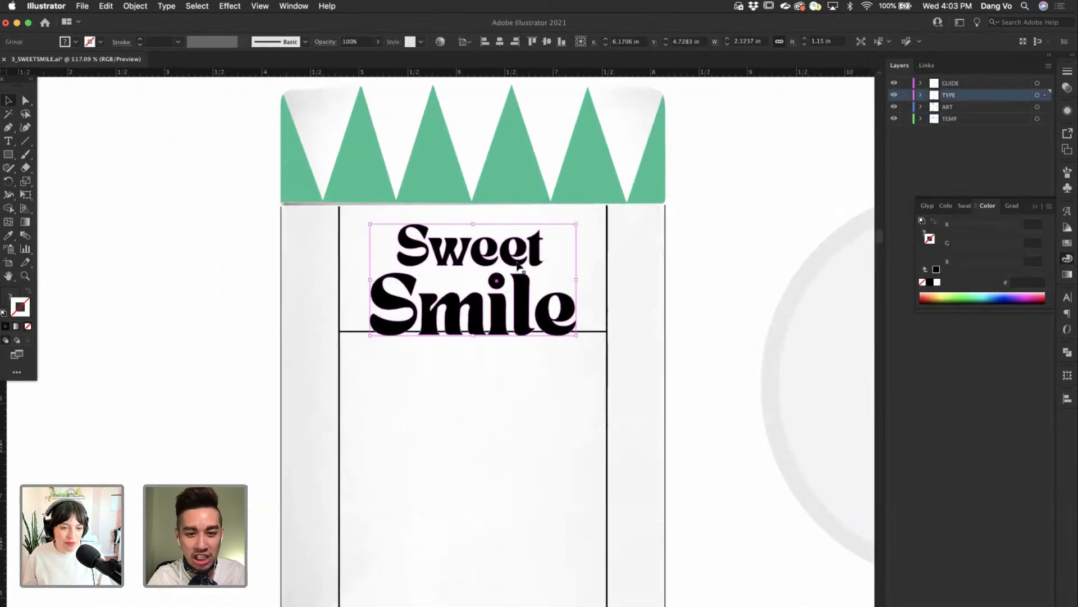
left_click_drag(523, 260, 520, 249)
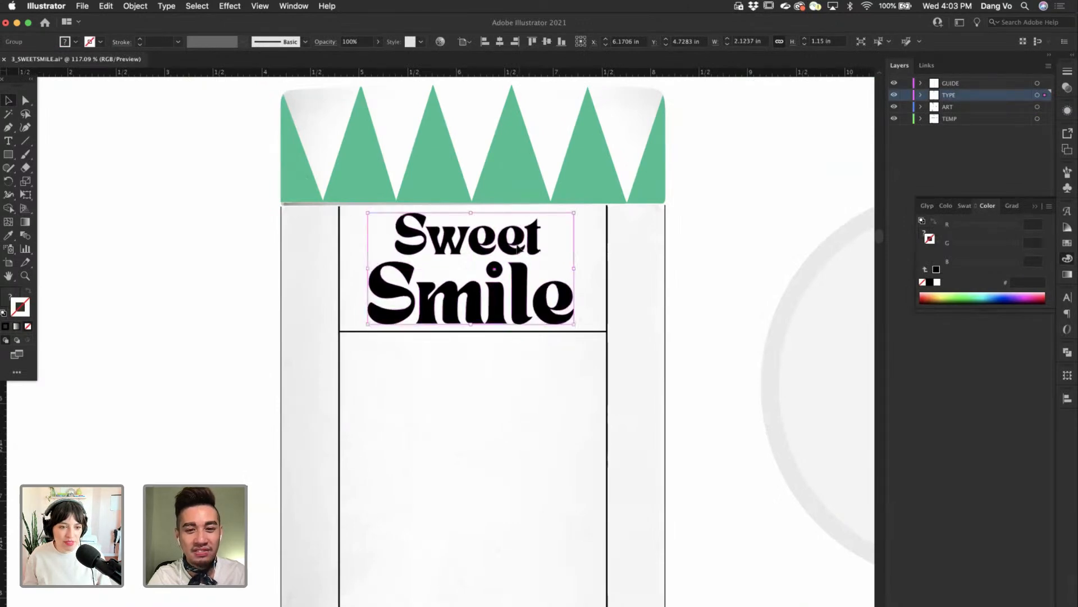
Step: Move the round lid shape off the design board into the empty canvas area up and to its right
scroll(519, 249, "down", 4)
scroll(523, 249, "right", 3)
left_click(573, 349)
scroll(574, 350, "down", 3)
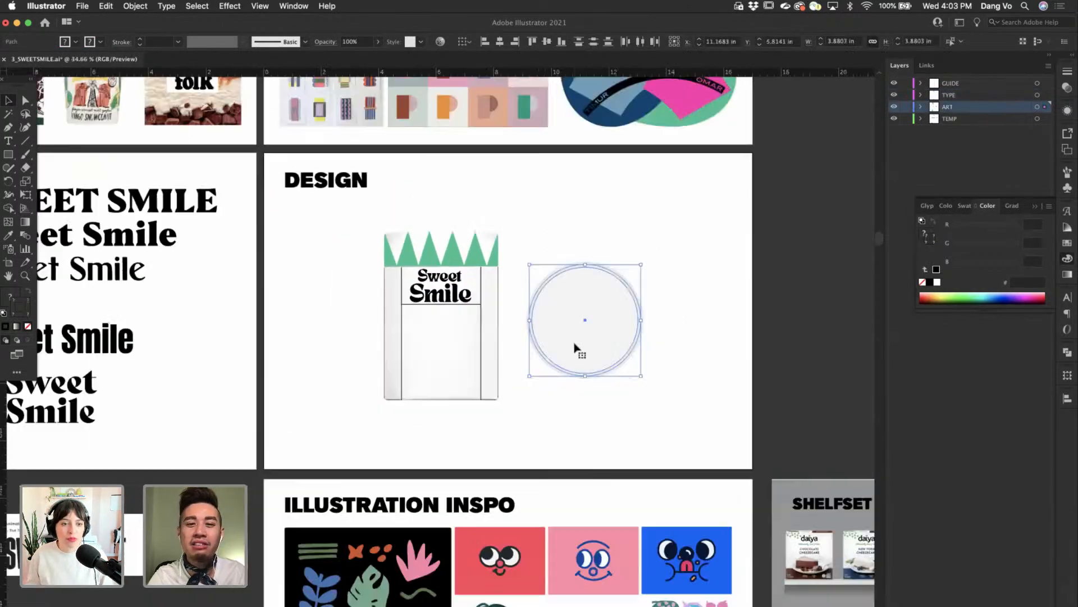
scroll(574, 349, "right", 3)
left_click_drag(481, 324, 736, 106)
scroll(578, 221, "left", 5)
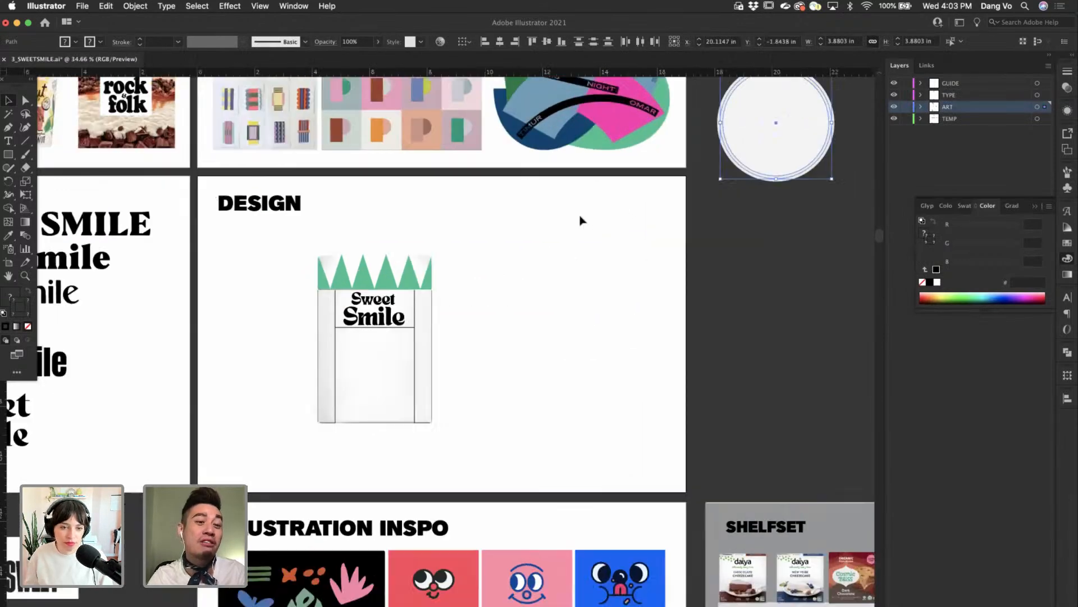
Step: Select the pink Girly Rose Lavender cake pop image on the hierarchy board for copying
scroll(549, 339, "right", 2)
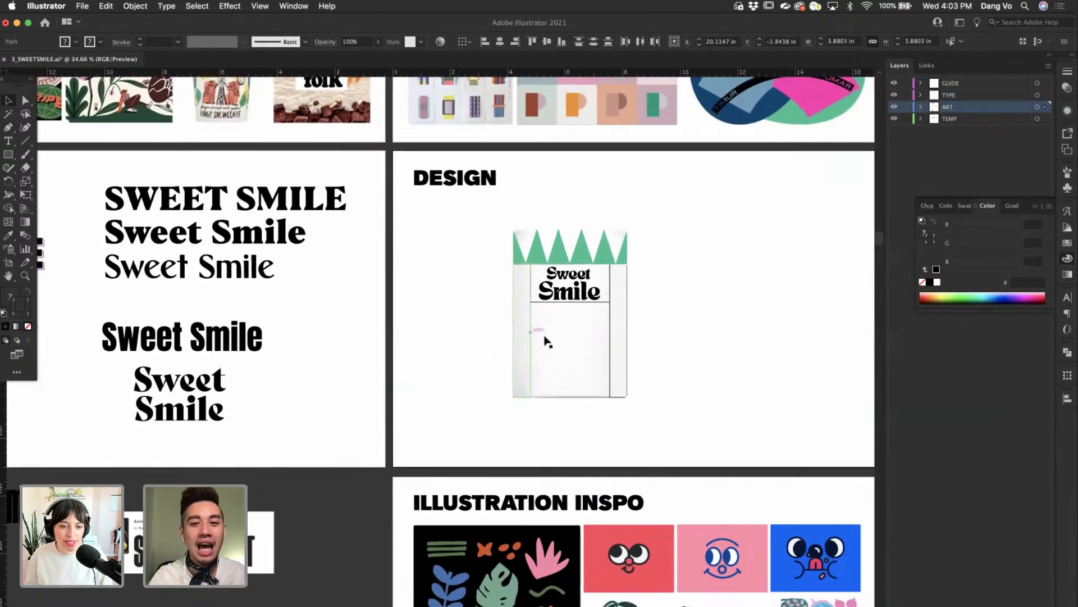
scroll(442, 316, "left", 5)
scroll(441, 317, "right", 2)
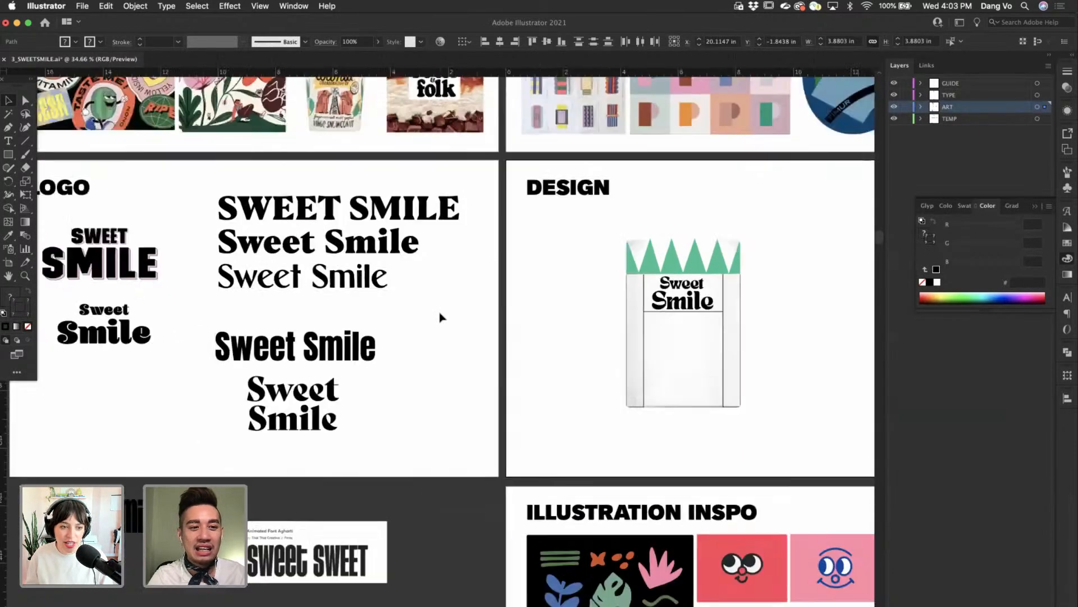
scroll(442, 317, "left", 3)
scroll(441, 317, "down", 4)
scroll(441, 316, "left", 5)
scroll(214, 283, "left", 1)
left_click(247, 272)
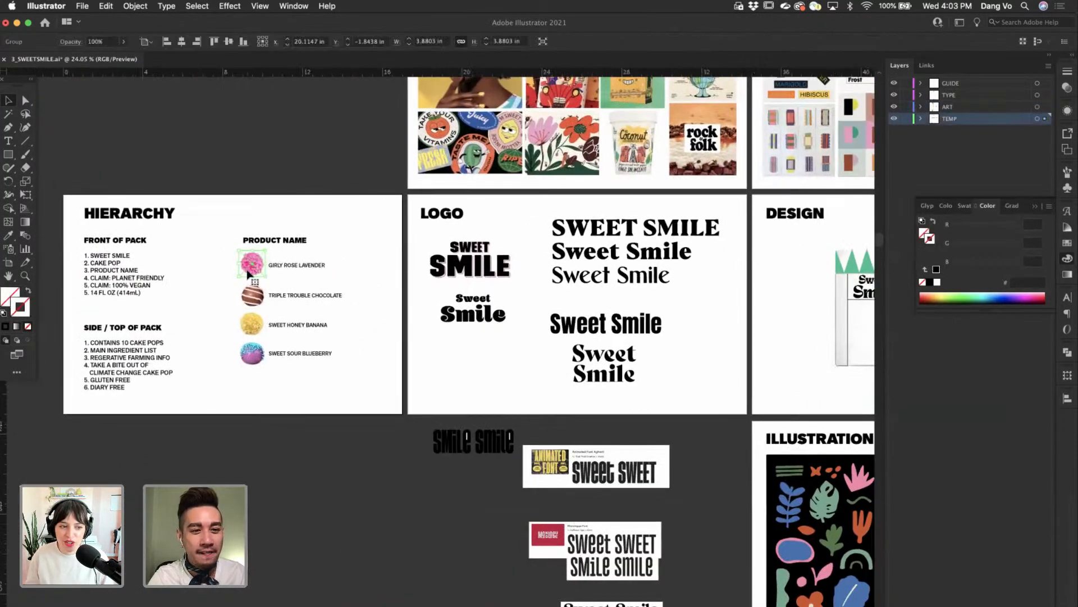
Step: Paste a copy of the Girly Rose Lavender cake pop onto the design board and place it in the container's blank lower panel
scroll(505, 270, "right", 12)
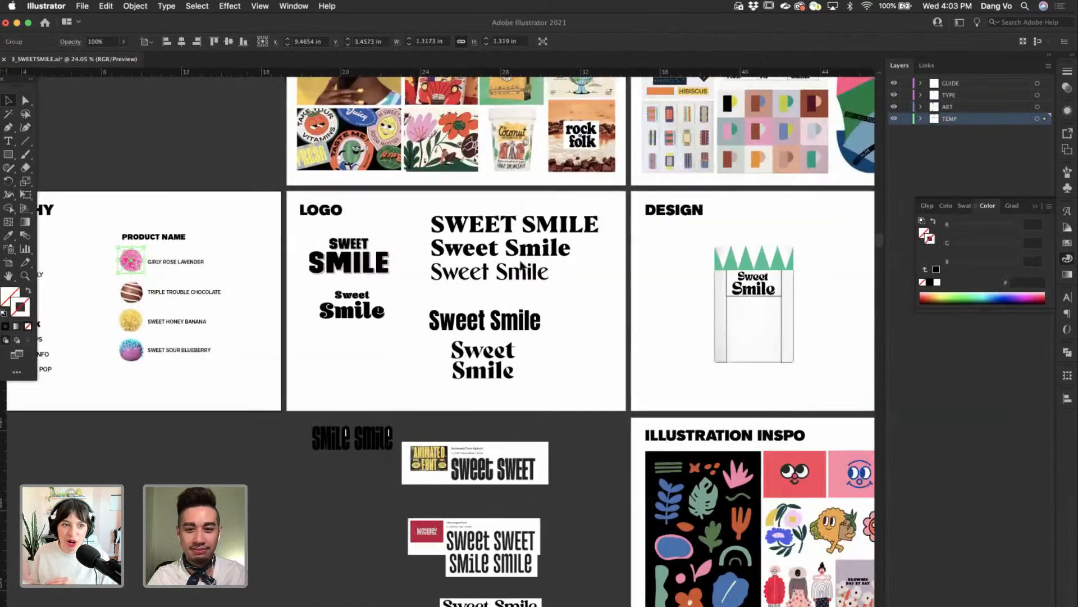
scroll(509, 306, "up", 4)
scroll(507, 302, "down", 3)
scroll(507, 301, "left", 2)
scroll(422, 304, "up", 4)
key("super+v")
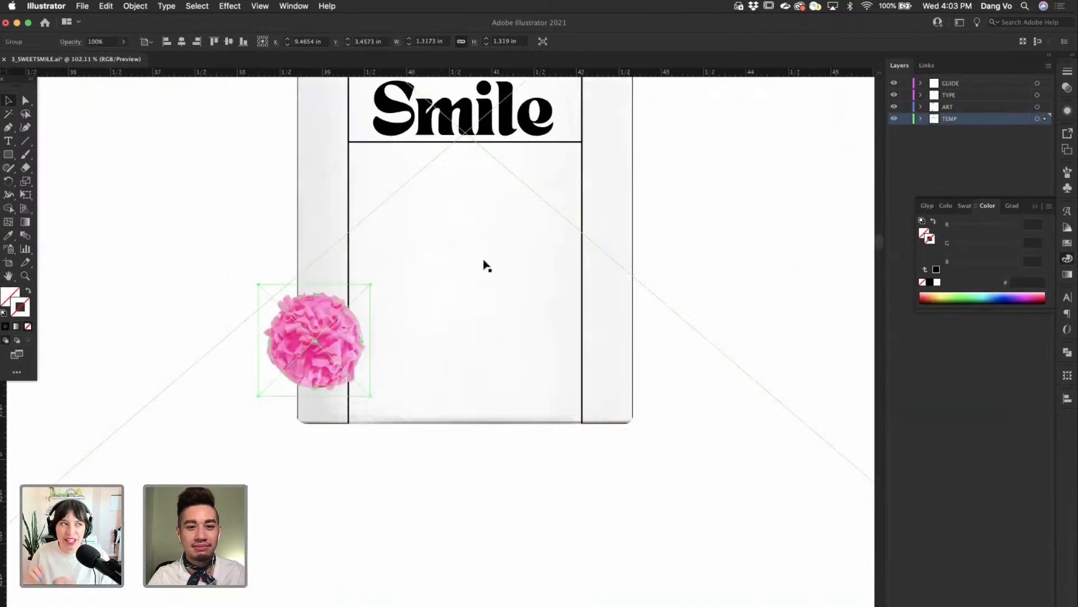
left_click_drag(331, 344, 479, 261)
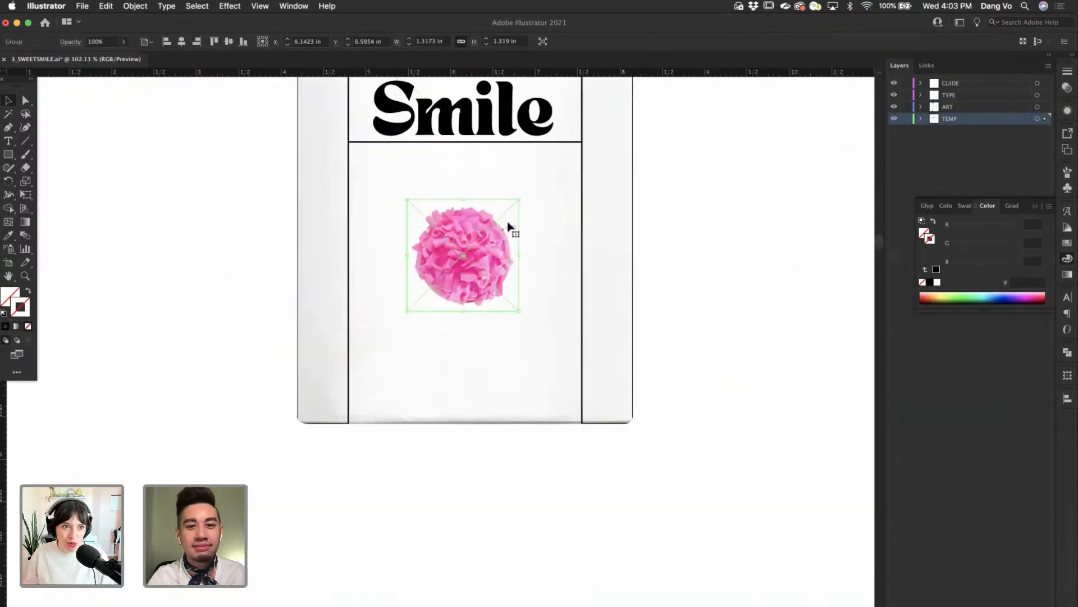
Step: Enlarge the pink cake pop image to about 2 in wide and nudge it up slightly below the logo panel
left_click_drag(519, 201, 549, 167)
left_click_drag(477, 242, 477, 236)
scroll(477, 236, "down", 3)
left_click(696, 294)
scroll(696, 295, "down", 2)
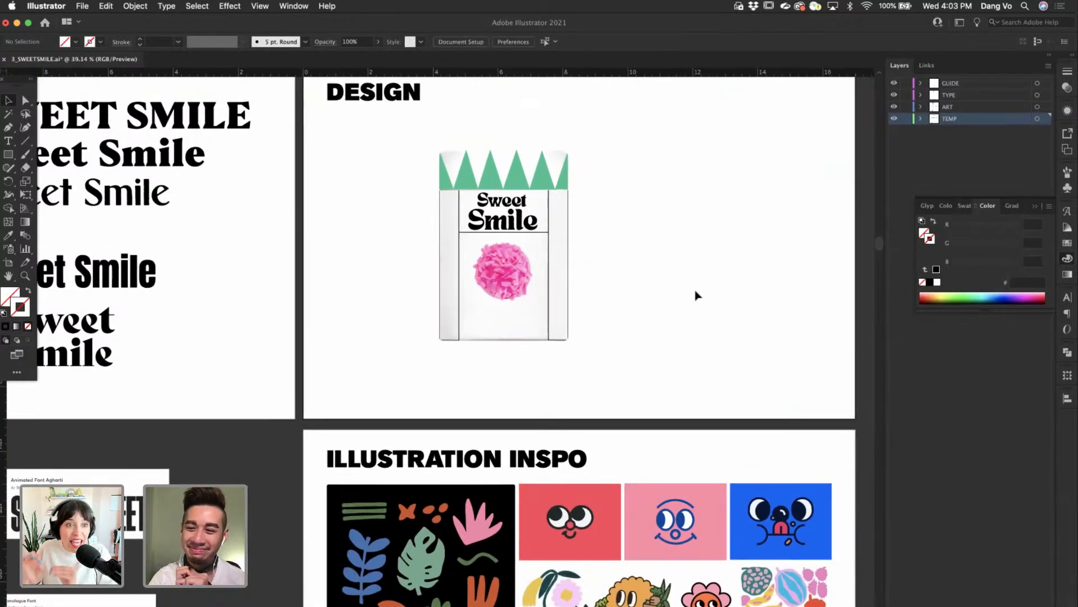
scroll(573, 281, "up", 3)
left_click(516, 272)
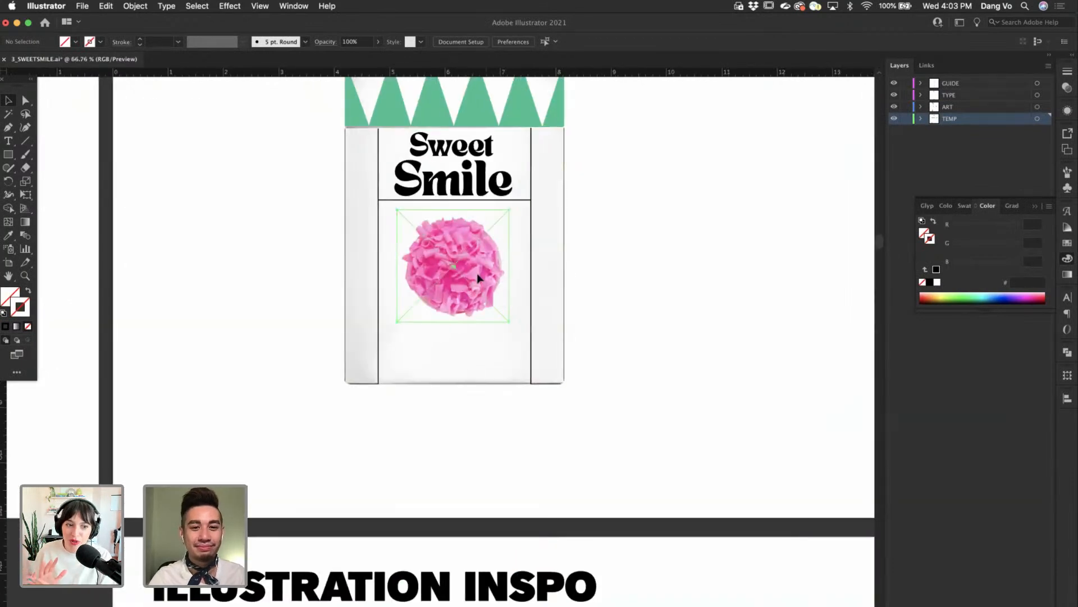
Step: Move the pink cake pop image from the TEMP layer to the ART layer, keeping it in the same place
left_click(9, 154)
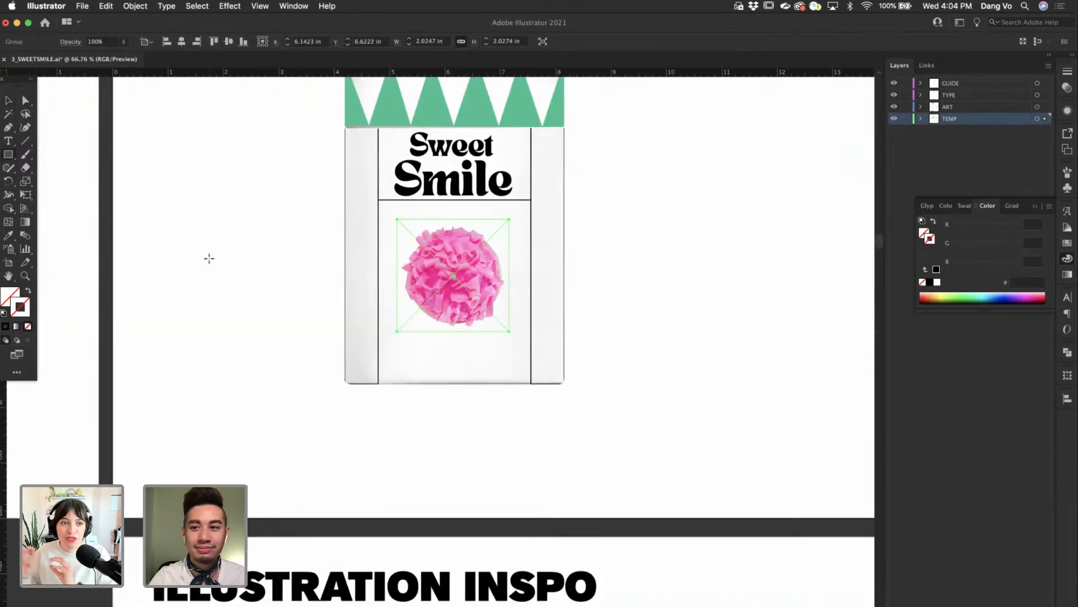
key("v")
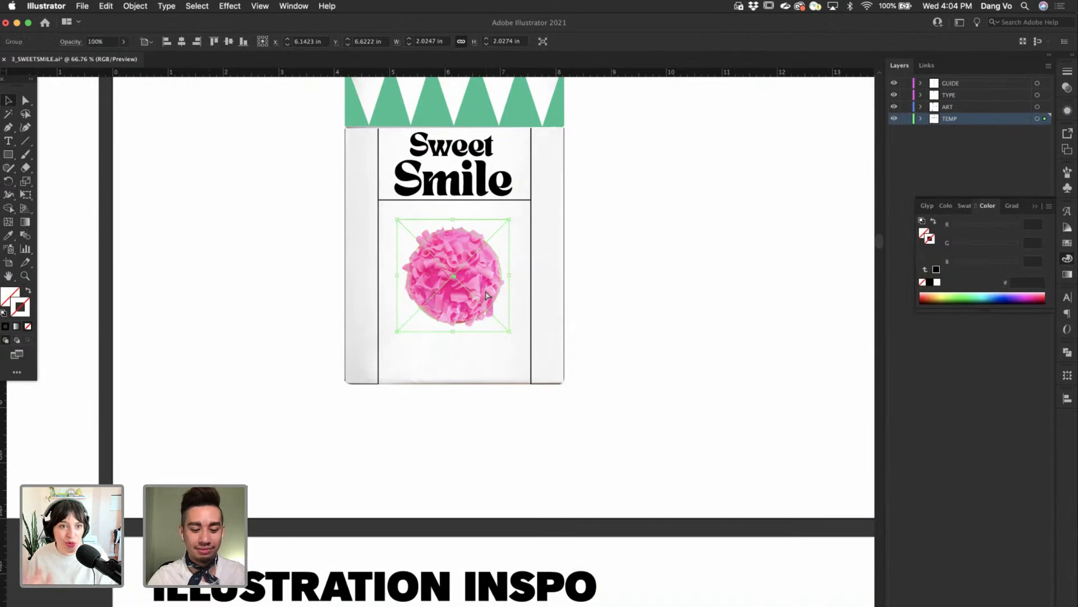
key("Delete")
left_click(974, 108)
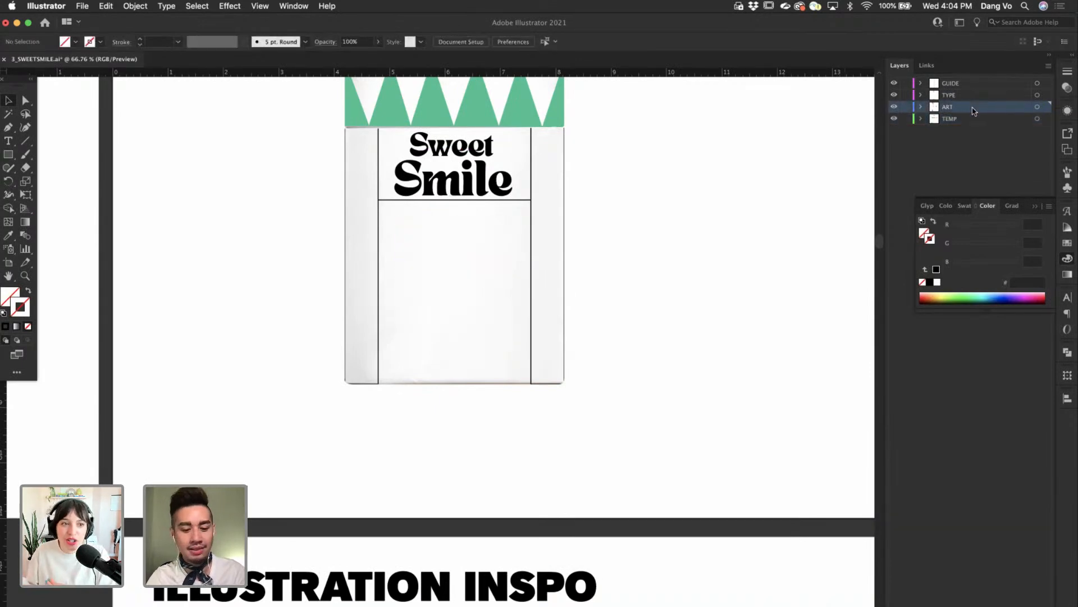
key("super+f")
left_click(635, 191)
Step: Cut the stacked Sweet Smile logo and paste it back in place on the TYPE layer
left_click(468, 182)
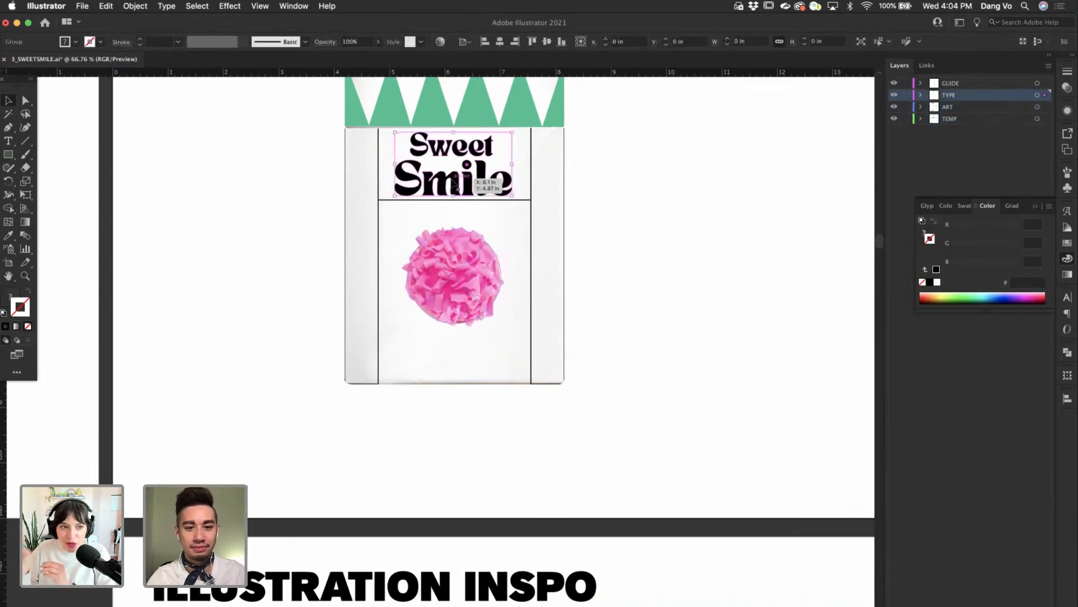
key("super+x")
key("super+f")
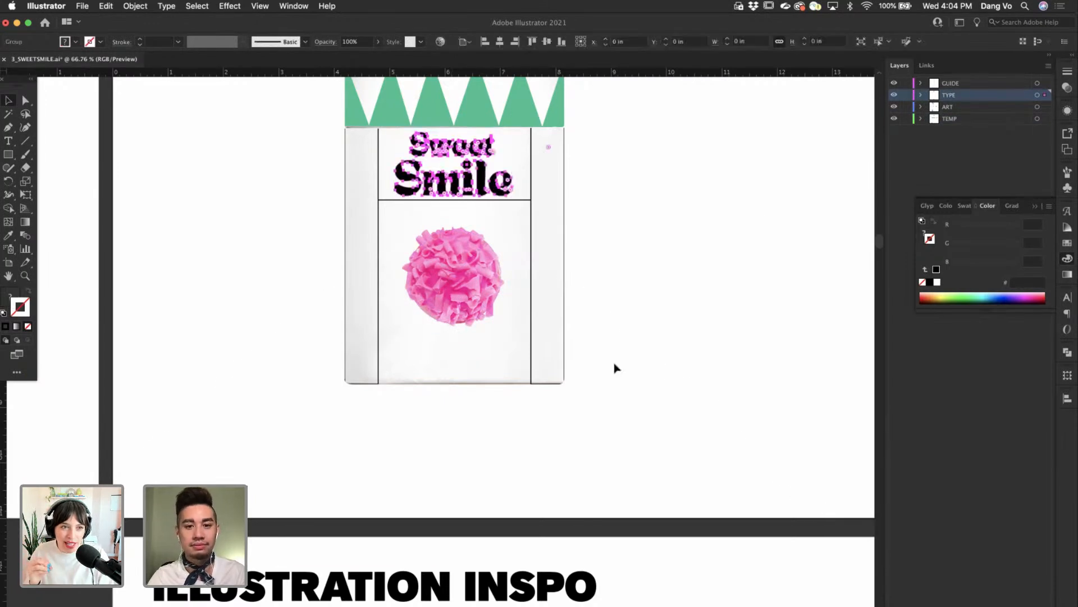
left_click(695, 362)
Step: Draw a square about 2.18 in wide over the cake pop and fill it with black
scroll(551, 353, "up", 2)
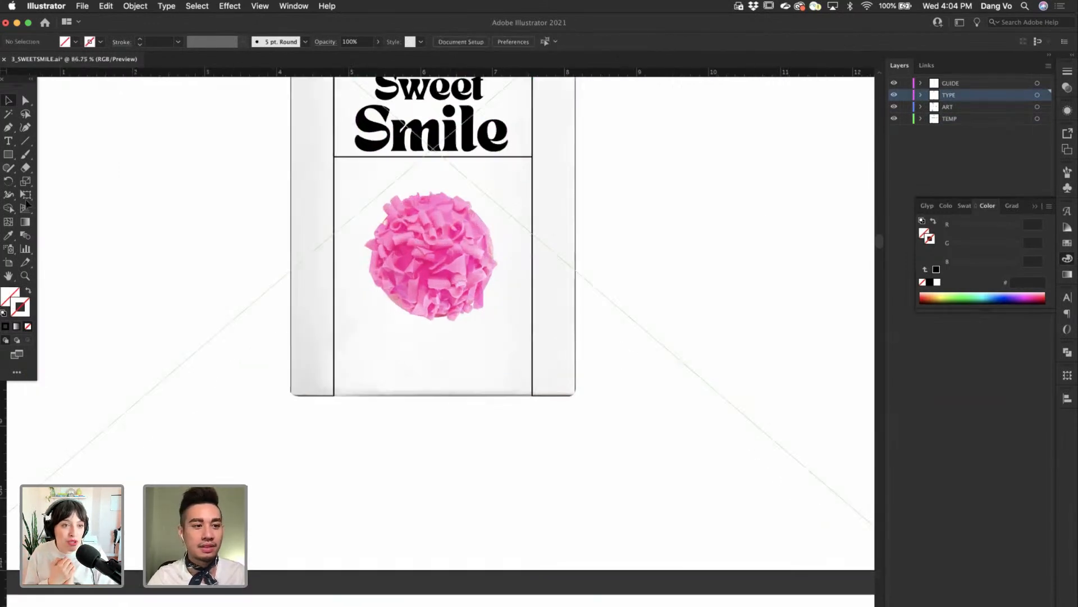
left_click(9, 154)
left_click_drag(343, 182, 479, 337)
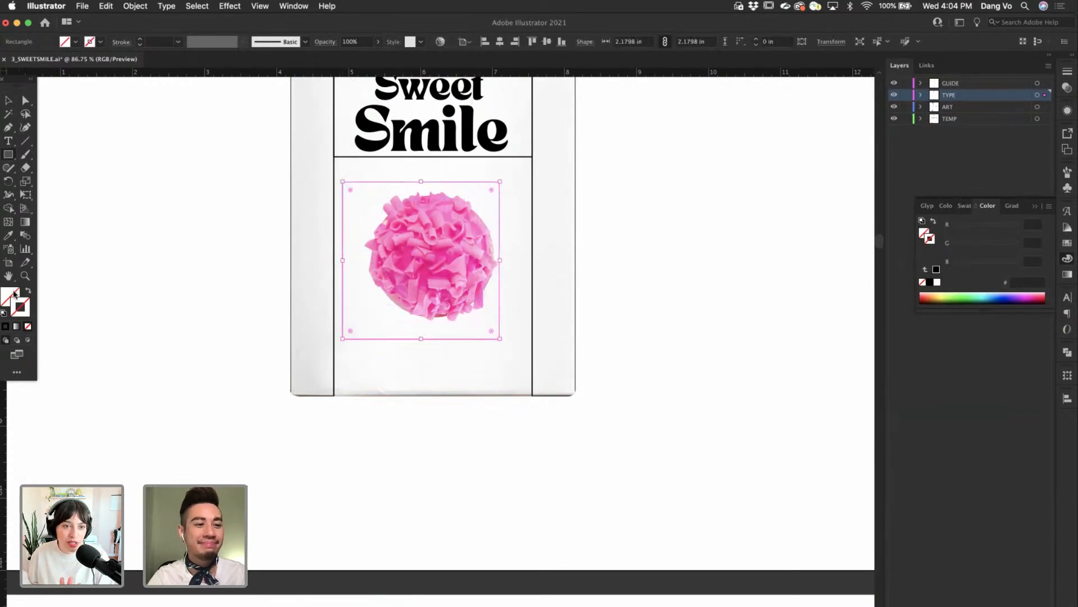
left_click(5, 326)
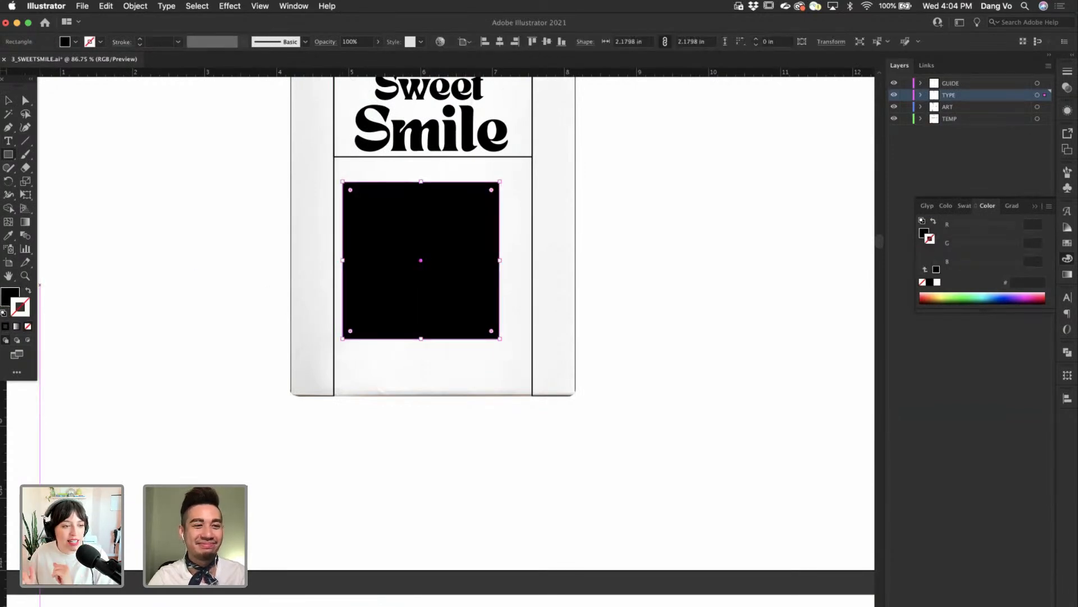
Step: Rotate the black square 45° into a diamond, centre it in the lower panel and shrink its sides to about 1.97 in to fit the panel's width
left_click(7, 97)
left_click_drag(505, 178, 529, 234)
left_click_drag(455, 256, 464, 256)
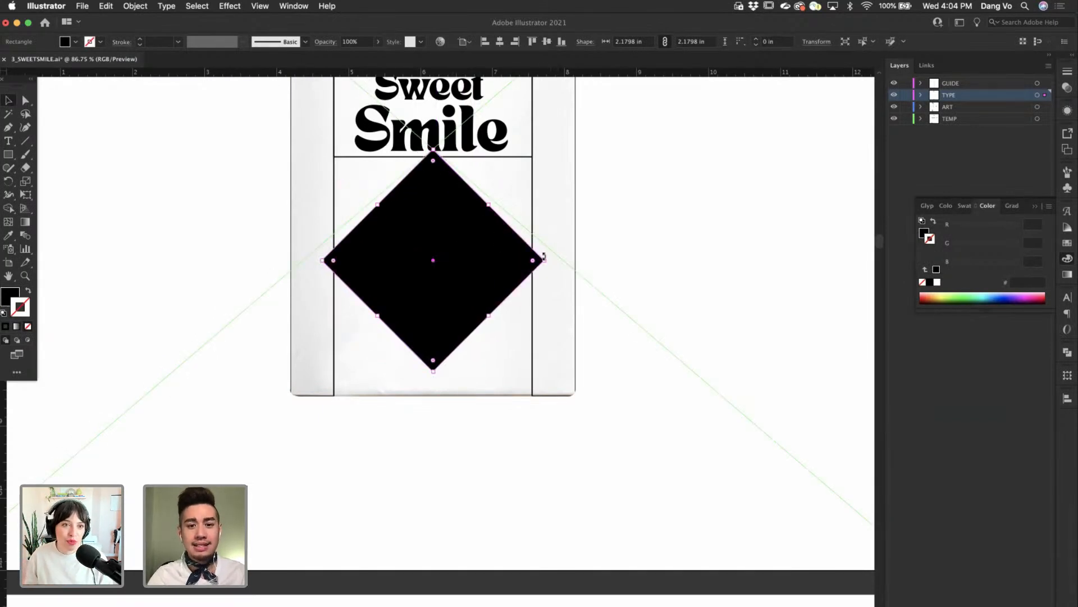
left_click_drag(545, 260, 540, 260)
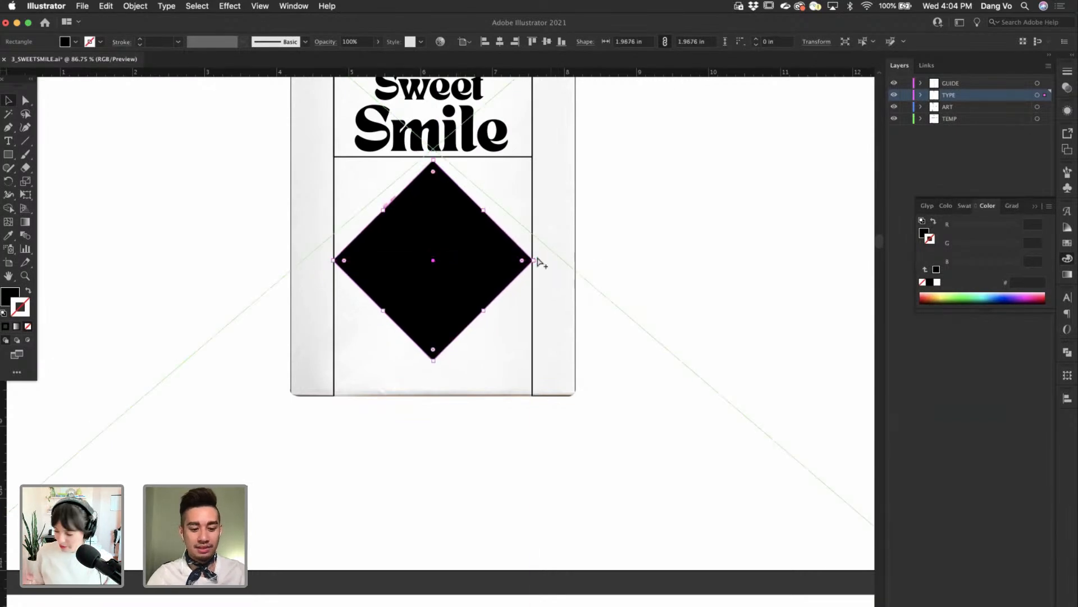
Step: Move the black diamond into the container's clip group at the same position and order it beneath the panel outline rectangles
key("Delete")
scroll(542, 258, "up", 4)
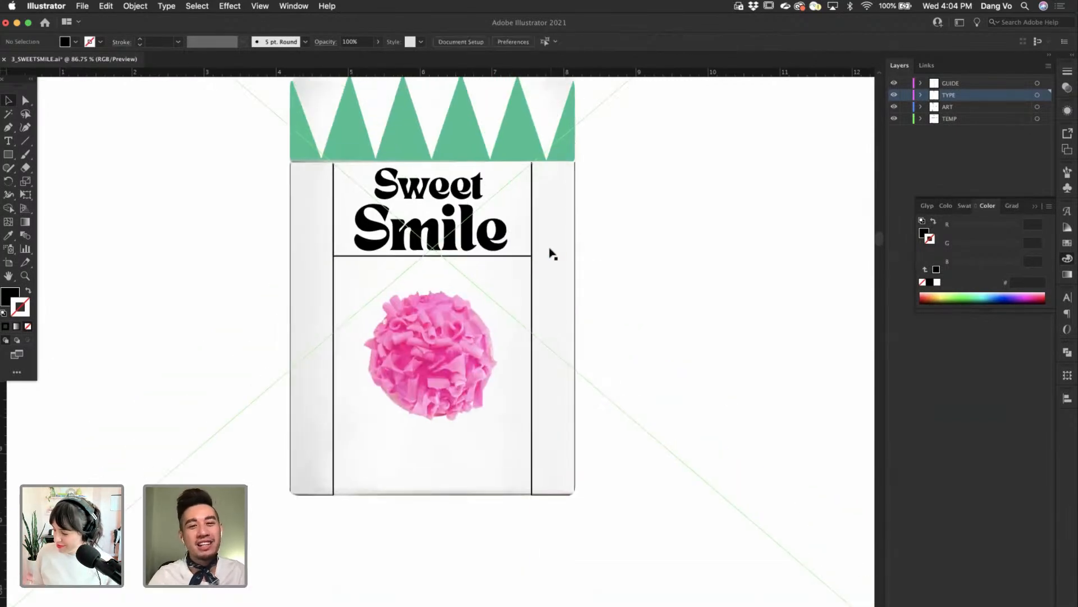
double_click(579, 237)
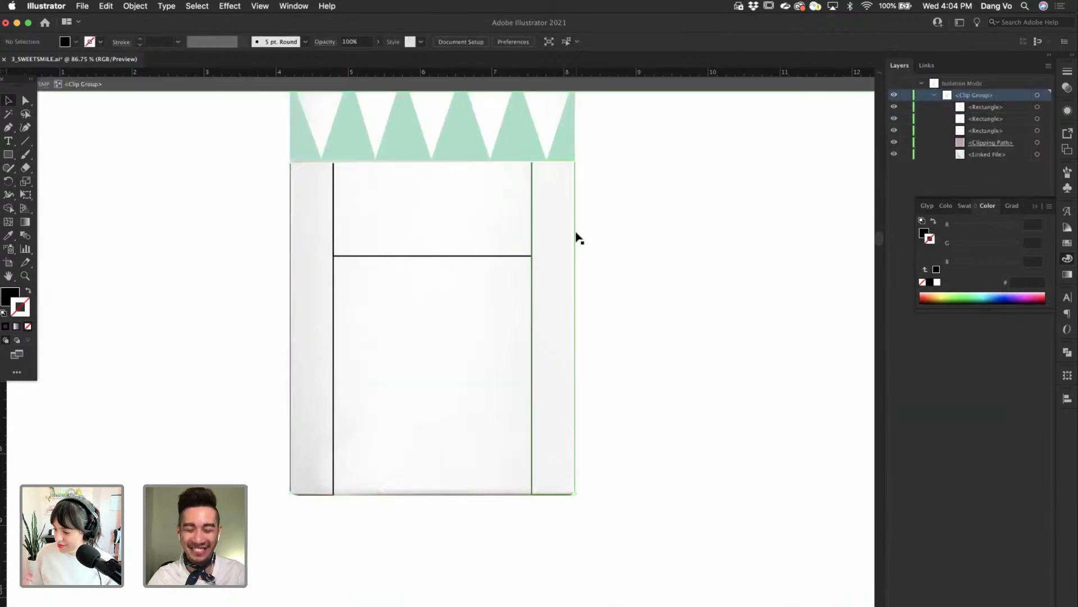
key("super+shift+v")
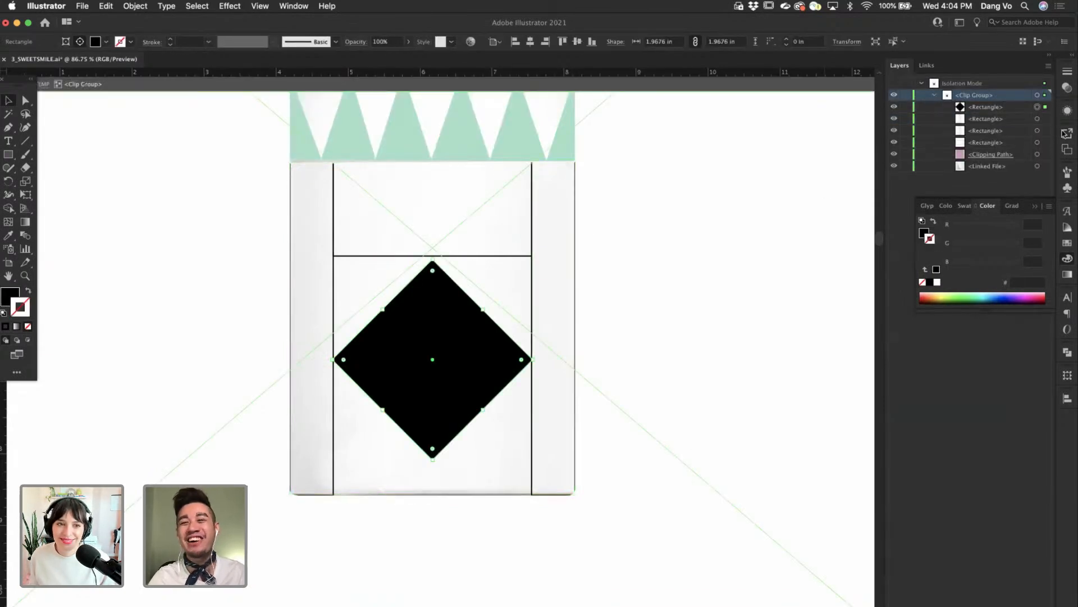
left_click_drag(1018, 110, 1011, 149)
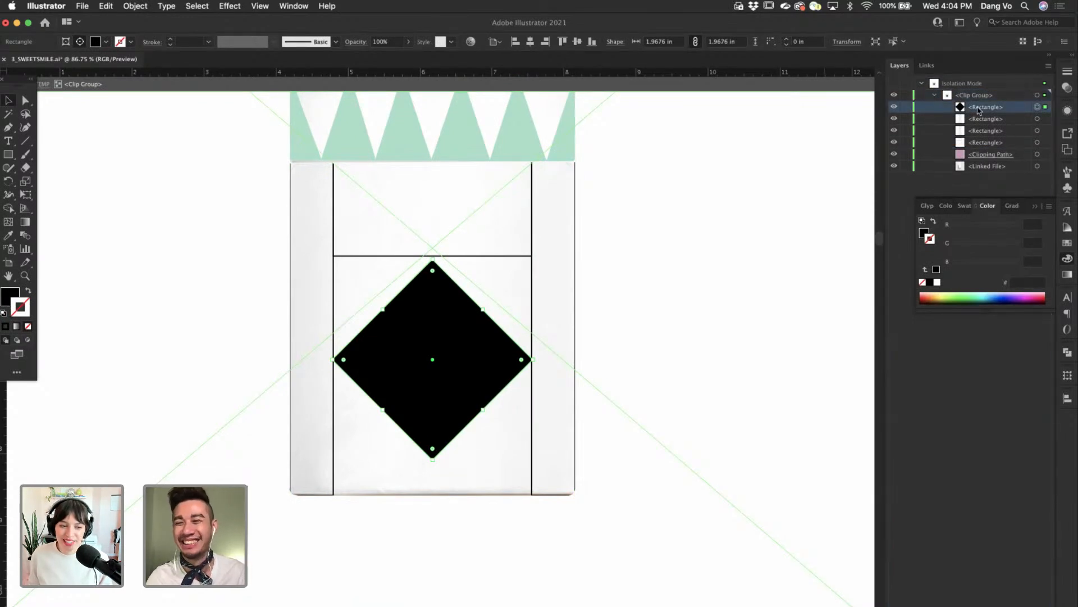
left_click_drag(979, 109, 978, 148)
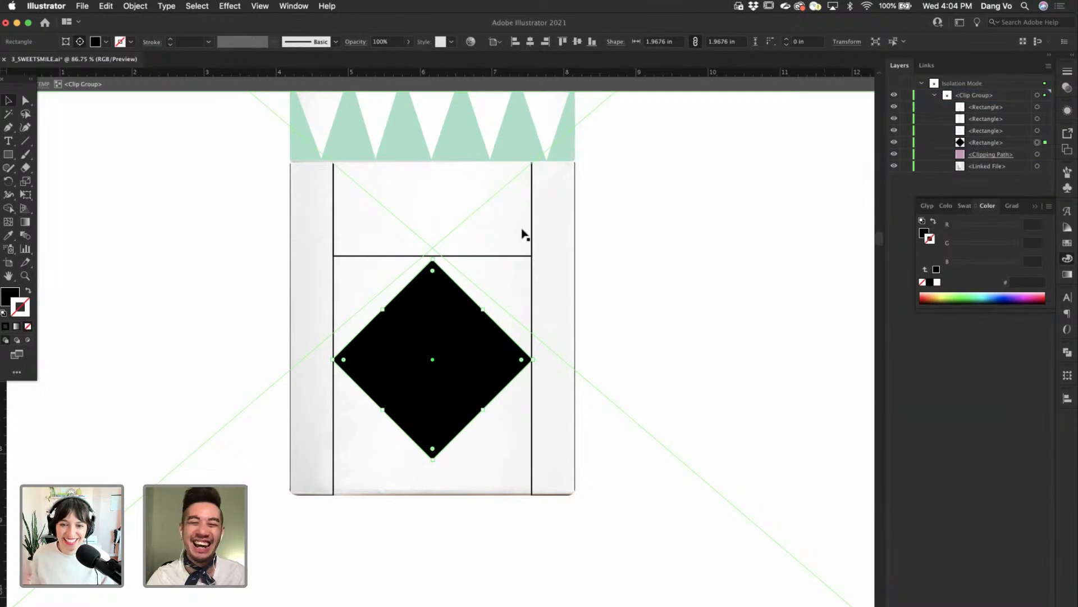
Step: Fill the container's right side panel with pink ff78df and leave the clip group's isolation mode
left_click(491, 254)
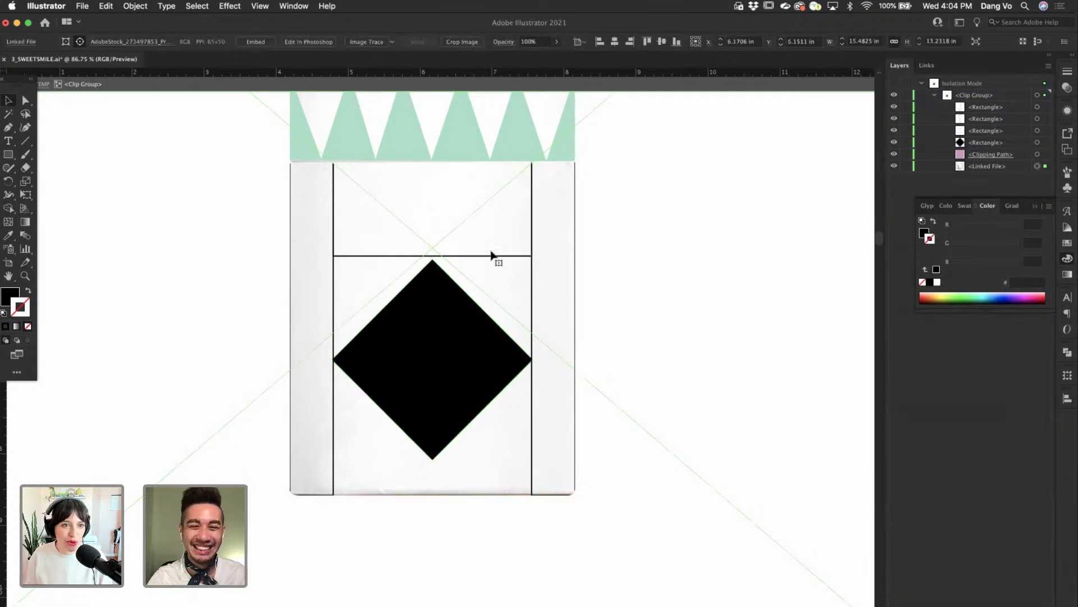
left_click(530, 209)
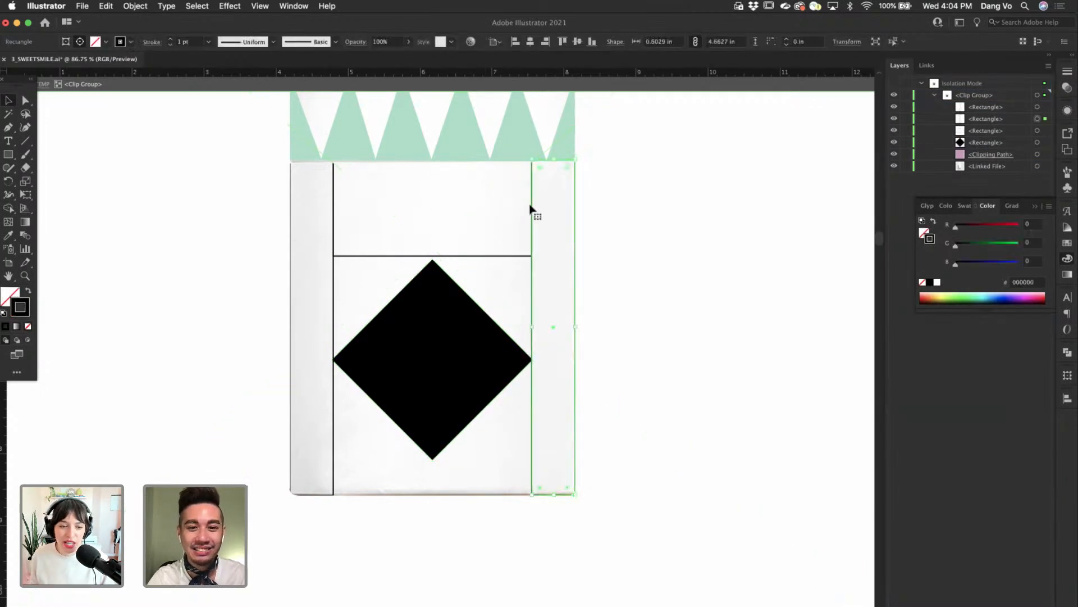
double_click(12, 295)
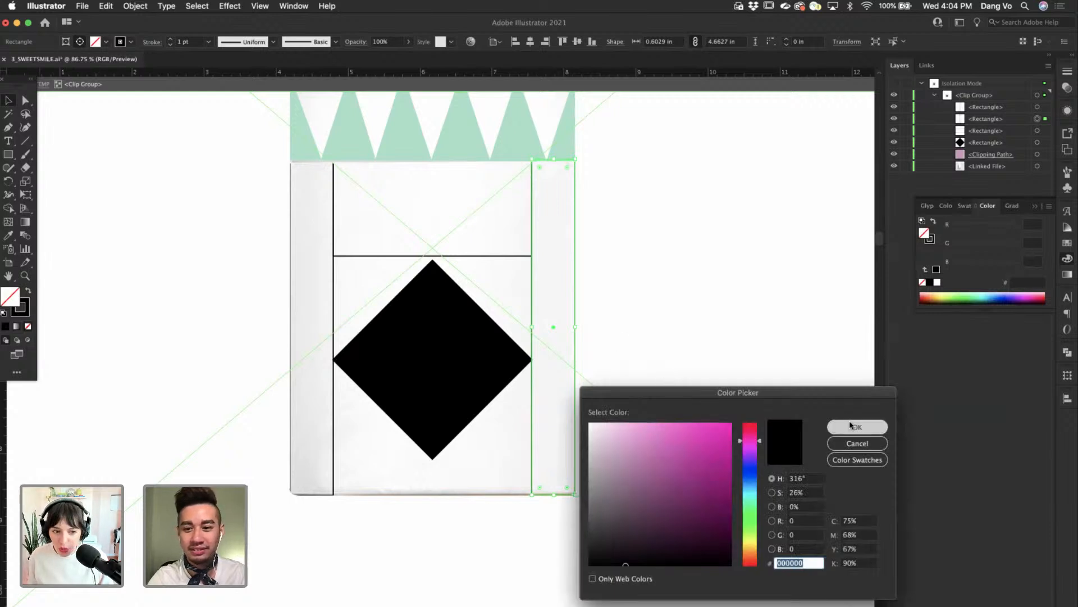
type("ff52d6")
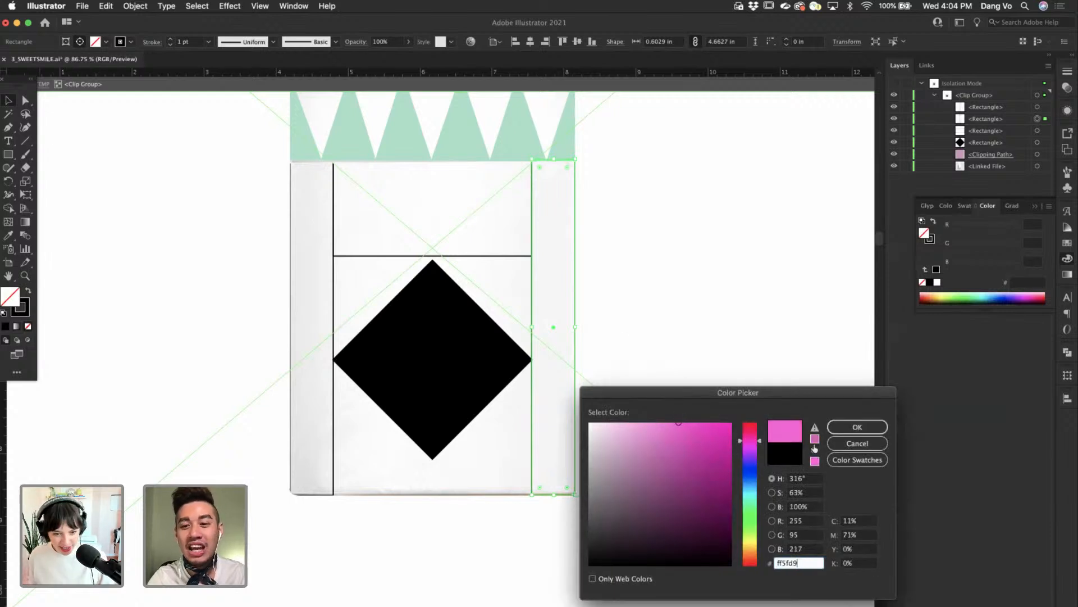
left_click(666, 421)
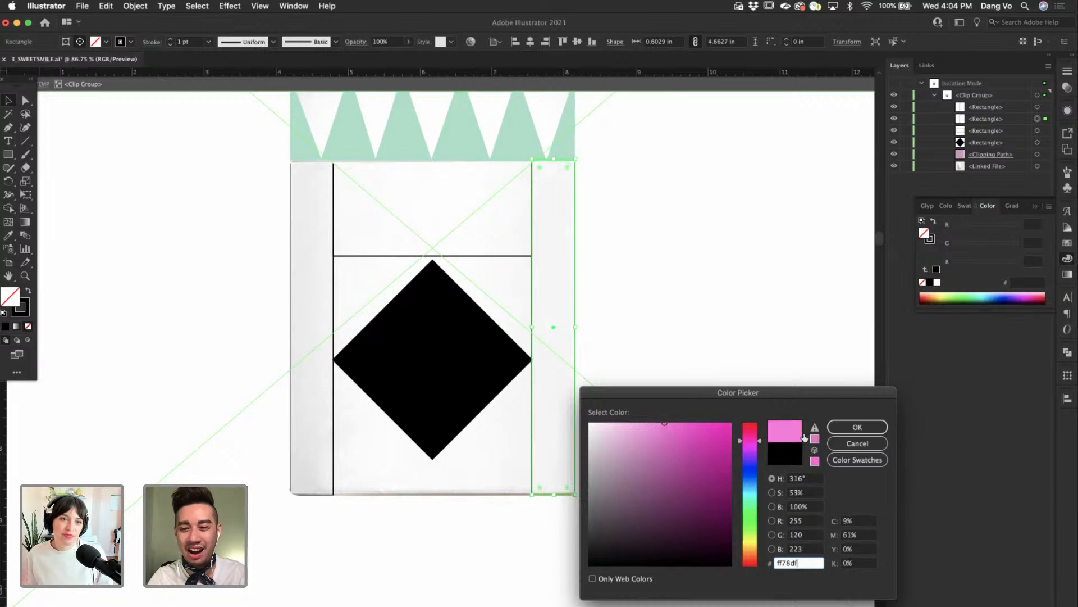
left_click(857, 427)
scroll(662, 327, "down", 5)
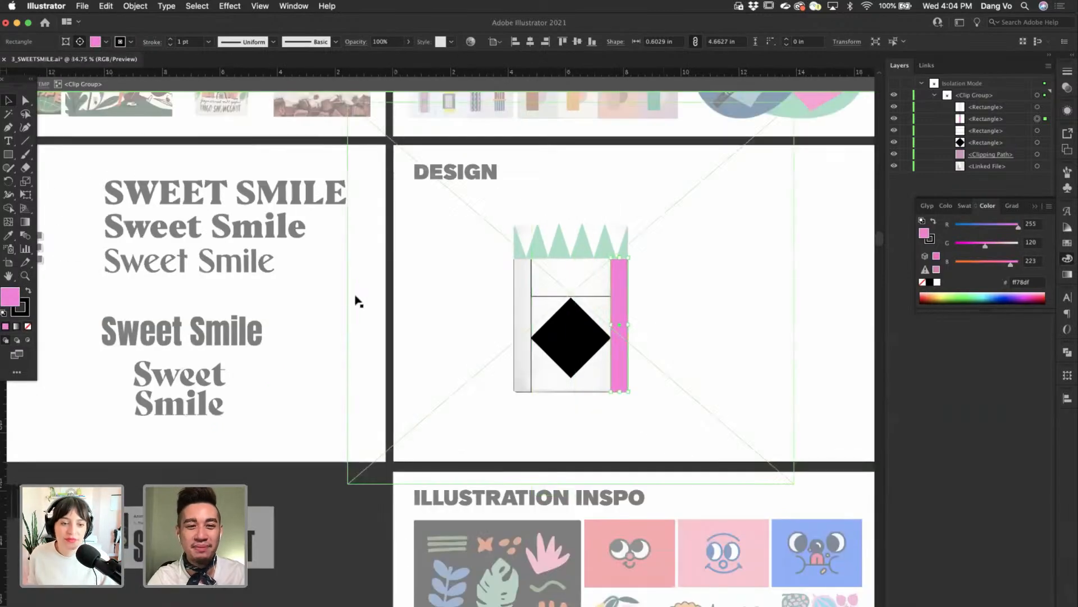
double_click(306, 306)
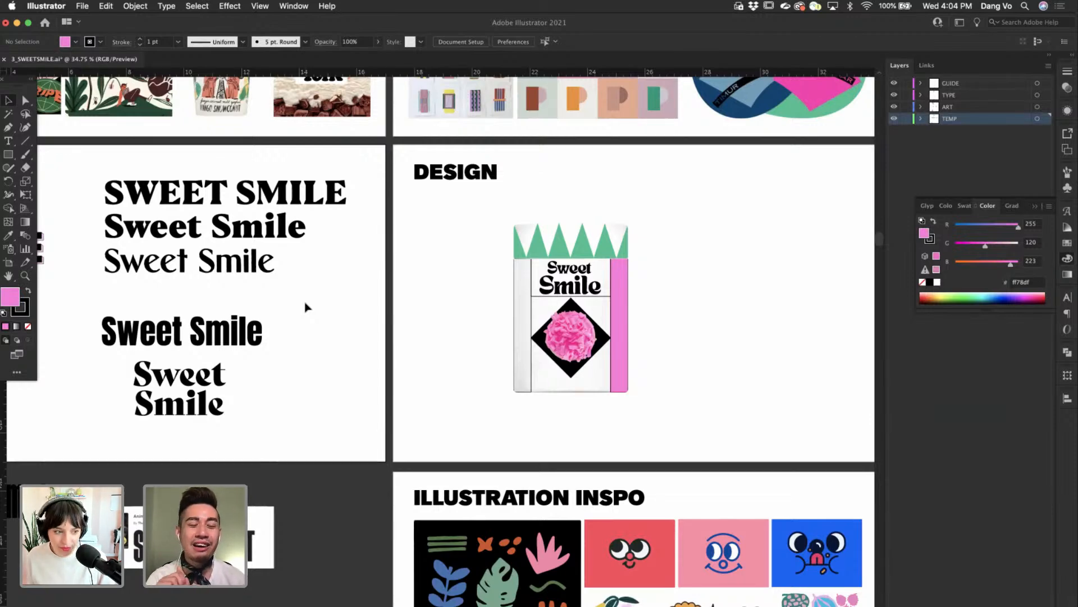
Step: Shrink the cake pop image to about 1.9 in wide and nudge it down to centre it in the black diamond
scroll(306, 307, "up", 5)
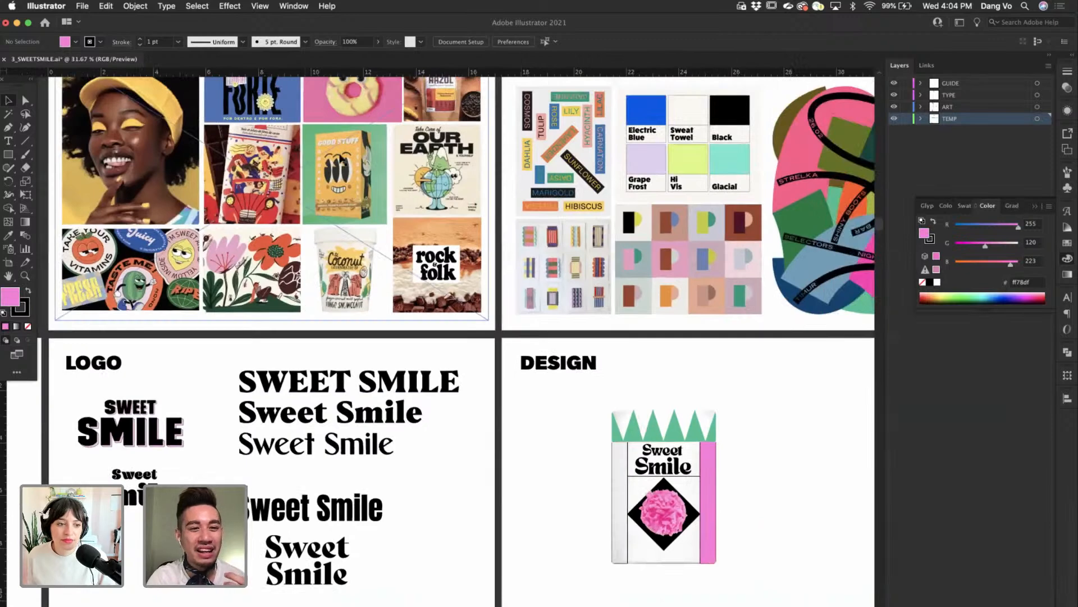
left_click(344, 164)
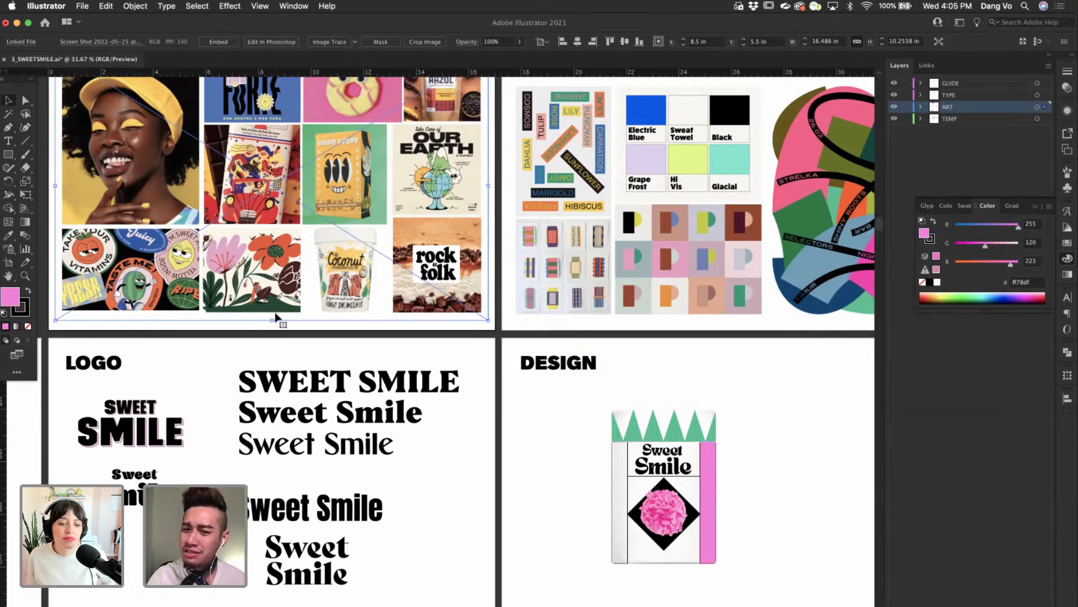
scroll(394, 365, "down", 3)
left_click(622, 472)
scroll(622, 473, "up", 3)
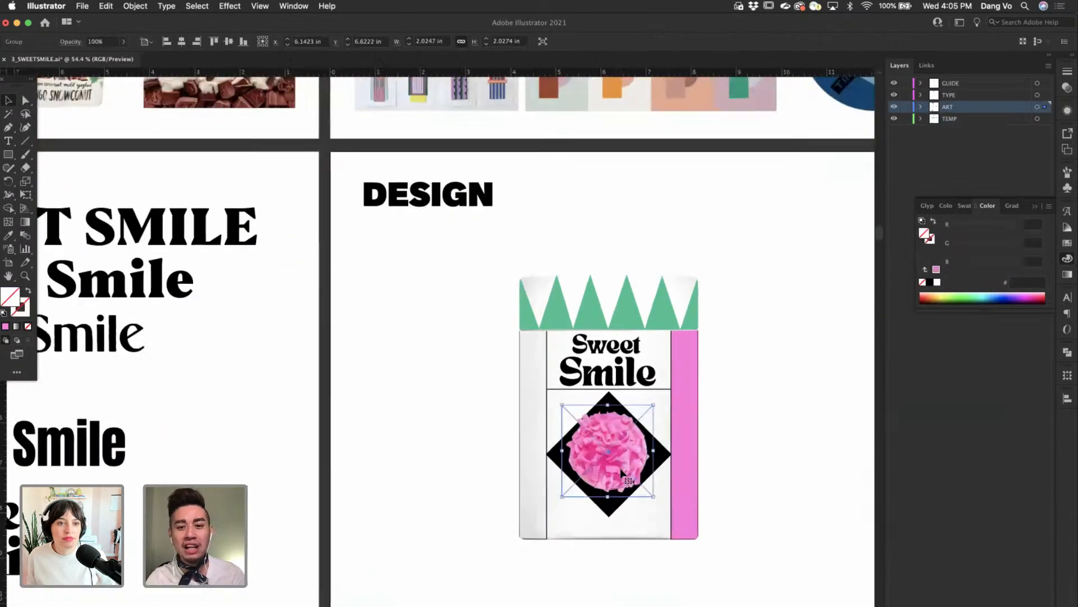
scroll(622, 473, "down", 1)
scroll(663, 444, "up", 3)
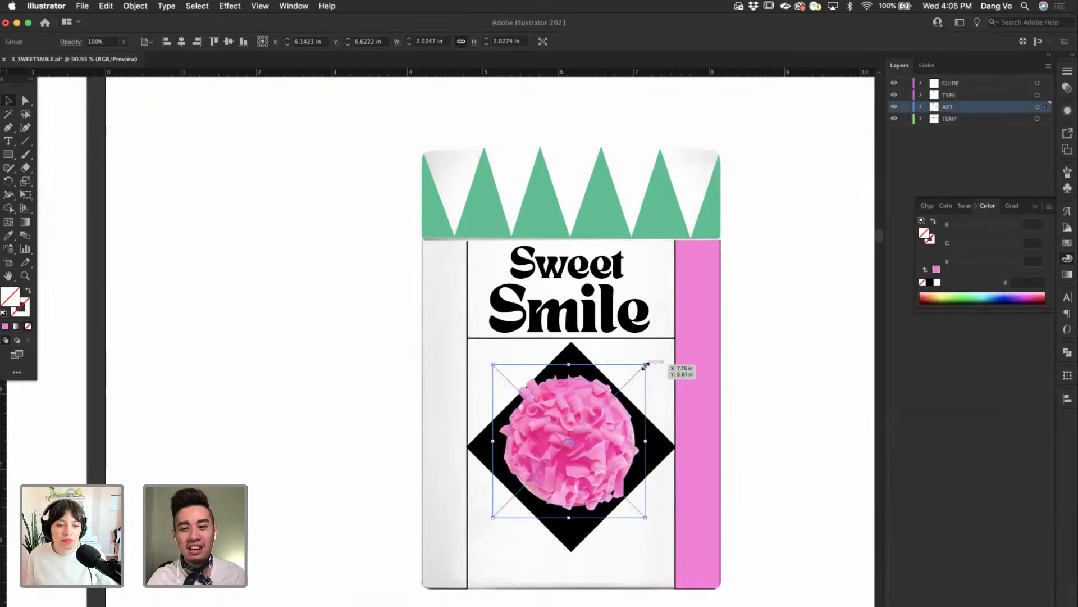
left_click_drag(646, 365, 640, 369)
key("Down")
key("Down")
key("Down")
key("Down")
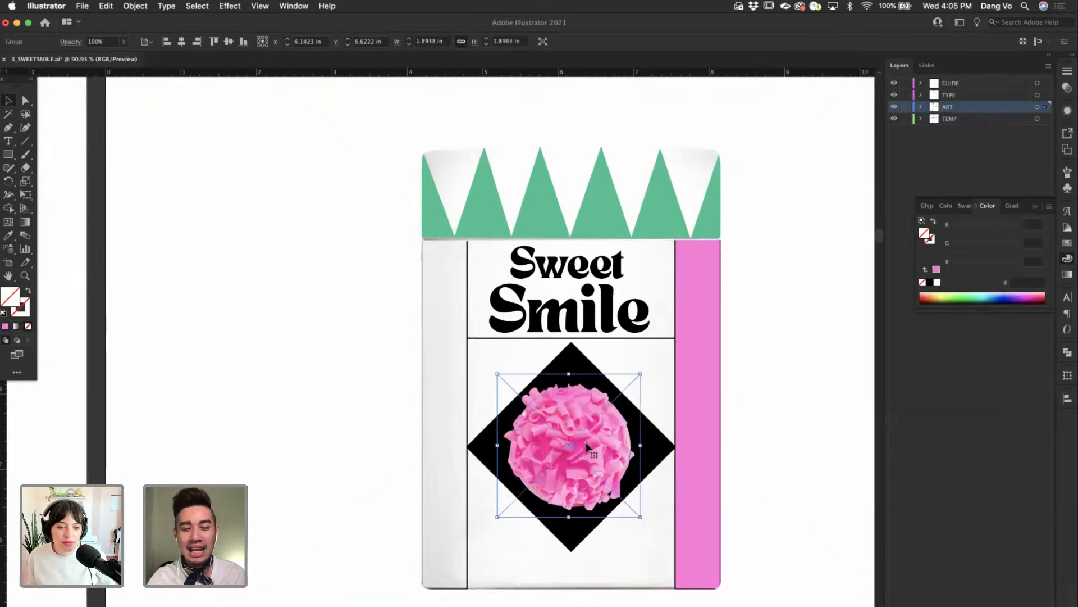
Step: Examine the smiley faces, flower character and other artwork on the Illustration Inspo board for ideas for the container
scroll(586, 442, "down", 4)
scroll(586, 443, "down", 2)
scroll(586, 443, "right", 2)
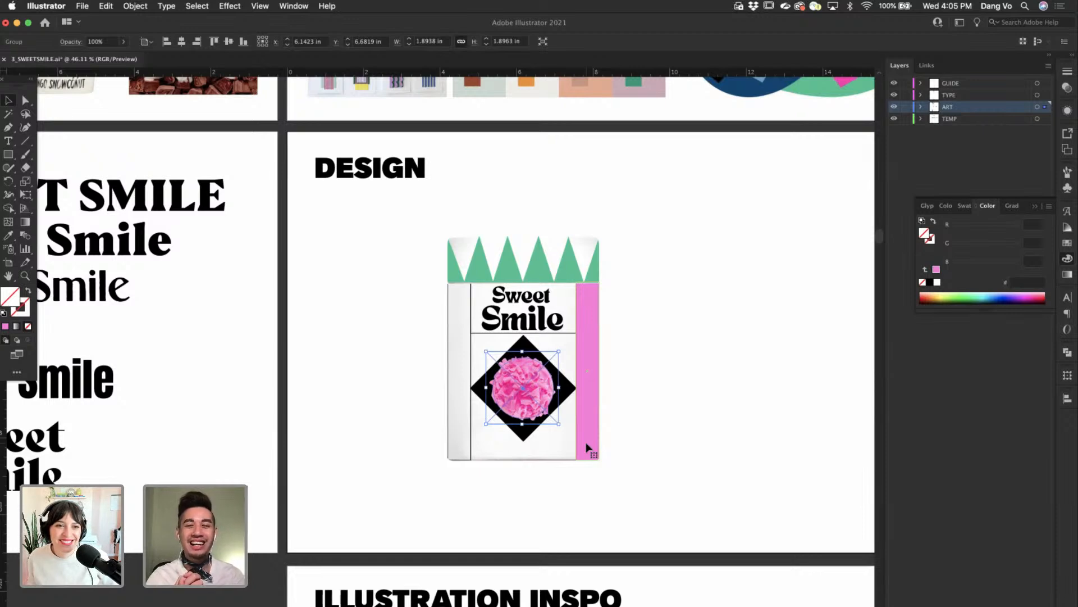
scroll(587, 448, "down", 8)
scroll(588, 447, "down", 2)
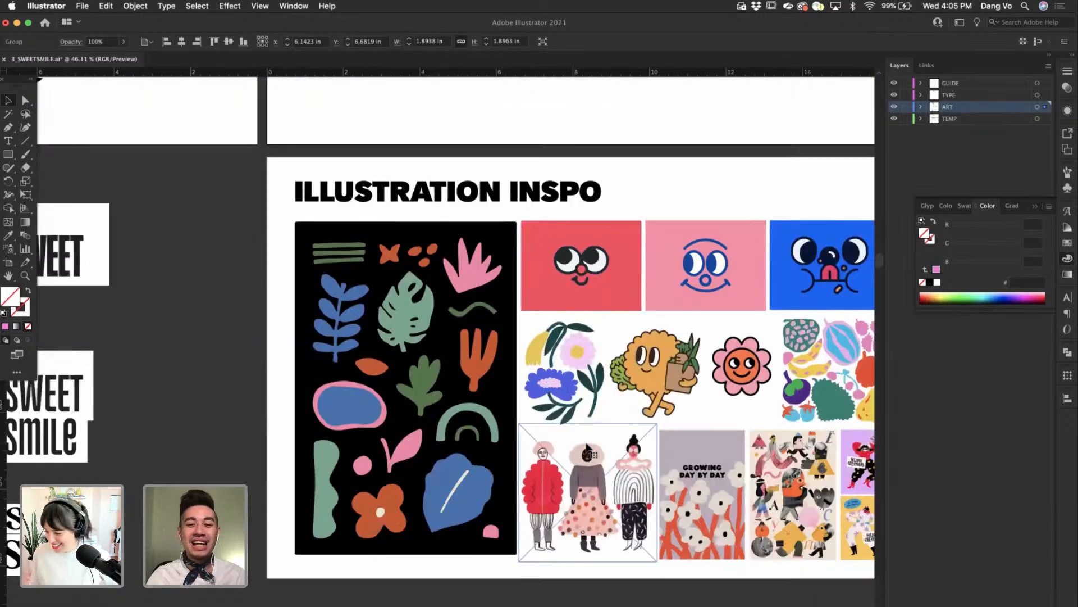
scroll(587, 448, "right", 3)
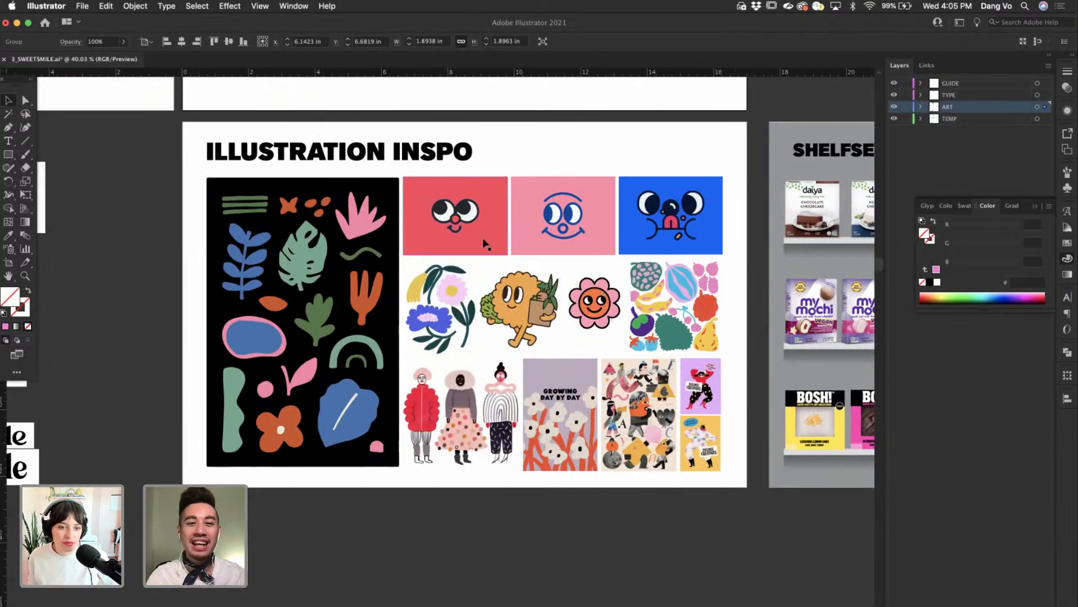
left_click(593, 322)
scroll(594, 324, "up", 6)
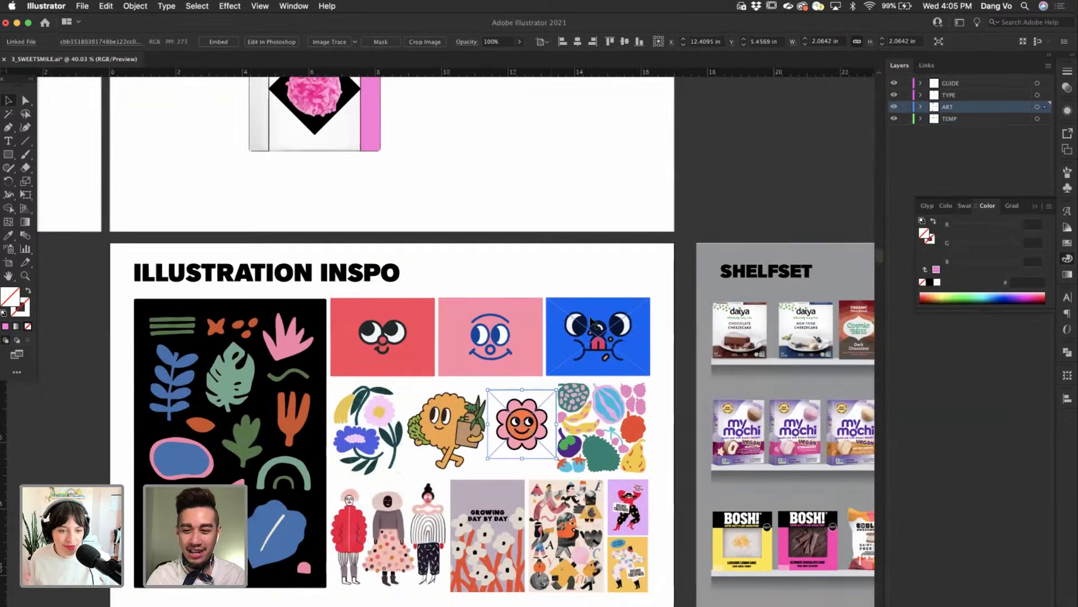
scroll(593, 323, "right", 1)
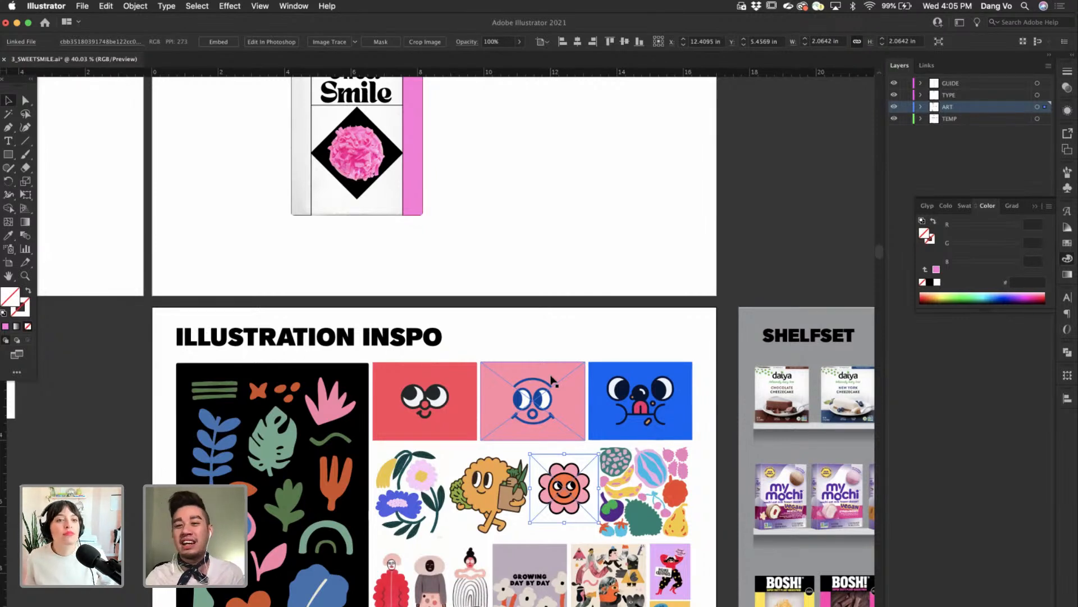
scroll(551, 379, "down", 2)
scroll(556, 376, "up", 3)
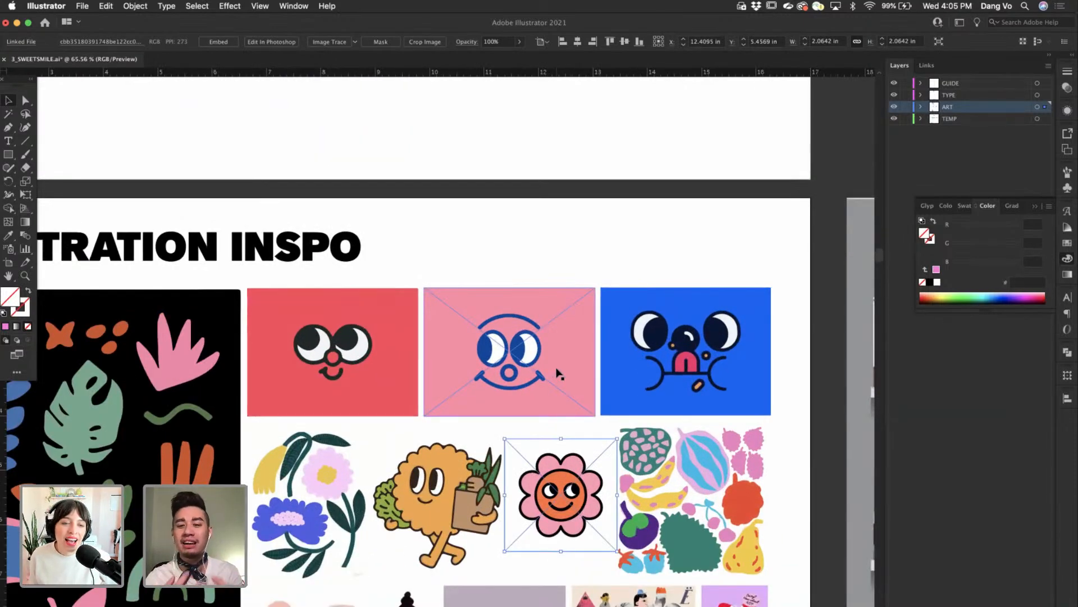
key("super+0")
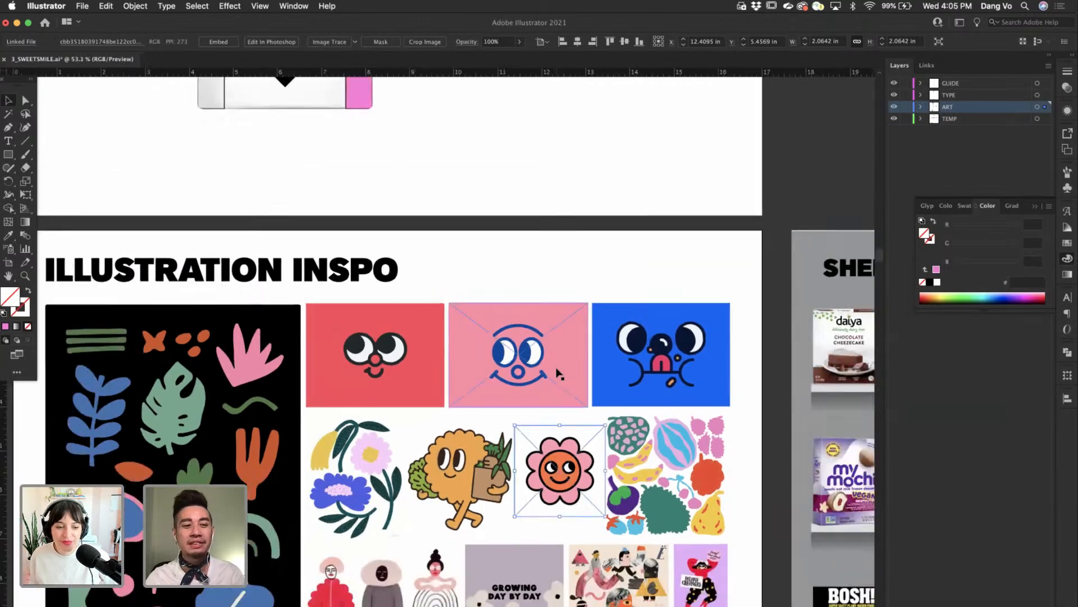
scroll(558, 374, "right", 2)
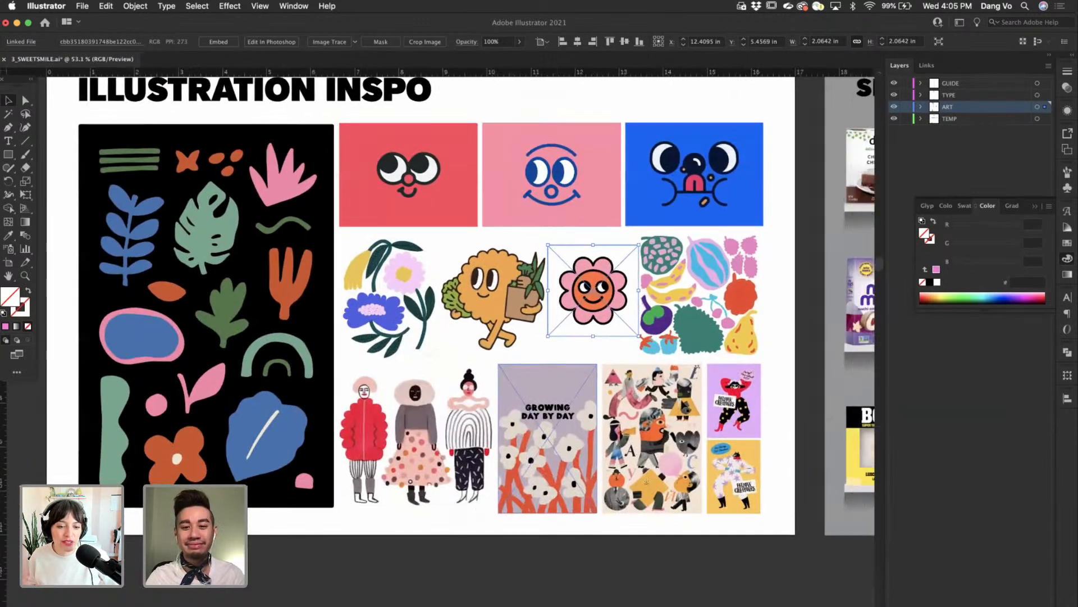
Step: Review the remaining character, poster and pattern artwork across the whole Illustration Inspo board for style ideas
left_click(735, 419)
scroll(733, 418, "down", 3)
scroll(733, 418, "down", 2)
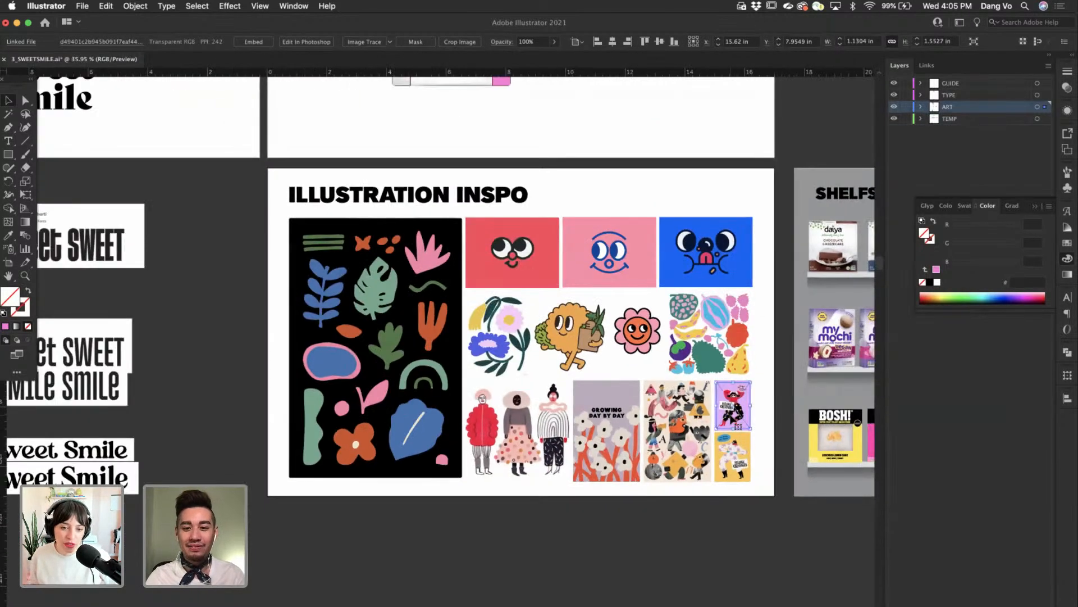
scroll(733, 419, "up", 5)
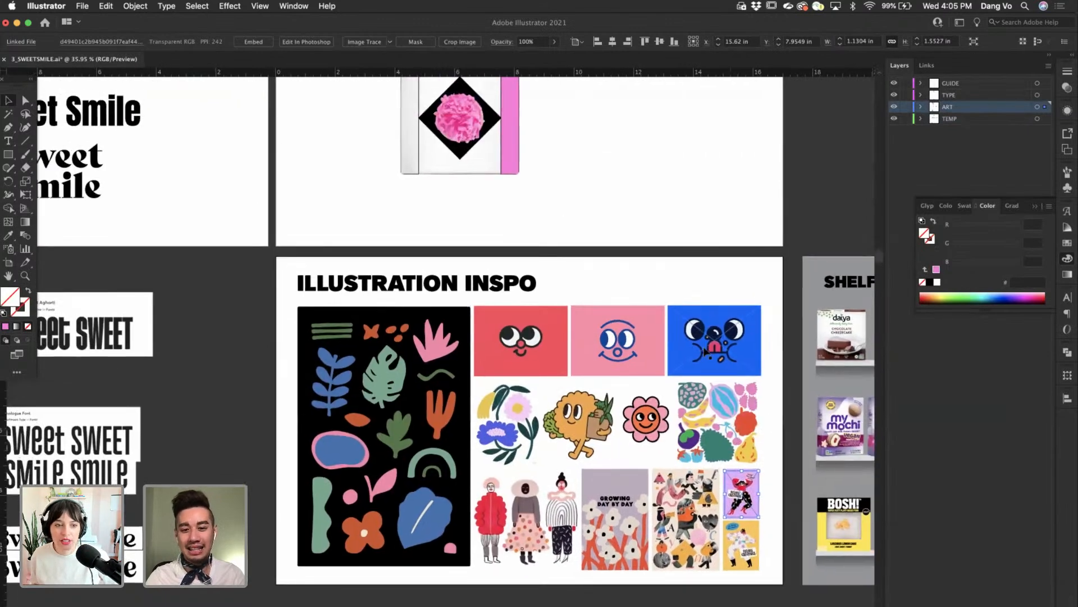
scroll(705, 353, "down", 3)
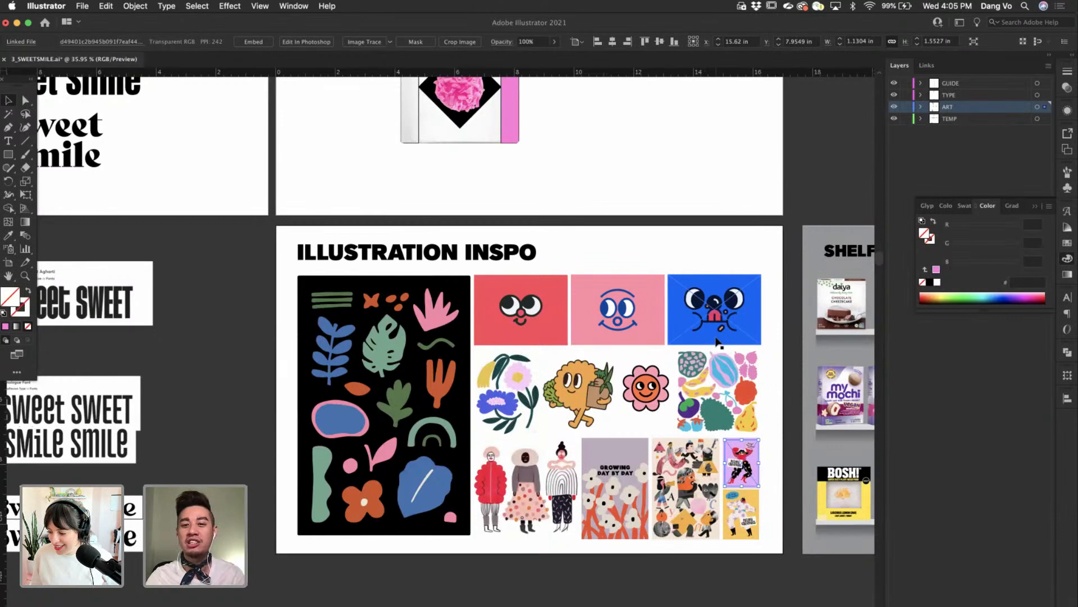
left_click(707, 251)
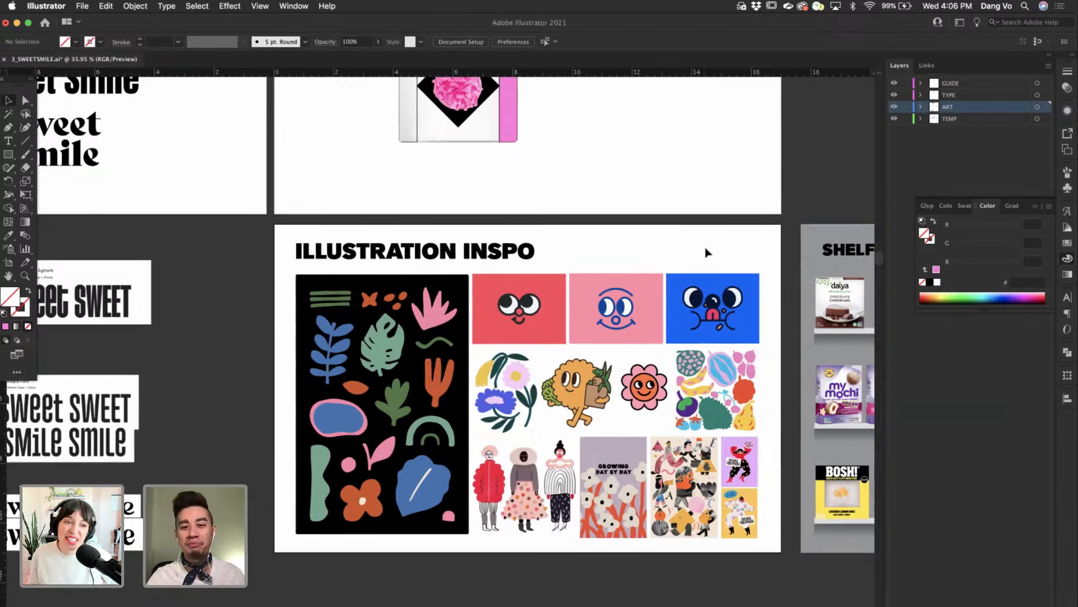
scroll(706, 252, "right", 1)
scroll(707, 252, "down", 1)
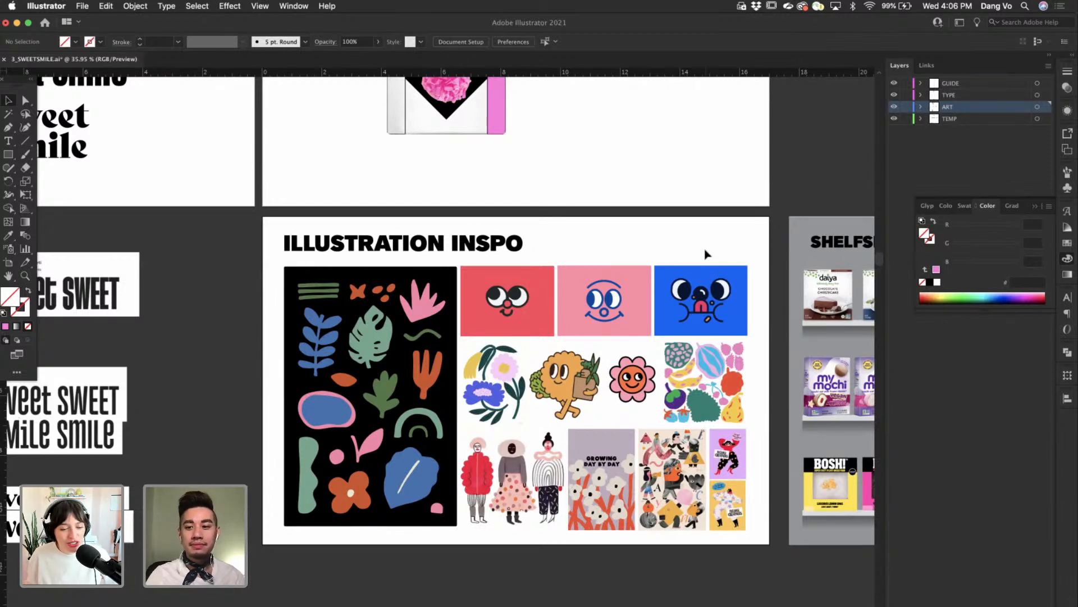
Step: Isolate the container's clip group and fill the left side panel with the right panel's pink ff78df and black 1 pt stroke
scroll(516, 194, "up", 5)
scroll(515, 194, "left", 1)
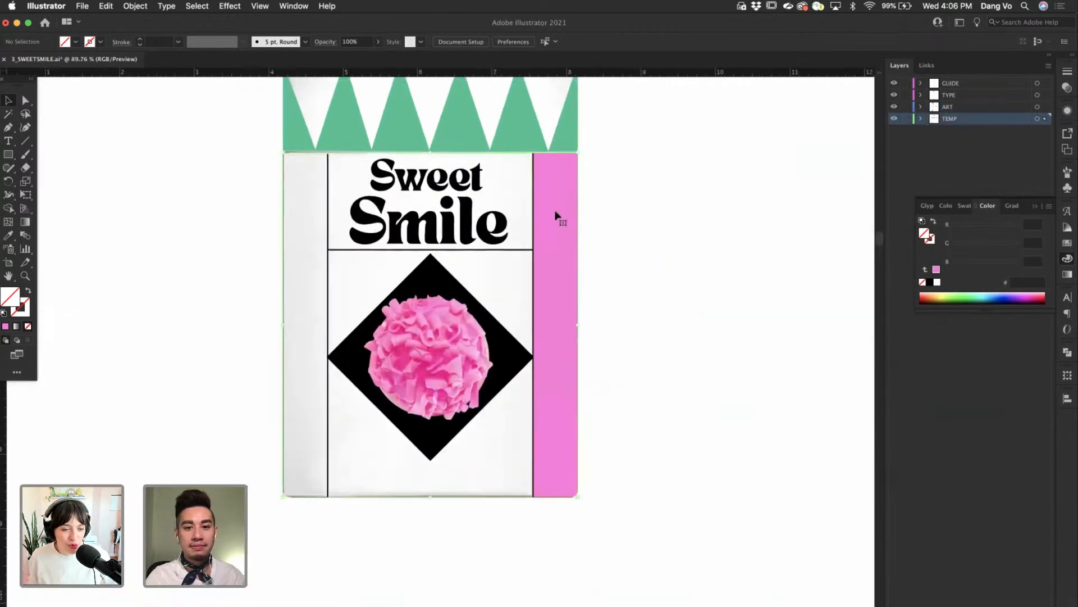
double_click(553, 211)
key("i")
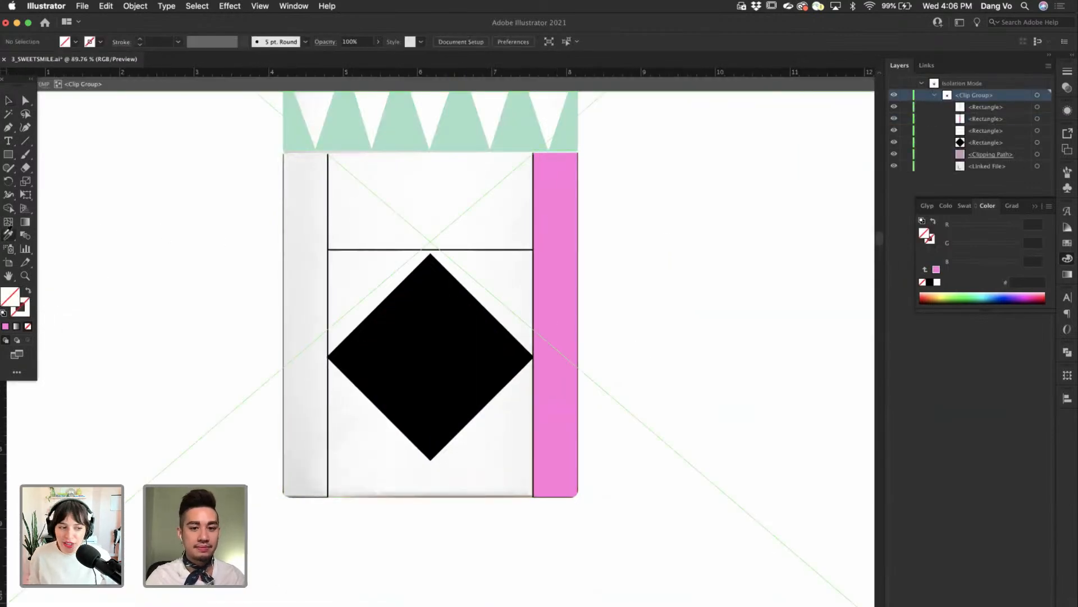
left_click(544, 225)
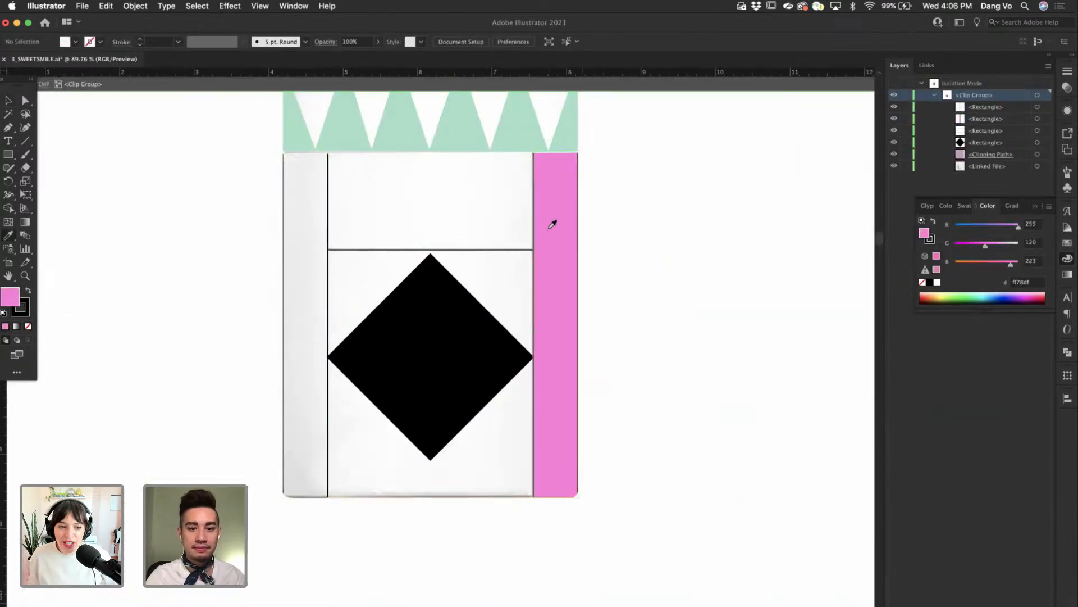
left_click(323, 203, "alt")
scroll(481, 285, "down", 1)
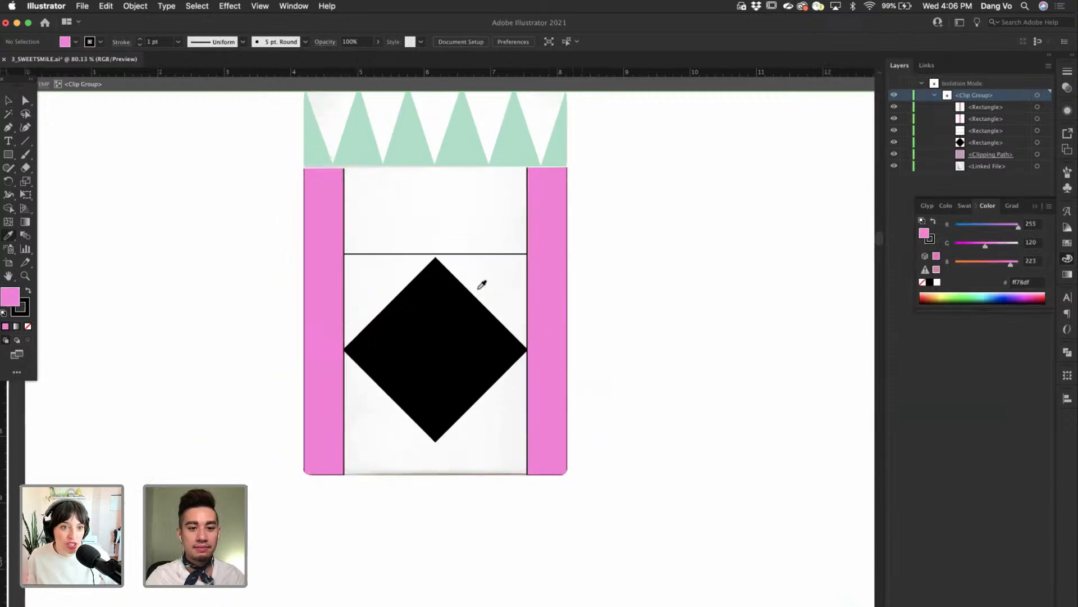
Step: Fill the logo panel rectangle with white ffffff and bring it to the top of the clip group's stacking order
key("v")
left_click(496, 254)
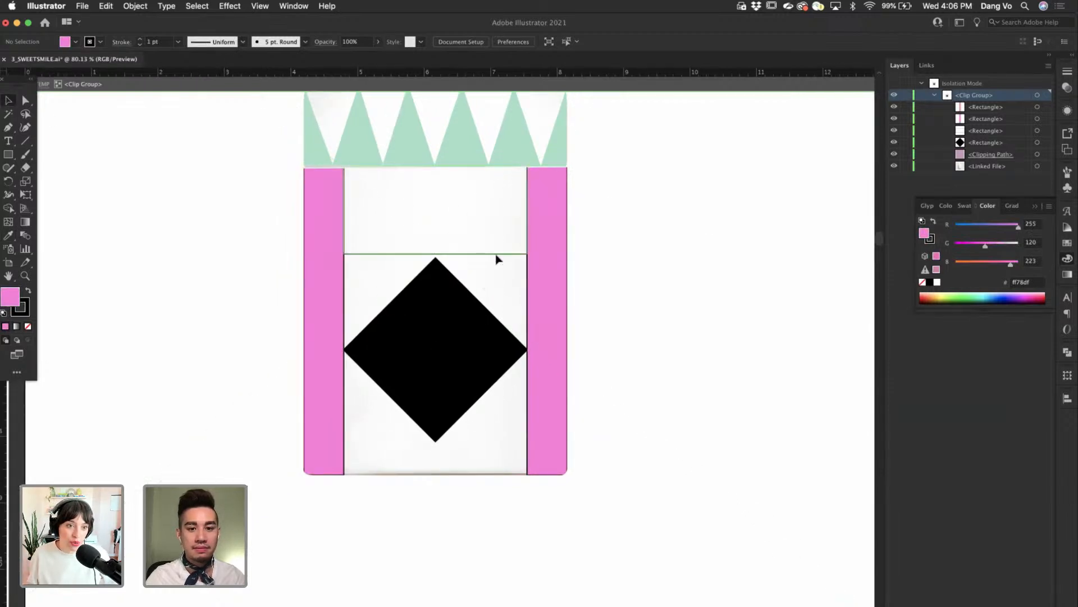
double_click(12, 300)
type("ffffff")
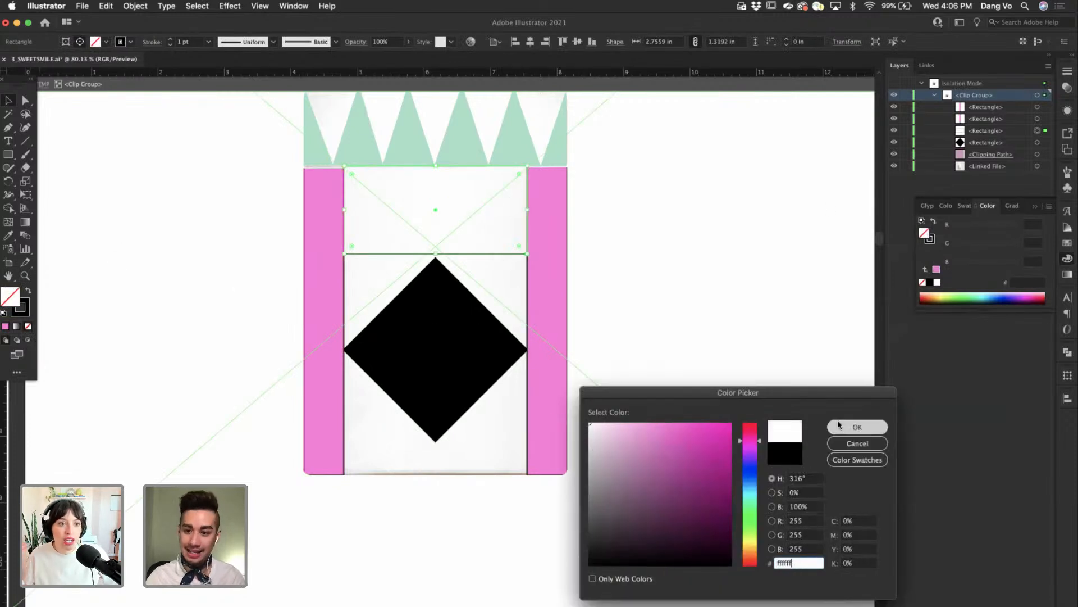
left_click(858, 427)
left_click_drag(978, 123, 982, 104)
Step: Move the black diamond up and enlarge it to about 2.48 in per side behind the panels, and leave isolation mode
left_click(453, 378)
left_click_drag(453, 378, 455, 359)
left_click_drag(528, 330, 553, 332)
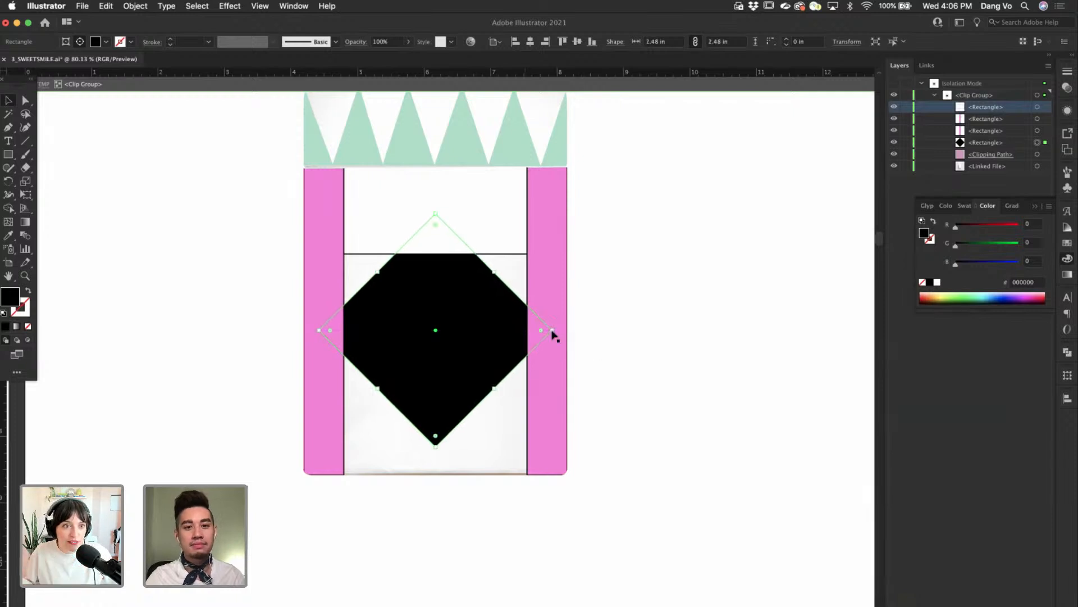
scroll(554, 334, "down", 2)
scroll(554, 334, "down", 2)
scroll(553, 335, "left", 2)
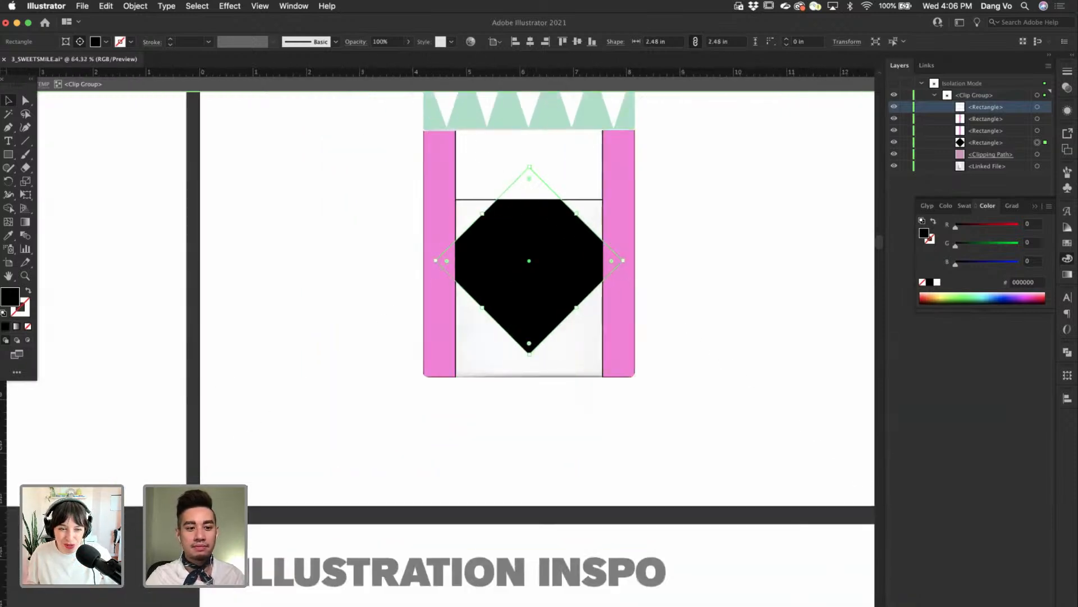
left_click(139, 572)
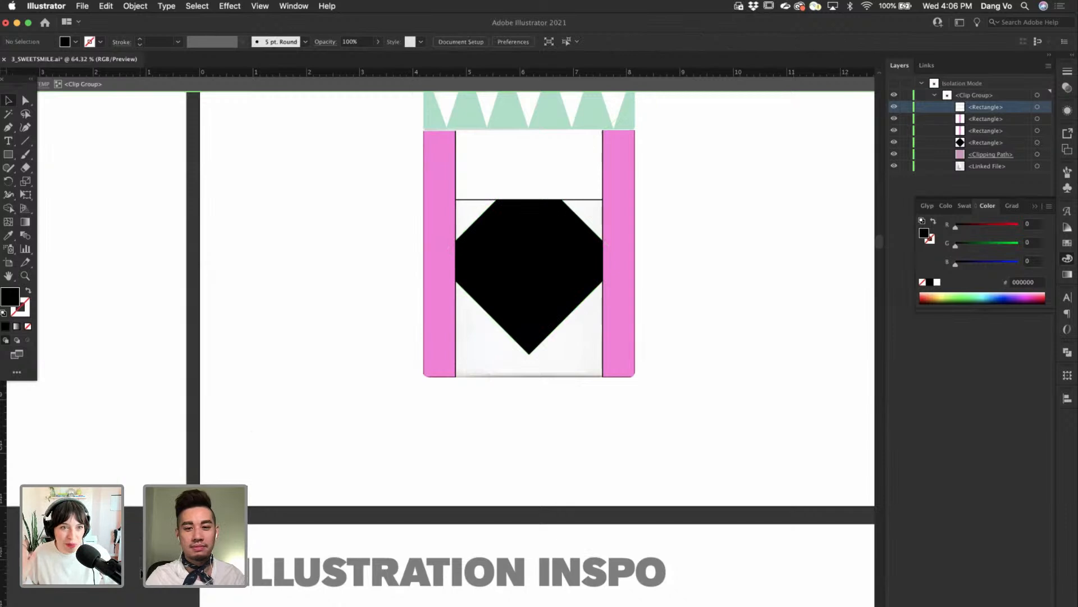
double_click(141, 568)
Step: Move the cake pop image up within the enlarged black diamond and scale it to about 2.05 in wide
left_click(535, 278)
left_click_drag(537, 281, 544, 266)
scroll(543, 266, "up", 5)
left_click_drag(599, 184, 605, 177)
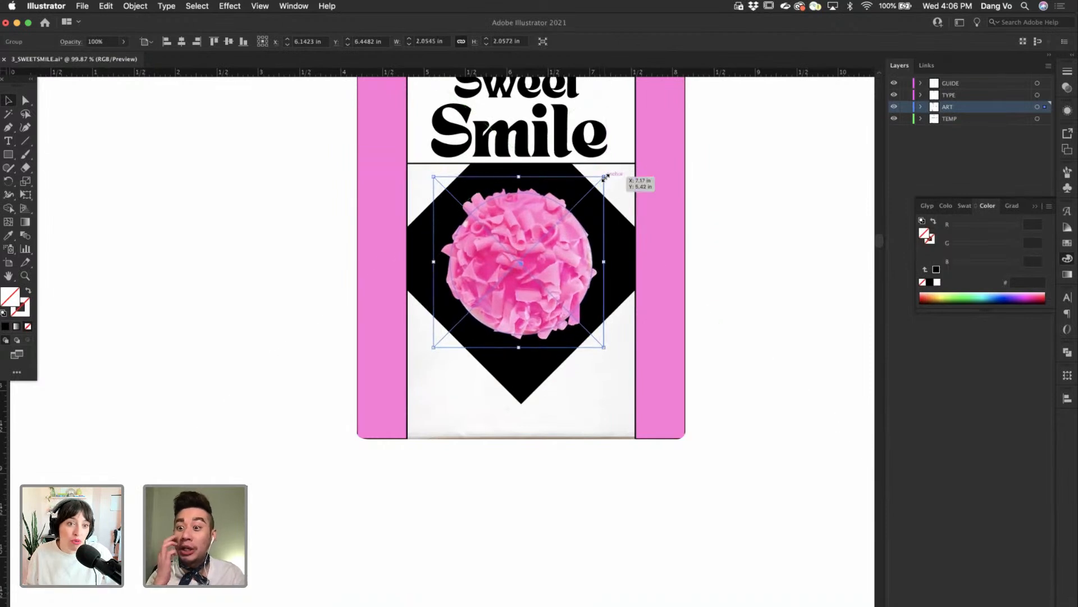
Step: Draw a label rectangle about 2.09 by 0.48 in over the diamond's lower tip and fill it with near-white fffdff
scroll(535, 239, "down", 1)
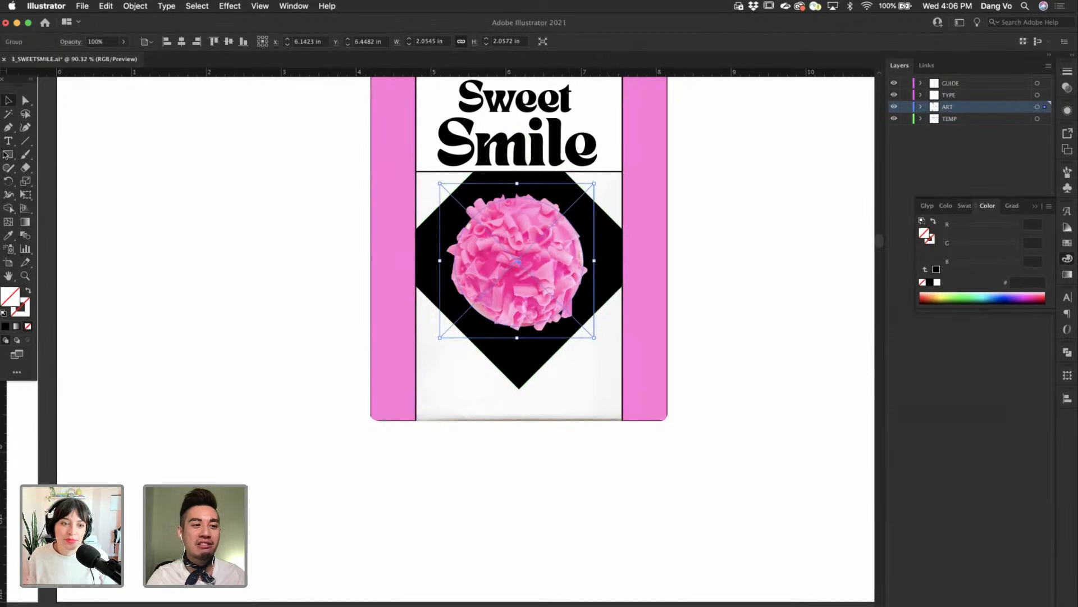
left_click_drag(438, 359, 597, 393)
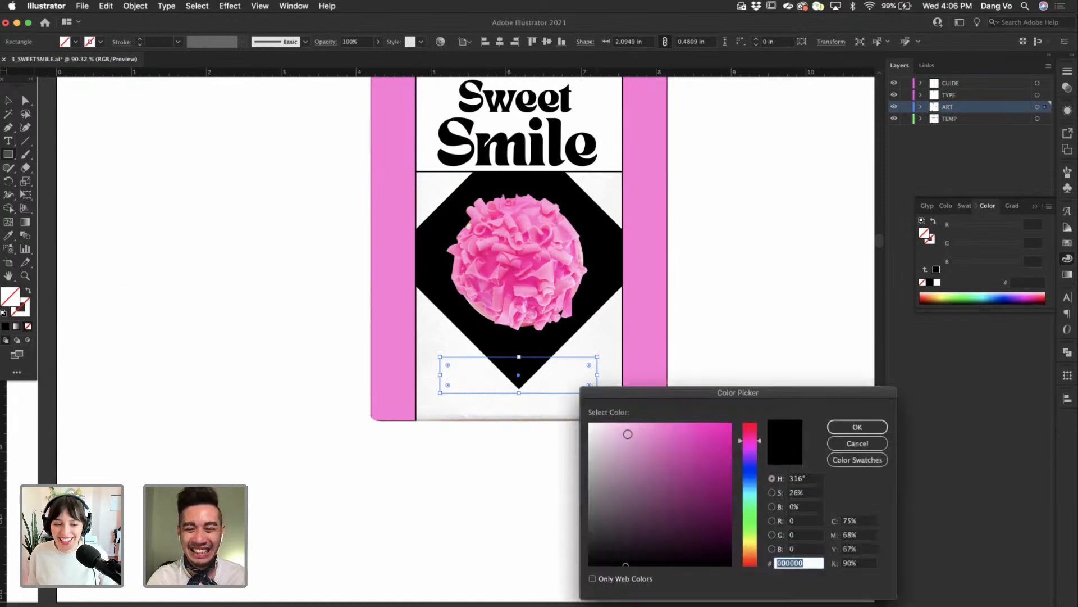
left_click_drag(628, 433, 590, 414)
left_click(843, 427)
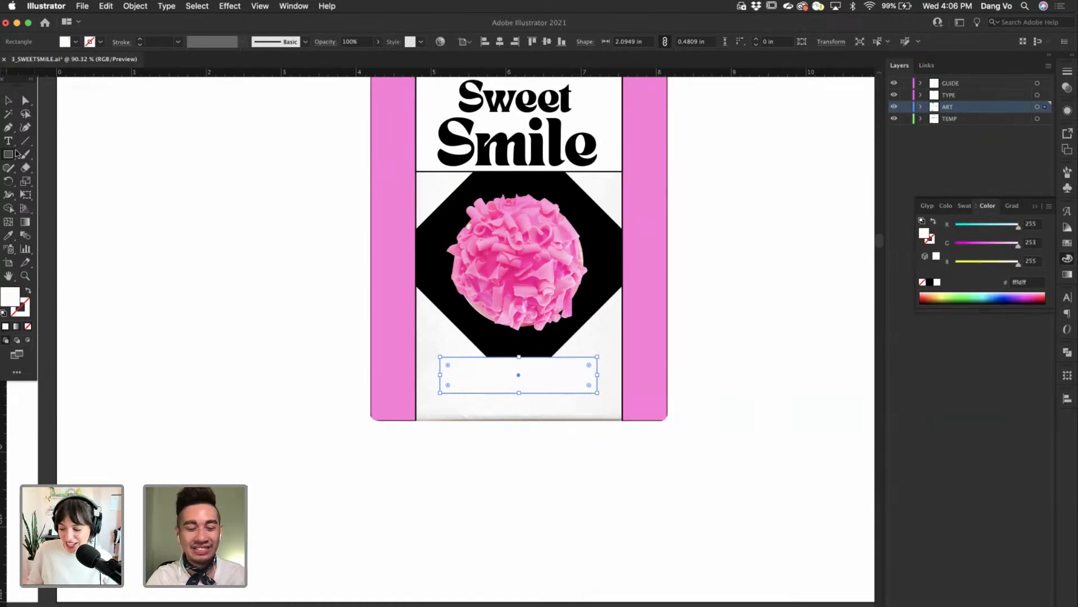
Step: Enlarge the label rectangle to about 2.22 by 0.51 in and give it a 1 pt black stroke
scroll(534, 397, "up", 5)
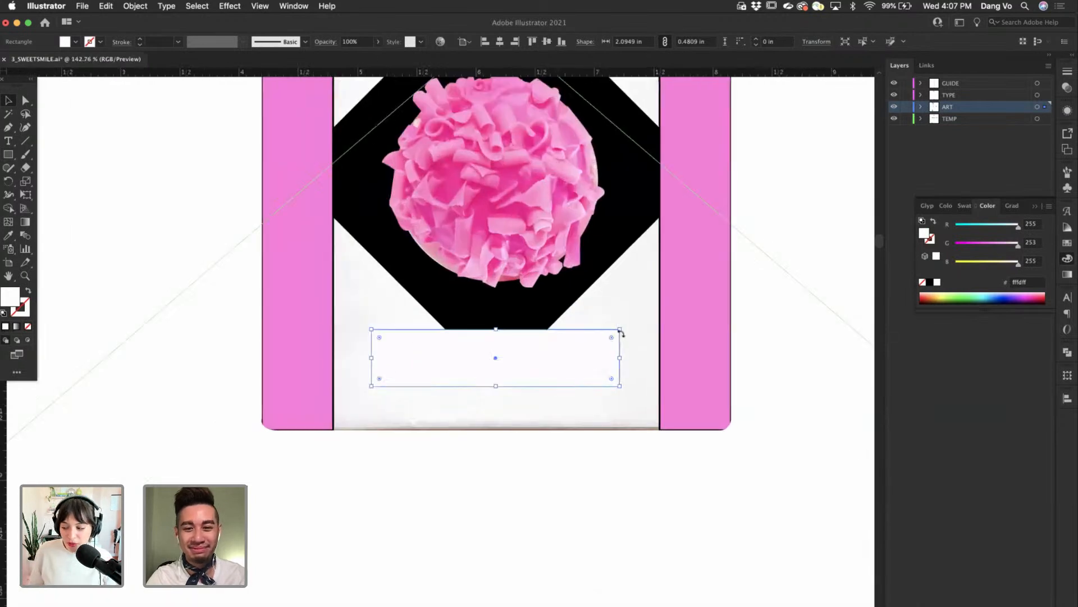
left_click_drag(628, 329, 627, 327)
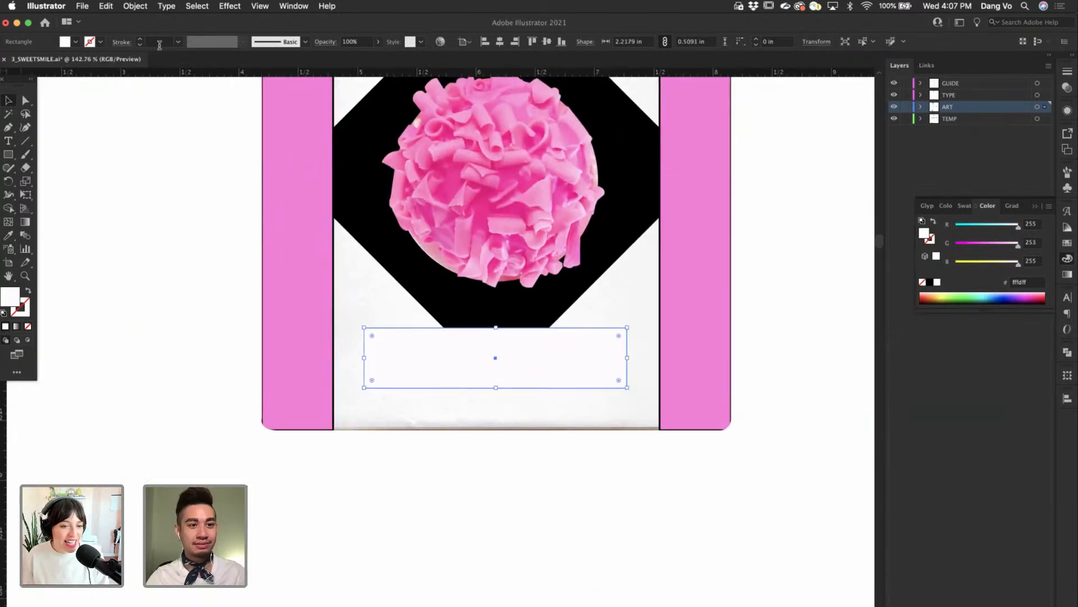
left_click(160, 44)
type("1")
key("Return")
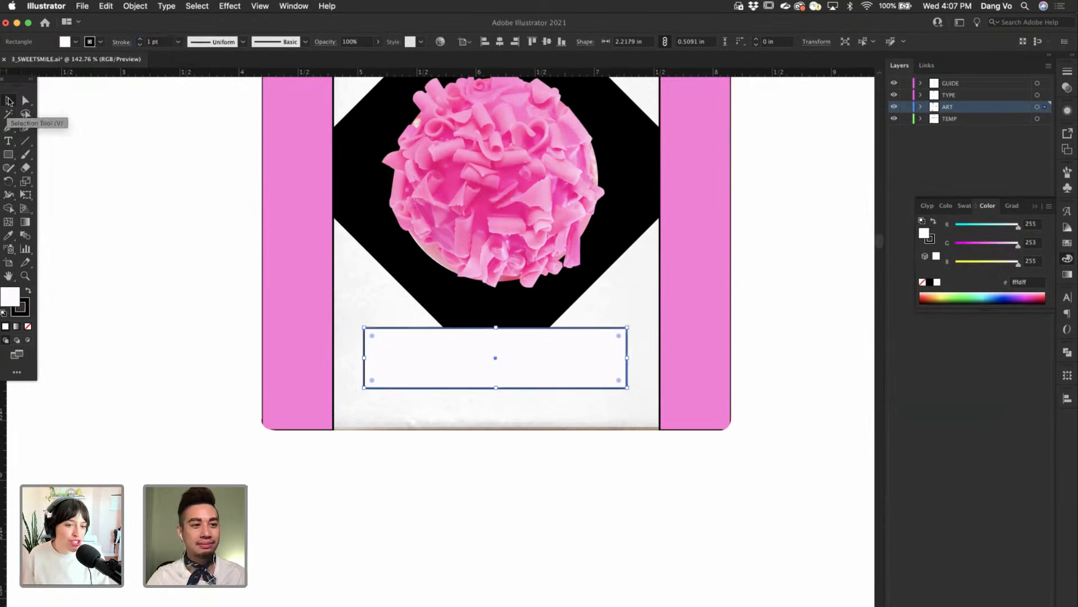
Step: Place a Lorem ipsum placeholder text object on the empty artboard area beside the container
scroll(135, 257, "down", 5)
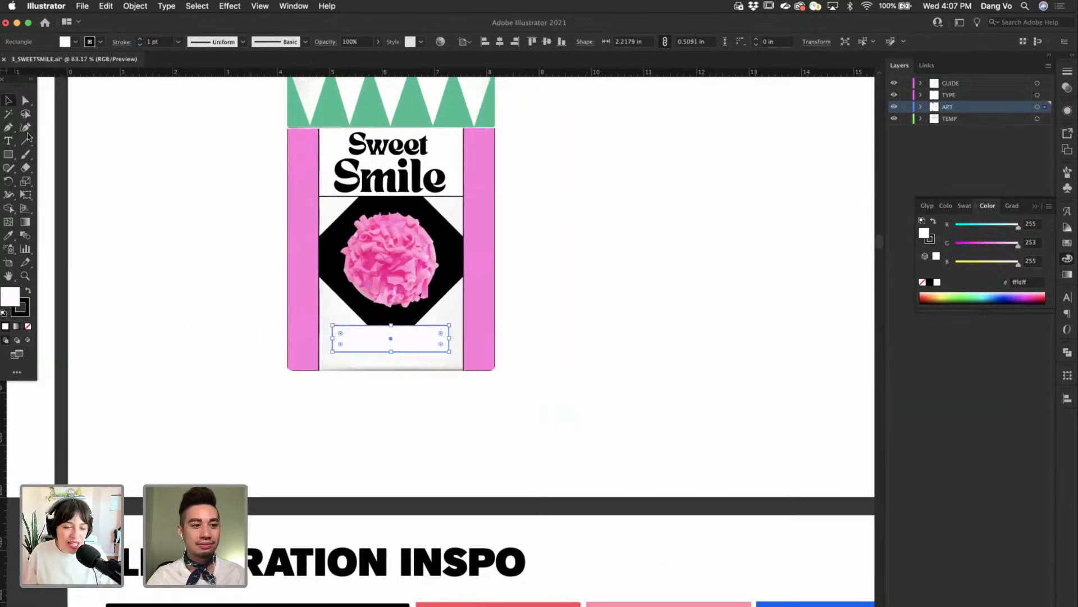
left_click(8, 142)
left_click(144, 260)
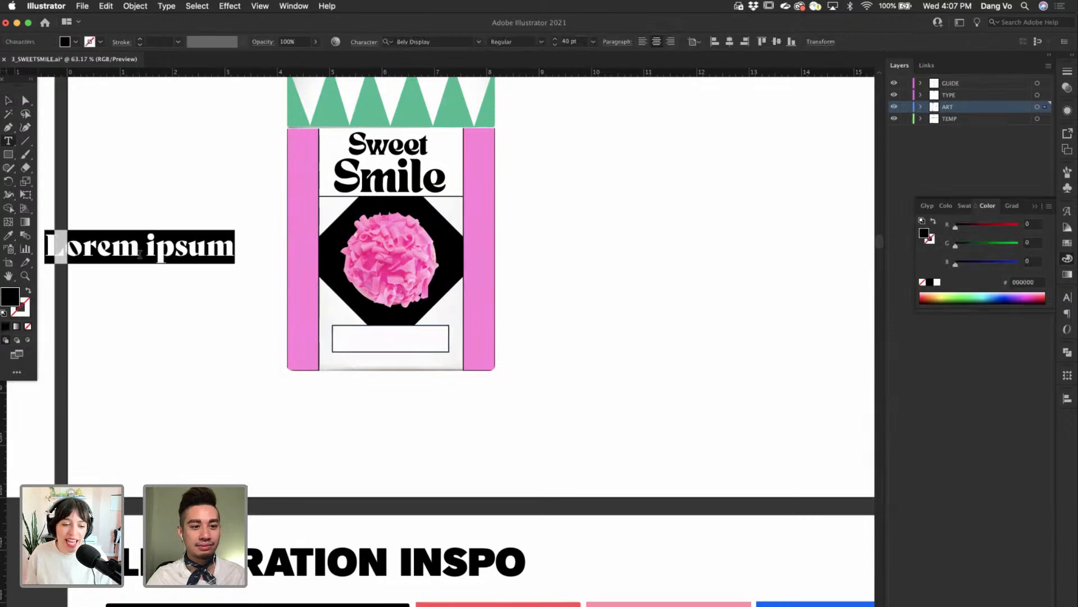
scroll(145, 260, "up", 2)
scroll(145, 260, "left", 3)
scroll(144, 259, "down", 3)
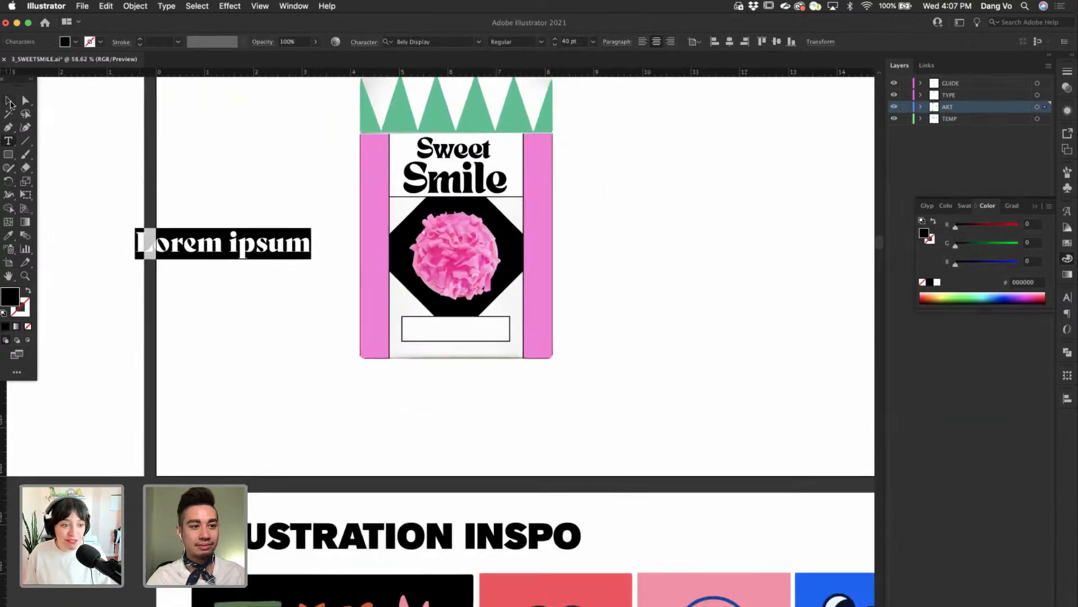
left_click(10, 104)
Step: Copy the GIRLY ROSE LAVENDER product name from the hierarchy board and paste it beside the container on the Design board
scroll(238, 305, "down", 3)
scroll(233, 317, "left", 10)
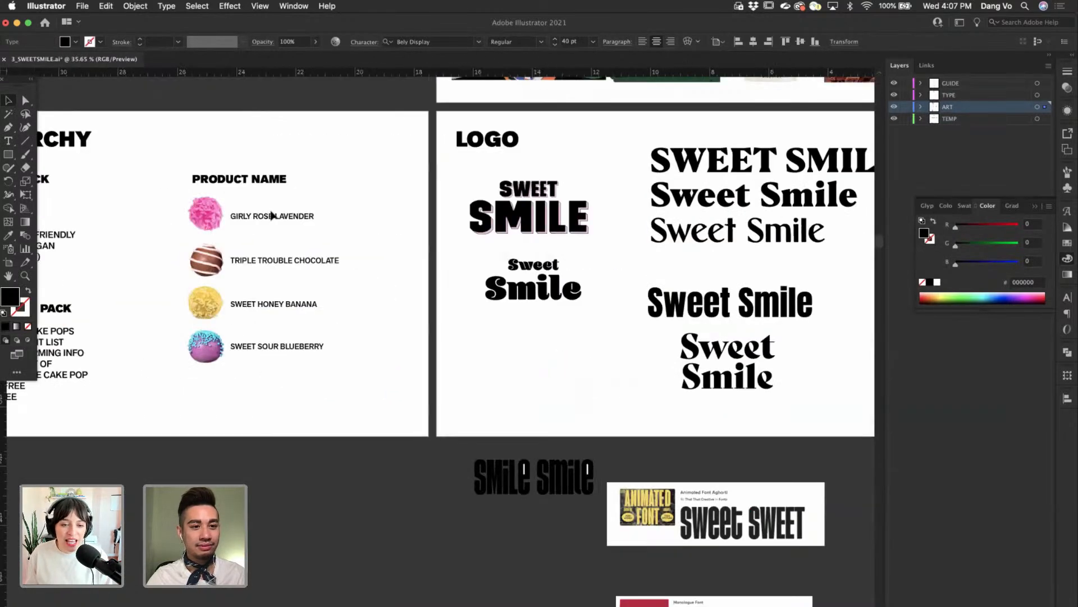
left_click(272, 216)
scroll(427, 234, "right", 10)
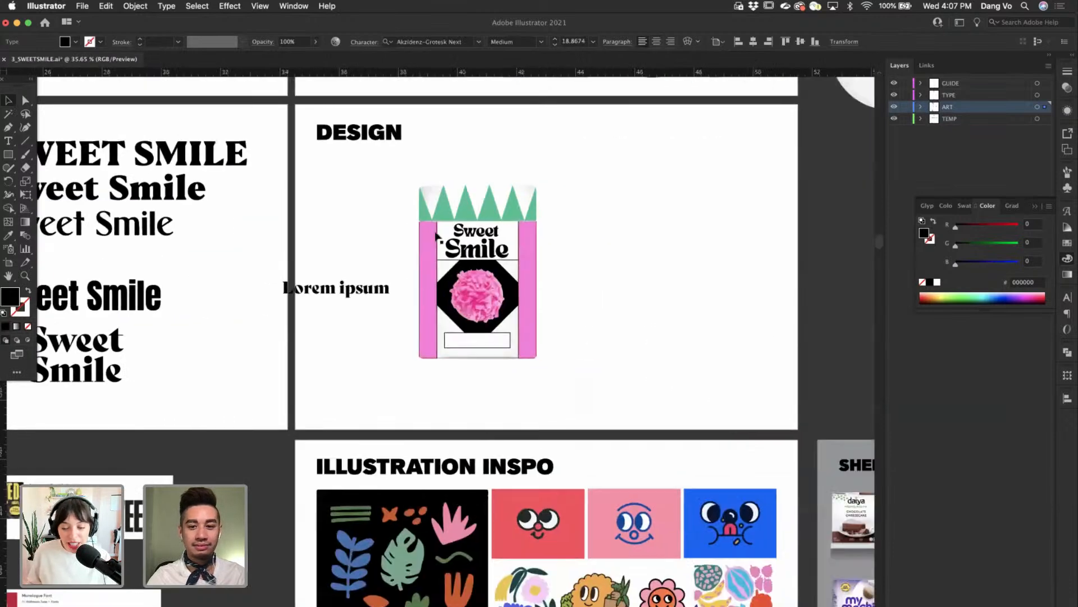
scroll(544, 241, "right", 3)
scroll(547, 241, "up", 2)
key("super+v")
scroll(407, 361, "up", 2)
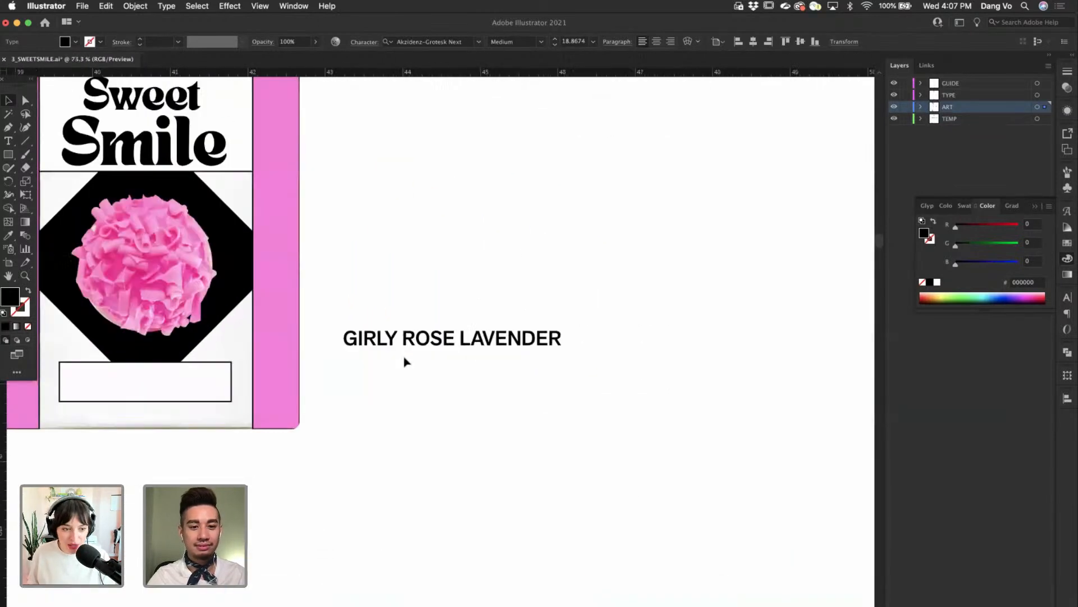
Step: Break the pasted product name onto two lines, with LAVENDER beneath GIRLY ROSE
scroll(407, 362, "up", 2)
double_click(403, 332)
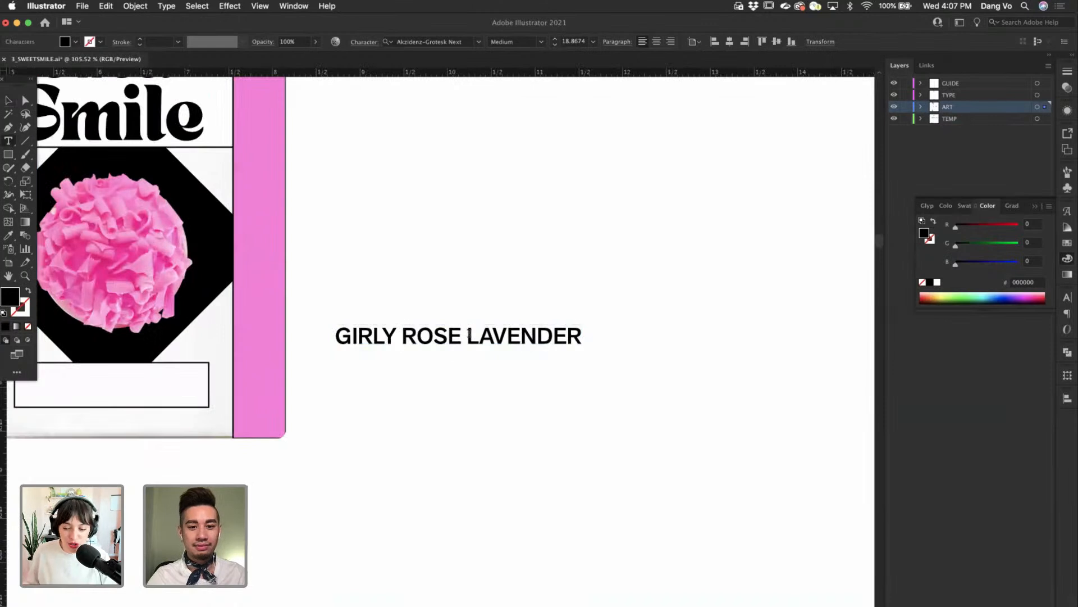
left_click(469, 335)
key("Return")
Step: Set the two-line product name in Pano Bold and centre-align it
key("super+a")
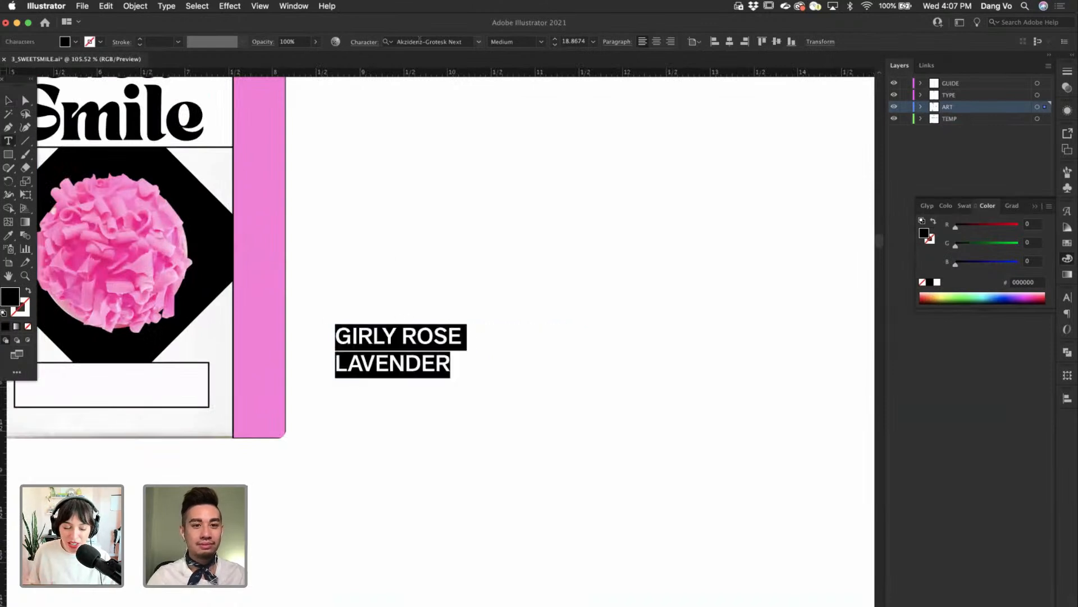
left_click(419, 40)
type("pano")
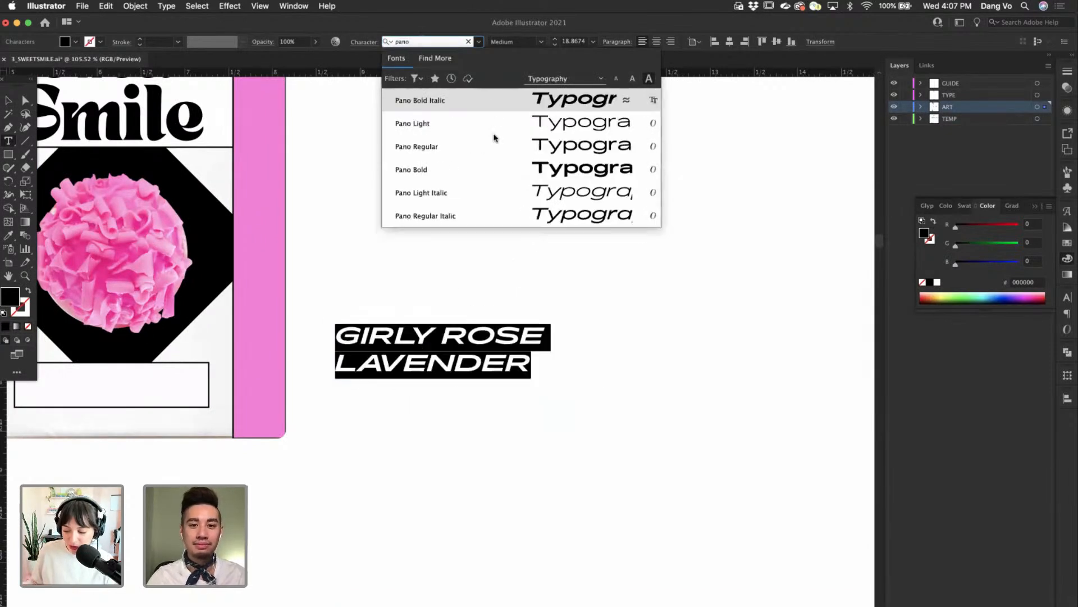
left_click(514, 178)
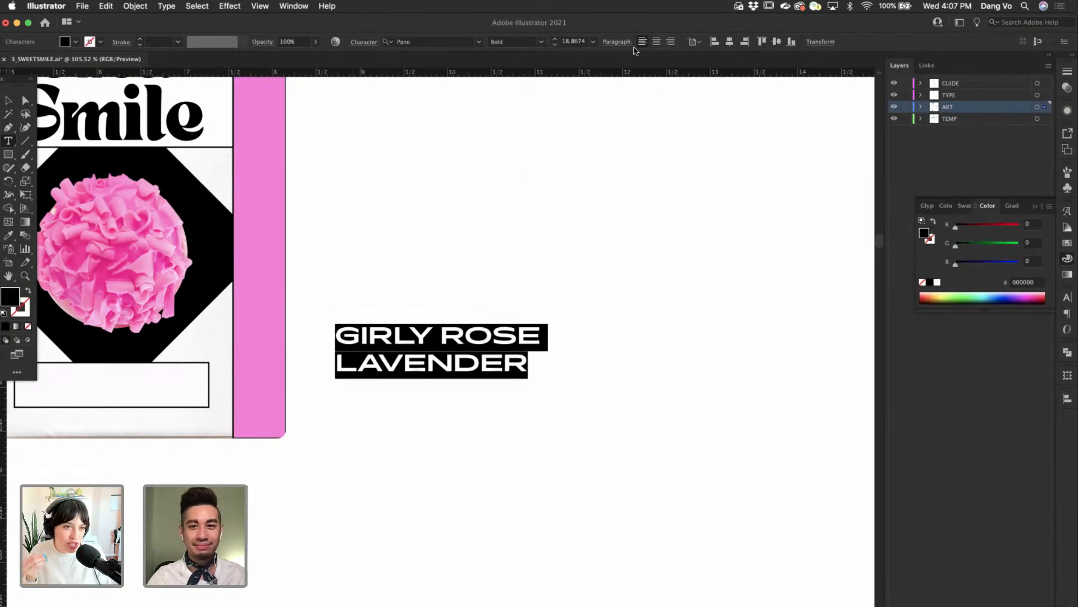
left_click(656, 42)
key("Escape")
Step: Tighten the product name's leading, scale it down to about 13.1 pt and place it inside the label rectangle
scroll(450, 354, "left", 8)
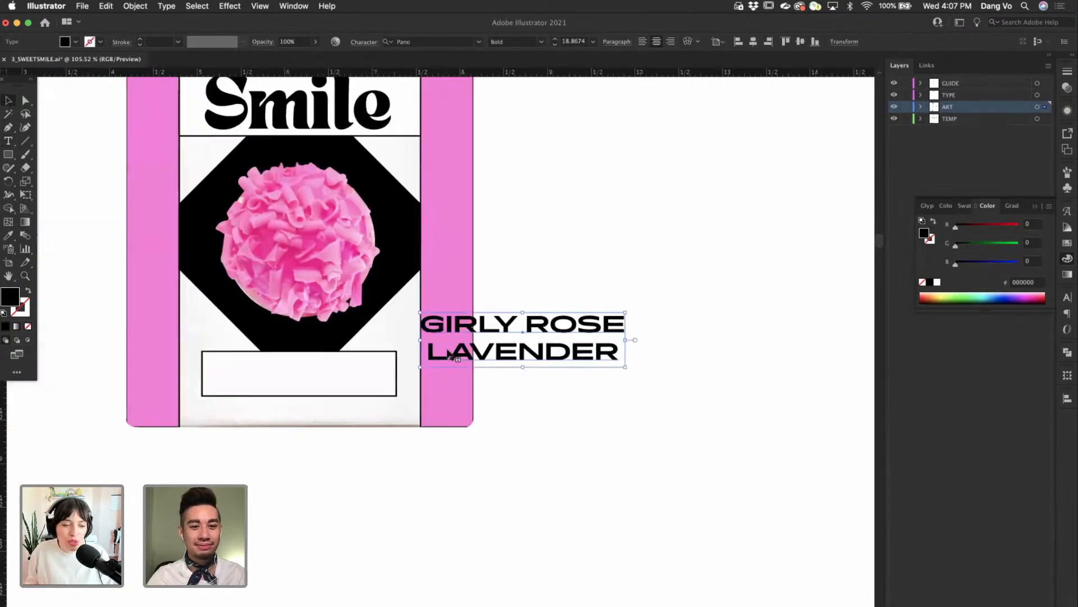
key("alt+Up")
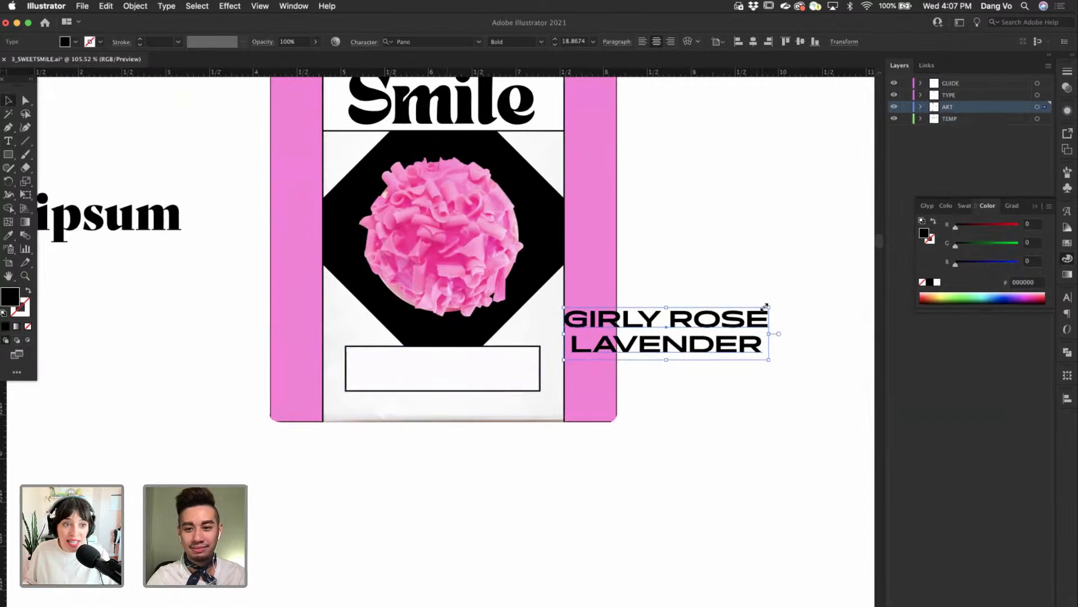
left_click_drag(765, 306, 521, 346)
scroll(508, 359, "up", 3)
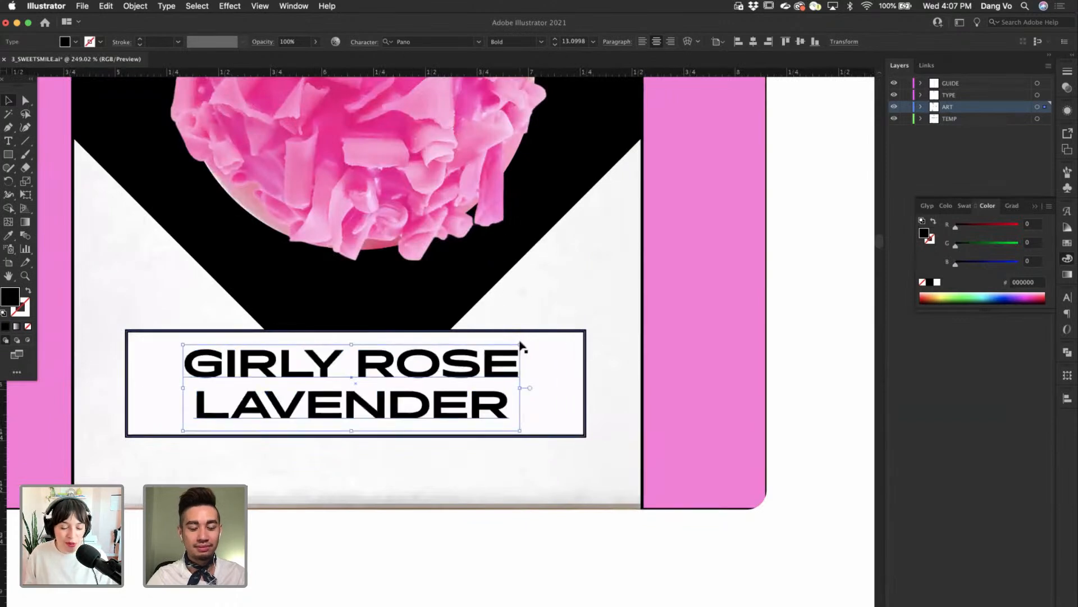
Step: Widen the letter tracking of the whole two-line product name inside the label
scroll(521, 345, "down", 2)
double_click(488, 361)
key("super+a")
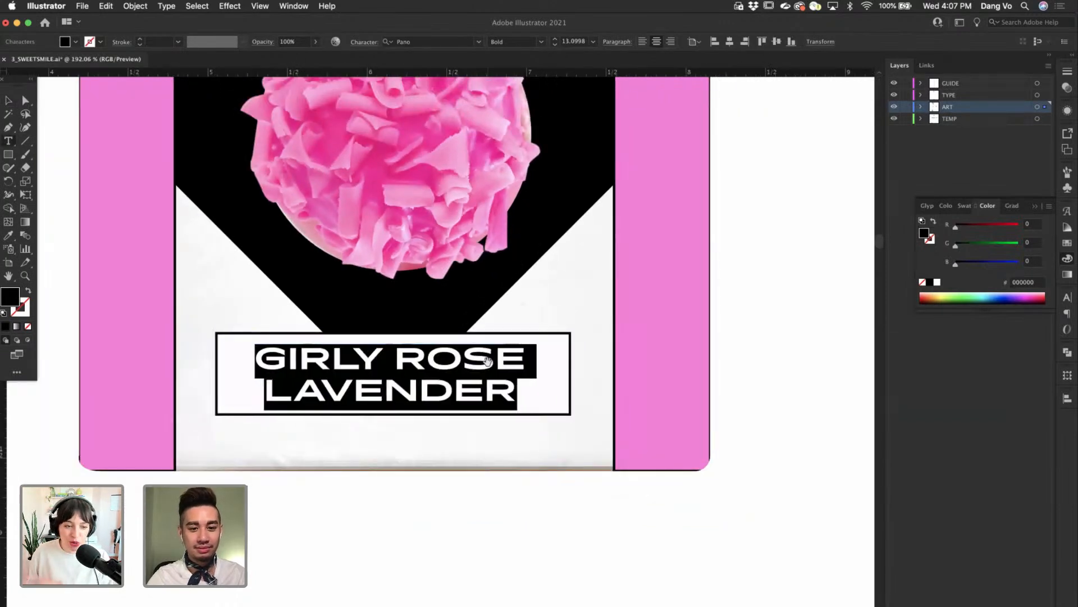
key("alt+Right")
key("alt+Right")
key("alt+Right")
key("alt+Right")
key("alt+Right")
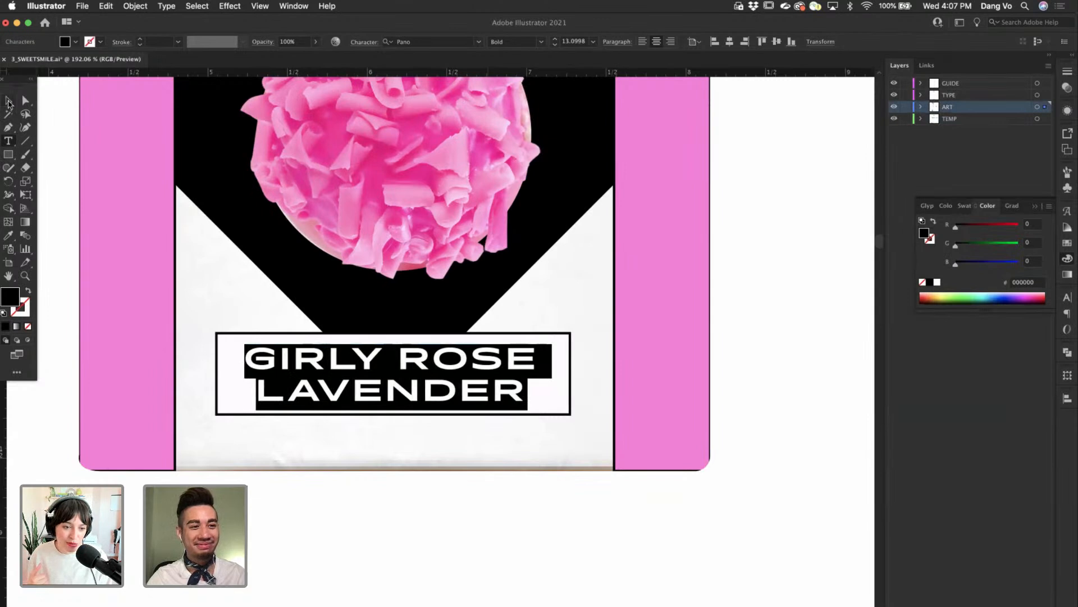
left_click(8, 103)
Step: Tighten the product name's tracking slightly and deselect the text
scroll(186, 309, "down", 2)
scroll(185, 309, "left", 3)
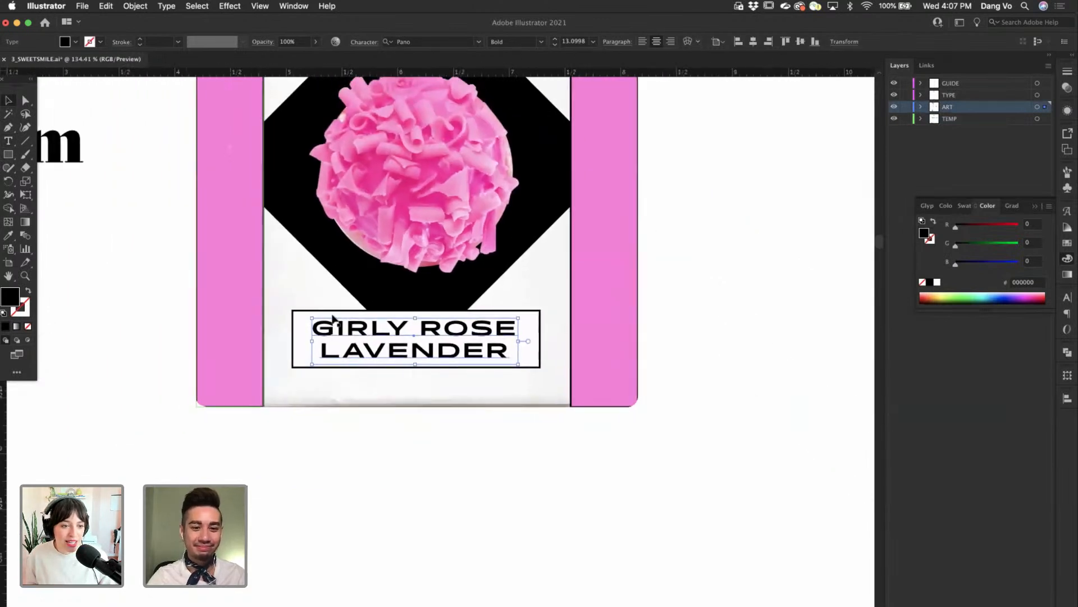
double_click(372, 338)
key("super+a")
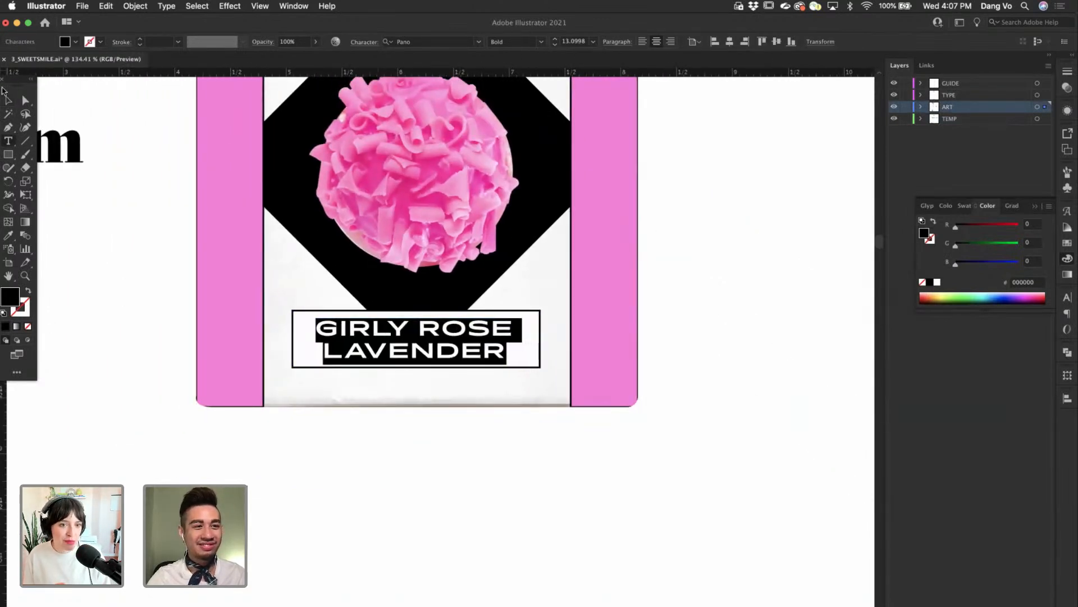
left_click(8, 100)
left_click(133, 311)
scroll(132, 311, "down", 1)
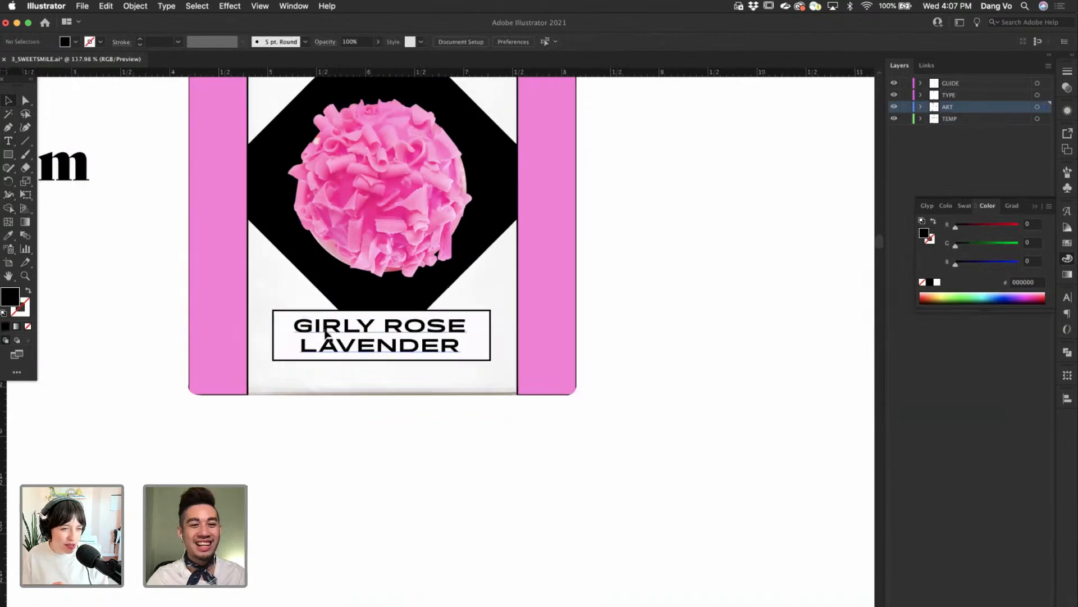
double_click(327, 333)
key("super+a")
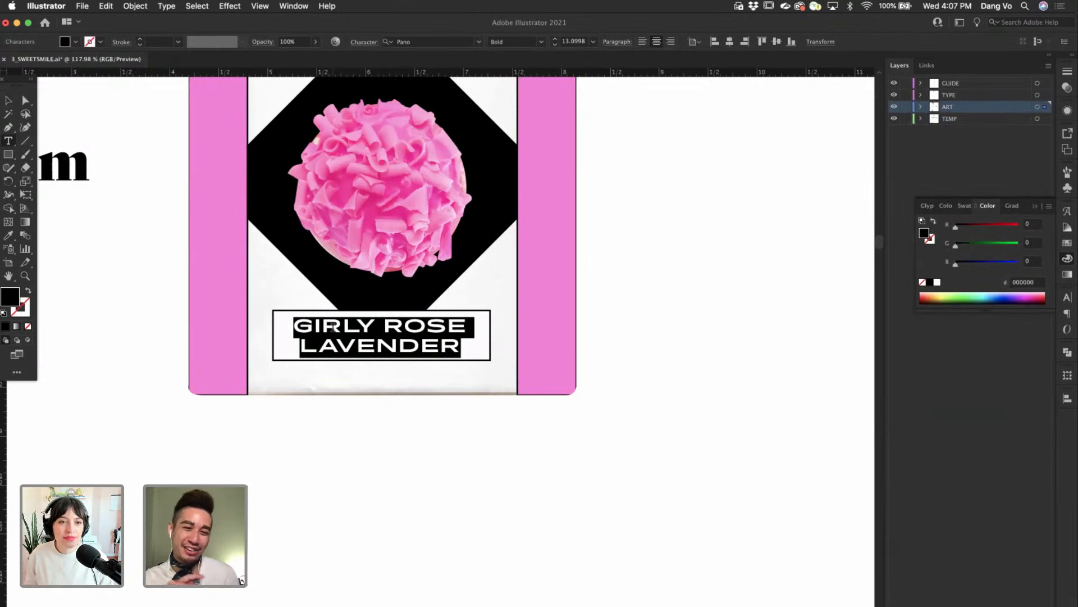
scroll(333, 328, "down", 2)
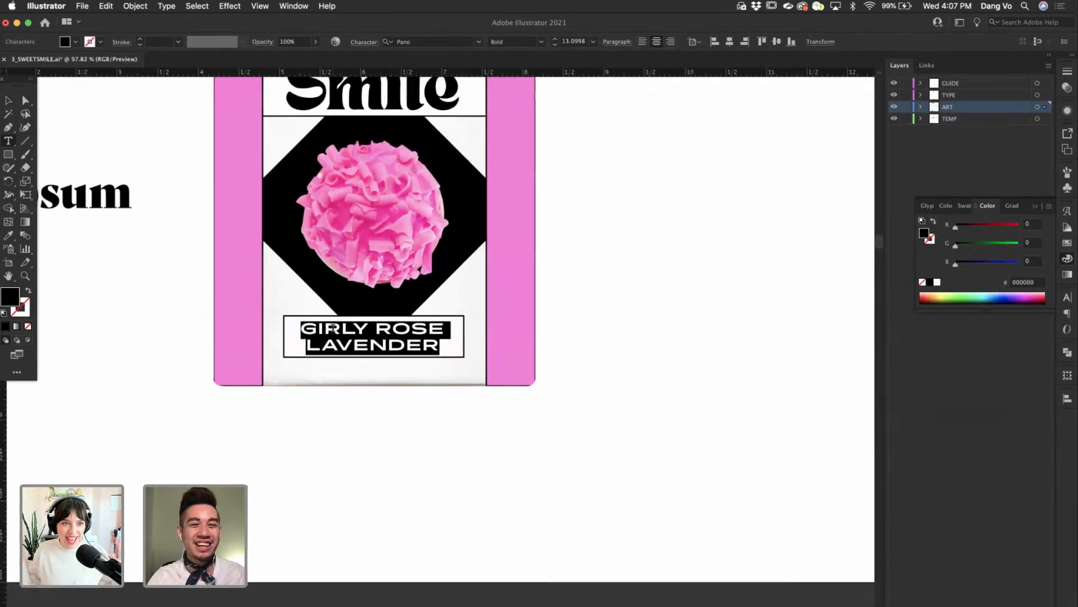
scroll(333, 327, "up", 4)
left_click(9, 101)
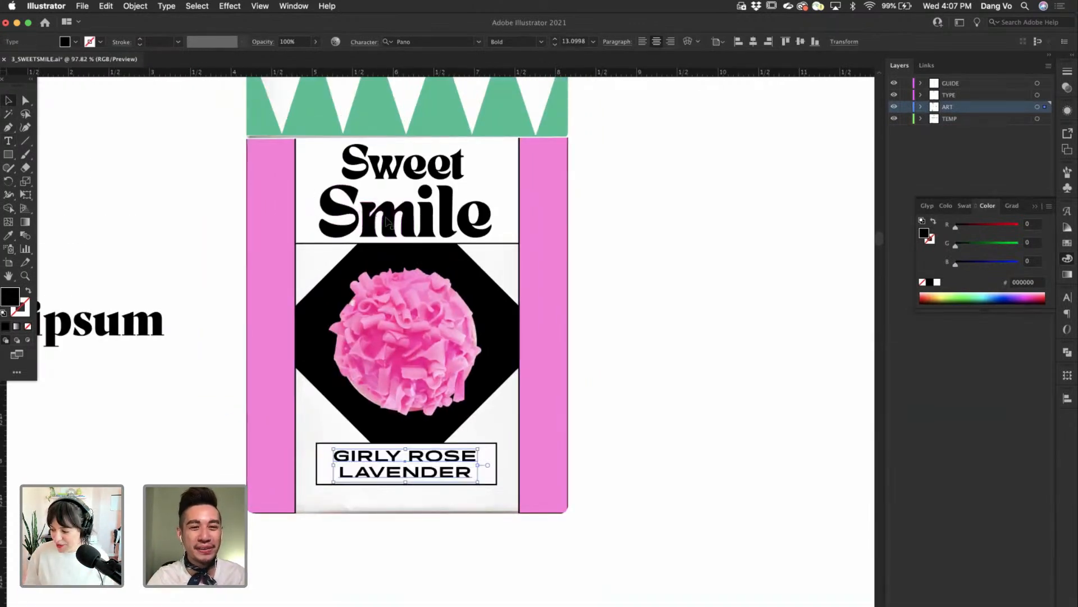
scroll(701, 404, "down", 3)
scroll(701, 404, "left", 1)
left_click(704, 410)
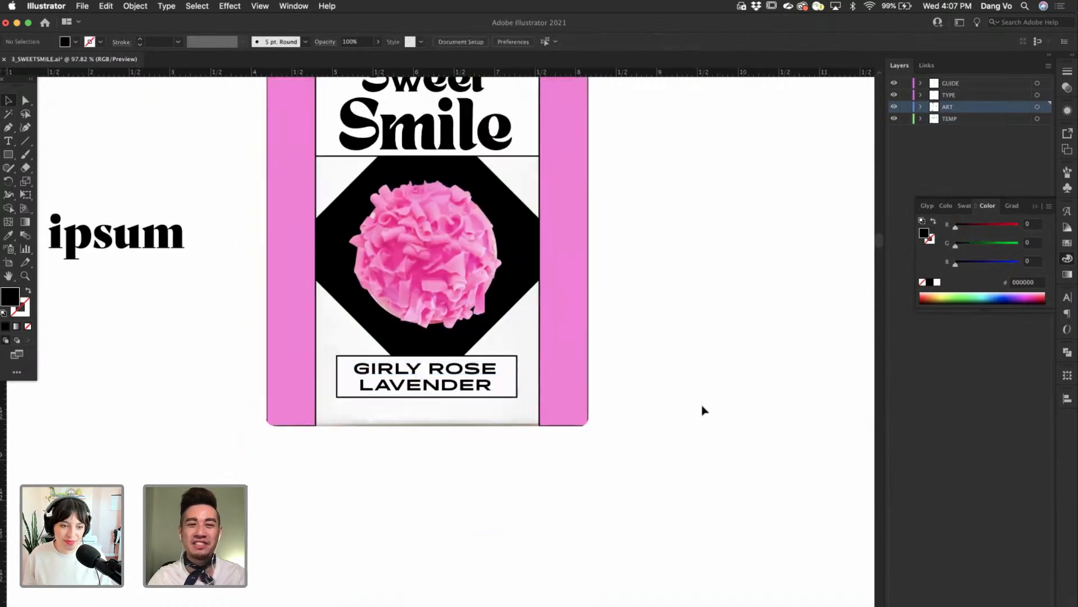
scroll(703, 410, "down", 3)
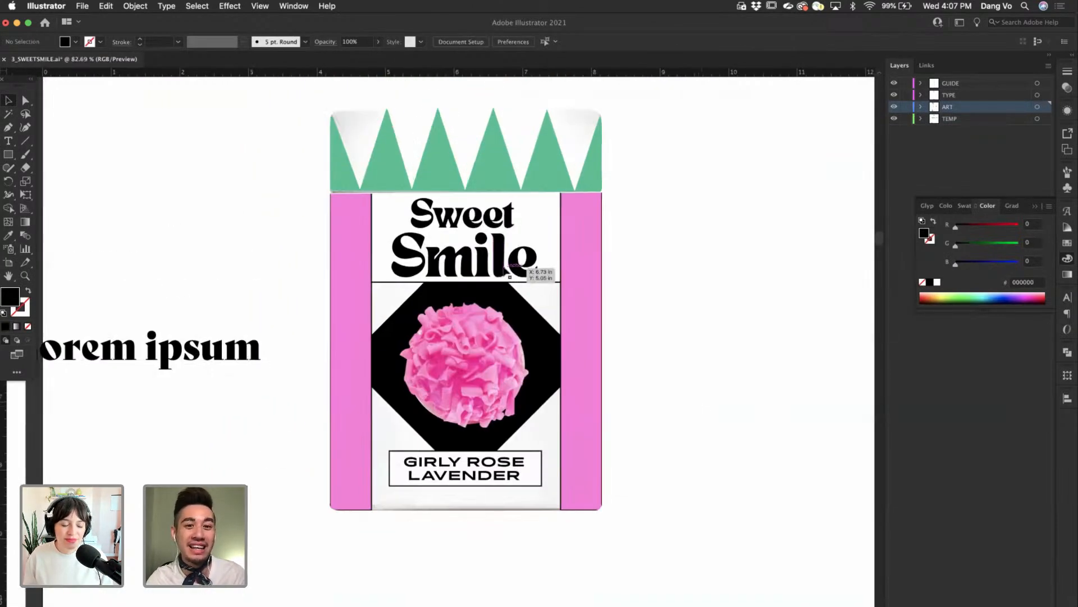
Step: Scale the product name down to about 12.7 pt, keeping it centred in the label rectangle
left_click(509, 274)
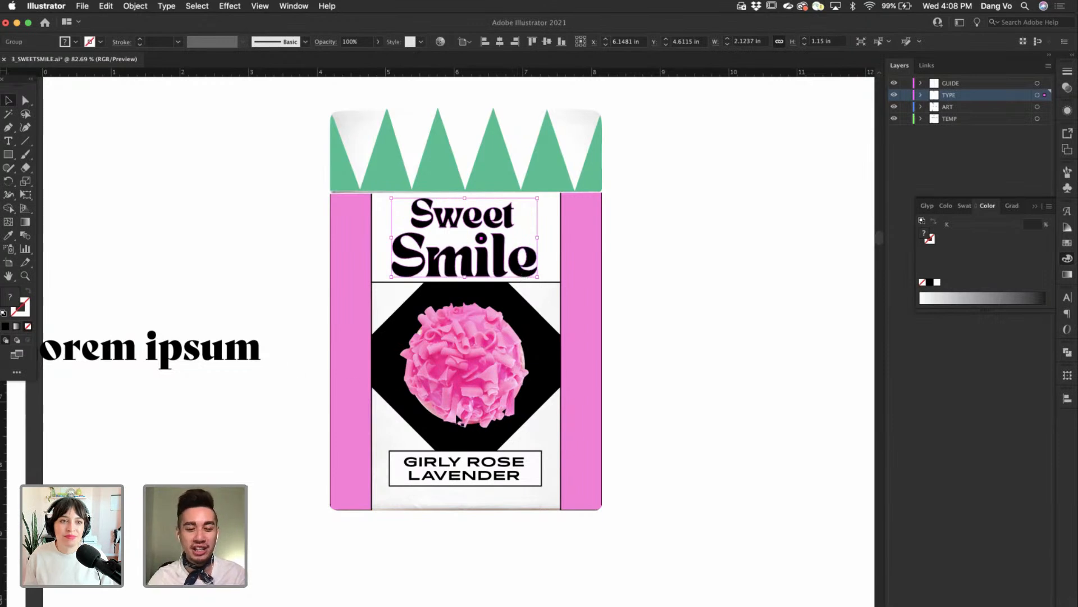
scroll(462, 421, "up", 3)
left_click(547, 484)
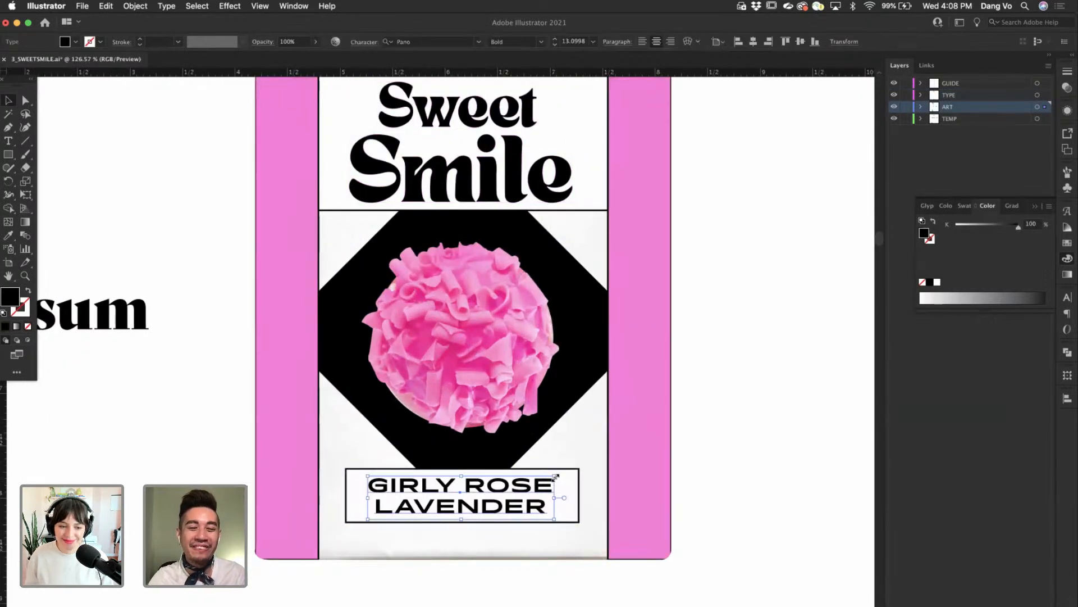
mouse_move(555, 476)
left_mouse_down()
mouse_move(578, 481)
mouse_move(551, 476)
left_mouse_up()
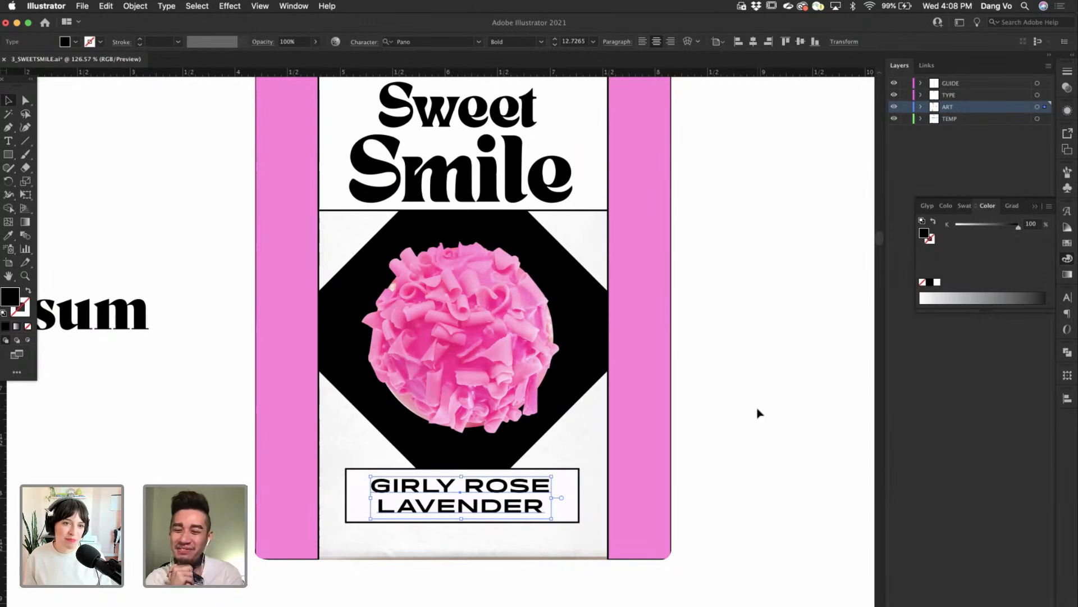
scroll(757, 414, "down", 3)
scroll(757, 414, "right", 3)
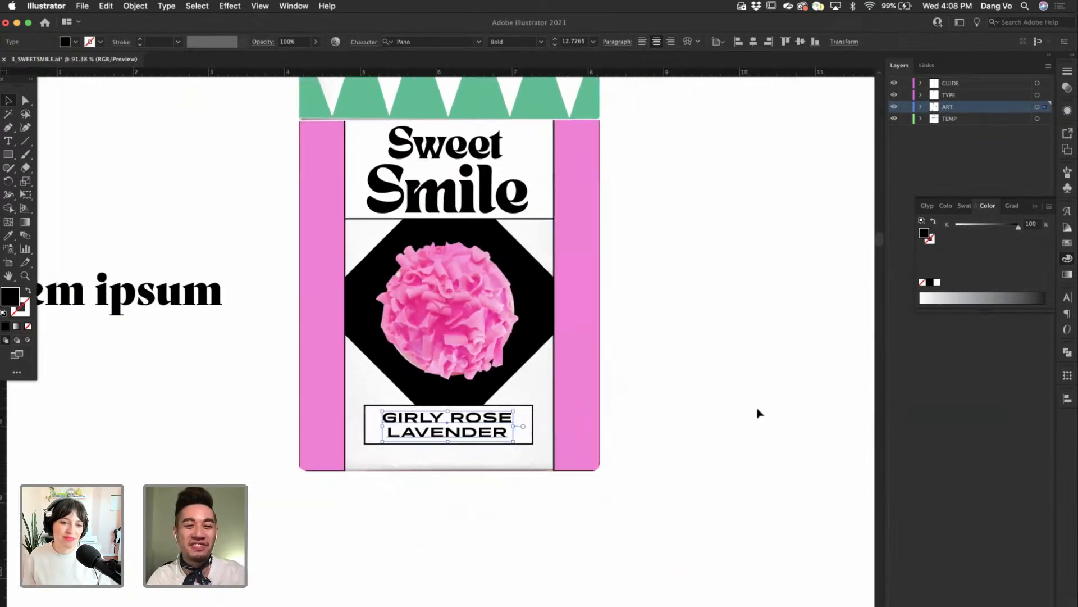
scroll(757, 414, "down", 3)
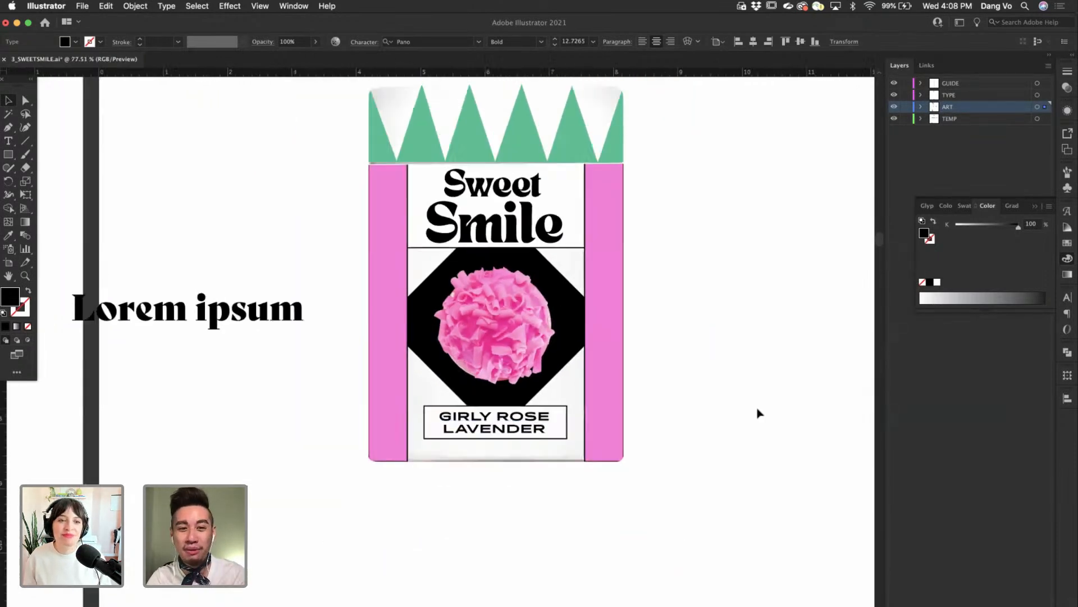
Step: Copy the big-eyed face on the red background from the Illustration Inspo board to the empty area beside the container
scroll(757, 413, "down", 5)
scroll(757, 414, "right", 2)
left_click(589, 483)
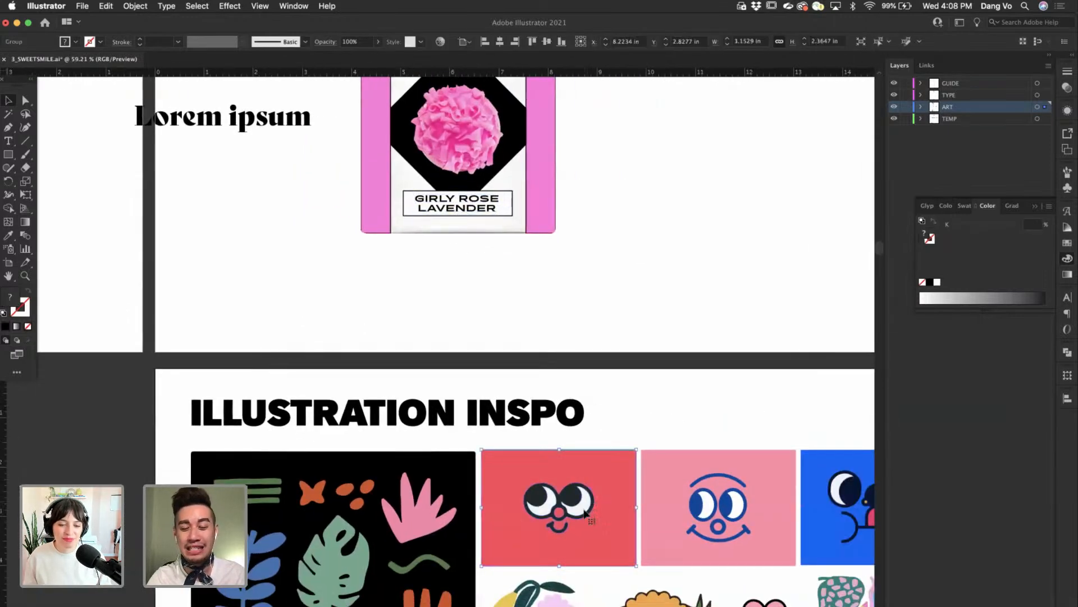
left_click_drag(588, 510, 707, 218)
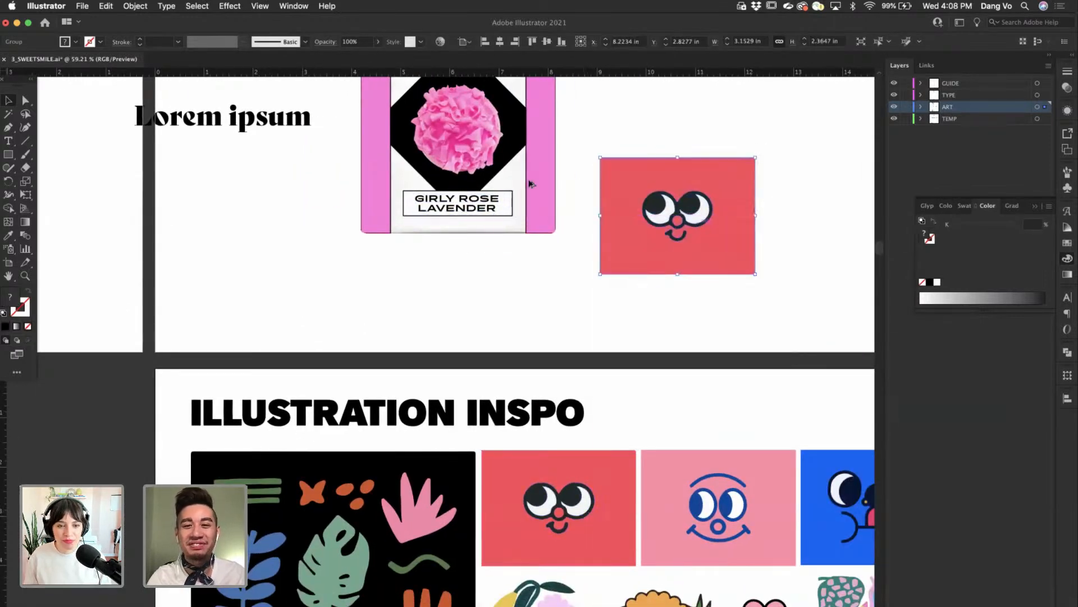
Step: Delete the red background rectangle from the copied face illustration
left_click(25, 102)
left_click_drag(587, 148, 611, 323)
key("Delete")
key("Delete")
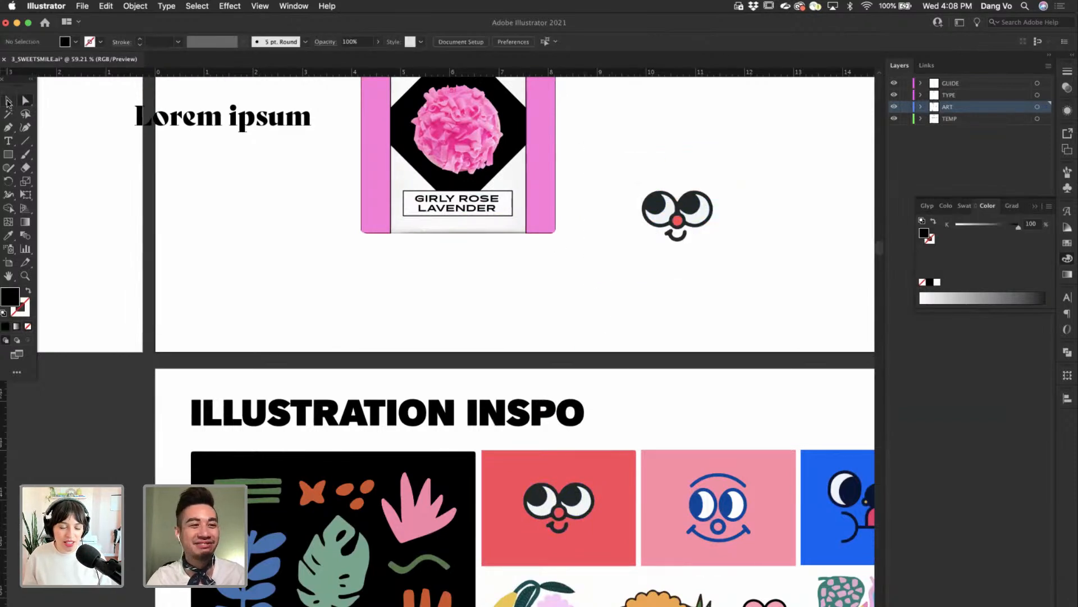
Step: Bring the face illustration in front of the artwork with cut and paste and place it over the pink cake pop
left_click_drag(687, 220, 484, 145)
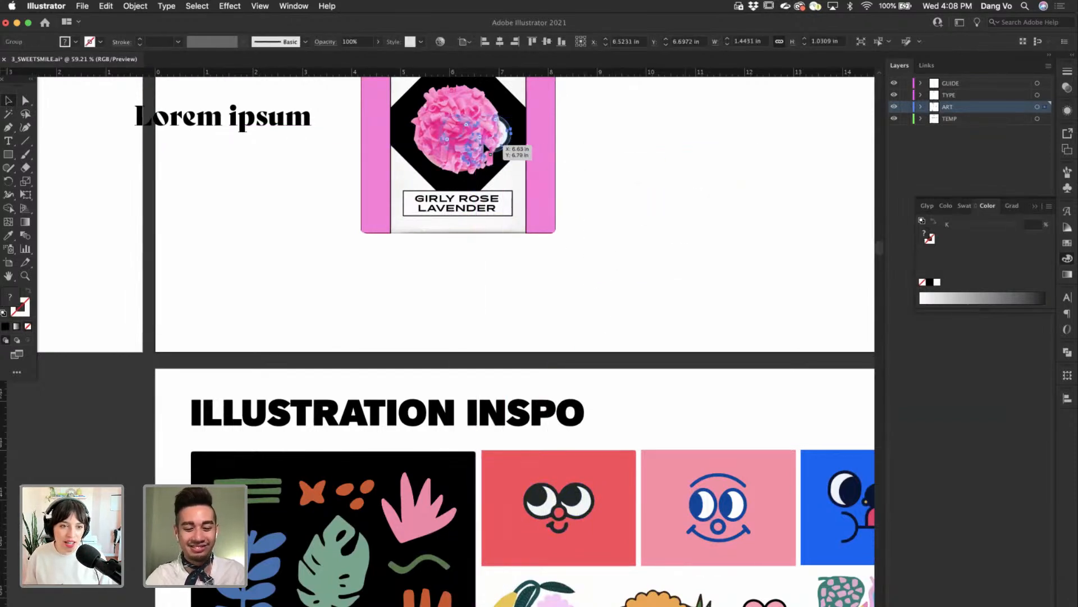
key("super+x")
key("super+v")
left_click_drag(469, 340, 487, 128)
scroll(525, 141, "up", 4)
scroll(490, 145, "up", 4)
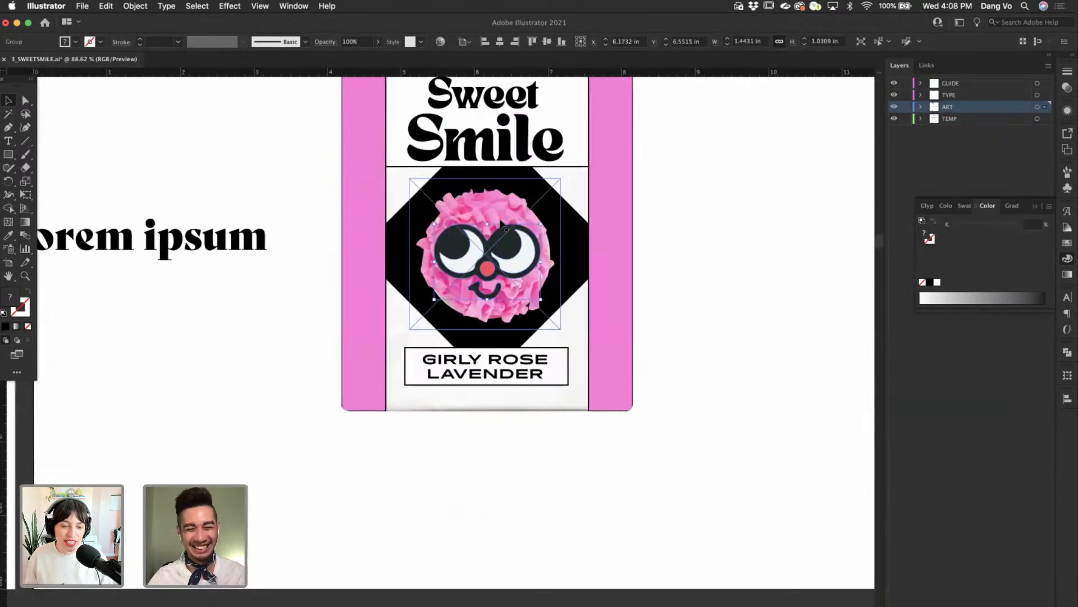
Step: Scale the face down slightly so it sits within the cake pop, then deselect it
scroll(550, 228, "up", 3)
left_click_drag(556, 227, 545, 233)
left_click(766, 301)
scroll(766, 301, "down", 1)
scroll(765, 302, "down", 2)
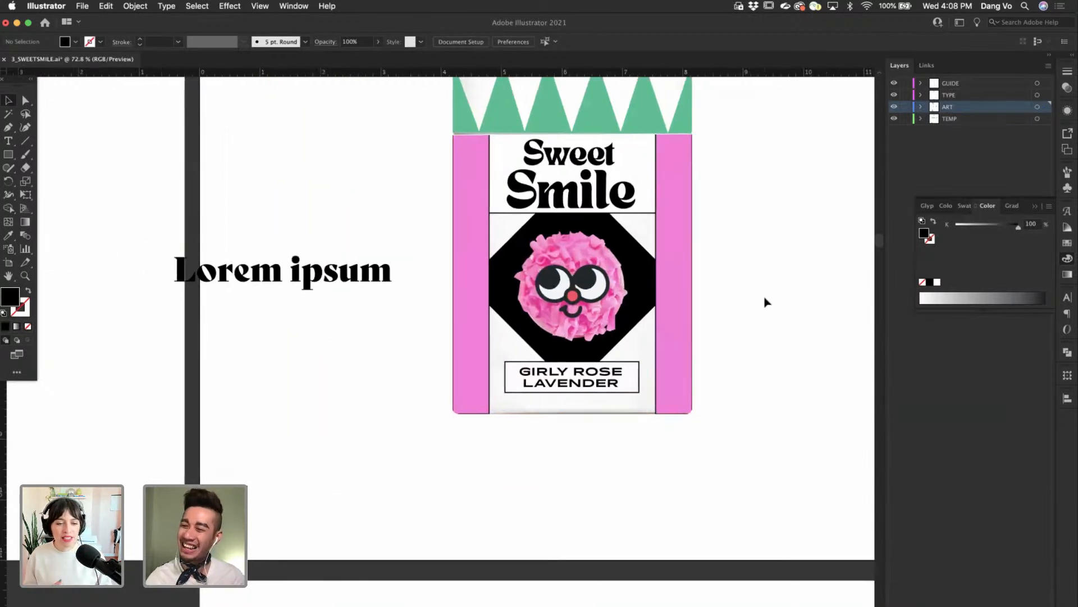
scroll(766, 302, "up", 1)
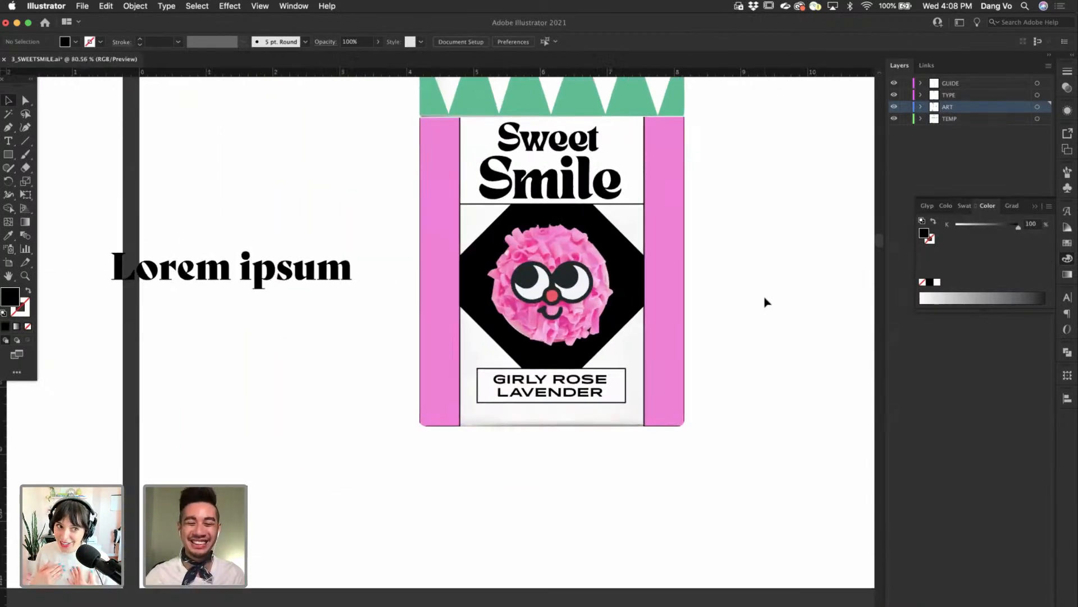
scroll(752, 292, "right", 1)
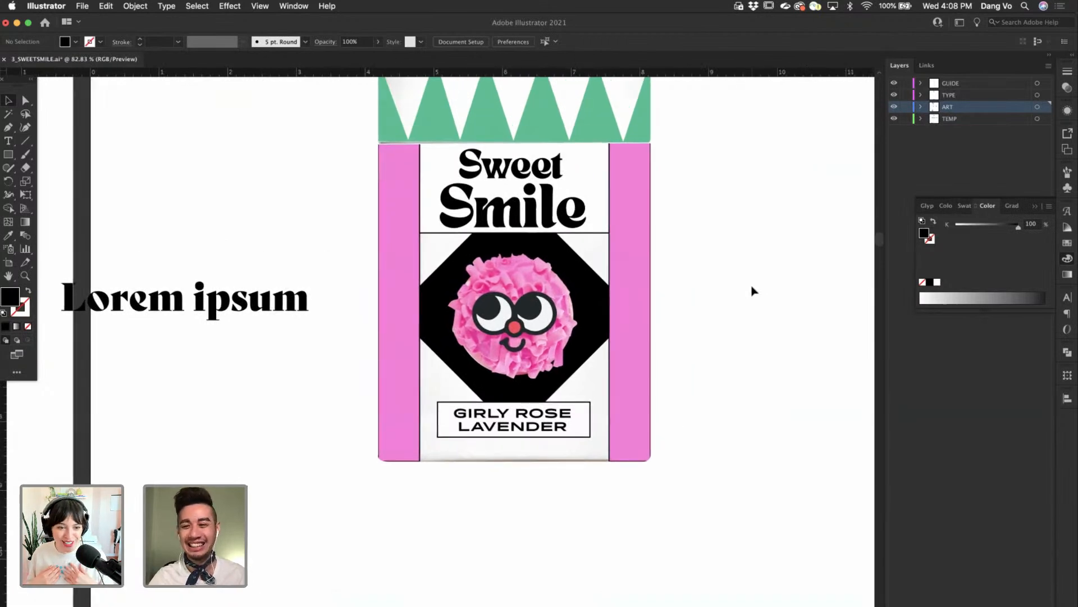
left_click(533, 307)
left_click(768, 321)
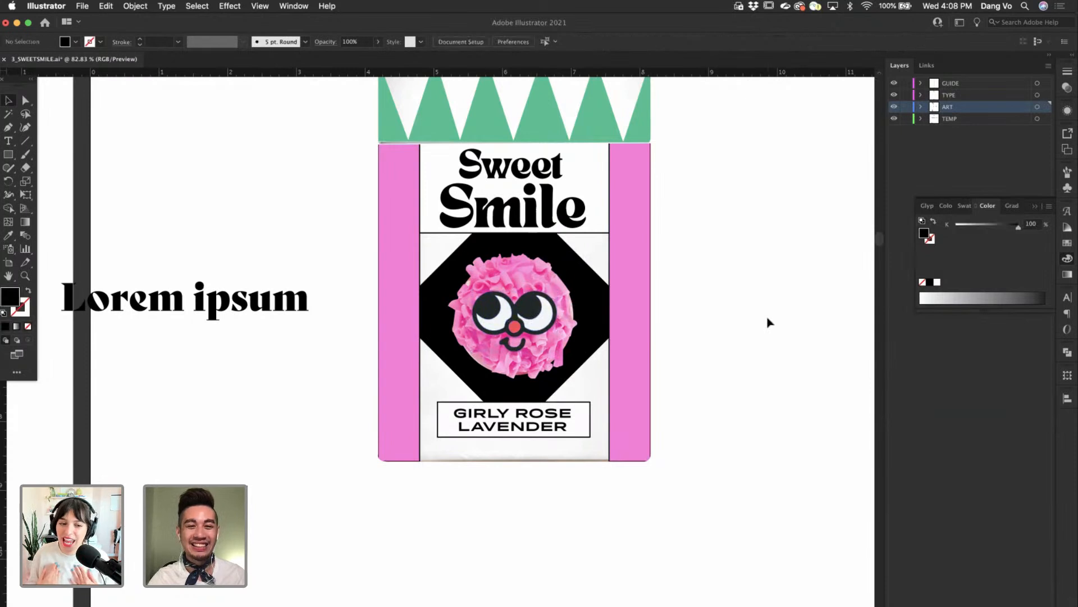
Step: Inside the container's clip group, draw a zigzag-topped Pen shape about 0.6 in wide over the upper part of the left pink panel
double_click(378, 218)
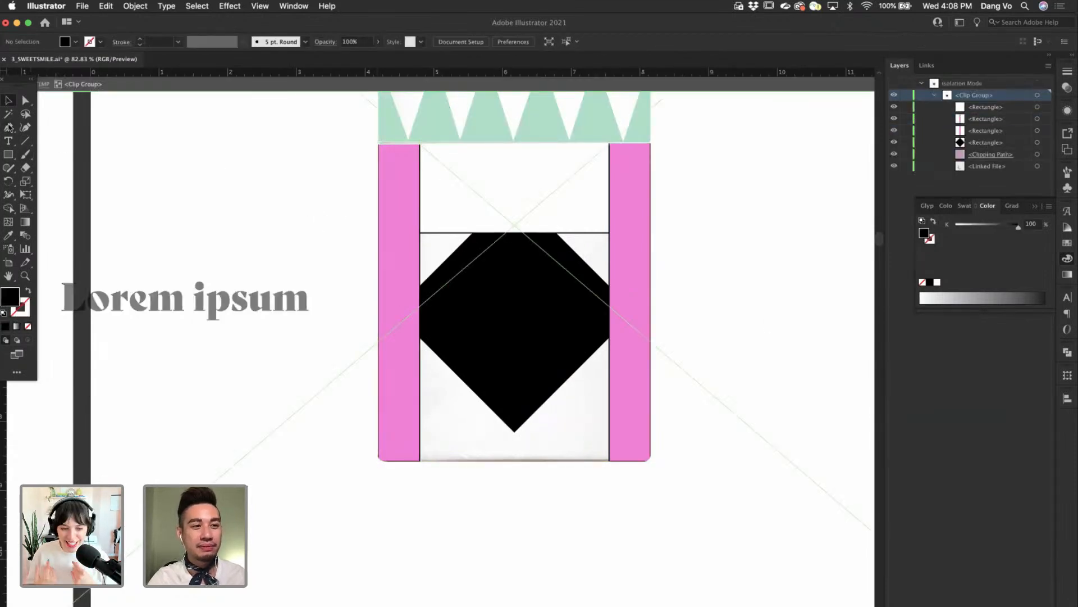
left_click(8, 127)
left_click(379, 244)
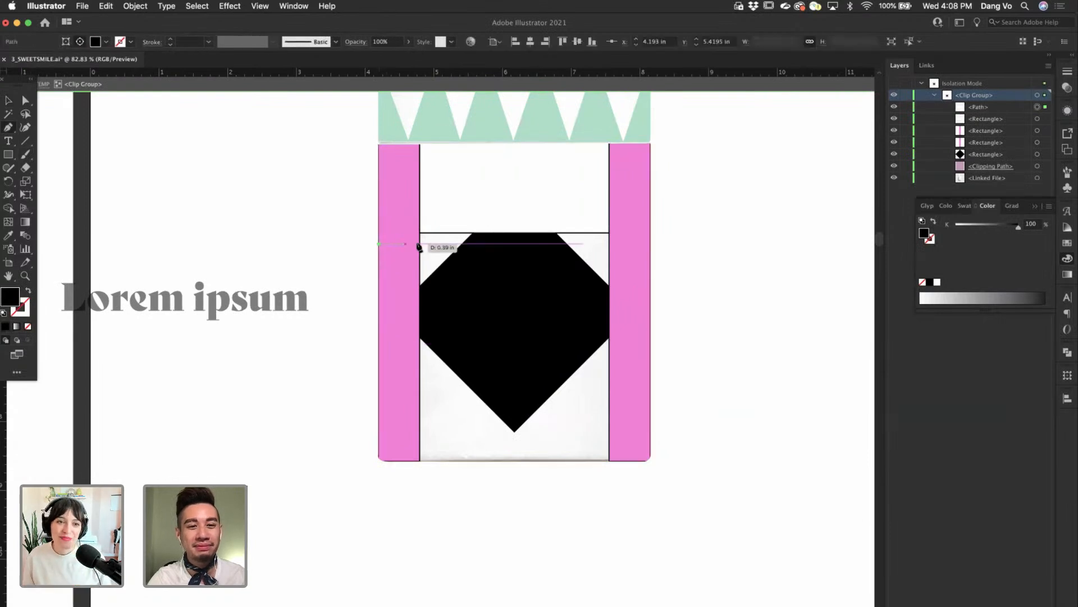
left_click(420, 244)
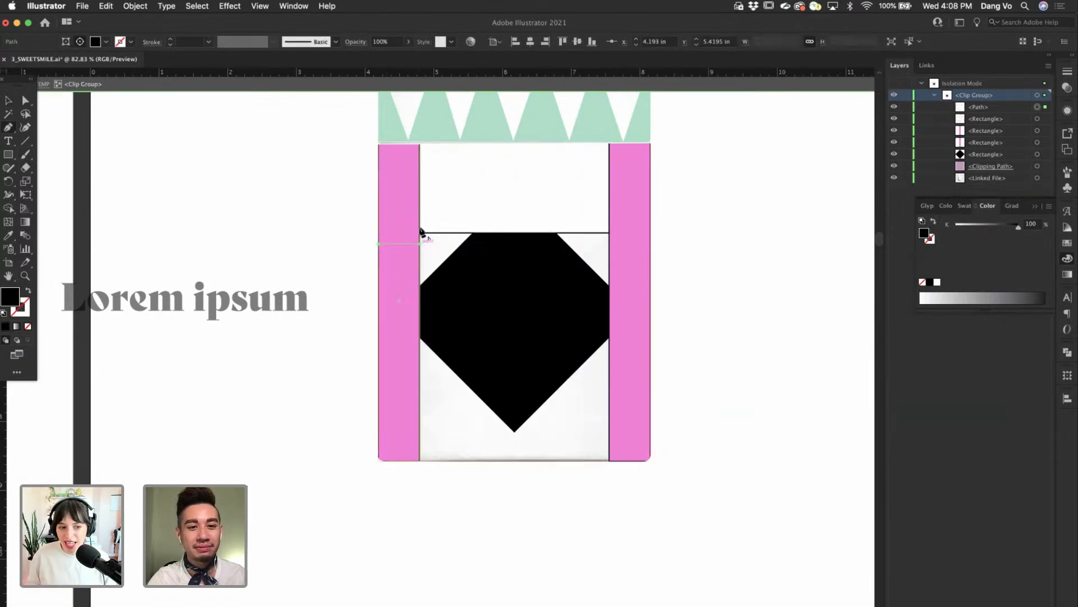
left_click(420, 145)
left_click(405, 189)
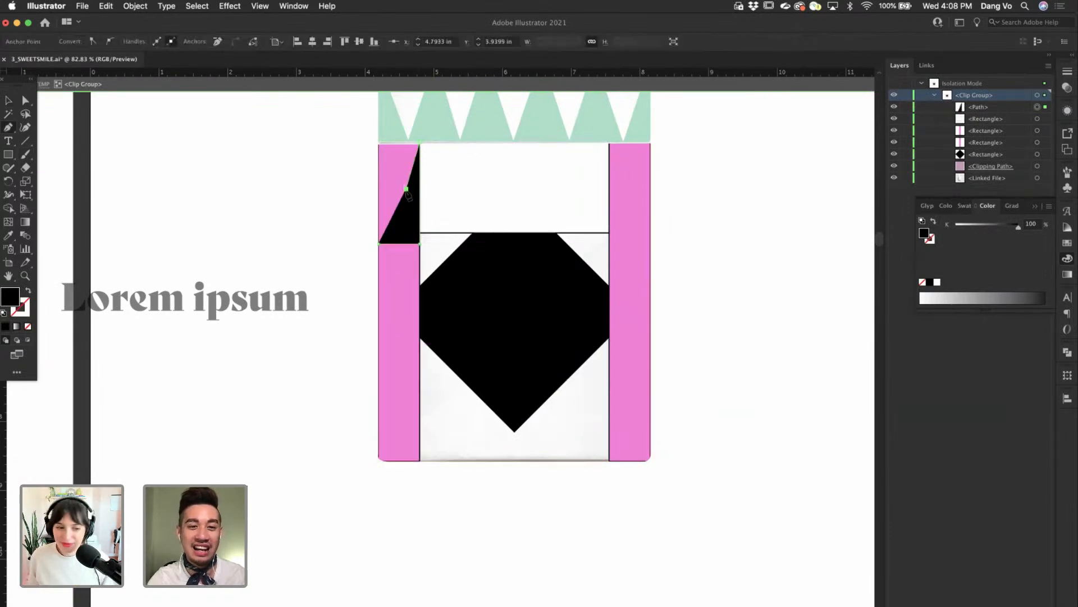
left_click(399, 145)
left_click(389, 184)
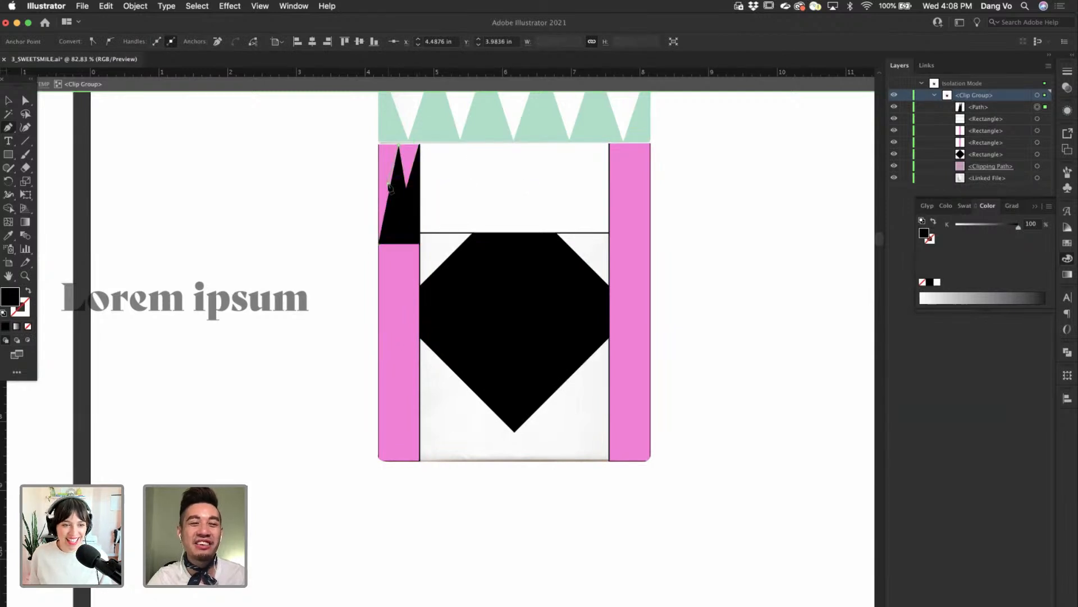
left_click(379, 144)
left_click(379, 244)
left_click(420, 243)
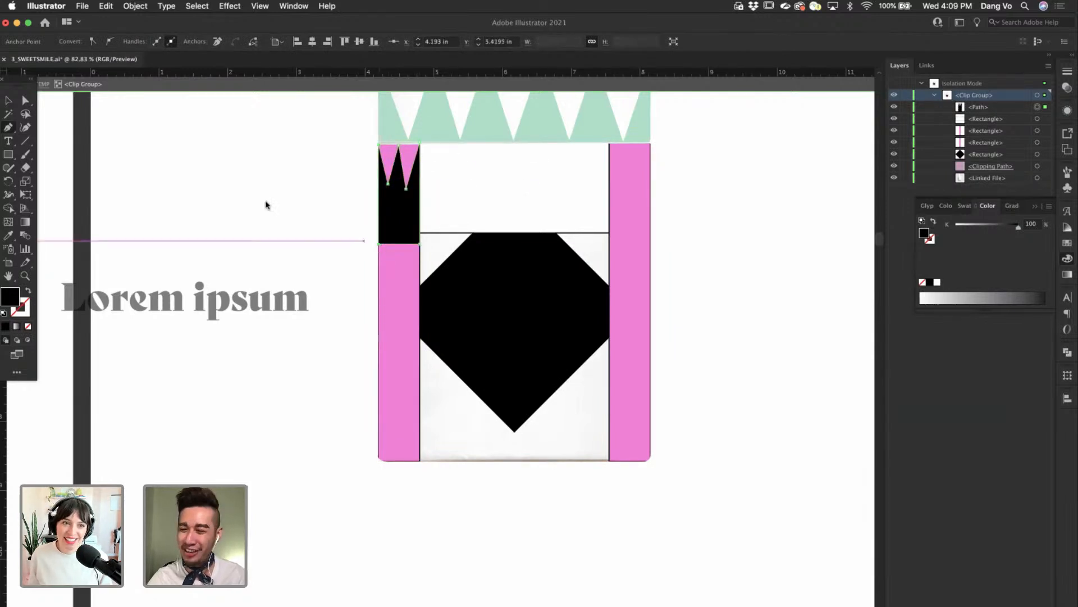
Step: Fill the zigzag-topped shape with the dimmed green sampled from the lid
left_click(10, 235)
scroll(452, 212, "up", 3)
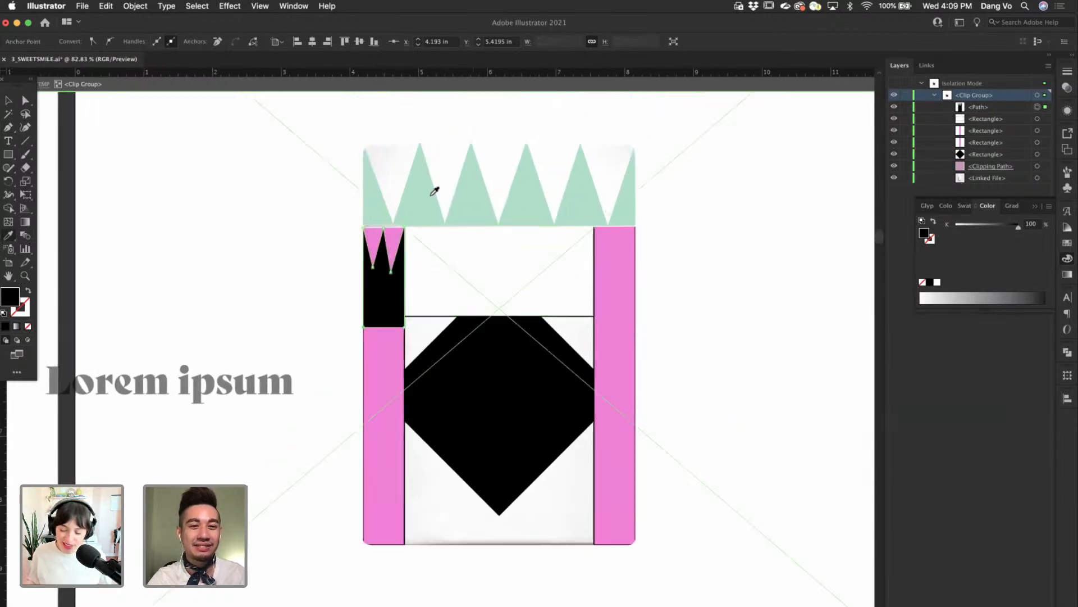
left_click(434, 192)
Step: Leave isolation mode and recolour the zigzag-topped shape with the lid's full green, #3ac08d, using the Eyedropper
left_click(9, 100)
double_click(133, 160)
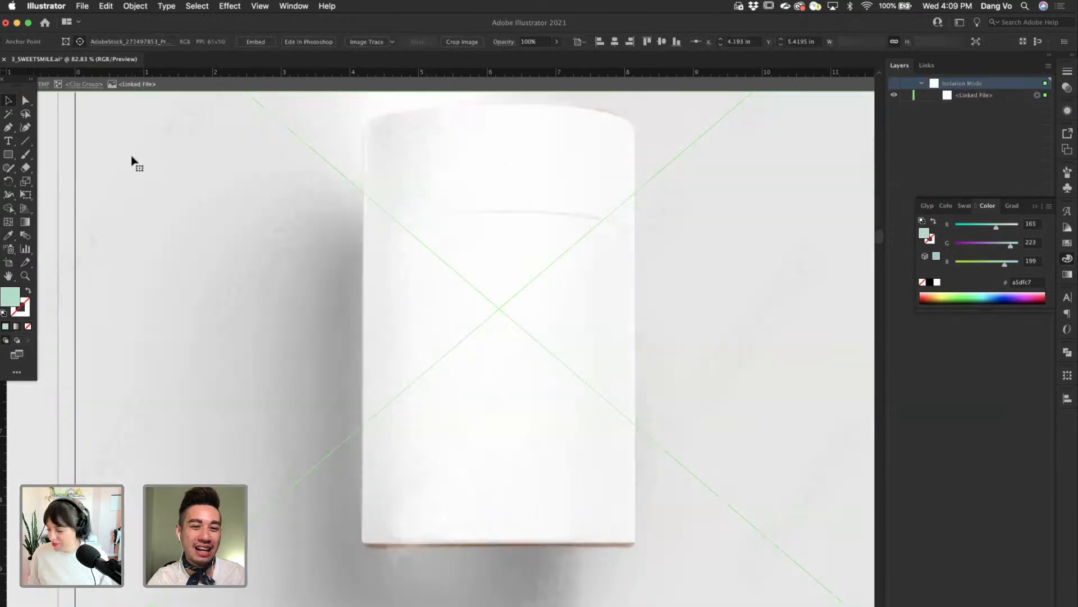
scroll(176, 210, "down", 5)
scroll(177, 210, "up", 8)
double_click(714, 444)
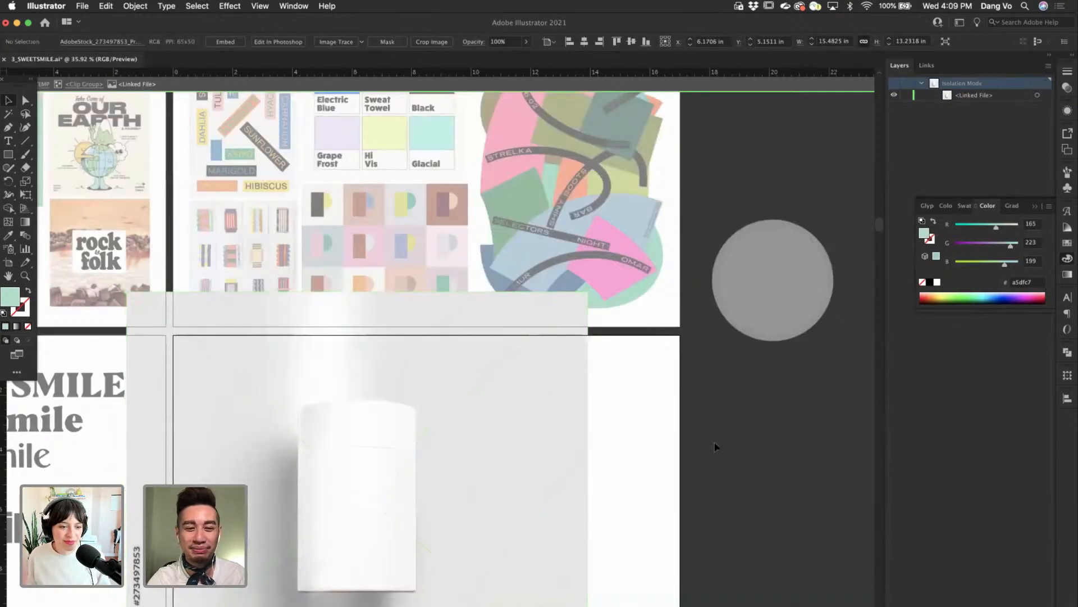
scroll(518, 419, "down", 5)
scroll(517, 419, "up", 2)
scroll(518, 419, "up", 2)
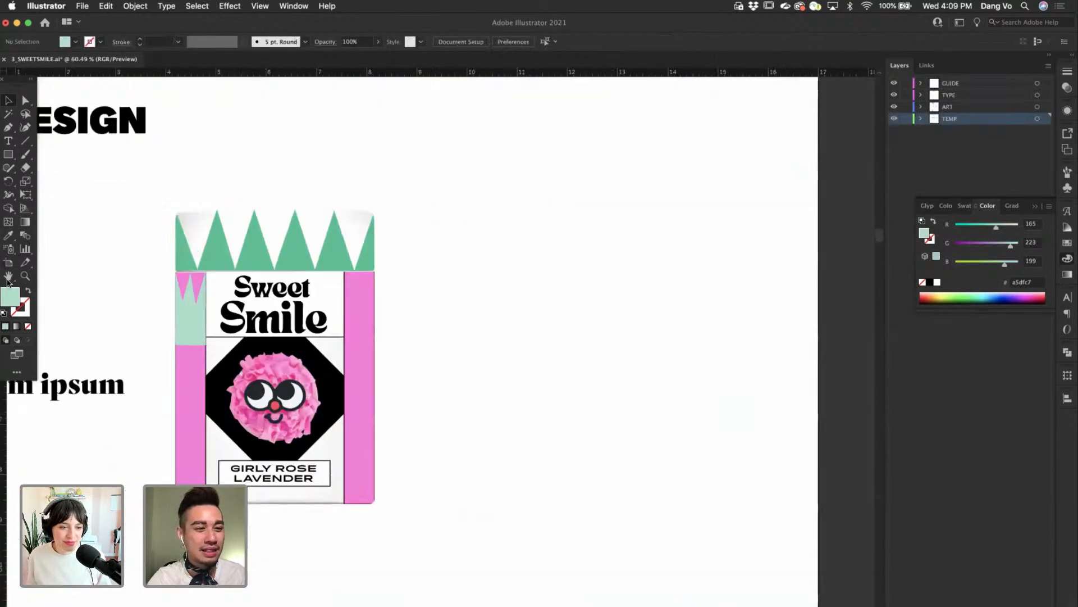
left_click(8, 238)
left_click(183, 246)
left_click(180, 313, "alt")
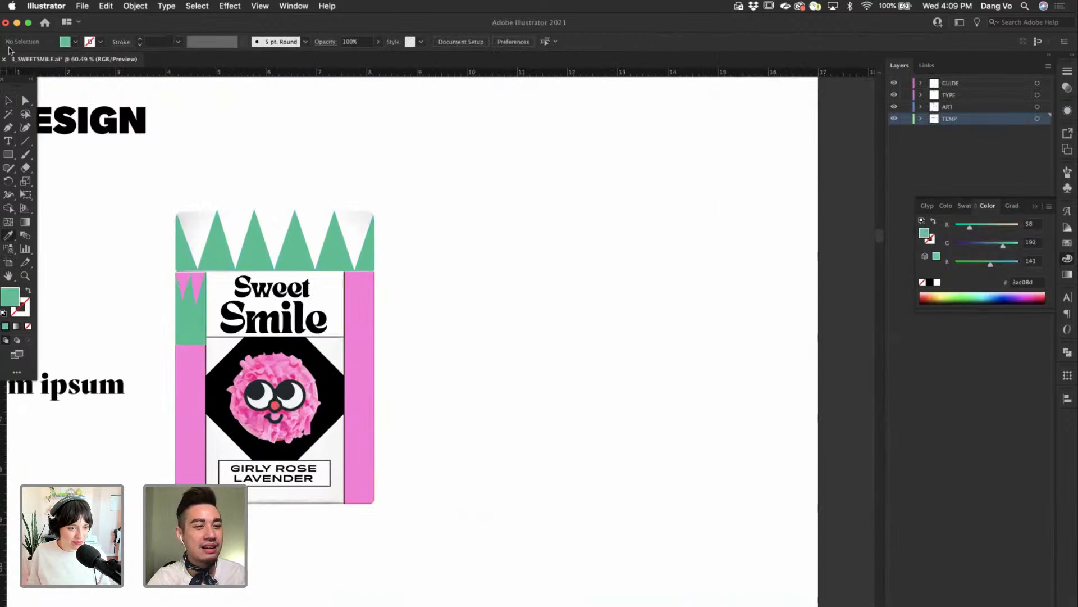
Step: Duplicate the complete Sweet Smile container, placing the copy directly to the right of the original on the Design artboard
left_click(10, 102)
scroll(409, 306, "down", 2)
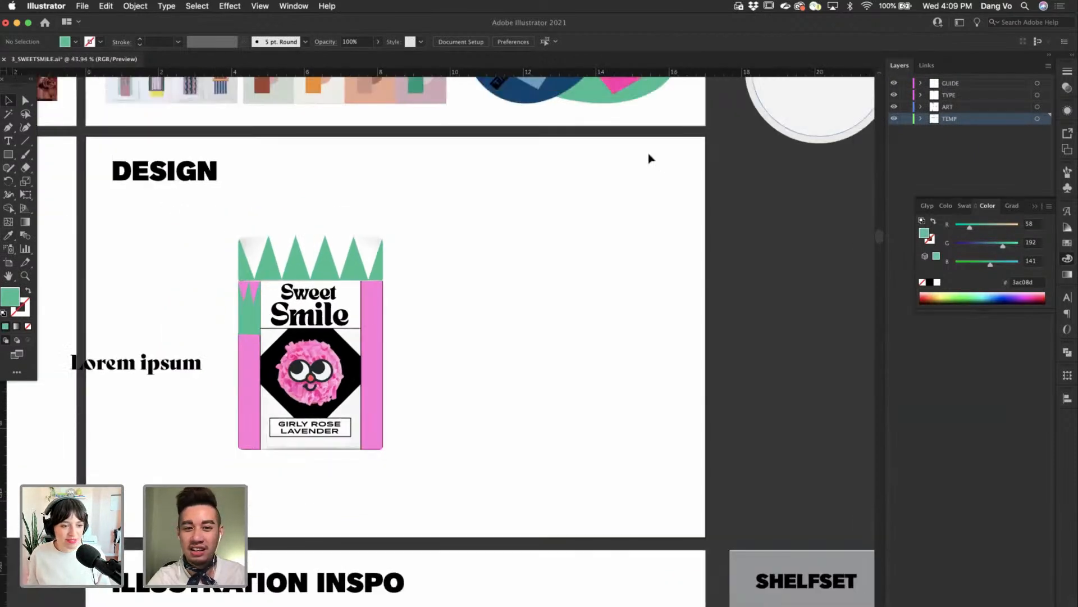
left_click_drag(484, 209, 231, 470)
left_click_drag(282, 390, 443, 388)
left_click(624, 399)
Step: Move the cake pop image off the second container onto the round template, and delete the face left on the black octagon
left_click(475, 352)
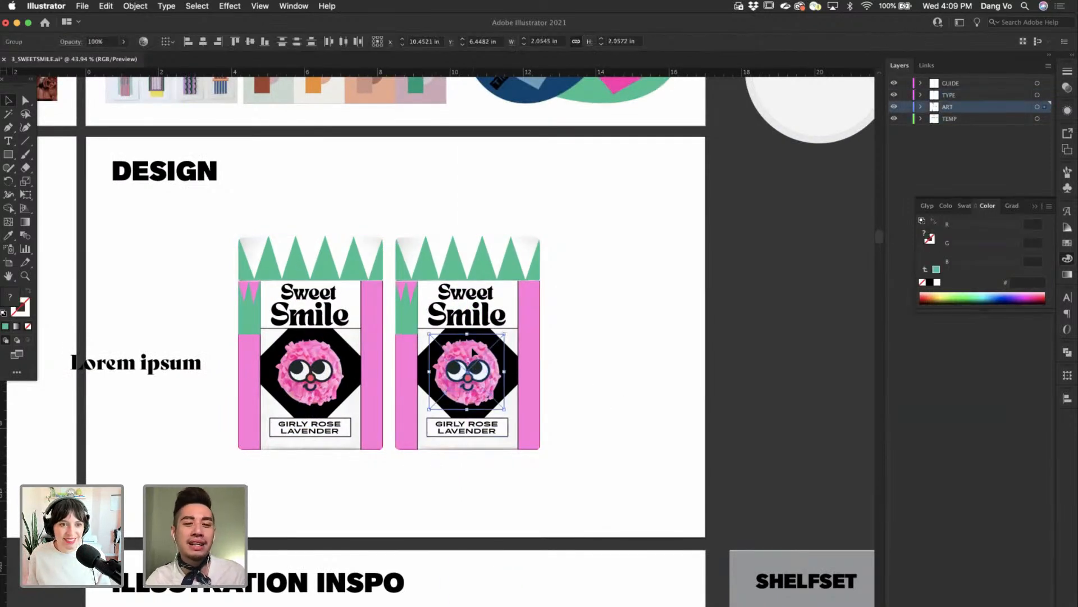
left_click_drag(475, 352, 601, 317)
scroll(600, 312, "right", 4)
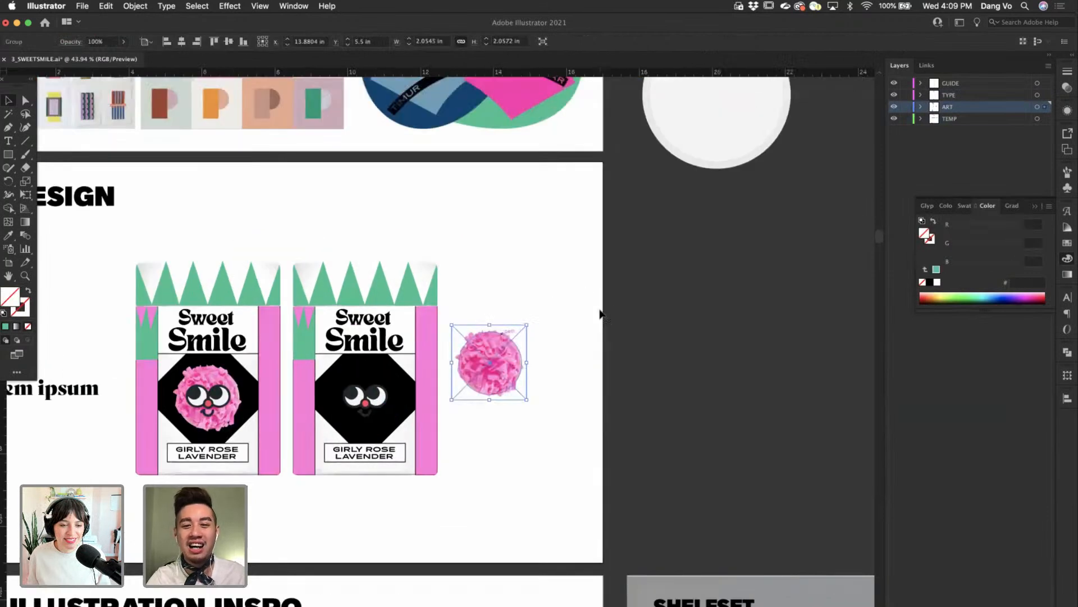
left_click_drag(452, 391, 675, 134)
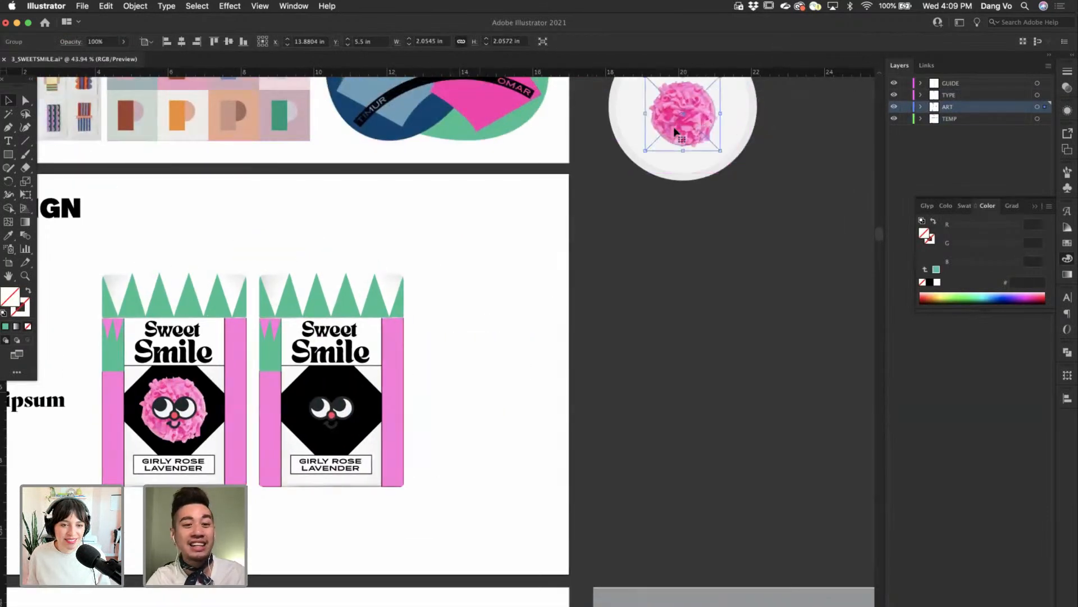
left_click(332, 416)
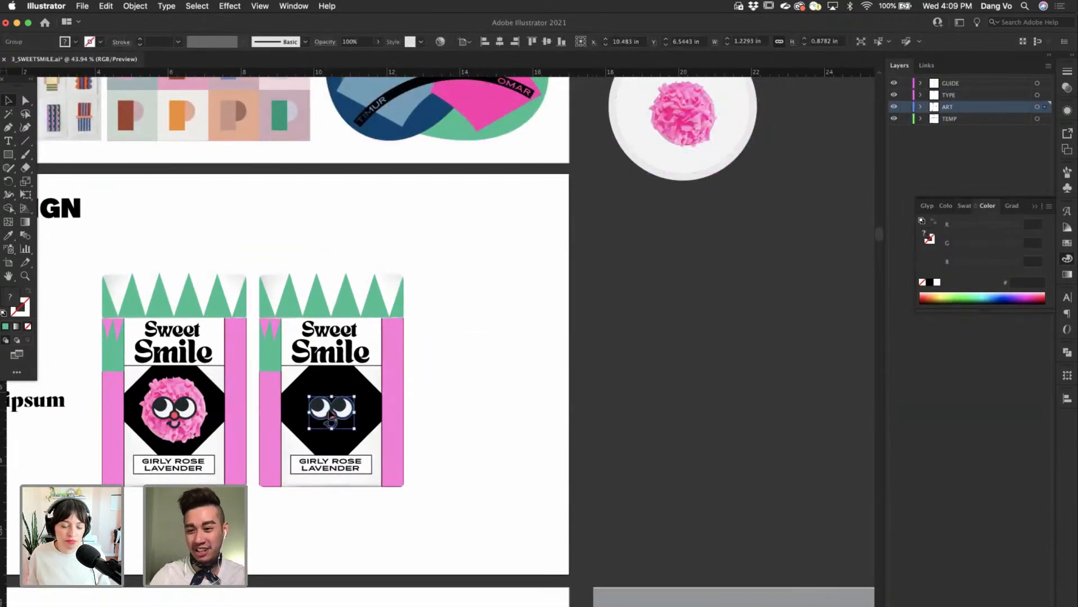
key("Delete")
Step: Copy the three-figure illustration from the Illustration Inspo artboard onto the empty pasteboard beside the Design artboard
scroll(334, 405, "down", 2, "alt")
scroll(384, 372, "down", 8)
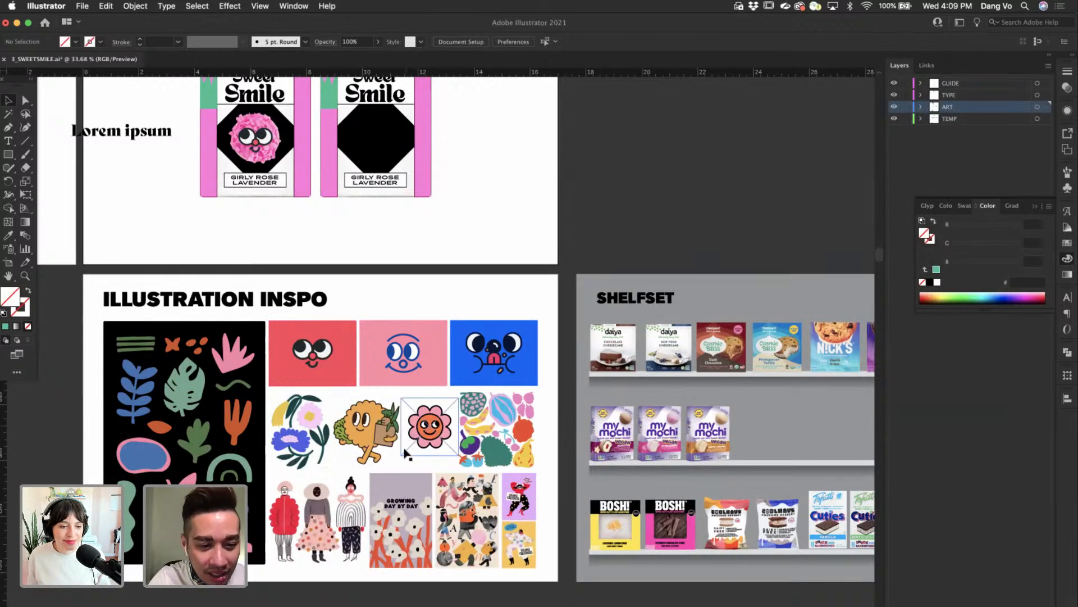
left_click(337, 525)
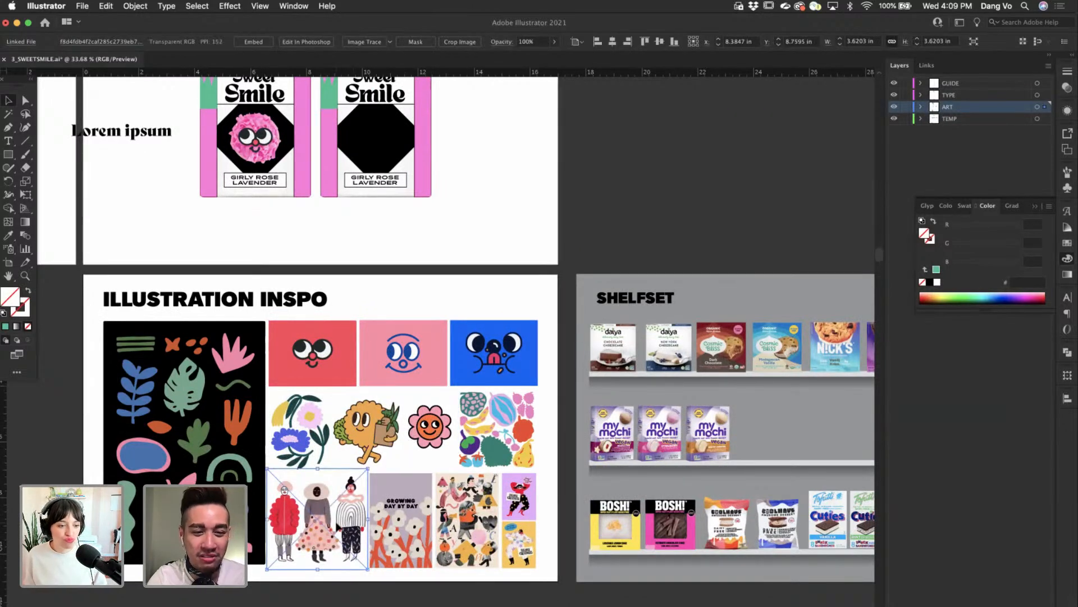
left_click_drag(337, 525, 674, 182)
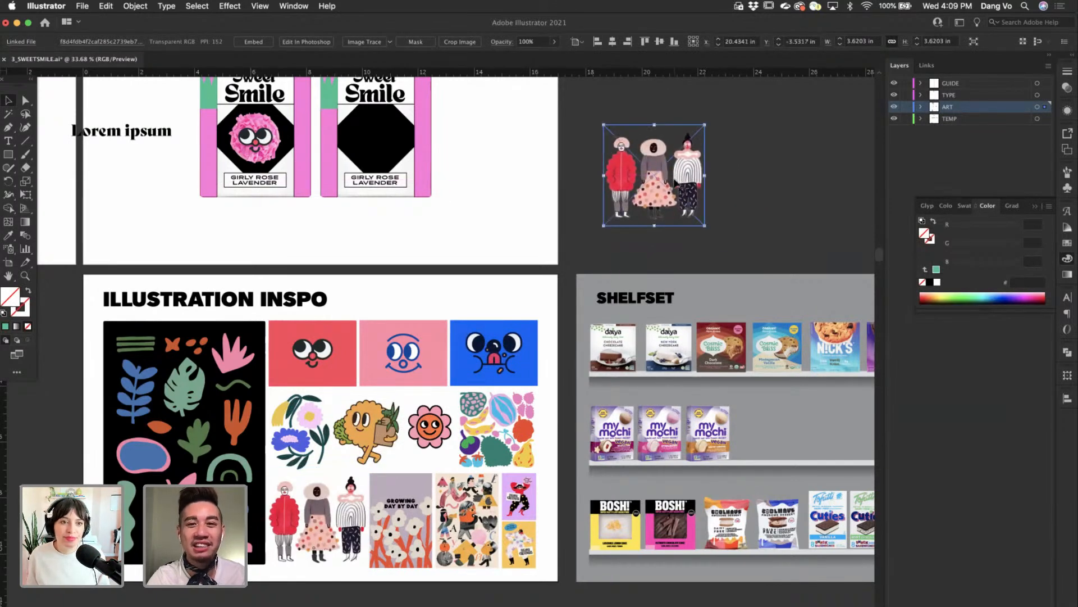
Step: Trace a loose closed Pen outline, about 1.43 in wide and 3.30 in tall, around the red-coated figure in the copied illustration
scroll(674, 182, "up", 10)
scroll(675, 182, "down", 1)
scroll(675, 182, "up", 3)
scroll(675, 181, "down", 1)
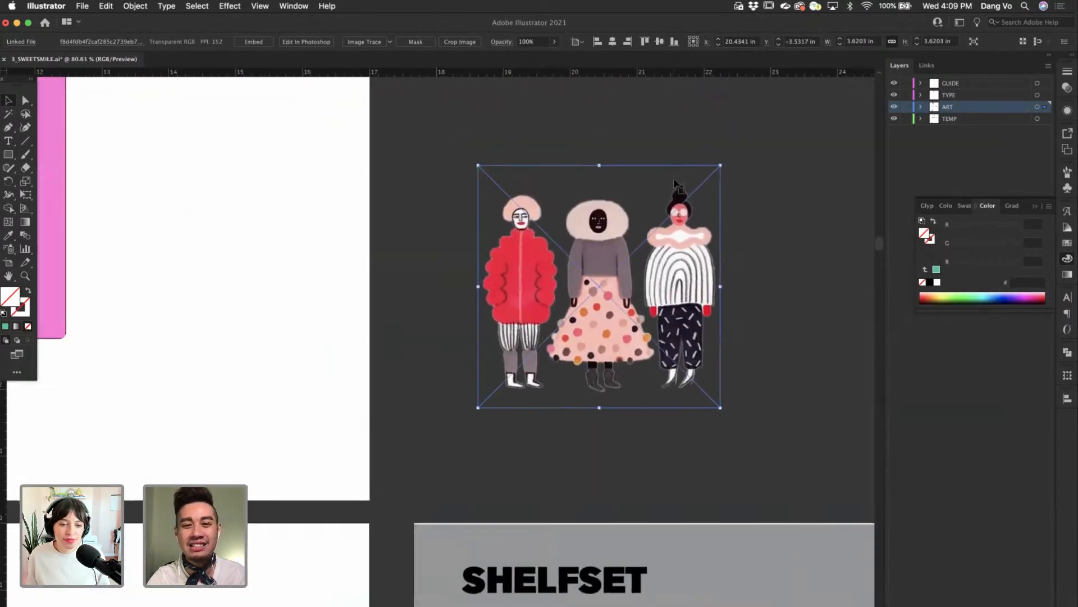
scroll(686, 231, "right", 2)
scroll(696, 275, "up", 1)
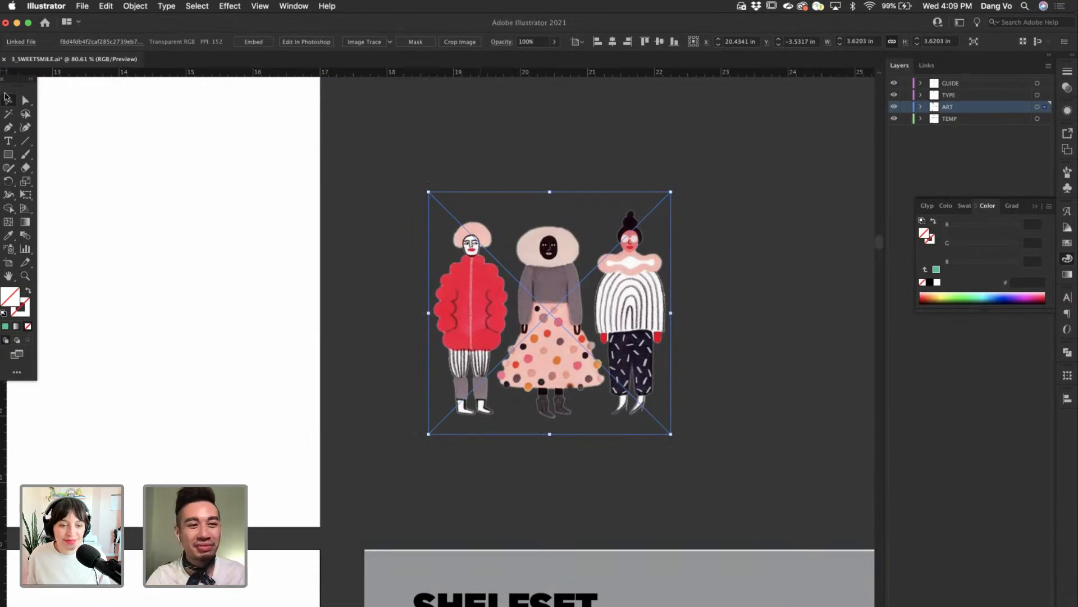
left_click(7, 129)
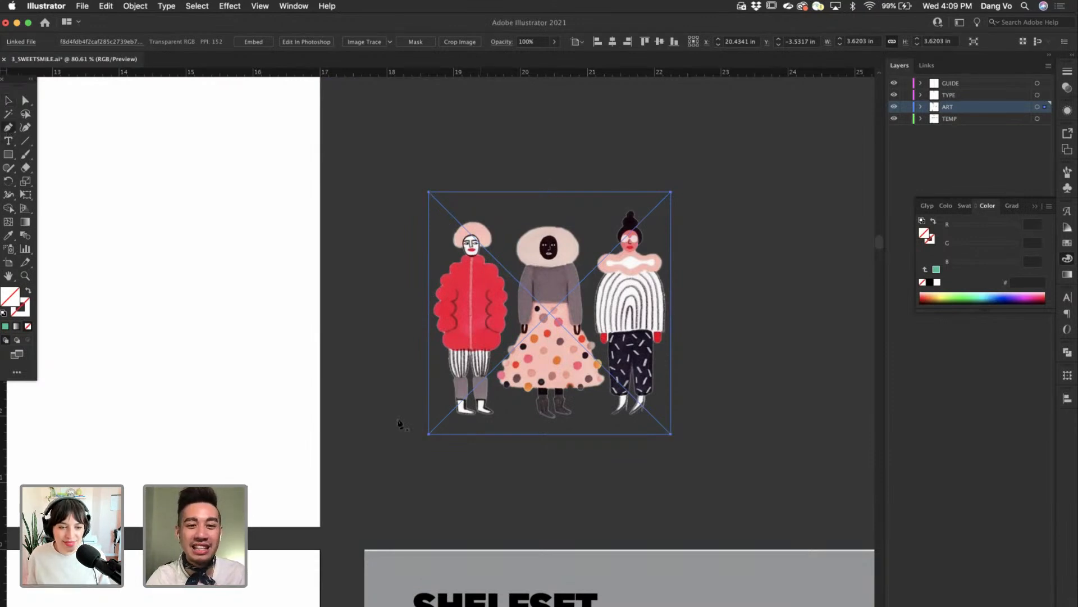
left_click(443, 424)
left_click(512, 419)
left_click(493, 392)
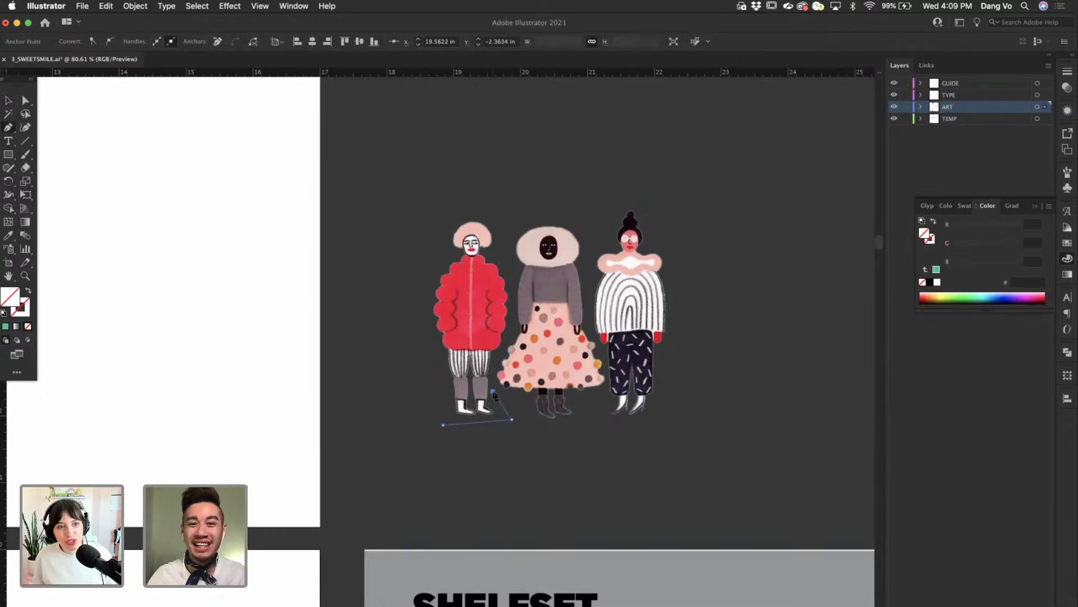
left_click(497, 356)
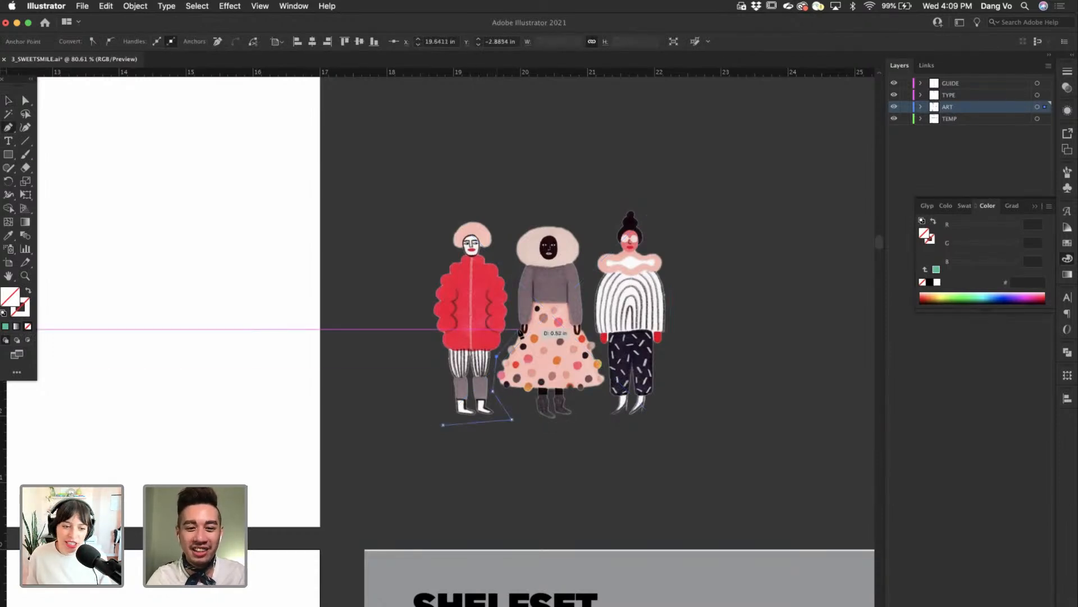
left_click(512, 327)
left_click(506, 218)
left_click(463, 204)
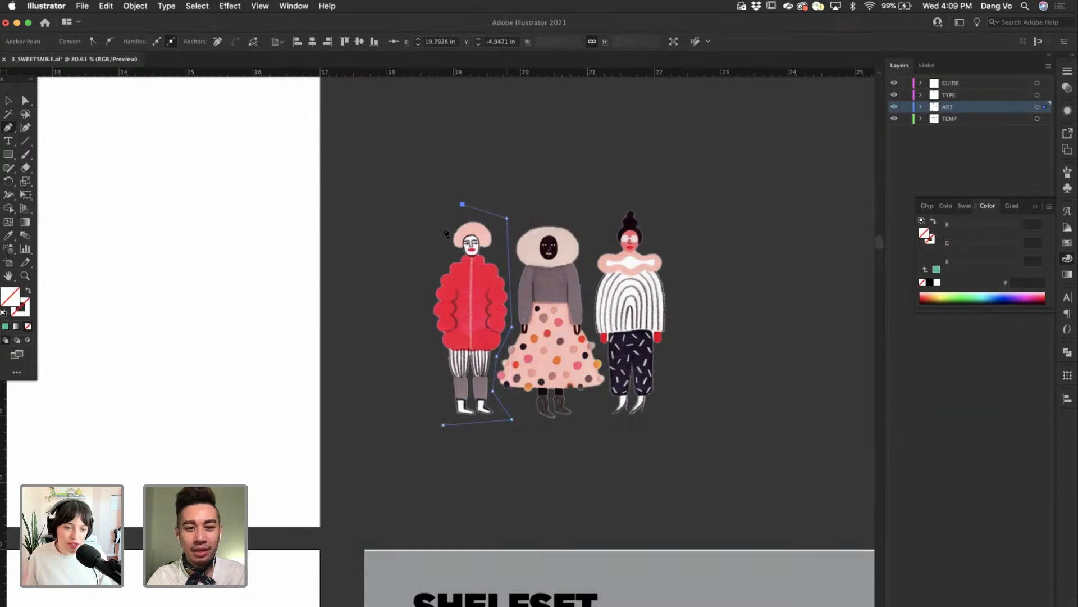
left_click(428, 257)
left_click(416, 385)
left_click(443, 424)
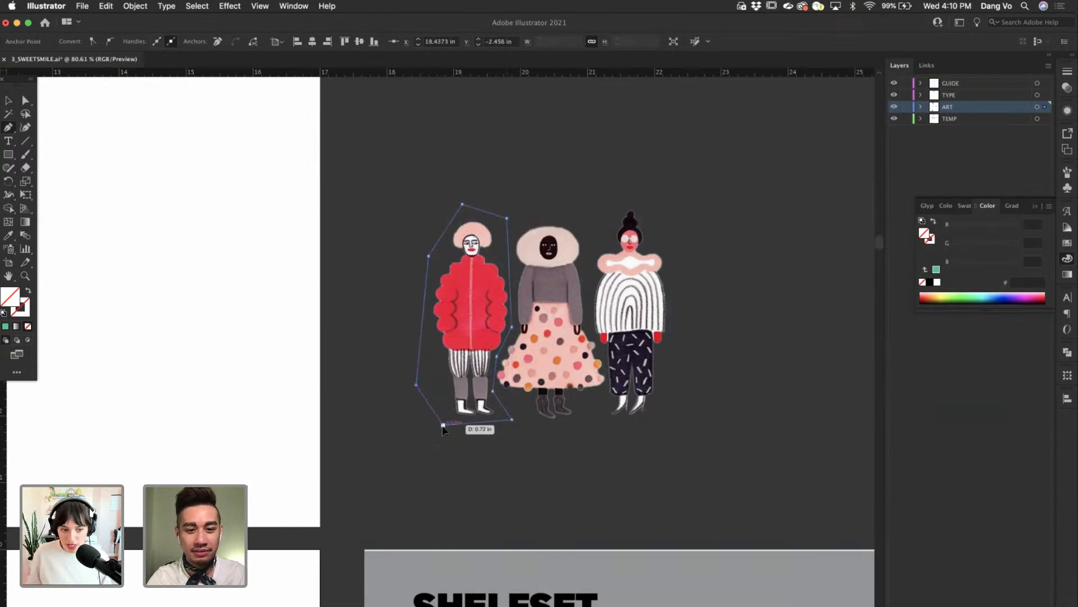
key("v")
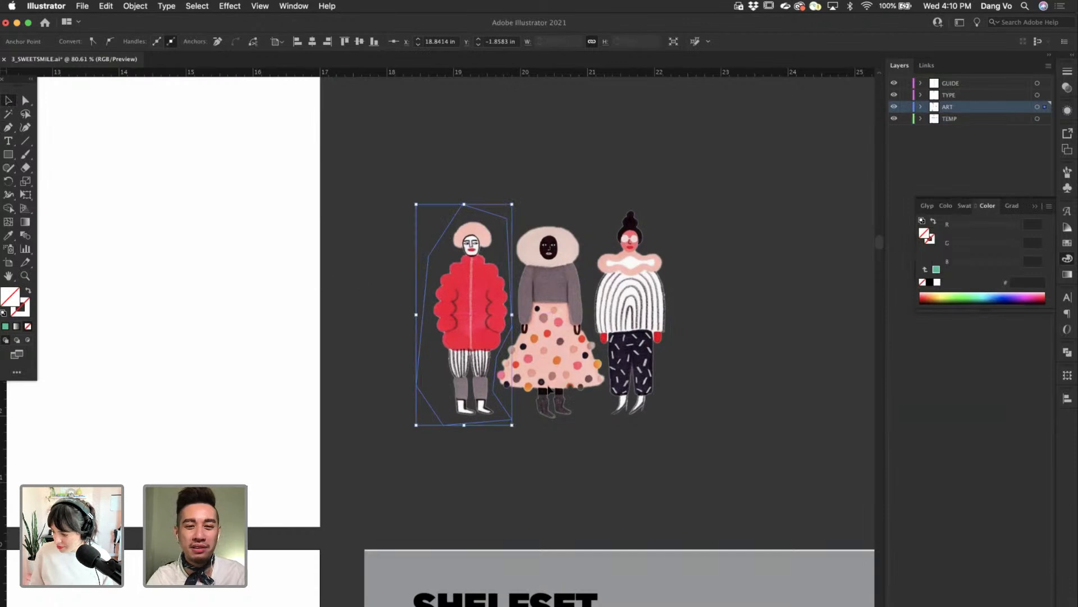
Step: Make a clipping mask from the Pen outline and the copied illustration to isolate the red-coated figure, then deselect it
left_click(635, 426, "shift")
key("super+g")
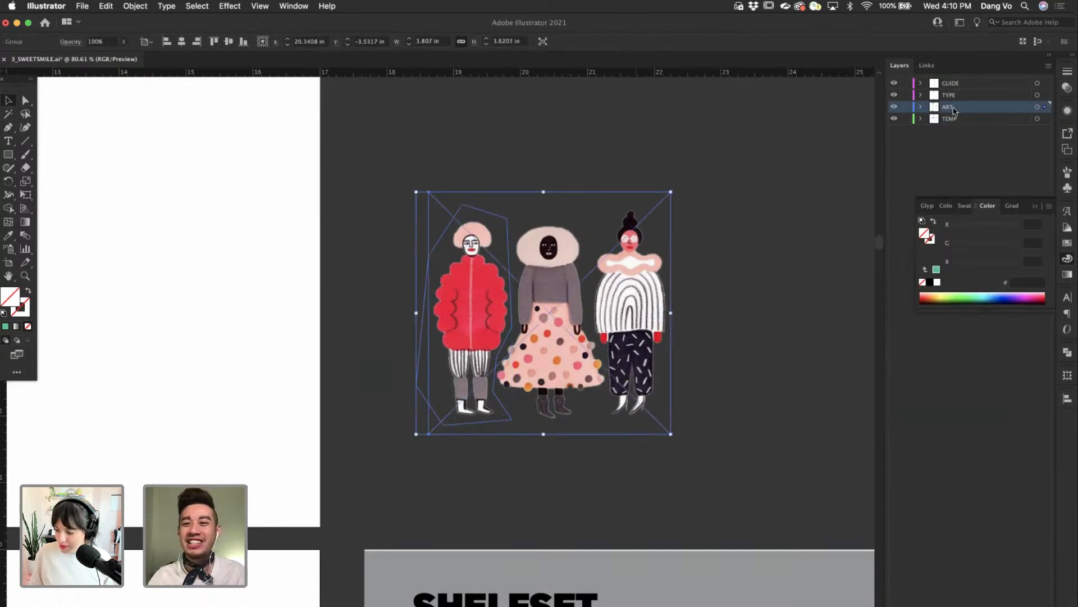
left_click(920, 107)
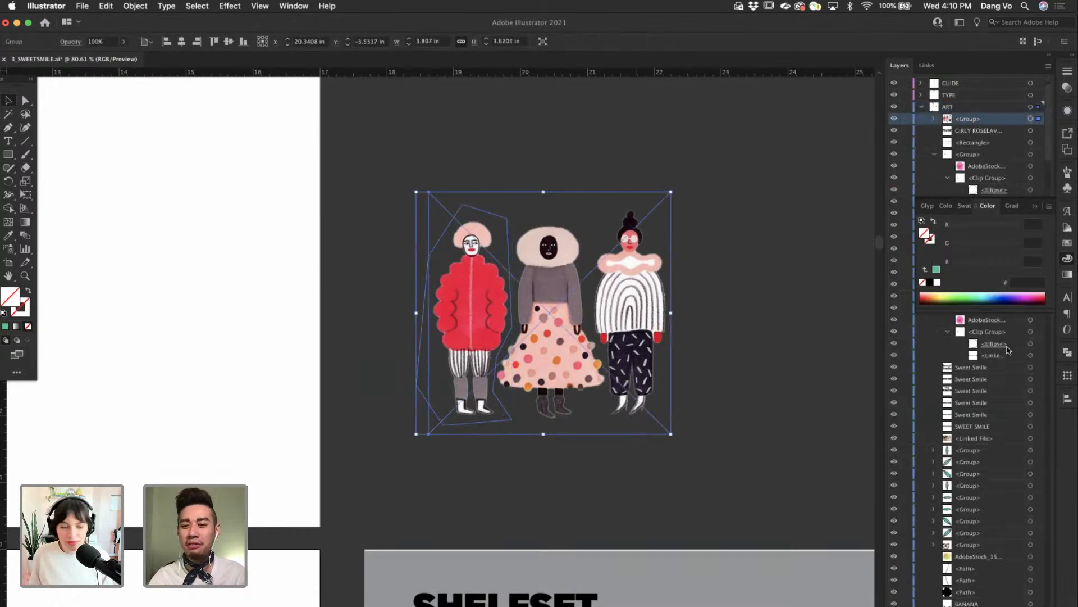
key("super+7")
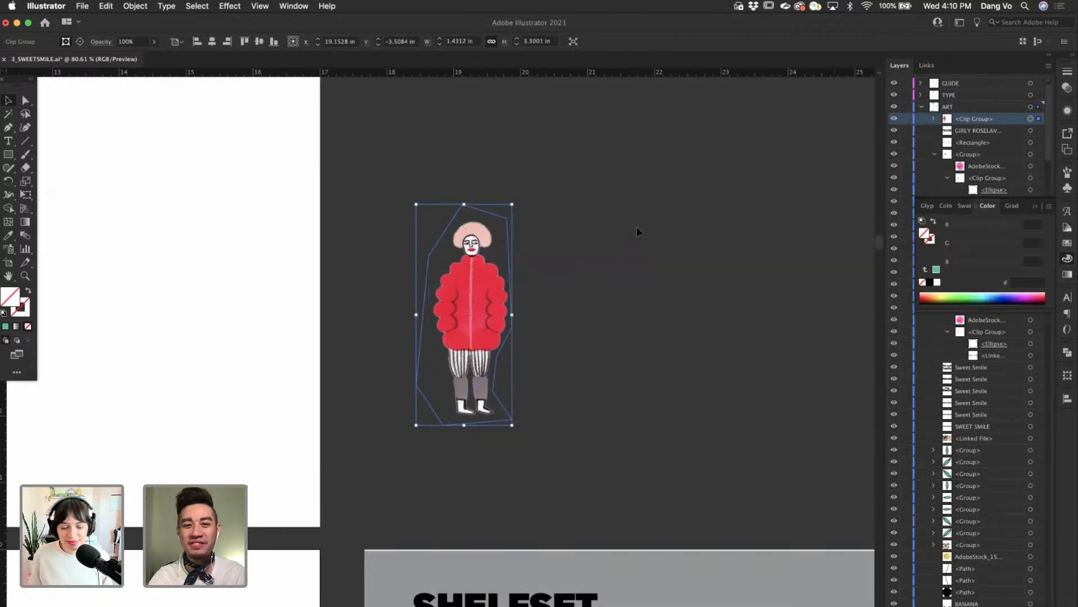
scroll(636, 227, "down", 3)
left_click(649, 252)
scroll(649, 253, "down", 2)
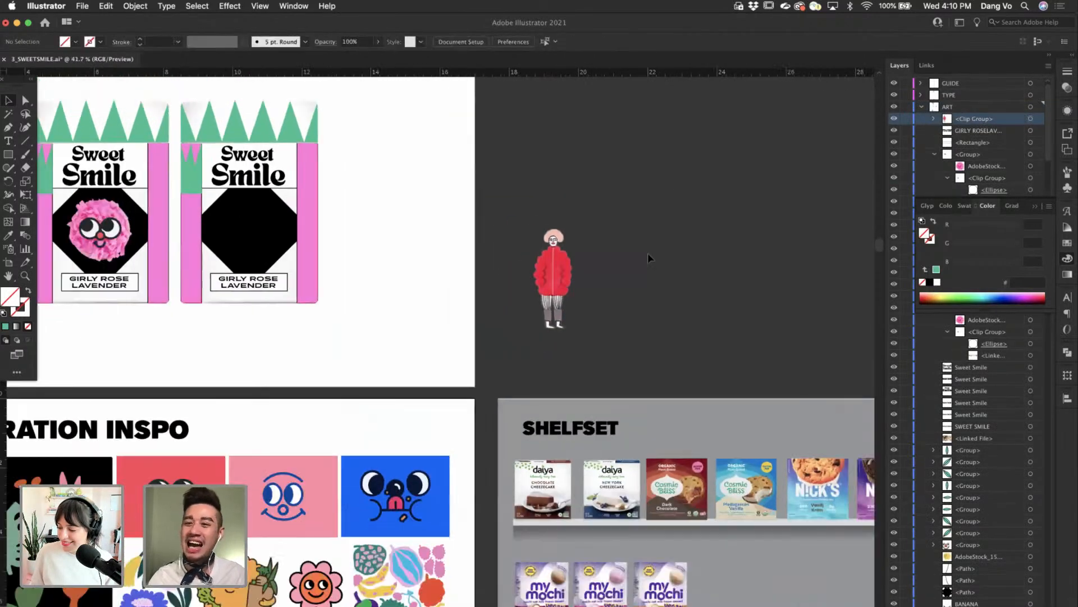
Step: Move the clipped figure onto the second container and scale it down slightly to fit centred within the black octagon
scroll(648, 253, "left", 2)
left_click(621, 312)
left_click_drag(622, 312, 316, 259)
scroll(316, 258, "up", 4)
scroll(316, 258, "up", 1)
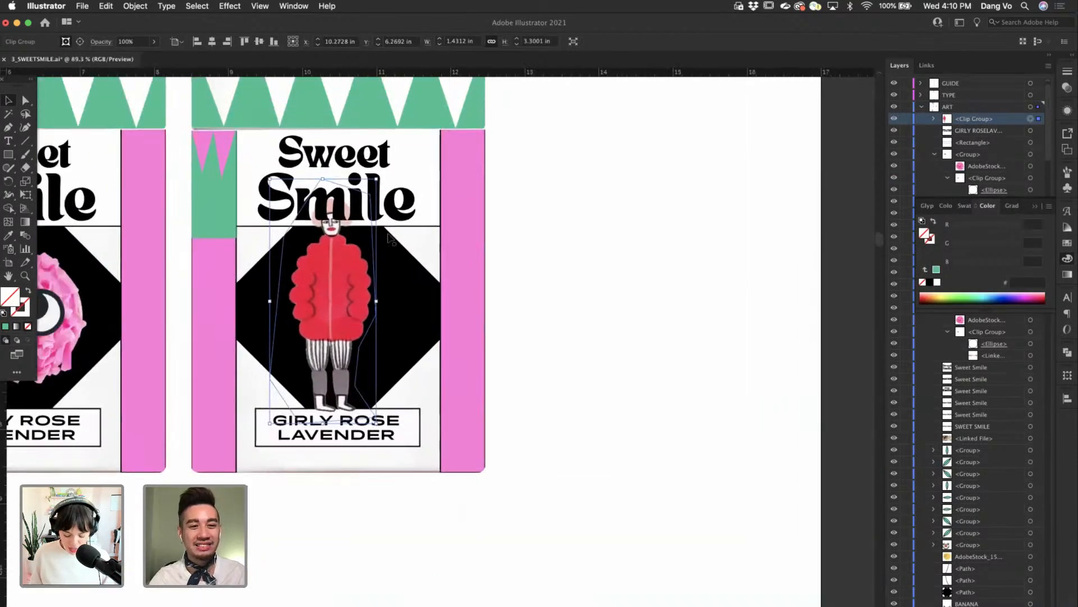
left_click_drag(375, 179, 365, 204)
left_click_drag(349, 272, 355, 279)
left_click(674, 324)
scroll(675, 324, "down", 4)
scroll(674, 324, "left", 2)
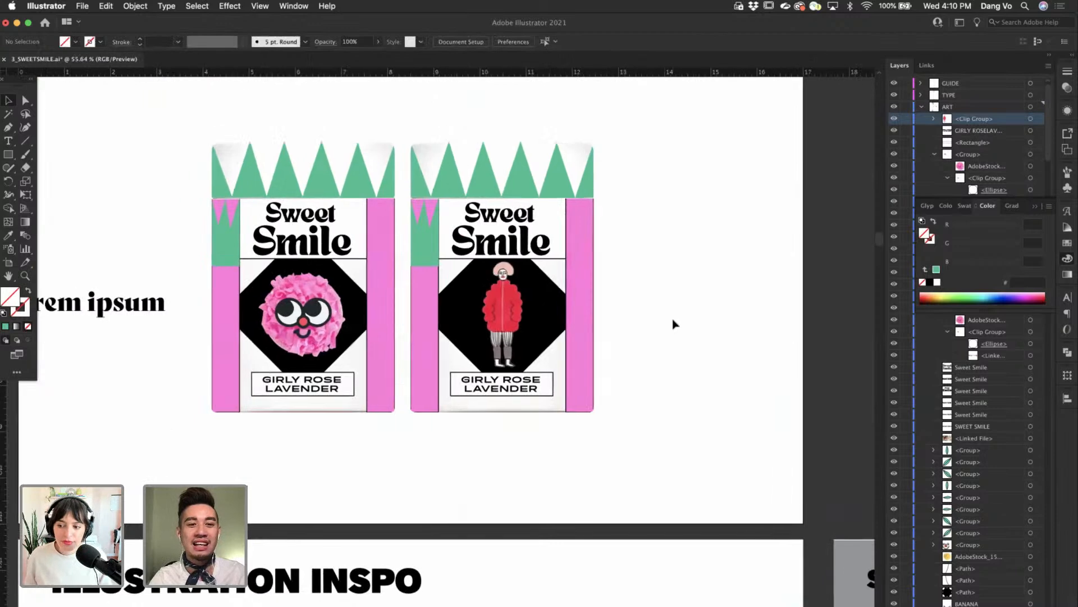
Step: Place another copy of the full three-figure illustration on the pasteboard above the Shelfset artboard and deselect it
scroll(674, 325, "right", 4)
scroll(674, 324, "down", 8)
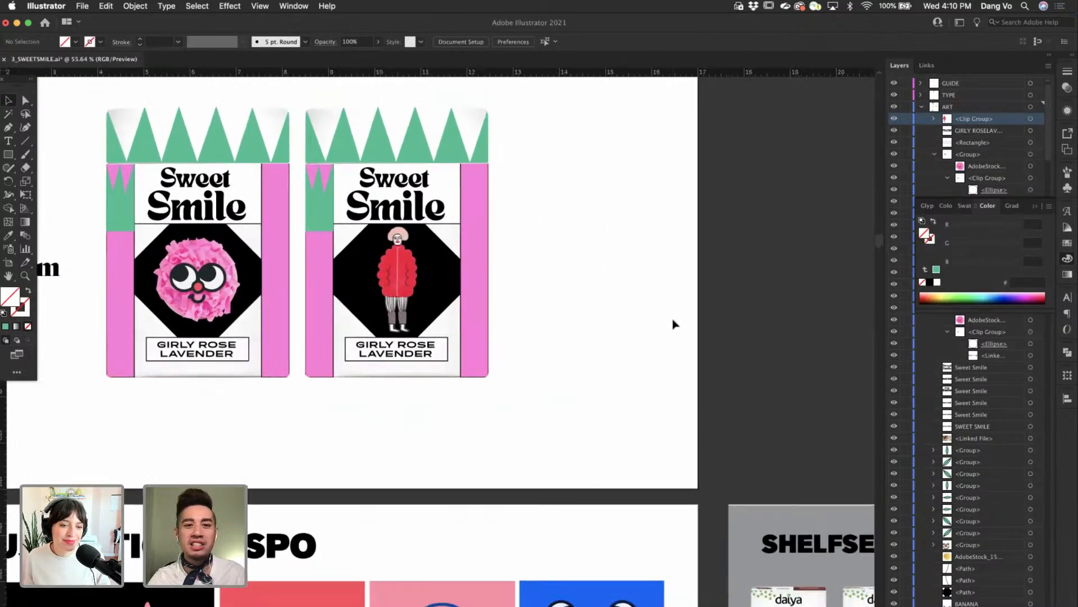
scroll(624, 299, "down", 6)
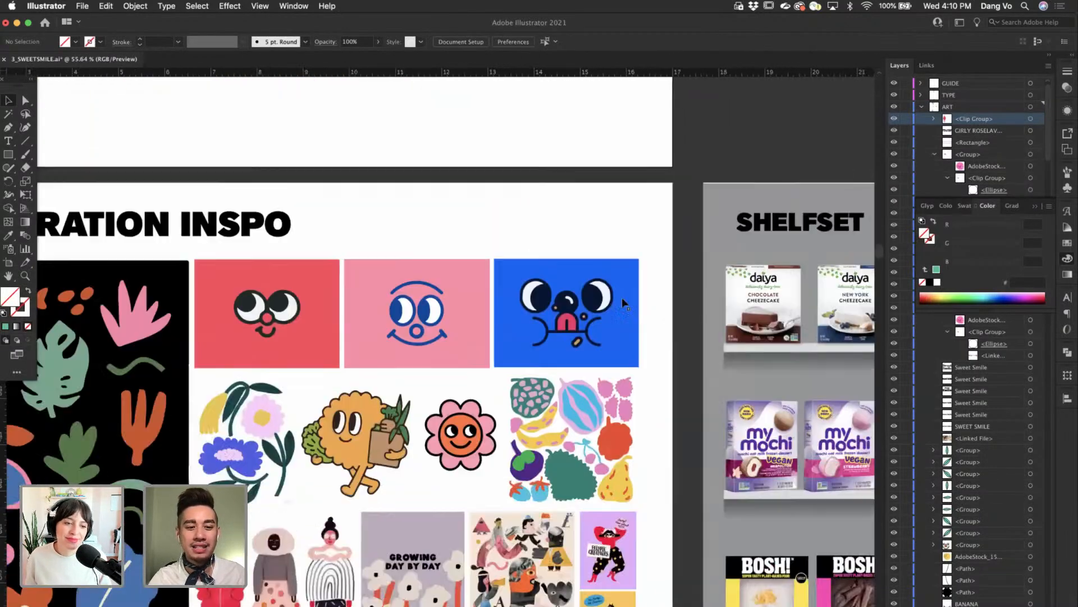
left_click(304, 488)
scroll(304, 488, "down", 3)
left_click_drag(303, 488, 654, 160)
scroll(654, 160, "up", 6)
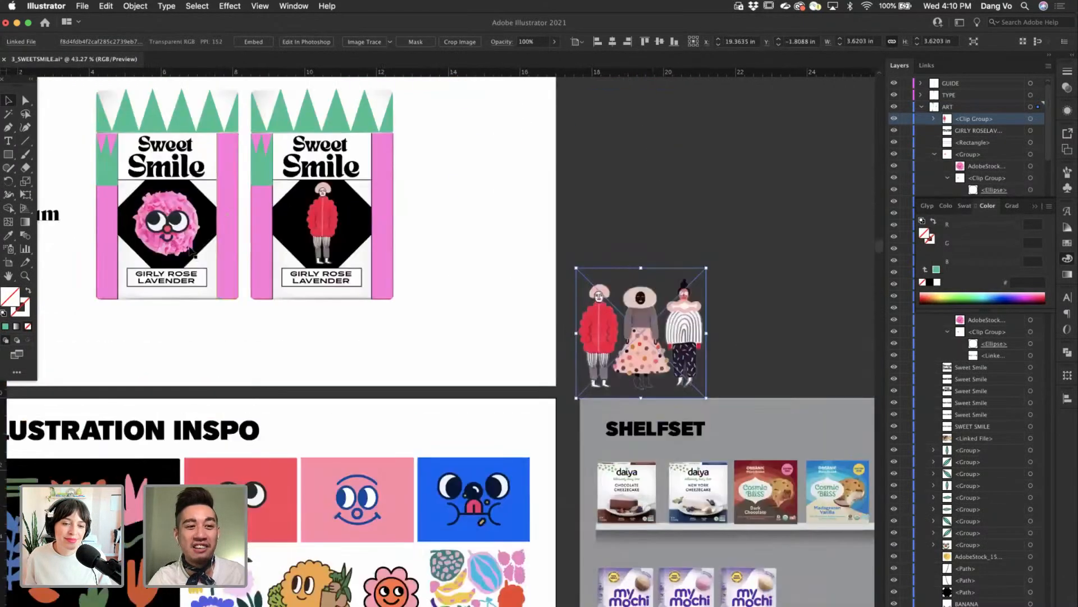
double_click(188, 222)
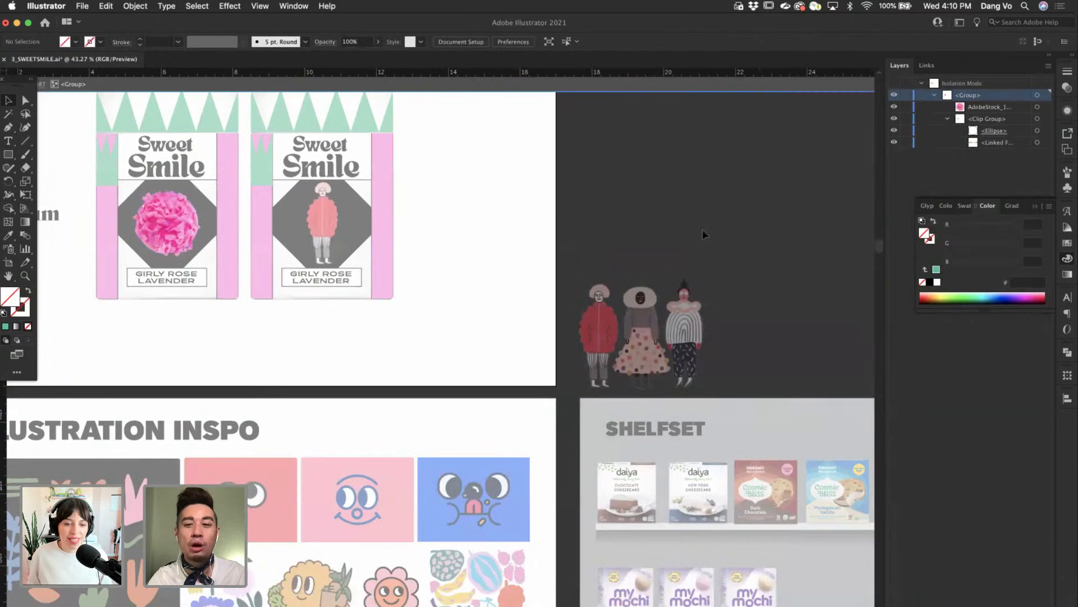
left_click(674, 344)
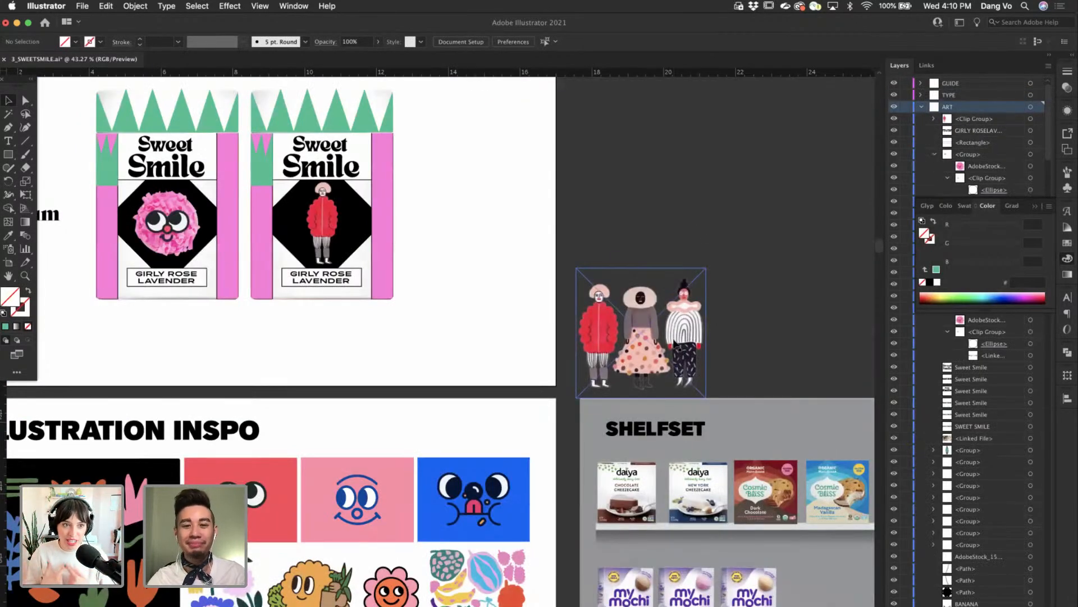
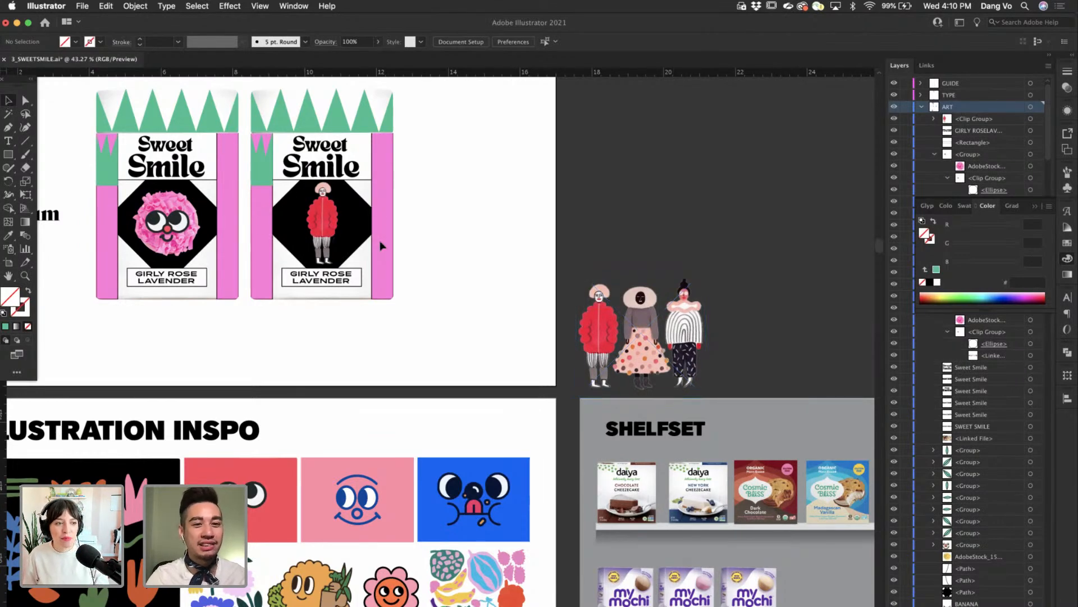
Step: Examine the two container versions alongside the three-figure illustration and the pink cake pop on the white plate
scroll(380, 241, "left", 4)
scroll(647, 267, "left", 5)
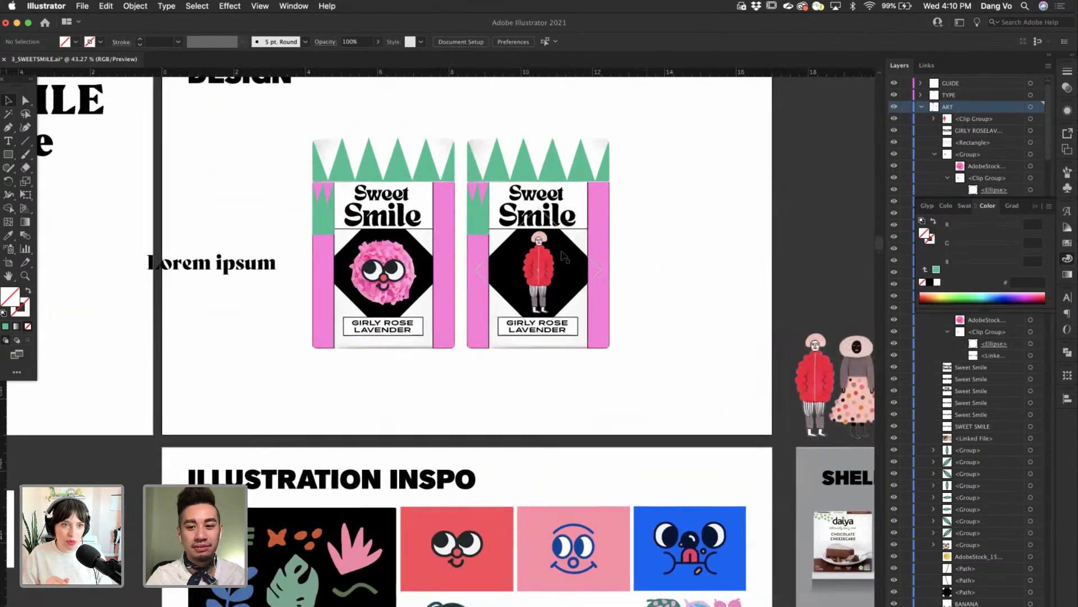
scroll(628, 258, "right", 5)
scroll(628, 258, "down", 3)
scroll(594, 232, "up", 3)
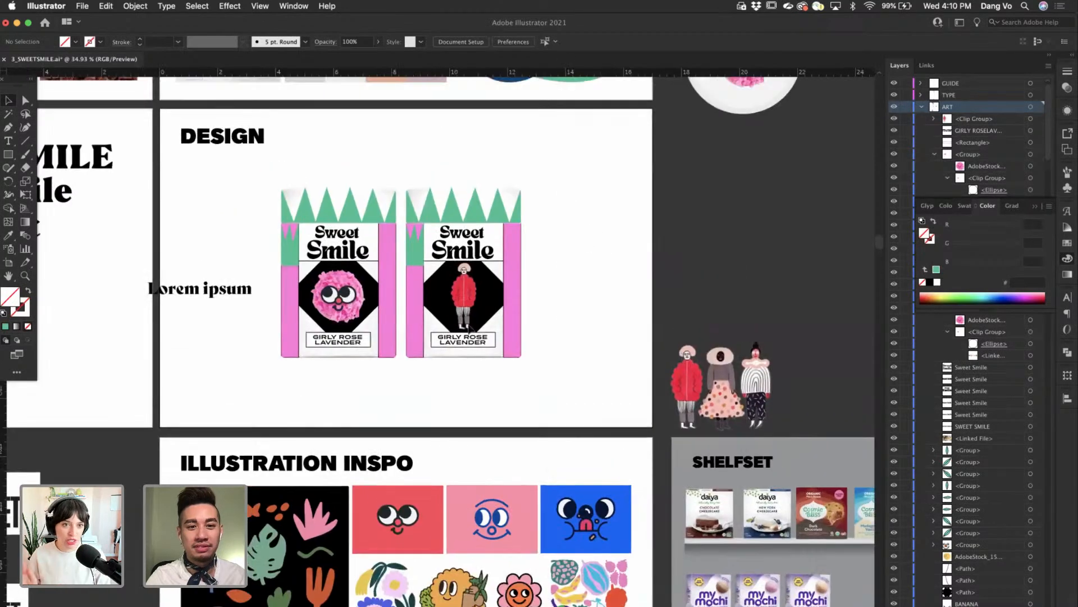
scroll(627, 289, "right", 5)
scroll(627, 289, "up", 4)
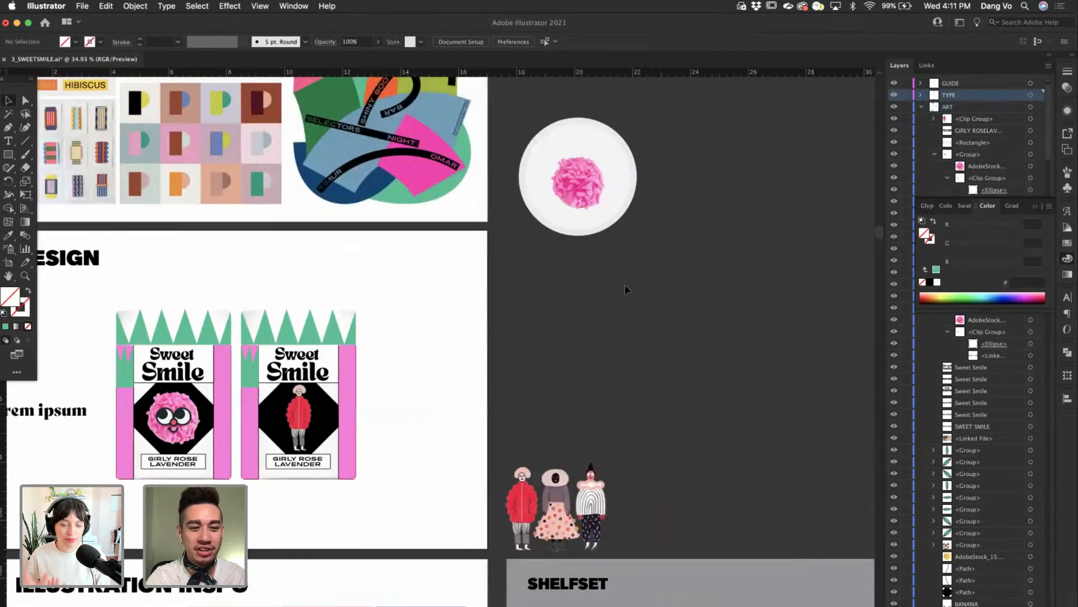
left_click(584, 196)
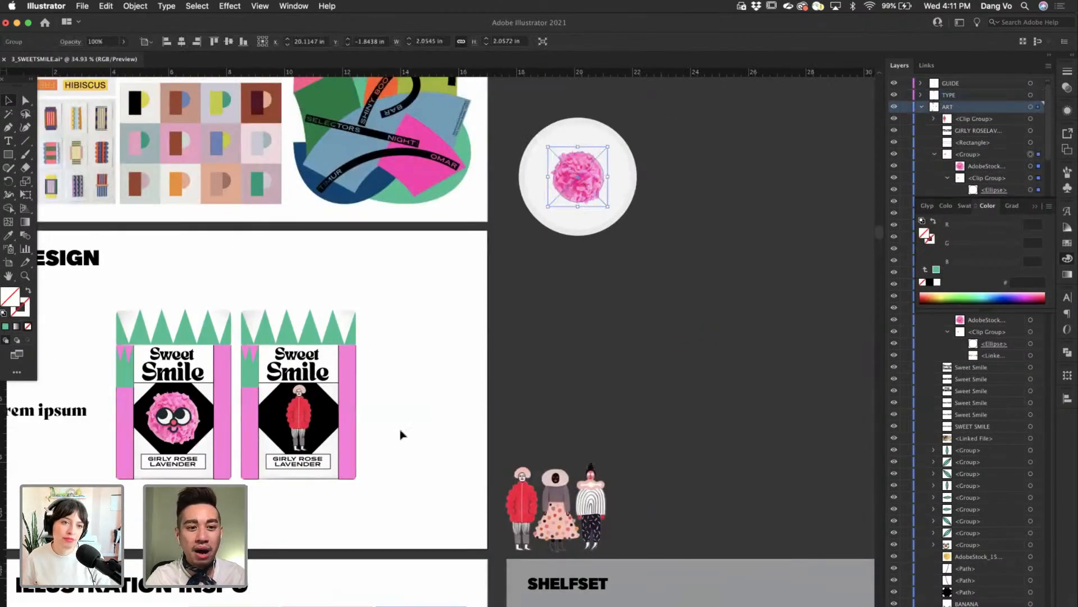
left_click_drag(400, 434, 581, 181)
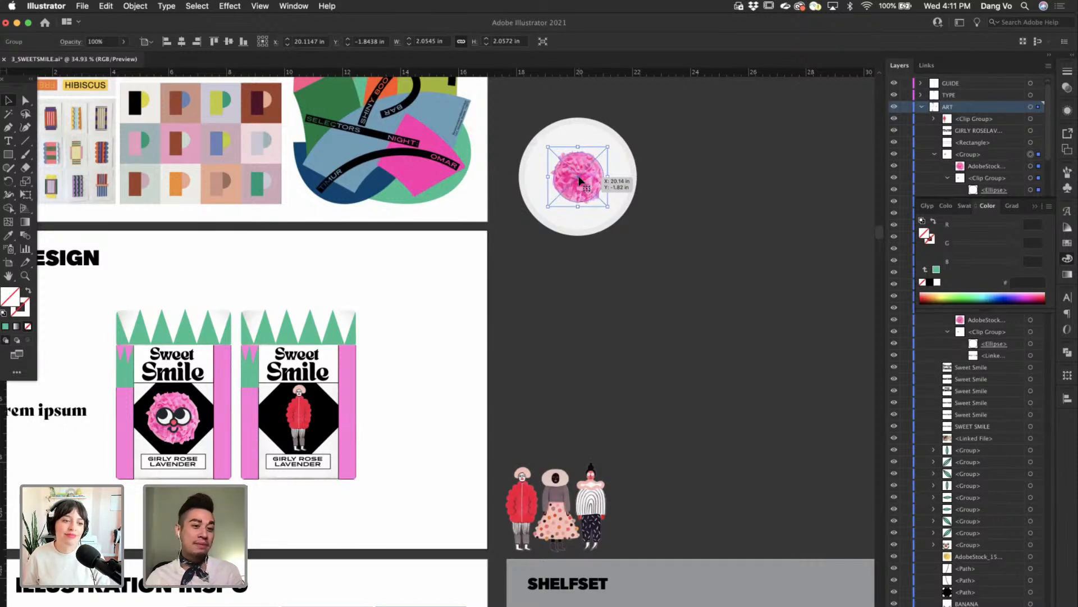
left_click_drag(582, 180, 581, 180)
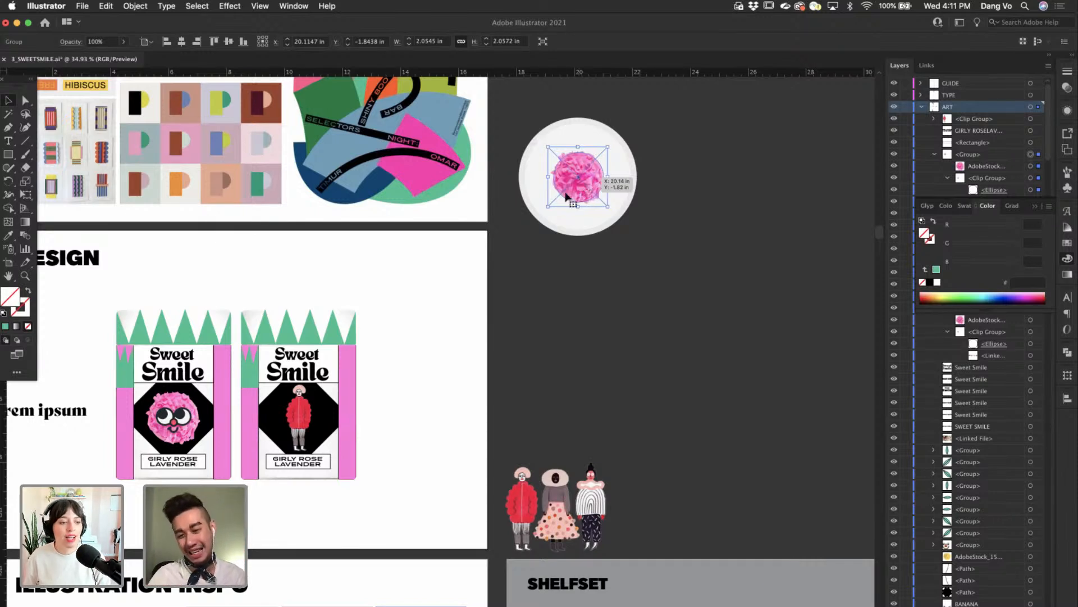
Step: Duplicate the second container beside itself as a third version and delete the red-coated figure from the copy
scroll(393, 366, "down", 5)
scroll(393, 366, "left", 5)
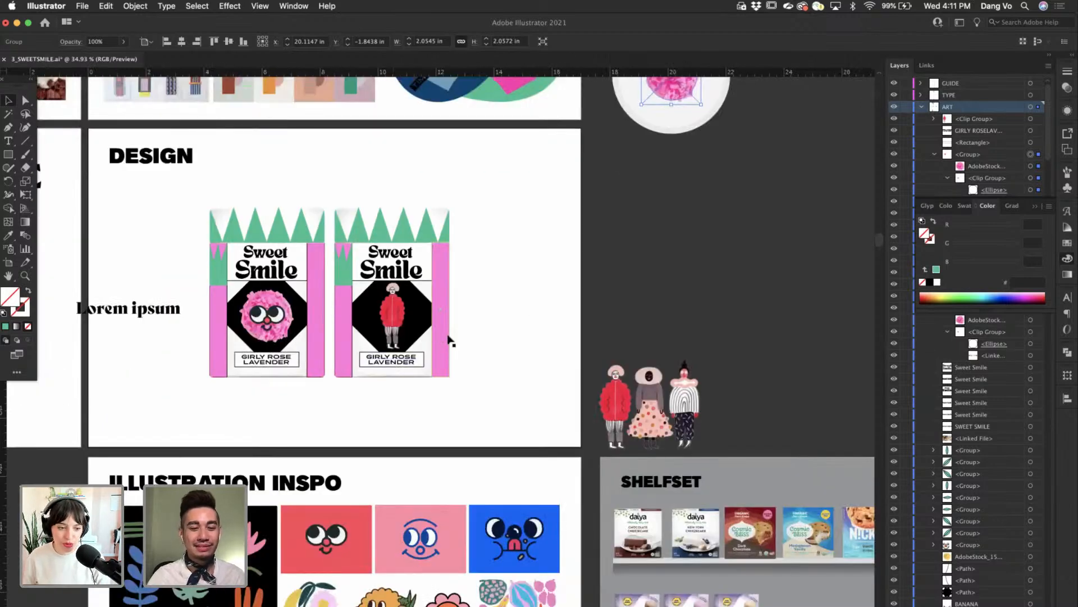
scroll(447, 337, "up", 1)
left_click_drag(482, 215, 316, 429)
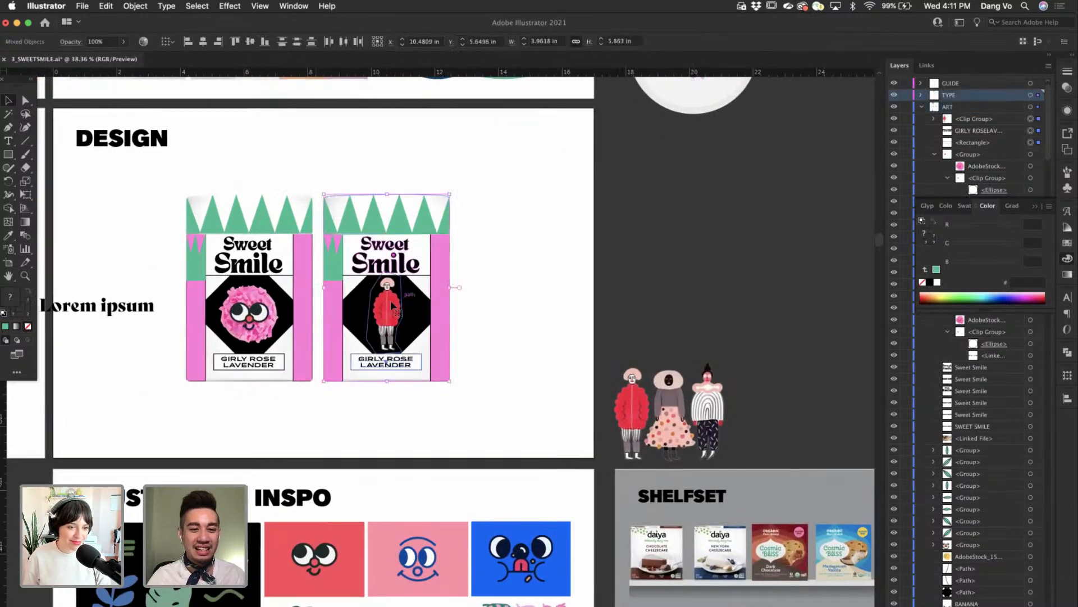
left_click_drag(390, 309, 524, 309)
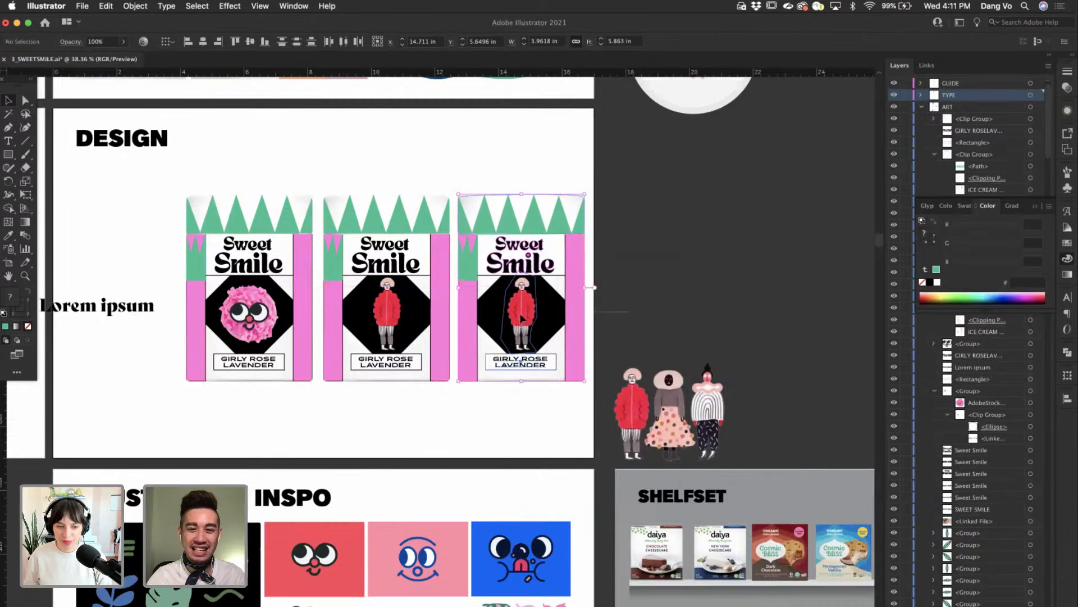
left_click(596, 287)
left_click(520, 316)
key("Delete")
Step: Place the dancing "Fellow Creatures" figure from Illustration Inspo in the third container's octagon and scale it to about 1.43 by 1.96 in
scroll(518, 318, "down", 5)
scroll(518, 317, "left", 1)
scroll(518, 317, "down", 3)
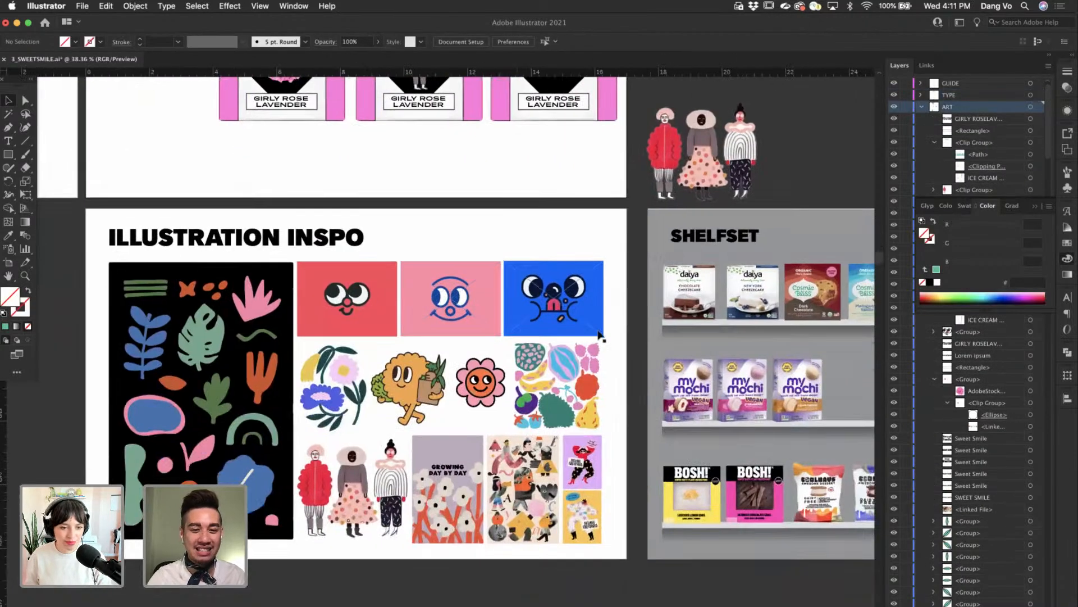
scroll(599, 336, "right", 1)
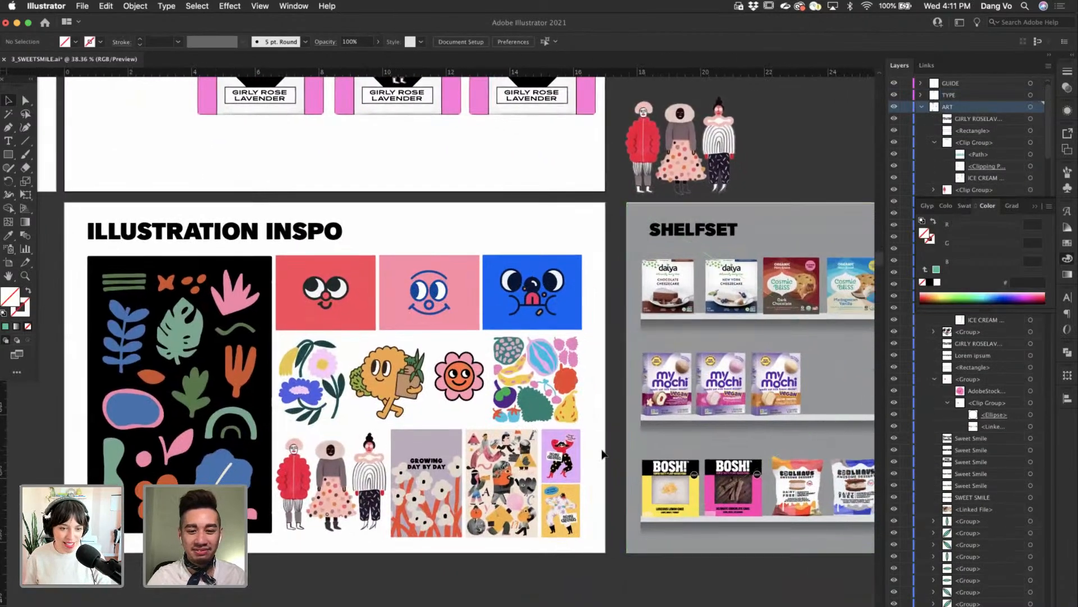
scroll(606, 450, "up", 5)
left_click(557, 467)
scroll(557, 467, "down", 3)
scroll(557, 467, "up", 3)
scroll(557, 467, "right", 3)
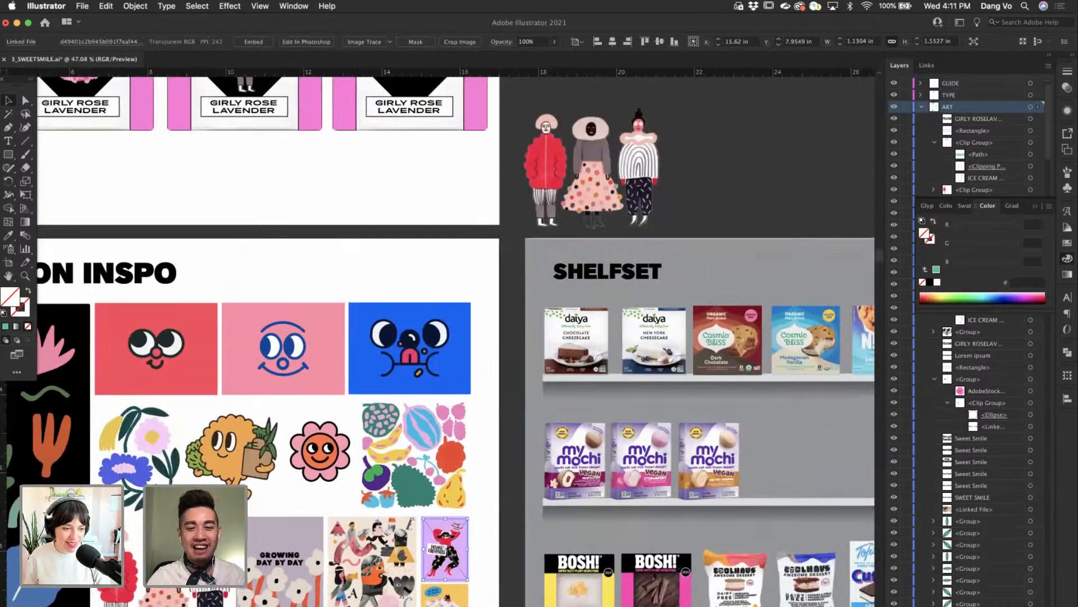
left_click_drag(456, 560, 752, 186)
scroll(753, 187, "up", 4)
scroll(753, 187, "left", 1)
left_click_drag(772, 274, 430, 184)
scroll(447, 145, "up", 5)
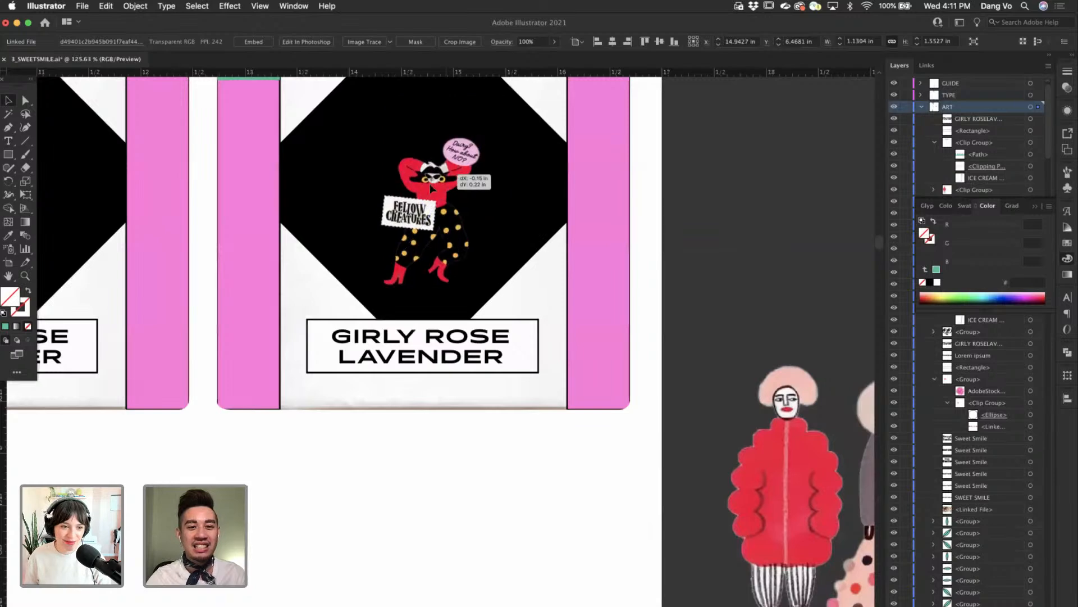
left_click_drag(489, 141, 519, 99)
Step: Move the pink cake pop from the plate onto the third container, scale it to about 1.15 in across and set it left of the figure
scroll(481, 163, "down", 2)
scroll(482, 163, "down", 1)
scroll(497, 161, "up", 4)
scroll(497, 161, "right", 2)
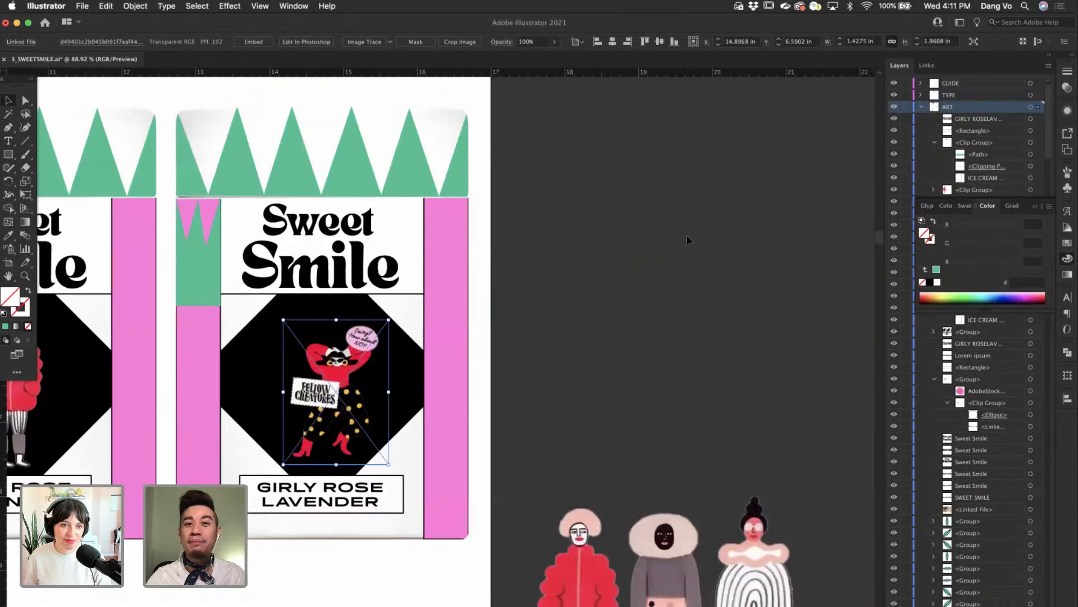
scroll(686, 235, "down", 5)
scroll(666, 197, "up", 2)
scroll(666, 197, "right", 1)
left_click_drag(663, 119, 518, 347)
scroll(518, 347, "up", 5)
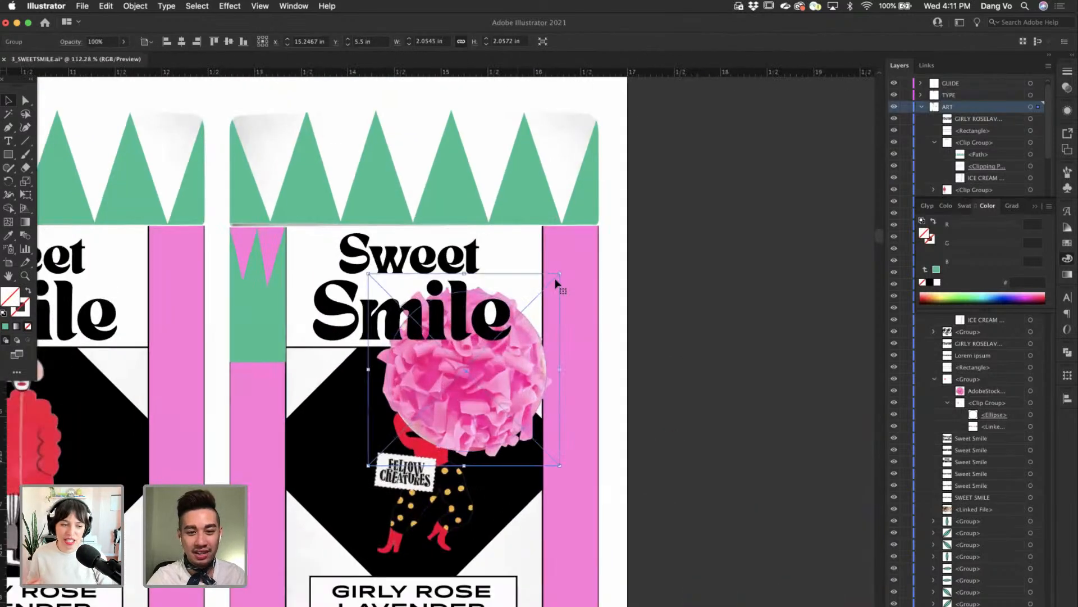
left_click_drag(559, 275, 495, 361)
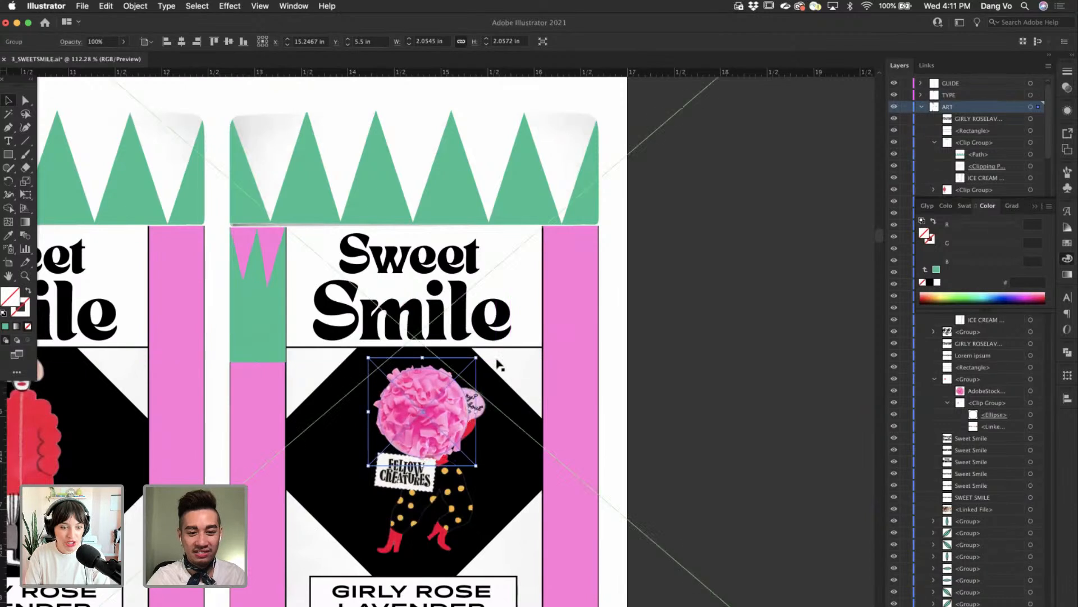
left_click_drag(469, 396, 416, 469)
Step: Bring the dancing figure in front of the cake pop, enlarge it to about 1.50 by 2.05 in and reposition it in the octagon
left_click(462, 512)
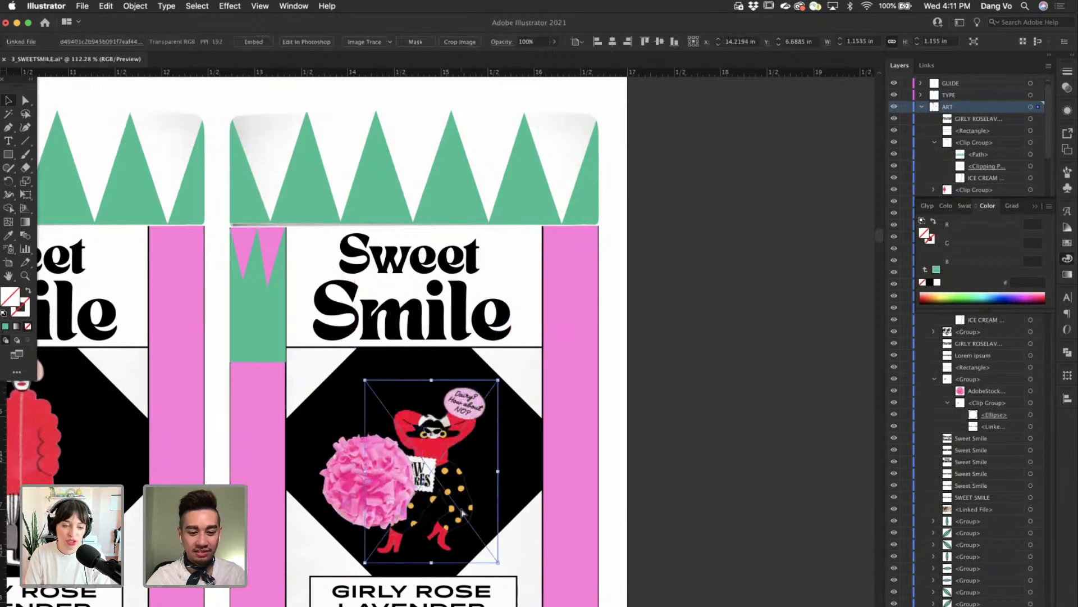
key("super+shift+bracketright")
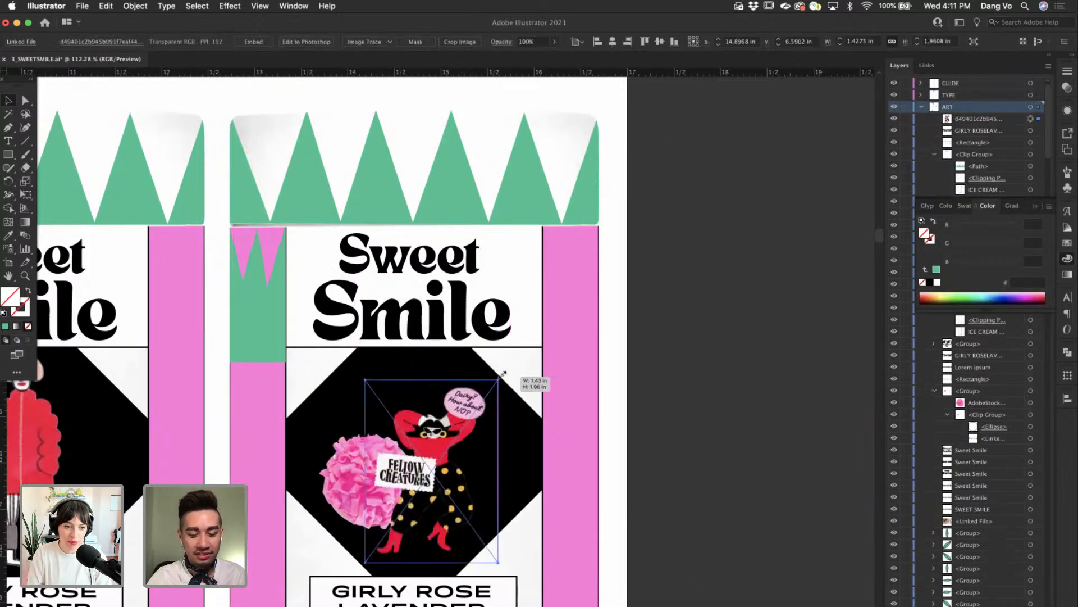
left_click_drag(498, 380, 501, 375)
left_click_drag(467, 423, 434, 414)
Step: Enlarge the cake pop to about 1.43 in across and shift it up behind the dancing figure's raised arm
left_click(360, 475)
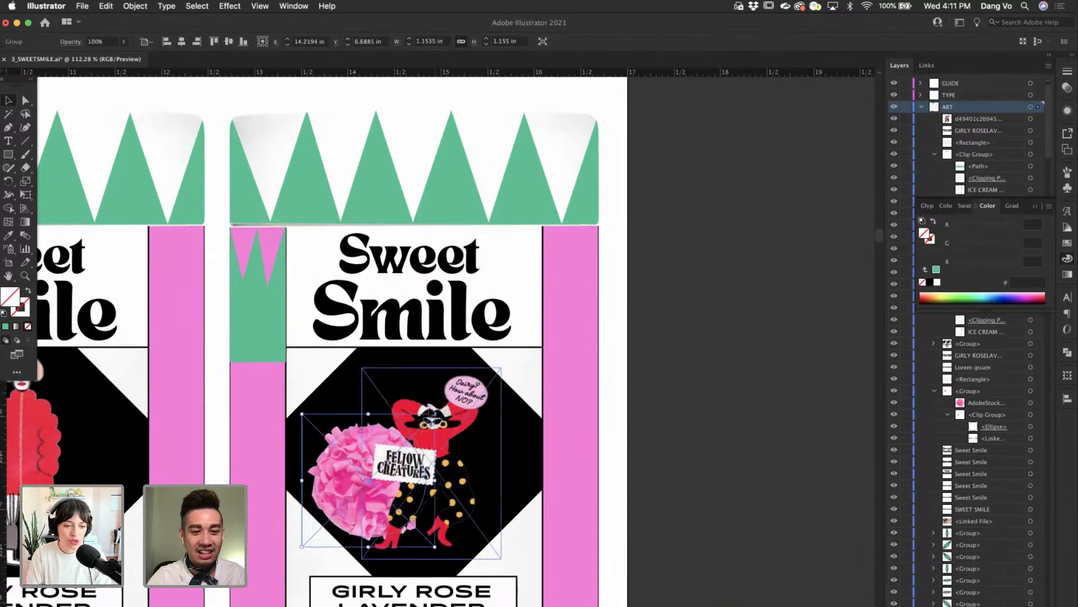
left_click_drag(351, 459, 352, 431)
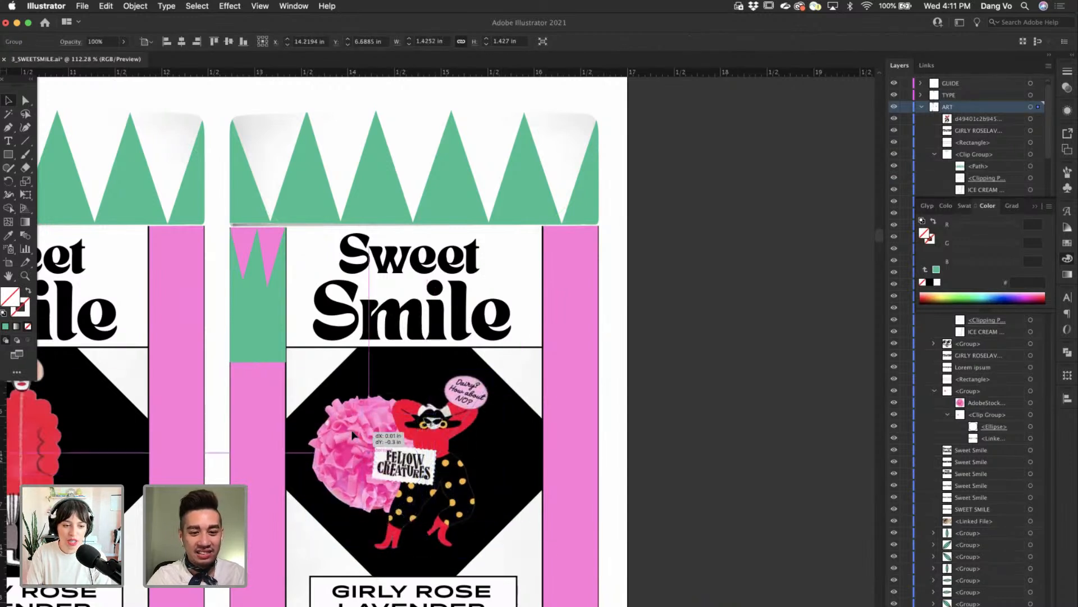
left_click(722, 449)
Step: Nudge the dancing figure and the cake pop so the pair sits more centred in the third container's octagon
scroll(723, 452, "down", 3)
scroll(649, 434, "up", 3)
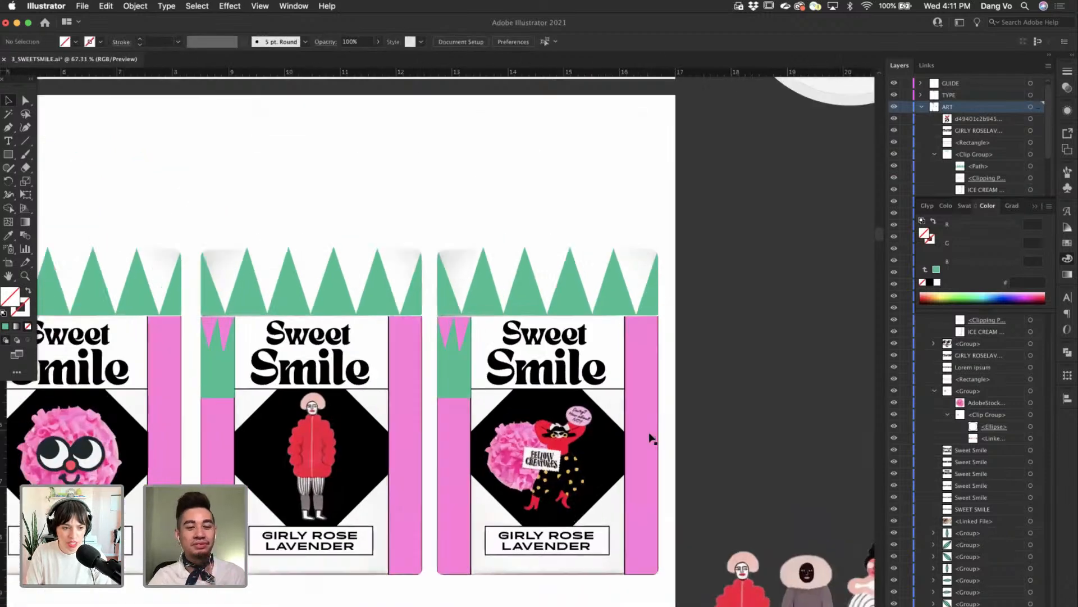
left_click_drag(557, 426, 553, 426)
scroll(699, 401, "down", 4)
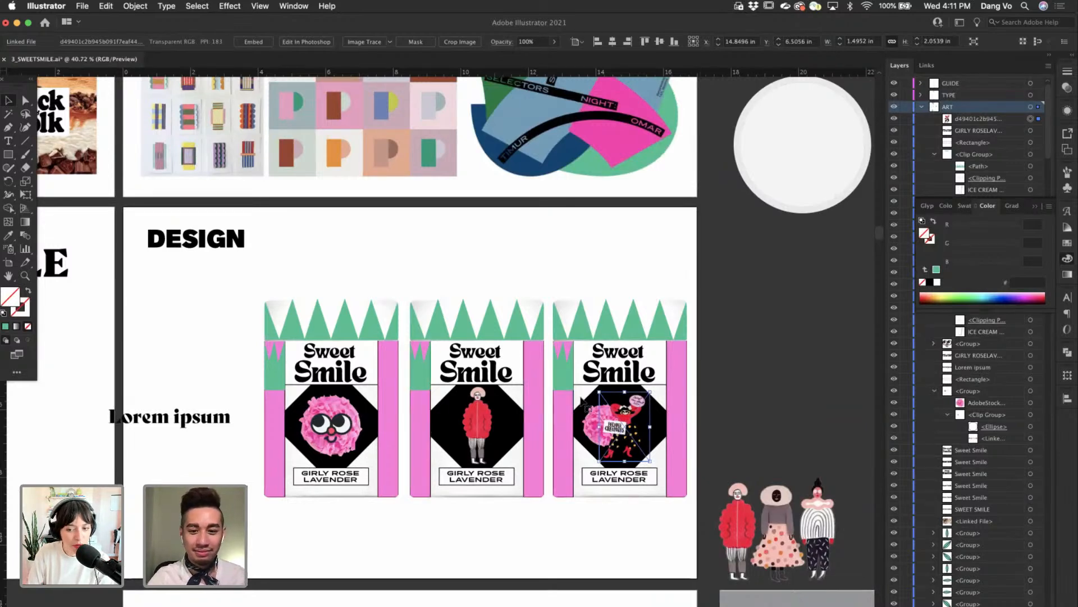
scroll(596, 427, "up", 4)
left_click(540, 414)
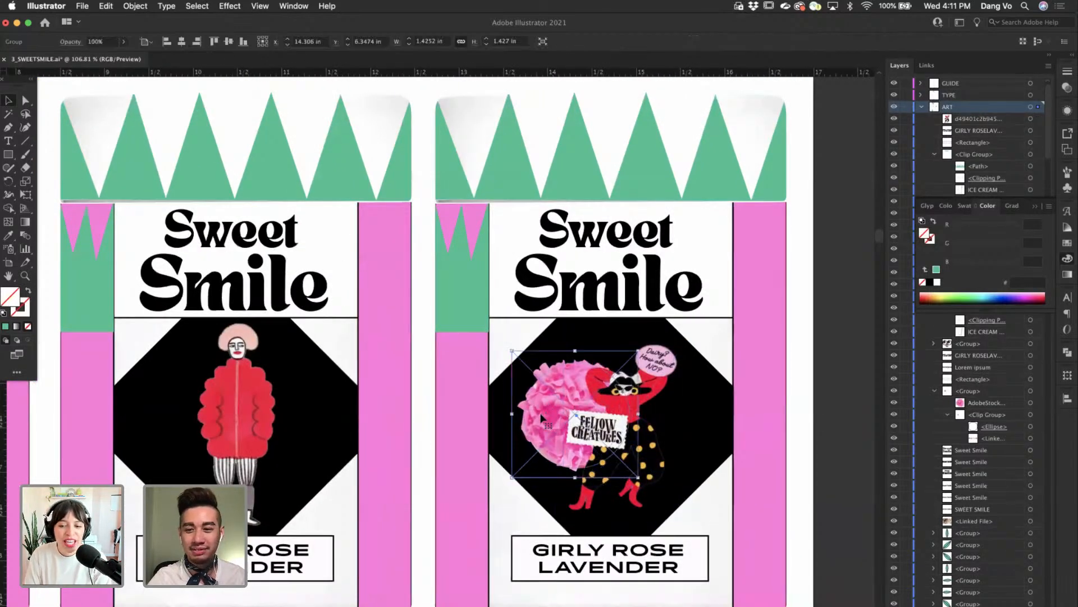
Step: Isolate the first container's clip group to edit its green zigzag strip
scroll(542, 418, "left", 5)
scroll(542, 418, "left", 2)
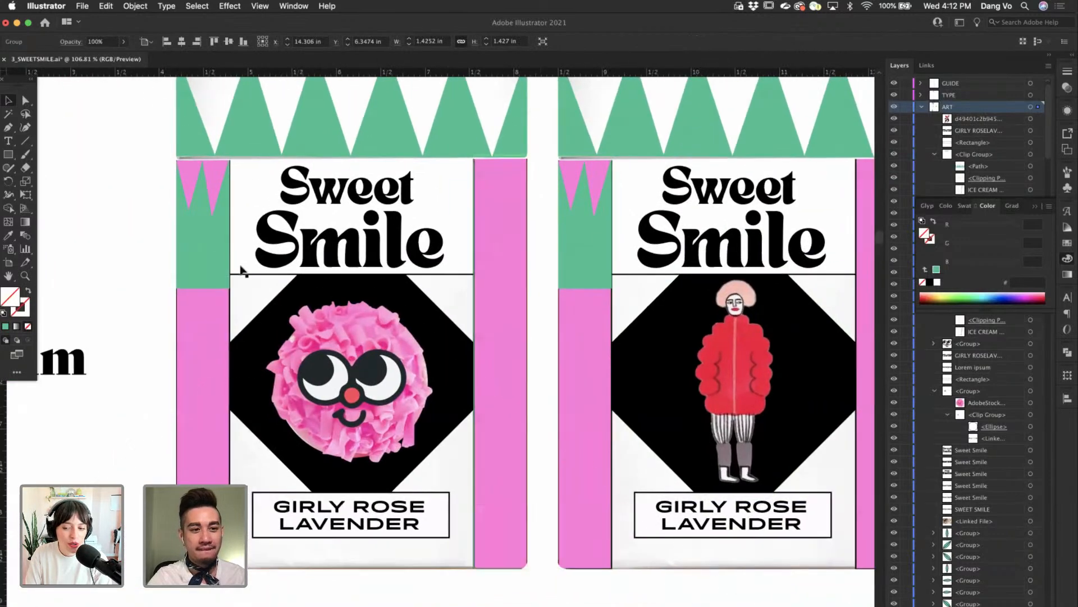
double_click(208, 247)
Step: Try copying the green zigzag strip onto the first container's opposite pink side panel, and undo the copy
left_click_drag(210, 257, 499, 269)
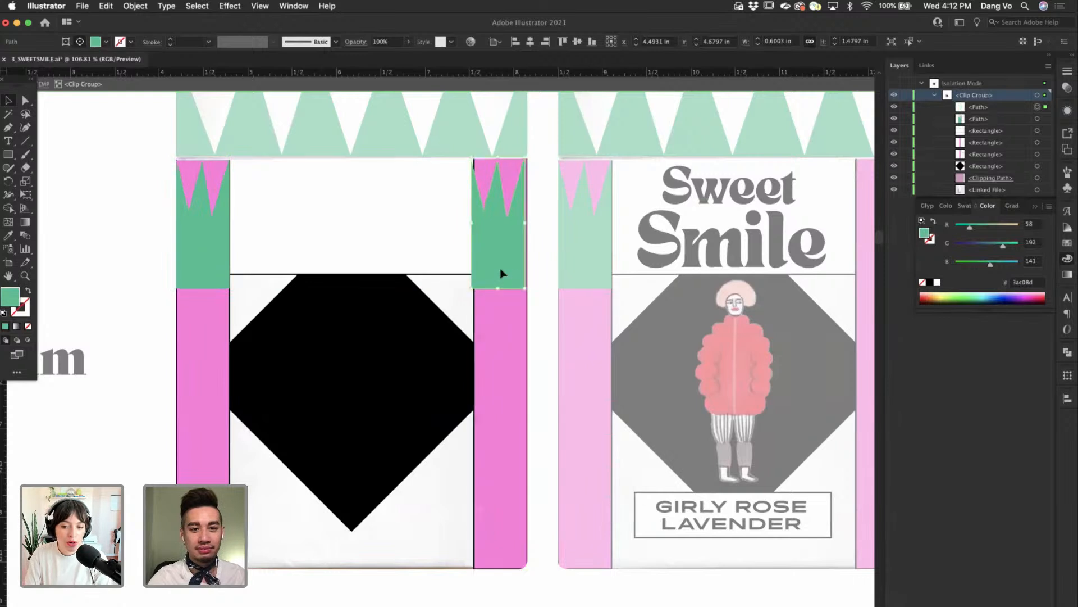
key("super+z")
Step: Lower the tip anchor of the green strip's left notch by about 0.07 in to line up with the right notch's tip
scroll(190, 246, "up", 3)
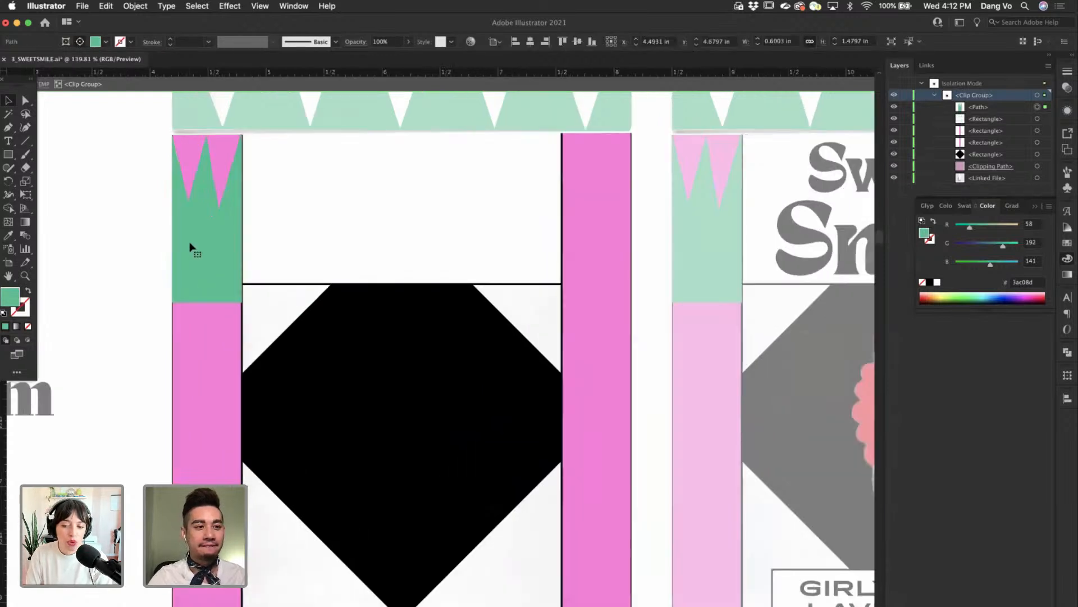
scroll(191, 245, "up", 2)
scroll(190, 245, "left", 2)
left_click(25, 100)
scroll(223, 249, "up", 4)
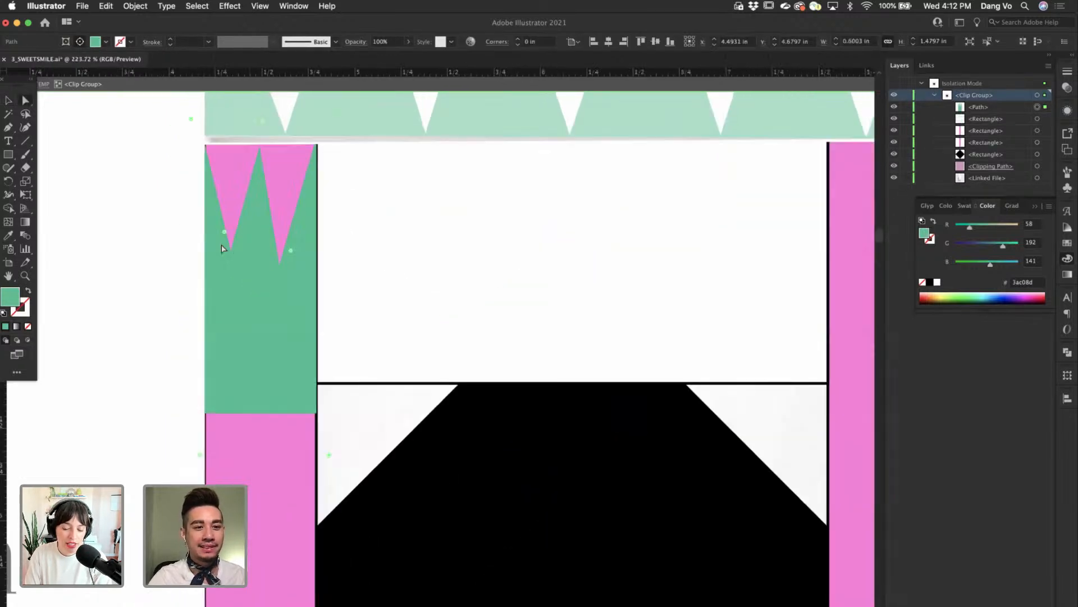
left_click(227, 253)
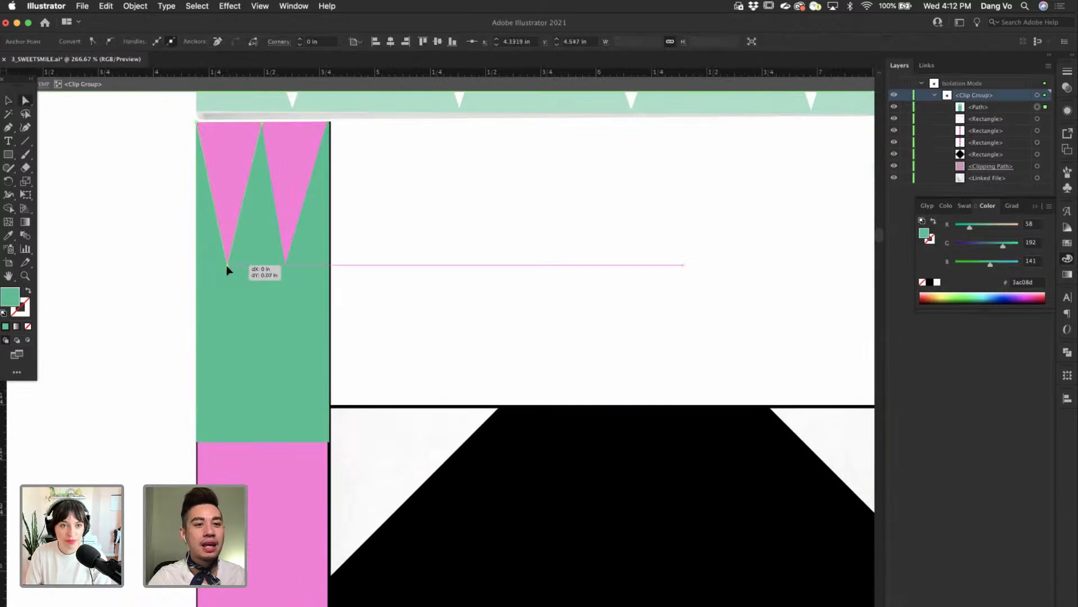
Step: Shift the left notch's tip anchor on the green strip slightly right, to about X 4.36 in, to even out the zigzag
scroll(266, 169, "down", 2)
scroll(266, 168, "down", 2)
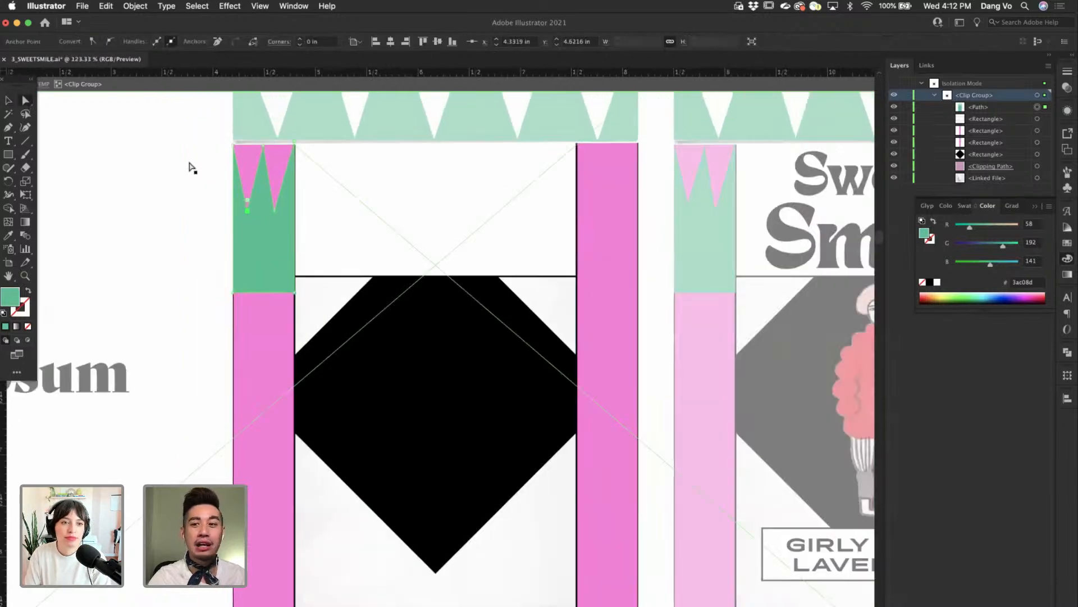
scroll(191, 168, "down", 2)
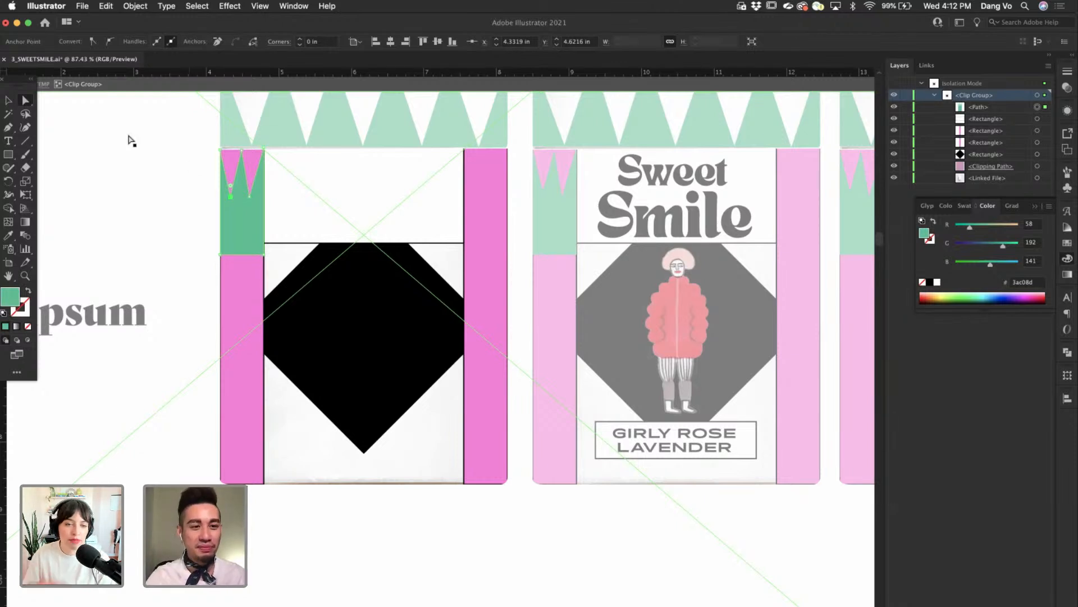
left_click(243, 231)
scroll(242, 230, "up", 3)
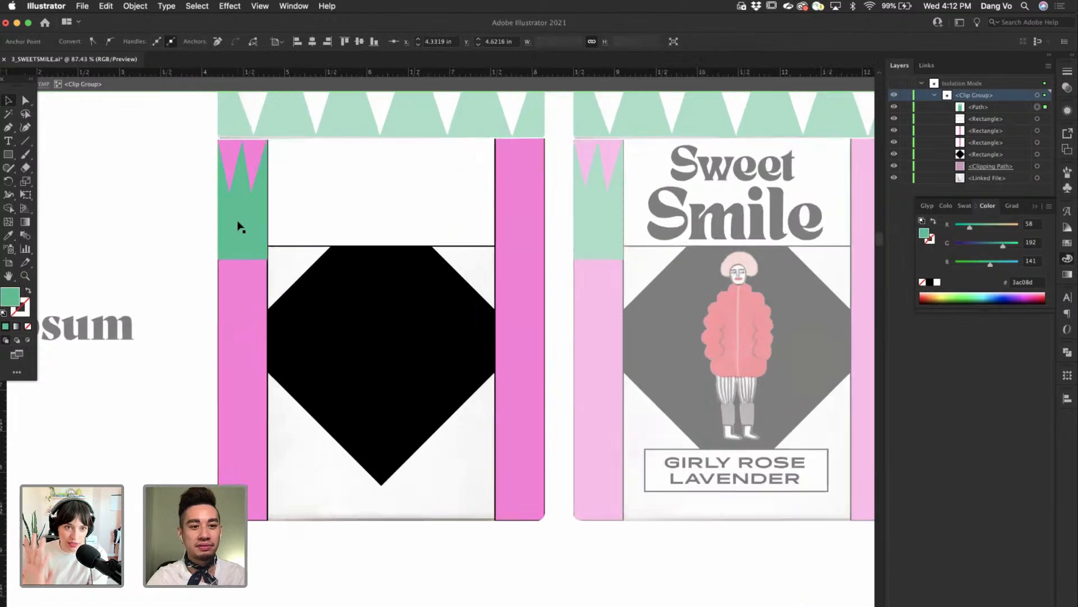
left_click(232, 207)
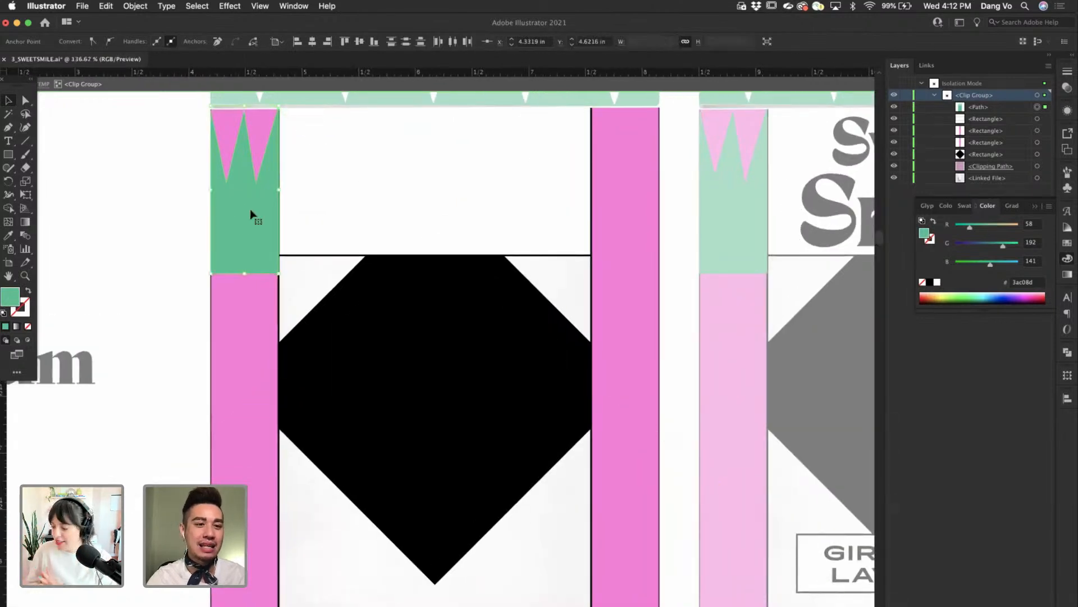
left_click(26, 101)
scroll(269, 182, "up", 2)
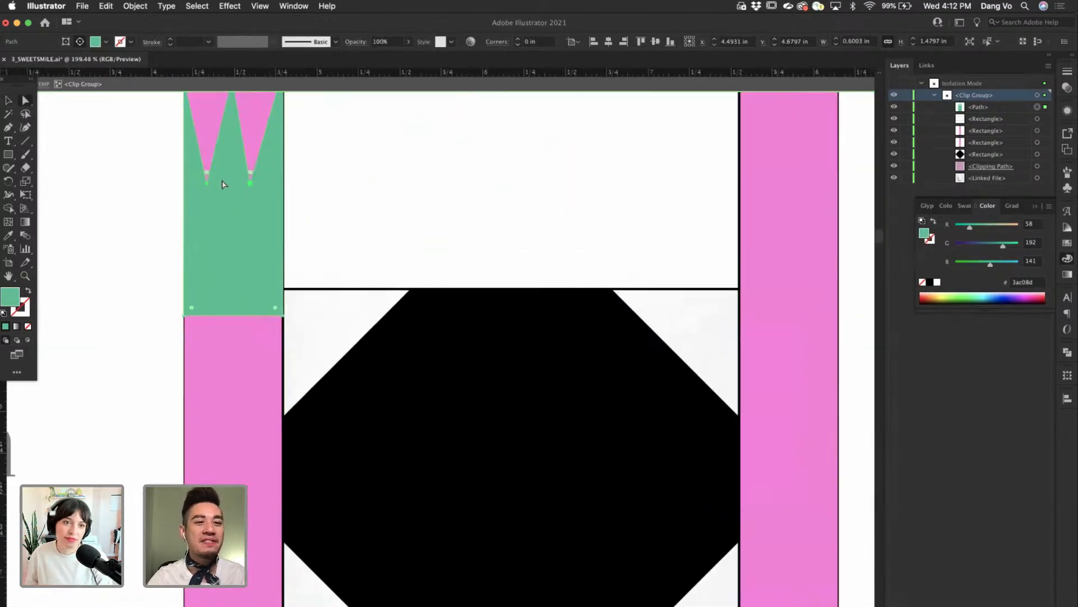
left_click(207, 184)
left_click_drag(207, 184, 212, 184)
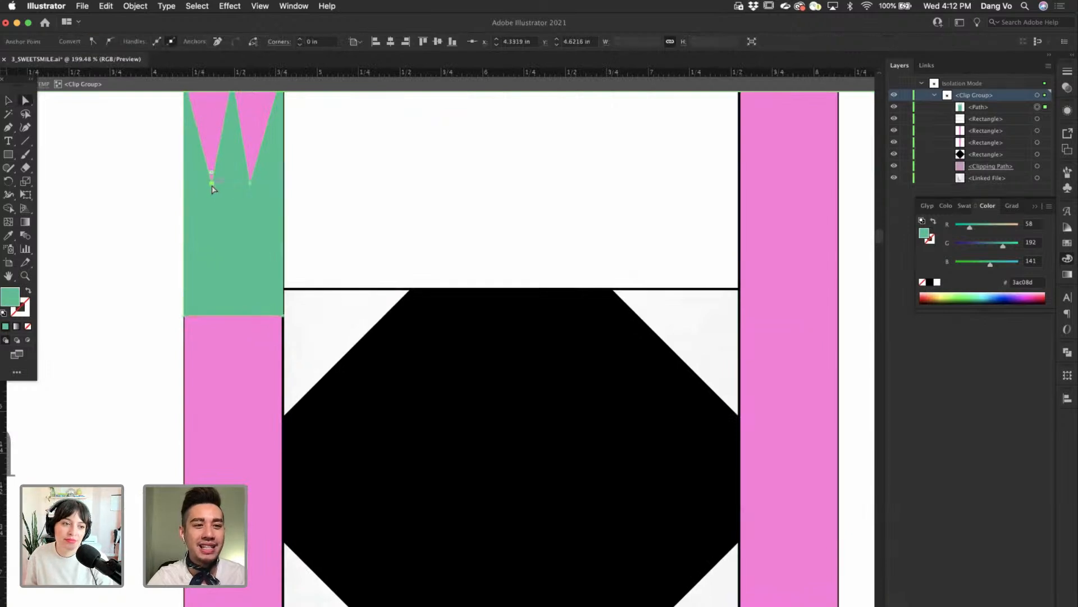
scroll(212, 185, "up", 5)
scroll(212, 185, "left", 2)
scroll(273, 206, "down", 3)
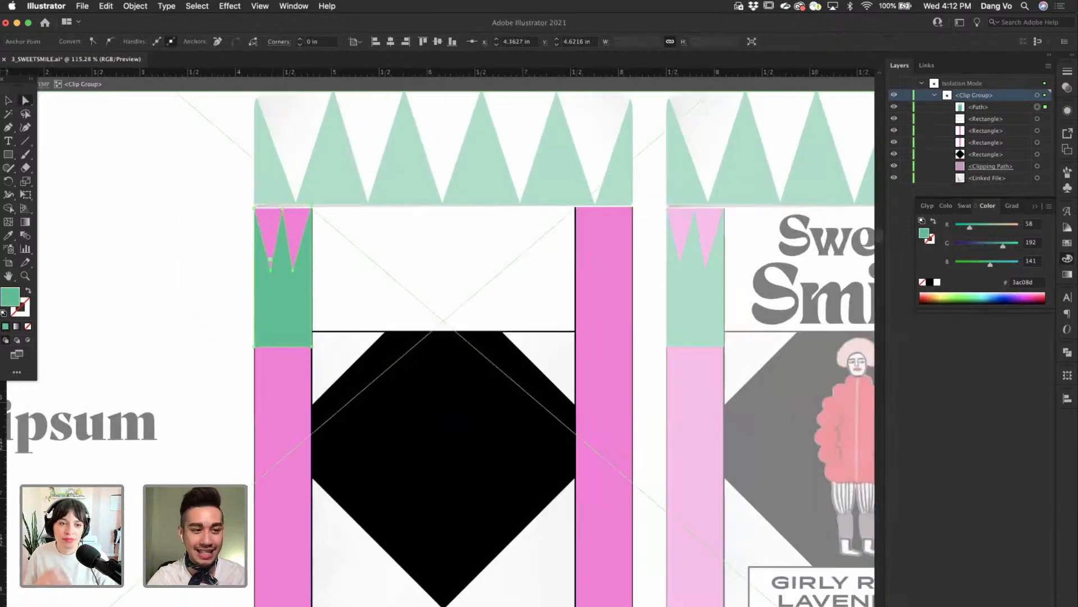
Step: Try a white (ffffff) stroke on the green zigzag strip
left_click(10, 102)
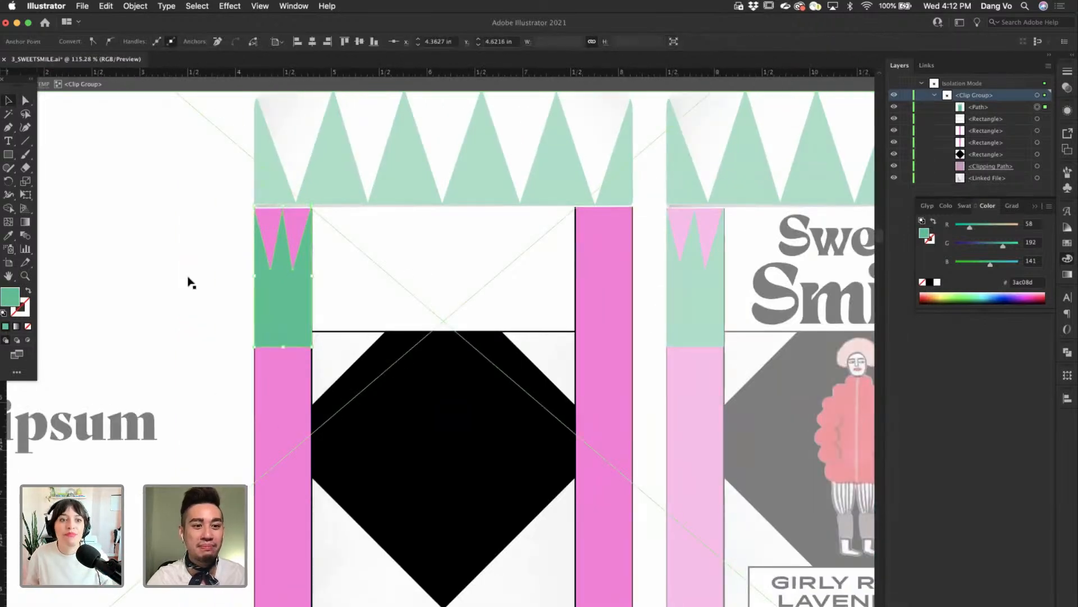
double_click(20, 313)
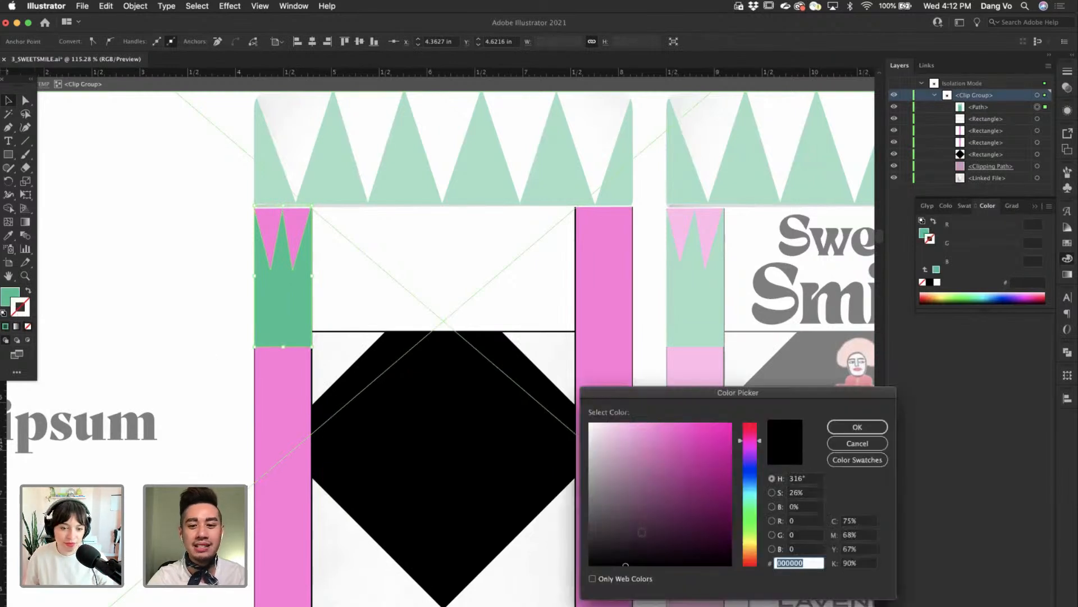
type("000000")
left_click(829, 428)
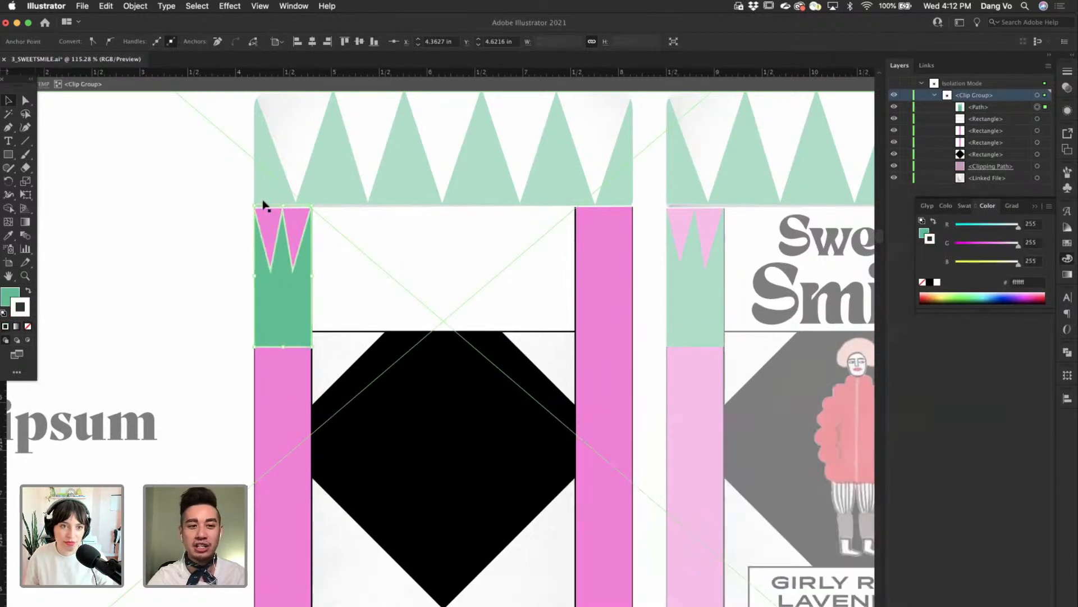
Step: Set the green zigzag strip's stroke colour to black, 000000
double_click(23, 307)
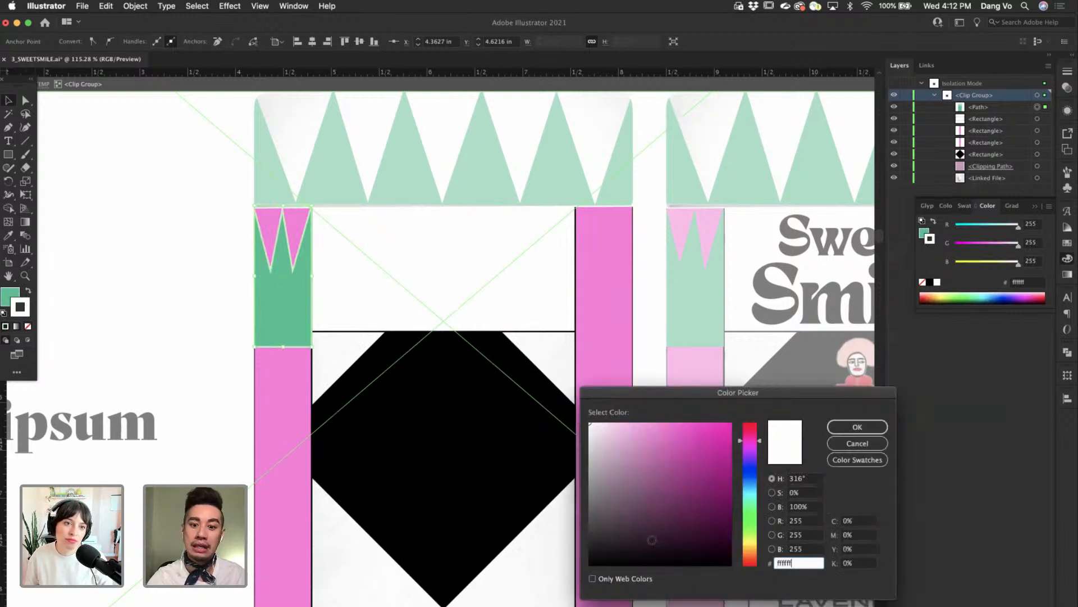
type("000000")
left_click(853, 428)
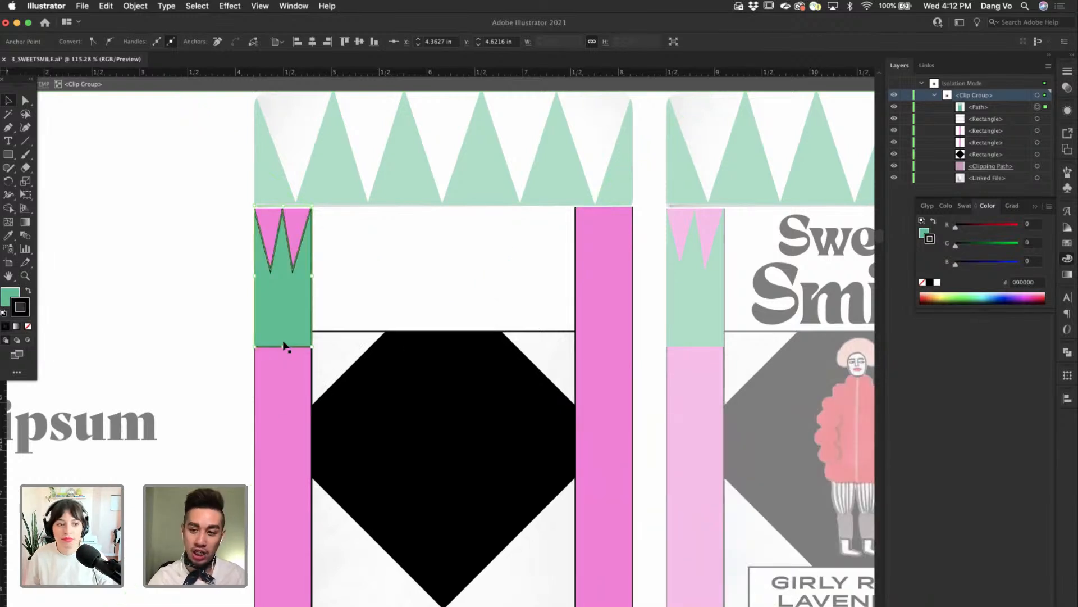
left_click(284, 338)
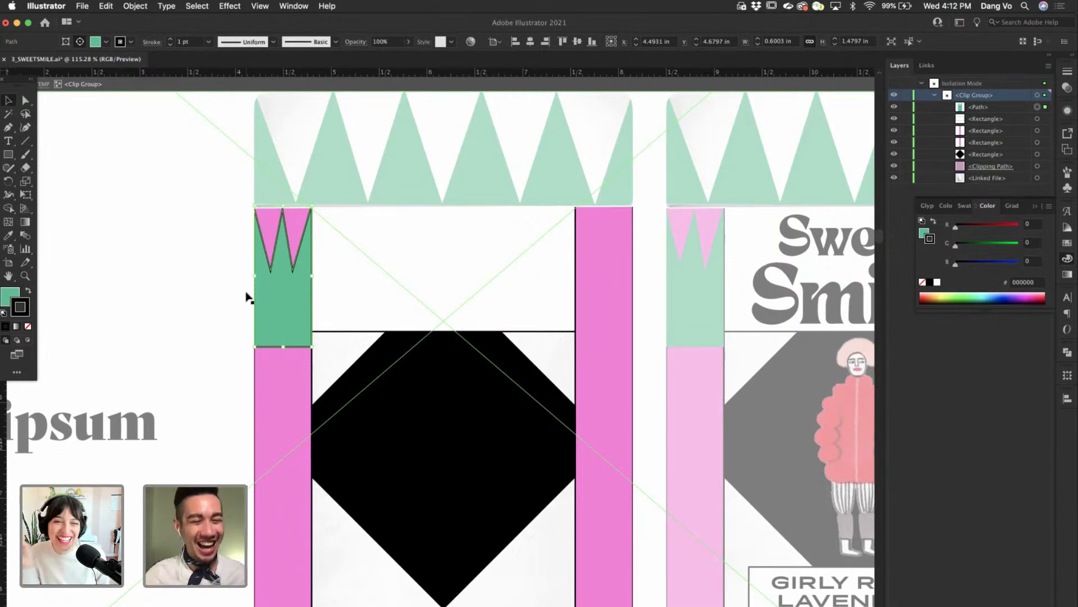
Step: Lower the green strip's upper-right corner anchor by about 0.04 in to level it with the strip's other peaks
left_click(25, 100)
scroll(223, 179, "up", 1)
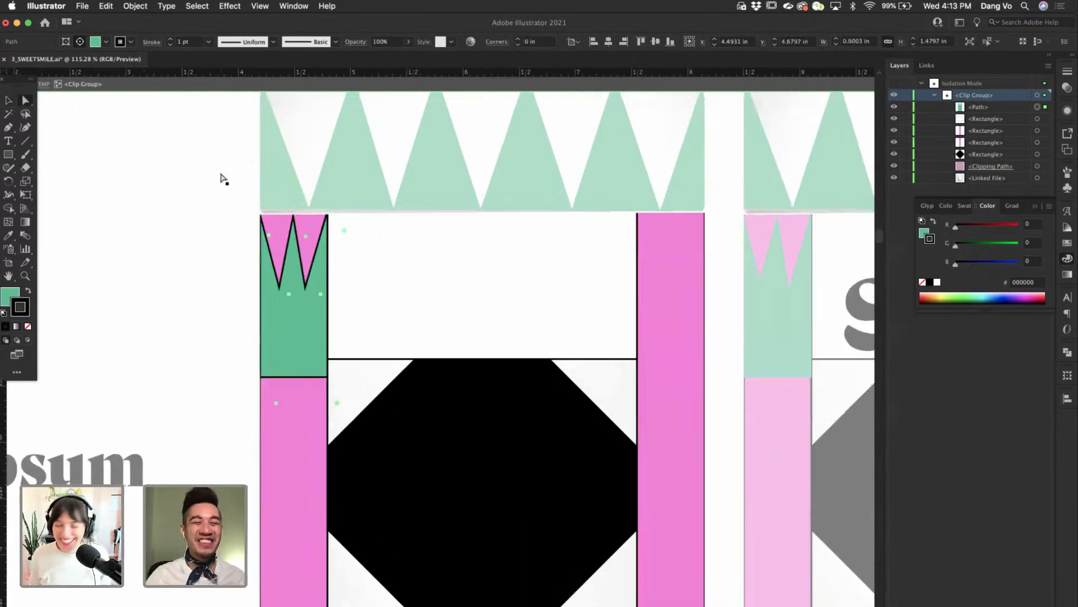
scroll(223, 179, "up", 3)
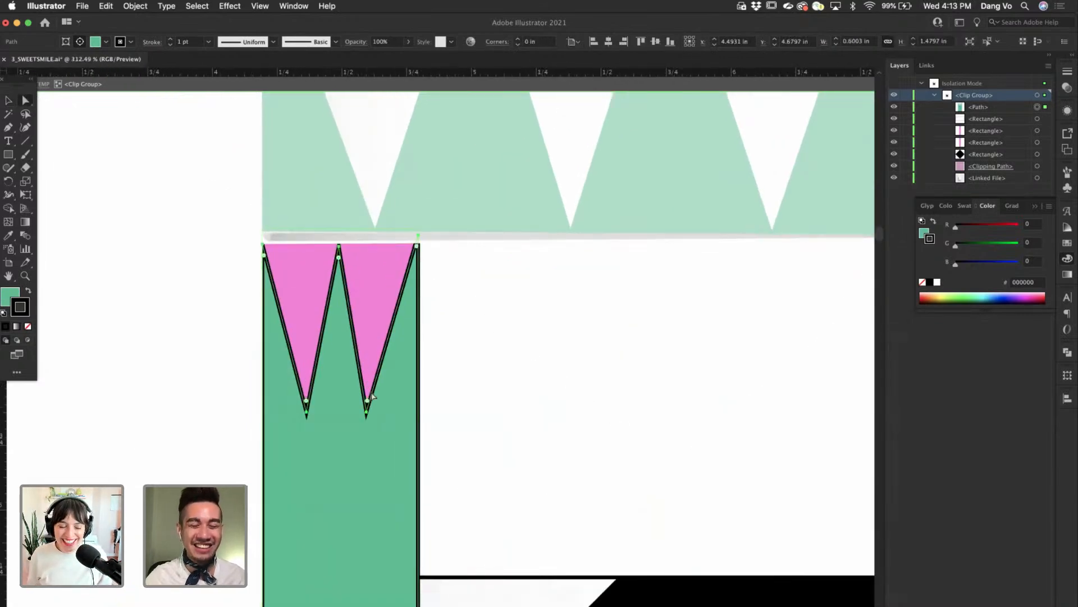
scroll(371, 397, "down", 2)
scroll(342, 332, "up", 3)
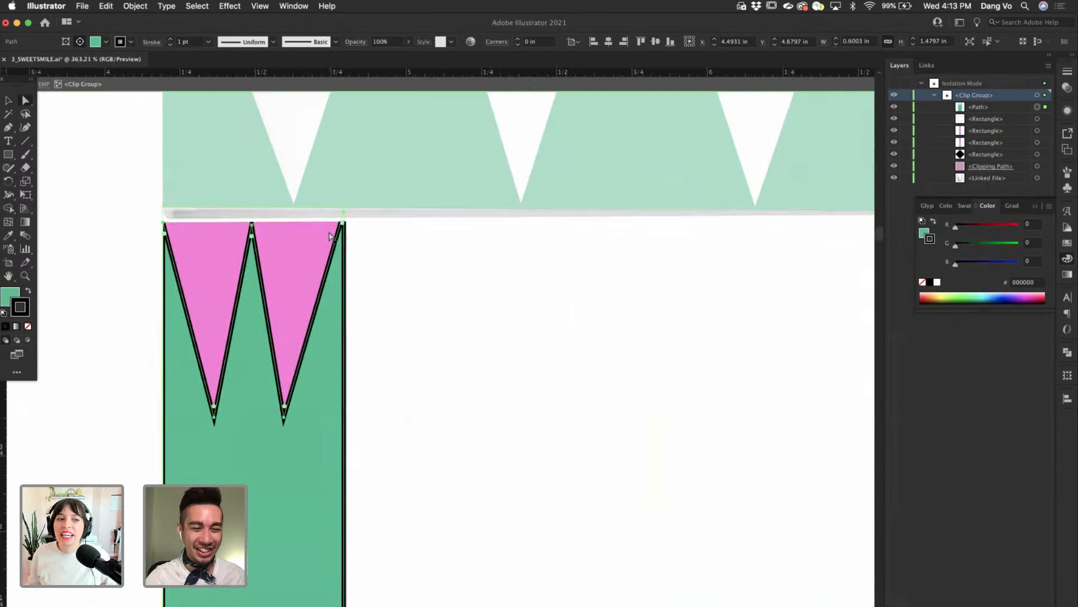
scroll(330, 236, "up", 2)
left_click_drag(361, 192, 361, 213)
scroll(361, 213, "down", 3)
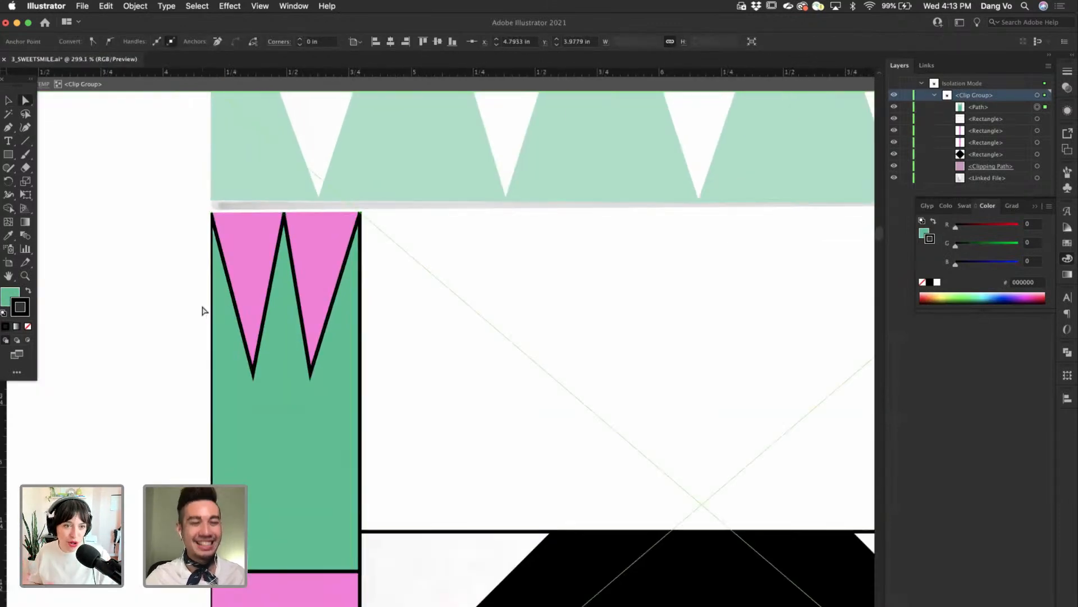
scroll(204, 311, "down", 3)
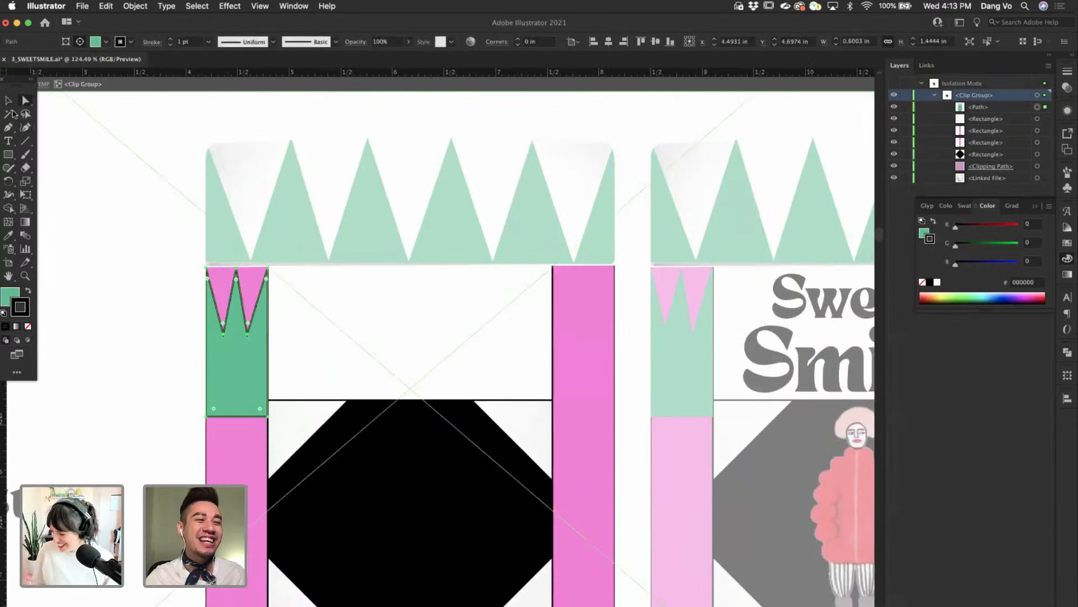
Step: Make a mirrored copy of the outlined green strip across a vertical axis at the container's centre using the Reflect tool
left_click(8, 100)
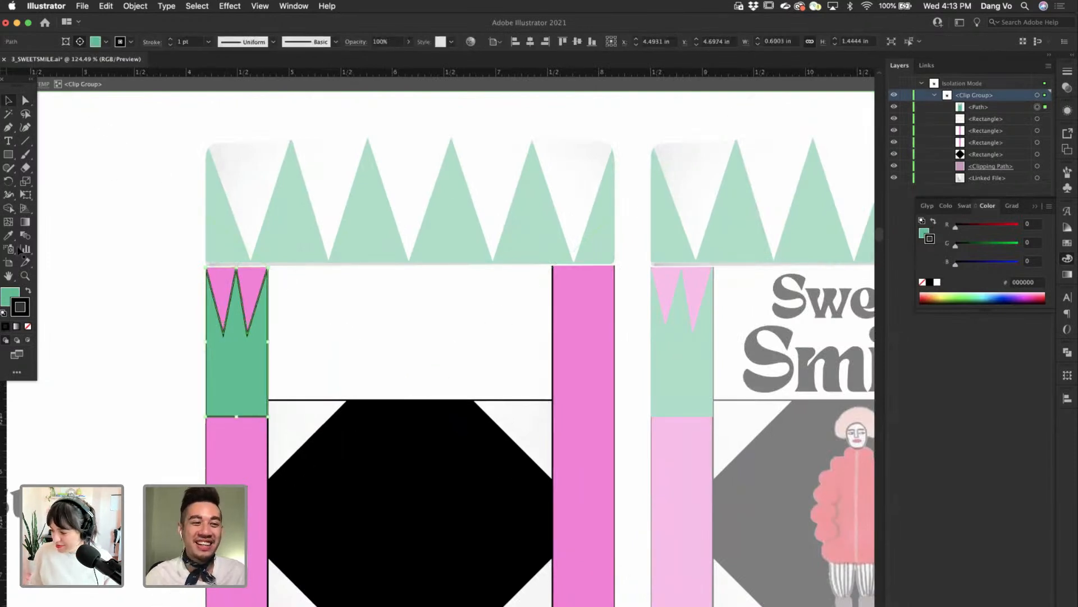
left_click(9, 181)
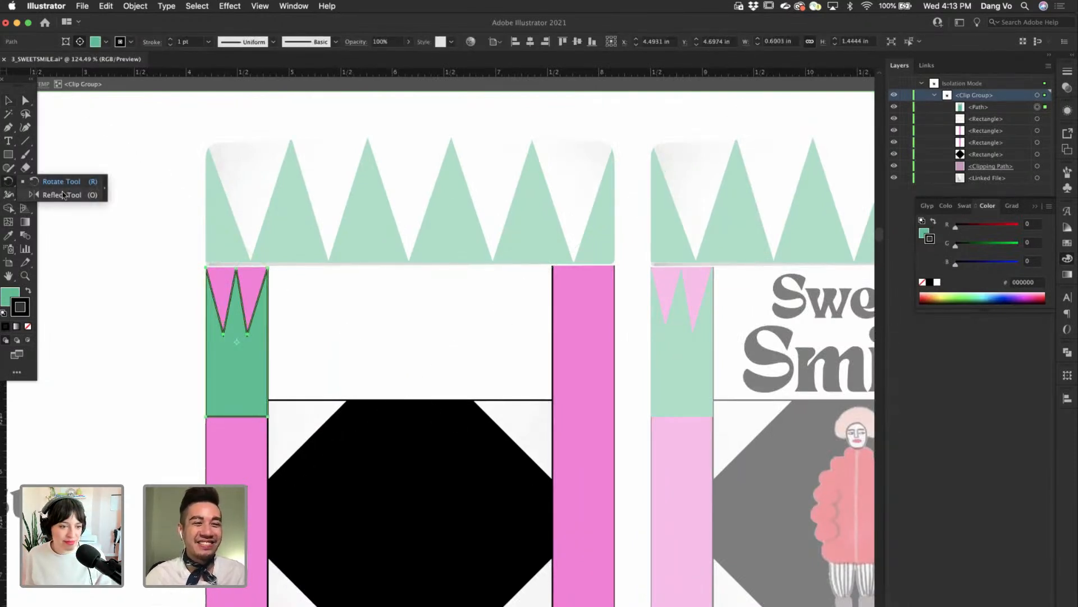
left_click(62, 194)
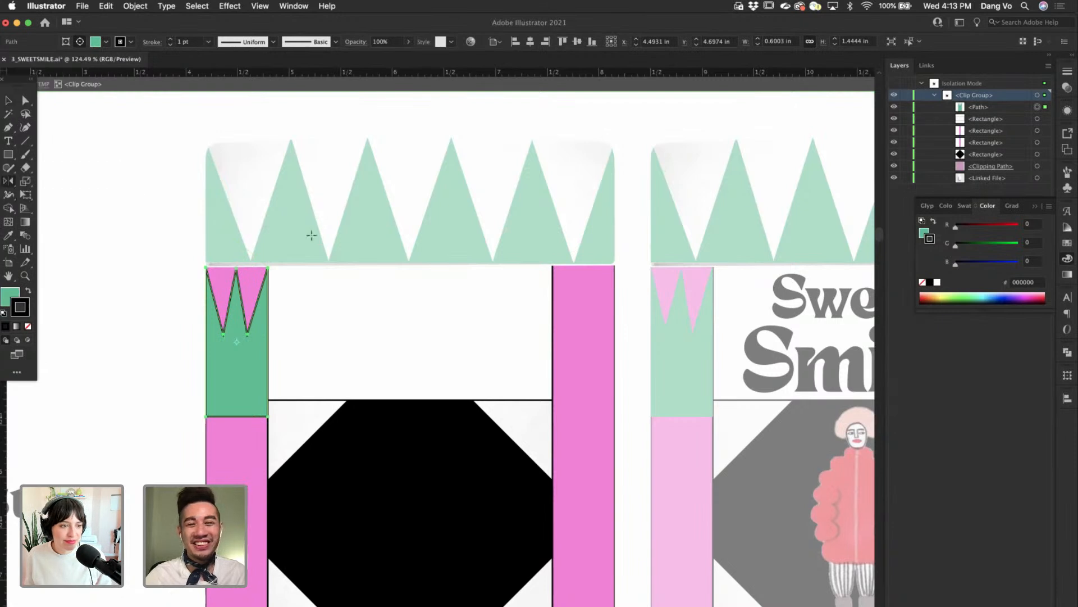
left_click(408, 265, "alt")
left_click(31, 248)
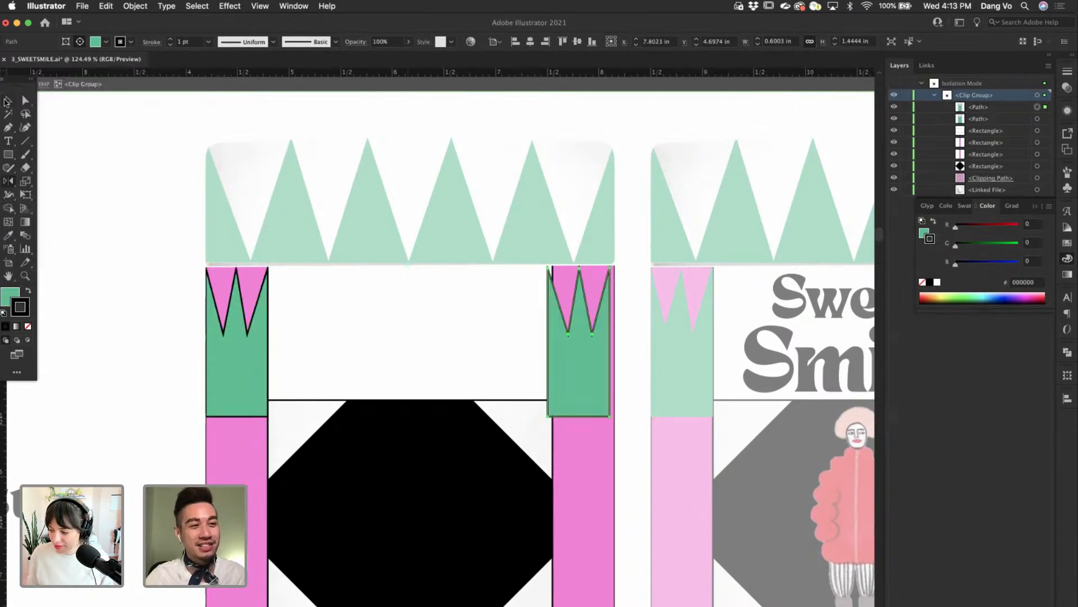
Step: Shift the mirrored strip about 0.05 in to the right so it fits exactly over the right pink side panel
left_click(7, 101)
scroll(594, 363, "up", 3)
left_click_drag(595, 368, 584, 369)
scroll(584, 369, "down", 1)
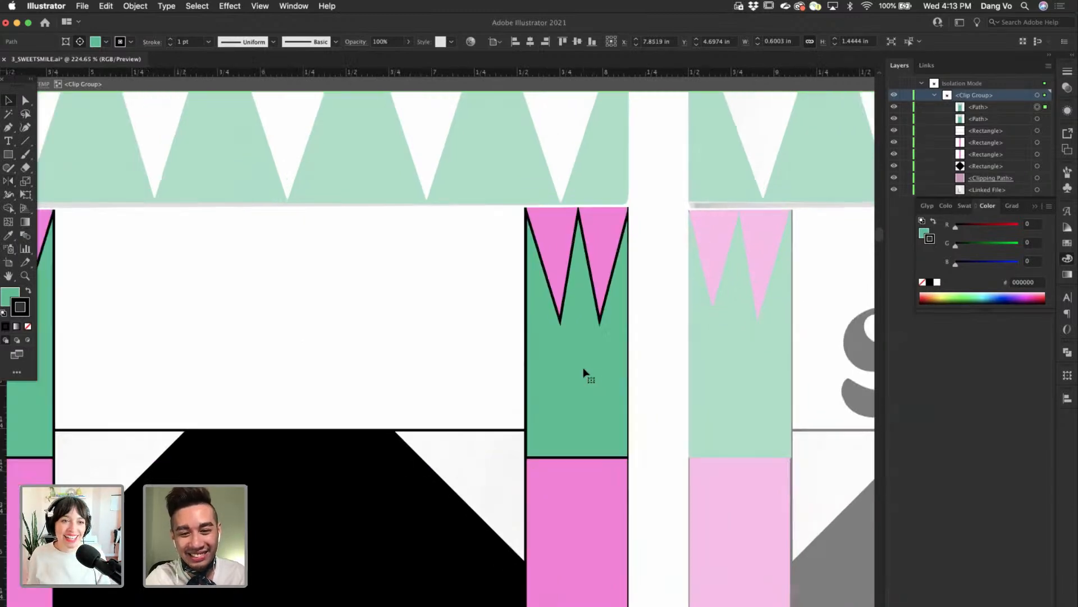
scroll(584, 371, "down", 5)
scroll(584, 372, "down", 1)
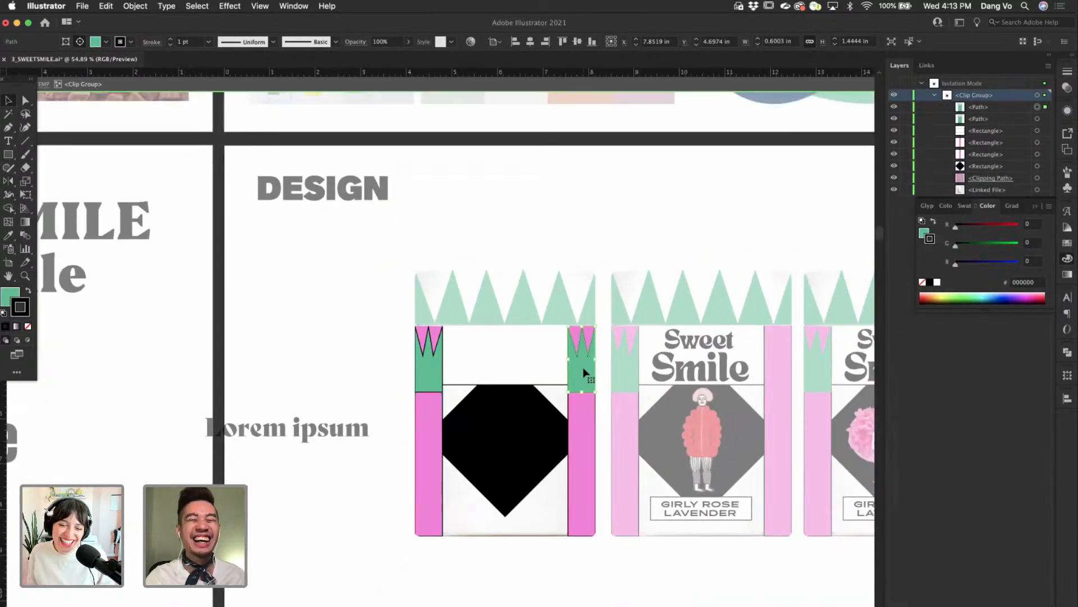
Step: Lengthen the left green strip by moving its two bottom corner anchors down about 0.65 in
left_click(22, 100)
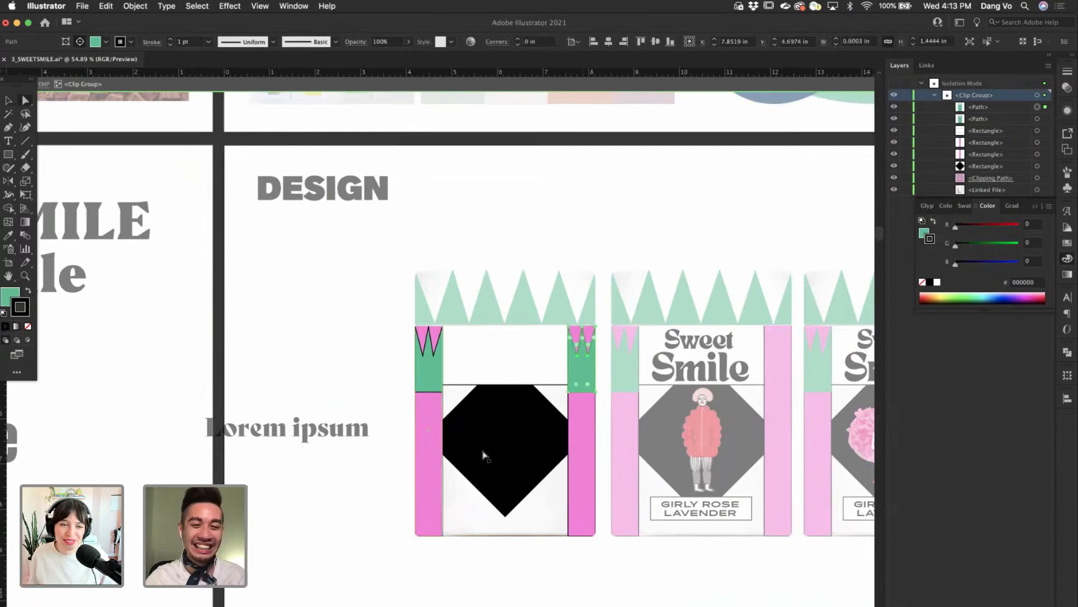
scroll(483, 450, "up", 3)
left_click(368, 354)
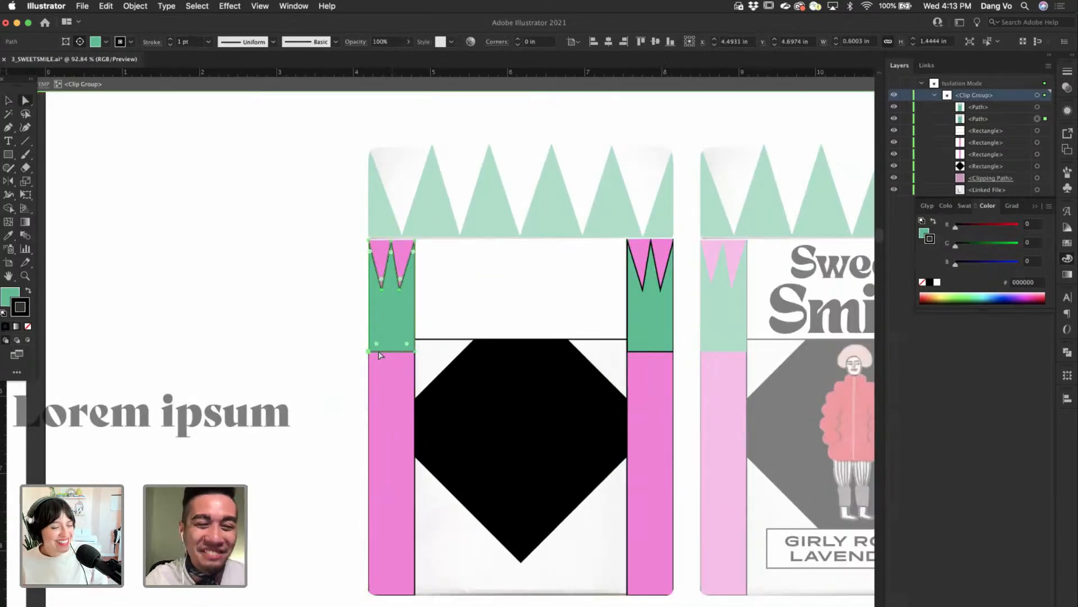
left_click(415, 353)
left_click_drag(417, 354, 416, 402)
Step: Extend the right green strip's bottom edge down to Y 6.07 in, level with the left strip, and leave isolation mode
left_click(656, 335)
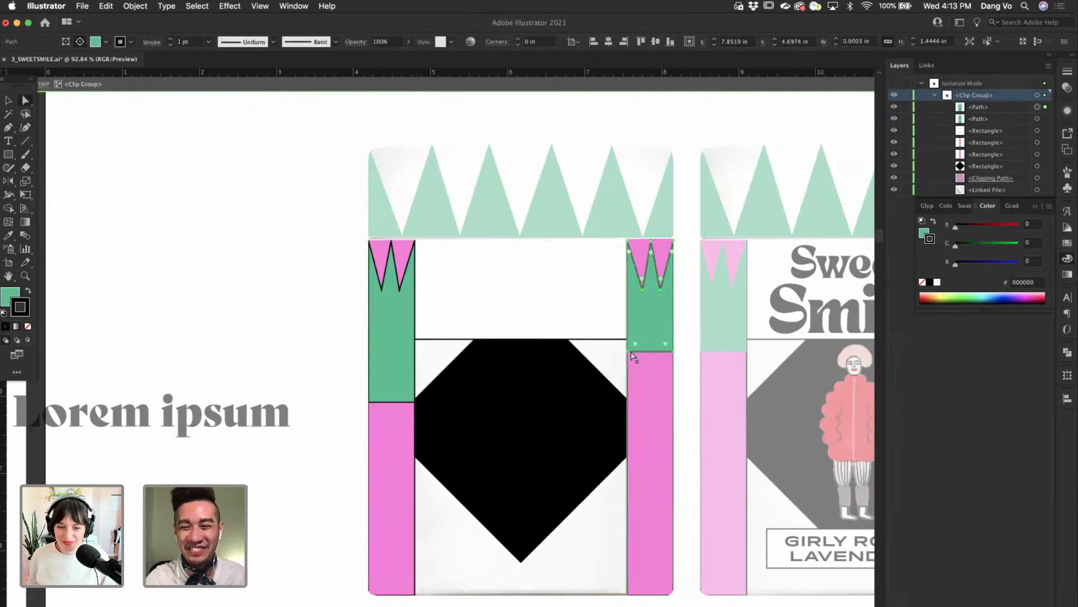
left_click(628, 352)
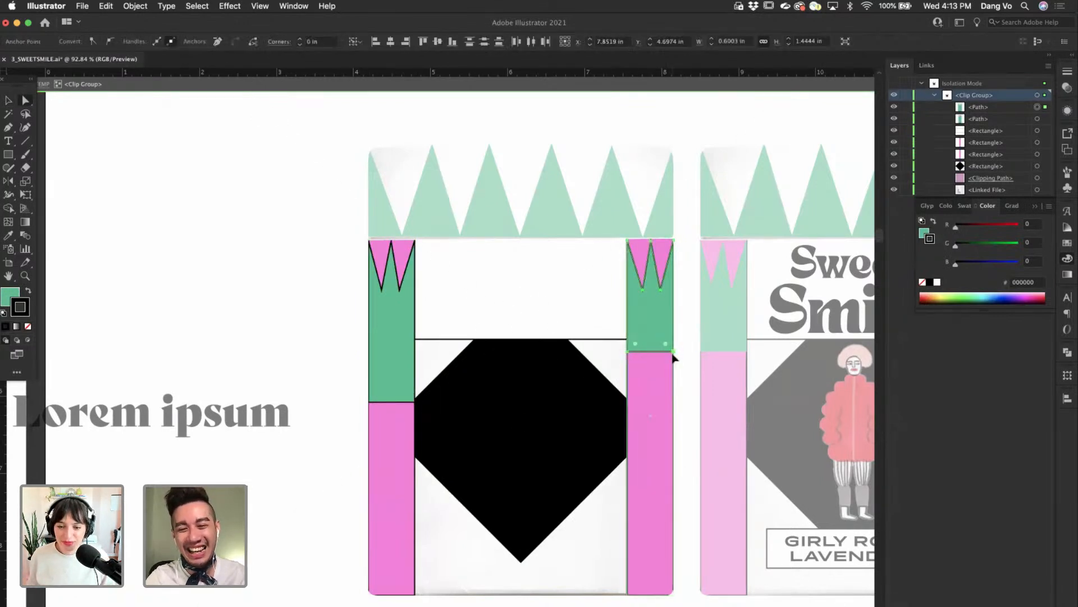
left_click_drag(674, 356, 675, 403)
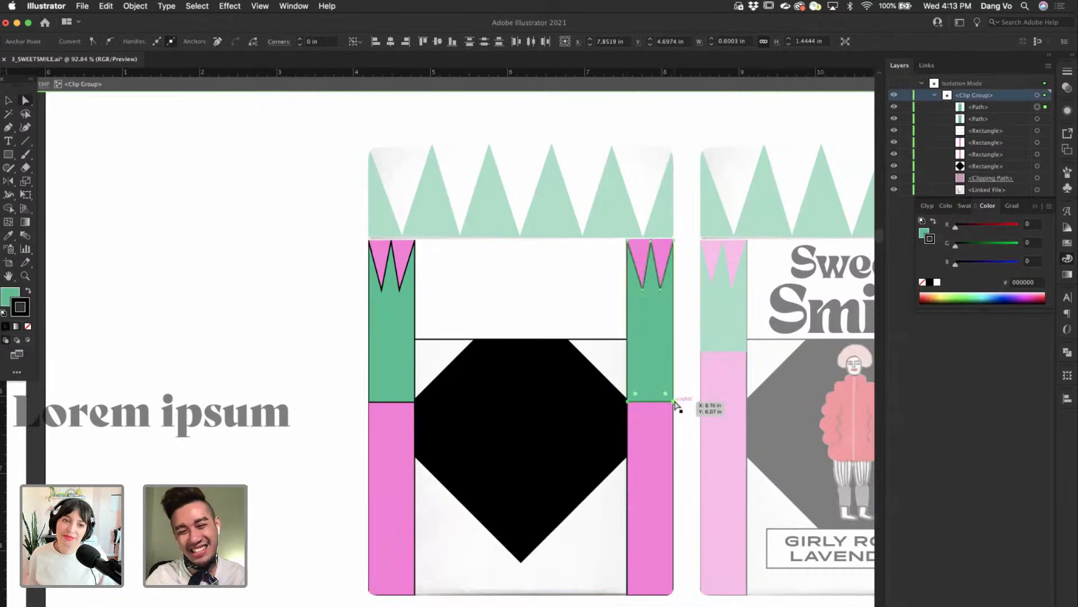
left_click(689, 366)
scroll(688, 366, "down", 3)
scroll(689, 366, "right", 3)
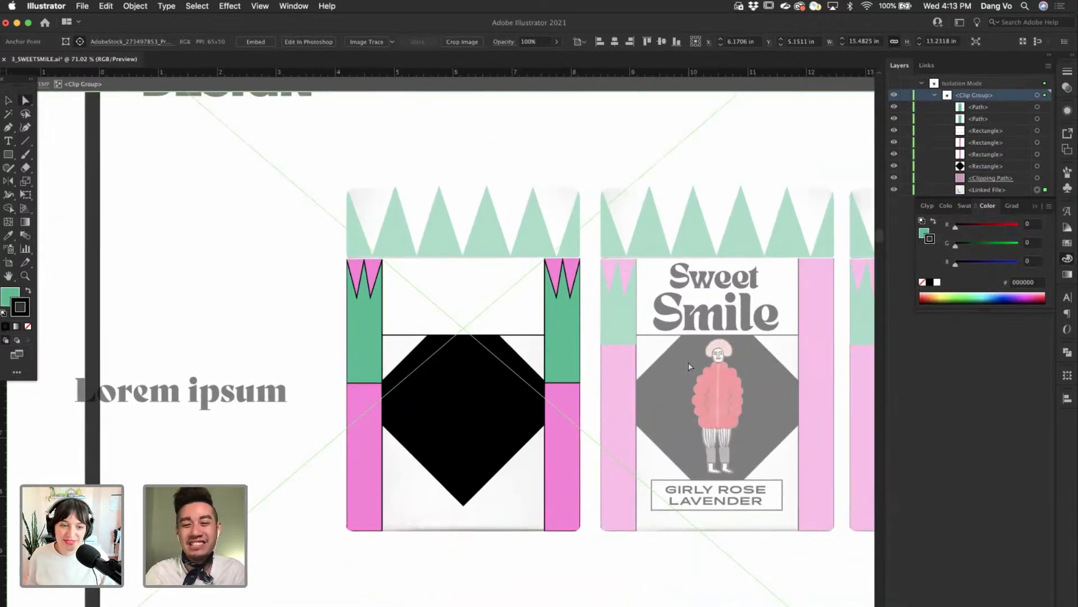
scroll(689, 366, "right", 3)
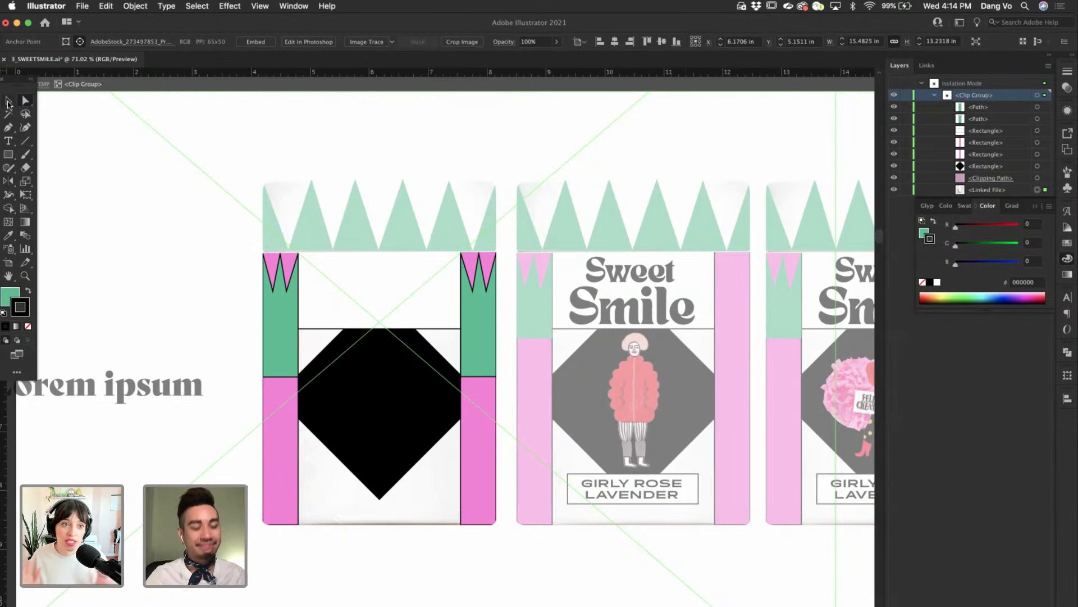
scroll(159, 222, "left", 5)
scroll(159, 222, "down", 1)
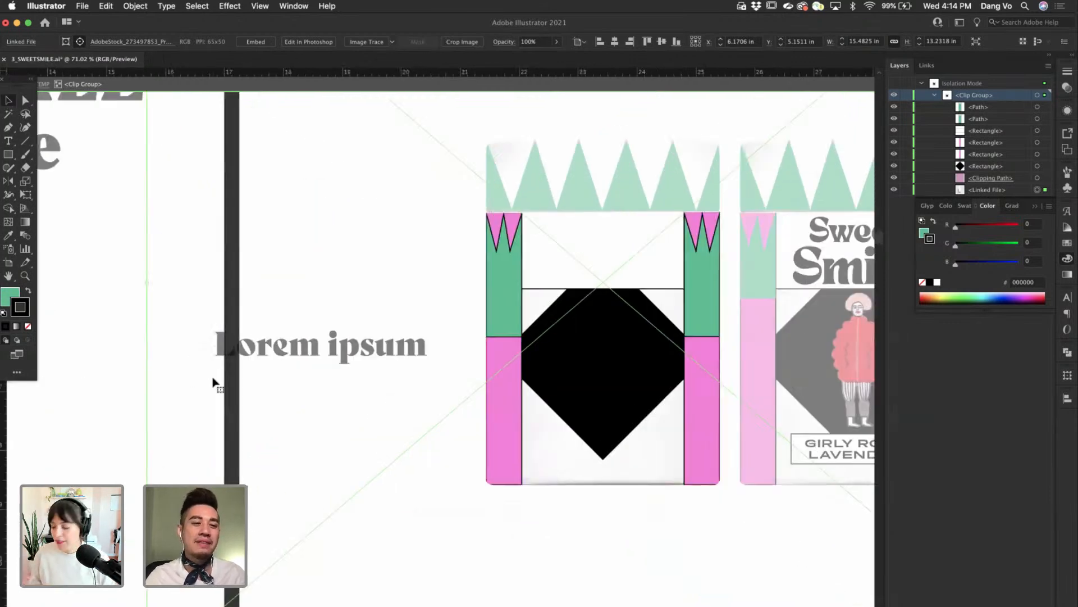
double_click(128, 400)
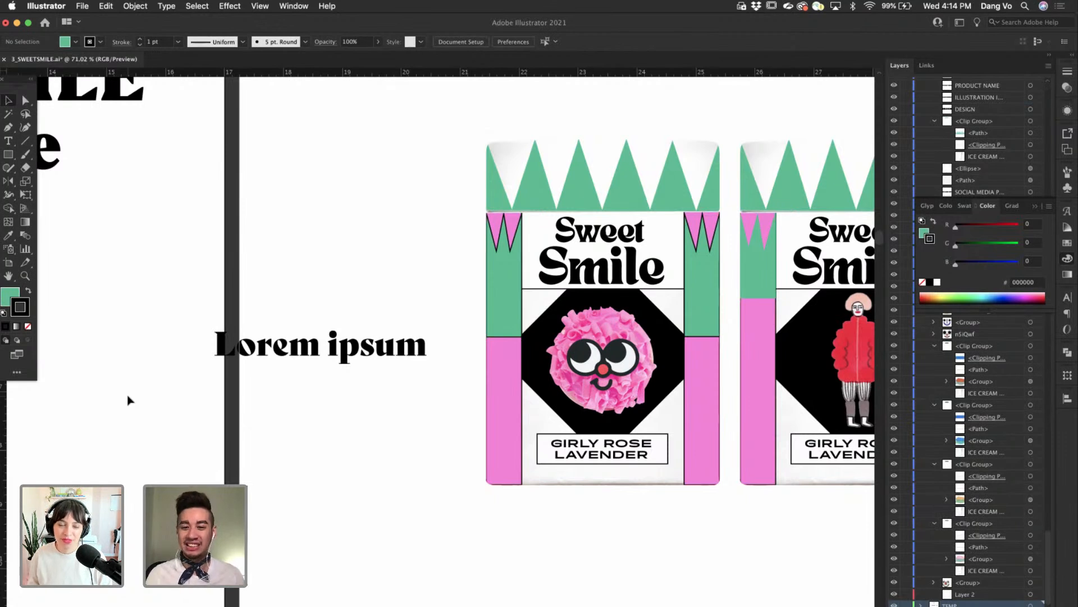
Step: Add a 1 pt black stroke to the green zigzag on the first container's lid
left_click(25, 101)
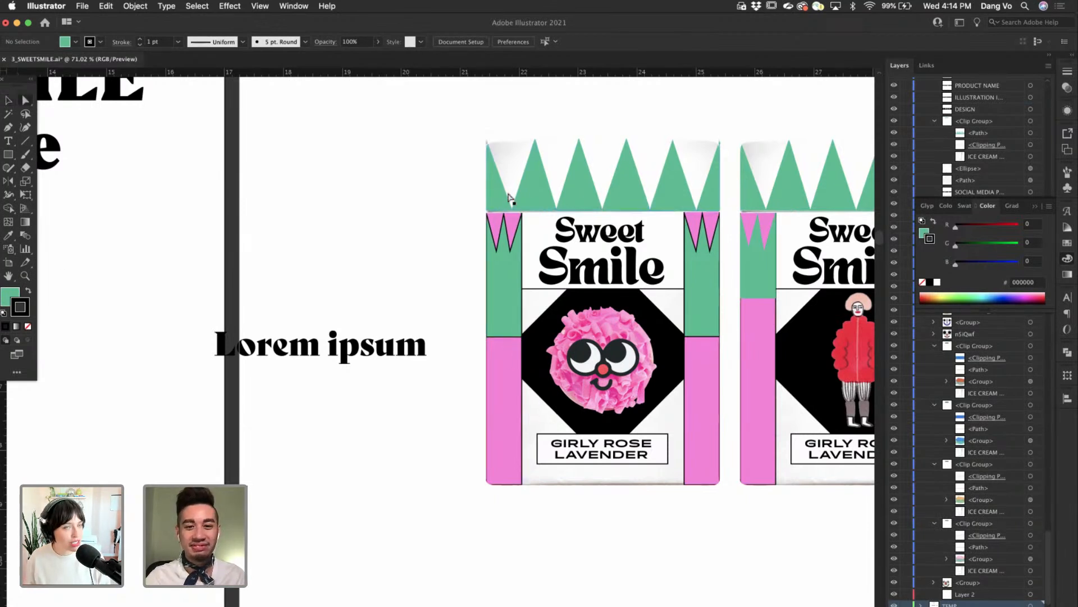
left_click(530, 195)
left_click(189, 42)
type("1")
key("Return")
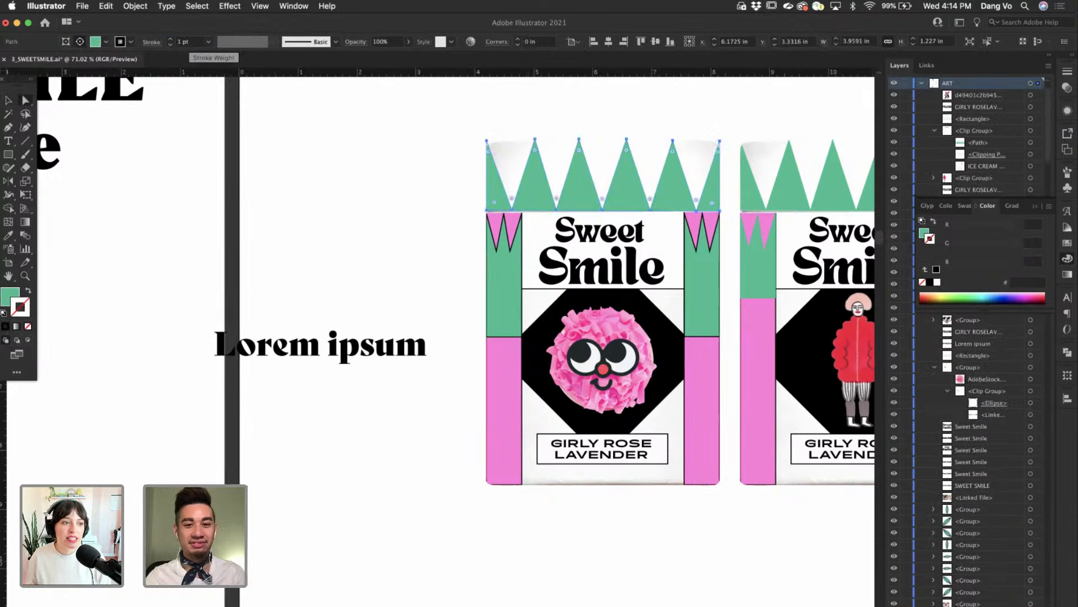
left_click(9, 105)
left_click(380, 247)
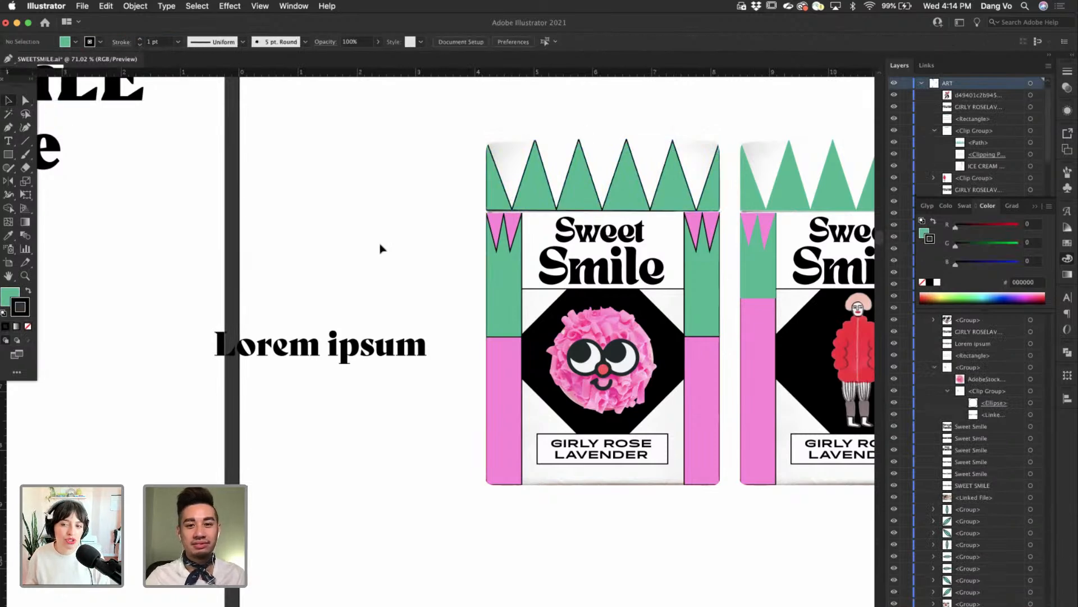
Step: Recolour both pink side panels of the first container to the lighter pink ffc0f3
scroll(518, 300, "up", 4)
scroll(518, 300, "right", 3)
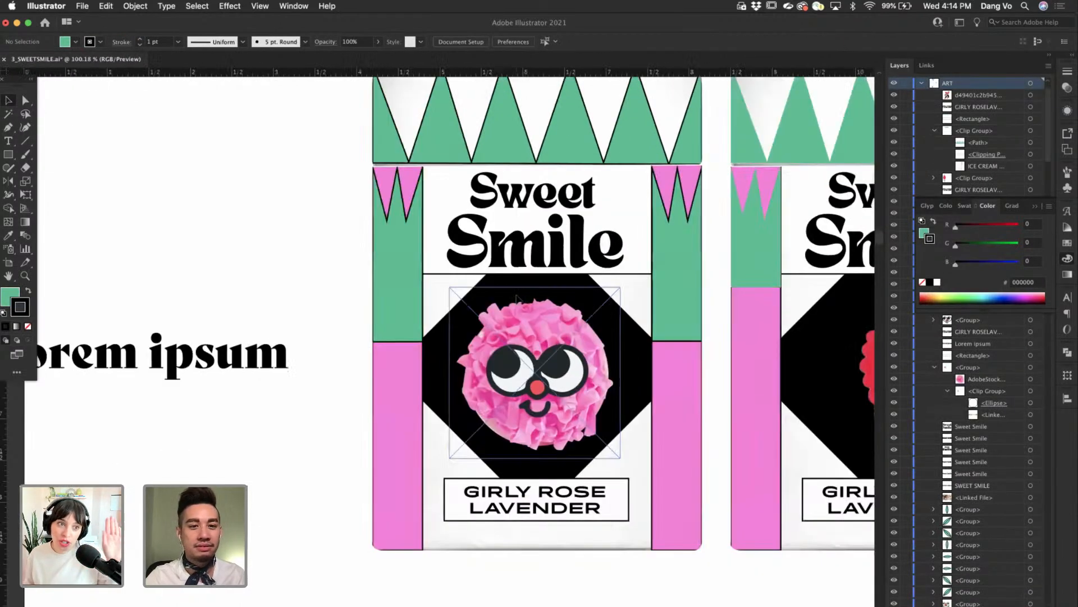
left_click(28, 102)
left_click(397, 406)
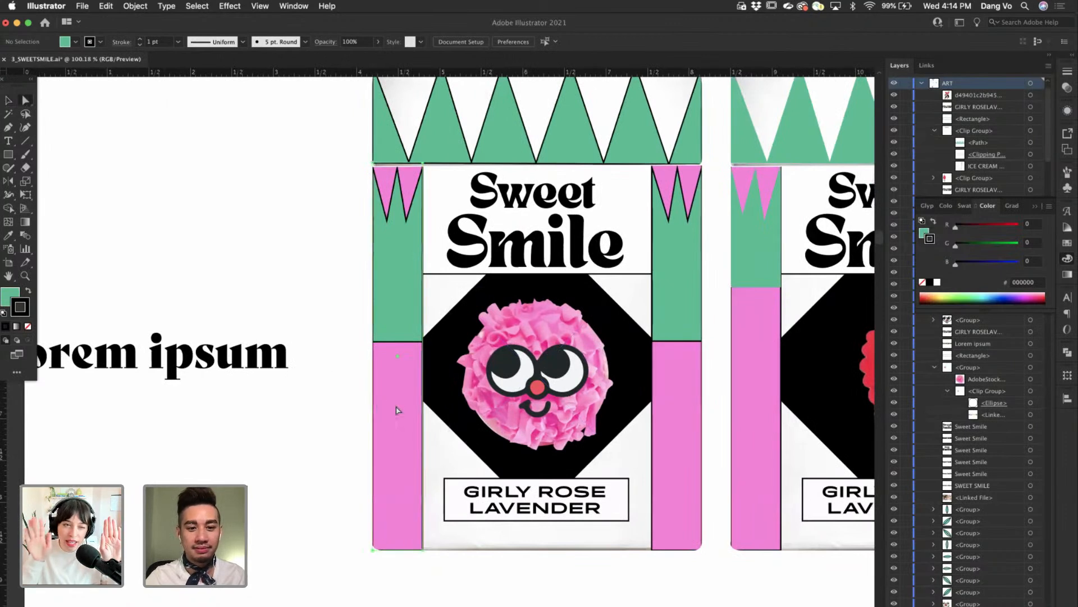
left_click(700, 403, "shift")
double_click(10, 294)
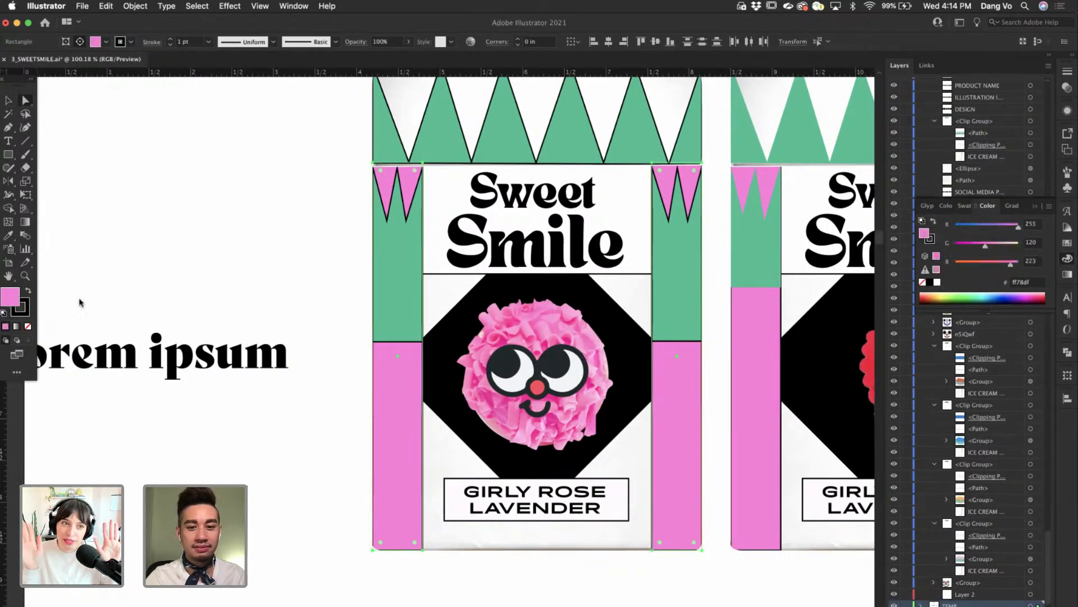
left_click_drag(641, 428, 623, 427)
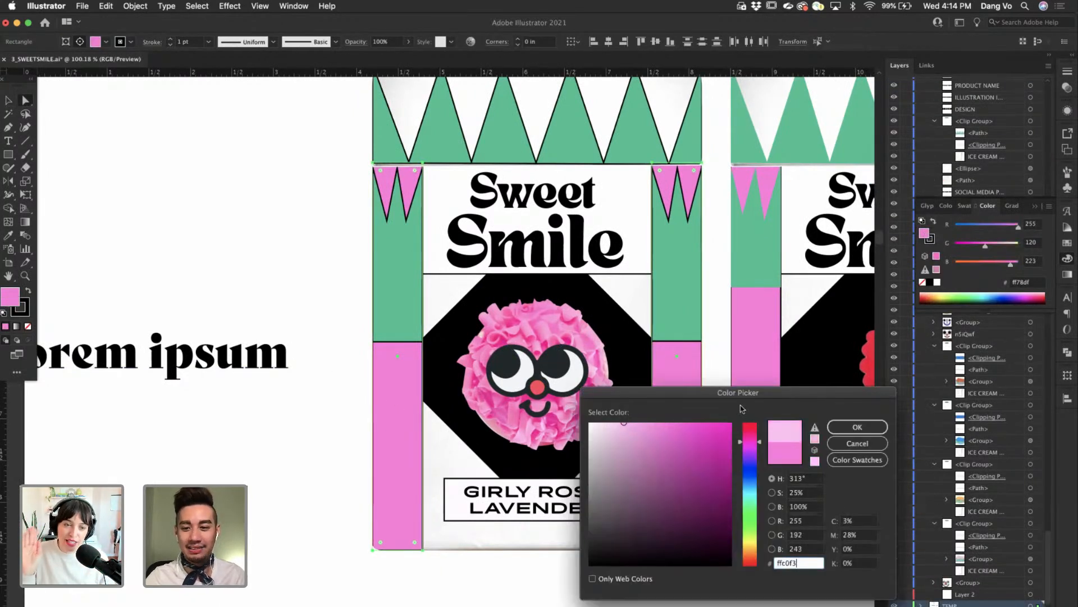
left_click(847, 428)
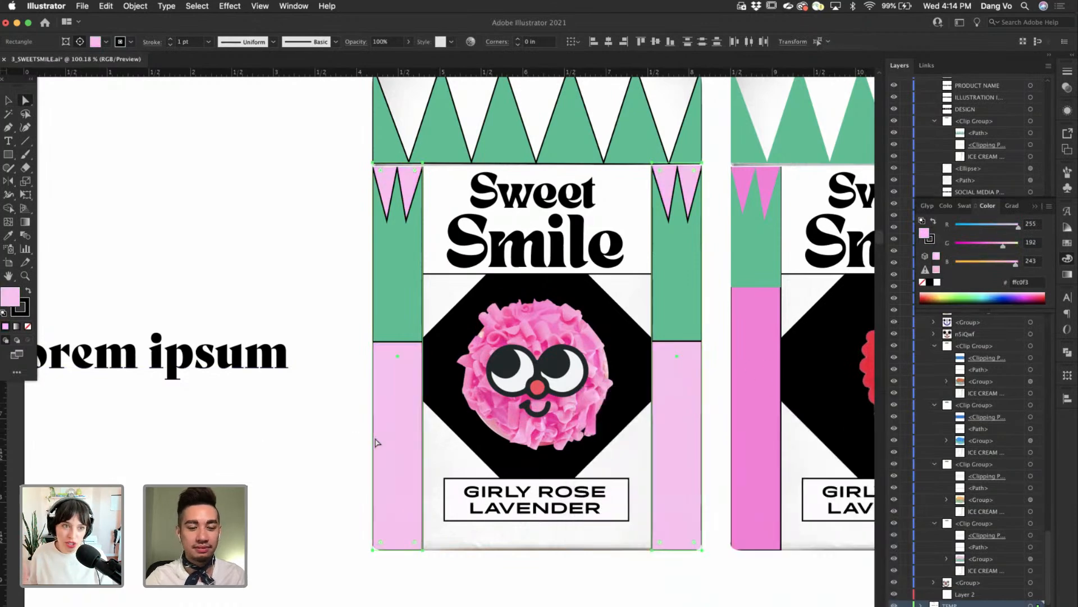
left_click(335, 438)
scroll(335, 437, "down", 2)
scroll(335, 437, "up", 4)
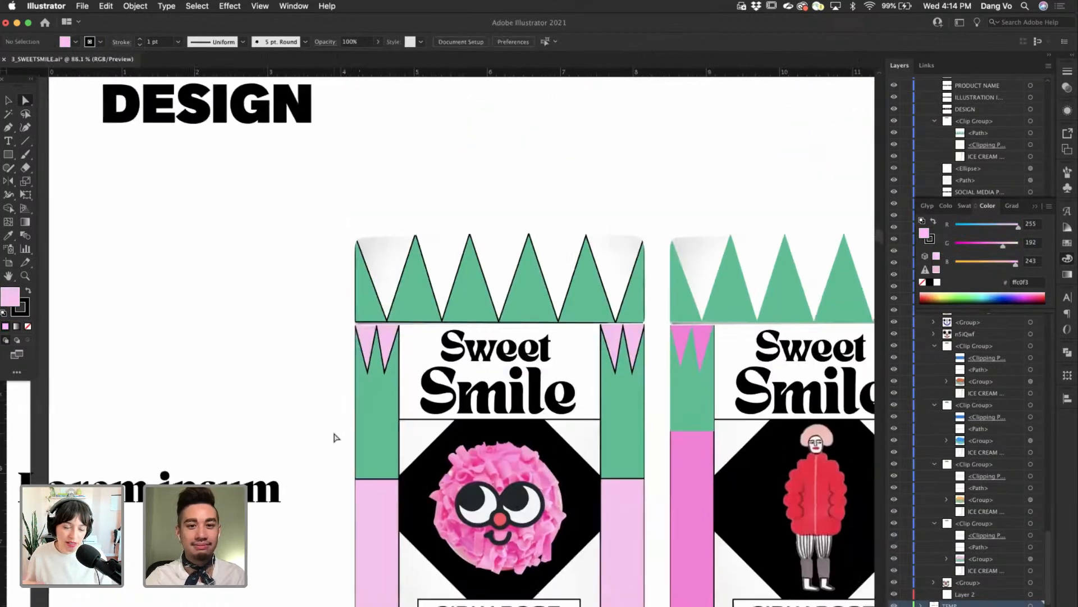
Step: Apply the side panel's ffc0f3 pink fill and black outline to the first container's lid clipping shape
left_click(513, 241)
left_click(8, 235)
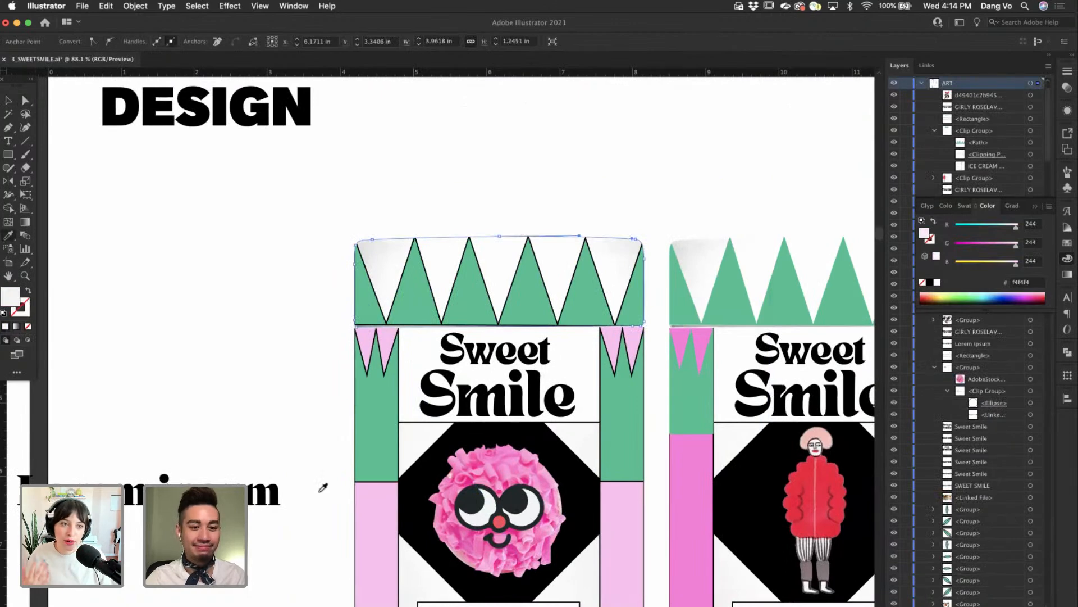
left_click(370, 508)
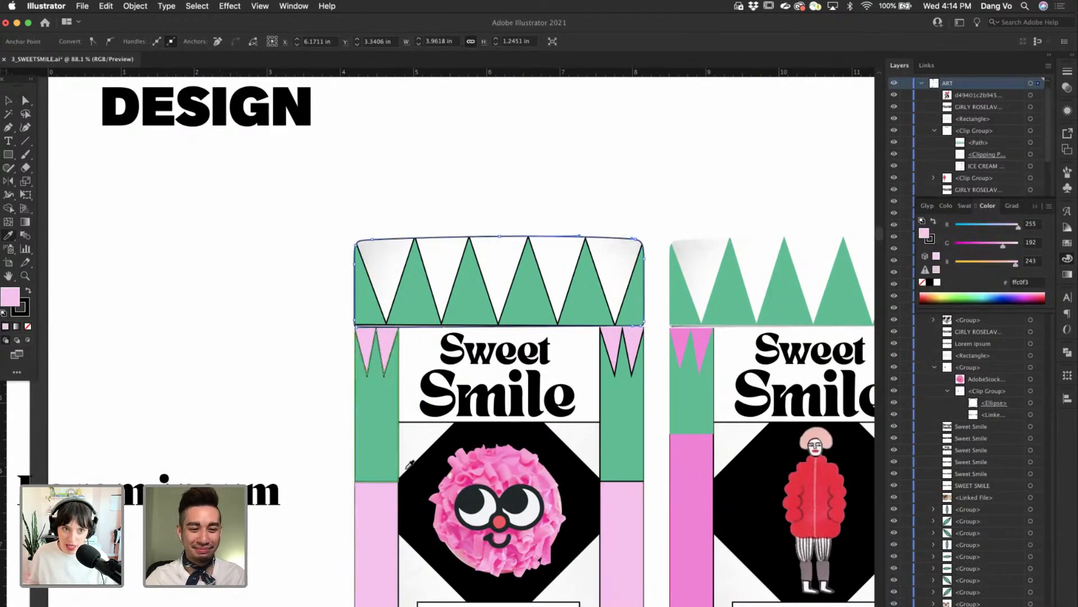
scroll(377, 570, "down", 3)
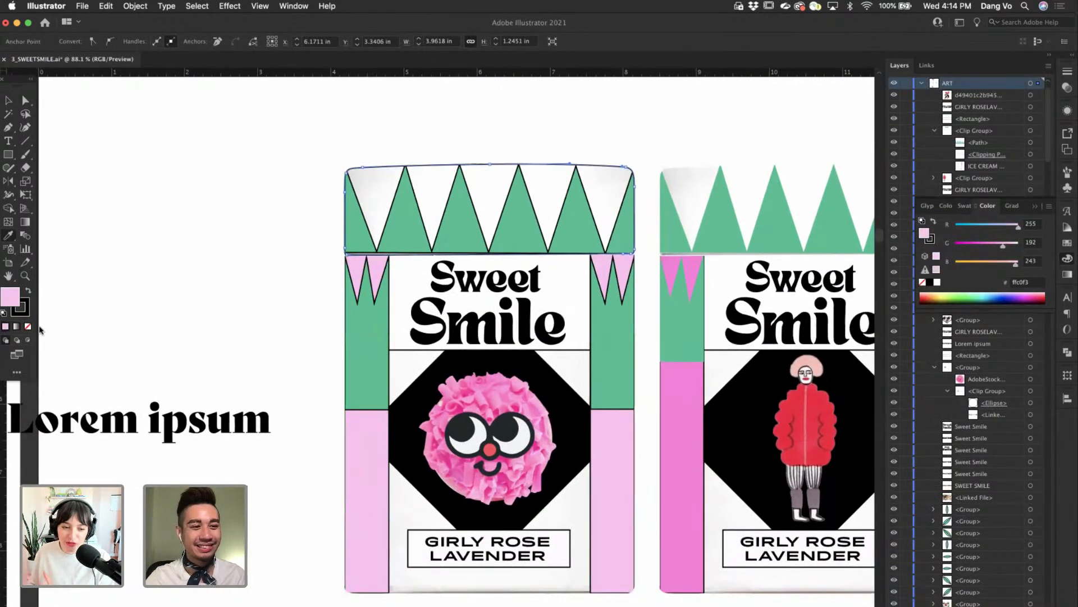
double_click(12, 301)
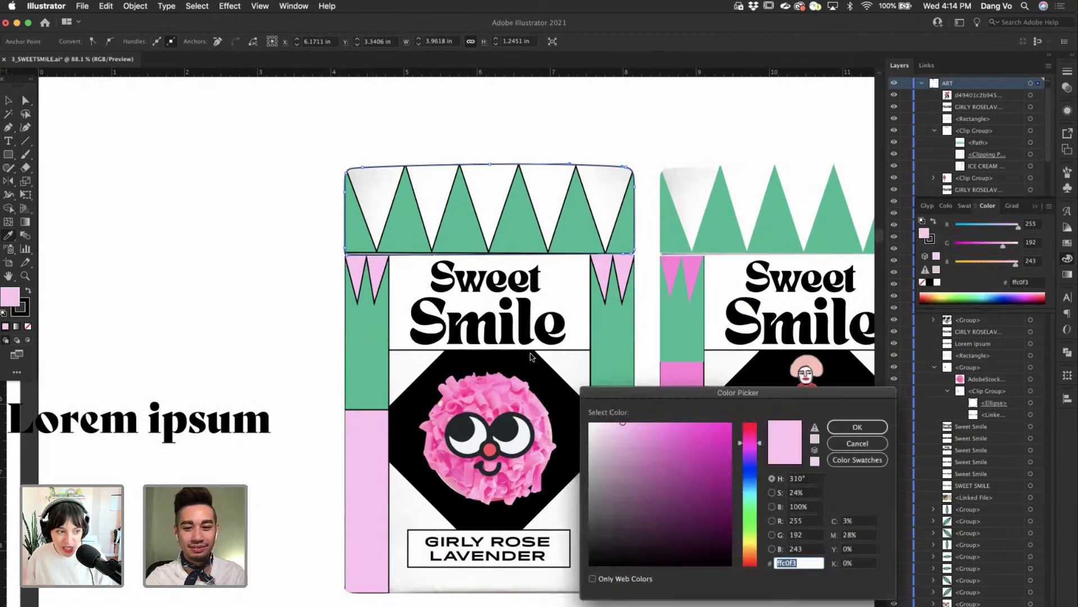
left_click(848, 429)
left_click(10, 99)
left_click(149, 171)
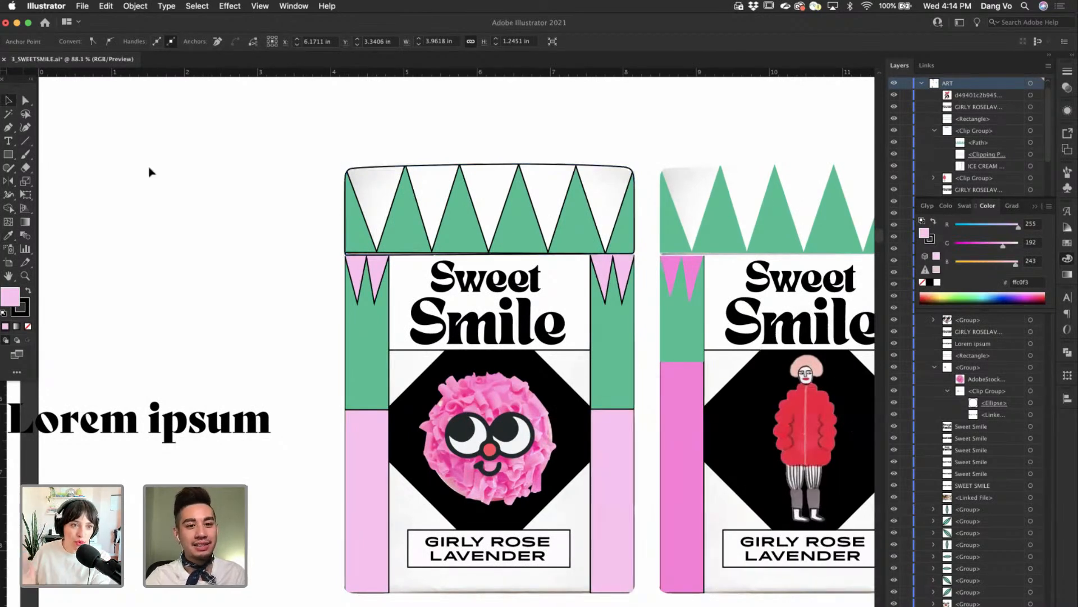
Step: Draw a pink rectangle about 4.45 by 1.48 in inside the lid's clip group and place it behind the green zigzag
left_click(382, 171)
double_click(382, 171)
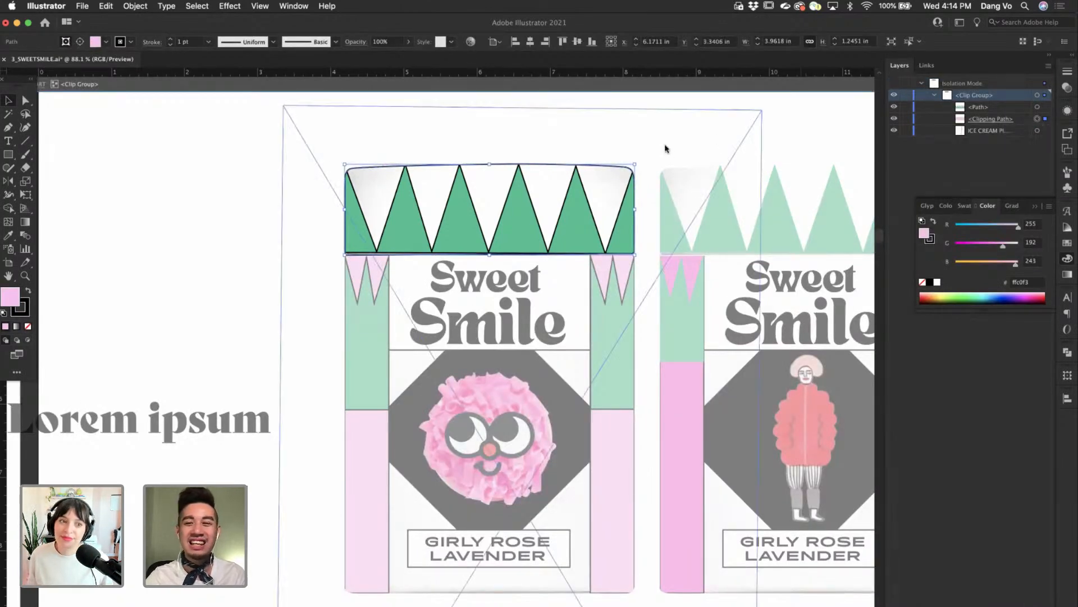
left_click(8, 156)
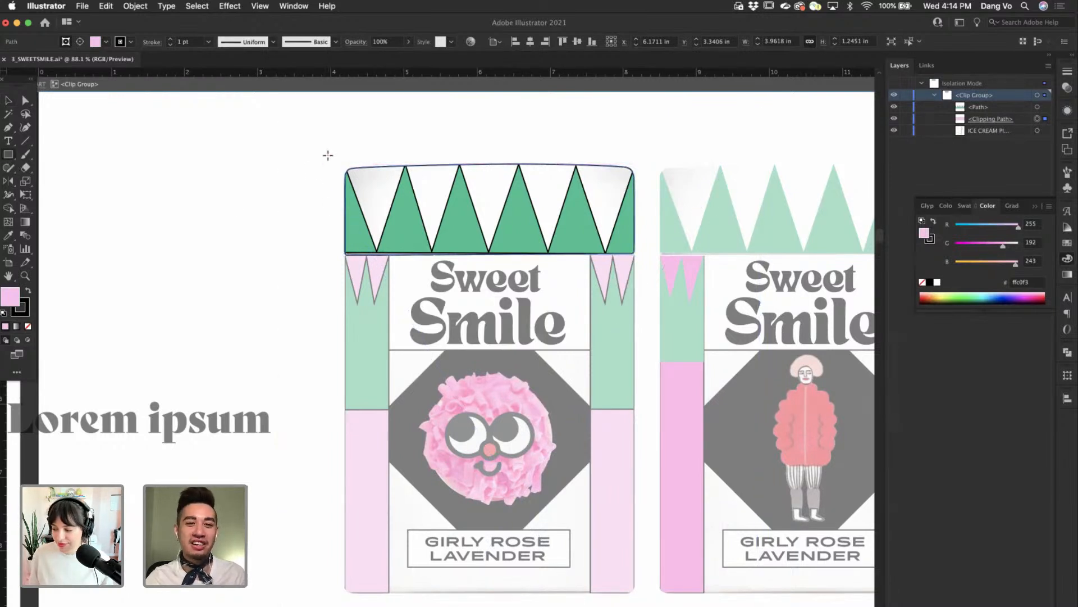
mouse_move(328, 155)
left_mouse_down()
mouse_move(645, 250)
mouse_move(653, 262)
left_mouse_up()
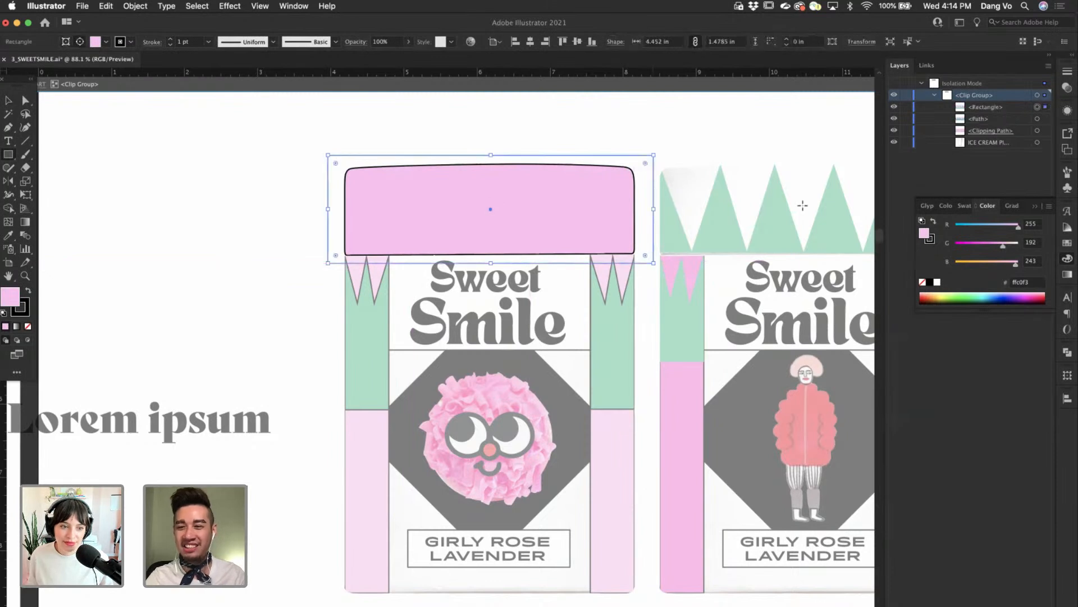
left_click_drag(995, 108, 991, 125)
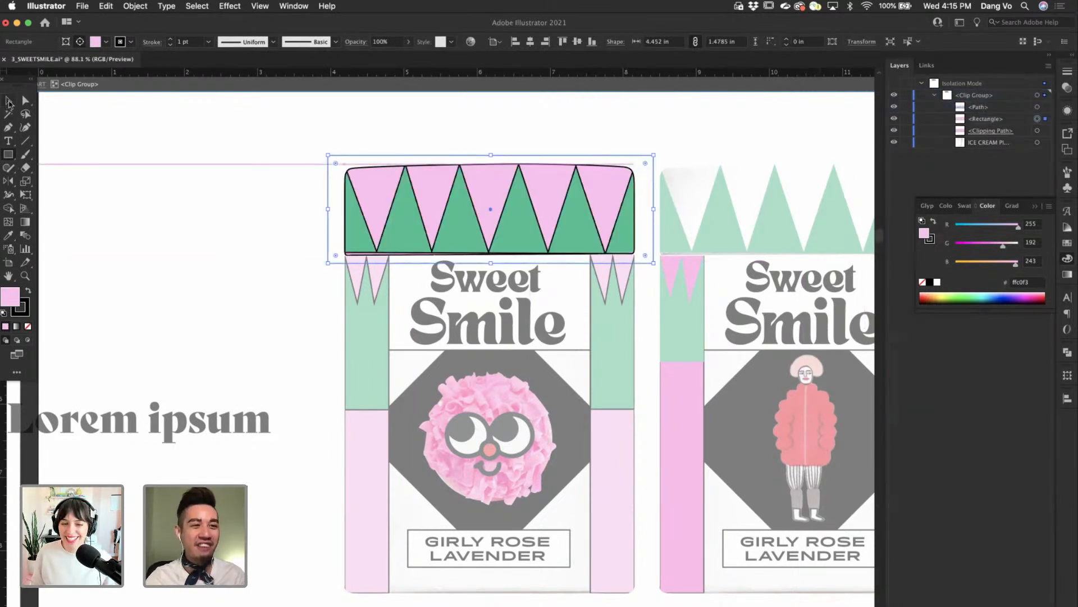
left_click(9, 102)
double_click(175, 279)
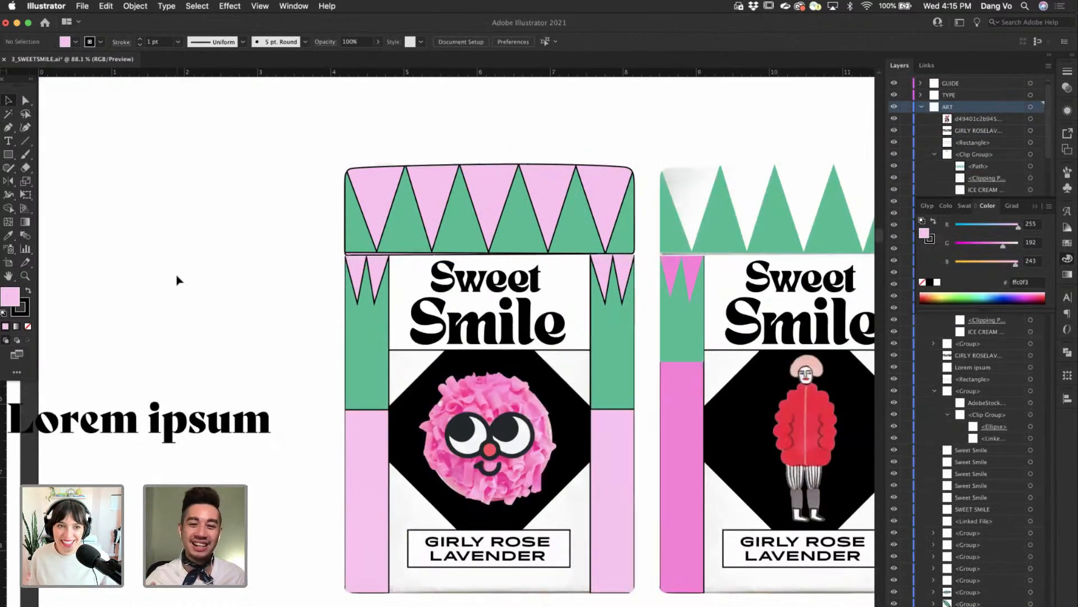
Step: Isolate the lid group and lower the green zigzag's bottom-left corner anchor to about Y 3.98 in, covering the pink gap
scroll(308, 296, "up", 5)
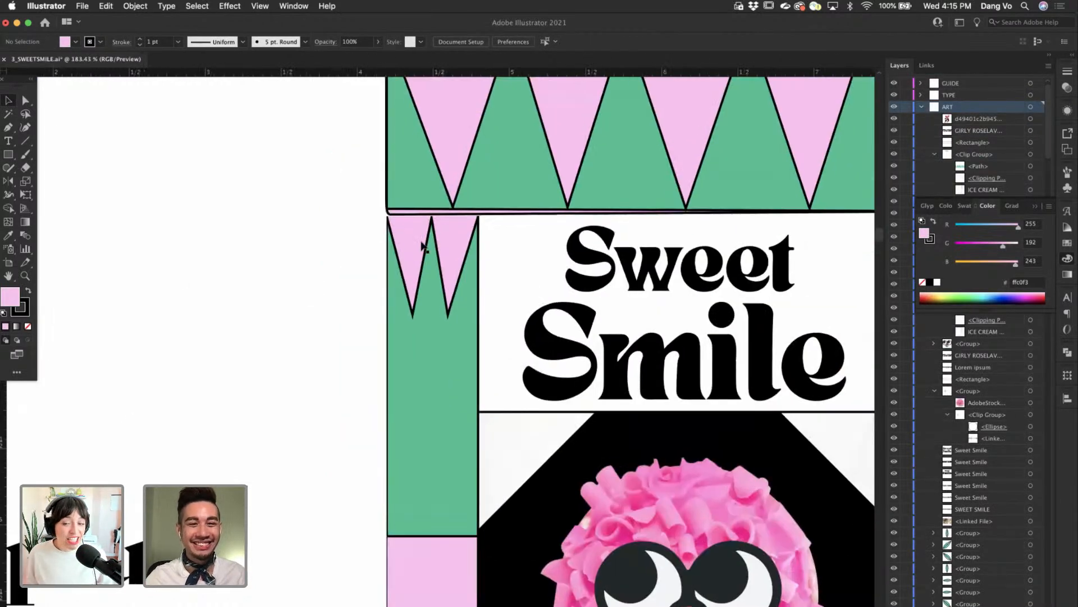
double_click(425, 207)
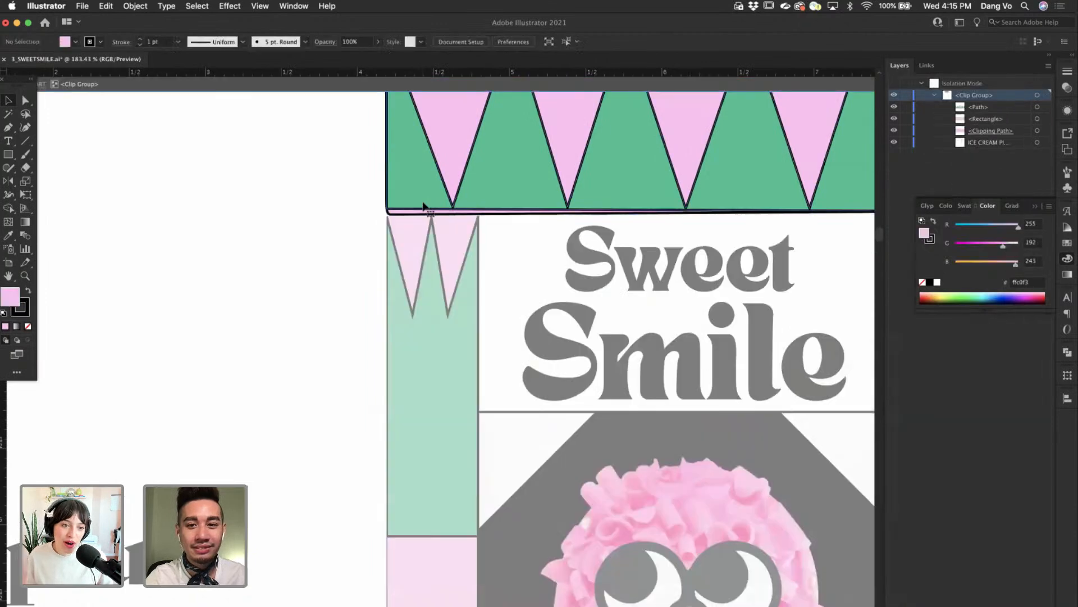
scroll(420, 202, "down", 3)
scroll(415, 198, "up", 3)
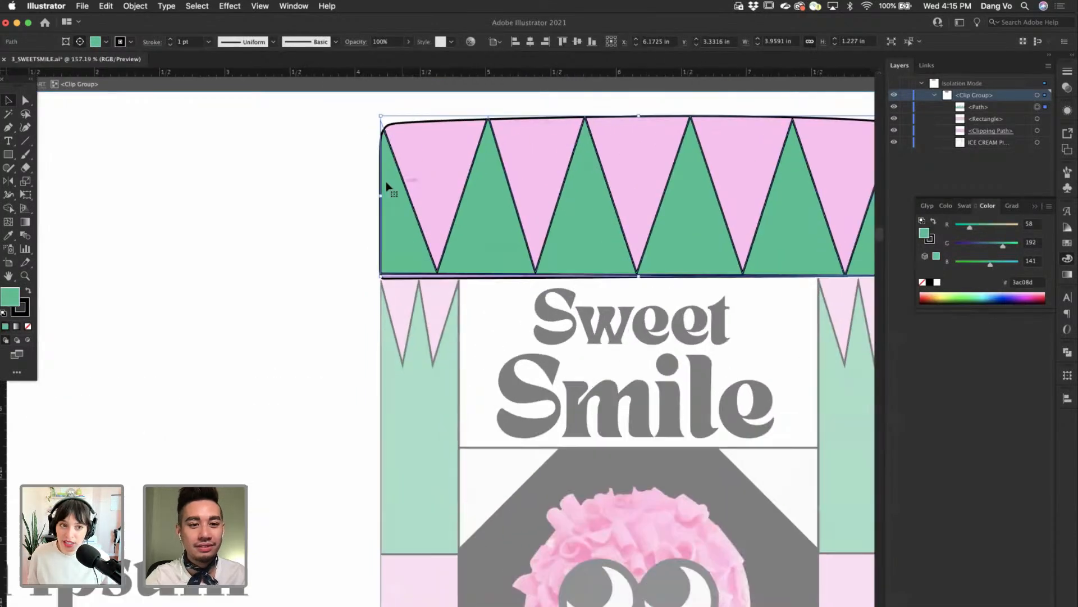
left_click(25, 100)
scroll(425, 271, "up", 3)
scroll(425, 272, "up", 1)
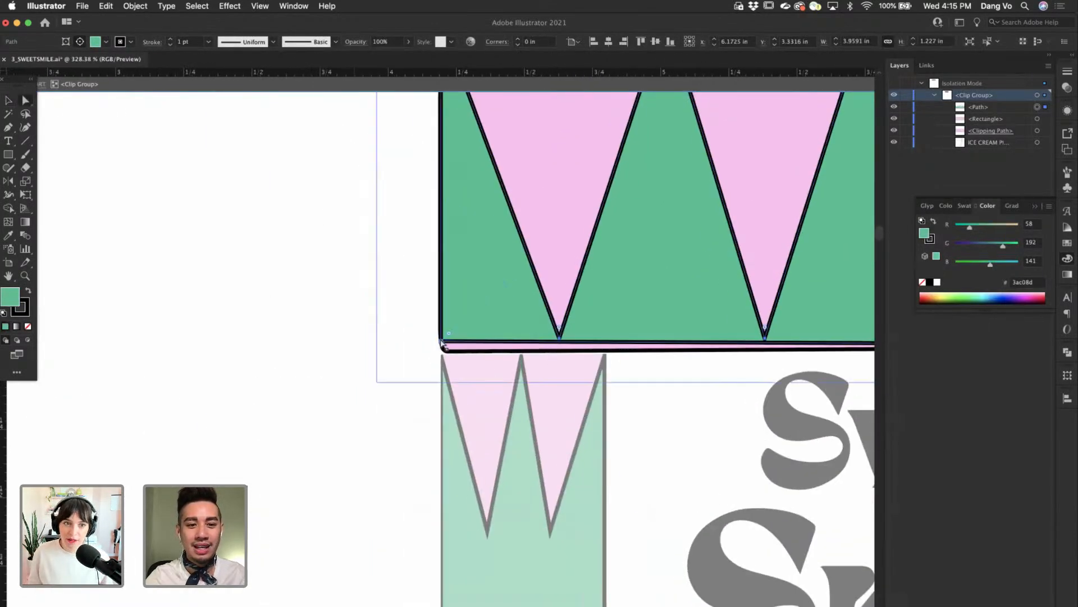
left_click_drag(441, 340, 444, 355)
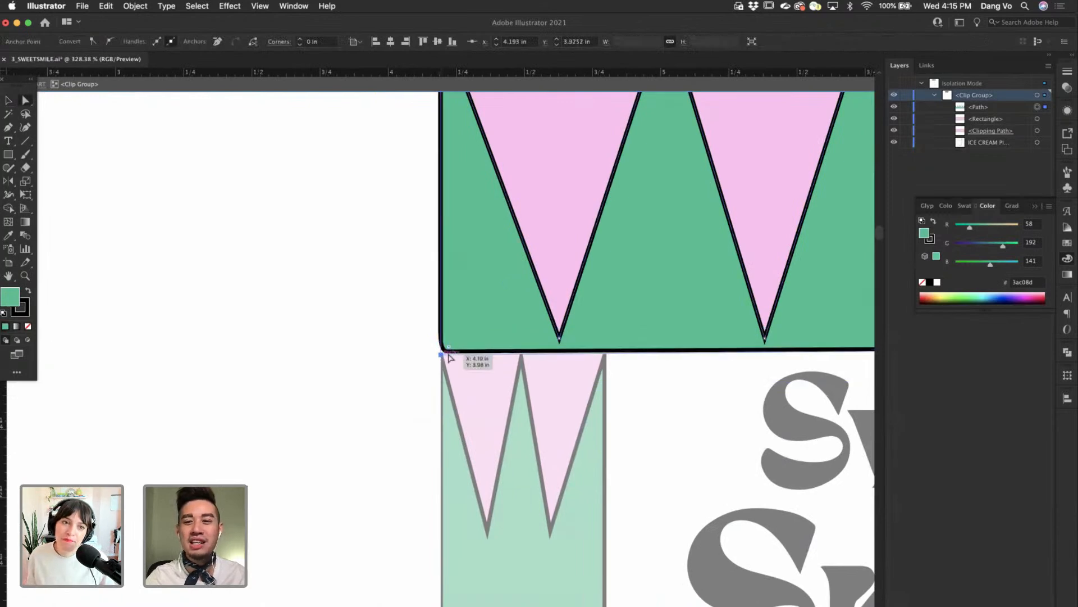
Step: Move the first two valley points of the lid's zigzag slightly down, closer to the lid's bottom edge
scroll(444, 355, "down", 2)
scroll(527, 364, "right", 4)
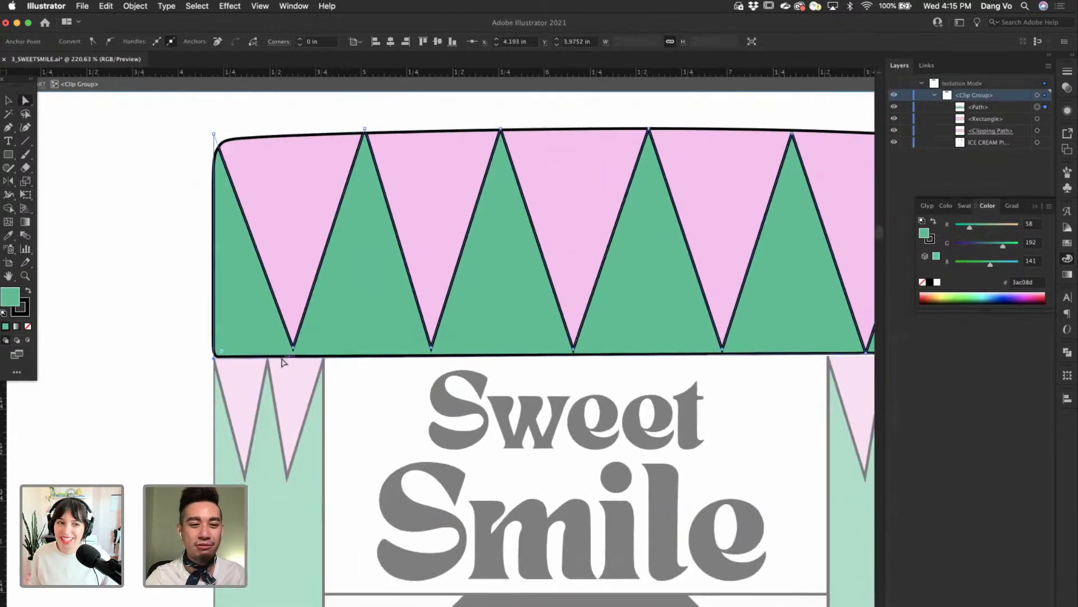
scroll(282, 359, "up", 3)
left_click_drag(307, 339, 307, 347)
left_click_drag(604, 337, 605, 349)
scroll(605, 350, "down", 6)
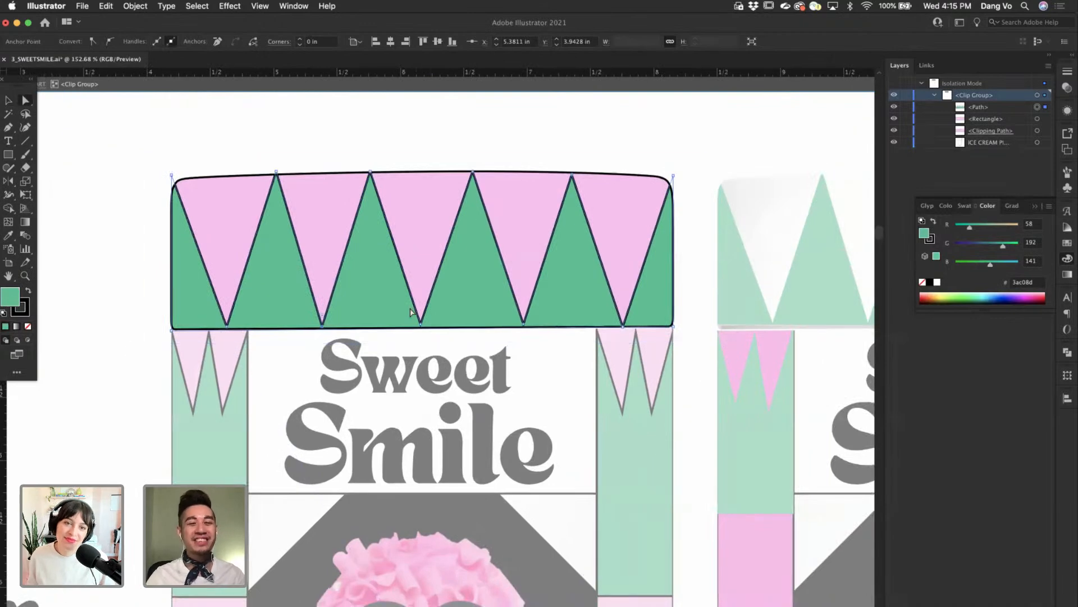
Step: Inspect the zigzag's second full peak at the lid's top edge and leave isolation mode
scroll(386, 266, "up", 4)
scroll(386, 266, "up", 2)
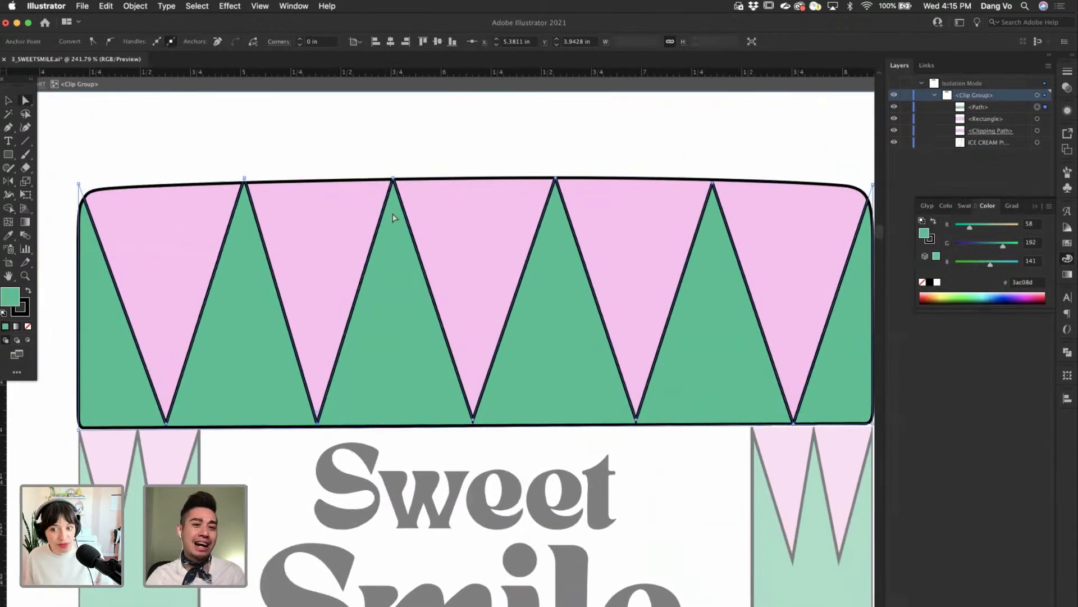
left_click(393, 180)
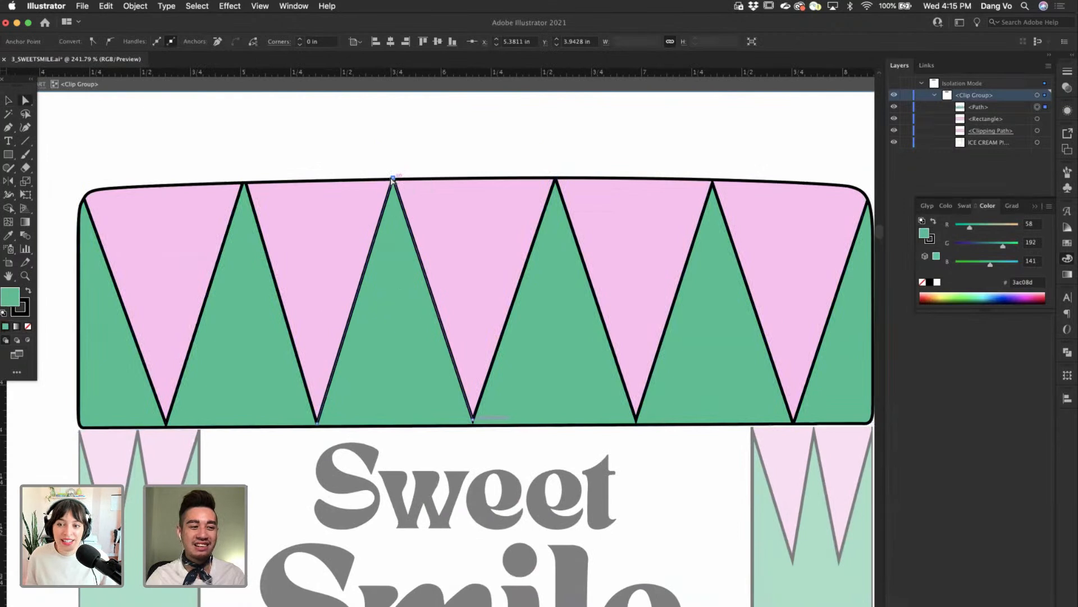
left_click(381, 185)
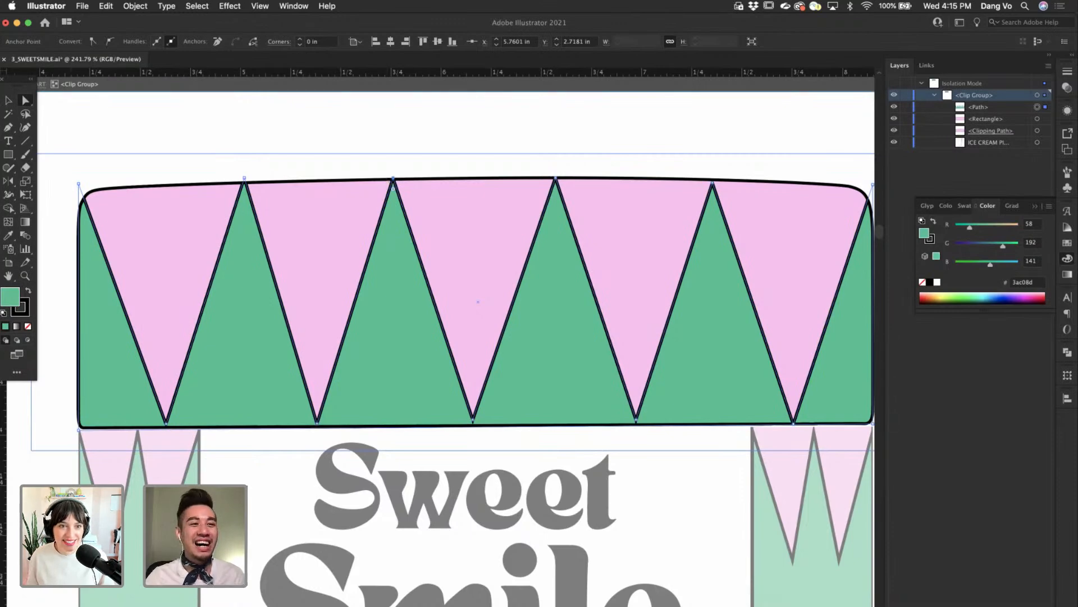
left_click(7, 100)
scroll(309, 155, "down", 5)
scroll(308, 155, "left", 2)
scroll(309, 156, "up", 1)
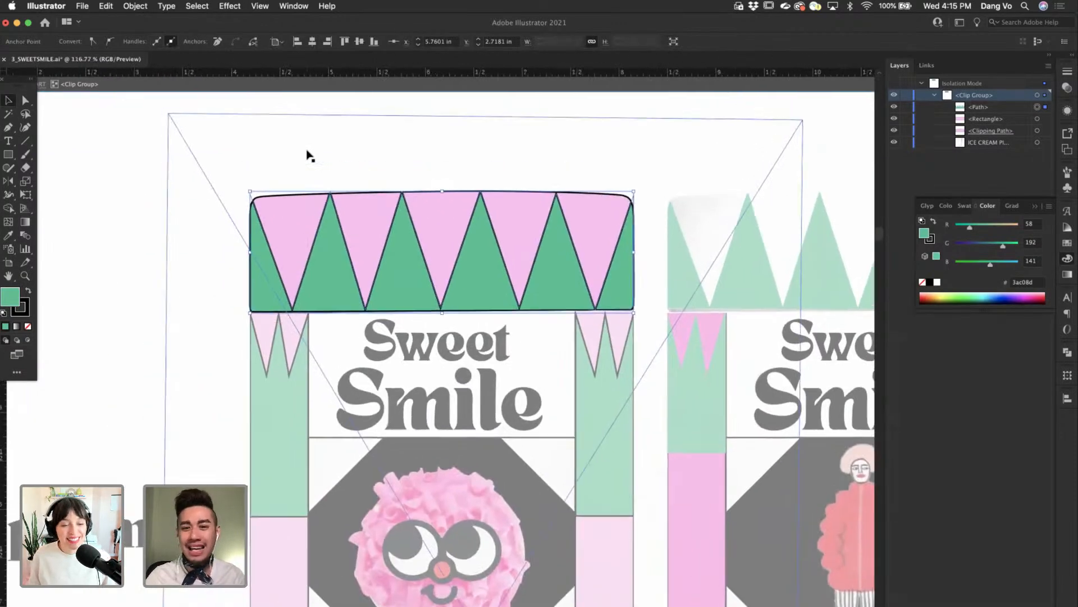
scroll(308, 156, "left", 3)
double_click(181, 240)
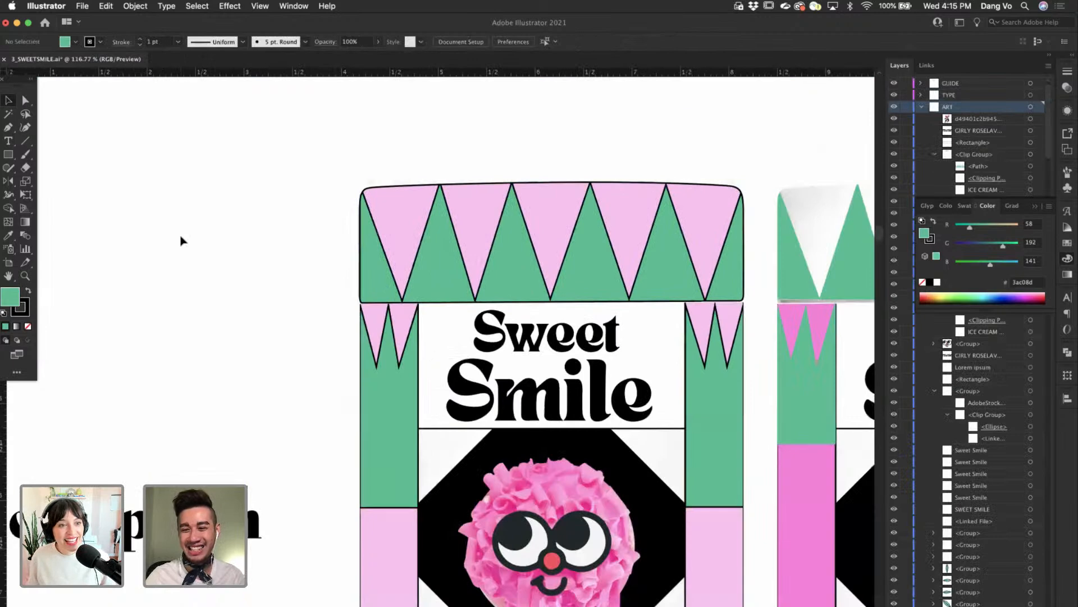
Step: Isolate the clip group of the first container's body and collapse the colour settings to reveal its full layer list
scroll(180, 238, "down", 3)
scroll(224, 306, "down", 1)
scroll(272, 306, "up", 2)
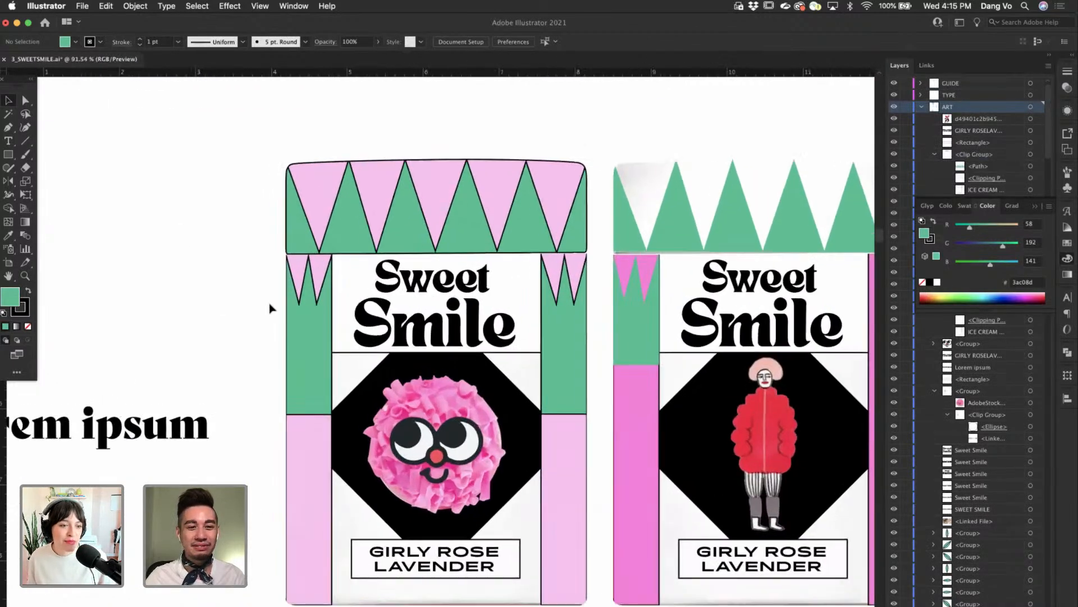
scroll(275, 309, "down", 3)
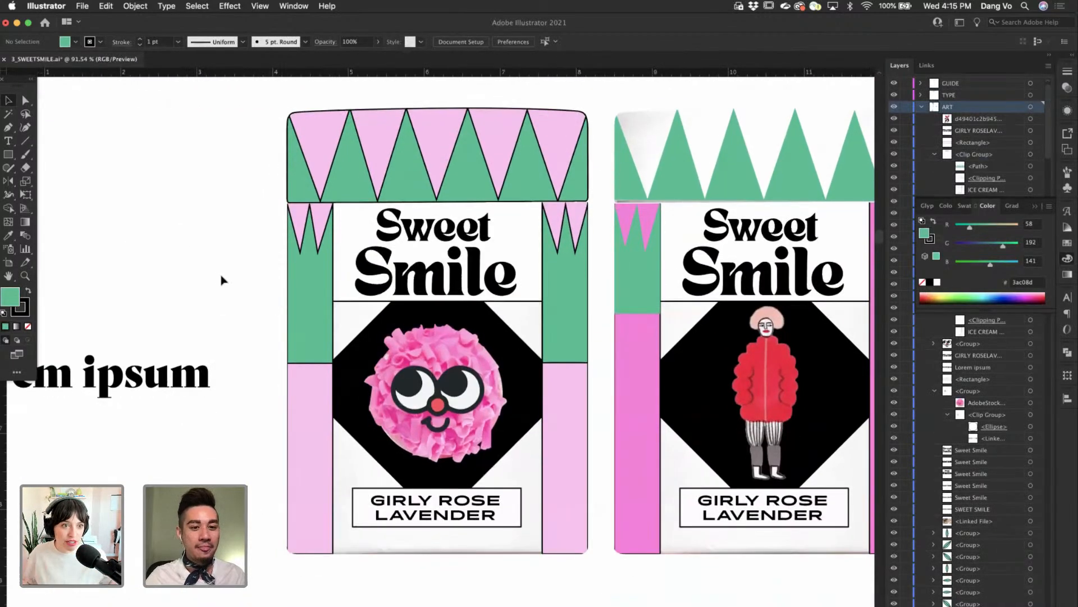
left_click(309, 311)
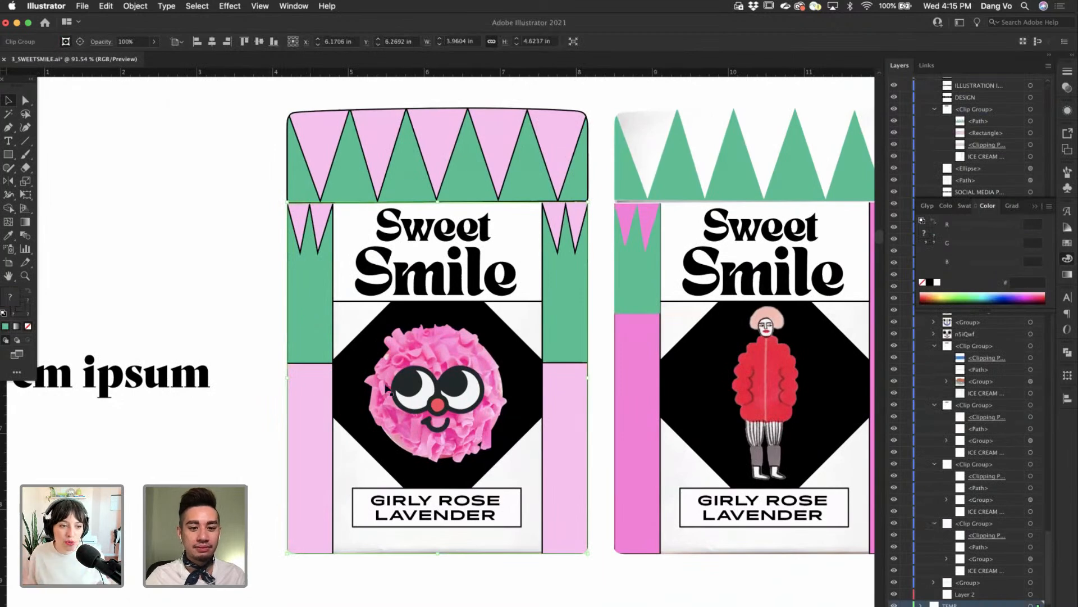
scroll(388, 389, "down", 3)
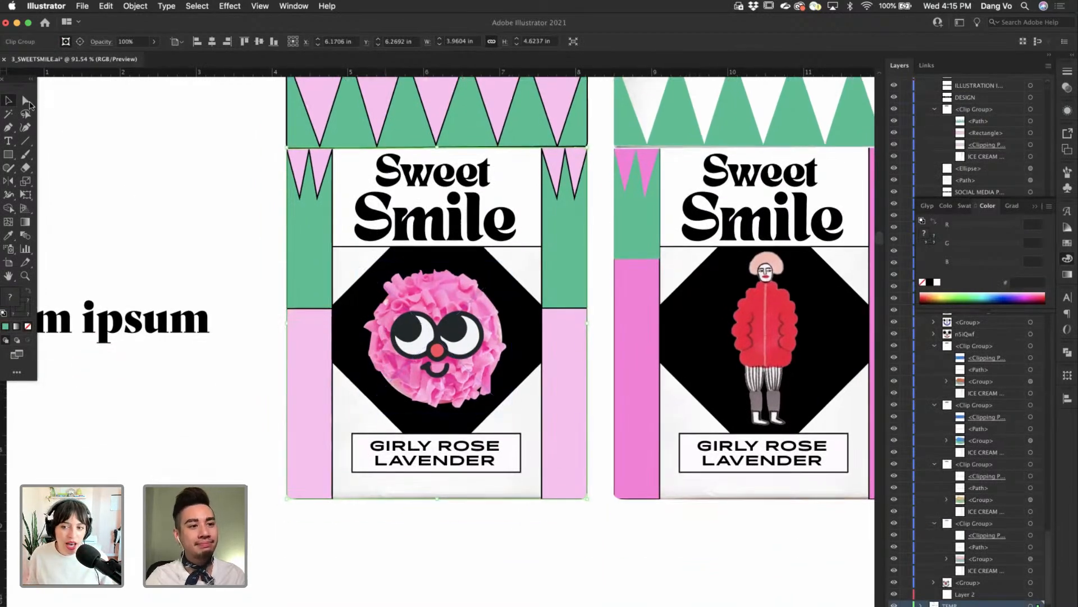
left_click(26, 101)
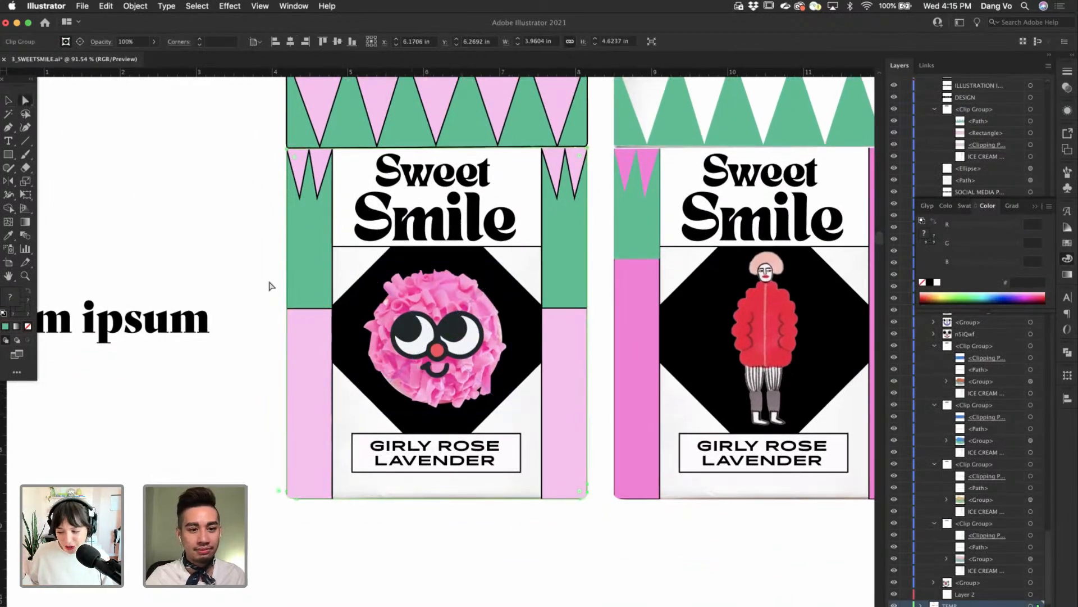
key("v")
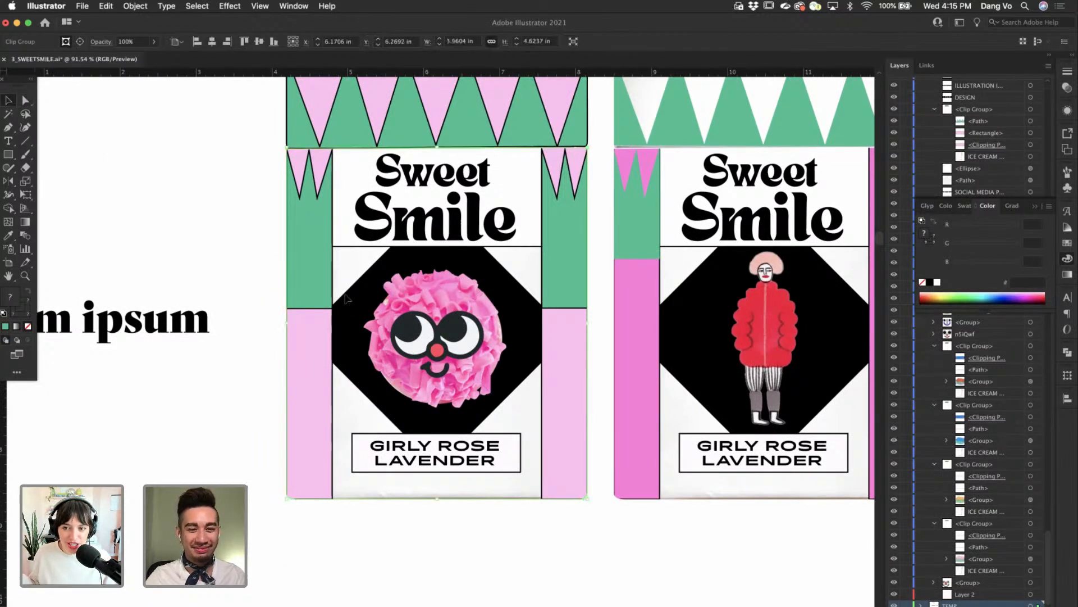
double_click(349, 298)
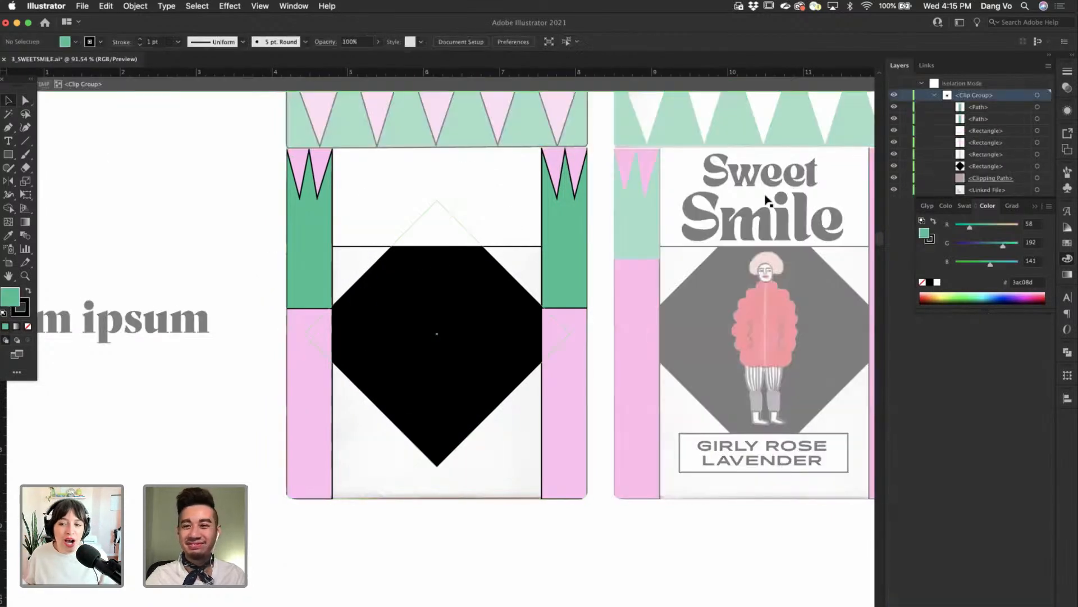
left_click(1036, 208)
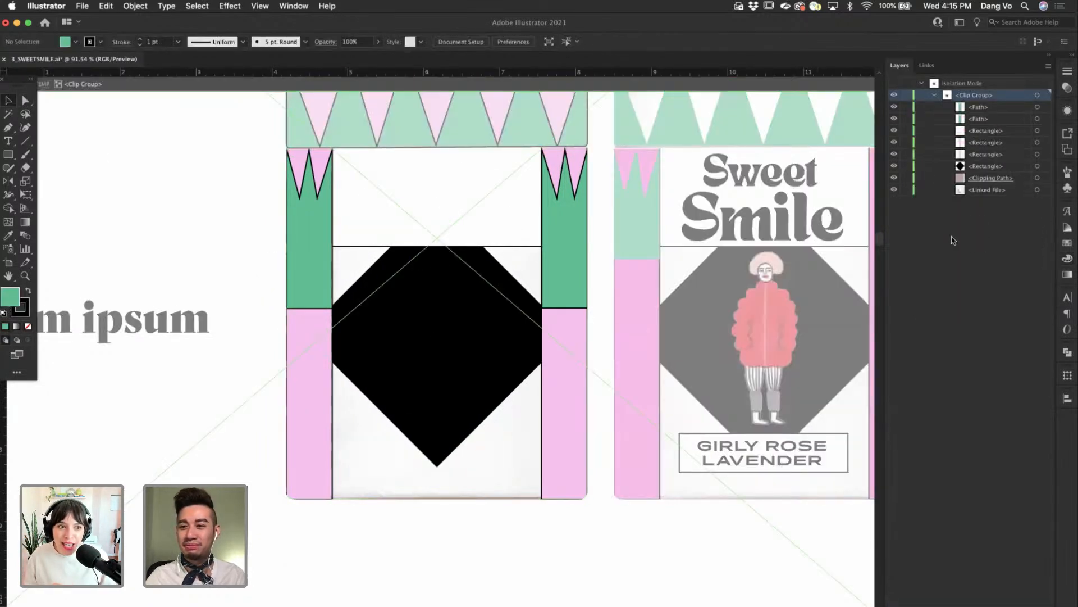
Step: Draw a green rectangle about 2.77 by 3.38 in over the body's lower centre panel and place it behind the black diamond
left_click(10, 158)
left_click_drag(331, 246, 542, 503)
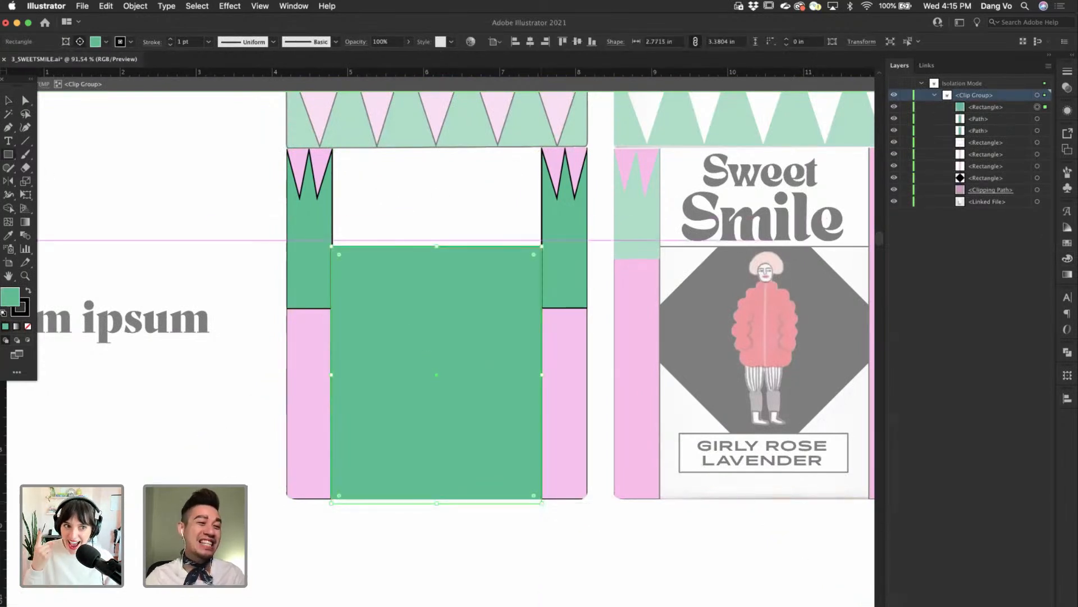
left_click(7, 101)
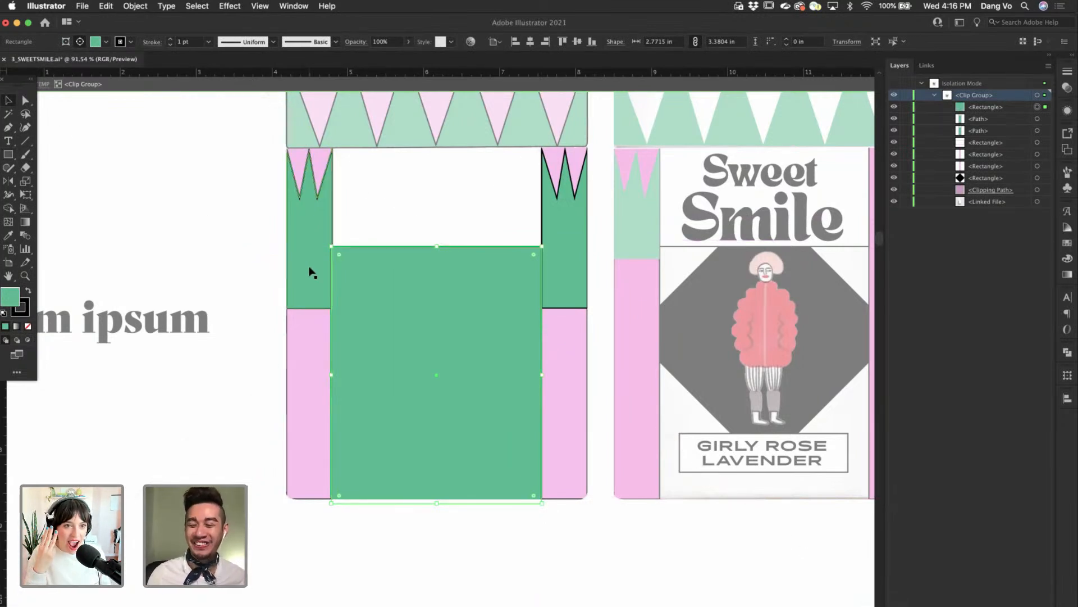
left_click_drag(993, 109, 987, 182)
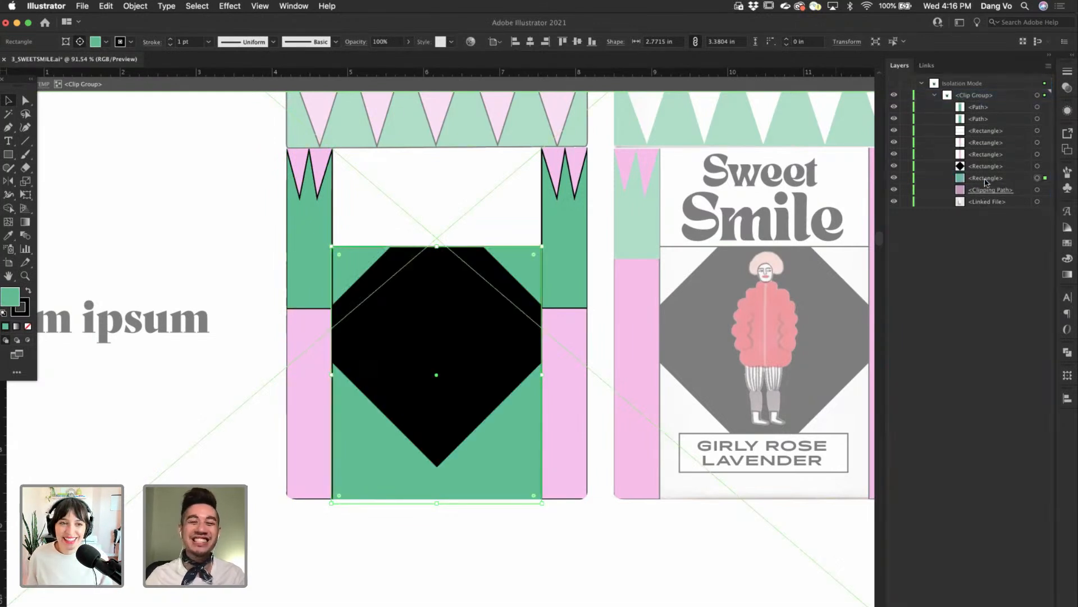
Step: Recolour the centre panel rectangle behind the black diamond to lavender #bb8dfc
scroll(388, 284, "down", 2)
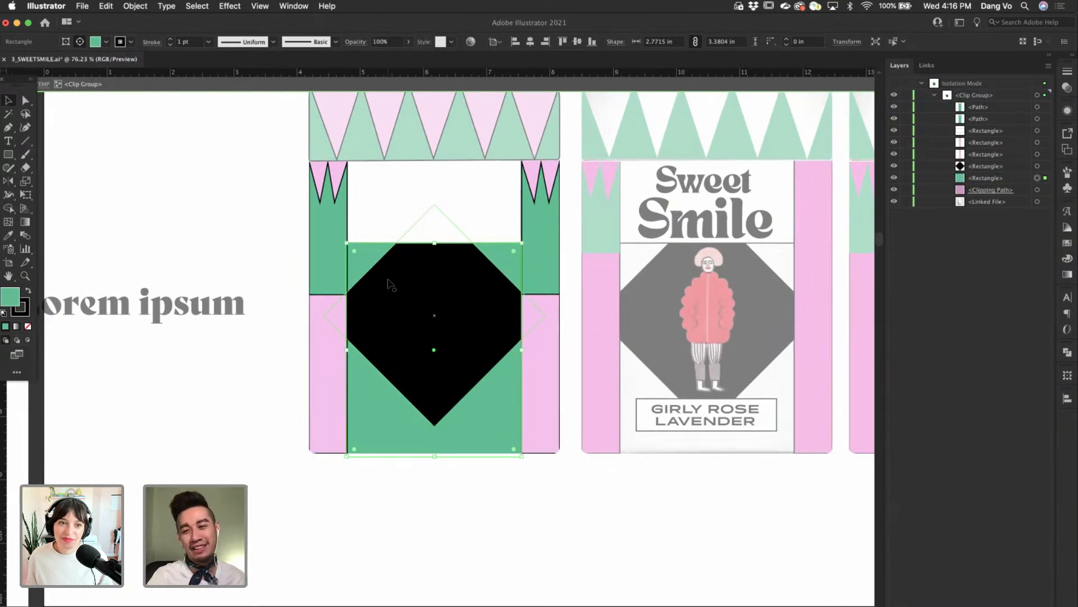
double_click(11, 298)
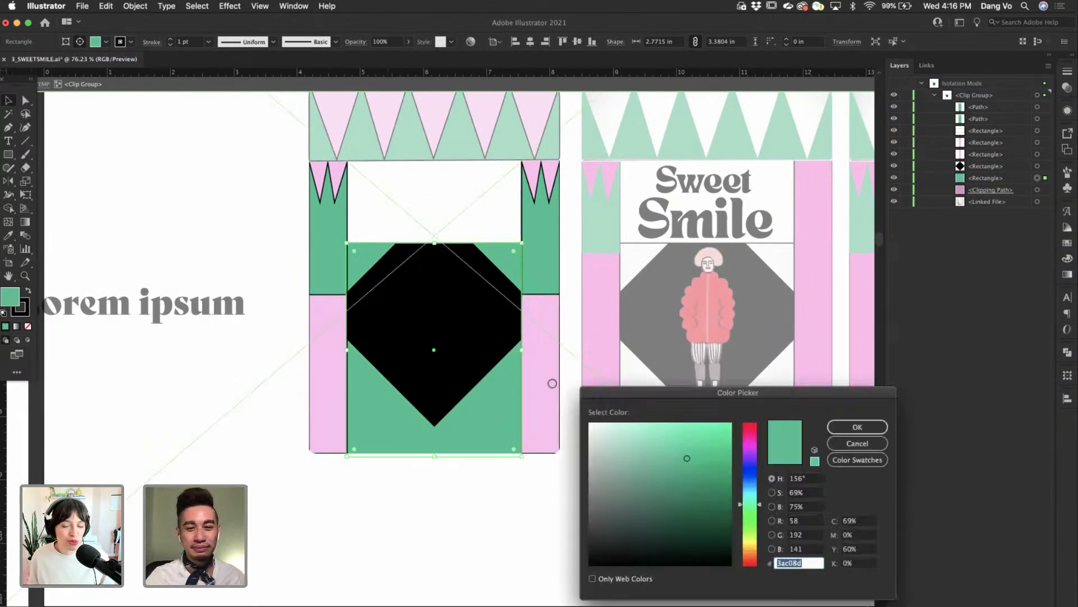
left_click(752, 550)
left_click(751, 449)
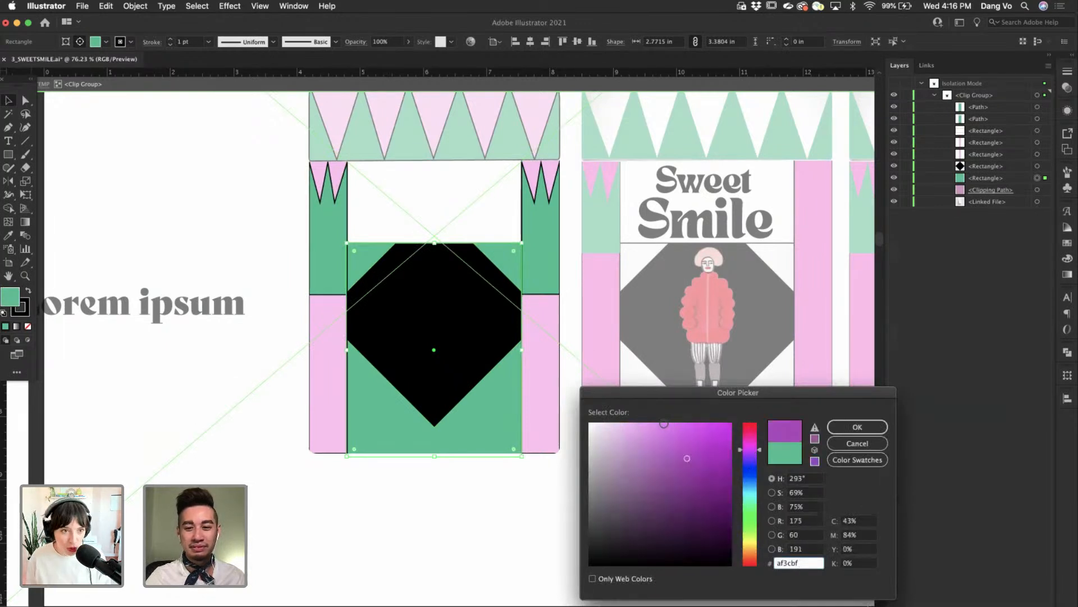
left_click_drag(664, 423, 652, 424)
left_click(751, 462)
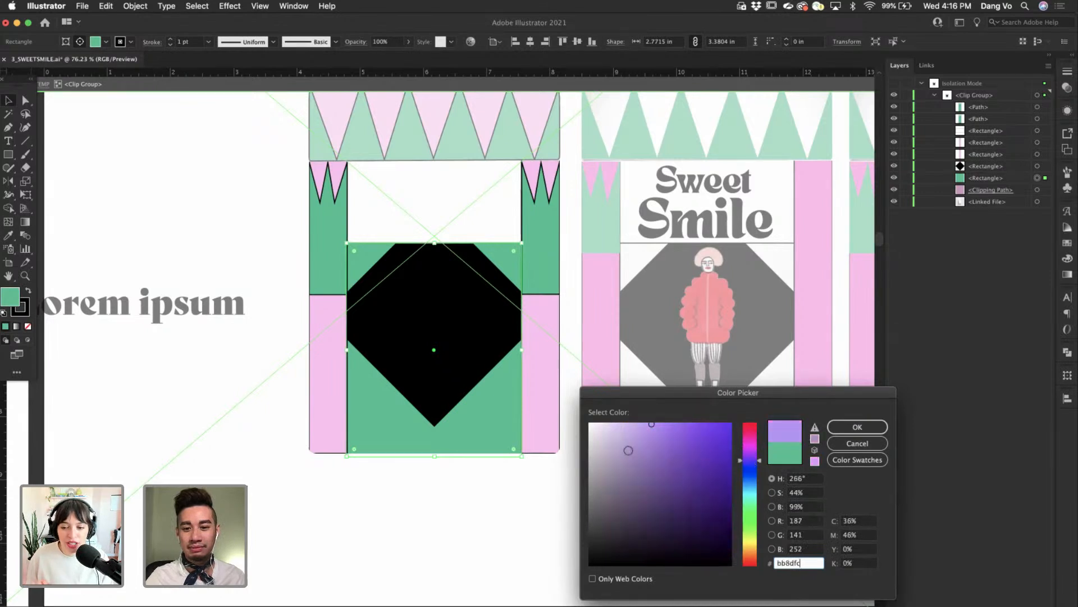
left_click(857, 427)
Step: Leave the body's isolation mode and save the document
key("super+minus")
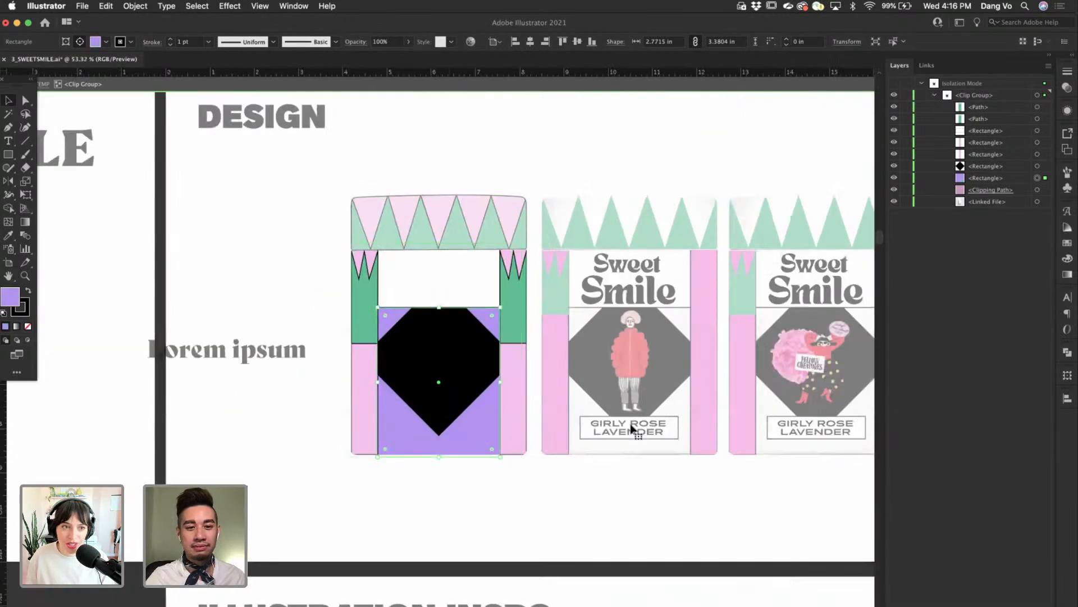
left_click(9, 104)
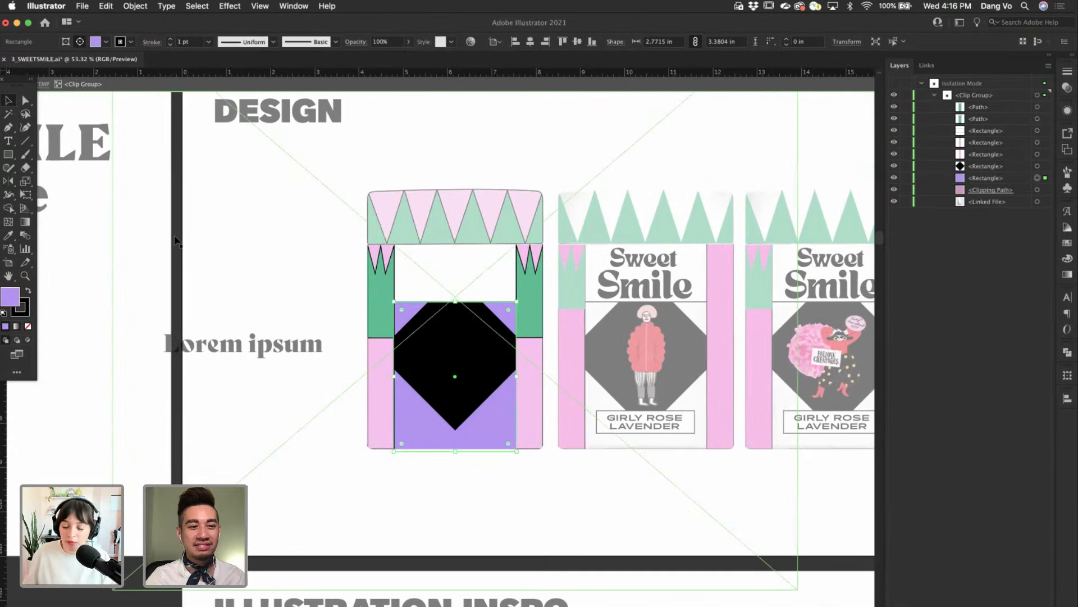
double_click(89, 429)
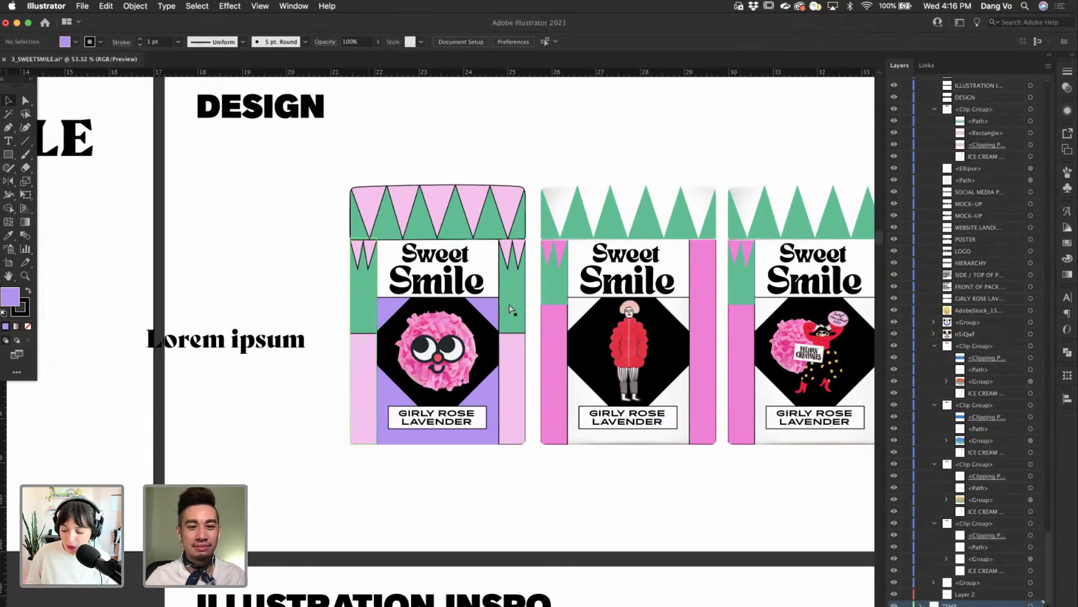
key("super+s")
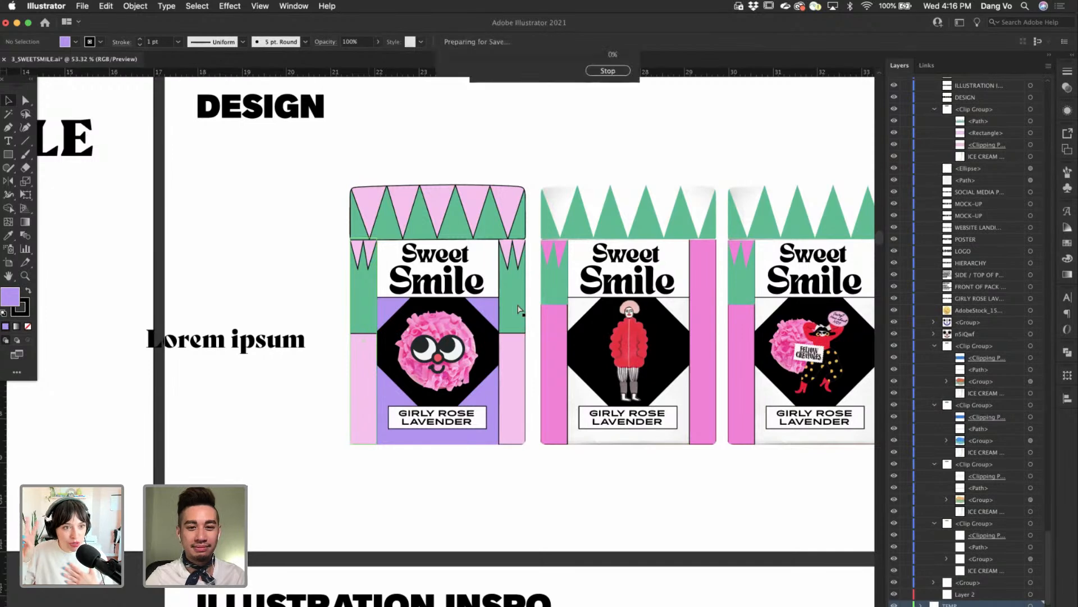
scroll(518, 309, "up", 3)
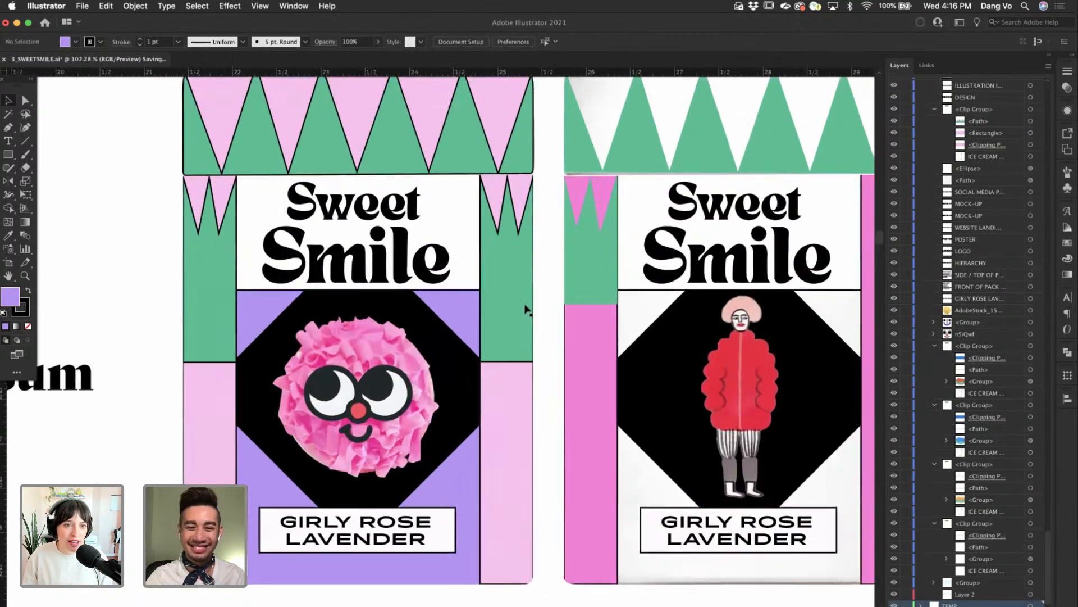
Step: Isolate the first container's clip group and draw a lavender circle about 0.94 in wide where the right side band's green and pink meet
double_click(531, 312)
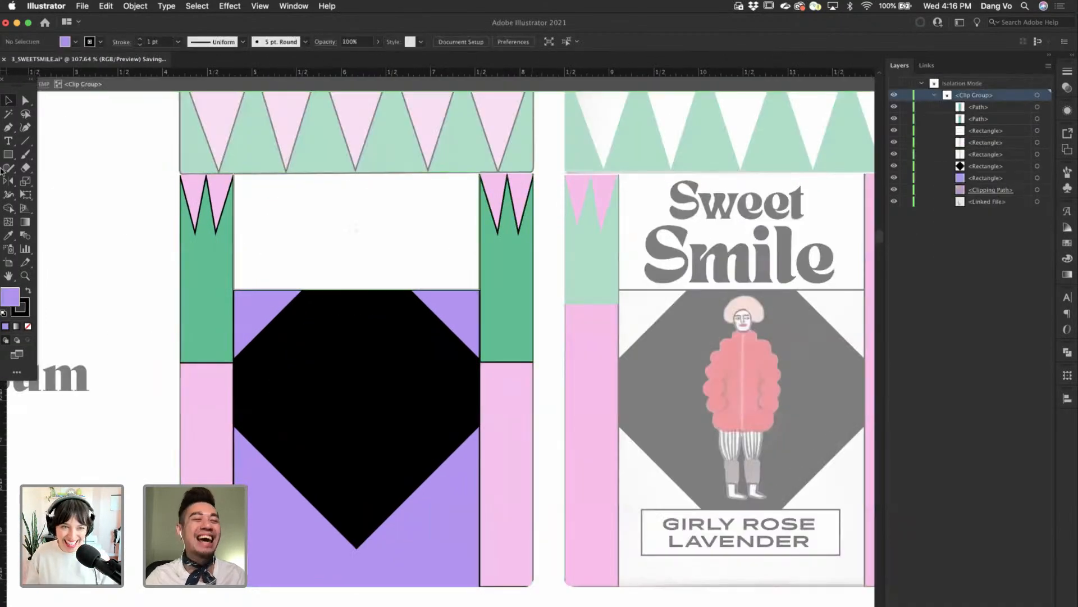
left_click_drag(9, 157, 84, 195)
left_click_drag(8, 155, 40, 181)
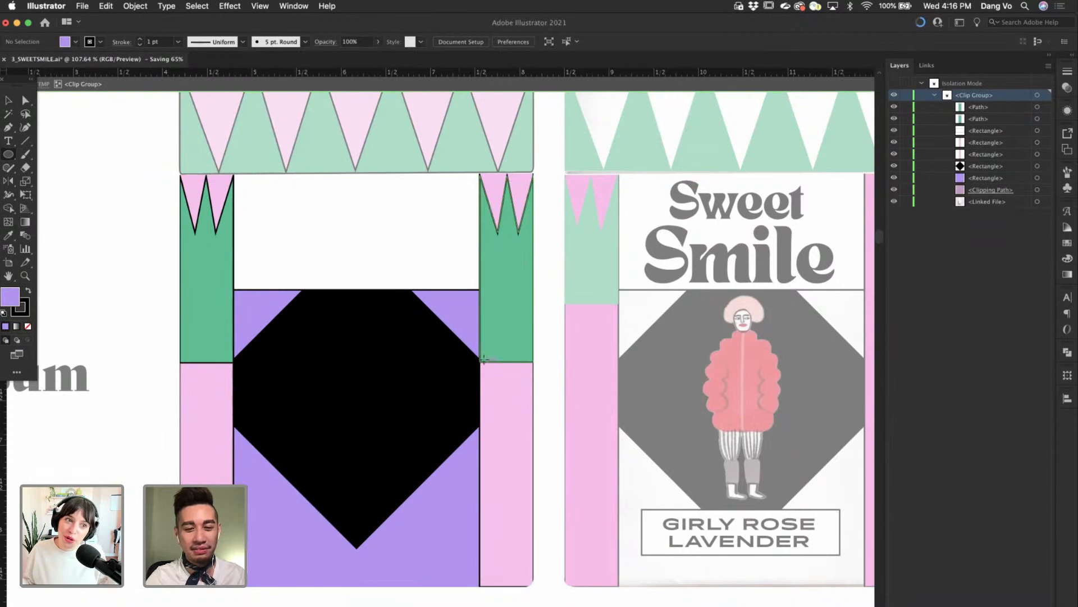
left_click_drag(468, 348, 549, 428)
left_click(8, 101)
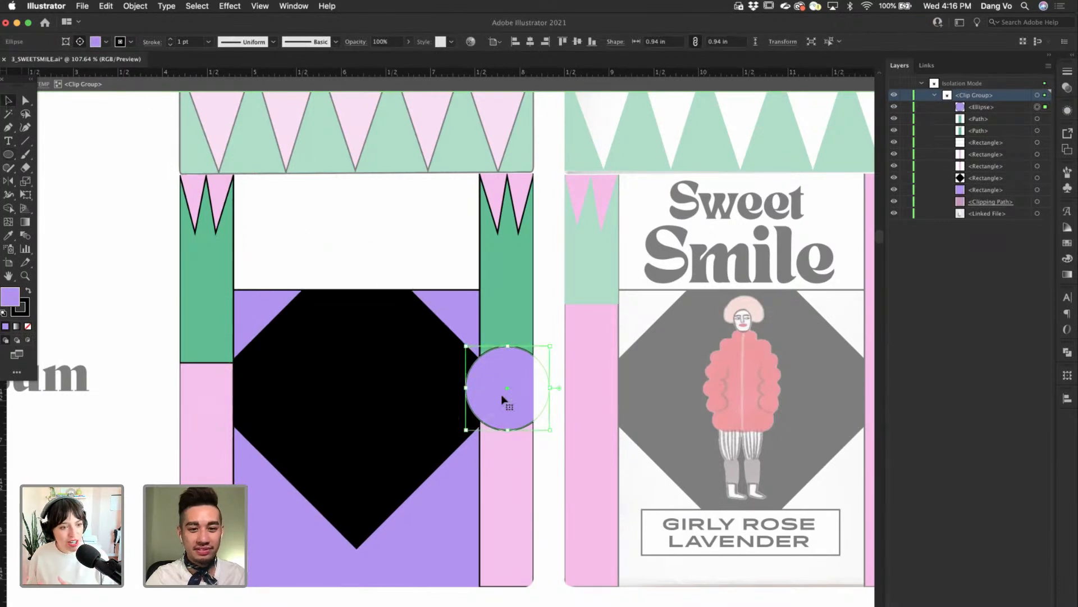
Step: Duplicate the lavender circle onto the left side band at the same height and leave isolation mode
left_click_drag(500, 380, 257, 396)
key("super+z")
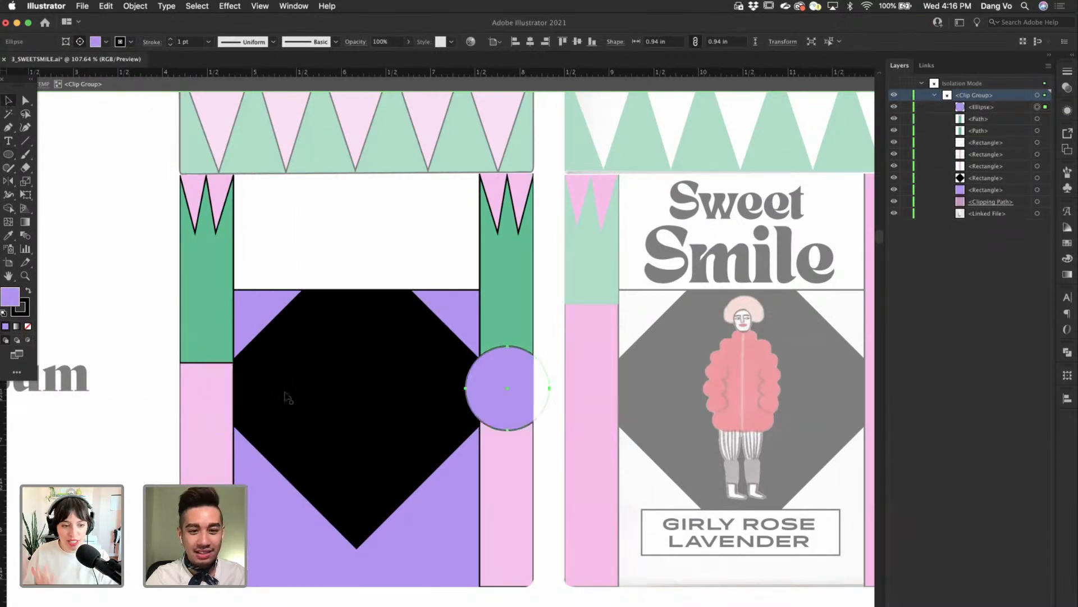
left_click_drag(518, 385, 212, 386)
scroll(212, 385, "down", 5)
scroll(212, 385, "left", 3)
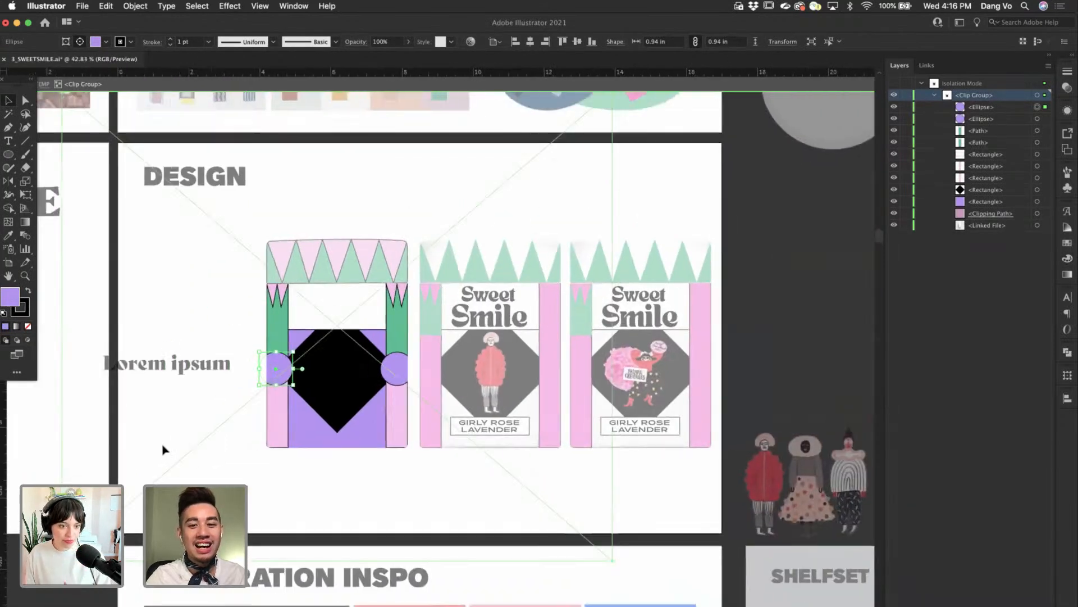
double_click(162, 447)
double_click(62, 409)
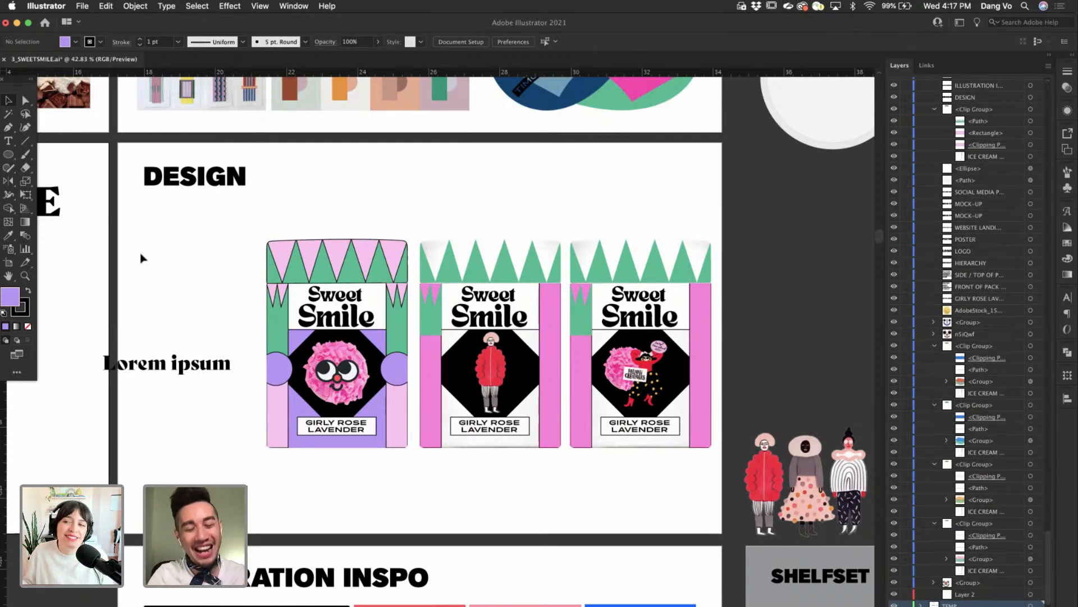
Step: Nudge both lavender side circles slightly up together within the first container's clip group and leave isolation mode
scroll(228, 334, "up", 3)
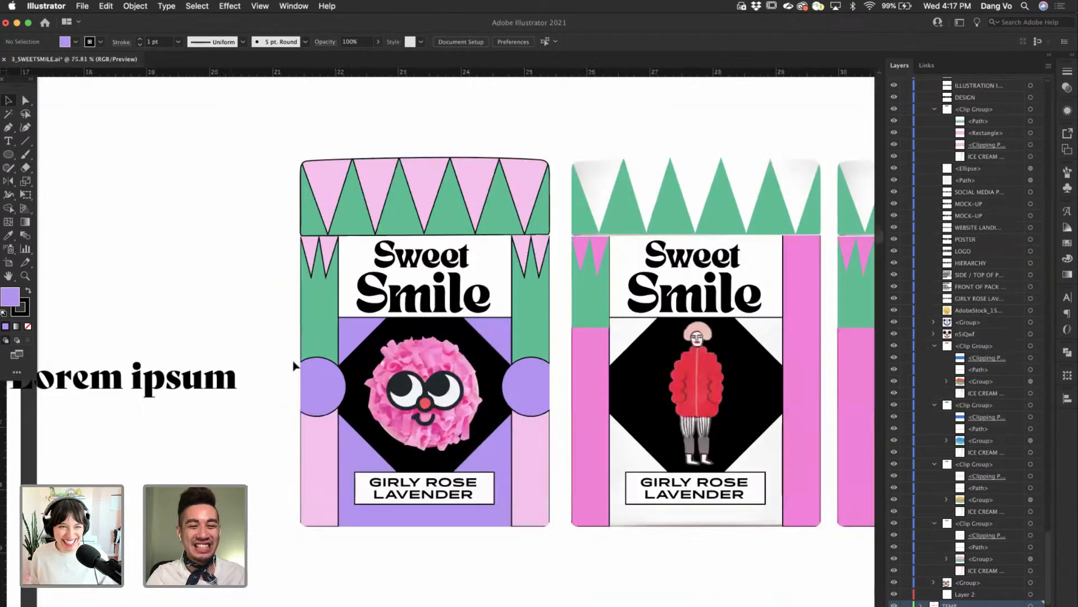
double_click(327, 386)
left_click(335, 385)
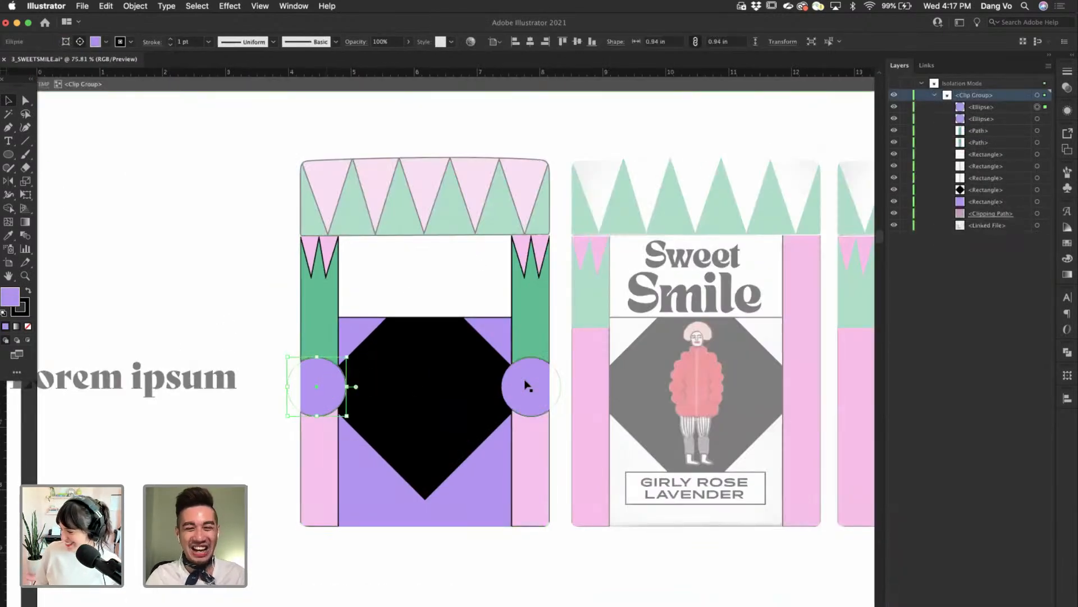
left_click(528, 387, "shift")
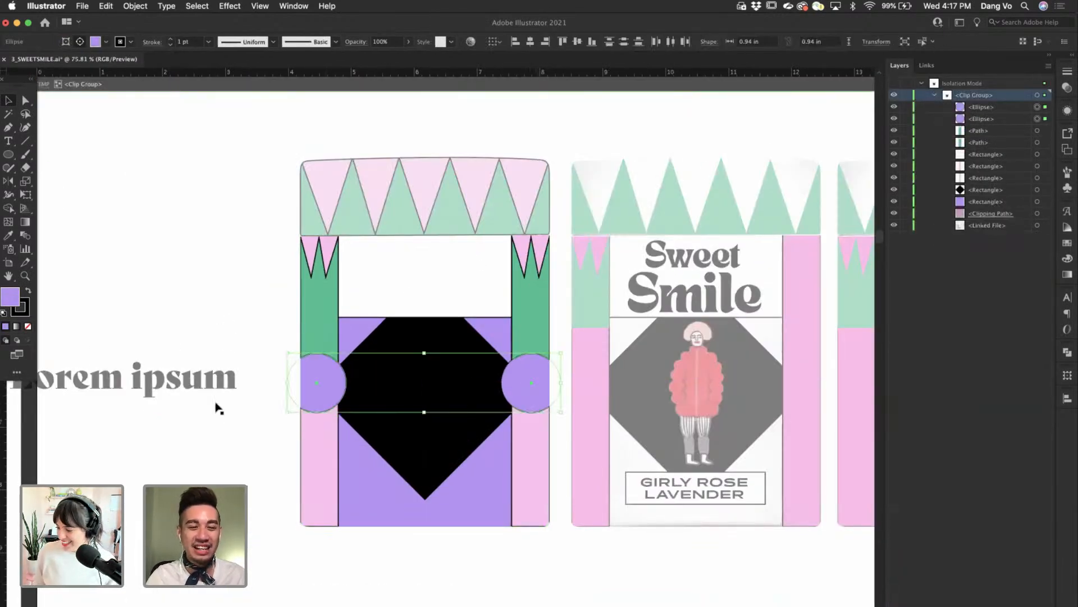
left_click(228, 436)
scroll(227, 435, "down", 2)
scroll(227, 436, "left", 2)
double_click(137, 426)
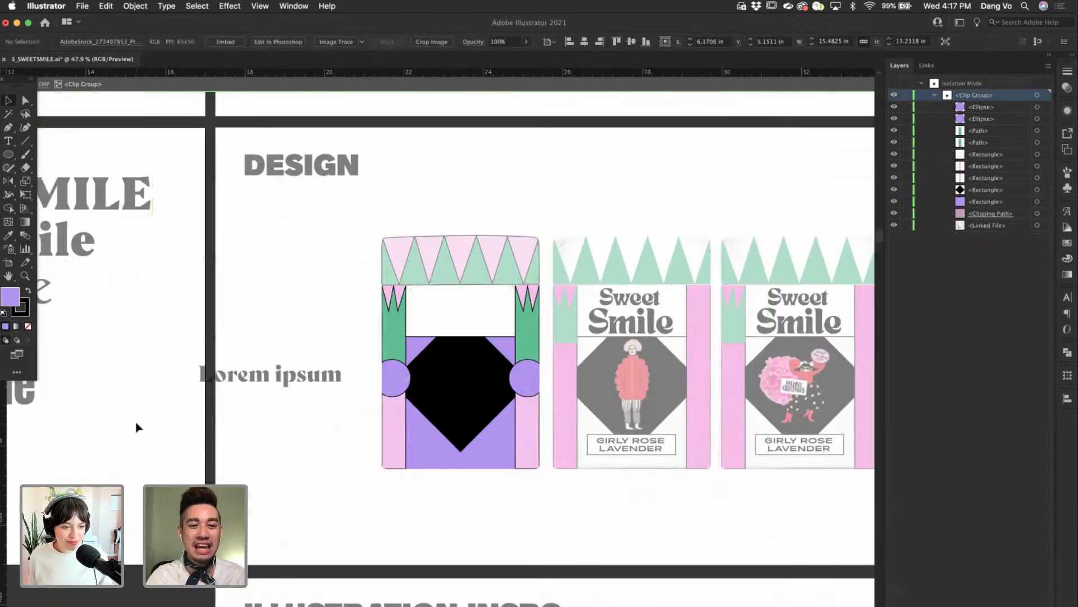
Step: Review the front-of-pack copy order and product names on the HIERARCHY artboard against the LOGO and DESIGN artboards
scroll(137, 427, "down", 2)
scroll(138, 427, "left", 10)
scroll(124, 410, "left", 8)
scroll(112, 394, "up", 2)
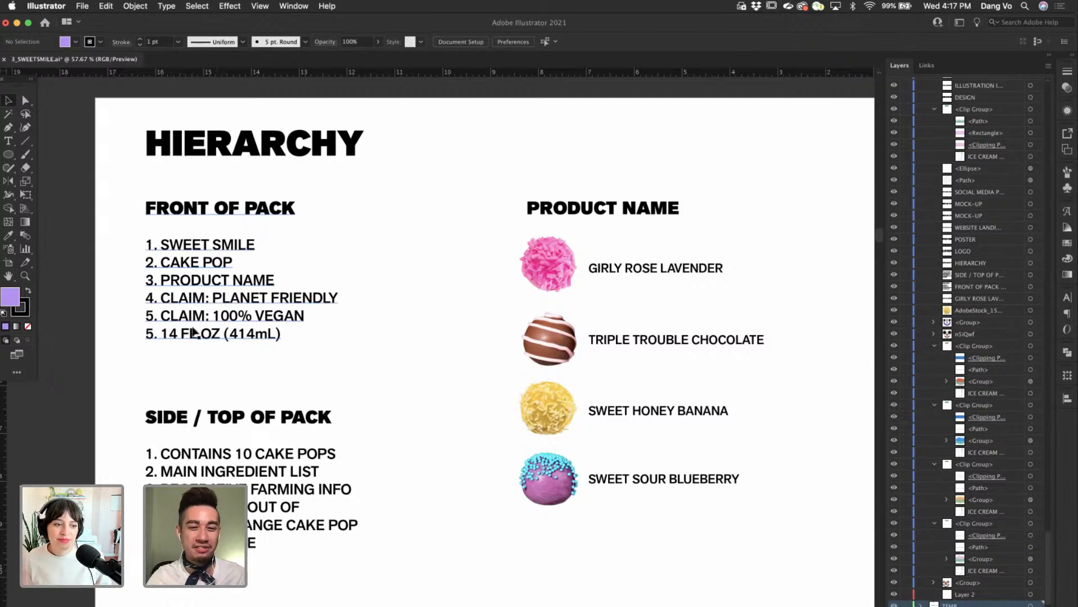
scroll(194, 333, "down", 2)
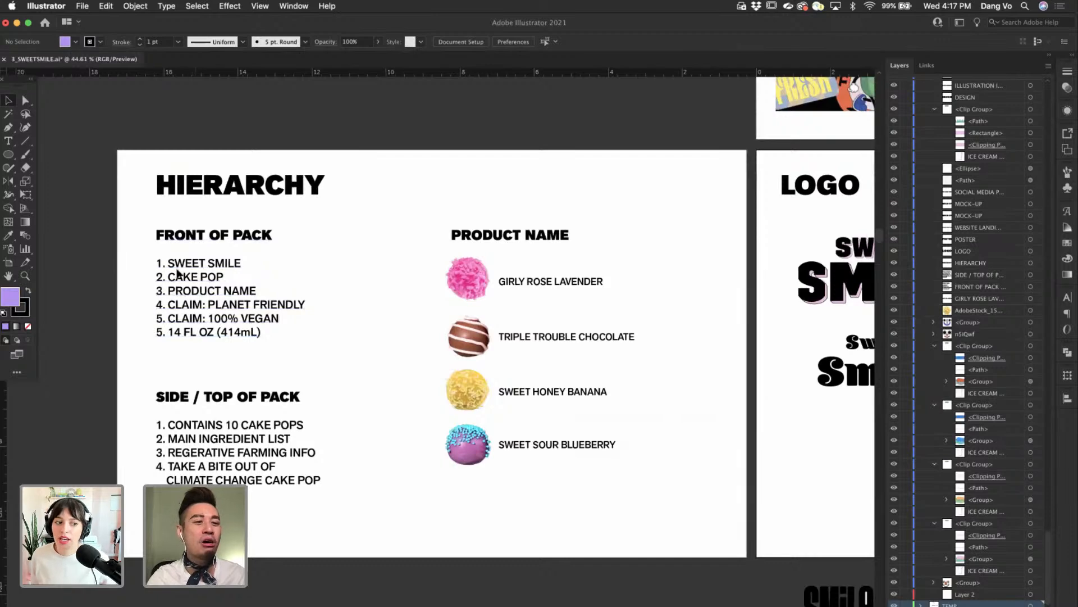
scroll(261, 314, "down", 4)
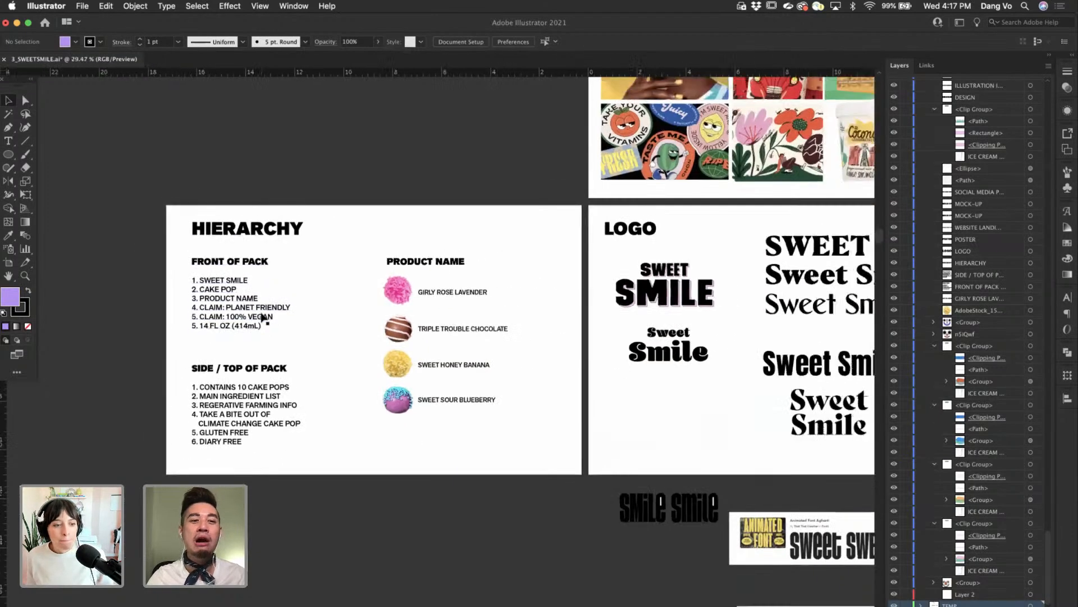
scroll(264, 317, "right", 3)
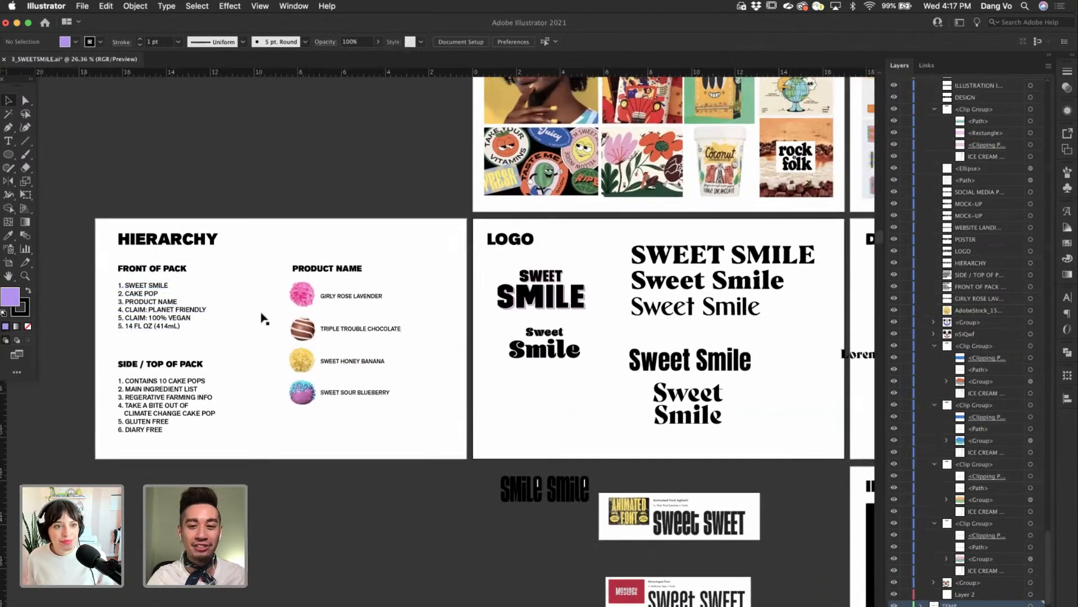
scroll(264, 319, "right", 12)
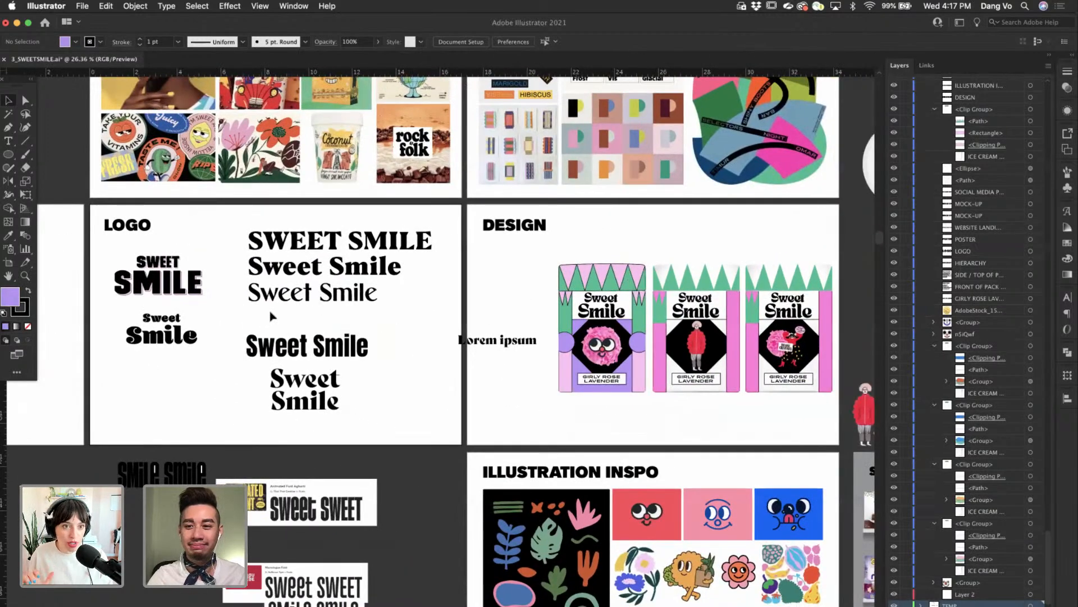
scroll(550, 306, "up", 4)
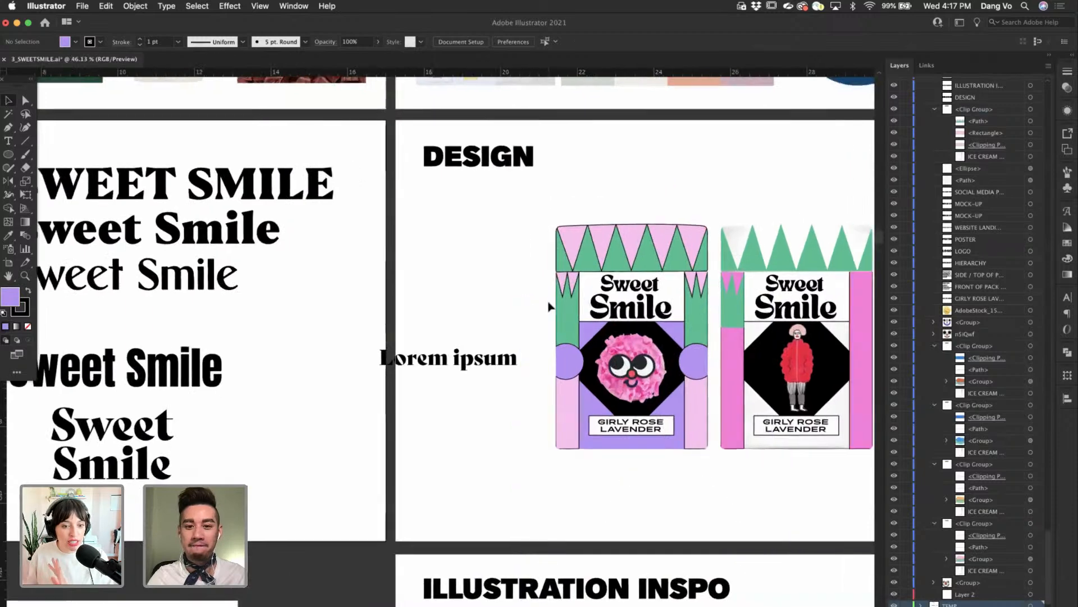
scroll(549, 307, "right", 2)
Step: Move the Sweet Smile script logo off the first container into the empty area beside it, above the Lorem ipsum text
left_click(589, 315)
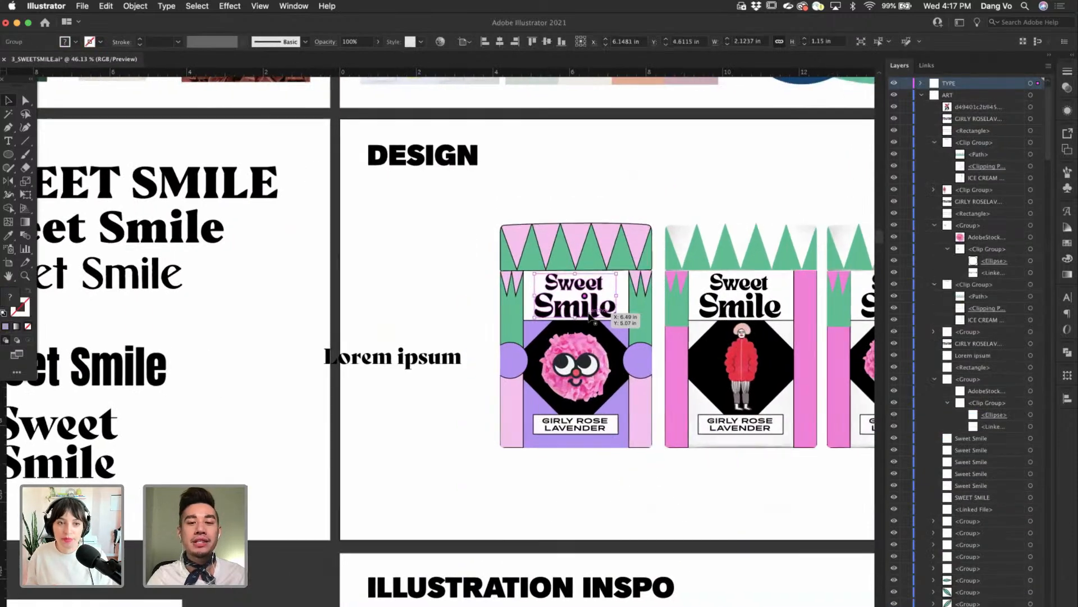
scroll(589, 316, "right", 2)
scroll(528, 281, "up", 5)
left_click_drag(545, 301, 251, 281)
scroll(252, 281, "down", 4)
scroll(280, 274, "left", 5)
left_click(300, 271)
scroll(300, 270, "down", 3)
scroll(300, 271, "left", 2)
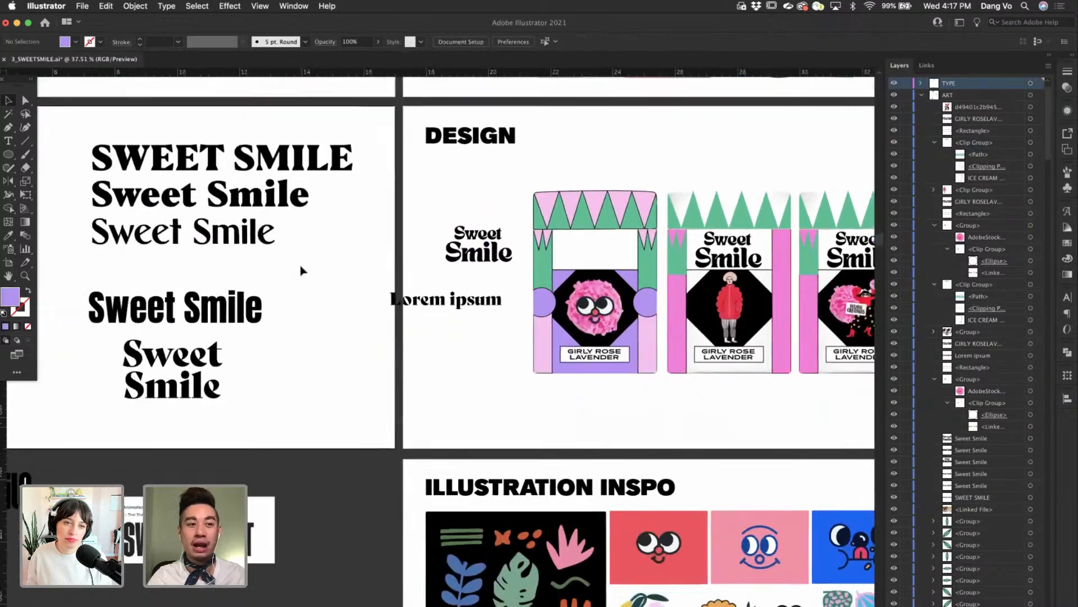
Step: Copy the two-line block-letter SWEET SMILE logo from the LOGO artboard to the DESIGN artboard, below the Lorem ipsum text
scroll(301, 270, "left", 4)
scroll(286, 258, "down", 2)
left_click(249, 228)
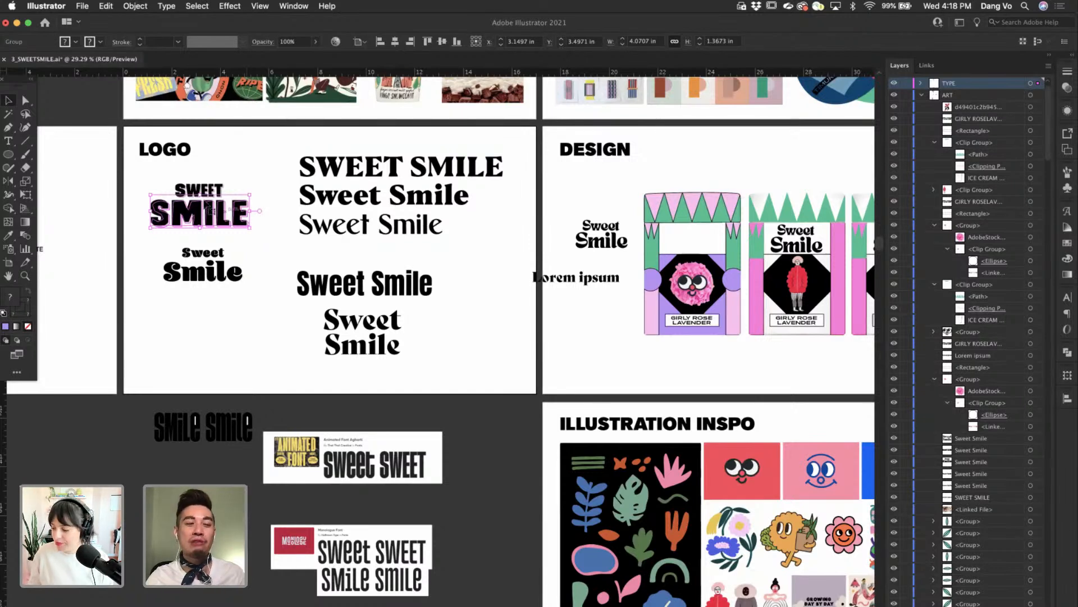
left_click_drag(149, 168, 248, 227)
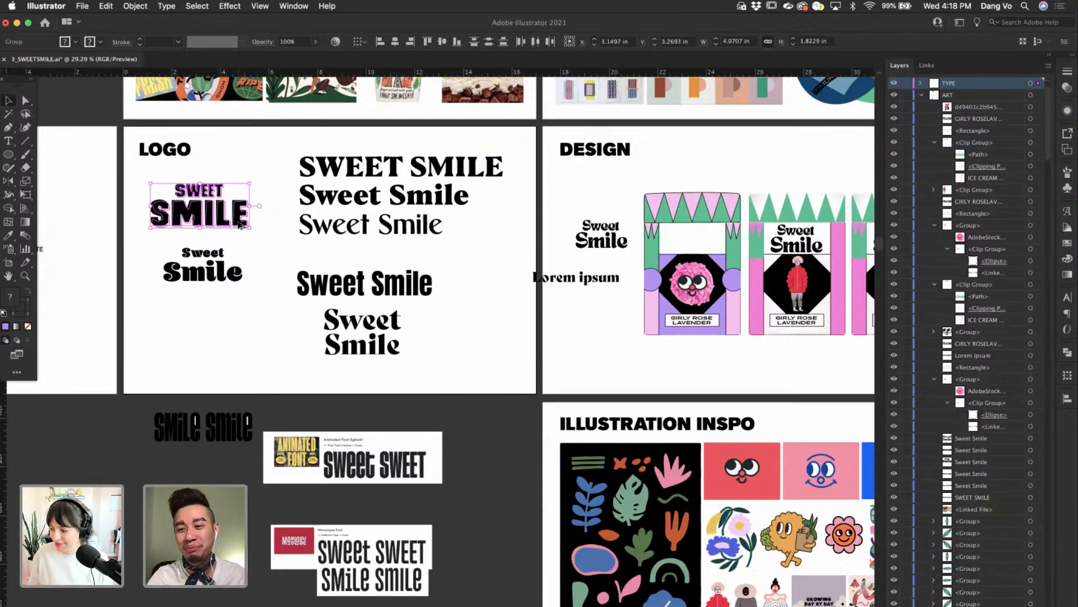
left_click_drag(240, 224, 632, 344)
scroll(632, 345, "up", 1)
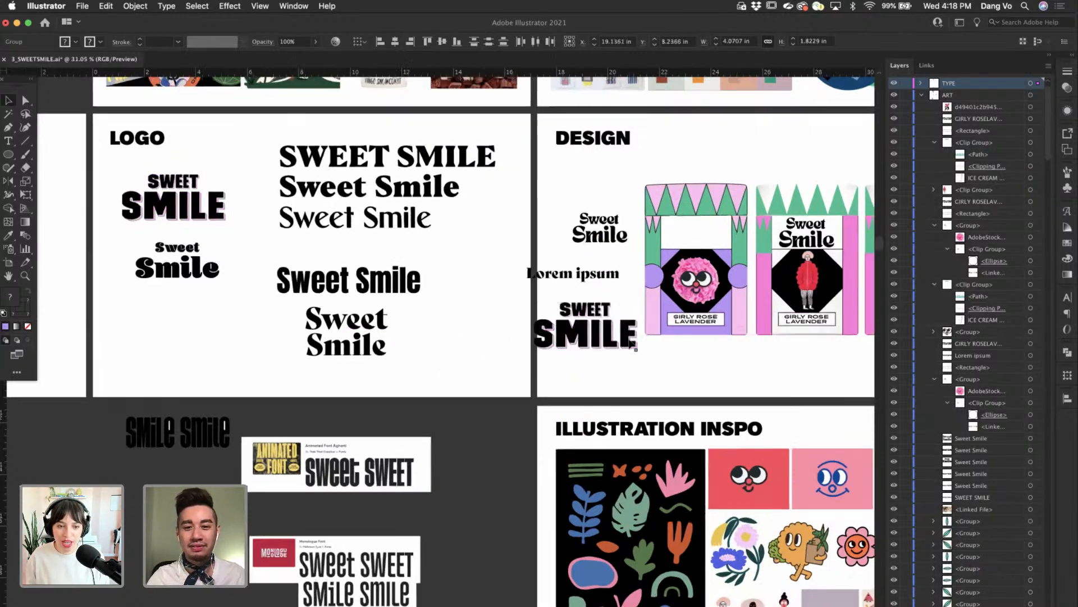
scroll(632, 344, "up", 5)
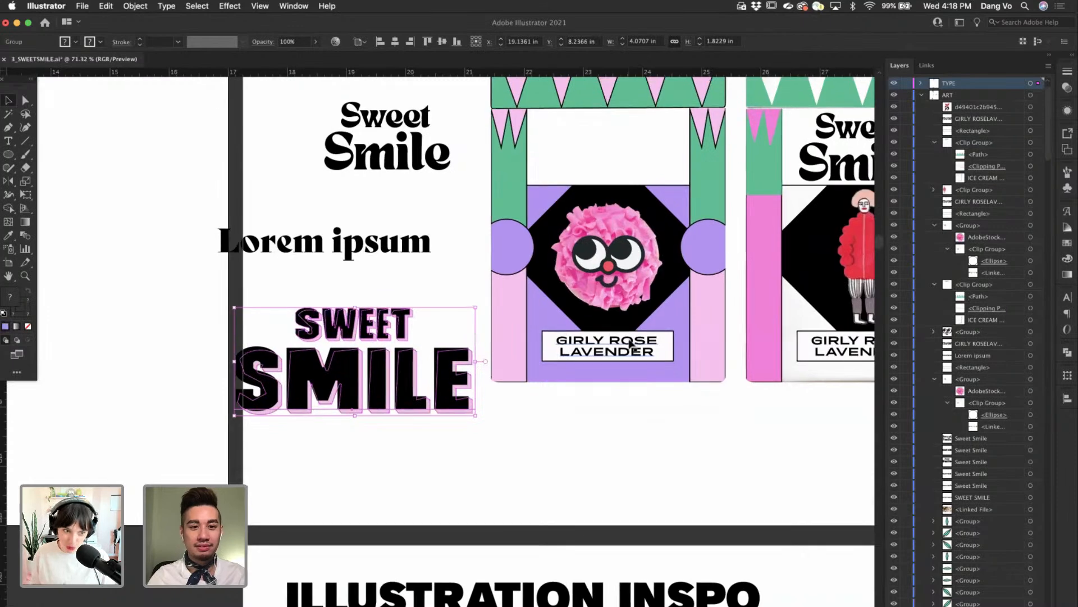
Step: Shift the block-letter logo copy slightly further left of the first container and place the Sweet Smile script logo back on its white top panel
scroll(631, 345, "up", 5)
scroll(631, 345, "right", 2)
left_click(374, 287)
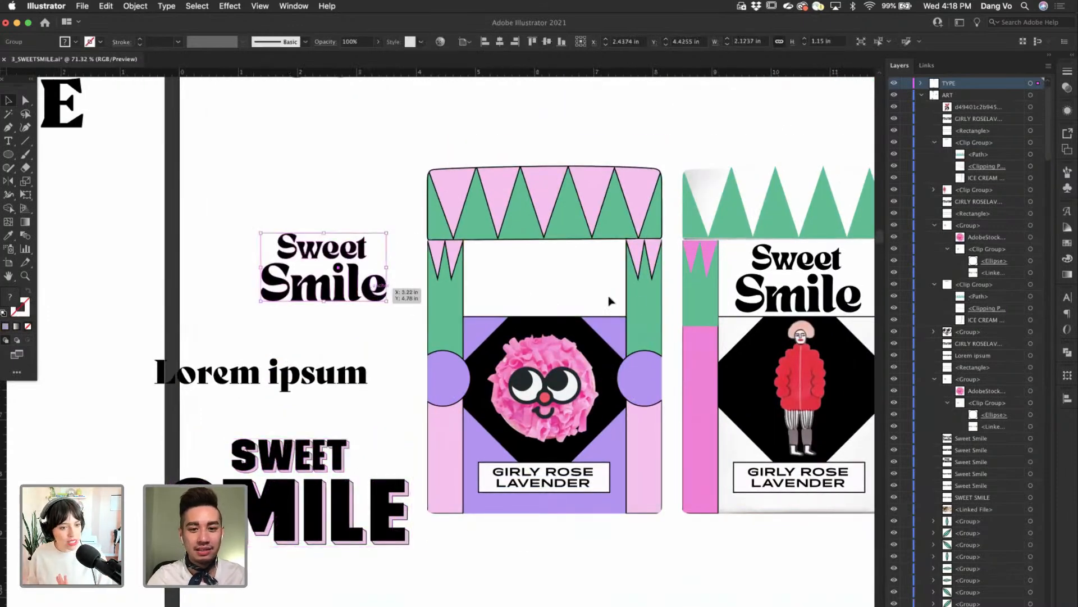
left_click_drag(610, 300, 327, 300)
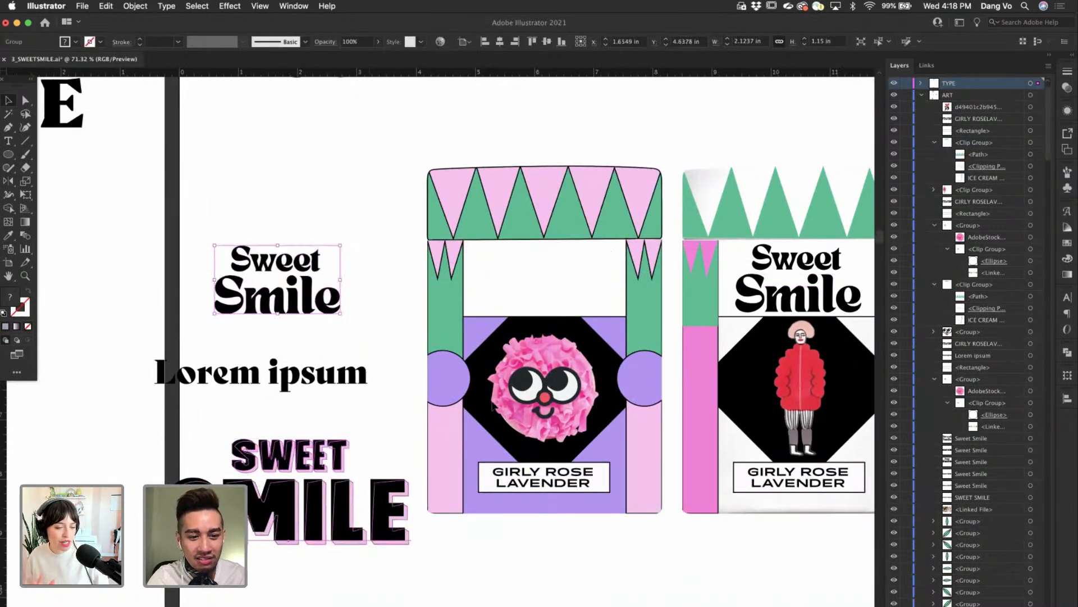
left_click_drag(350, 534, 303, 534)
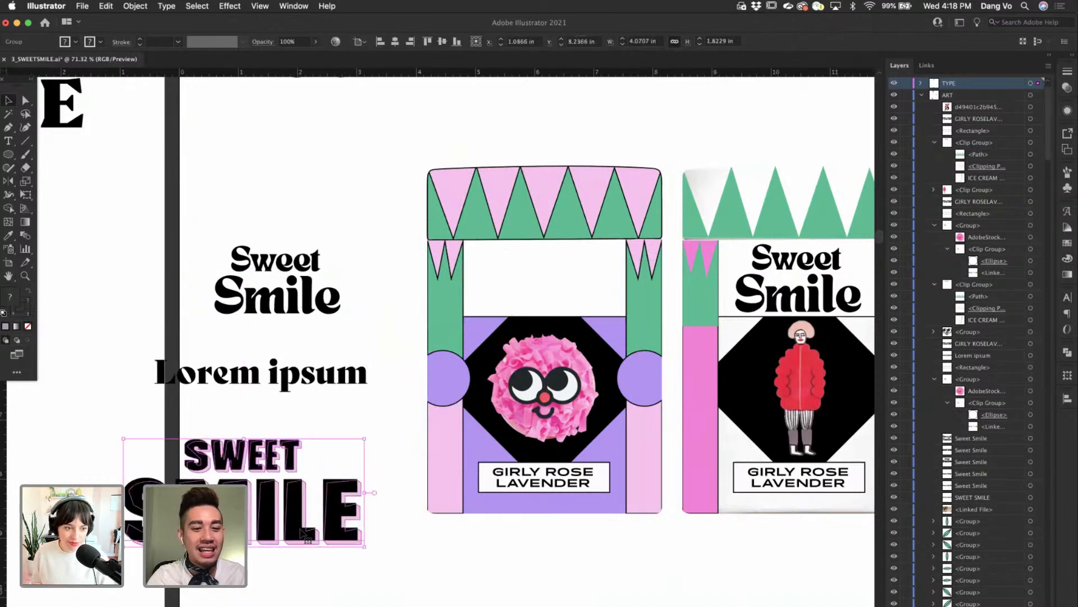
left_click_drag(284, 306, 555, 303)
left_click(436, 285)
scroll(436, 284, "down", 6)
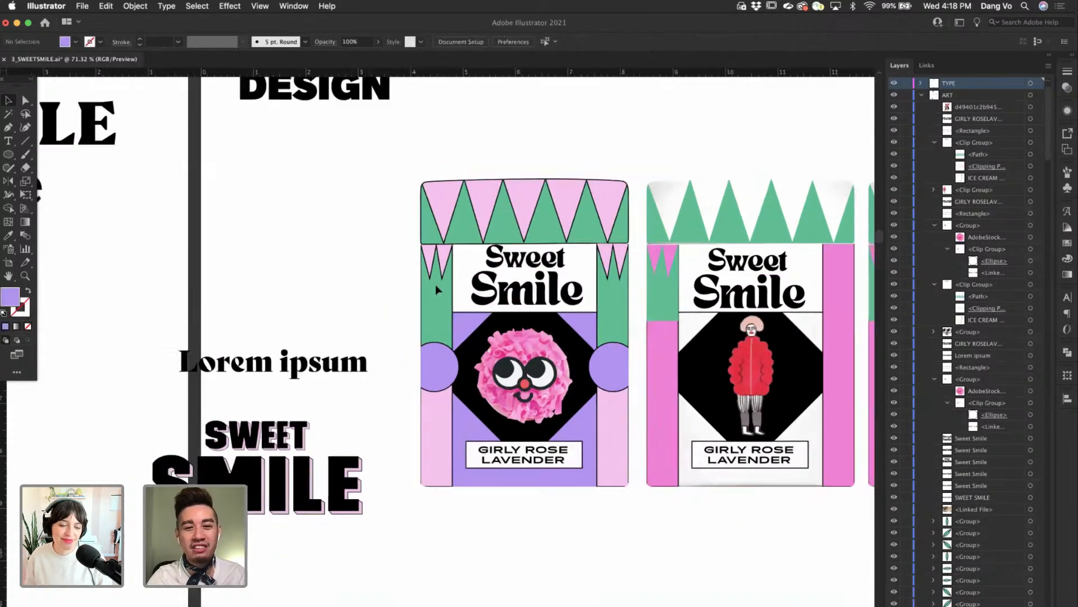
Step: Try enlarging the Sweet Smile script logo on the first container to about 3.27 in wide
scroll(347, 300, "up", 4)
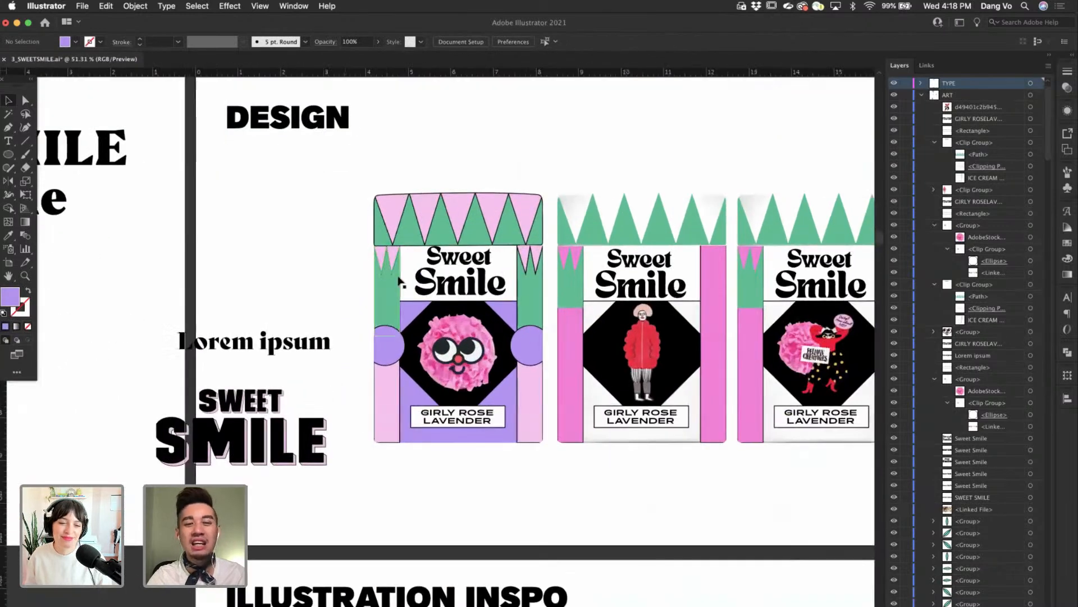
left_click(493, 278)
left_click_drag(507, 246, 530, 232)
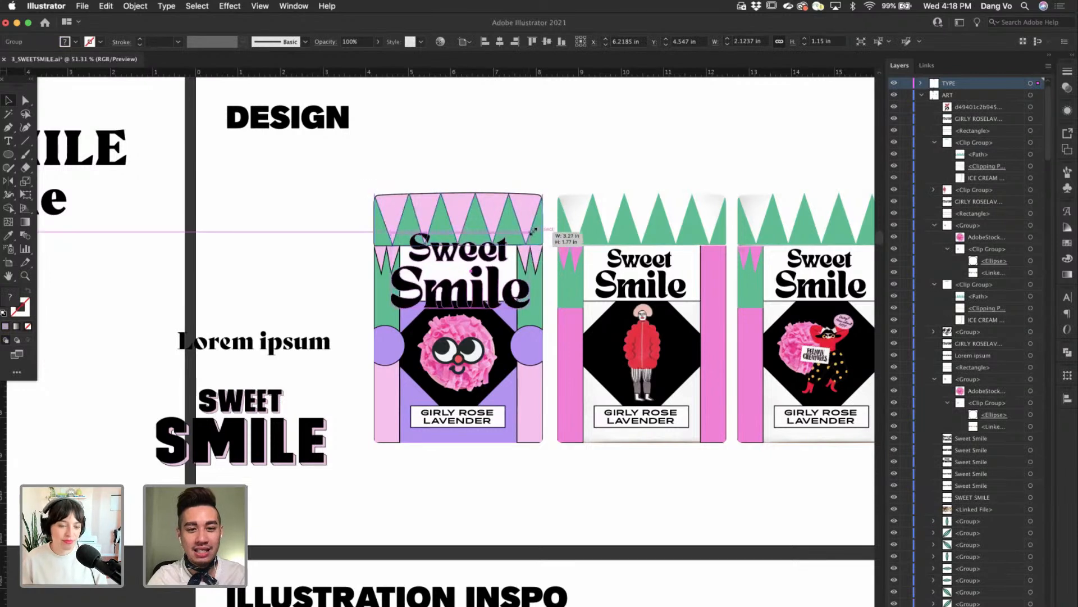
key("super+z")
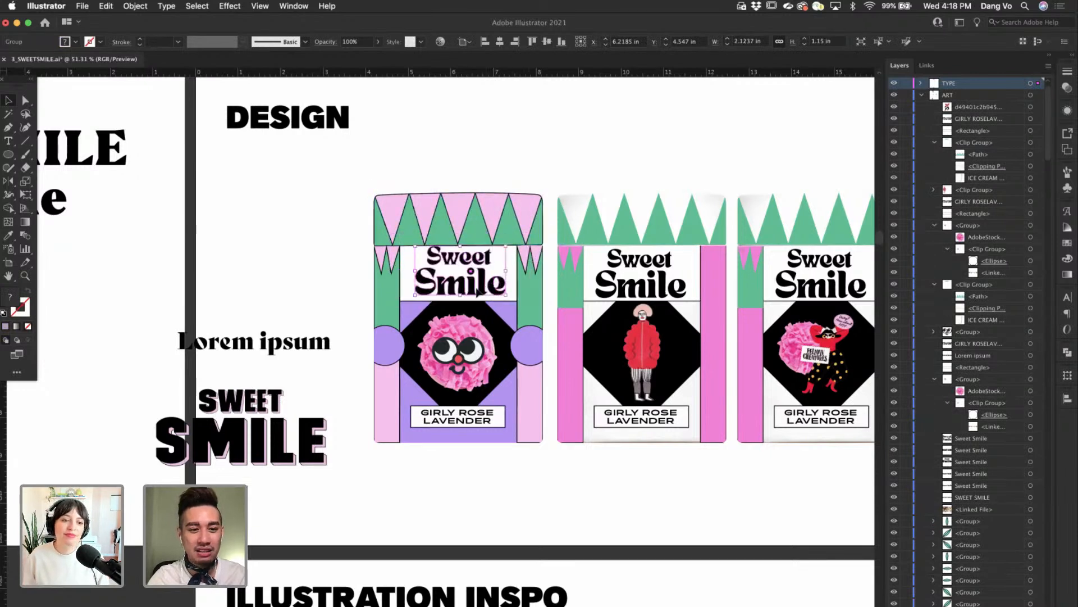
Step: Replace the script logo on the first container's white panel with the block-letter SWEET SMILE logo, scaled down to fit between the side columns
left_click_drag(487, 291, 246, 291)
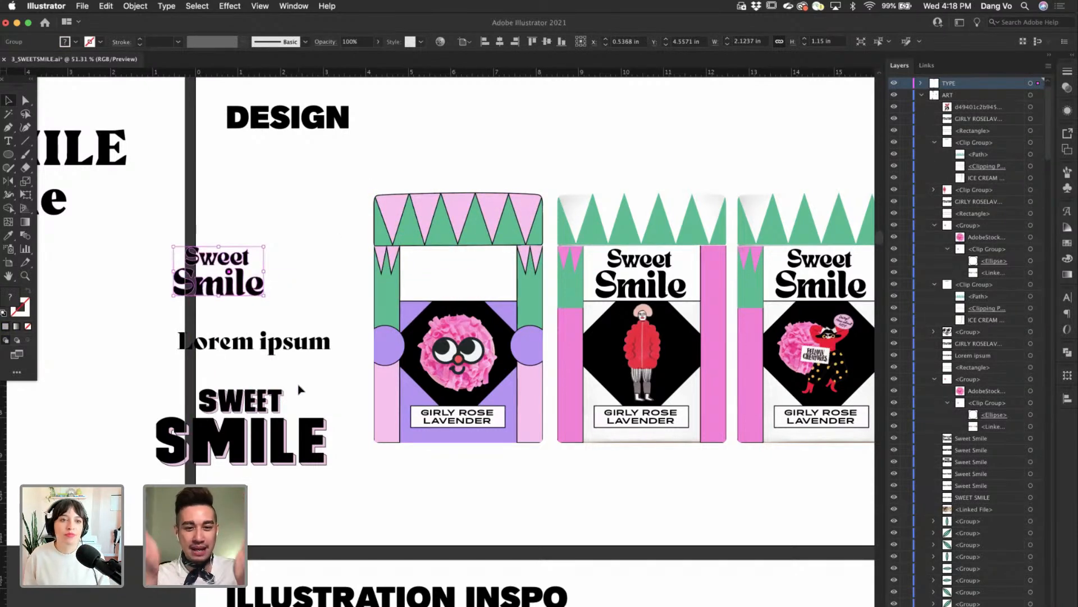
left_click_drag(312, 449, 527, 272)
scroll(527, 272, "up", 6)
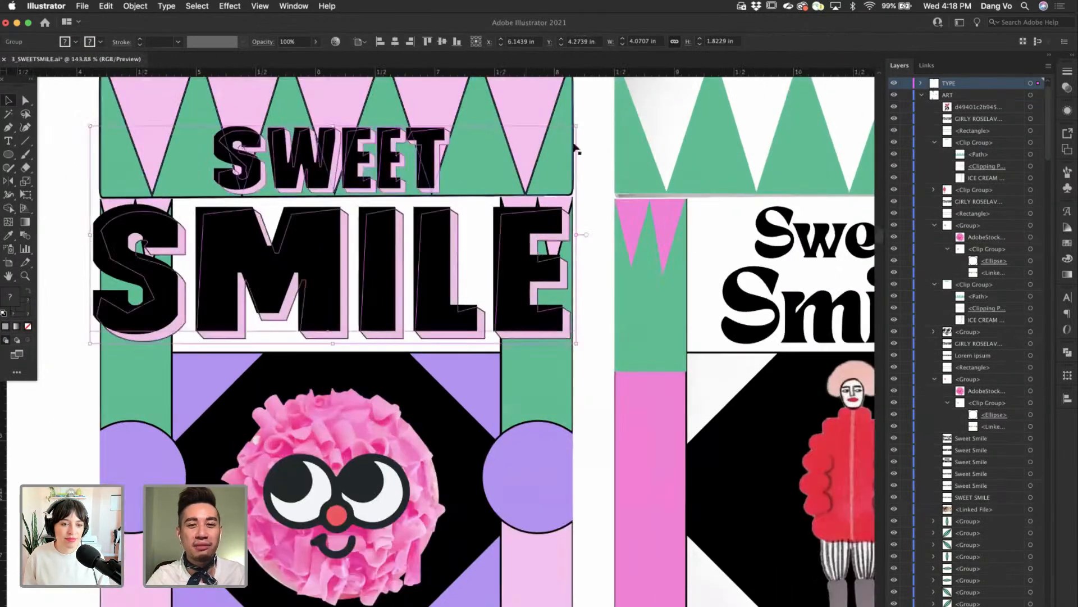
left_click_drag(577, 127, 474, 170)
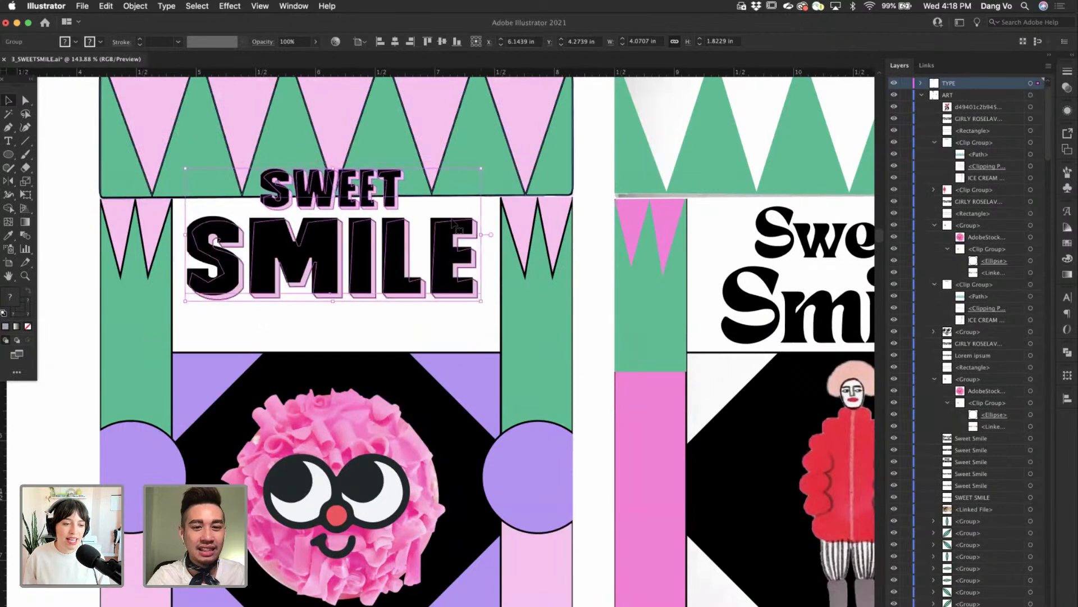
left_click_drag(454, 240, 454, 279)
left_click_drag(482, 208, 479, 210)
left_click(531, 232)
scroll(530, 233, "down", 5)
left_click(530, 236)
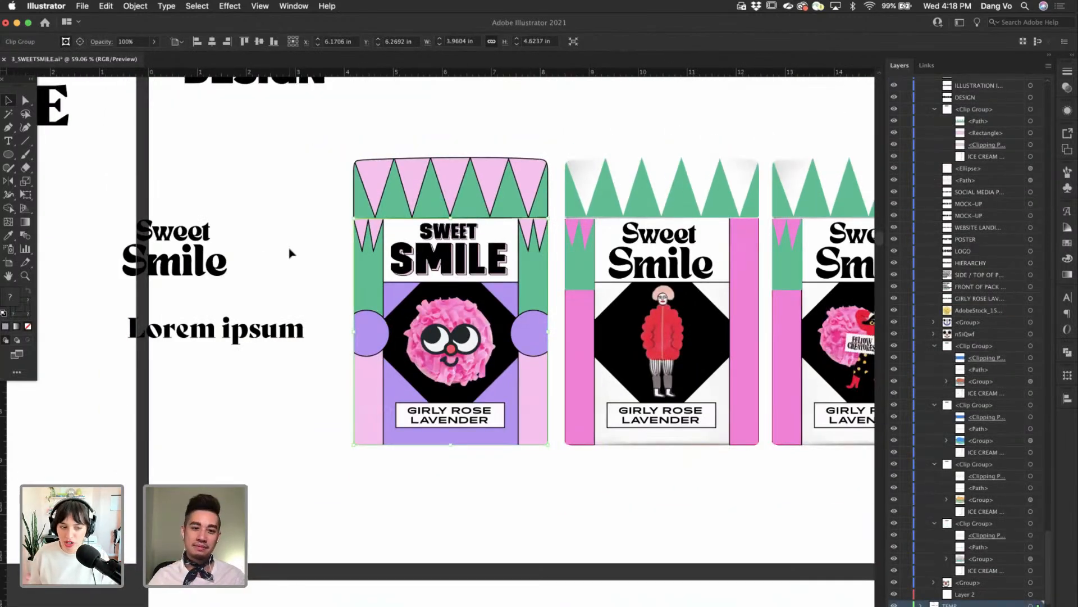
Step: Isolate the block-letter logo group and convert its live SMILE text to outlines
scroll(497, 247, "up", 5)
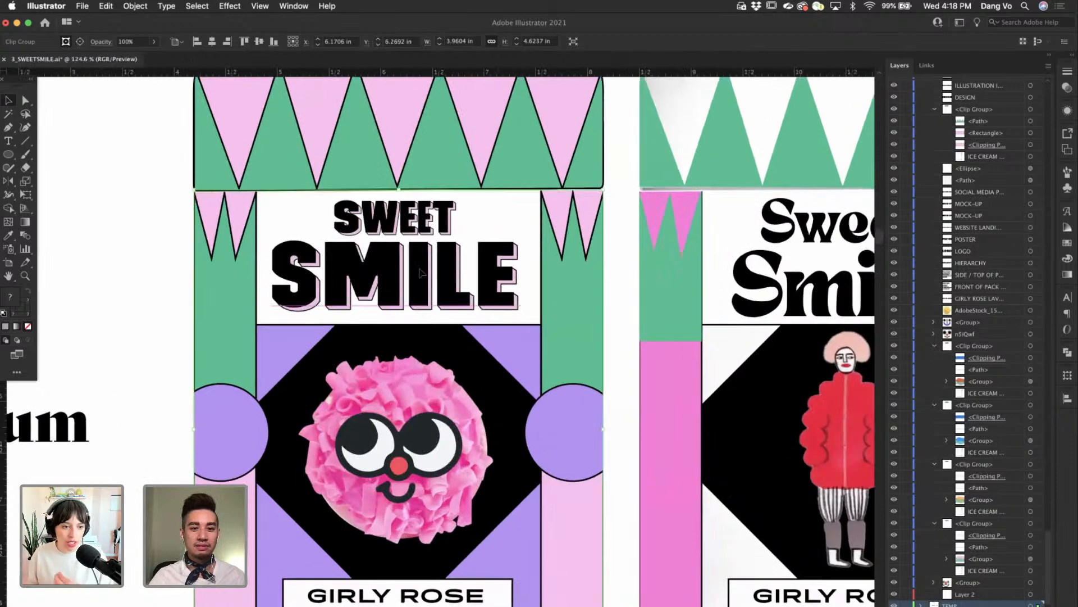
double_click(421, 272)
scroll(425, 273, "up", 5)
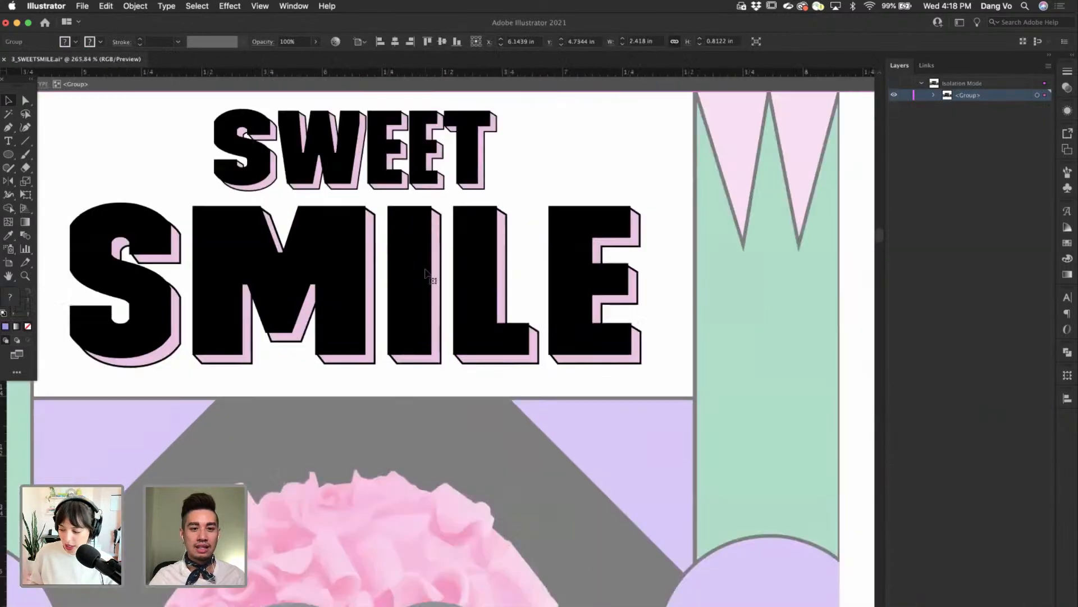
left_click(426, 274)
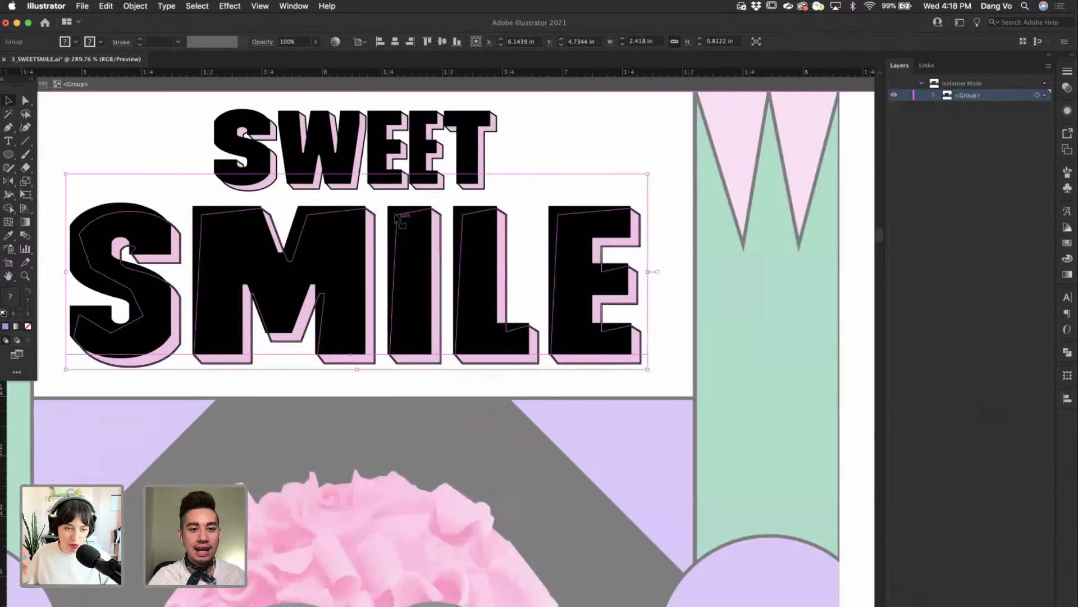
left_click(933, 96)
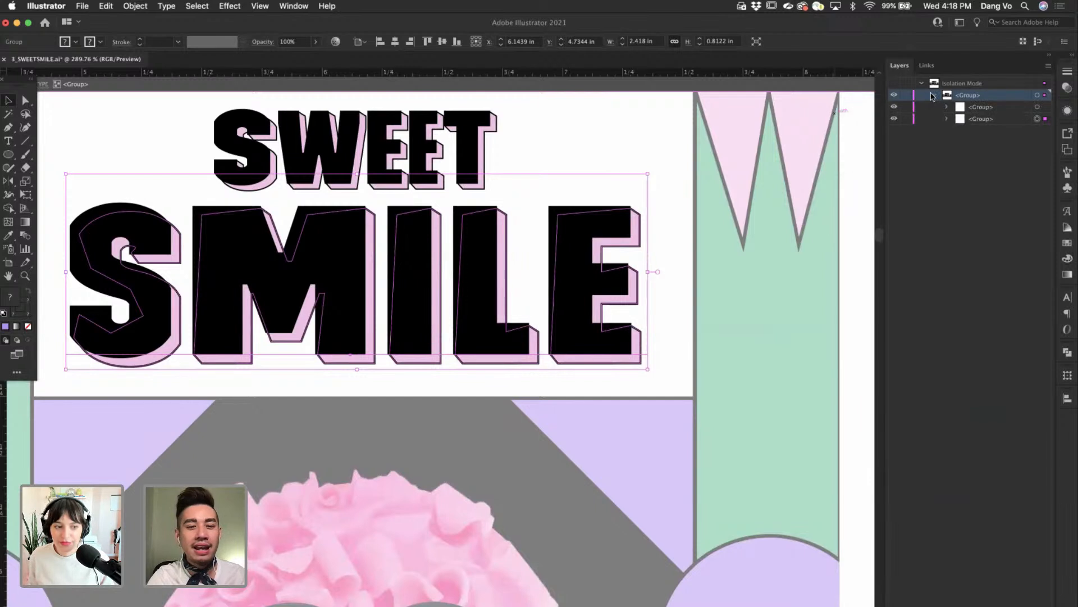
left_click(948, 119)
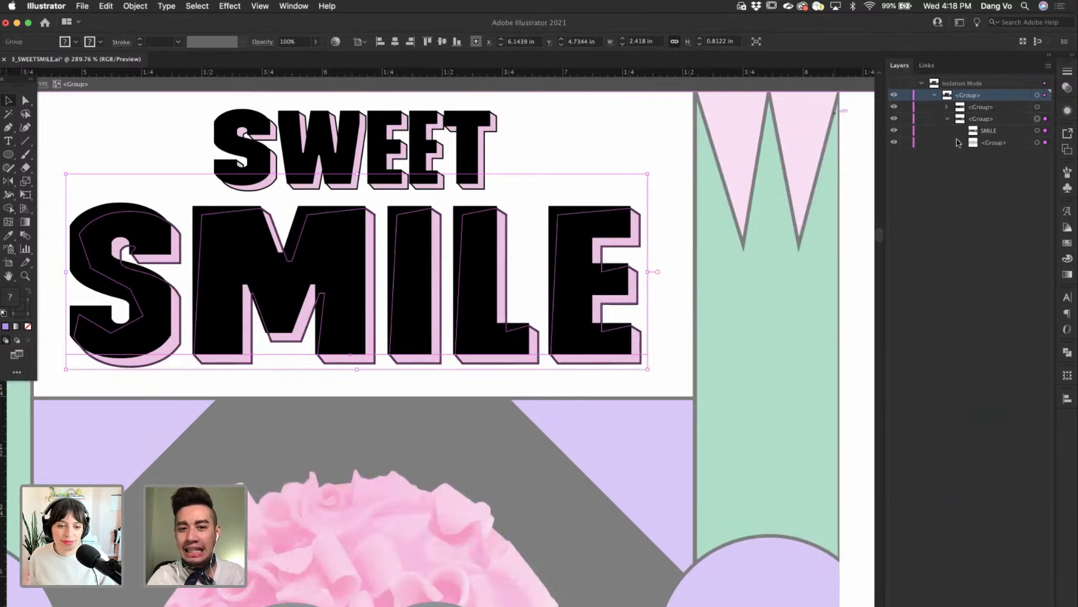
scroll(379, 216, "up", 3)
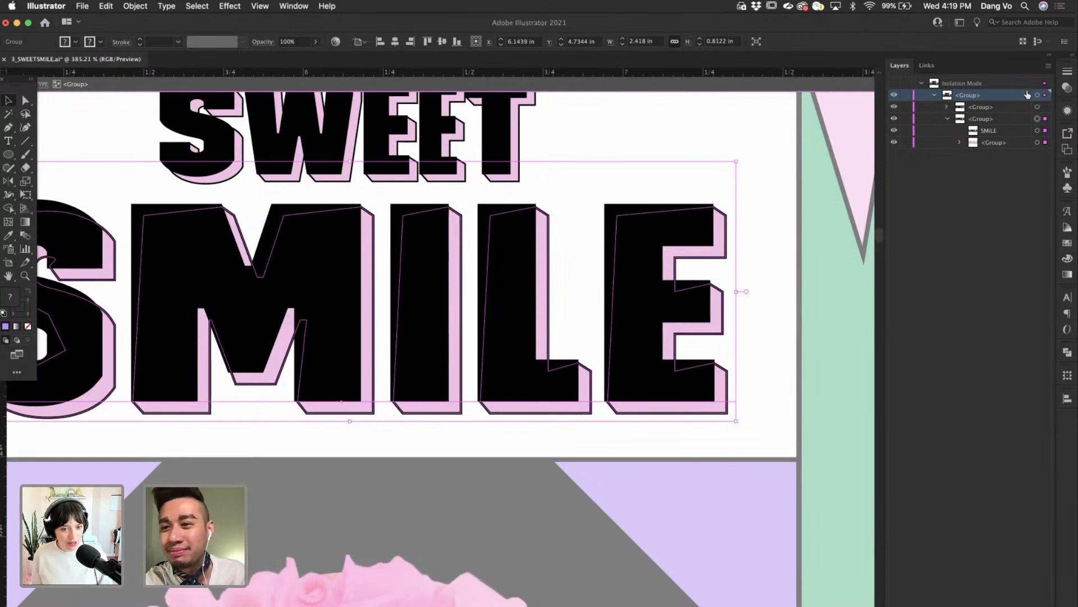
left_click(1038, 131)
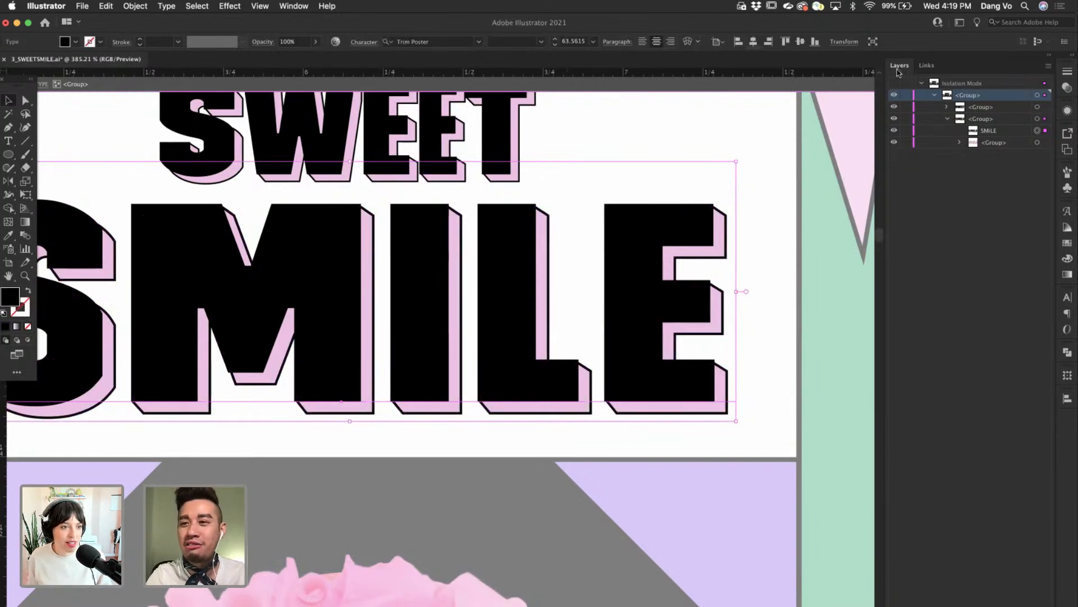
left_click(168, 10)
mouse_move(135, 6)
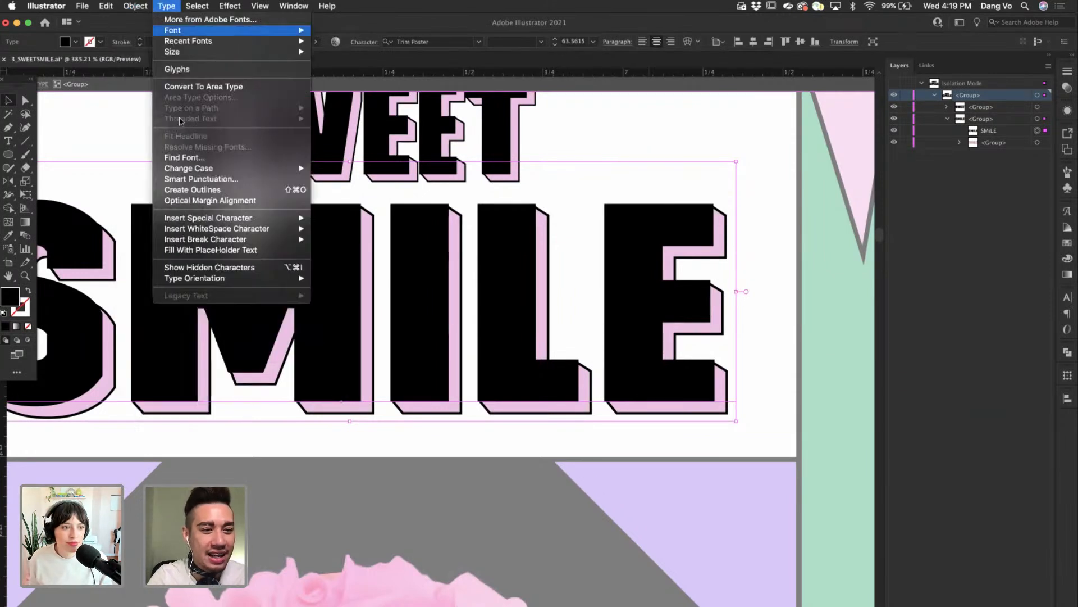
left_click(240, 189)
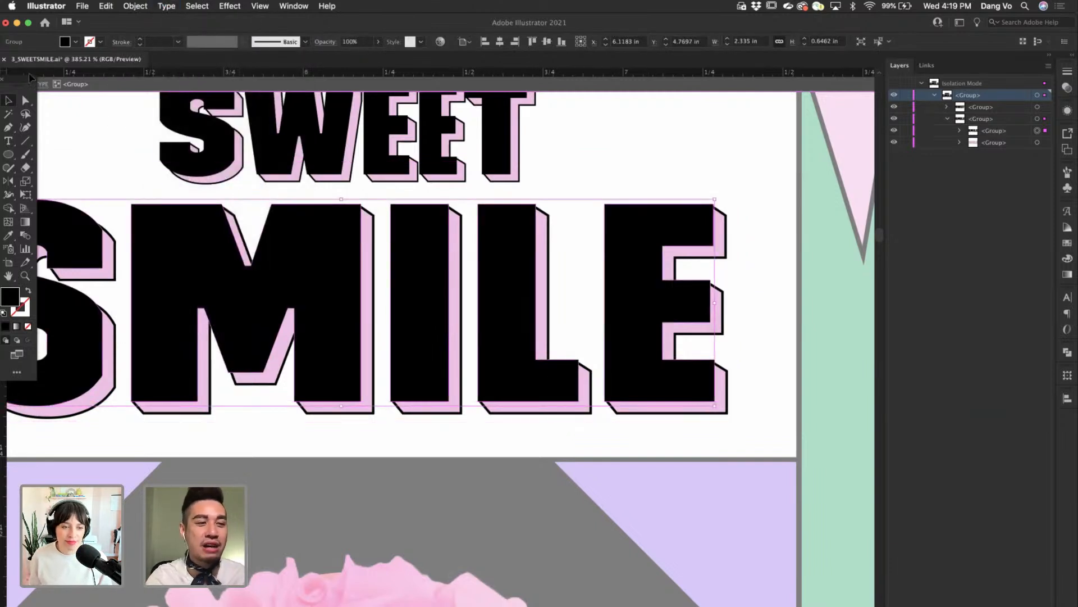
Step: Shorten the letter I in SMILE by lowering the top anchor points of its black shape and its pink shadow
left_click(23, 101)
left_click(390, 204)
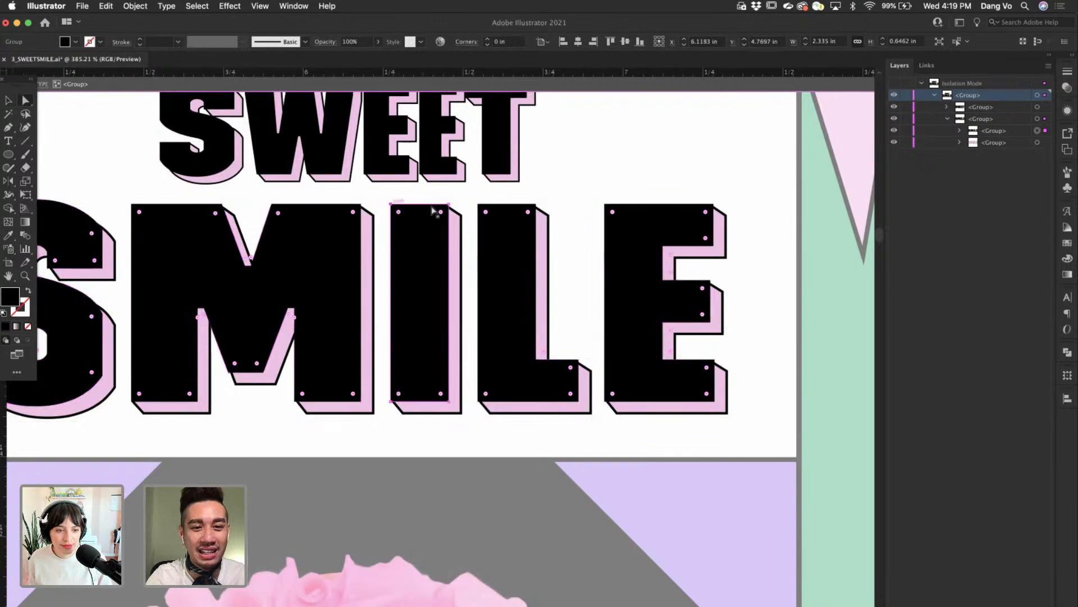
left_click(449, 205, "shift")
left_click_drag(448, 205, 449, 258)
left_click(448, 208)
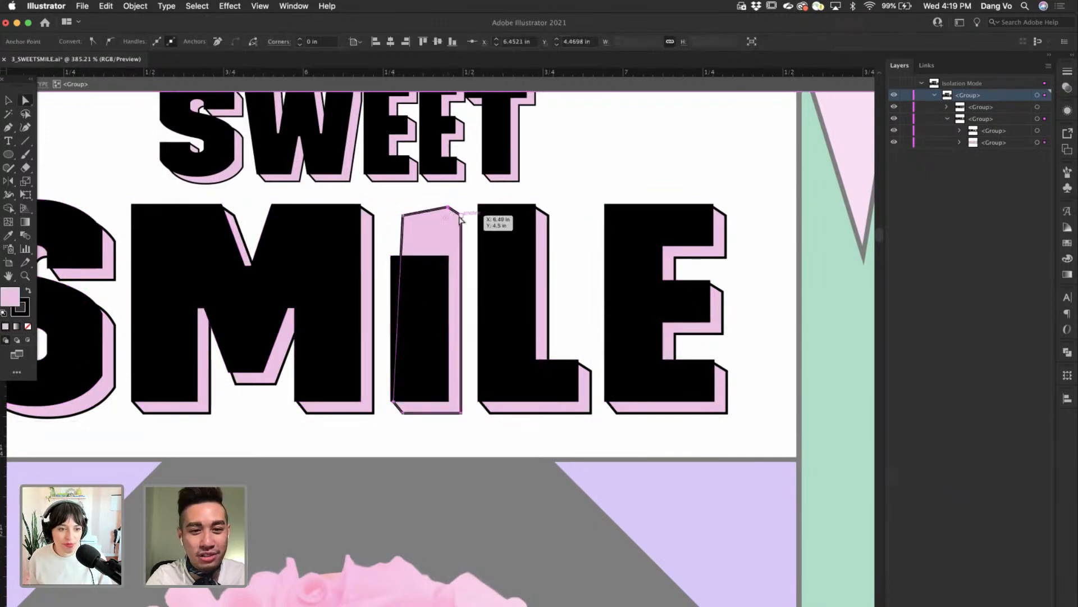
left_click(461, 215, "shift")
left_click(403, 216, "shift")
left_click_drag(402, 216, 406, 272)
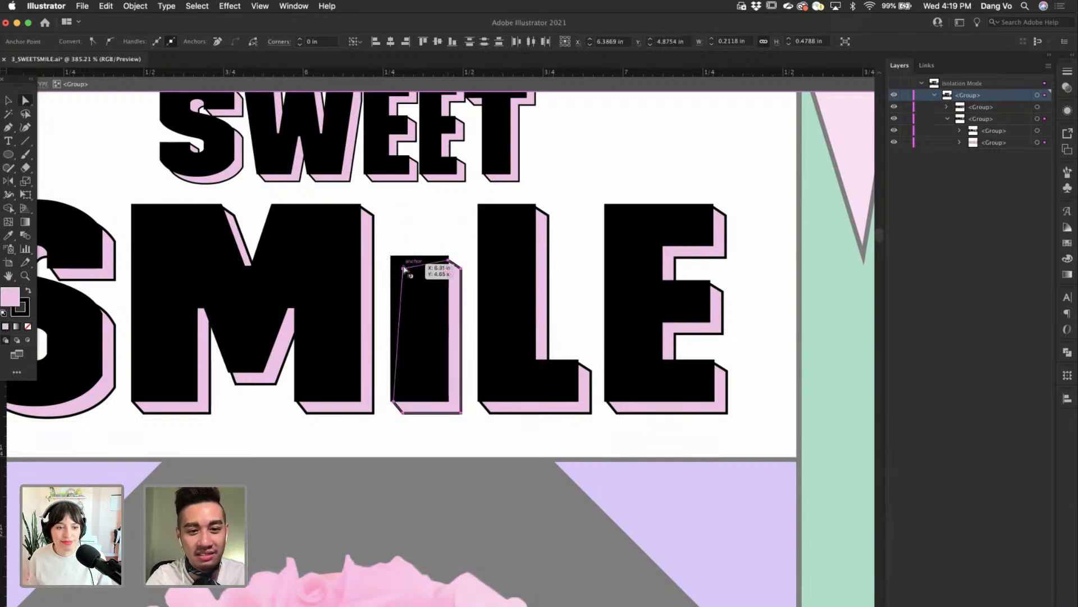
Step: Draw a circle about 0.17 in across above the shortened I and give it the letter's black fill without stroke
left_click(9, 154)
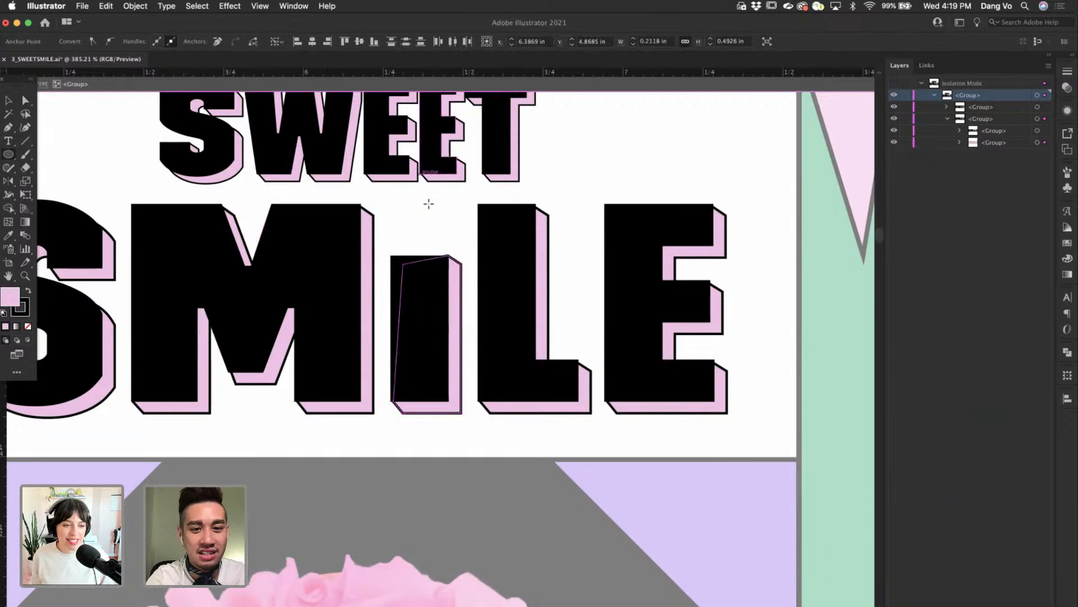
left_click_drag(409, 196, 451, 243)
scroll(451, 239, "up", 3)
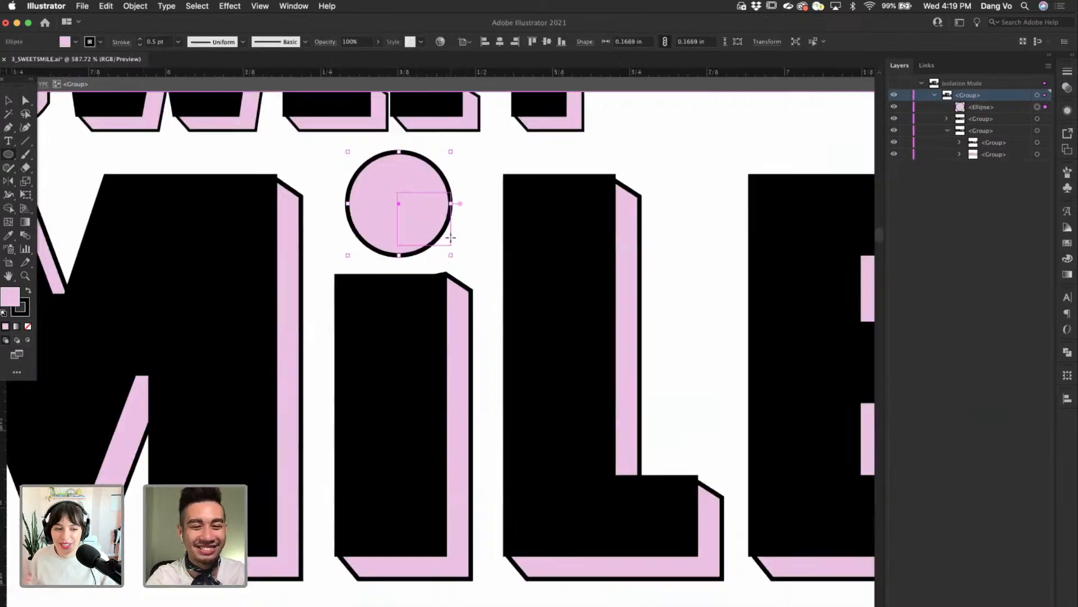
left_click(409, 406)
scroll(407, 407, "down", 5)
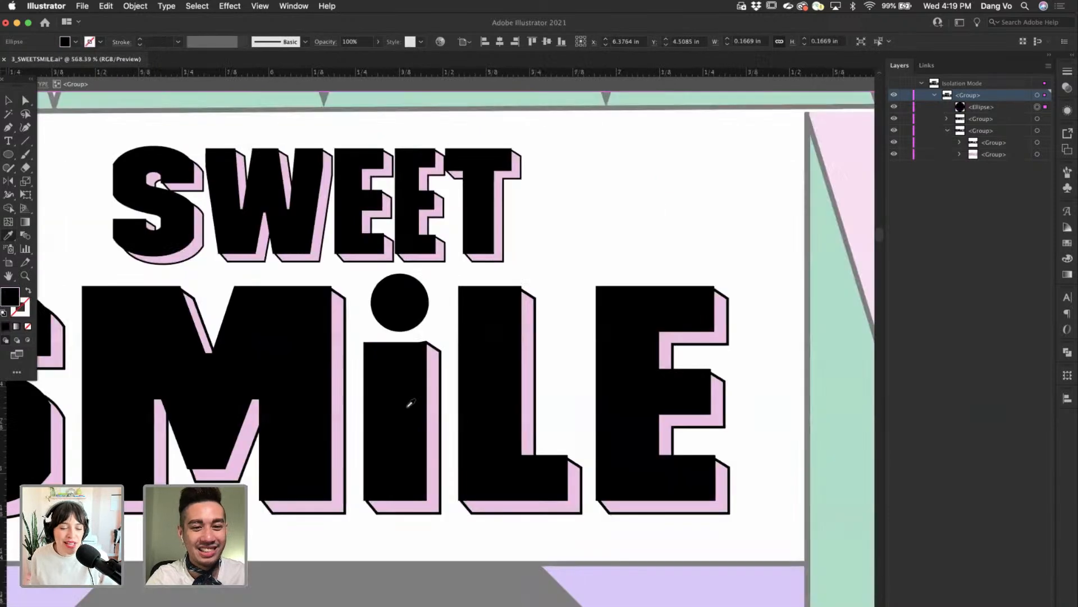
Step: Lower the top edges of the I stem and its pink shadow slightly further to widen the gap below the dot
scroll(360, 321, "up", 4)
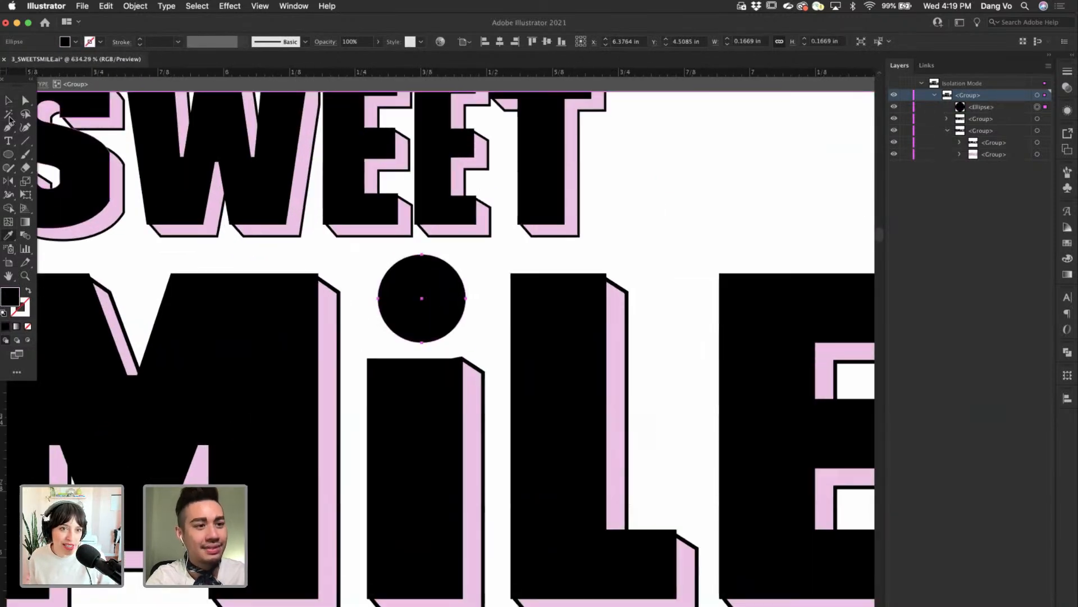
left_click(25, 101)
left_click_drag(365, 354, 465, 384)
left_click(466, 366)
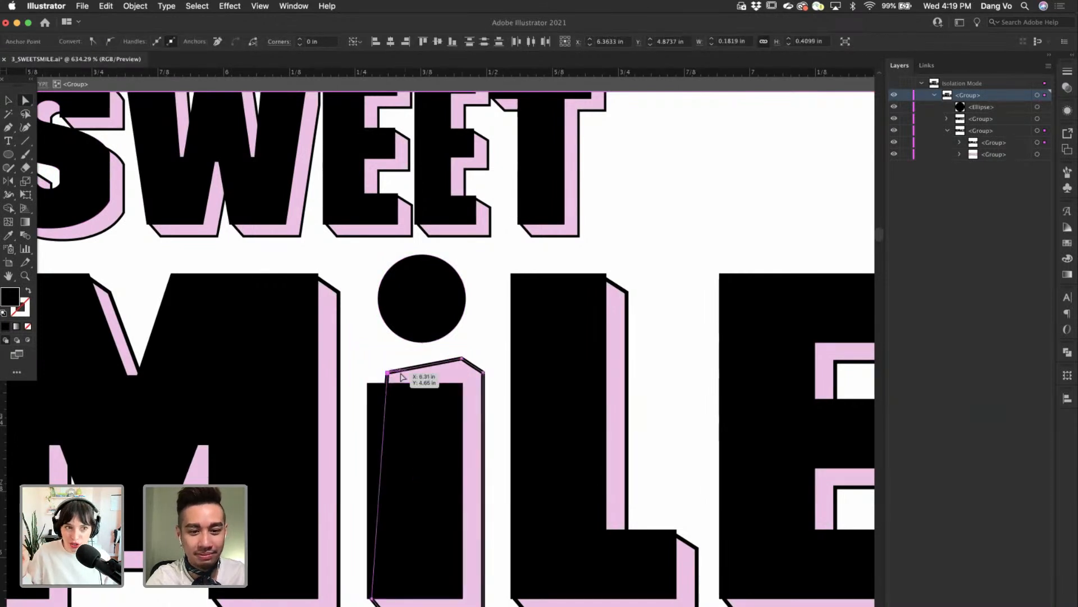
left_click(483, 373, "shift")
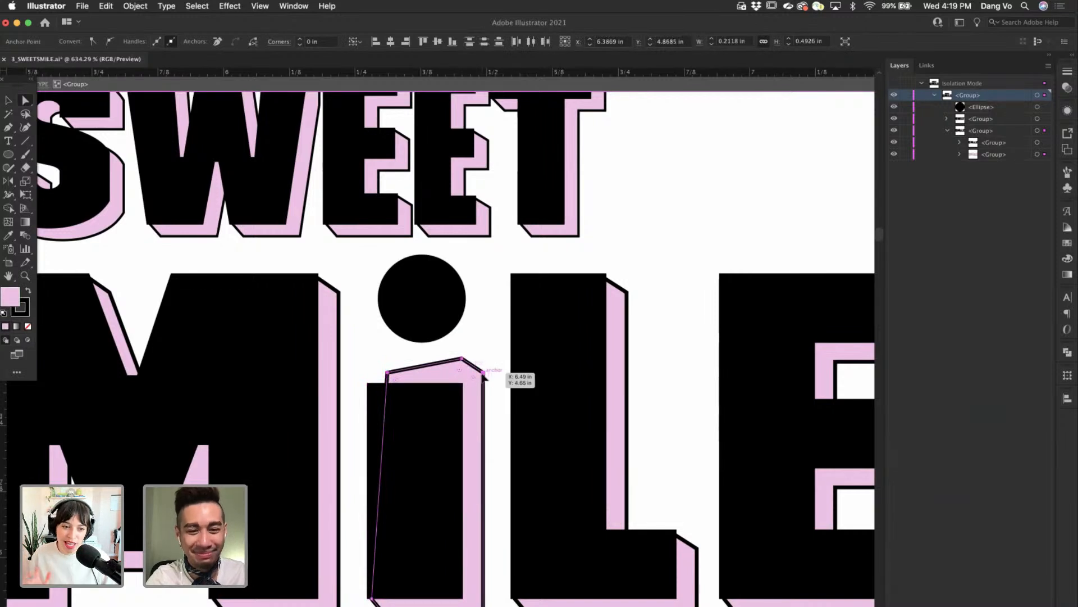
left_click_drag(484, 373, 484, 403)
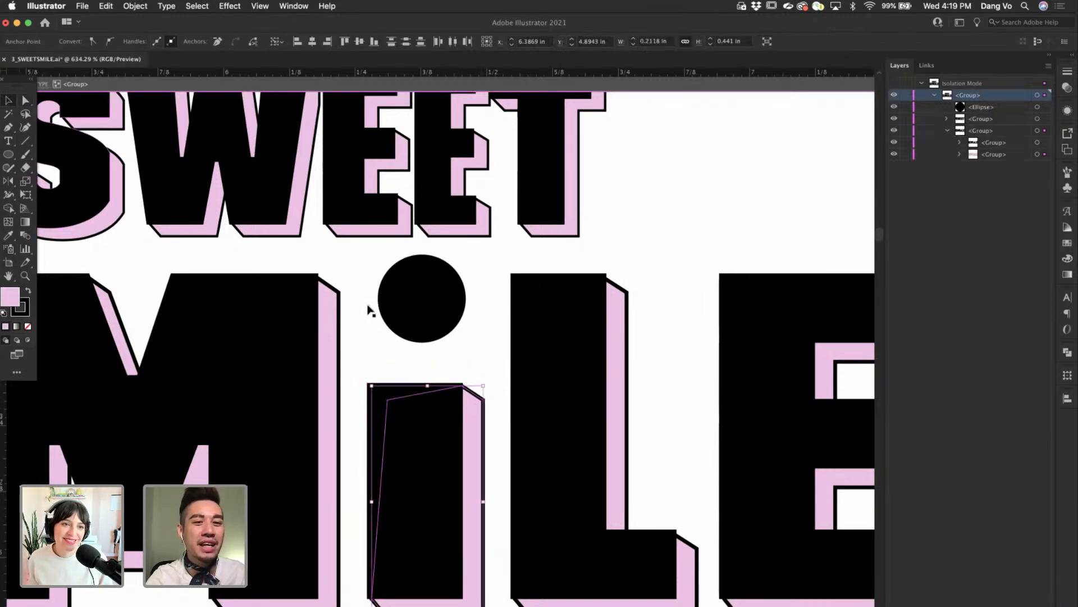
Step: Enlarge the black dot to about 0.2 in across and center it in the space above the I stem
key("v")
left_click(441, 324)
left_click_drag(466, 254, 448, 281)
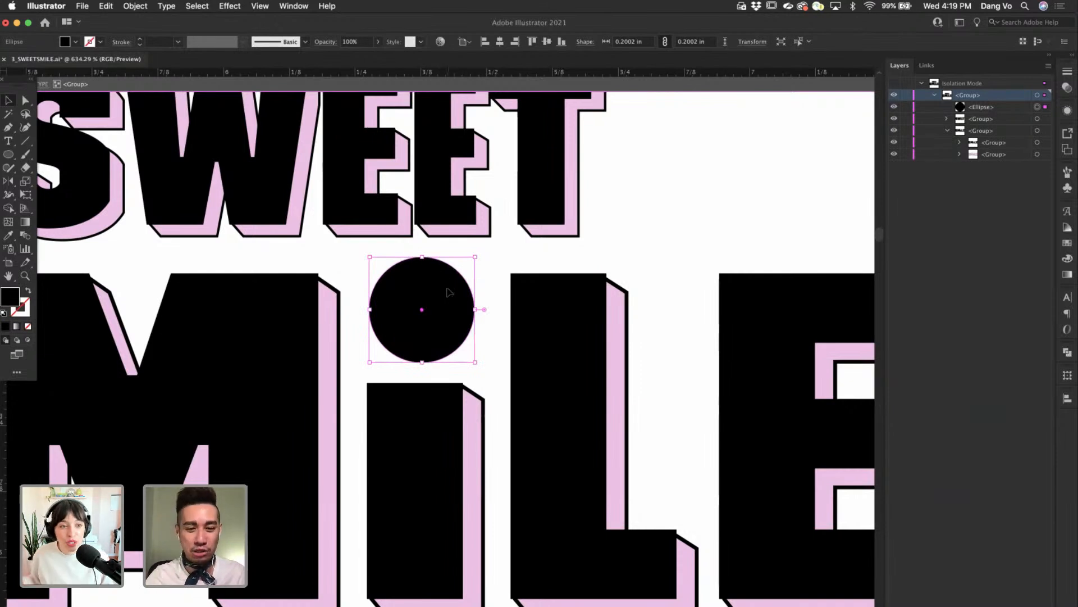
Step: Paste a copy of the dot behind it, offset right and down, with the letter shadow's pink fill and 0.5 pt black stroke
key("super+c")
key("super+b")
key("Right")
key("Right")
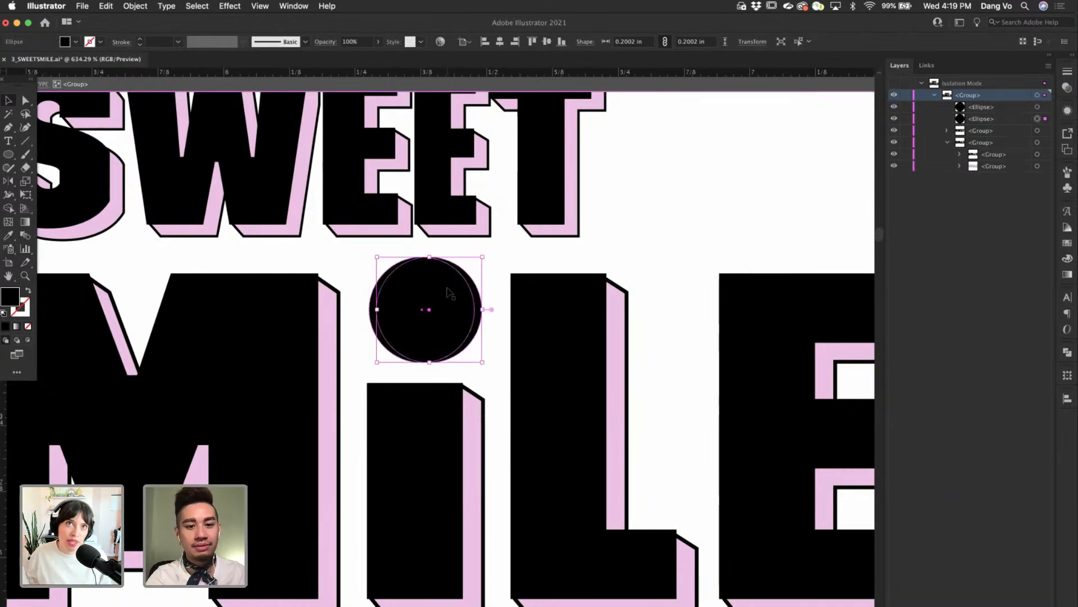
key("Down")
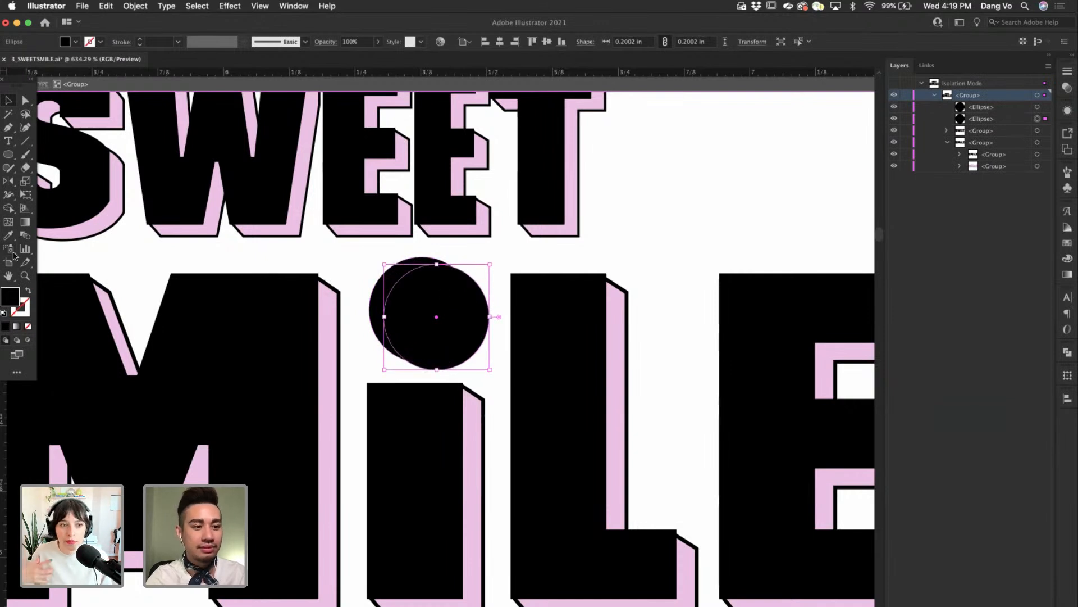
left_click(9, 237)
left_click(333, 290)
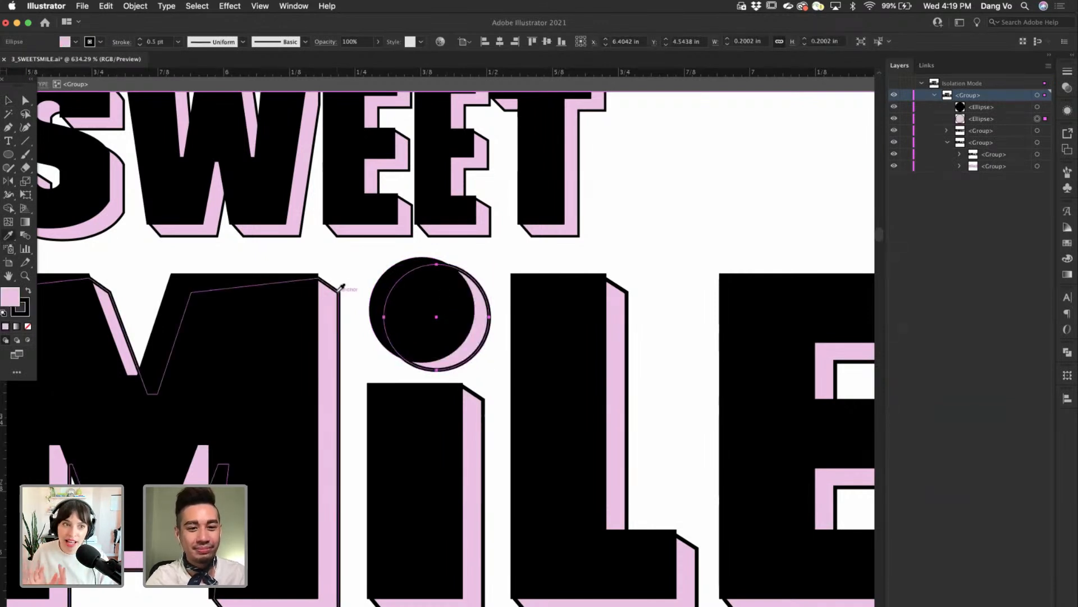
Step: Enlarge the dot's pink shadow circle to about 0.21 in across and exit isolation of the logo group
left_click(9, 100)
scroll(479, 277, "up", 3)
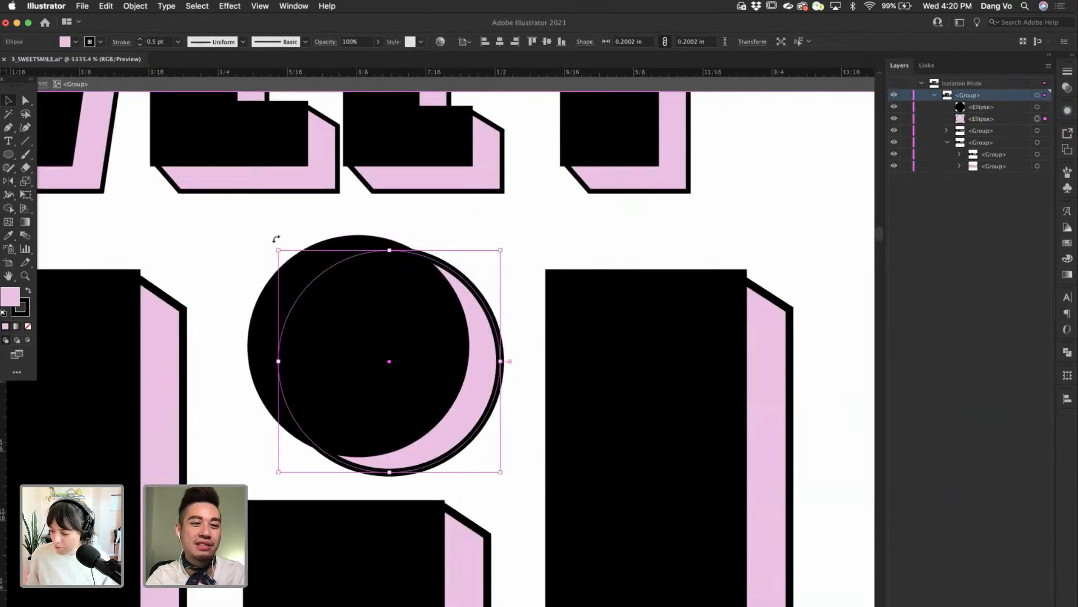
left_click_drag(278, 251, 276, 244)
key("Right")
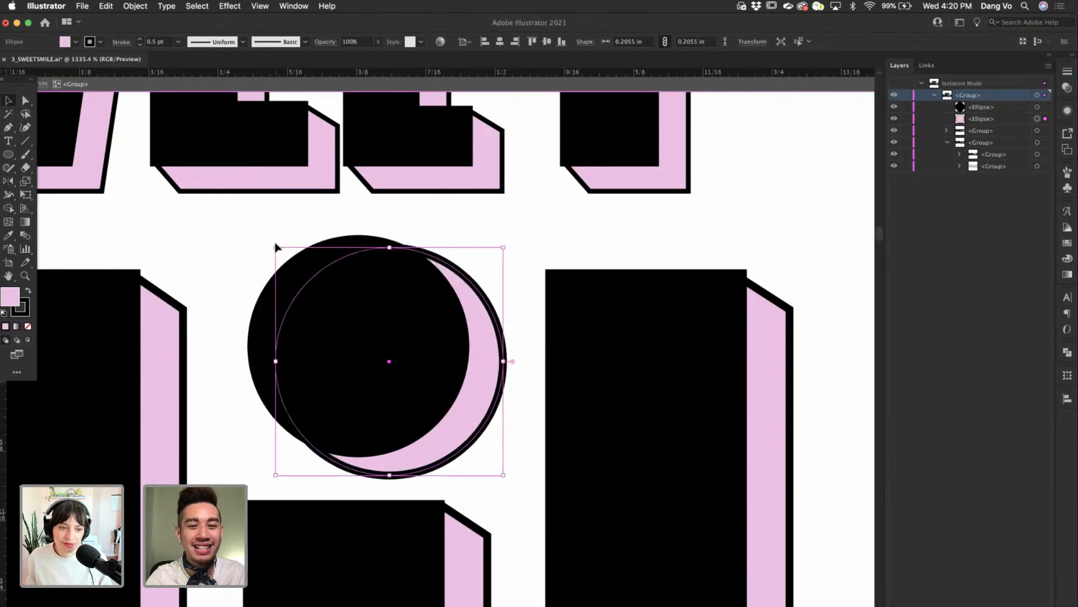
left_click(235, 243)
scroll(235, 243, "down", 10)
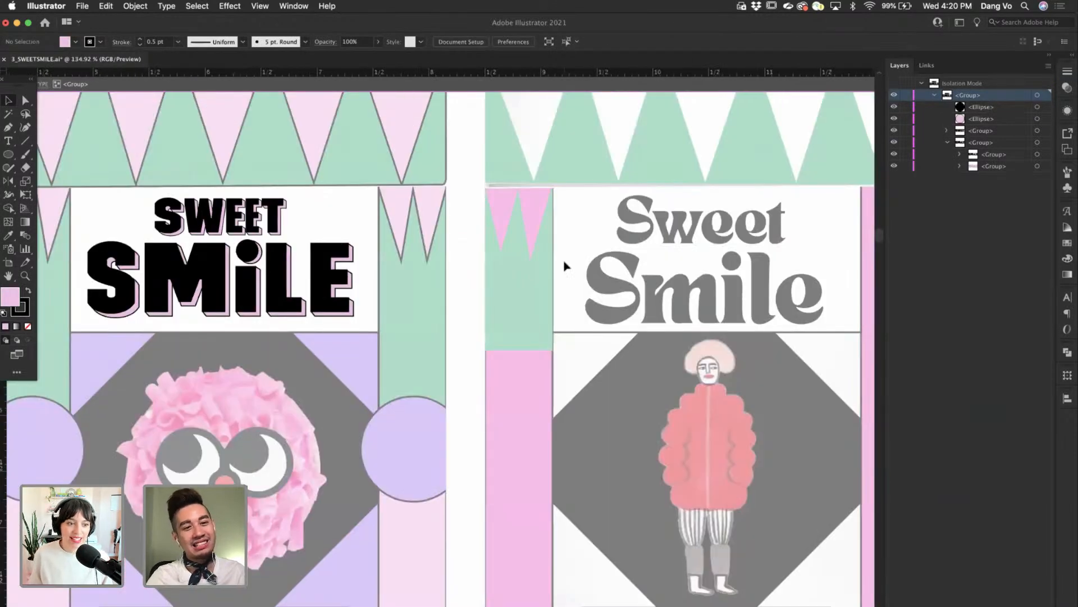
scroll(564, 265, "down", 3)
scroll(573, 147, "up", 3)
double_click(573, 146)
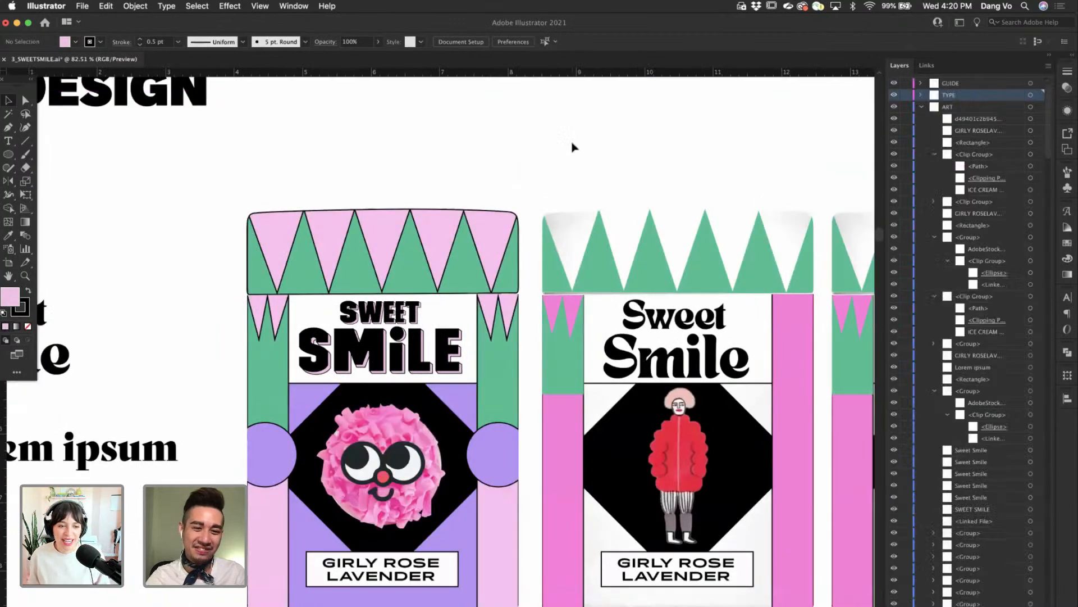
scroll(572, 147, "down", 2)
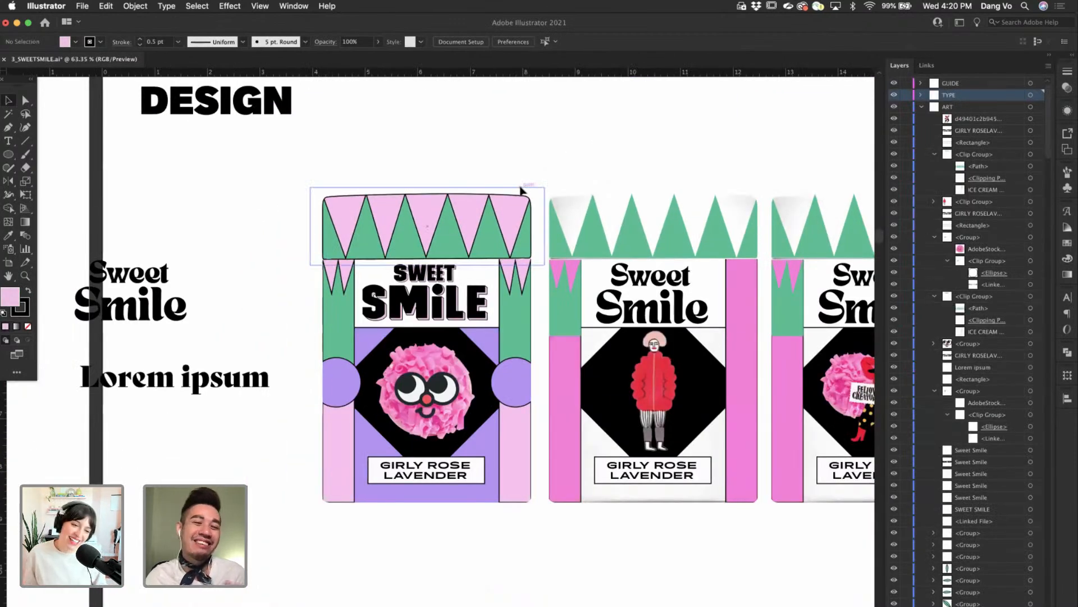
Step: Move the cartoon face group off the pink cake pop onto the blank canvas beside the first container, below the Lorem ipsum text
scroll(438, 397, "up", 2)
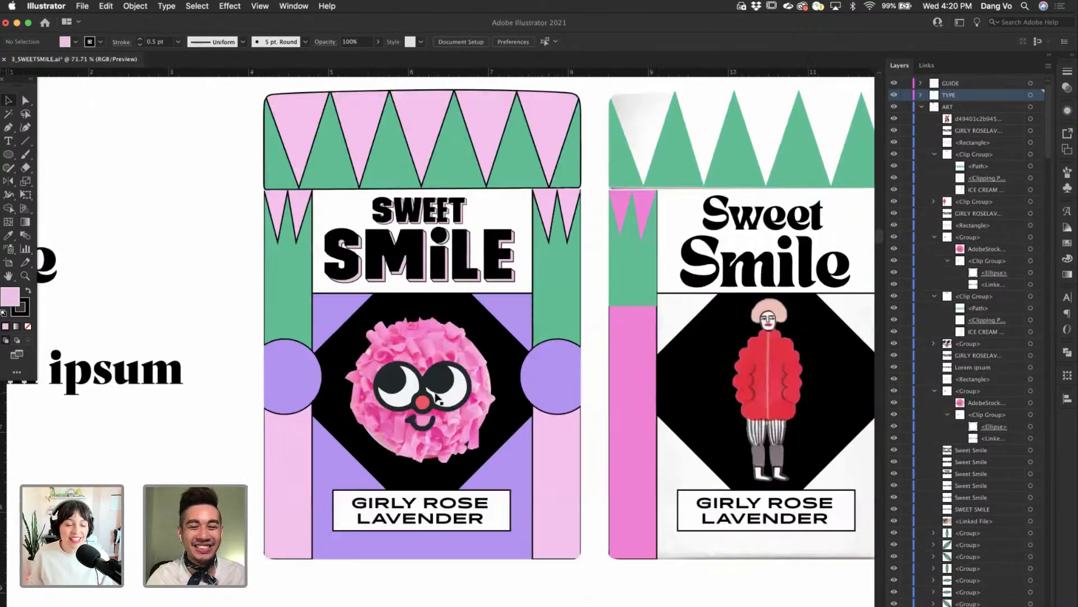
scroll(439, 398, "up", 1)
left_click(438, 398)
scroll(438, 398, "down", 3)
scroll(439, 397, "left", 2)
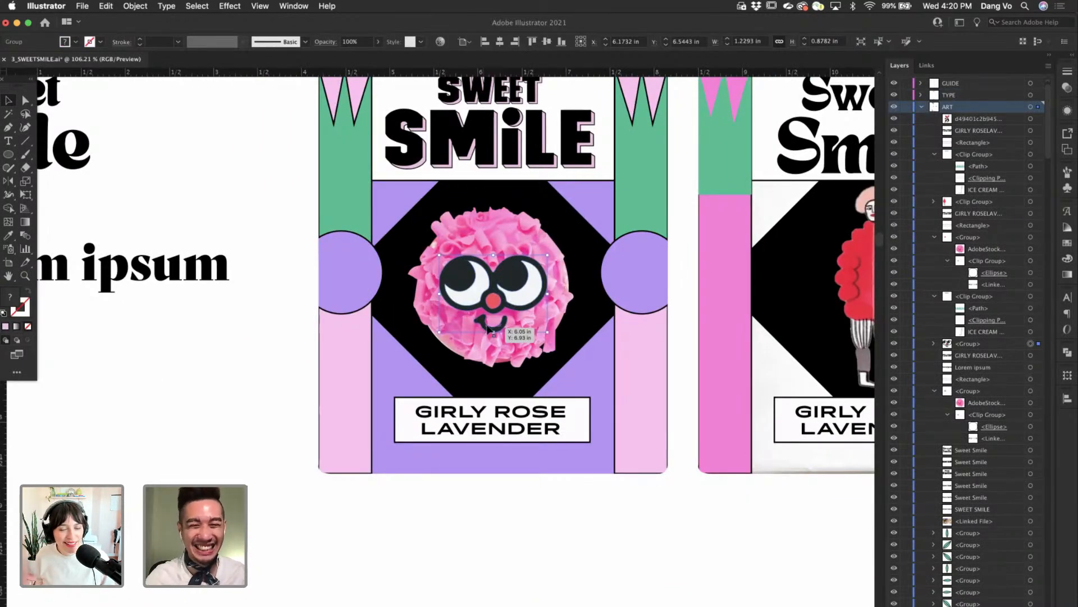
left_click_drag(514, 290, 260, 372)
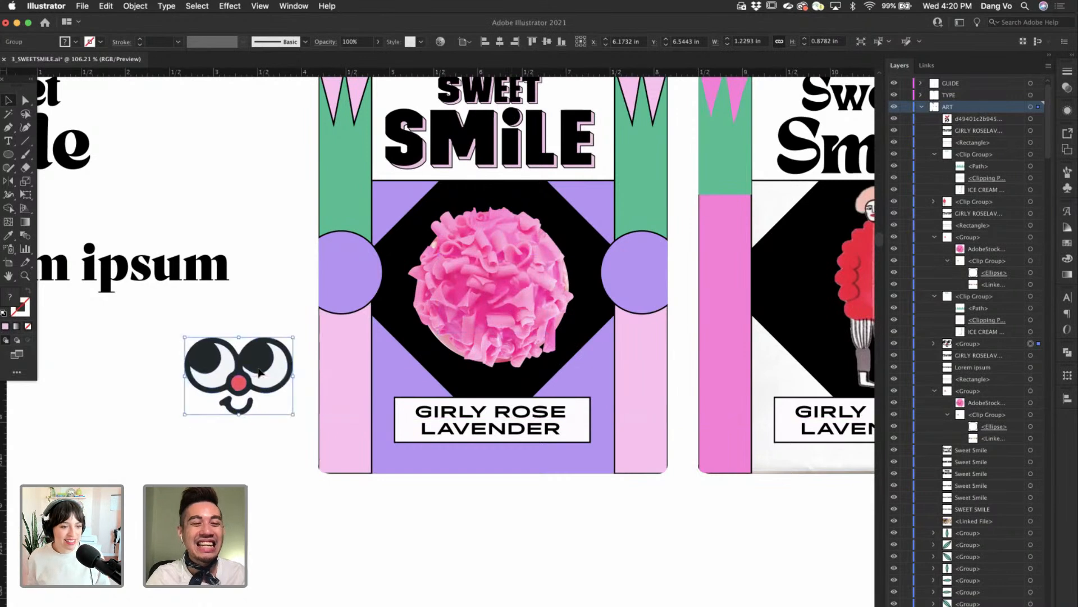
scroll(260, 372, "down", 1)
scroll(260, 372, "left", 2)
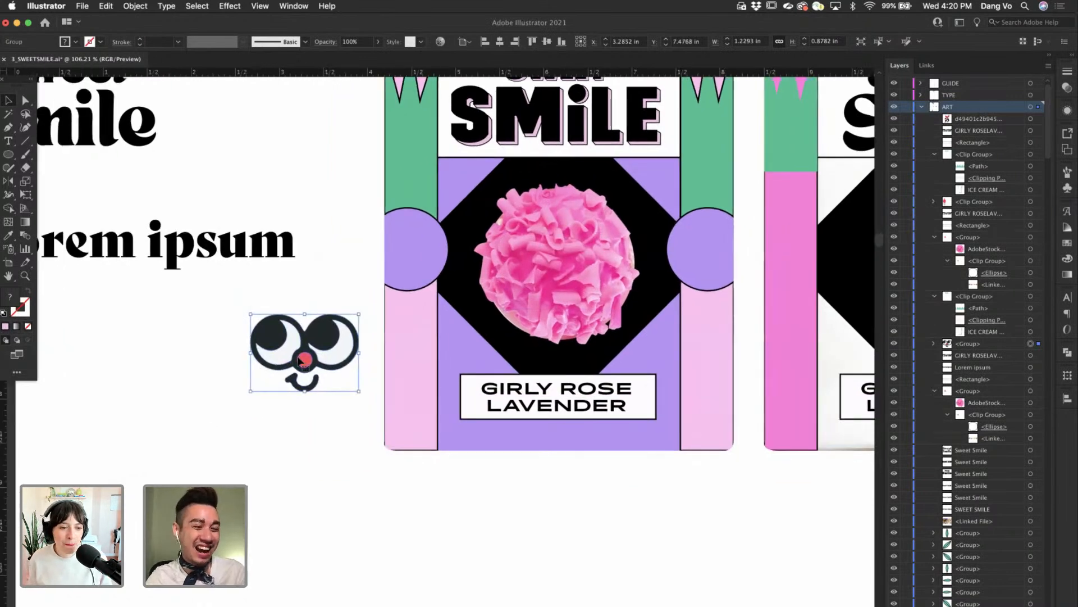
scroll(300, 360, "down", 1)
scroll(299, 360, "left", 1)
left_click_drag(341, 322, 287, 294)
left_click(200, 390)
Step: Draw a circle about 0.55 in across below the cartoon face and fill it with black 000000
key("l")
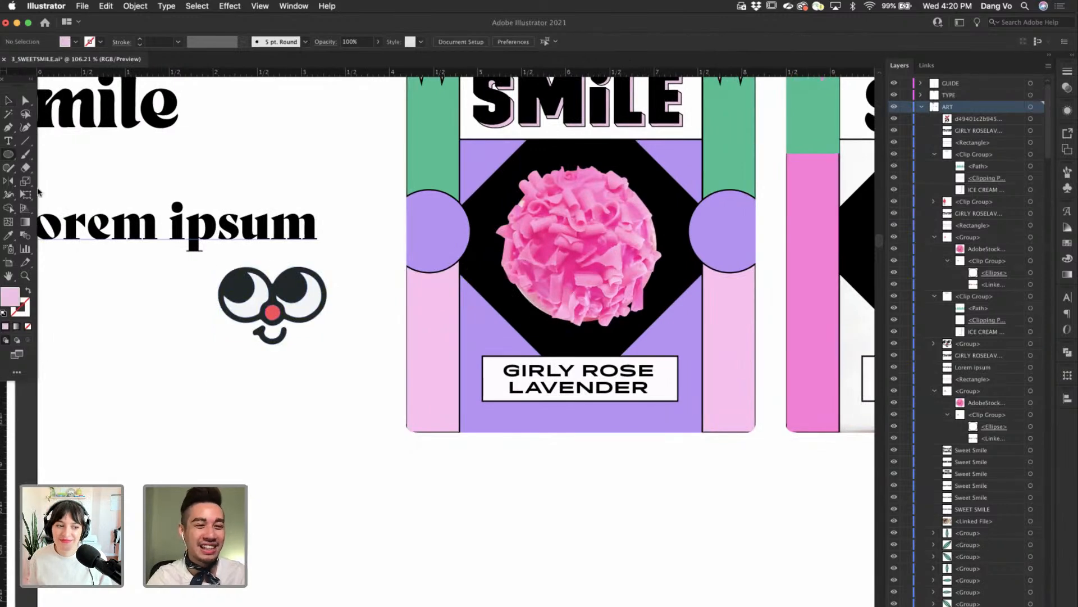
scroll(201, 391, "up", 3)
mouse_move(225, 378)
left_mouse_down()
mouse_move(301, 472)
mouse_move(288, 459)
left_mouse_up()
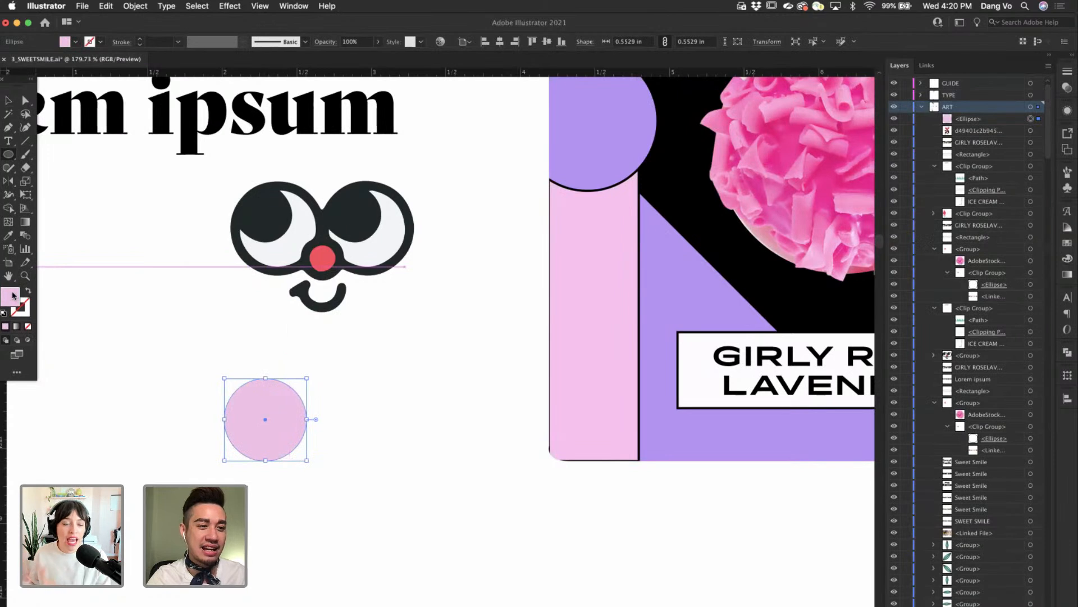
double_click(13, 295)
type("000000")
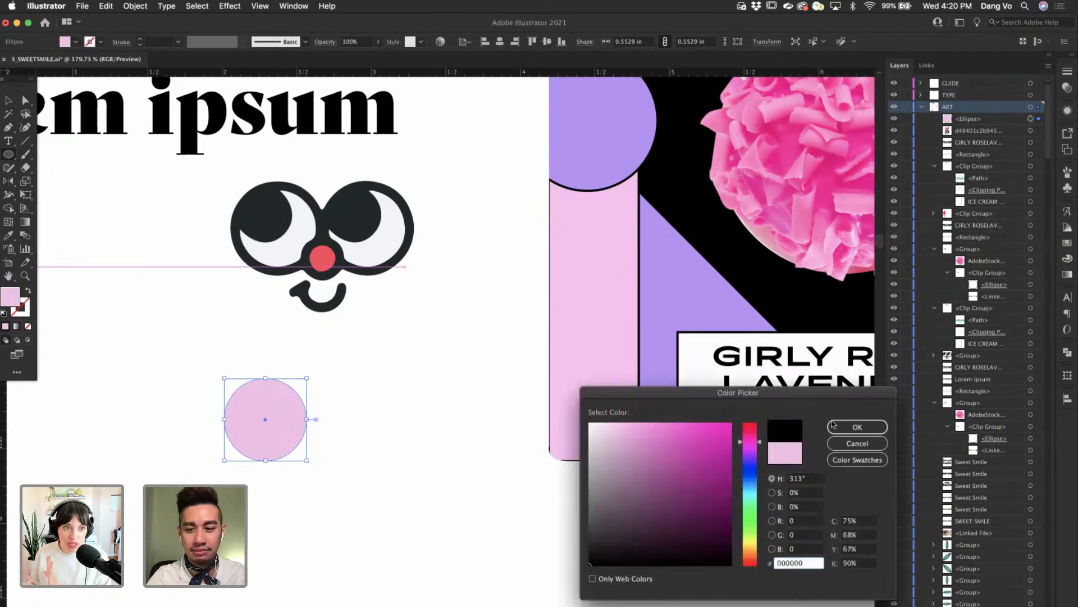
left_click(834, 426)
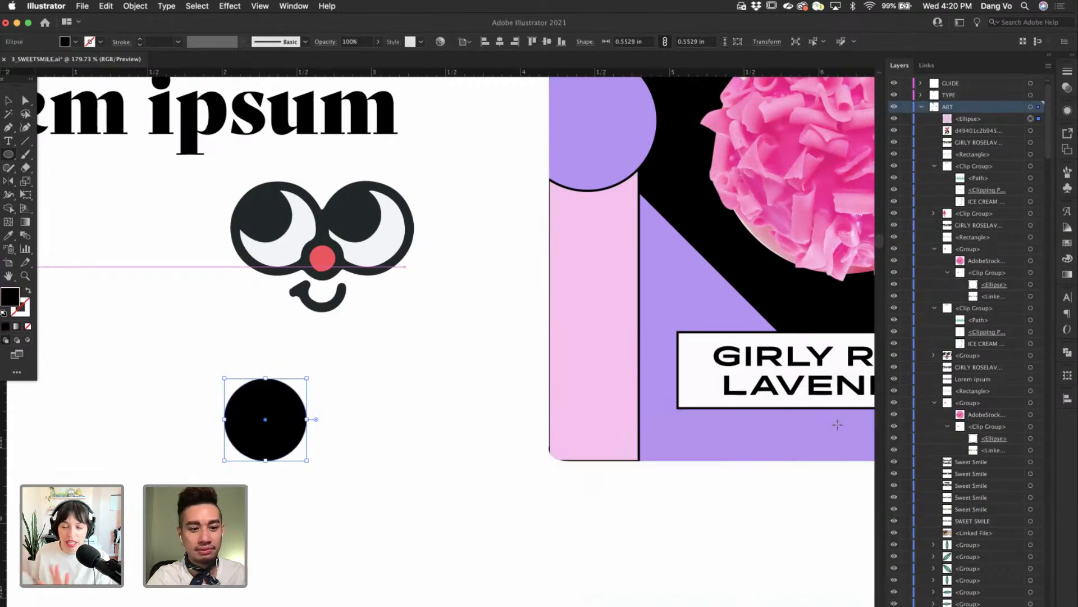
Step: Turn the circle into an unfilled ring with a 4 pt black stroke
left_click(29, 293)
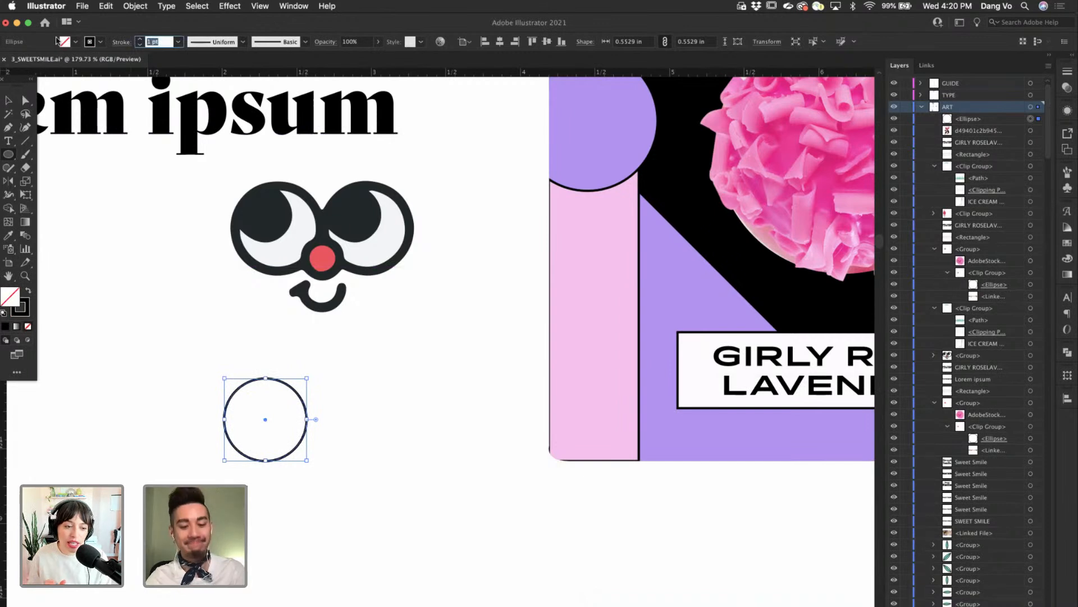
type("4")
key("Return")
left_click(8, 100)
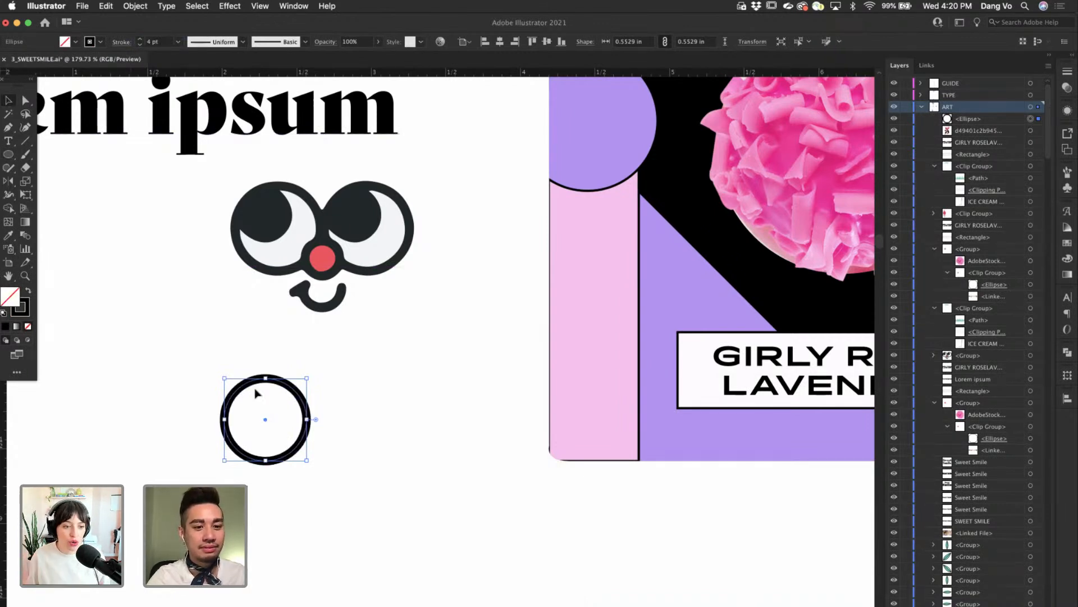
left_click_drag(303, 396, 428, 404)
left_click(247, 364)
scroll(248, 364, "down", 2)
scroll(248, 365, "left", 1)
left_click(429, 397)
key("Delete")
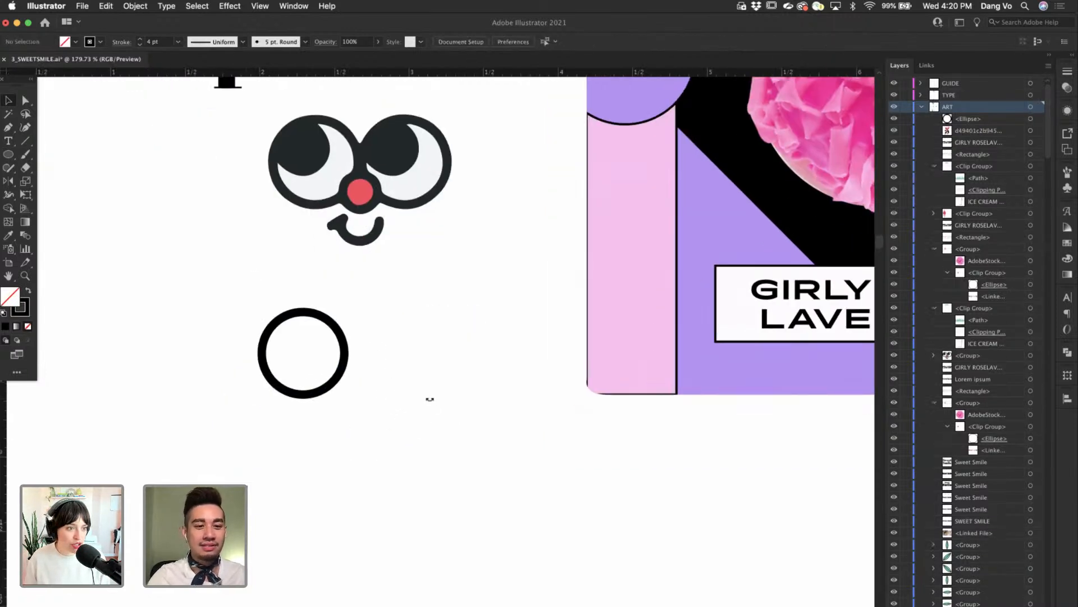
Step: Draw a pupil circle about 0.24 in across inside the ring, with a solid black fill and no stroke
key("l")
left_click_drag(300, 351, 321, 372)
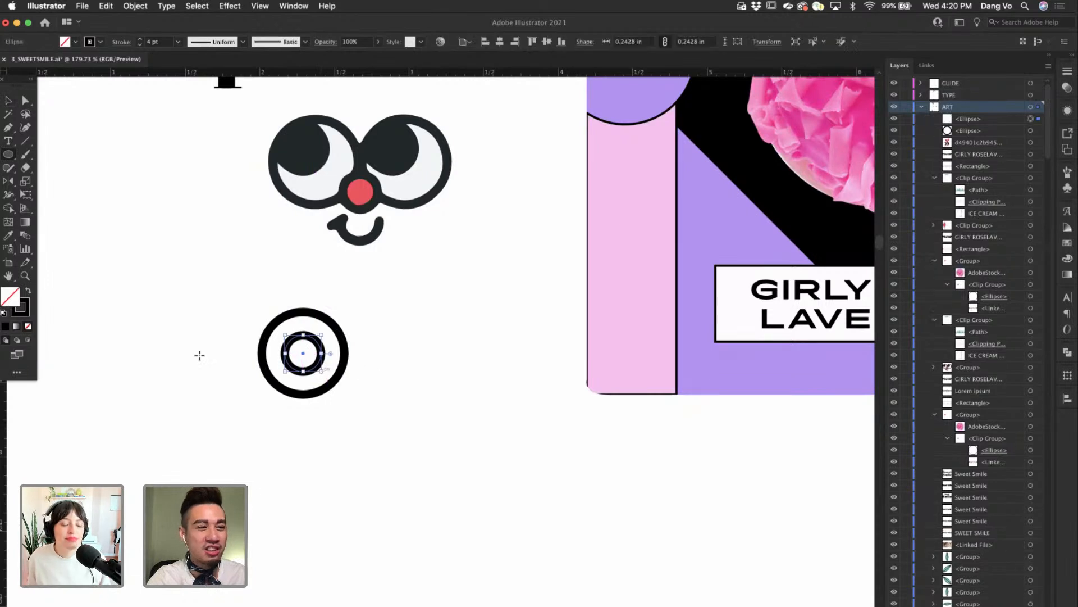
left_click(26, 291)
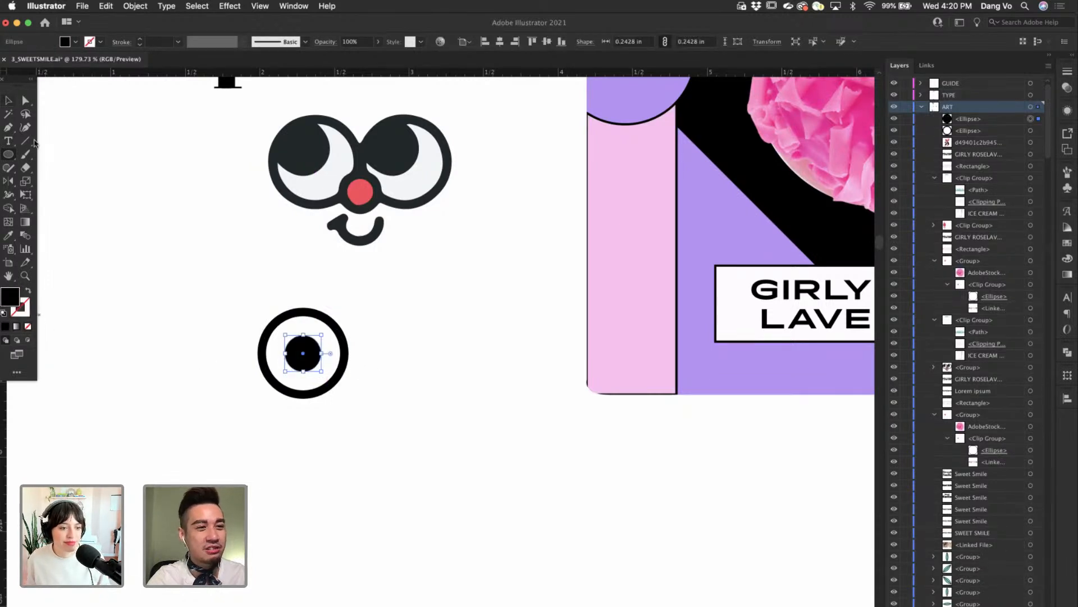
Step: Align the pupil and the ring to each other's horizontal and vertical centers
left_click(9, 101)
left_click_drag(421, 395, 156, 308)
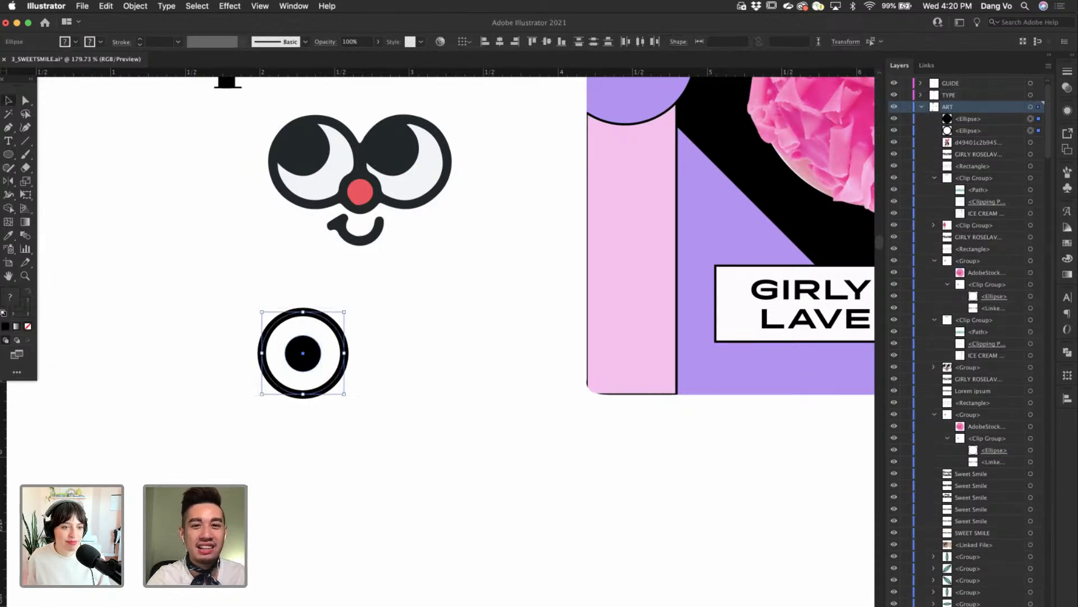
left_click(500, 43)
left_click(547, 43)
left_click(382, 529)
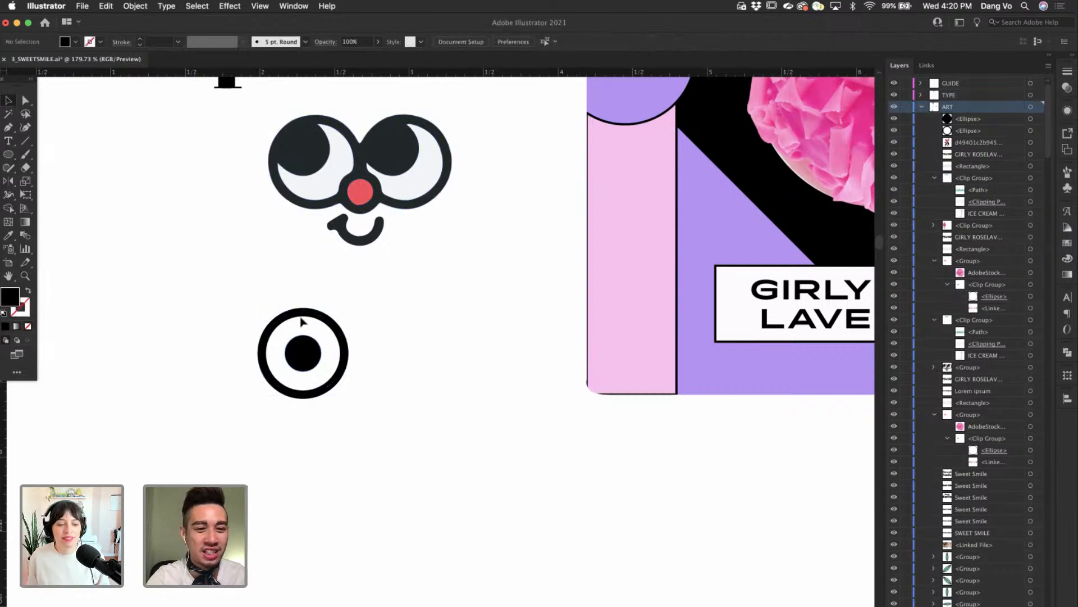
Step: Enlarge the black pupil slightly while keeping it centered in the ring
left_click(303, 352)
scroll(303, 354, "up", 3)
left_click_drag(340, 323, 342, 322)
left_click(452, 379)
scroll(444, 388, "down", 2)
scroll(444, 388, "right", 1)
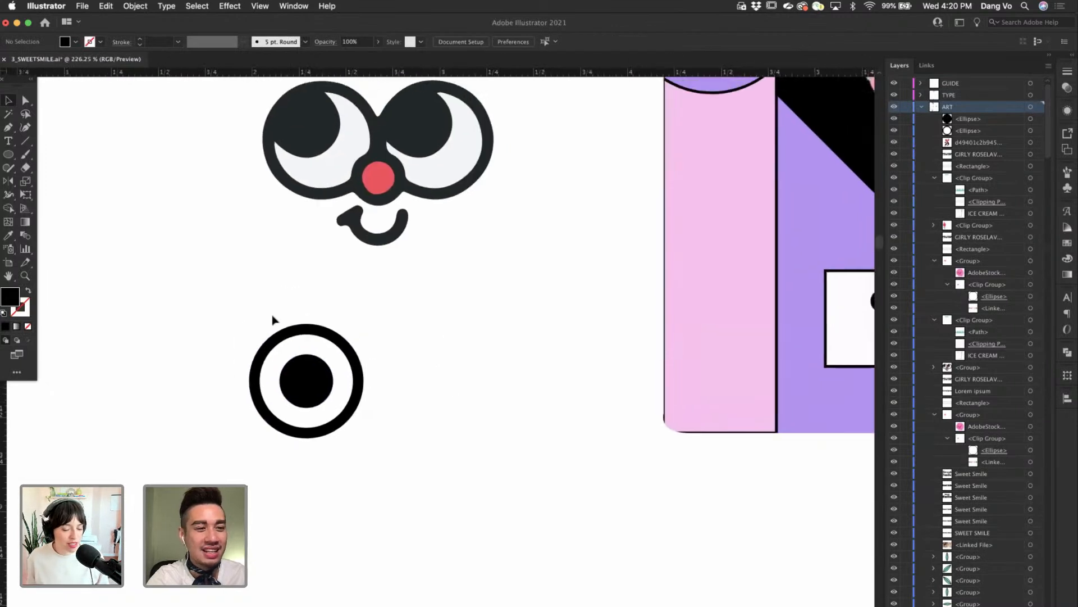
Step: Draw a slanted eyelash line, about 0.08 in wide and 0.12 in tall, outward from the ring's upper right edge
left_click(25, 140)
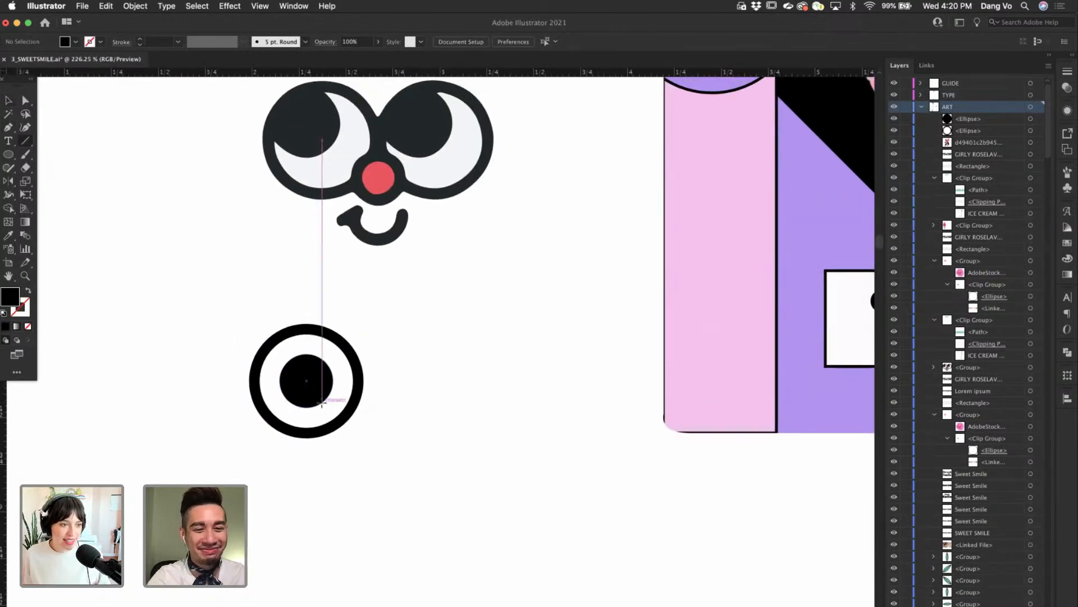
scroll(321, 402, "up", 2)
scroll(340, 322, "up", 4)
scroll(340, 322, "left", 1)
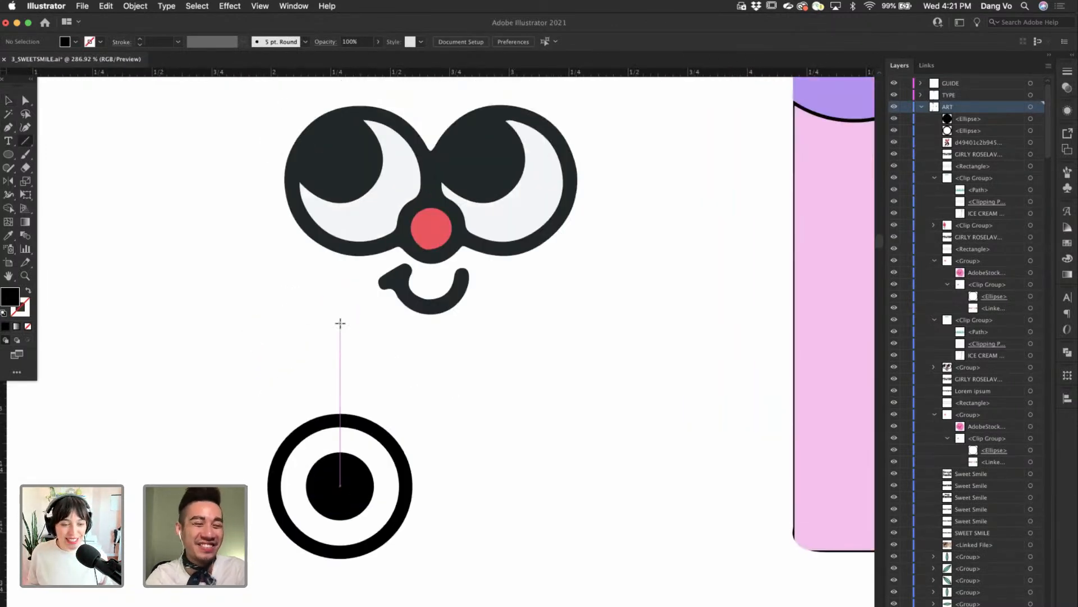
scroll(374, 416, "up", 1)
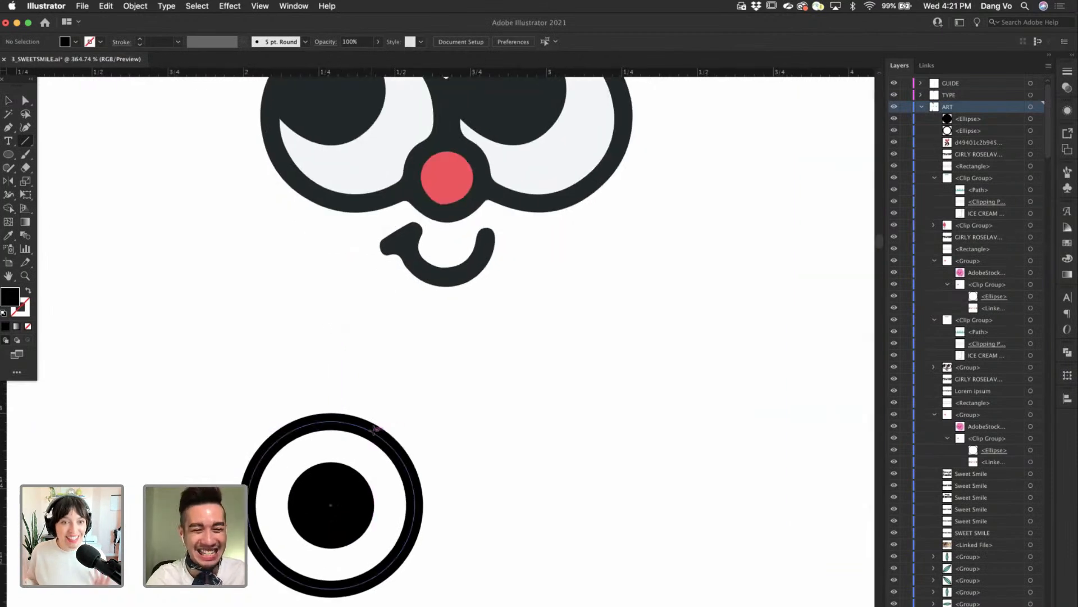
left_click_drag(374, 433, 399, 395)
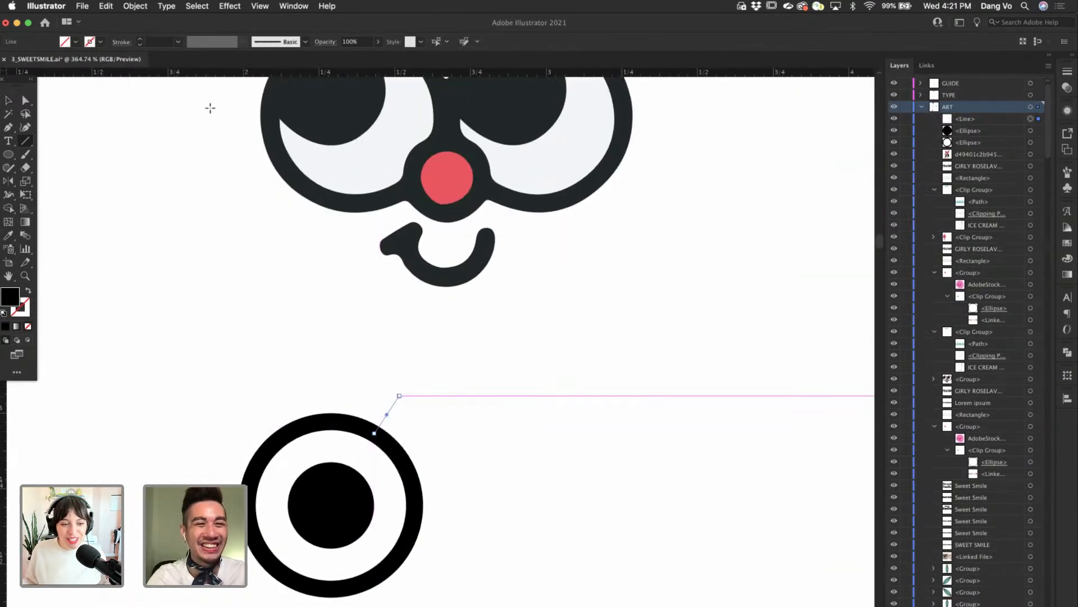
Step: Give the slanted eyelash a 5 pt black stroke with a round cap and round join
left_click(153, 41)
type("1")
key("Return")
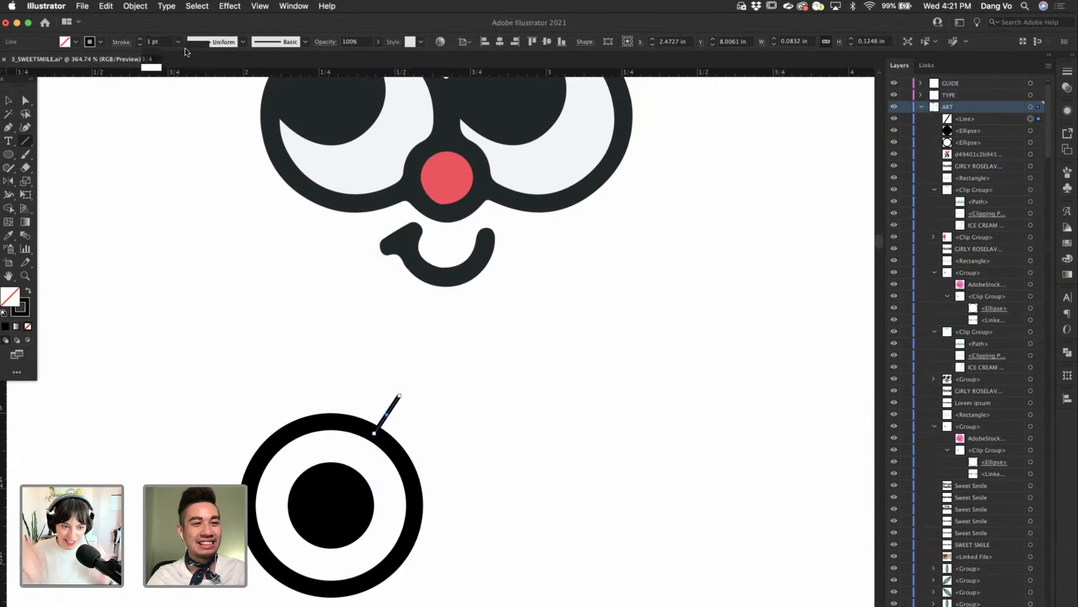
type("5")
key("Return")
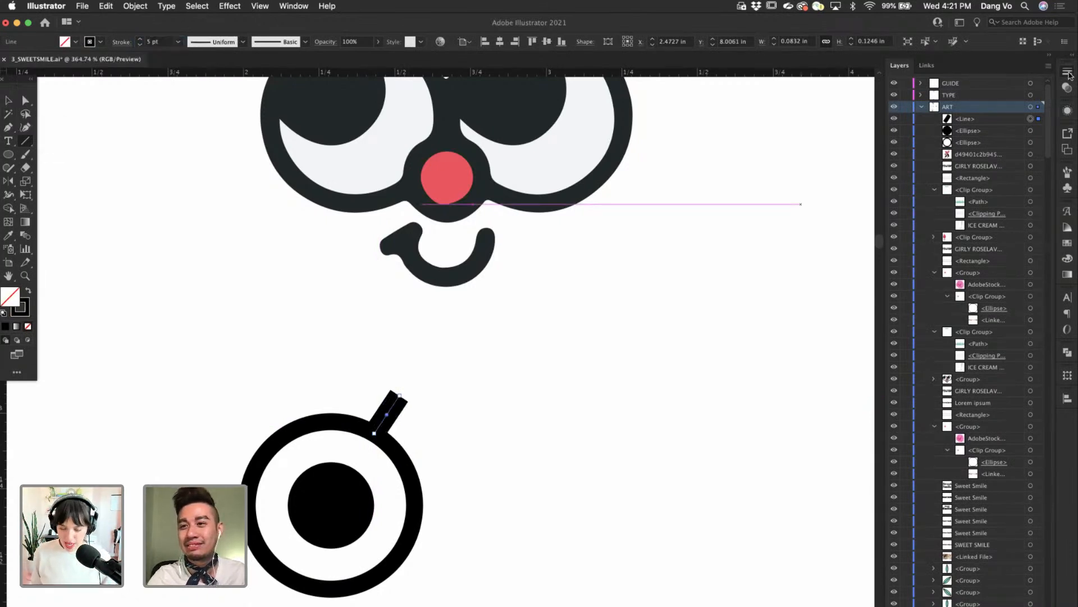
left_click(1068, 110)
left_click(980, 99)
left_click(978, 114)
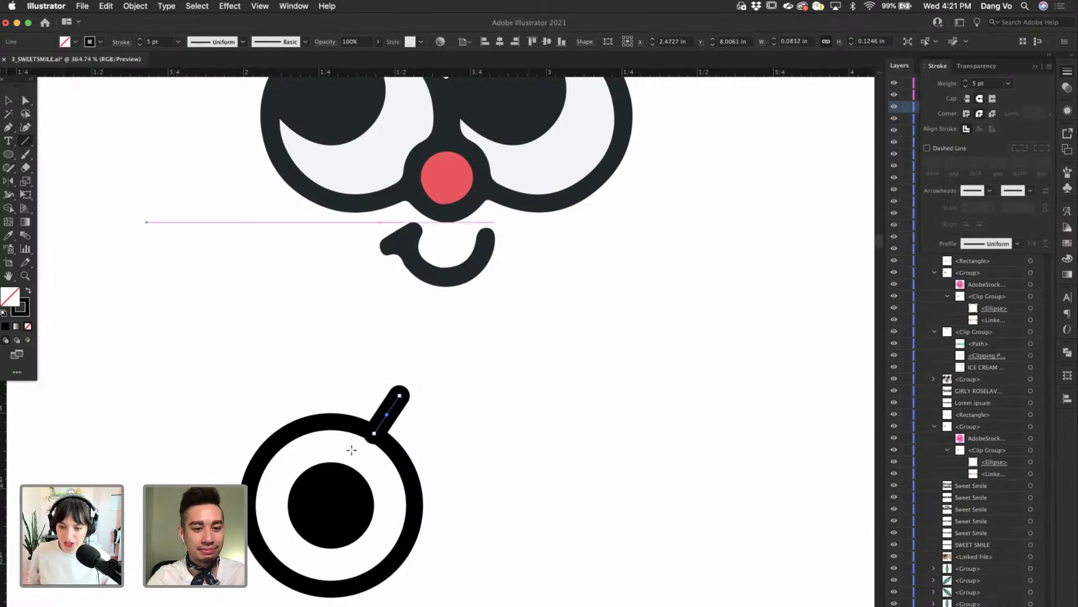
Step: Draw a vertical eyelash about 0.16 in tall at the ring's top center and shift both lashes slightly outward
left_click_drag(331, 421, 331, 371)
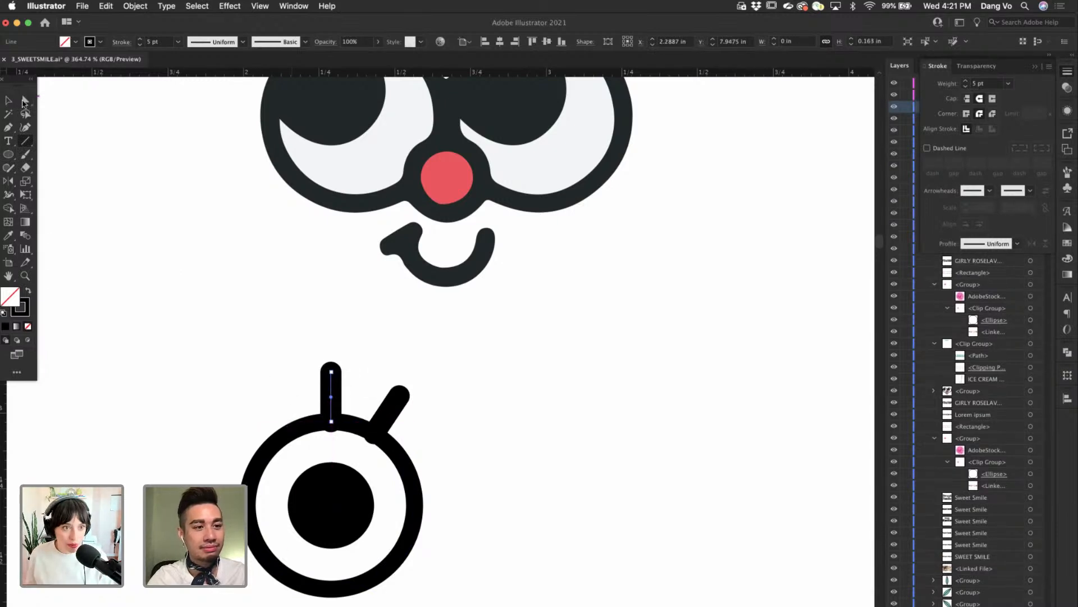
left_click(8, 100)
left_click(392, 450)
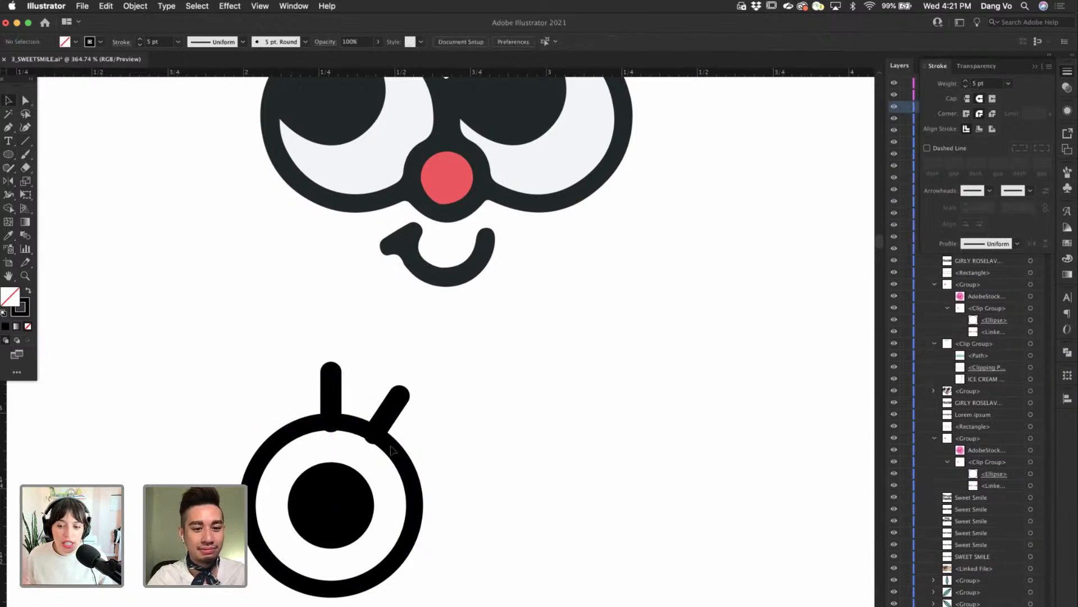
left_click(393, 405)
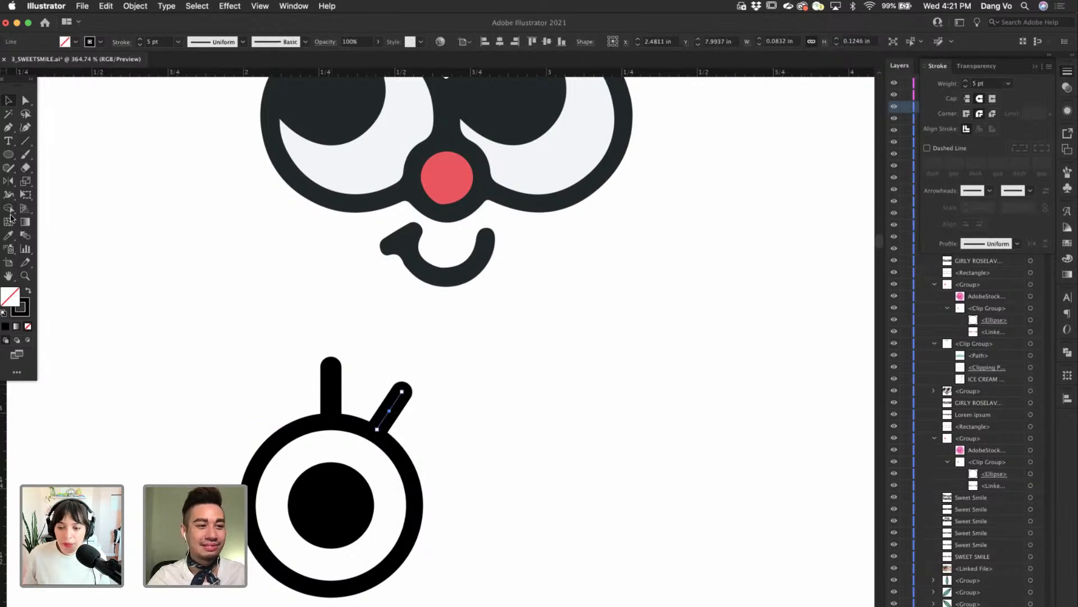
Step: Reflect a copy of the slanted eyelash across the vertical axis through the middle lash
left_click(8, 182)
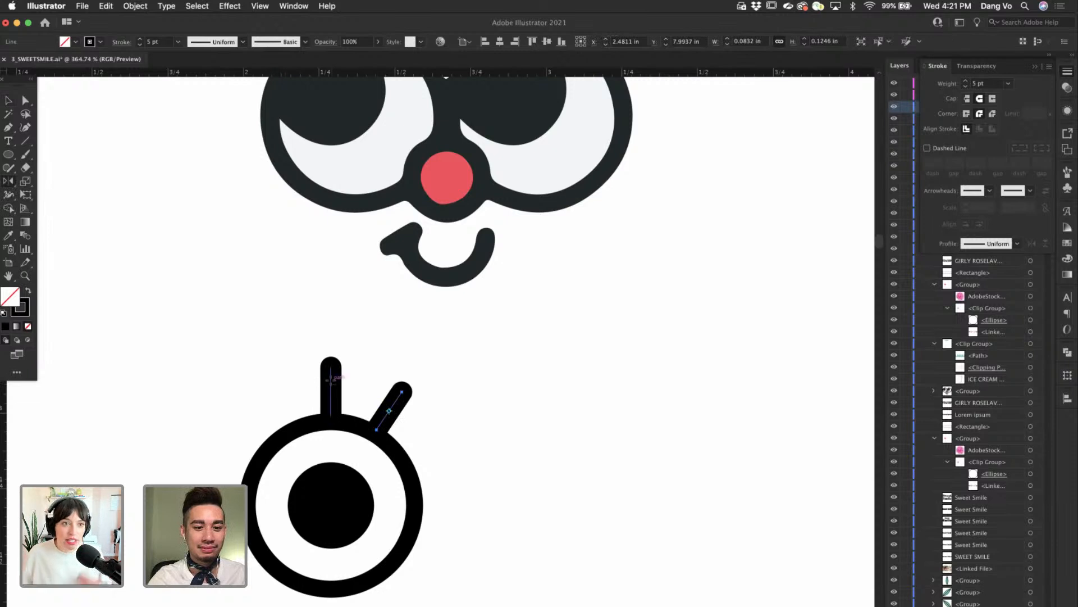
left_click(331, 380, "alt")
left_click(32, 248)
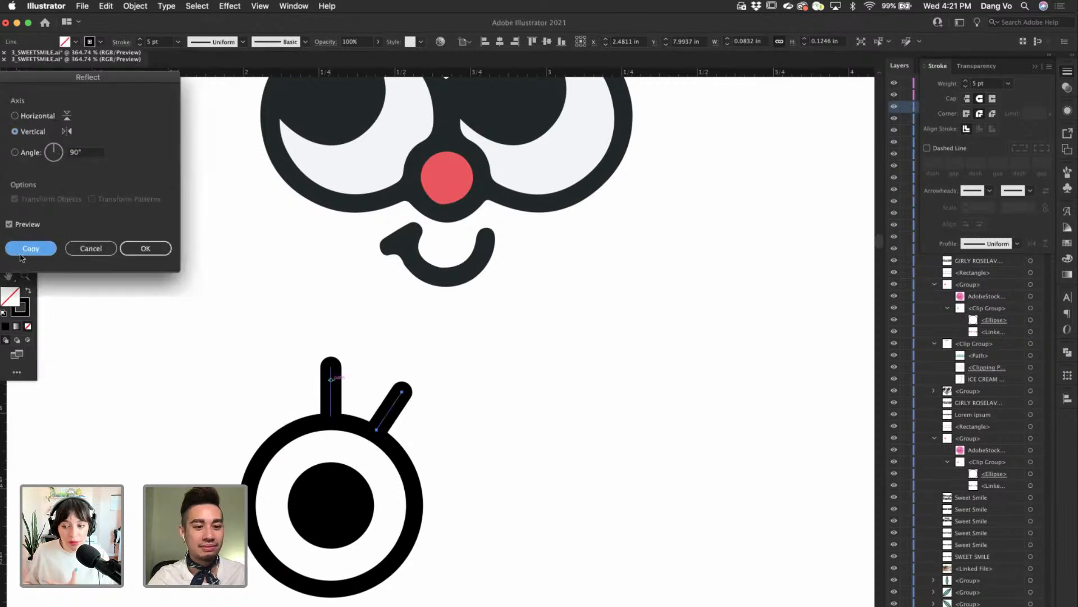
left_click(10, 101)
scroll(166, 362, "down", 4)
scroll(191, 359, "down", 2)
scroll(191, 359, "left", 1)
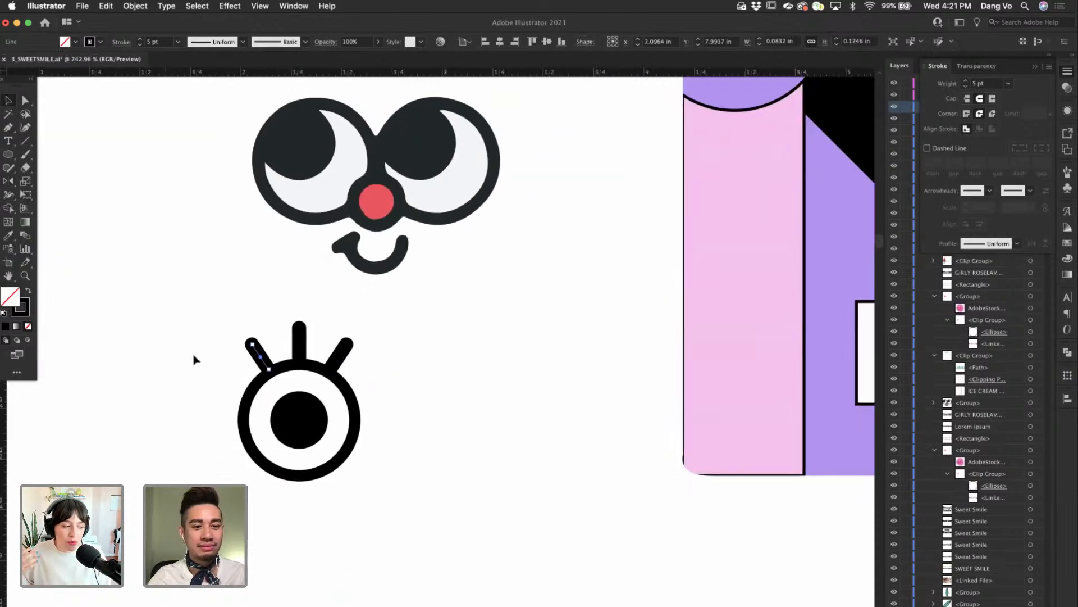
left_click(195, 360)
Step: Duplicate the complete eye with its three lashes horizontally, placing the copy about 0.72 in to the right of the original
mouse_move(192, 358)
left_mouse_down()
mouse_move(402, 499)
mouse_move(385, 447)
left_mouse_up()
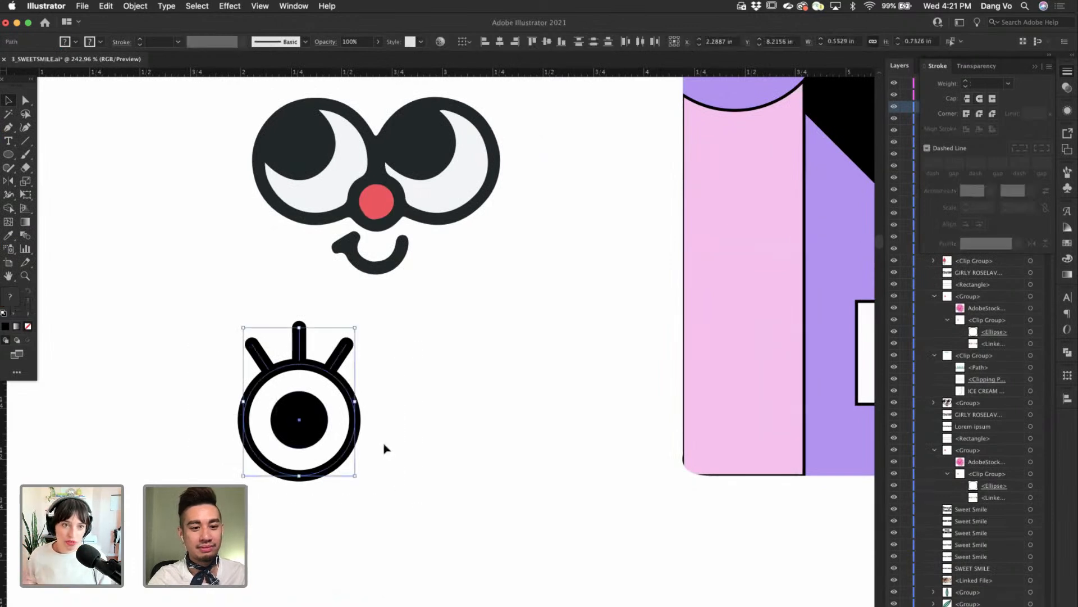
scroll(386, 447, "right", 3)
scroll(386, 448, "down", 1)
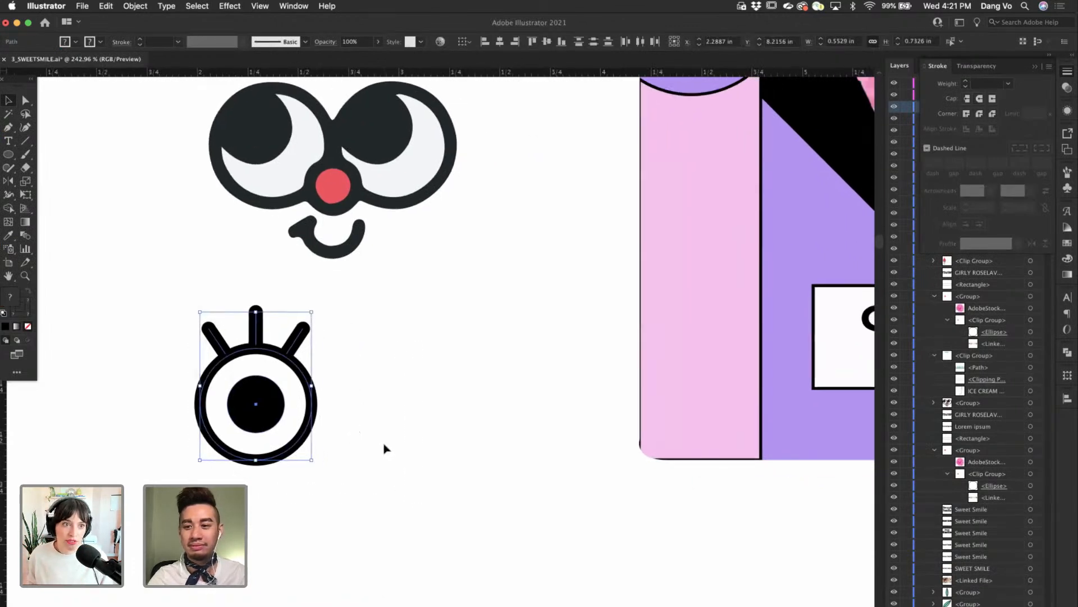
scroll(385, 447, "right", 5)
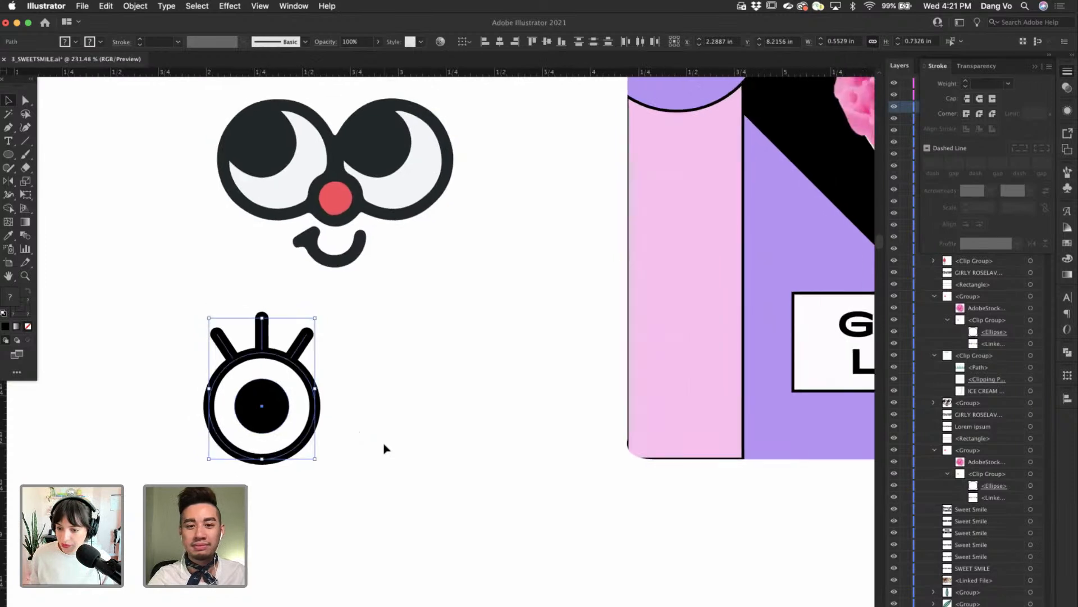
scroll(255, 398, "left", 3)
scroll(256, 399, "down", 1)
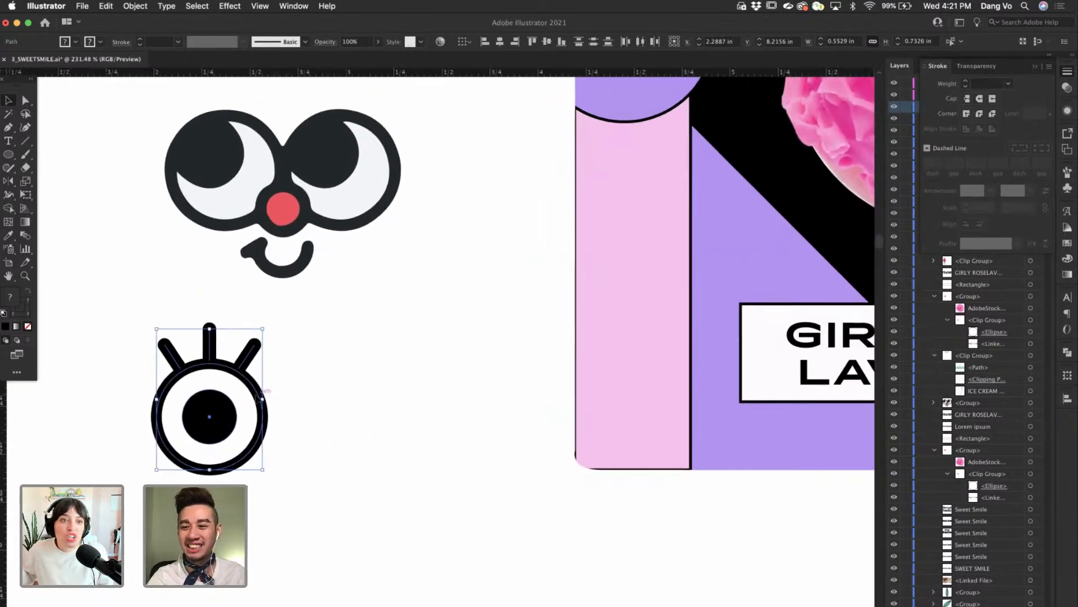
scroll(257, 397, "left", 2)
scroll(257, 396, "down", 1)
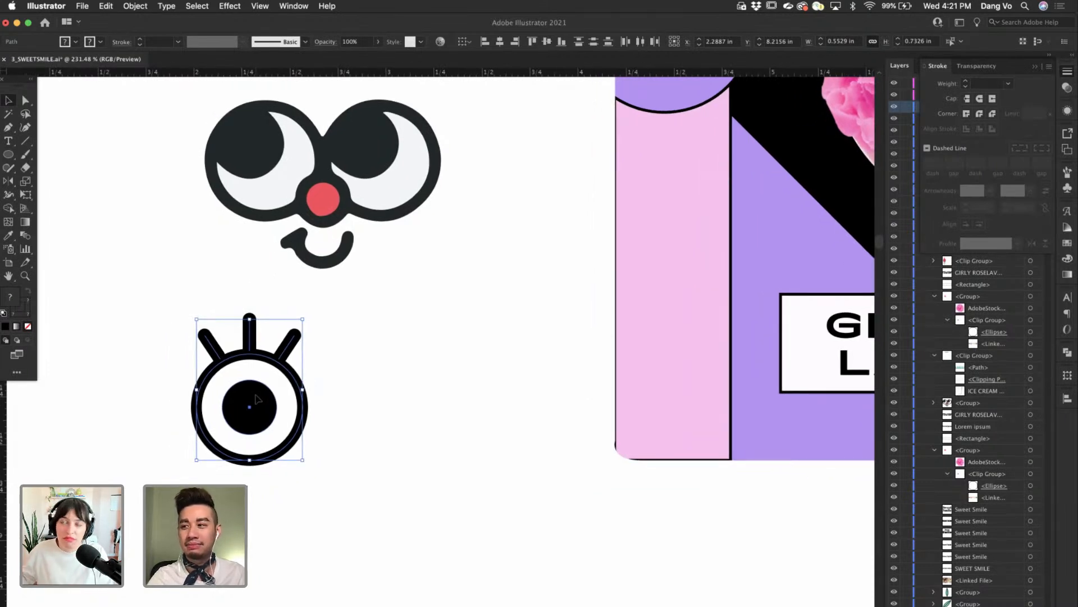
scroll(255, 399, "left", 2)
scroll(255, 399, "down", 1)
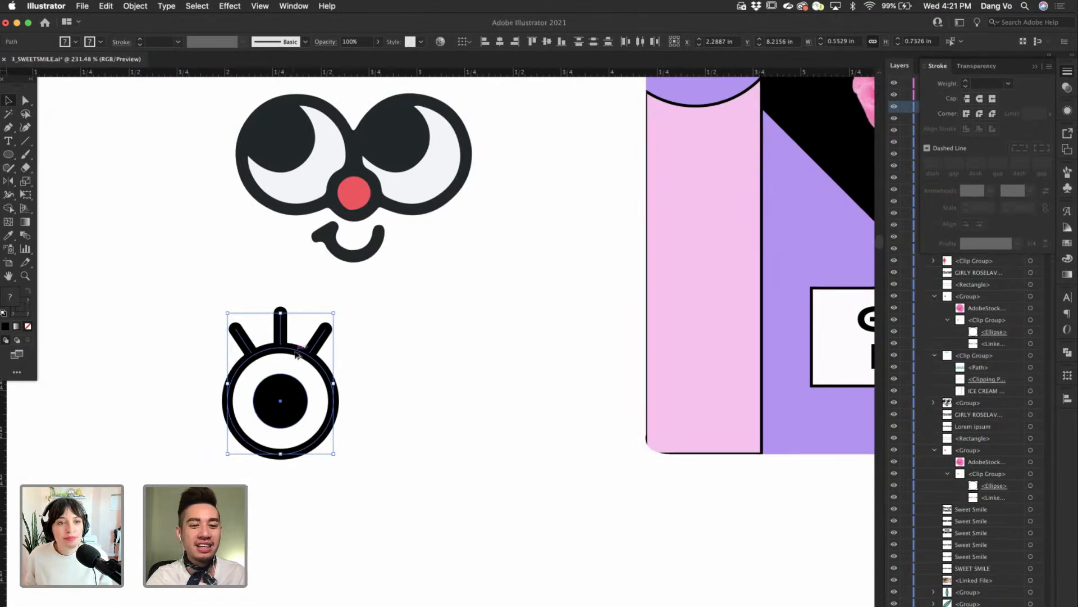
left_click_drag(297, 354, 436, 372)
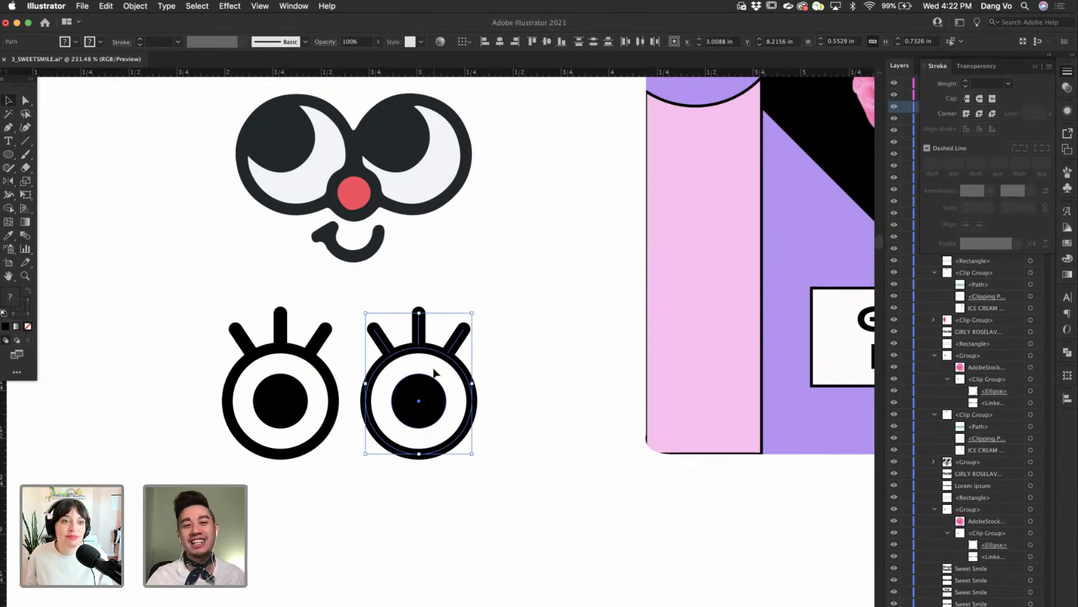
Step: Widen the gap between the two eyes, setting the copied eye about 0.84 in from the original
left_click_drag(441, 355, 475, 358)
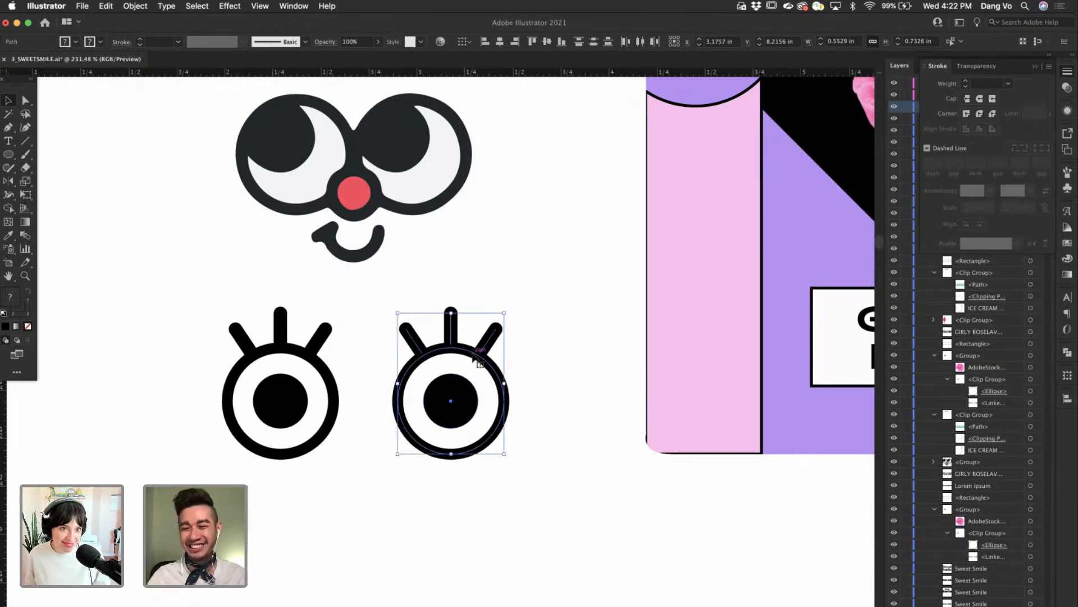
scroll(475, 359, "down", 2)
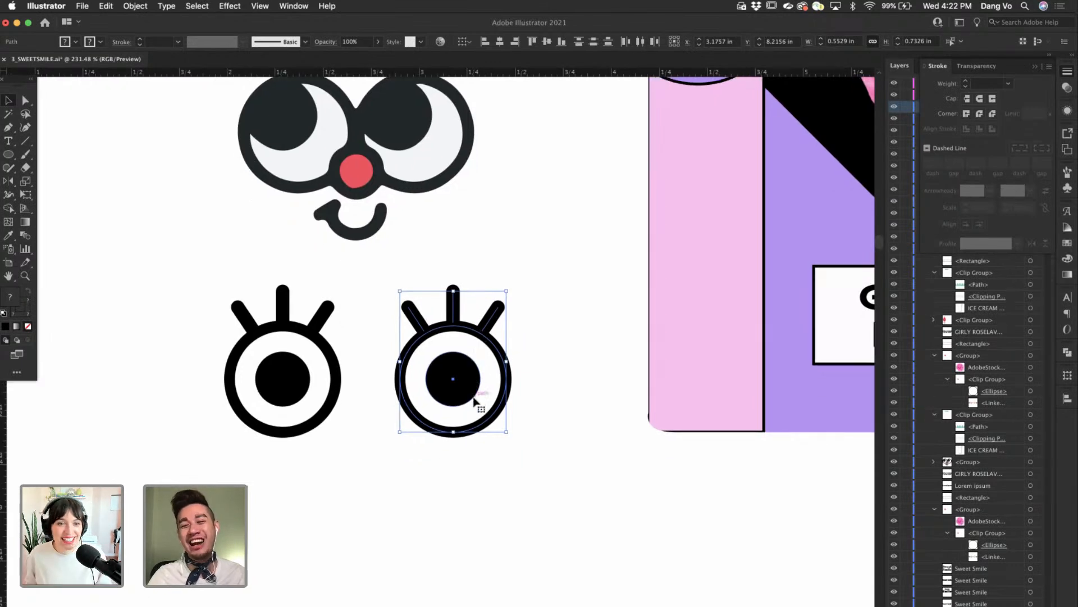
scroll(475, 400, "down", 3)
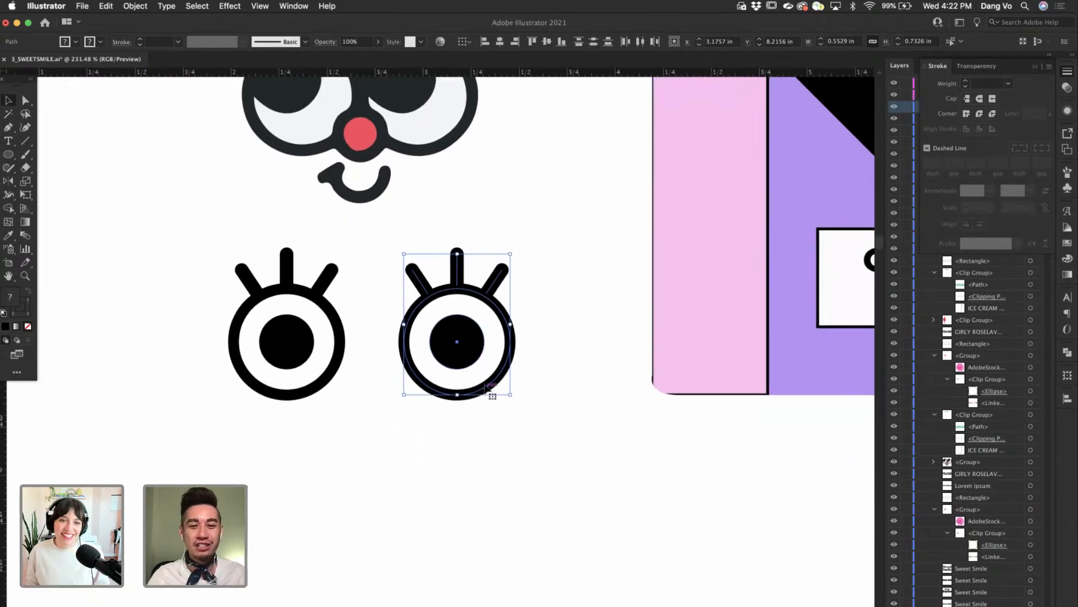
left_click_drag(485, 385, 475, 385)
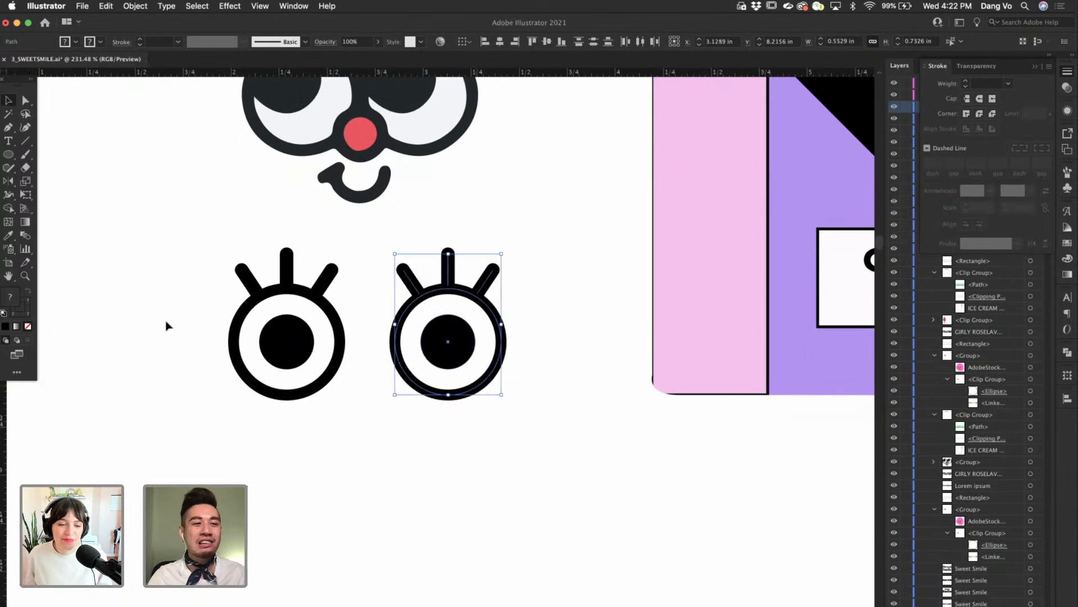
Step: Create a 3-point star with radii of 0.3472 in and 0.6944 in below the eyes to form a downward triangle
left_click_drag(9, 154, 35, 157)
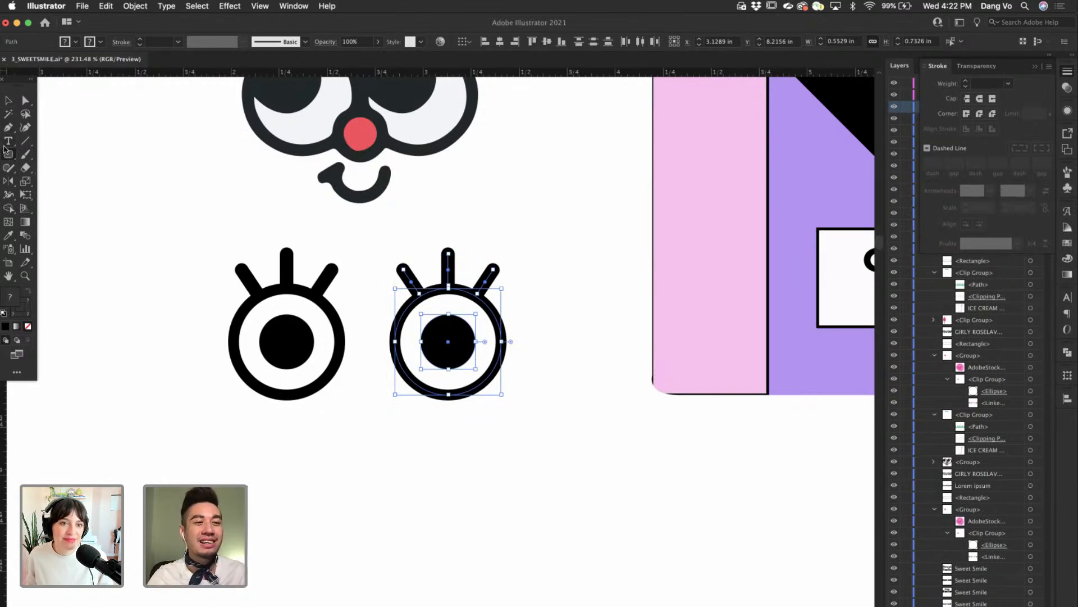
left_click_drag(8, 155, 68, 209)
left_click(343, 421)
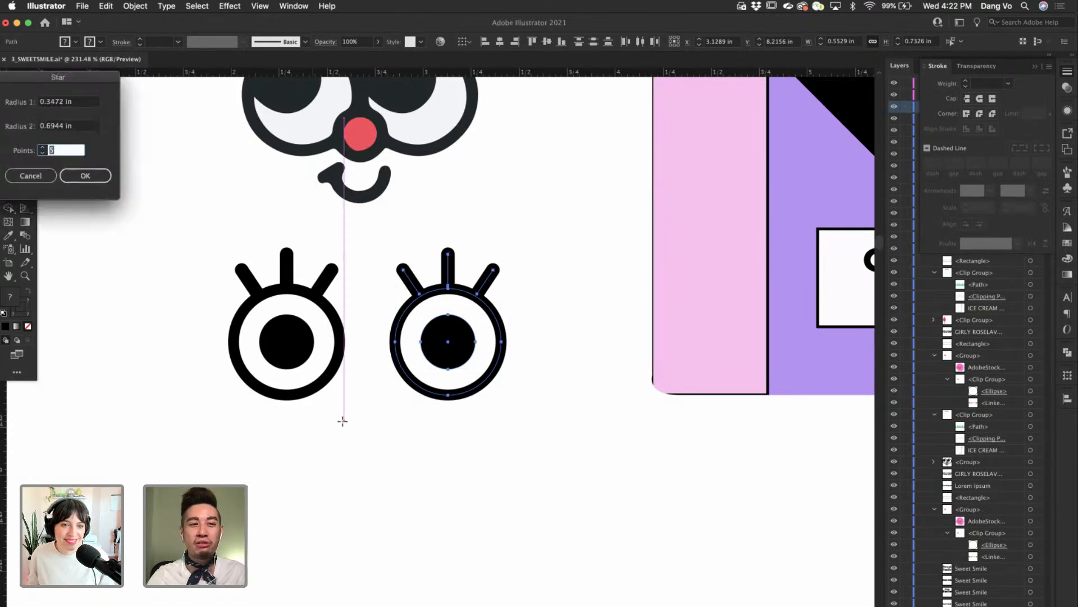
type("3")
key("Return")
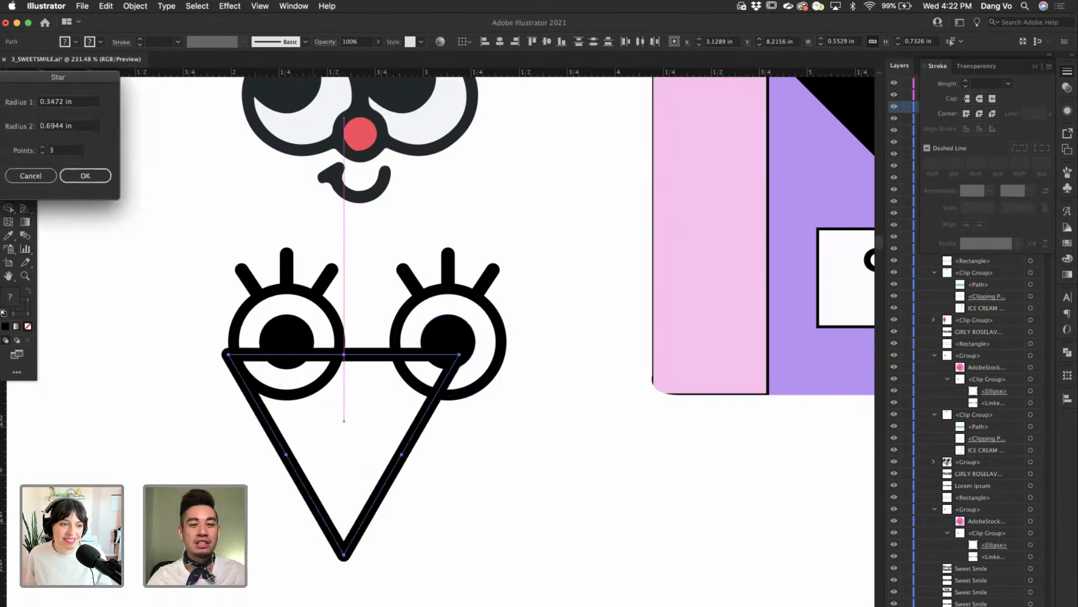
Step: Scale the triangle down to about 0.44 in wide and center it just below and between the eyes as a beak
key("v")
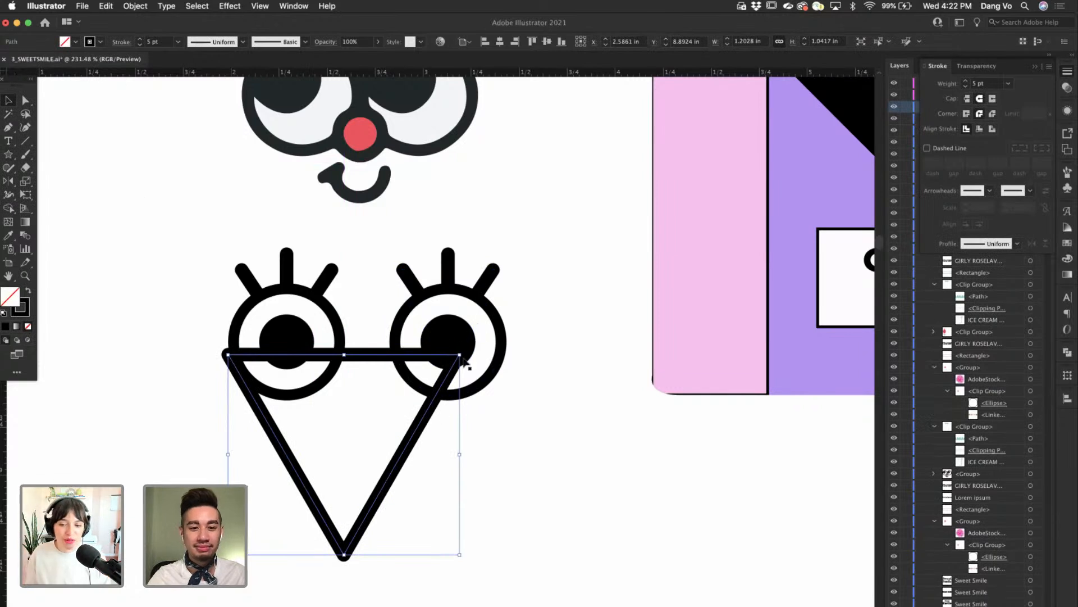
left_click_drag(459, 355, 387, 396)
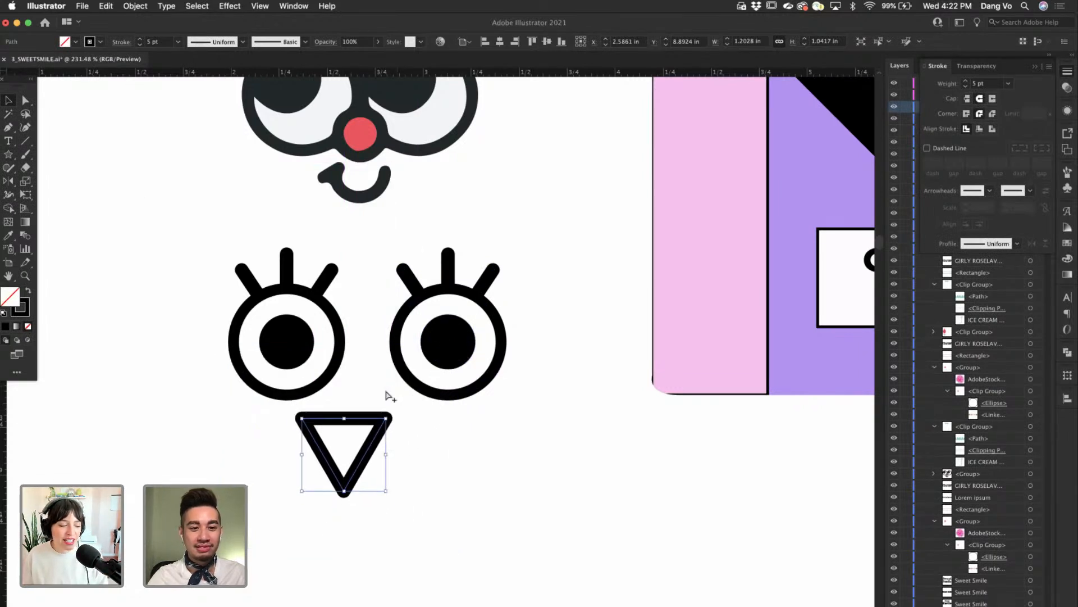
left_click_drag(366, 456, 390, 441)
scroll(145, 392, "down", 3)
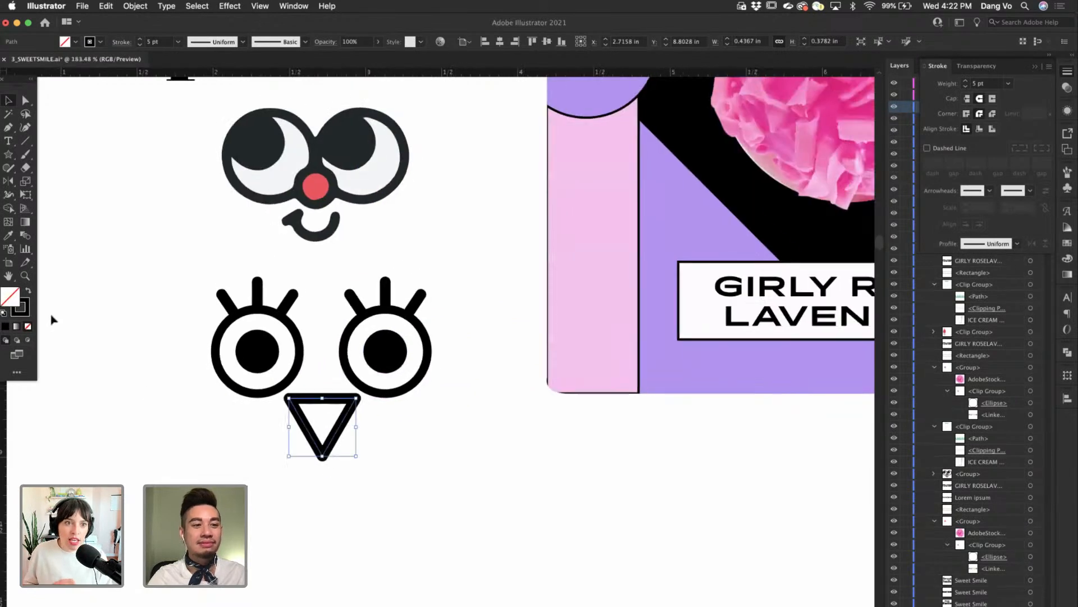
Step: Fill the triangular beak with pink ff85e8
double_click(11, 298)
key("super+v")
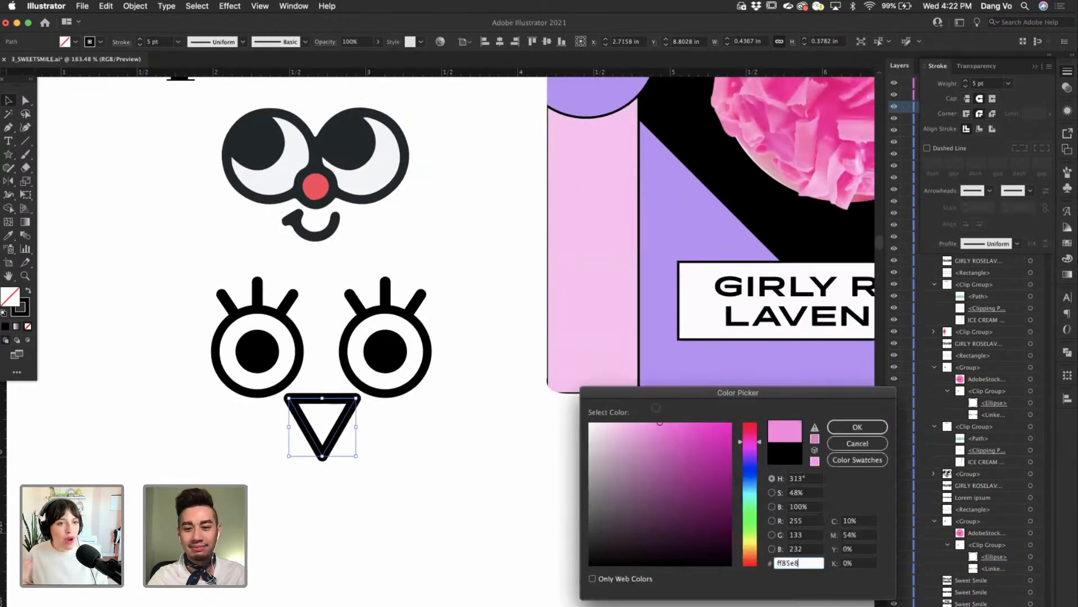
left_click(858, 427)
left_click(492, 440)
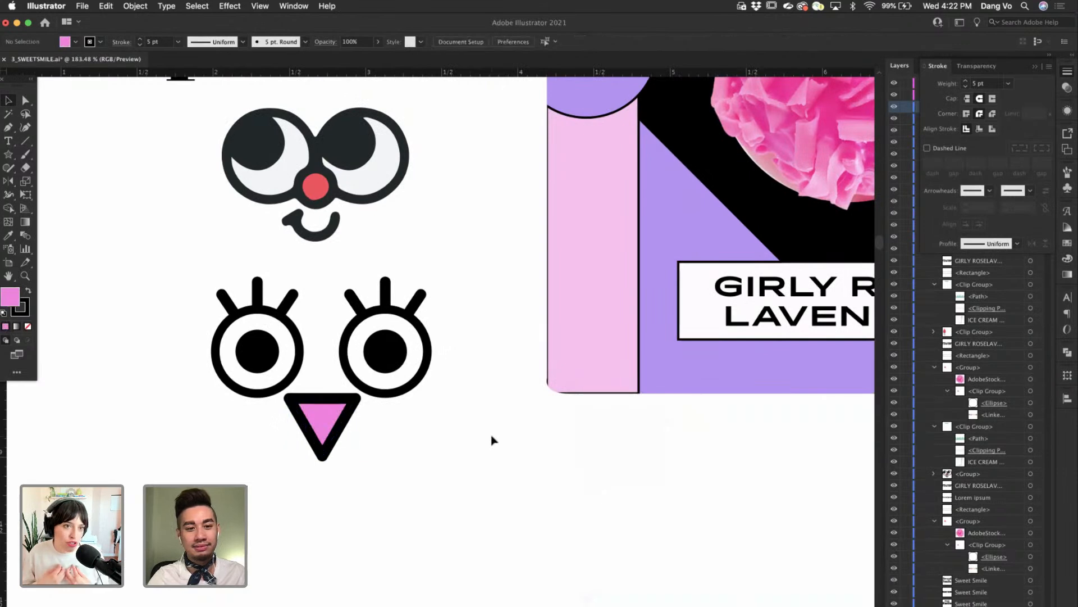
Step: Group both eyes and the beak into one face and move it closer to the box design
key("super+0")
left_click_drag(298, 354, 487, 487)
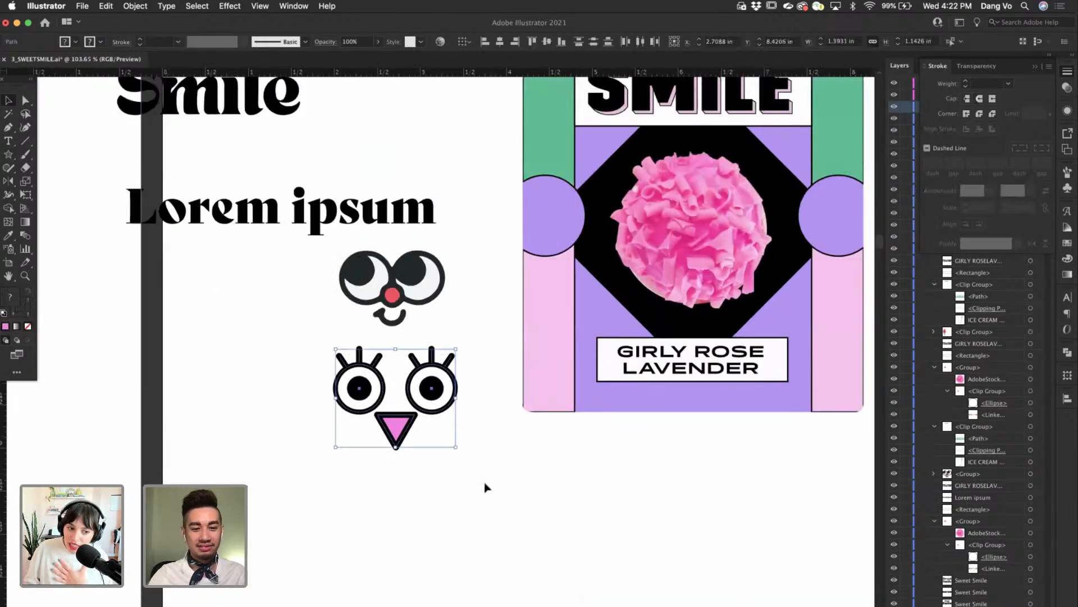
key("a")
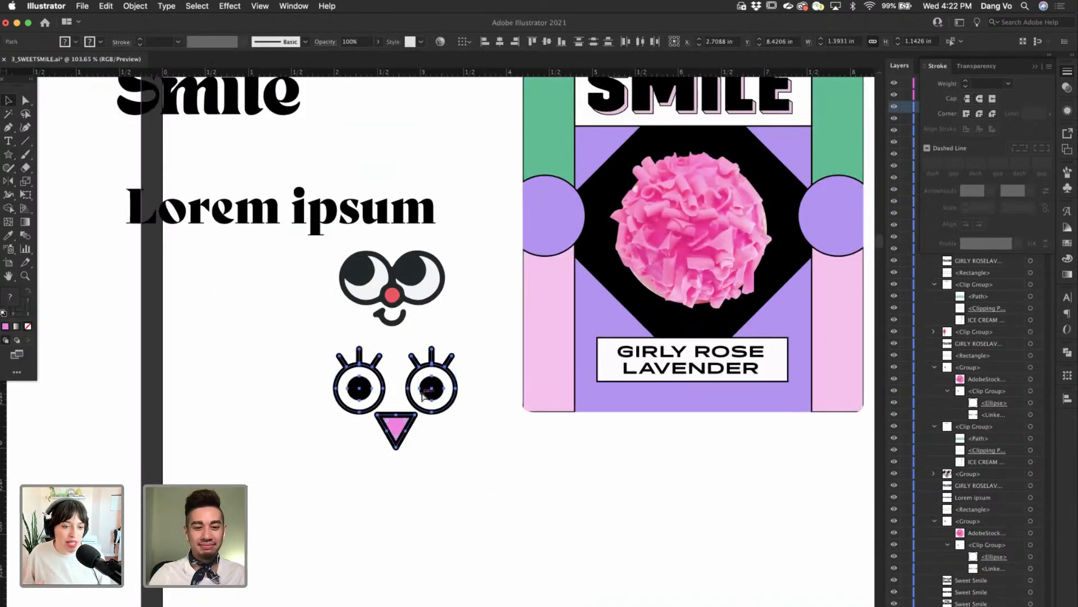
key("super+g")
left_click_drag(466, 378, 244, 471)
left_click_drag(464, 340, 236, 513)
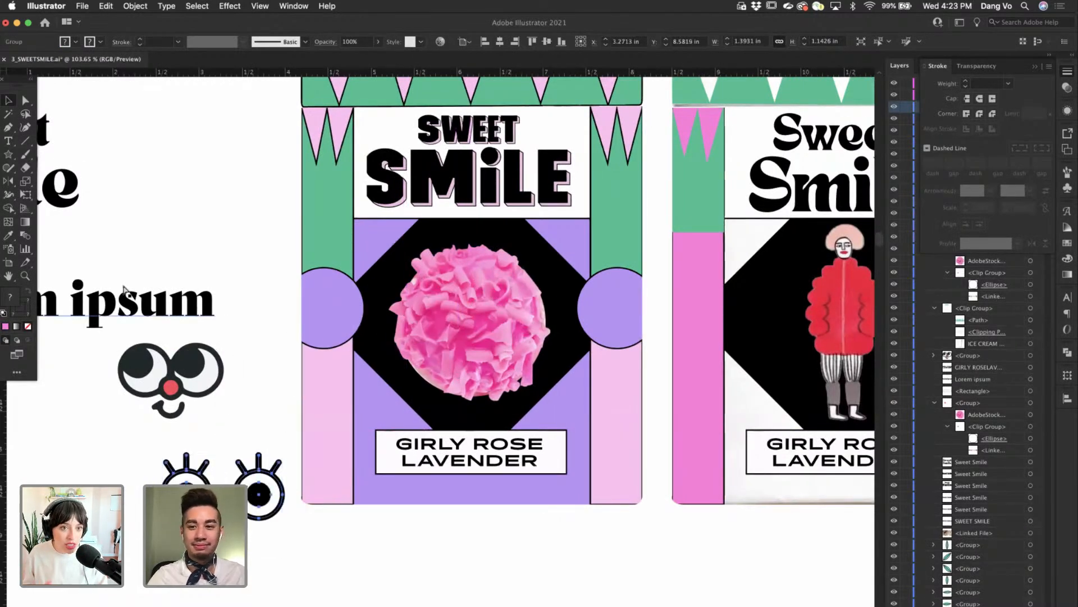
Step: Collapse the Stroke panel and the ART layer's contents, and undo the deletion of the face group
key("Delete")
left_click(1035, 67)
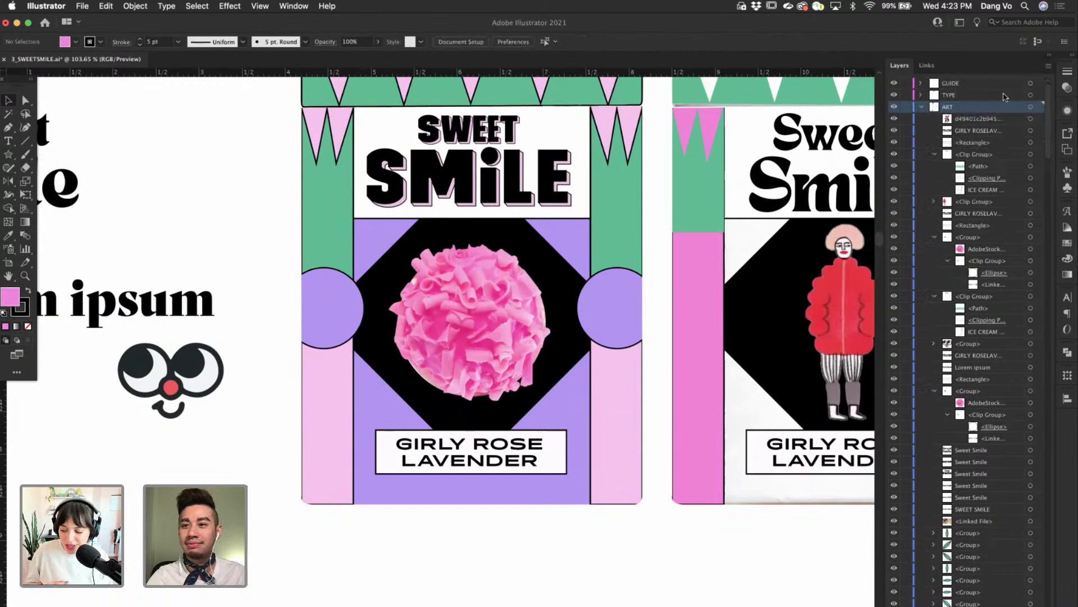
left_click(920, 106)
key("super+z")
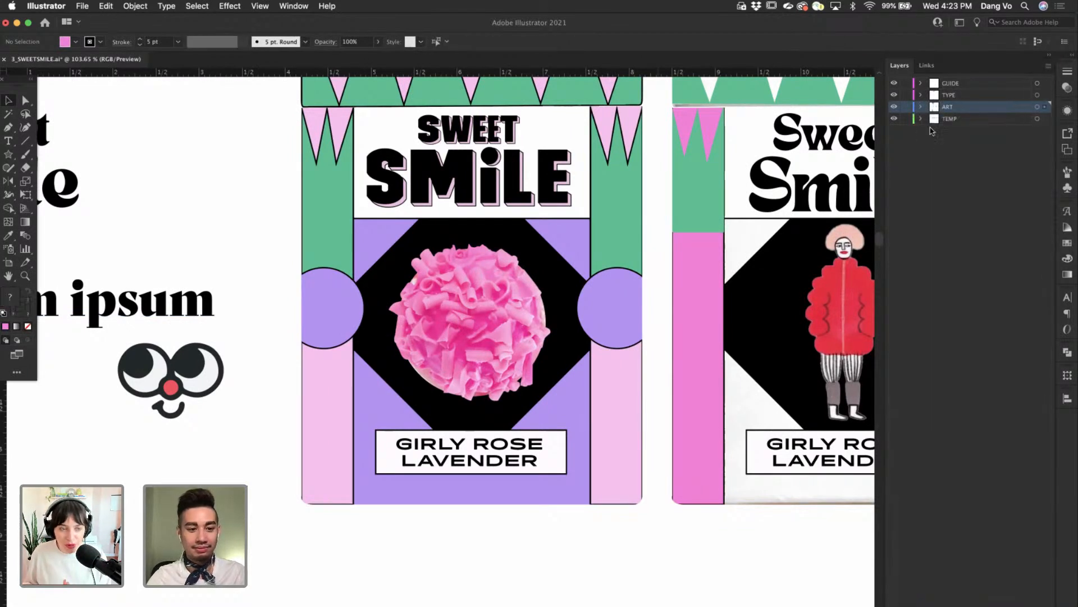
Step: Fill the outer rings of both eyes with white ffffff
left_click(25, 101)
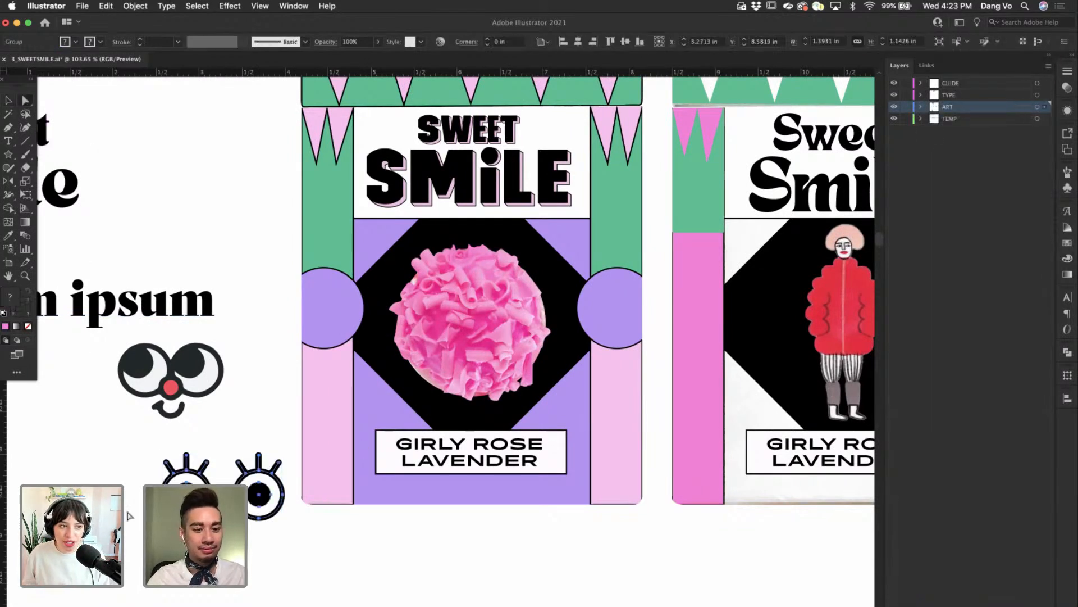
left_click(135, 506)
left_click(186, 471)
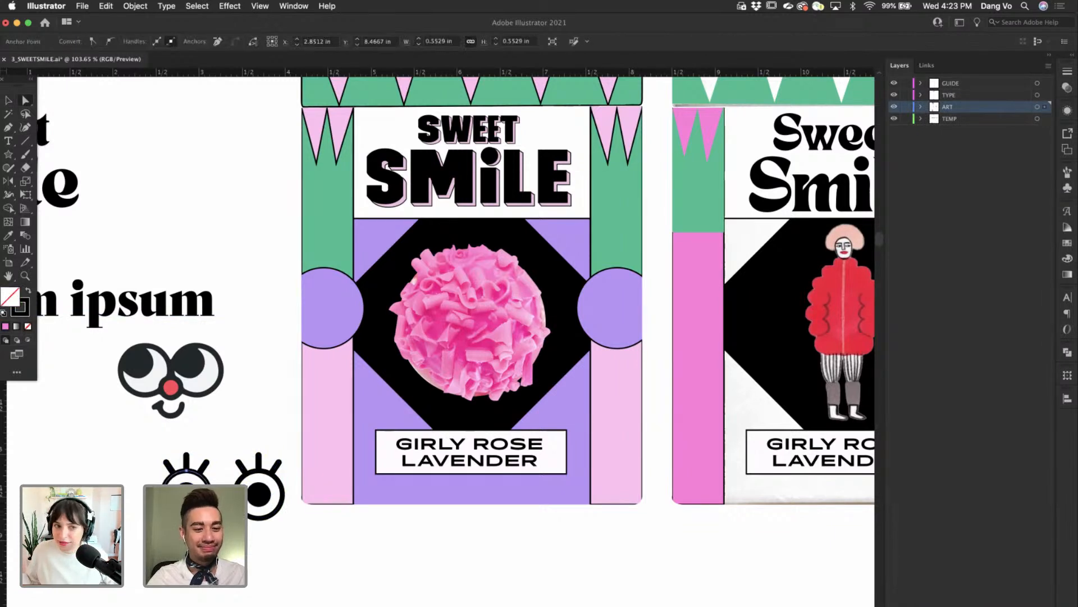
left_click(242, 513, "shift")
double_click(11, 308)
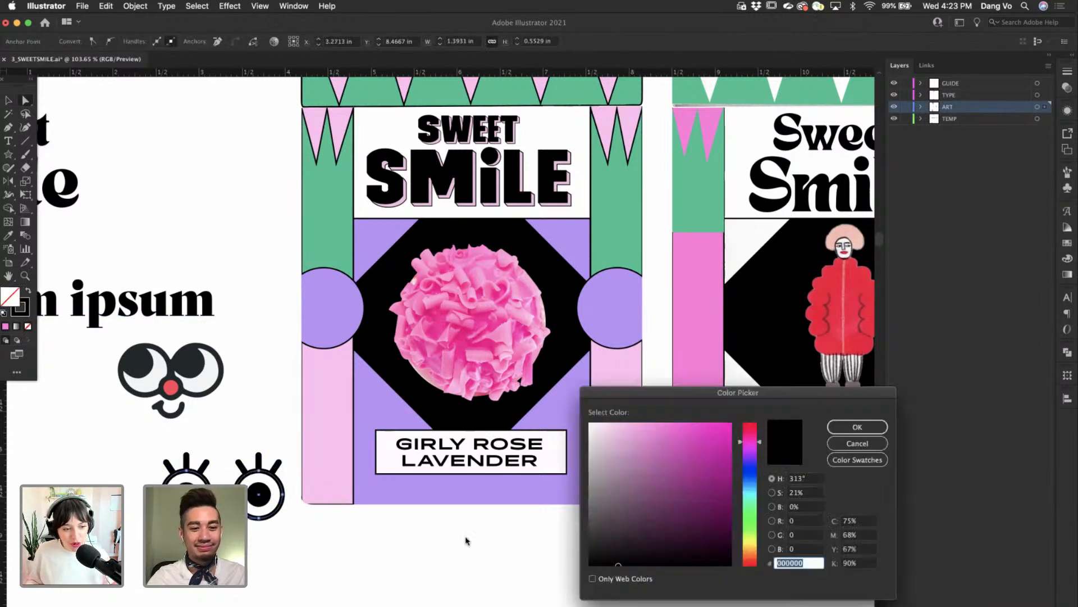
type("ffffff")
left_click(858, 427)
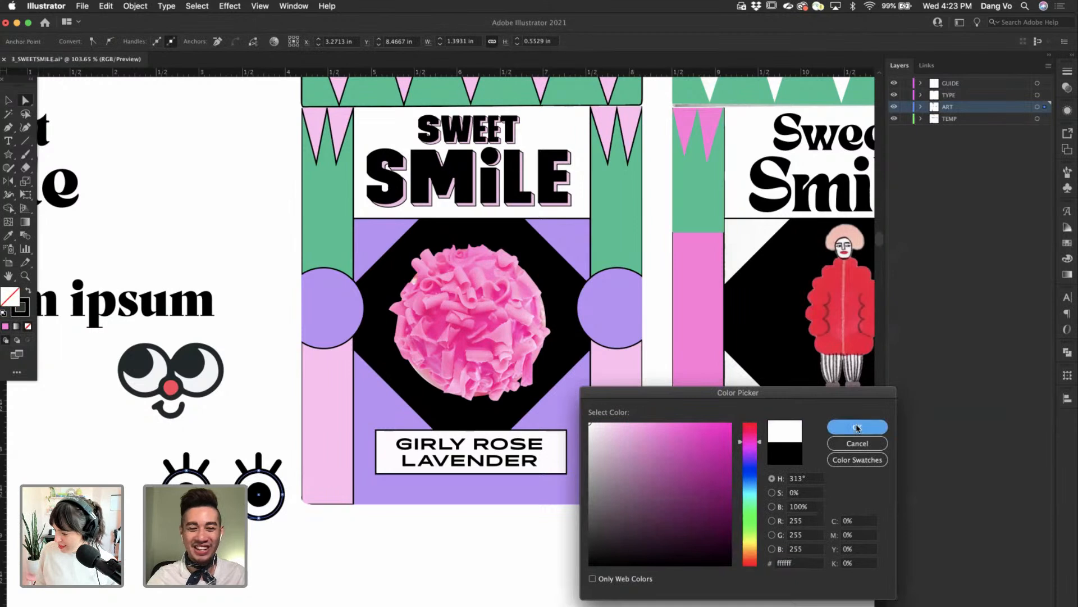
Step: Place the face group on the pink cake pop and scale it down to about 1.13 in wide
left_click(7, 102)
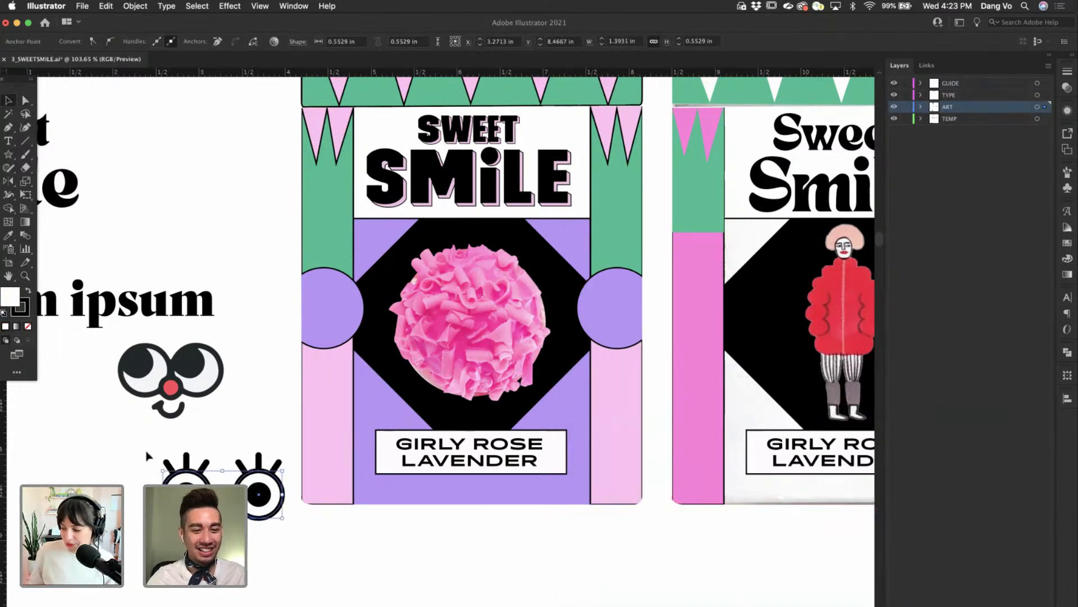
left_click_drag(270, 563, 291, 562)
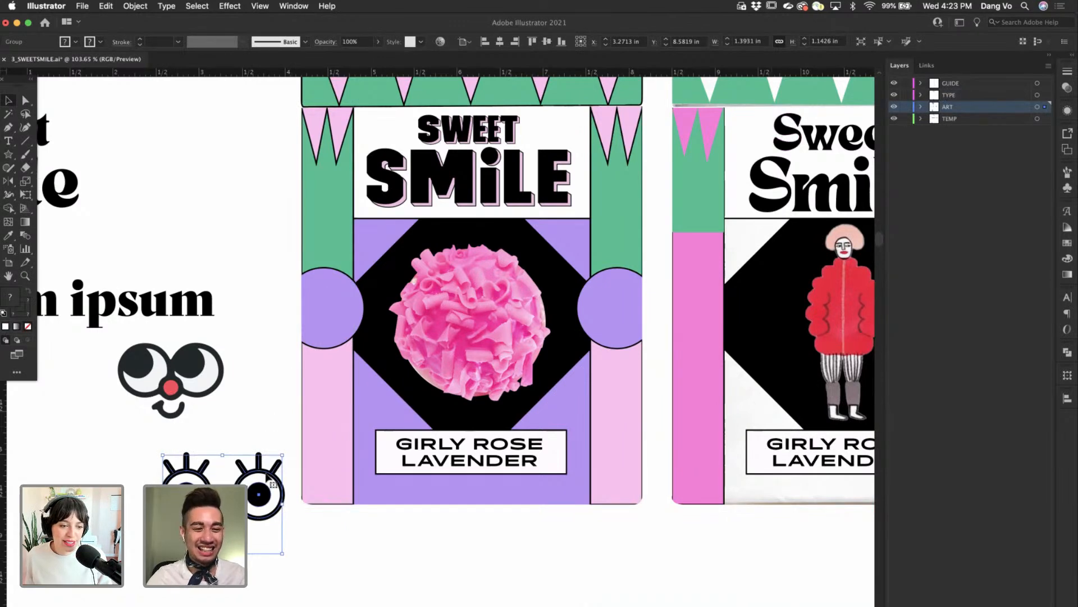
left_click_drag(258, 498, 505, 313)
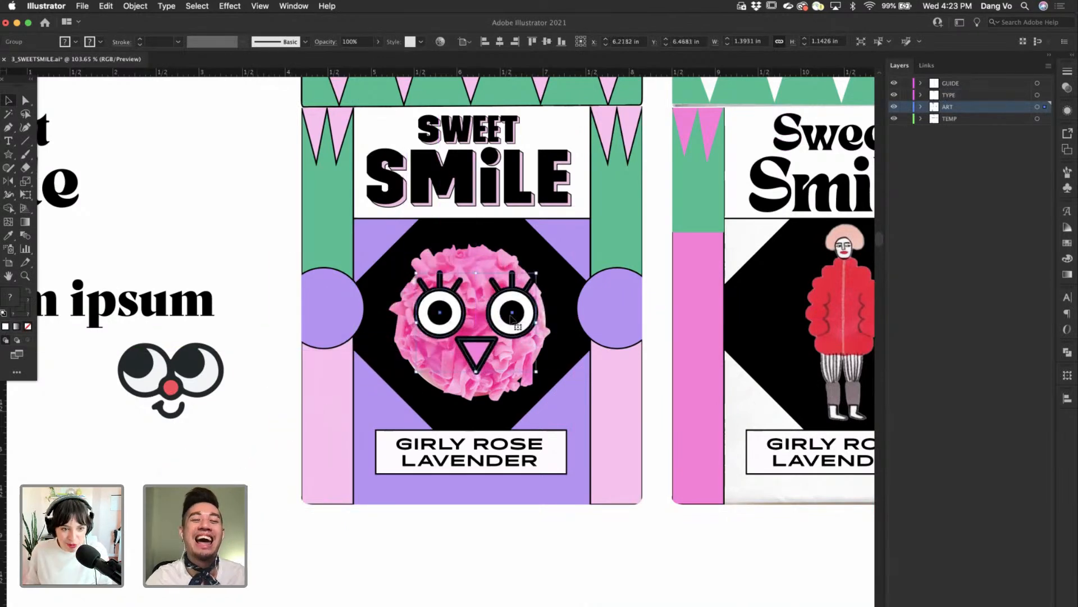
scroll(537, 304, "up", 3)
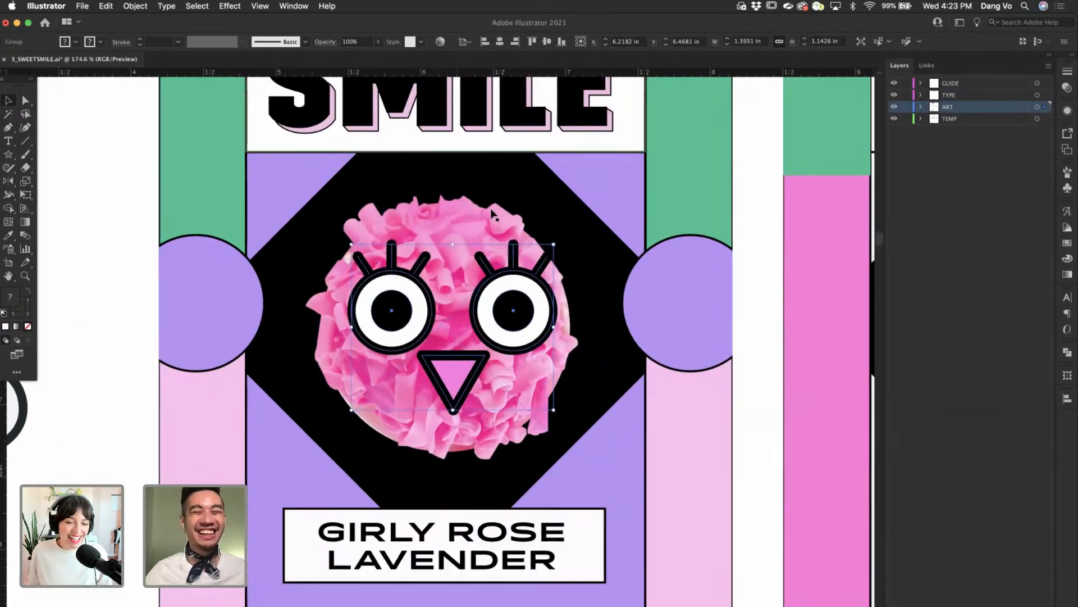
left_click_drag(556, 245, 533, 260)
Step: Thin the face group's strokes, trying a weight of 2 pt and settling on 3 pt
left_click(156, 42)
type("2")
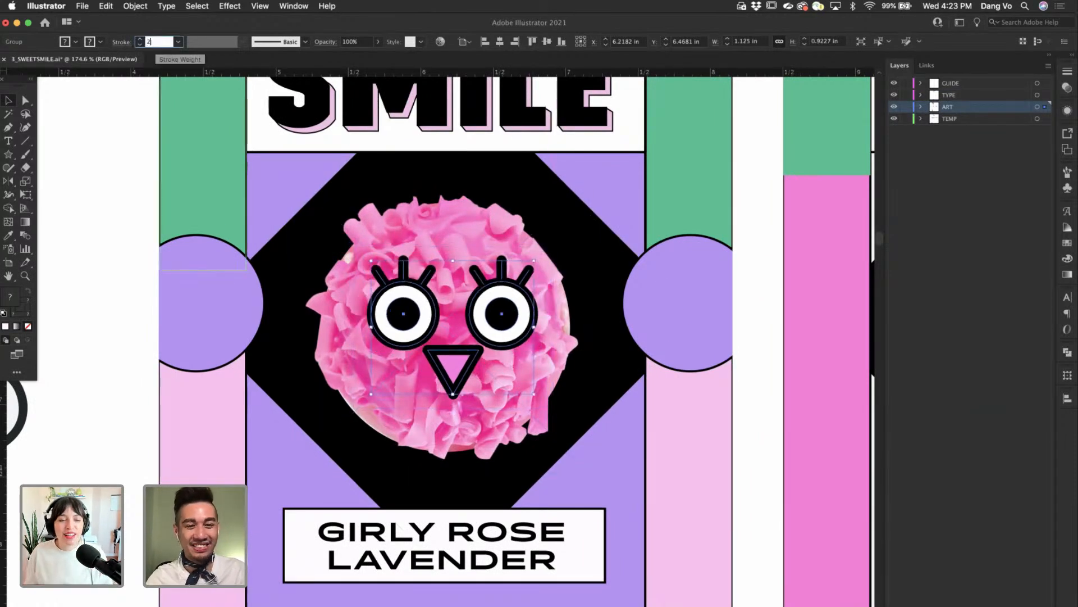
key("Return")
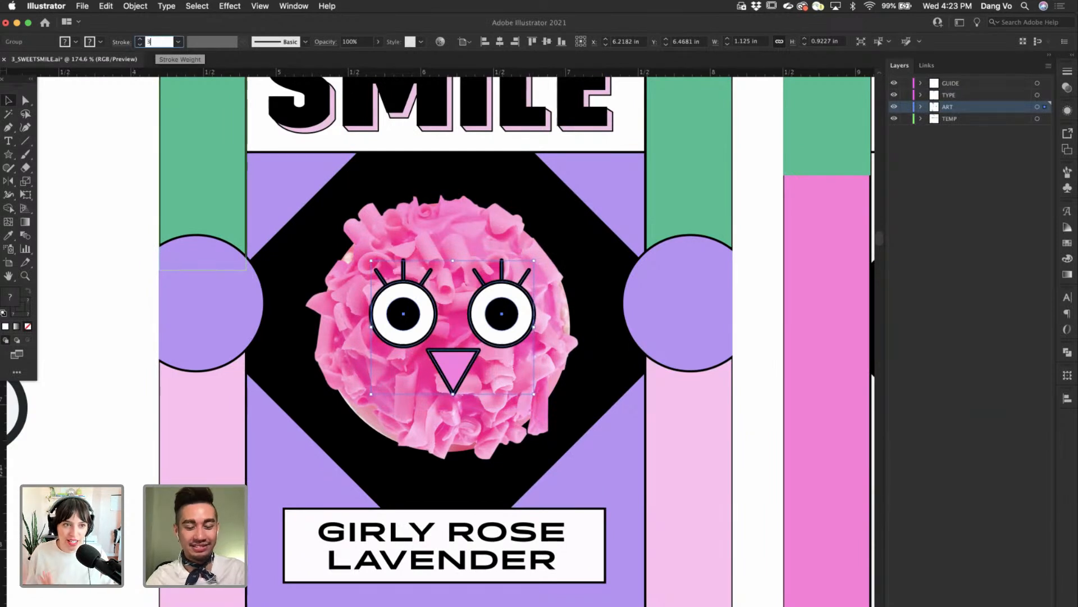
key("Return")
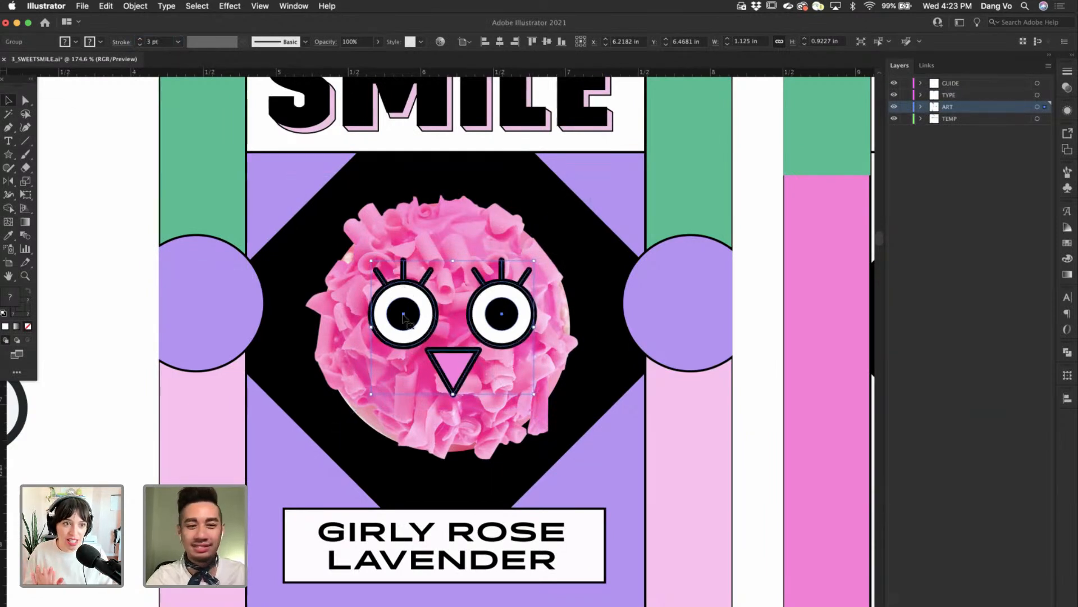
Step: Nudge the face group slightly left and down on the pink cake pop, to about X 6.17 in, Y 6.49 in
mouse_move(403, 318)
left_mouse_down()
mouse_move(399, 329)
mouse_move(396, 319)
left_mouse_up()
scroll(396, 319, "down", 8)
left_click(222, 413)
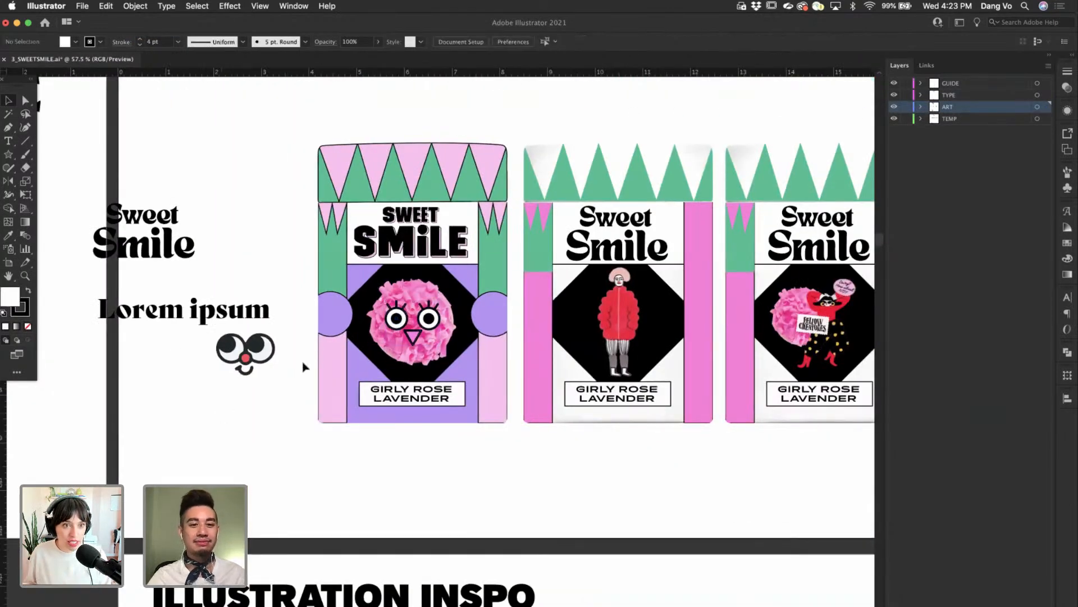
scroll(323, 337, "up", 4)
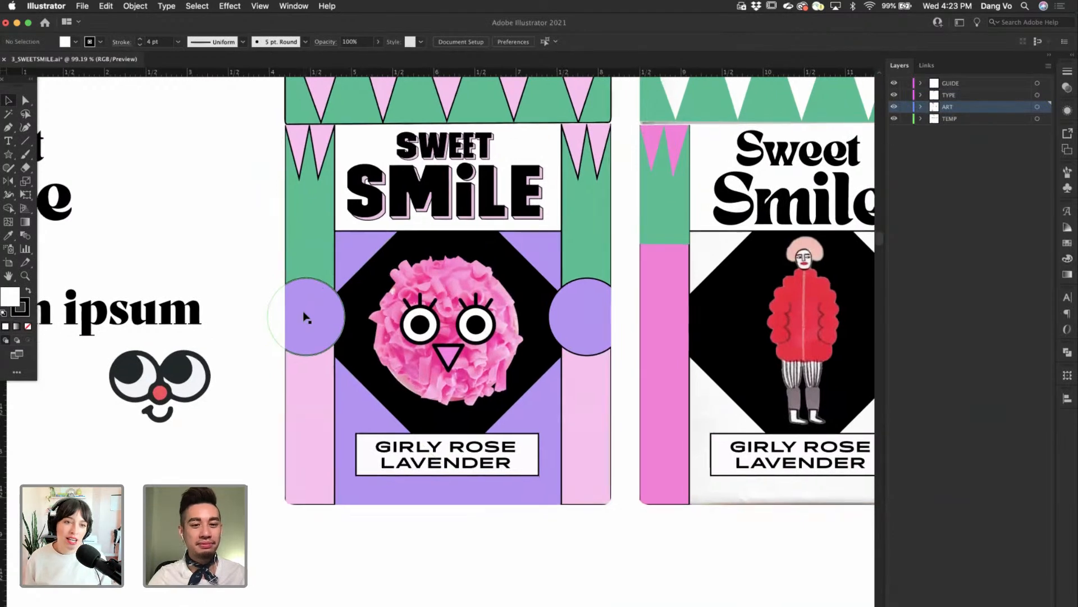
Step: Move the red-nosed reference face farther left, away from the first container mockup
scroll(304, 314, "down", 3)
scroll(304, 315, "left", 2)
left_click_drag(224, 306, 149, 314)
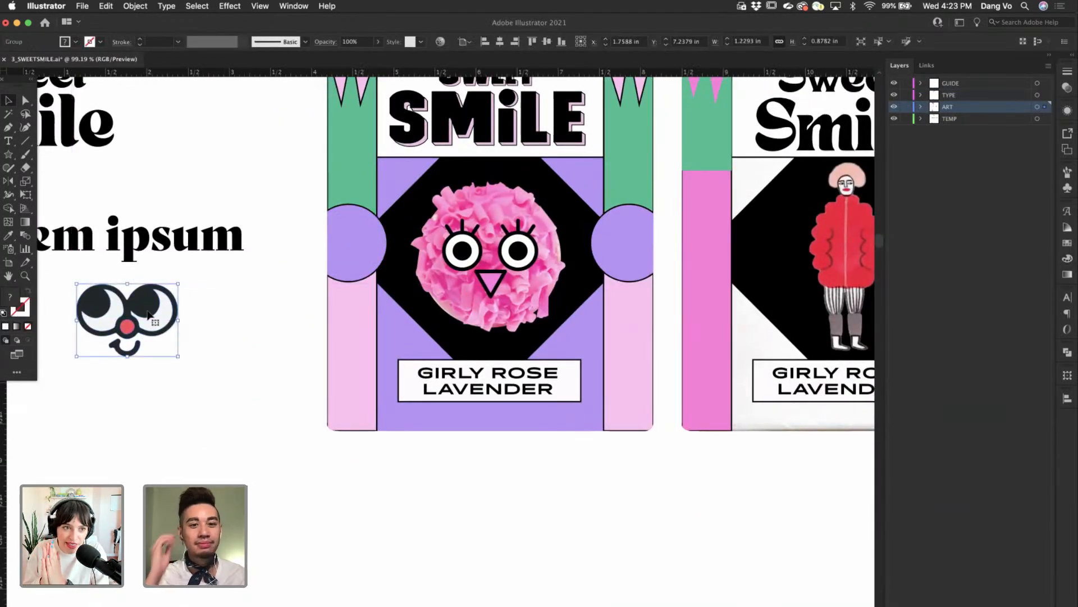
Step: Scale the face group on the pink cake pop up slightly and deselect it
scroll(333, 254, "right", 1)
scroll(333, 254, "up", 1)
left_click(491, 279)
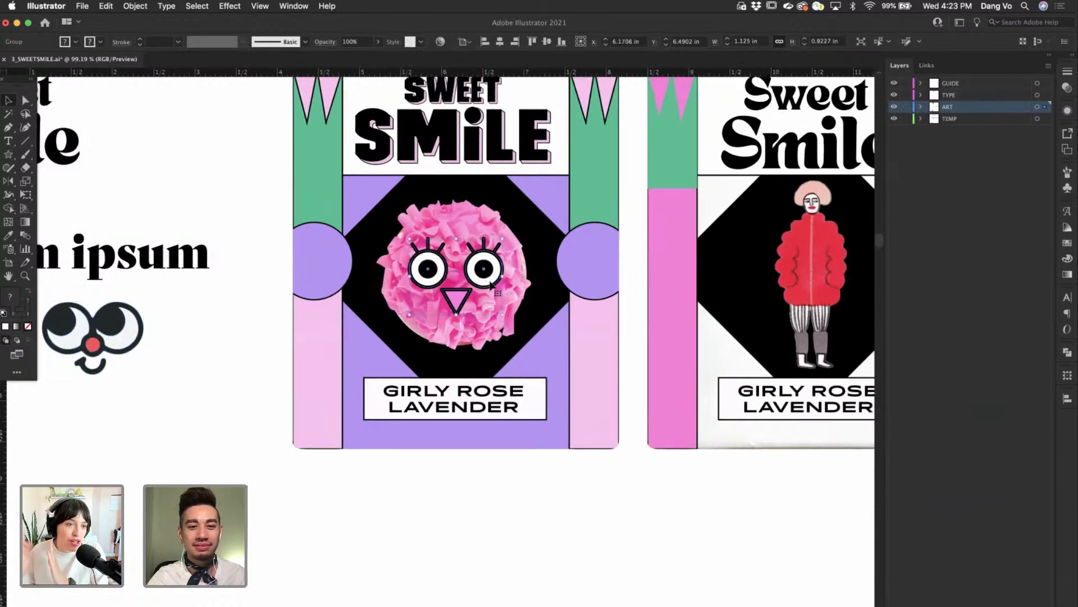
scroll(493, 283, "up", 2)
left_click_drag(505, 227, 510, 223)
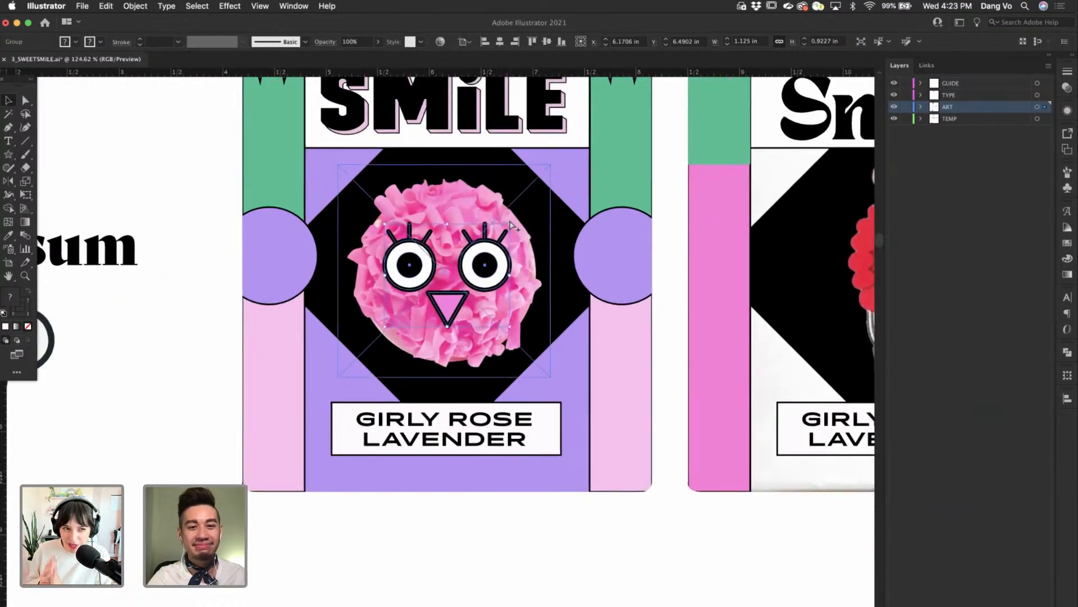
left_click(203, 337)
scroll(203, 337, "down", 2)
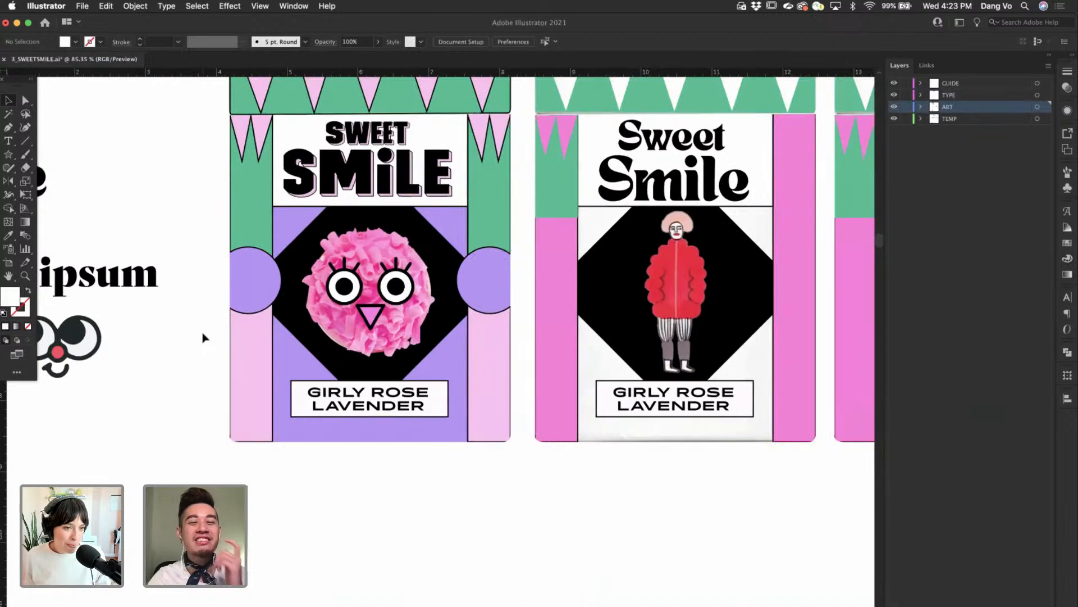
scroll(203, 337, "left", 1)
scroll(203, 337, "down", 1)
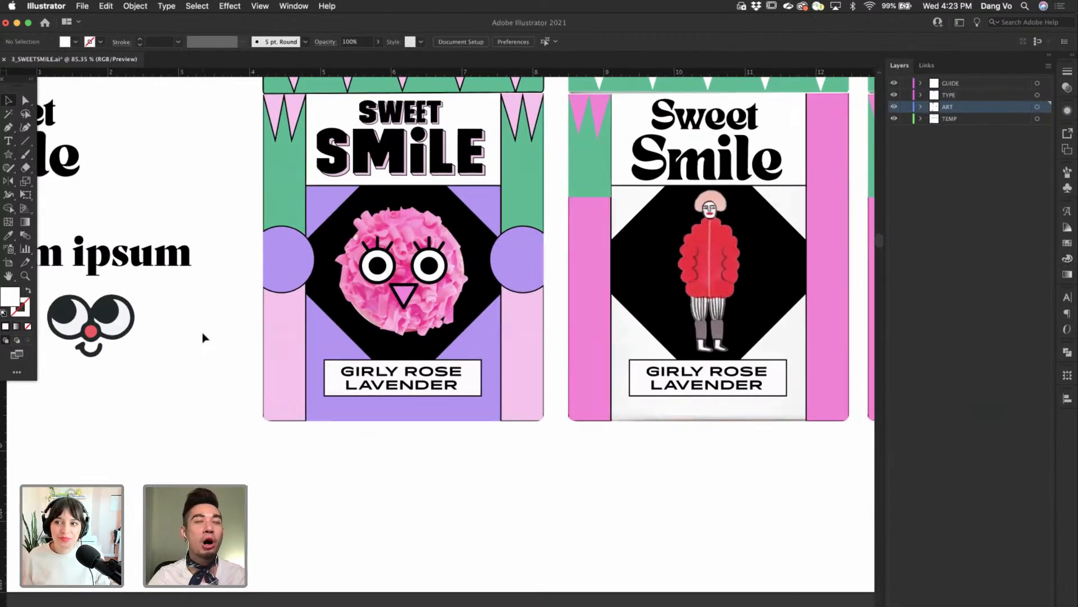
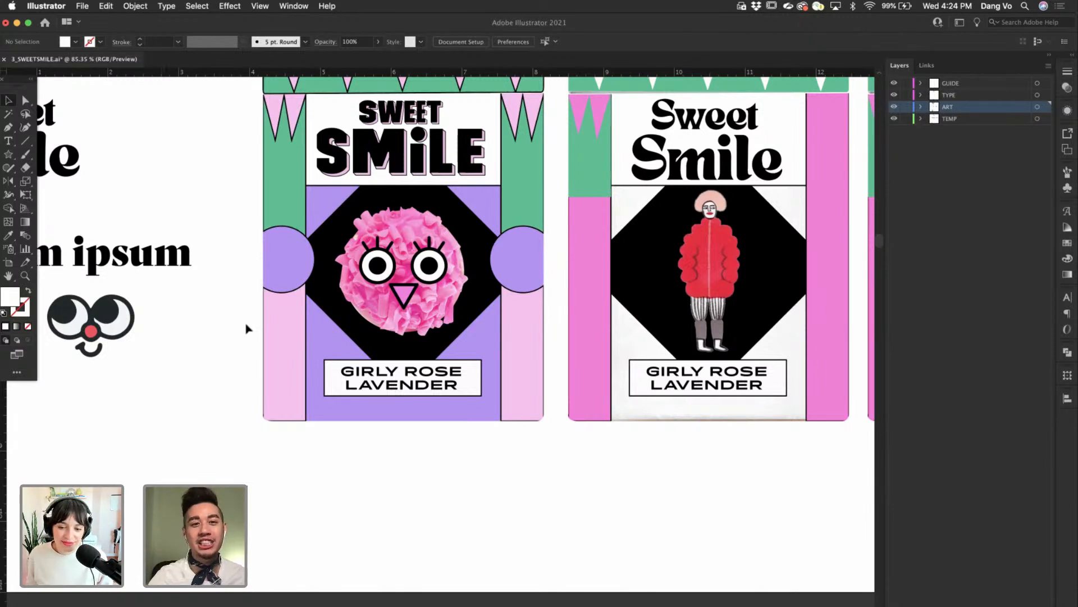
Step: Enlarge the pink cake pop together with its face on the first mockup to about 2.24 in wide, and deselect it
left_click(401, 264)
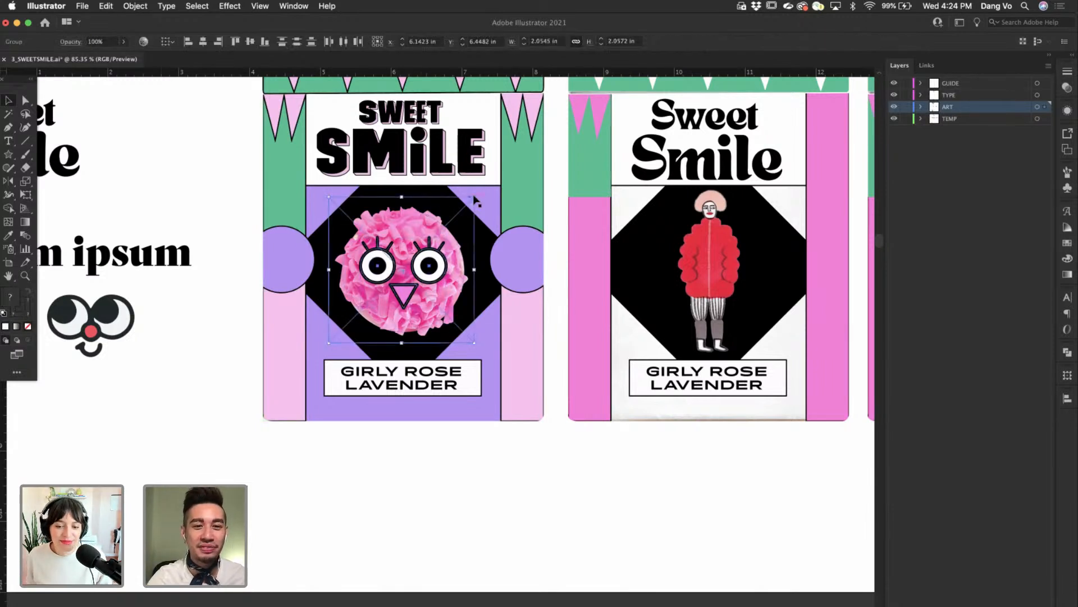
left_click_drag(475, 199, 481, 193)
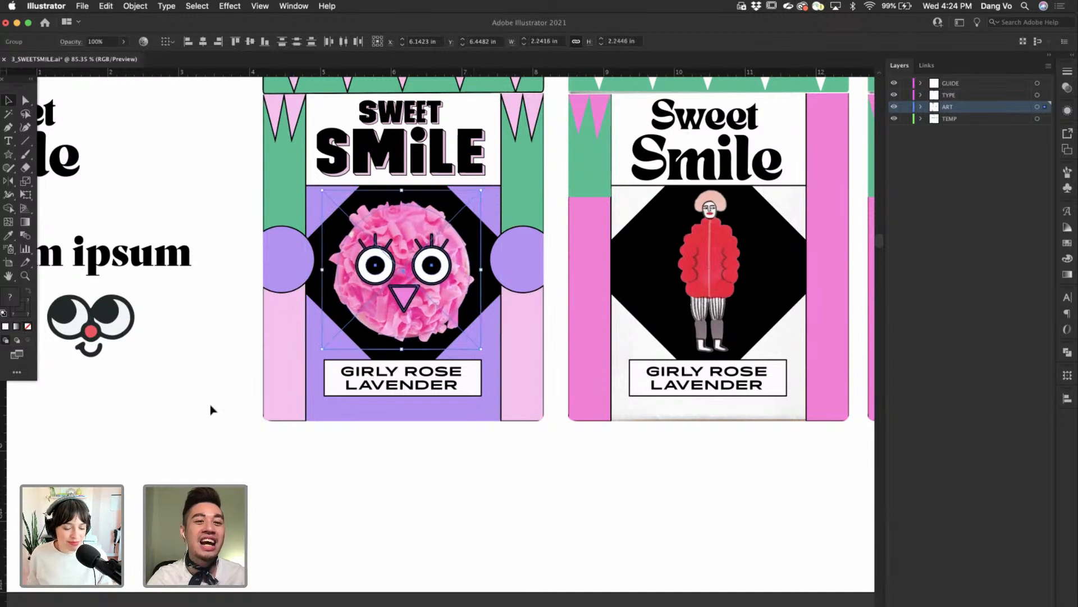
left_click(211, 409)
Step: Place a copy of the black botanical illustration panel from Illustration Inspo beside the Sweet Smile logo options
scroll(212, 409, "down", 3)
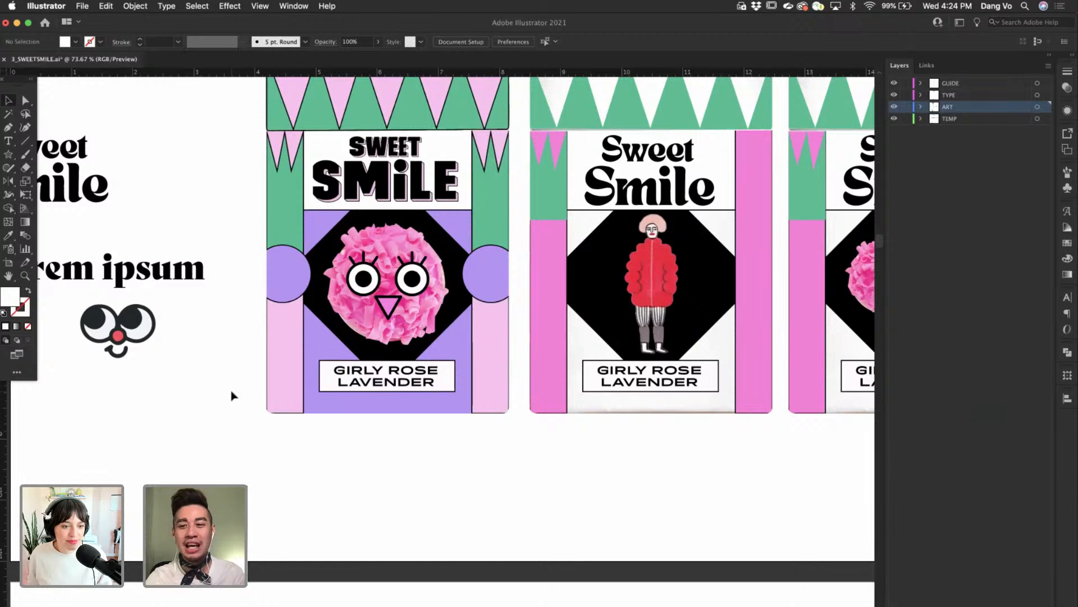
scroll(233, 396, "down", 3)
scroll(233, 396, "down", 5)
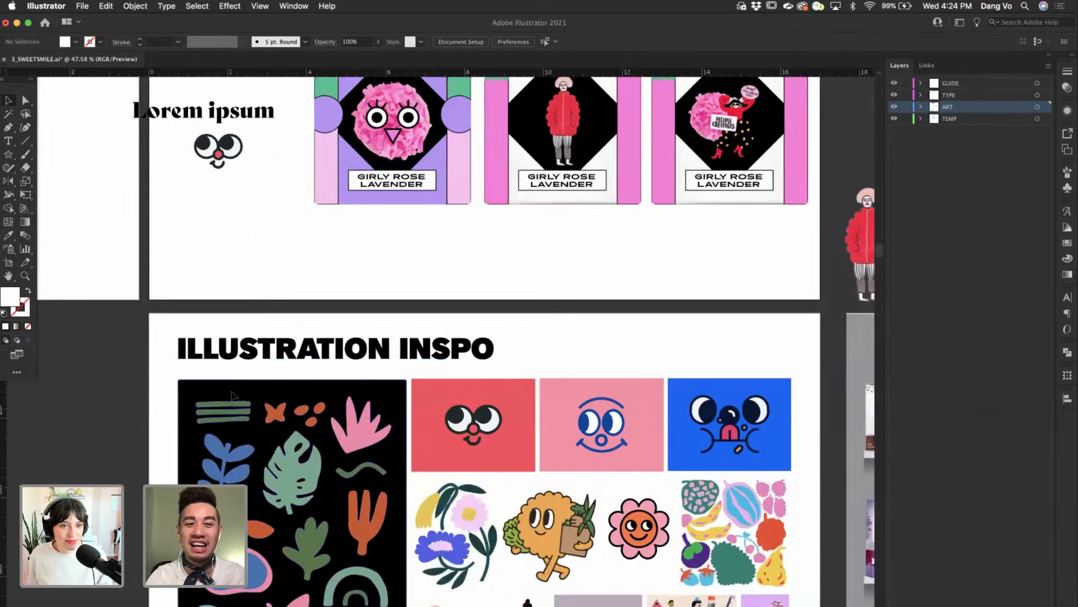
scroll(234, 396, "down", 3)
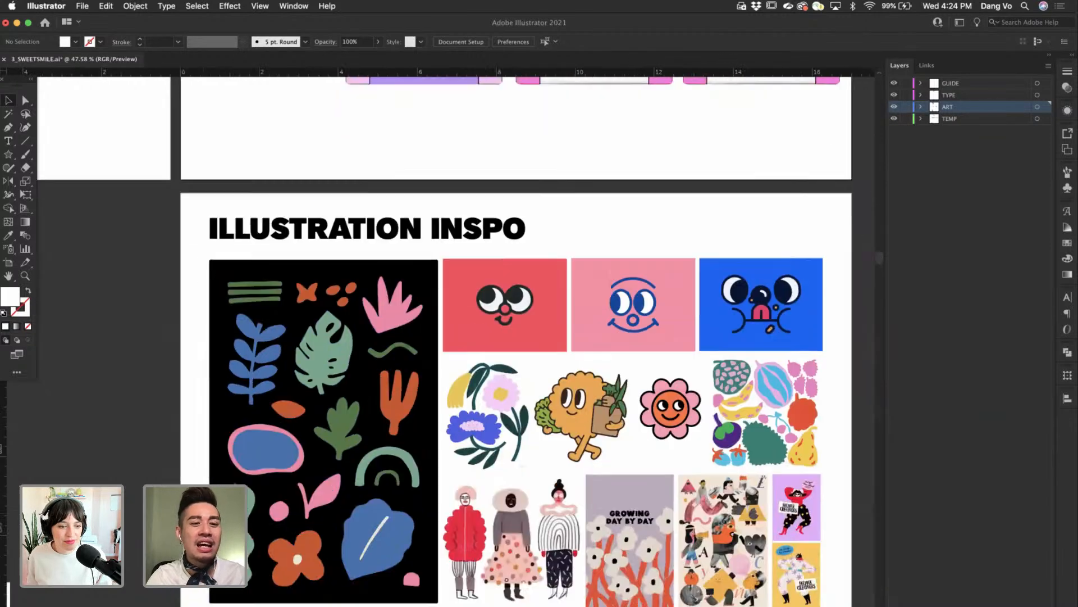
left_click(313, 466)
scroll(312, 466, "up", 4)
scroll(312, 466, "left", 2)
left_click_drag(381, 502, 227, 265)
scroll(248, 258, "left", 5)
scroll(247, 258, "up", 1)
left_click_drag(371, 246, 350, 239)
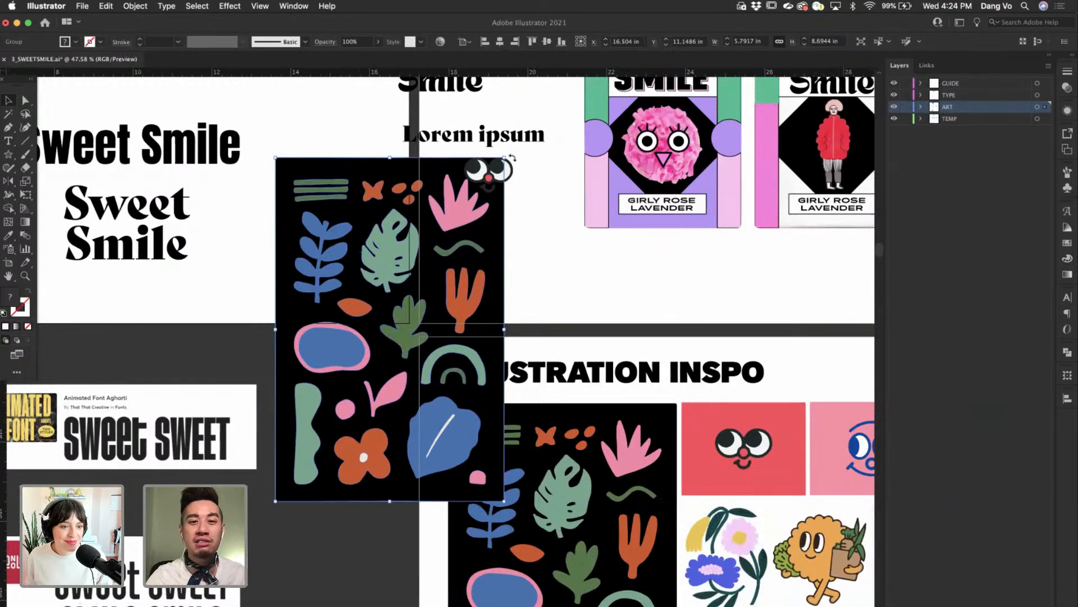
Step: Scale the copied botanical panel down to about 2.75 in wide, reposition it beside the logo options and delete its black background
left_click_drag(506, 159, 446, 247)
left_click_drag(430, 323, 383, 242)
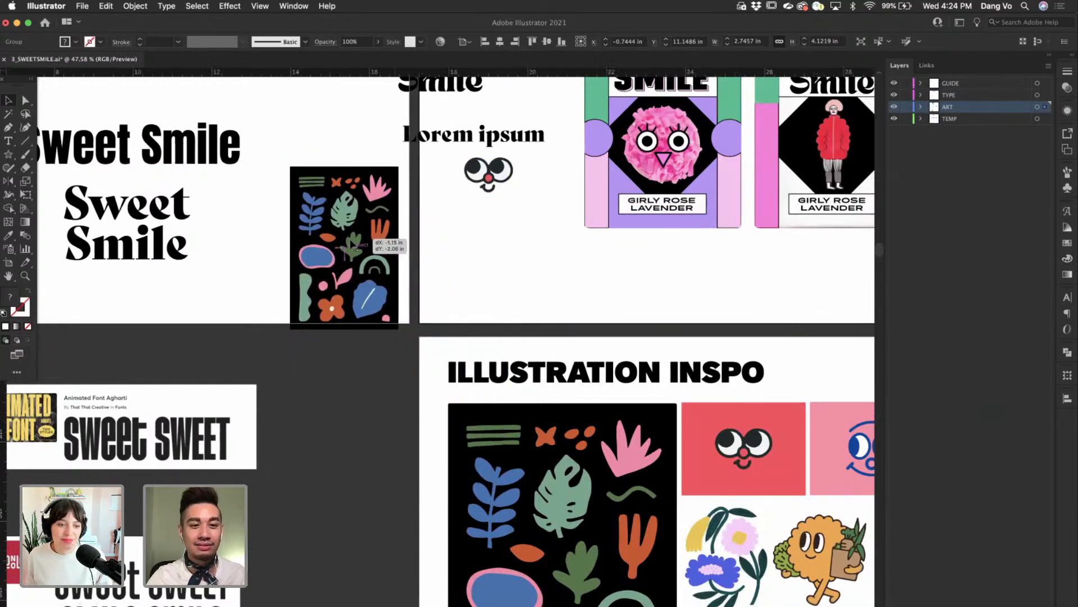
left_click(26, 100)
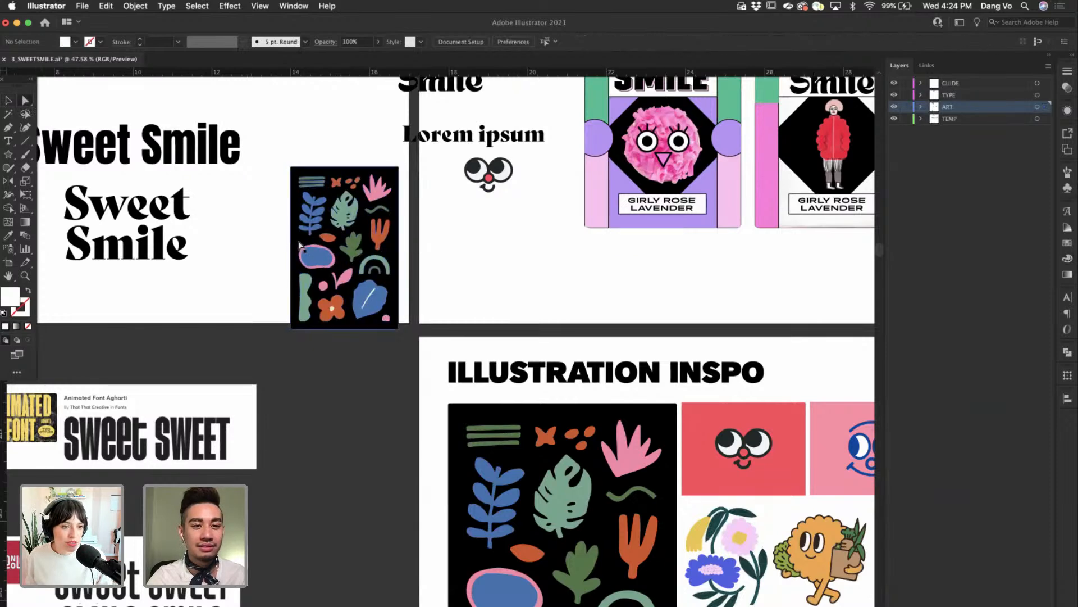
key("Delete")
Step: Isolate the botanical group and paste a copy of its dark green leaf into the blank area beneath the red-nosed face
left_click_drag(334, 227, 374, 231)
left_click(8, 101)
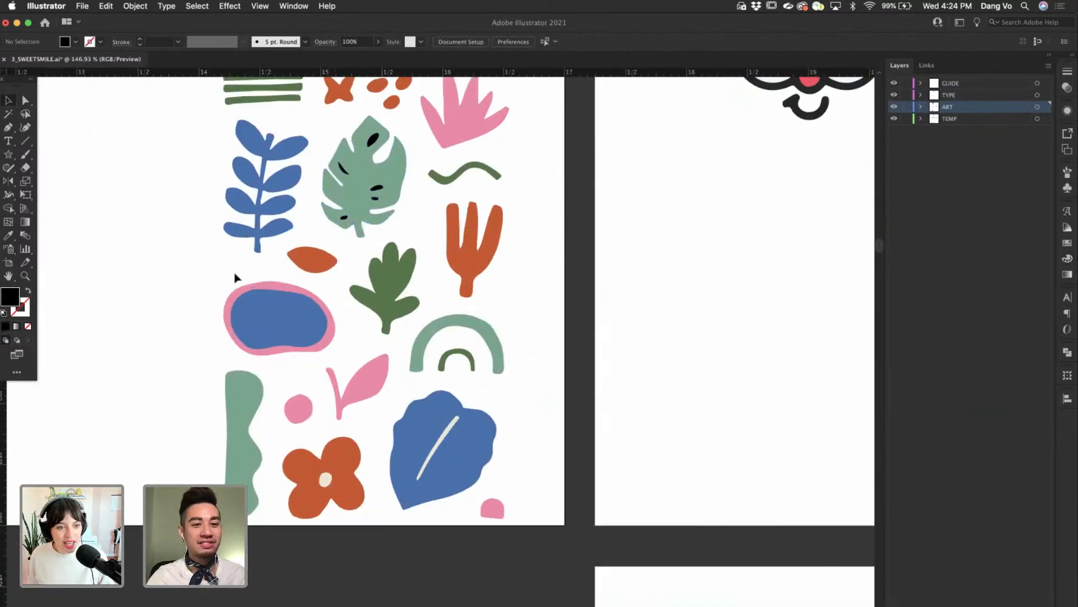
double_click(394, 281)
left_click(394, 281)
scroll(667, 414, "down", 3)
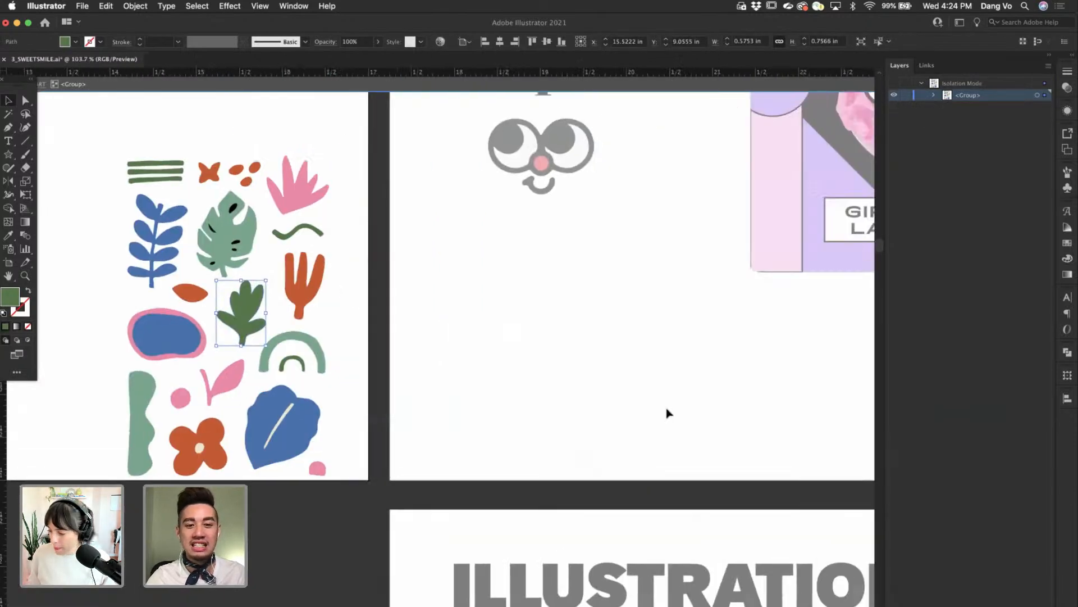
key("super+v")
Step: Paste a copy of the pink spiky leaf beside the copied dark green leaf, and exit the group's isolation
left_click(304, 199)
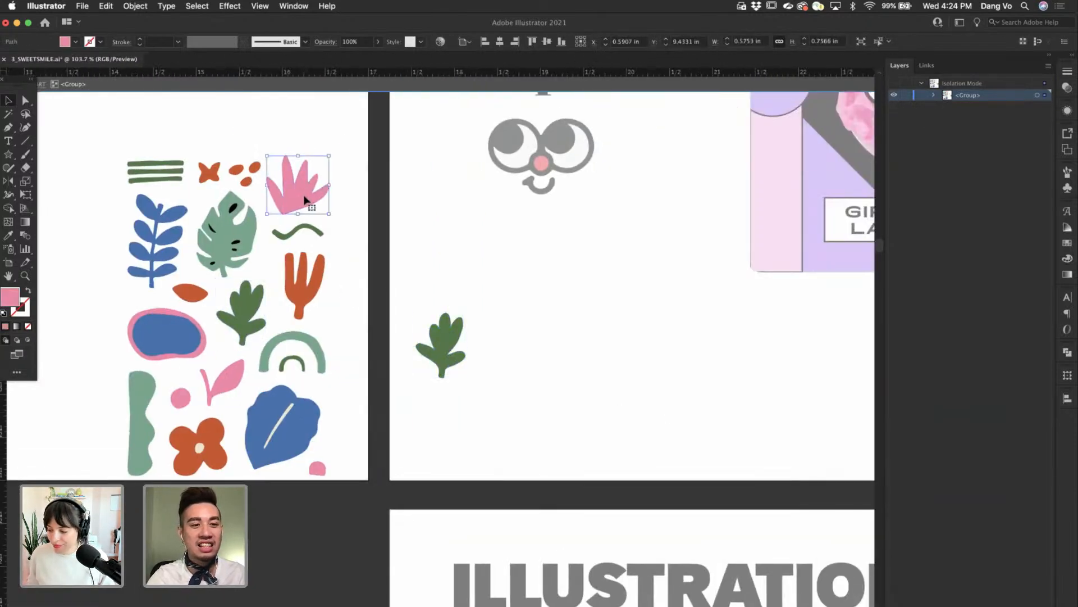
double_click(303, 200)
double_click(632, 292)
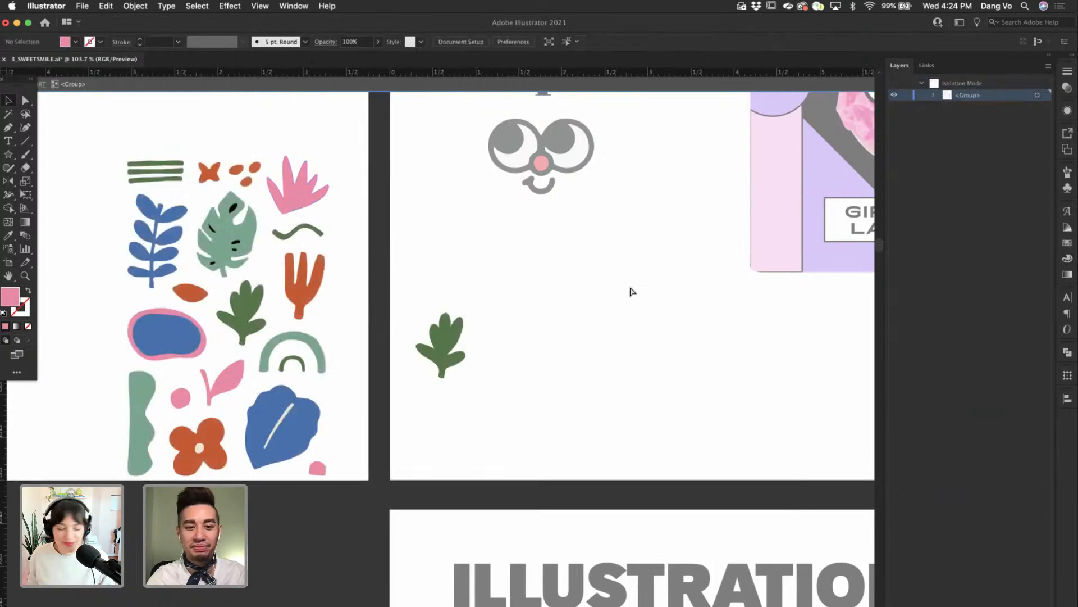
key("super+v")
scroll(394, 380, "right", 4)
scroll(393, 380, "up", 3)
left_click(491, 358)
double_click(489, 357)
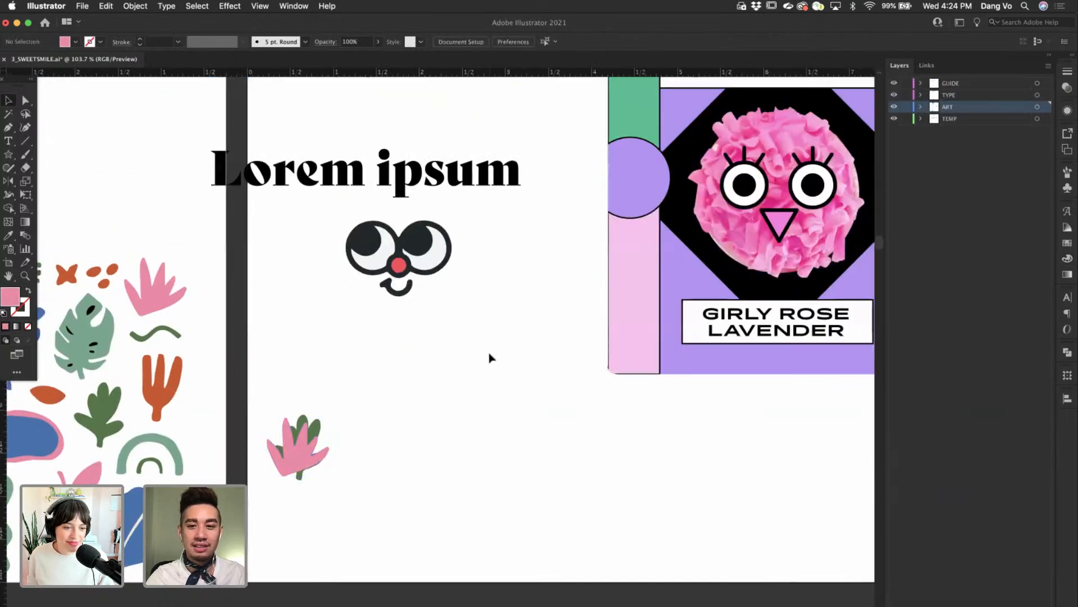
Step: Move the pink leaf copy onto the first mockup's left lavender circle and scale it down to about 0.56 in wide
scroll(249, 461, "up", 2)
scroll(250, 461, "right", 3)
left_click_drag(217, 507, 534, 234)
left_click(531, 498)
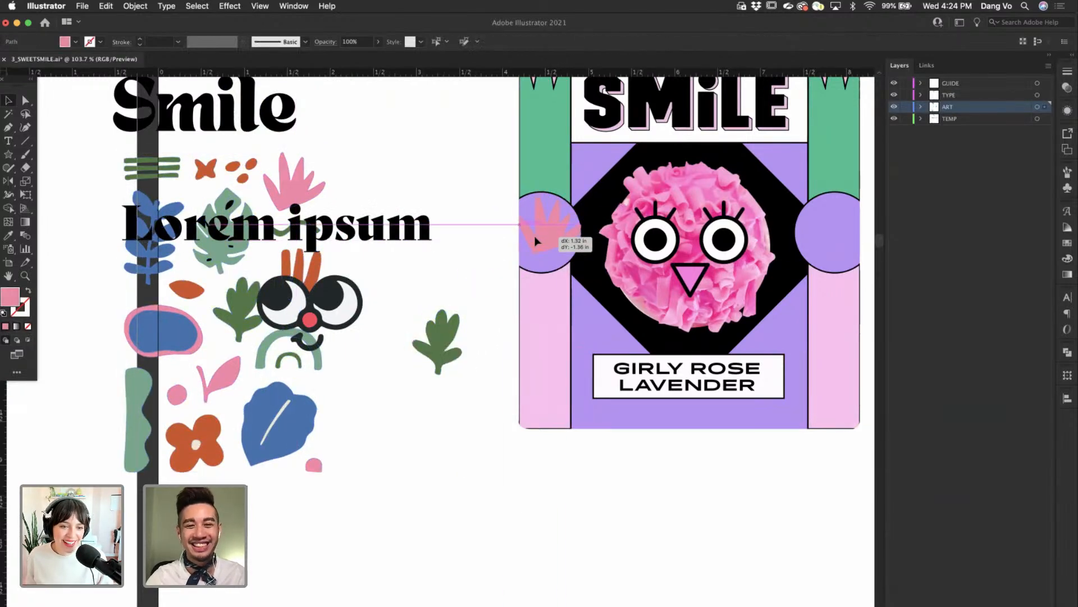
scroll(534, 241, "up", 5)
scroll(623, 179, "up", 1)
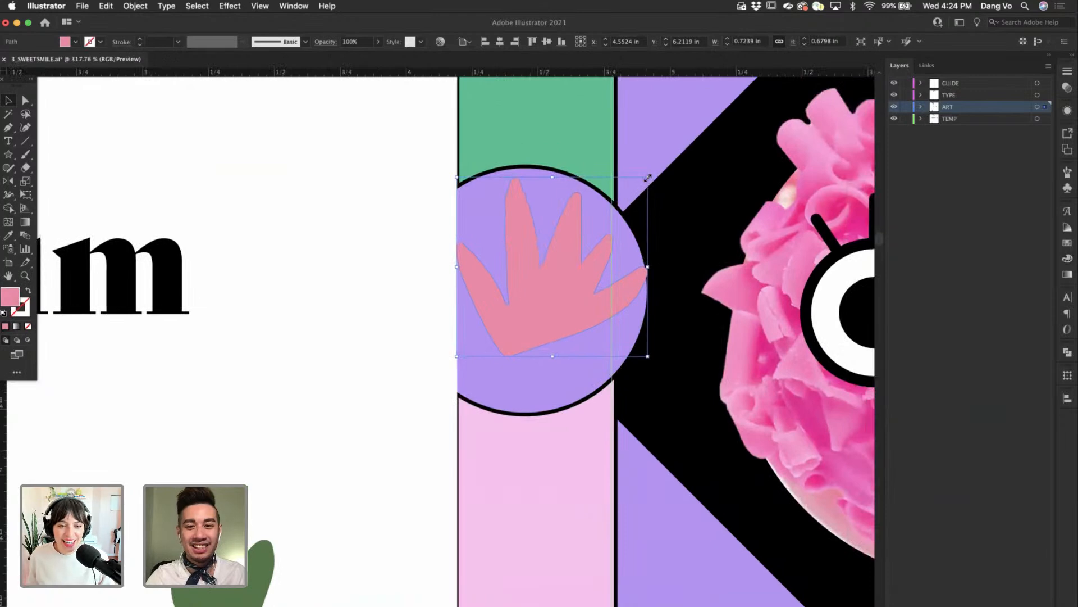
left_click_drag(647, 179, 603, 217)
Step: Recolor the spiky leaf with the mockup's green fill and 1 pt black stroke using the Eyedropper, and deselect it
key("i")
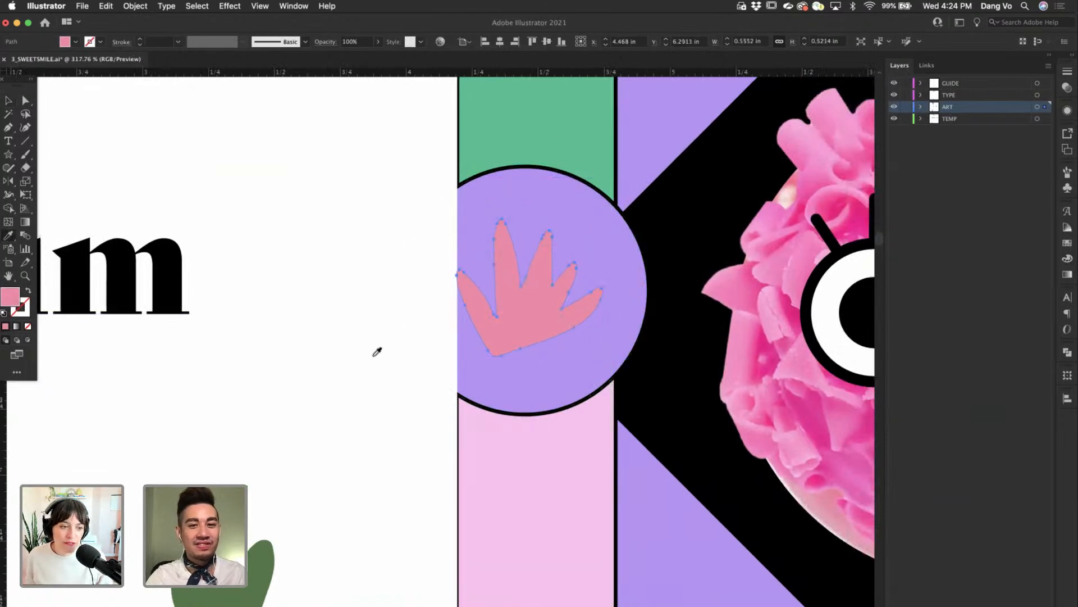
scroll(375, 351, "down", 3)
left_click(464, 219)
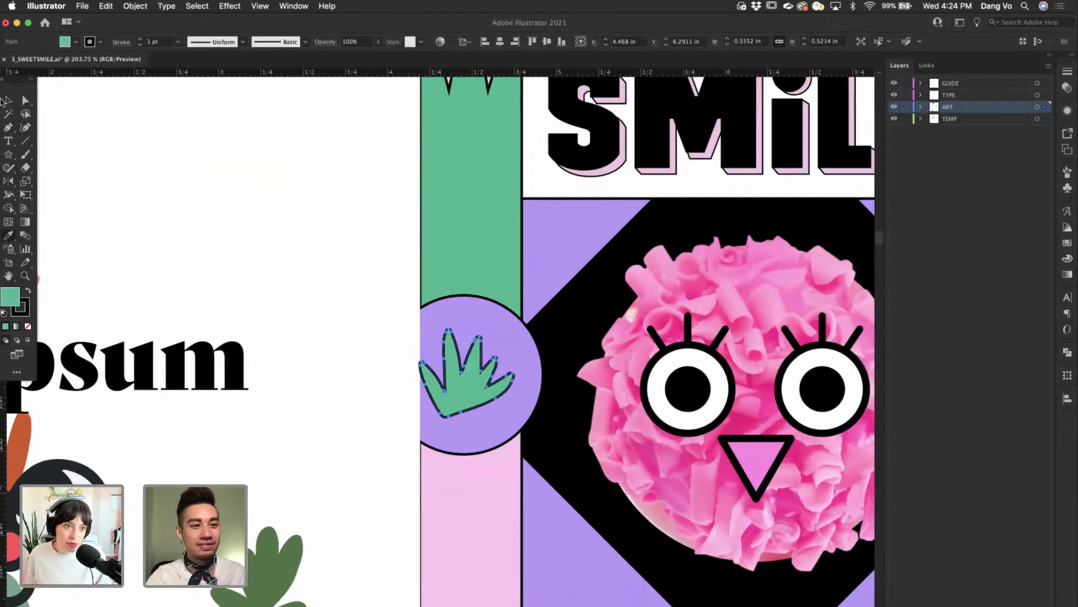
left_click(7, 101)
left_click(231, 291)
Step: Move the spiky green leaf off the lavender circle and put the dark green leaf in its place
scroll(231, 291, "down", 3)
scroll(230, 291, "down", 3)
scroll(231, 291, "left", 4)
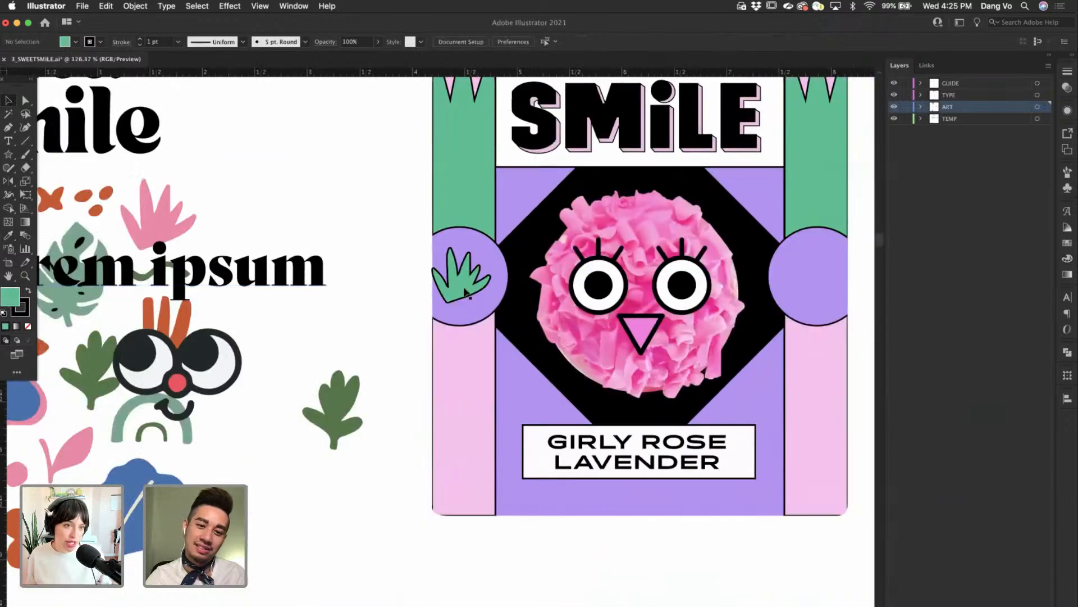
left_click_drag(469, 285, 399, 310)
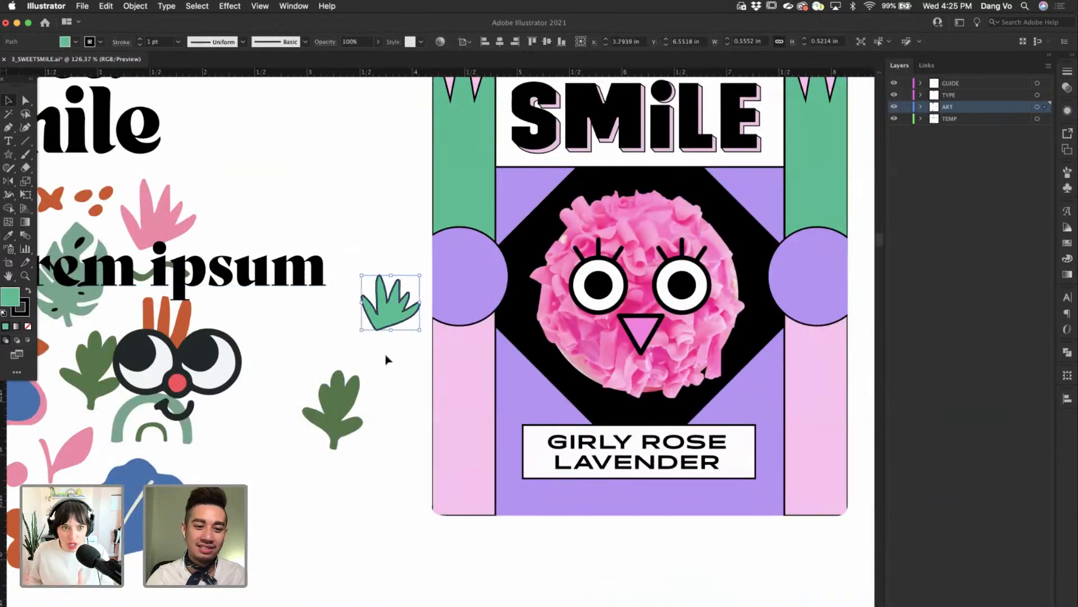
left_click_drag(341, 396, 459, 275)
Step: Give the dark green leaf on the circle the side panel's green fill and 1 pt black stroke with the Eyedropper
left_click(9, 234)
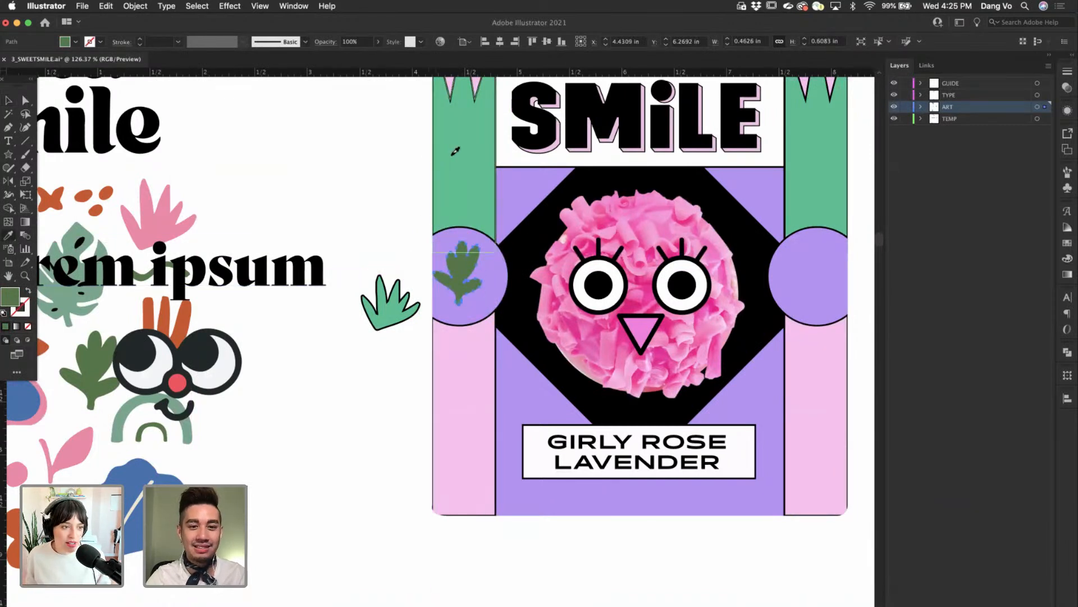
left_click(453, 150)
left_click(8, 101)
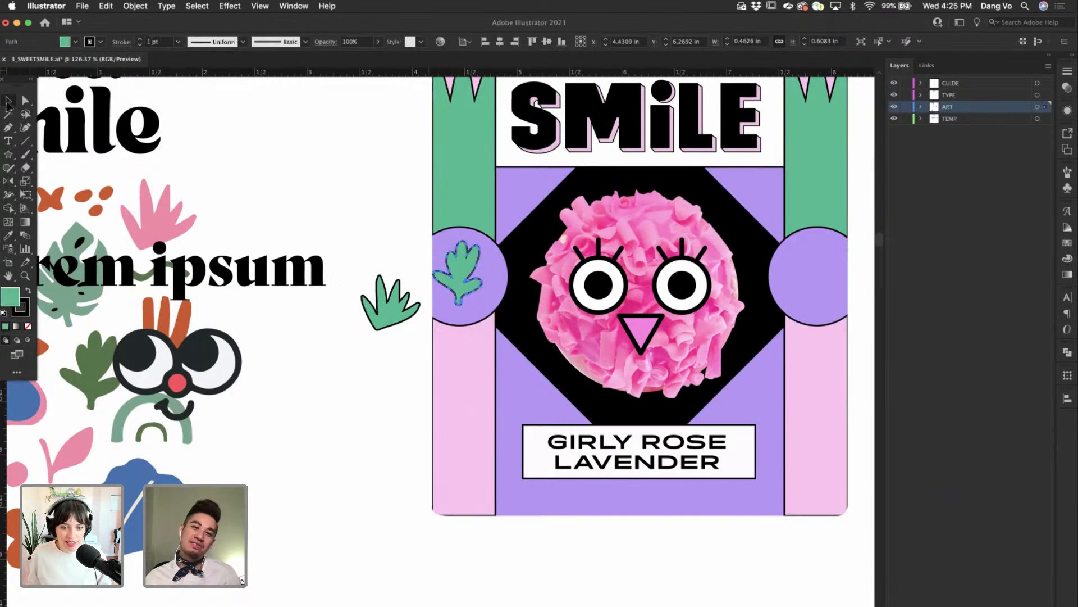
left_click(258, 168)
Step: Take the lobed leaf off the lavender circle, retry the spiky leaf there, and set both leaves aside left of the mockup
left_click_drag(442, 296, 343, 336)
left_click_drag(405, 297, 478, 273)
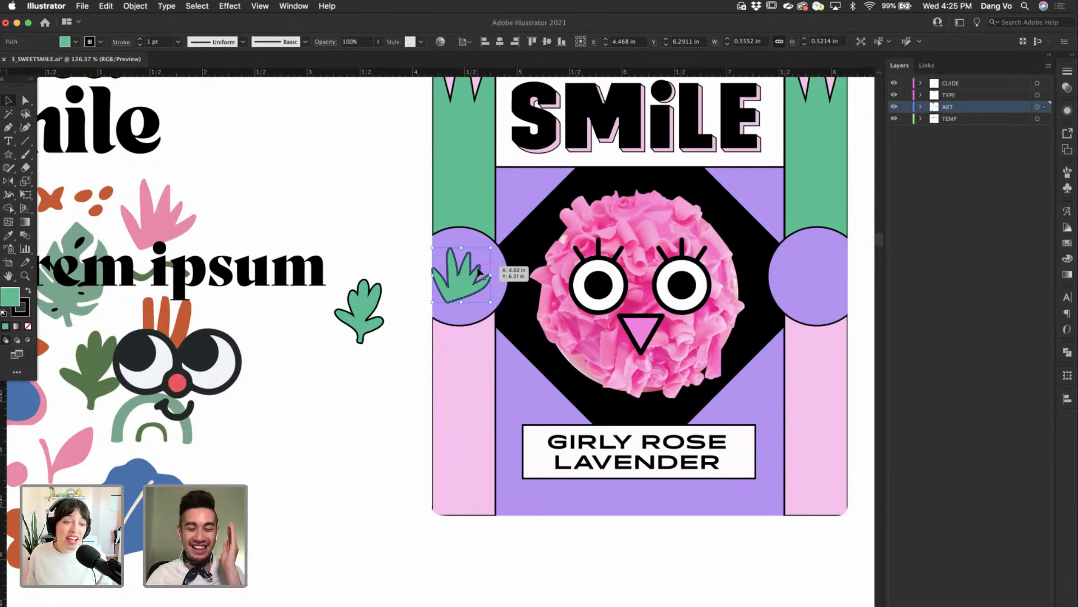
left_click_drag(480, 272, 309, 385)
left_click(390, 436)
Step: Begin a new leaf outline with the Pen tool, anchoring its base below and right of the spiky leaf
left_click(9, 129)
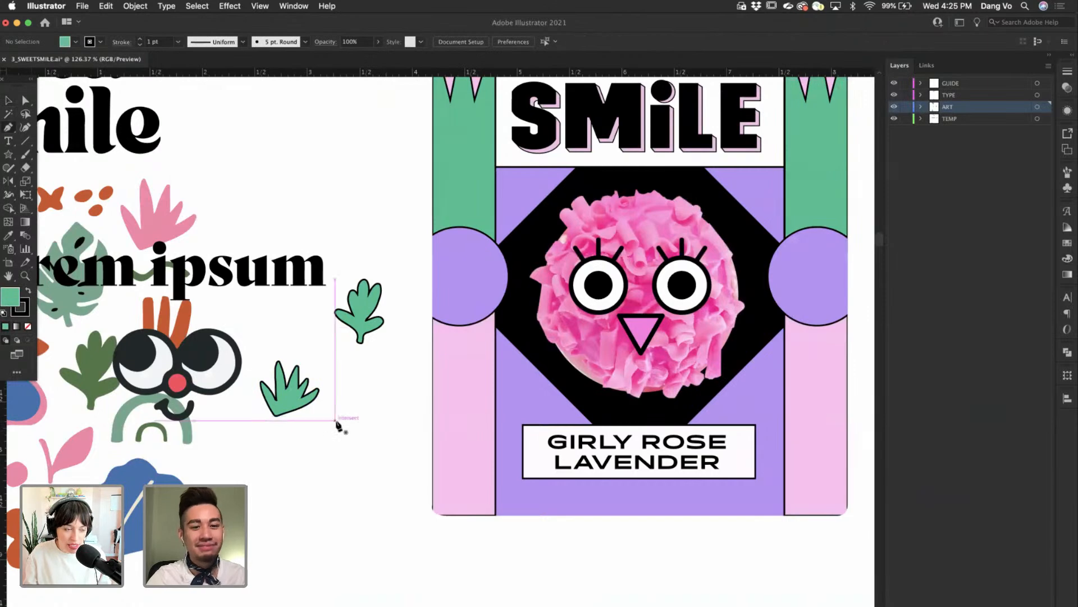
scroll(357, 445, "up", 3)
left_click(355, 441)
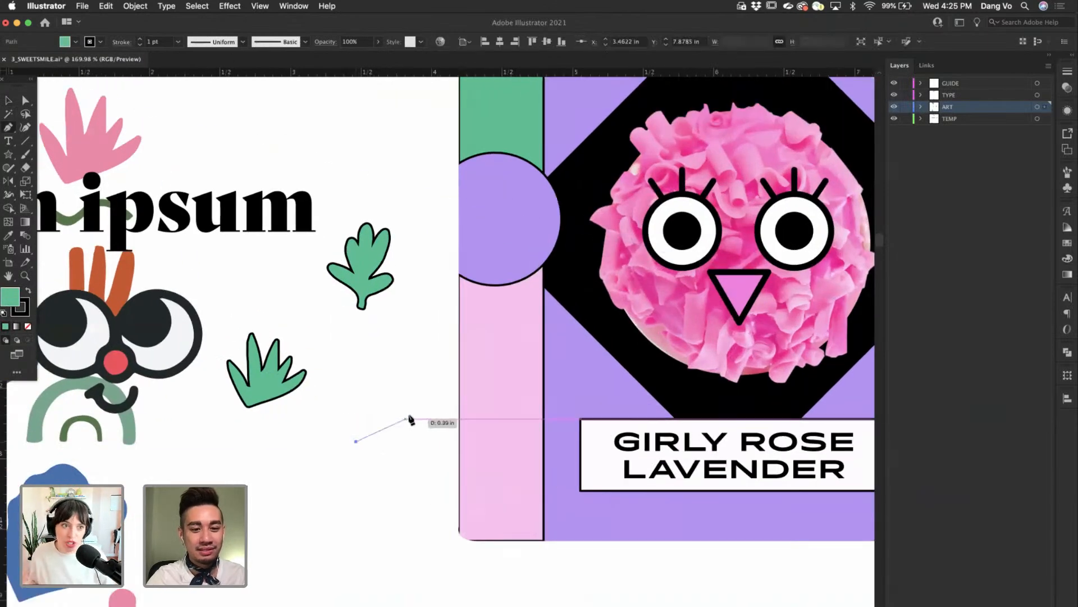
mouse_move(409, 417)
left_mouse_down()
mouse_move(406, 396)
mouse_move(373, 420)
mouse_move(395, 387)
mouse_move(385, 373)
left_mouse_up()
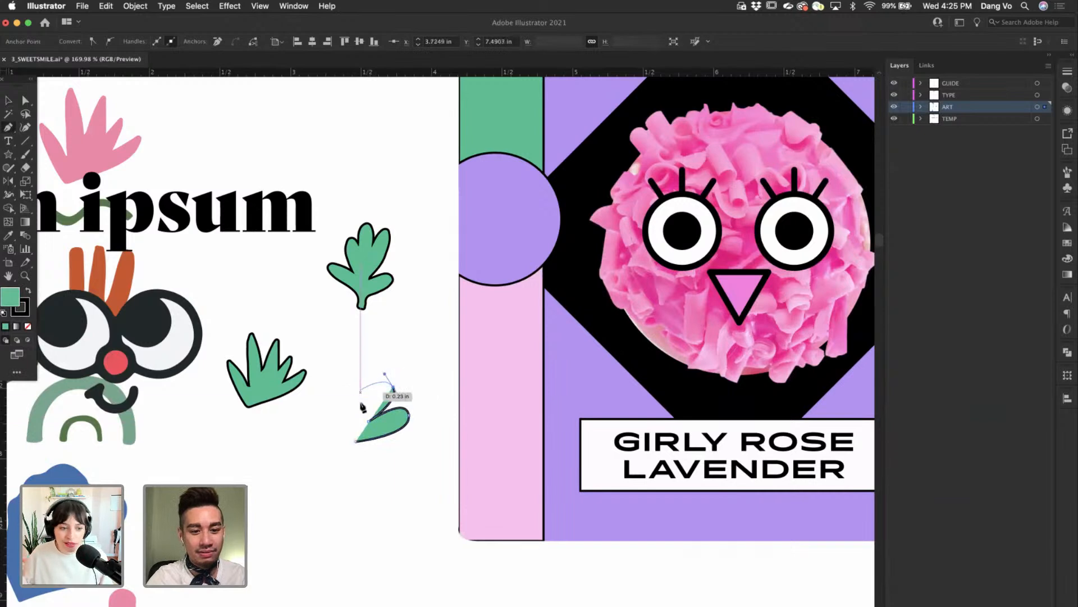
key("super+z")
key("super+z")
key("super+z")
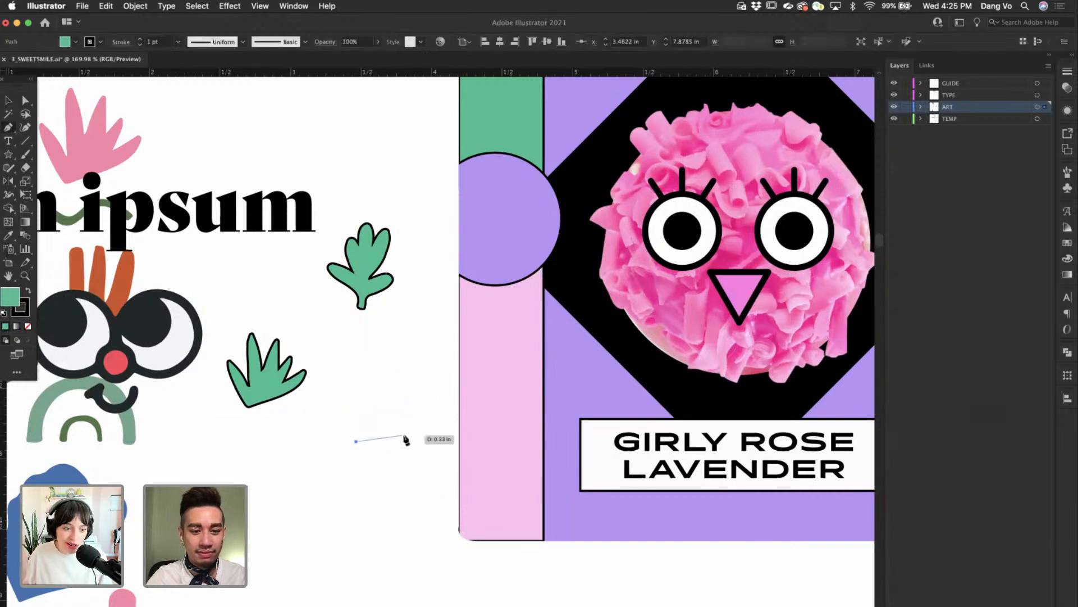
Step: Draw a leaf cluster with four pointed tips from the base anchor using the Pen tool, closing it with a rounded bottom
left_click_drag(408, 424, 369, 425)
key("super+z")
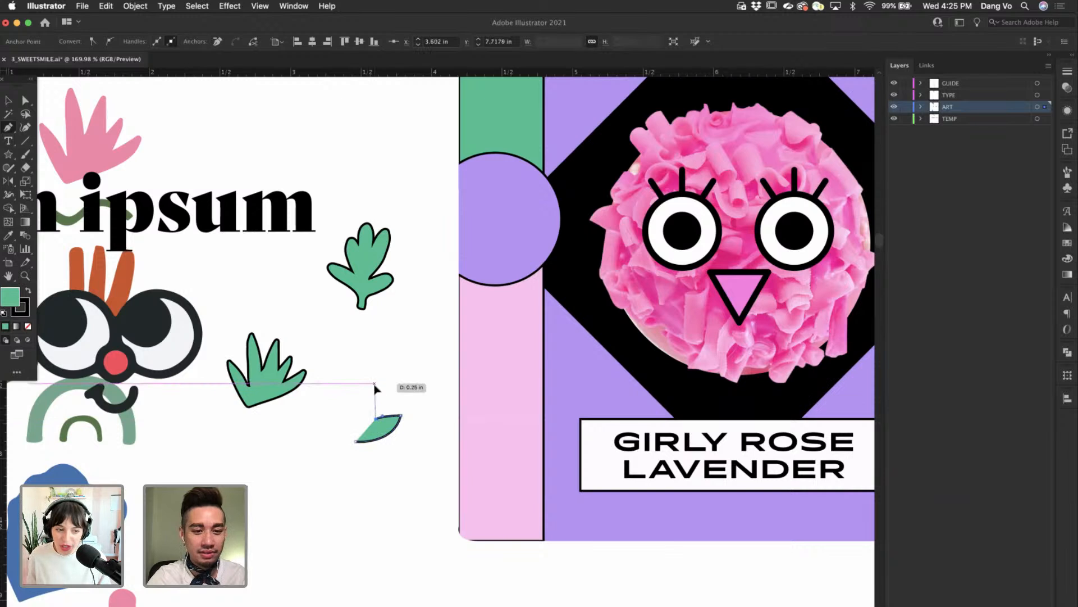
left_click_drag(380, 386, 342, 375)
left_click(351, 384)
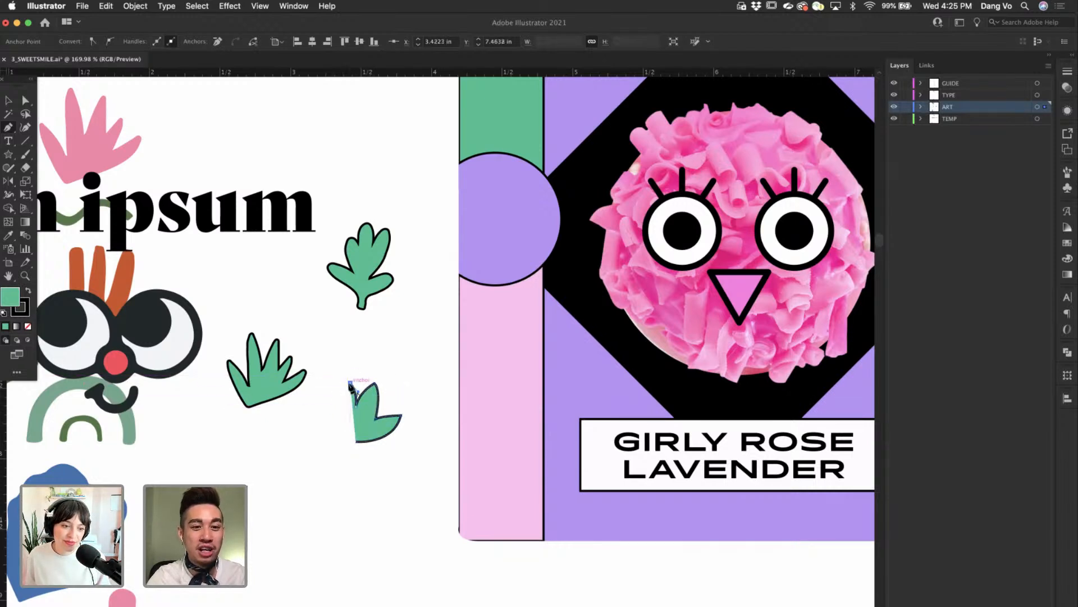
left_click(336, 409)
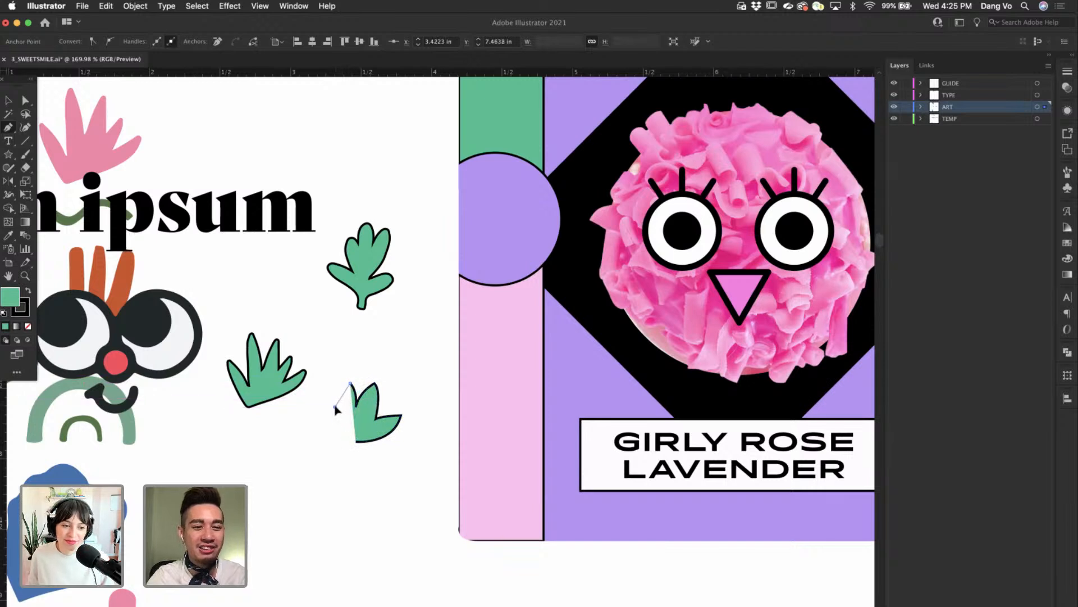
left_click(337, 428)
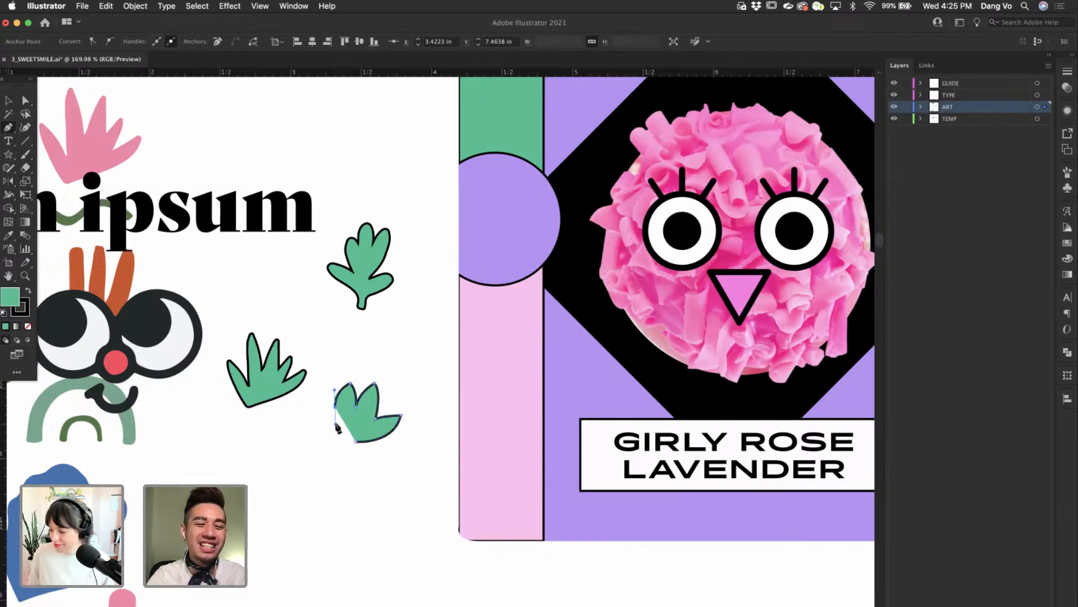
left_click_drag(313, 398, 301, 398)
left_click(314, 398)
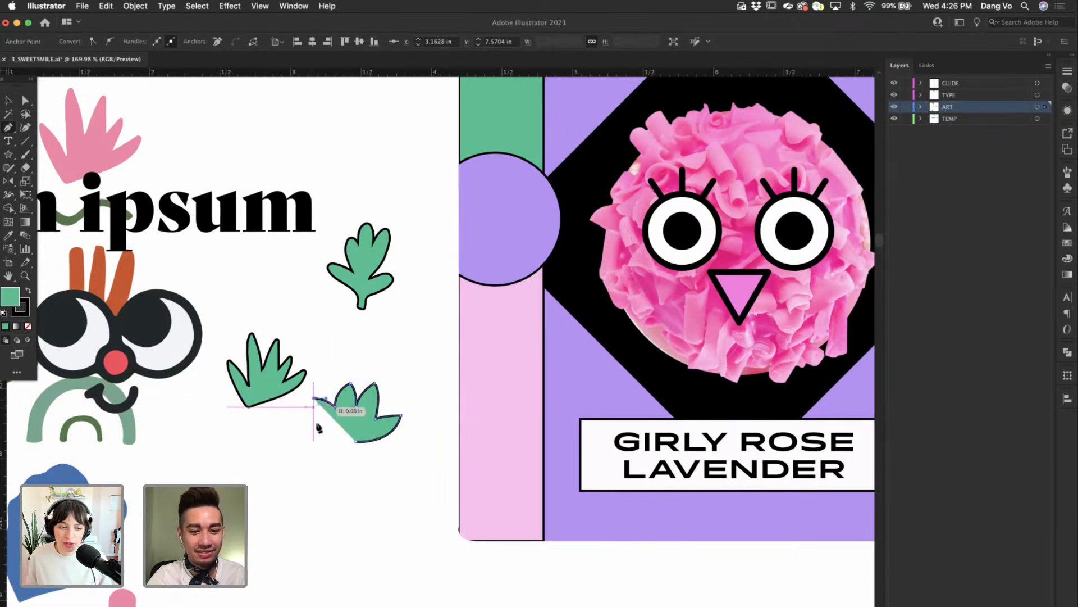
left_click_drag(356, 442, 399, 446)
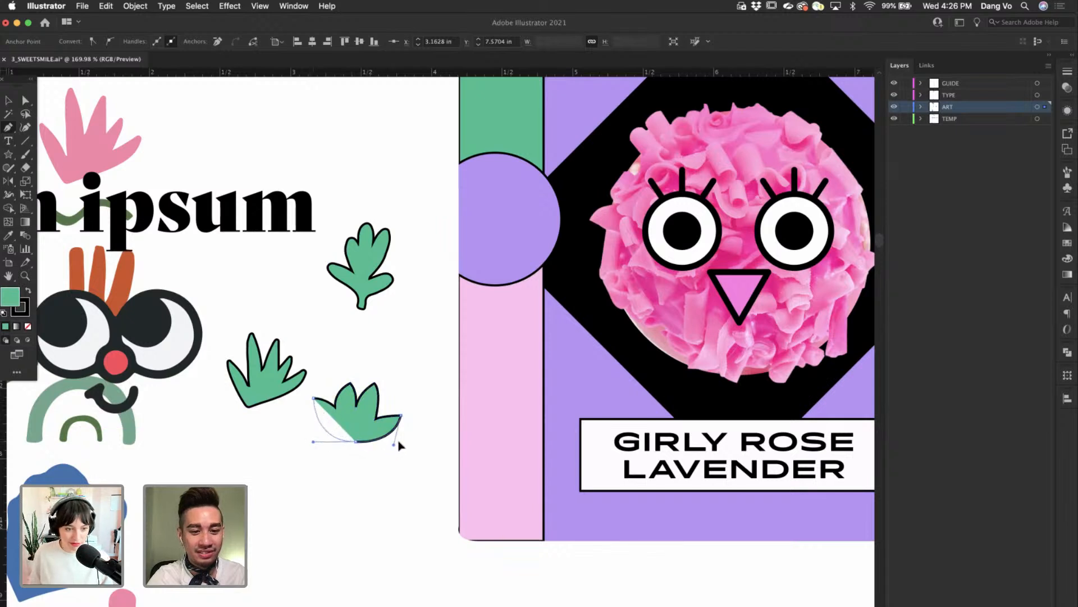
Step: Refine the new leaf by extending its pointed tips outward and adjusting the curve of its rounded base with Direct Selection
left_click(26, 100)
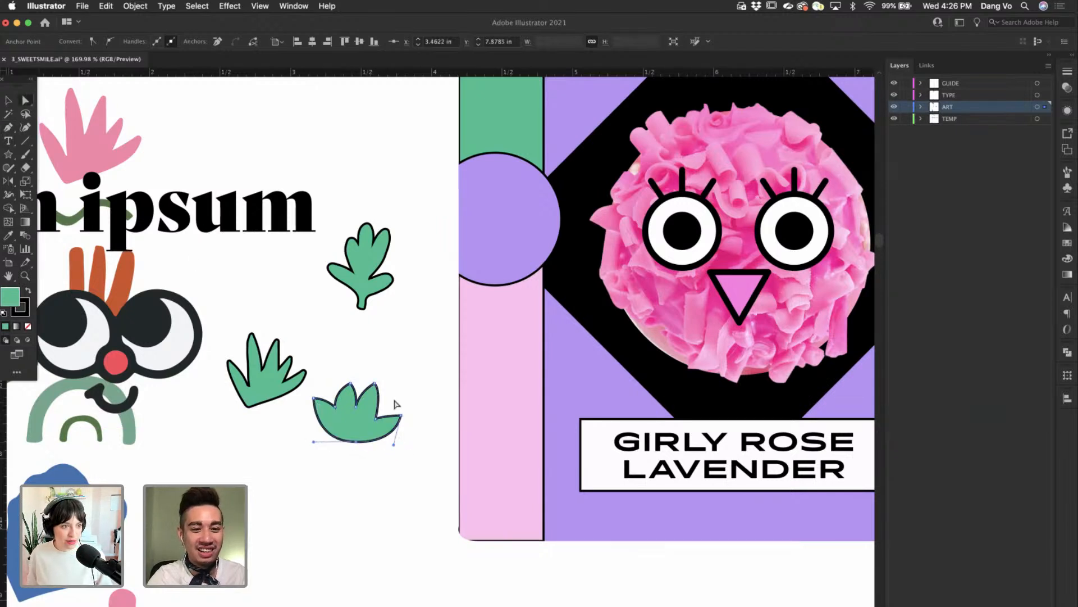
left_click(376, 385)
left_click_drag(375, 383, 377, 377)
left_click_drag(401, 417, 313, 392)
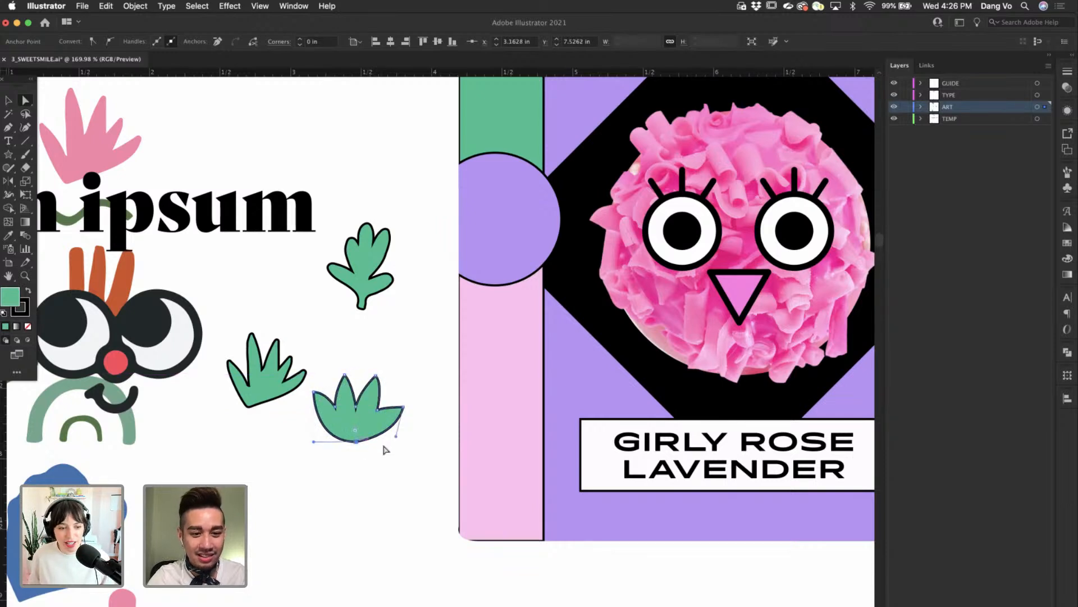
left_click_drag(396, 436, 391, 447)
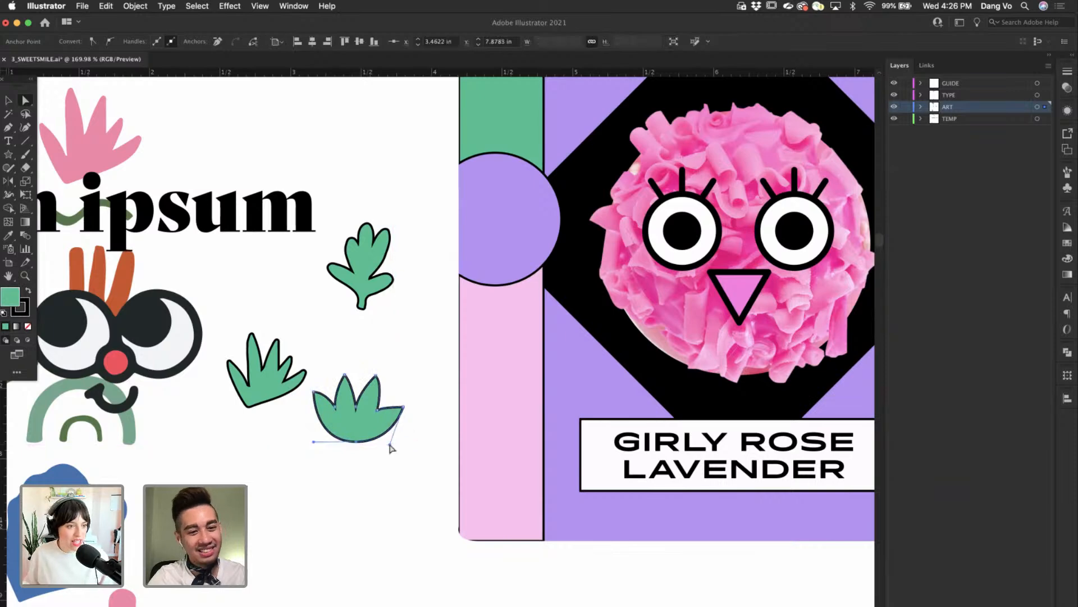
Step: Deepen the notch between the leaf cluster's two rightmost tips and round the upper edge of the last leaflet with Direct Selection
left_click(9, 100)
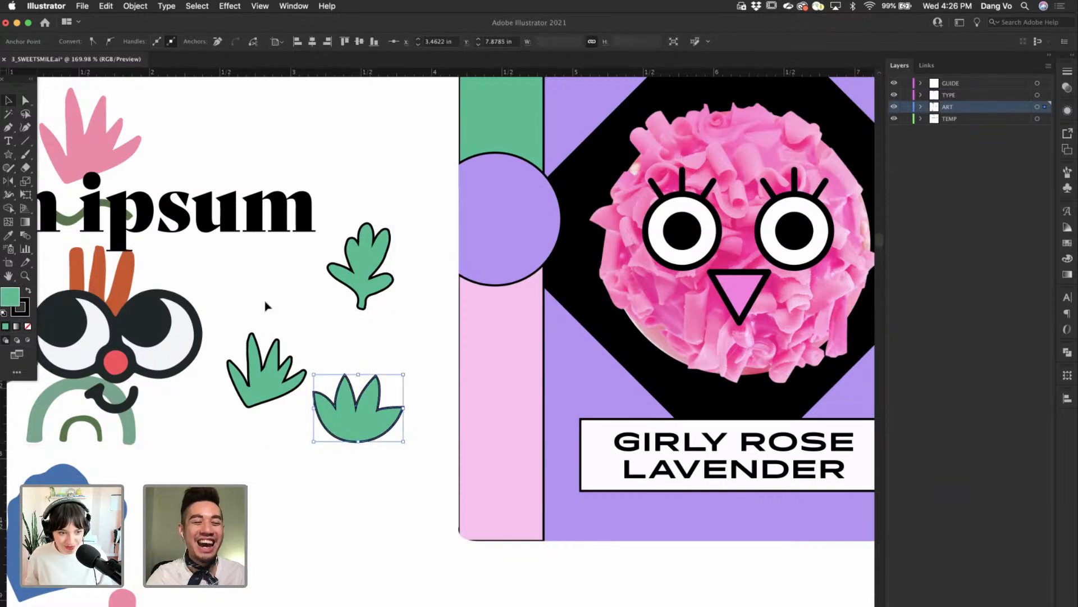
key("a")
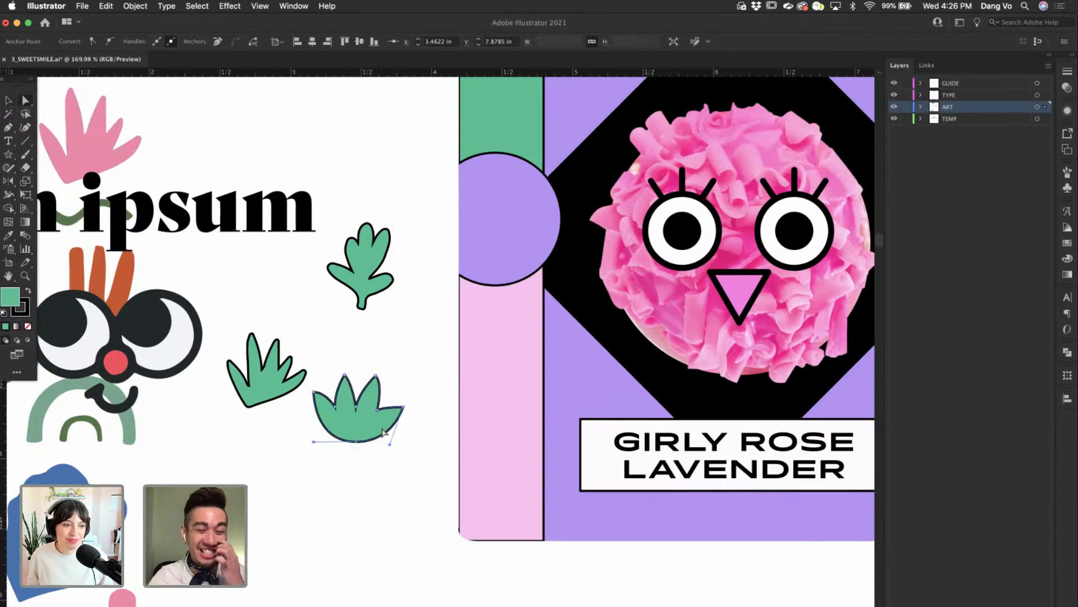
scroll(383, 432, "up", 6)
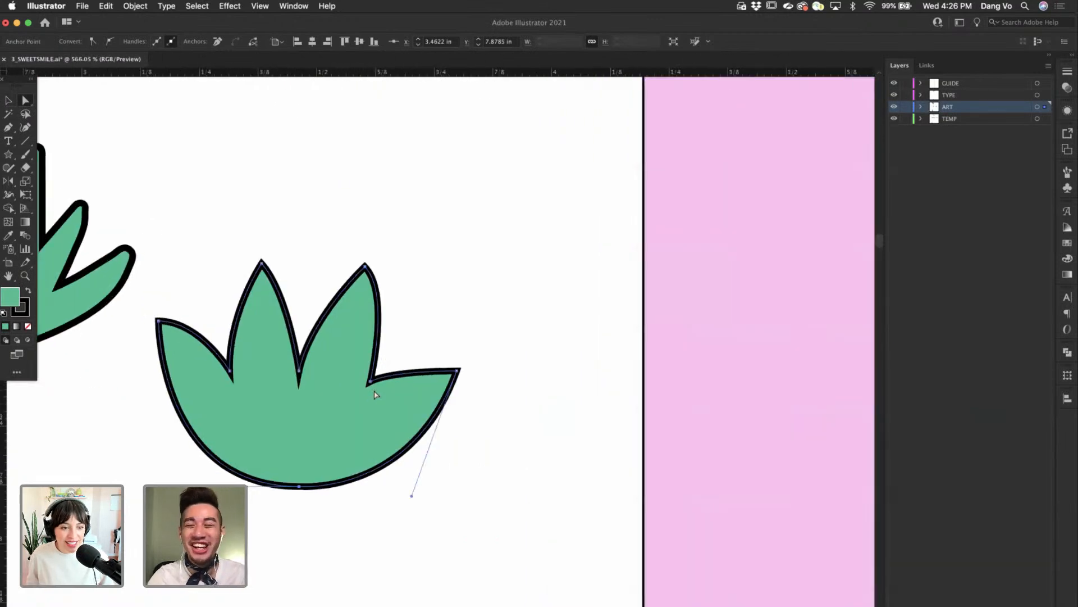
left_click(370, 382)
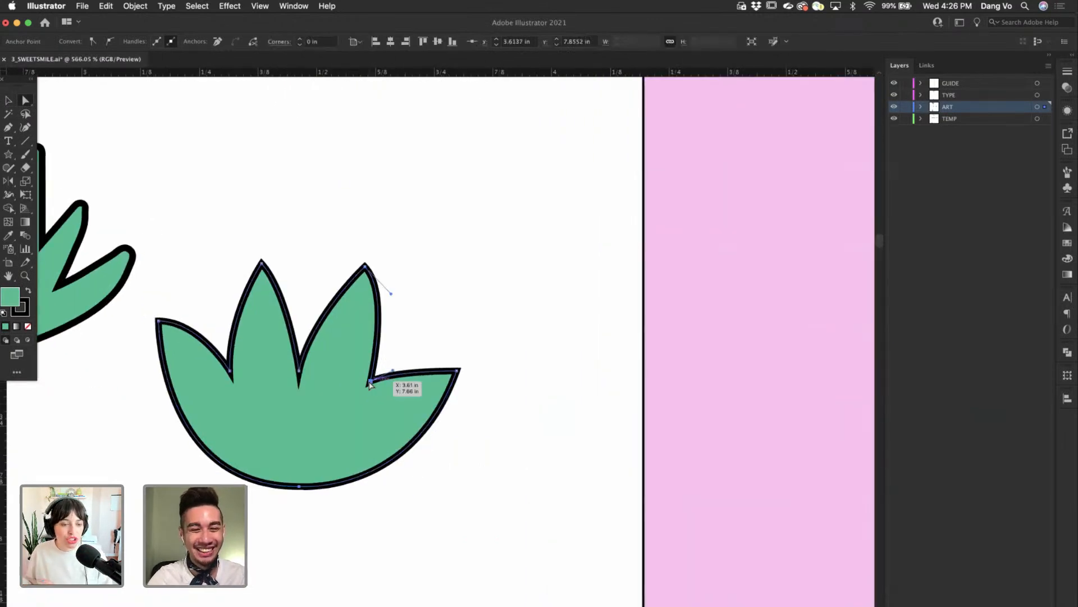
left_click_drag(370, 381, 402, 356)
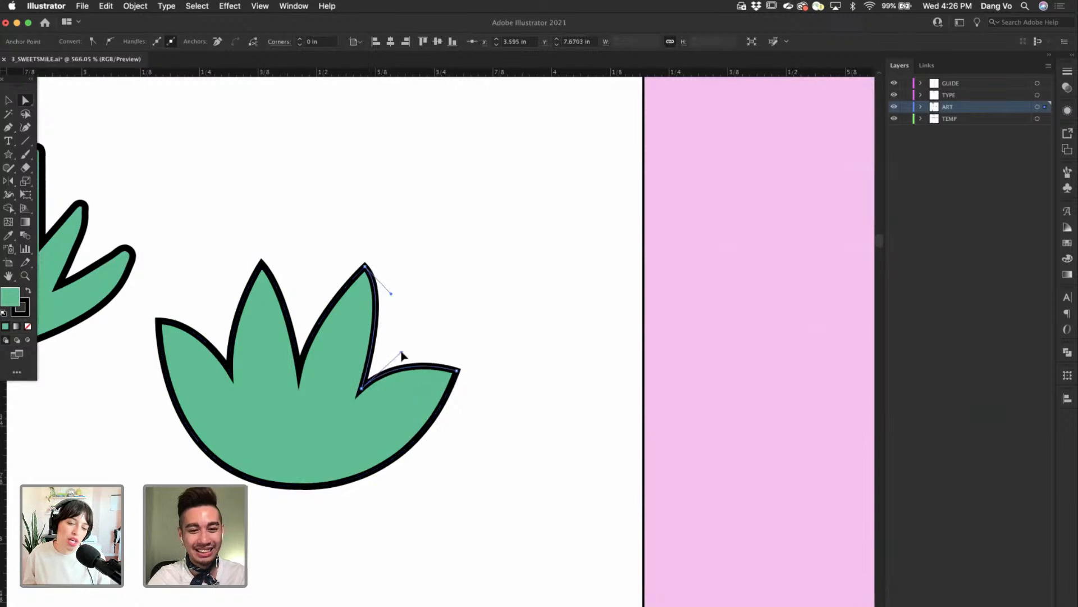
left_click(365, 266)
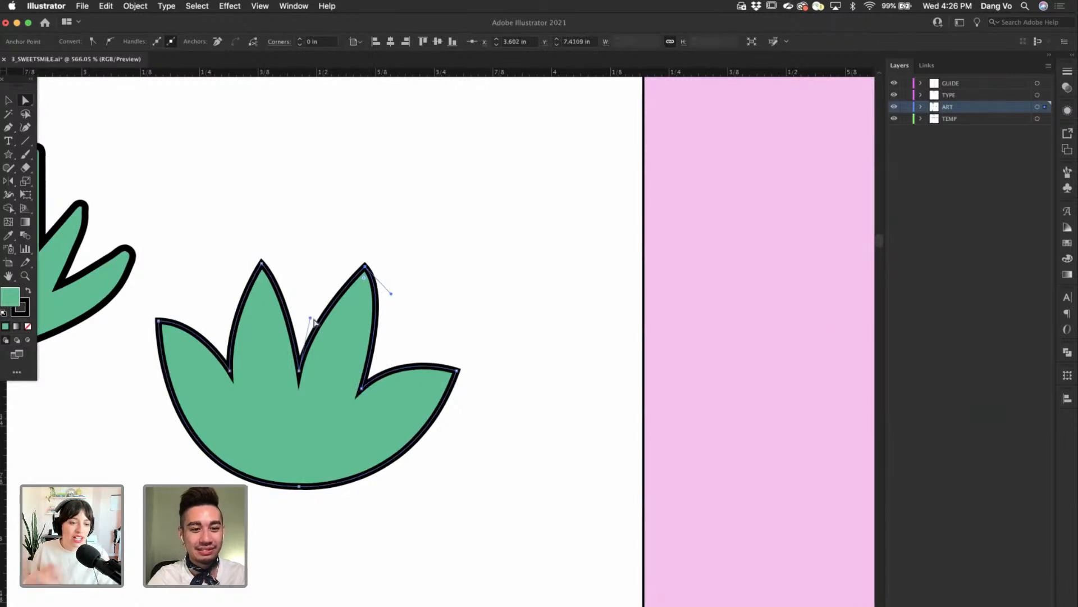
left_click(352, 221)
scroll(352, 222, "down", 8)
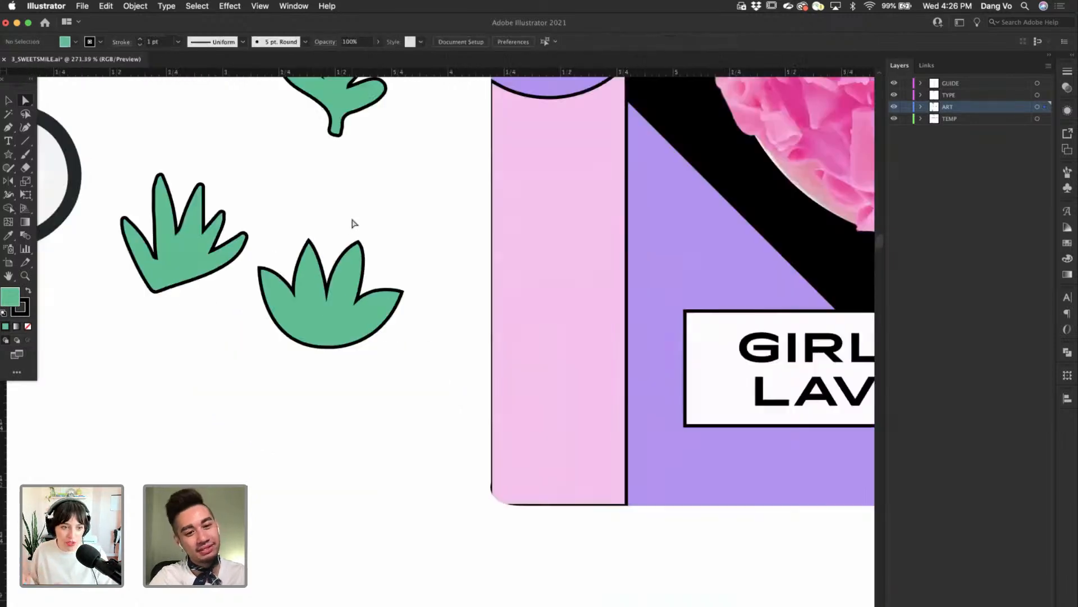
Step: Scale the leaf cluster down slightly against the left lavender circle, and set it aside above the lobed leaf
scroll(366, 296, "up", 5)
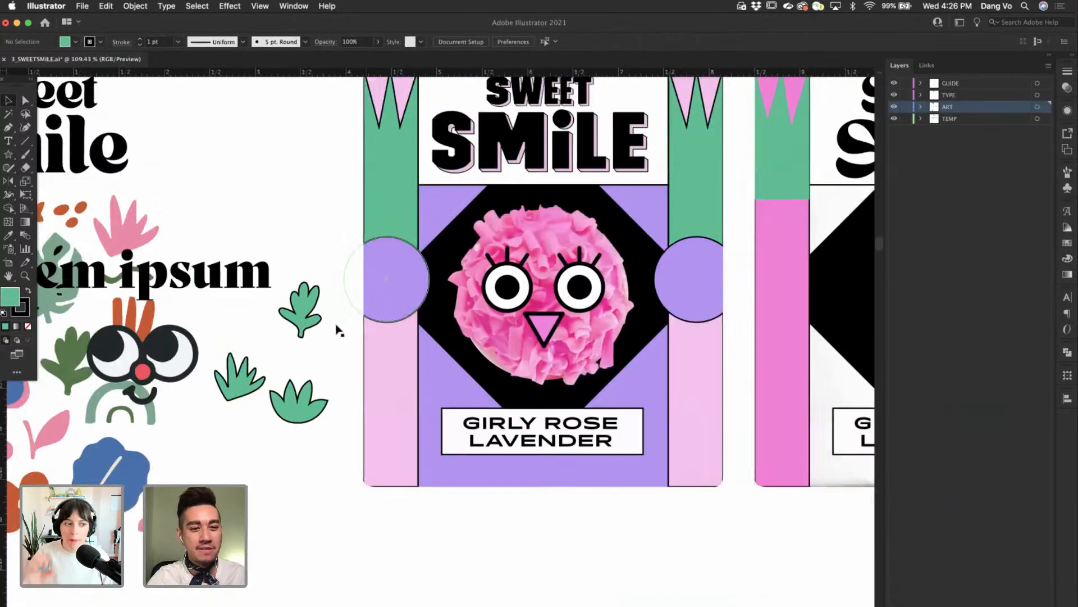
left_click_drag(276, 506, 365, 390)
scroll(365, 386, "up", 4)
left_click_drag(437, 279, 434, 279)
left_click_drag(385, 344, 384, 348)
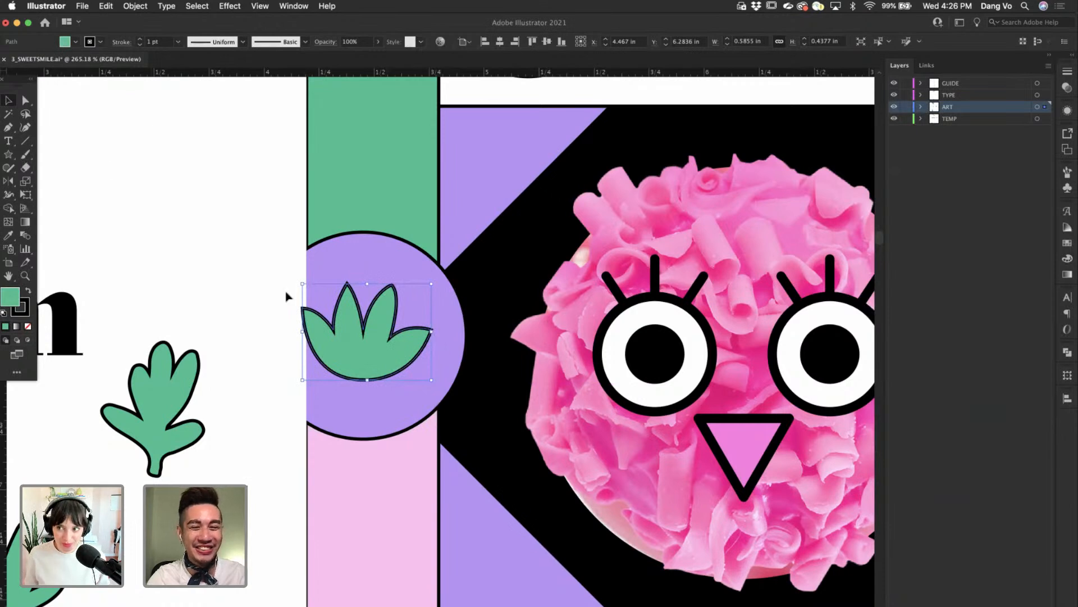
left_click_drag(379, 357, 200, 321)
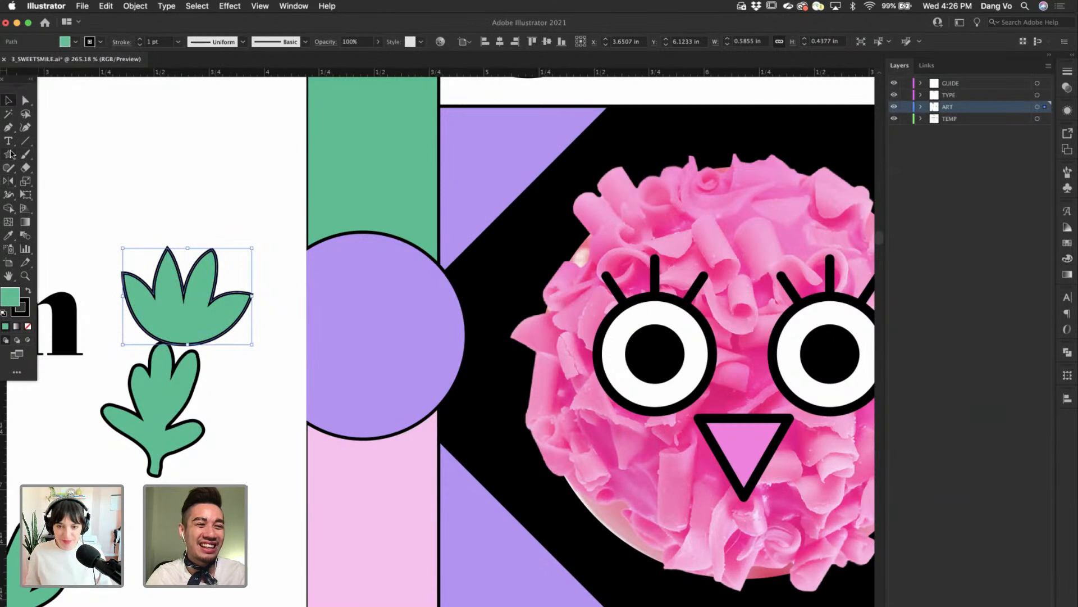
Step: Draw a green outlined circle about 0.57 in wide in the left lavender circle and move it into the mockup's clip group
left_click_drag(11, 153, 68, 182)
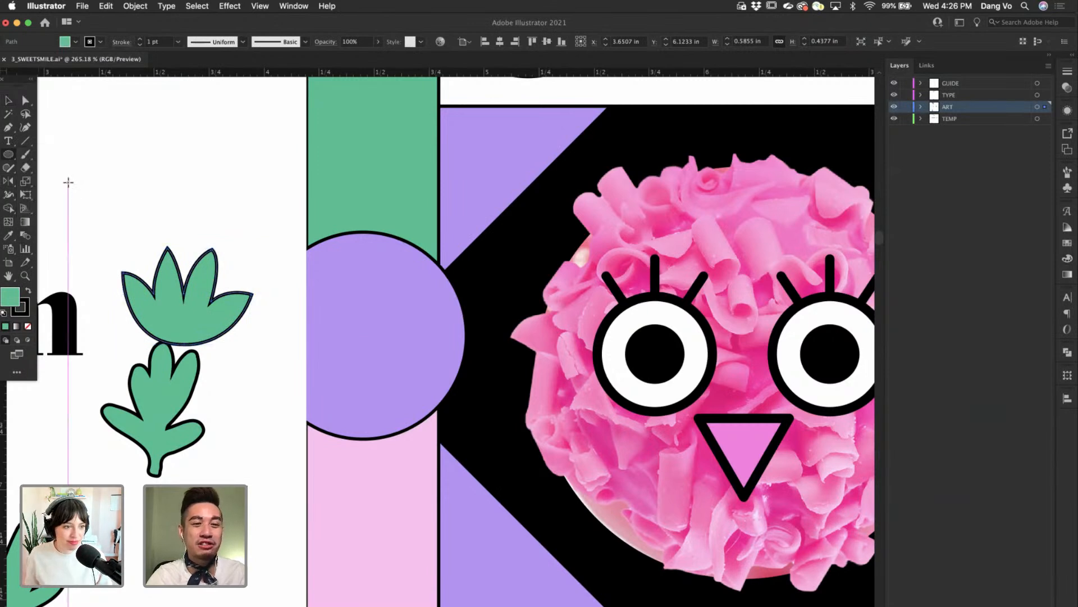
left_click_drag(388, 294, 300, 399)
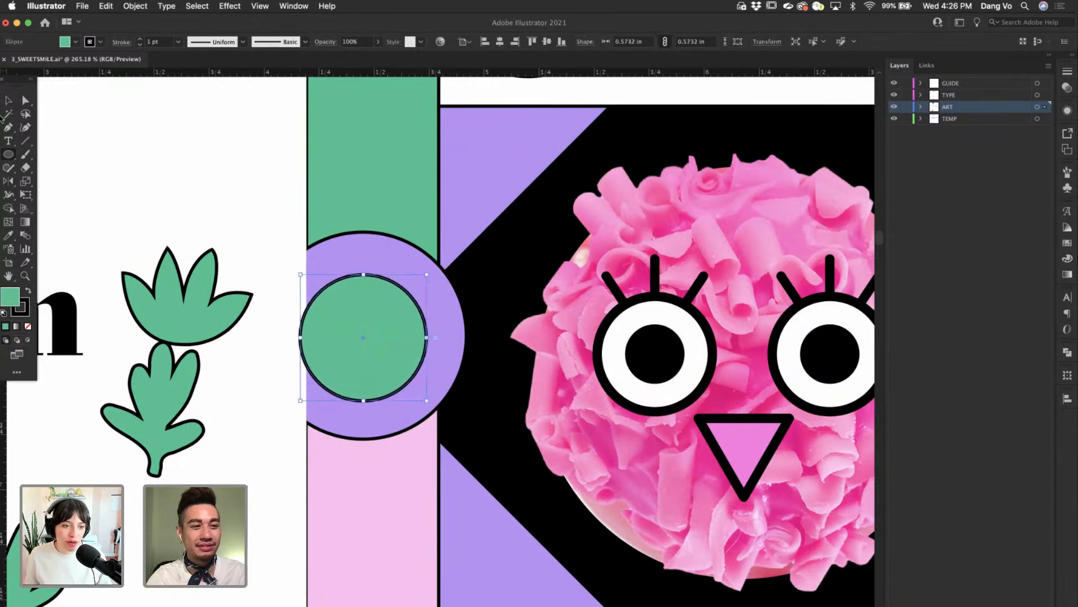
key("backslash")
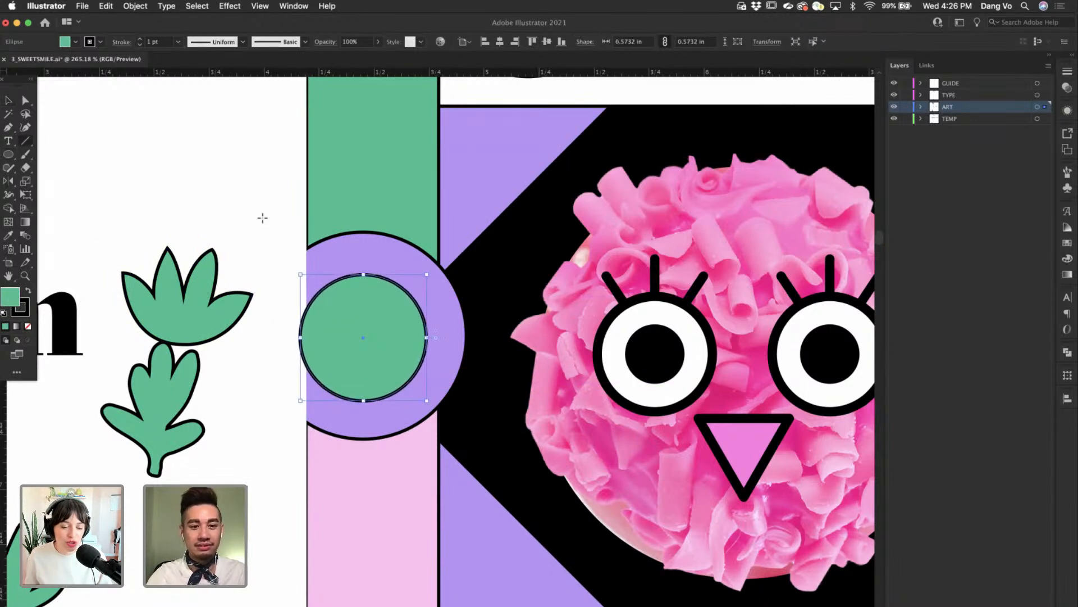
key("Delete")
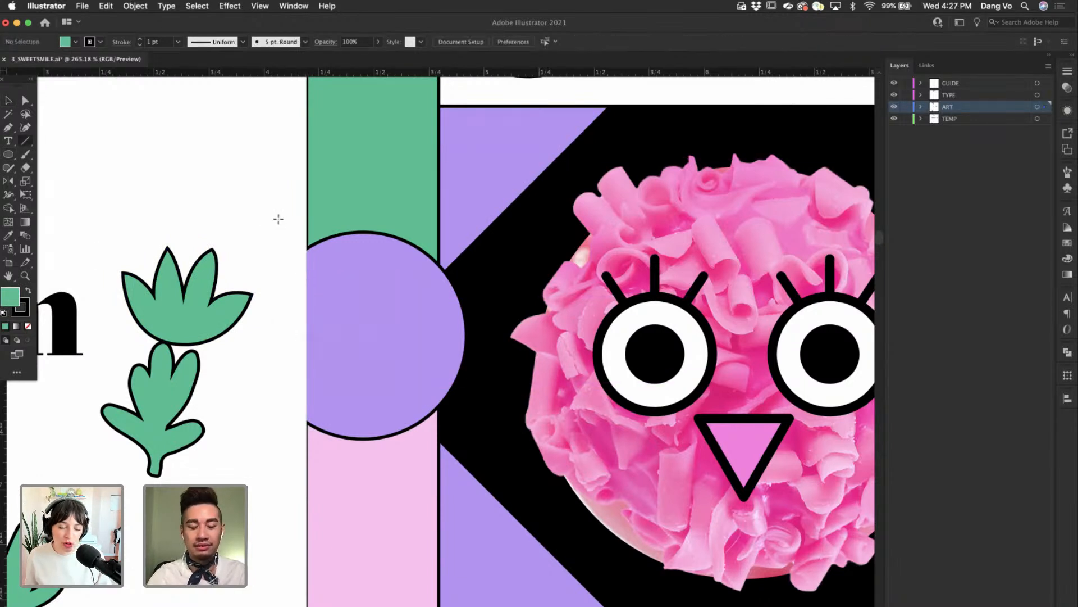
left_click(8, 104)
double_click(373, 305)
key("ctrl+z")
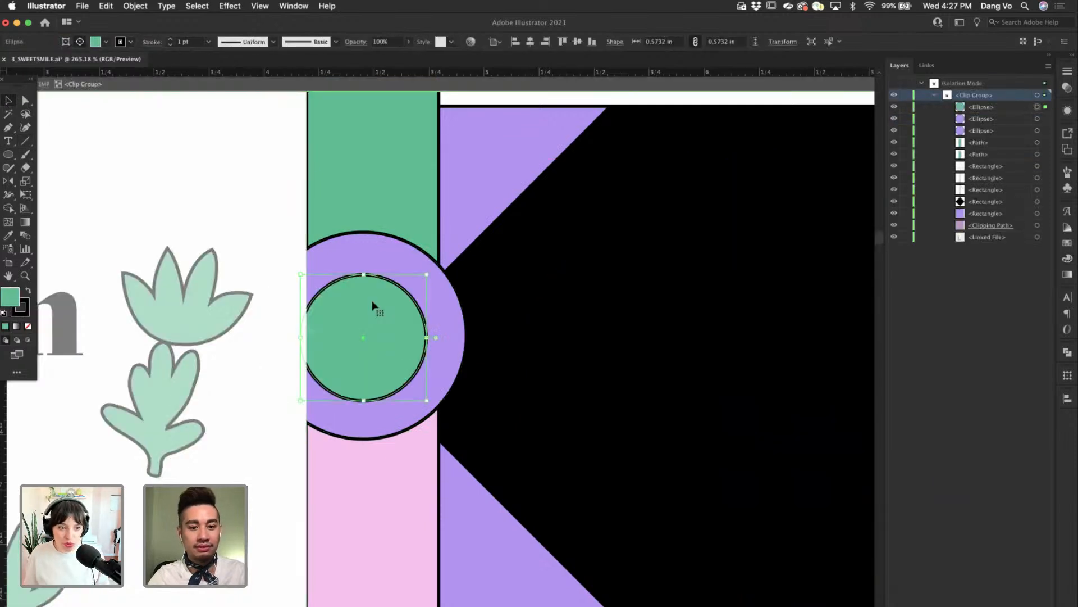
Step: Align the green circle's centre horizontally and vertically with the lavender circle around it
left_click(404, 267, "shift")
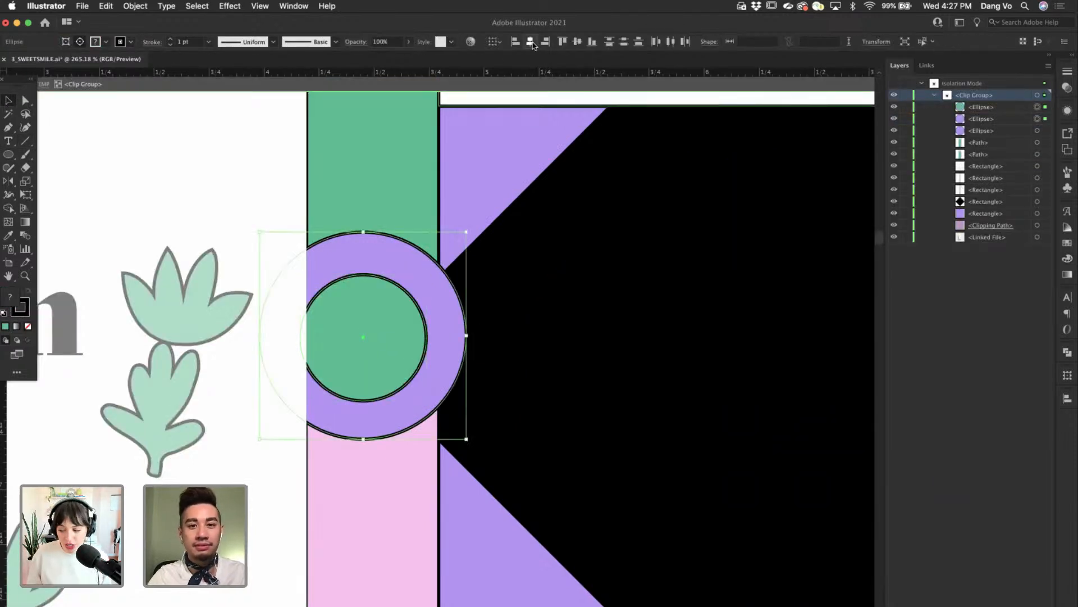
left_click(578, 41)
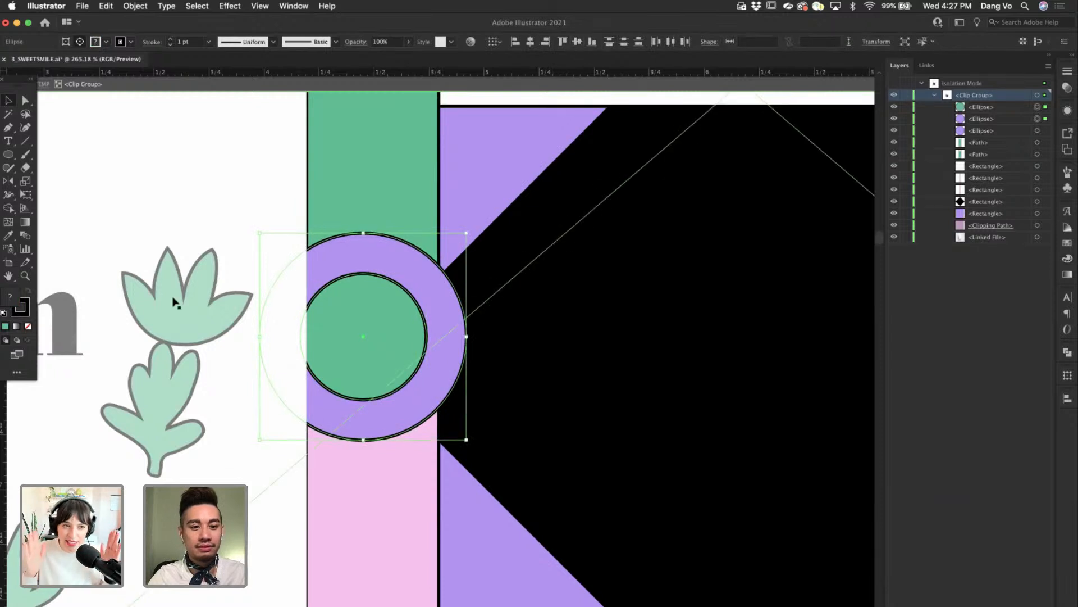
left_click(158, 241)
left_click(372, 326)
left_click(234, 300)
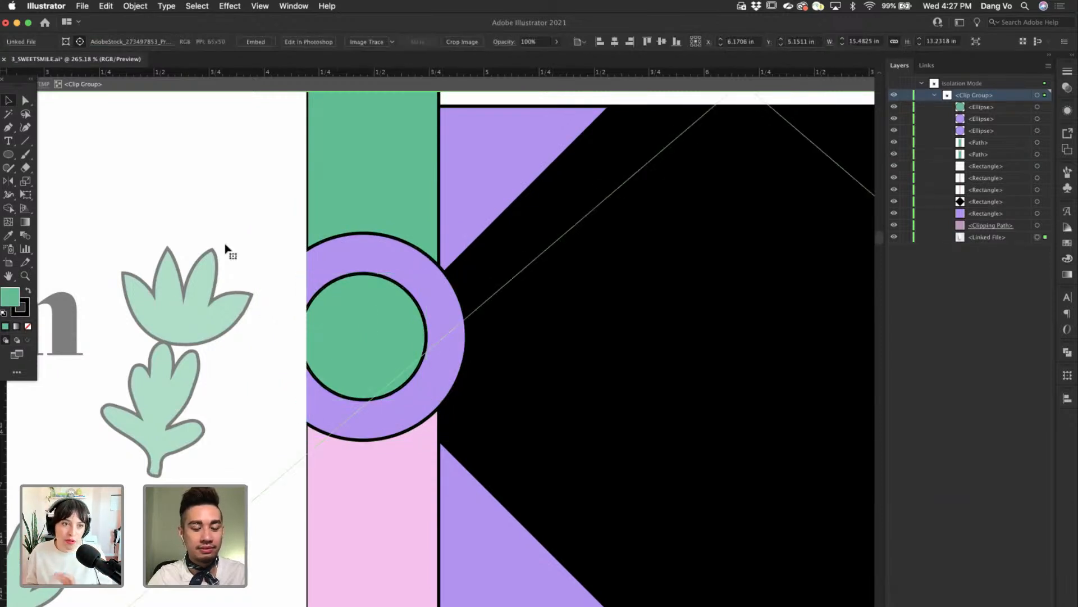
Step: Lock the linked file inside the mockup's clip group
scroll(233, 197, "down", 5)
scroll(235, 198, "down", 2)
scroll(235, 199, "left", 2)
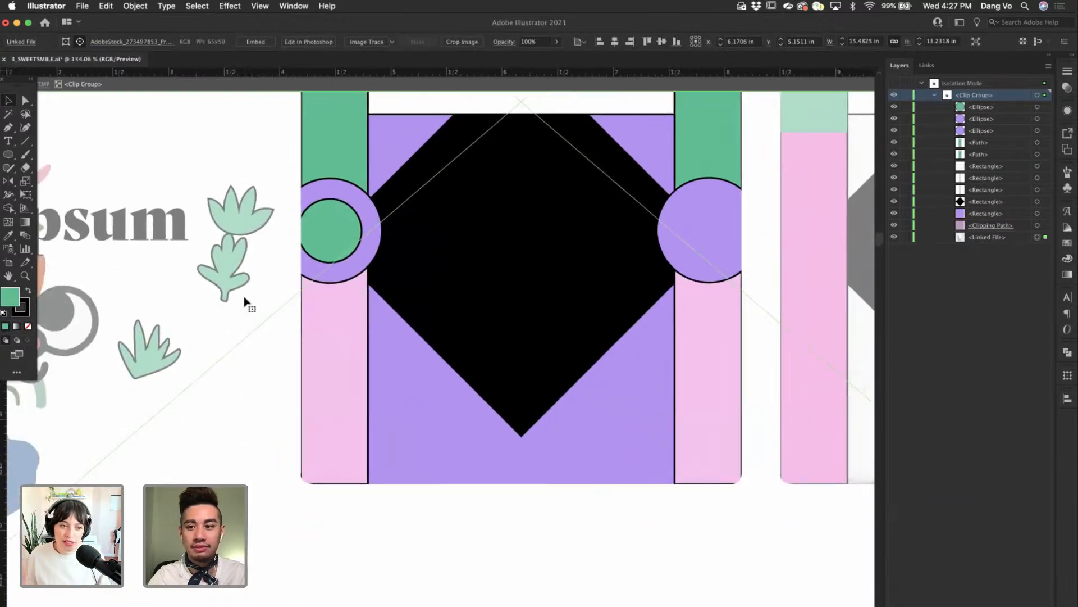
left_click(907, 237)
Step: Cut the leaf cluster from the pasteboard and paste it into the mockup's clip group, placing it over the green circle
double_click(243, 223)
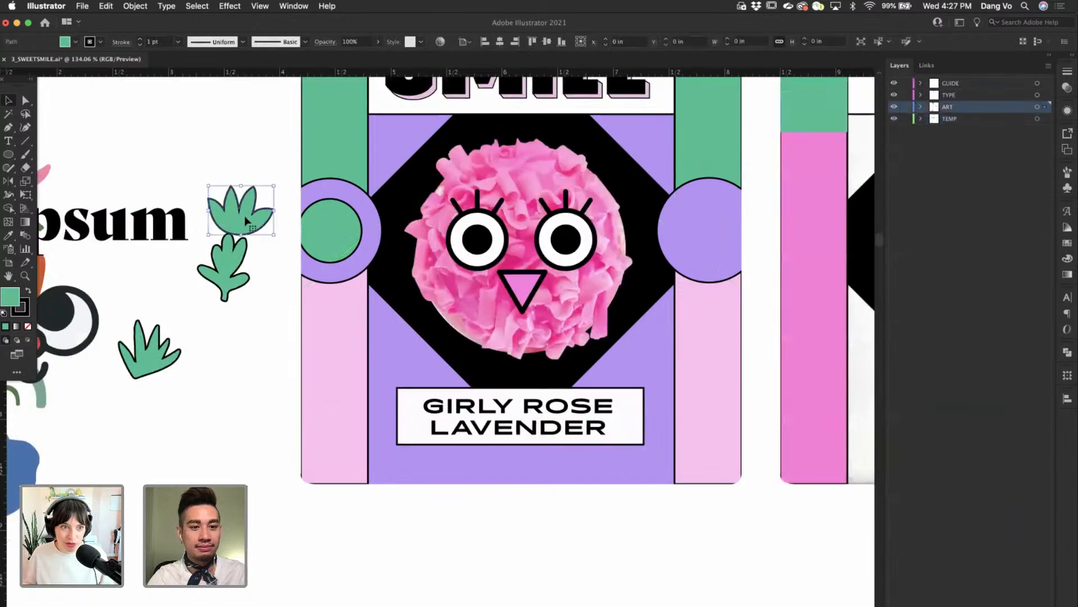
double_click(345, 234)
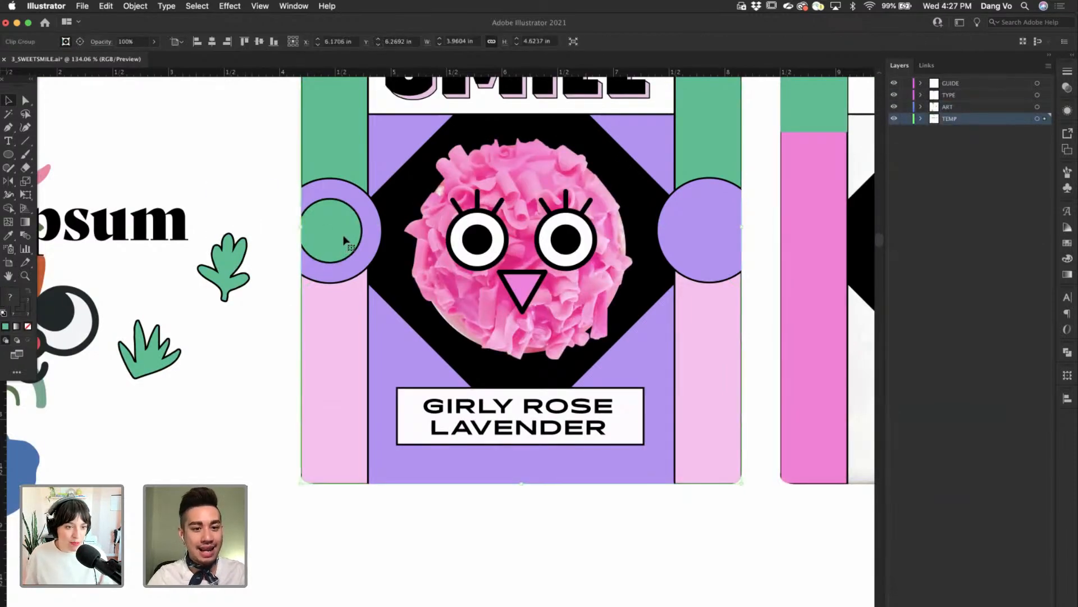
scroll(344, 234, "up", 5)
key("super+v")
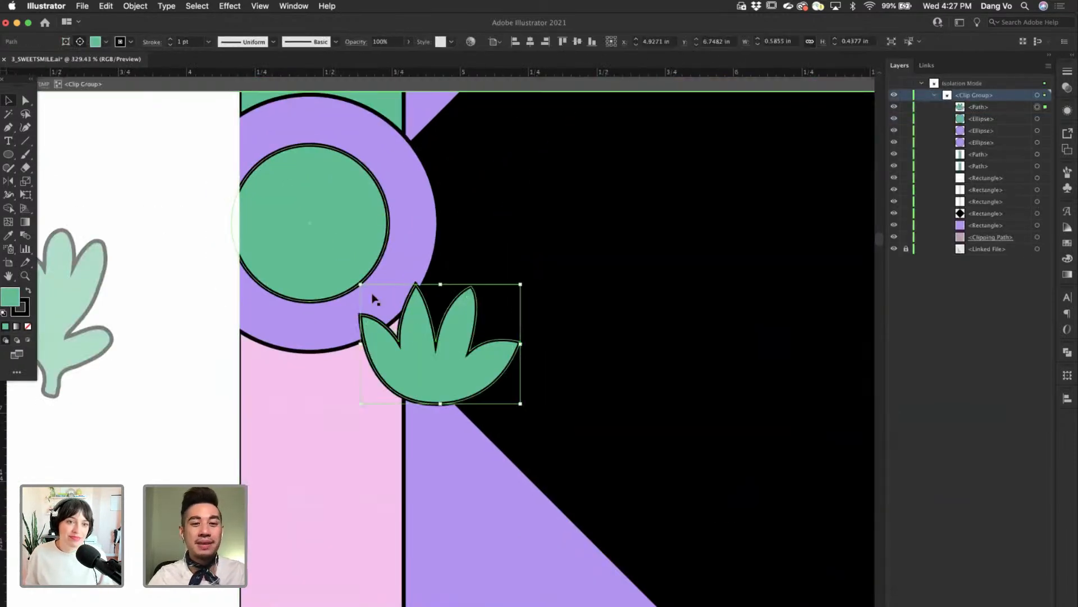
left_click_drag(434, 357, 308, 236)
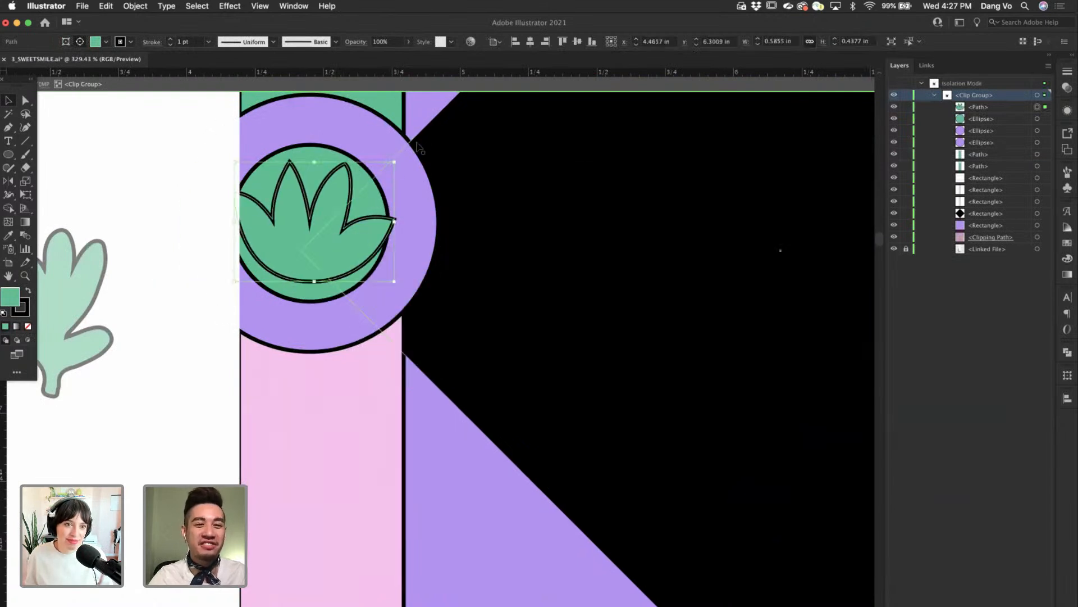
Step: Narrow and shrink the leaf cluster to fit within the green circle, and centre it there
left_click_drag(394, 221, 375, 221)
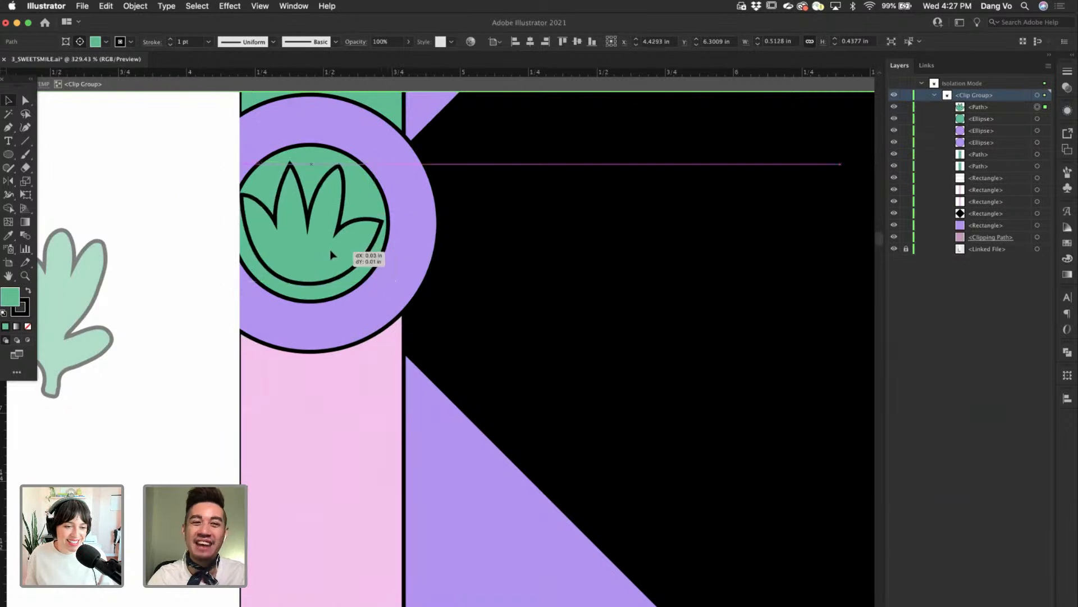
scroll(353, 219, "up", 3)
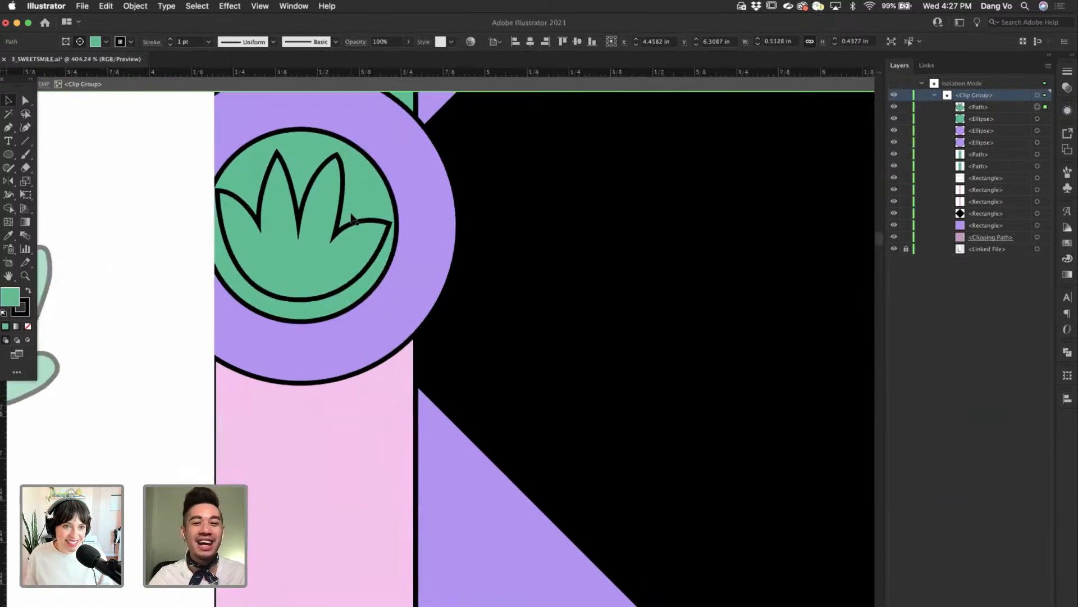
scroll(354, 219, "up", 2)
scroll(354, 219, "left", 2)
left_click_drag(444, 196, 434, 205)
left_click_drag(356, 313, 360, 320)
Step: Fill the outer lavender circle around the leaf badge with white (ffffff) and exit the clip group's isolation mode
left_click(491, 205)
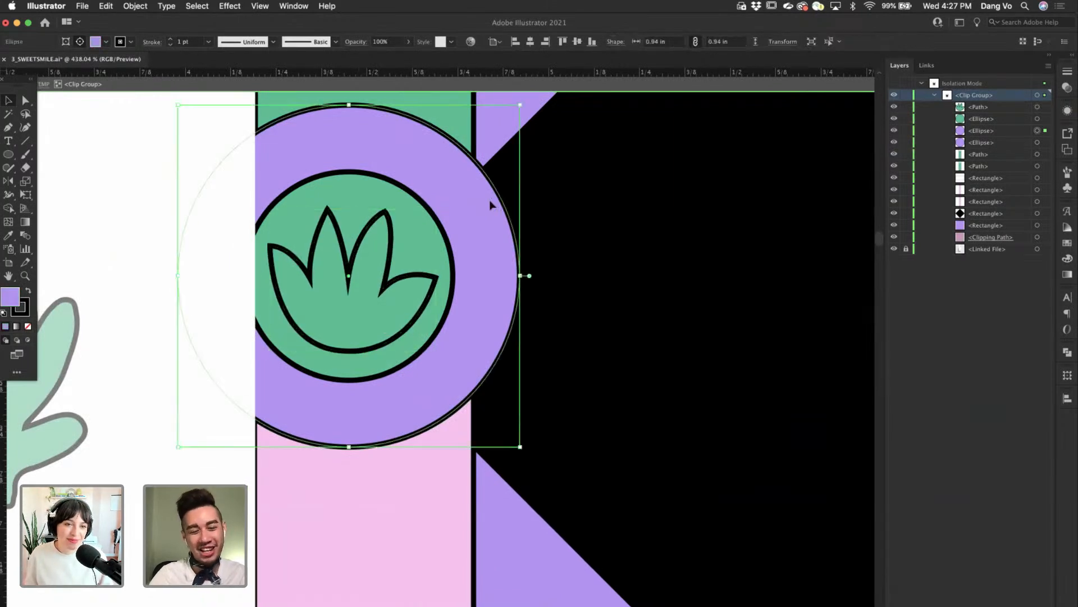
double_click(10, 306)
type("ffffff")
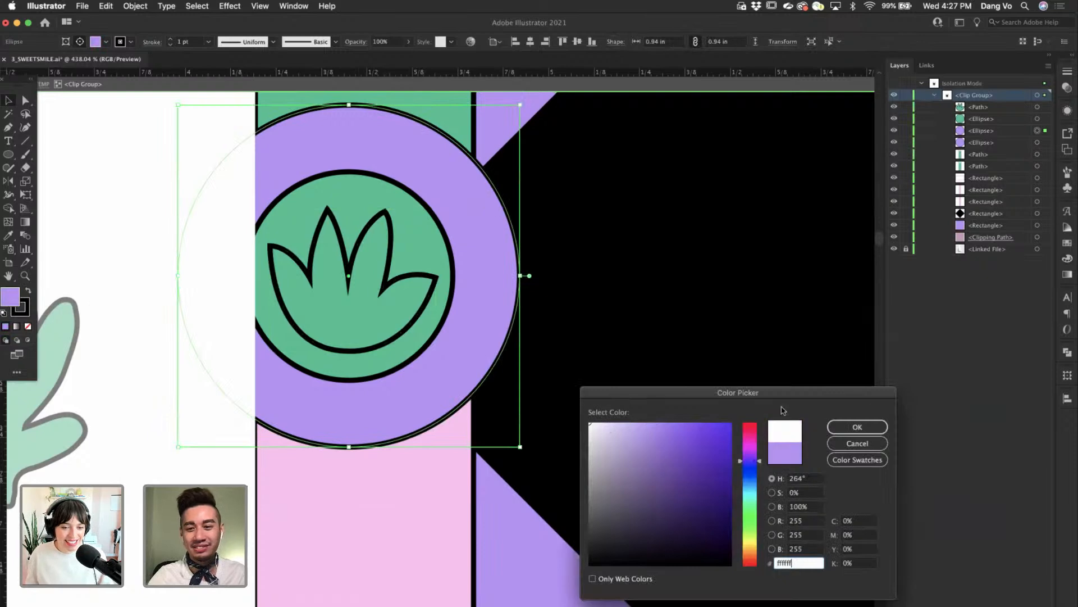
left_click(858, 426)
scroll(173, 293, "down", 3)
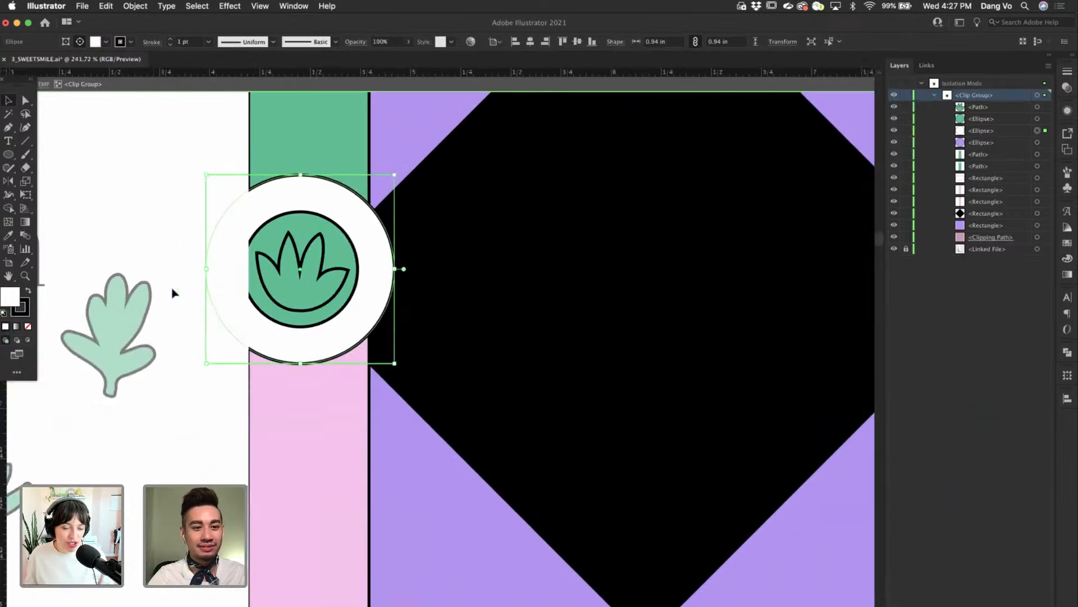
left_click(221, 414)
scroll(220, 413, "down", 2)
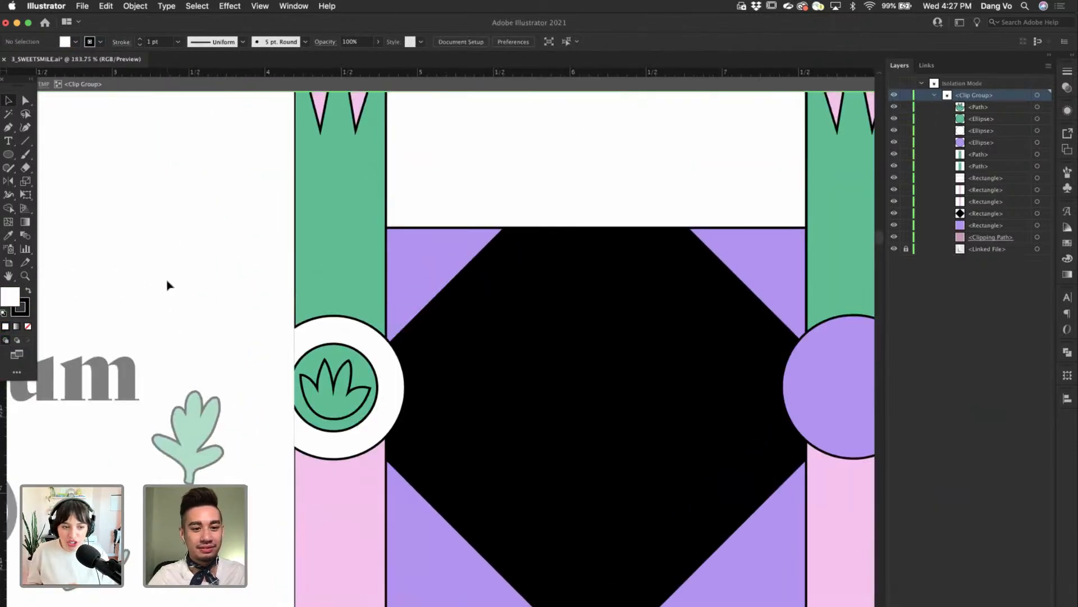
scroll(169, 285, "down", 1)
scroll(168, 284, "down", 1)
double_click(53, 231)
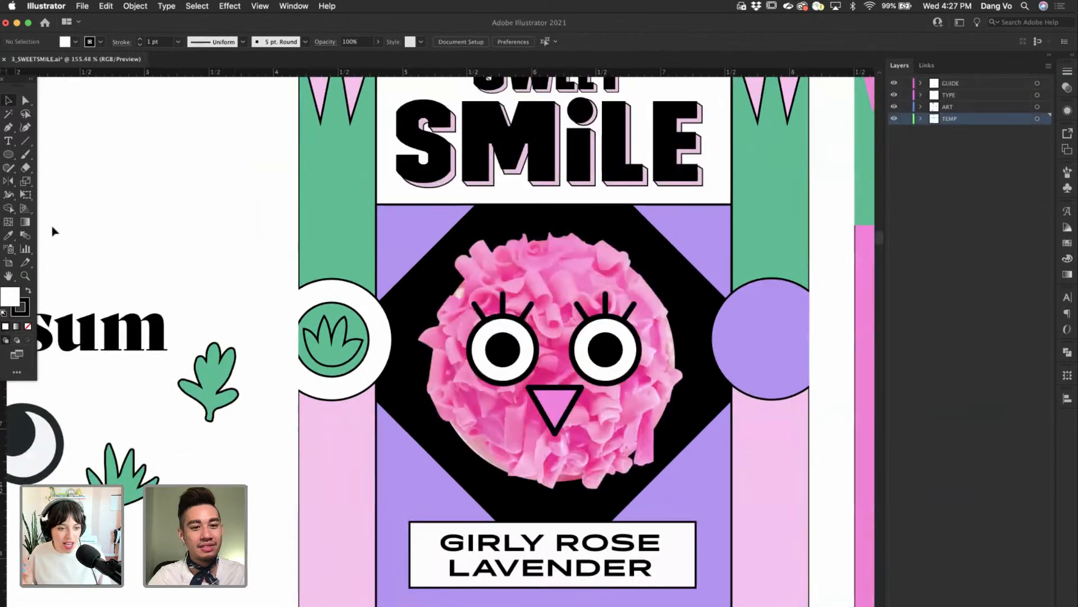
Step: Sample the lavender of the front panel with the Eyedropper and apply it to the green circle behind the leaf cluster
left_click(8, 235)
scroll(356, 315, "up", 2)
scroll(356, 315, "down", 2)
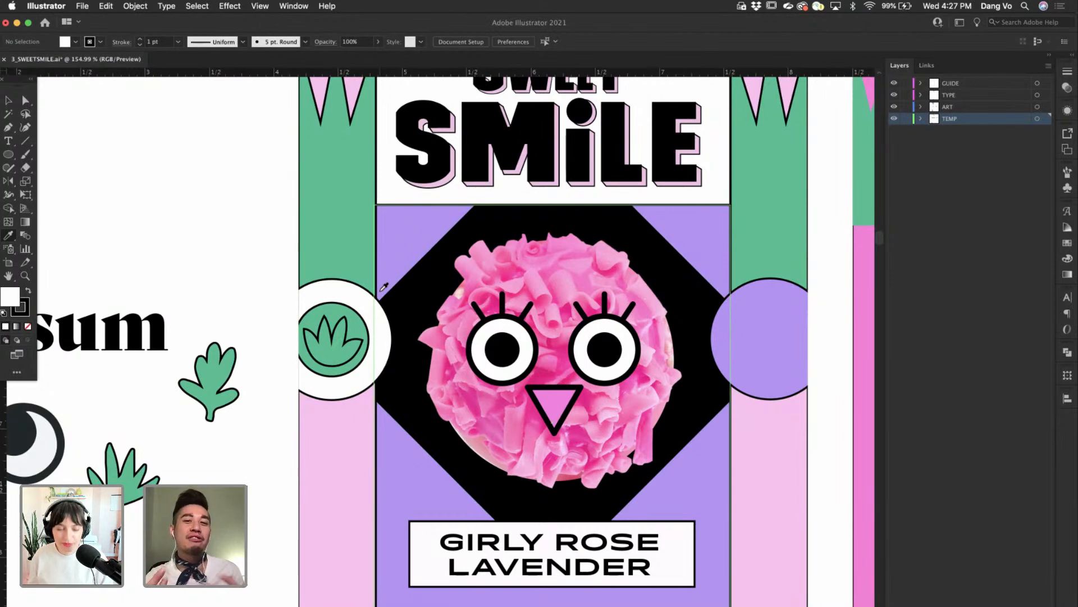
scroll(398, 289, "up", 5)
scroll(399, 289, "right", 2)
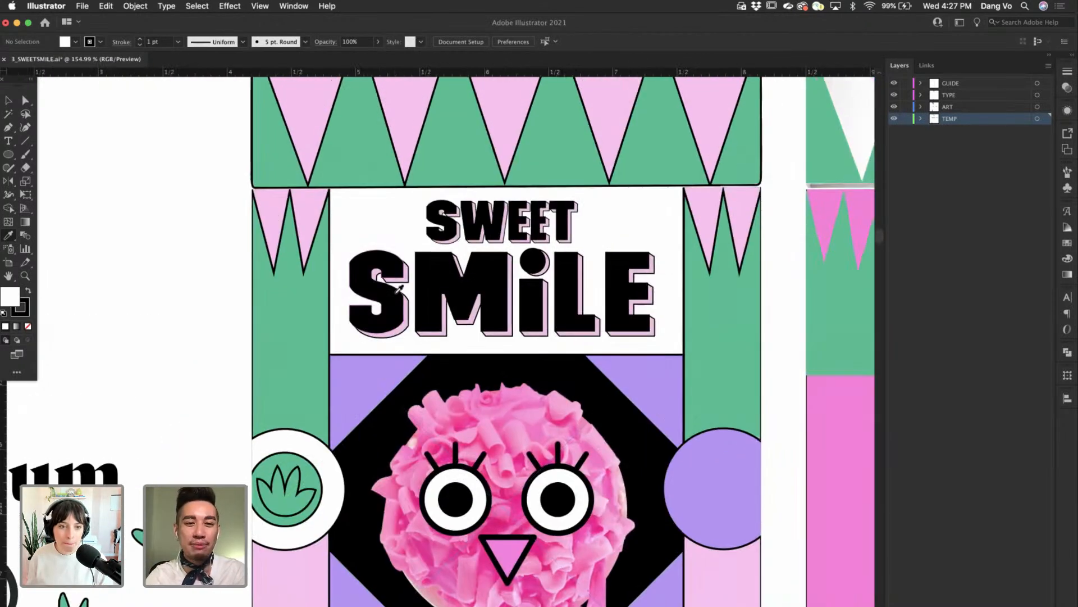
scroll(399, 288, "down", 3)
scroll(400, 288, "left", 1)
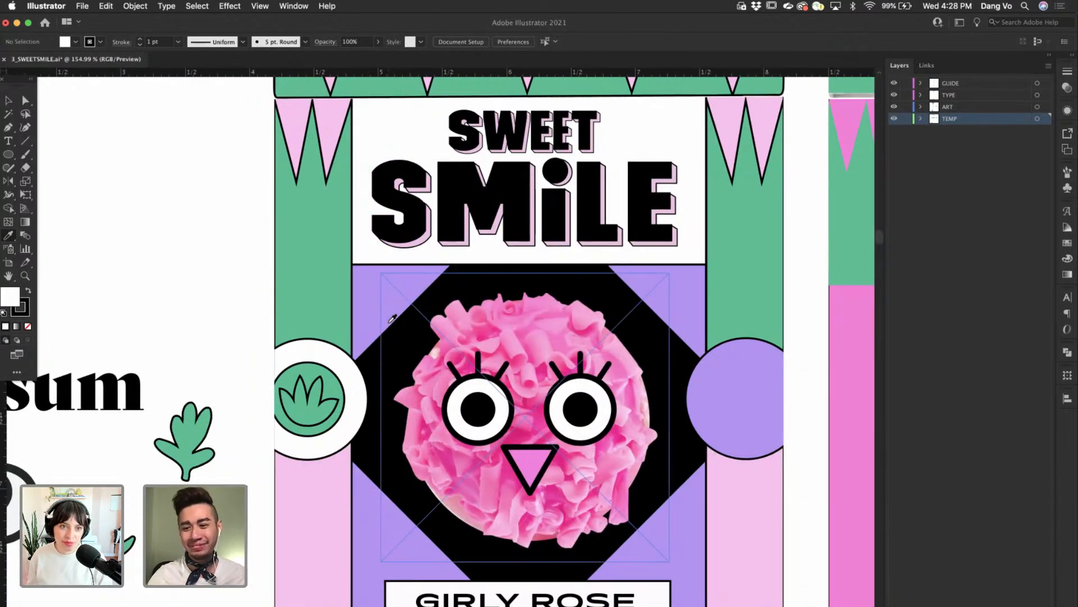
scroll(392, 317, "down", 3)
scroll(392, 318, "left", 2)
scroll(498, 185, "up", 5)
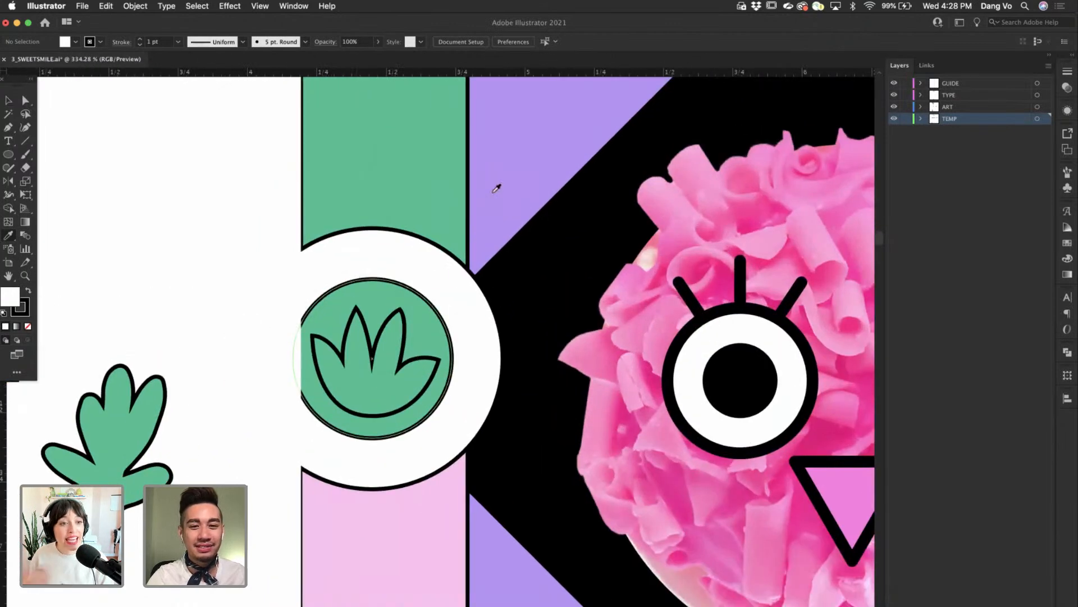
left_click(508, 155)
left_click(415, 292, "alt")
scroll(424, 301, "down", 4)
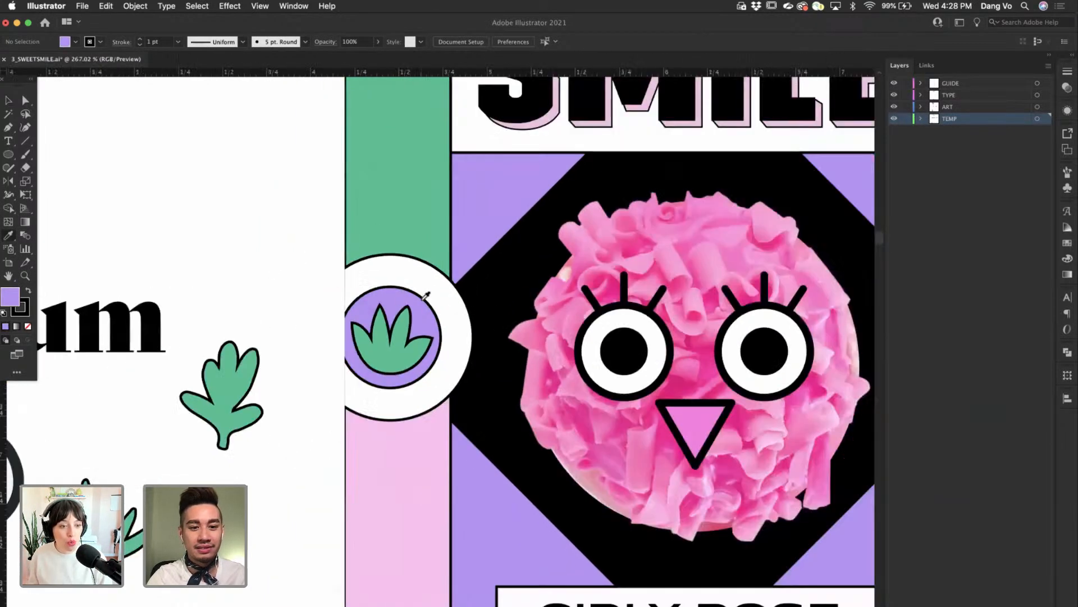
Step: Isolate the mockup's clip group and draw a circle about 0.757 in wide, concentric with the leaf badge, within its white ring
left_click(8, 101)
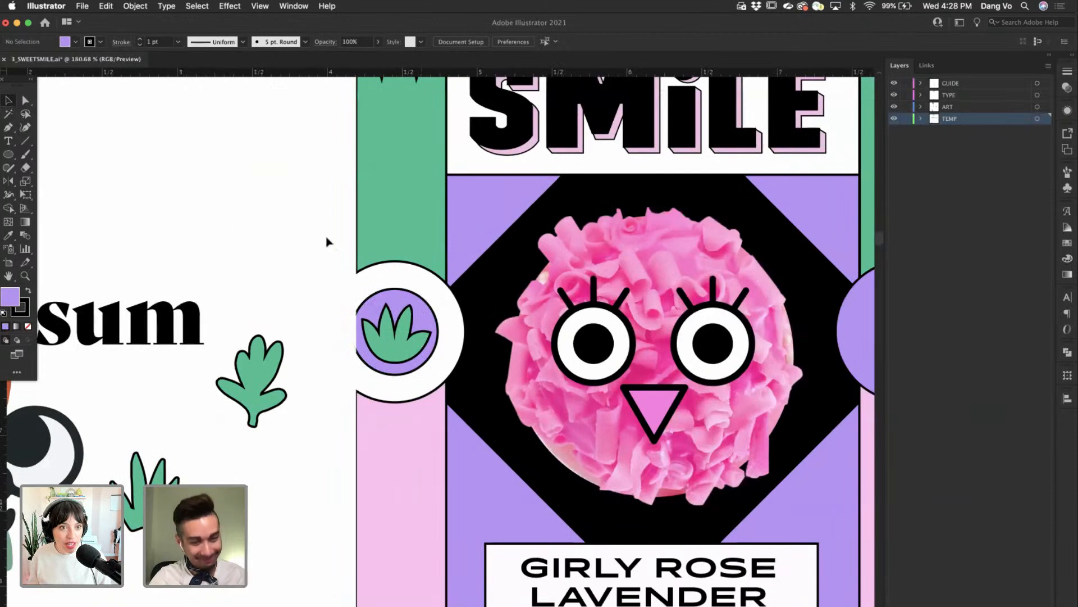
scroll(363, 256, "up", 3)
double_click(480, 308)
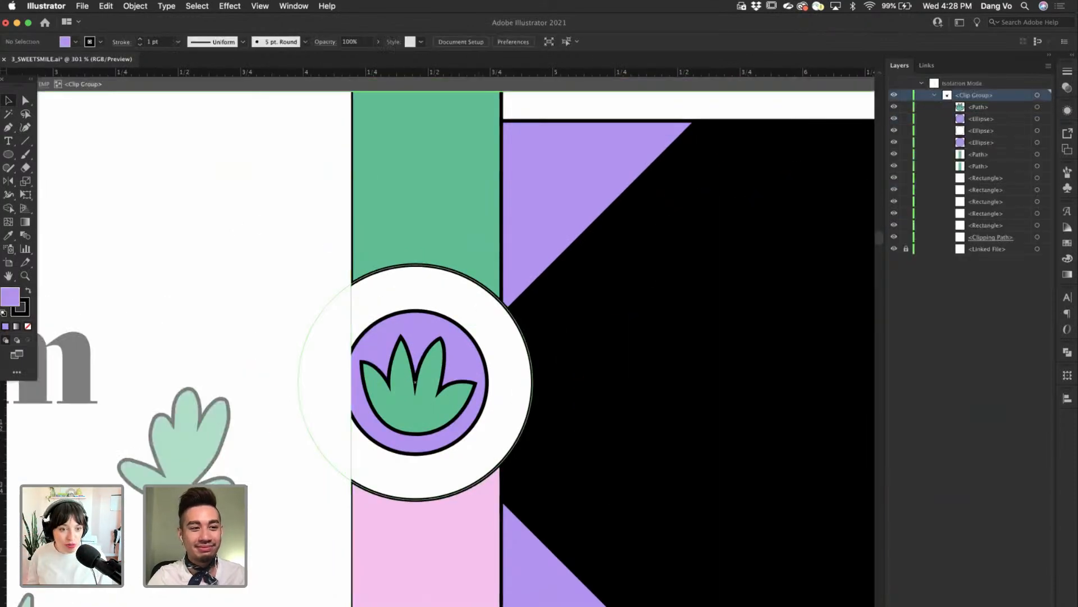
left_click(8, 155)
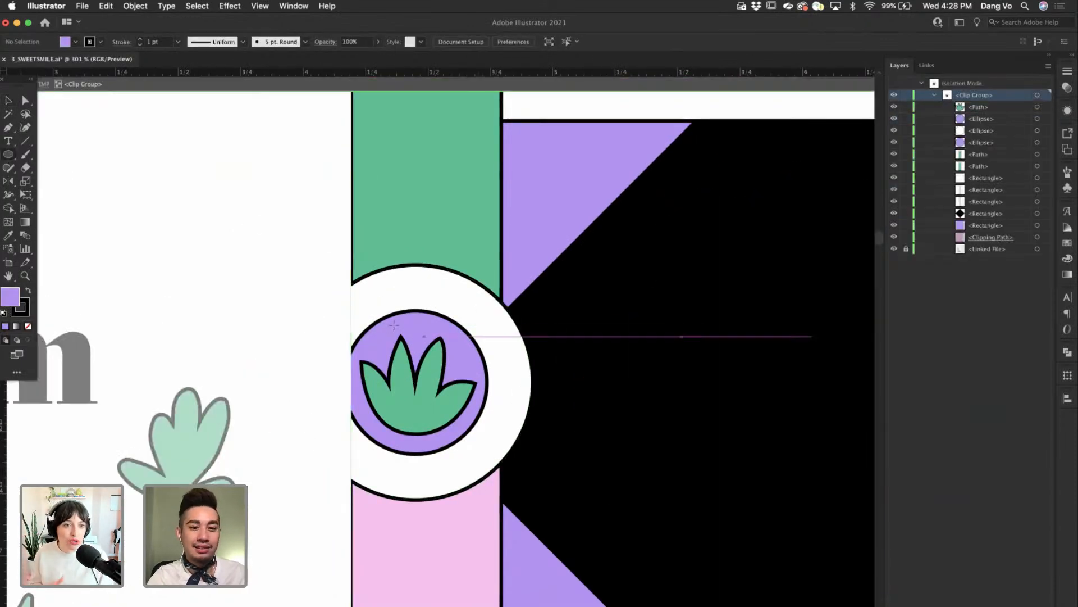
left_click_drag(355, 302, 510, 477)
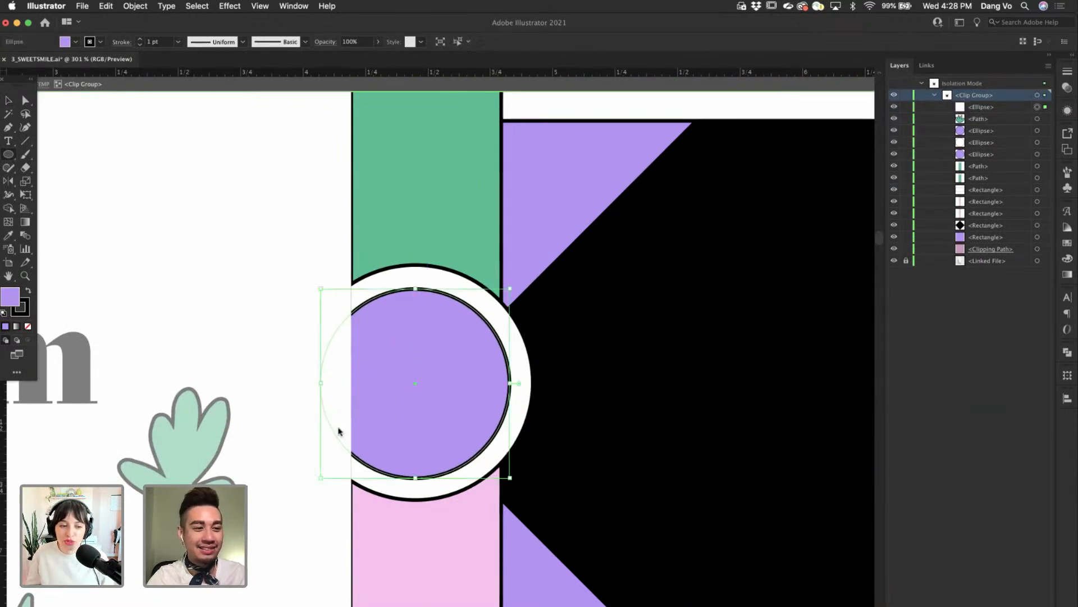
Step: Remove both the fill and the stroke from the new circle around the leaf badge
left_click(27, 327)
key("super+shift+a")
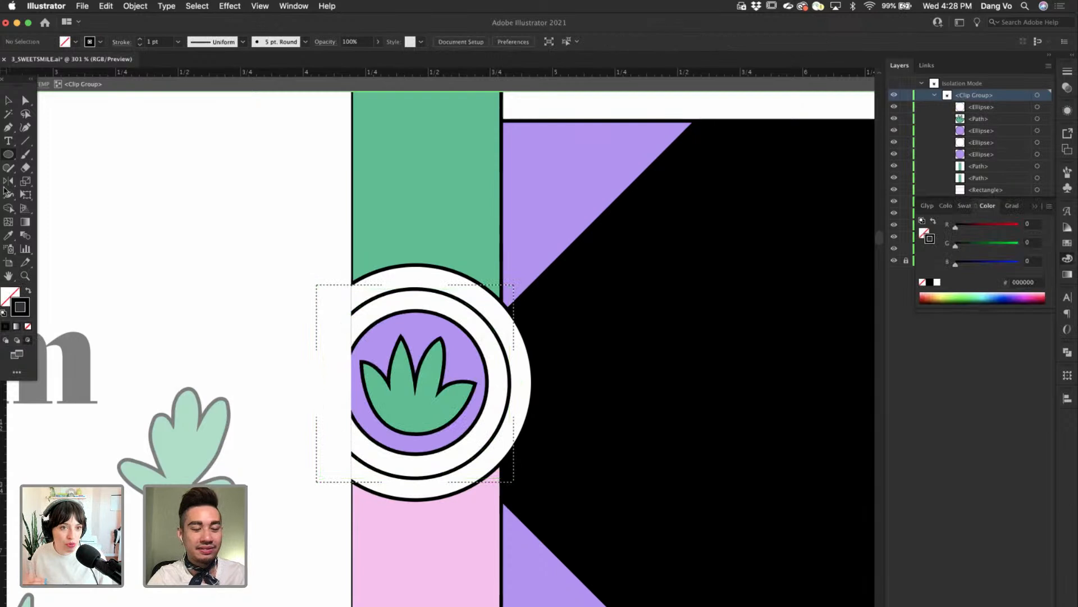
key("v")
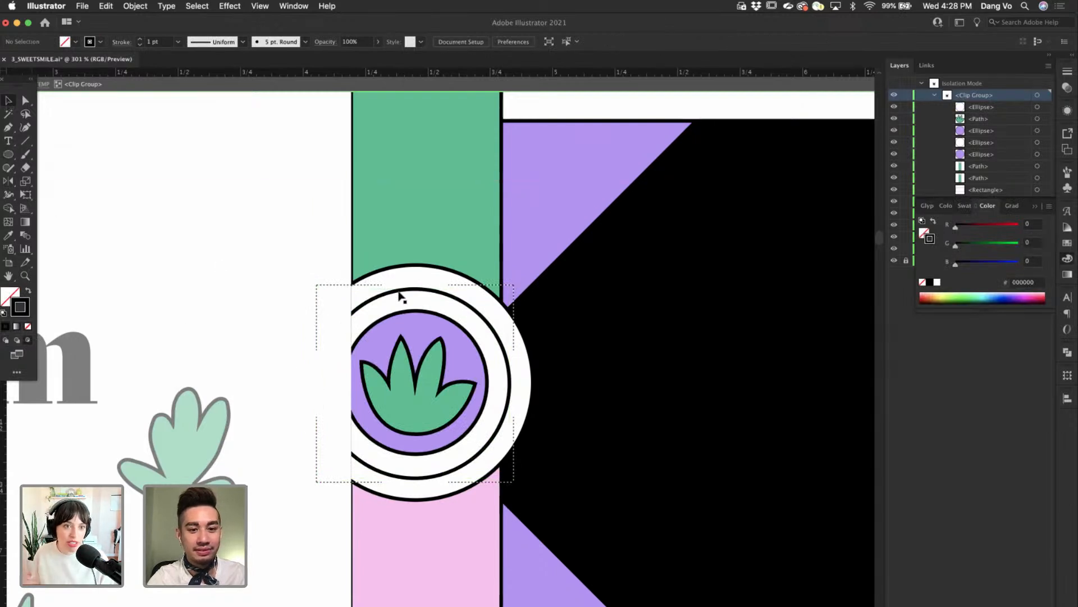
left_click(408, 290)
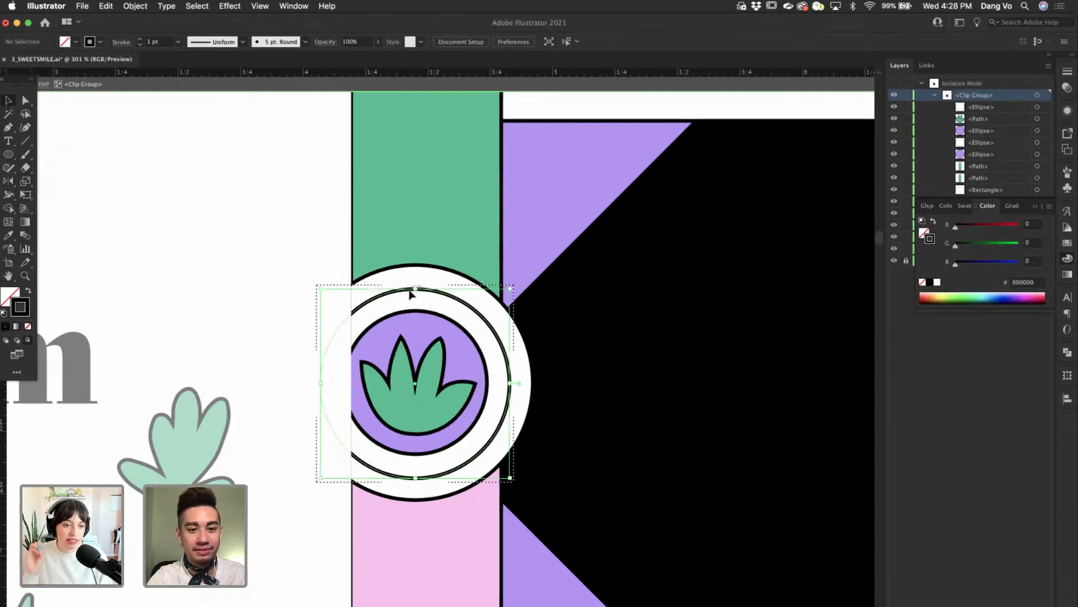
left_click(29, 327)
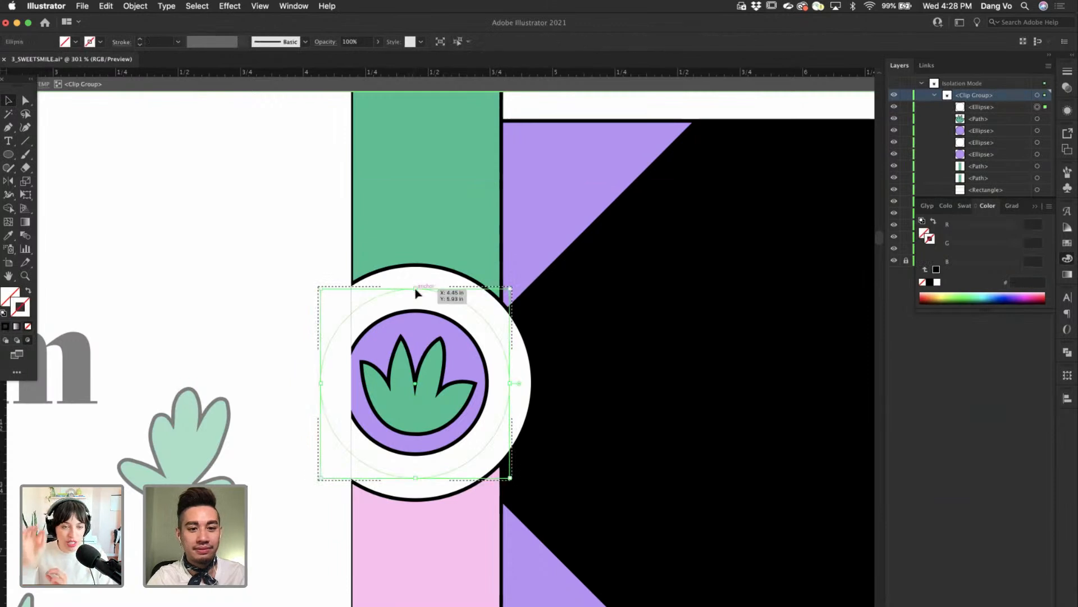
Step: Convert the invisible circle to a type path with placeholder text and set the text size to 20 pt
left_click(11, 143)
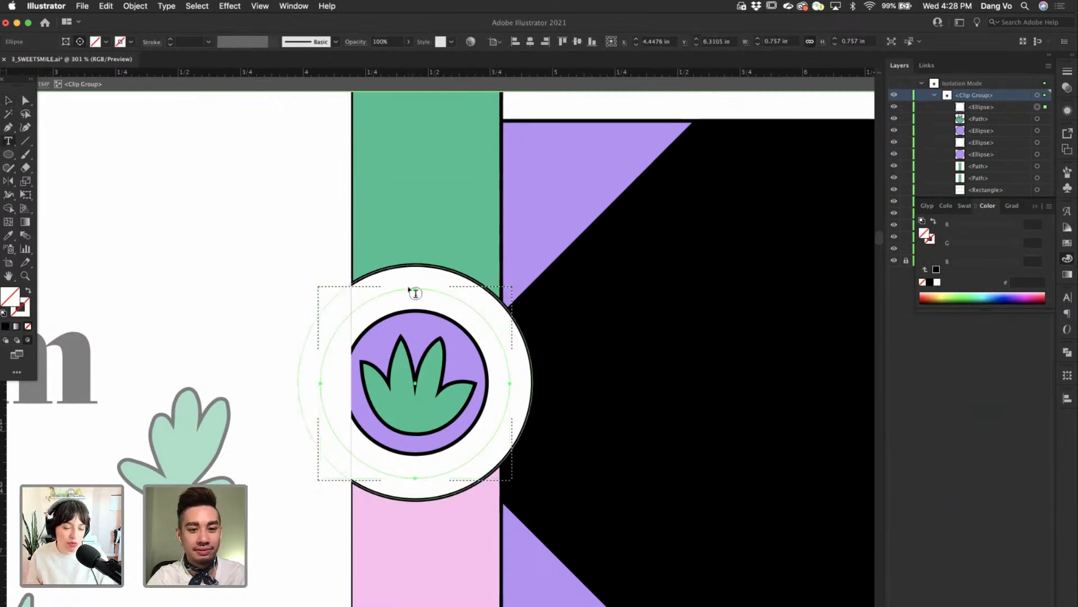
left_click_drag(10, 144, 71, 168)
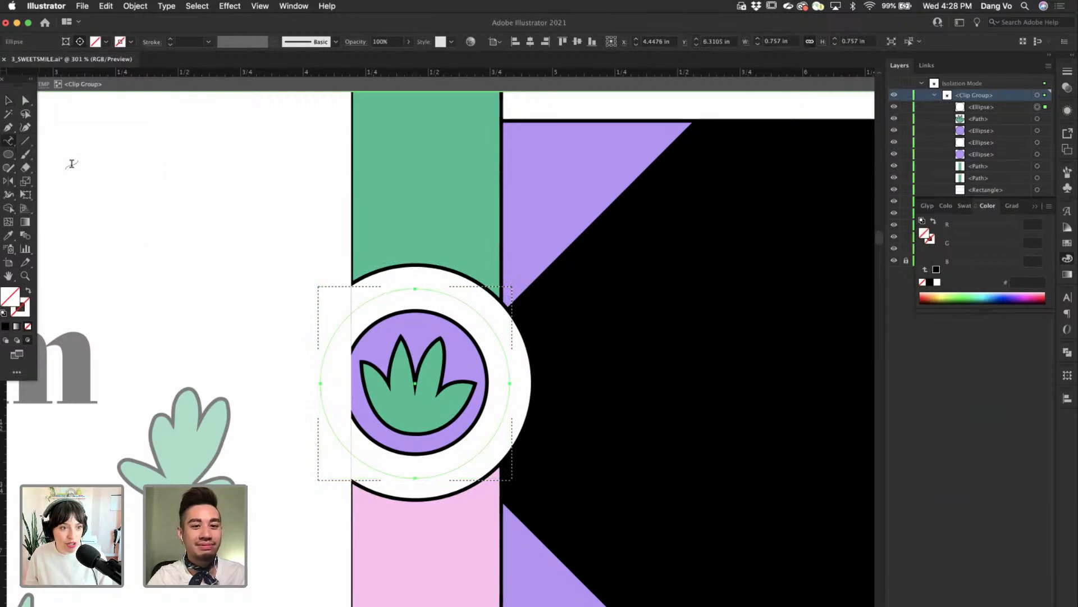
left_click(409, 288)
scroll(410, 289, "down", 5)
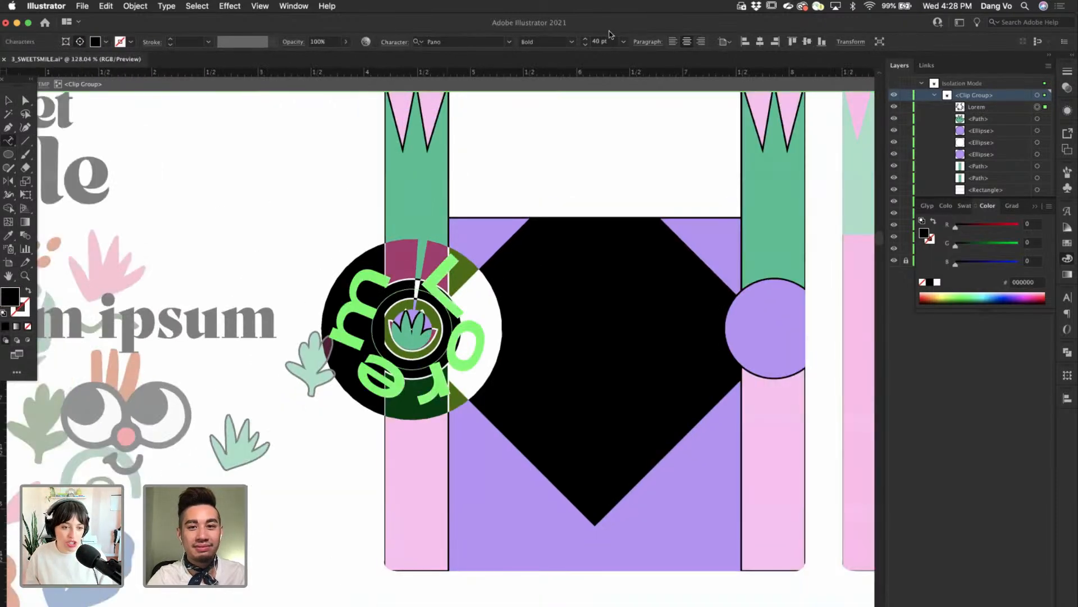
left_click(601, 41)
type("20")
key("Return")
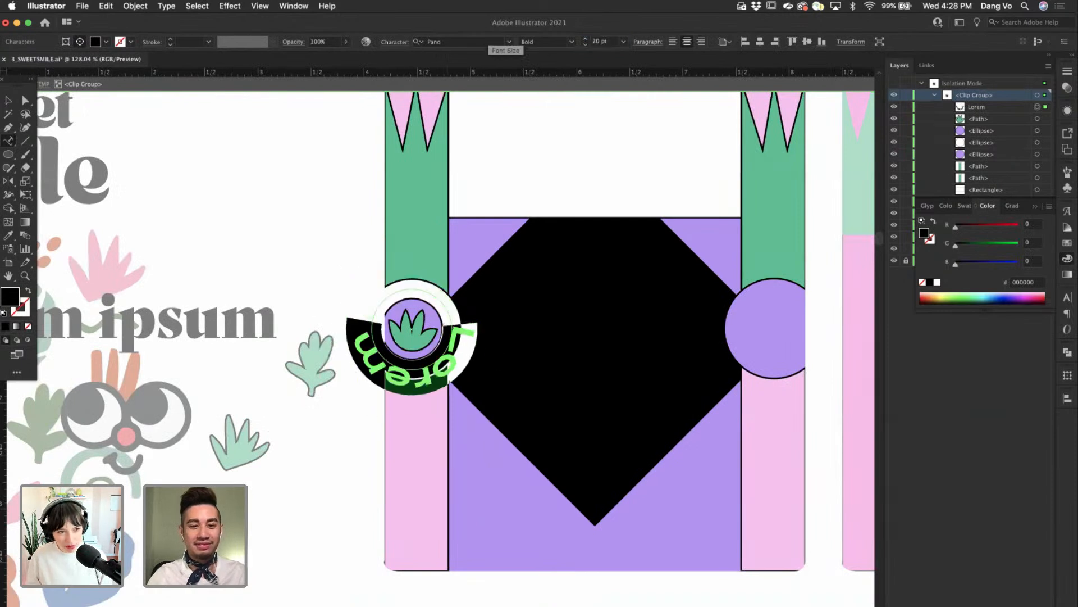
Step: Move the placeholder text around its circular path so that it arches over the top of the leaf badge
left_click(9, 101)
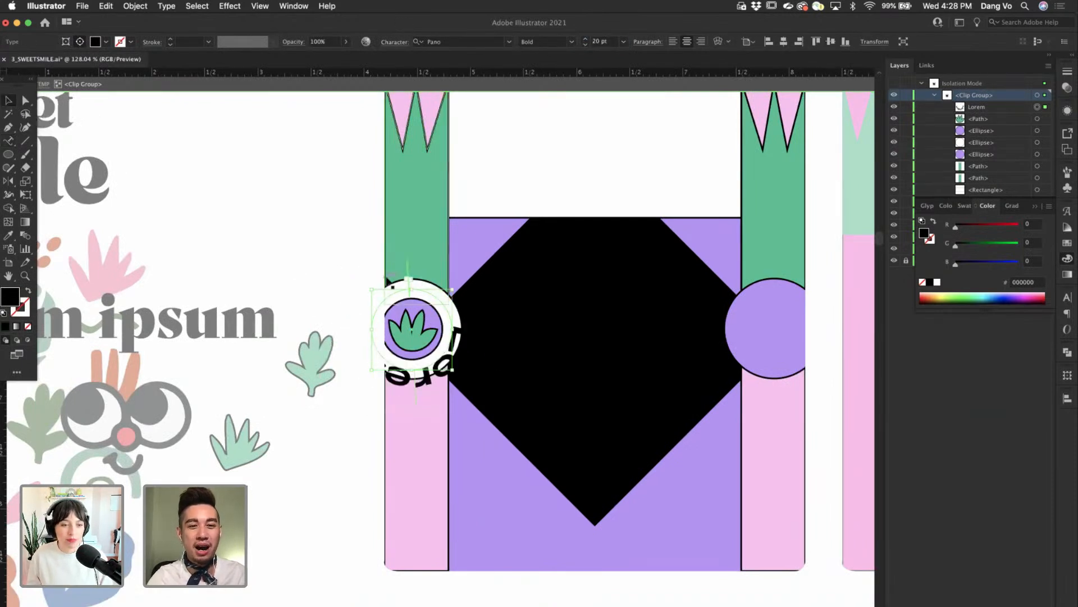
scroll(386, 278, "up", 3)
left_click_drag(358, 352, 329, 365)
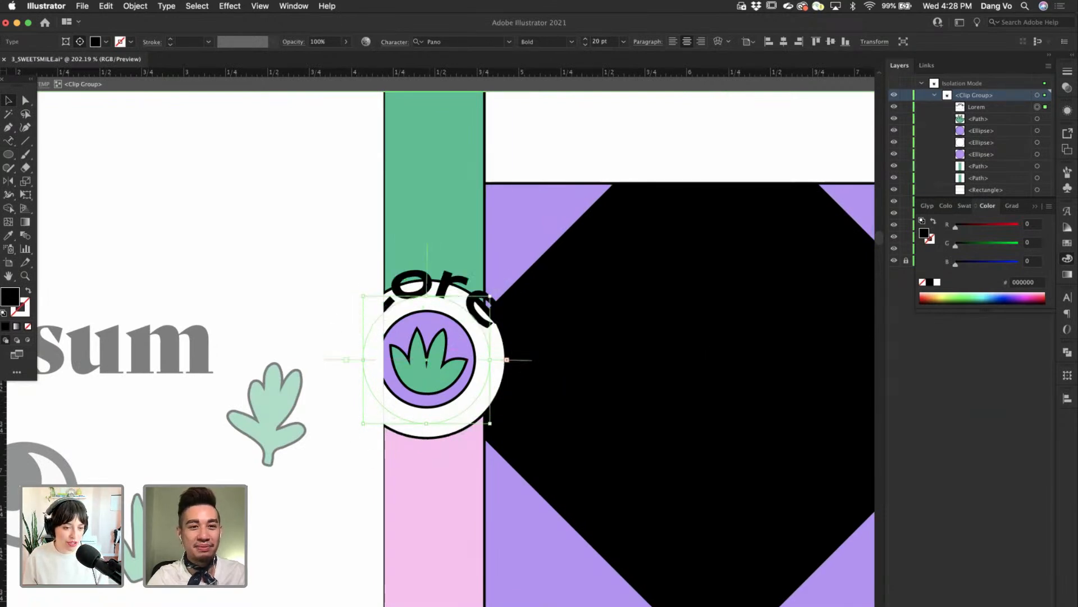
Step: Set the path type's alignment to Center, keeping the Rainbow effect, with the preview enabled
double_click(9, 141)
left_click(256, 274)
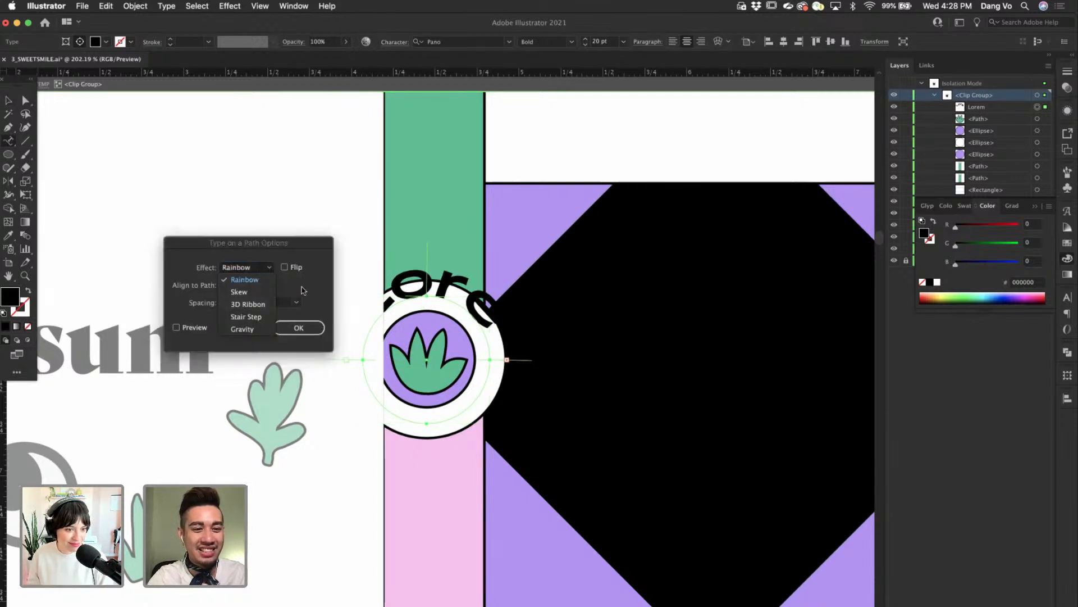
left_click(247, 269)
left_click(252, 285)
left_click(251, 322)
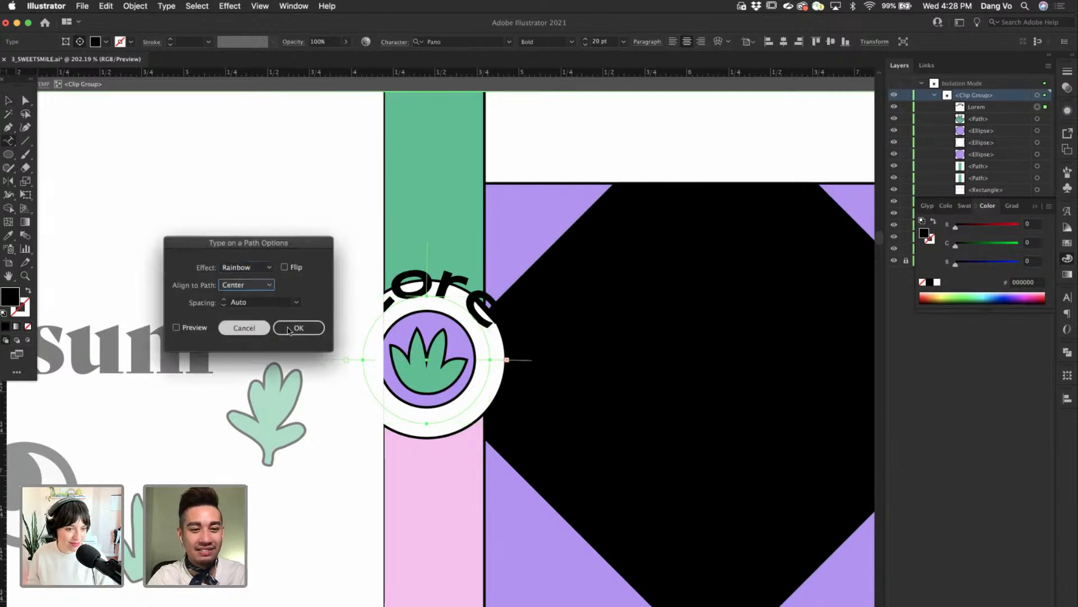
left_click(208, 328)
left_click(313, 330)
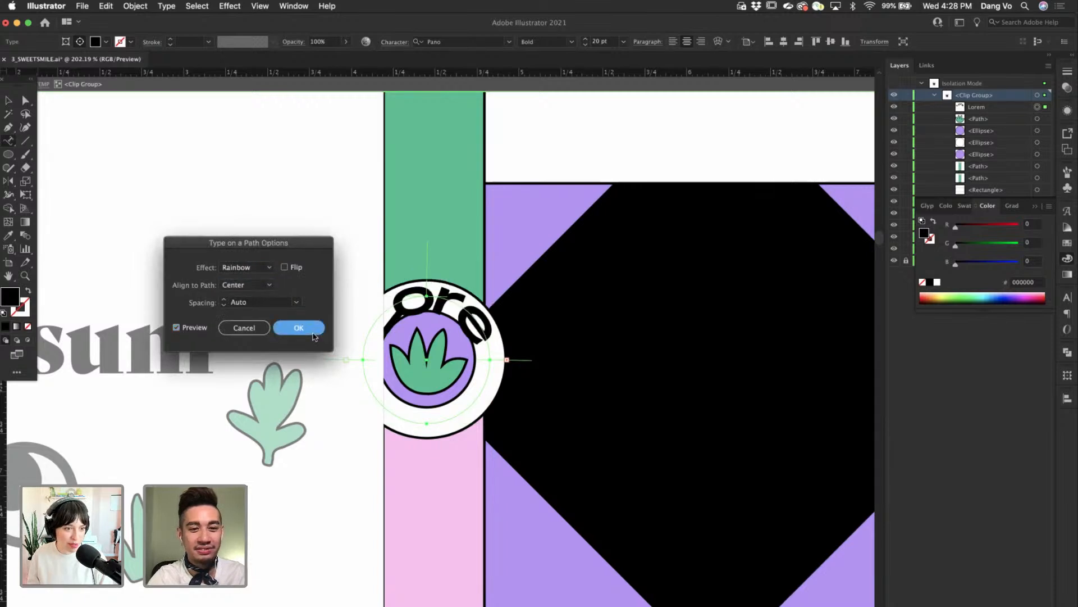
Step: Reduce the badge's placeholder text to 15 pt and further to 12 pt
left_click(612, 39)
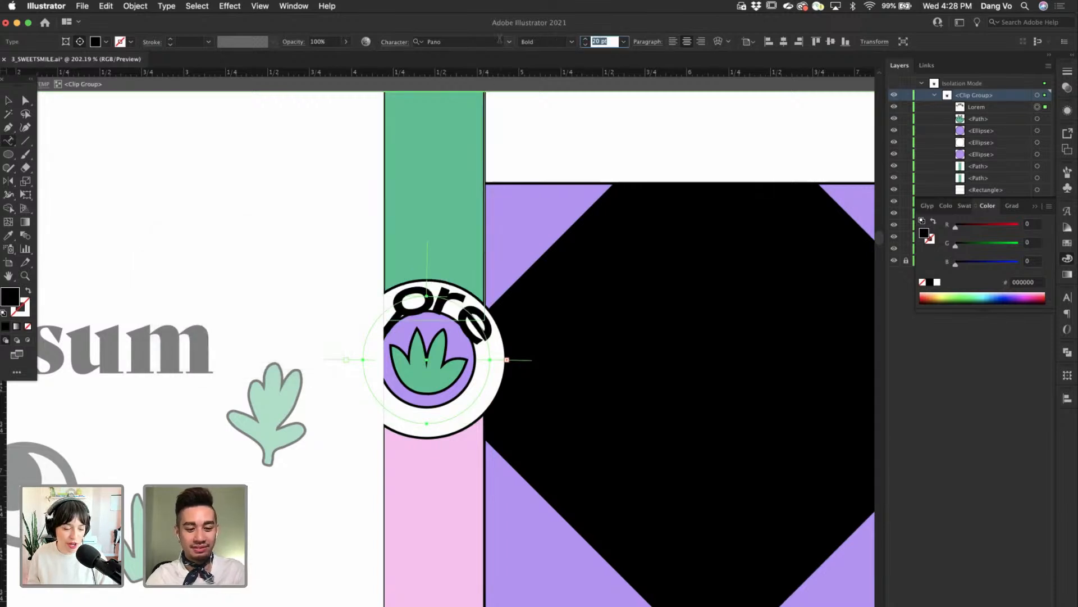
key("Return")
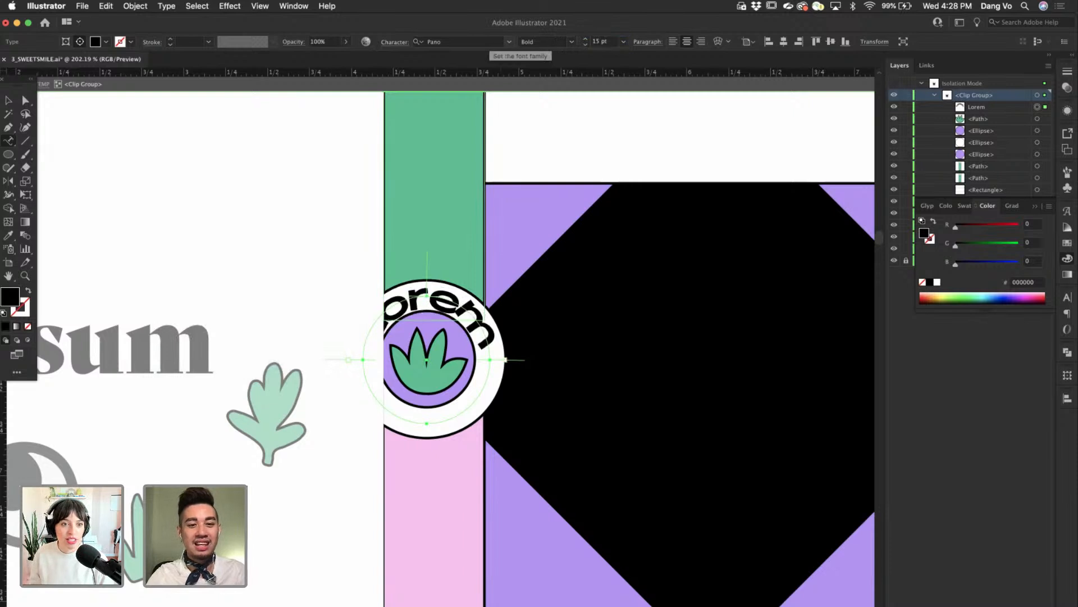
left_click(602, 41)
type("1")
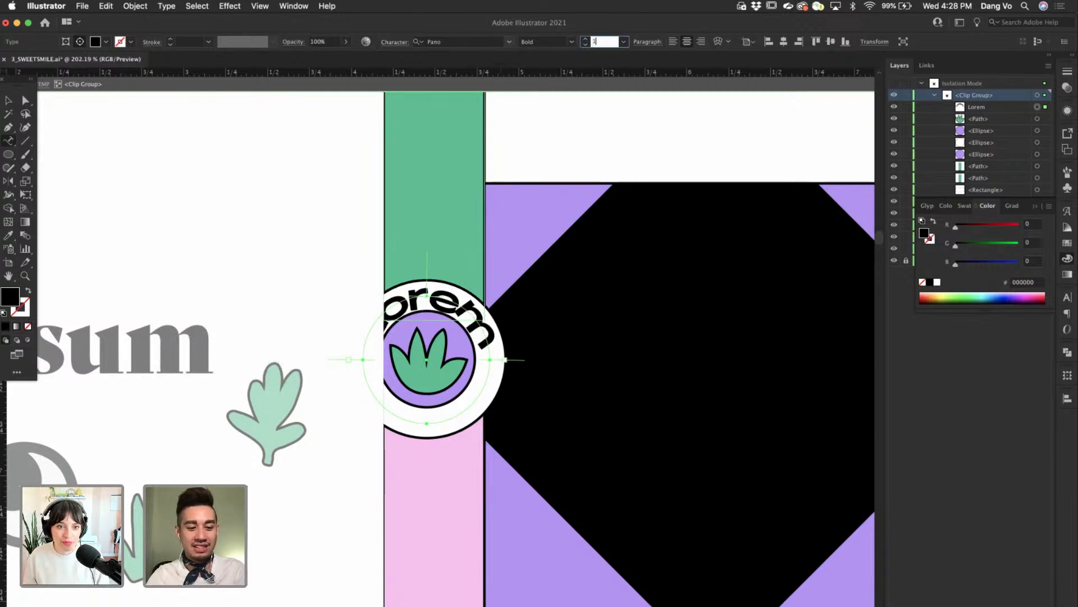
type("2")
key("Return")
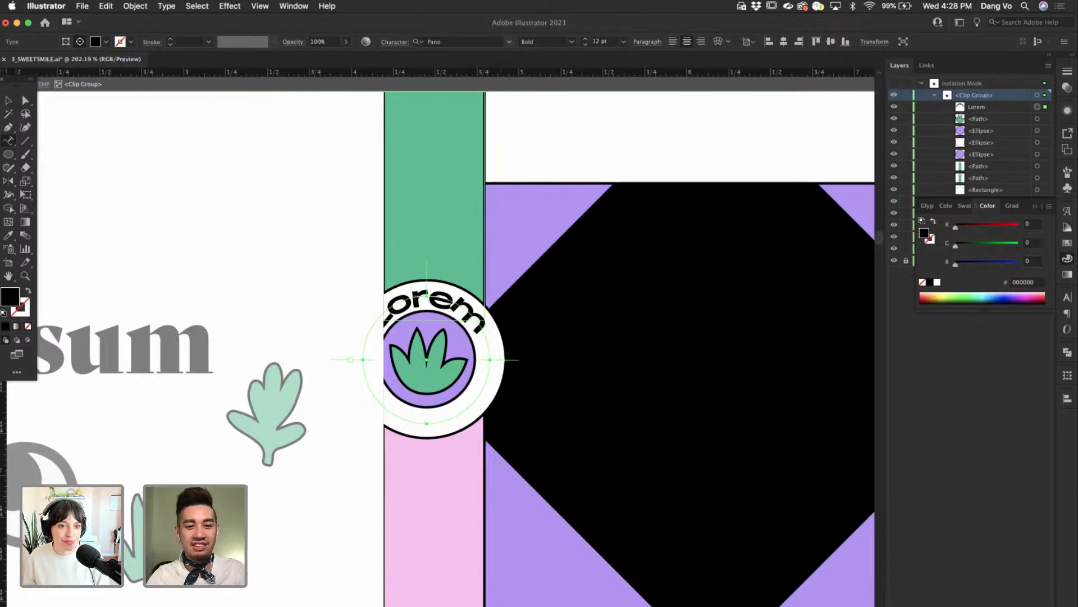
Step: Put the badge text into editing and check the front-of-pack claim wording on the Hierarchy artboard
left_click(10, 141)
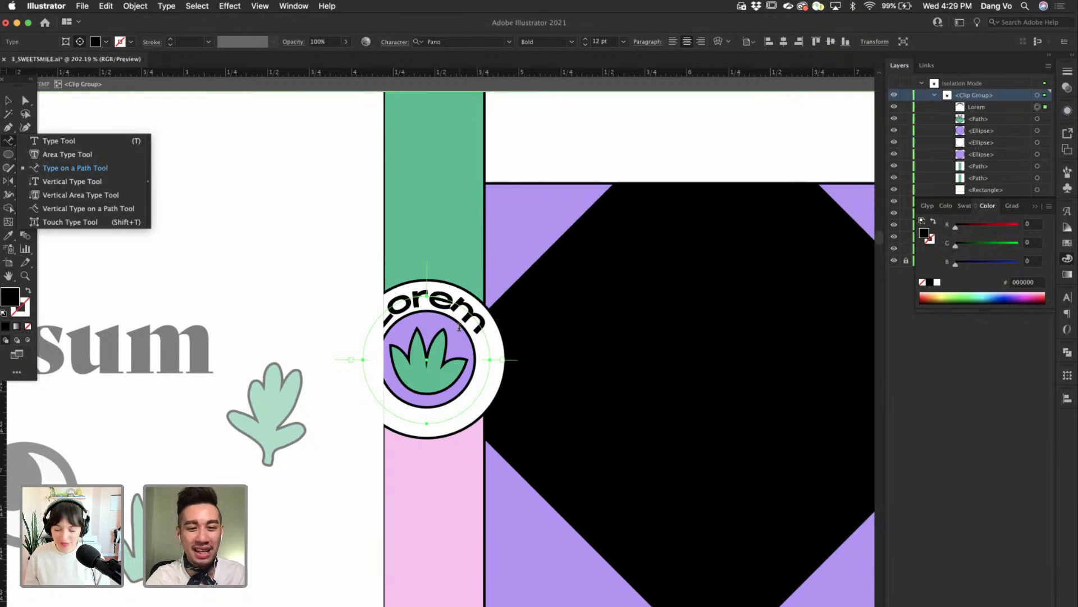
left_click(465, 309)
scroll(195, 244, "down", 5)
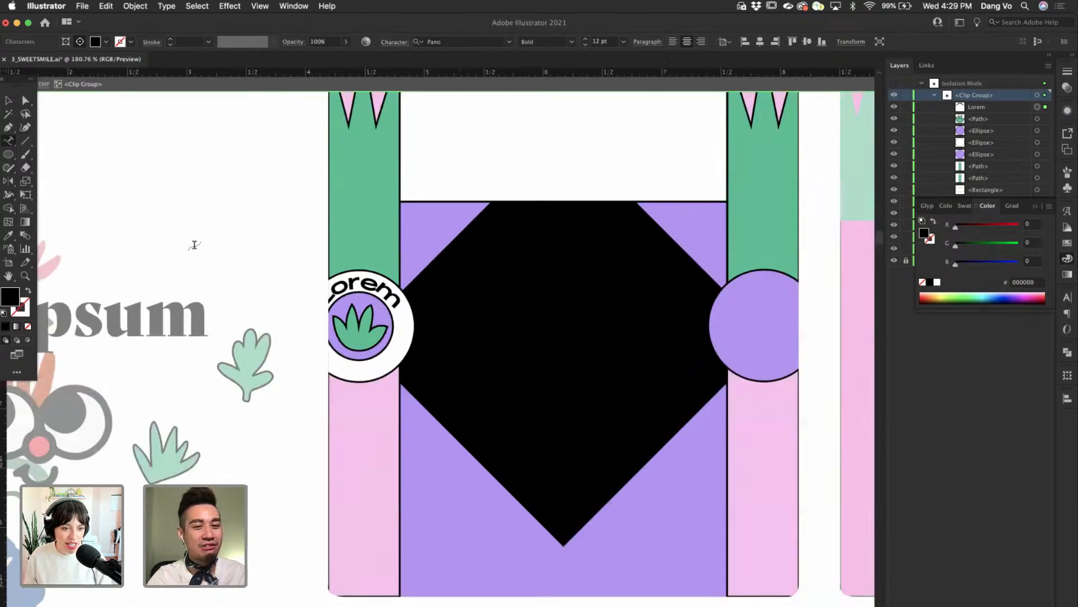
scroll(194, 245, "left", 10)
scroll(195, 245, "down", 3)
scroll(195, 245, "left", 15)
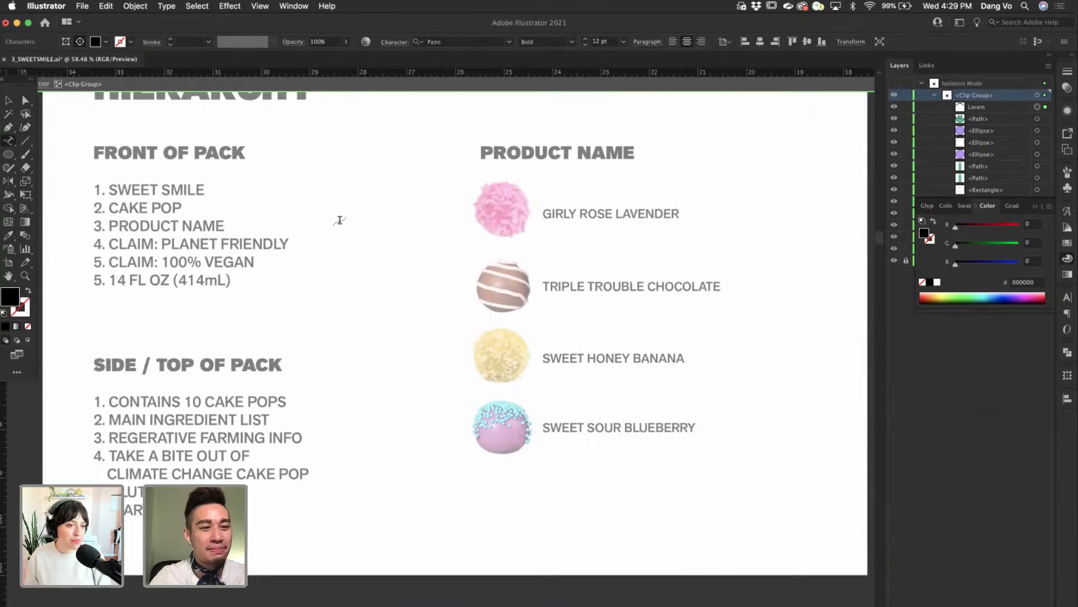
scroll(340, 220, "right", 20)
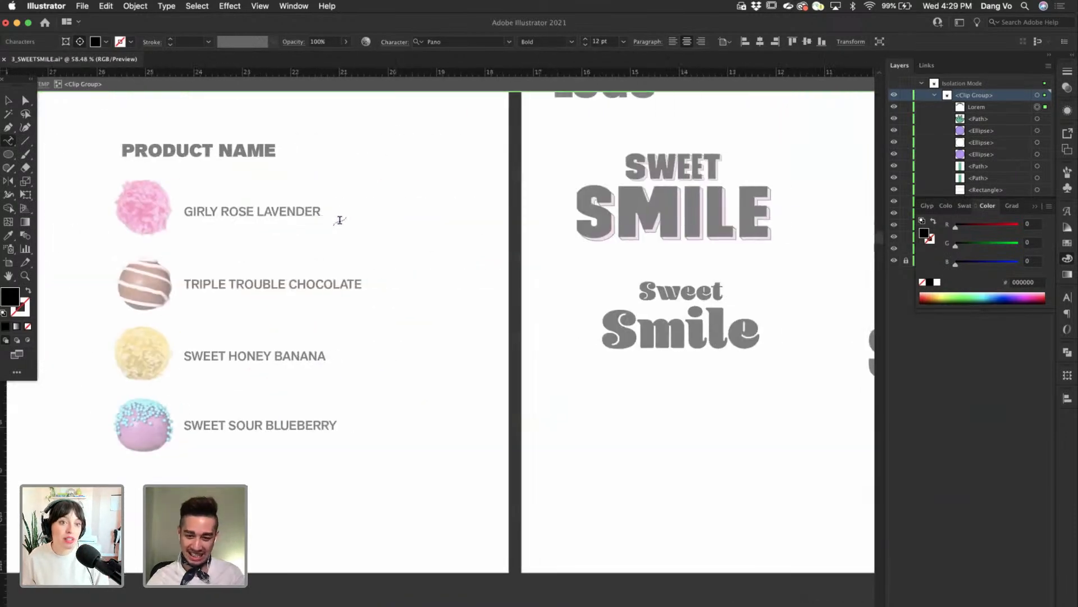
scroll(339, 219, "right", 3)
scroll(359, 191, "up", 5)
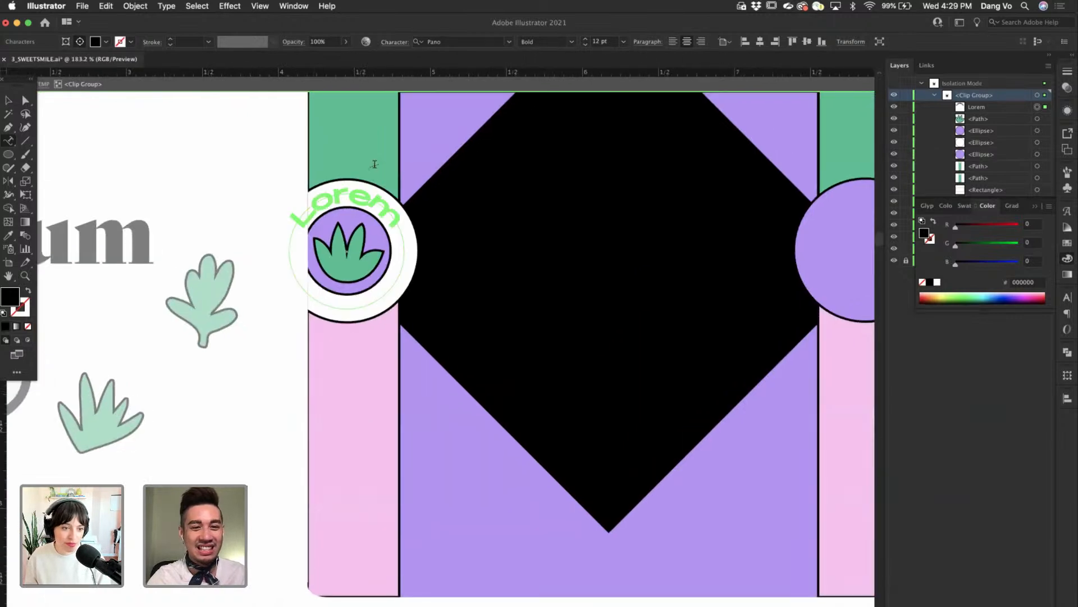
Step: Replace the badge's placeholder text with "100%", without a space before the percent sign
double_click(366, 194)
type("100")
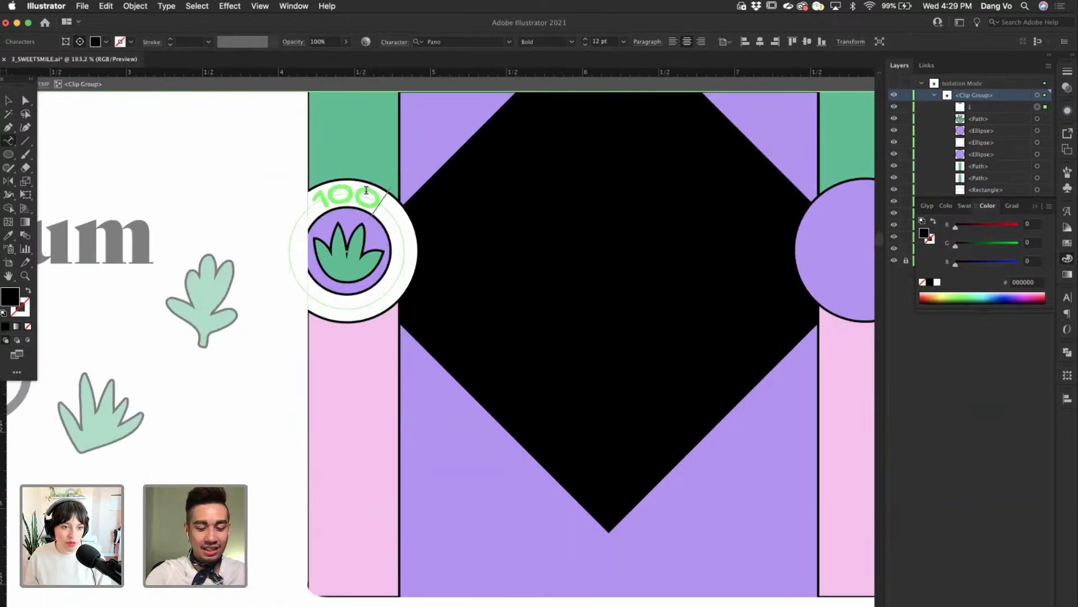
type("%")
left_click(363, 192)
key("super+a")
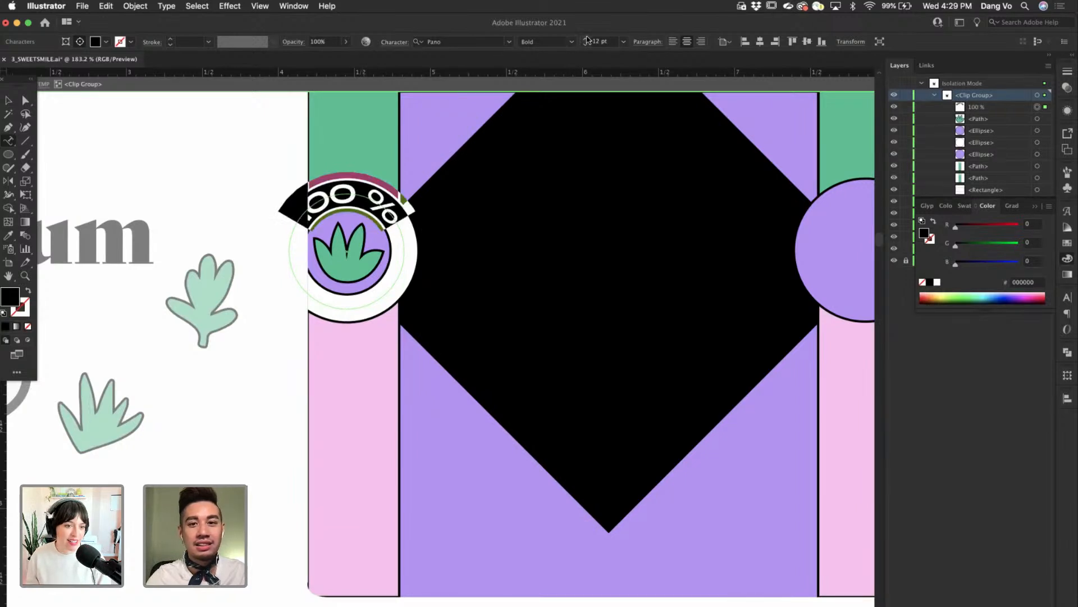
left_click(379, 197)
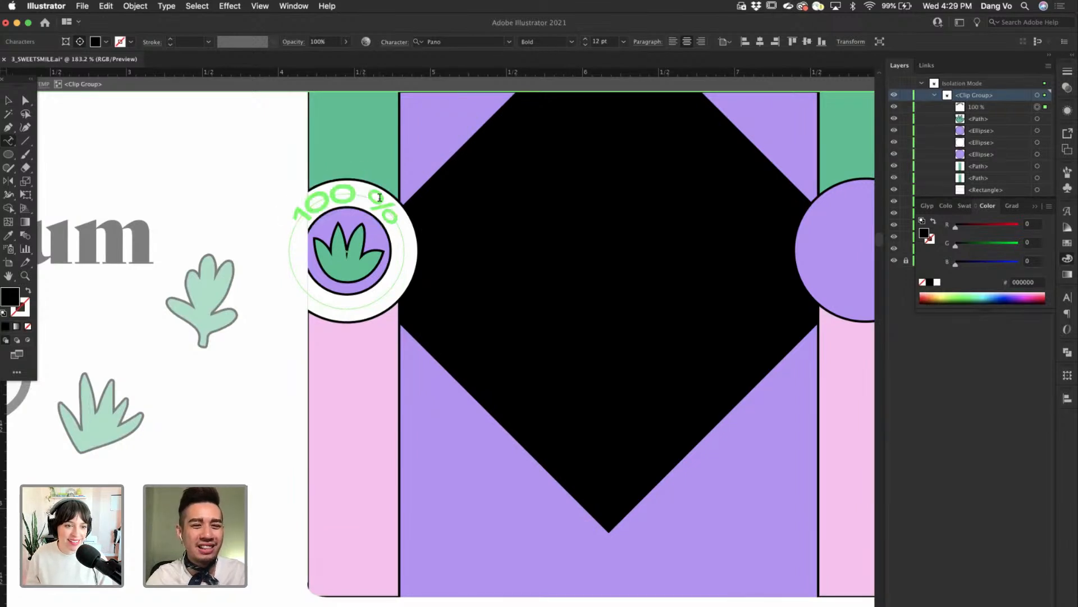
key("BackSpace")
Step: Select the whole "100%" text on the badge and set its size to 9 pt
key("super+a")
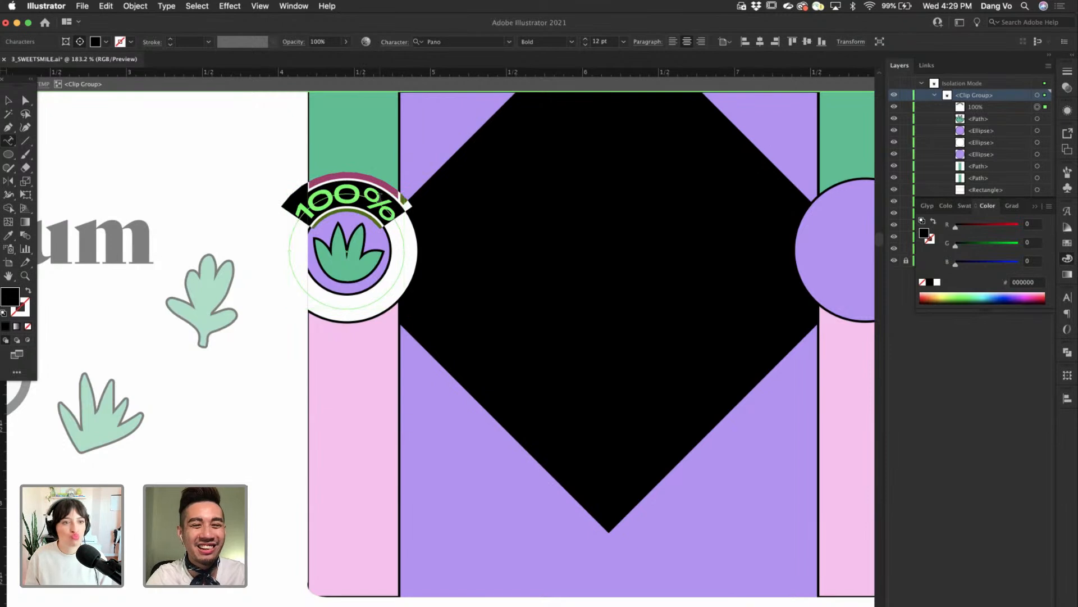
left_click(612, 39)
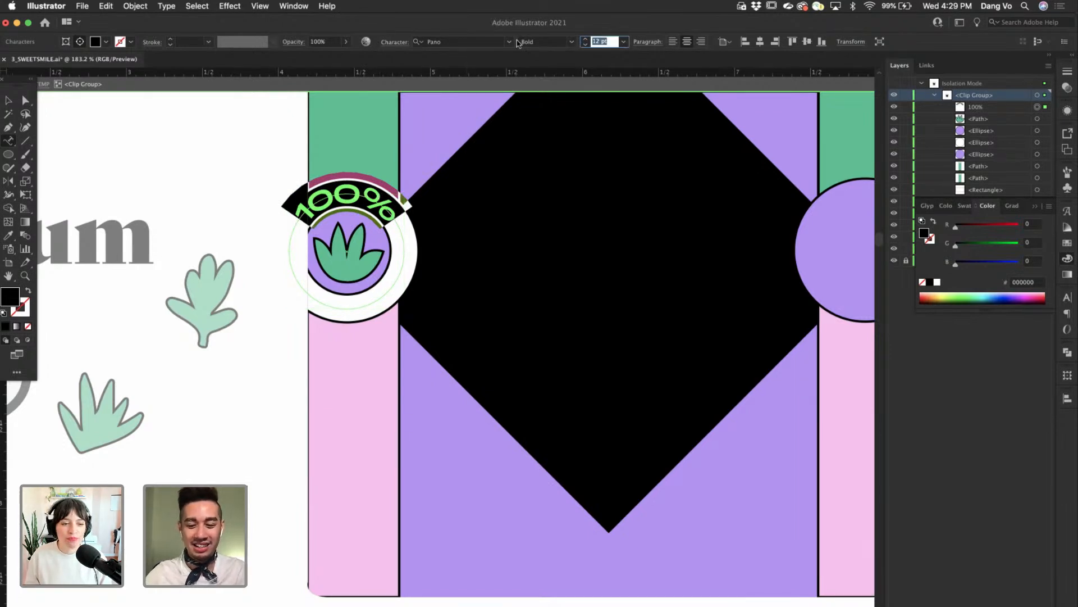
key("Return")
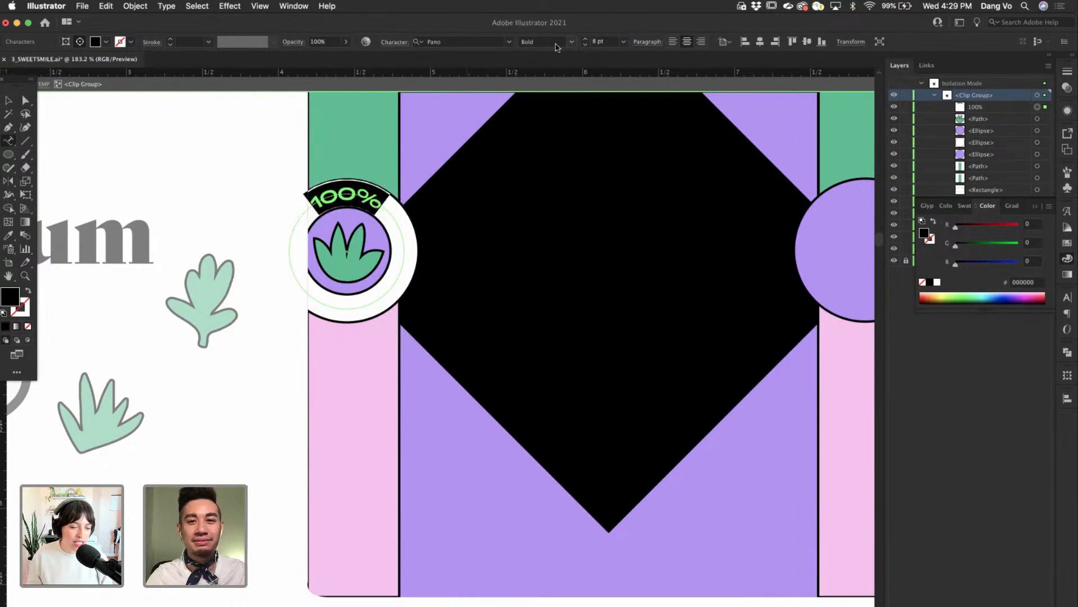
left_click(615, 41)
key("Return")
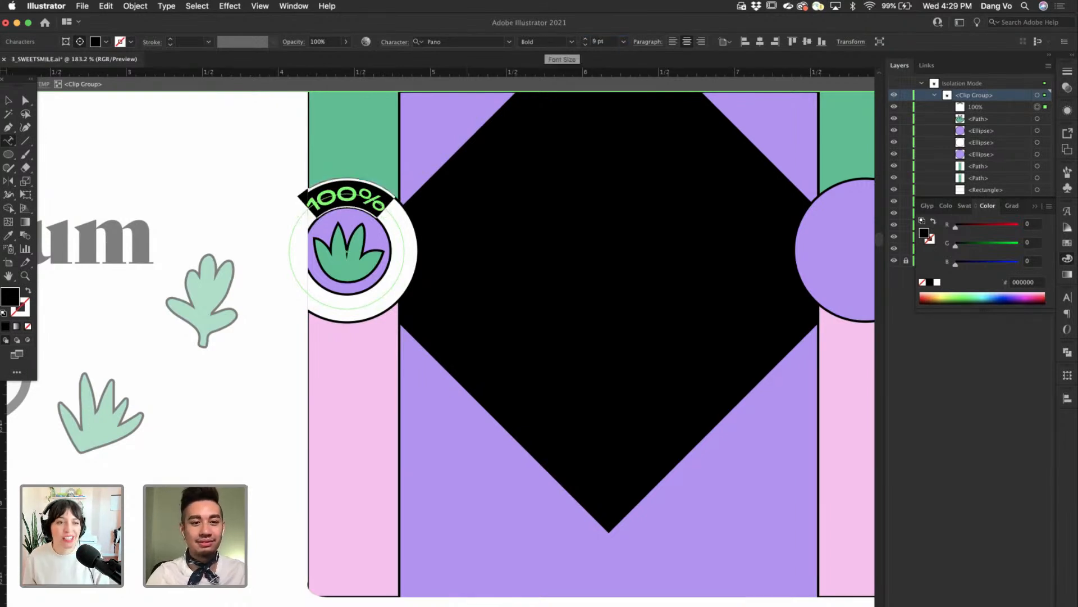
Step: Copy the curved "100%" text object and paste the duplicate in front, in the same place
left_click(9, 100)
scroll(308, 158, "up", 3)
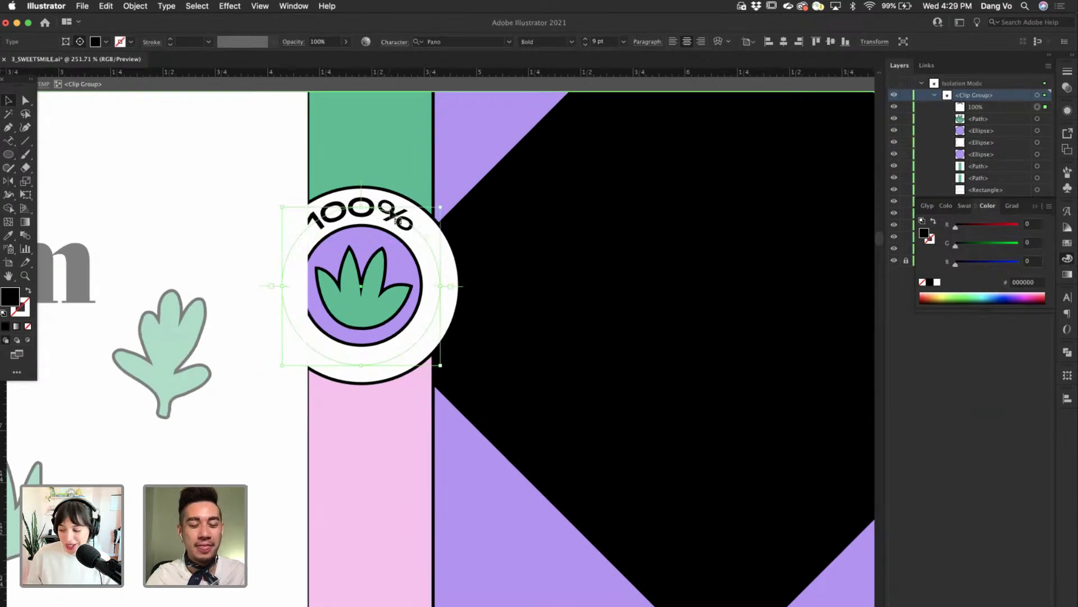
key("super+c")
key("super+f")
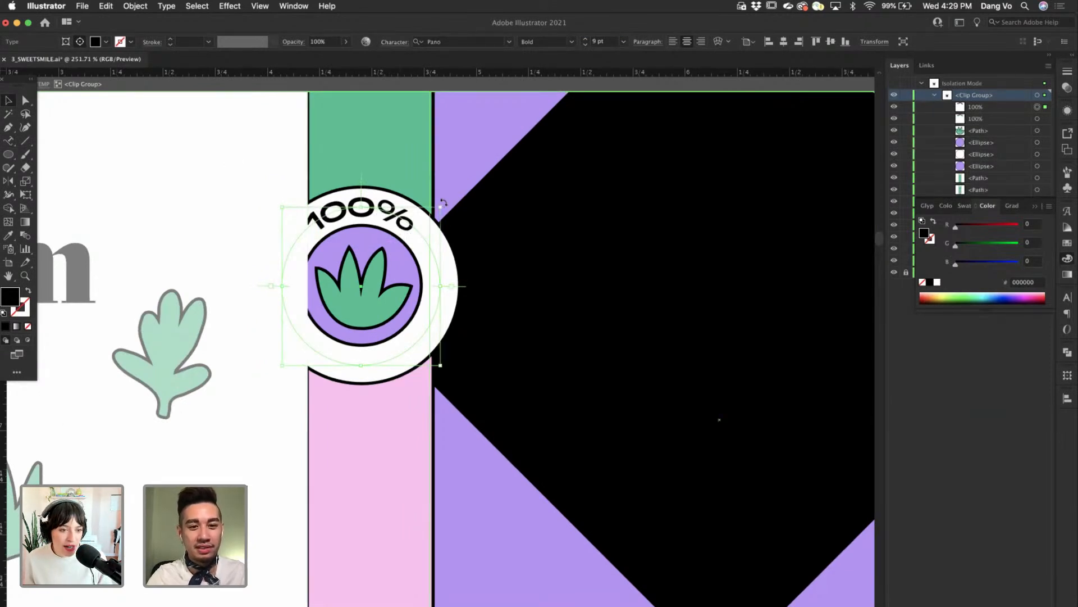
Step: Rotate the duplicate "100%" text to the badge's lower edge and flip it on its path so it reads upright
left_click_drag(442, 204, 400, 369)
double_click(415, 360)
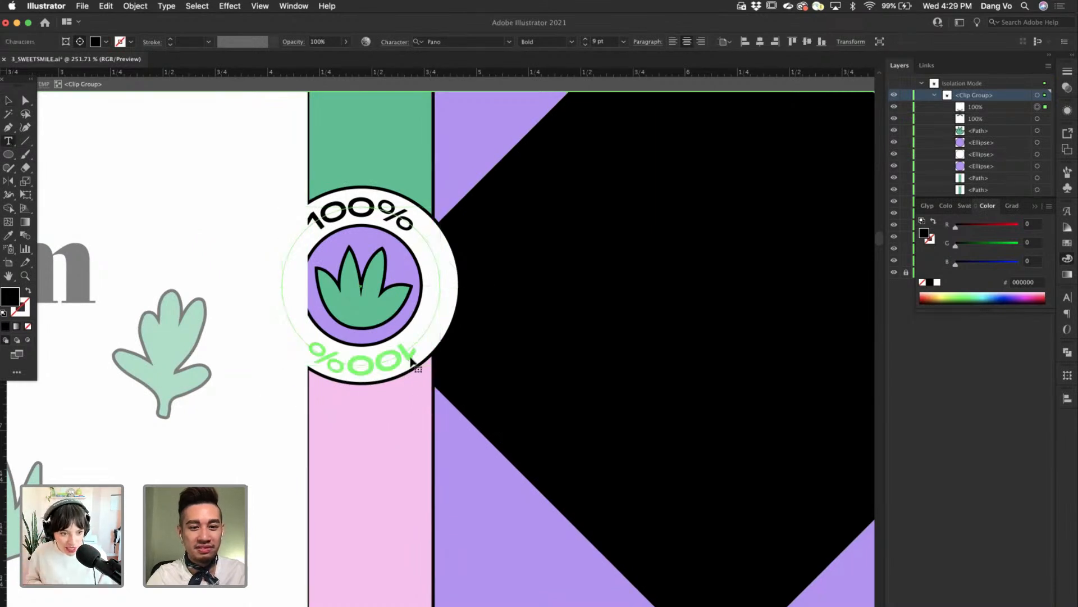
key("super+a")
double_click(9, 142)
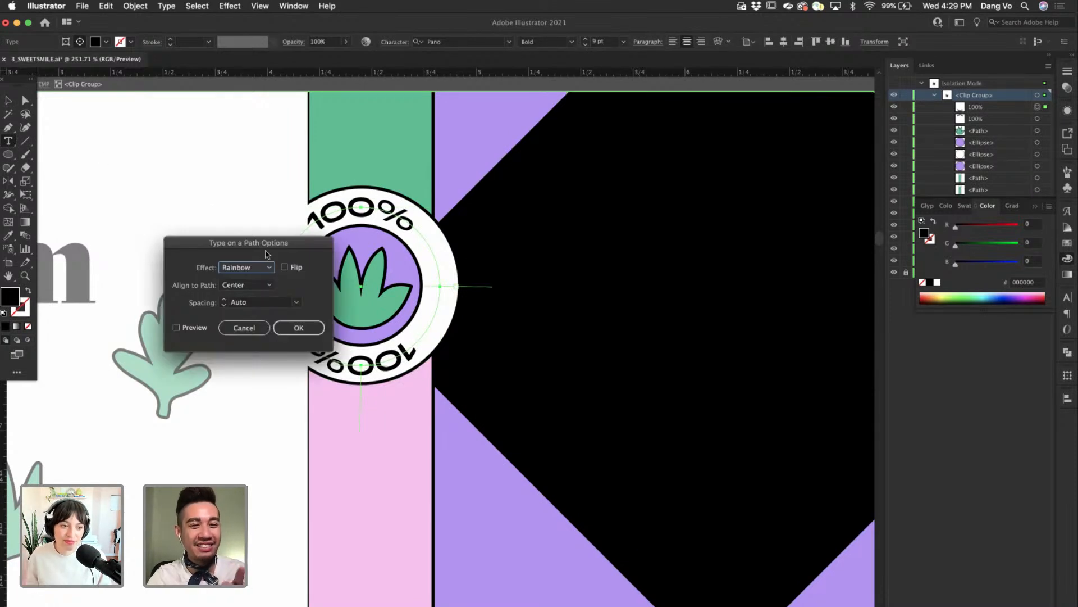
left_click(283, 267)
left_click(176, 328)
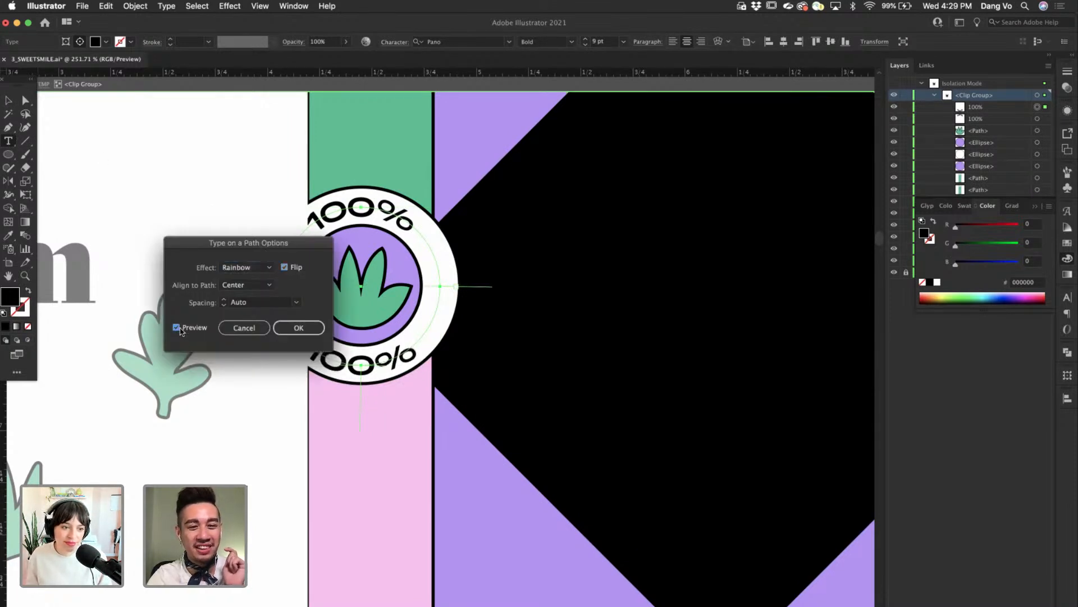
left_click(319, 332)
Step: Replace the lower curved text on the badge with "VEGAN"
left_click(396, 368)
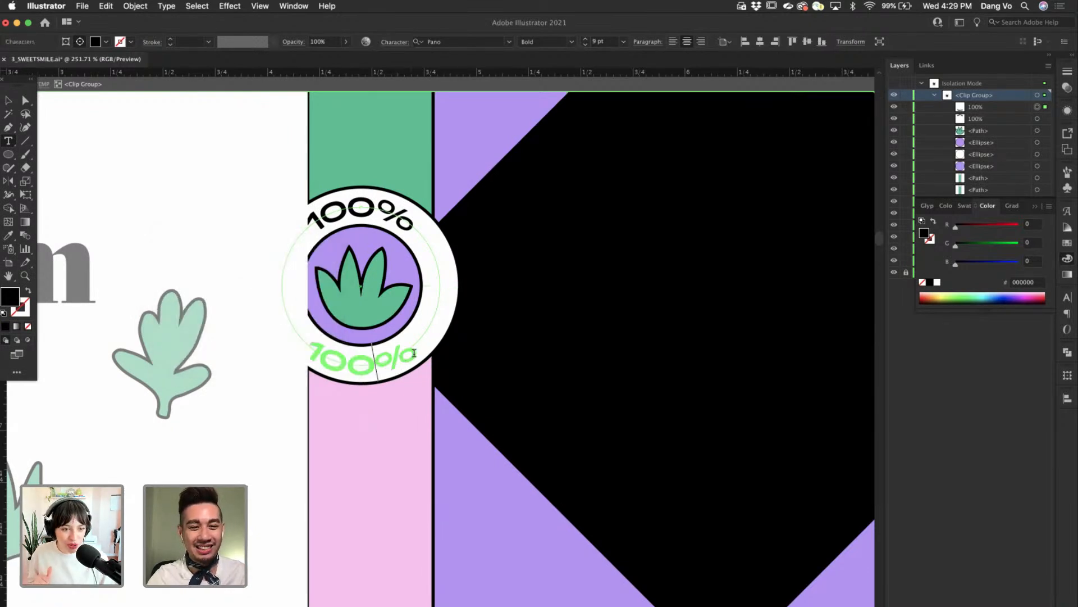
left_click_drag(414, 353, 265, 352)
type("VEGAN")
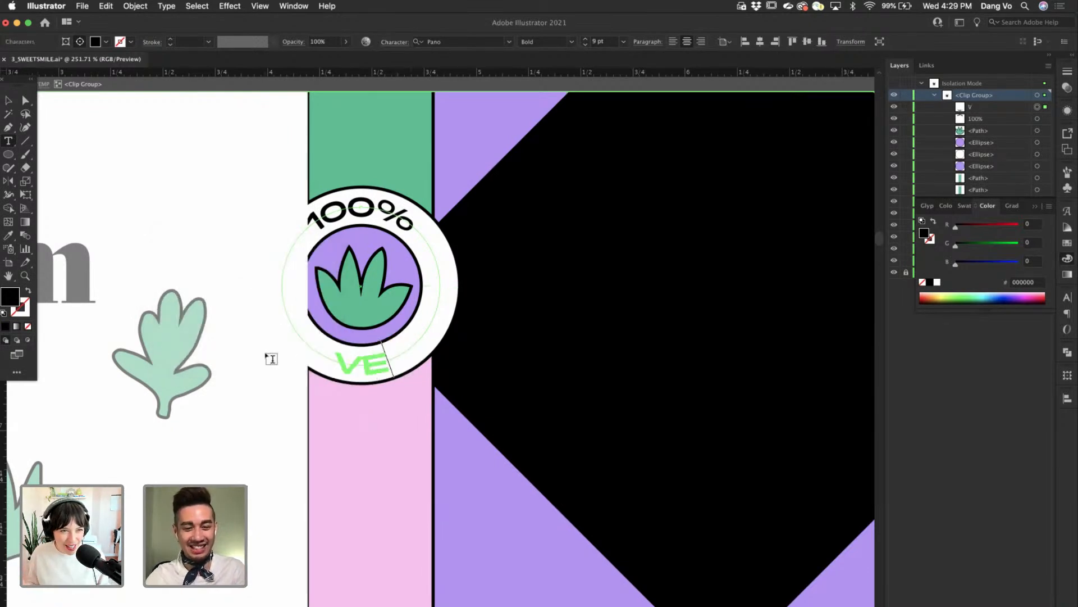
left_click(9, 101)
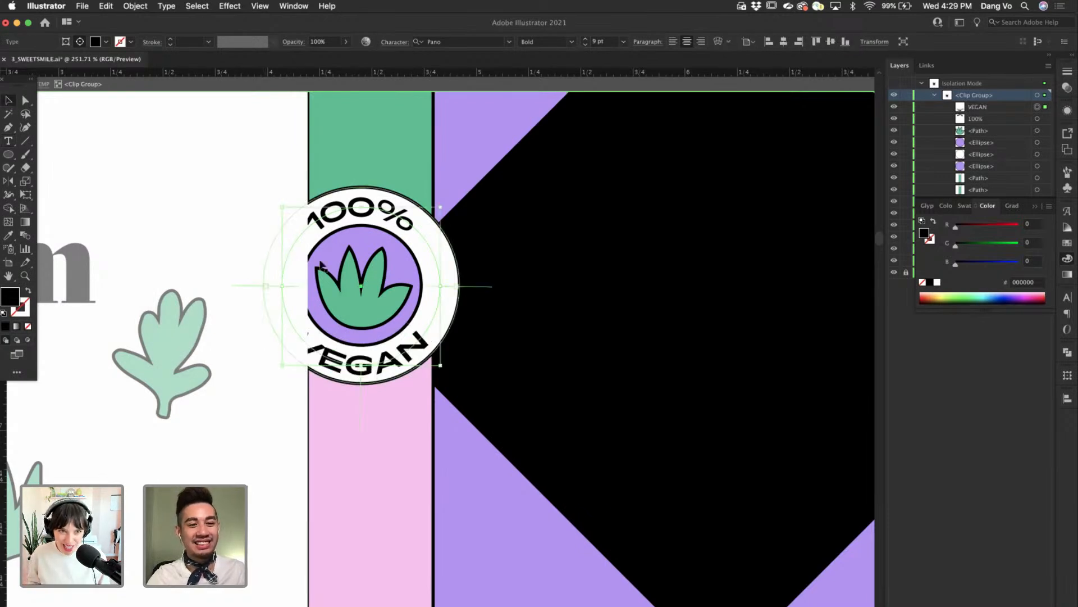
Step: Shrink the badge's inner purple circle slightly about its centre, behind the leaf
left_click(397, 254)
scroll(399, 253, "up", 5)
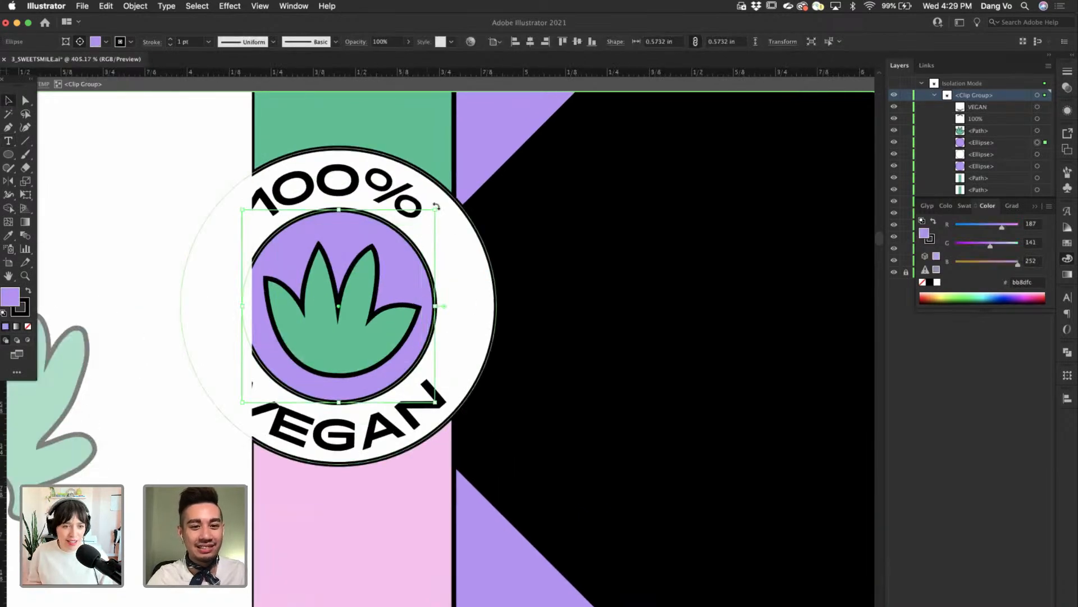
left_click_drag(435, 210, 428, 213)
left_click(360, 288)
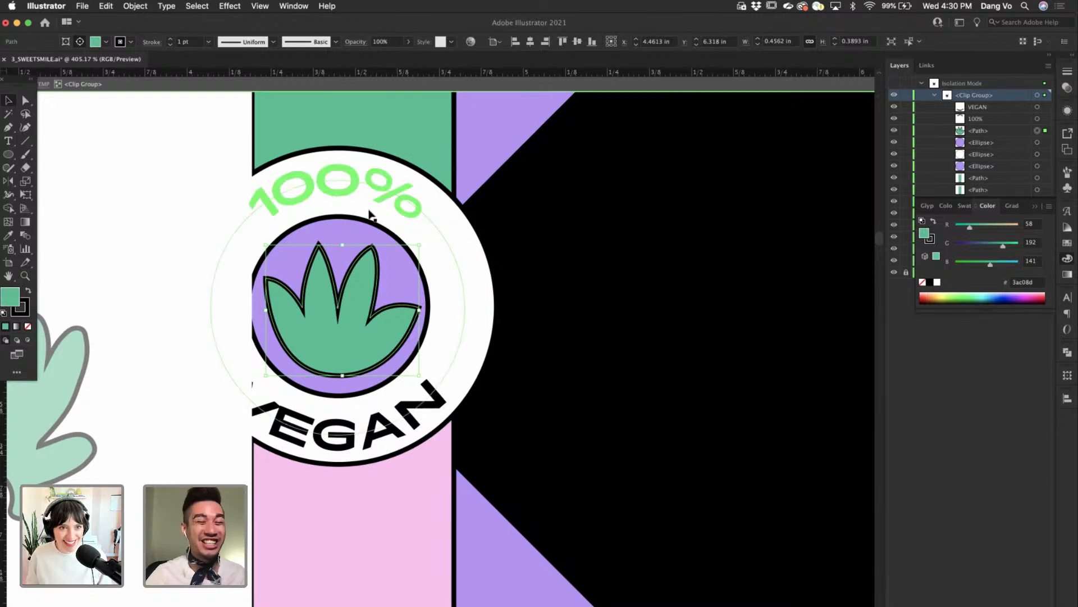
left_click_drag(365, 271, 365, 271)
left_click(366, 229, "shift")
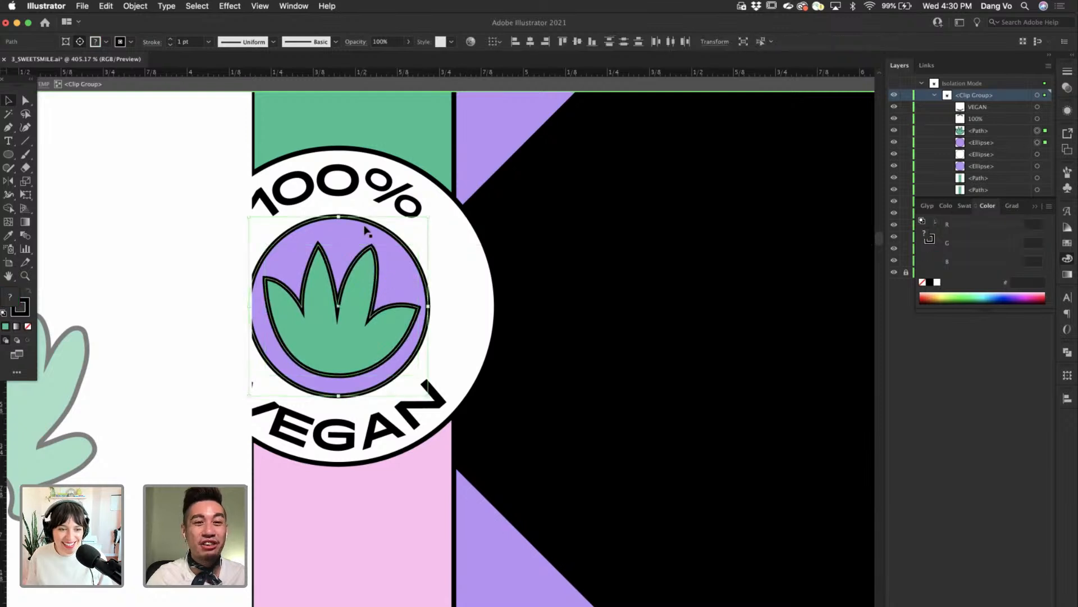
left_click(408, 202)
key("super+shift+a")
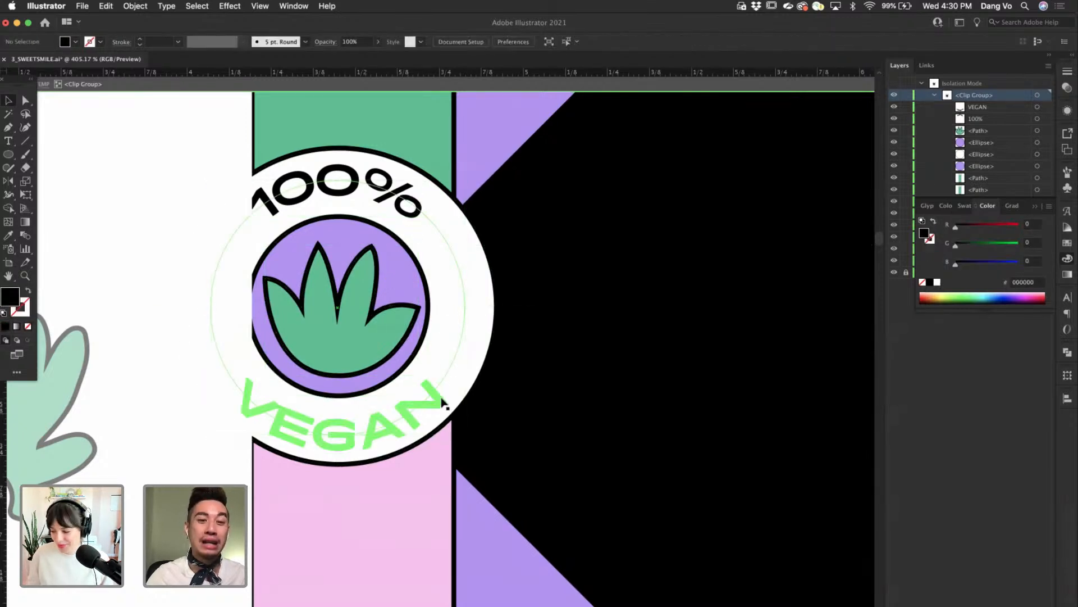
Step: Scale the "100%" and "VEGAN" texts down slightly about their centre and set their size to 9 pt
left_click(1035, 207)
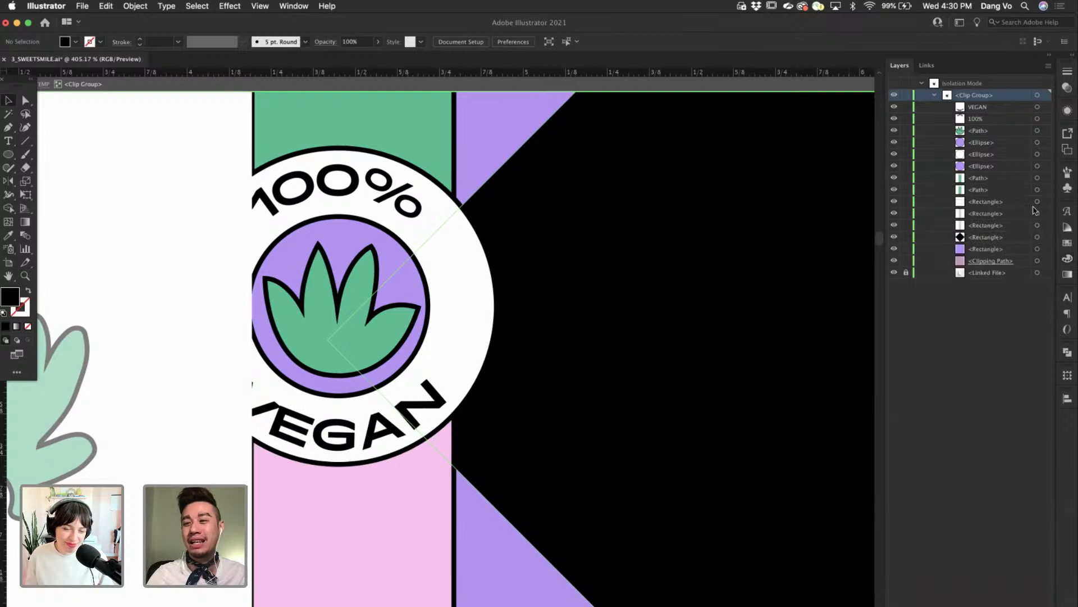
left_click(1037, 106)
left_click(1038, 118, "shift")
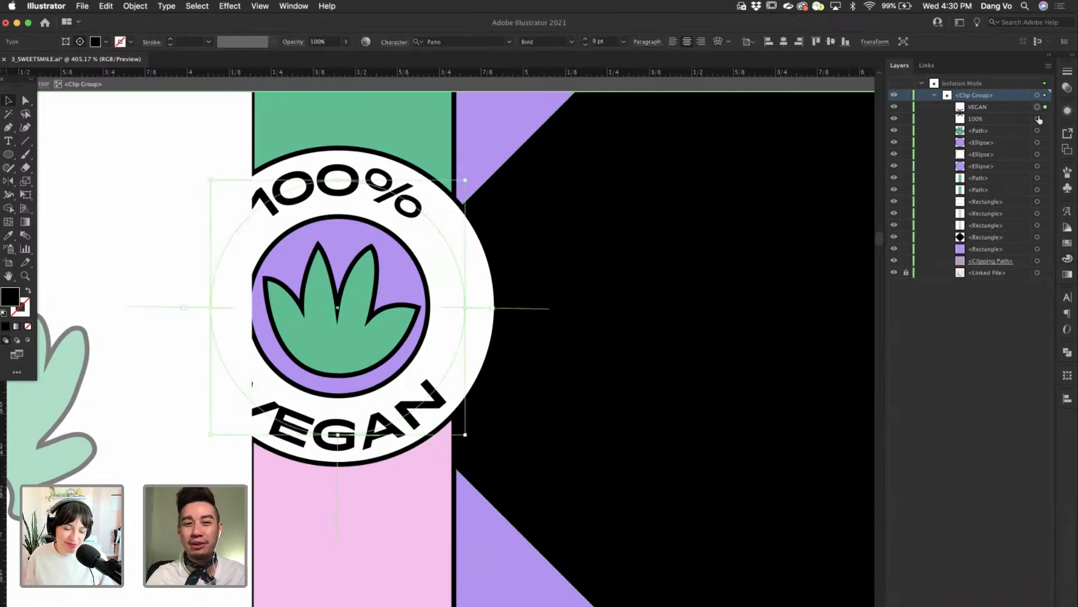
left_click_drag(467, 180, 462, 183)
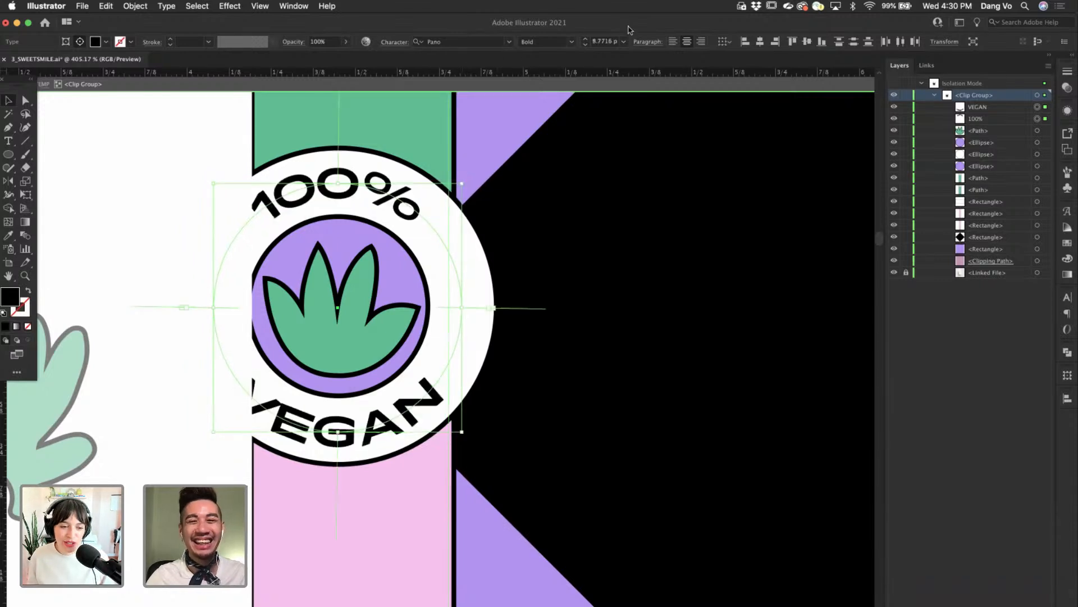
left_click_drag(612, 43, 532, 44)
type("9pt")
key("Return")
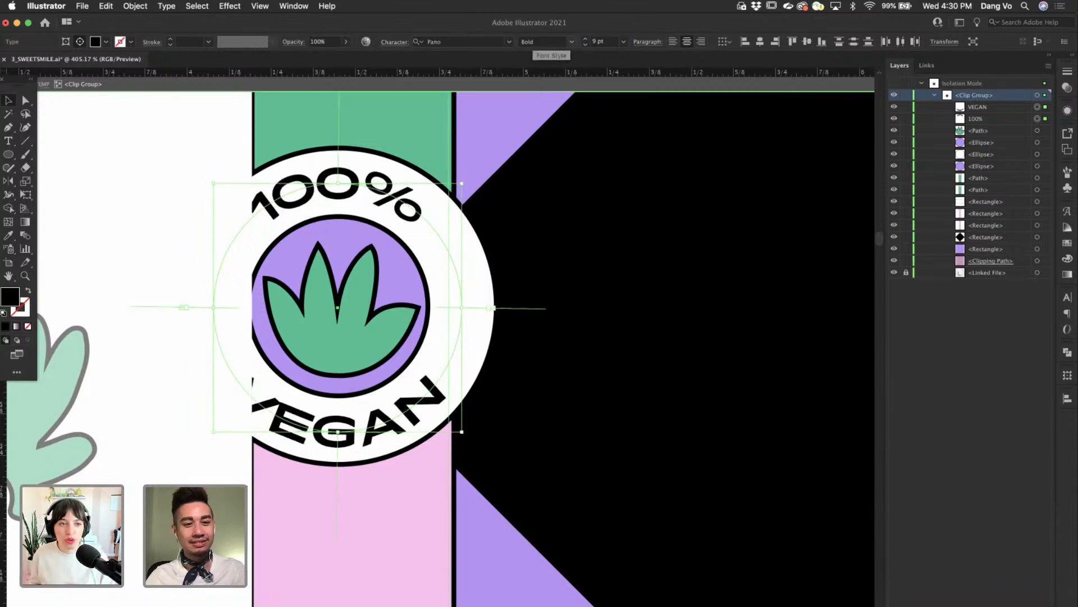
Step: Set both curved badge texts to 10 pt and leave the clip group's isolation
left_click_drag(612, 41, 547, 39)
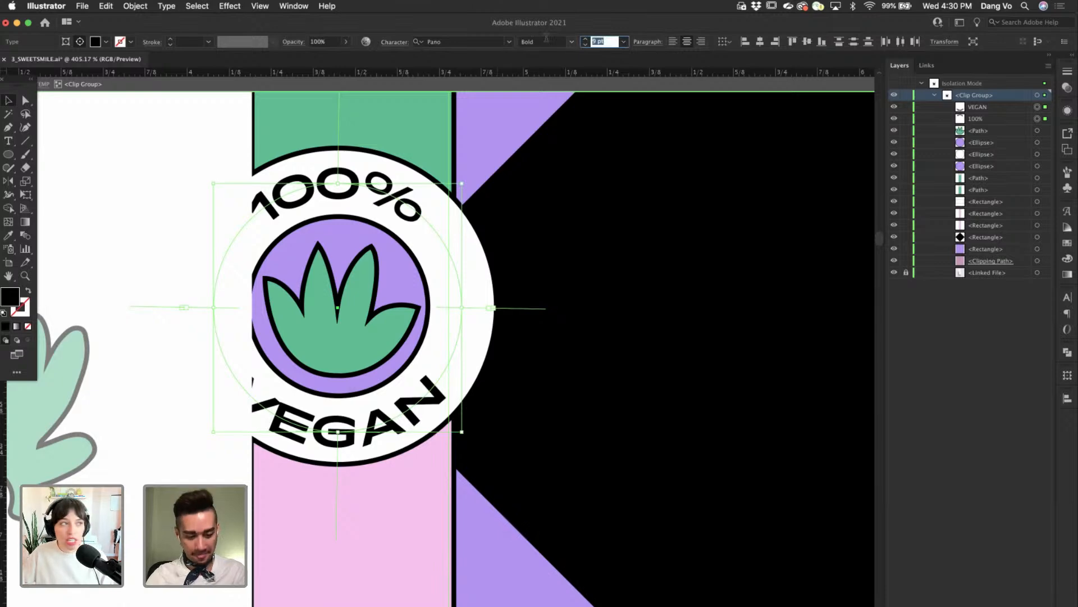
type("10")
key("Return")
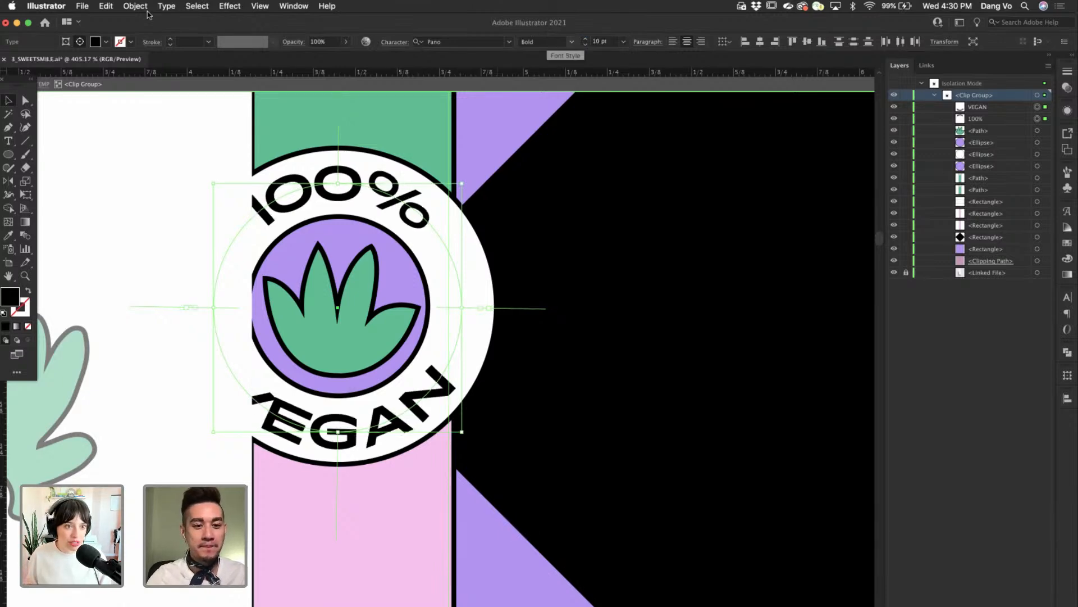
left_click(116, 206)
scroll(117, 208, "down", 5)
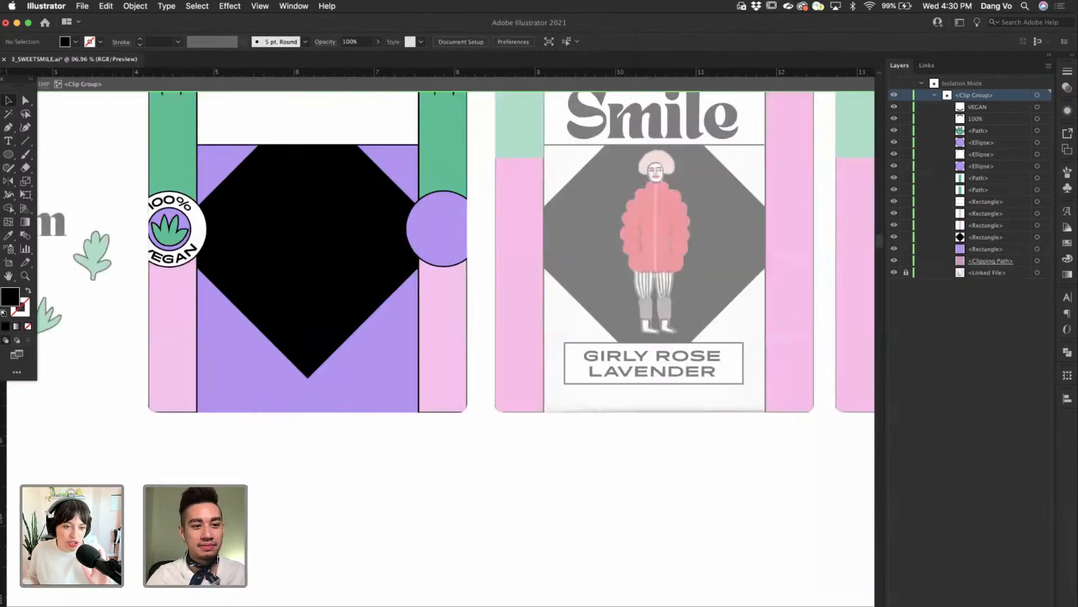
double_click(242, 539)
scroll(242, 539, "down", 3)
scroll(246, 543, "left", 2)
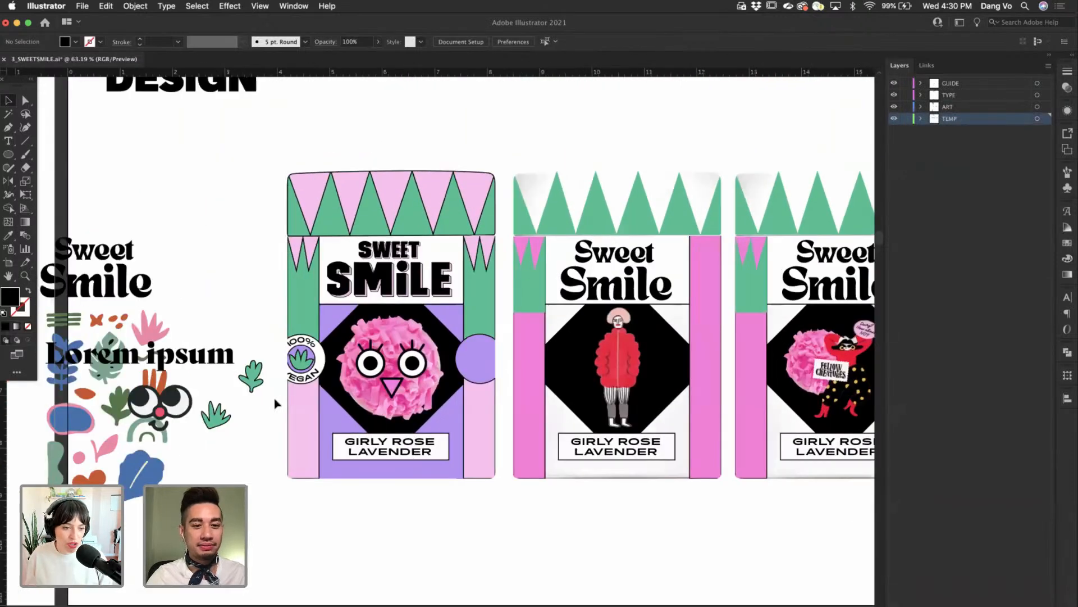
Step: Isolate the first package's clip group and group the badge's two curved texts, leaf, inner purple circle and outer white circle
scroll(275, 403, "up", 5)
left_click(253, 383)
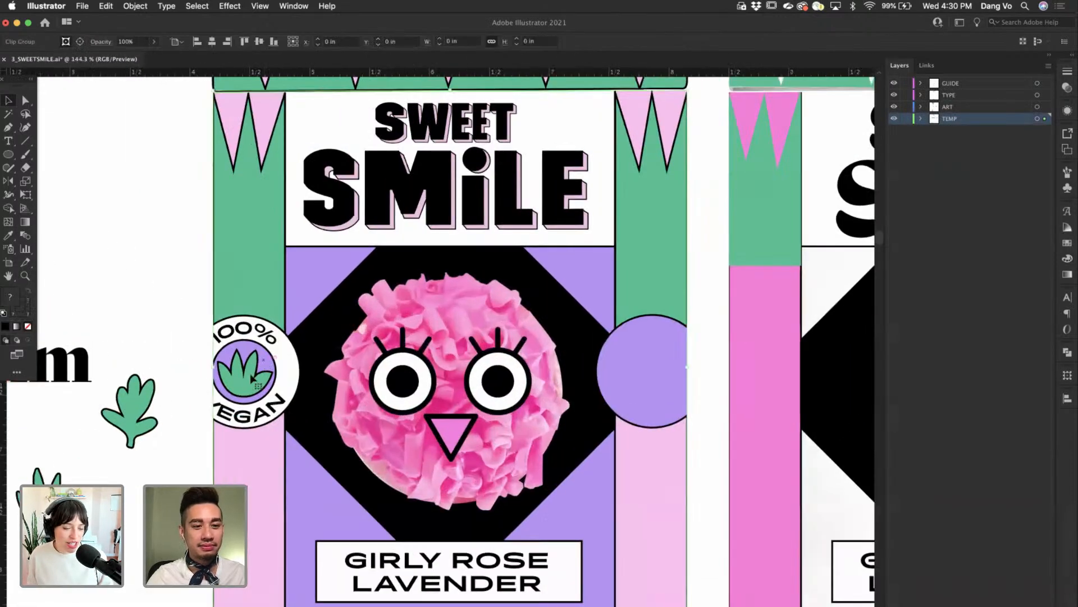
double_click(252, 379)
left_click(252, 378)
left_click(254, 339, "shift")
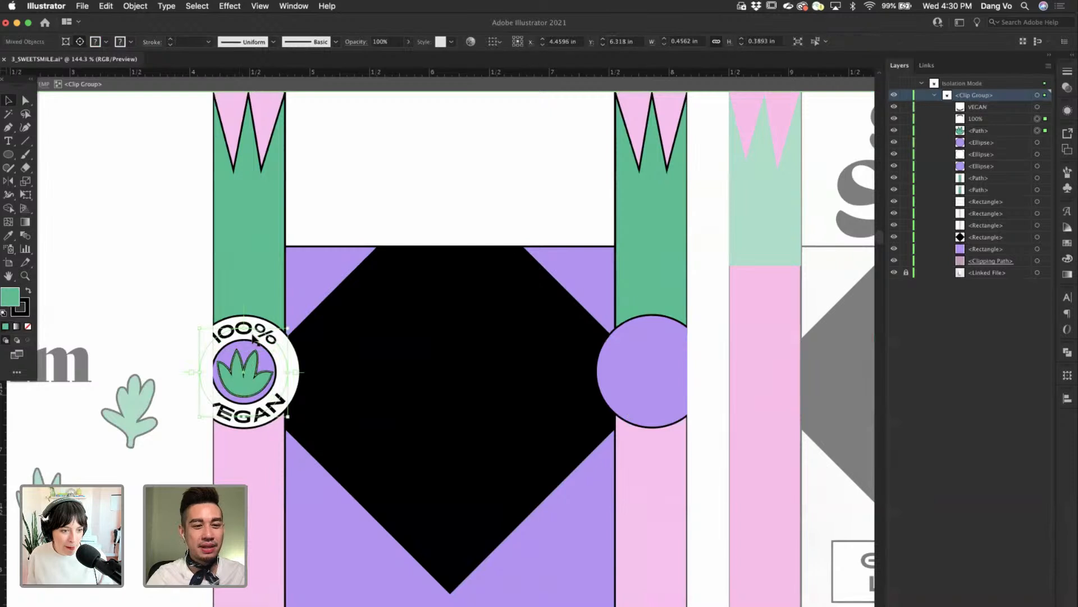
left_click(257, 345, "shift")
left_click(289, 374, "shift")
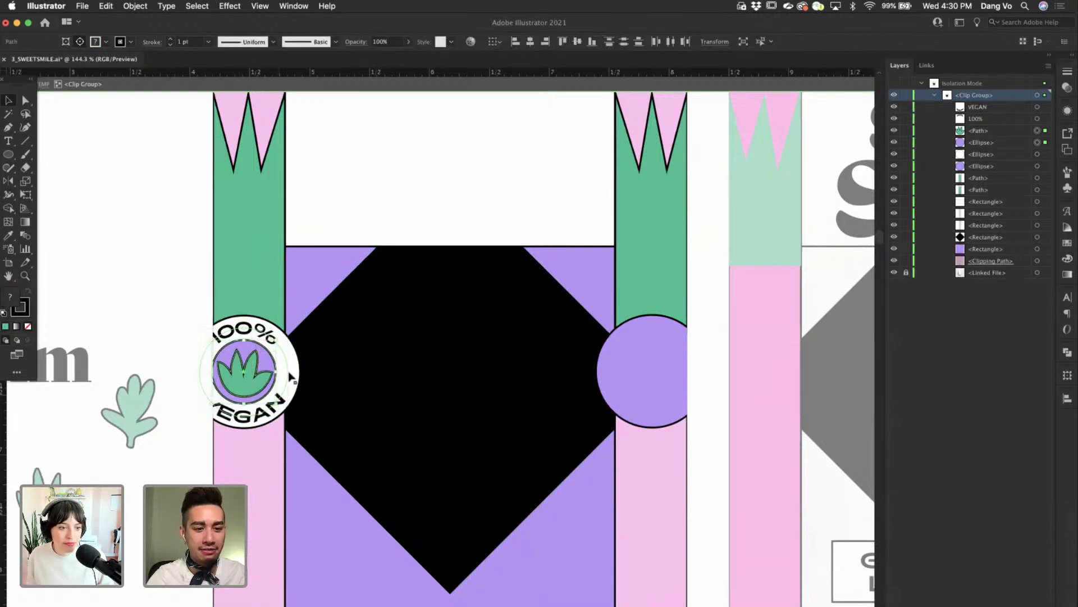
left_click(299, 372, "shift")
left_click(269, 335, "shift")
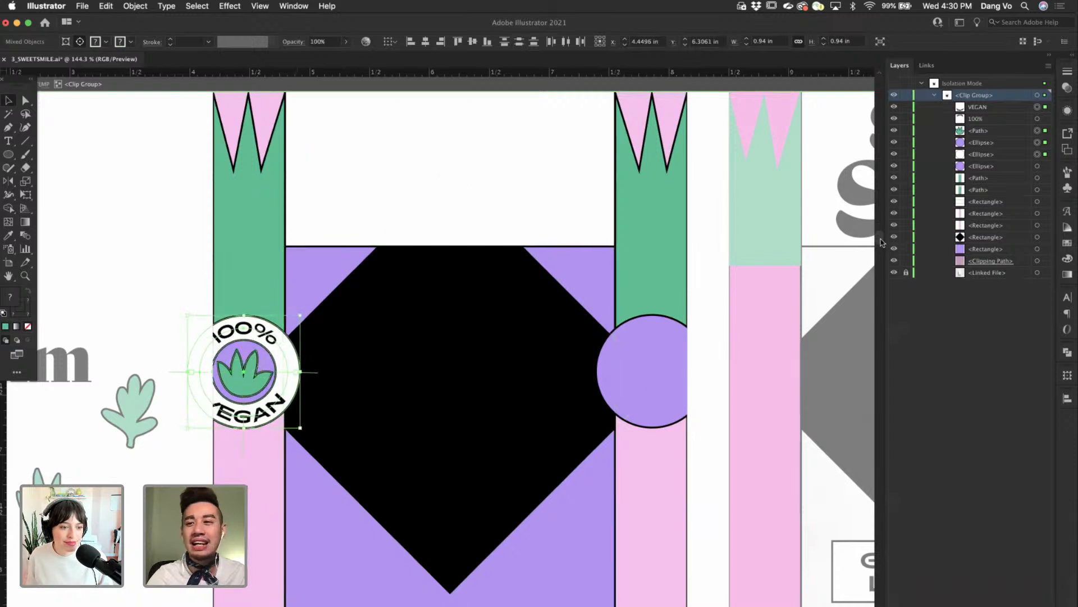
left_click(1037, 108)
left_click(1038, 119, "shift")
left_click(1038, 130, "shift")
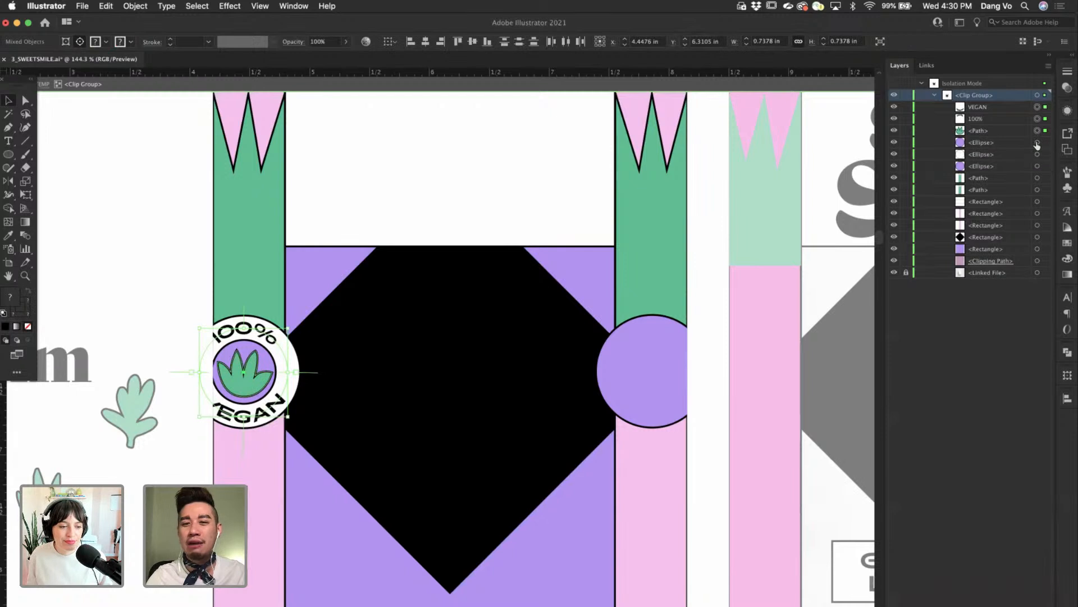
left_click(1038, 143, "shift")
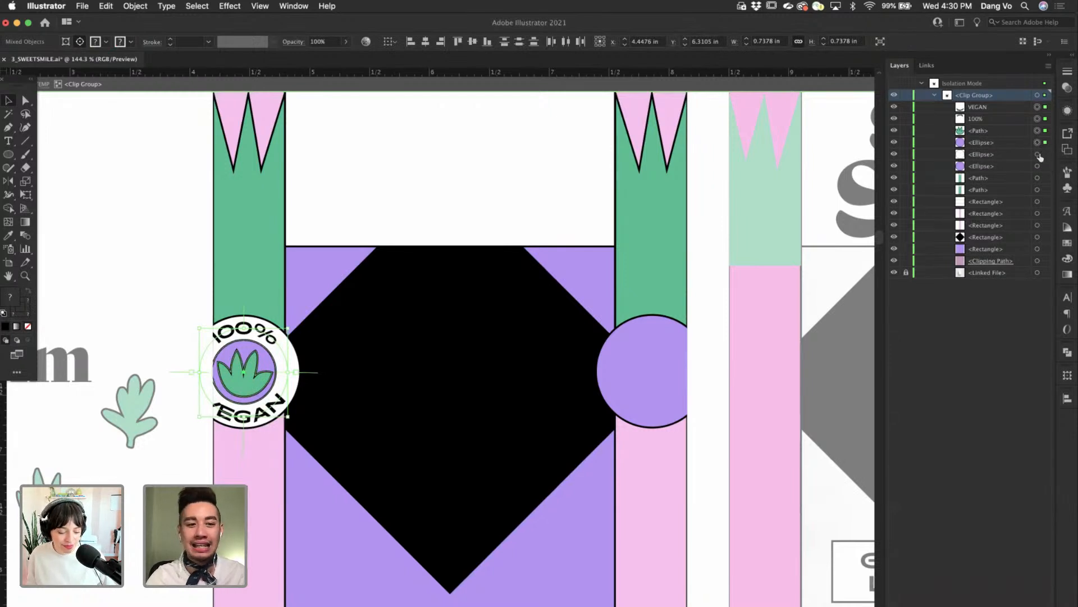
left_click(1037, 155, "shift")
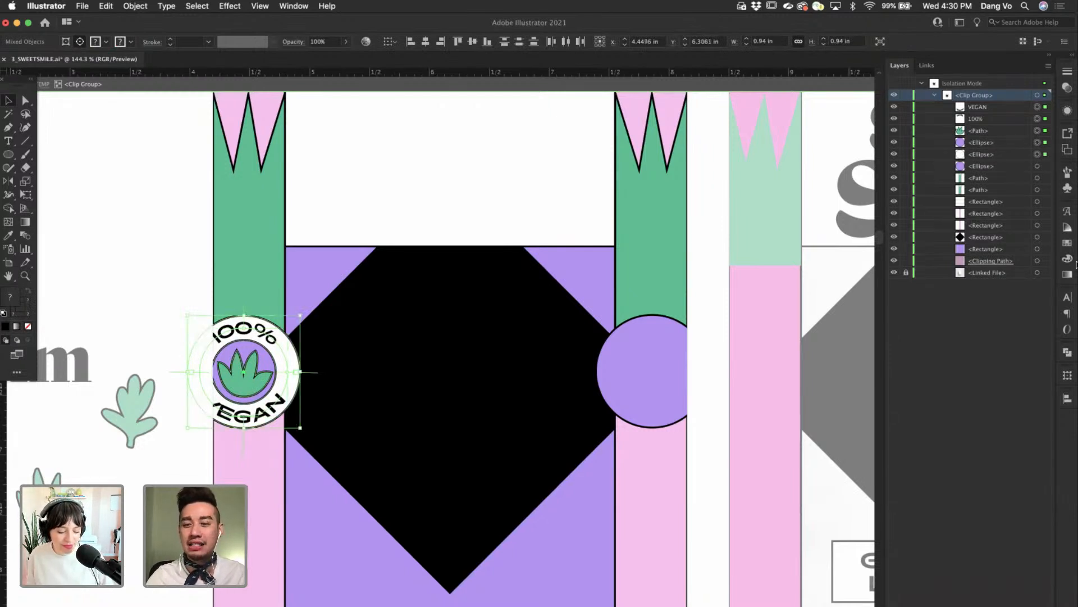
key("super+g")
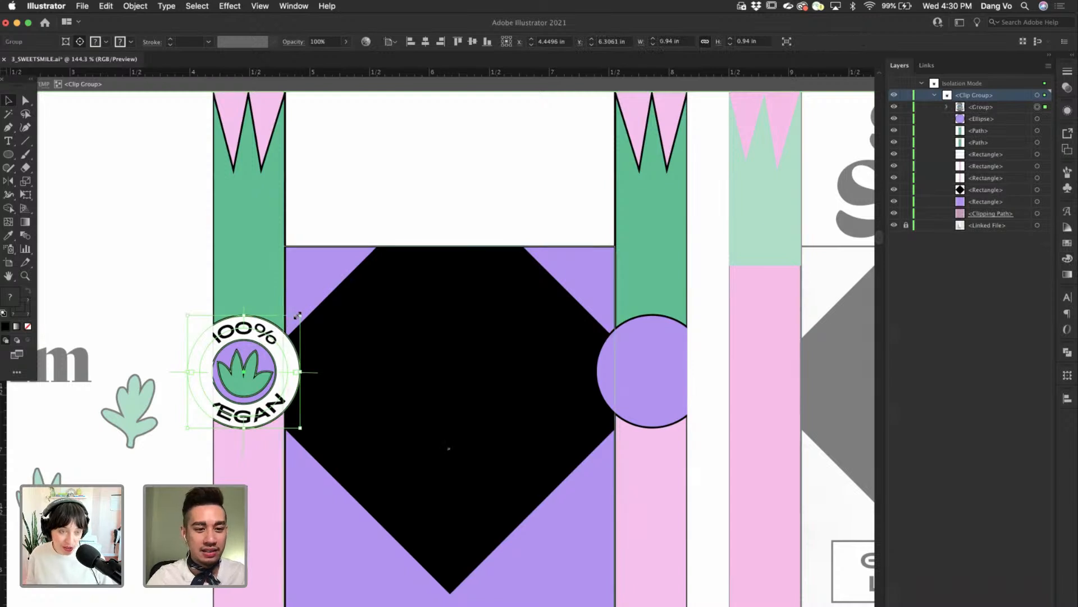
Step: Enlarge the badge group about its centre to about 1.03 in wide and delete the plain purple circle on the opposite side strip
left_click_drag(301, 317, 310, 314)
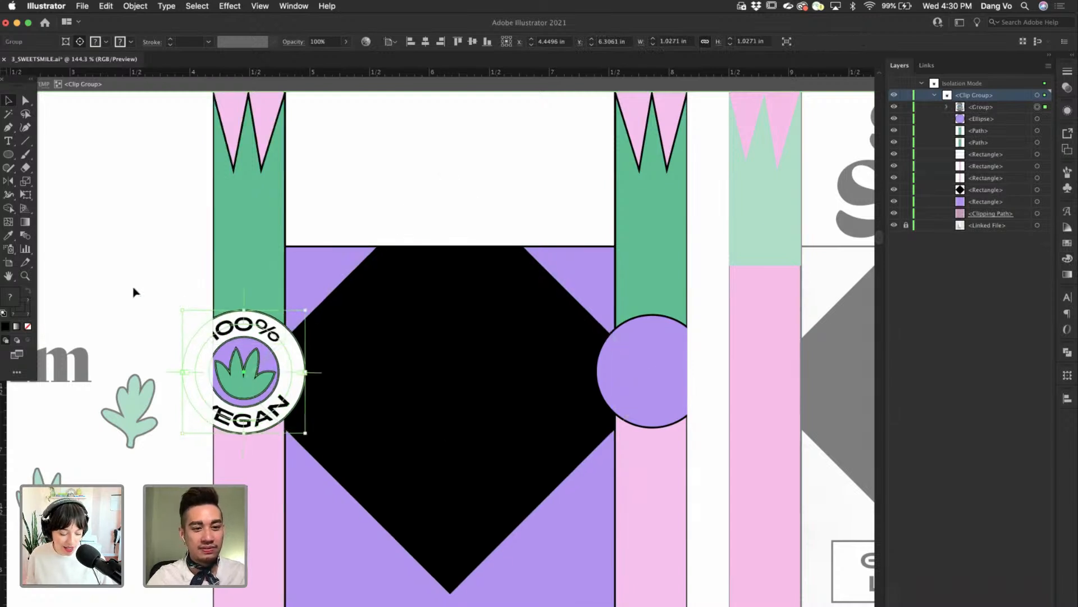
left_click(135, 292)
left_click(668, 348)
key("Delete")
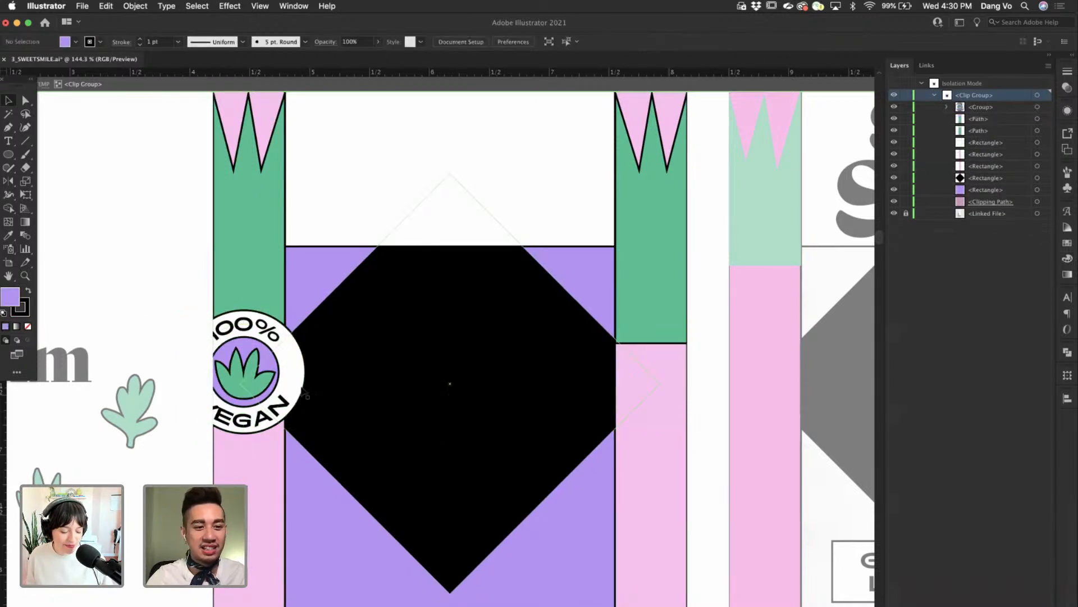
Step: Duplicate the vegan badge onto the opposite side strip, level with the original, and leave the clip group's isolation
left_click(255, 389)
left_click_drag(256, 388, 670, 395)
scroll(670, 395, "down", 5)
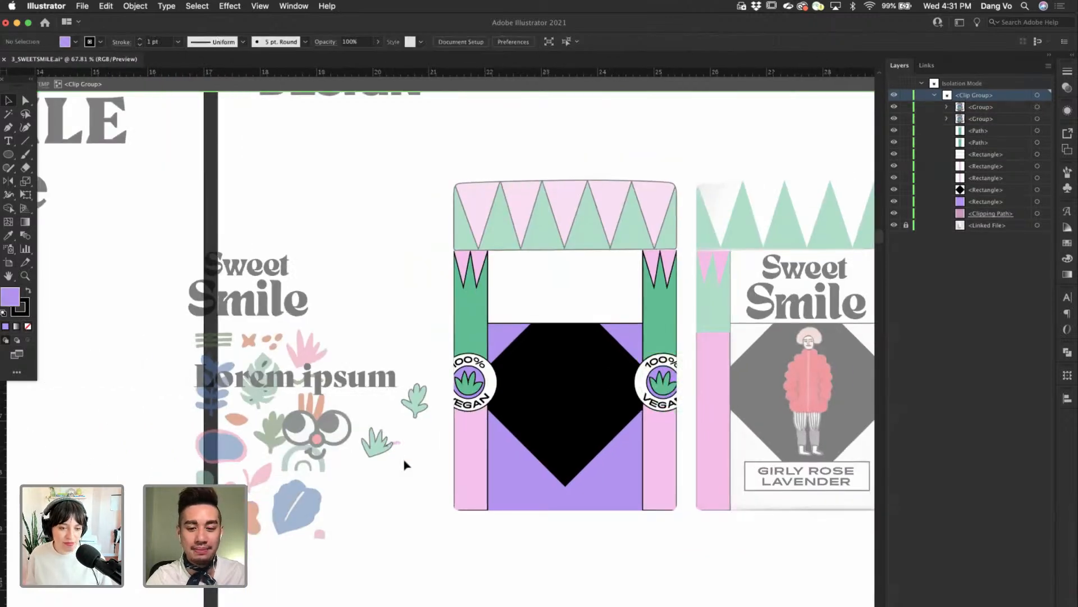
double_click(404, 464)
Step: Isolate the duplicated badge group and replace its "100%" text with "PLANET"
scroll(732, 360, "up", 3)
scroll(619, 349, "up", 4)
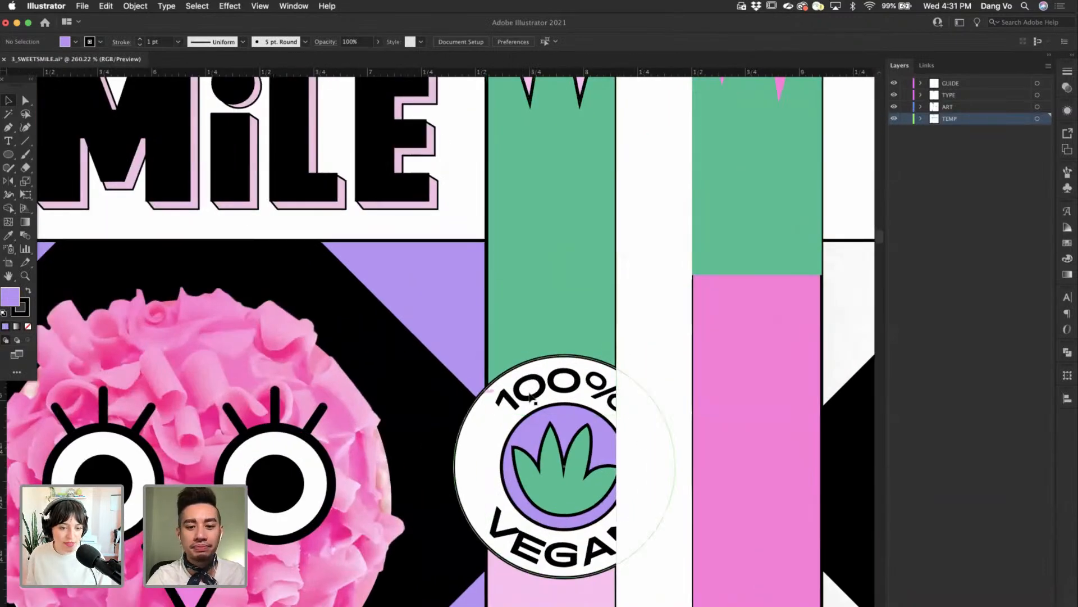
double_click(564, 392)
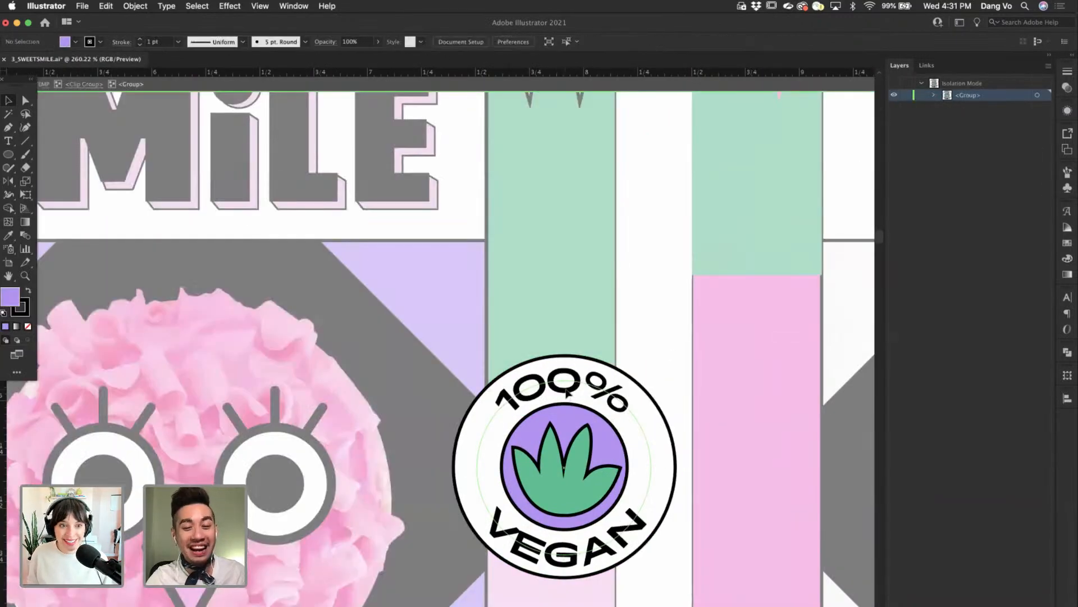
double_click(565, 392)
double_click(587, 381)
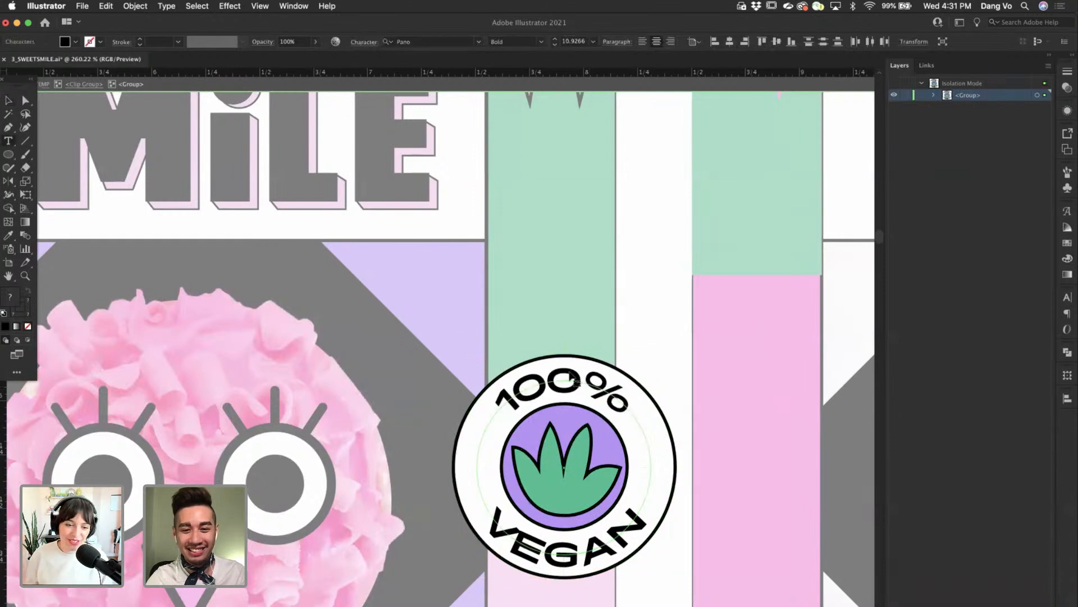
double_click(573, 371)
type("PLANET")
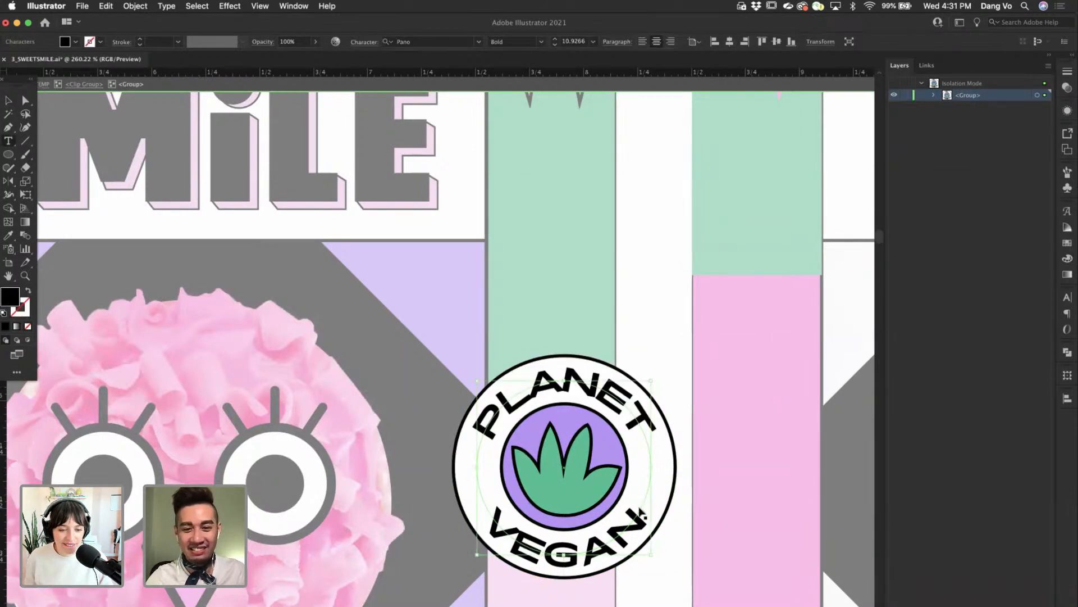
Step: Select the whole "PLANET" text on the duplicated badge and widen its letter spacing slightly
key("super+a")
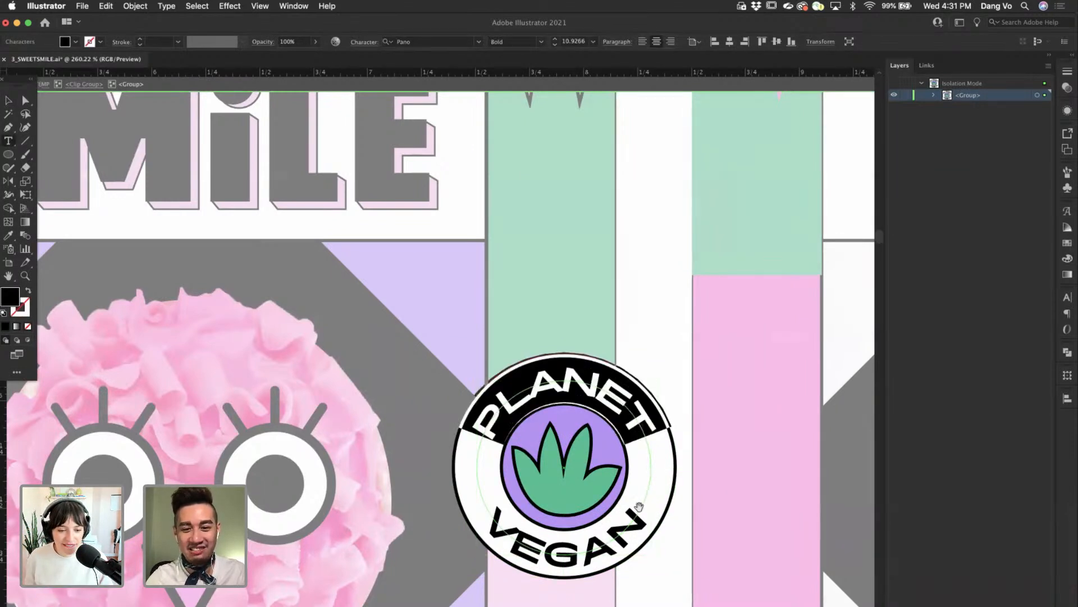
key("alt+Right")
key("alt+Right")
key("alt+Right")
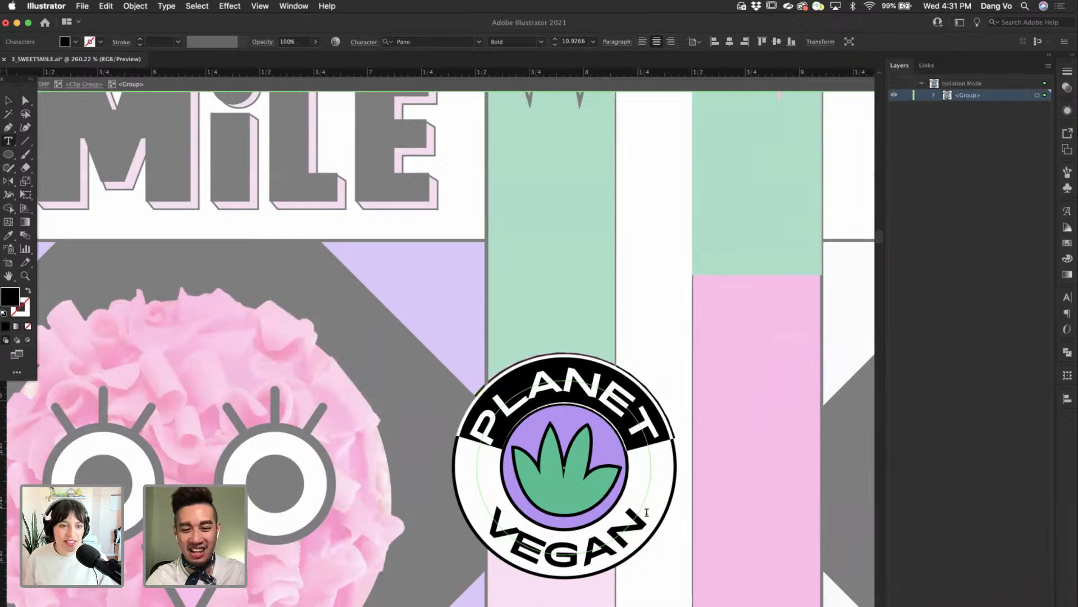
Step: Replace the lower curved "VEGAN" text on the duplicated badge with "FRIENDLY" and finish the text editing
left_click_drag(645, 517, 448, 519)
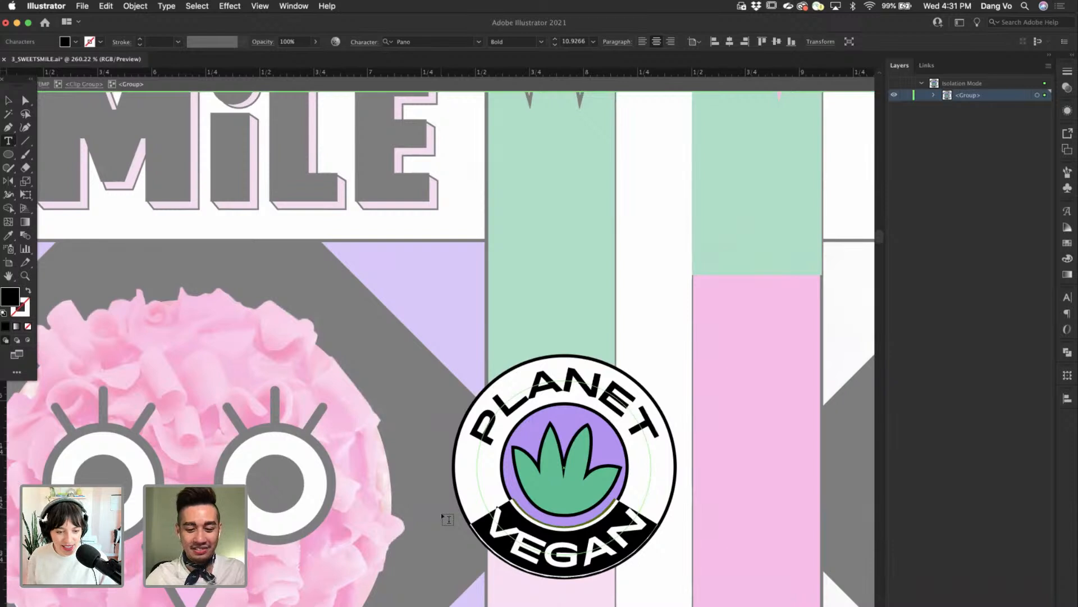
type("FRIENDLY")
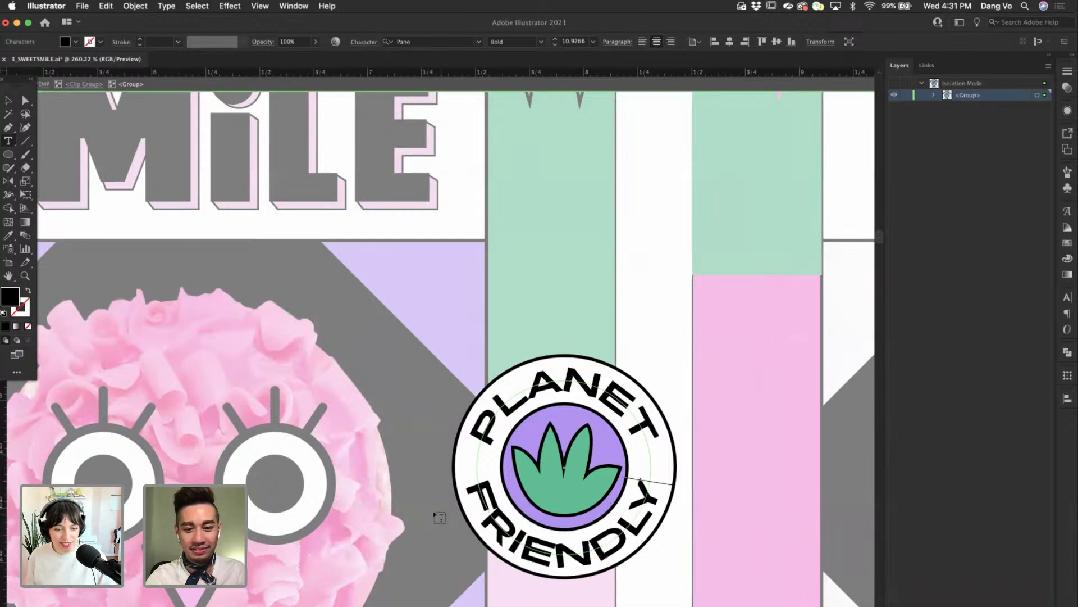
key("Escape")
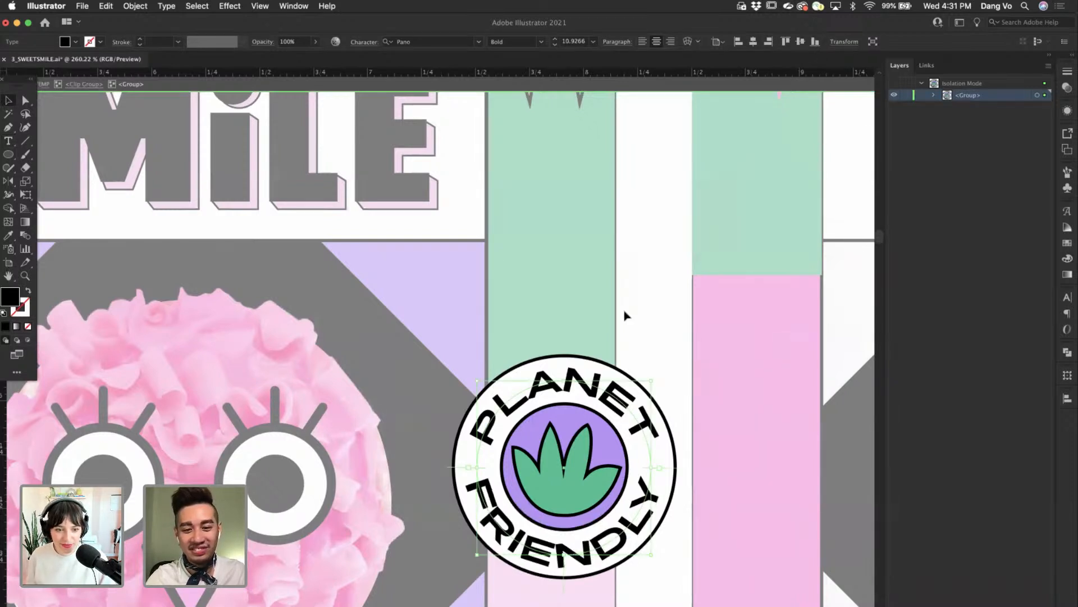
Step: Delete the green leaf from the centre of the planet badge, leave the isolation and save the document
scroll(626, 316, "down", 3)
left_click(601, 397)
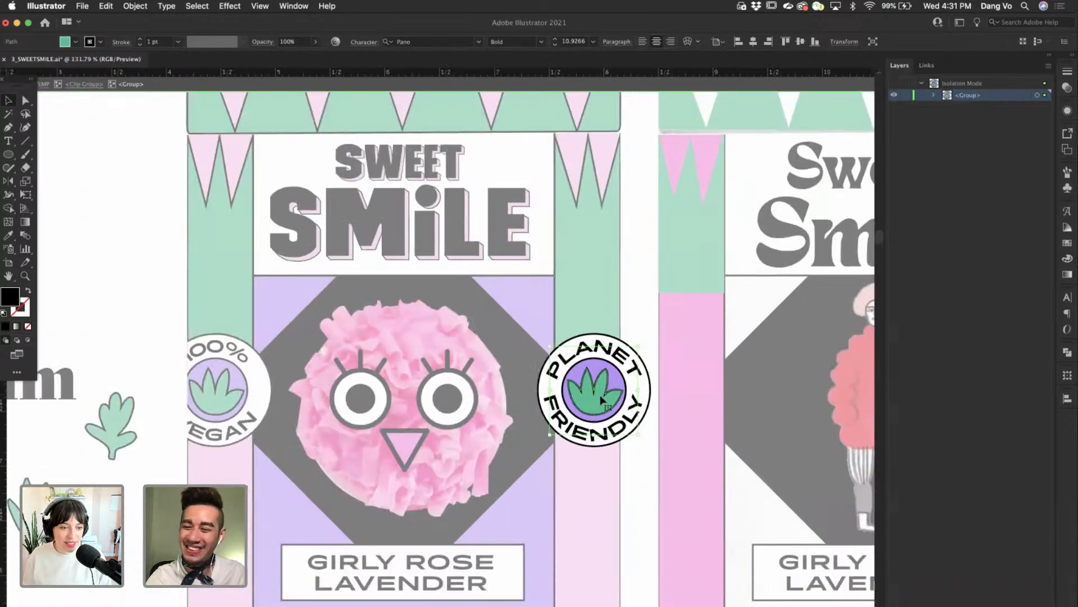
key("Delete")
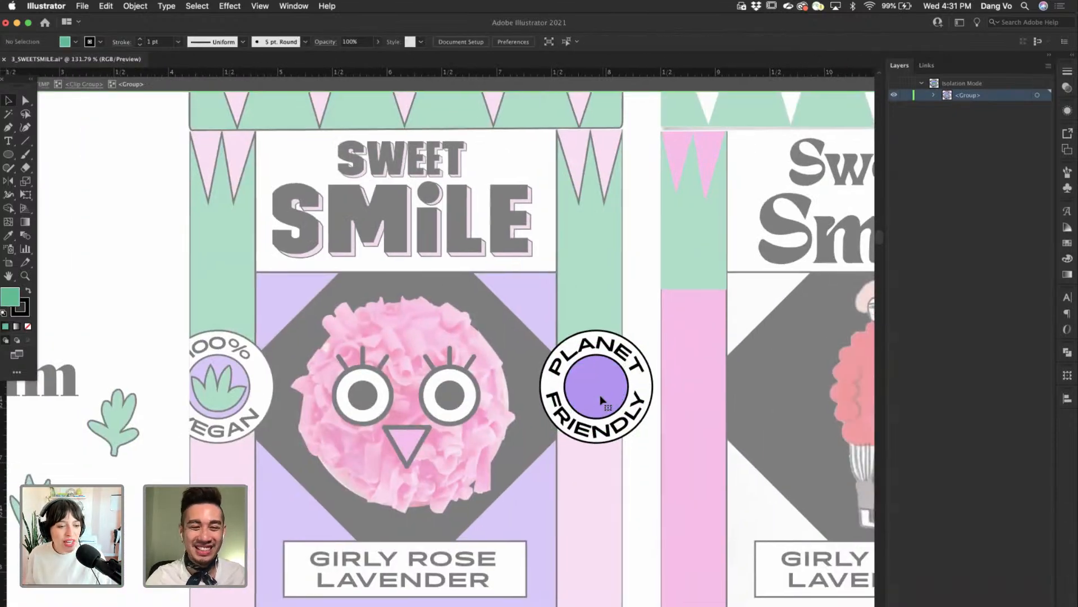
scroll(601, 399, "down", 5)
scroll(601, 398, "left", 4)
double_click(246, 414)
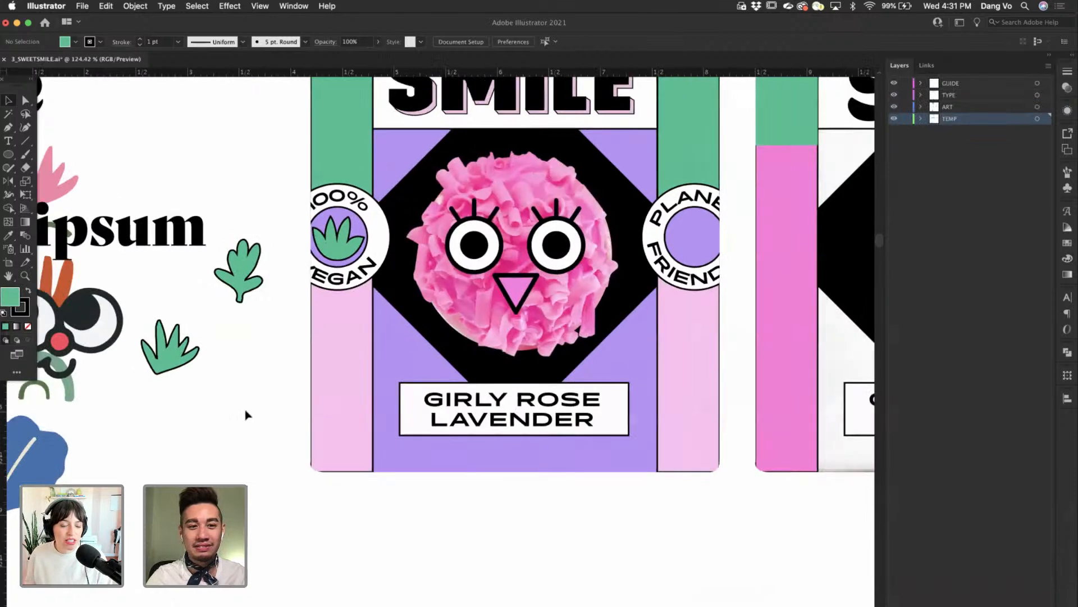
scroll(245, 414, "down", 2)
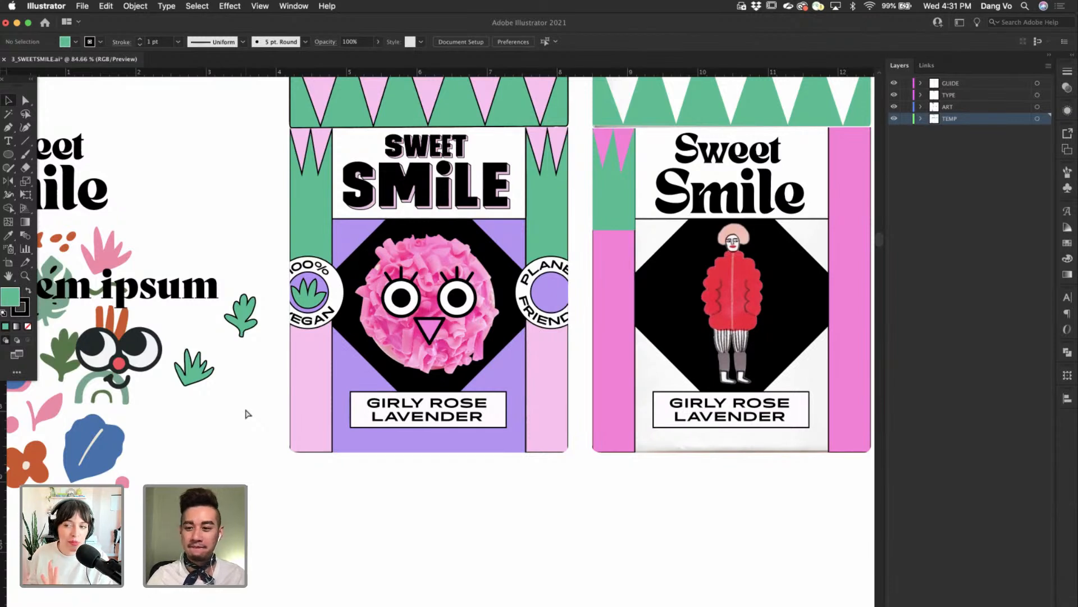
key("super+s")
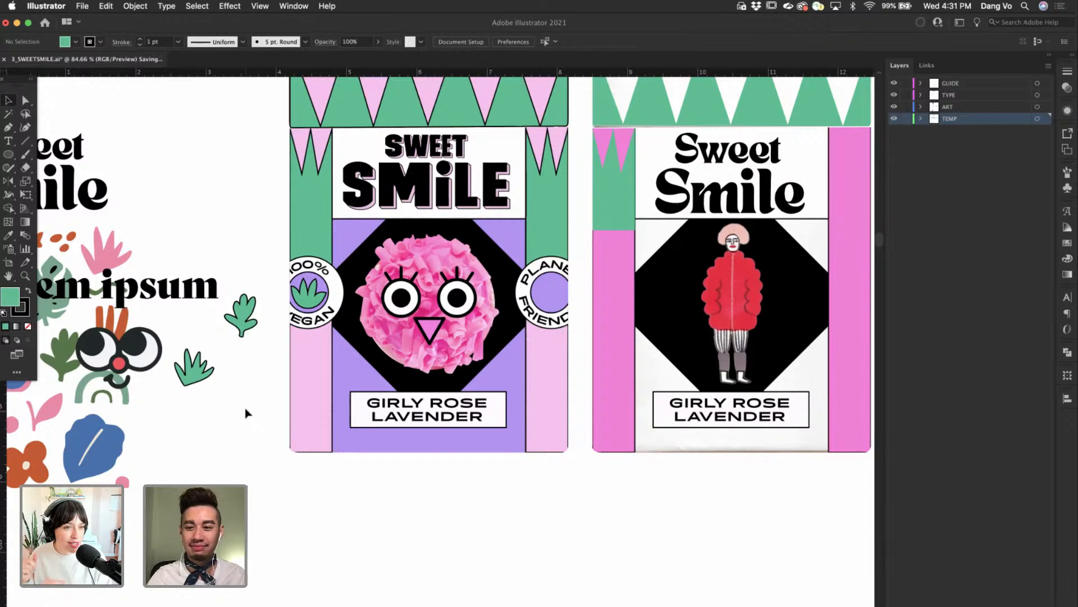
Step: Examine the vegan and planet badges on the side strips of the first mockup
left_click_drag(256, 357, 311, 353)
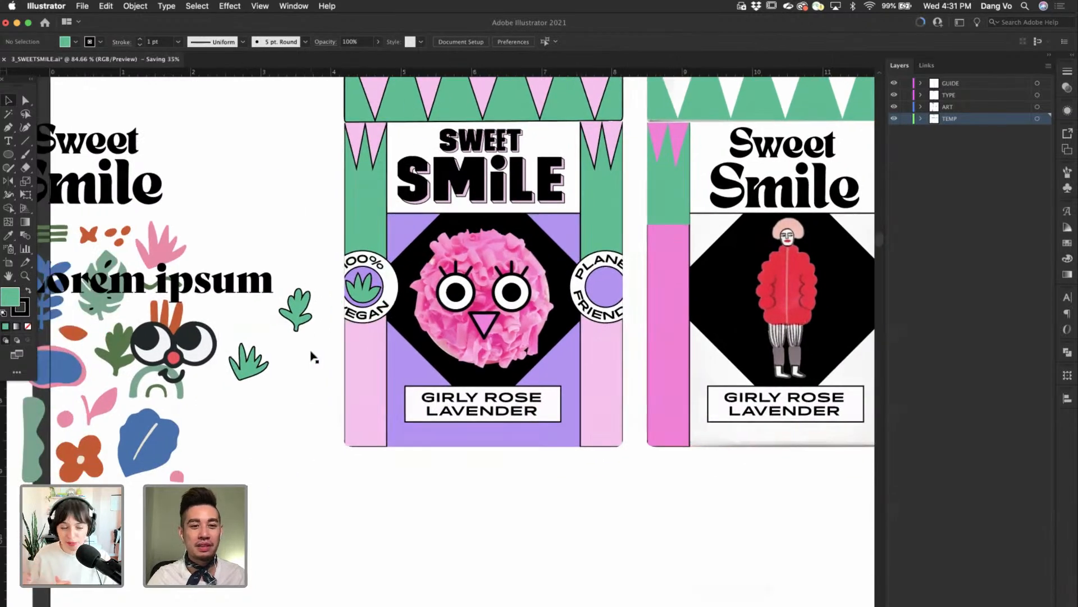
scroll(312, 356, "left", 3)
scroll(312, 355, "up", 5)
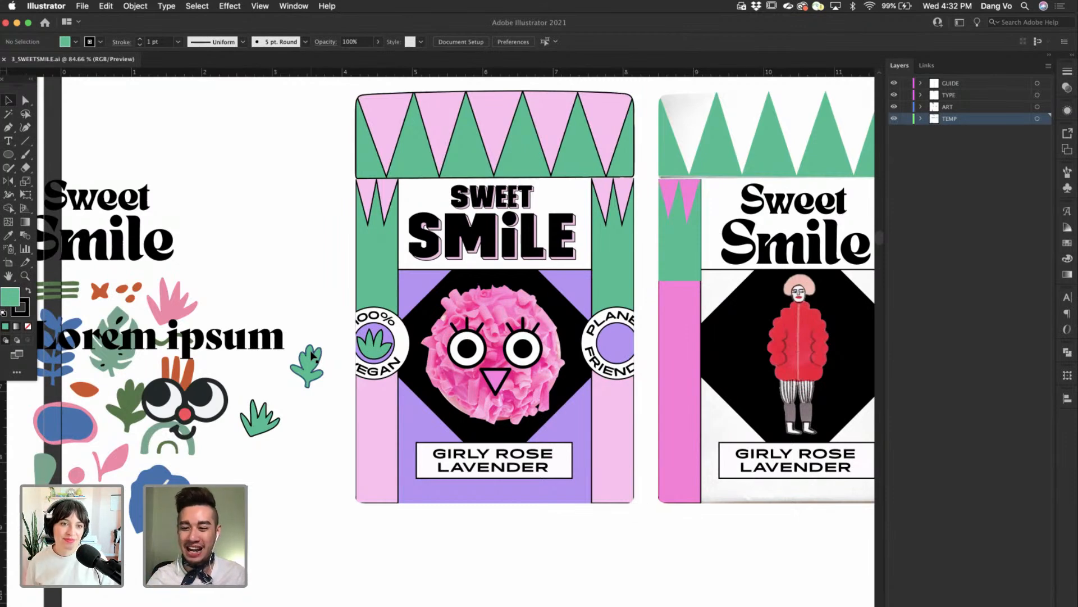
scroll(410, 391, "up", 5)
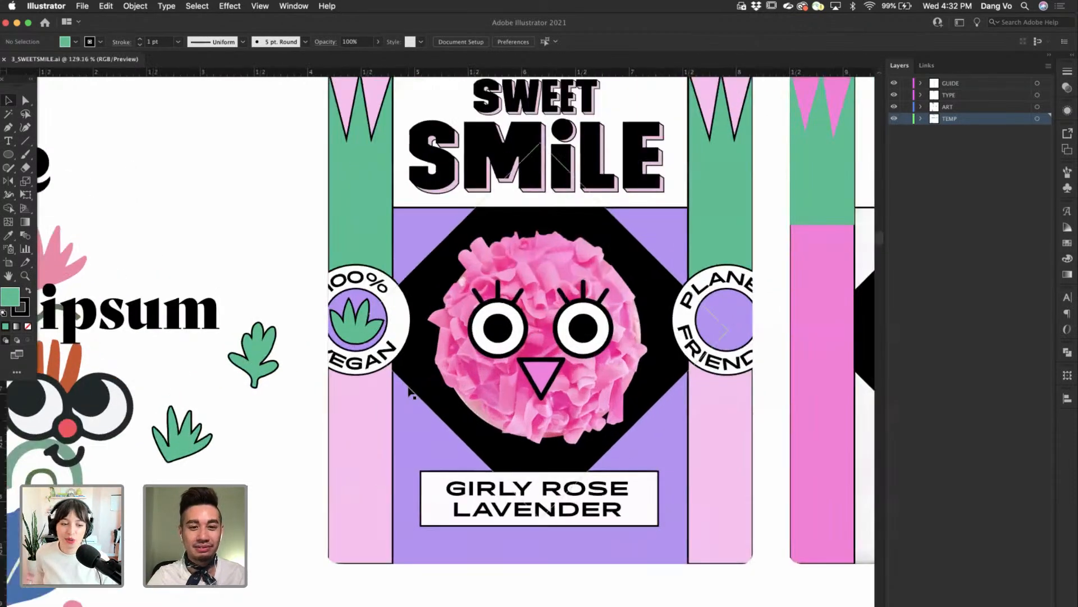
scroll(410, 391, "down", 3)
scroll(410, 391, "right", 2)
scroll(570, 428, "up", 1)
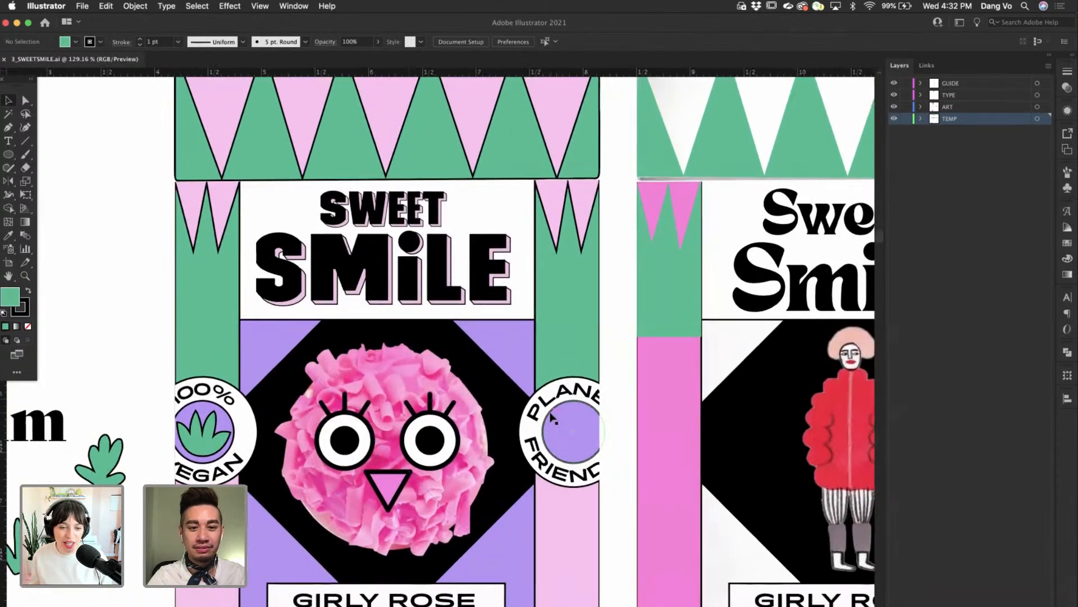
left_click(571, 429)
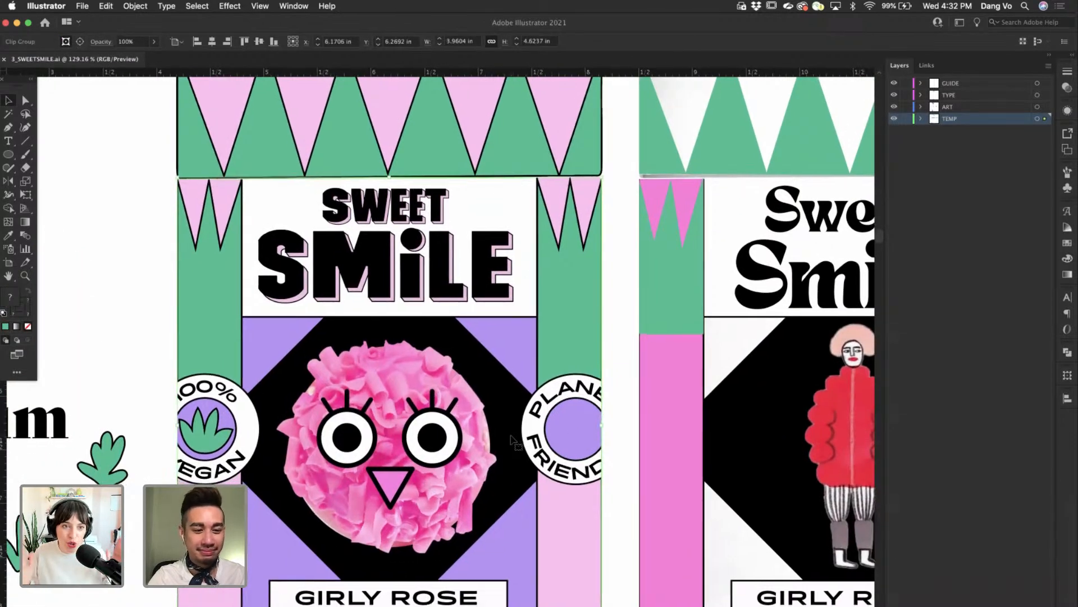
Step: Start a green, black-outlined flower with the Pen tool in the blank area below the outlined leaves, shaping its first rounded petal
scroll(570, 429, "down", 4)
scroll(570, 428, "left", 4)
scroll(172, 351, "left", 4)
scroll(171, 351, "down", 2)
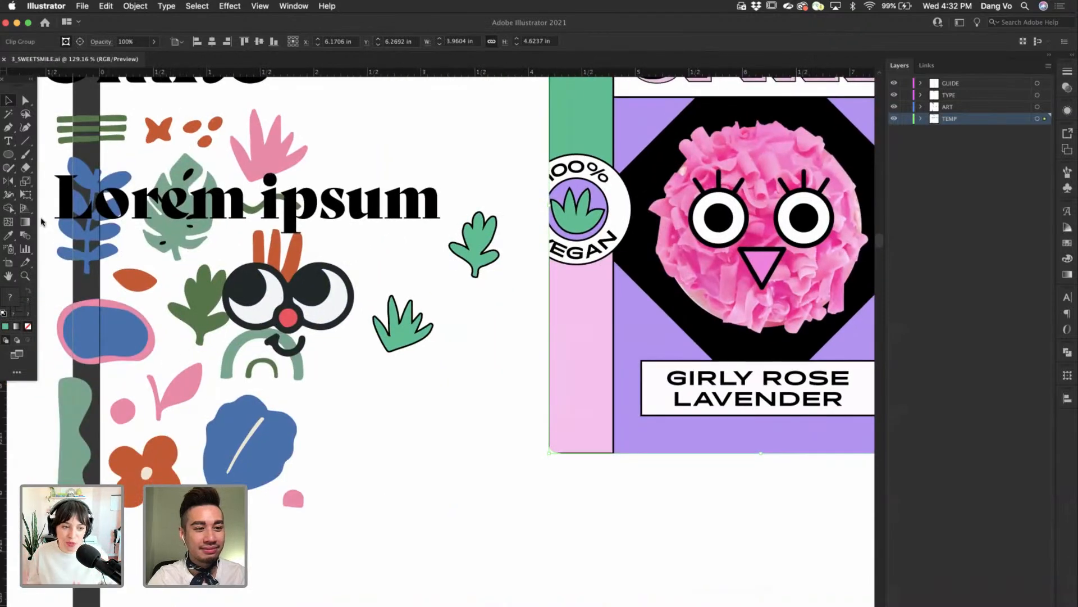
left_click(9, 127)
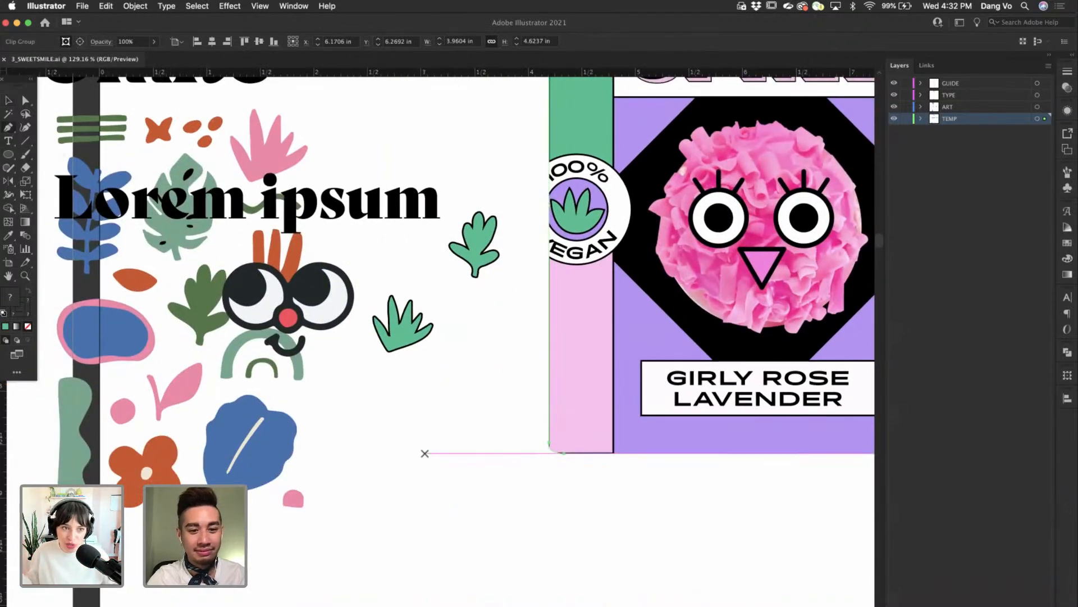
left_click(396, 442)
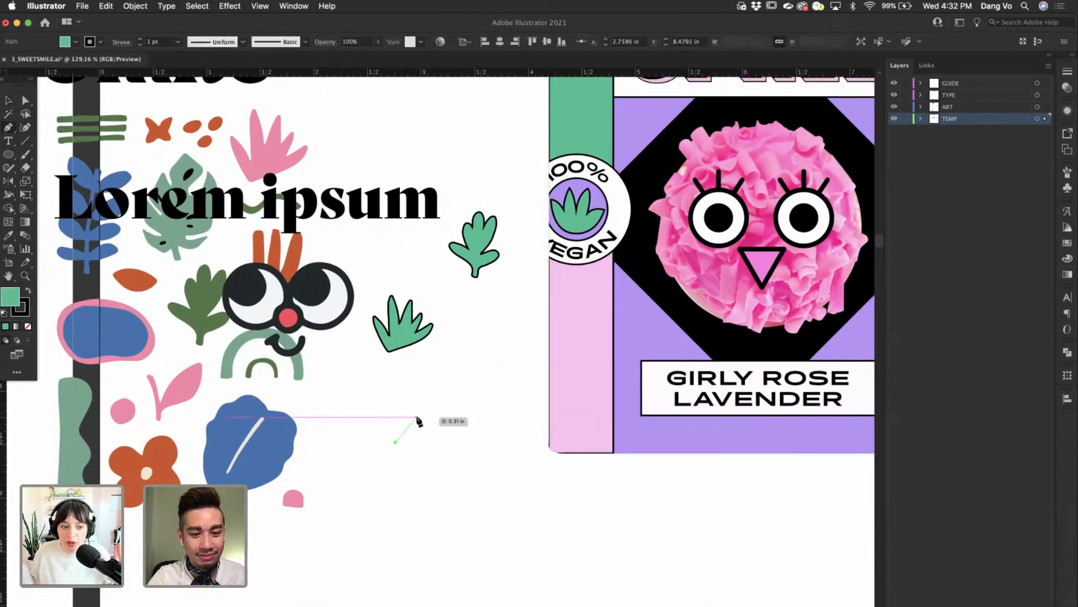
left_click_drag(417, 418, 437, 424)
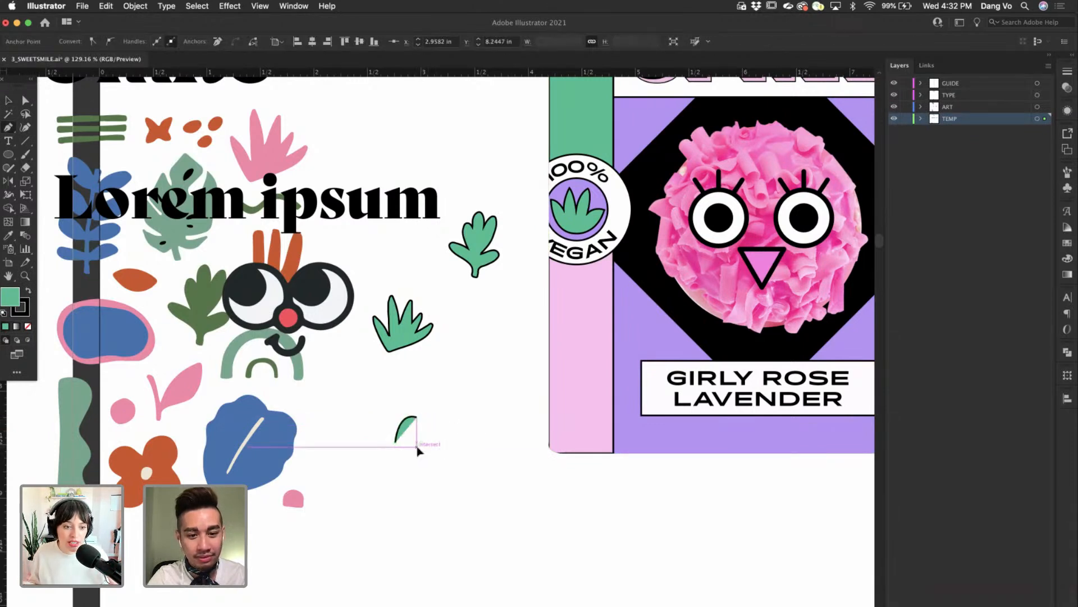
left_click_drag(416, 447, 413, 451)
scroll(415, 452, "right", 1)
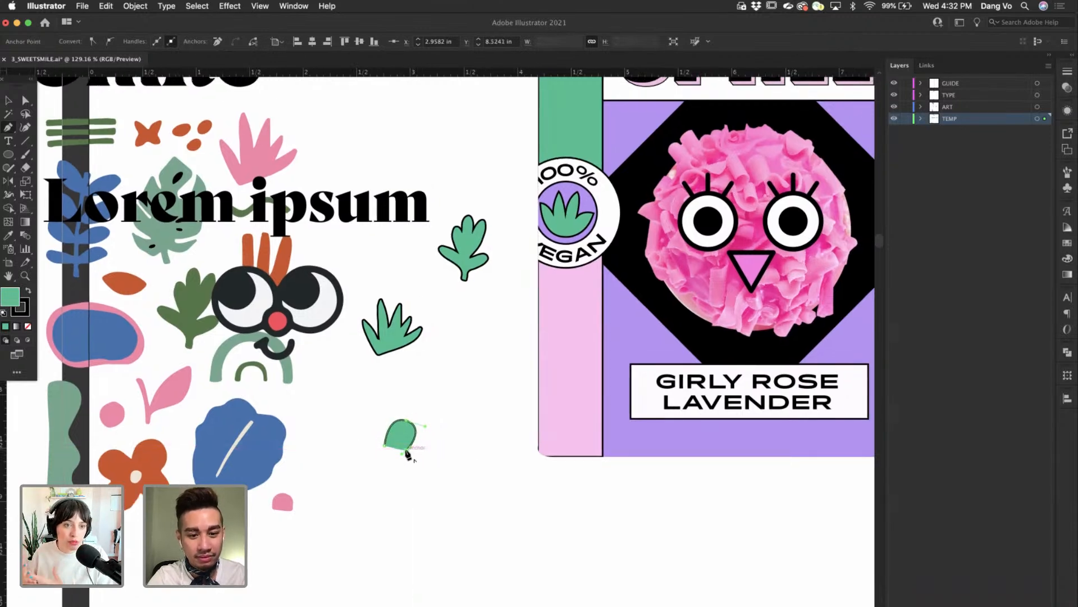
Step: Add four more rounded petals around the flower's centre and close the path into a five-petal shape
left_click(407, 450)
left_click(434, 454)
left_click_drag(436, 470, 386, 459)
left_click(406, 470)
left_click(386, 477)
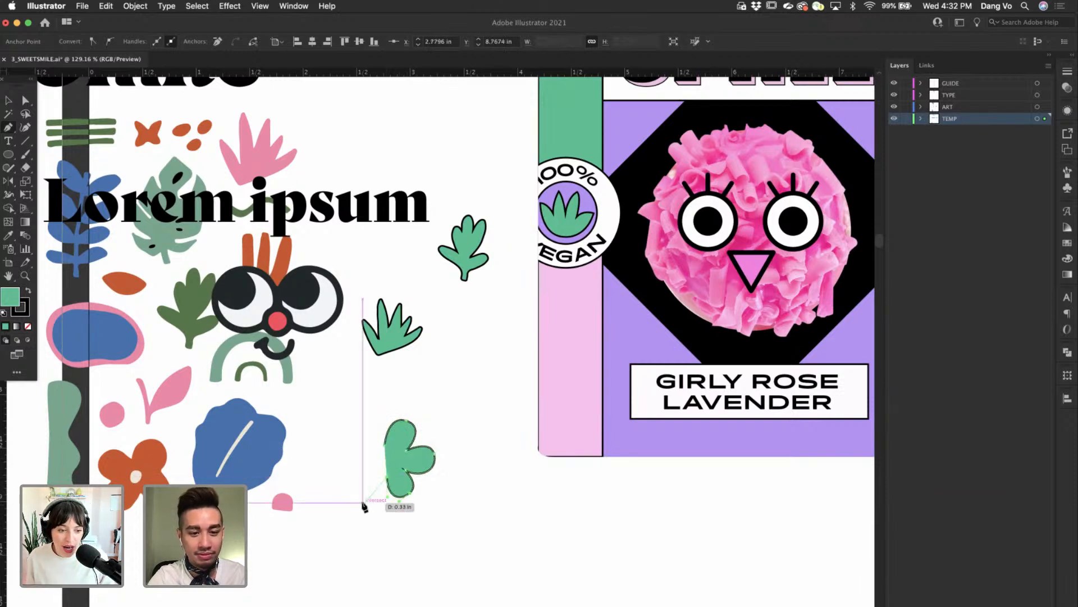
left_click_drag(363, 493, 352, 480)
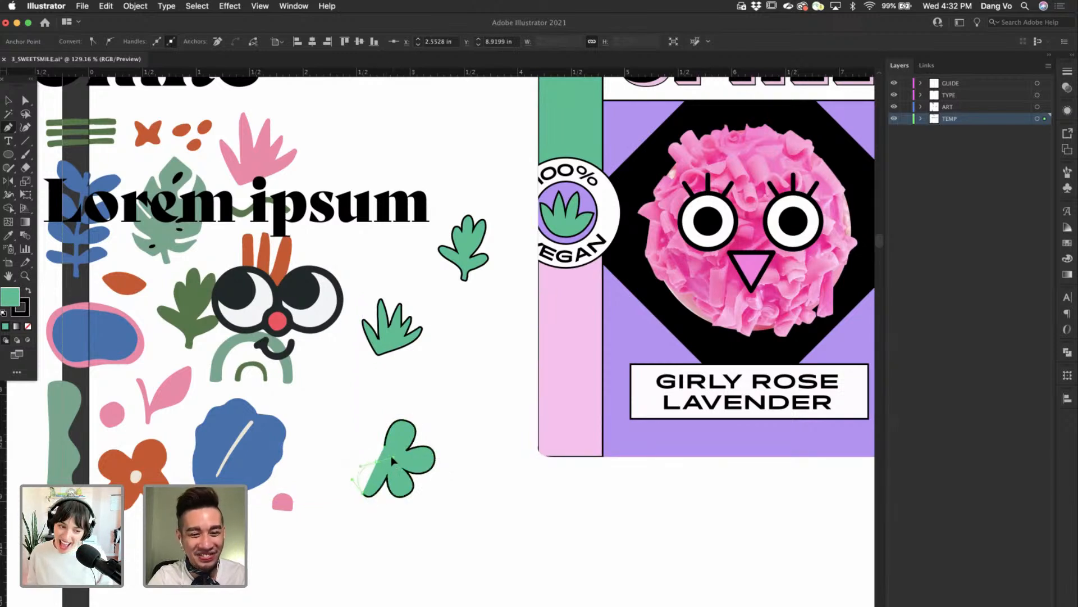
left_click(380, 465)
left_click_drag(349, 446, 402, 472)
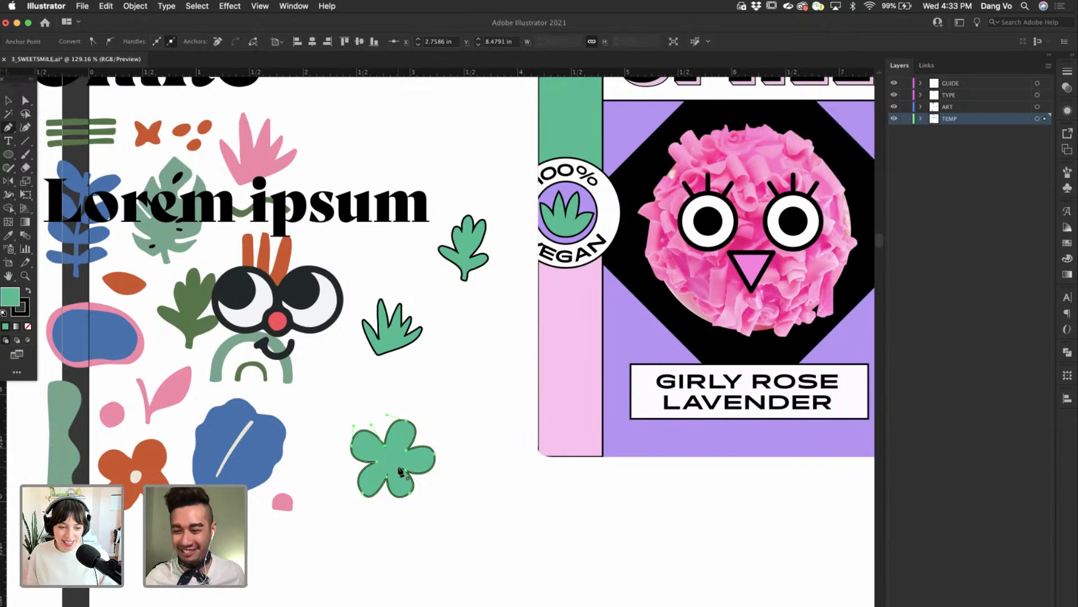
Step: Place the flower in the purple centre of the planet badge and scale it down to about 0.44 in wide
left_click(8, 100)
scroll(456, 314, "right", 8)
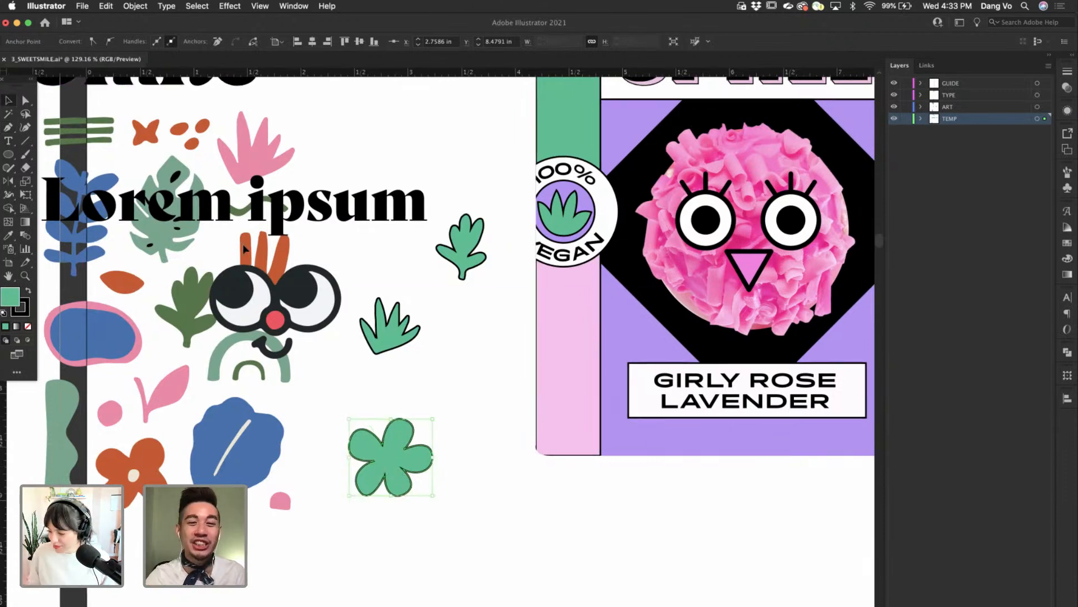
left_click_drag(175, 499, 696, 261)
scroll(720, 266, "up", 1)
scroll(726, 273, "up", 3)
left_click_drag(665, 313, 647, 316)
scroll(684, 285, "up", 2)
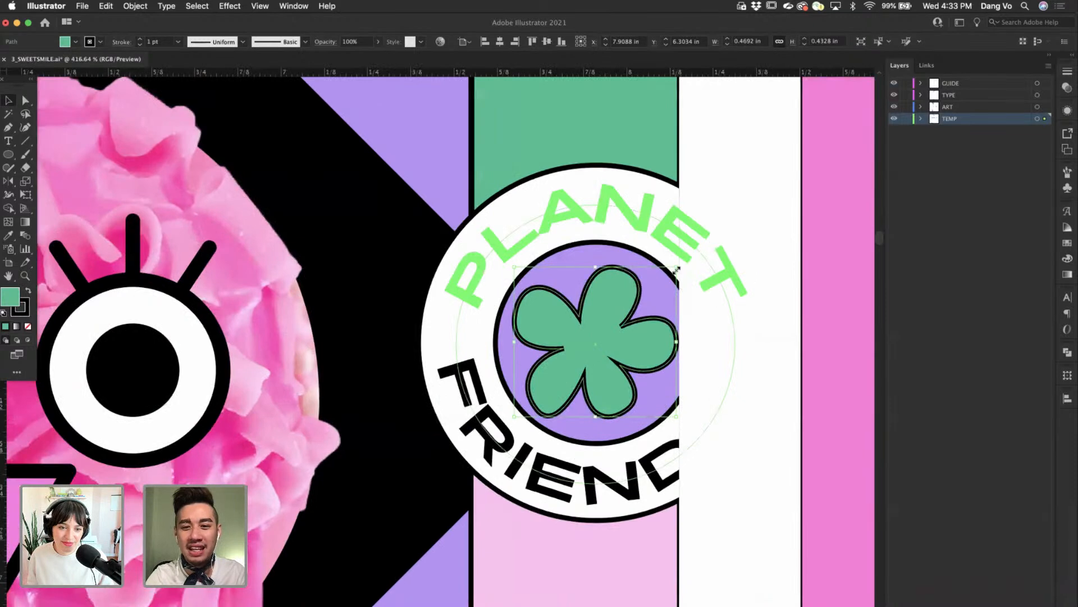
left_click_drag(676, 268, 664, 280)
left_click_drag(630, 338, 635, 341)
scroll(635, 341, "down", 5)
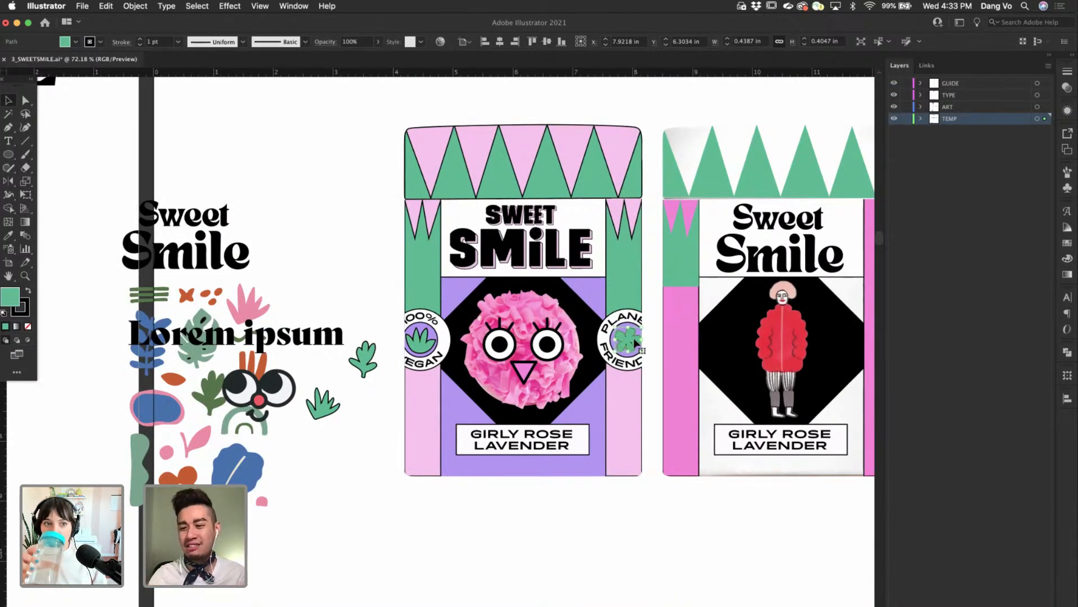
Step: Cut the flower, paste it in place inside the first mockup's clip group and enlarge it slightly about its centre
scroll(635, 341, "up", 5)
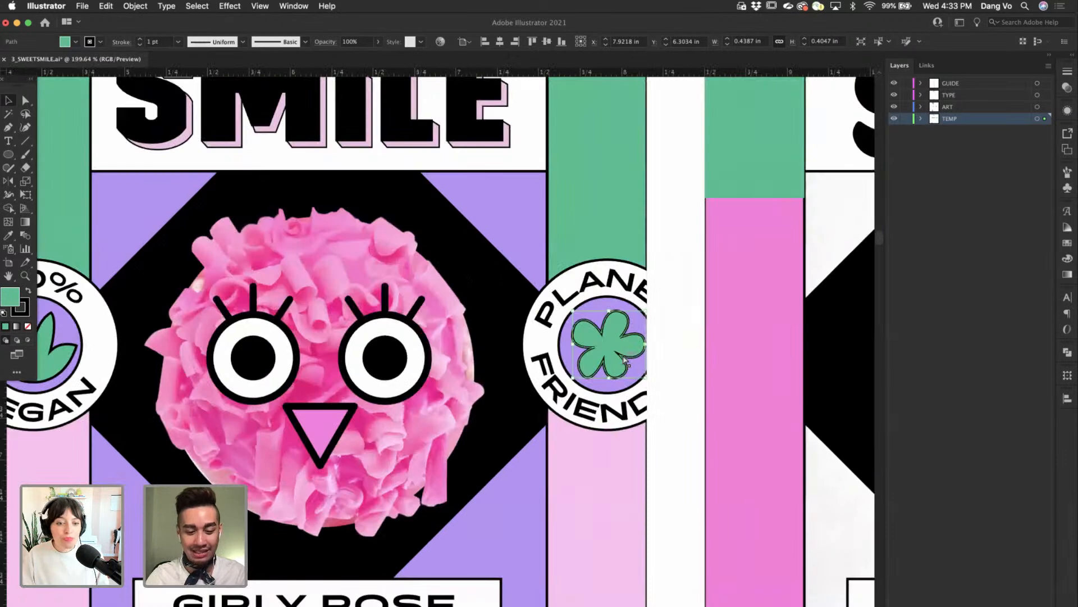
key("Delete")
double_click(615, 329)
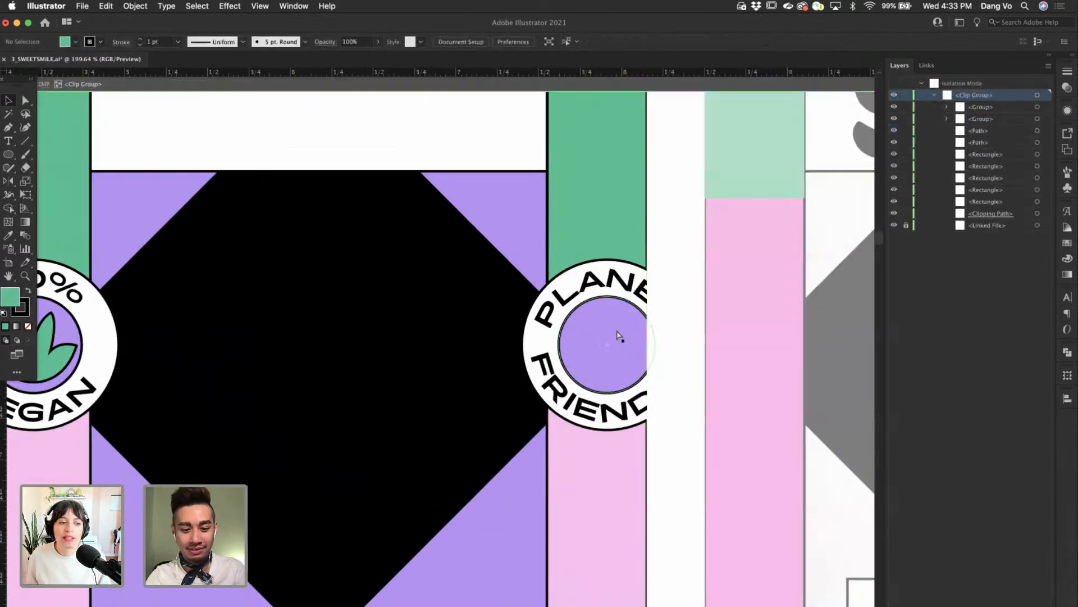
key("ctrl+z")
scroll(652, 330, "up", 4)
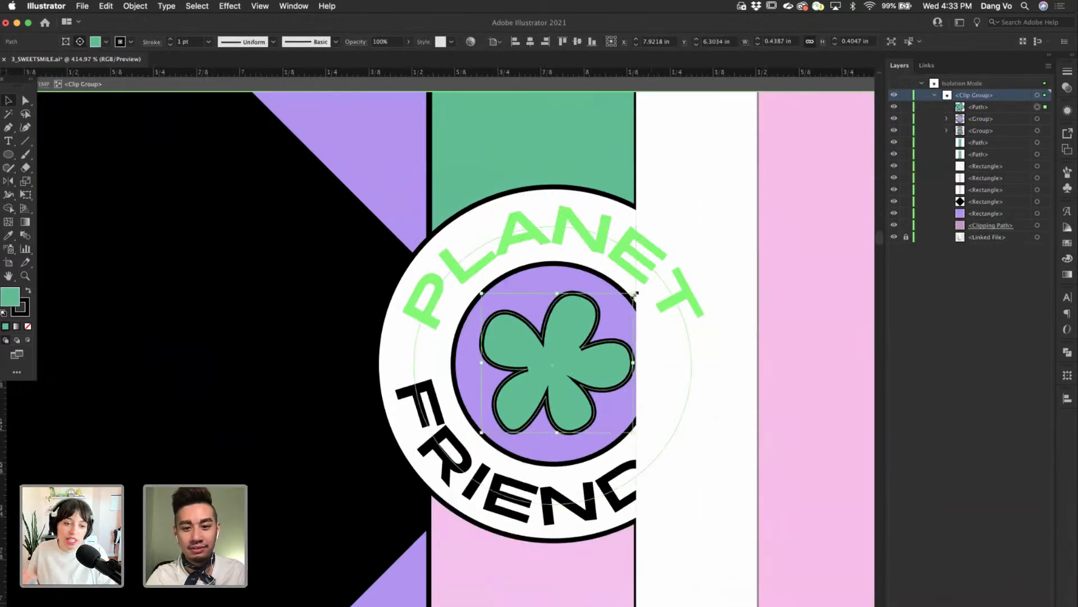
left_click_drag(641, 292, 641, 284)
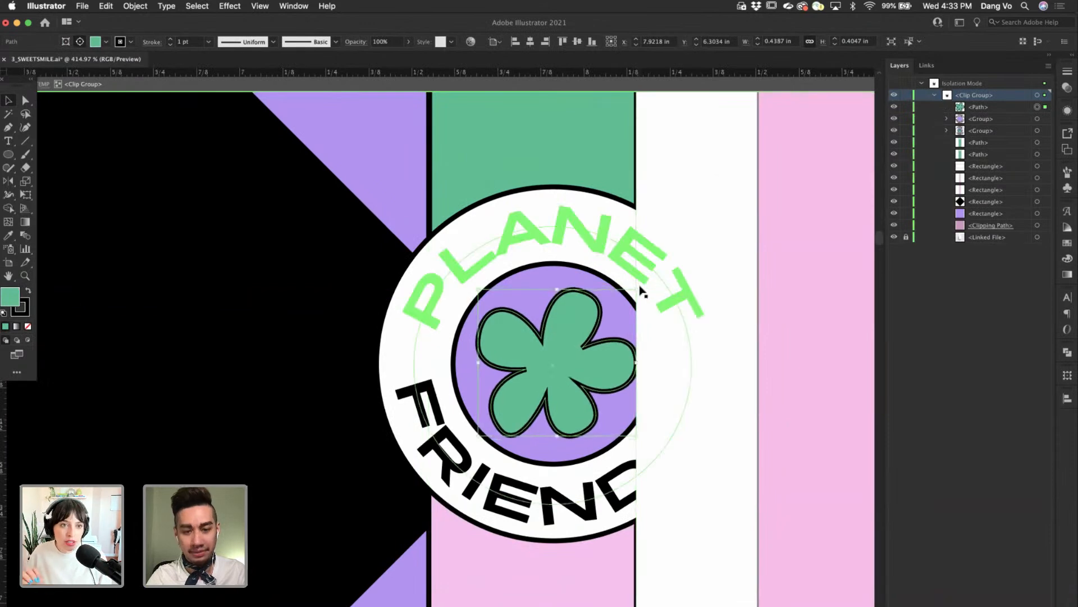
Step: Leave the clip group's isolation and save the document
scroll(640, 286, "down", 5)
scroll(643, 292, "down", 3)
double_click(349, 479)
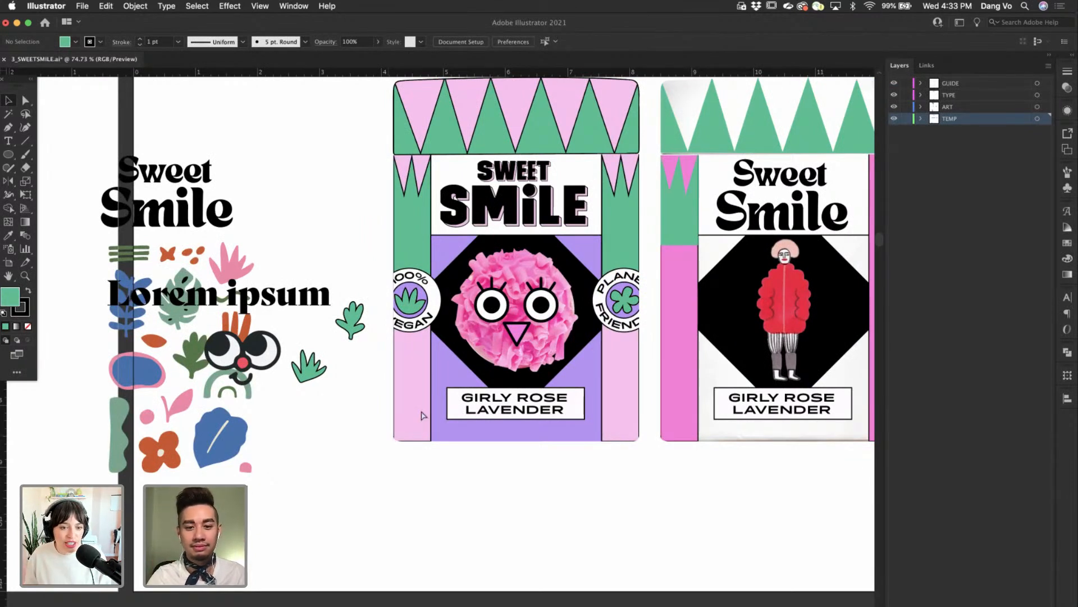
key("super+s")
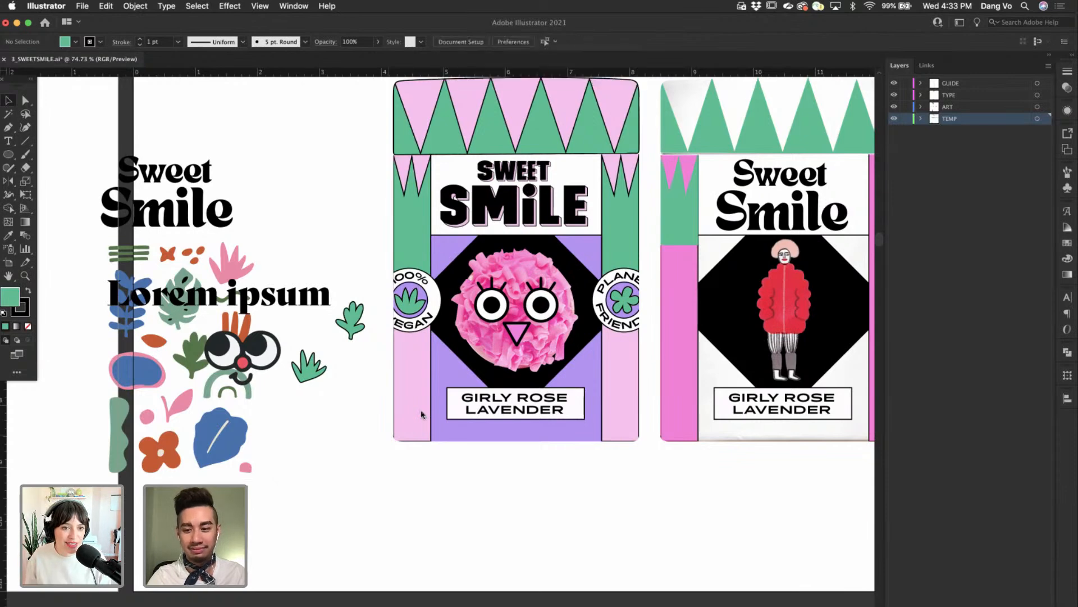
Step: Look over the first mockup's lower half and compare it with the neighbouring mockups
scroll(375, 389, "up", 3)
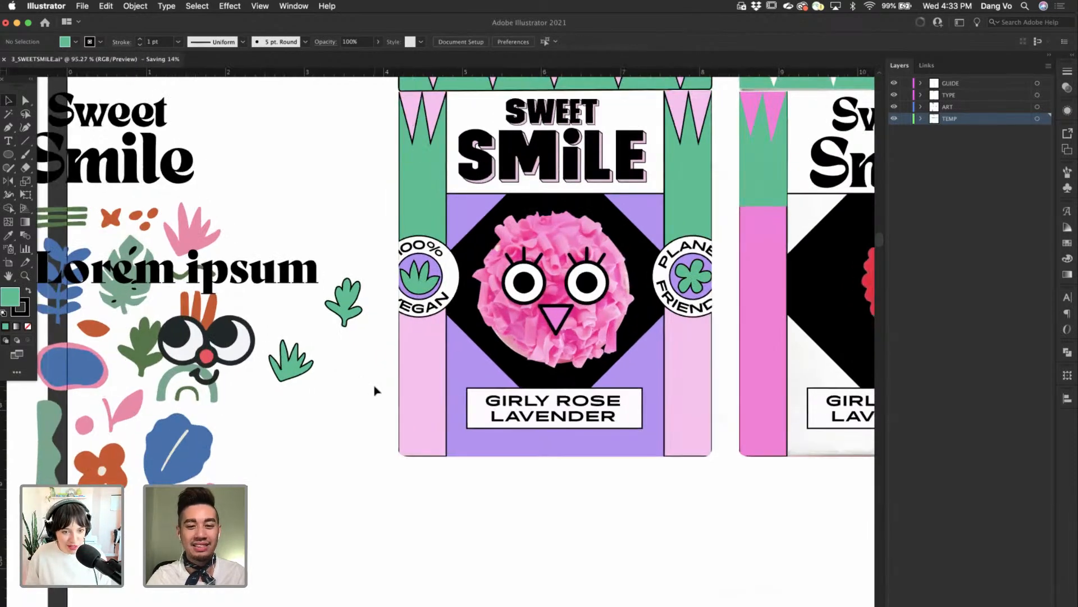
scroll(374, 390, "down", 2)
scroll(373, 385, "up", 2)
scroll(373, 385, "right", 2)
left_click(413, 404)
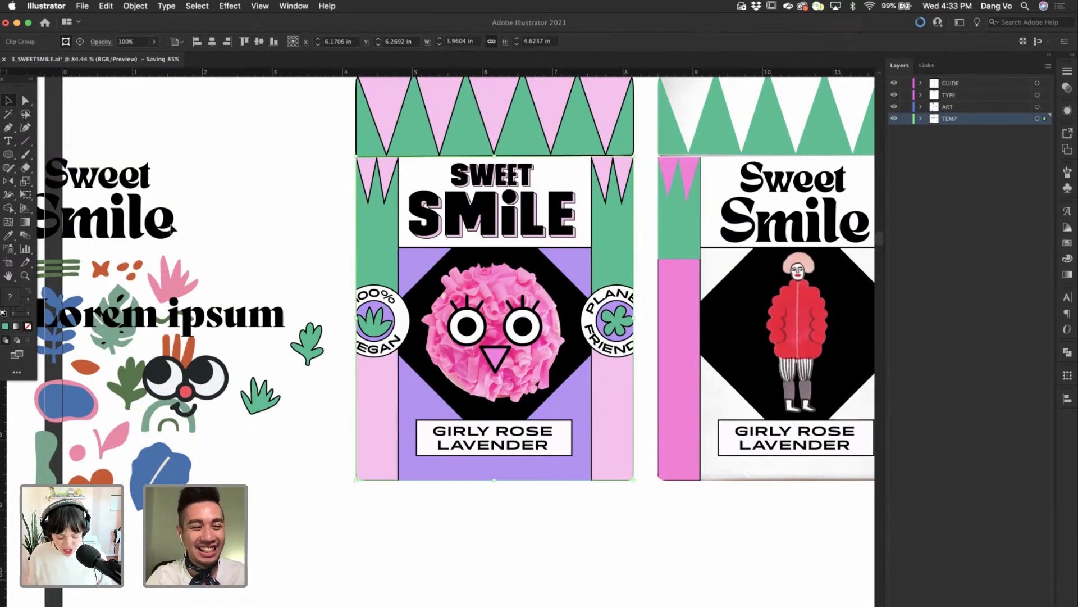
scroll(173, 229, "up", 5)
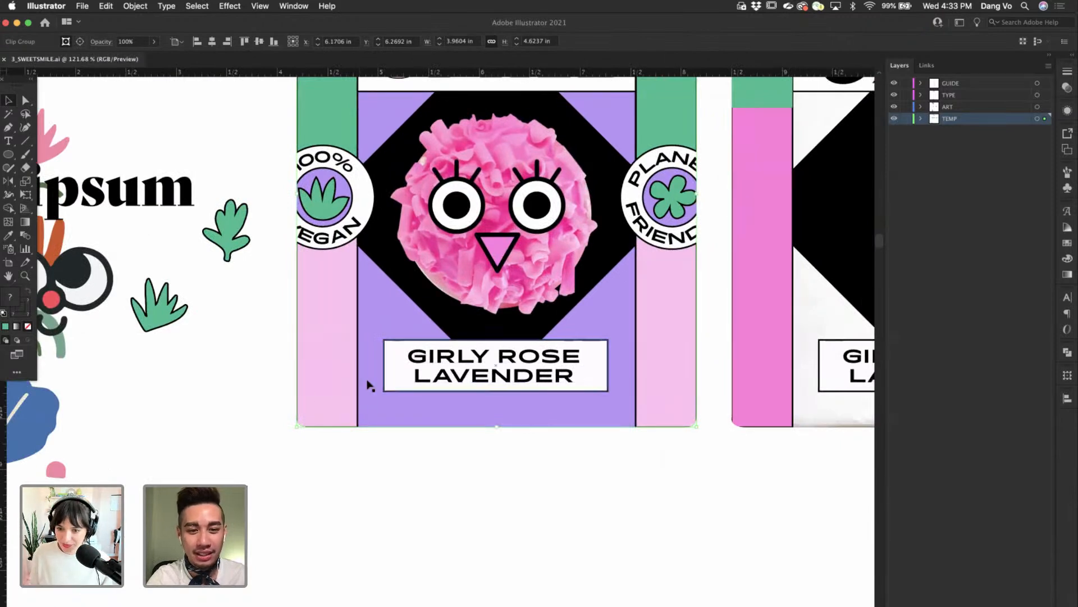
scroll(337, 388, "down", 10)
scroll(316, 396, "left", 3)
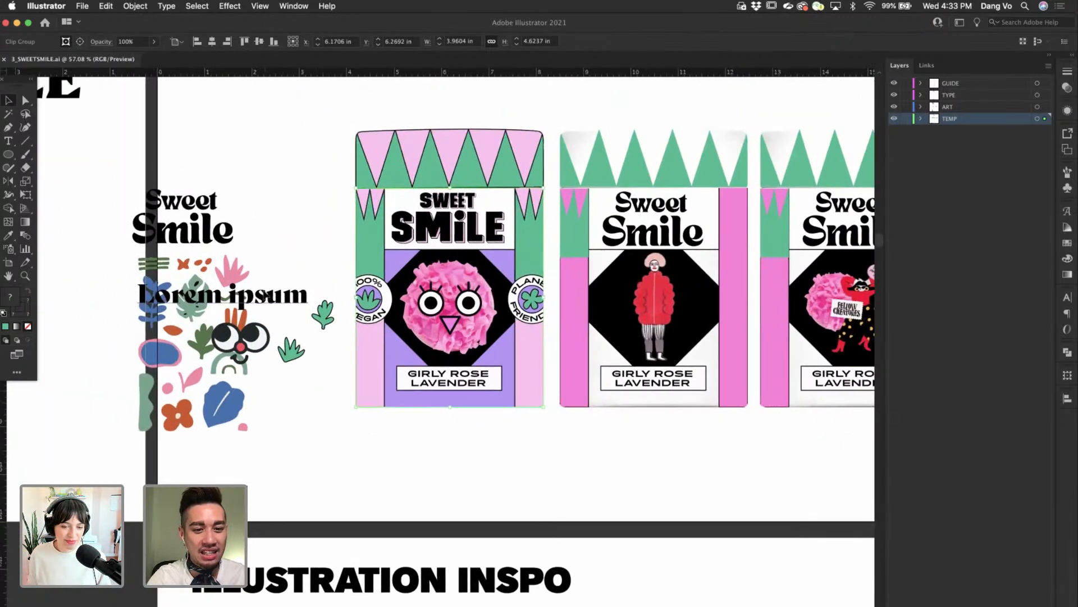
Step: Duplicate the Lorem ipsum text below the first mockup and copy "14 FL OZ (414mL)" from the front-of-pack hierarchy list
left_click_drag(264, 292, 472, 469)
scroll(475, 471, "down", 5)
scroll(489, 427, "left", 10)
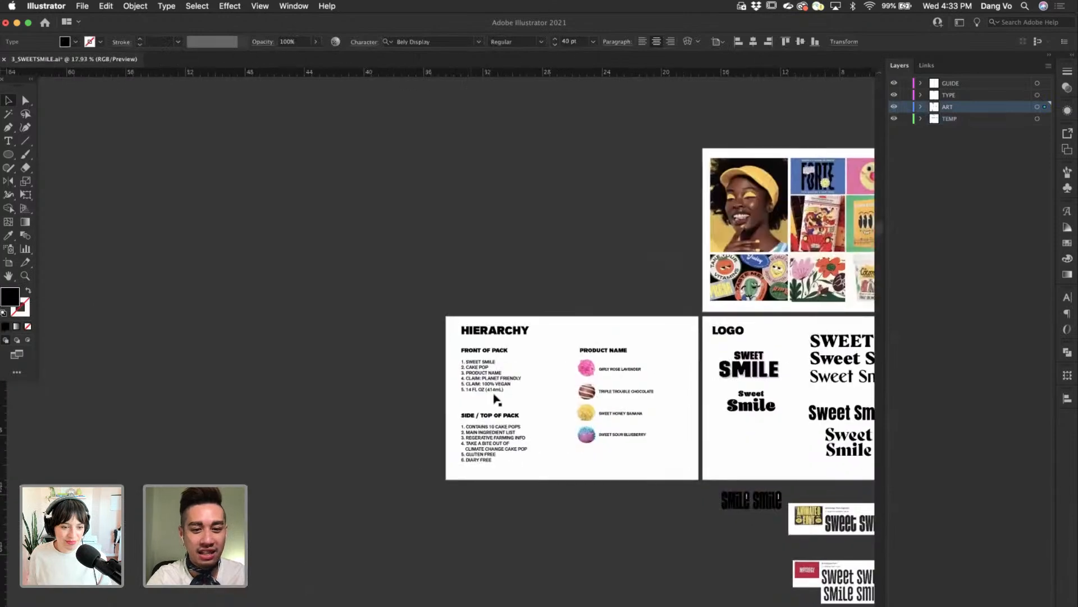
scroll(496, 393, "up", 6)
double_click(522, 388)
left_click_drag(522, 388, 377, 388)
key("cmd+c")
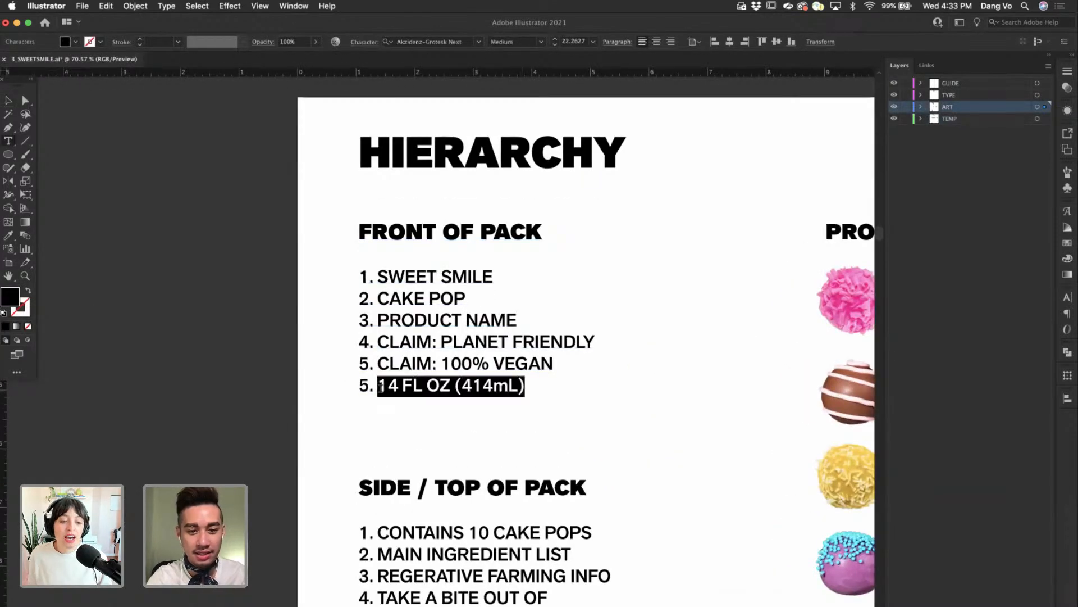
Step: Replace the Lorem ipsum text below the first mockup with the copied "14 FL OZ (414mL)"
scroll(385, 392, "down", 4)
scroll(381, 385, "right", 15)
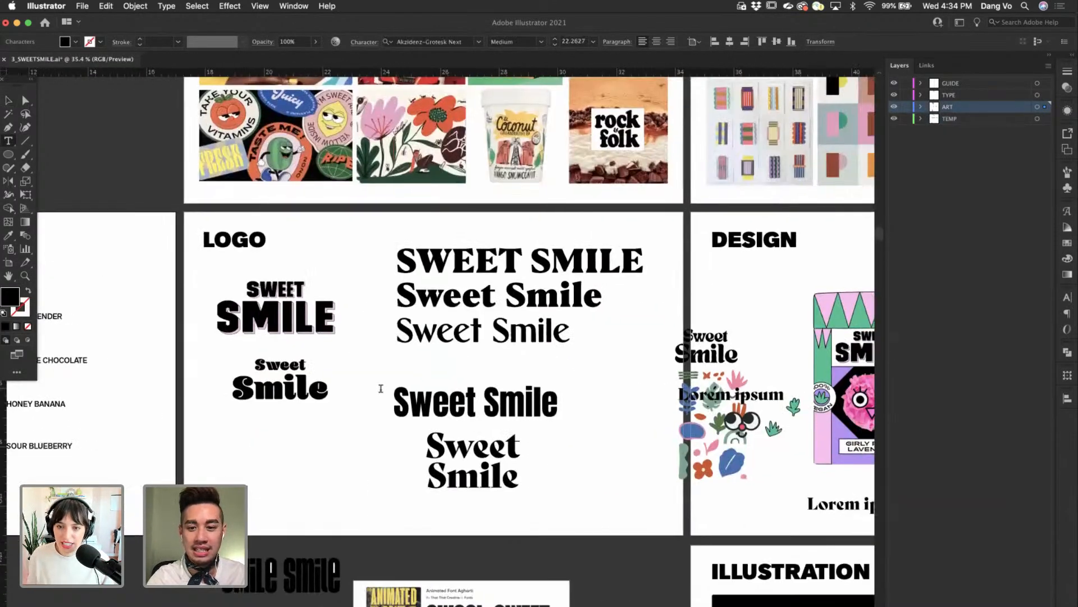
scroll(501, 489, "up", 5)
left_click_drag(480, 474, 272, 477)
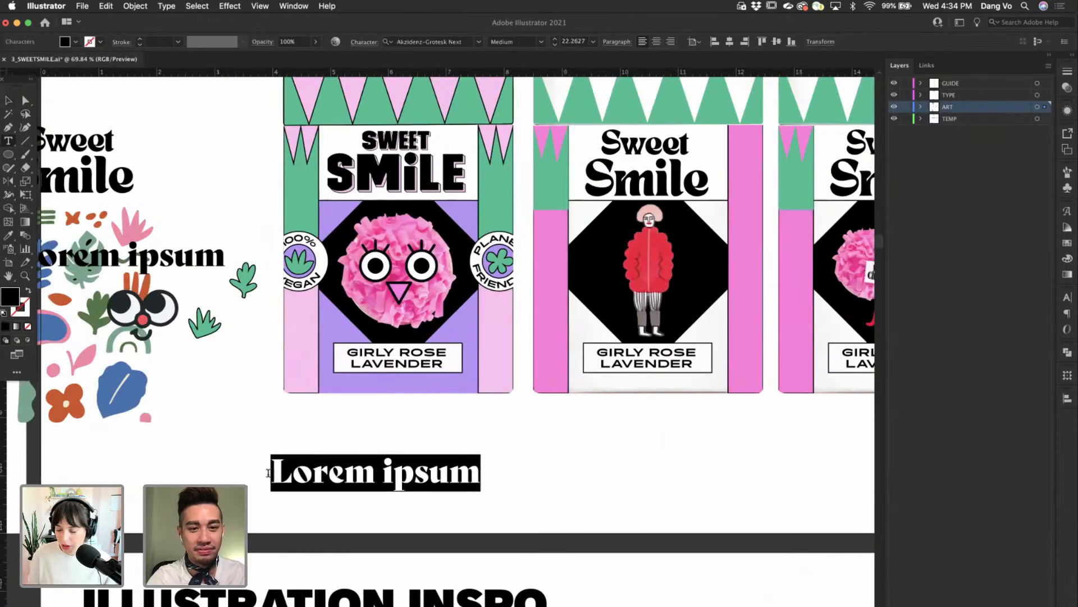
key("cmd+v")
left_click(9, 104)
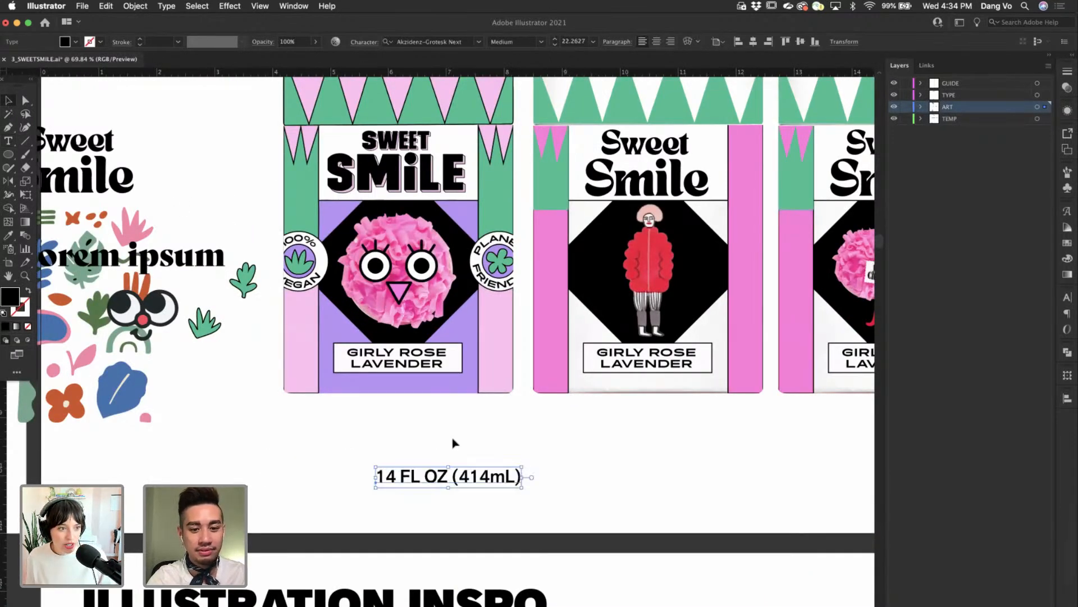
Step: Fit the volume text into the purple area under the first mockup's product name and shift the name label up slightly
scroll(452, 440, "up", 3)
left_click_drag(535, 491, 461, 441)
left_click(468, 383)
left_click(517, 383, "shift")
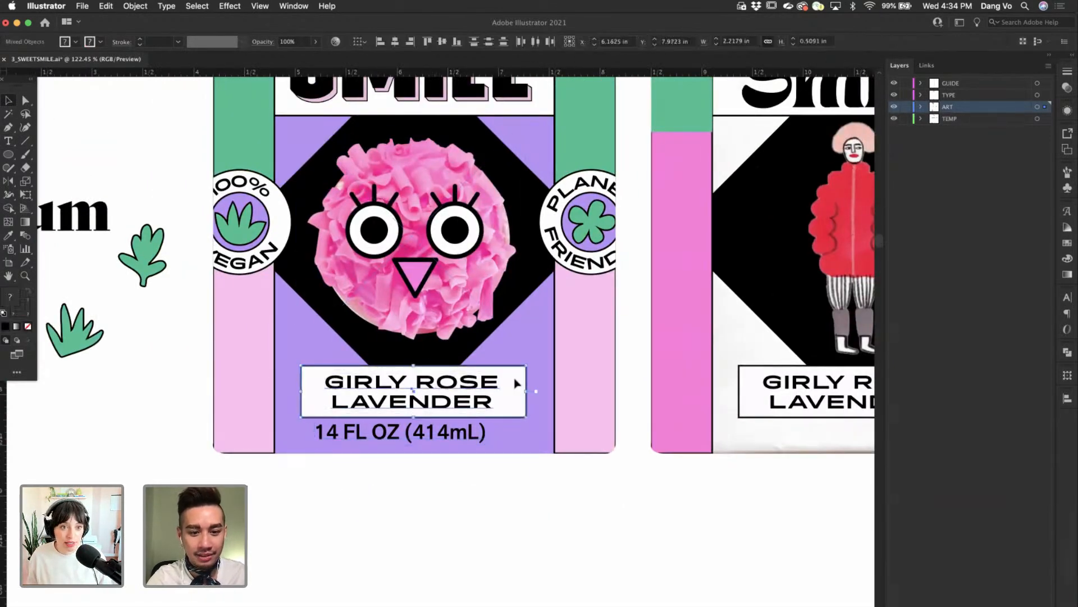
left_click_drag(517, 384, 517, 378)
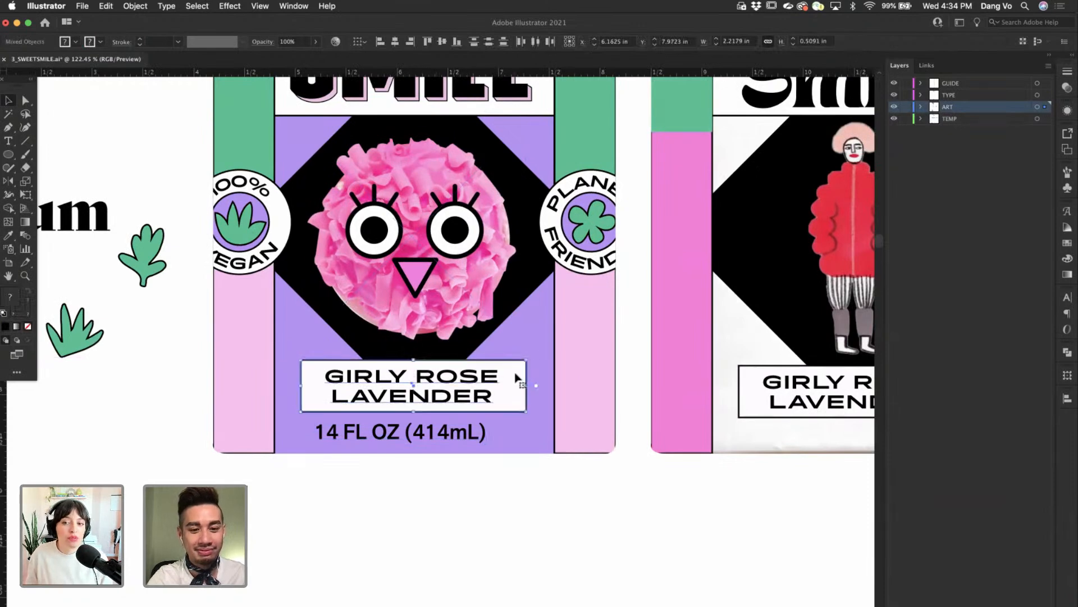
Step: Scale the volume text down to about 9.6 pt, centre it under the name label and set its font to Sweet Sans On Air Medium
left_click_drag(457, 437, 476, 424)
scroll(501, 429, "up", 3)
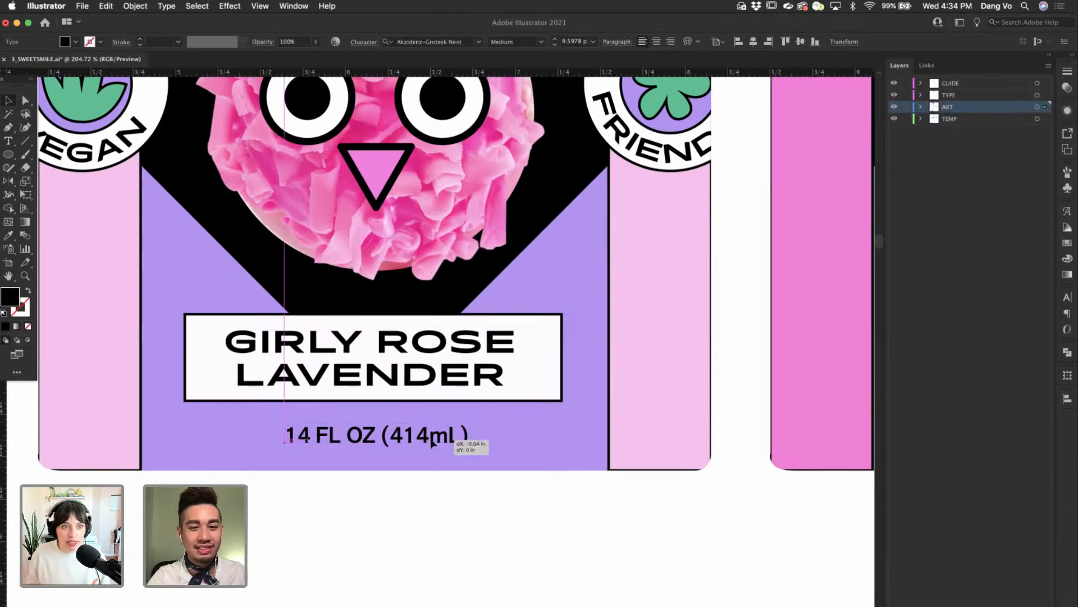
scroll(439, 444, "down", 3)
left_click(443, 43)
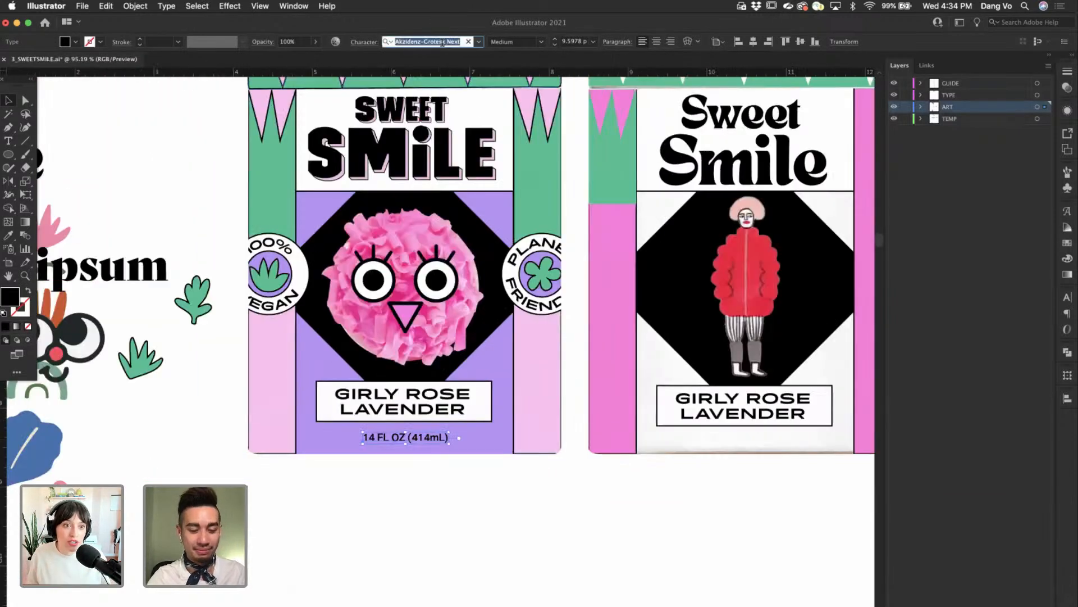
type("swe")
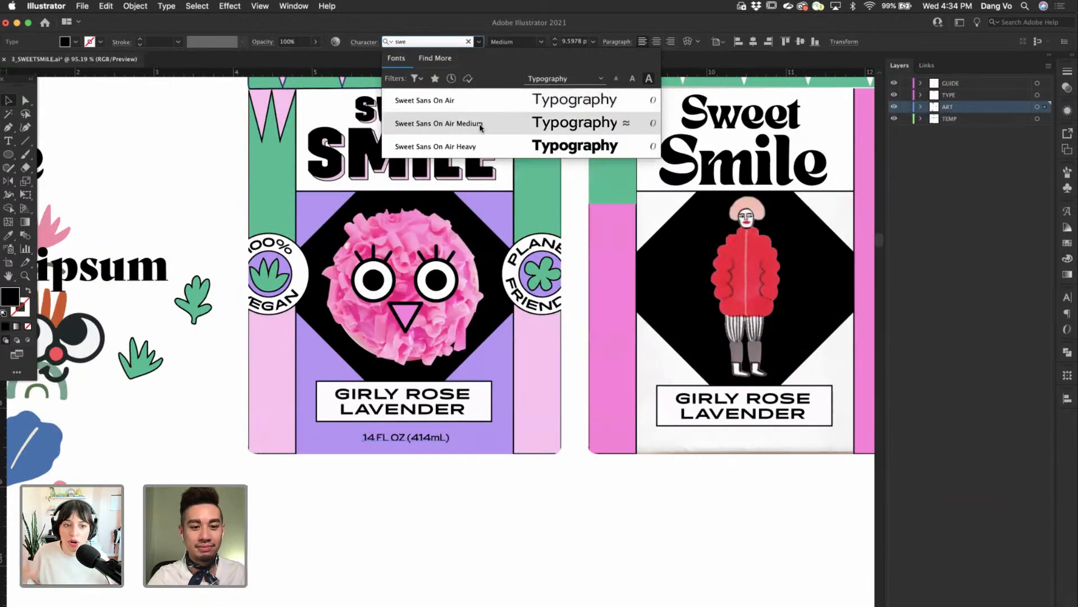
left_click(482, 127)
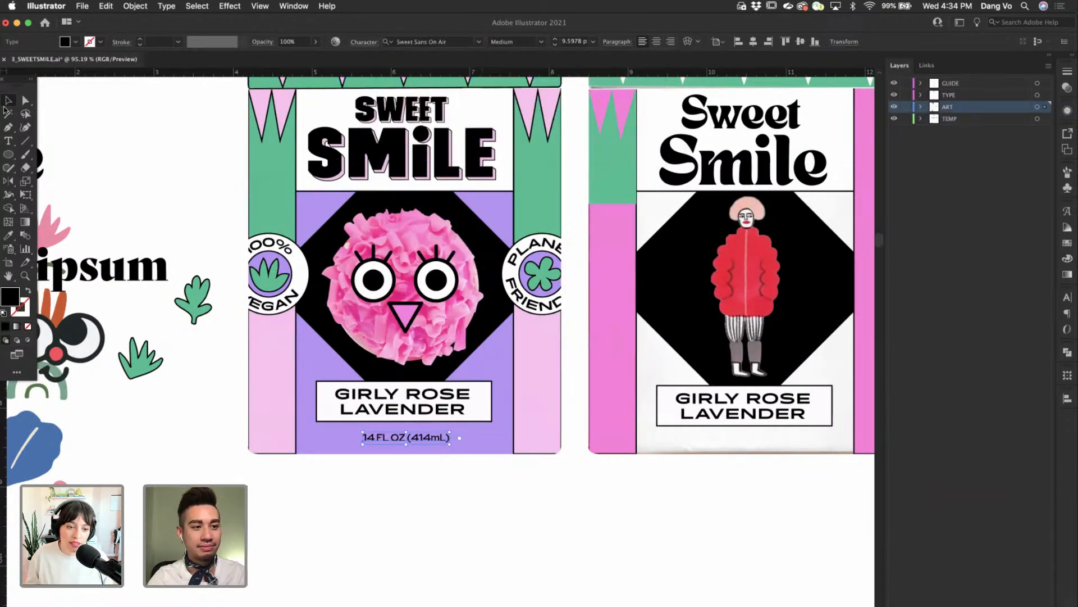
Step: Enlarge the volume text about its centre to about 10.5 pt
scroll(411, 473, "up", 6)
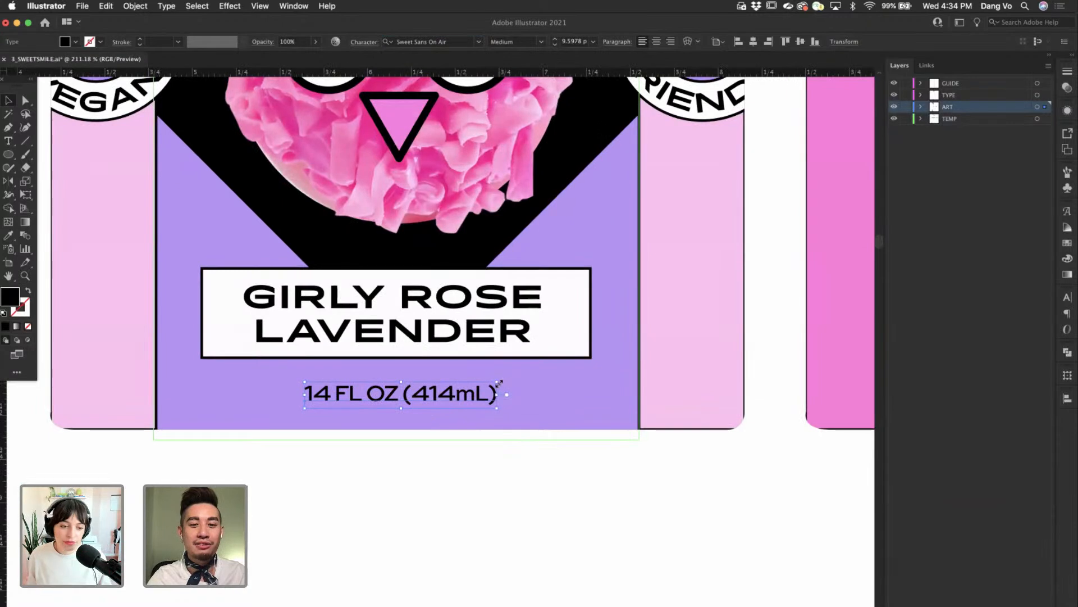
mouse_move(499, 382)
left_mouse_down()
mouse_move(460, 375)
mouse_move(509, 376)
left_mouse_up()
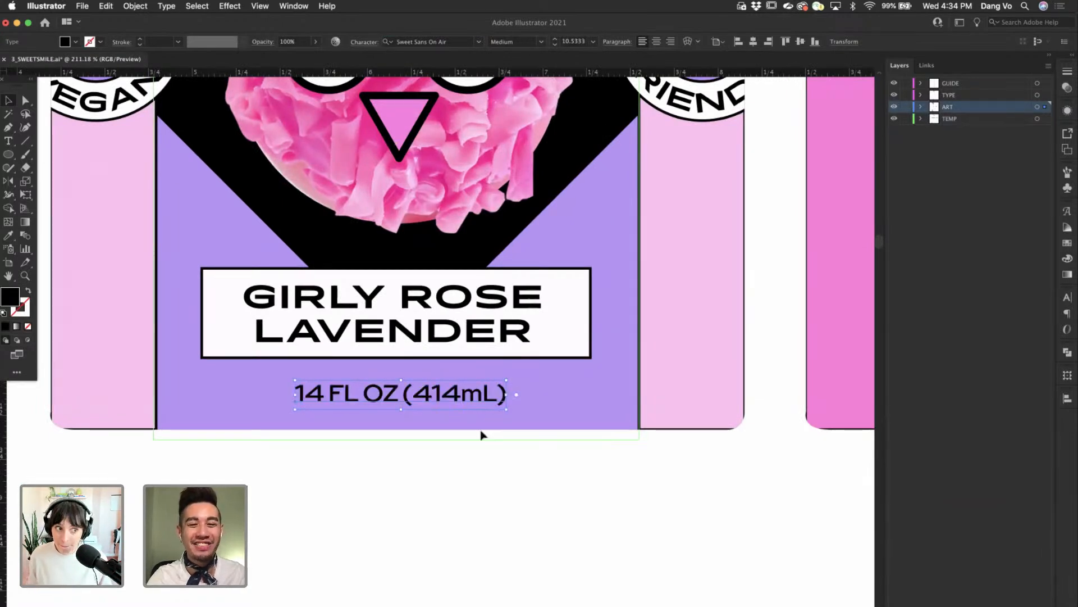
left_click(455, 472)
scroll(455, 472, "down", 1)
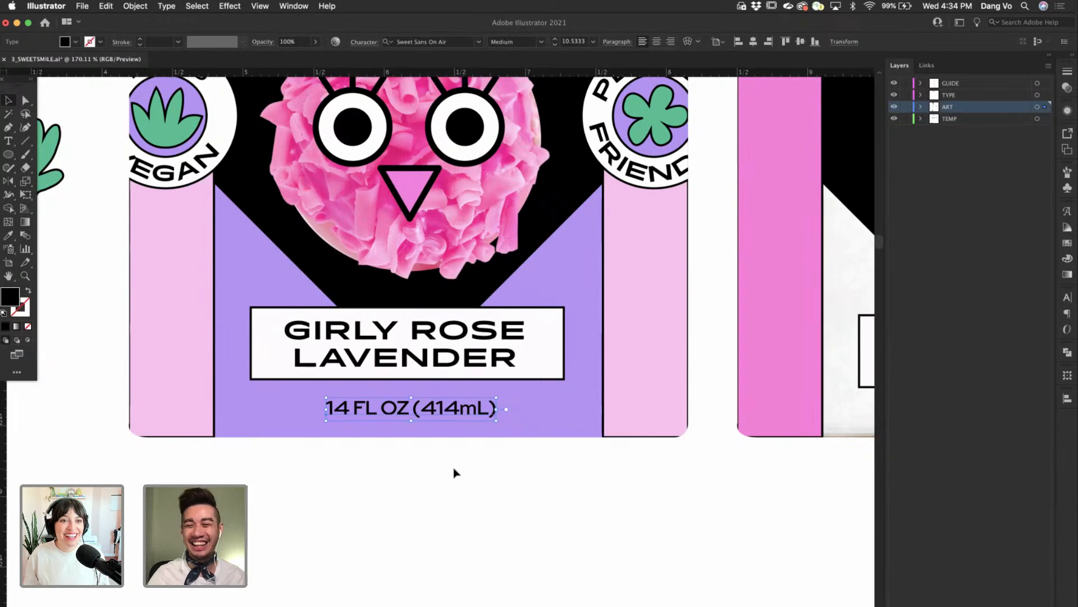
scroll(455, 473, "down", 2)
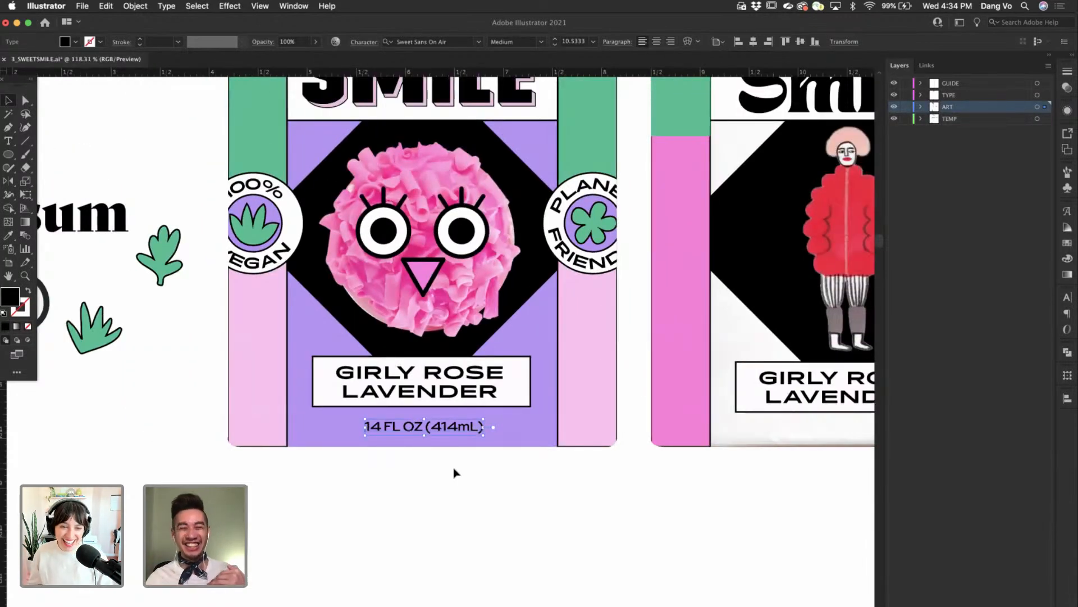
scroll(455, 473, "down", 2)
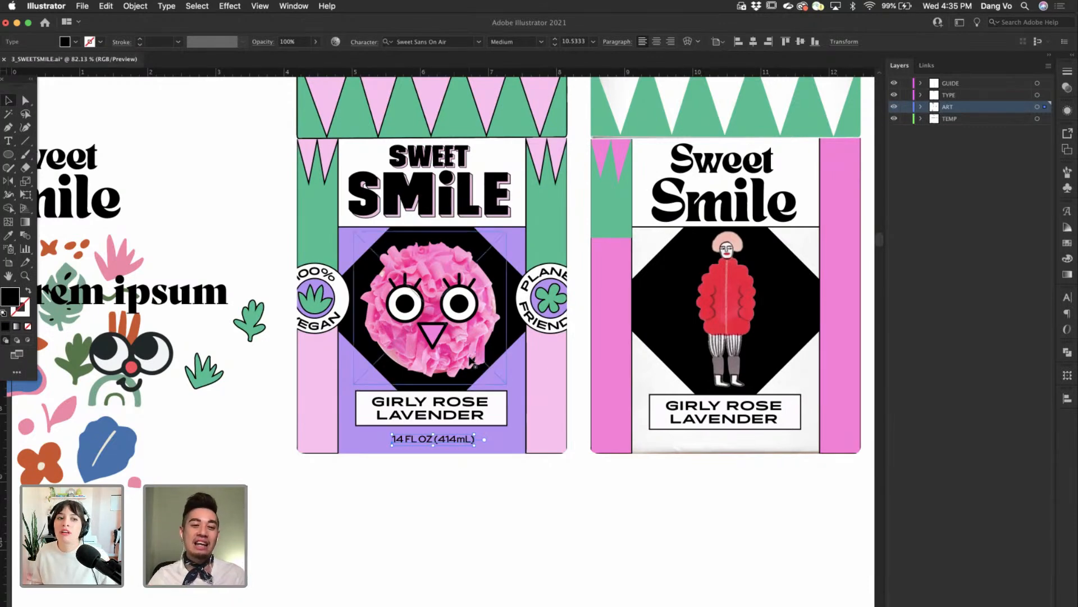
scroll(306, 283, "up", 3)
double_click(309, 292)
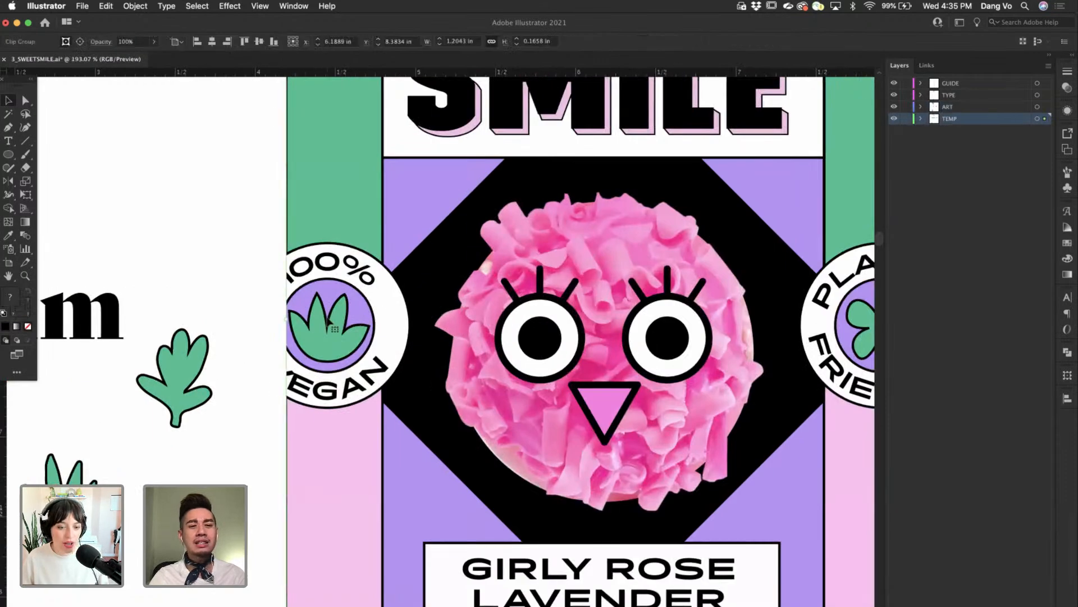
scroll(309, 292, "up", 4)
left_click(349, 330)
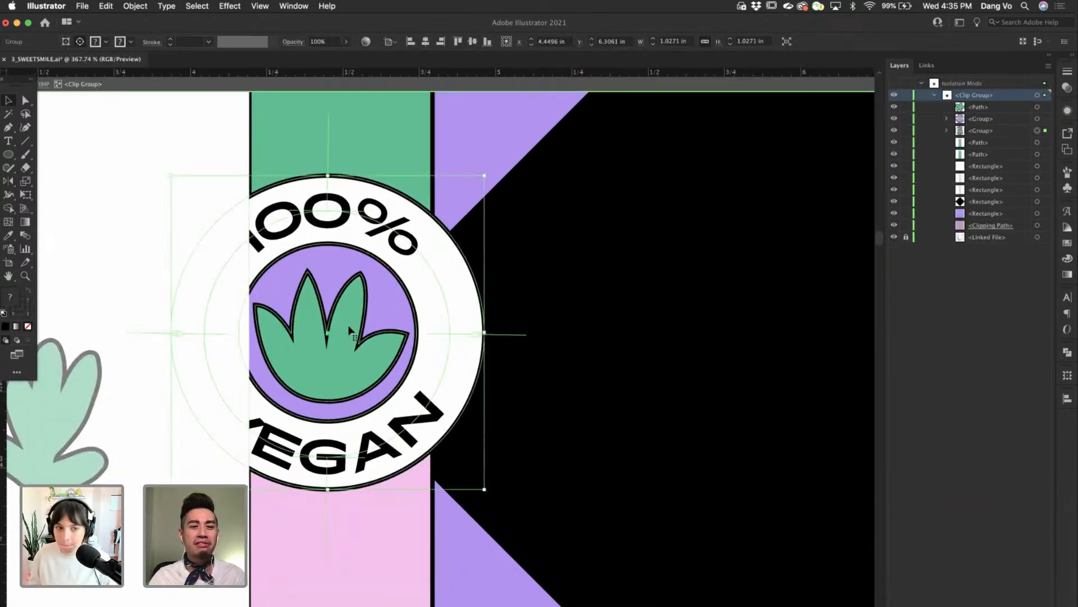
double_click(355, 332)
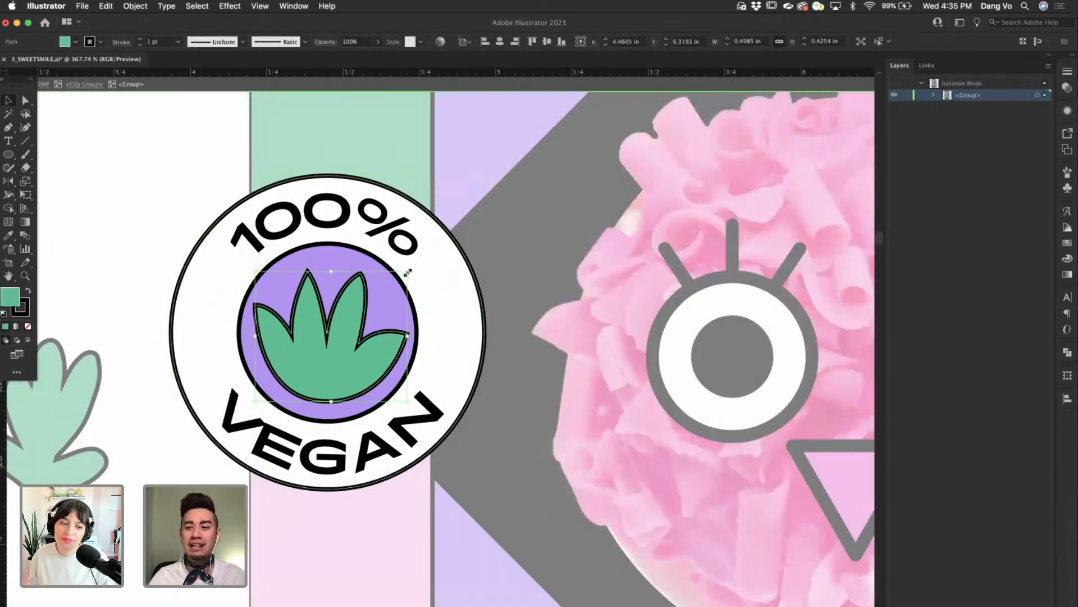
scroll(408, 273, "down", 2)
double_click(260, 456)
scroll(260, 458, "down", 2)
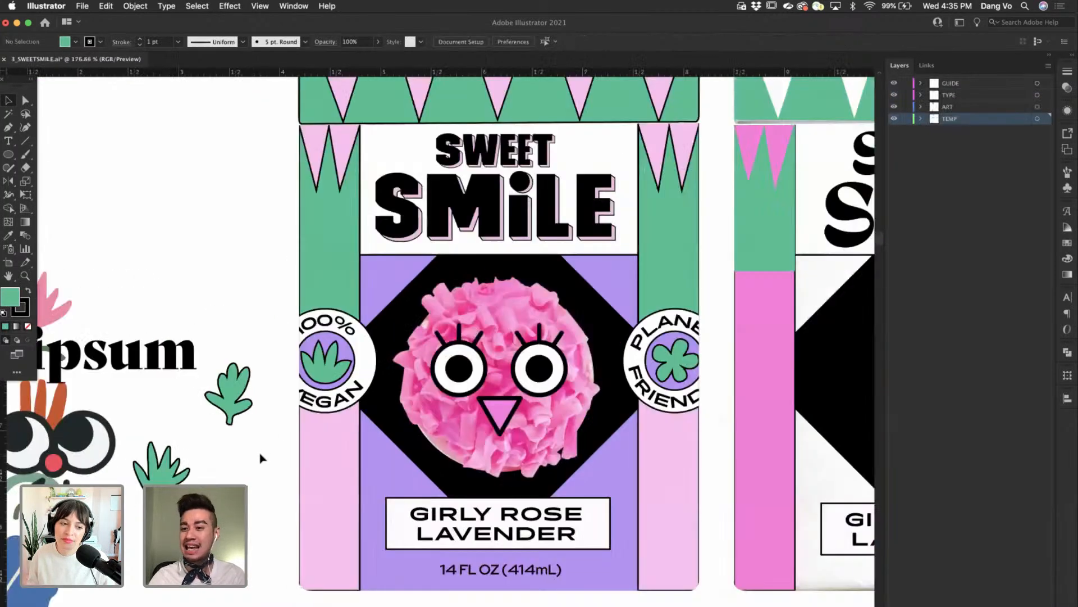
Step: Review the first mockup's front with the volume text in place and save the document
scroll(260, 458, "down", 2)
scroll(260, 455, "down", 3)
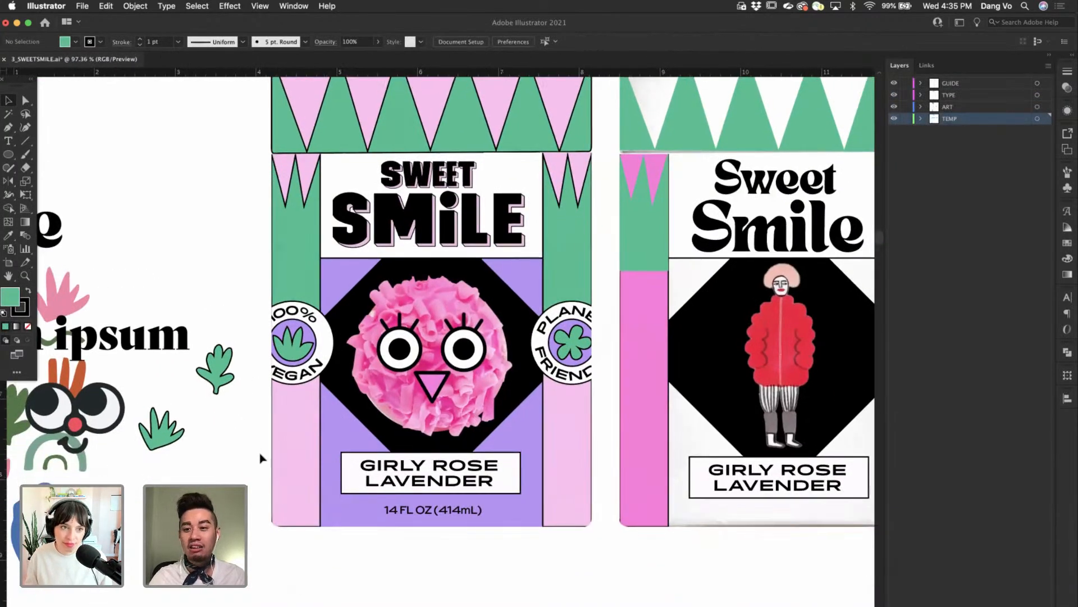
scroll(260, 452, "right", 1)
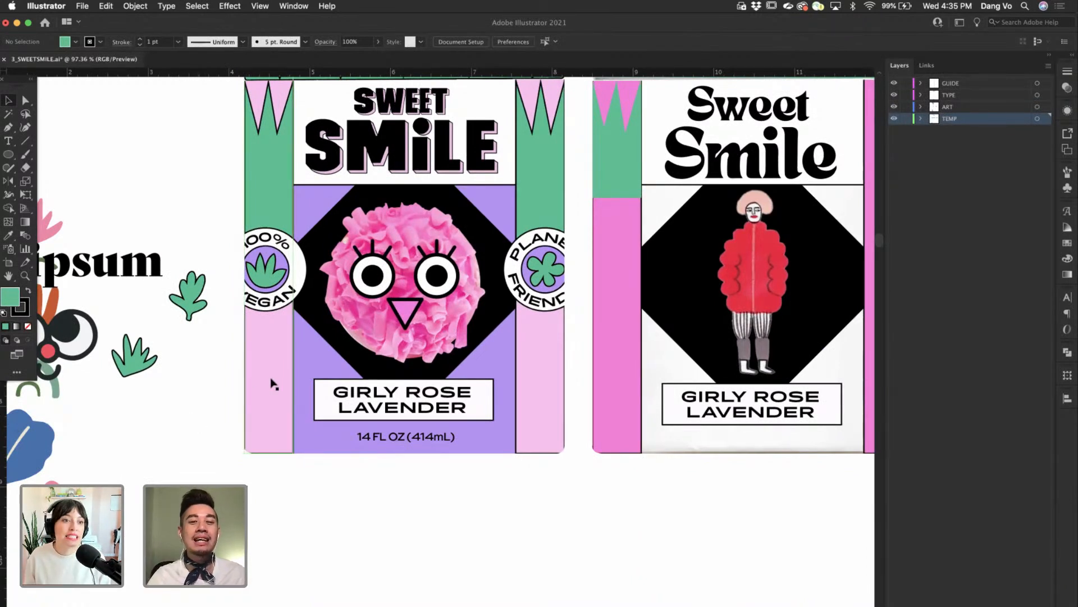
scroll(272, 380, "up", 1)
scroll(528, 315, "up", 1)
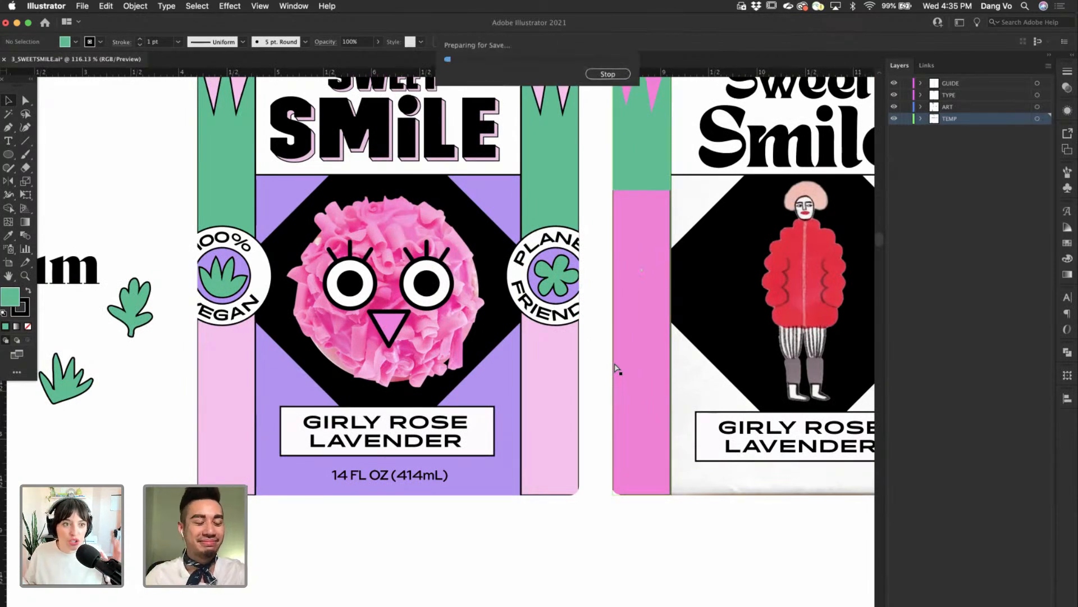
key("super+s")
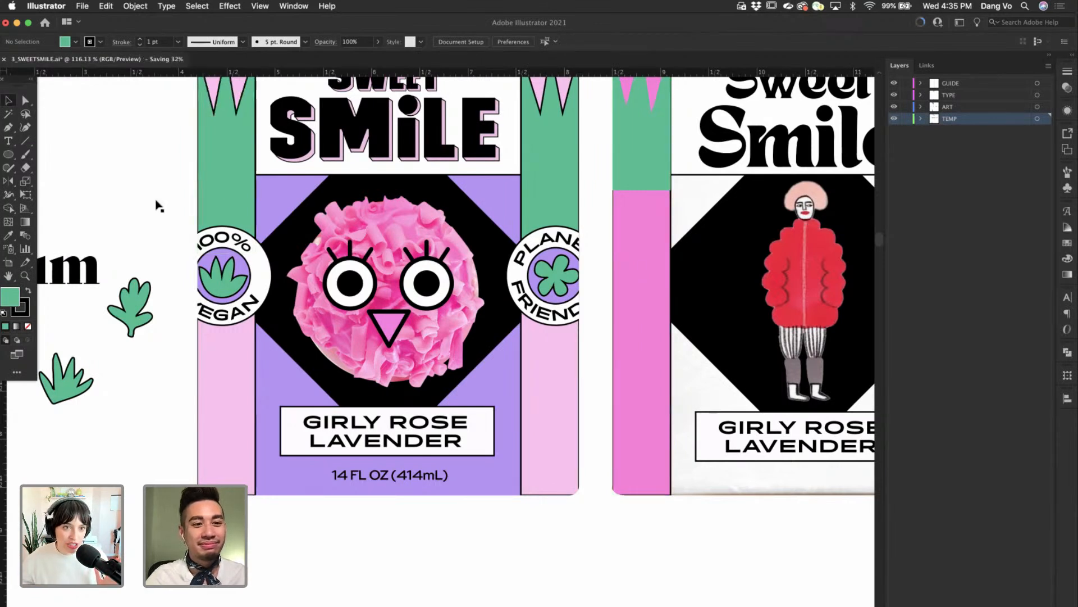
Step: Isolate the first mockup's clip group and move the 100% Vegan badge up its side strip
double_click(232, 278)
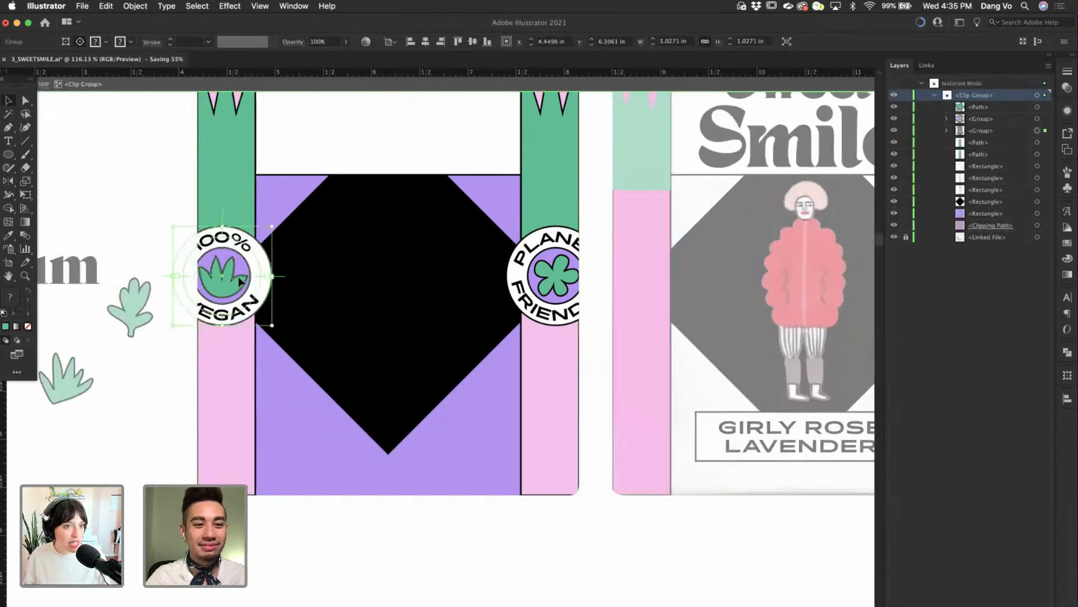
left_click_drag(241, 281, 242, 244)
left_click(553, 284)
left_click_drag(555, 289, 556, 247)
key("super+z")
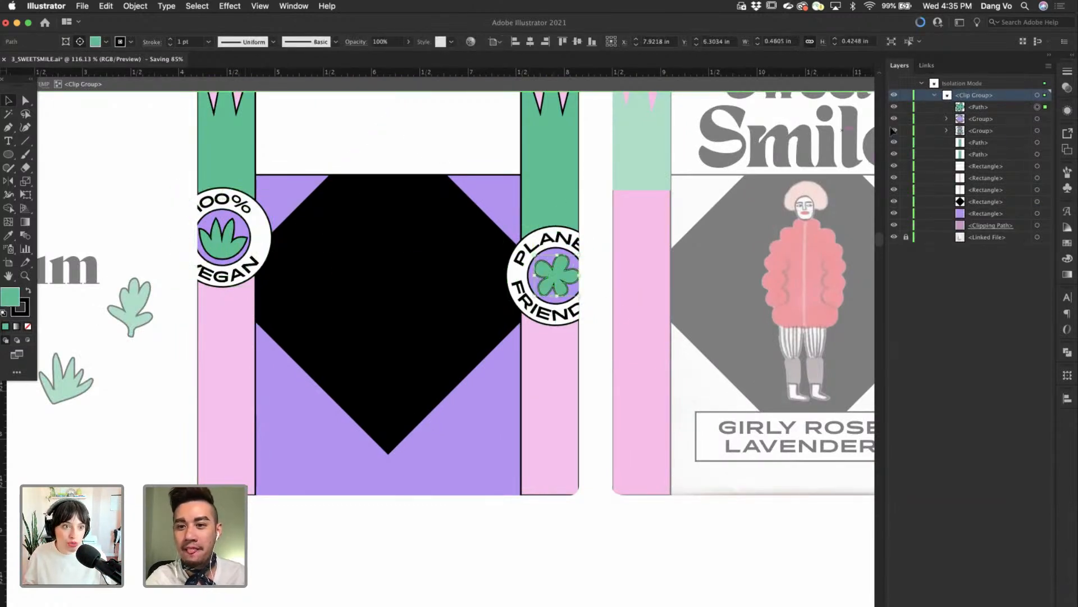
Step: Nest the flower in the planet-friendly badge's group, raise the badge to about the vegan badge's height and leave isolation
left_click(528, 253)
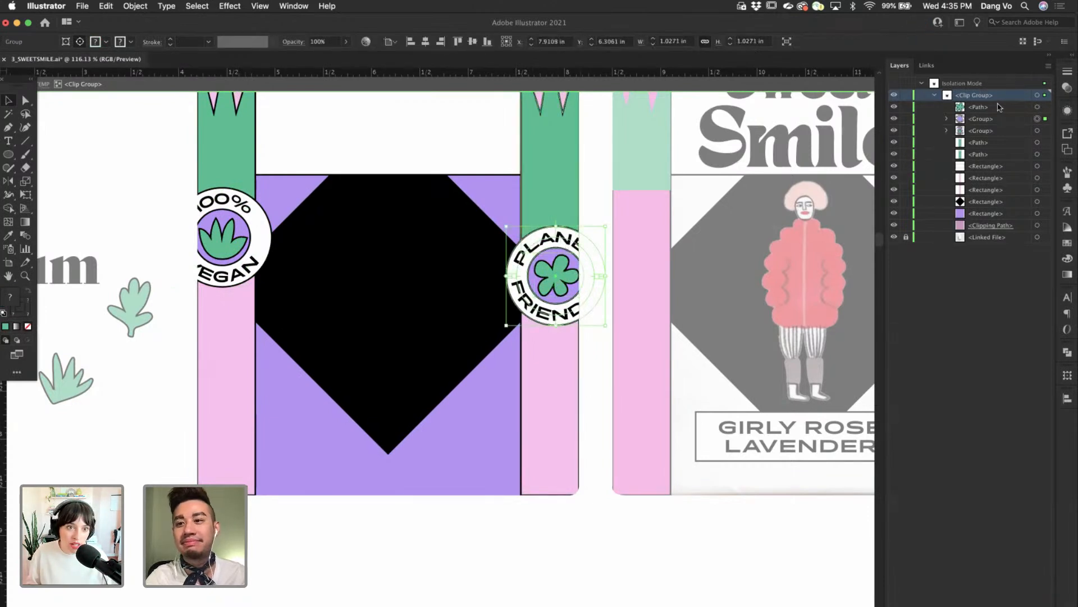
left_click_drag(998, 106, 997, 119)
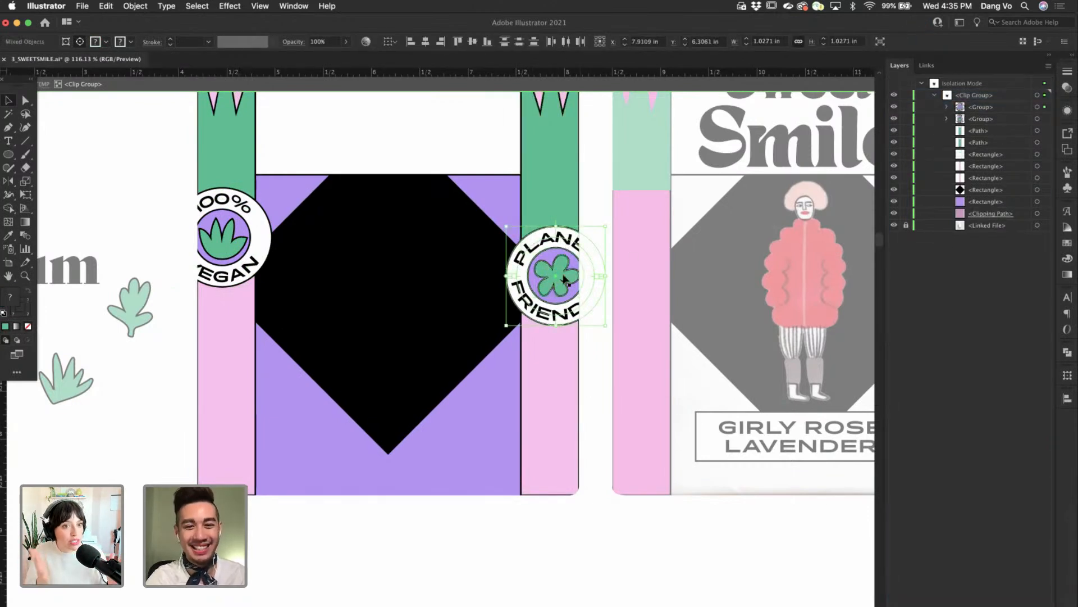
left_click_drag(564, 277, 562, 231)
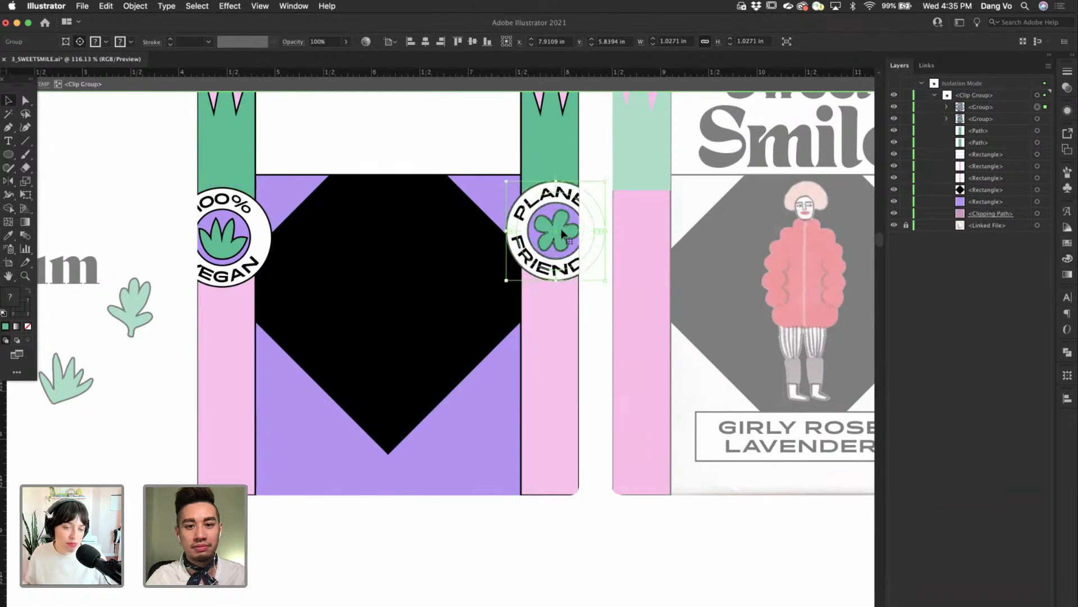
left_click_drag(561, 231, 559, 230)
scroll(560, 230, "down", 5)
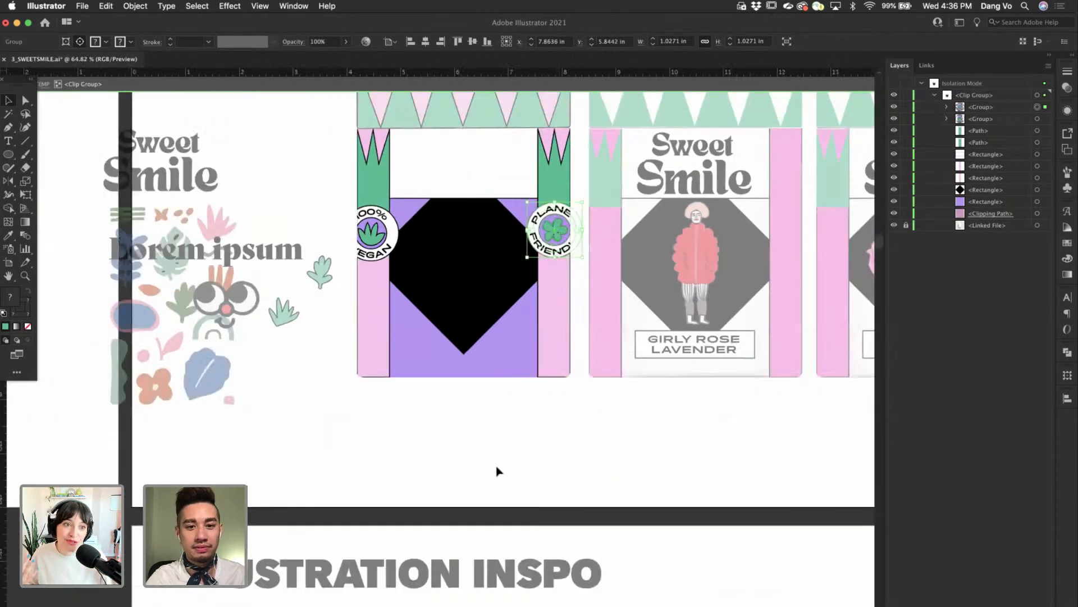
double_click(497, 470)
Step: Scale both badges down together to about 1 in wide inside the clip group and nudge the planet-friendly badge towards the pack's outer edge
scroll(497, 470, "up", 1)
scroll(481, 328, "up", 5)
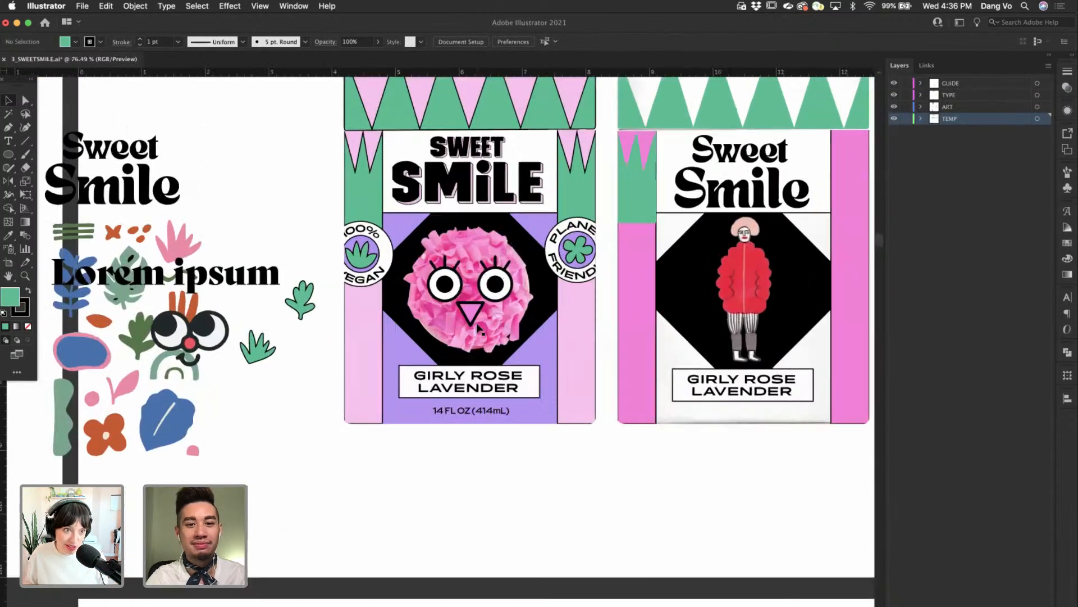
double_click(661, 218)
left_click(661, 218)
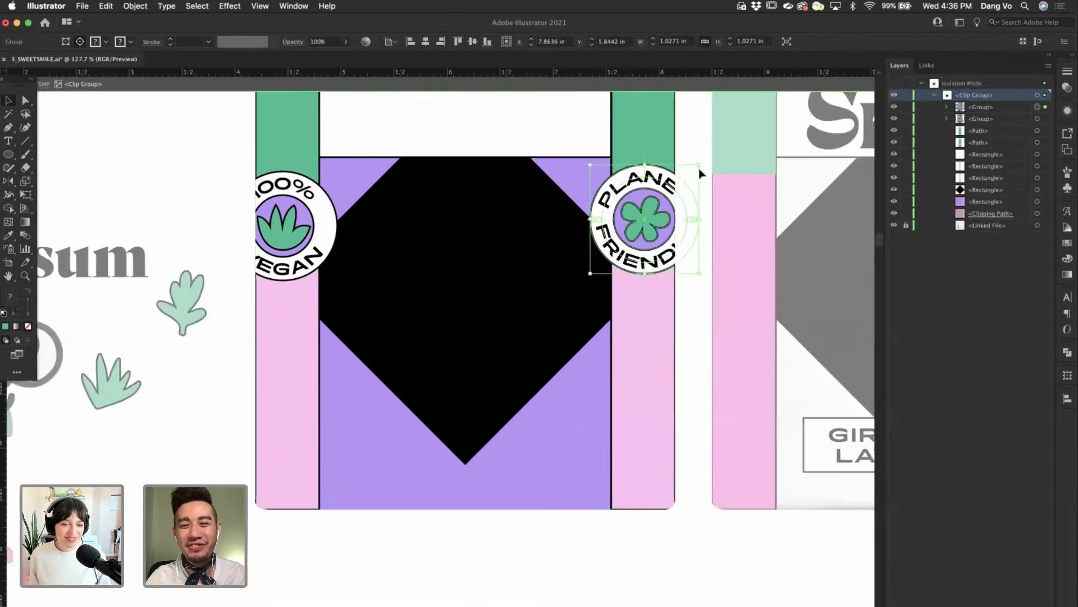
left_click_drag(695, 170, 696, 170)
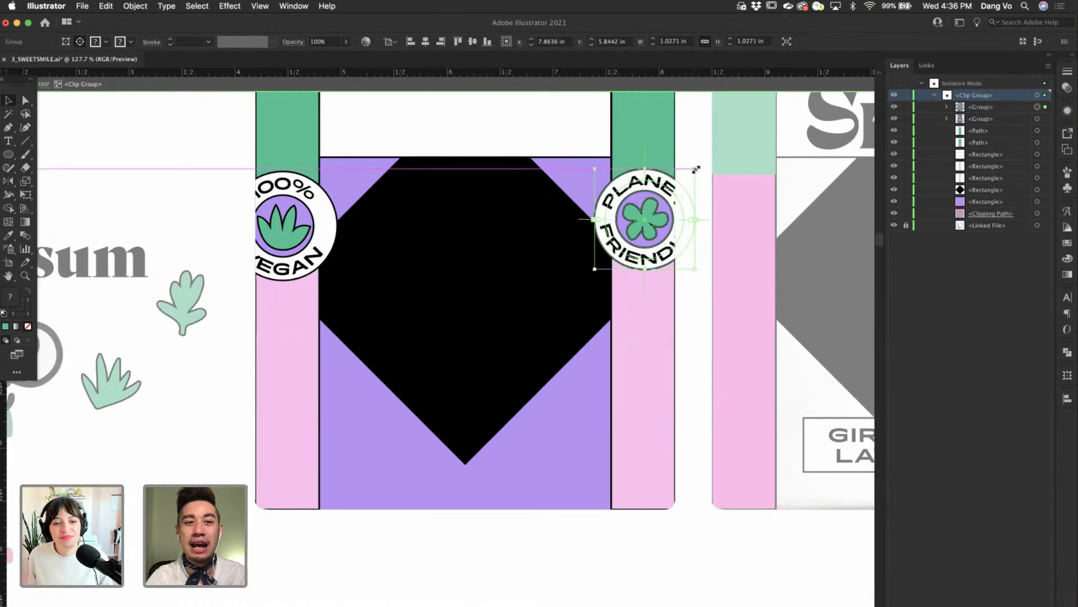
left_click(293, 218, "shift")
left_click_drag(699, 165, 693, 167)
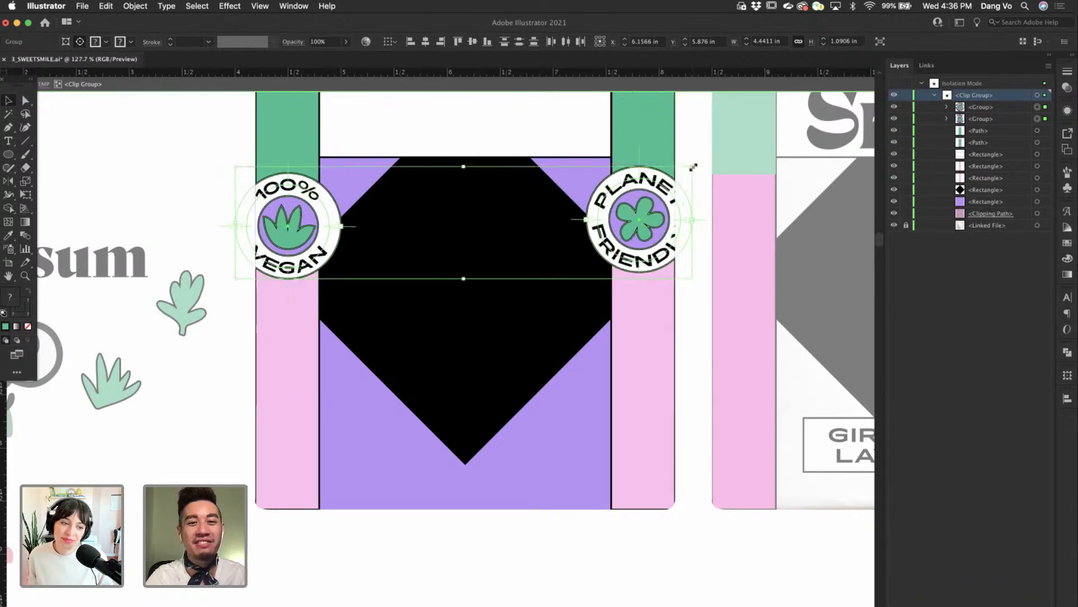
left_click(729, 267)
left_click_drag(639, 222, 647, 221)
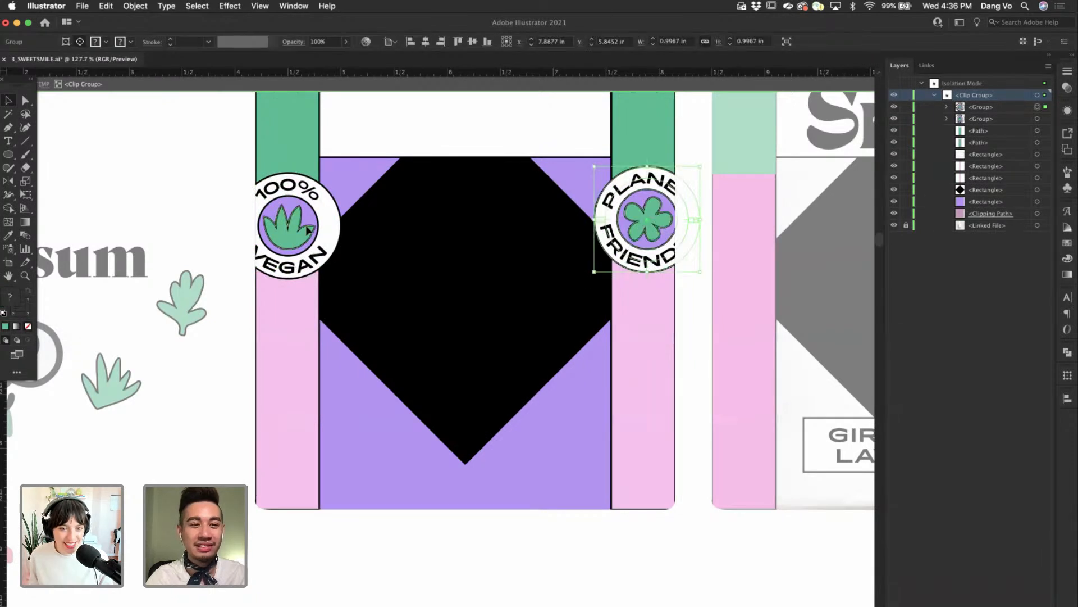
Step: Nudge the 100% Vegan badge up to nearly the planet-friendly badge's height and leave the clip group's isolation
left_click_drag(307, 227, 307, 230)
left_click(202, 410)
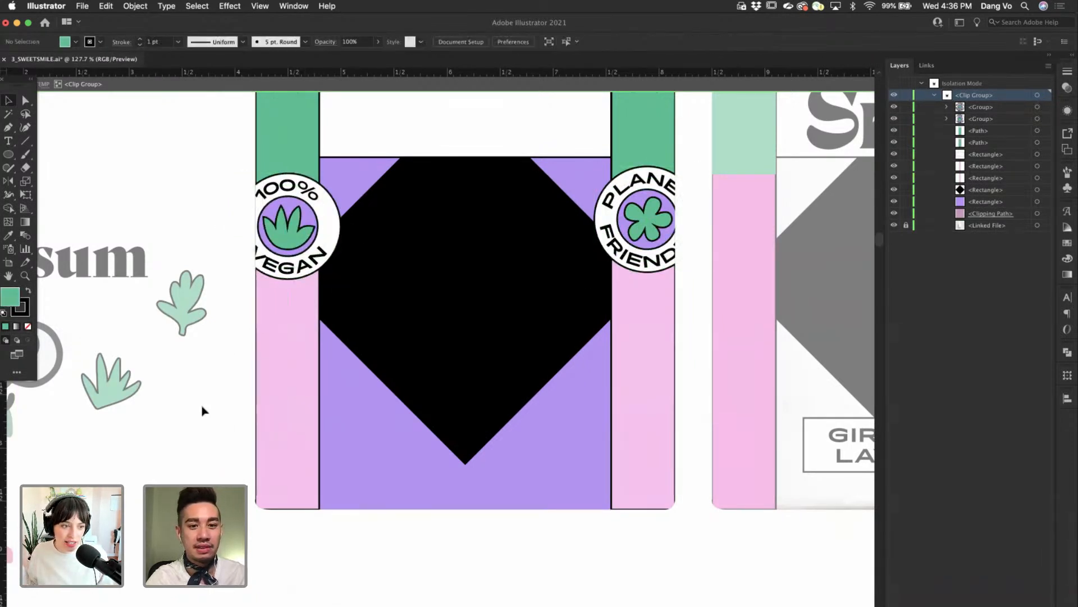
scroll(202, 410, "down", 1)
left_click_drag(315, 214, 315, 209)
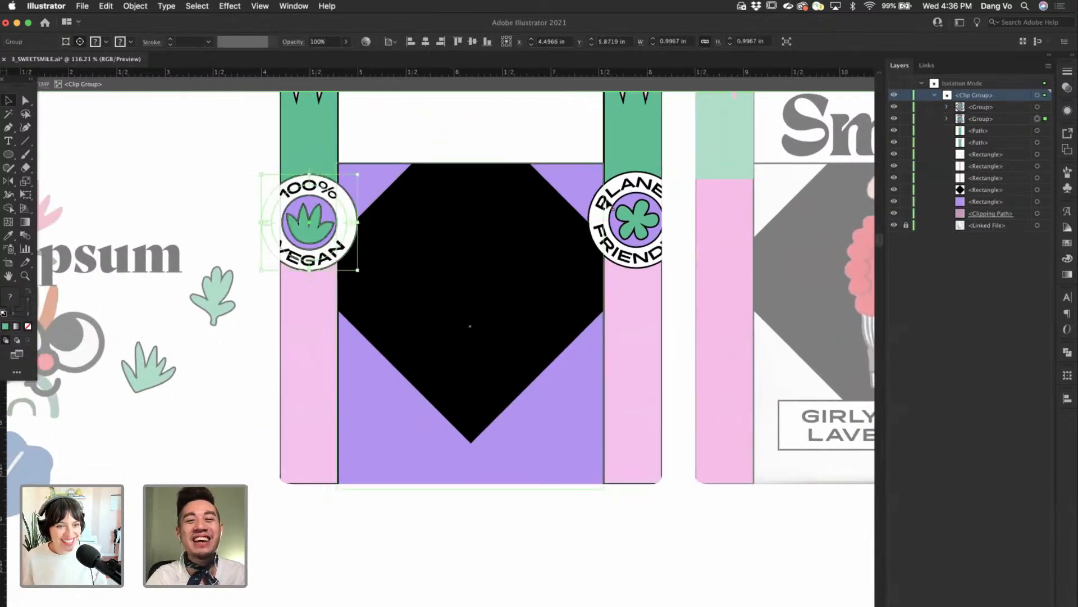
left_click(640, 221, "shift")
left_click(681, 333)
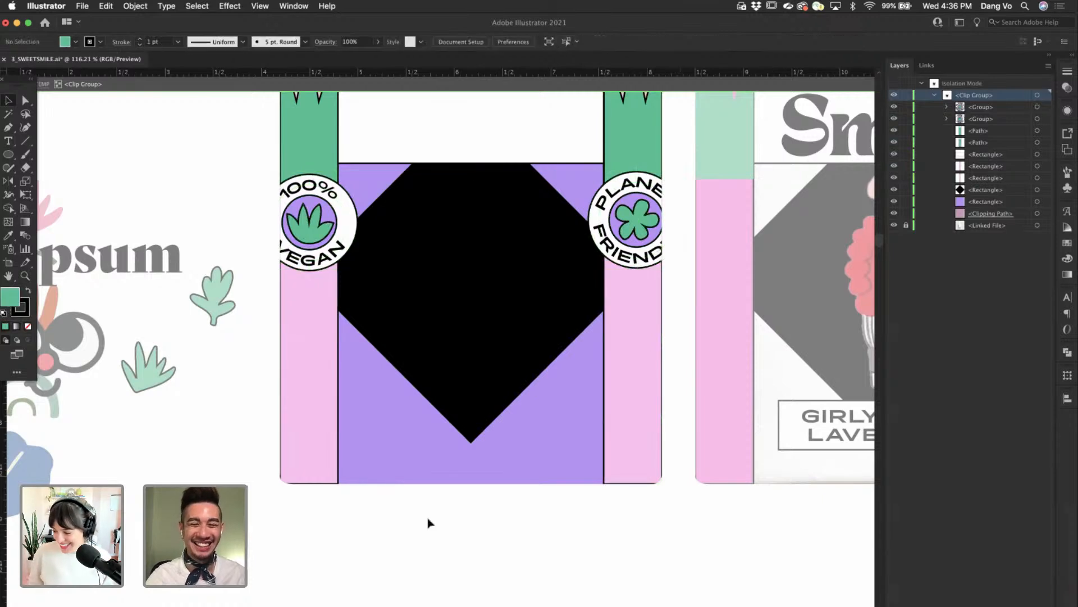
double_click(427, 569)
scroll(359, 433, "up", 3)
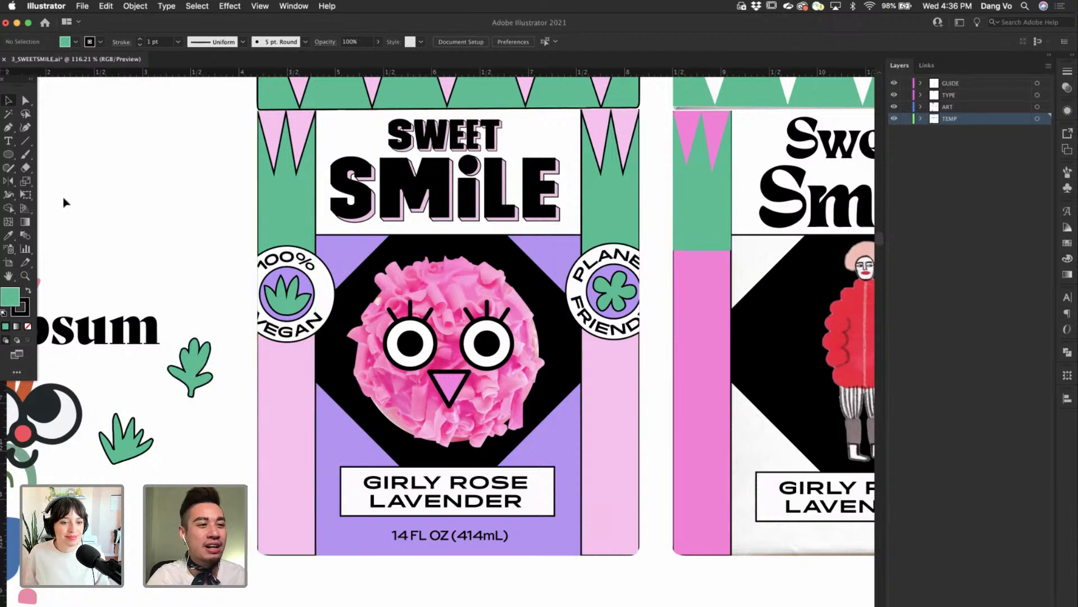
Step: Draw a circle about 0.25 in wide on the pink side strip below the vegan badge and fill it with the front's lavender
left_click(7, 156)
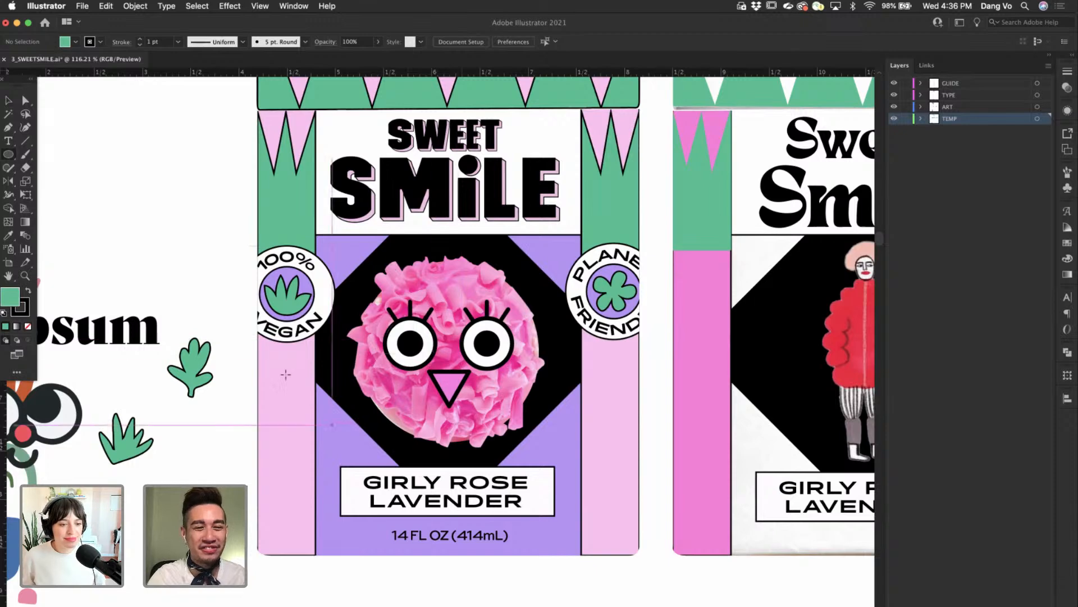
scroll(283, 372, "up", 2)
scroll(282, 372, "up", 1)
left_click_drag(266, 347, 305, 387)
left_click(9, 236)
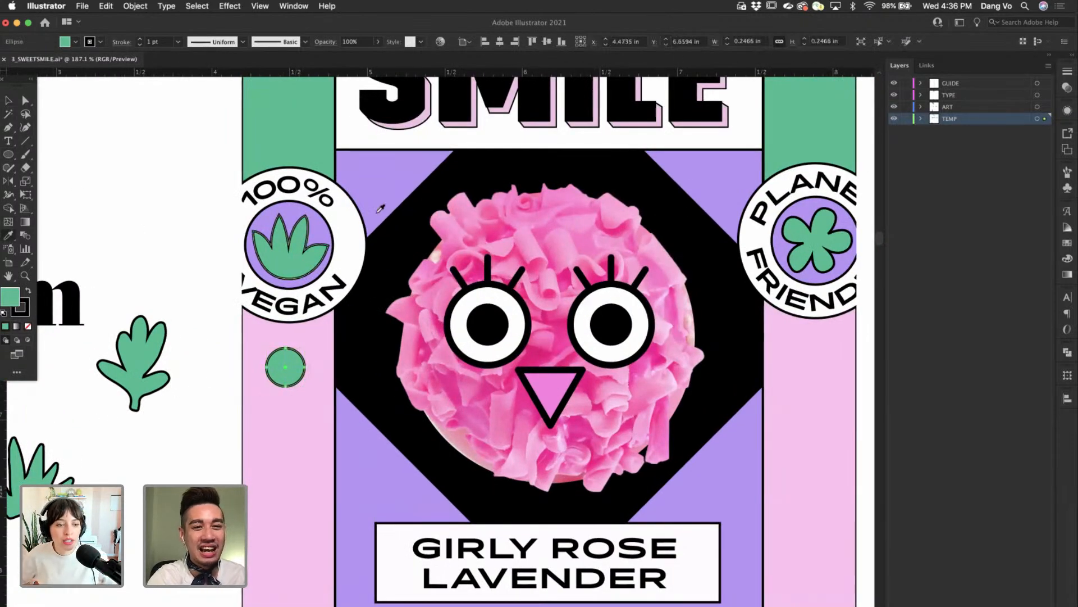
left_click(360, 171)
Step: Duplicate the lavender circle diagonally down towards the pack's outer edge and fill the copy with pink f79cea
left_click(8, 102)
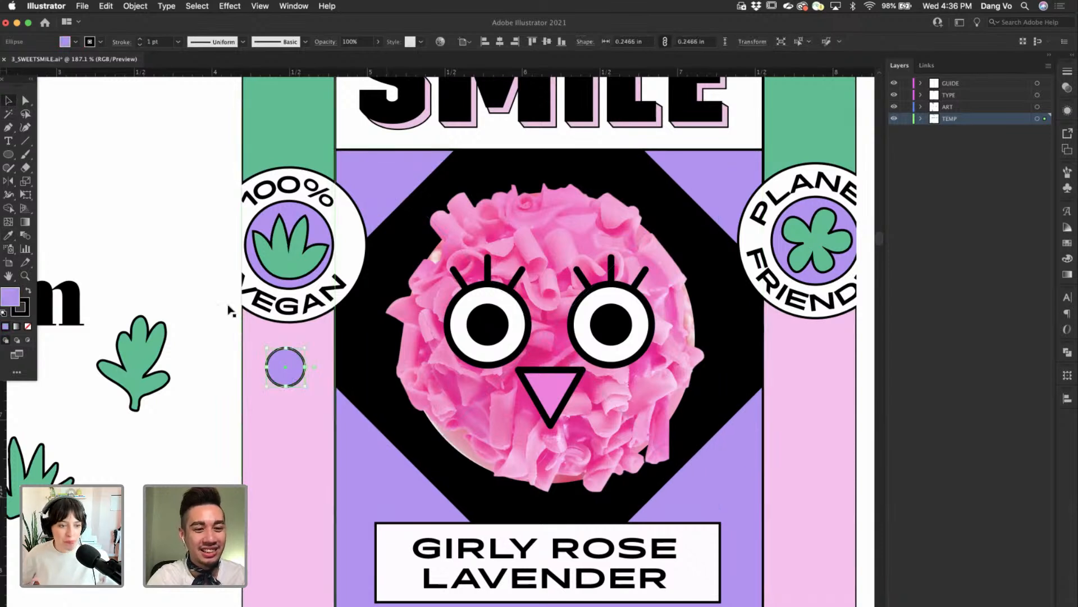
left_click_drag(288, 379, 264, 411)
left_click(8, 236)
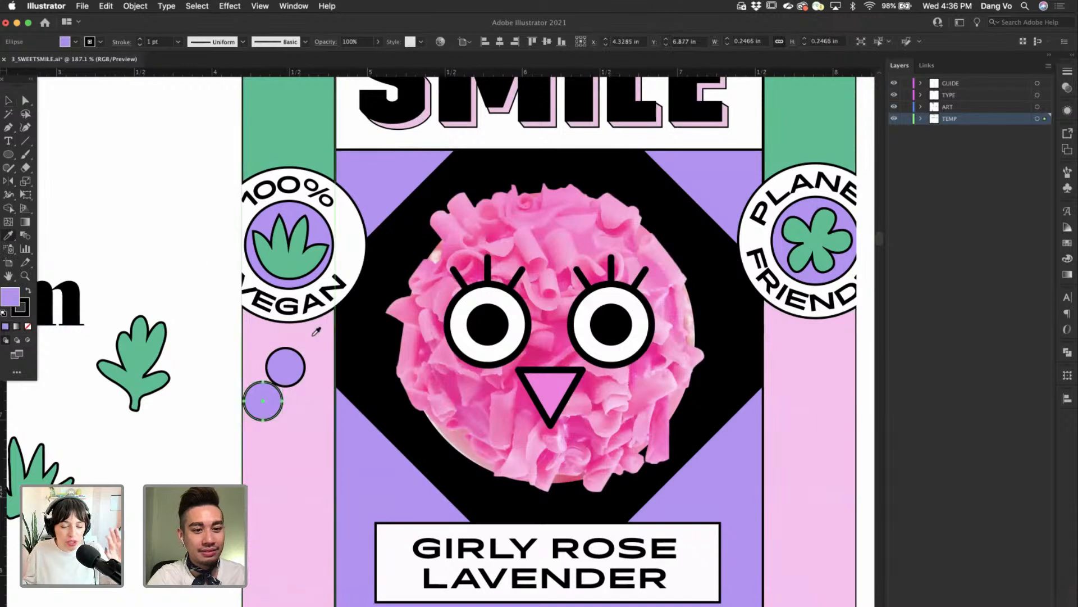
left_click(267, 341)
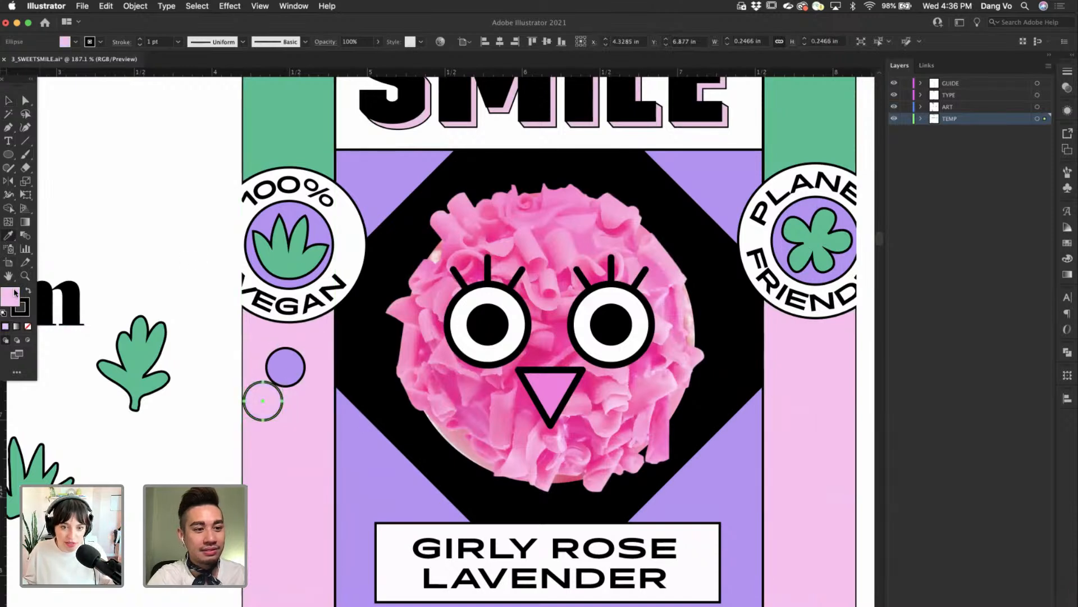
double_click(14, 292)
type("f79cea")
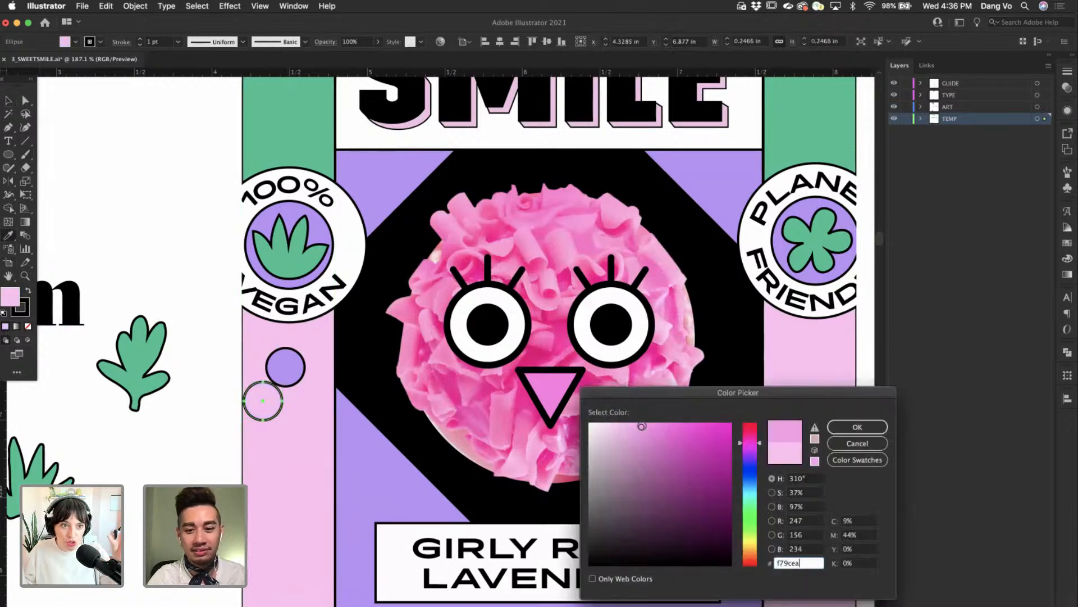
left_click(857, 427)
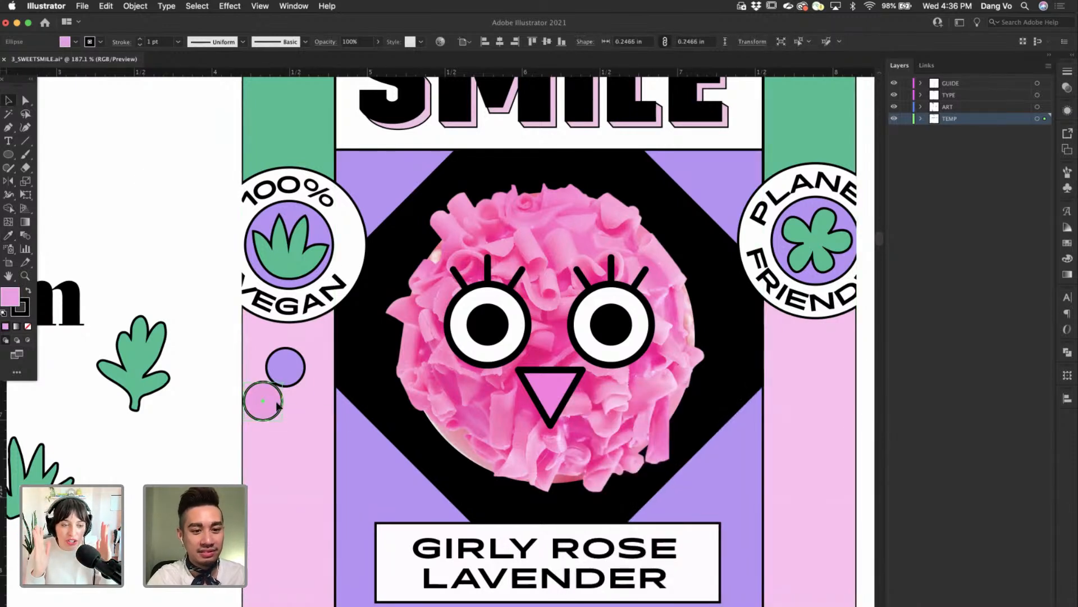
Step: Duplicate the pink circle across to the strip's inner side and fill the copy with a deep vivid purple
left_click_drag(268, 395, 308, 405)
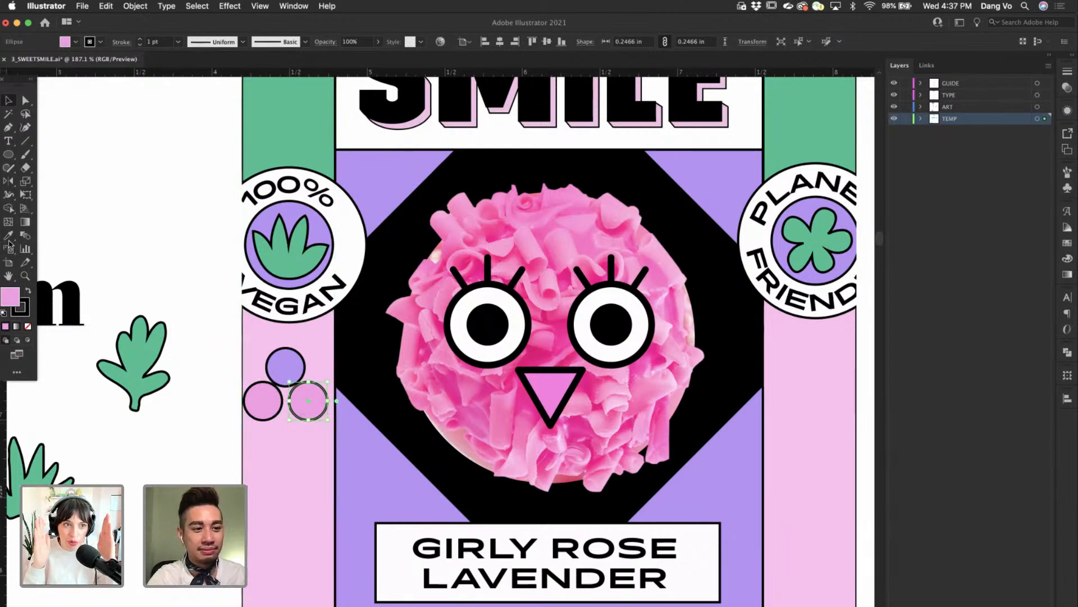
double_click(13, 299)
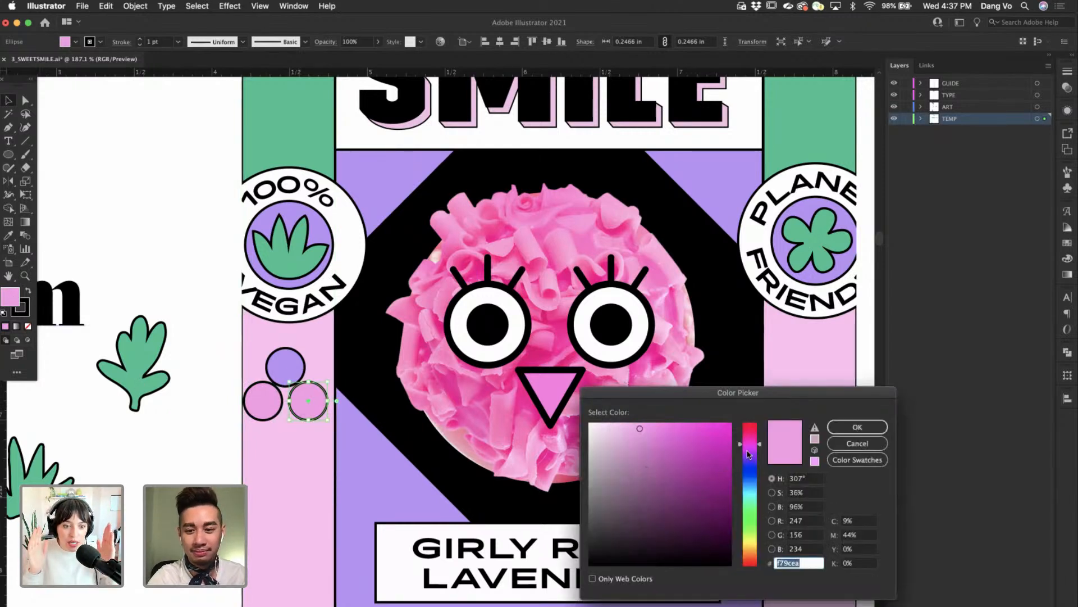
left_click_drag(702, 435, 709, 439)
left_click(858, 427)
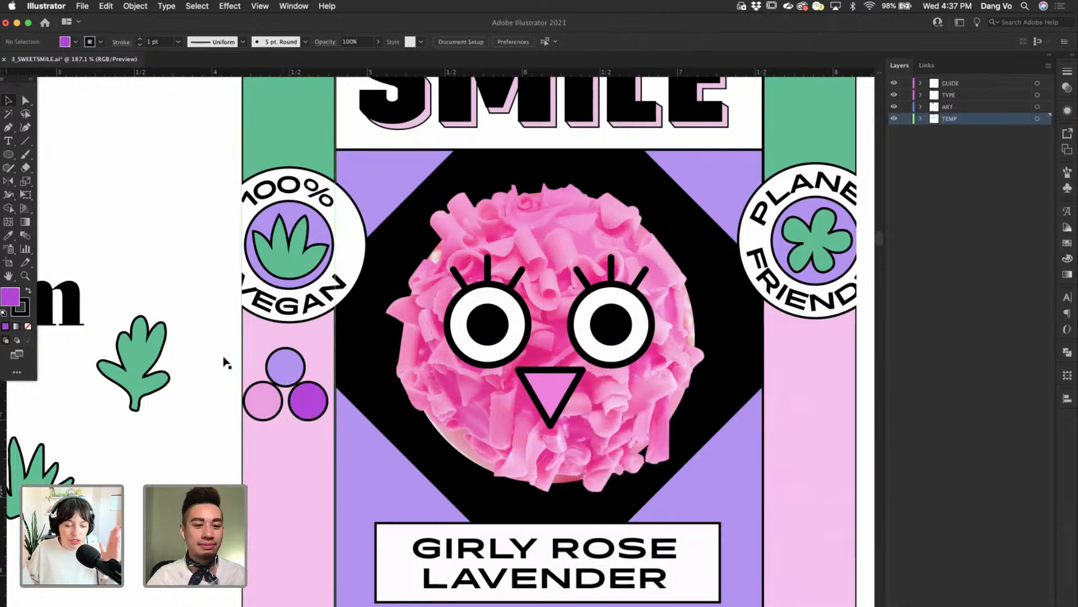
Step: Group the three circles, centre them on the strip and stack a copy rotated 180° below to form a six-circle cluster
scroll(242, 390, "up", 3)
left_click(243, 387)
left_click(299, 315, "shift")
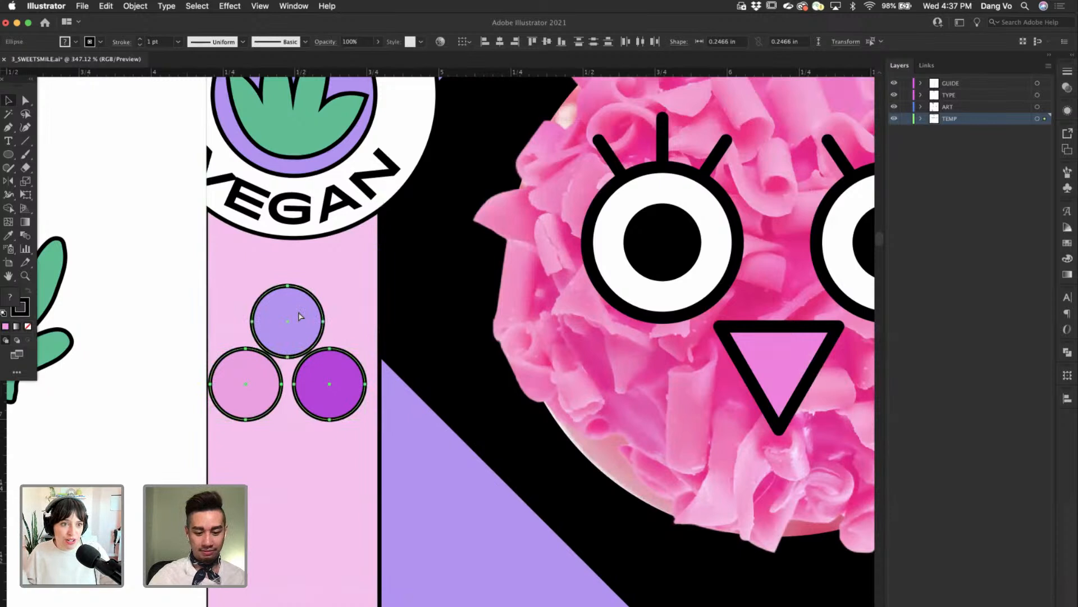
key("super+g")
left_click_drag(294, 308, 303, 432)
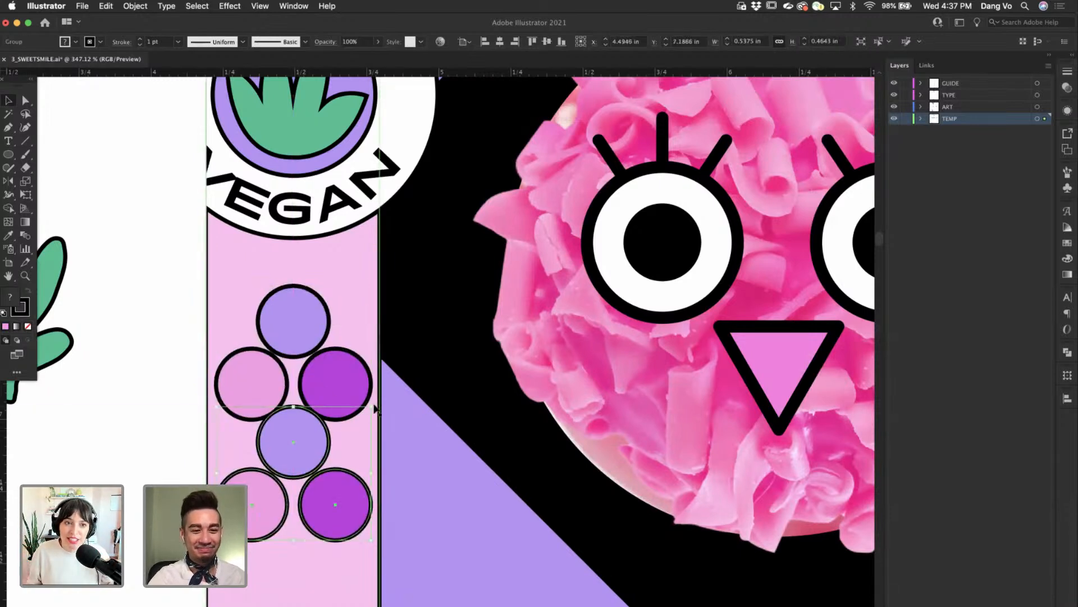
left_click_drag(375, 401, 224, 533)
left_click_drag(338, 479, 338, 475)
left_click(347, 387, "shift")
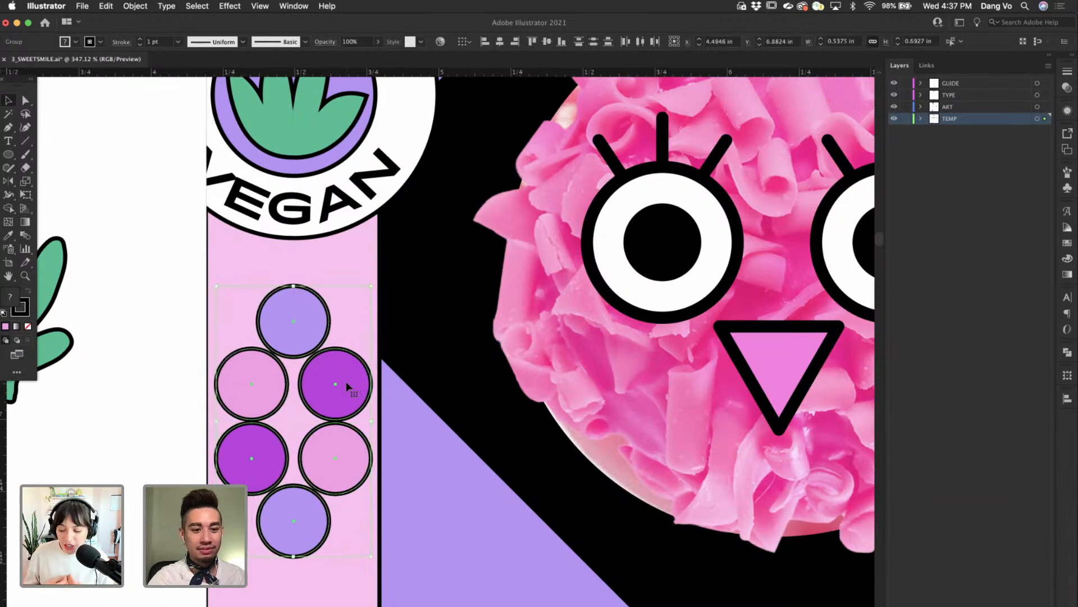
Step: Deselect the six-circle cluster, check it against the whole pack front and save the document
scroll(346, 386, "up", 5)
scroll(347, 387, "down", 6)
scroll(347, 387, "down", 2)
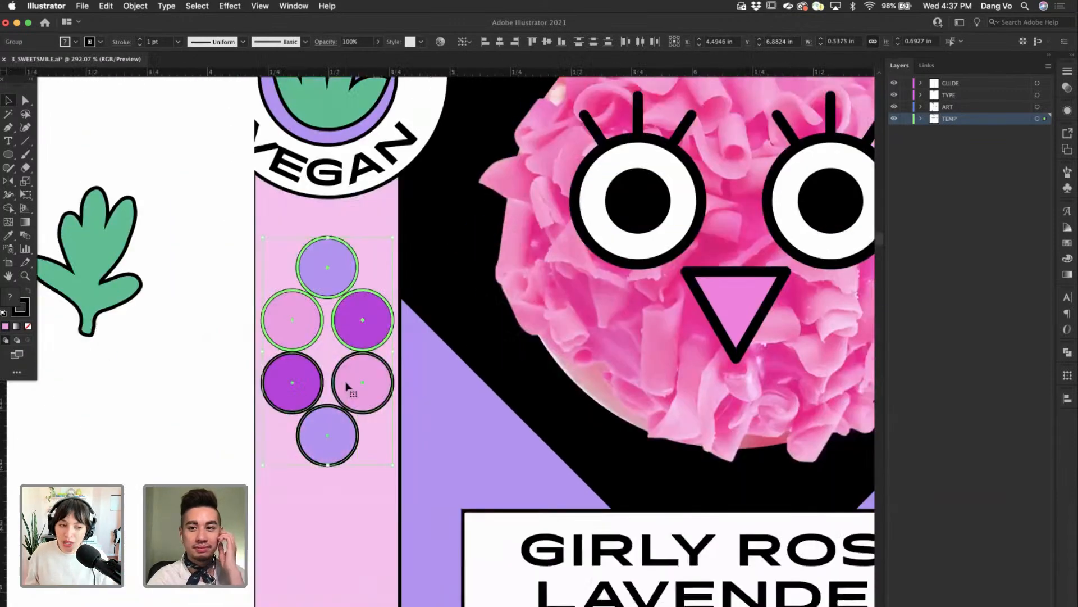
scroll(346, 387, "down", 2)
left_click(169, 411)
scroll(168, 413, "down", 3)
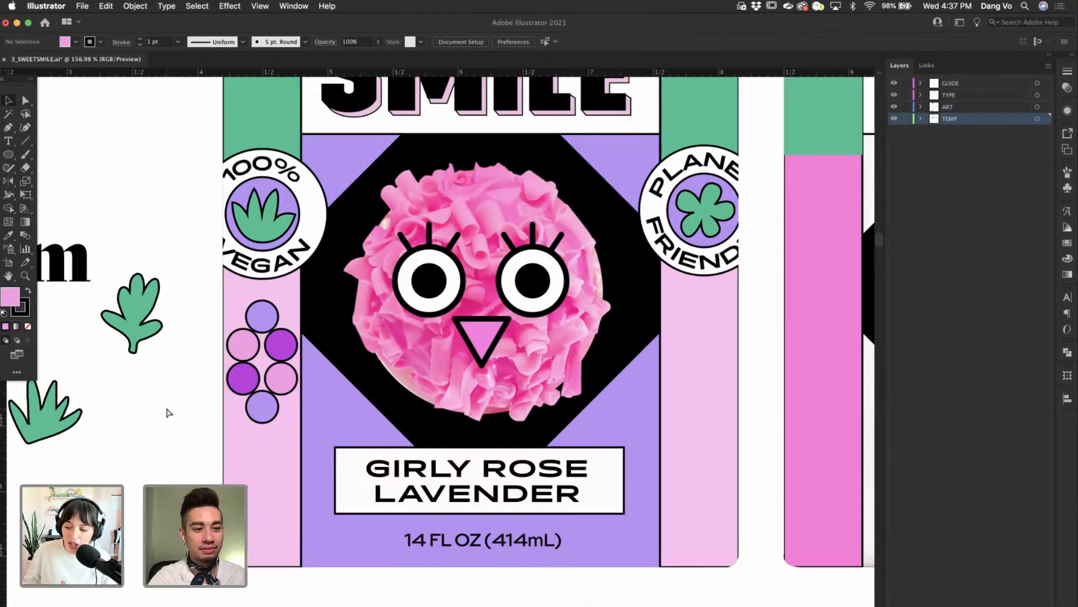
key("super+s")
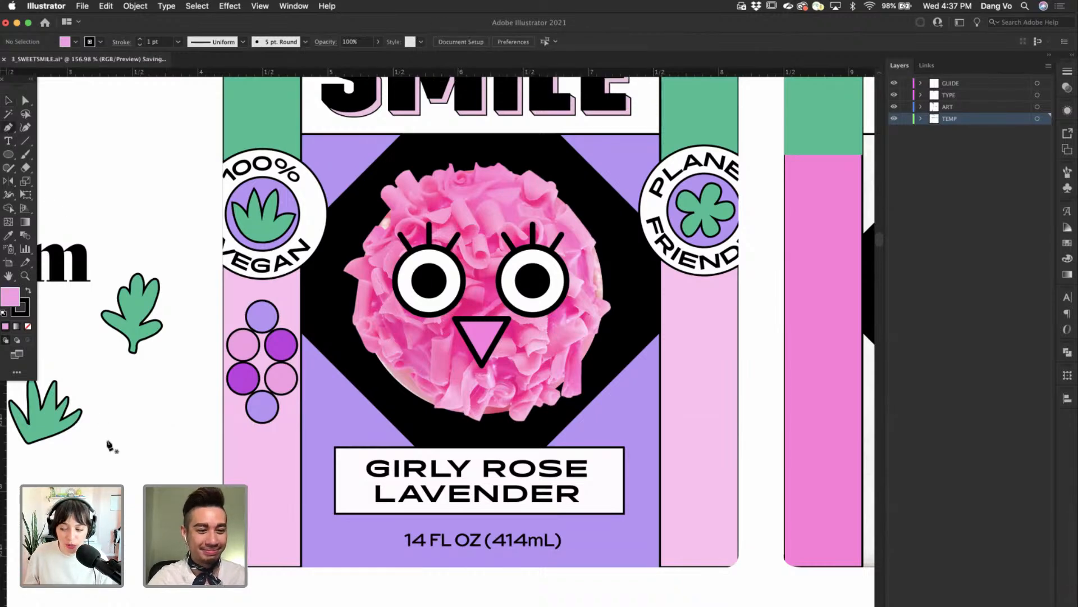
Step: Start a pink, black-outlined leaf sprig with the Pen tool on the blank canvas beside the pack's lower side strip
left_click_drag(179, 517, 273, 500)
scroll(272, 498, "up", 4)
left_click(242, 499)
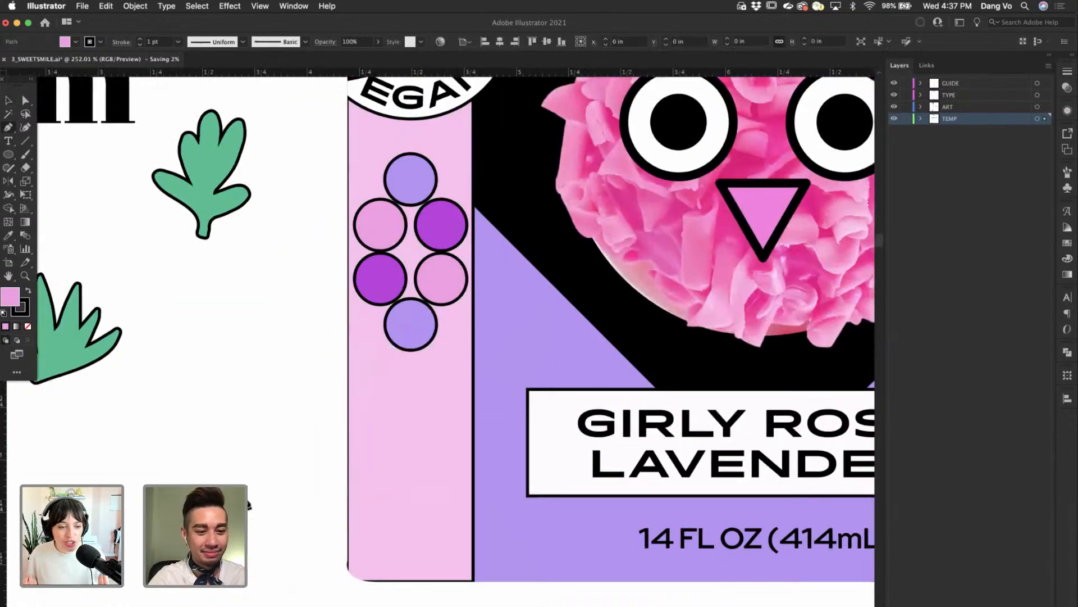
left_click(257, 460)
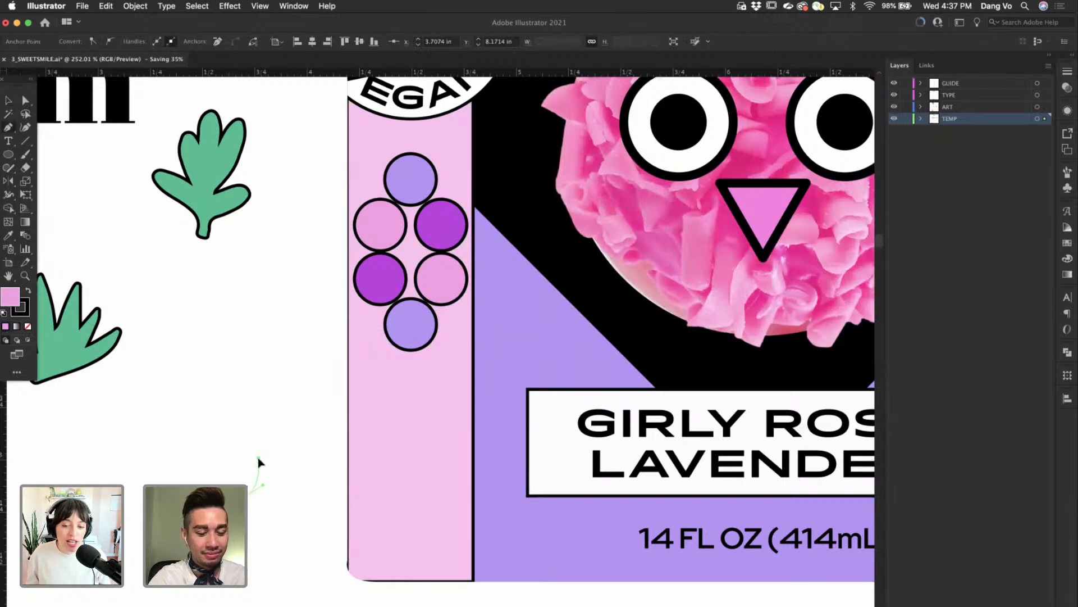
left_click_drag(240, 466, 31, 293)
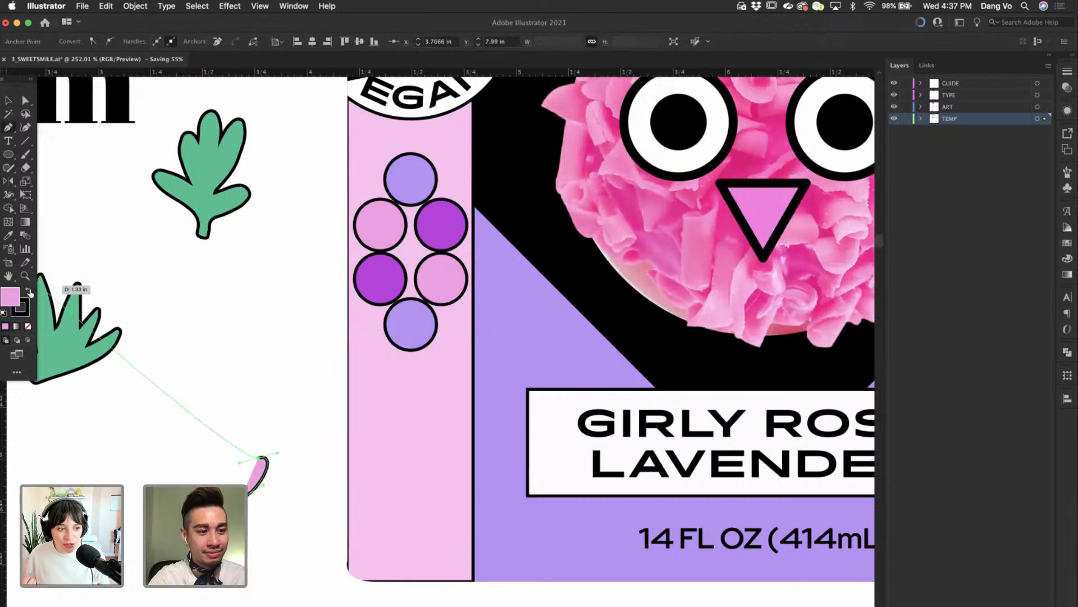
left_click(28, 328)
key("super+z")
key("super+z")
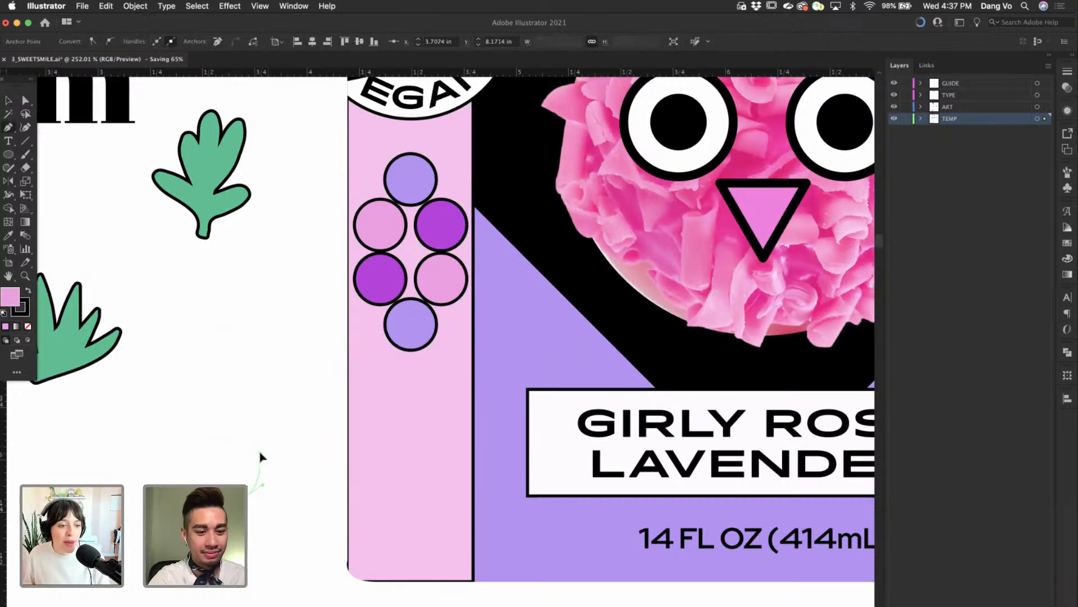
Step: Draw three rounded leaf lobes and a curved tip up one side of the sprig, closing the path with a straight edge
left_click_drag(261, 452, 249, 487)
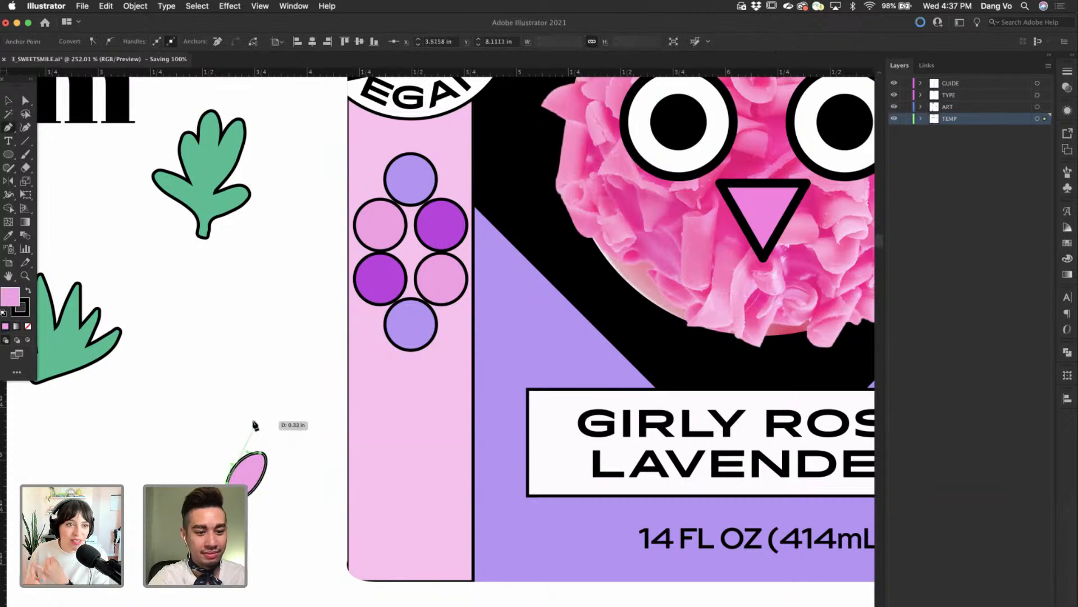
mouse_move(240, 431)
left_mouse_down()
mouse_move(260, 411)
mouse_move(237, 388)
left_mouse_up()
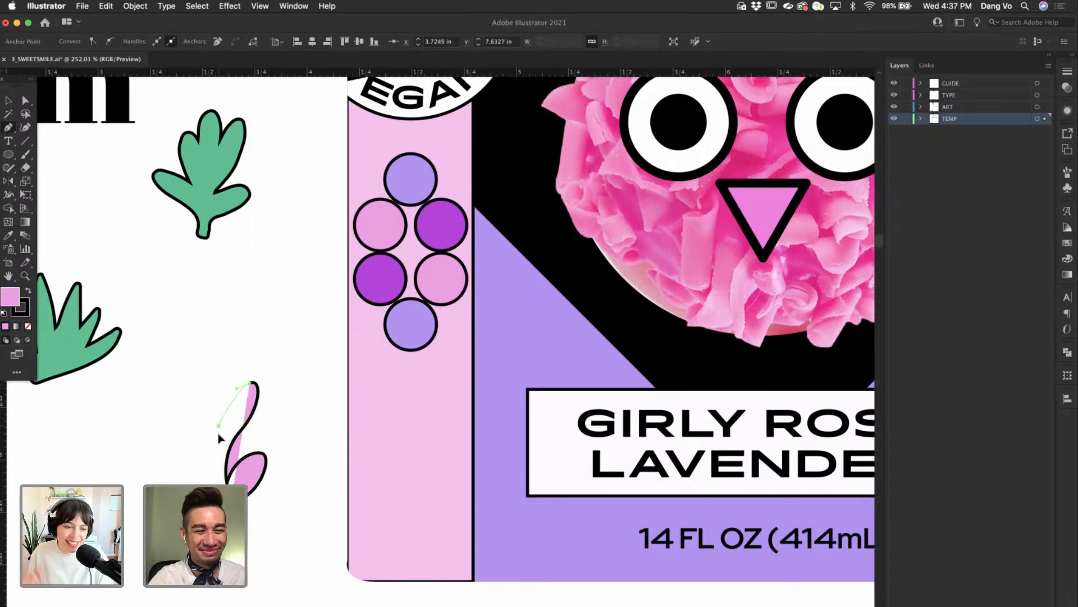
left_click_drag(218, 426, 225, 432)
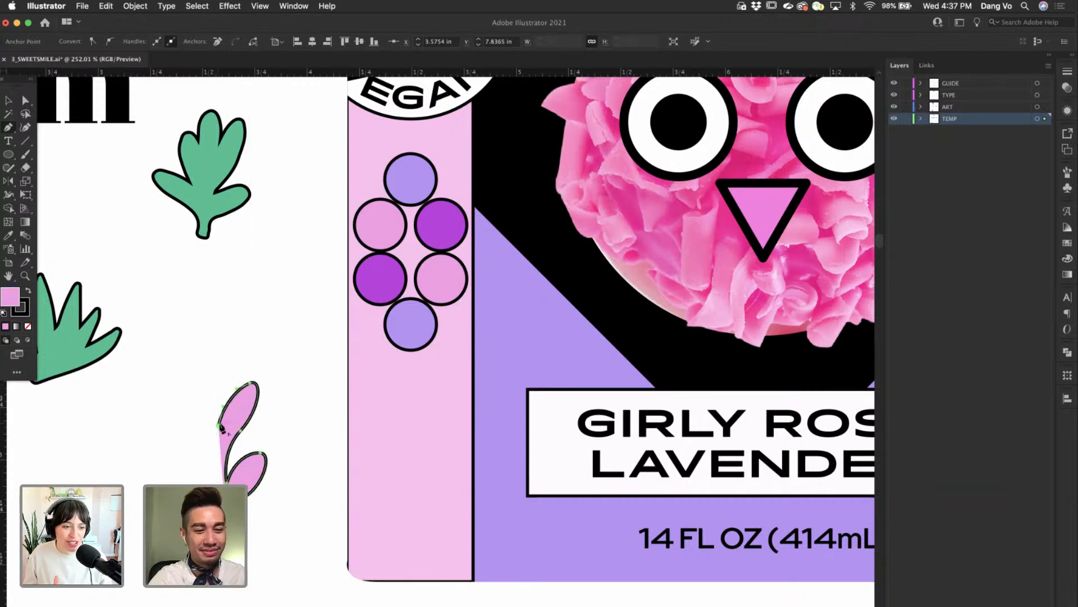
left_click_drag(240, 354, 219, 322)
left_click(240, 354)
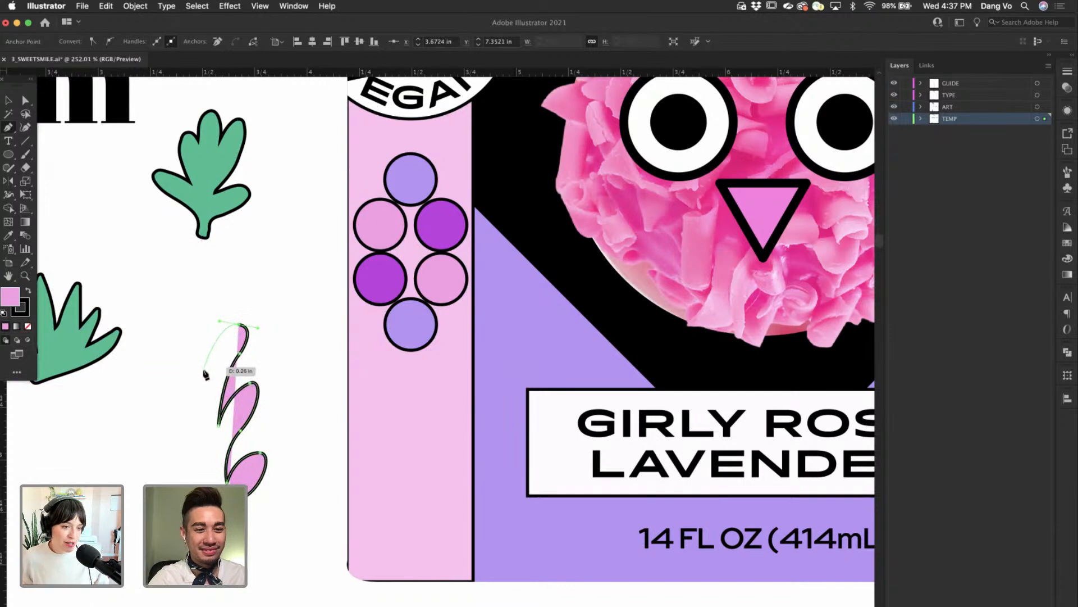
left_click_drag(201, 371, 201, 389)
left_click(201, 371)
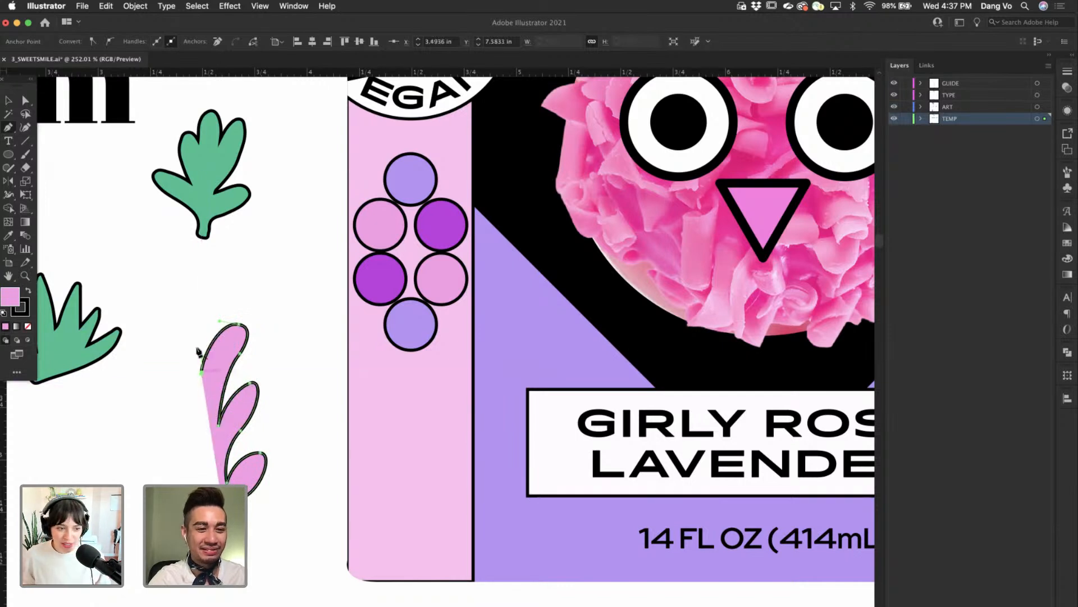
left_click_drag(192, 313, 171, 333)
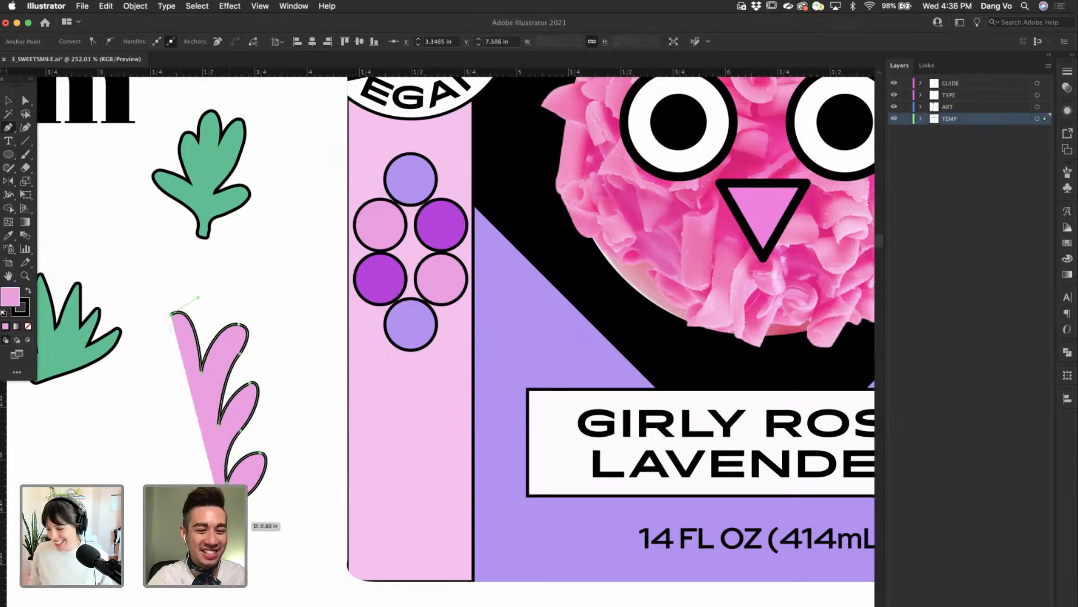
left_click(227, 531)
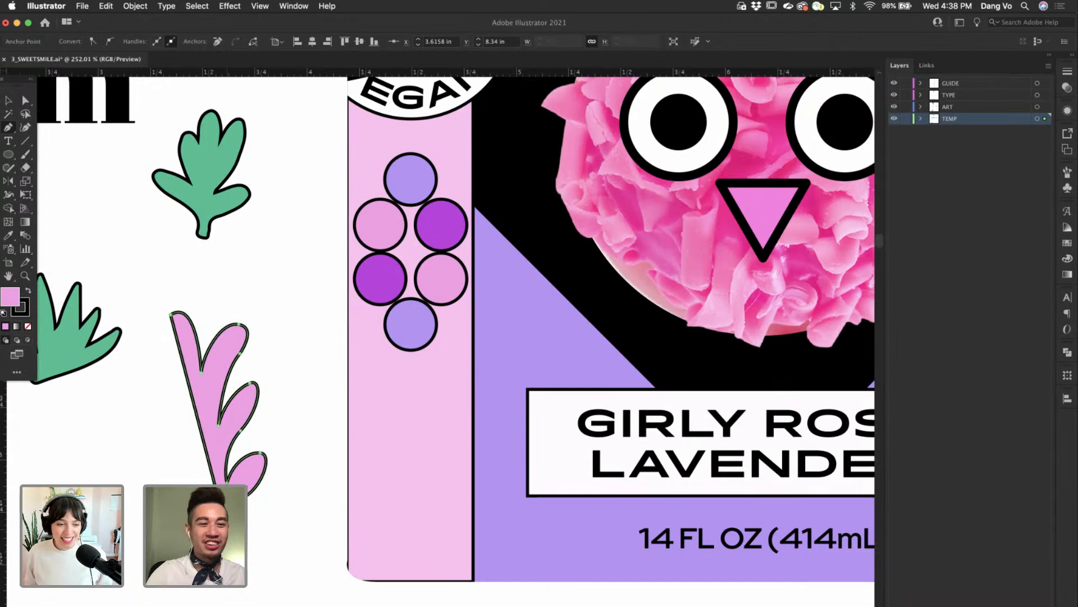
Step: Rotate the pink half sprig so its straight edge stands upright, and create a copy reflected across the vertical axis
left_click(7, 101)
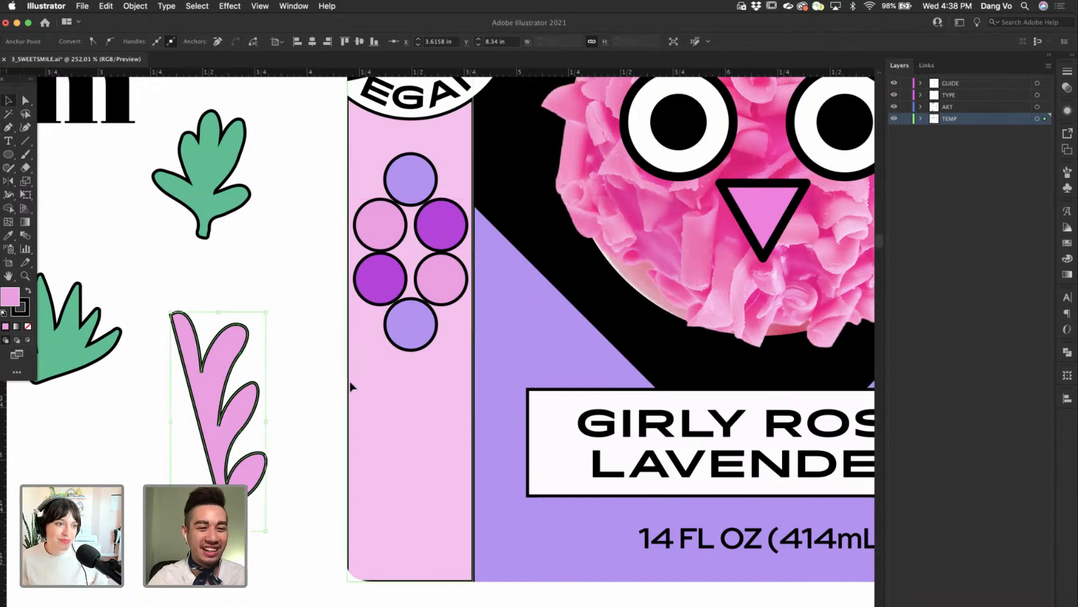
left_click_drag(273, 311, 300, 333)
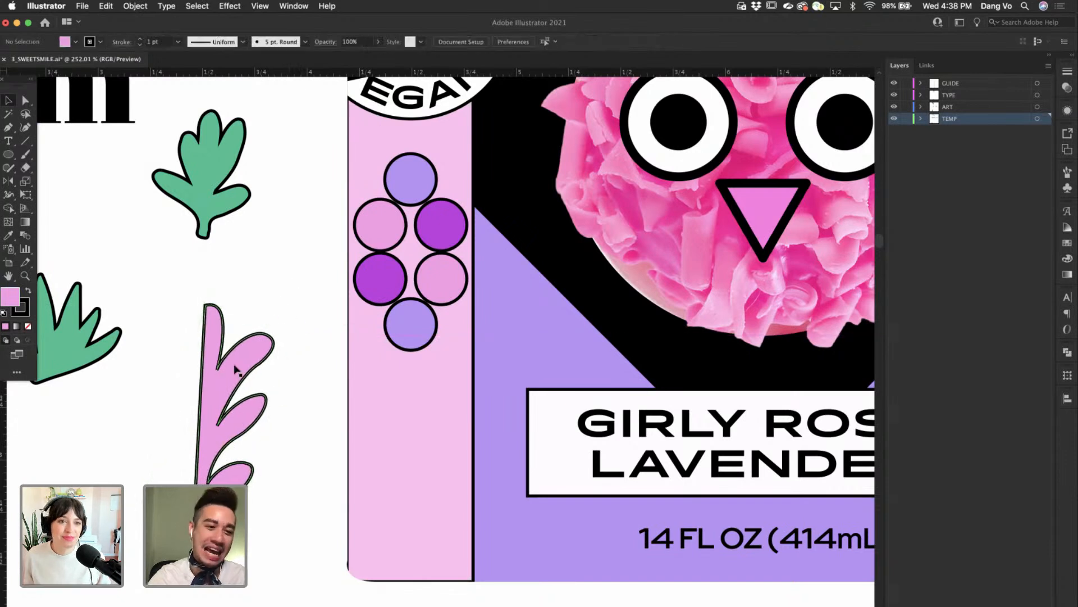
left_click(10, 191)
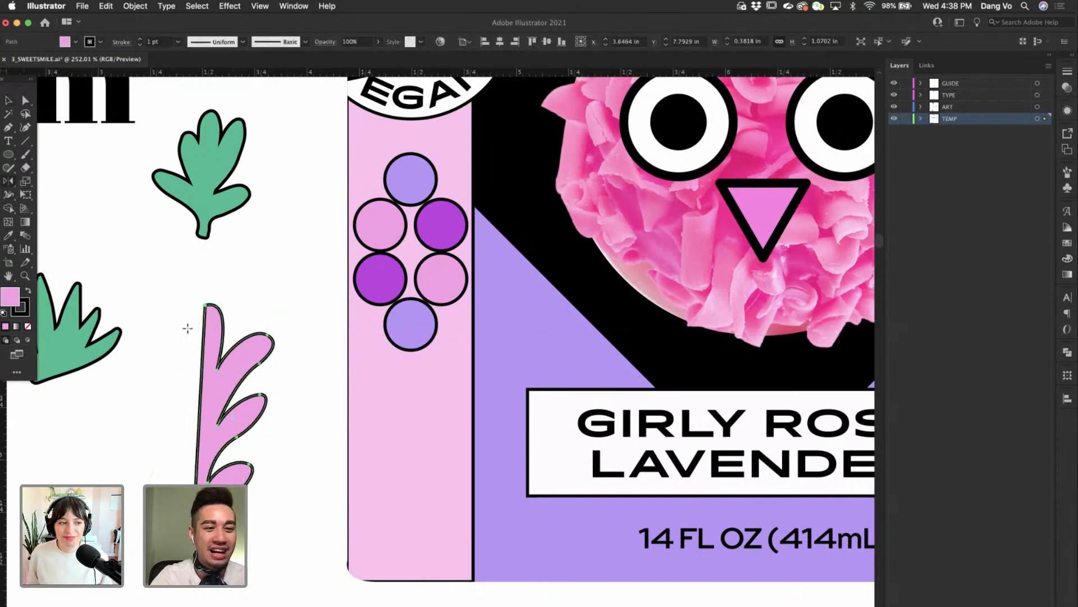
left_click(204, 355, "alt")
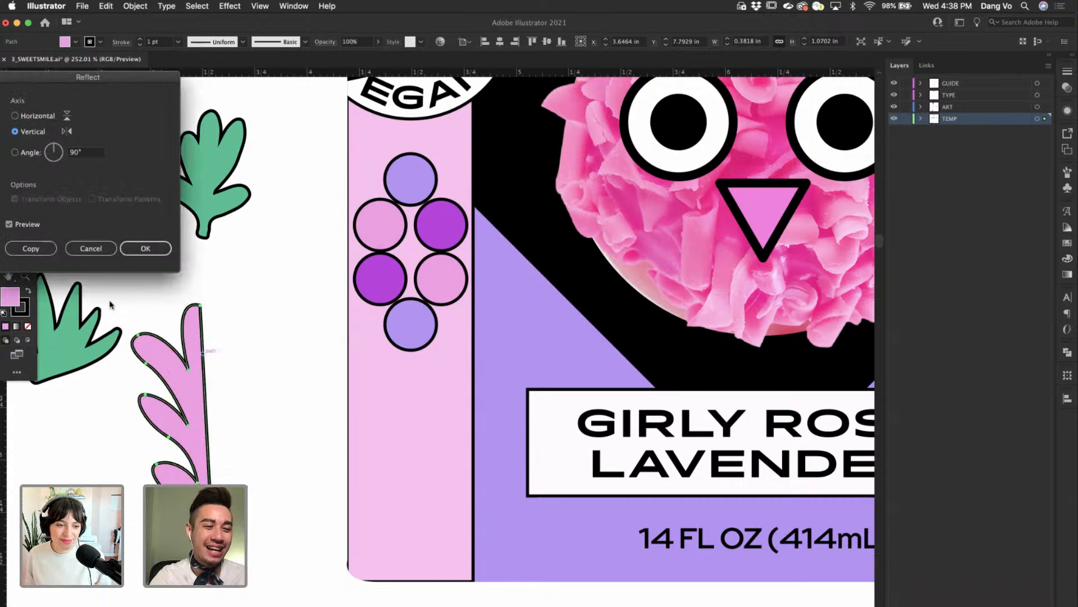
left_click(25, 253)
Step: Rotate and nudge the mirrored sprig halves so their straight edges meet, and apply Pathfinder Unite to both
left_click(9, 100)
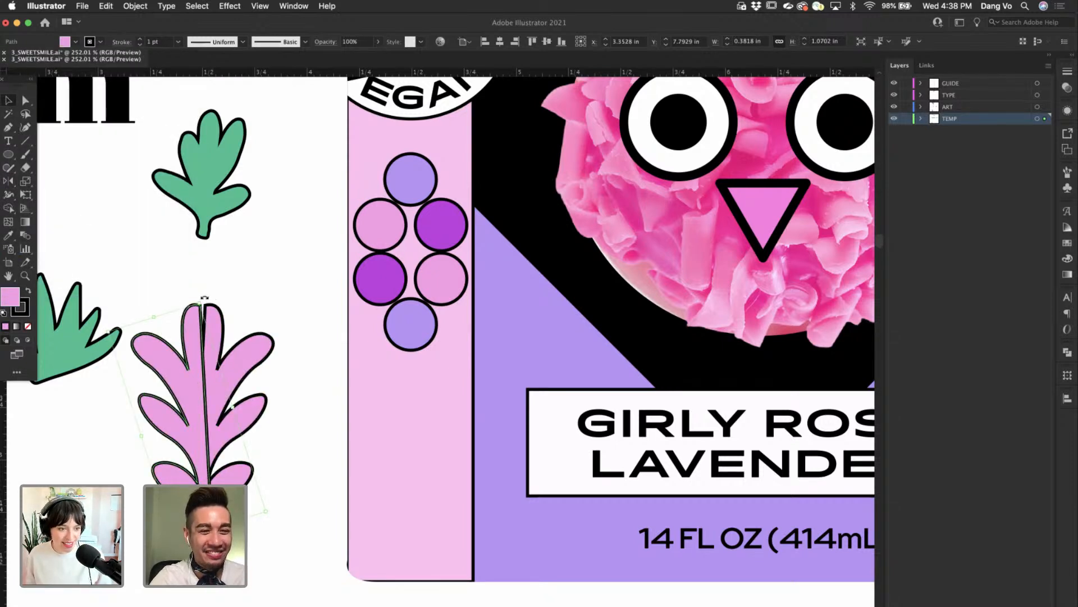
mouse_move(205, 298)
left_mouse_down()
mouse_move(229, 305)
mouse_move(204, 298)
left_mouse_up()
left_click_drag(220, 341, 215, 339)
left_click(186, 328, "shift")
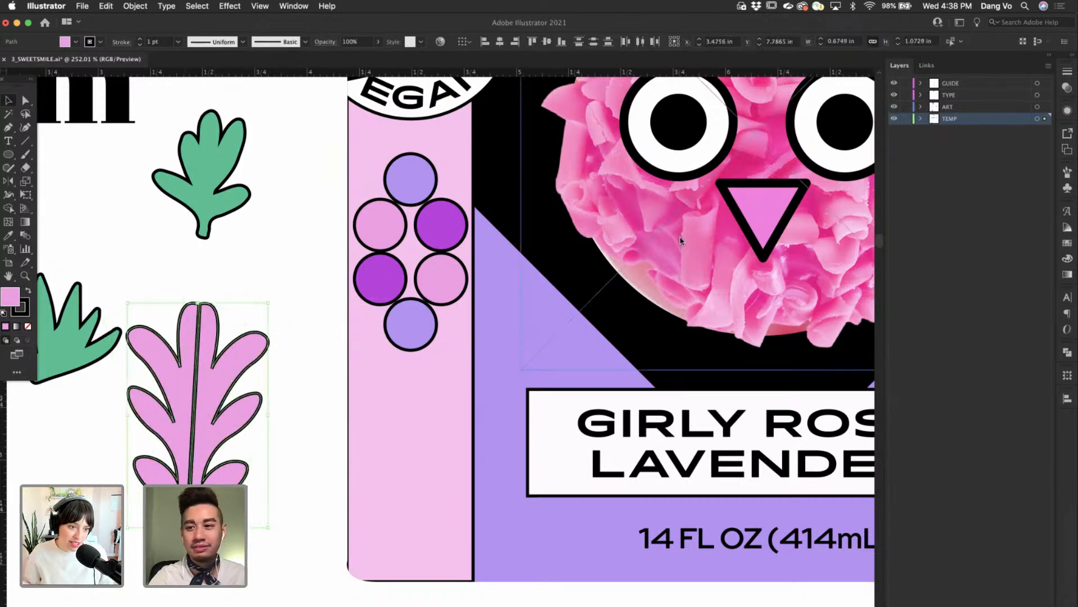
left_click(1068, 242)
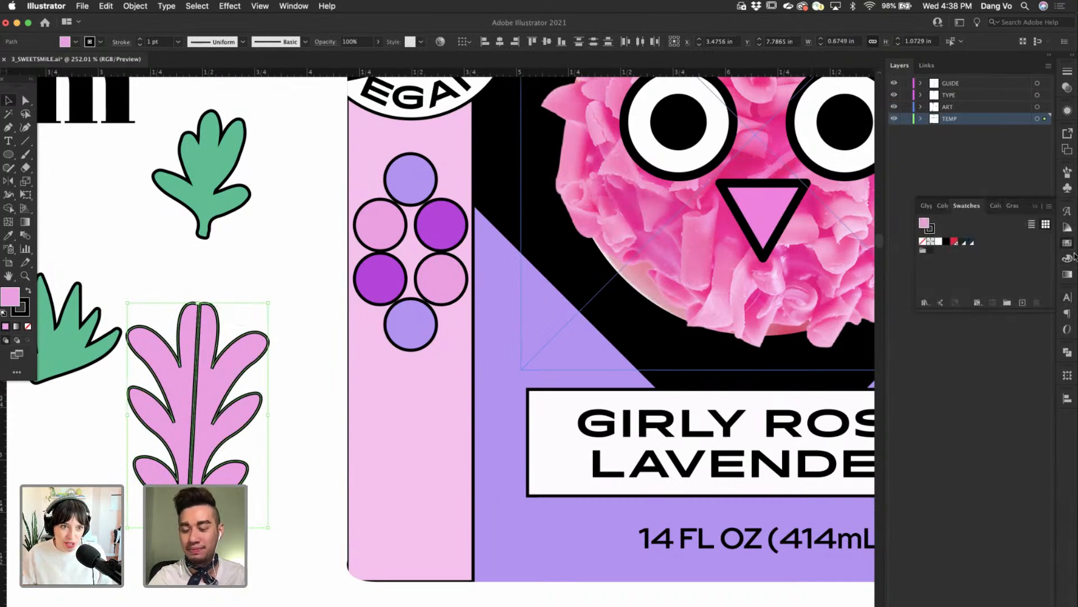
left_click(1065, 356)
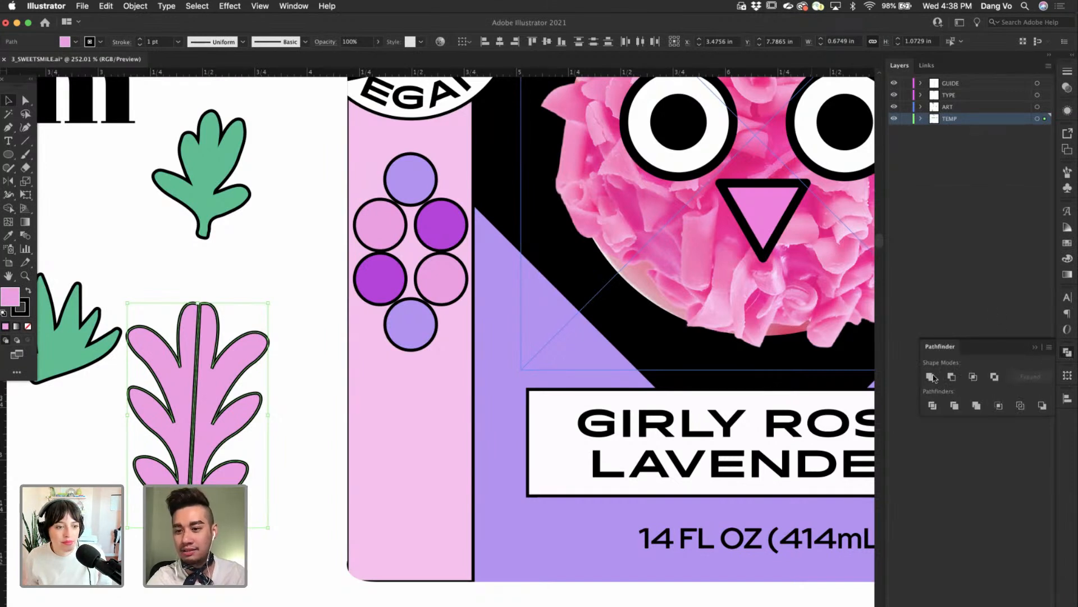
left_click(932, 379)
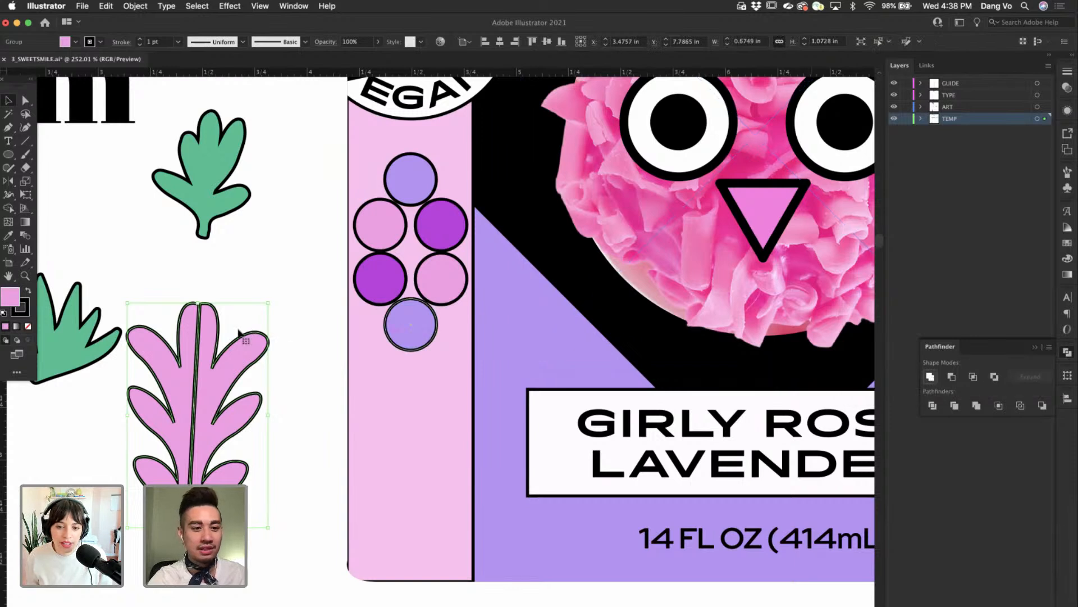
Step: Ungroup the two sprig halves, move one slightly over the other and unite them into one shape
key("super+shift+g")
left_click(251, 269)
left_click_drag(253, 340, 219, 331)
left_click(187, 345, "shift")
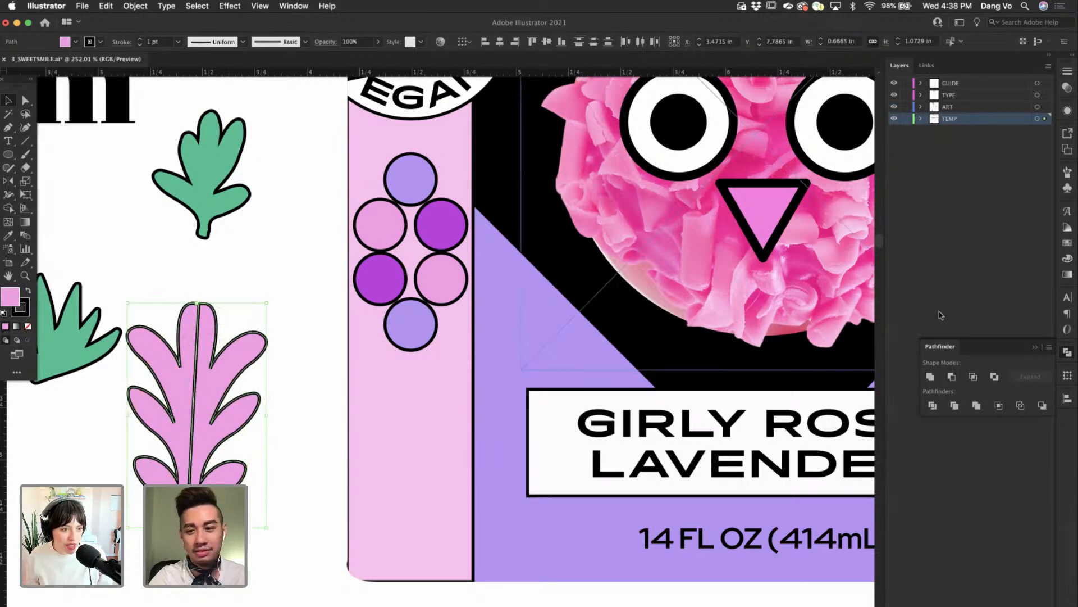
left_click(930, 377)
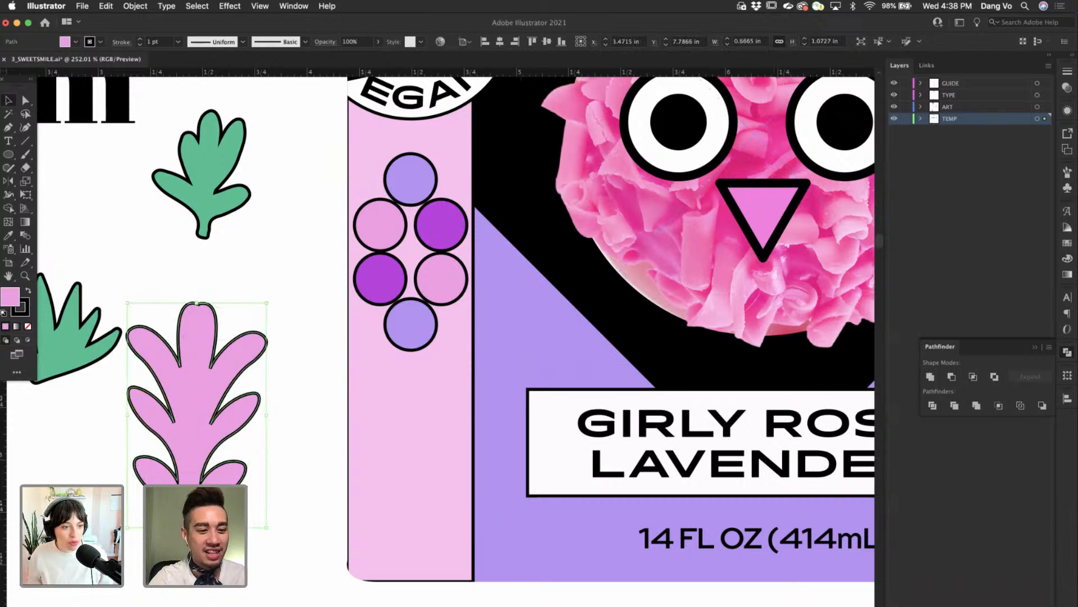
Step: Move the united sprig up and aside, and bring the mismatched anchor points at its tip together
left_click_drag(217, 481, 250, 449)
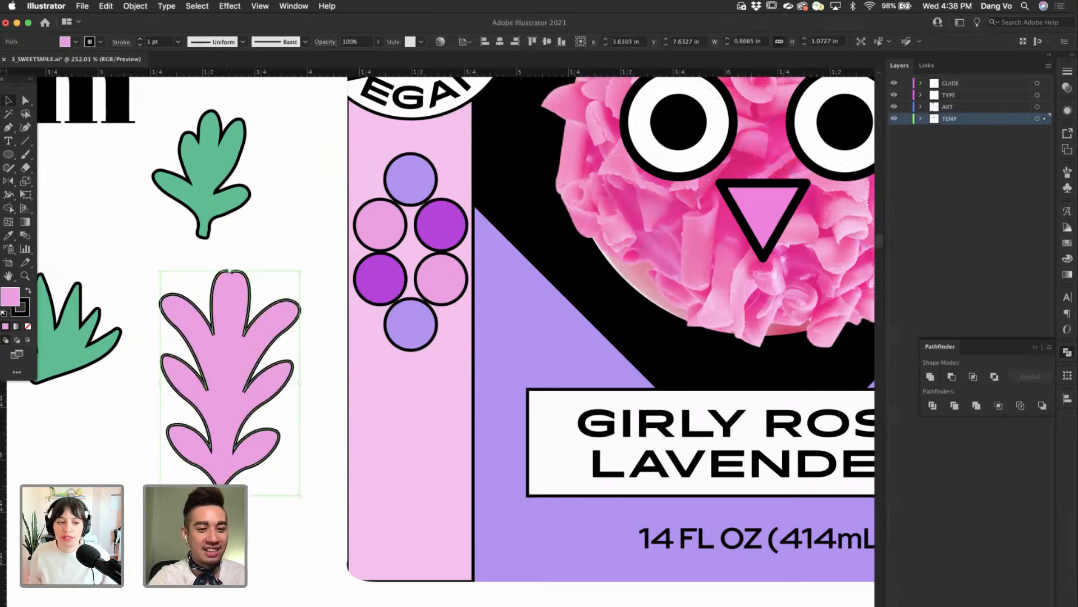
scroll(235, 274, "up", 10)
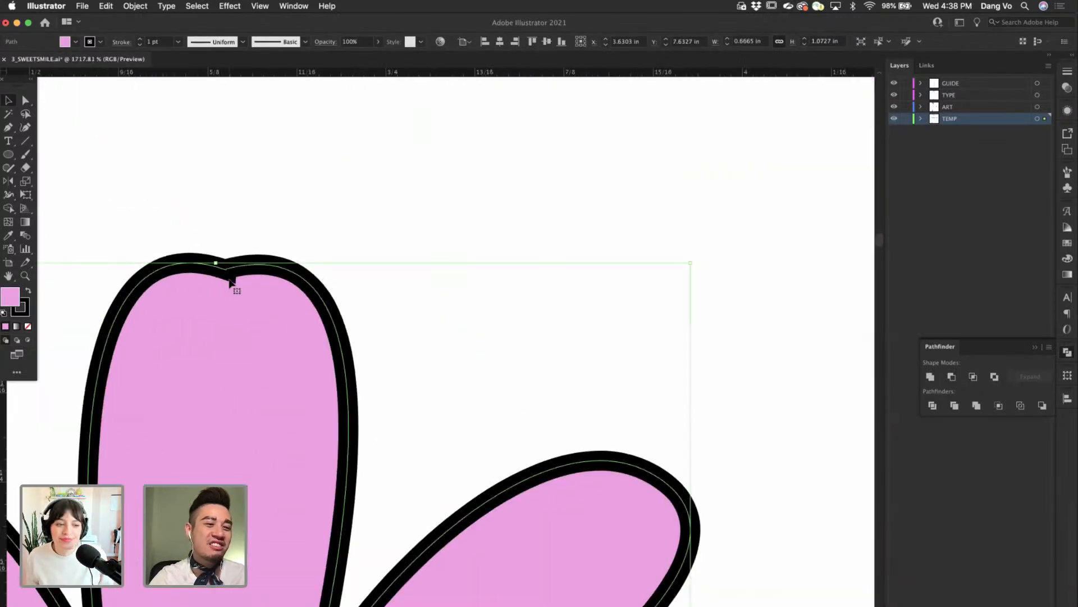
left_click(24, 102)
scroll(196, 247, "up", 10)
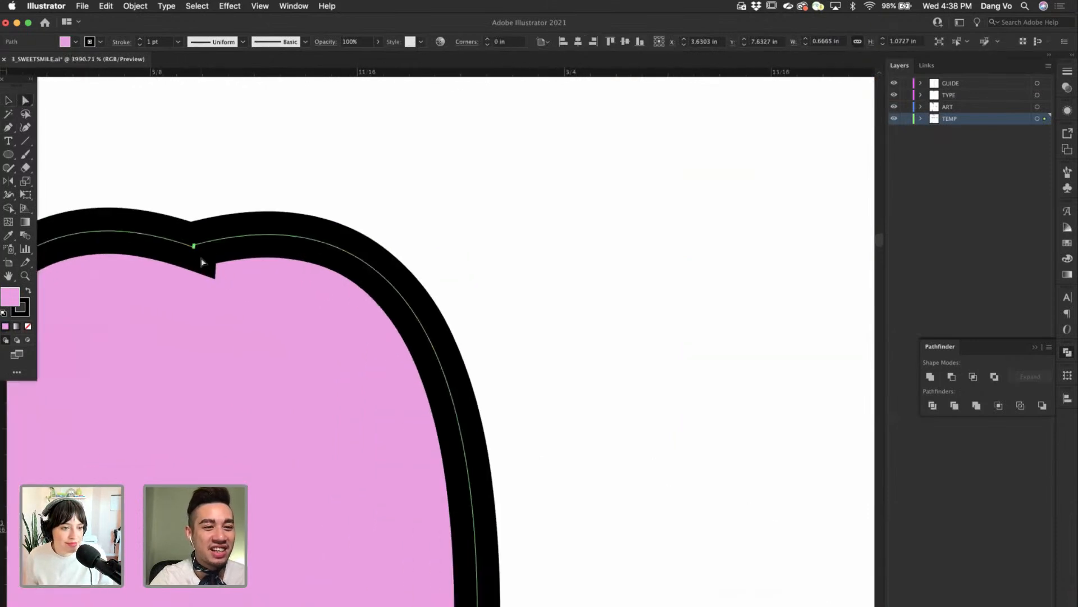
left_click_drag(198, 252, 265, 263)
left_click(265, 262)
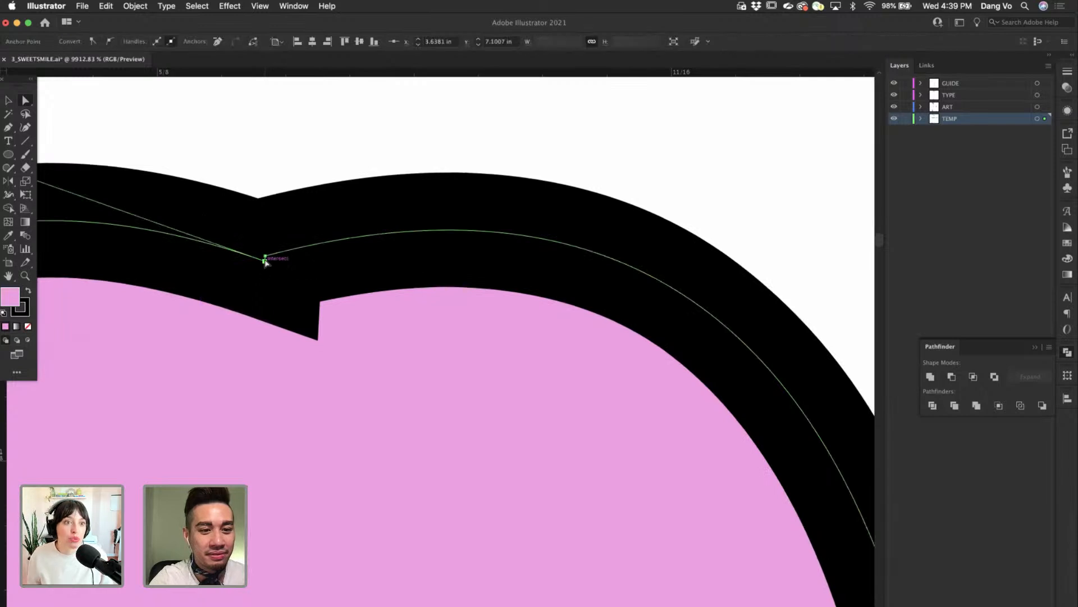
Step: Give the sprig's 1 pt outline round caps and round corners to clean up the pointed stem end
scroll(266, 264, "down", 10)
scroll(265, 260, "down", 10)
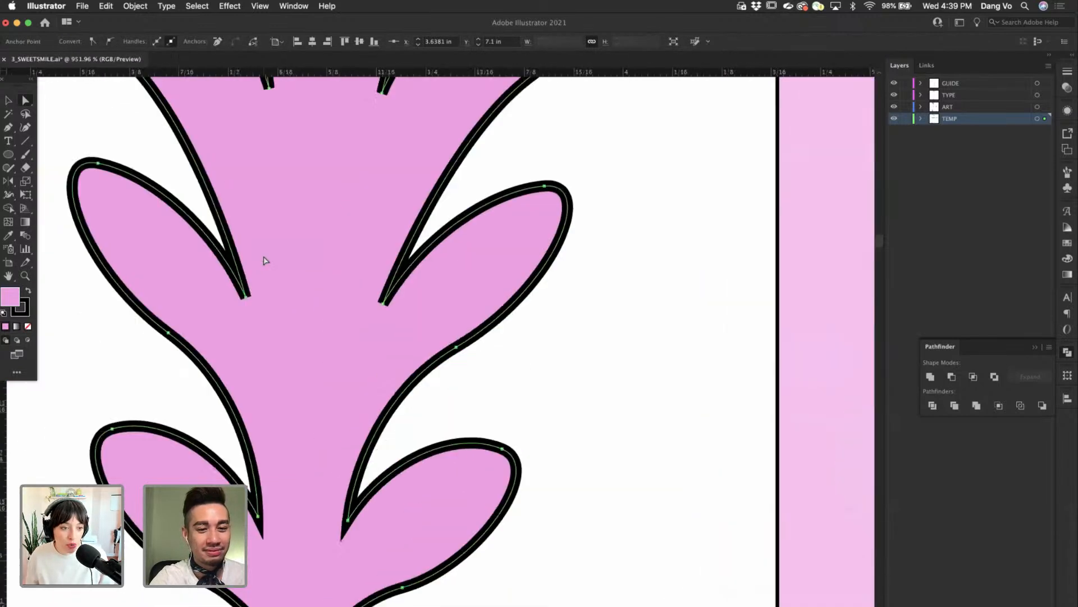
scroll(265, 260, "down", 4)
scroll(265, 260, "down", 4)
scroll(269, 385, "up", 5)
scroll(402, 233, "up", 8)
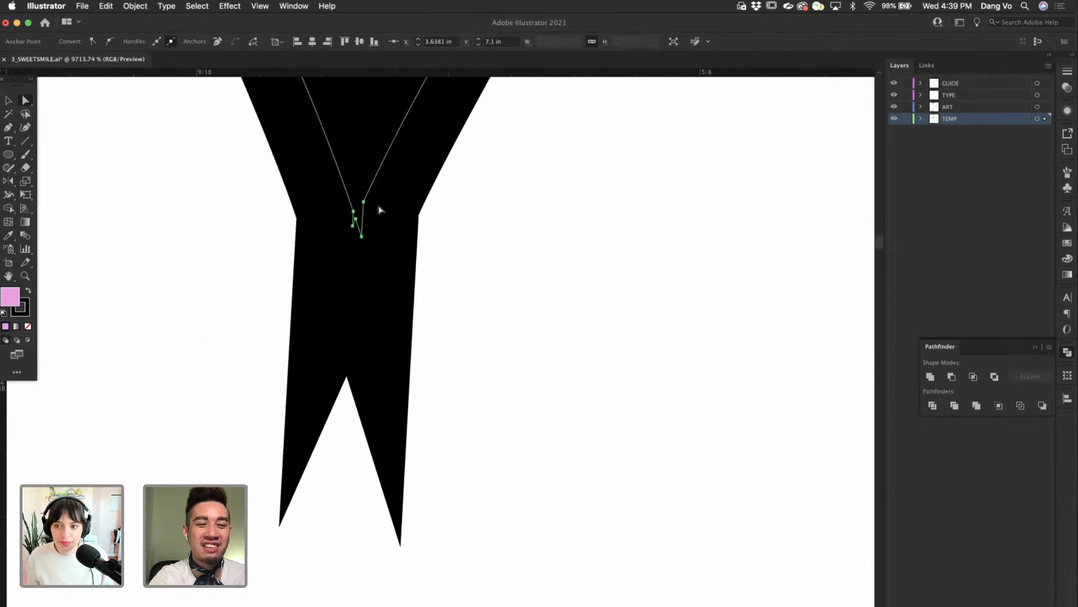
scroll(418, 279, "down", 12)
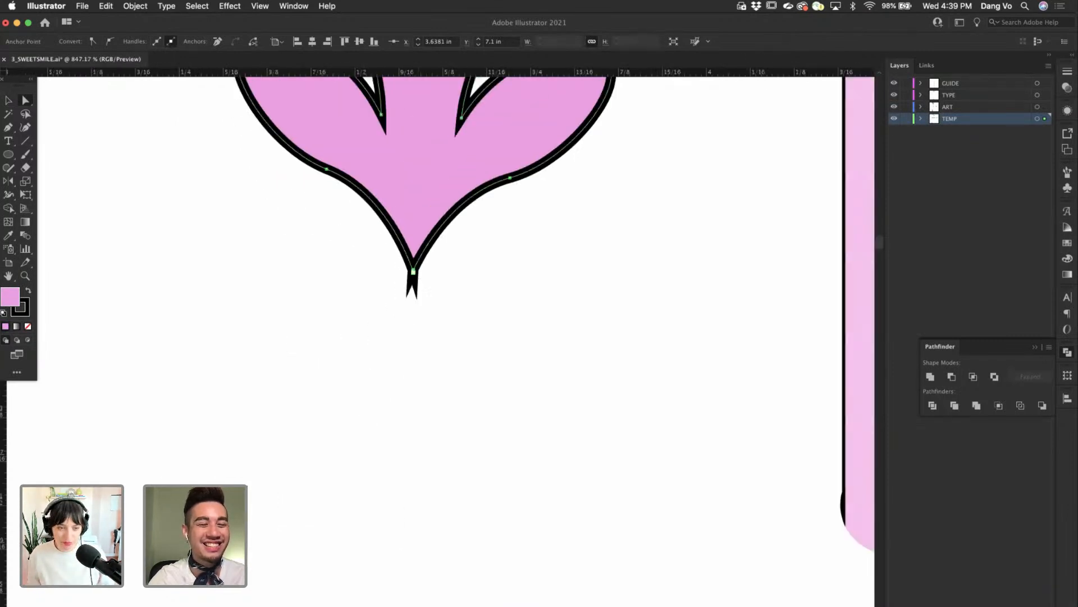
left_click(9, 100)
scroll(433, 241, "up", 5)
scroll(433, 241, "left", 2)
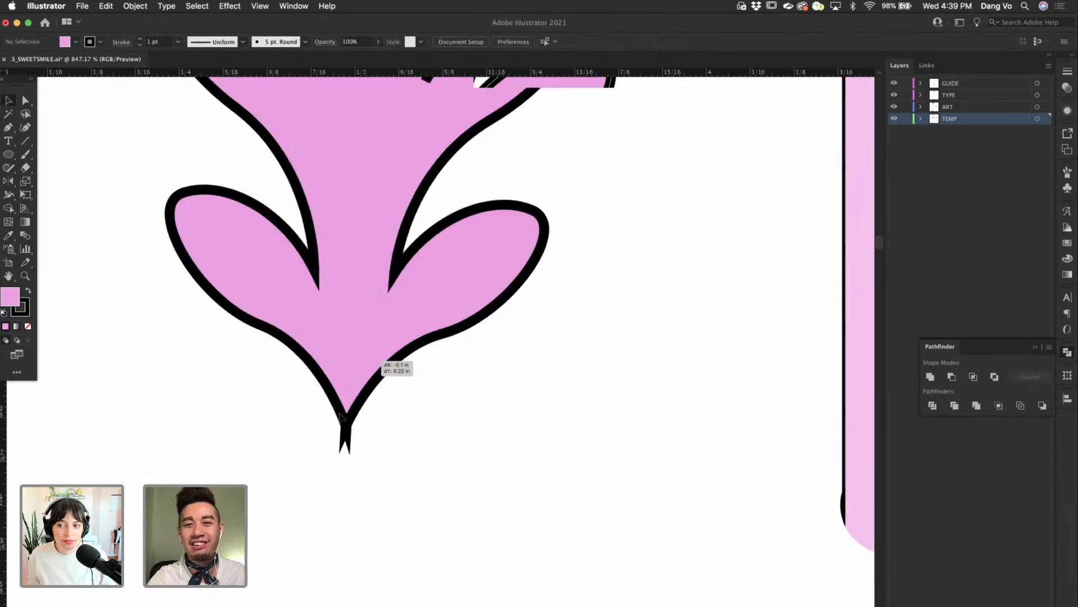
left_click(1070, 73)
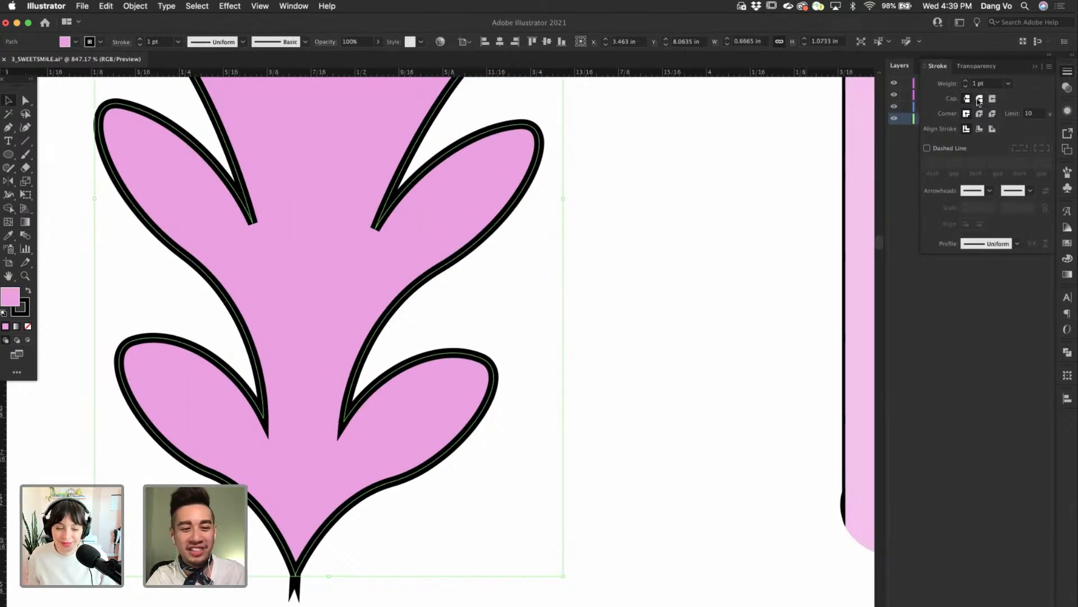
left_click(981, 114)
left_click(671, 261)
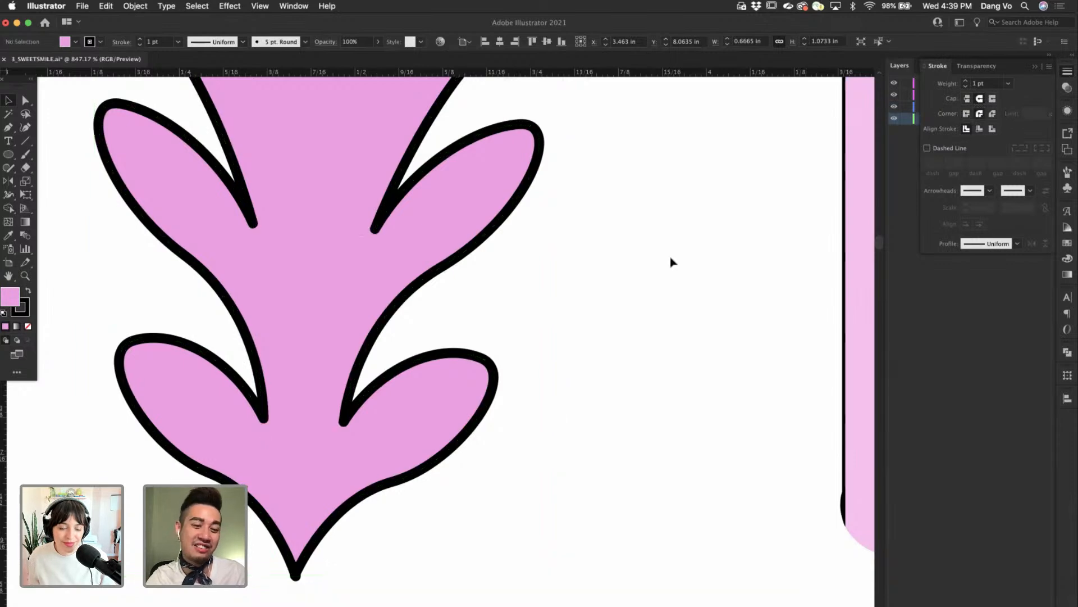
Step: Try to raise the anchor in the notch at the sprig's tip, and undo the move
scroll(672, 262, "down", 3)
scroll(631, 262, "down", 3)
scroll(631, 262, "right", 8)
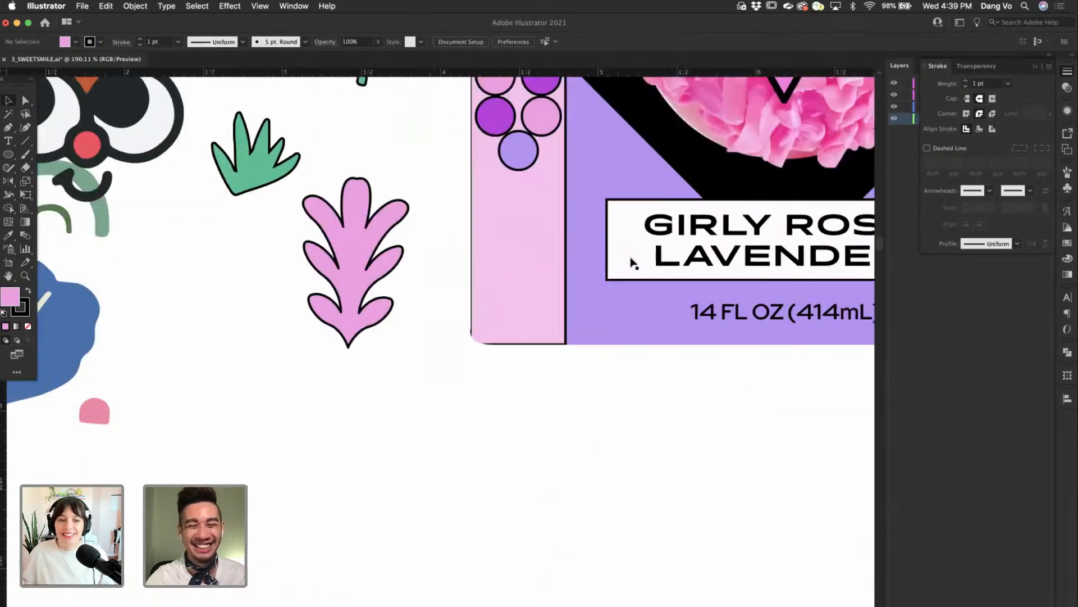
scroll(631, 262, "up", 2)
scroll(83, 363, "down", 2)
key("a")
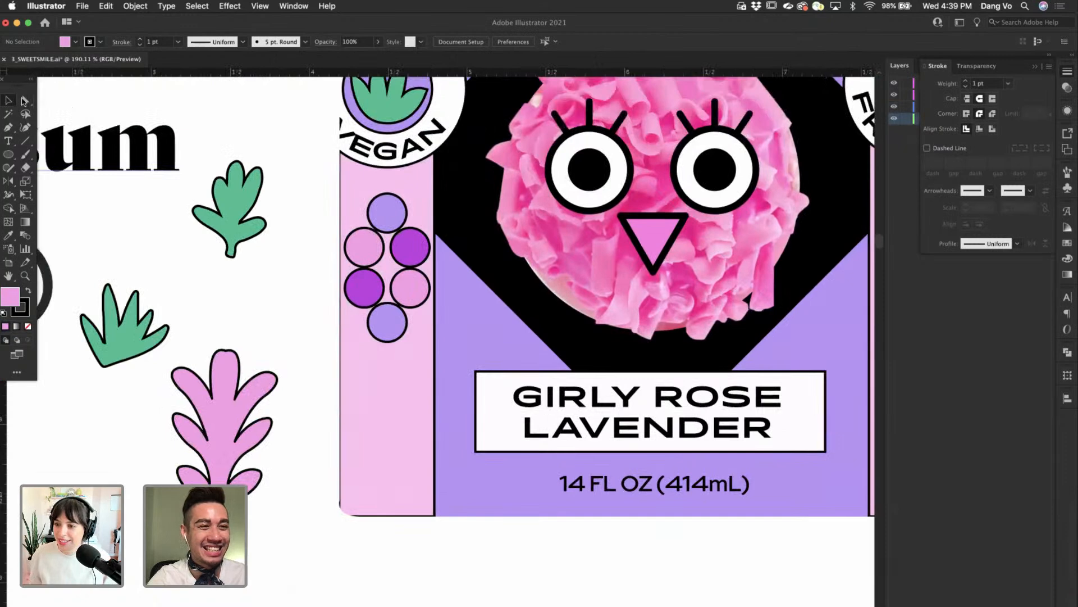
scroll(183, 335, "up", 5)
scroll(293, 392, "up", 5)
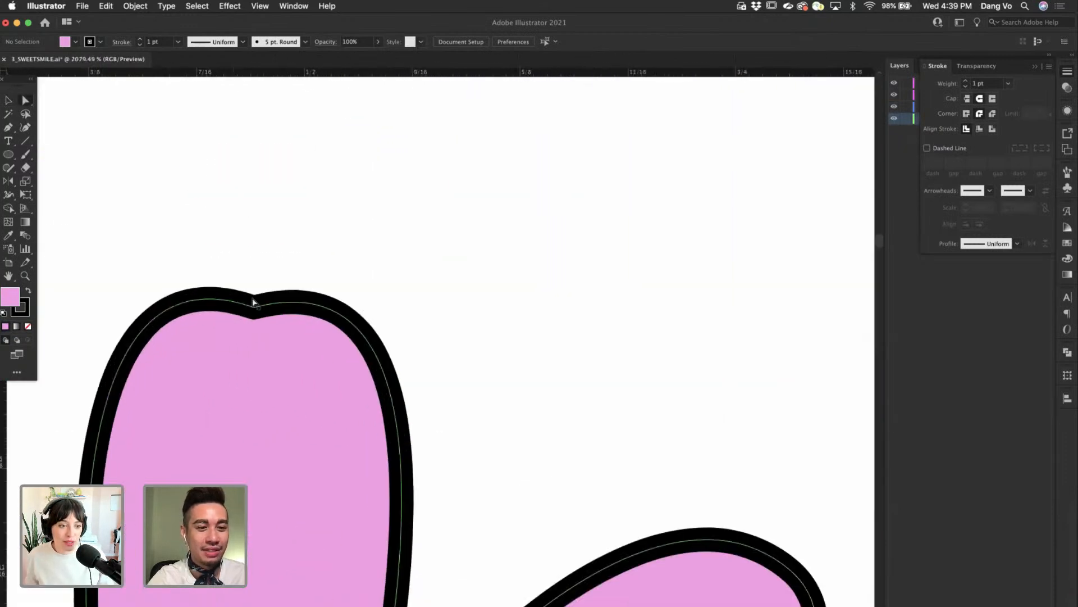
left_click(253, 309)
left_click_drag(254, 308, 255, 286)
key("super+z")
left_click(254, 308)
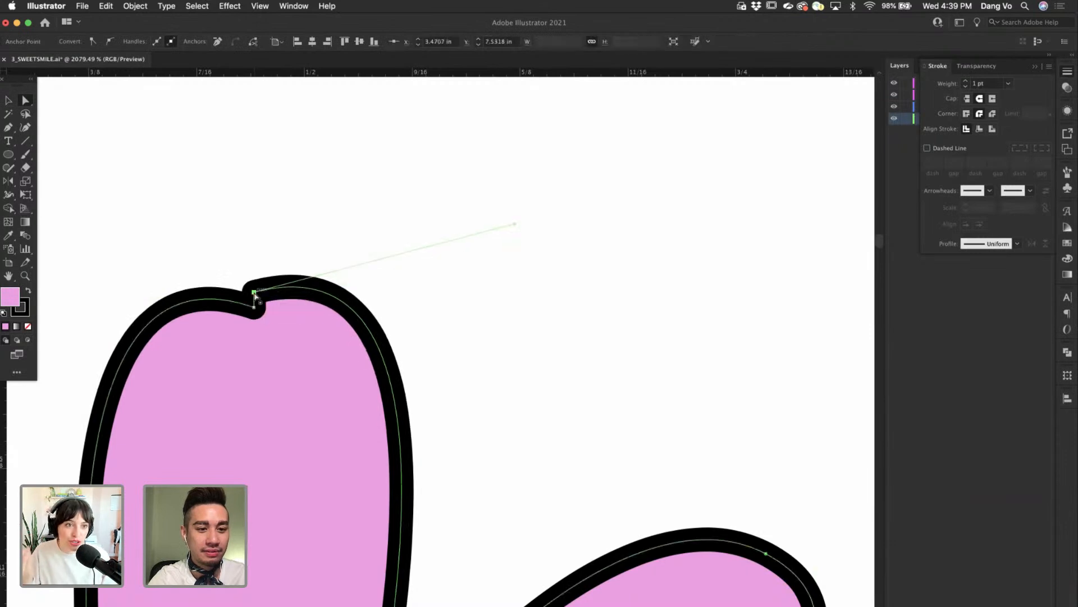
left_click(255, 313)
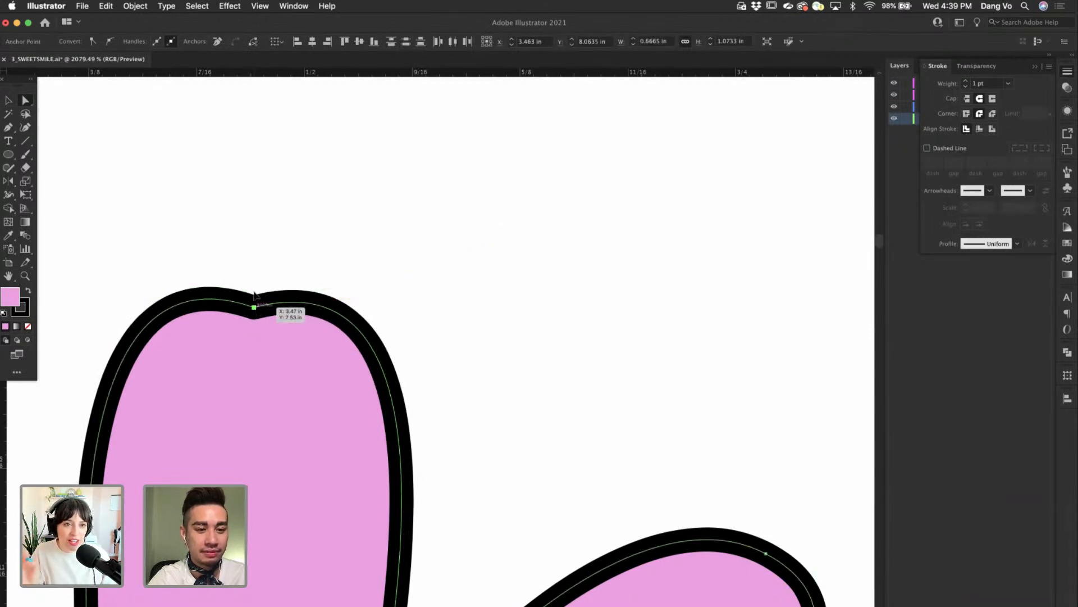
Step: Adjust the direction handles on both sides of the sprig's tip notch to form a smooth rounded top
left_click(254, 307)
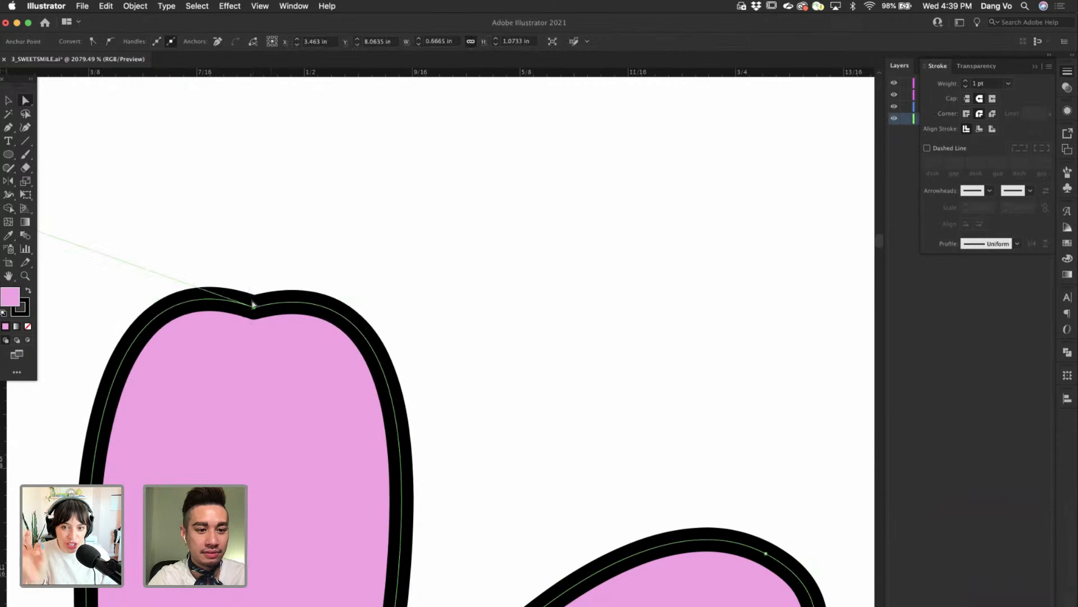
scroll(250, 298, "left", 5)
left_click_drag(271, 223, 280, 328)
scroll(360, 298, "right", 5)
left_click(341, 284)
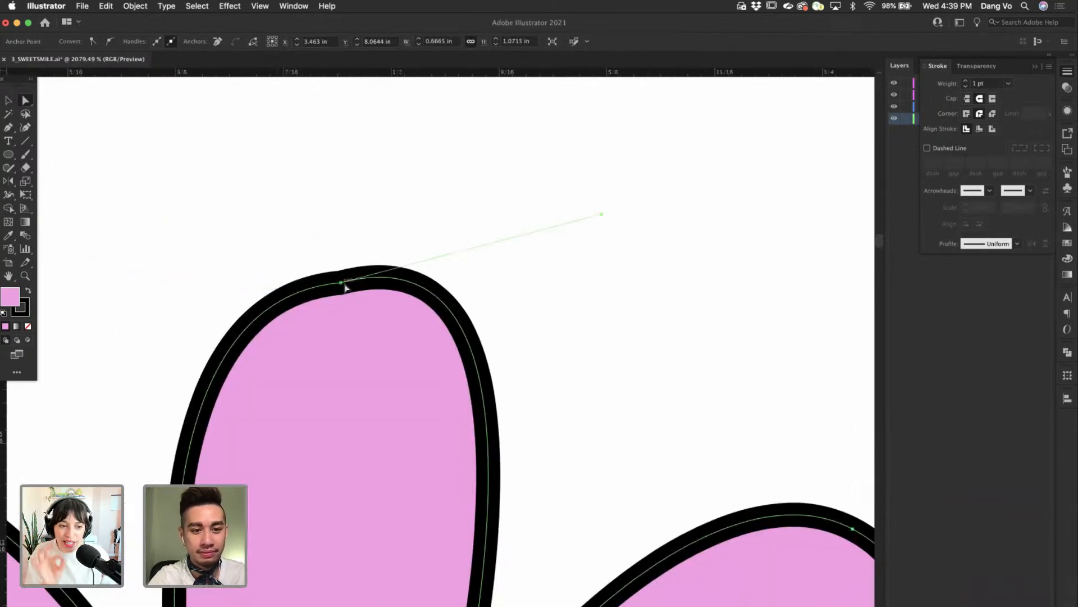
left_click_drag(600, 214, 602, 294)
left_click(520, 222)
Step: Move the sprig onto the first mockup's side strip below the circle cluster, scaling it to about 0.51 × 0.82 in and centring it
scroll(520, 222, "down", 5)
scroll(520, 225, "down", 5)
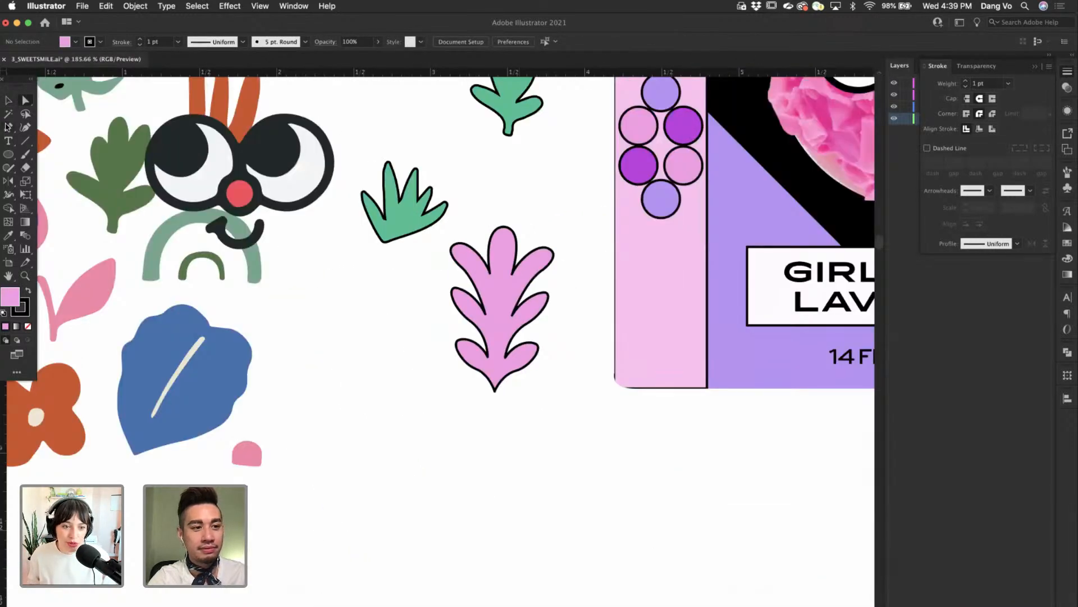
left_click(8, 100)
scroll(345, 253, "right", 10)
left_click_drag(167, 444, 332, 418)
left_click_drag(377, 350, 369, 360)
left_click_drag(336, 420, 341, 430)
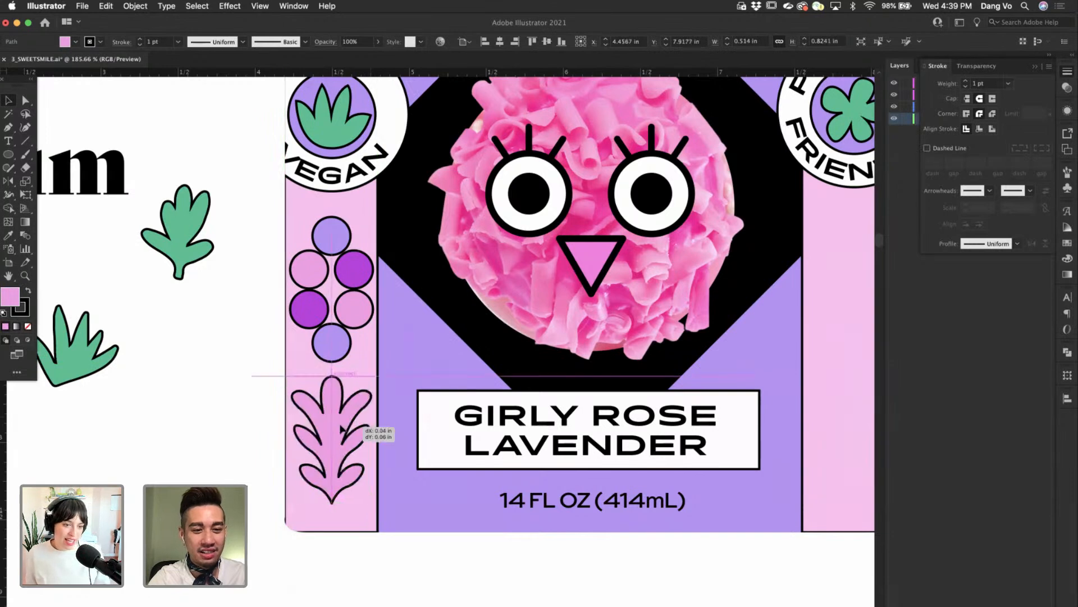
Step: Recolour the sprig with the green of the vegan badge's leaf and shift it slightly up the strip
key("i")
left_click(337, 135)
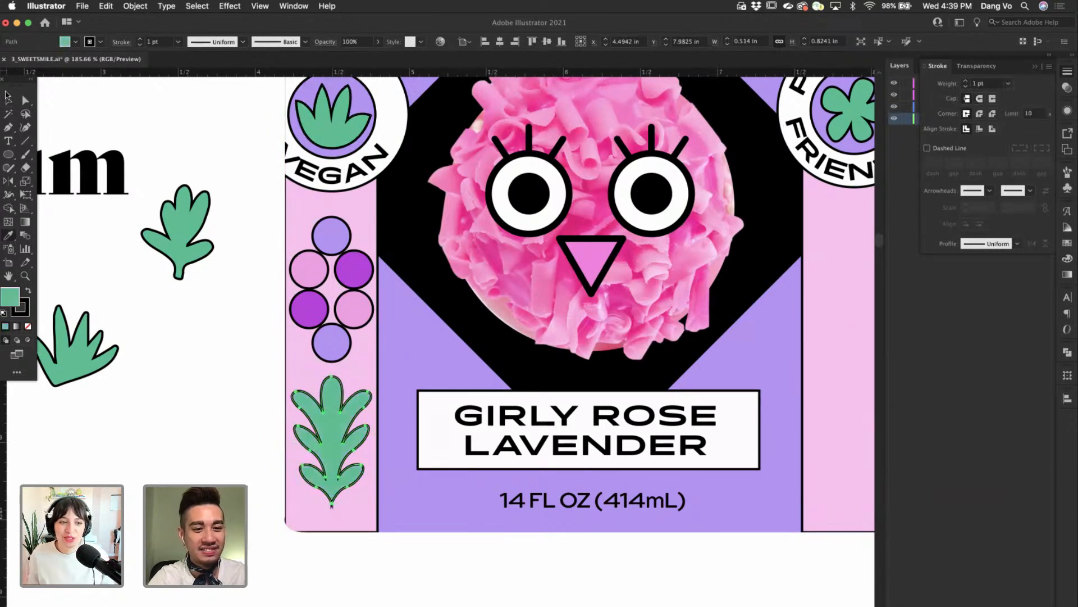
left_click(8, 100)
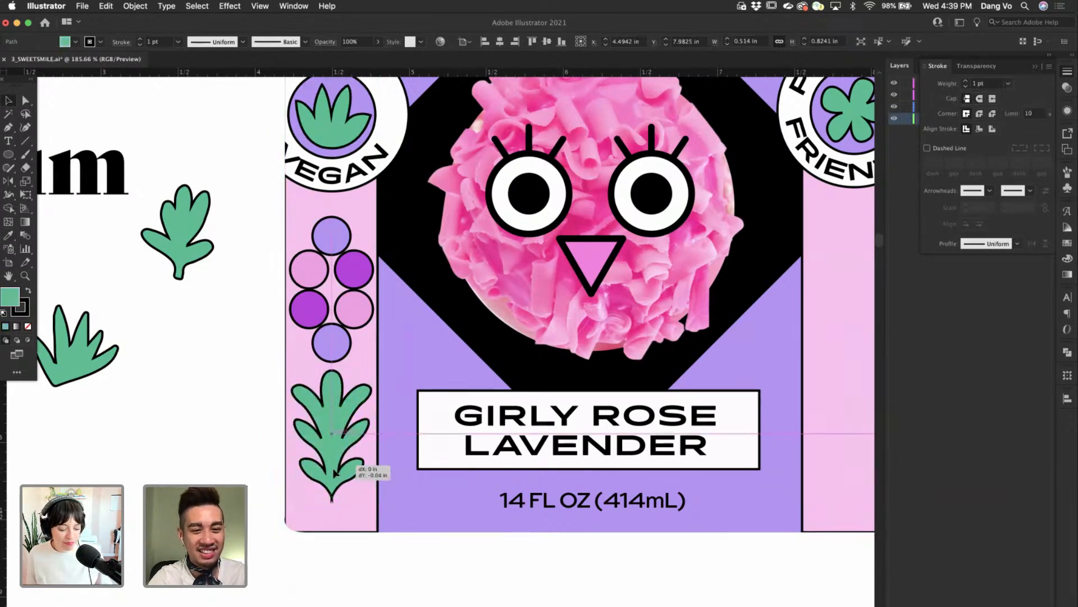
Step: Scale the six-circle cluster above the sprig down to about 0.43 × 0.56 in
scroll(220, 409, "down", 5)
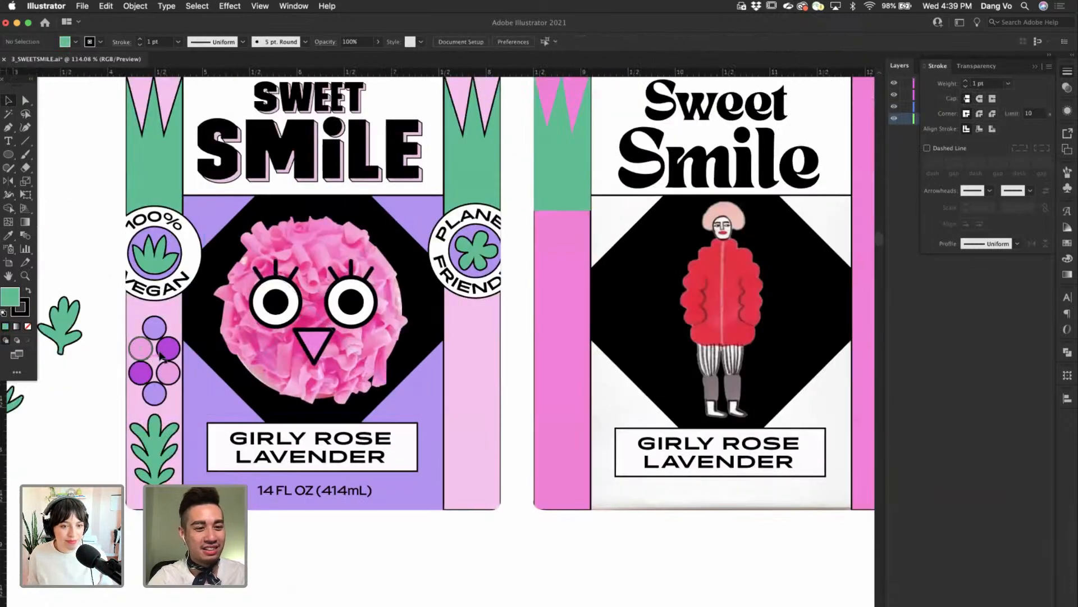
left_click(166, 353)
scroll(166, 353, "up", 5)
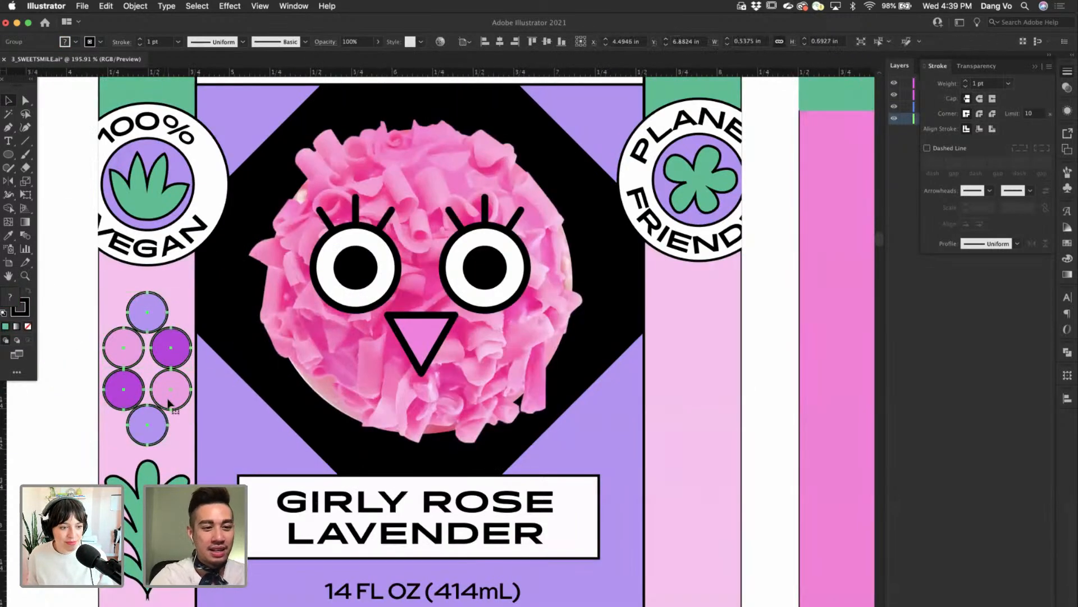
mouse_move(191, 293)
left_mouse_down()
mouse_move(201, 293)
mouse_move(178, 305)
left_mouse_up()
scroll(150, 311, "down", 10)
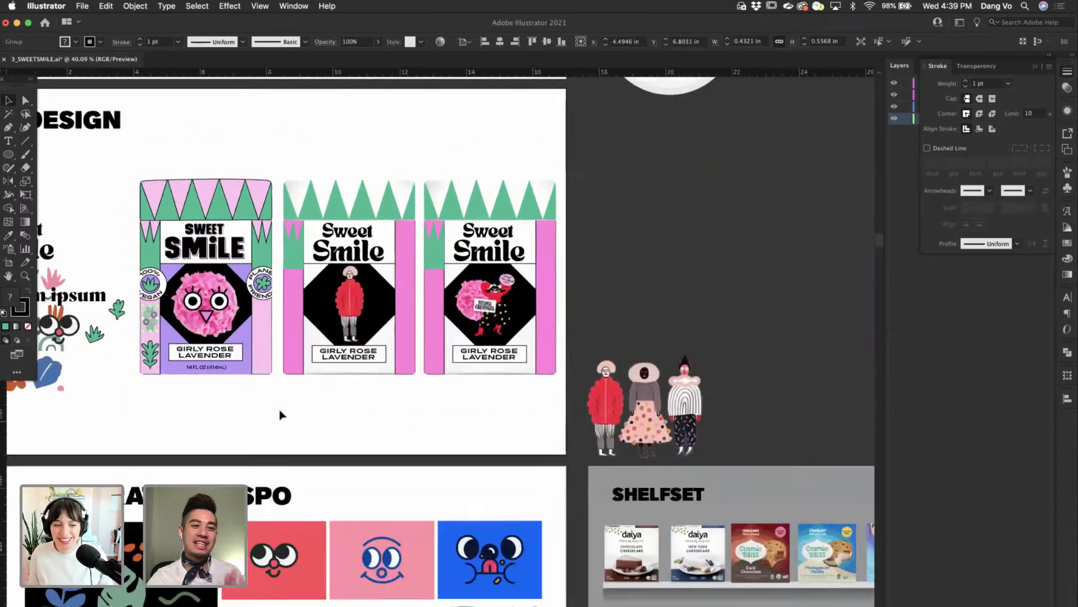
Step: Open the first mockup's clip group for editing and narrow the right side strip by shifting its inner edge outward
left_click(280, 411)
scroll(279, 411, "left", 8)
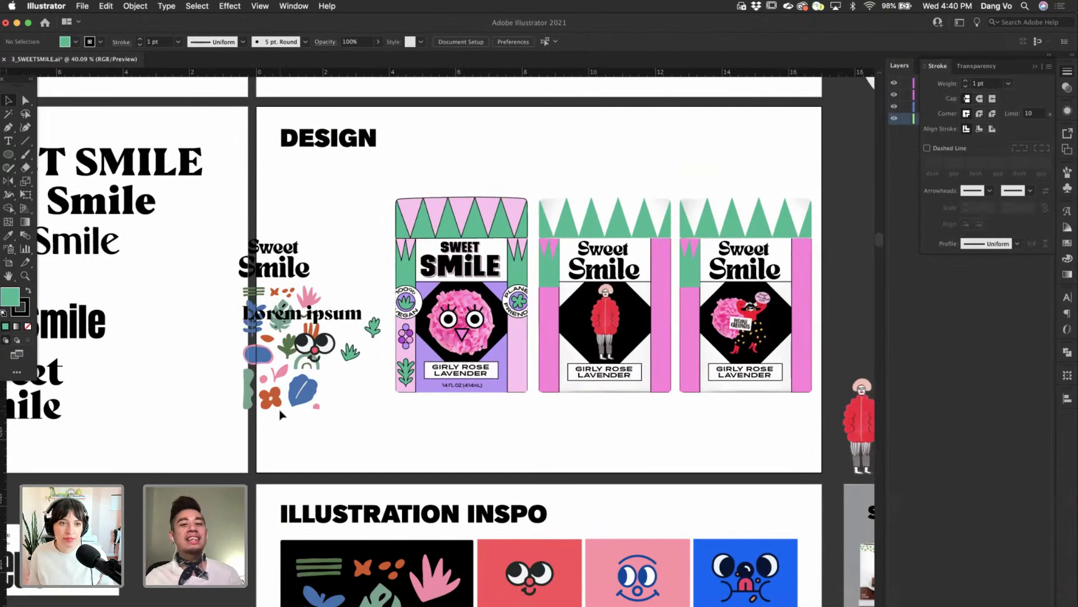
scroll(429, 307, "up", 6)
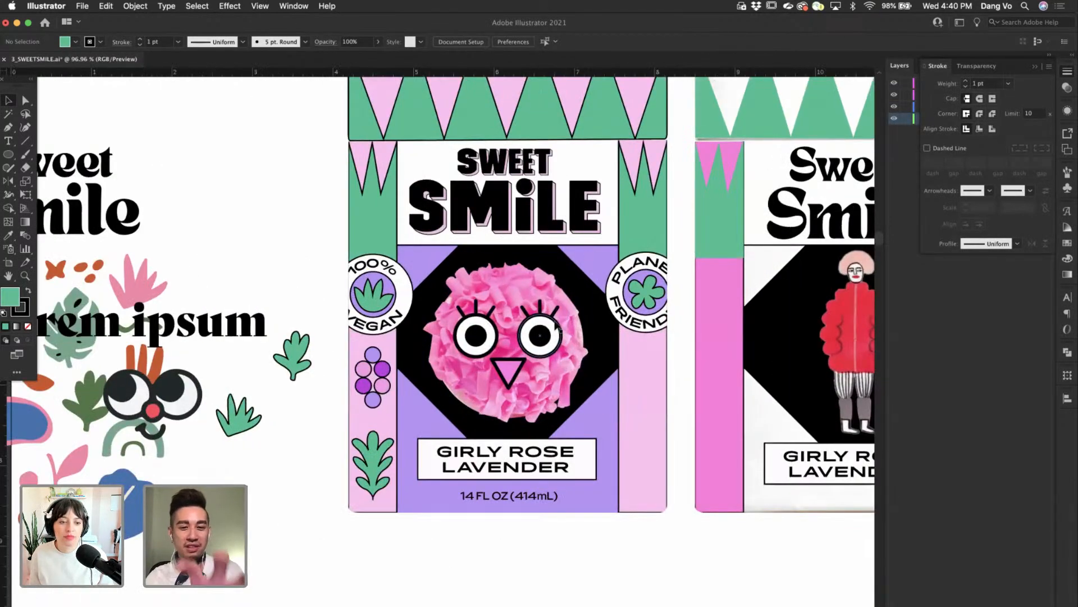
left_click(644, 406)
double_click(644, 405)
left_click(642, 402)
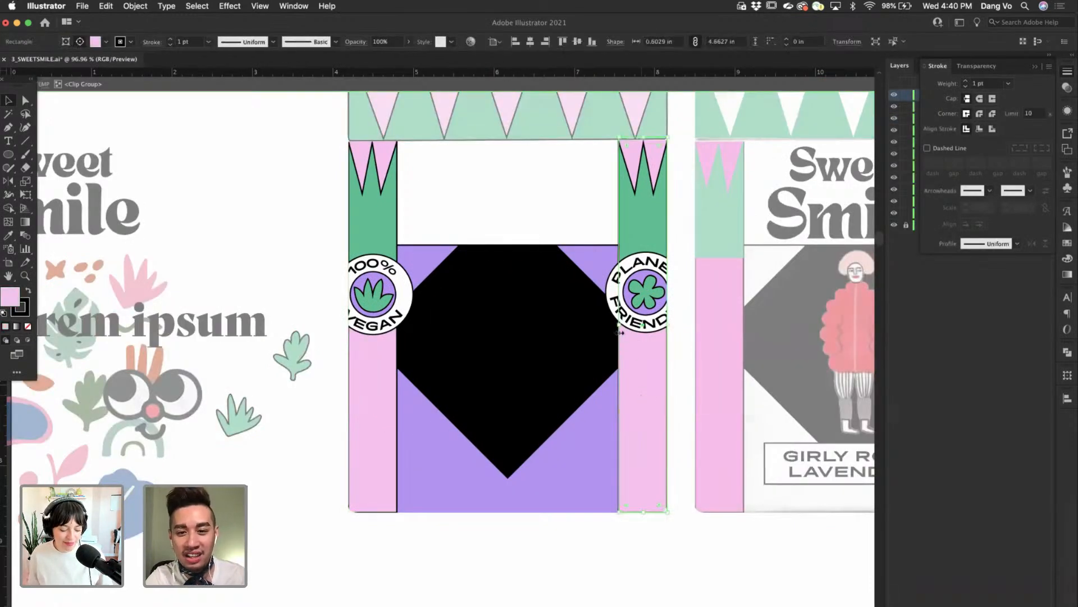
left_click_drag(623, 328, 628, 330)
scroll(628, 234, "up", 3)
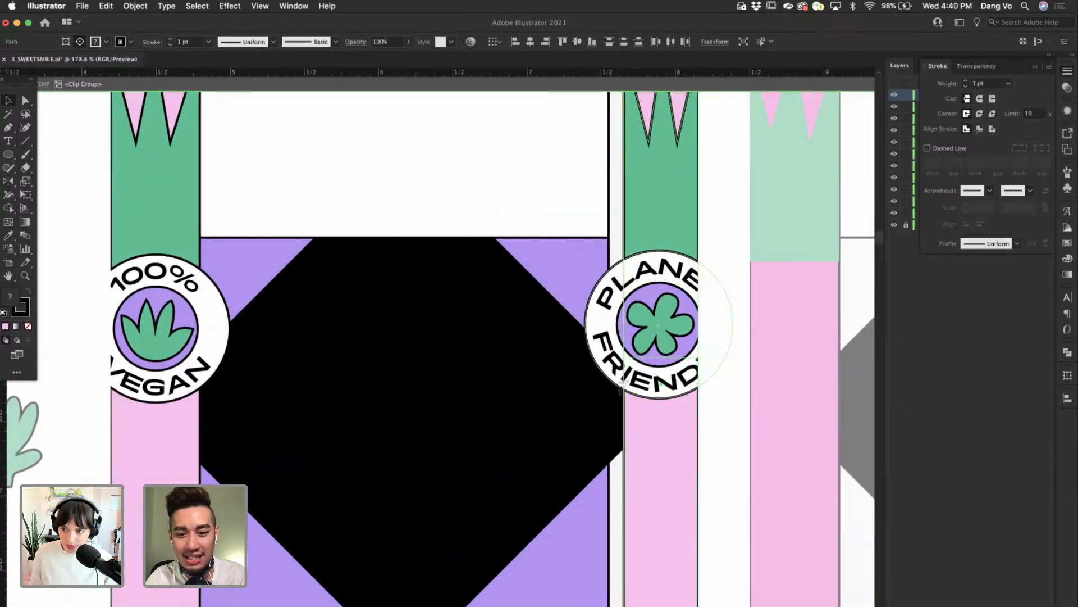
left_click_drag(622, 387, 624, 387)
scroll(599, 270, "down", 2)
scroll(303, 238, "up", 1)
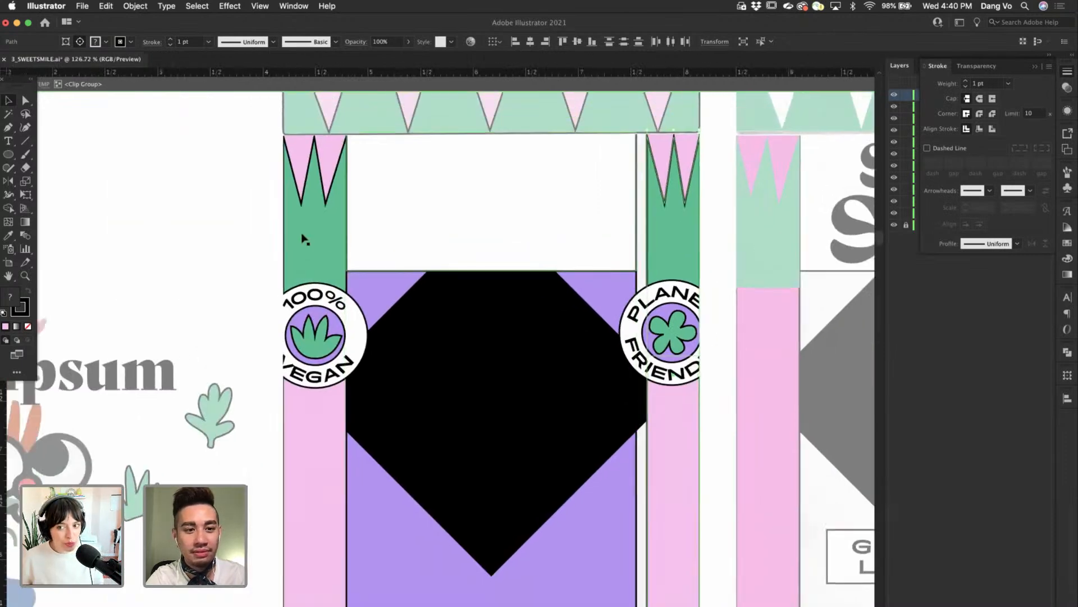
Step: Replace the left side strip with a mirrored copy of the narrowed right strip, fitted to the container's left edge
left_click(332, 225)
key("Delete")
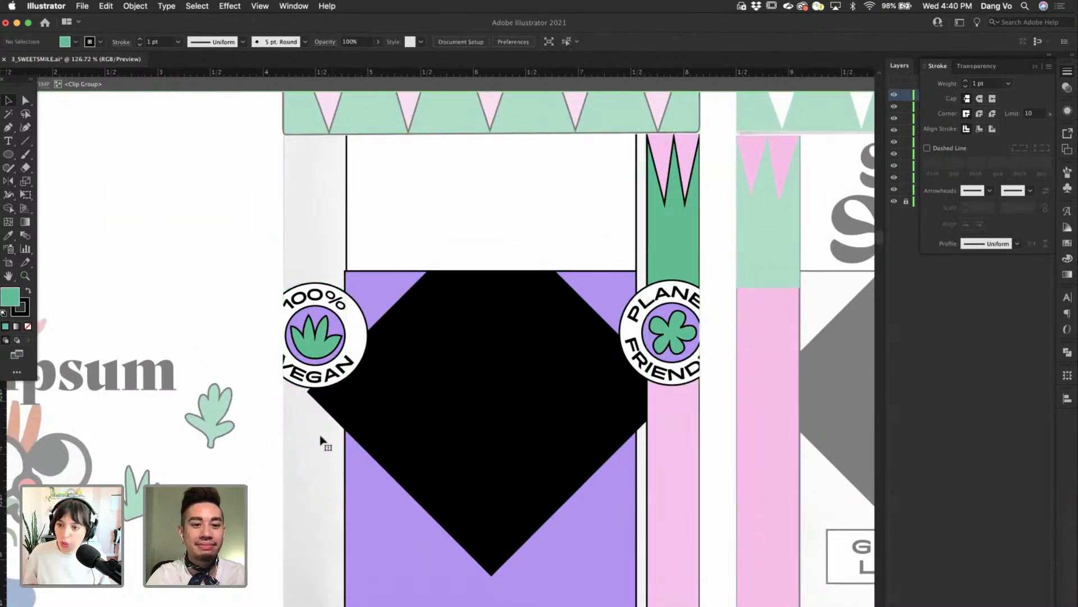
scroll(348, 440, "down", 1)
scroll(347, 441, "down", 5)
left_click(669, 380)
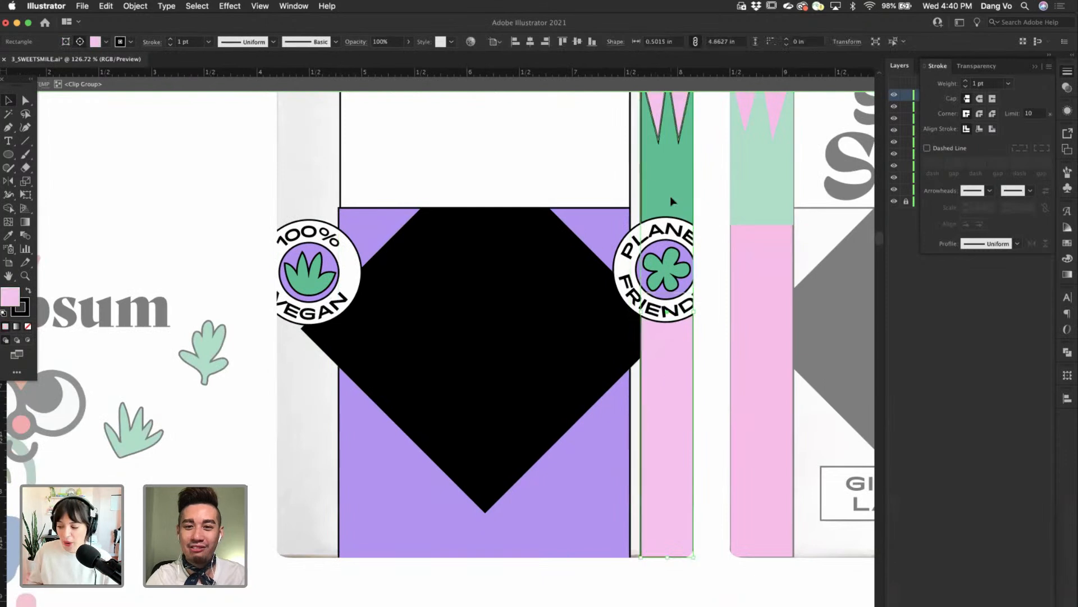
left_click(483, 208, "alt")
left_click(31, 249)
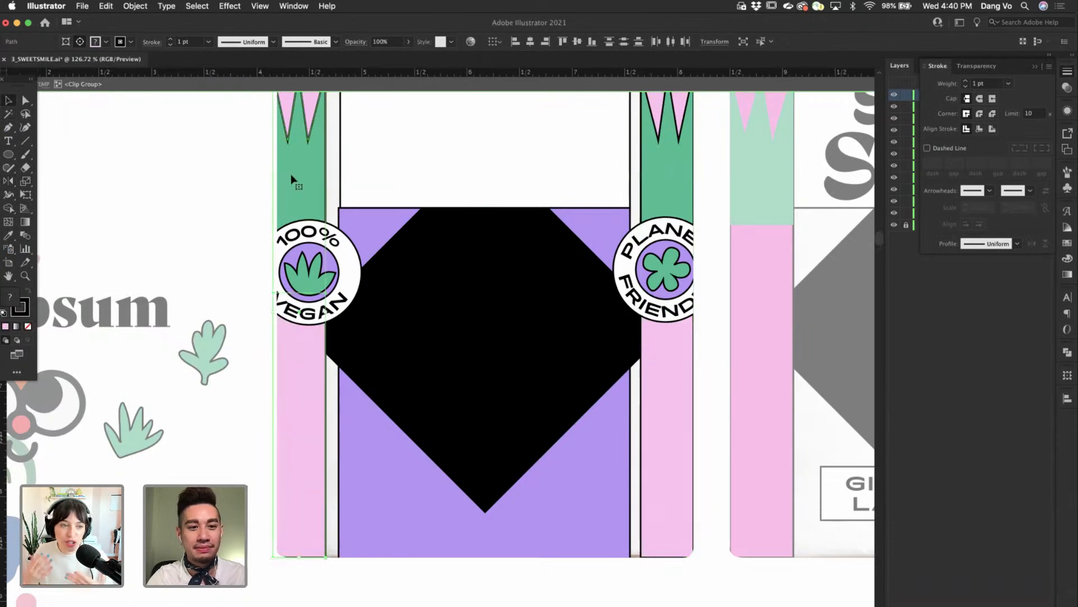
left_click_drag(294, 176, 301, 178)
scroll(203, 241, "up", 5)
scroll(203, 241, "left", 1)
left_click(202, 240)
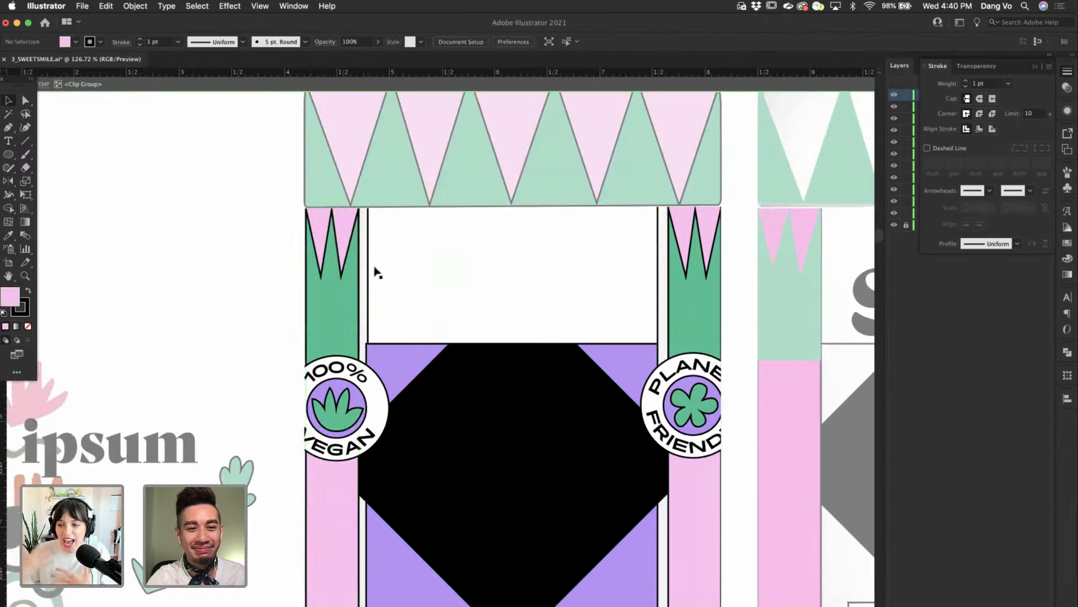
Step: Widen the white logo panel on both sides so it meets the inner edges of the narrowed side strips
left_click(372, 271)
left_click_drag(367, 273, 359, 274)
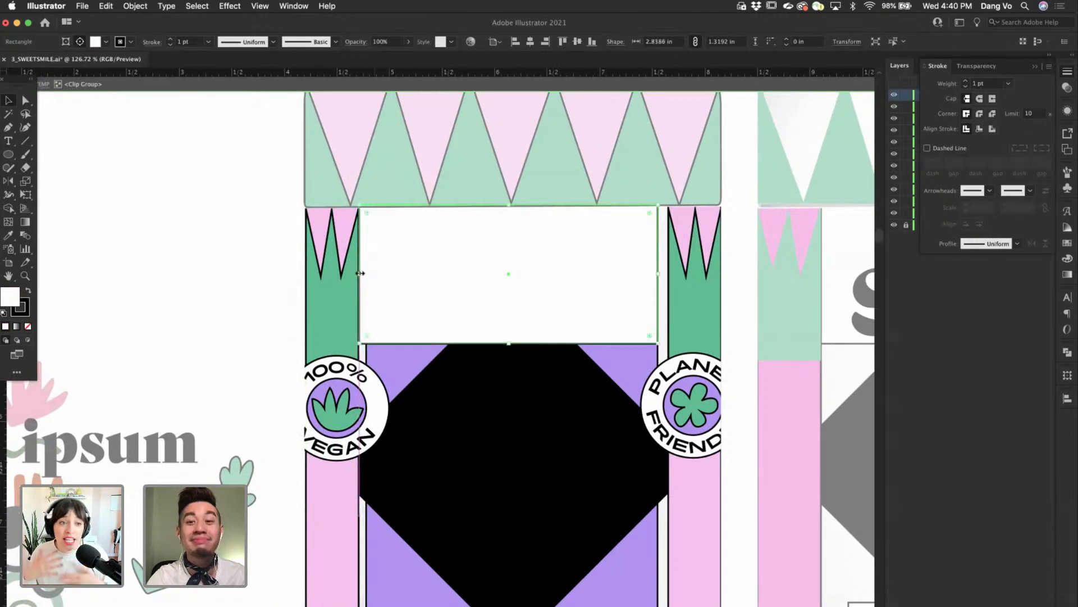
left_click_drag(659, 276, 669, 273)
Step: Widen the purple panel behind the black diamond on both sides to meet the inner edges of the side strips
scroll(658, 358, "down", 8)
left_click(626, 361)
scroll(629, 381, "up", 4)
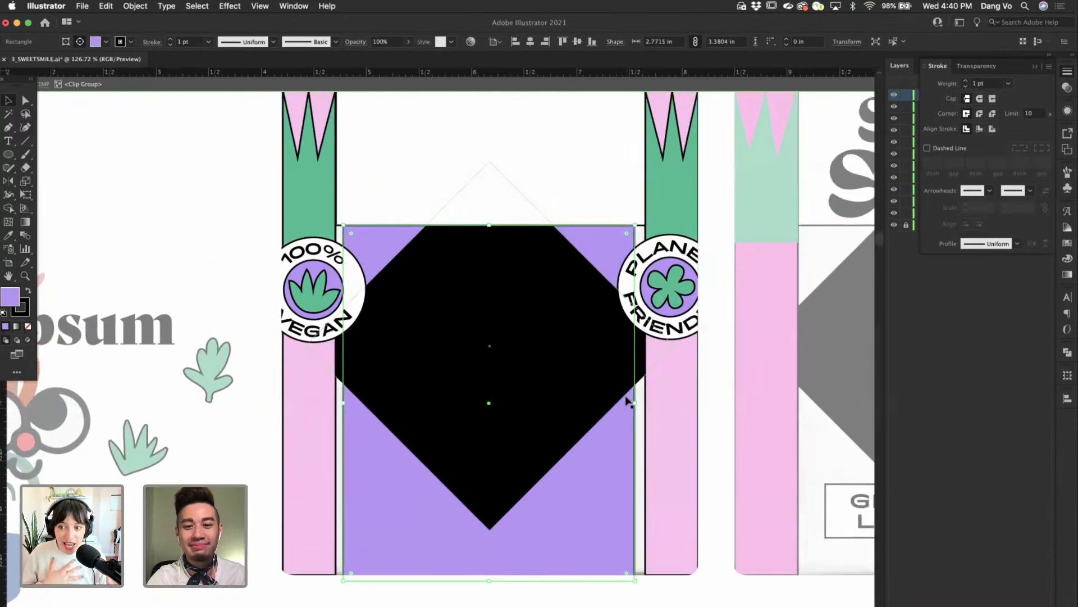
left_click_drag(635, 404, 645, 405)
left_click_drag(343, 403, 336, 403)
left_click(228, 412)
scroll(228, 412, "down", 5)
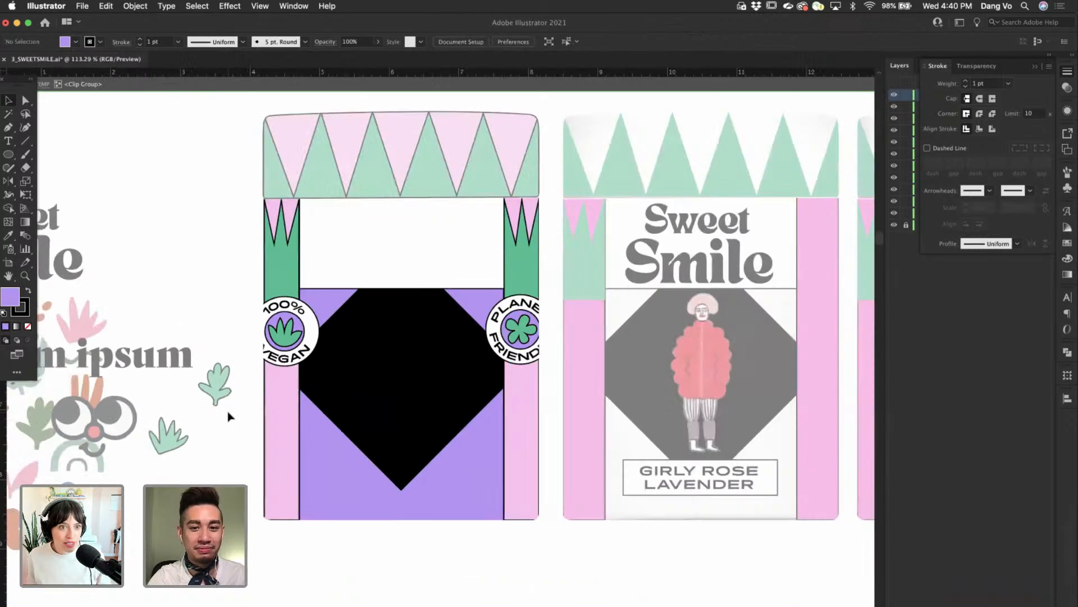
Step: Align the 100% Vegan and Planet Friendly badges with each other along their top edges
scroll(326, 362, "up", 5)
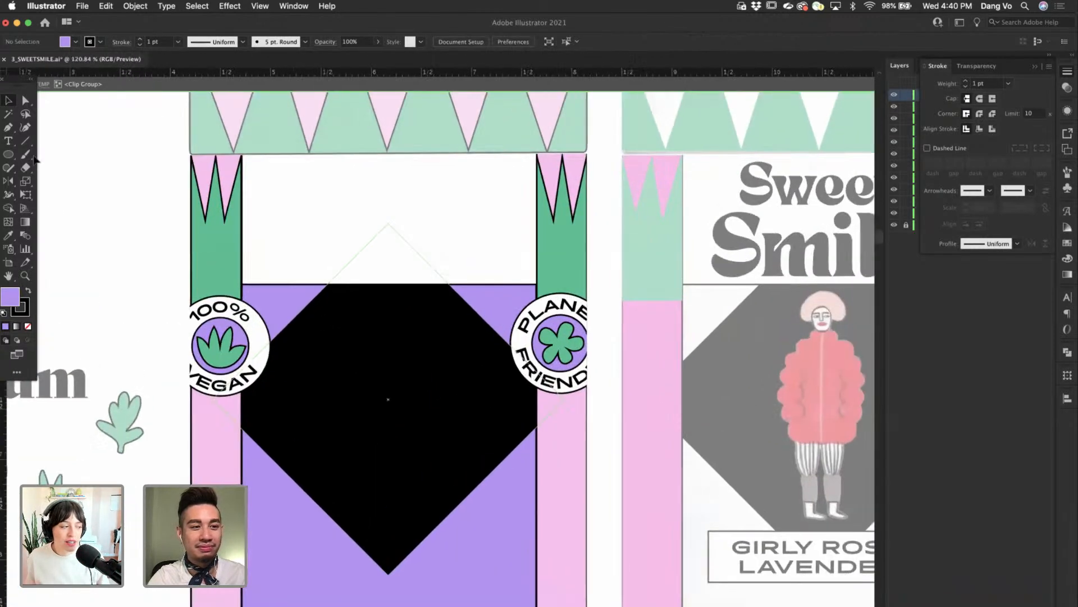
left_click(244, 344)
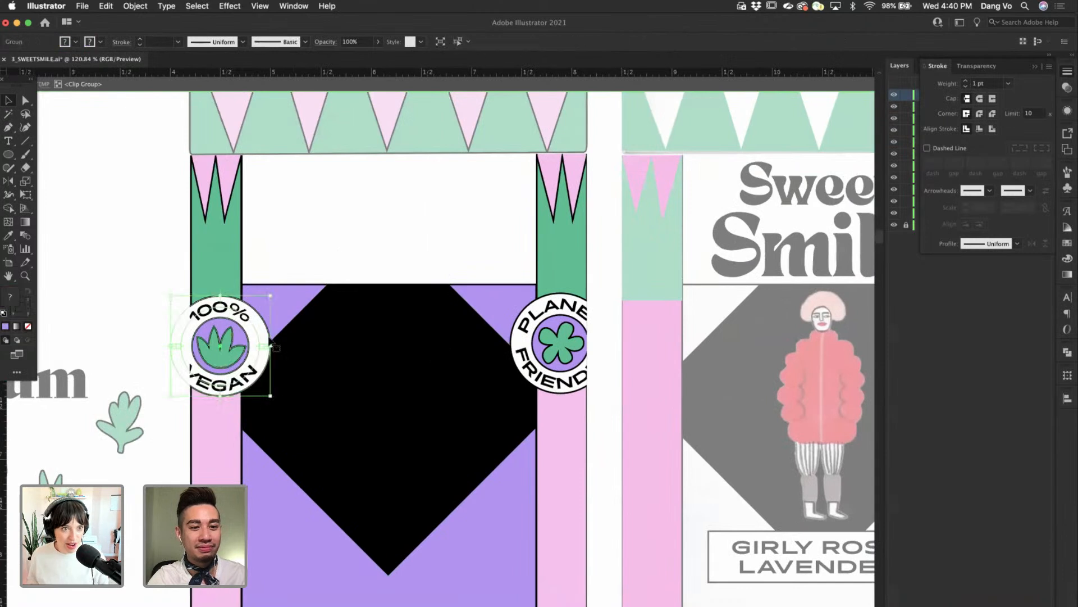
left_click(559, 342, "shift")
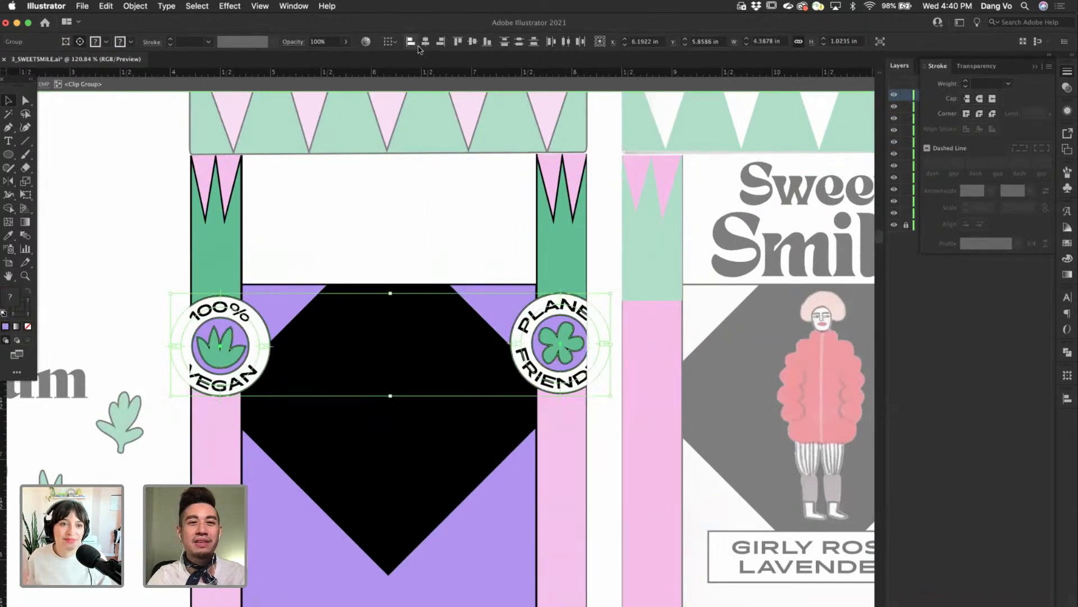
left_click(458, 41)
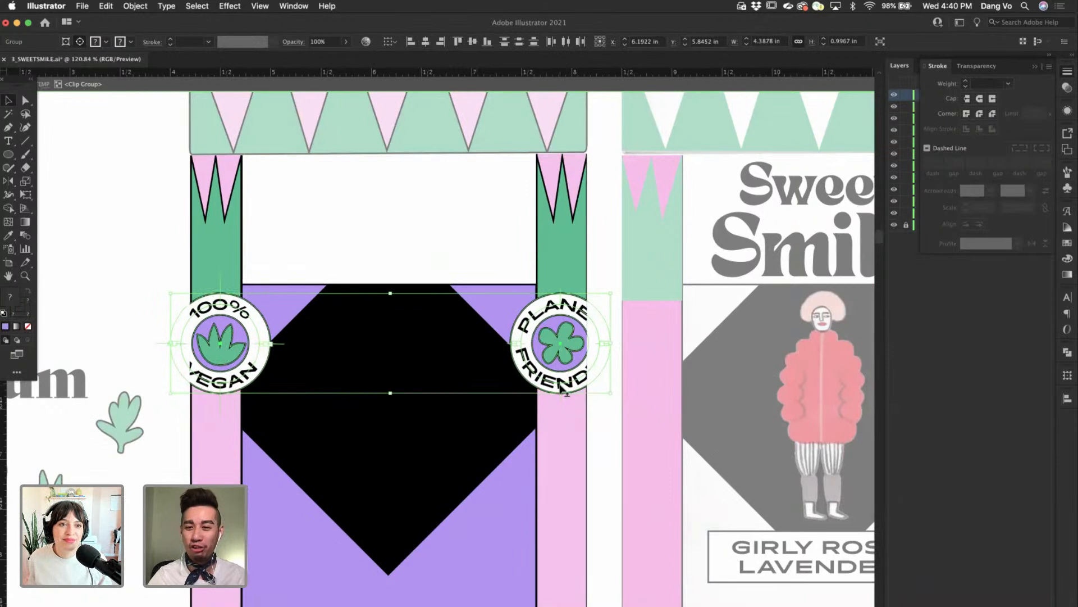
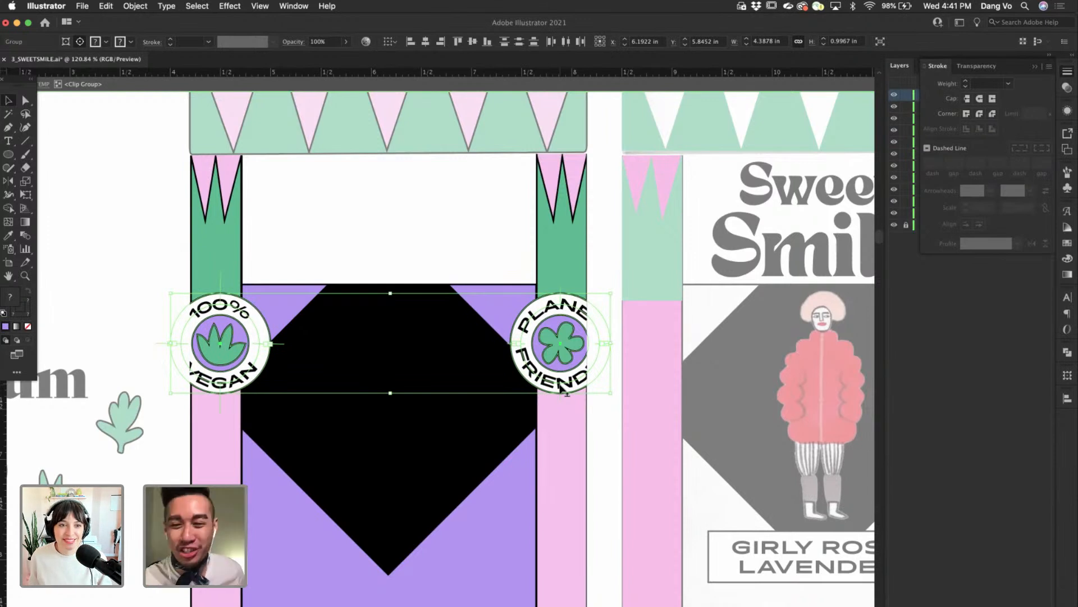
Step: Move the Planet Friendly badge slightly up its side stripe and scale it down a little
left_click(636, 373)
left_click_drag(572, 355, 572, 344)
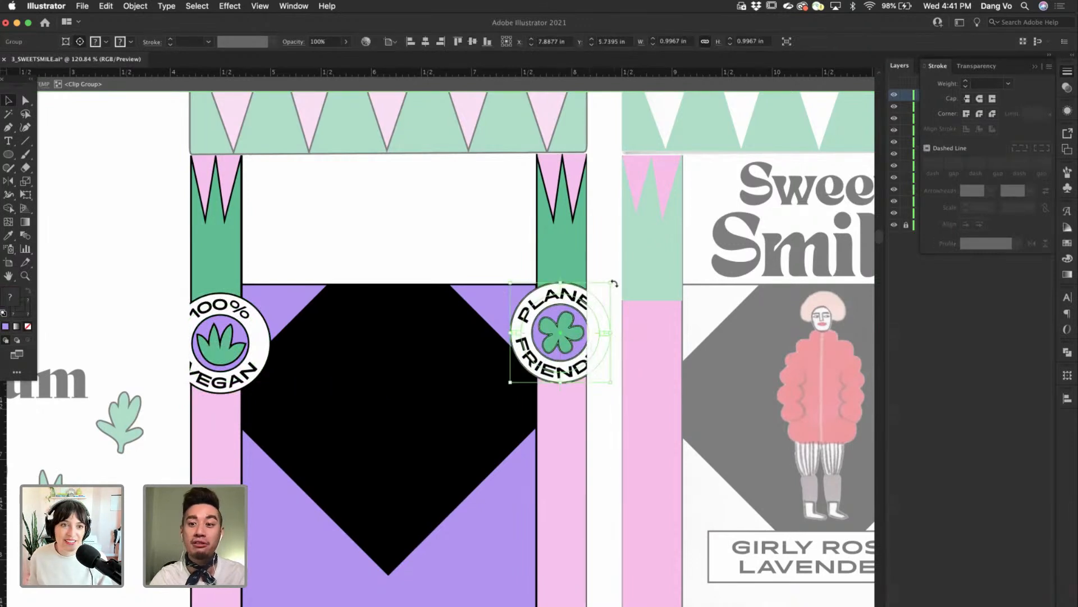
scroll(614, 283, "up", 2)
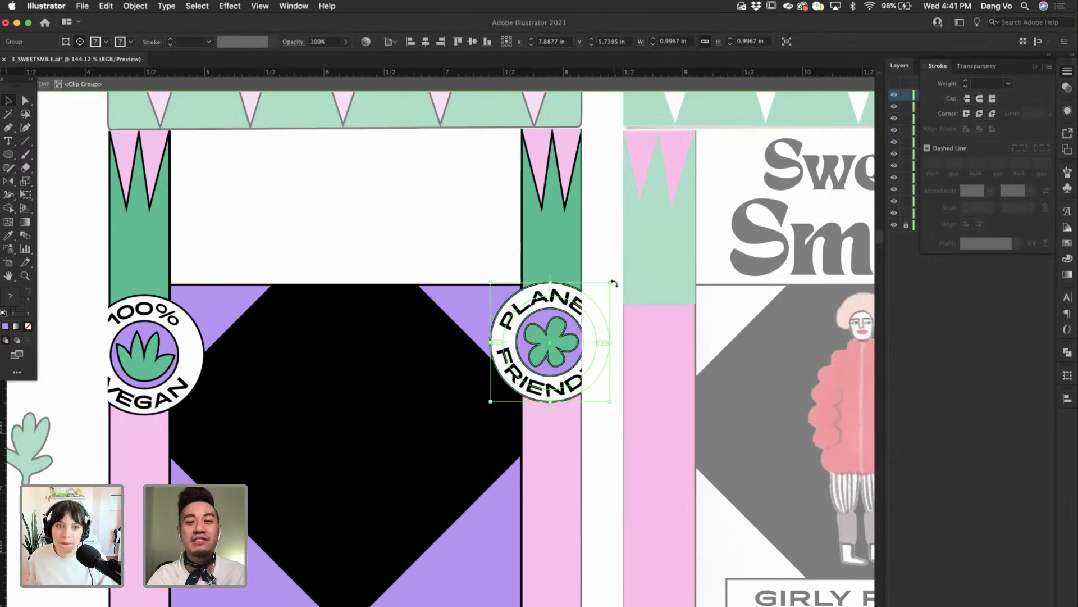
scroll(613, 283, "up", 4)
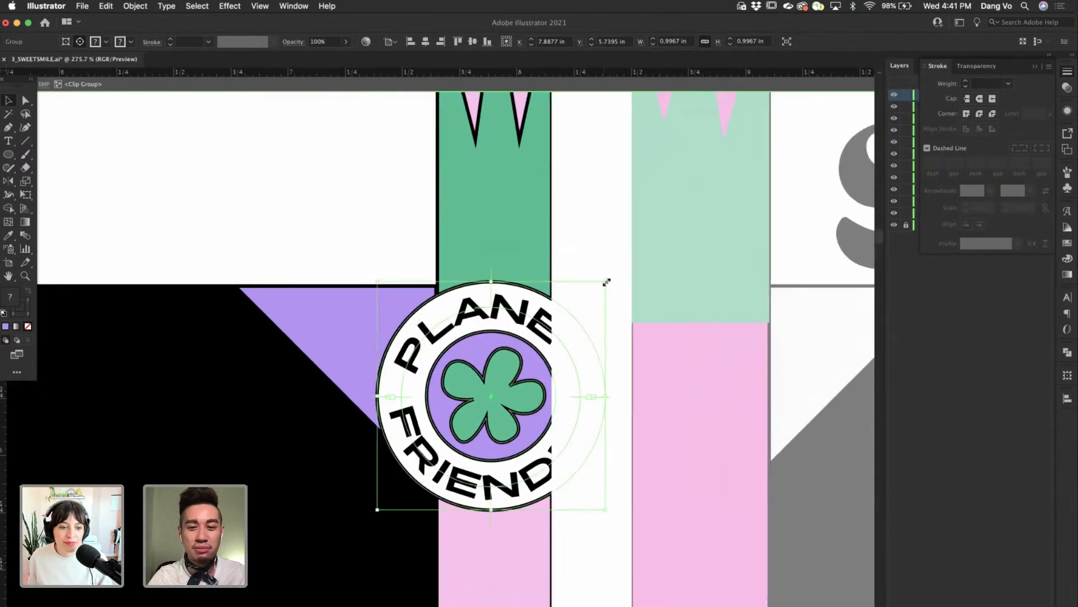
left_click_drag(606, 282, 596, 286)
Step: Widen the purple background rectangle at both sides to 2.9441 in so its edges line up with the pink side stripes
left_click(363, 313)
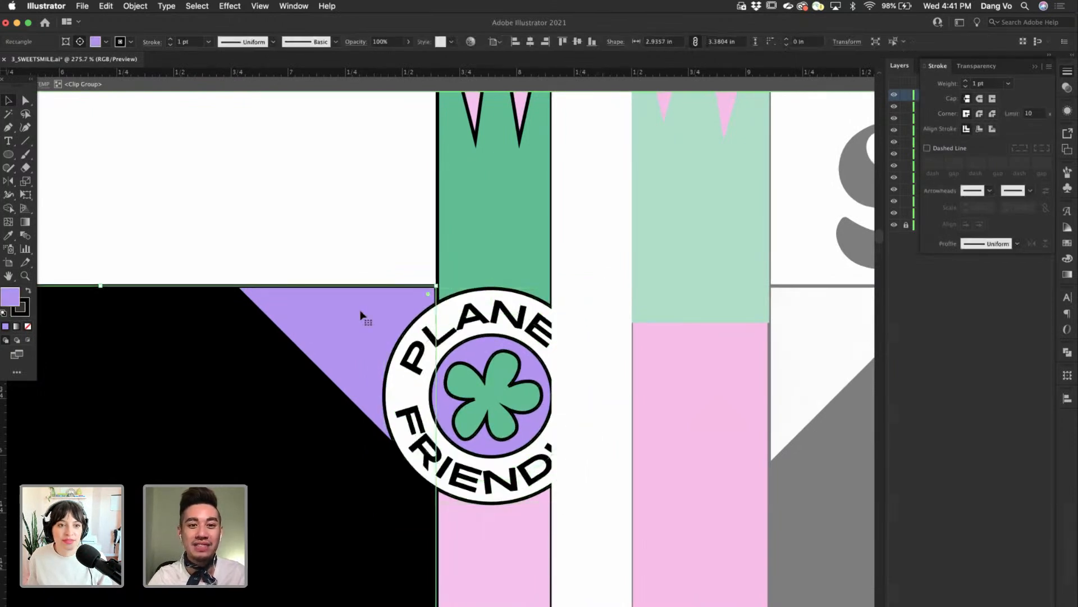
scroll(363, 314, "down", 2)
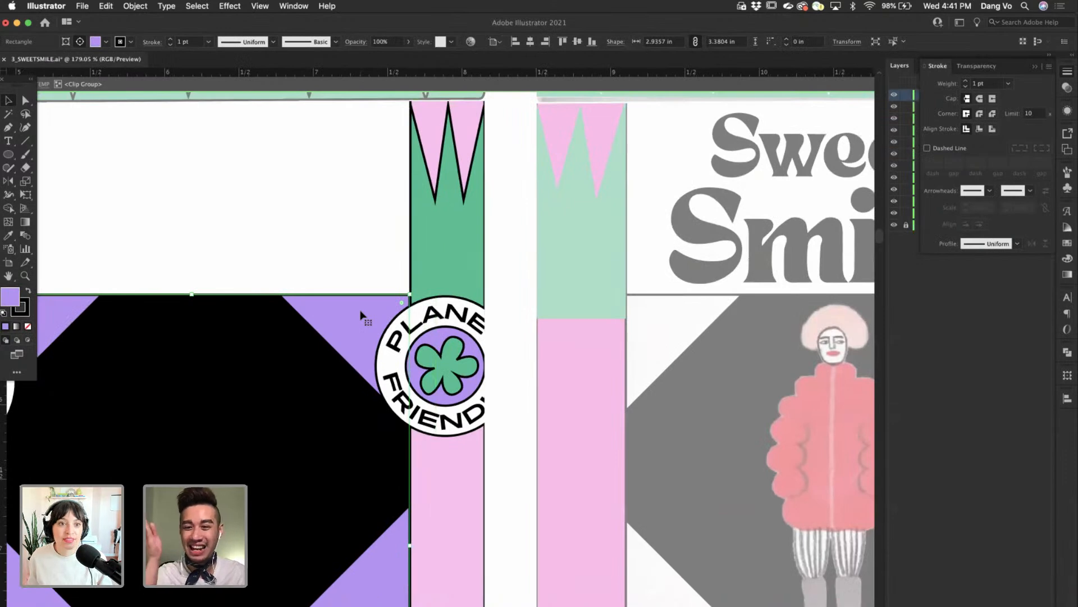
scroll(363, 317, "down", 5)
scroll(438, 337, "left", 5)
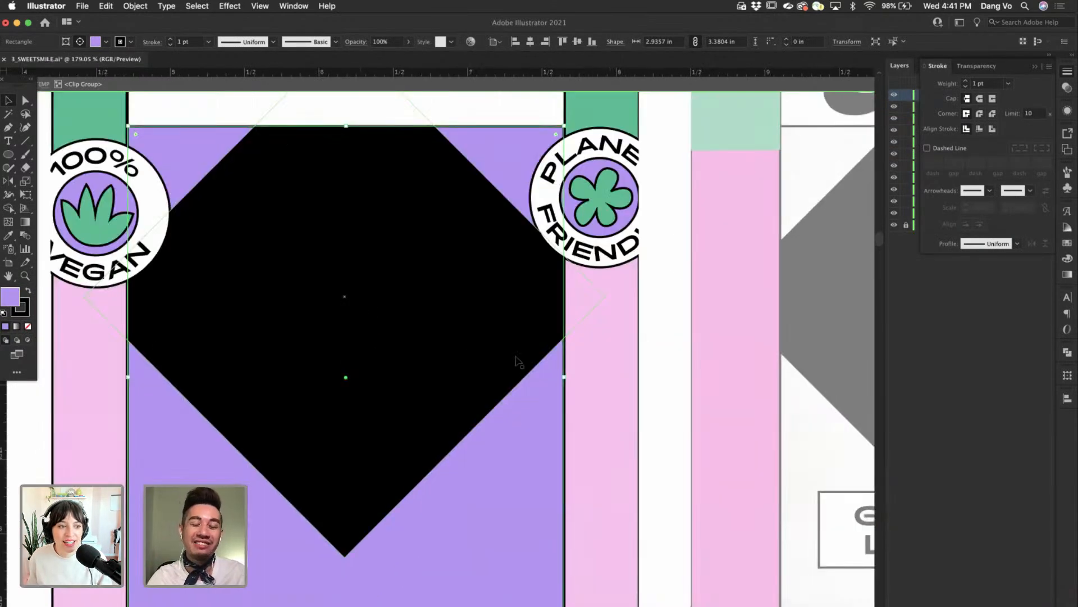
scroll(556, 368, "up", 5)
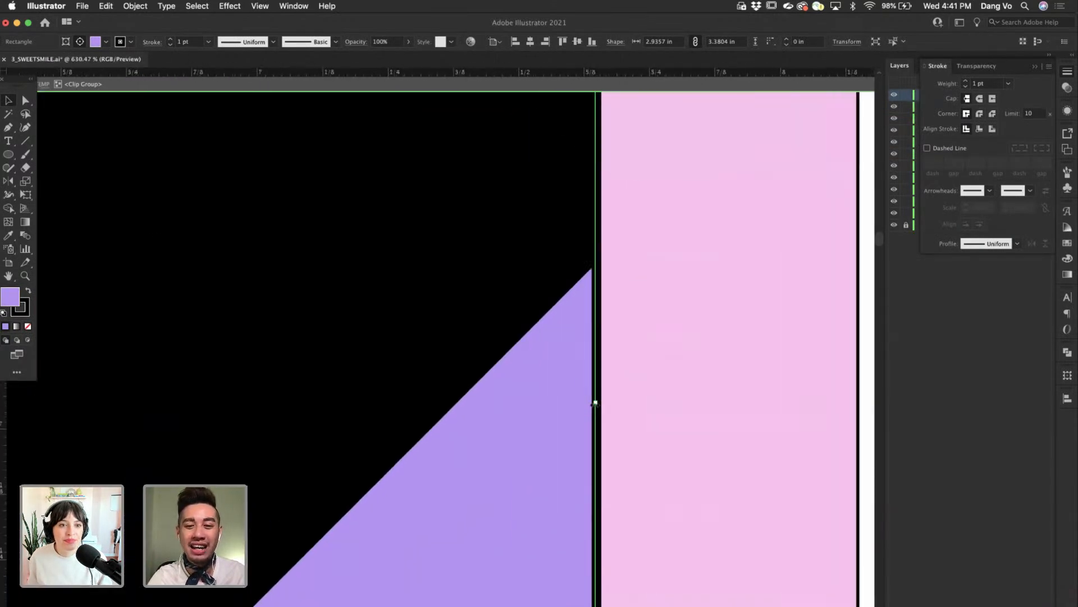
left_click_drag(596, 402, 598, 402)
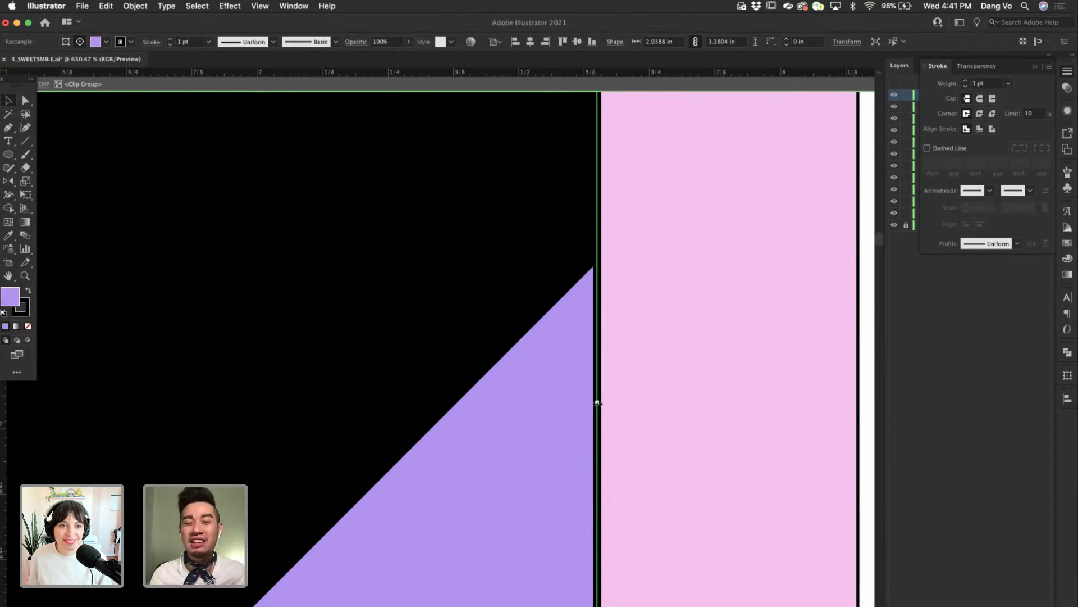
scroll(597, 403, "down", 5)
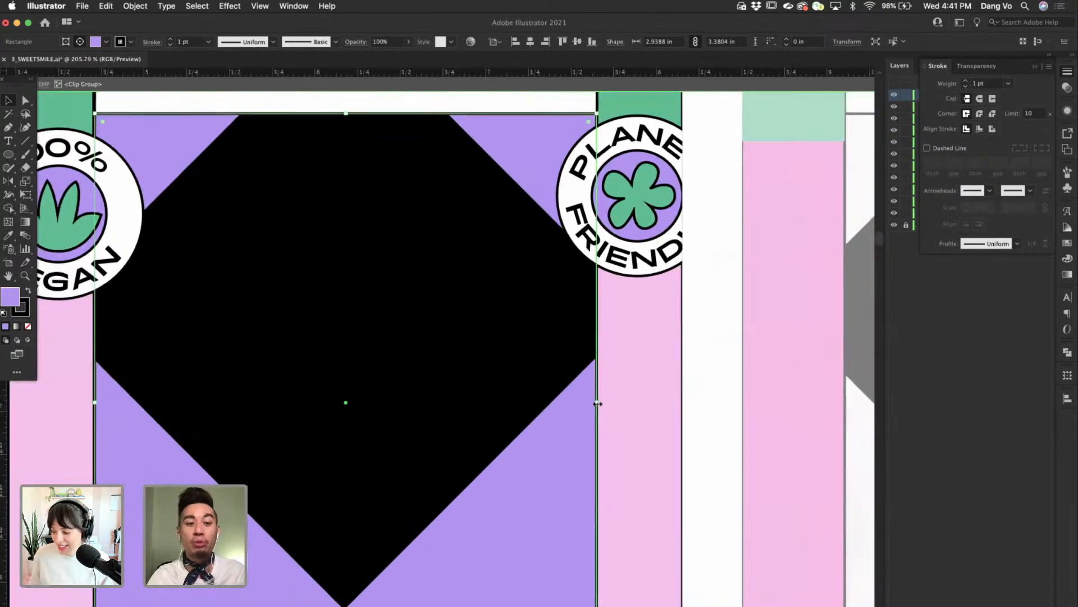
scroll(256, 346, "up", 4)
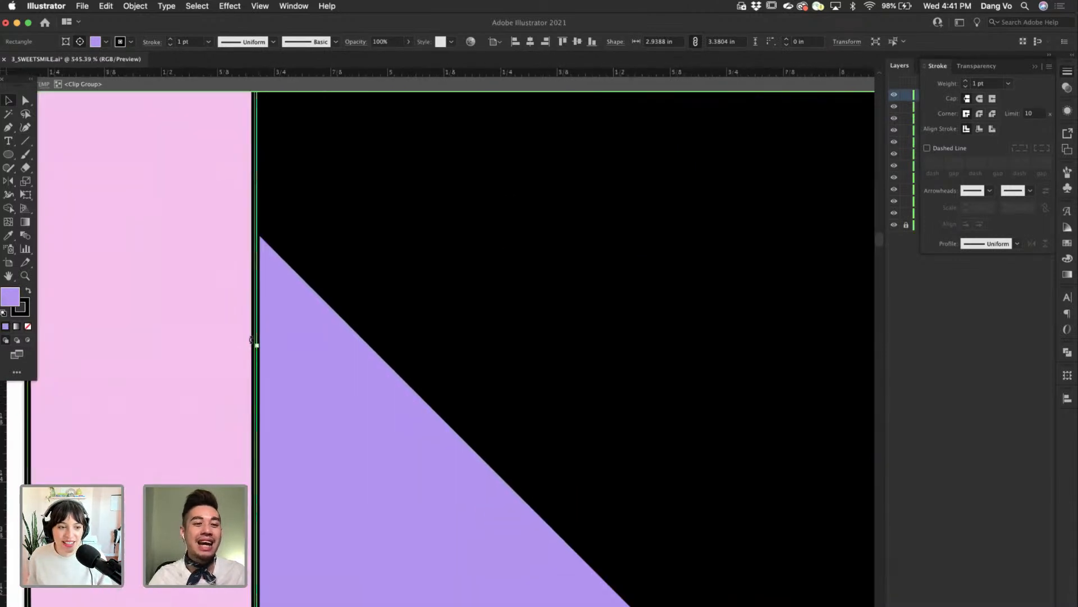
left_click_drag(256, 347, 255, 348)
scroll(255, 348, "down", 5)
scroll(255, 348, "down", 4)
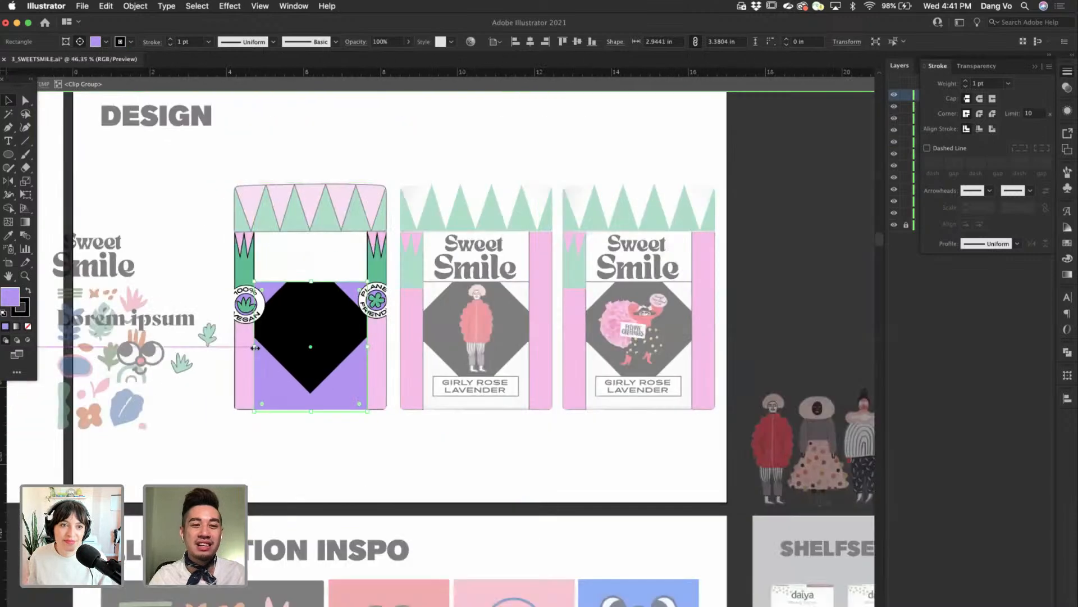
left_click(246, 251)
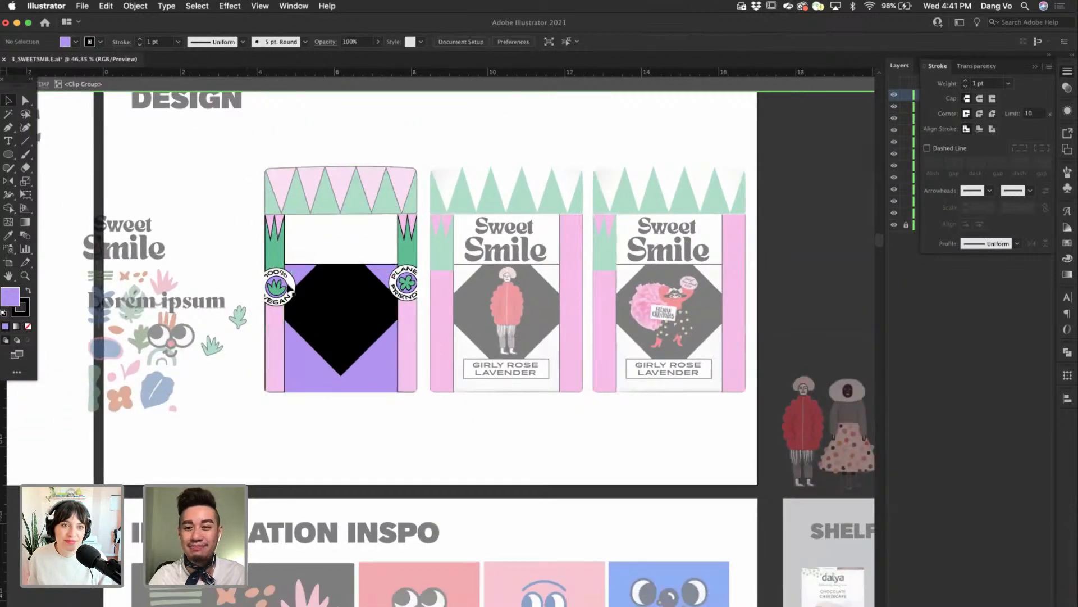
Step: Move the 100% Vegan badge slightly up to bring it closer in height to the Planet Friendly badge
scroll(288, 288, "up", 3)
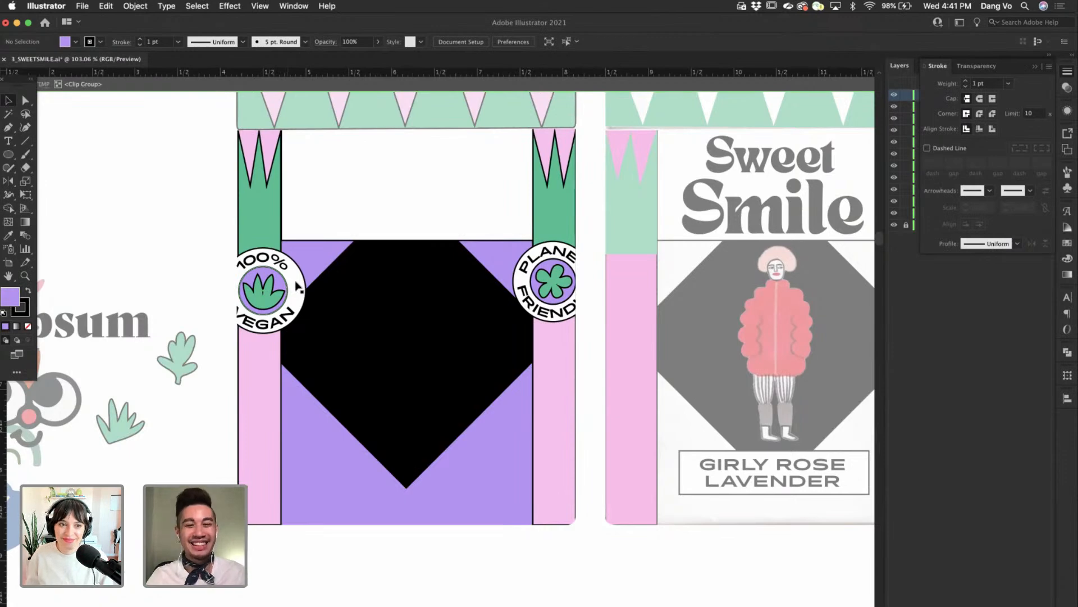
left_click(288, 289)
scroll(275, 293, "up", 2)
left_click_drag(272, 294, 272, 287)
scroll(271, 287, "down", 5)
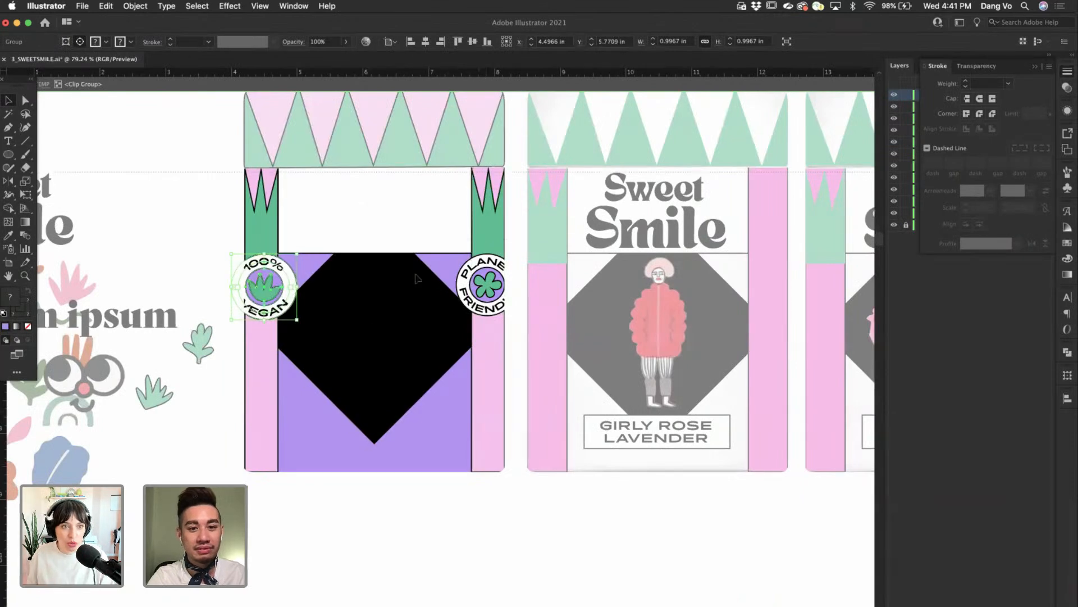
Step: Place horizontal guides at the Planet Friendly badge's lower edge and at the purple panel's top edge
left_click(408, 316)
scroll(404, 314, "up", 3)
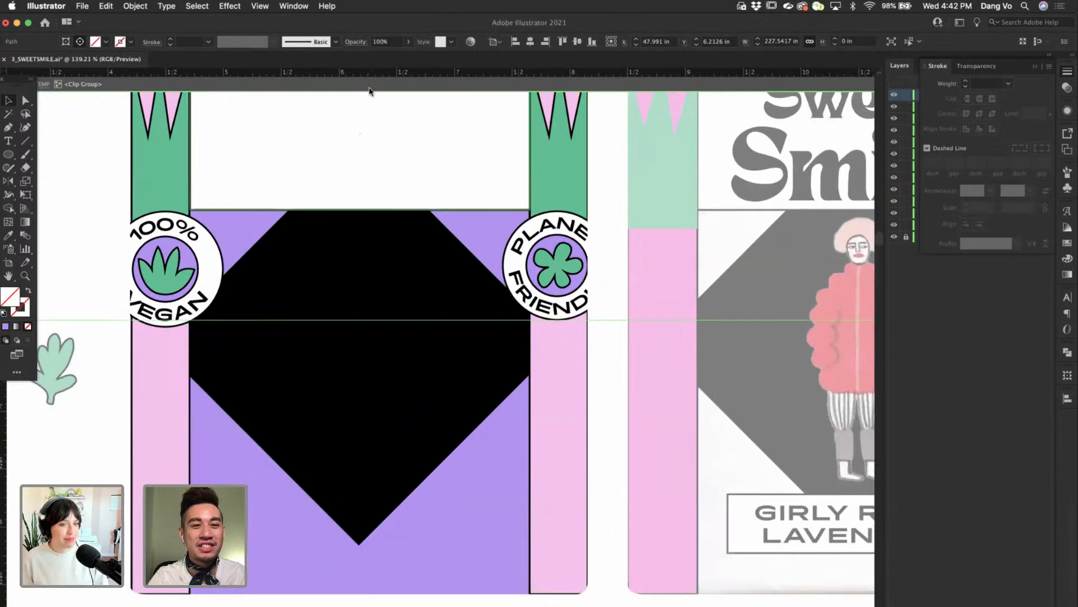
left_click_drag(369, 76, 372, 212)
Step: Scale the 100% Vegan badge to 0.956 in to fit between the guides and shift it slightly outward on its stripe
left_click(204, 269)
scroll(204, 270, "left", 4)
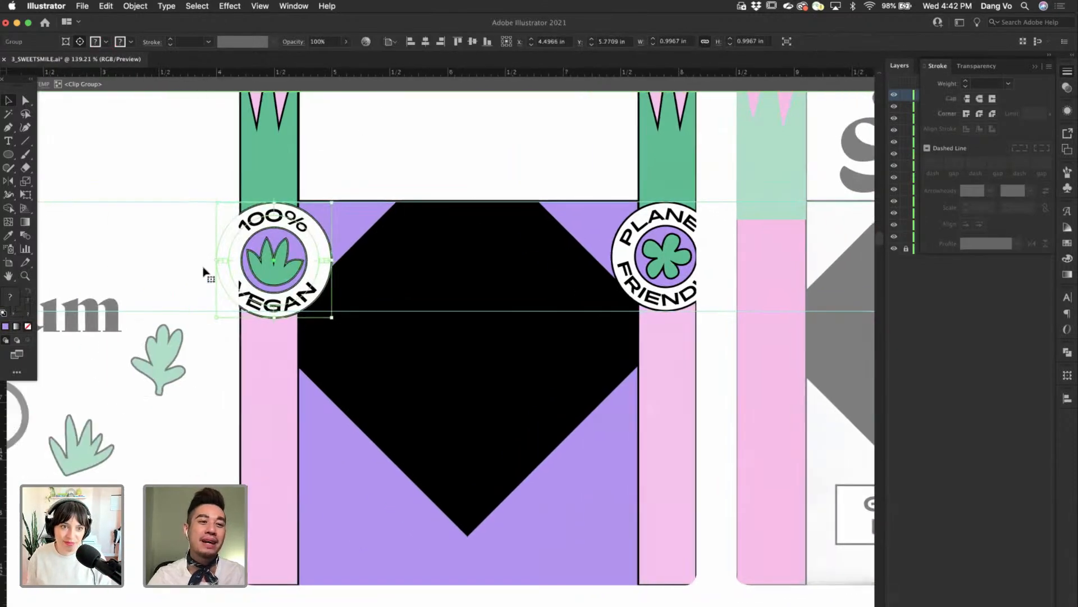
scroll(263, 214, "up", 3)
mouse_move(376, 195)
left_mouse_down()
mouse_move(369, 202)
mouse_move(378, 196)
left_mouse_up()
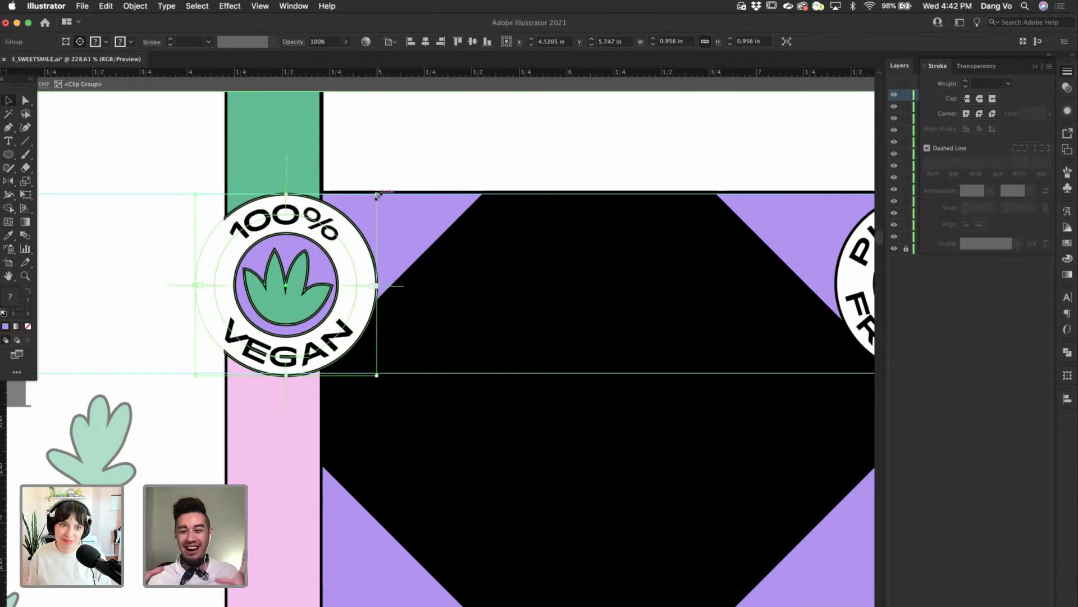
left_click_drag(300, 278, 292, 280)
scroll(291, 279, "down", 3)
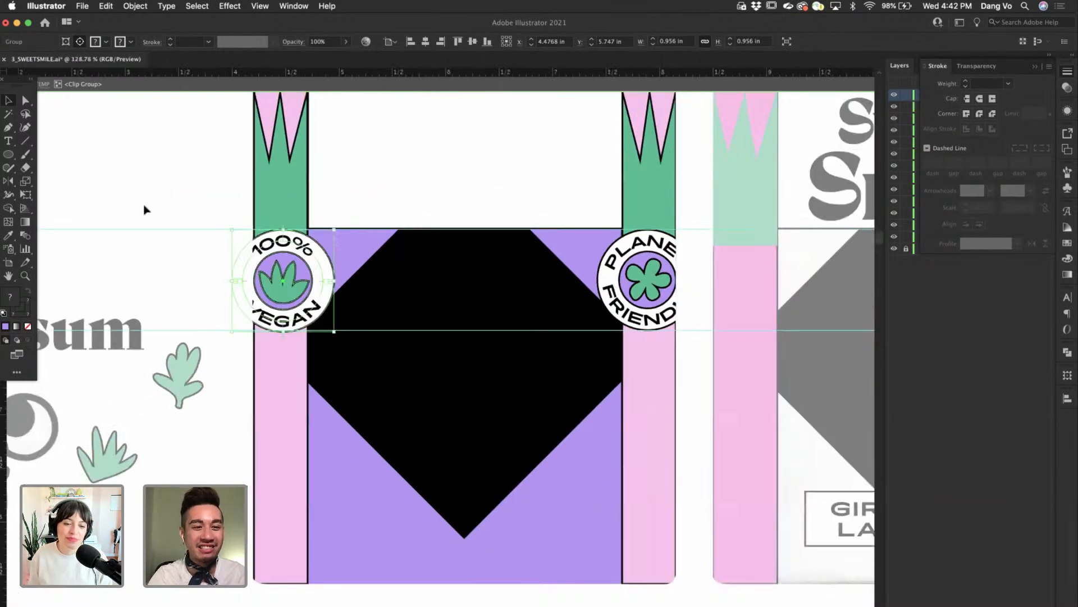
Step: Delete both horizontal guides and exit isolation of the clip group
left_click(180, 344)
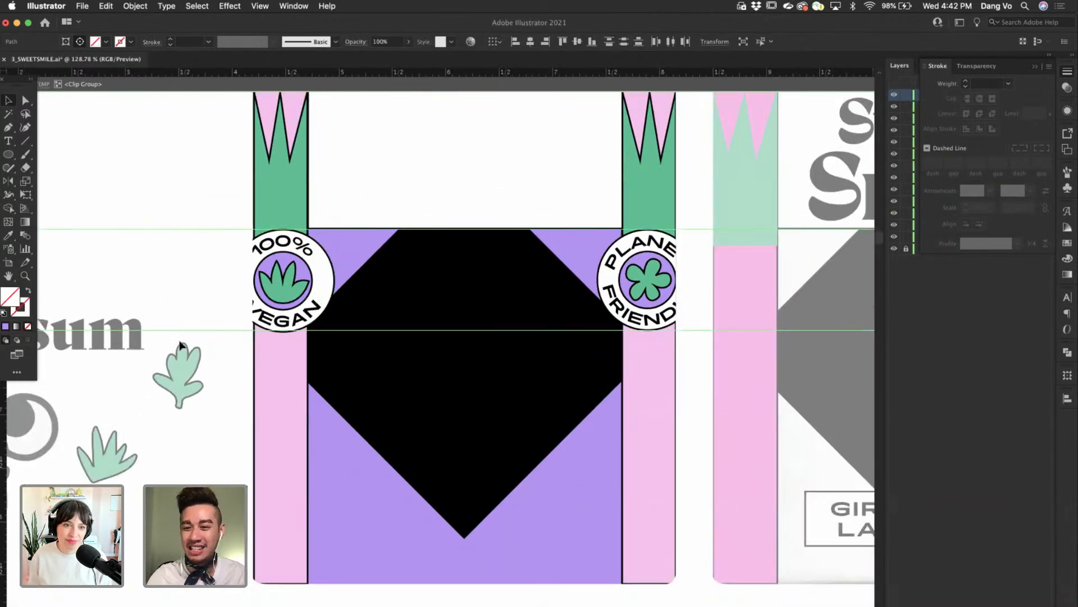
key("Delete")
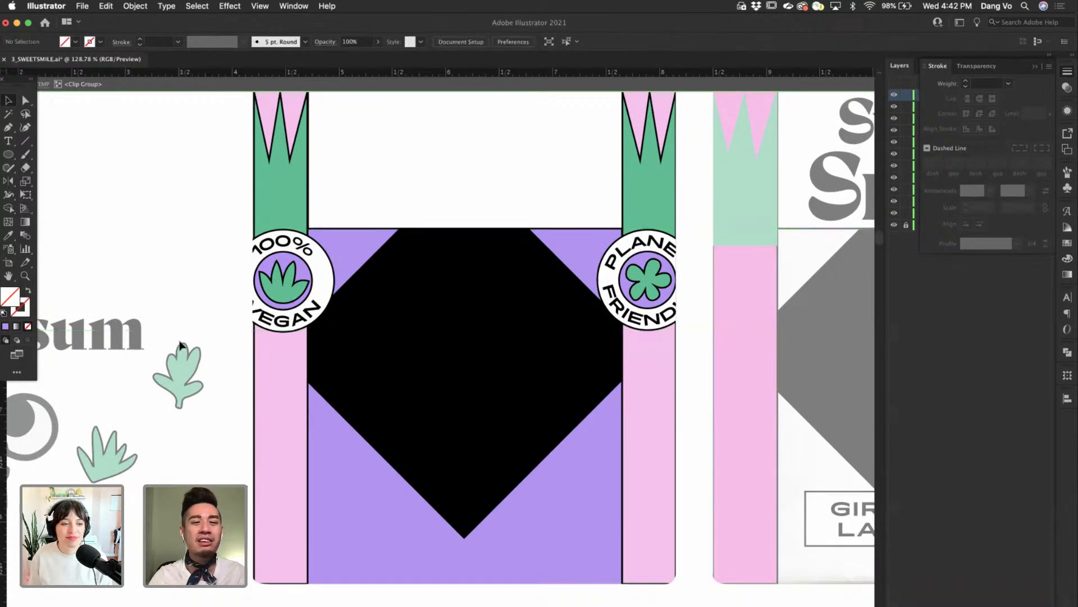
scroll(221, 277, "right", 2)
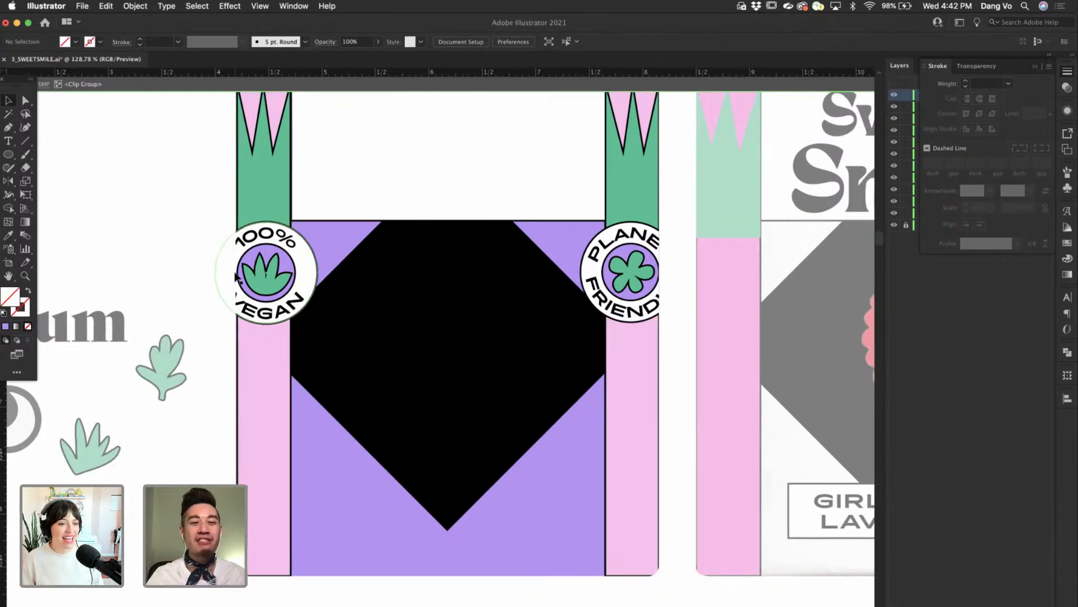
scroll(207, 227, "down", 3)
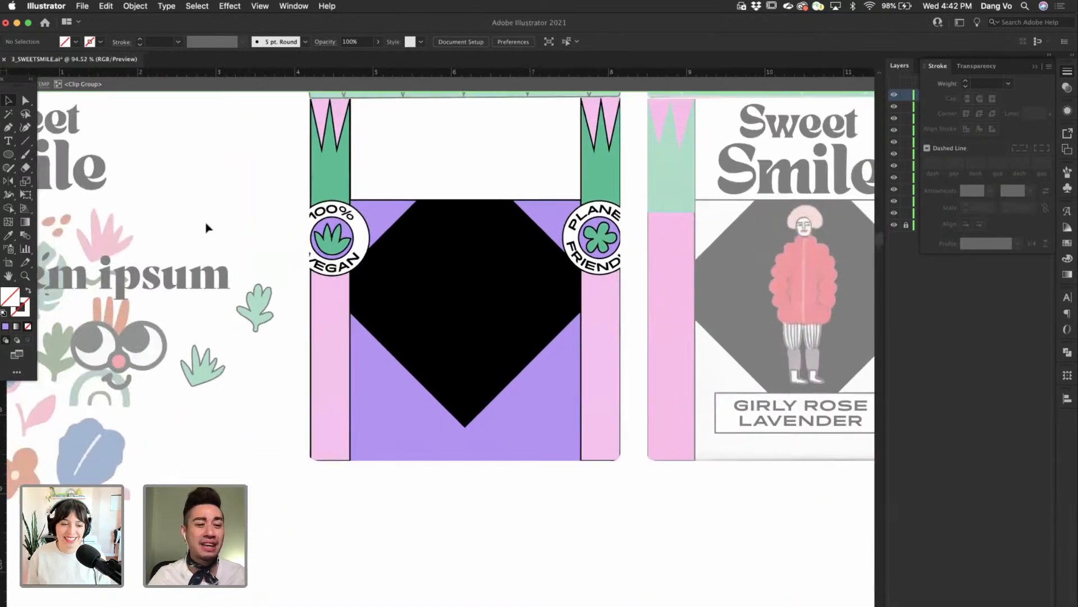
key("Escape")
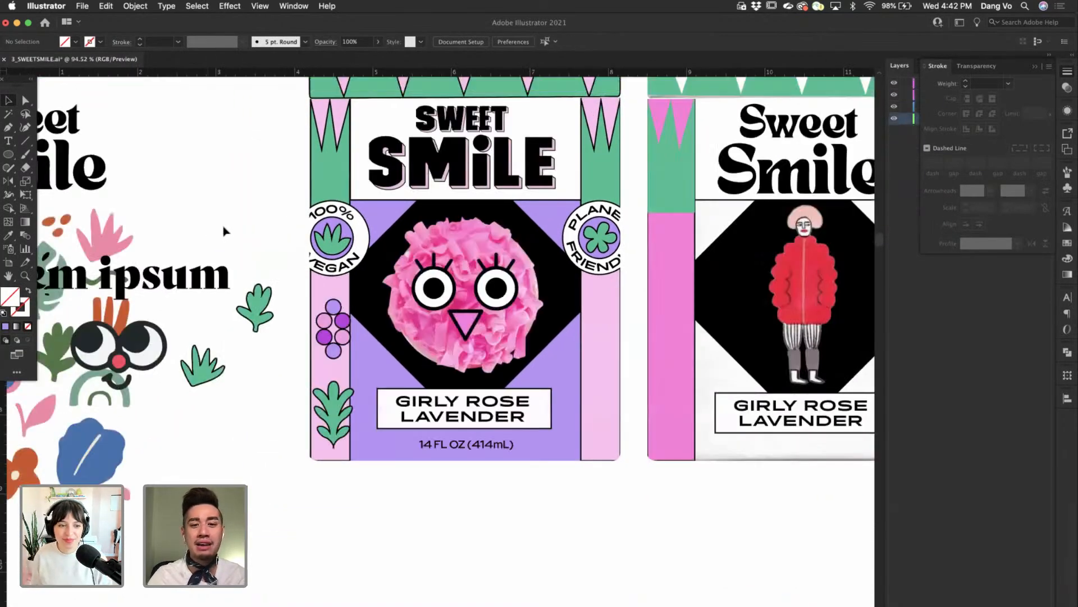
Step: Enlarge the pink face illustration in the black diamond to about 2.38 in wide
left_click(464, 293)
left_click(498, 294, "shift")
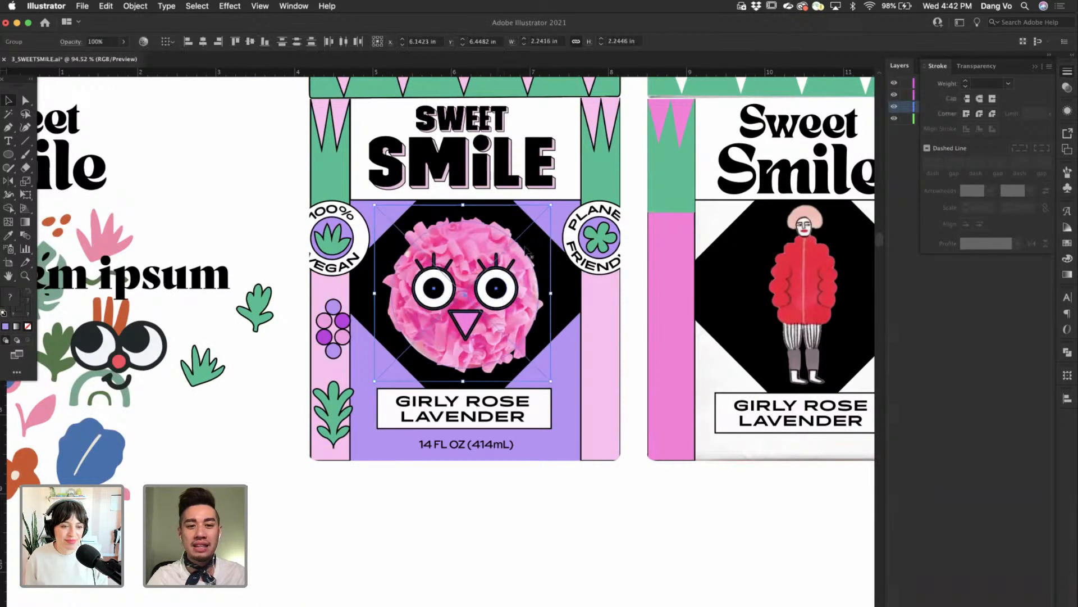
left_click_drag(551, 205, 557, 199)
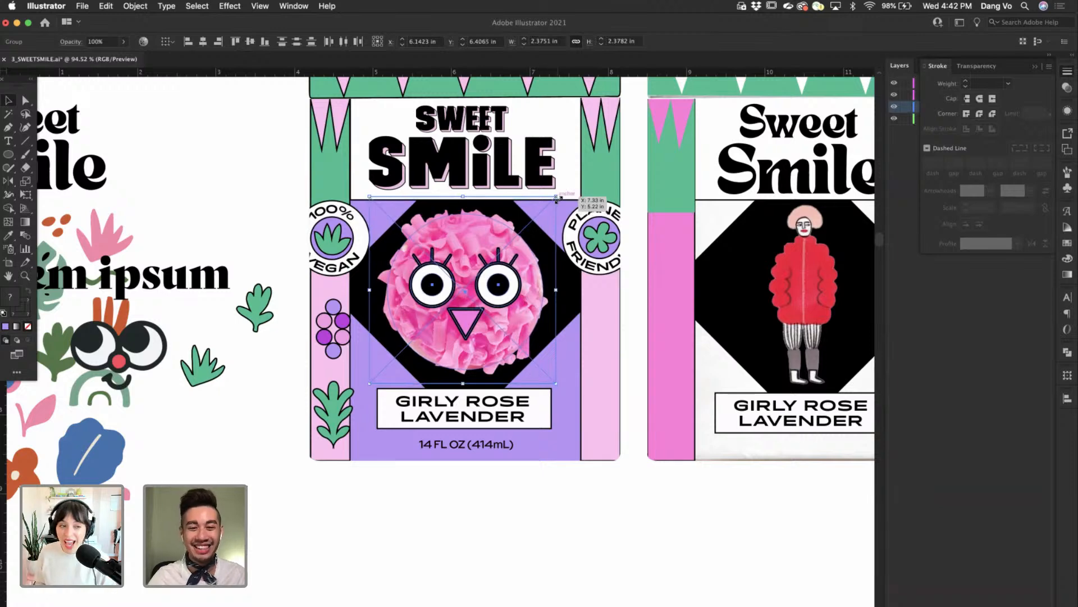
Step: Select the Girly Rose Lavender text together with its white box and nudge them vertically beneath the face
left_click(519, 409)
left_click(545, 410)
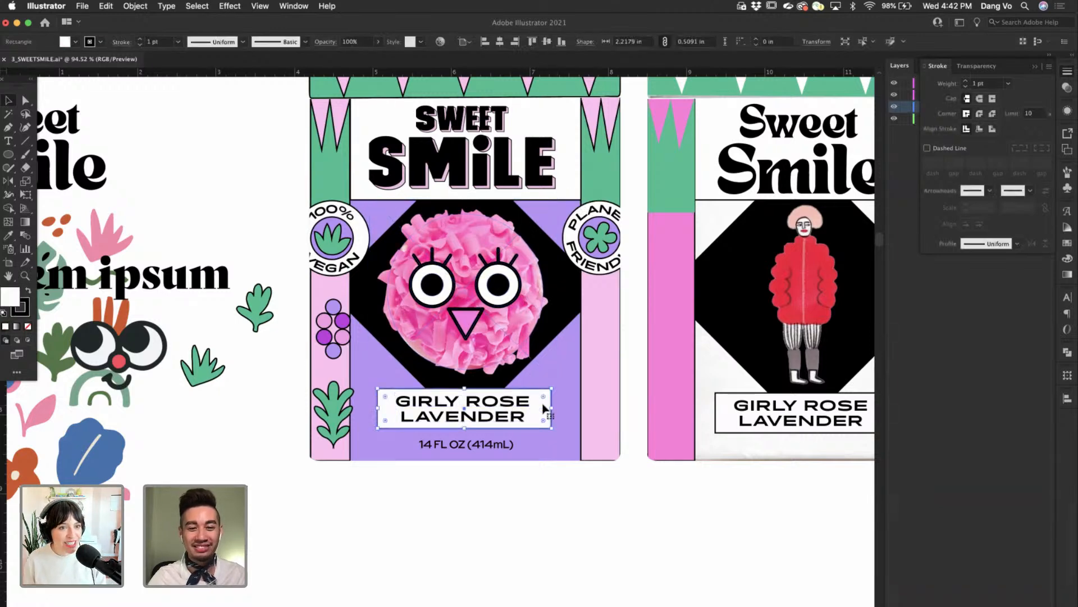
scroll(542, 405, "up", 4)
left_click(512, 404)
left_click_drag(523, 389, 523, 395)
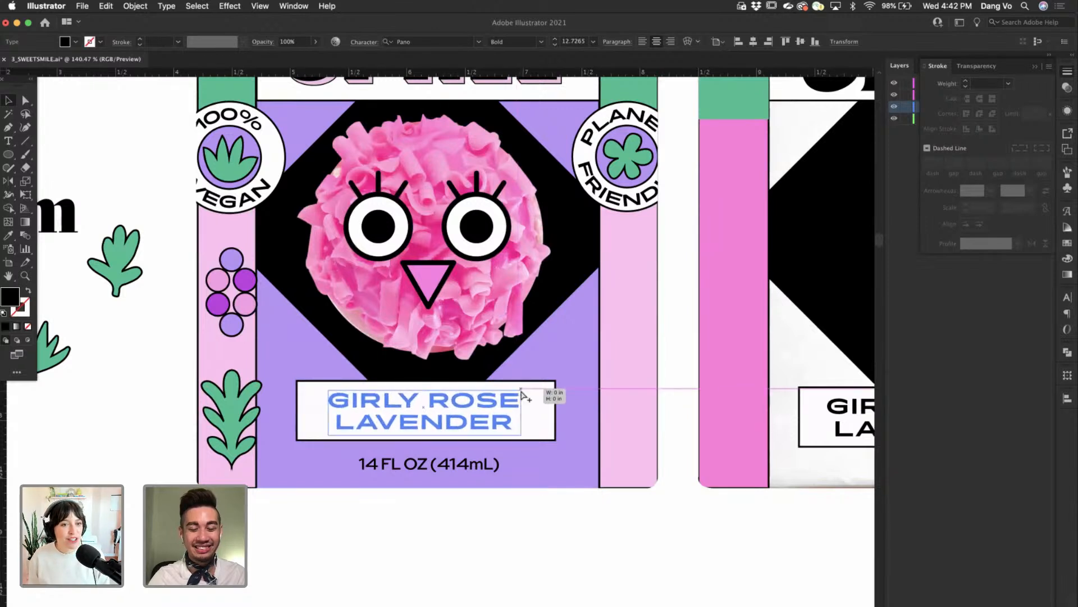
left_click(542, 409, "shift")
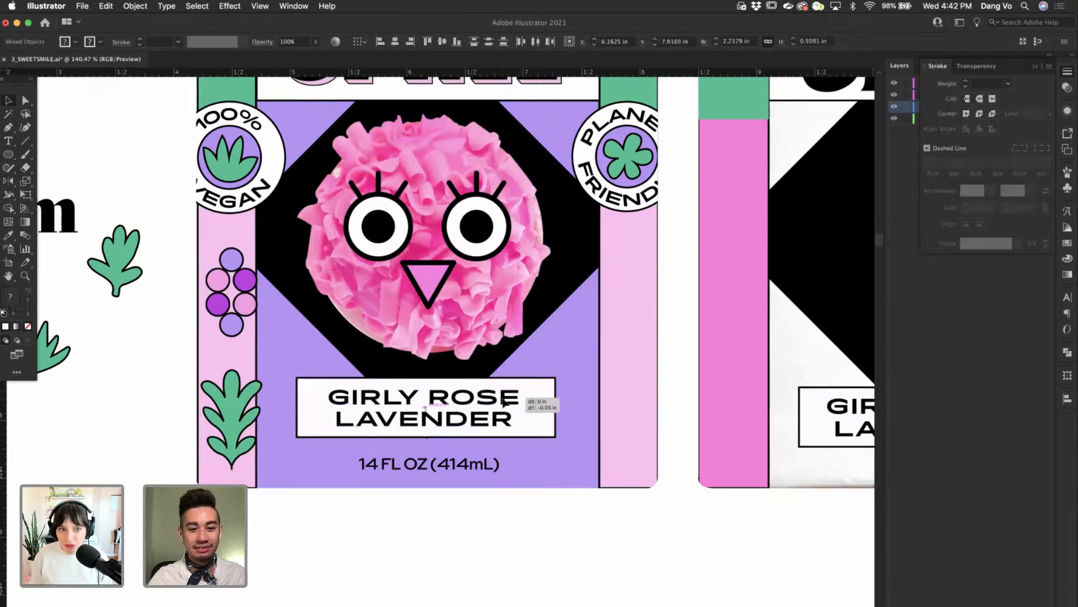
scroll(504, 404, "down", 5)
left_click(510, 511)
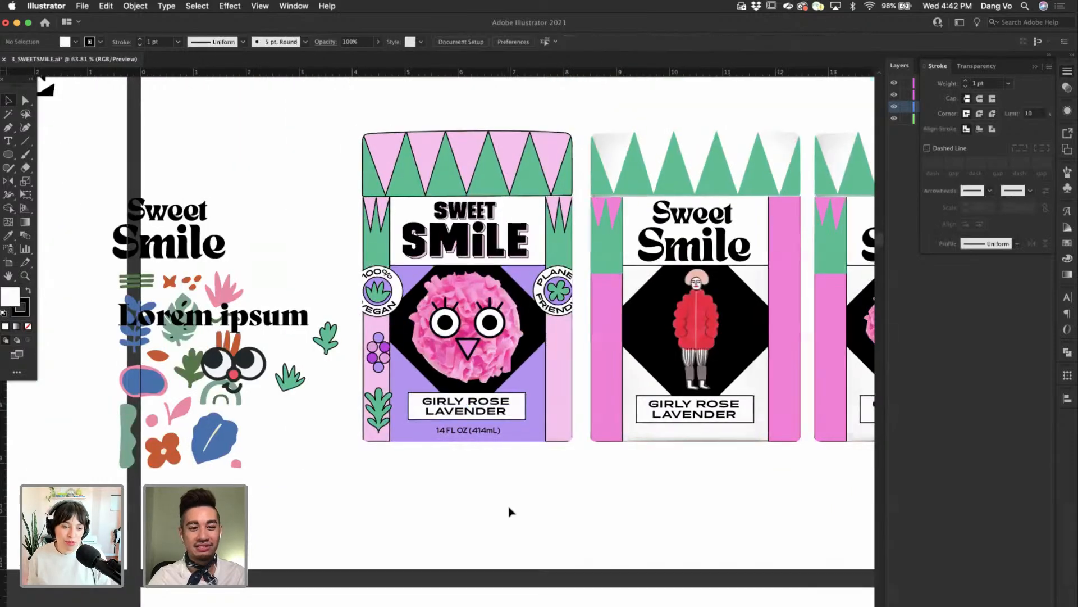
Step: Set the stroke weight of the circle cluster below the 100% Vegan badge to 2 pt
scroll(365, 350, "up", 5)
left_click_drag(394, 339, 392, 335)
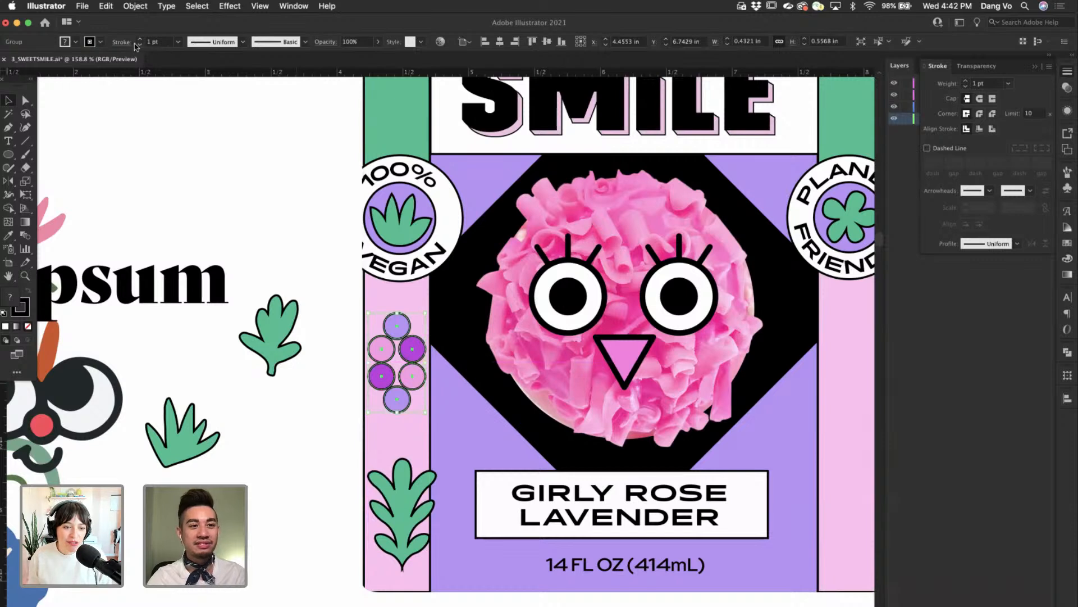
type("2")
key("Return")
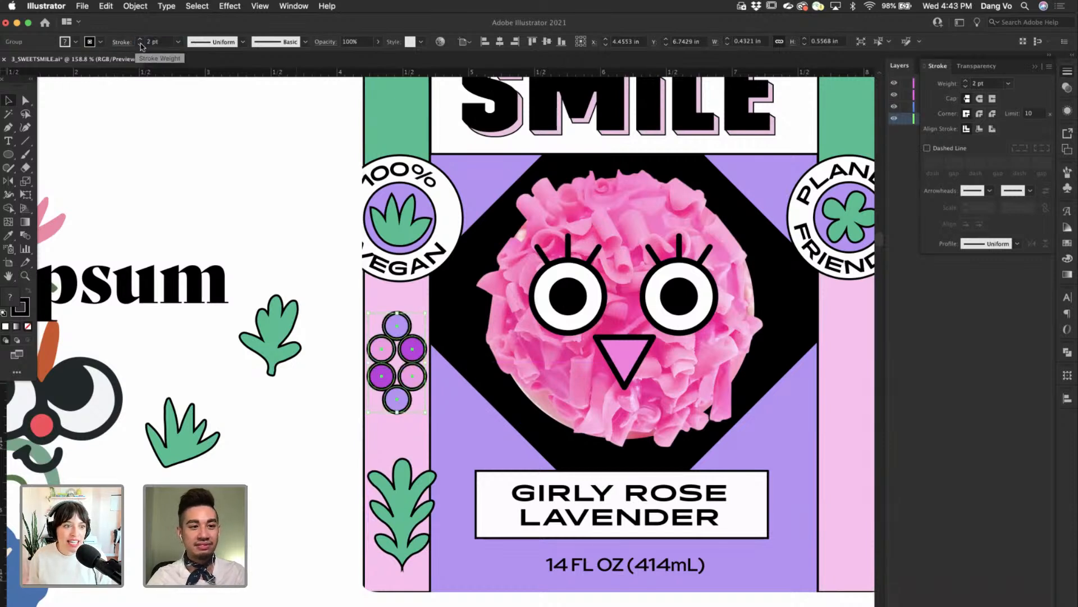
left_click(226, 154)
Step: Set the circle cluster's stroke weight to 1.5 pt
left_click(379, 348)
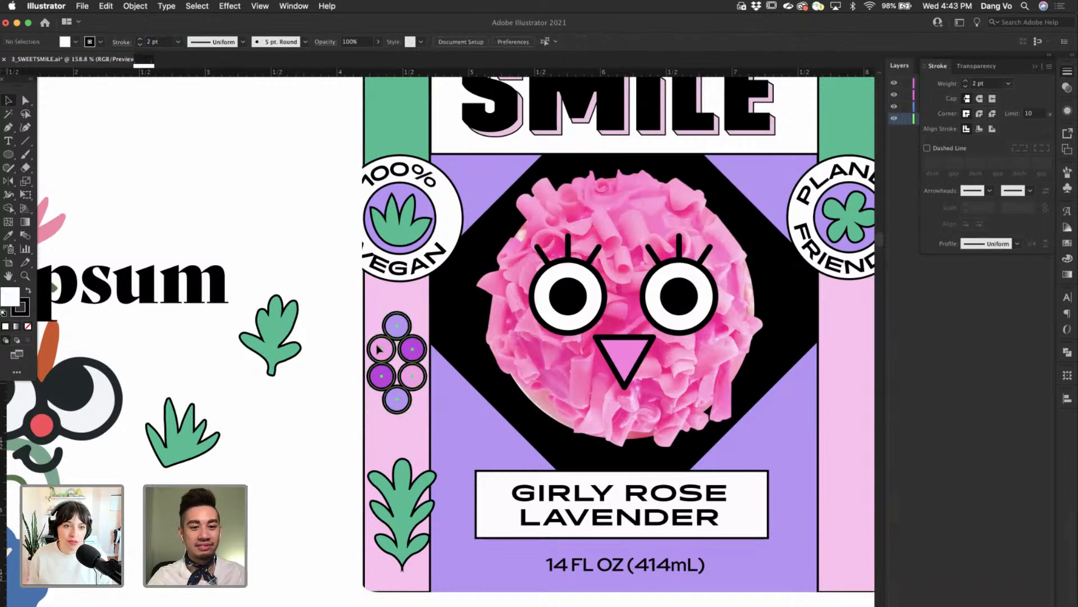
left_click(157, 42)
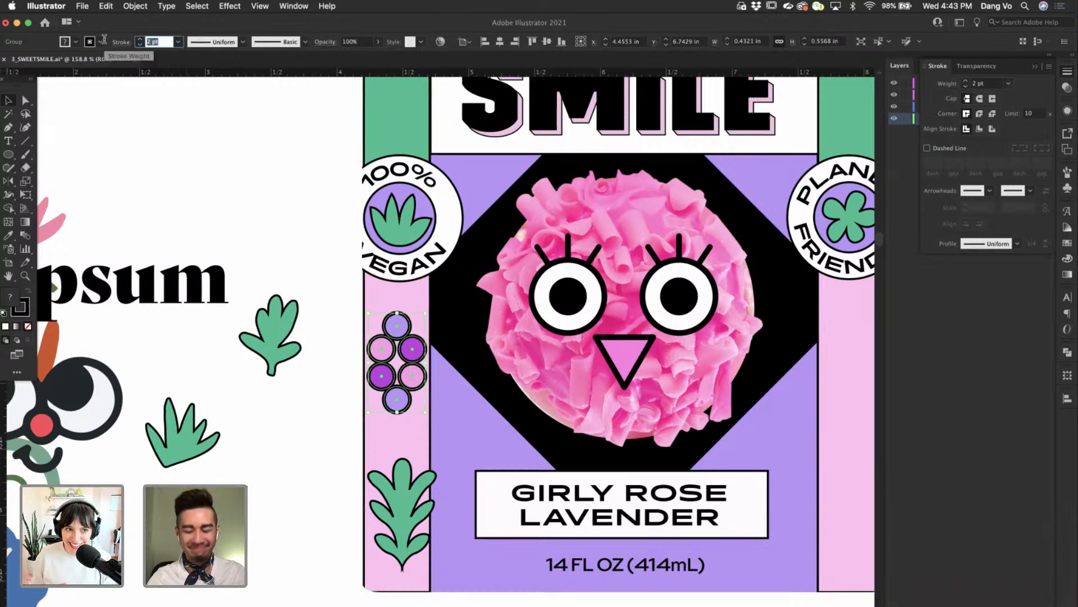
type("1.5")
key("Return")
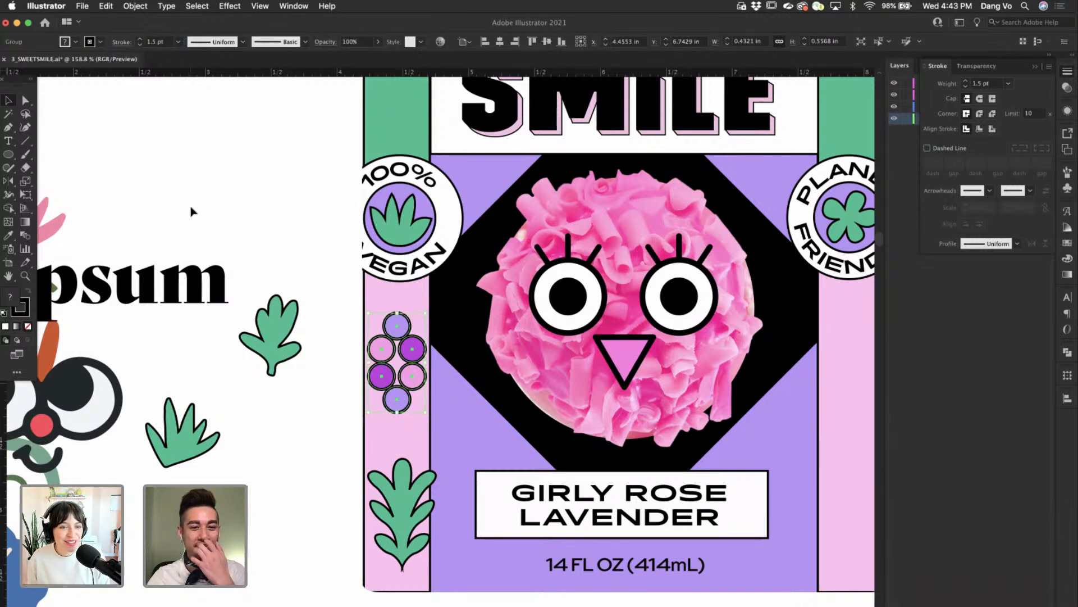
scroll(192, 217, "down", 5)
scroll(200, 288, "up", 3)
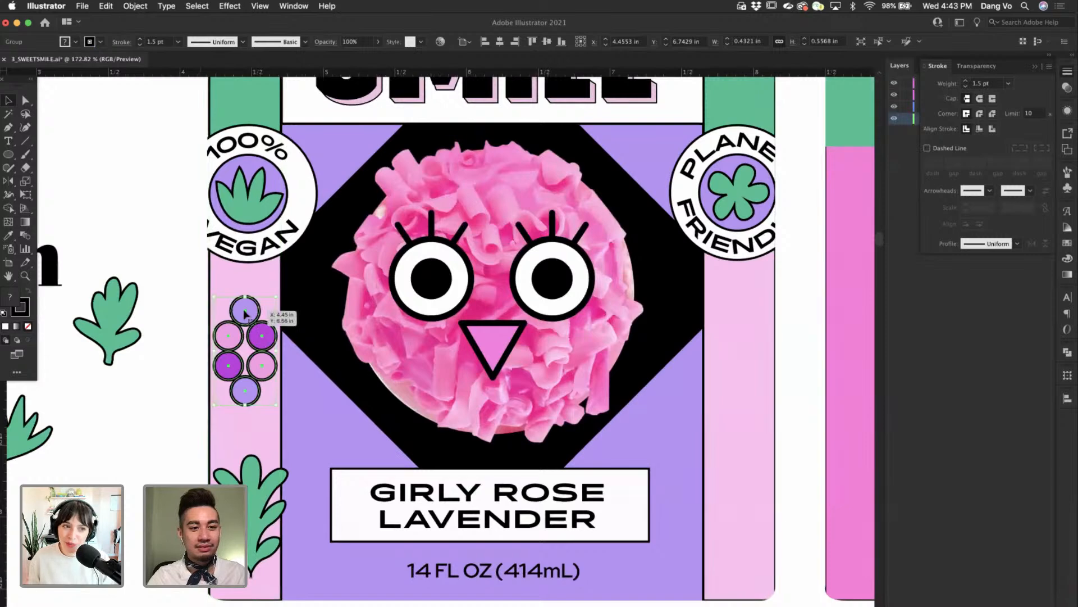
Step: Place a copy of the circle cluster in the opposite pink side panel, beneath the Planet Friendly badge
scroll(242, 326, "up", 3)
left_click_drag(179, 330, 592, 320)
scroll(590, 353, "up", 3)
scroll(592, 320, "down", 4)
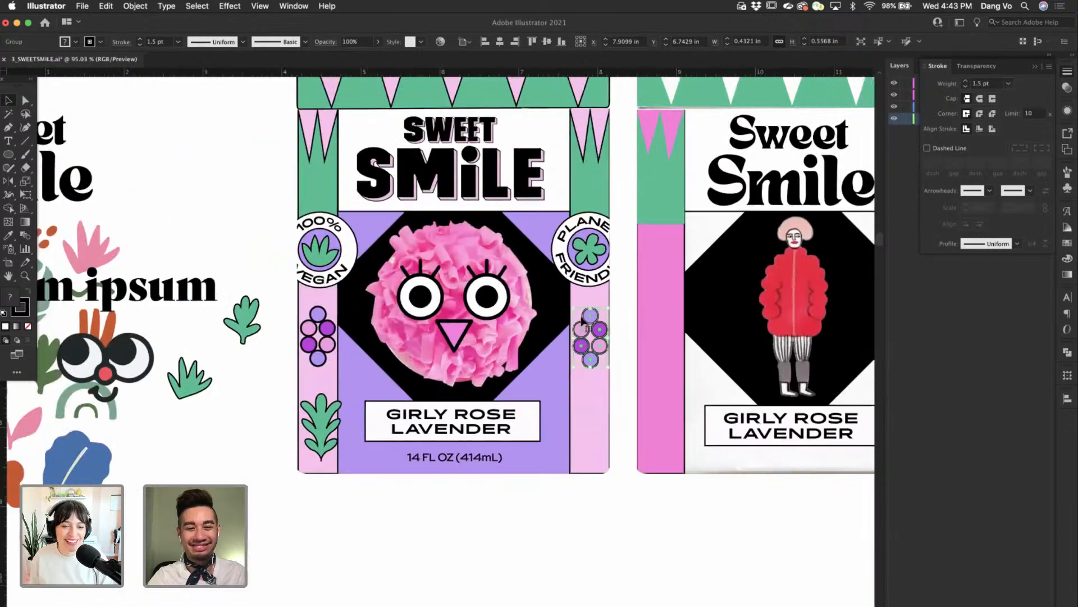
Step: Narrow the green sprig below the circle cluster to about 0.44 in and stretch its lower part to a height of about 1 in
left_click(313, 407)
scroll(311, 418, "up", 4)
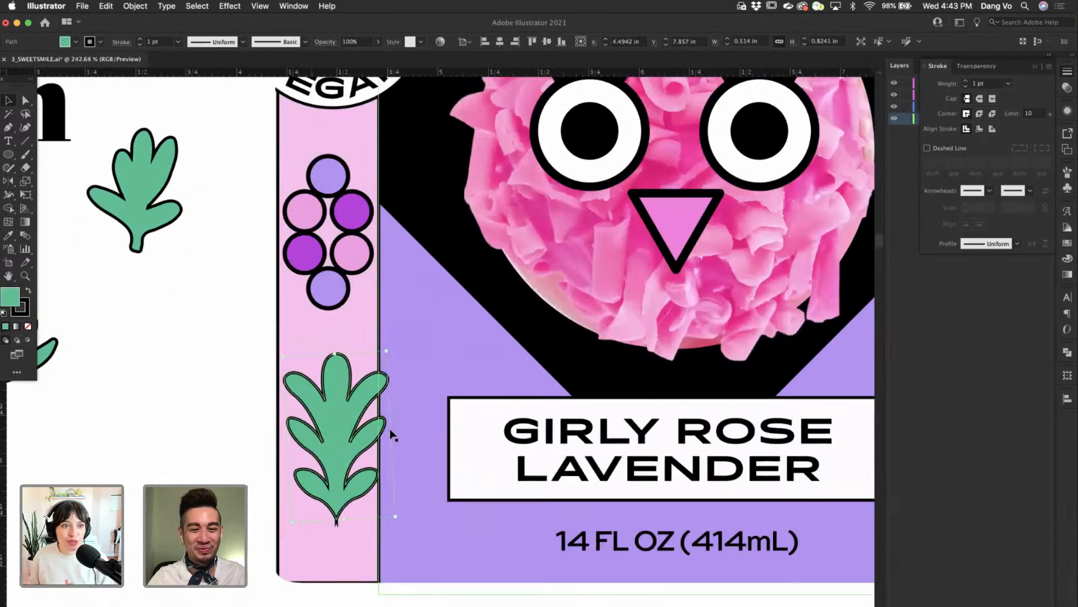
left_click_drag(392, 432, 331, 398)
scroll(331, 397, "down", 2)
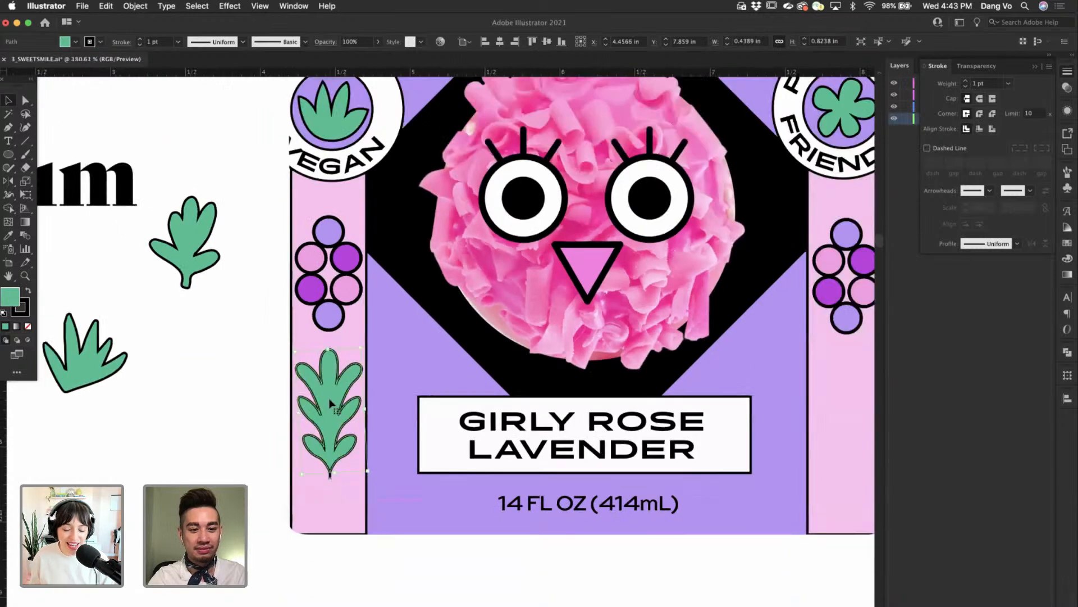
left_click_drag(331, 475, 331, 506)
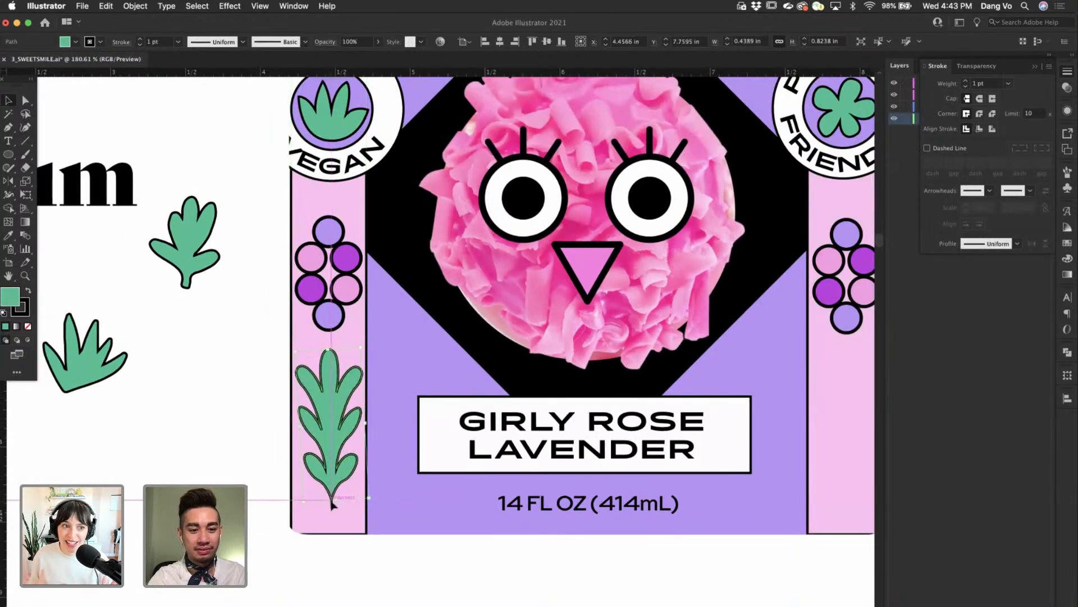
Step: Nudge the green sprig sideways in its pink panel and give its stroke round caps and round corners
scroll(343, 396, "up", 3)
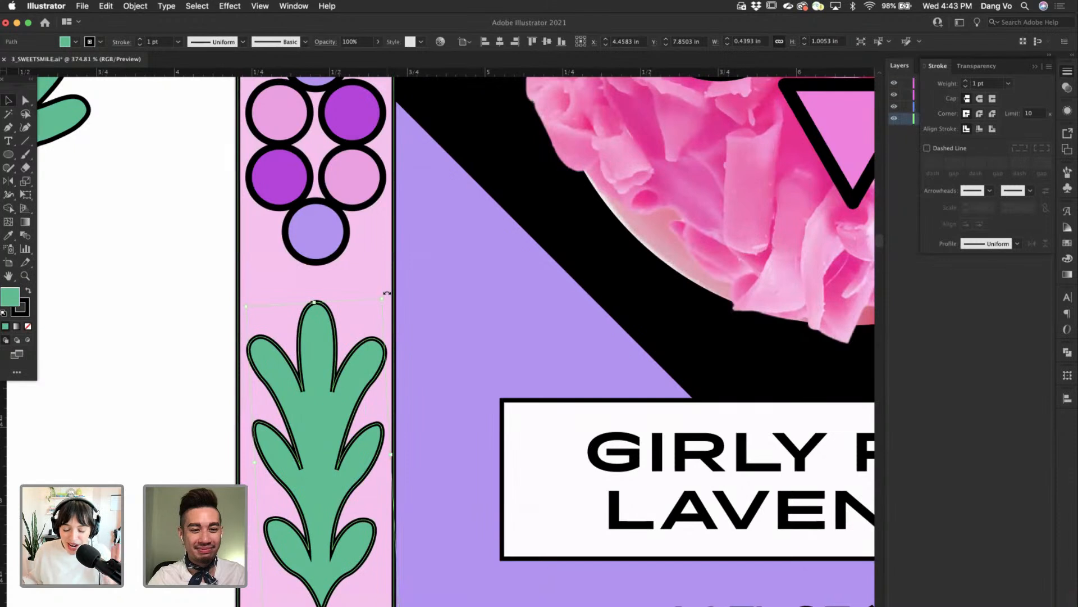
left_click_drag(387, 293, 387, 292)
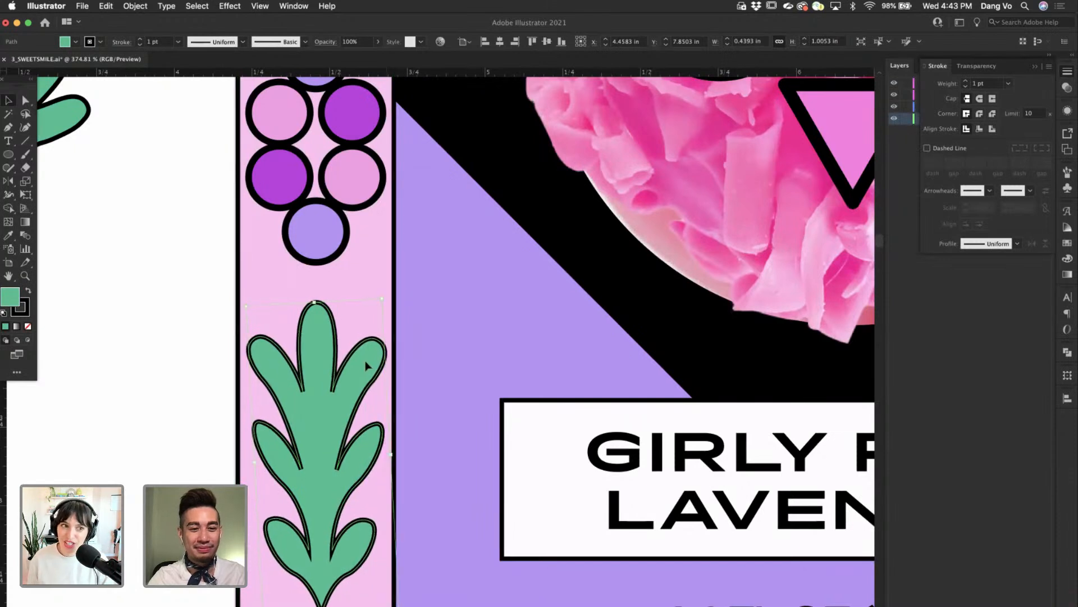
left_click_drag(366, 363, 365, 362)
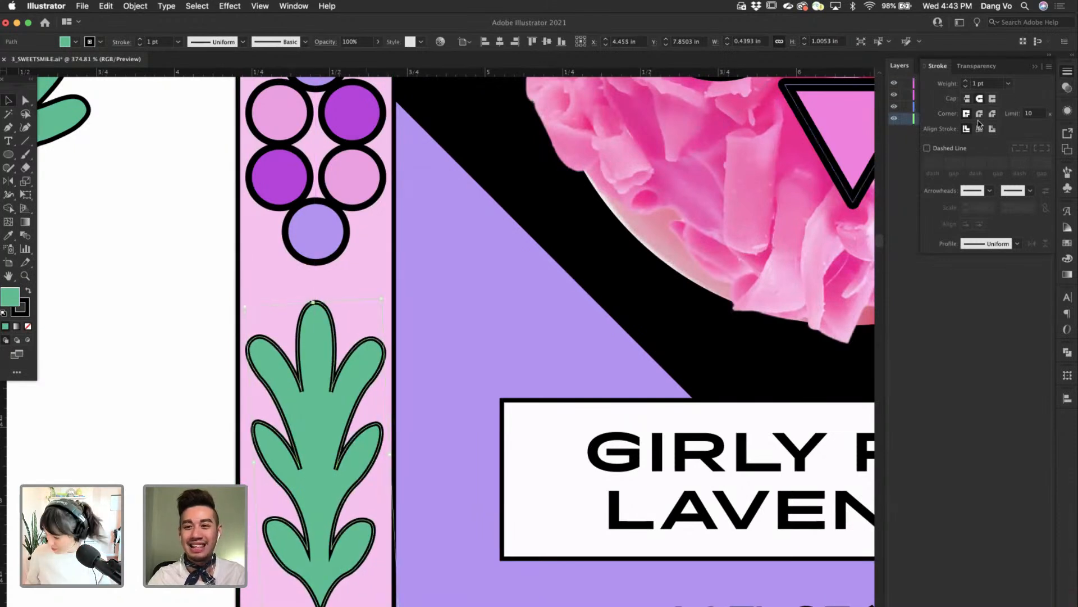
scroll(163, 411, "down", 5)
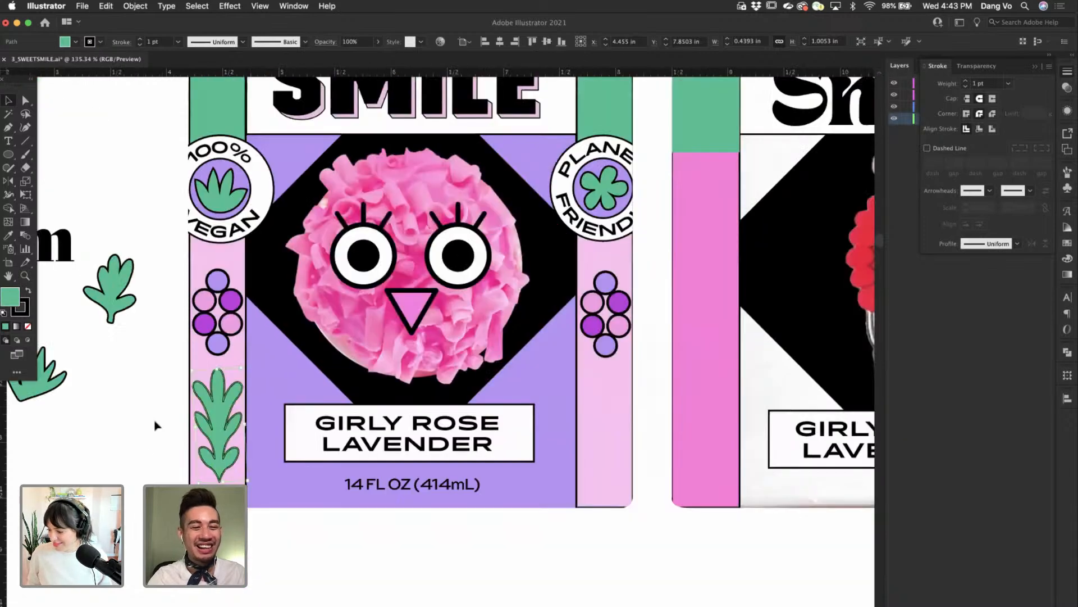
left_click(144, 453)
scroll(169, 433, "right", 1)
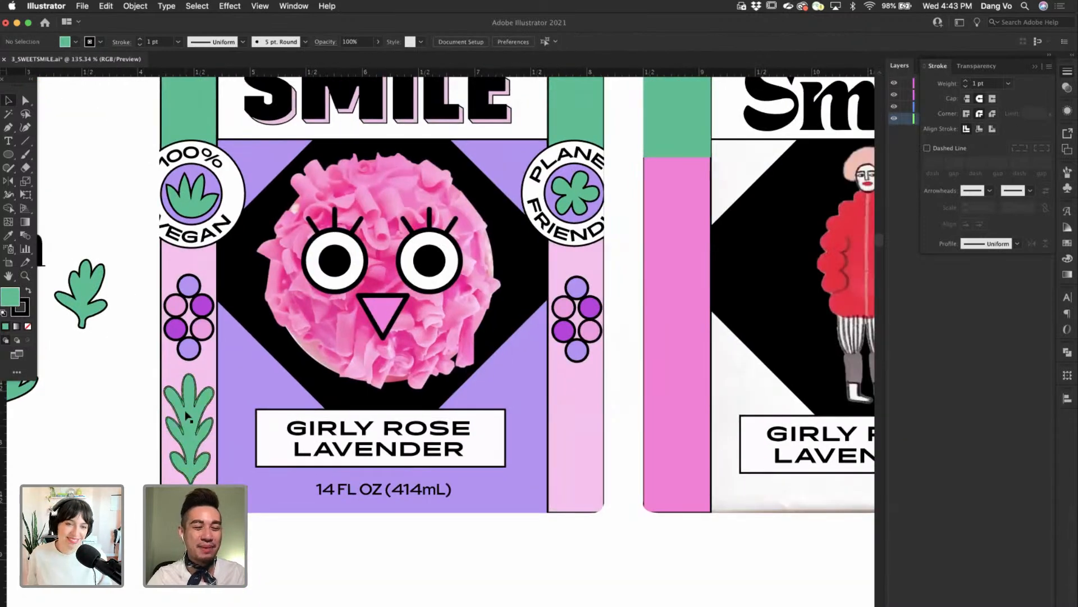
Step: Adjust the anchor points at the tips of the sprig's two upper side leaves so they sit inside the panel
scroll(187, 417, "up", 4)
scroll(189, 358, "up", 4)
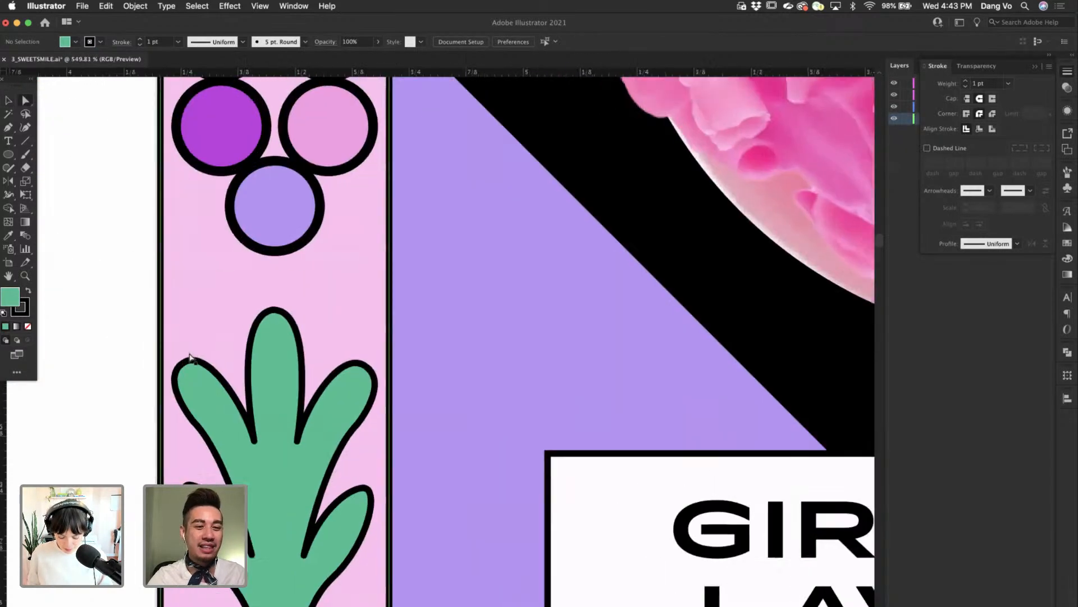
left_click_drag(186, 366, 189, 371)
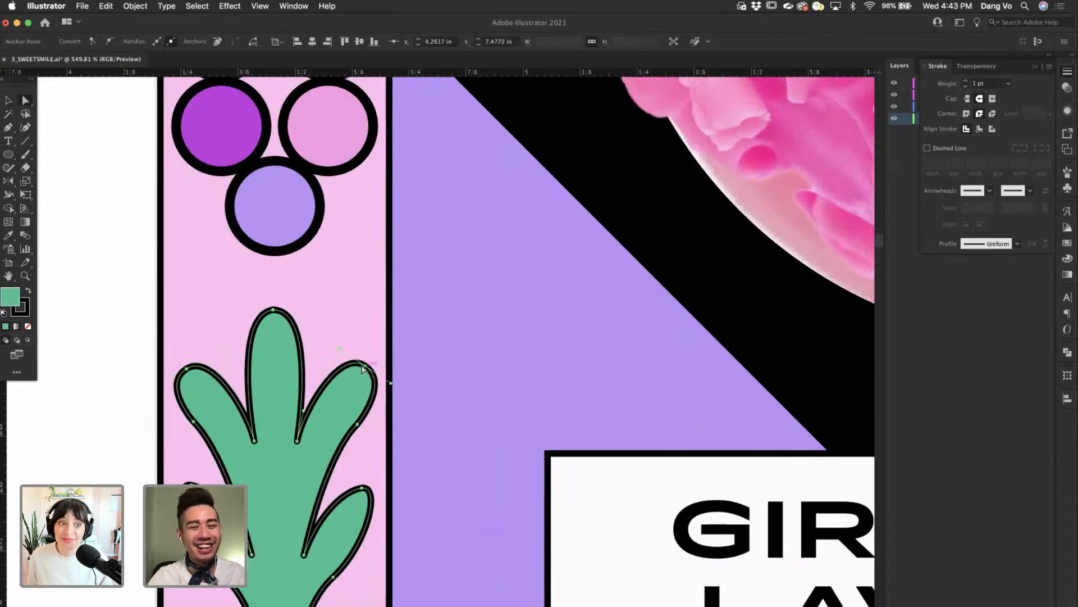
left_click_drag(363, 369, 361, 371)
scroll(360, 373, "down", 6)
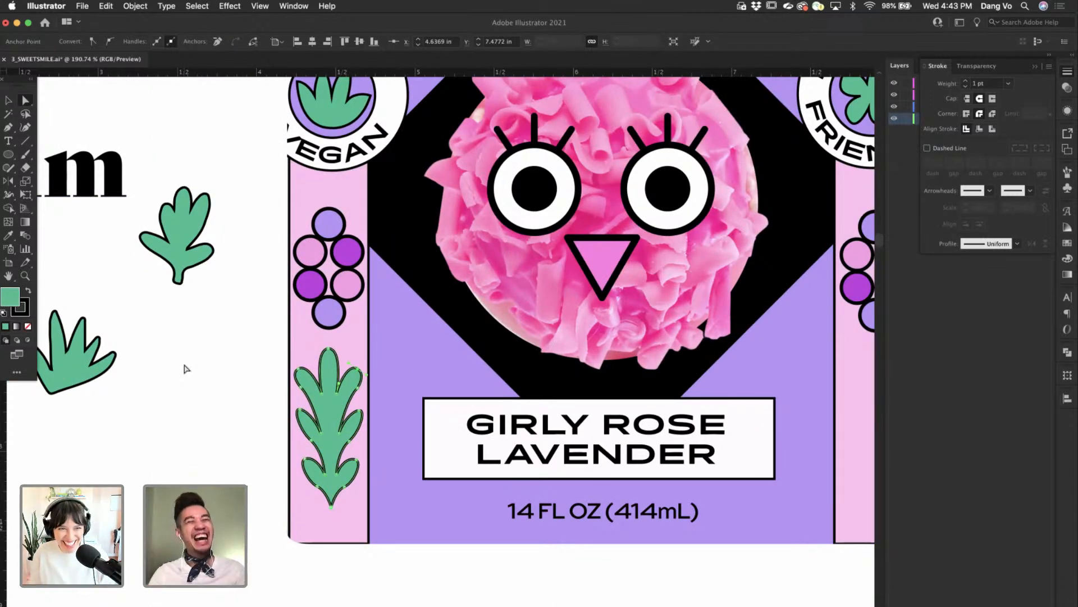
left_click(245, 404)
Step: Place a copy of the green sprig in the opposite side panel, beneath the copied circle cluster
scroll(252, 407, "right", 5)
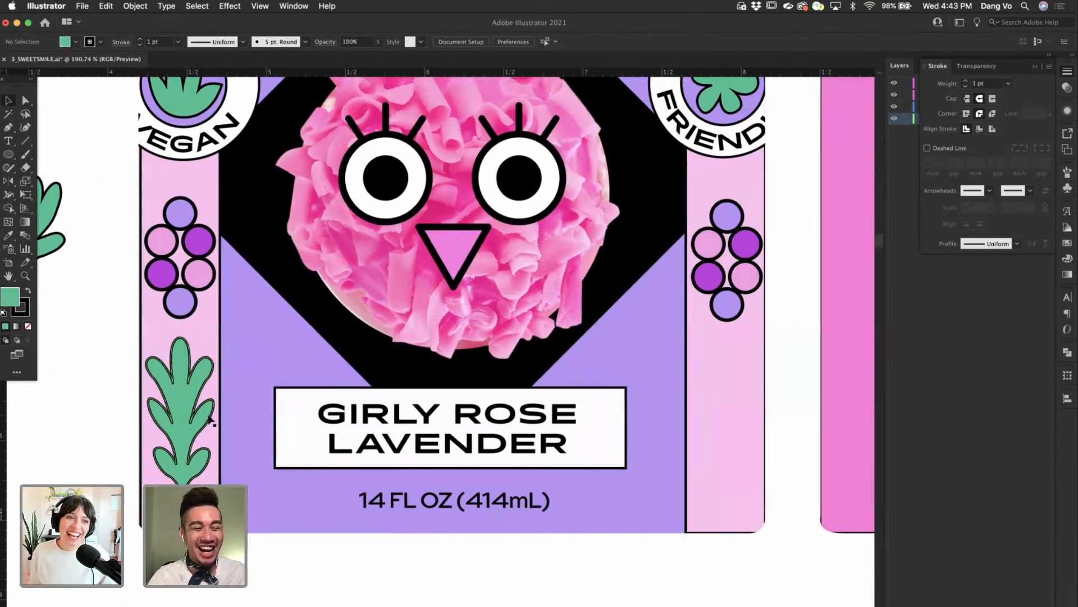
scroll(211, 418, "right", 3)
left_click_drag(140, 444, 686, 443)
left_click(495, 581)
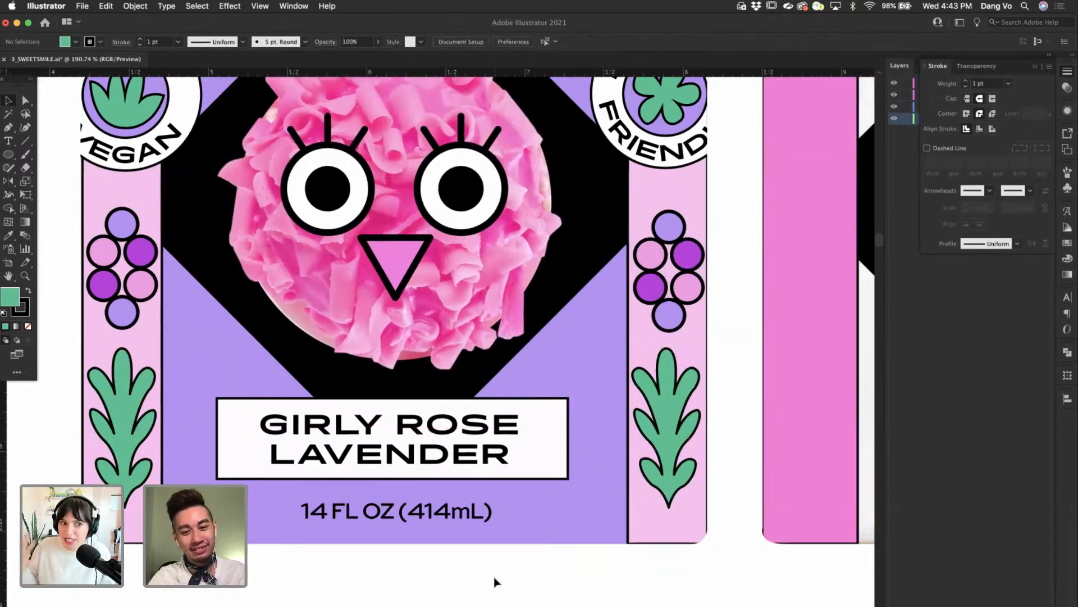
Step: Widen the white box behind the Girly Rose Lavender text to about 2.43 in
scroll(494, 581, "down", 5)
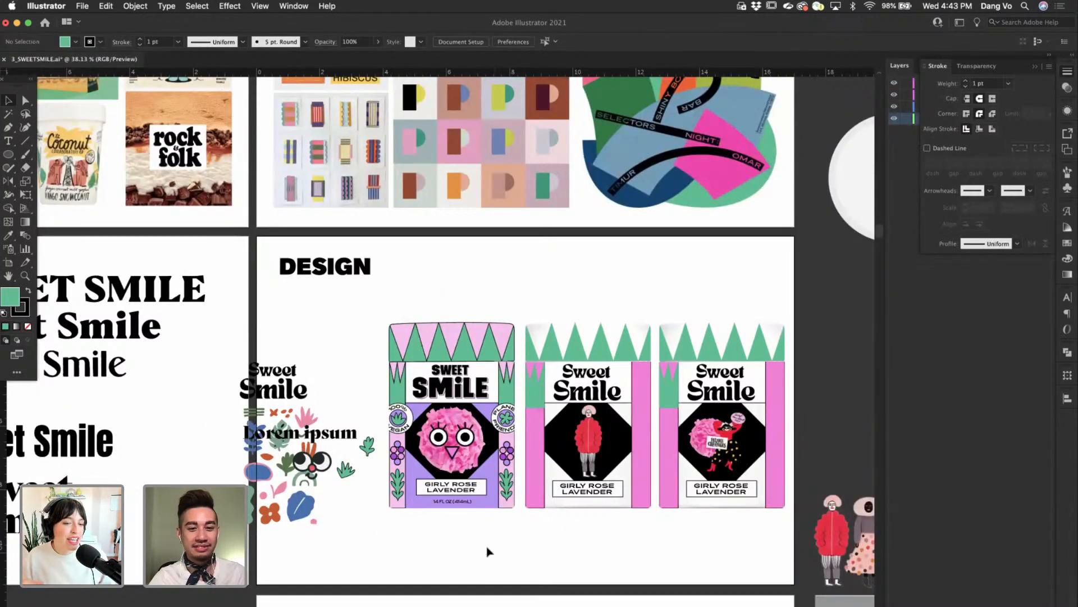
scroll(487, 552, "up", 5)
left_click(511, 465)
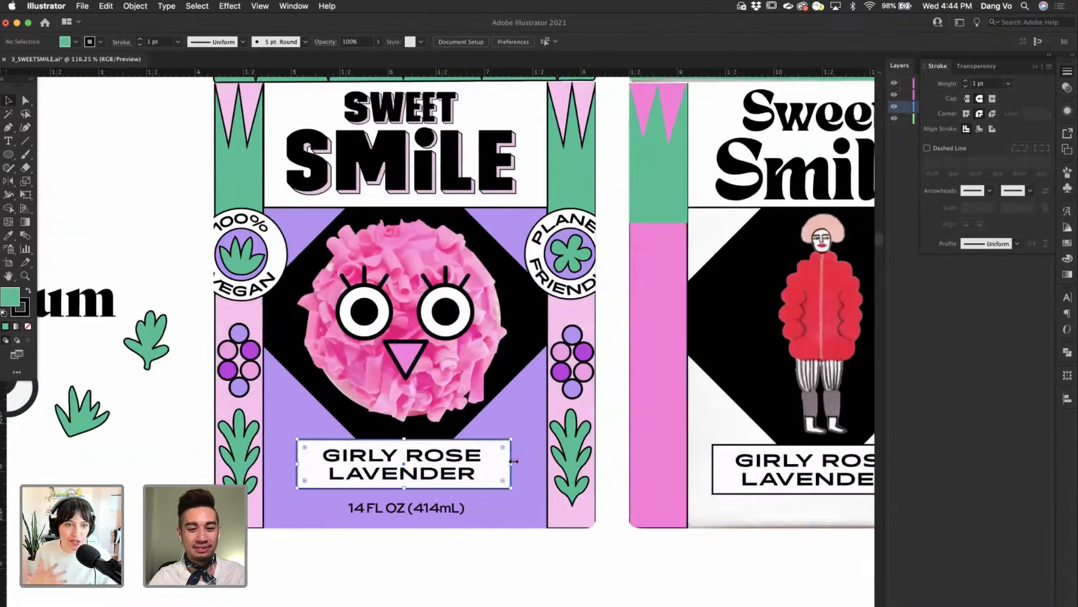
mouse_move(512, 465)
left_mouse_down()
mouse_move(534, 465)
mouse_move(518, 469)
left_mouse_up()
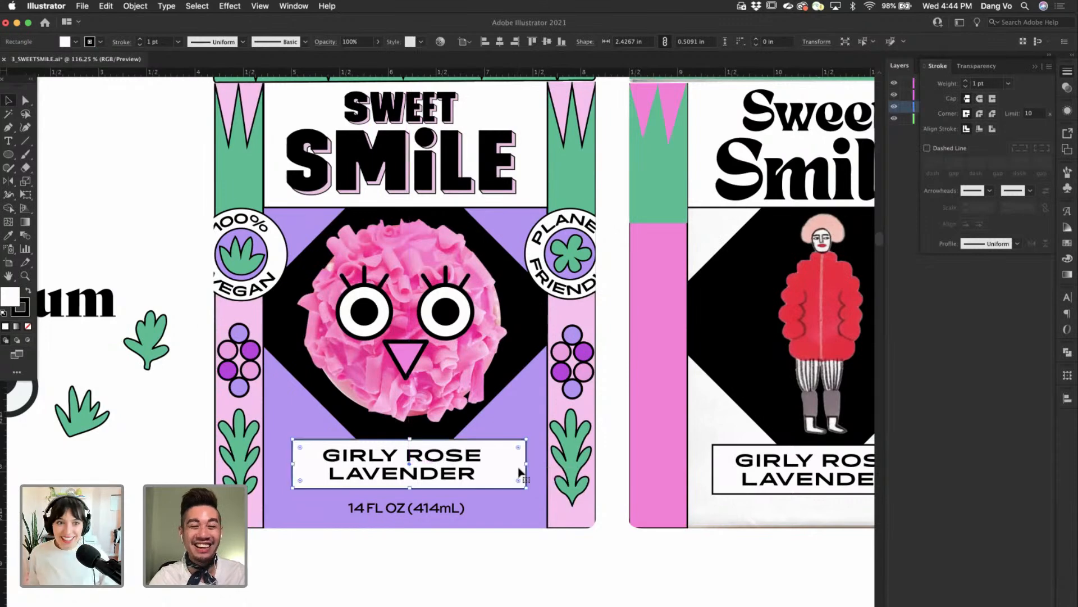
scroll(519, 469, "down", 1)
scroll(506, 516, "down", 1)
left_click(491, 561)
Step: Delete the loose Sweet Smile and Lorem ipsum text, doodles and spare leaves beside the first package
scroll(492, 562, "down", 3)
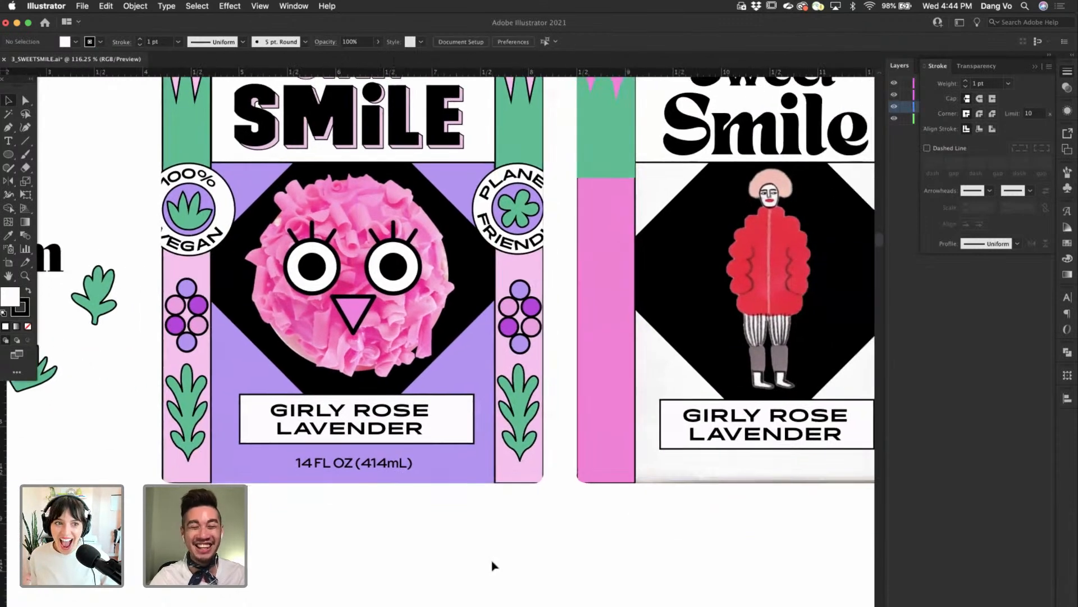
scroll(494, 566, "right", 2)
scroll(494, 566, "down", 3)
scroll(494, 566, "down", 2)
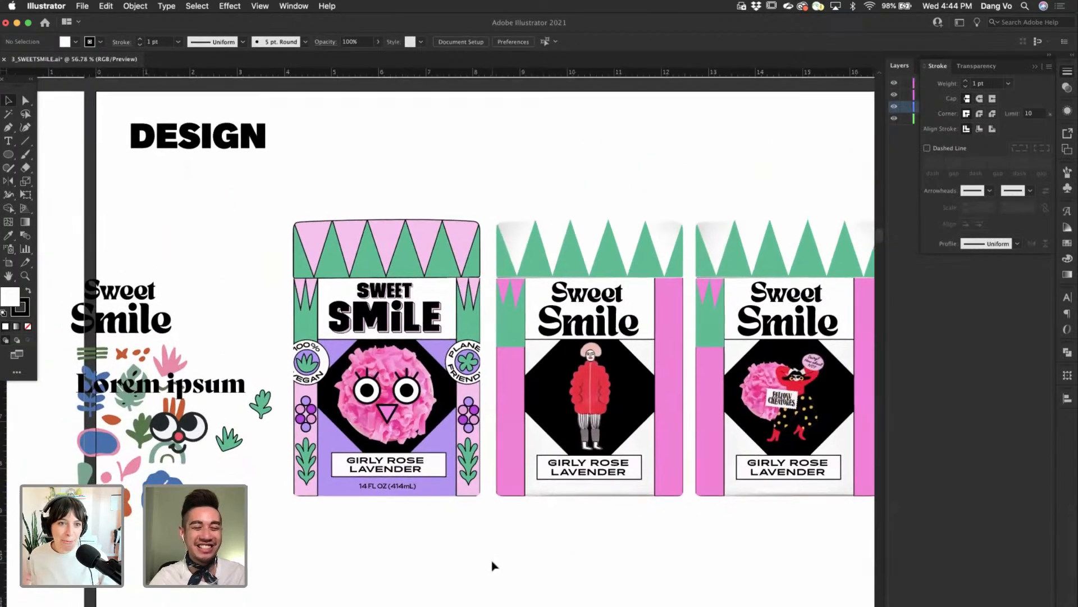
scroll(494, 566, "left", 5)
left_click(240, 224)
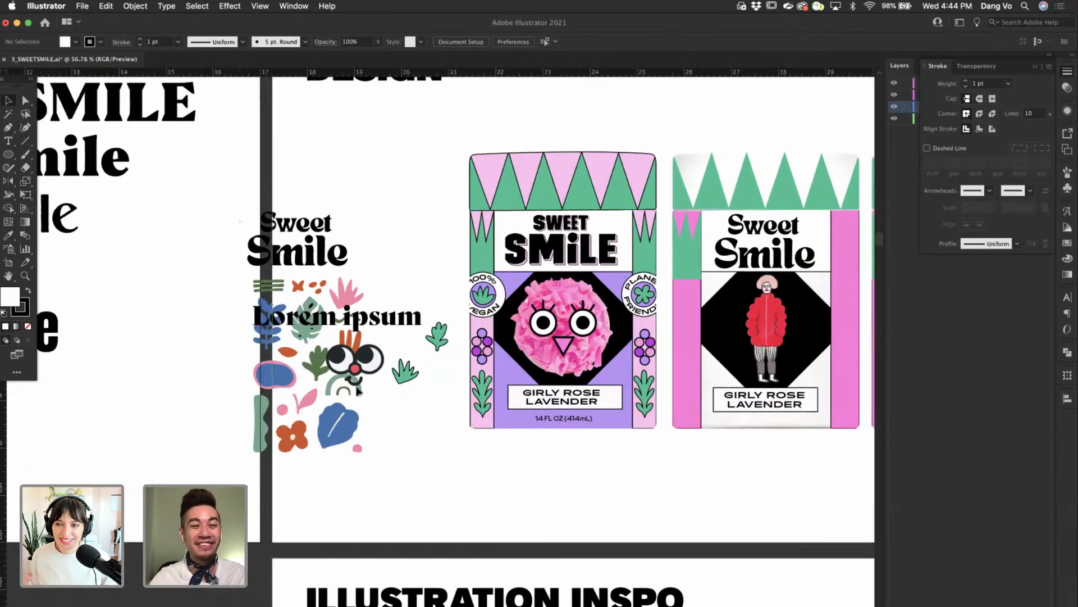
left_click_drag(439, 472, 439, 473)
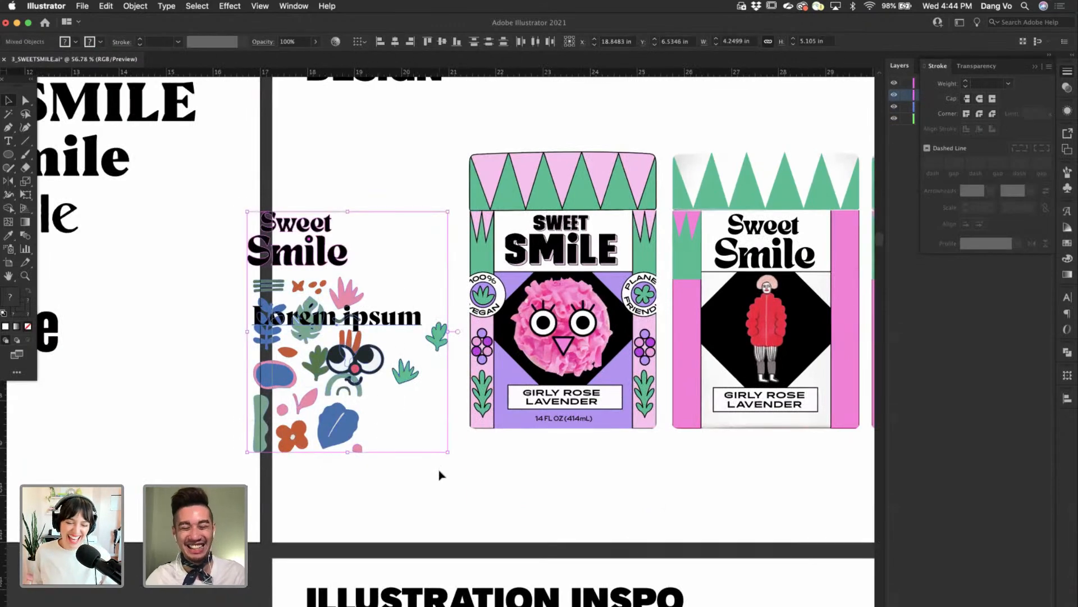
key("Delete")
Step: Extend the white box behind the Girly Rose Lavender text on its shorter side to about 2.51 in wide
scroll(438, 474, "right", 5)
scroll(438, 474, "up", 1)
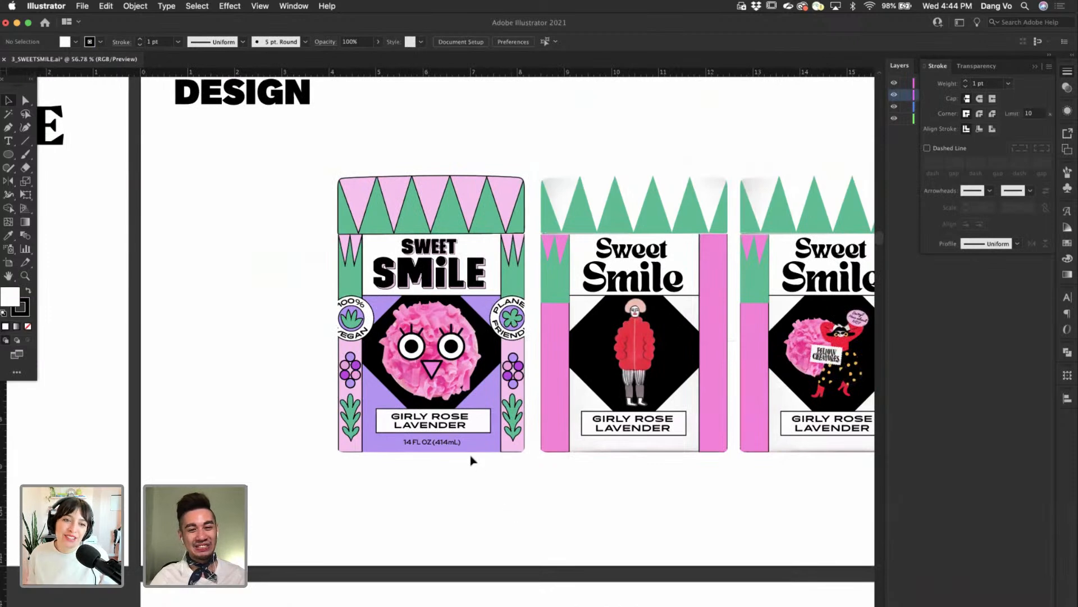
scroll(473, 436, "up", 5)
left_click(496, 416)
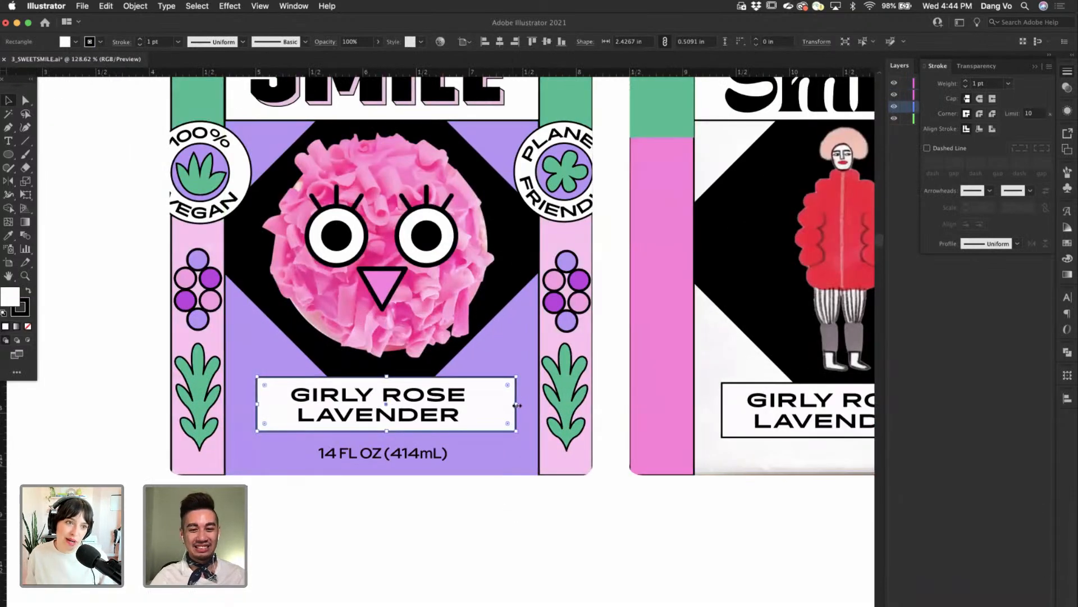
left_click_drag(517, 405, 478, 408)
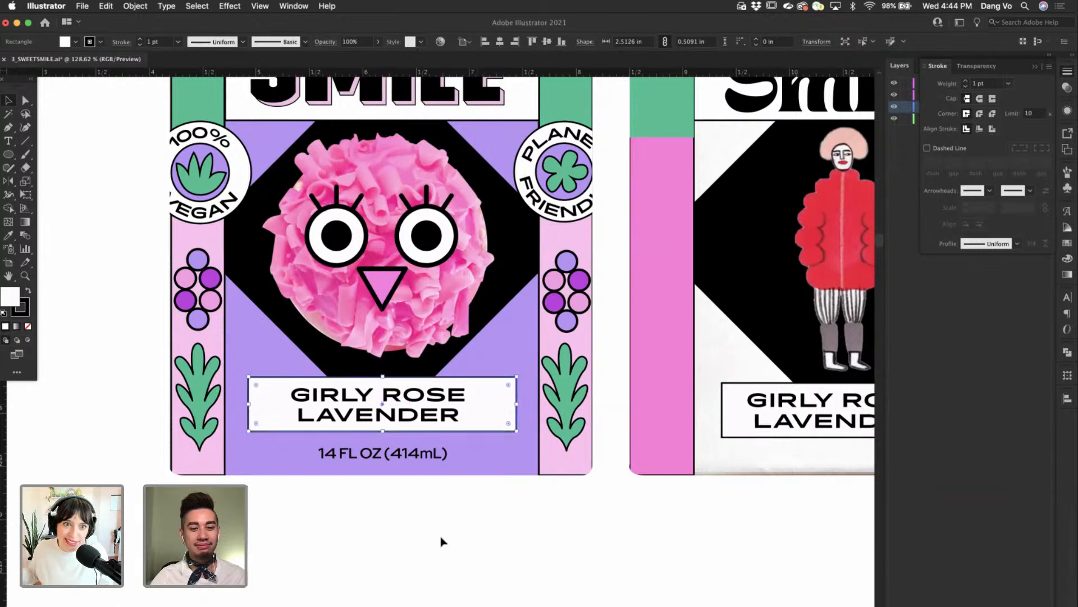
left_click(442, 539)
scroll(441, 539, "down", 7)
scroll(441, 539, "right", 4)
scroll(442, 540, "right", 2)
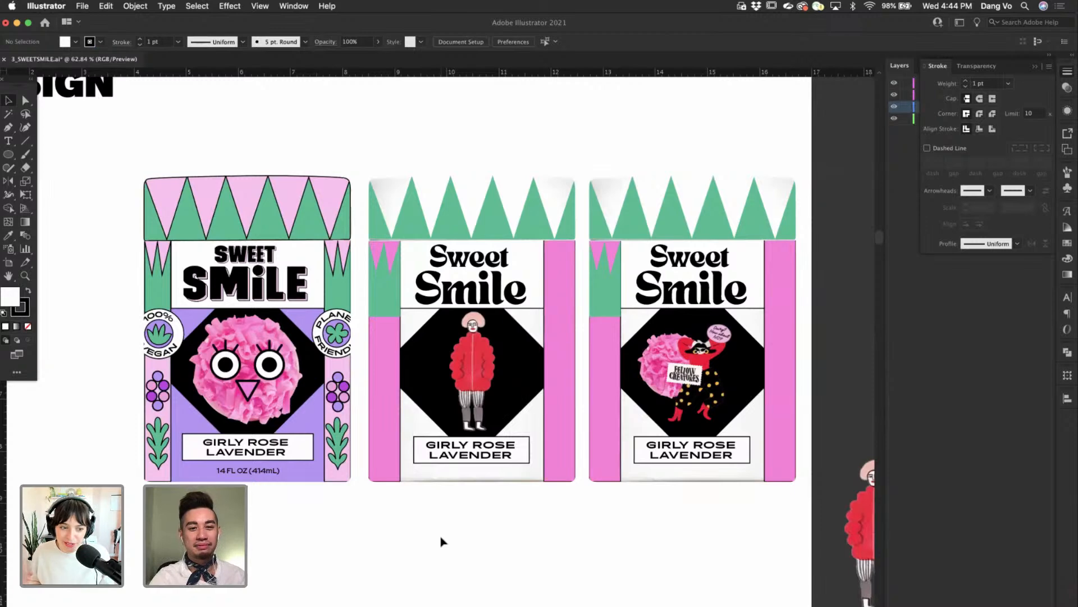
scroll(441, 541, "down", 2)
scroll(441, 541, "right", 2)
scroll(657, 224, "down", 4)
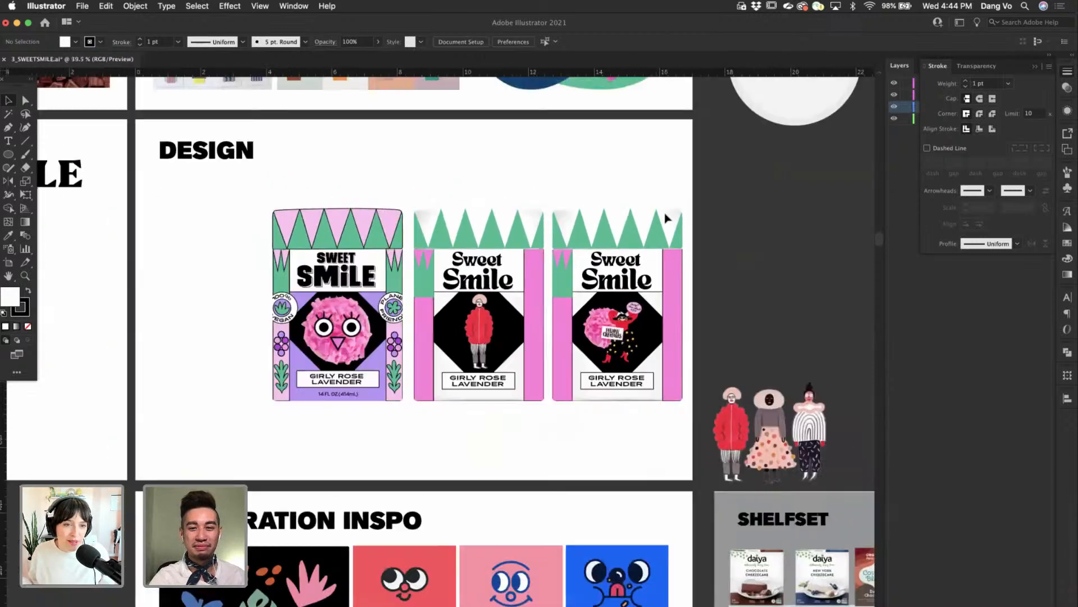
left_click_drag(422, 421, 423, 420)
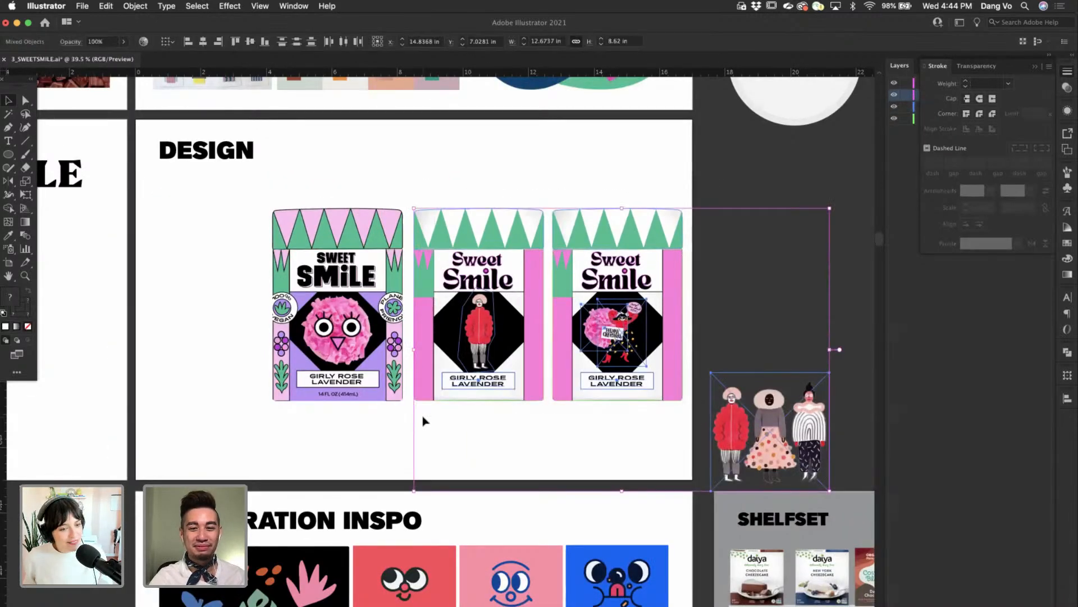
scroll(423, 420, "down", 1)
scroll(422, 420, "left", 1)
left_click(469, 422)
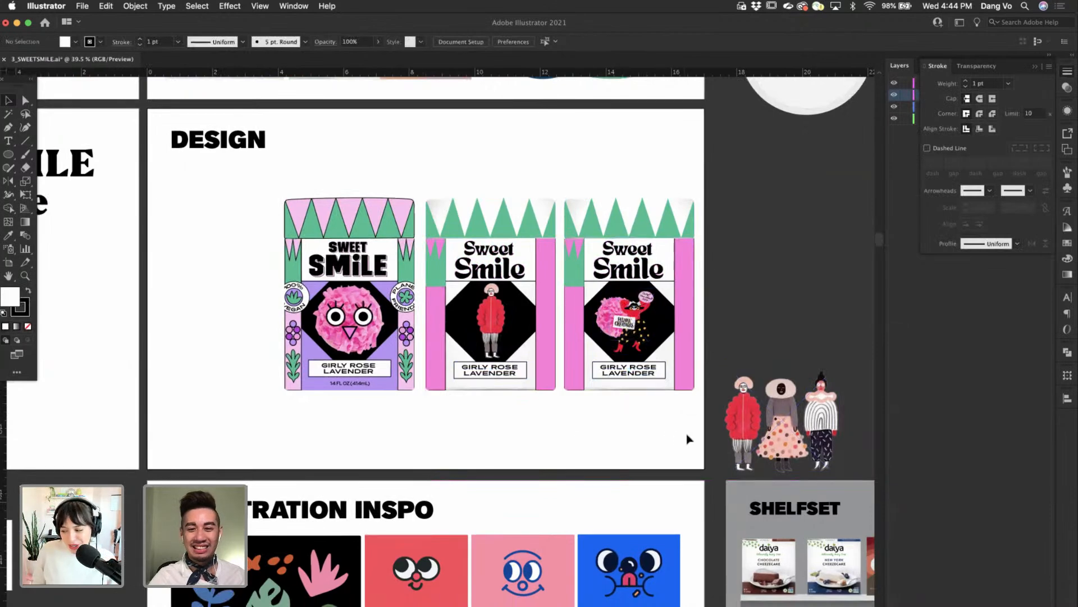
Step: Move the two alternative Sweet Smile packages off the Design artboard to the empty canvas beside the white circle
left_click_drag(436, 212, 429, 198)
scroll(467, 226, "down", 4)
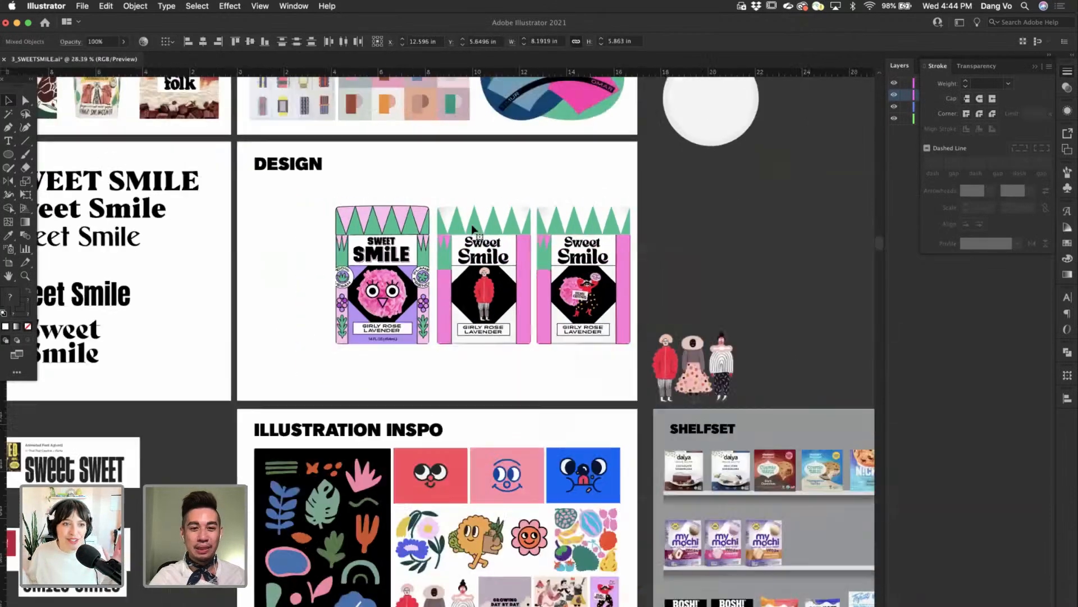
left_click_drag(478, 228, 44, 515)
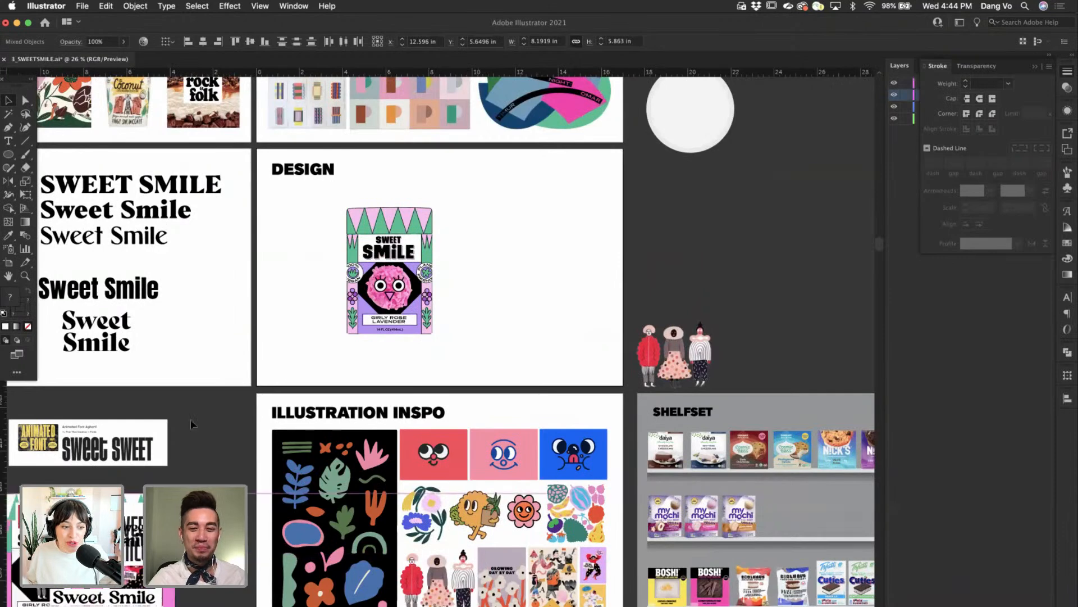
left_click_drag(191, 424, 779, 141)
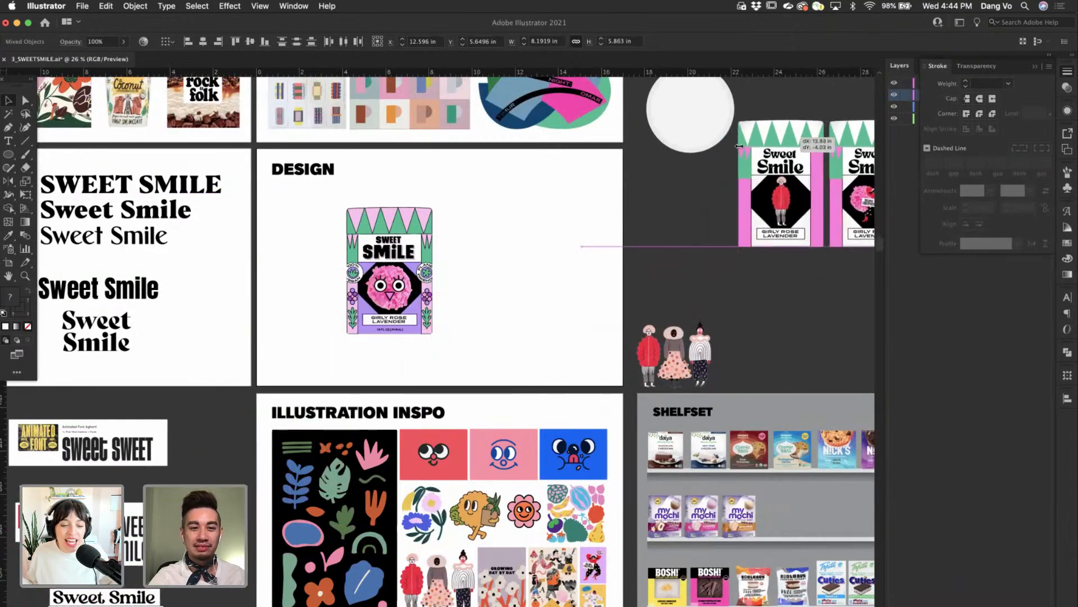
left_click(491, 229)
Step: Set the blending mode of the package's zigzag top clip group to Multiply
scroll(472, 216, "left", 2)
scroll(463, 210, "up", 6)
left_click(555, 246)
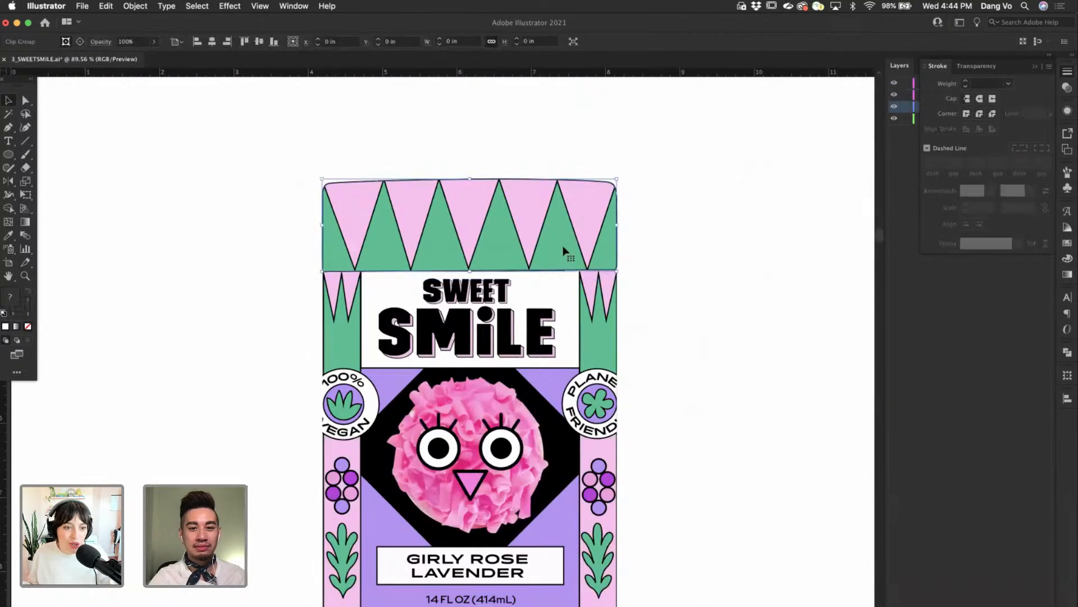
left_click(101, 44)
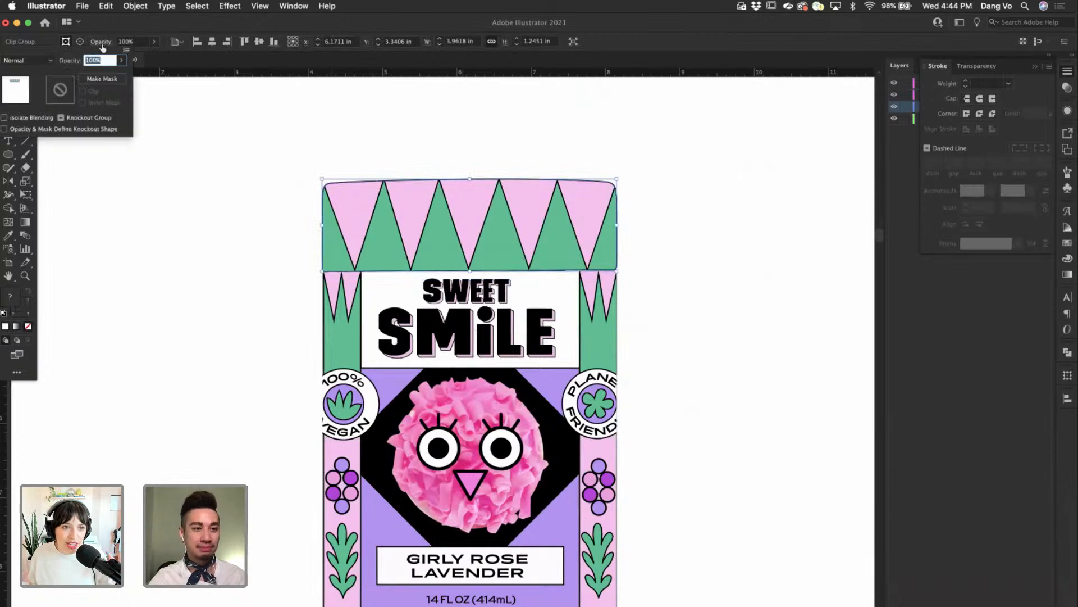
left_click(48, 61)
left_click(48, 97)
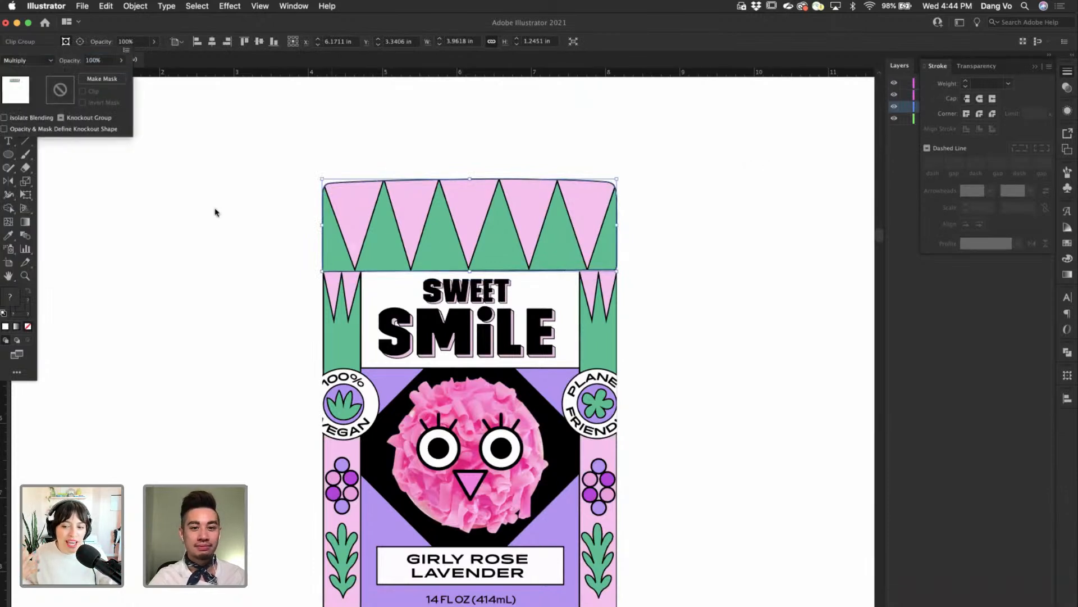
left_click(217, 215)
Step: Undo the trial move of the zigzag top and open its clip group for isolated editing
left_click_drag(323, 207, 150, 206)
key("super+z")
double_click(439, 231)
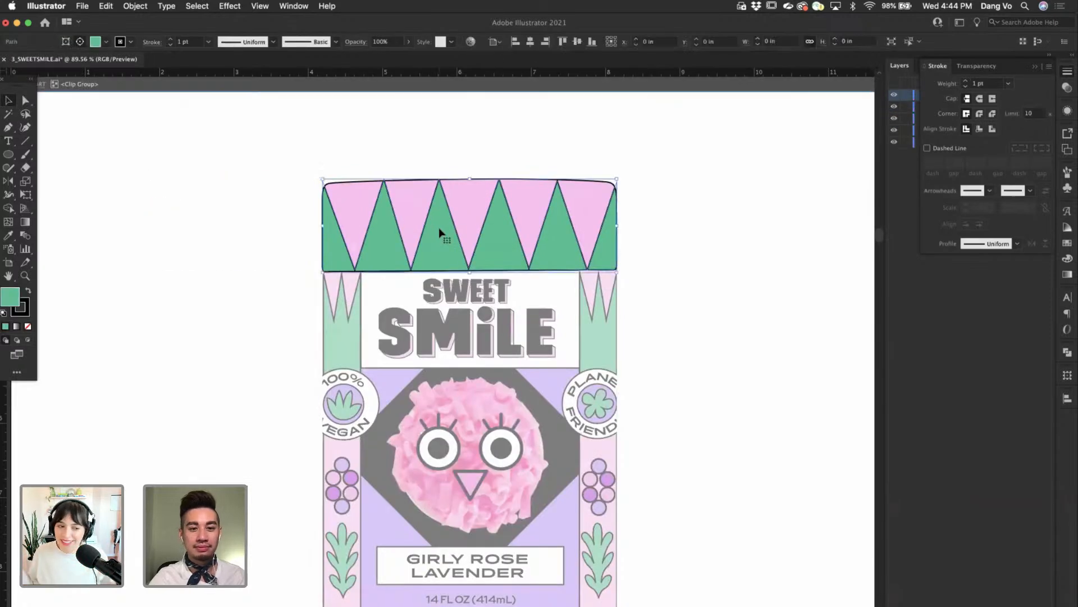
Step: Try the Multiply blending mode on the green zigzag path inside the package top's clip group
left_click(363, 45)
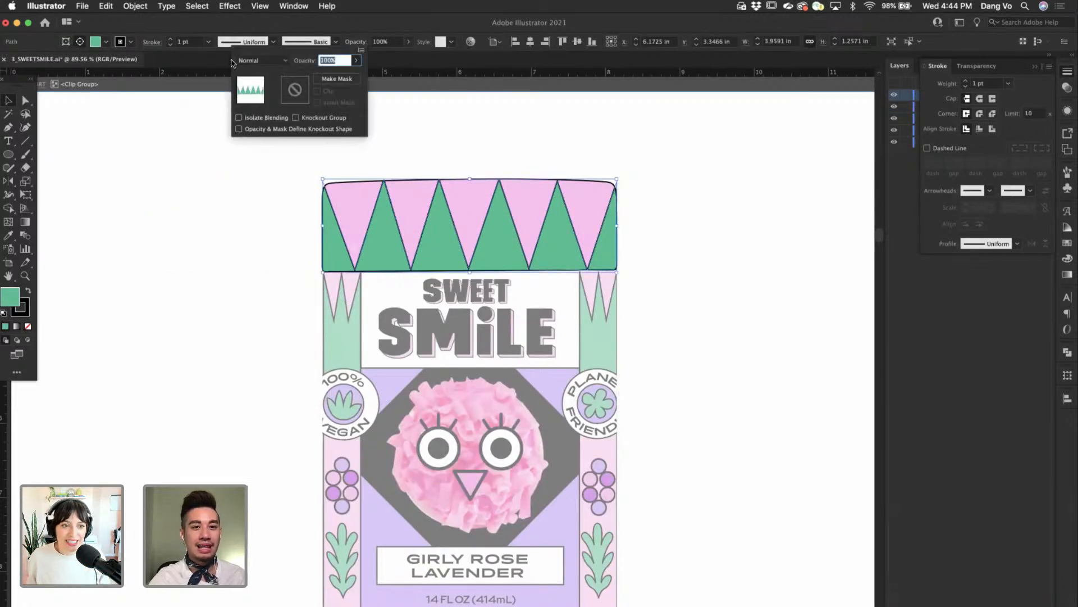
left_click(247, 60)
left_click(256, 100)
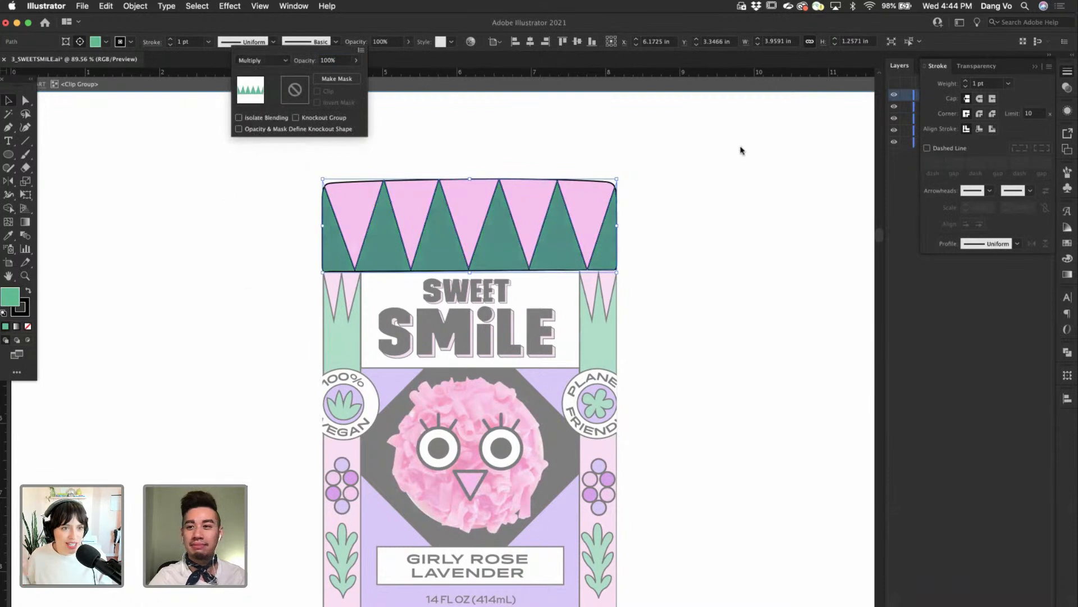
left_click(1036, 67)
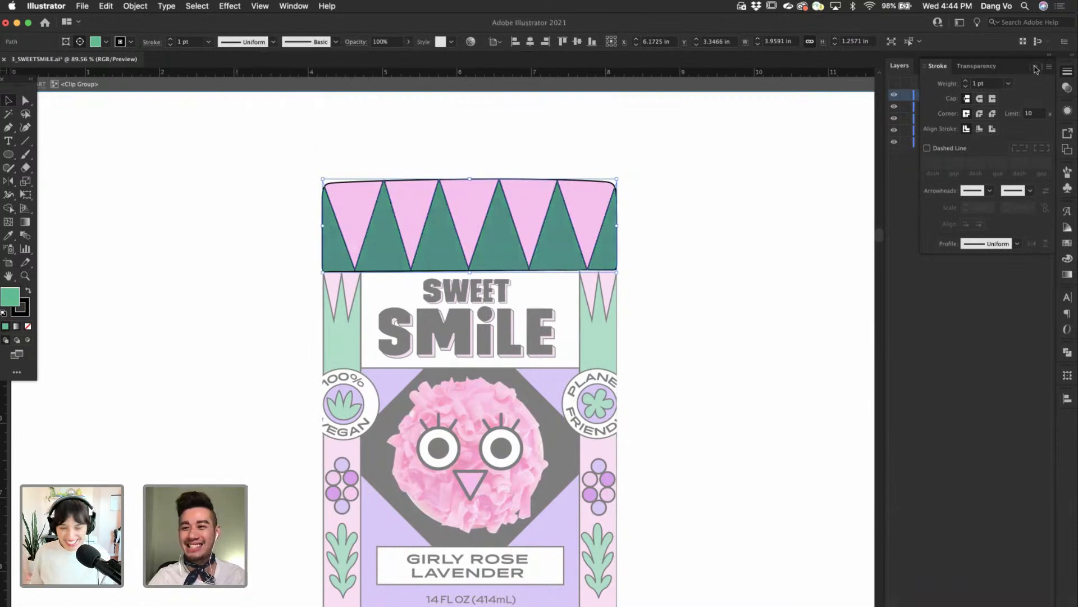
left_click(1035, 67)
left_click(1037, 120, "shift")
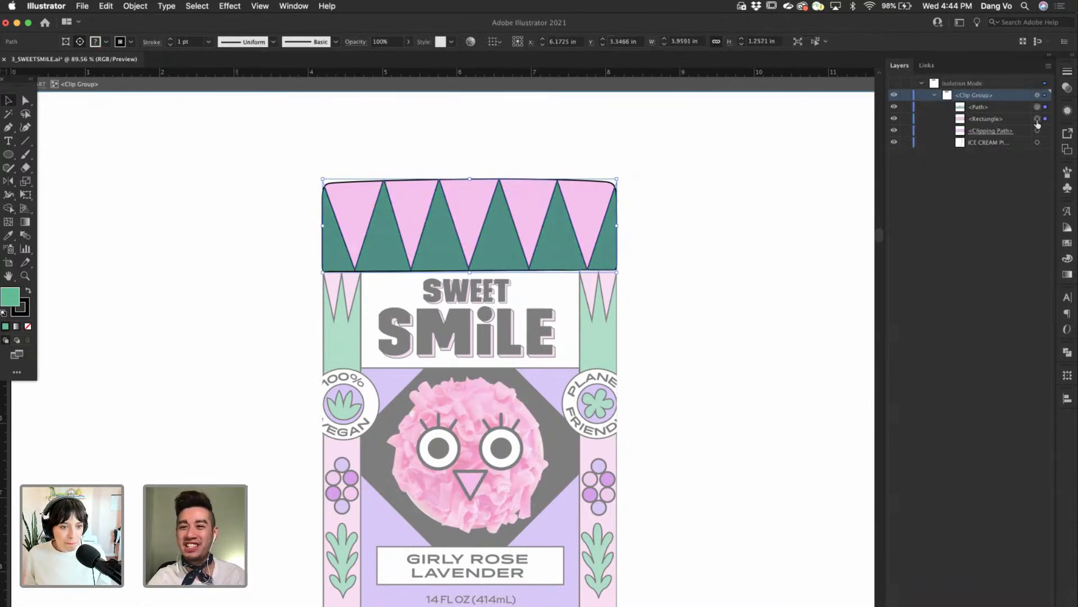
Step: Restore the zigzag's normal blending and leave isolated editing of the top's clip group
double_click(781, 207)
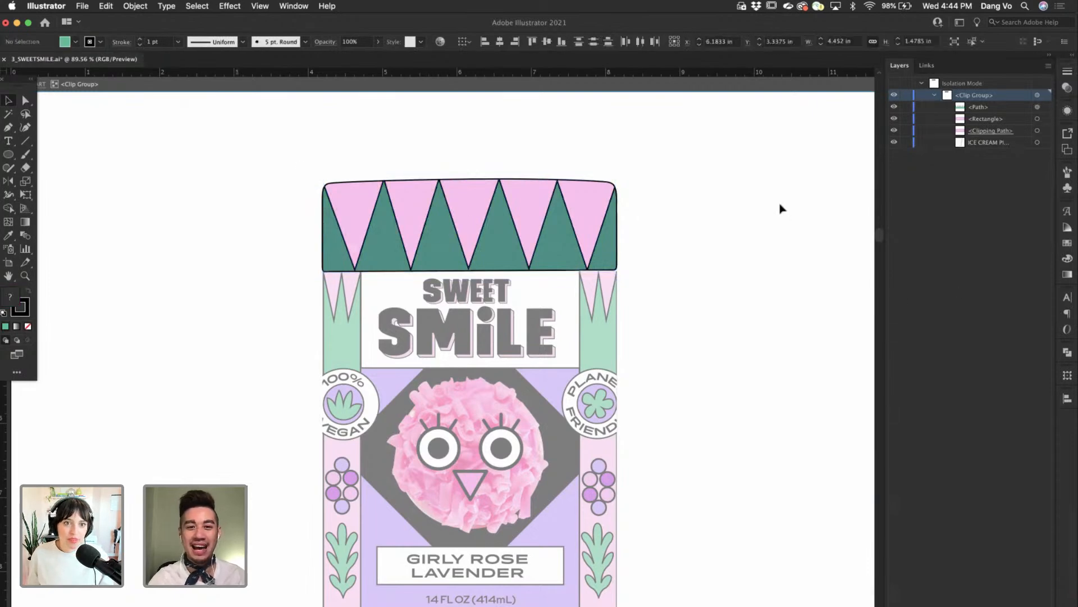
double_click(743, 189)
double_click(744, 190)
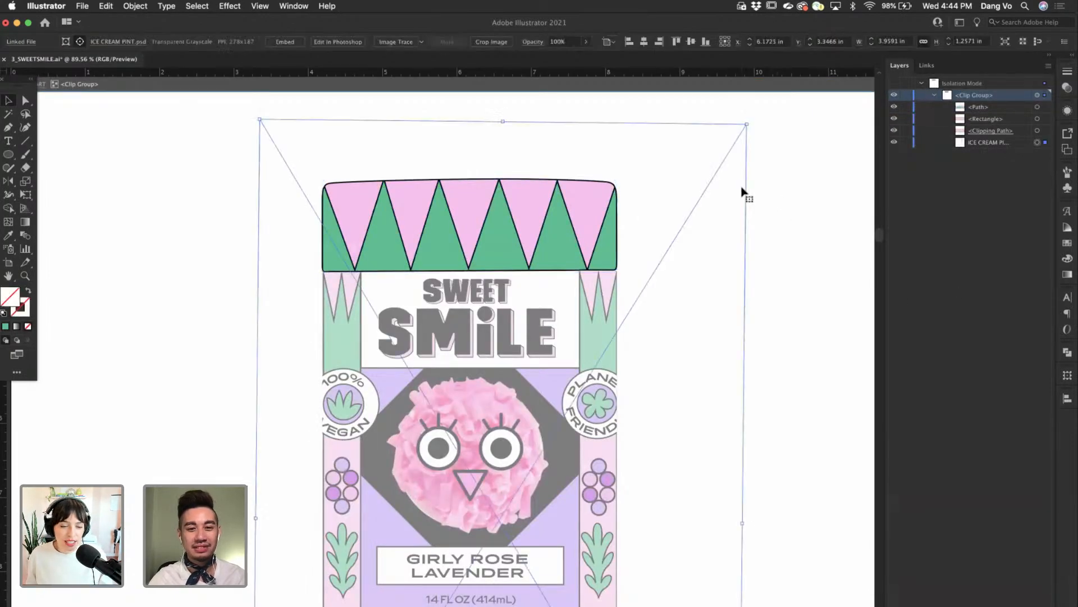
scroll(743, 190, "down", 5)
double_click(349, 225)
scroll(348, 224, "down", 2)
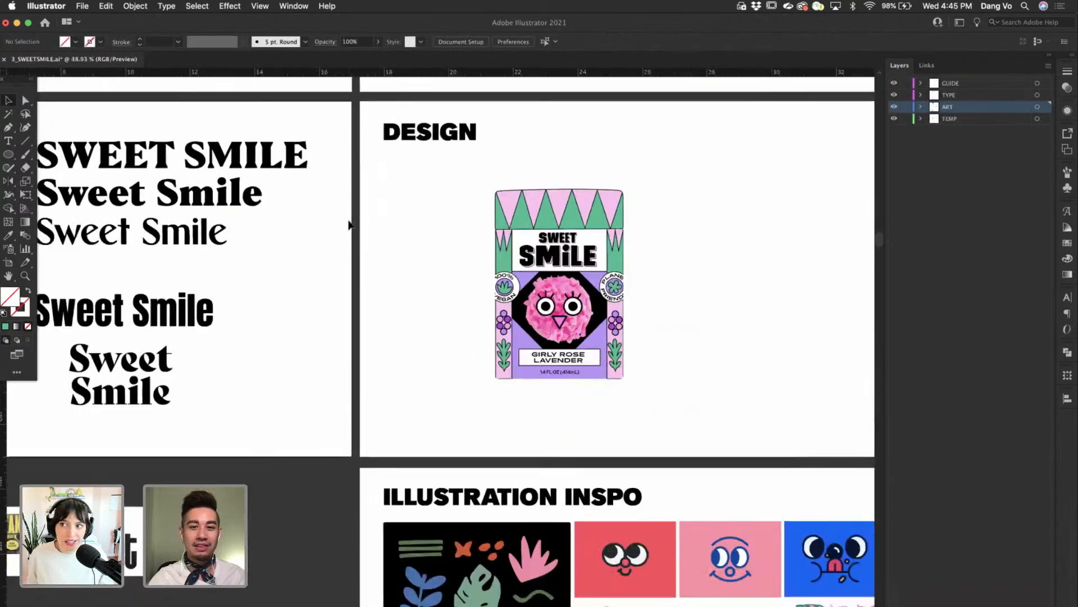
Step: Move the whole package towards the Design artboard's left edge and place a duplicate beside it
scroll(348, 225, "right", 5)
scroll(309, 213, "up", 2)
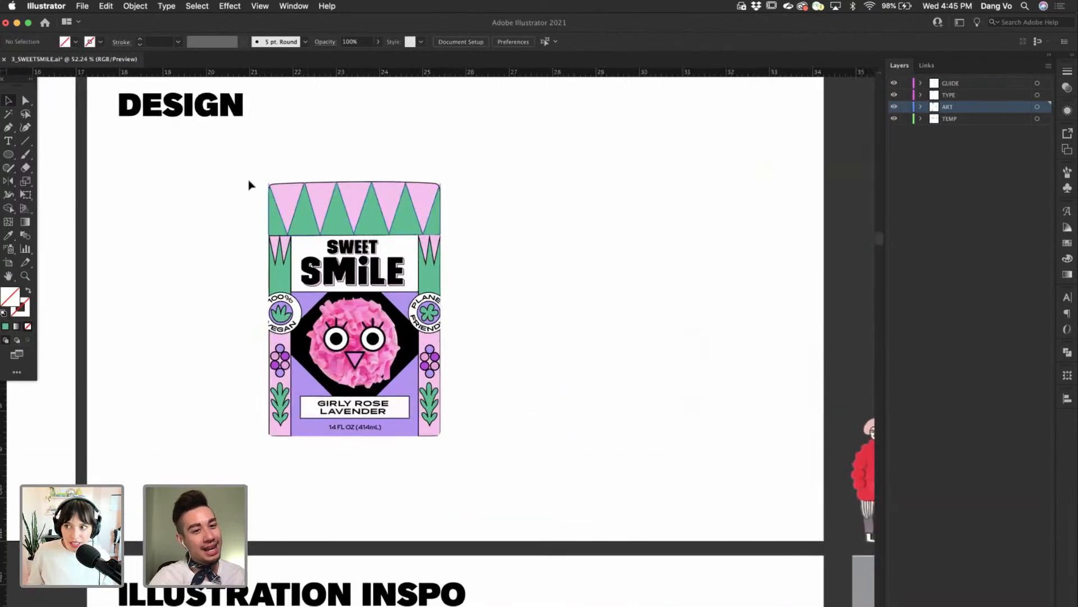
left_click_drag(221, 169, 534, 457)
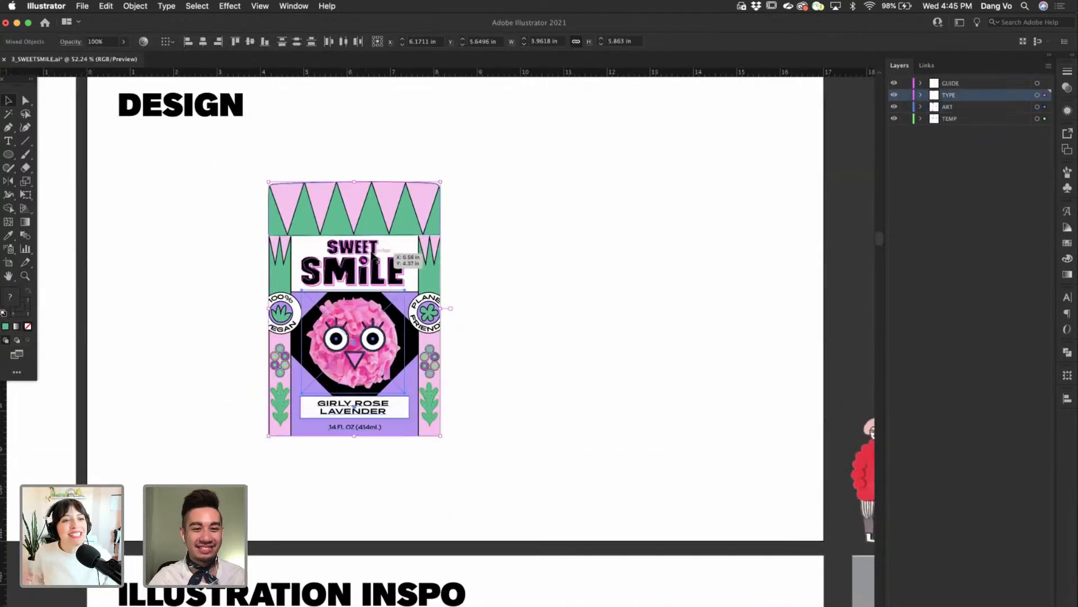
left_click_drag(367, 258, 445, 258)
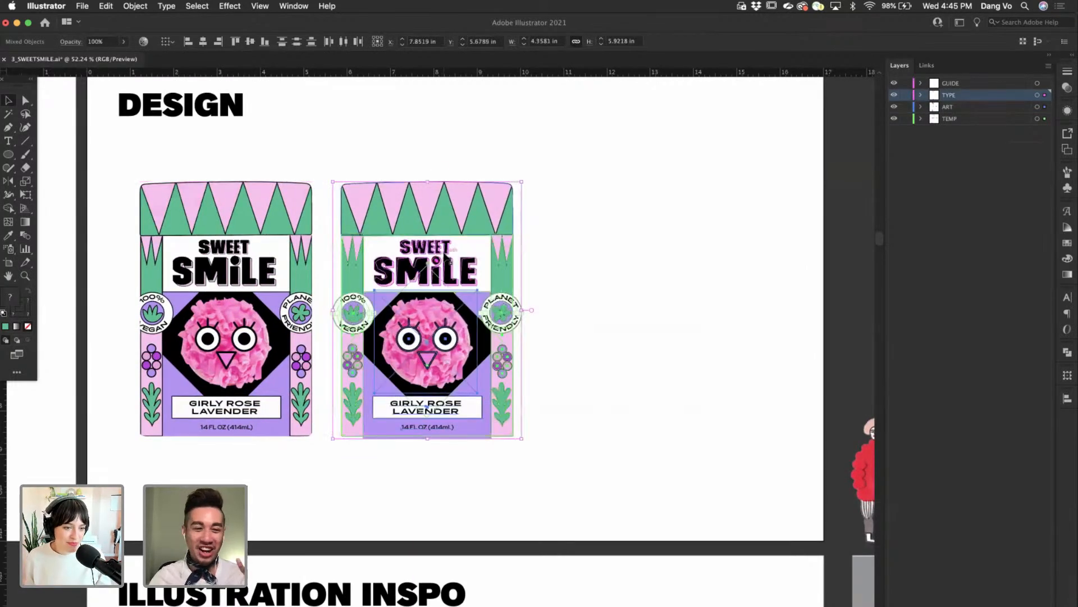
left_click(632, 301)
scroll(631, 302, "left", 1)
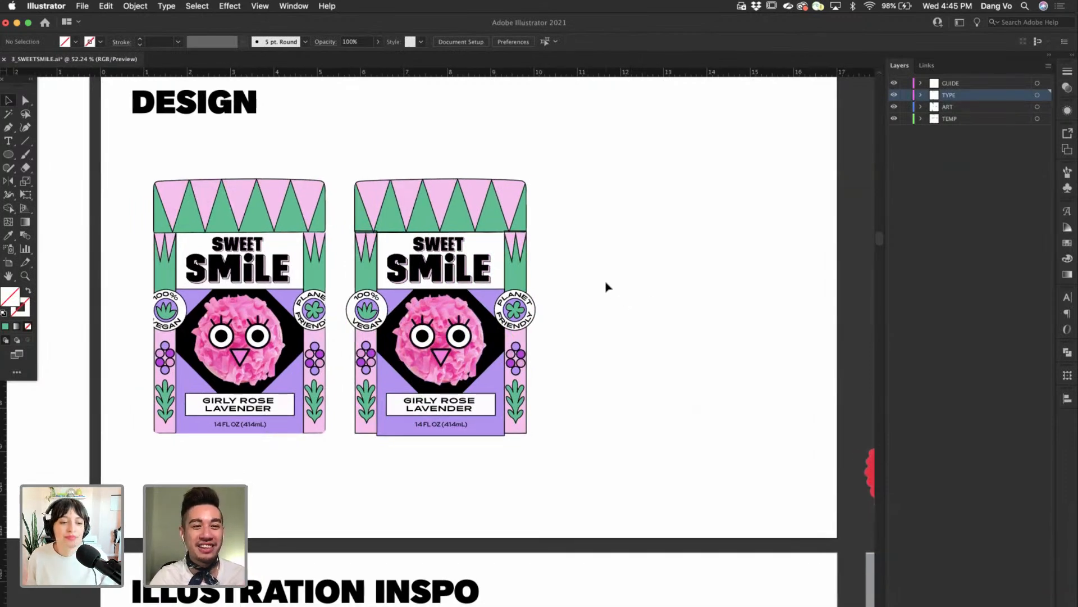
Step: Inspect the duplicate below its zigzag top and undo the duplication
scroll(607, 287, "left", 2)
scroll(452, 220, "up", 5)
key("super+z")
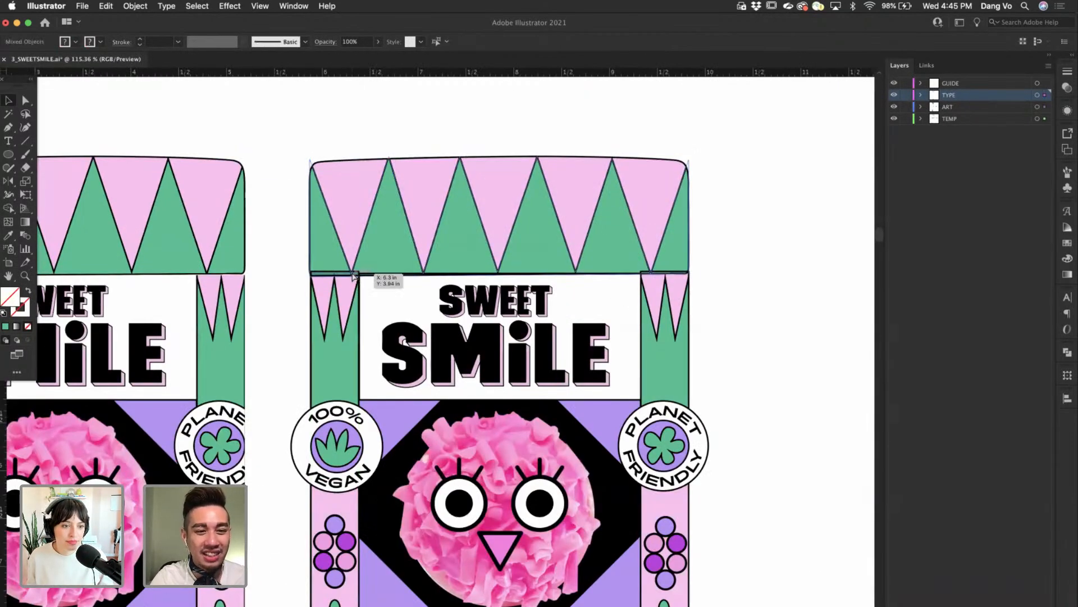
key("super+z")
Step: Duplicate the complete package again, placing the copy about 5.15 in to the original's right
scroll(352, 274, "down", 5)
left_click_drag(79, 184, 451, 600)
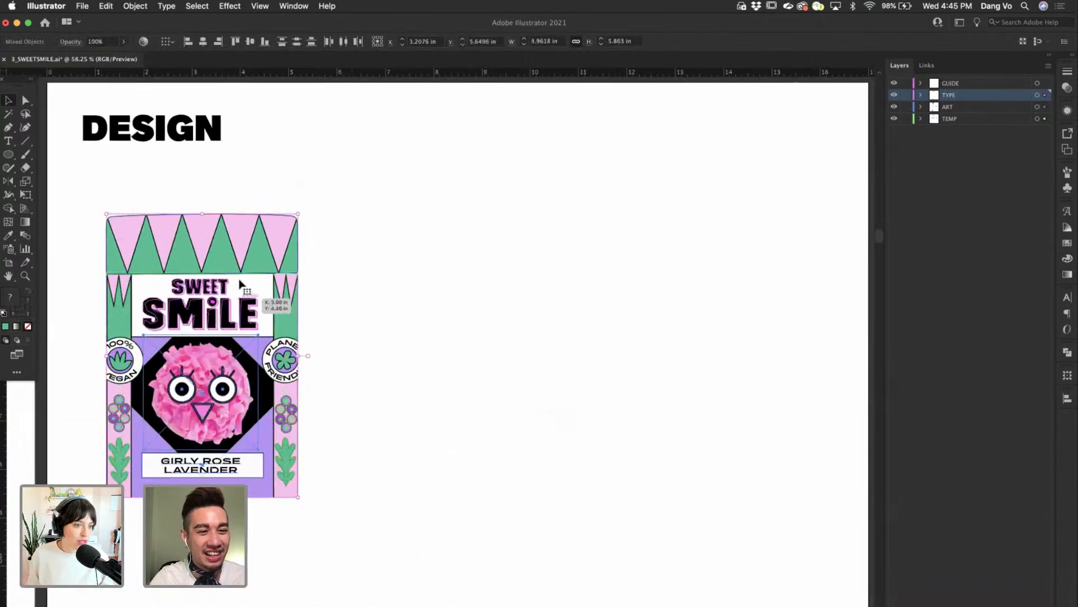
left_click_drag(236, 248, 484, 281)
left_click(593, 265)
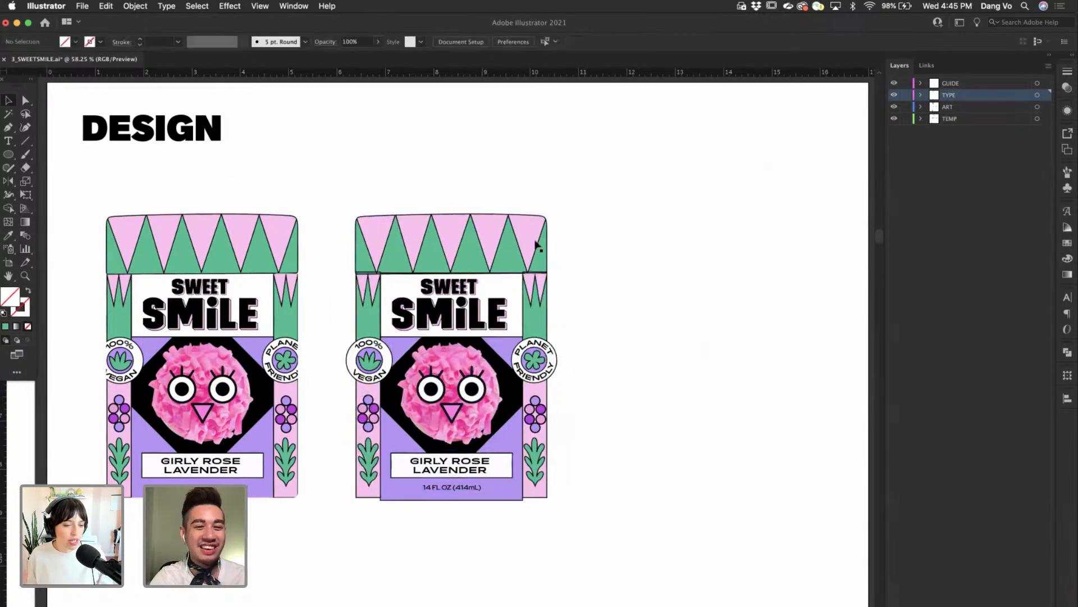
Step: Select the duplicate package to check its artwork and undo this second duplication
left_click_drag(660, 201, 337, 530)
scroll(510, 399, "right", 5)
left_click(510, 399)
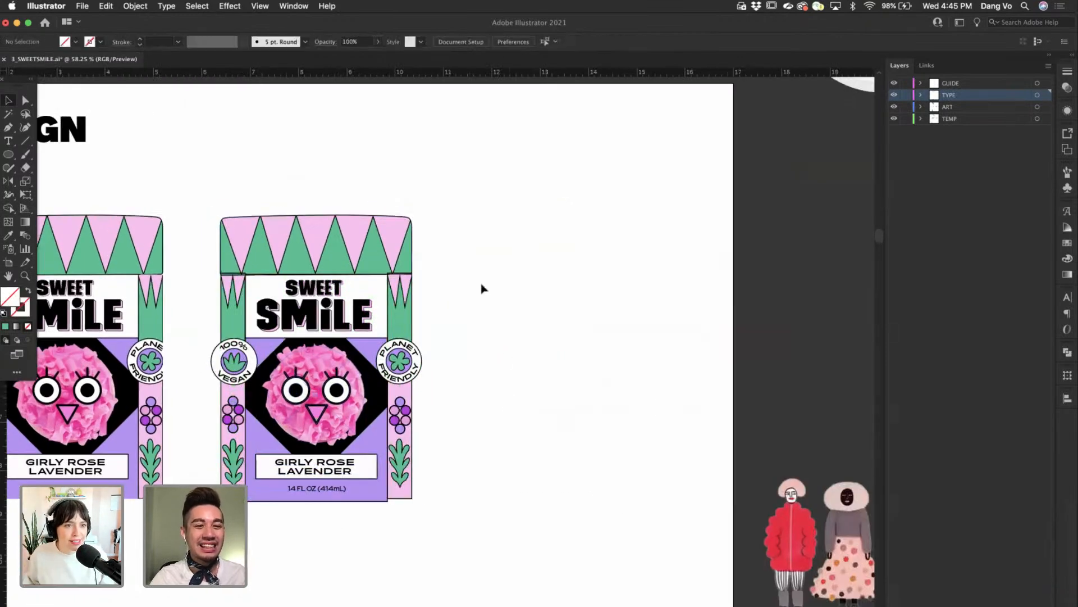
left_click_drag(317, 457, 214, 527)
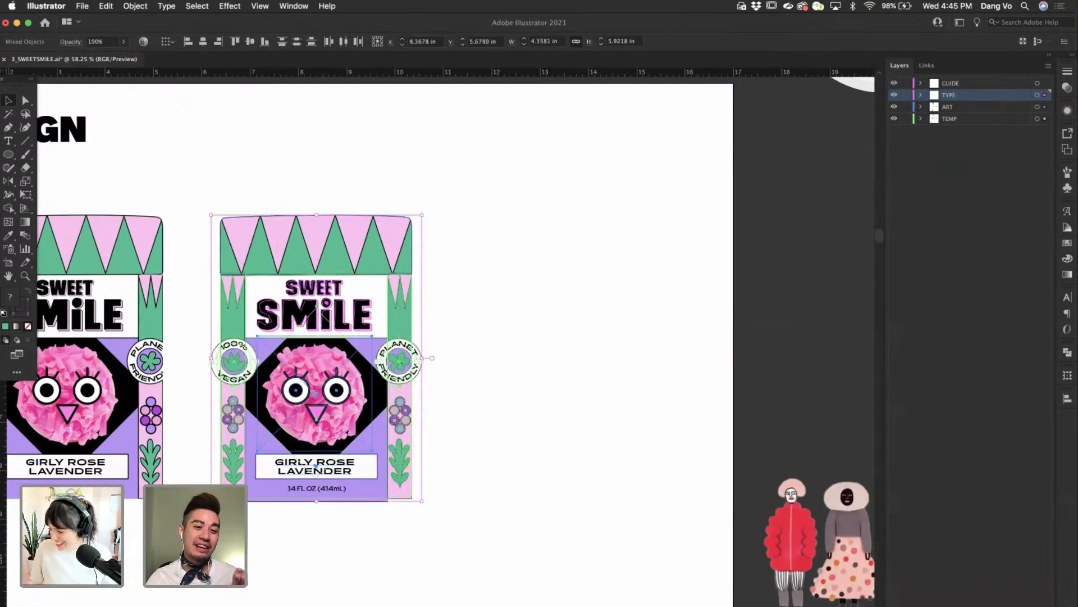
left_click(251, 548)
scroll(381, 459, "left", 3)
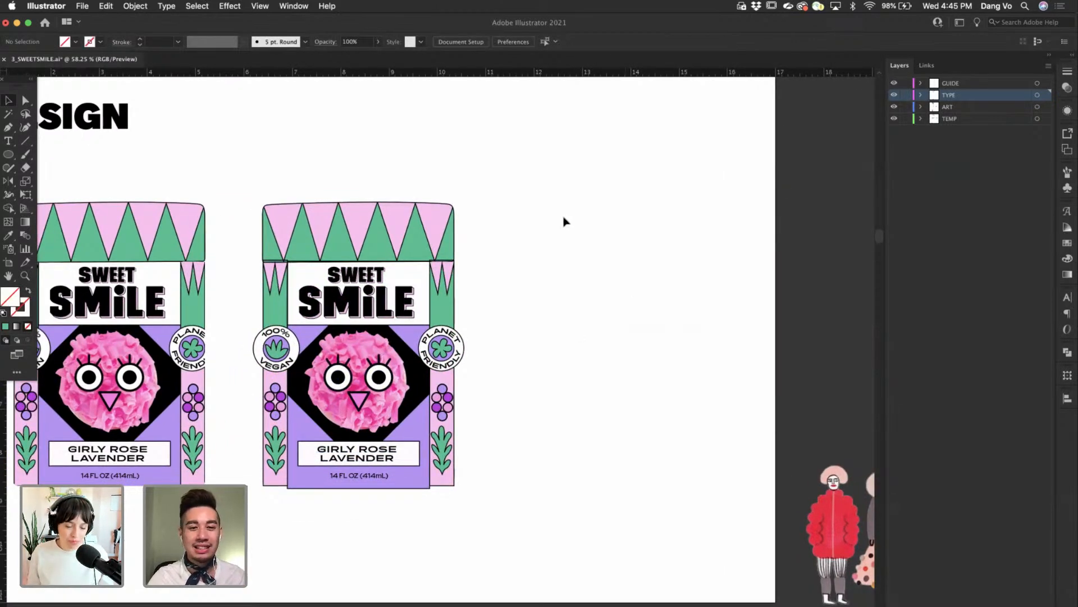
left_click_drag(285, 535, 253, 519)
key("super+z")
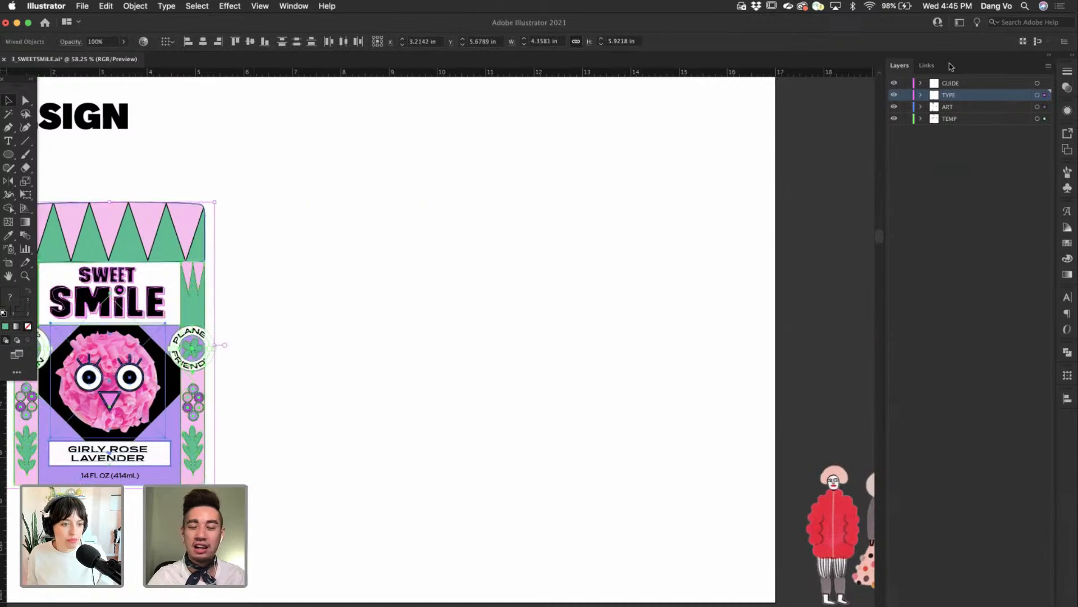
Step: Expand the ART and TEMP layers and examine the objects and clip groups that make up the package
left_click(921, 106)
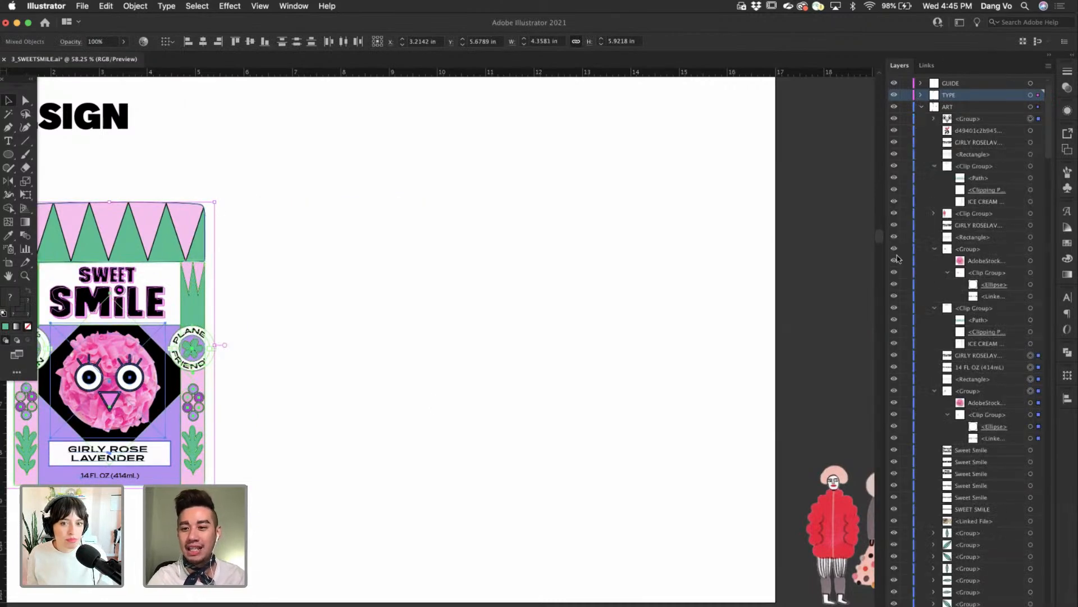
scroll(970, 391, "down", 10)
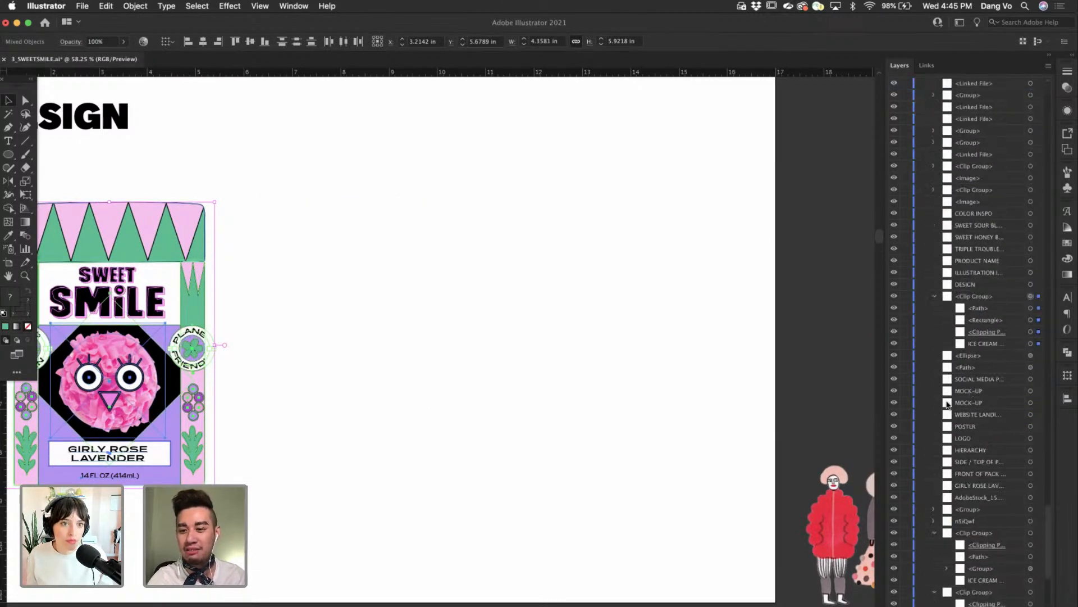
left_click(921, 594)
scroll(920, 573, "down", 5)
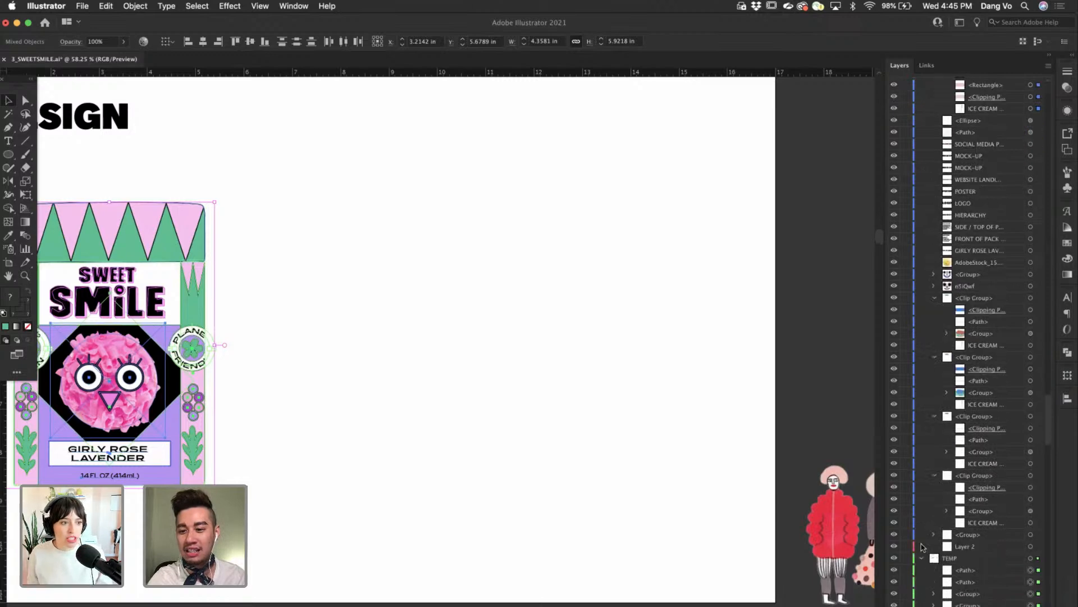
scroll(604, 473, "left", 5)
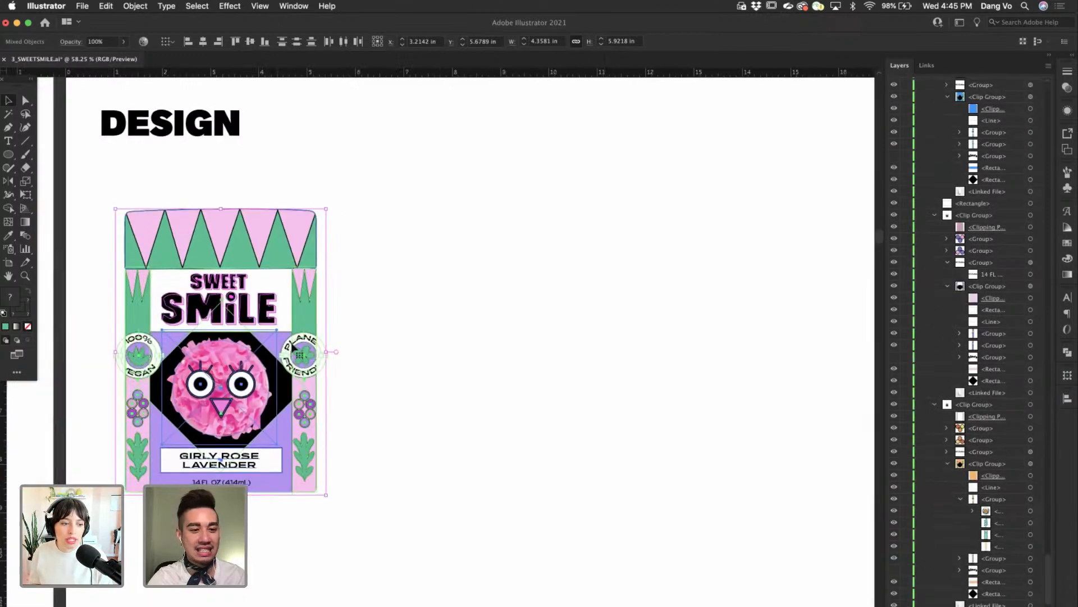
Step: Try dragging the selected package artwork across the Design artboard and undo it
left_click(438, 217)
left_click_drag(276, 281, 500, 281)
key("super+z")
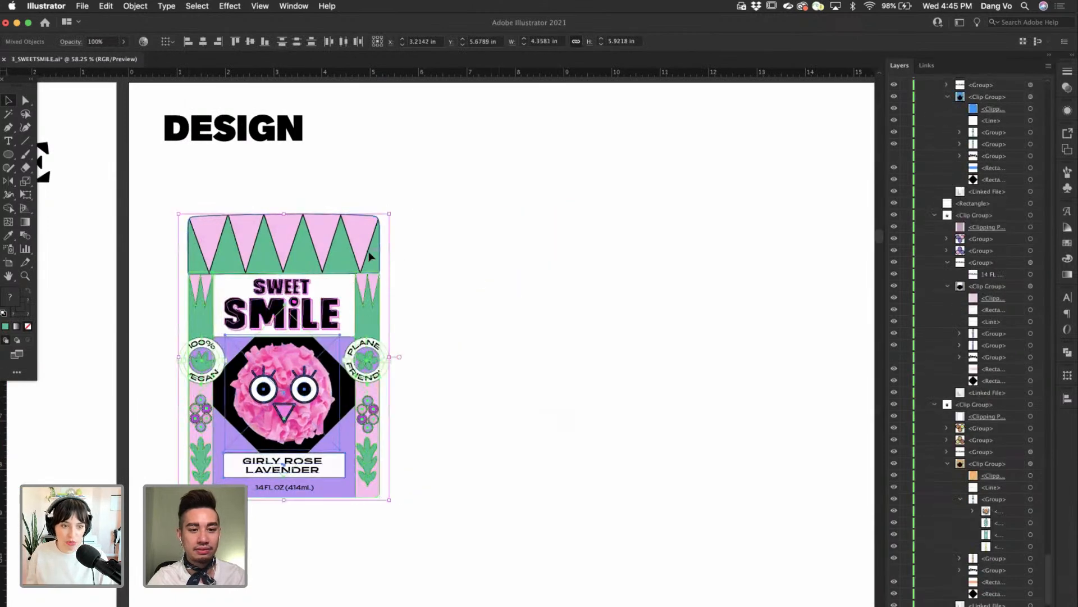
Step: Examine the package's parts by checking the zigzag top, the cake pop group and the side panels' clip group in isolation
double_click(365, 248)
double_click(458, 228)
double_click(544, 242)
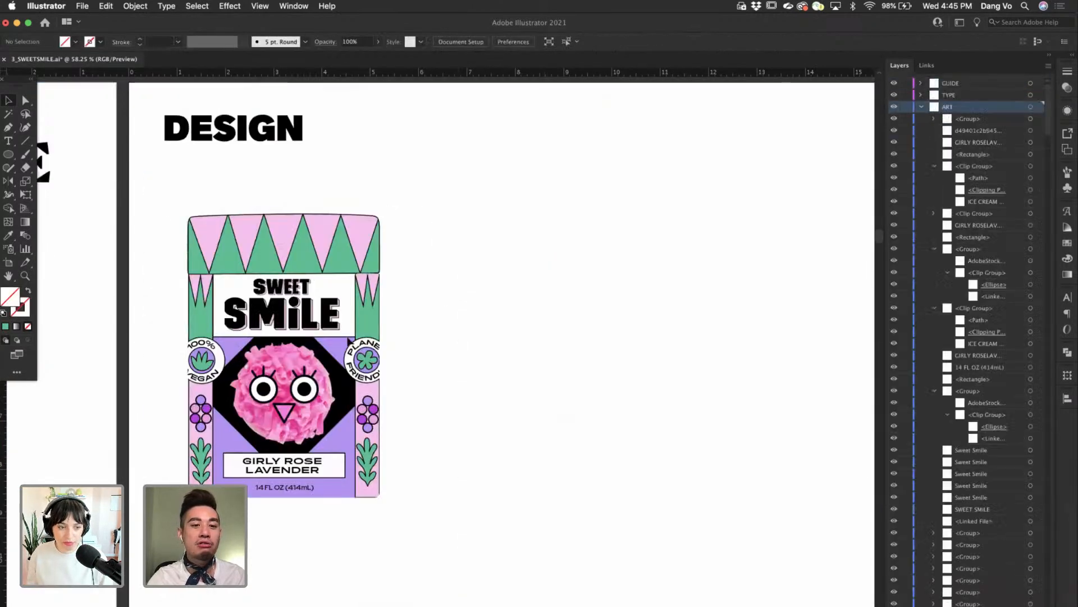
left_click(339, 342)
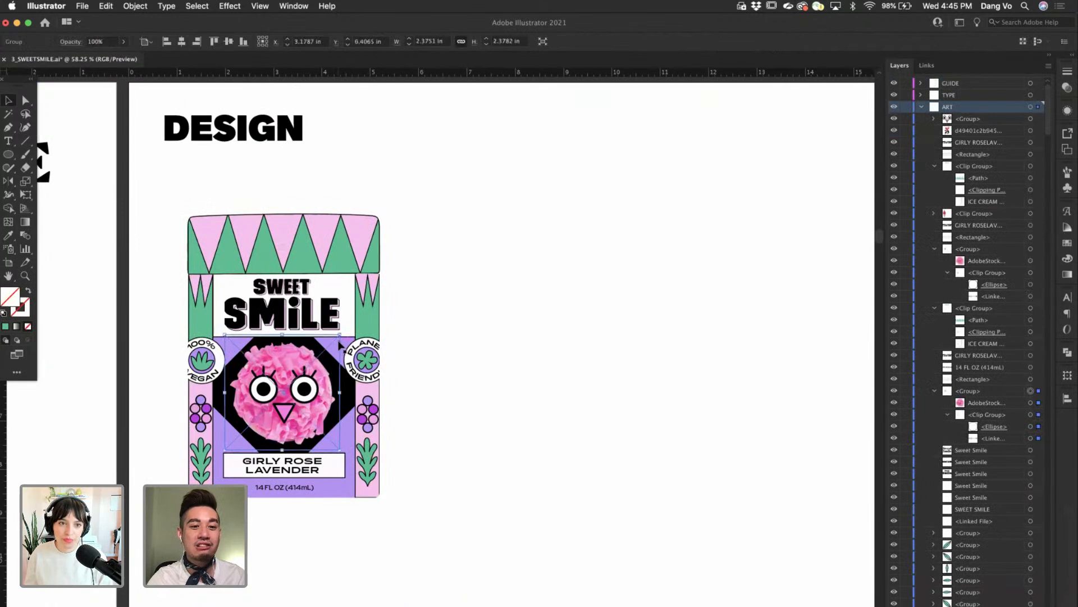
double_click(368, 323)
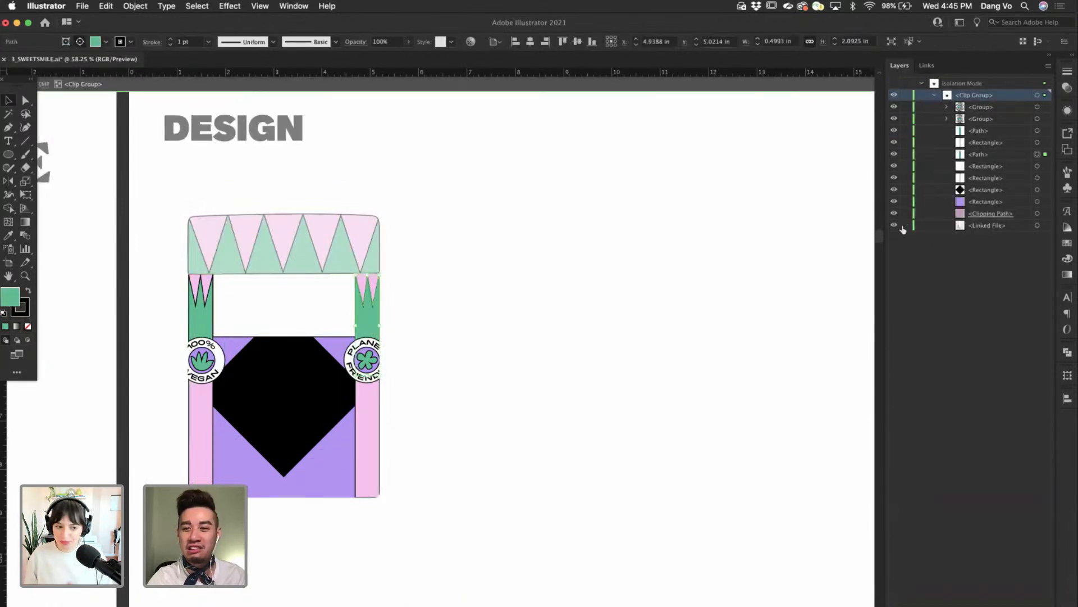
left_click(597, 192)
double_click(592, 194)
double_click(707, 161)
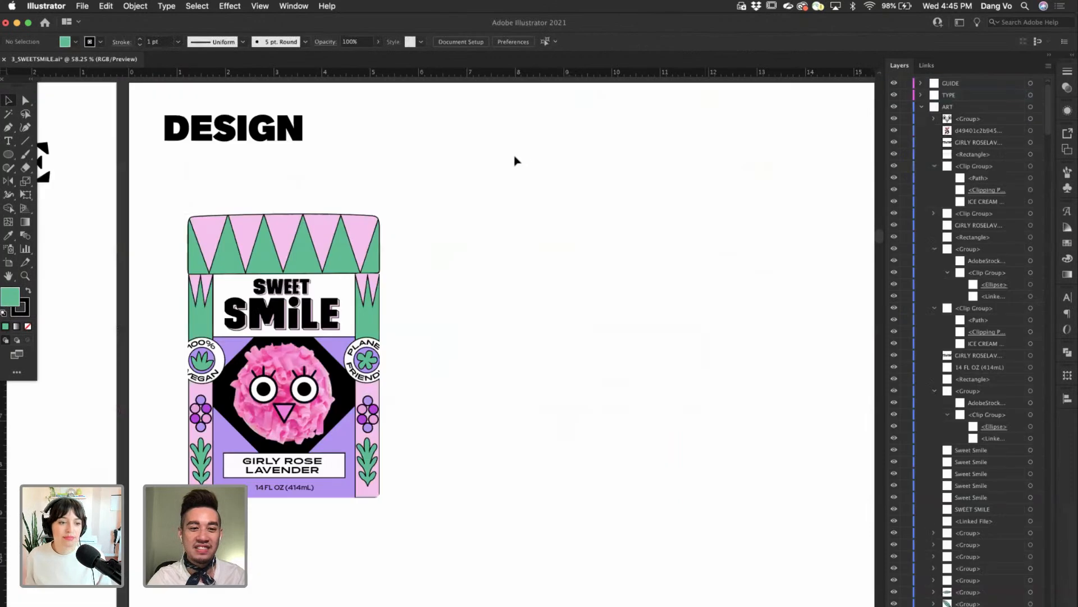
Step: Duplicate the complete Girly Rose Lavender package horizontally, about 5.05 in to the original's right
left_click_drag(513, 159, 168, 528)
left_click_drag(264, 333, 509, 331)
left_click(493, 163)
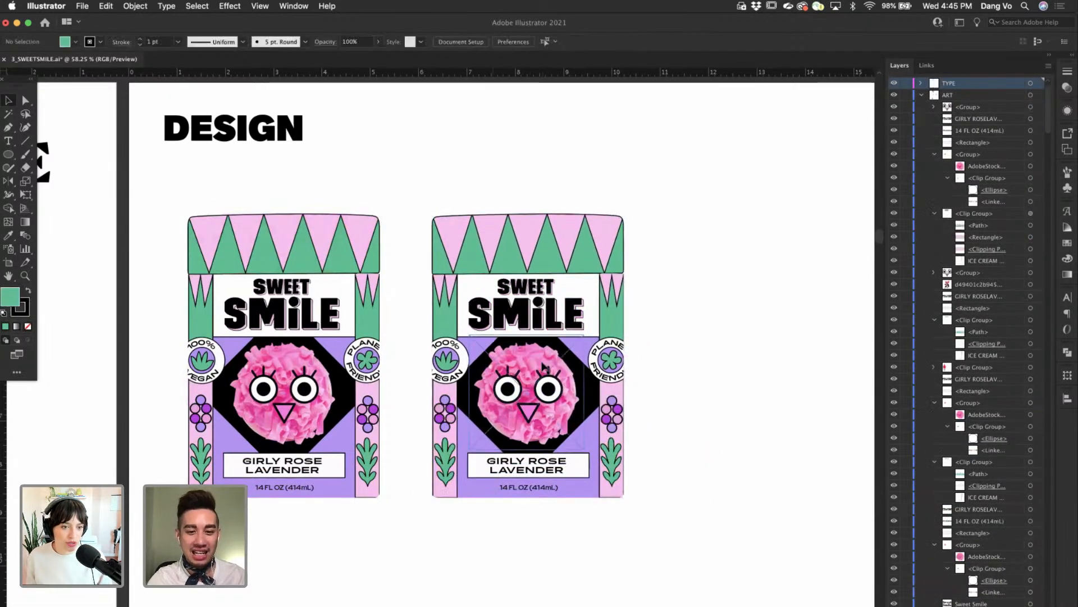
Step: Delete the pink cake pop group from the duplicated package
left_click(543, 365)
key("backslash")
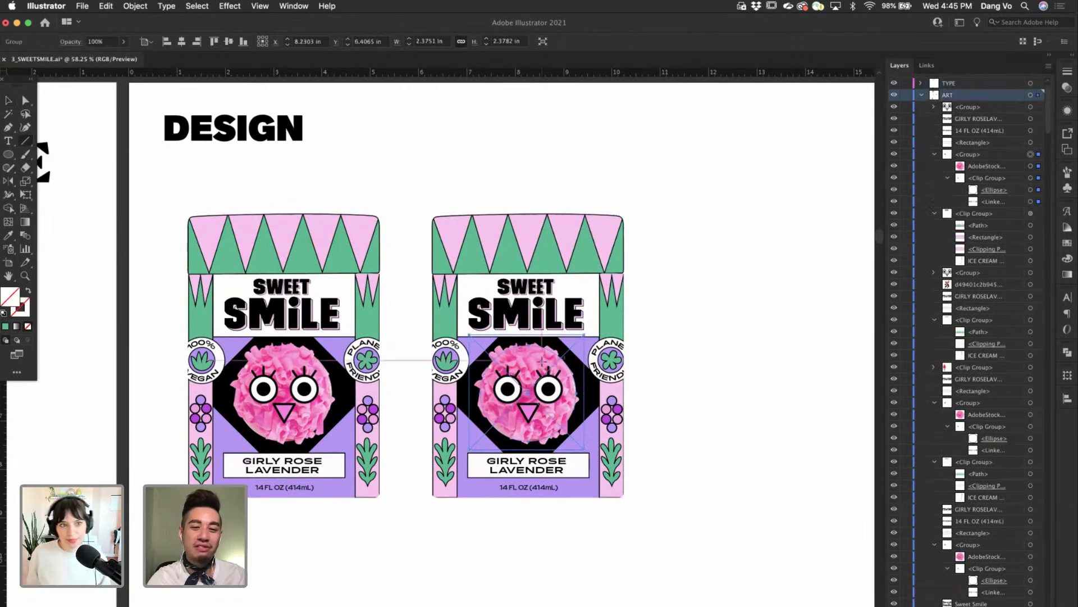
key("Delete")
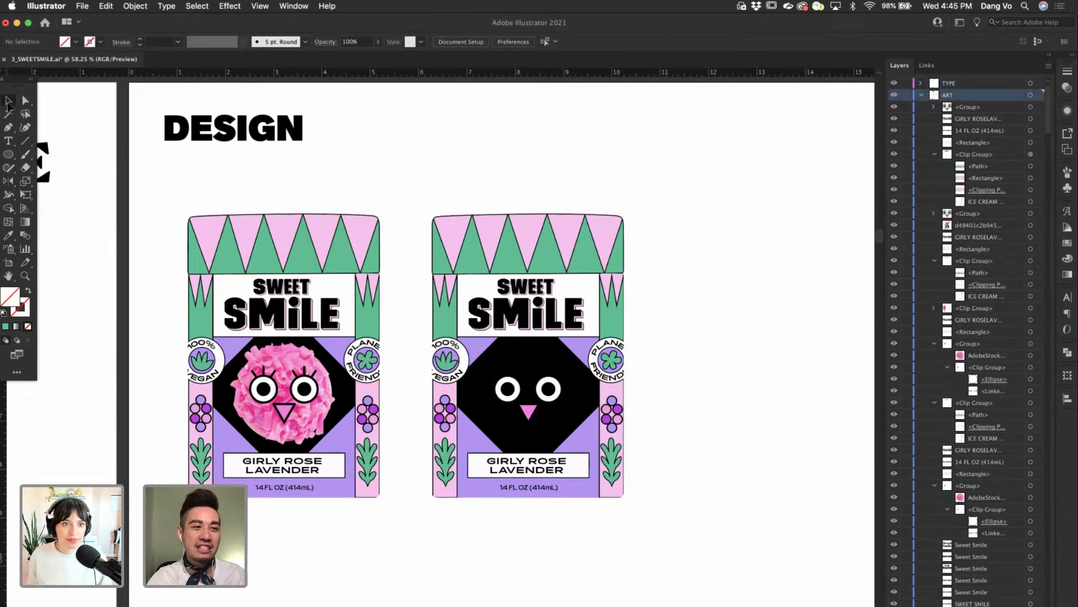
Step: Move the eyes and nose group horizontally off the duplicated package to the empty artboard area at about X 12.6 in
left_click(9, 105)
scroll(320, 304, "right", 4)
left_click_drag(326, 380, 525, 381)
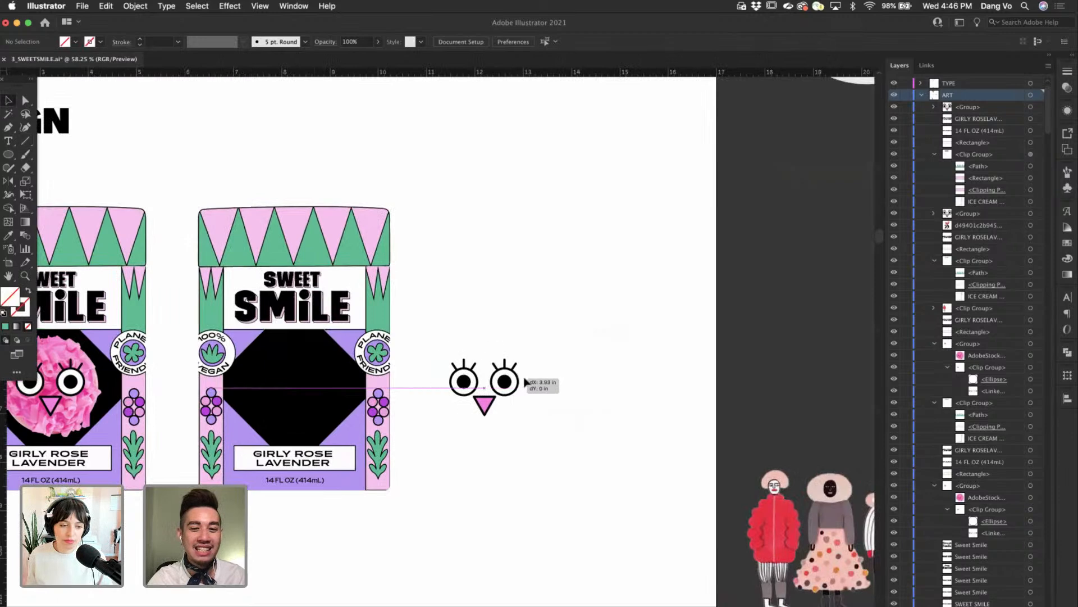
Step: Copy the Triple Trouble Chocolate cake pop from the product name list onto the duplicated package's black diamond, scaled to about 2.08 in wide
scroll(484, 212, "down", 6)
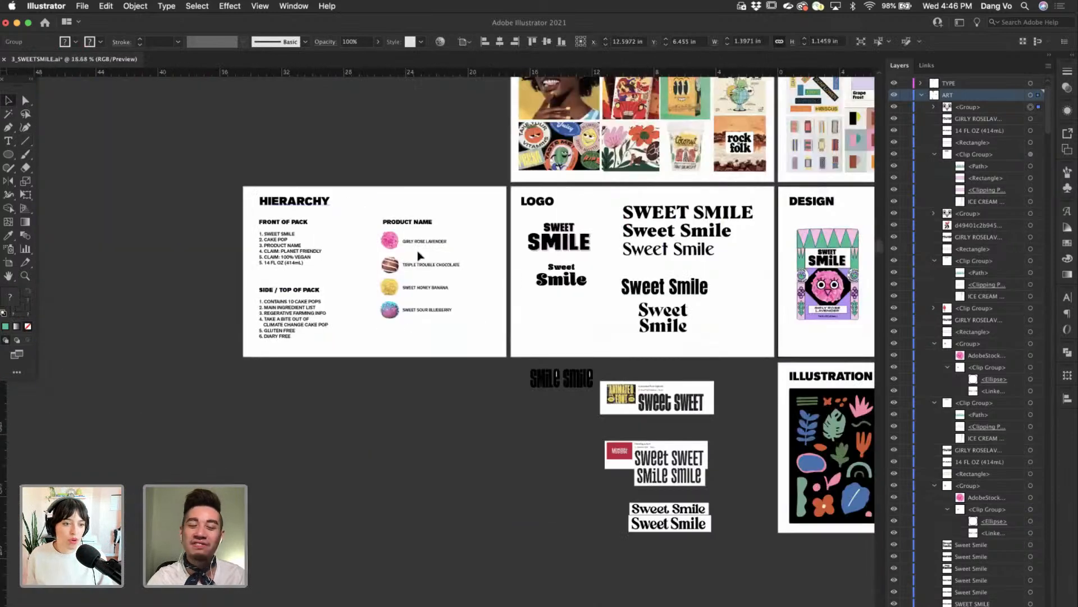
scroll(419, 256, "up", 3)
left_click(346, 272)
scroll(257, 335, "right", 2)
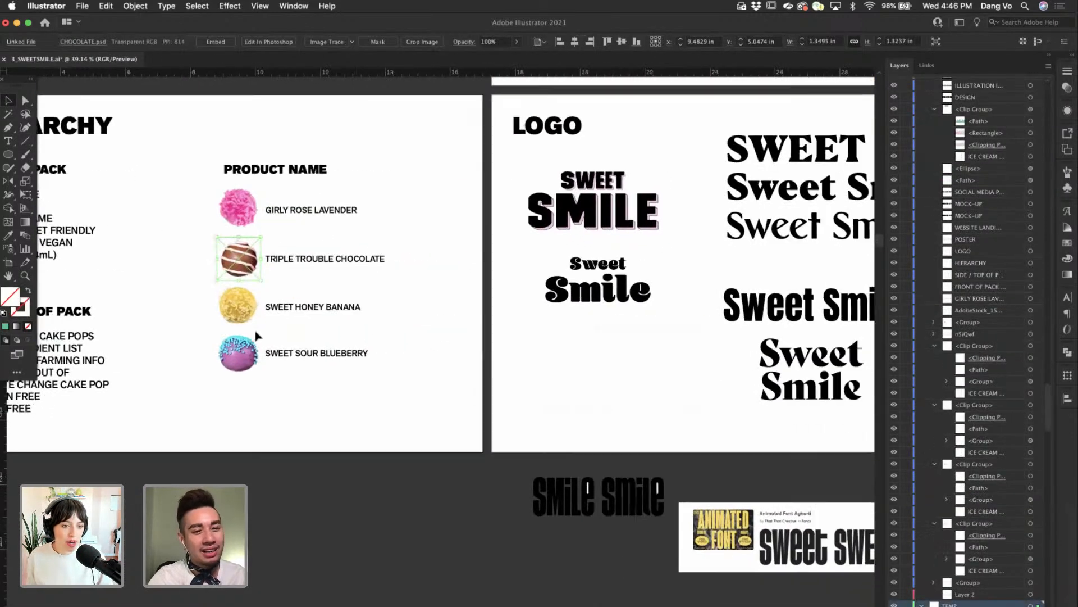
scroll(249, 320, "right", 2)
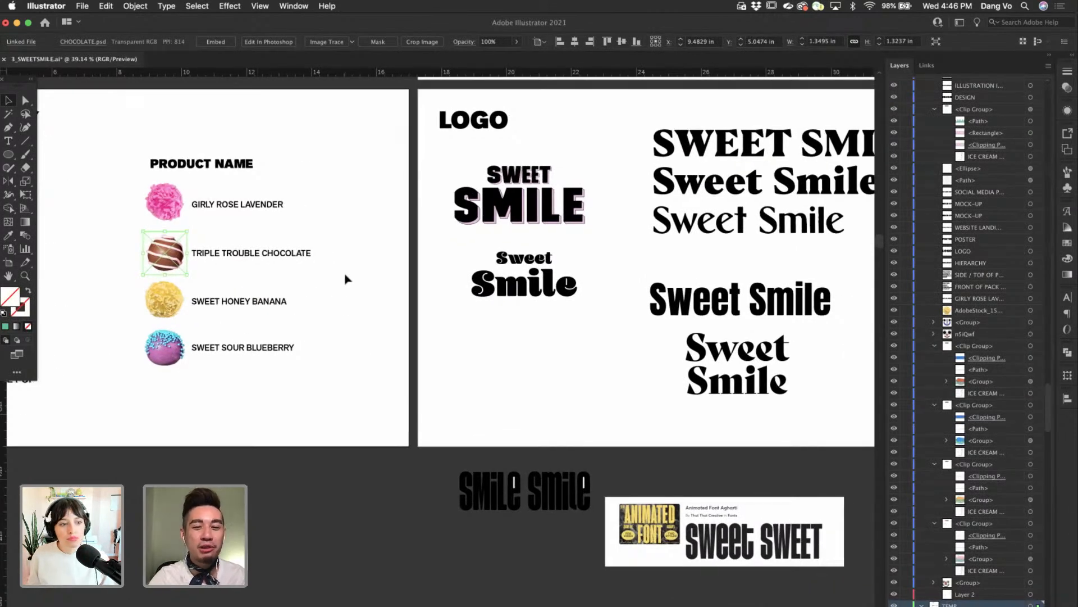
scroll(345, 279, "right", 15)
scroll(437, 273, "up", 5)
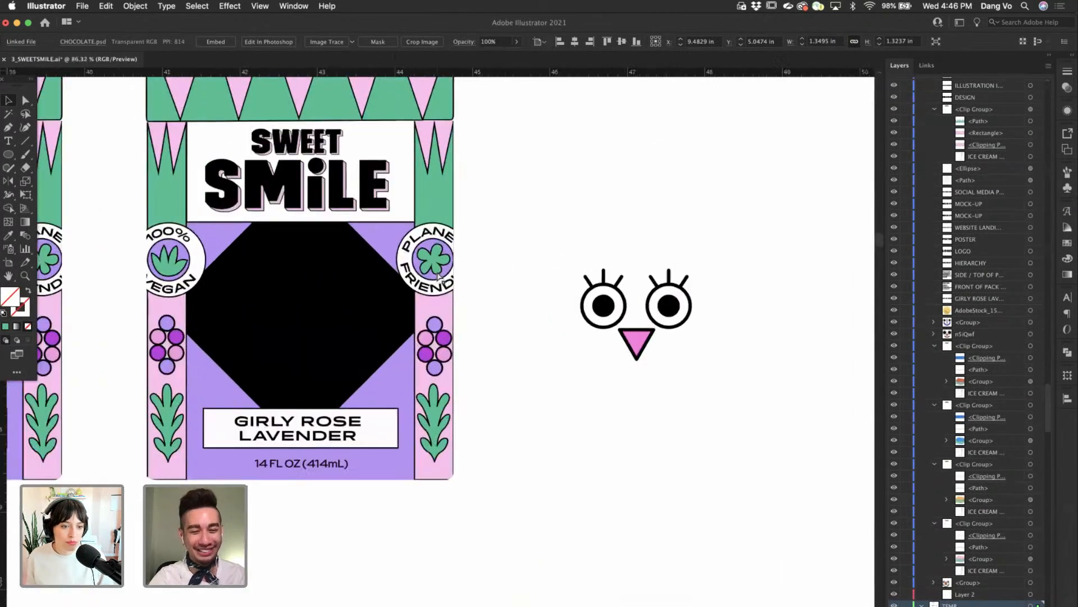
key("super+v")
left_click_drag(419, 349, 290, 316)
left_click_drag(353, 259, 382, 231)
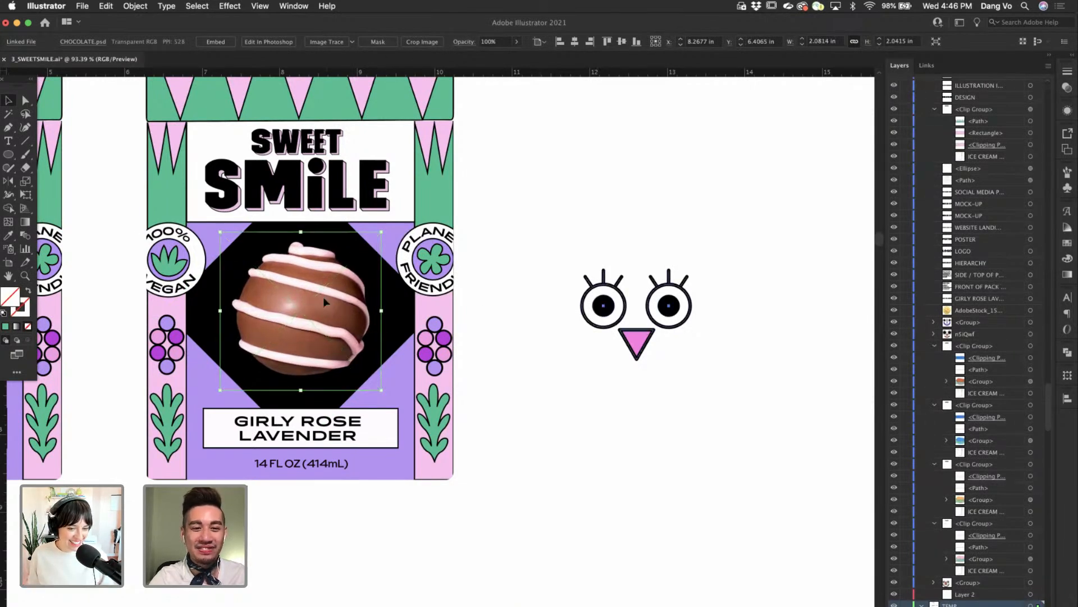
Step: Move the eyes and nose group onto the chocolate cake pop and scale it down to about 1.2 in wide
left_click_drag(599, 307, 270, 304)
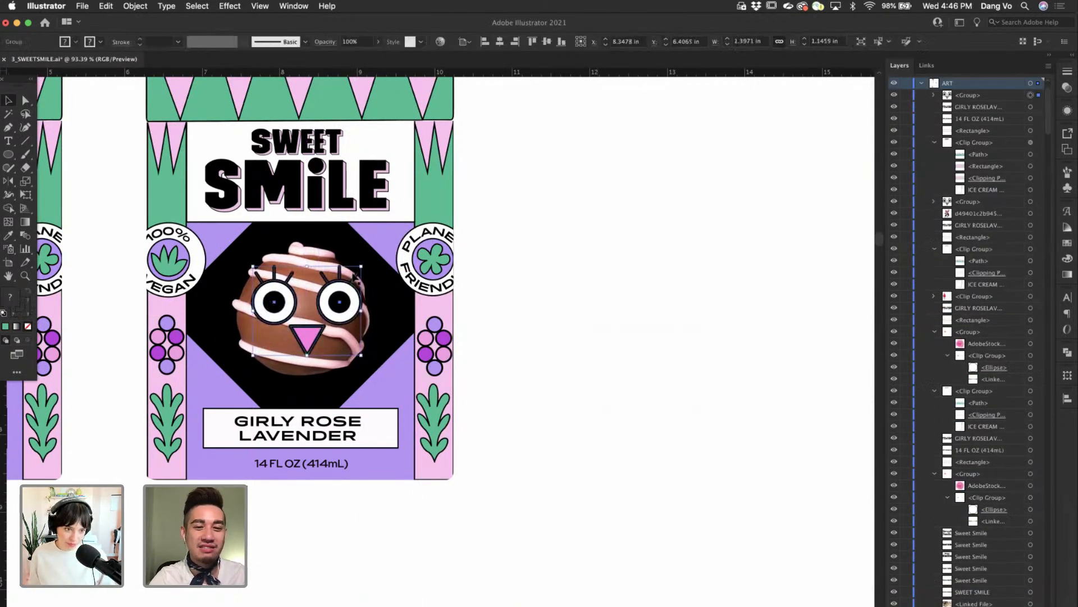
left_click_drag(362, 267, 334, 299)
left_click(563, 354)
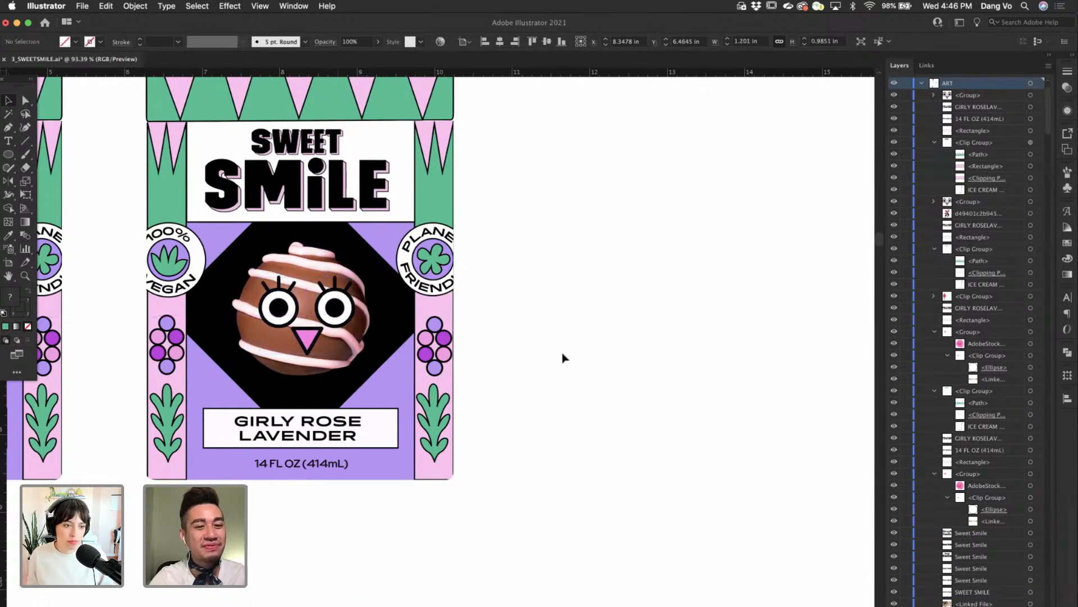
Step: Select the whole chocolate package and open Recolor Artwork for it, keeping the package in view
scroll(563, 354, "down", 5)
scroll(563, 354, "up", 1)
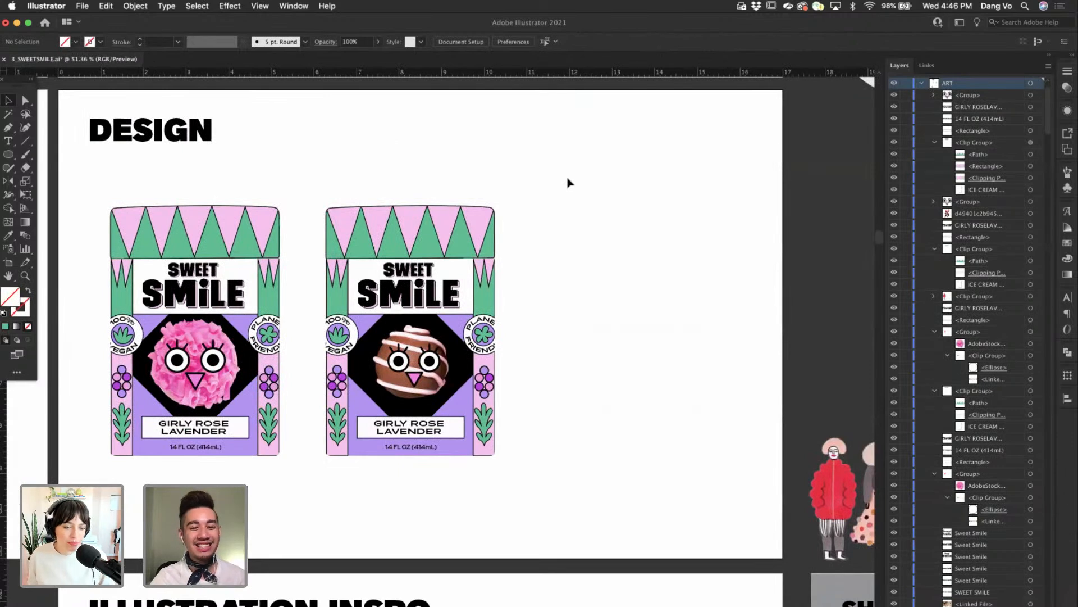
left_click(427, 364)
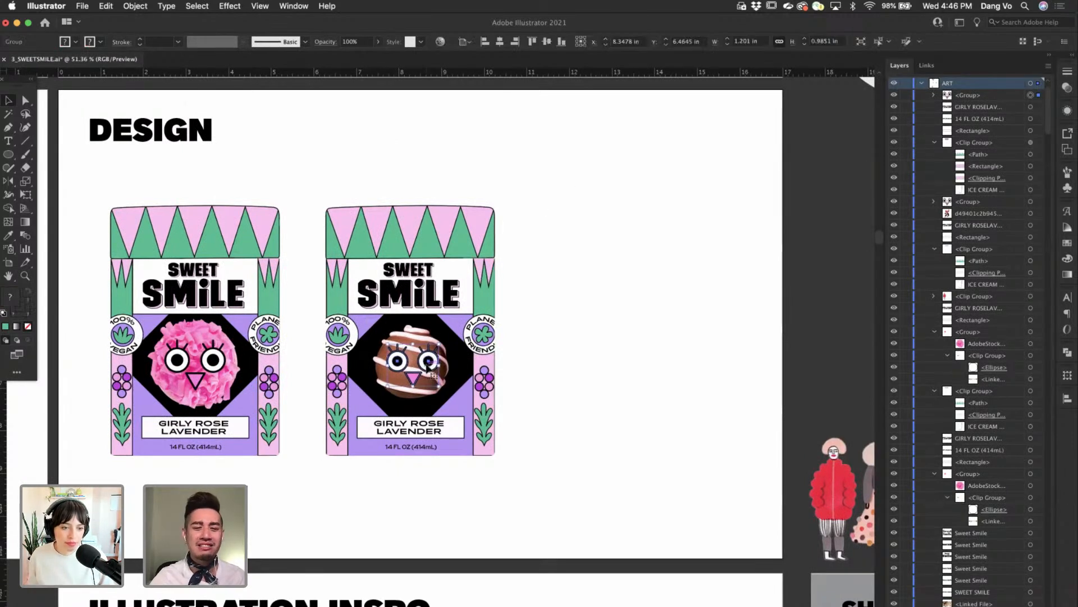
left_click_drag(591, 177, 324, 499)
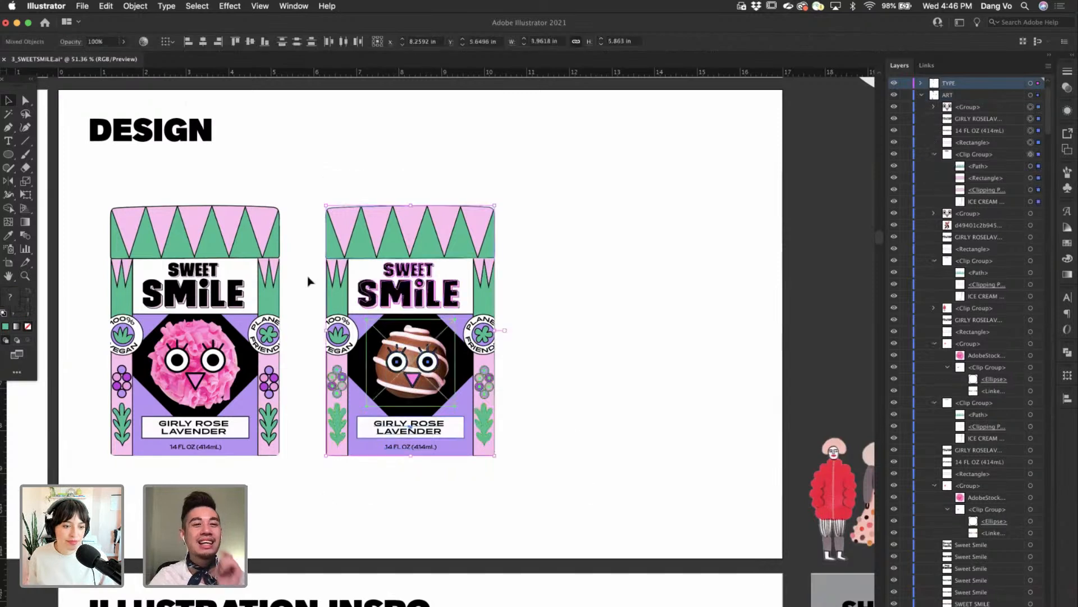
left_click(143, 42)
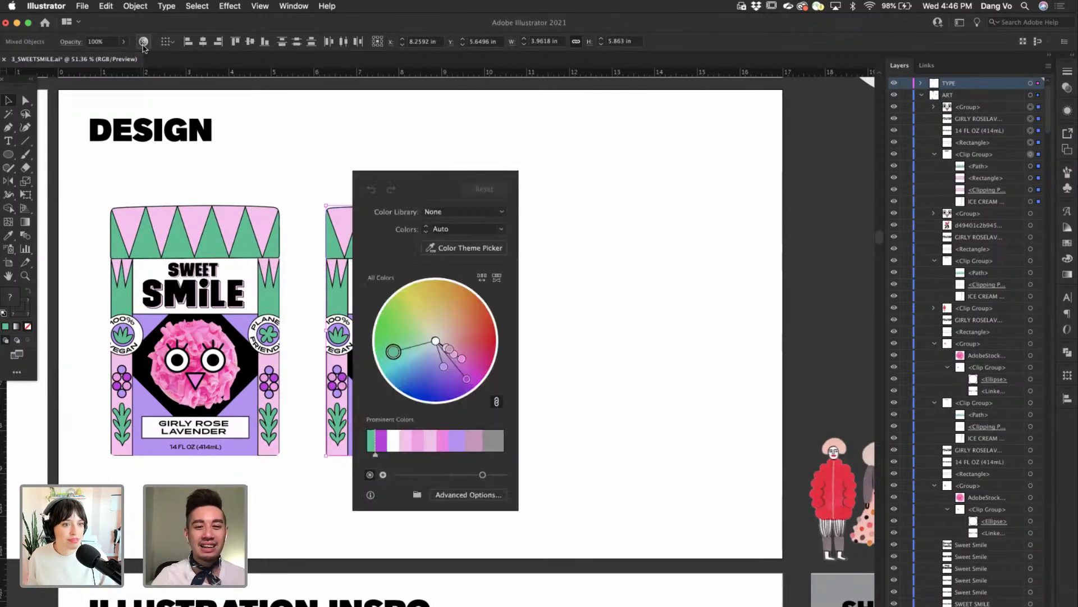
left_click_drag(721, 172, 584, 153)
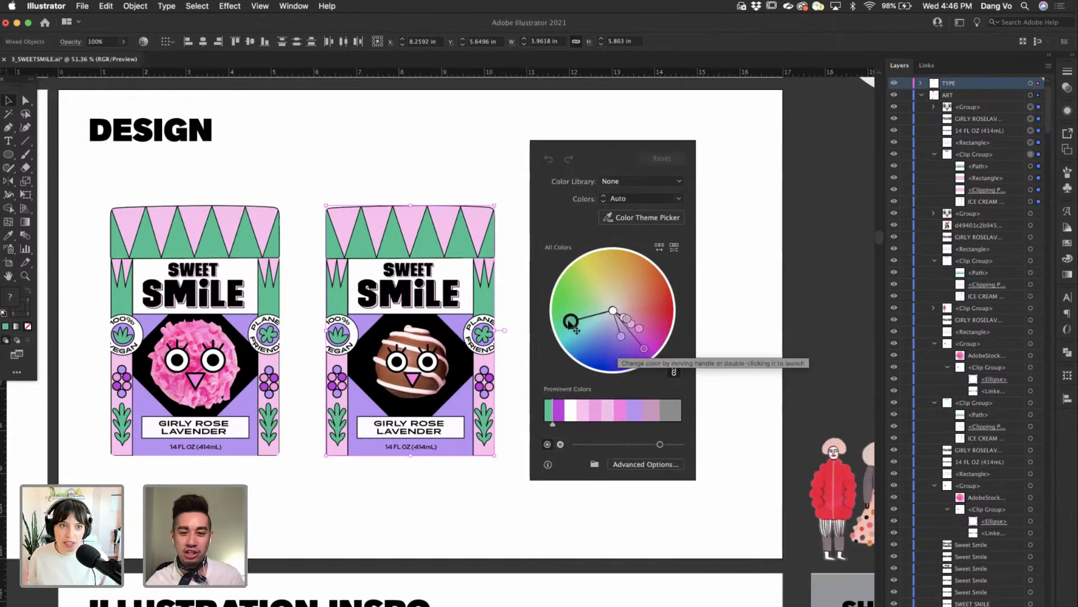
left_click_drag(571, 321, 667, 309)
key("super+z")
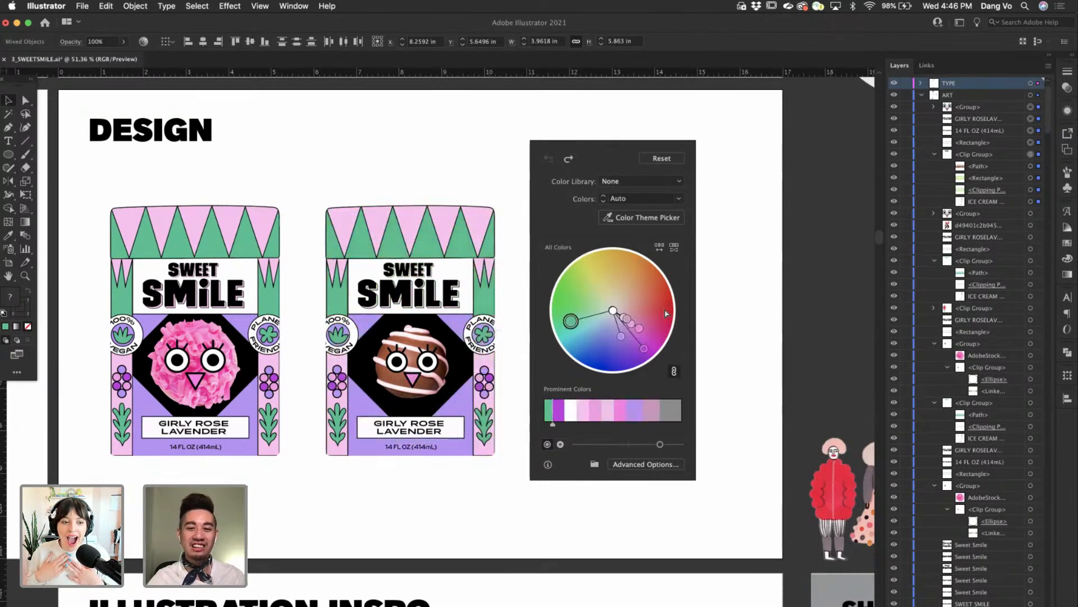
left_click(674, 372)
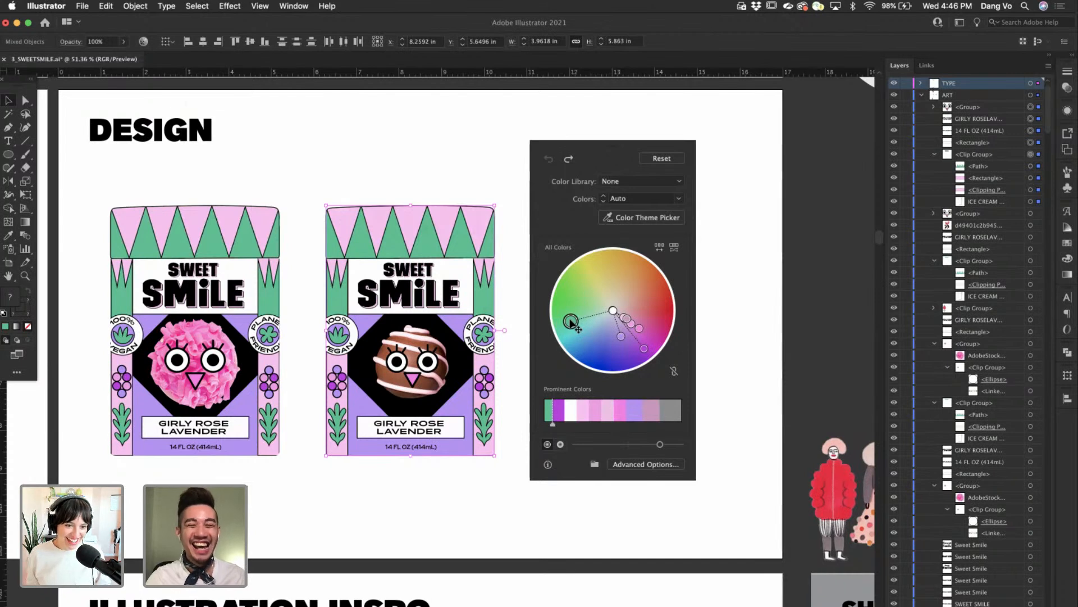
left_click_drag(571, 322, 578, 311)
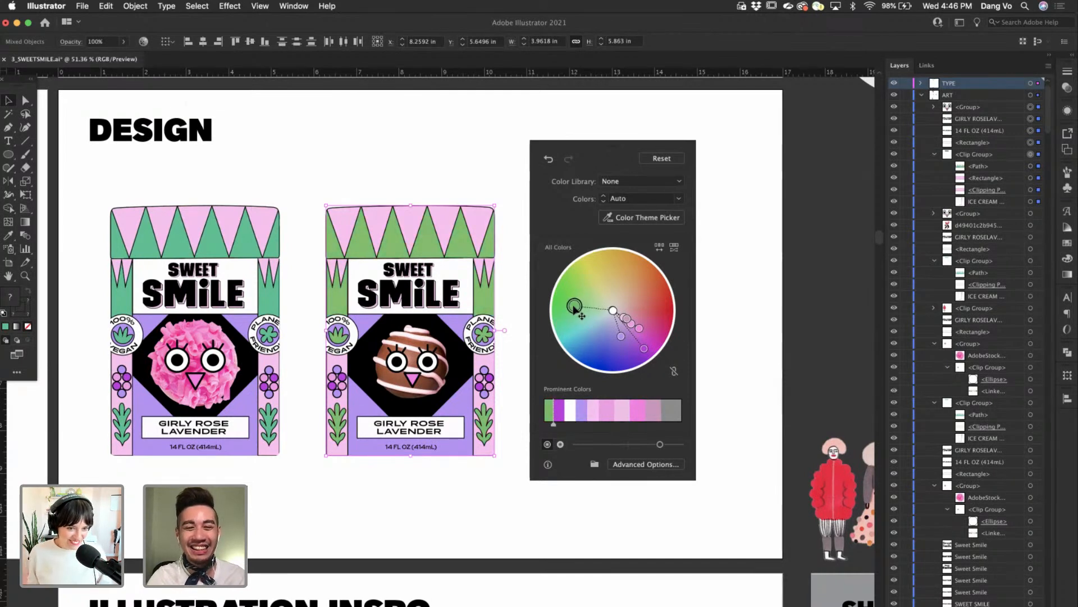
key("super+z")
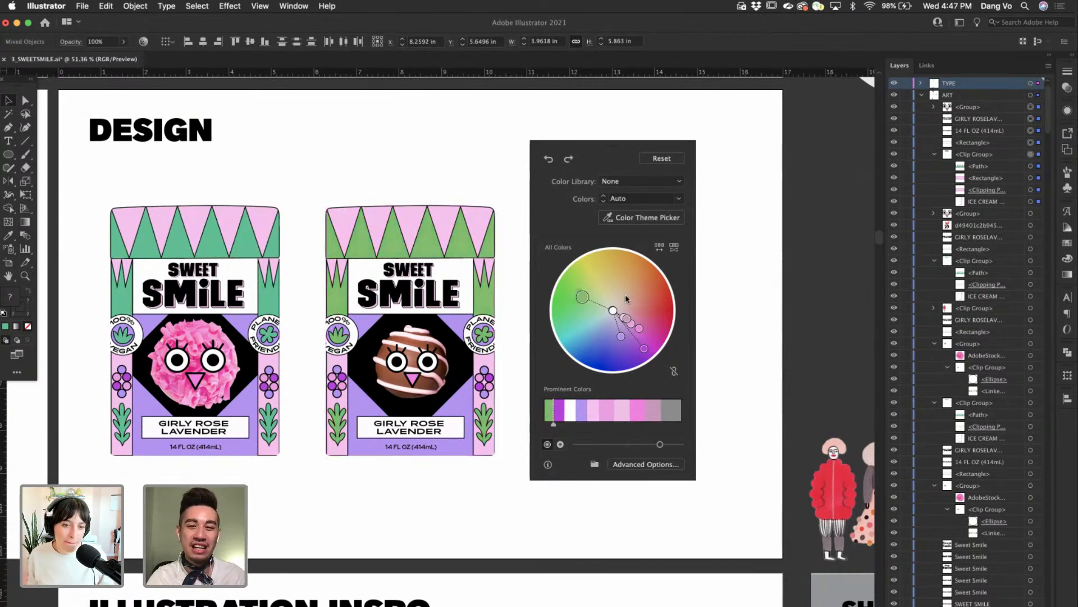
key("super+z")
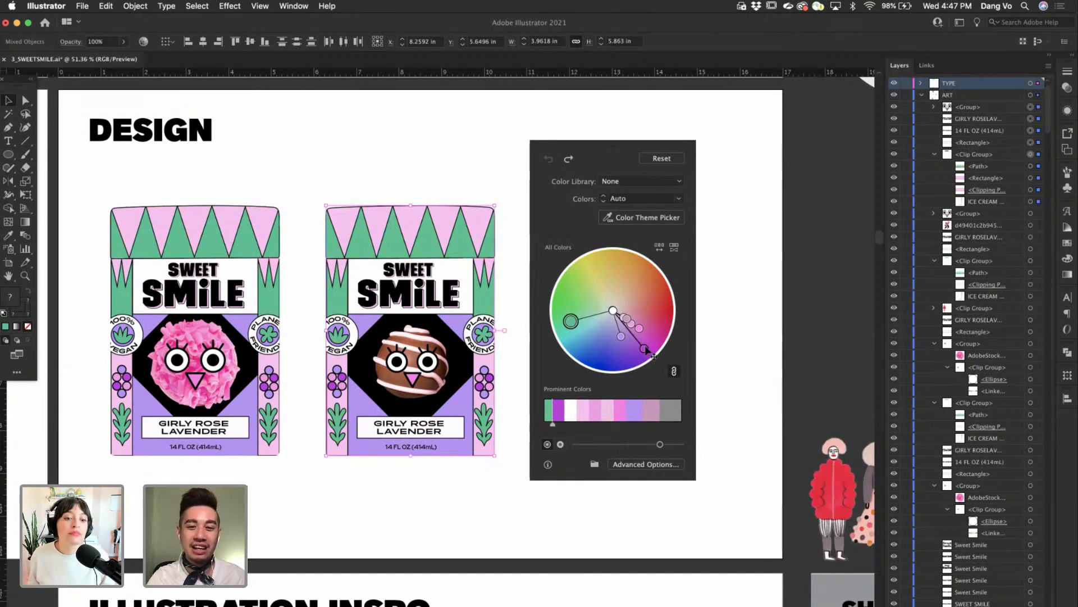
left_click_drag(644, 349, 660, 320)
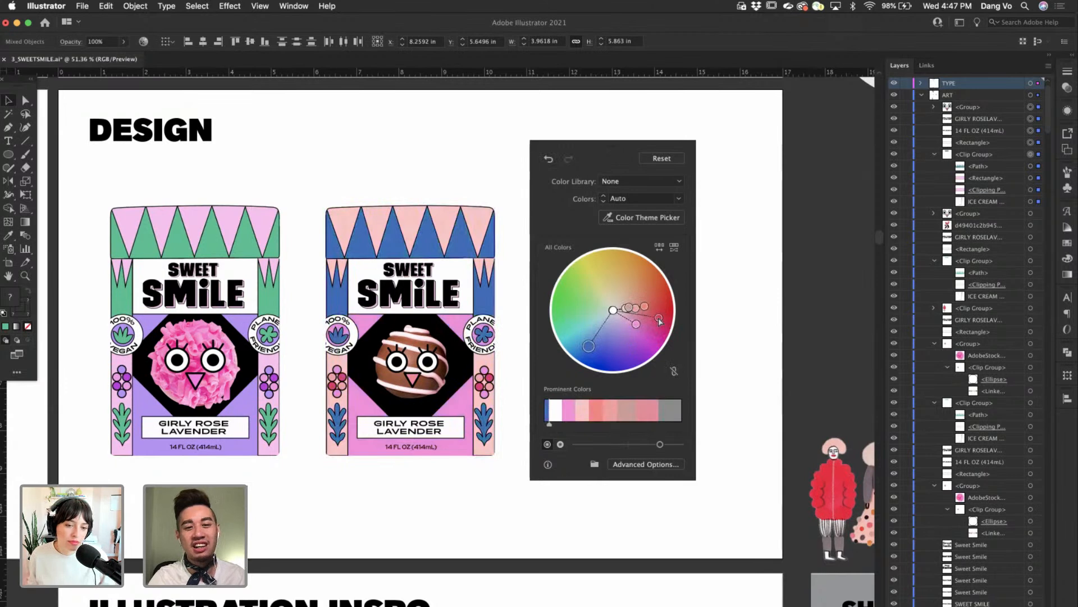
key("super+z")
Step: Unlink the harmony colors and shift the package's purple tones to orange on the color wheel
left_click(675, 372)
left_click_drag(645, 348, 632, 299)
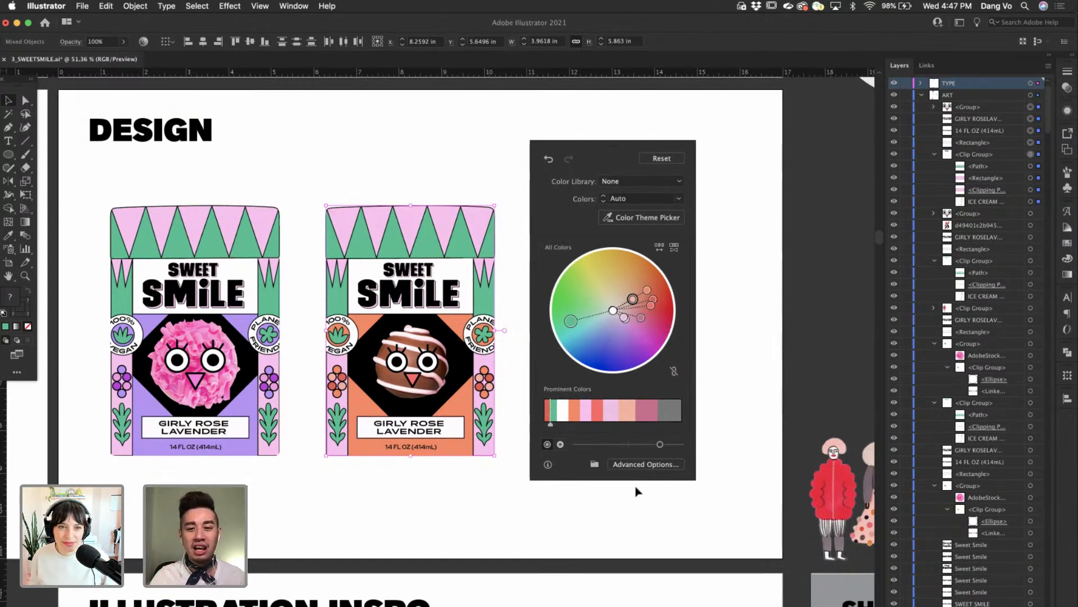
Step: In the advanced recolor options, set the package's light pink to hue 33°, saturation 62% and brightness 100%, and apply the recoloring
left_click(643, 465)
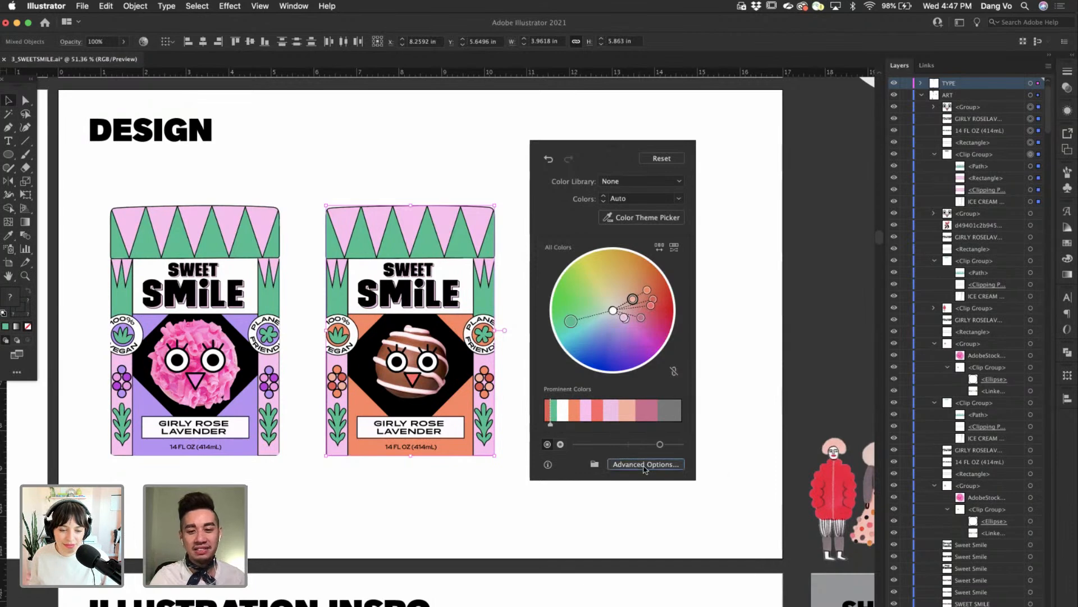
left_click_drag(863, 119, 655, 118)
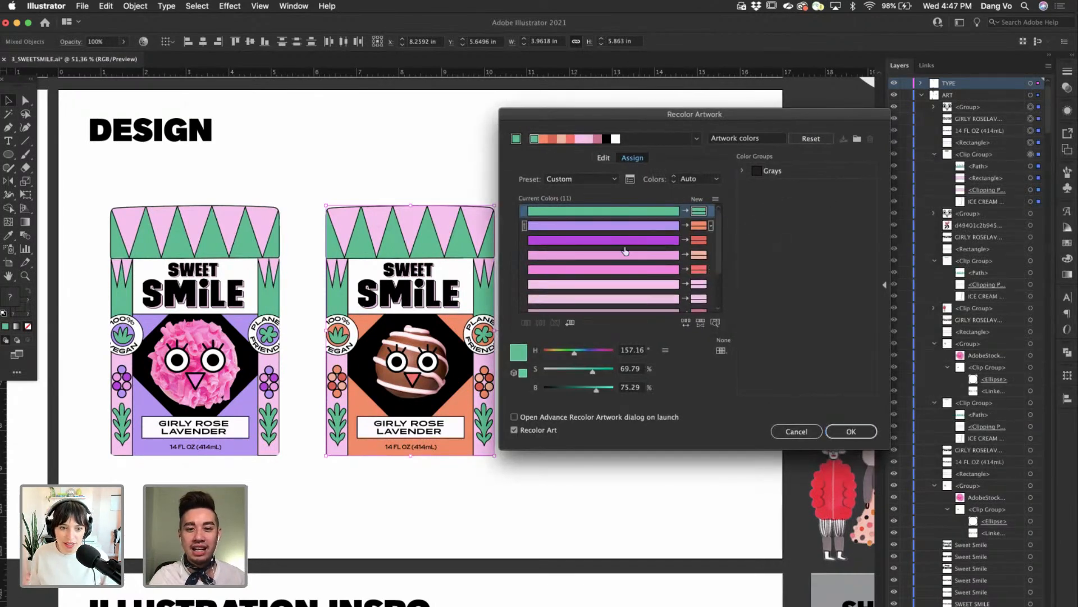
scroll(624, 248, "down", 1)
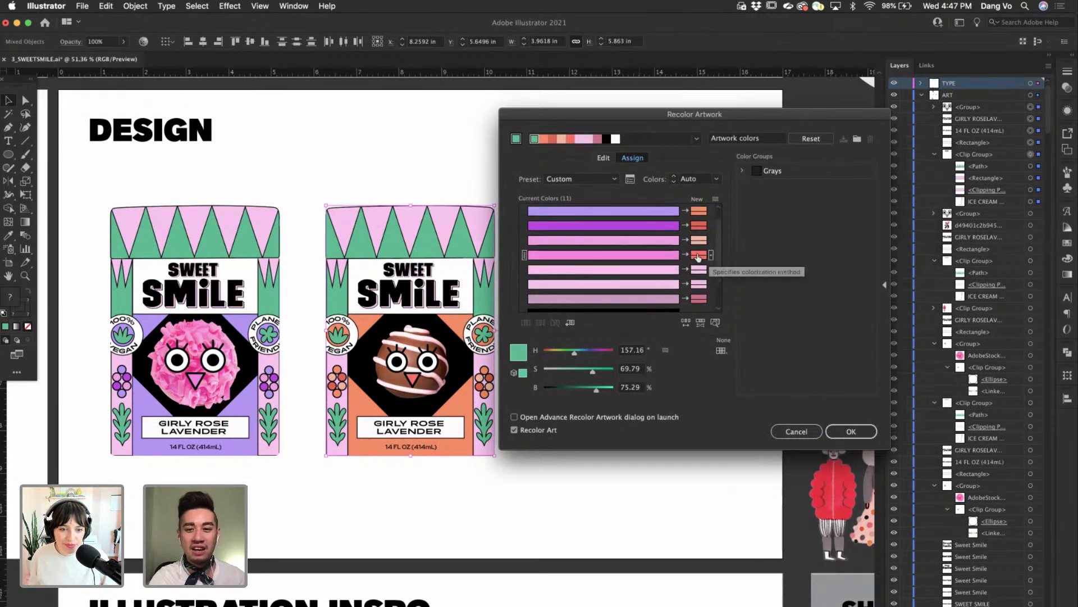
double_click(700, 272)
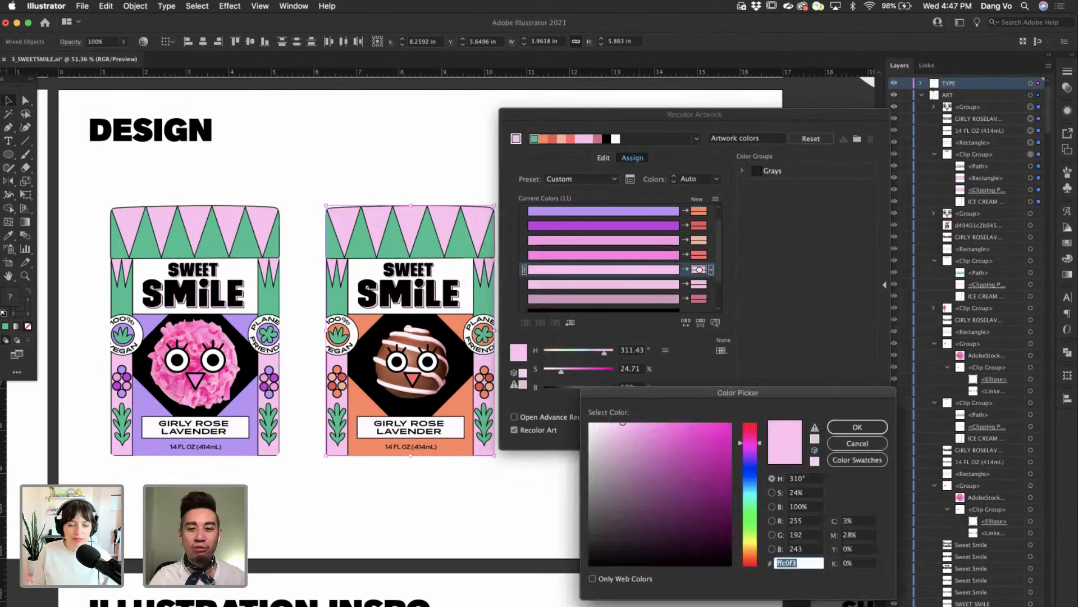
left_click(851, 444)
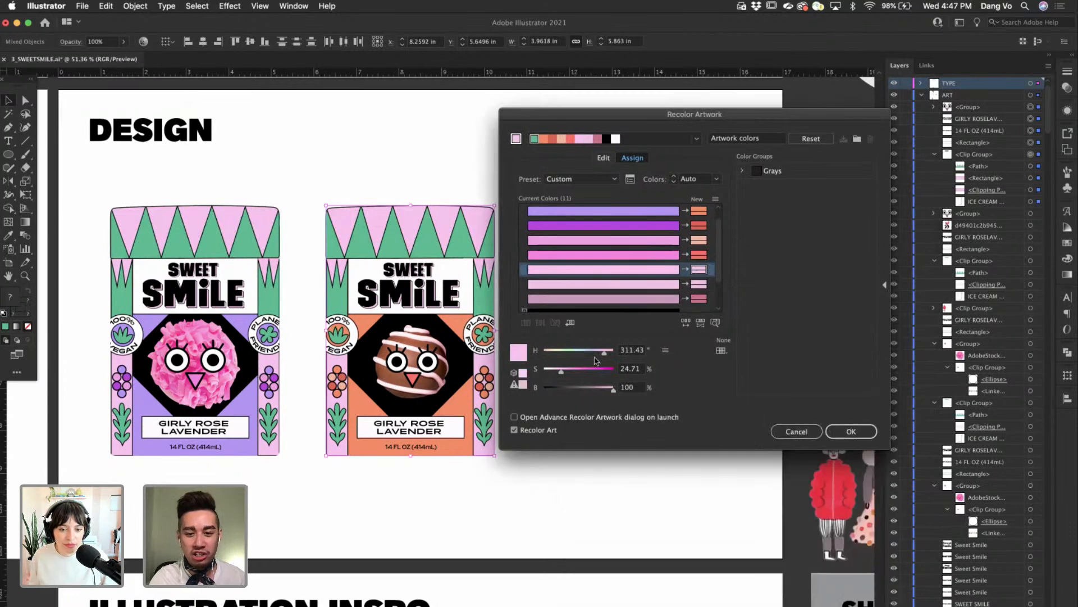
left_click_drag(604, 354, 578, 374)
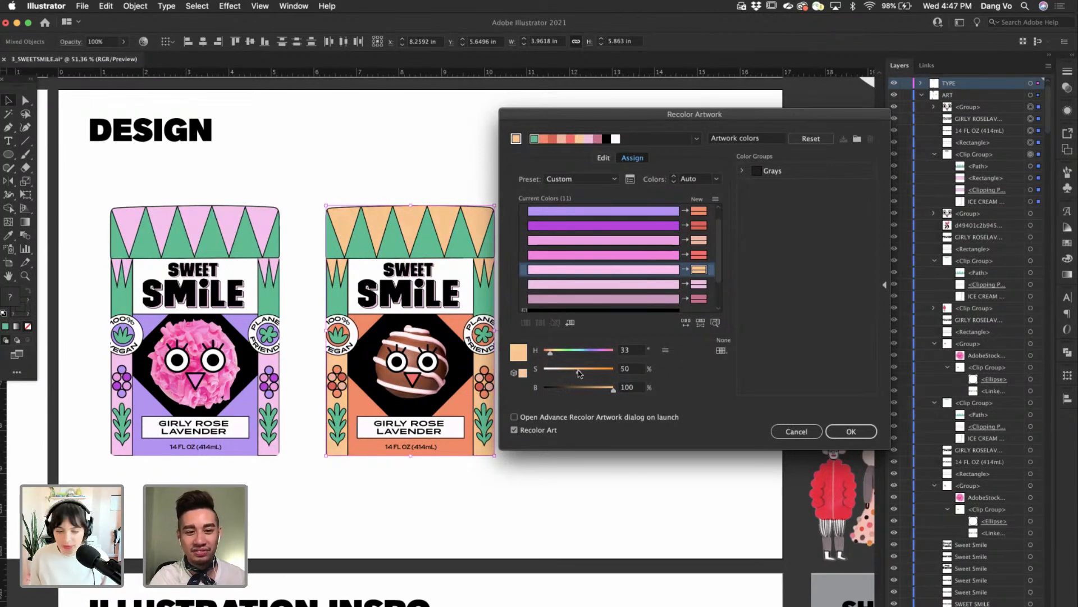
left_click_drag(580, 374, 589, 374)
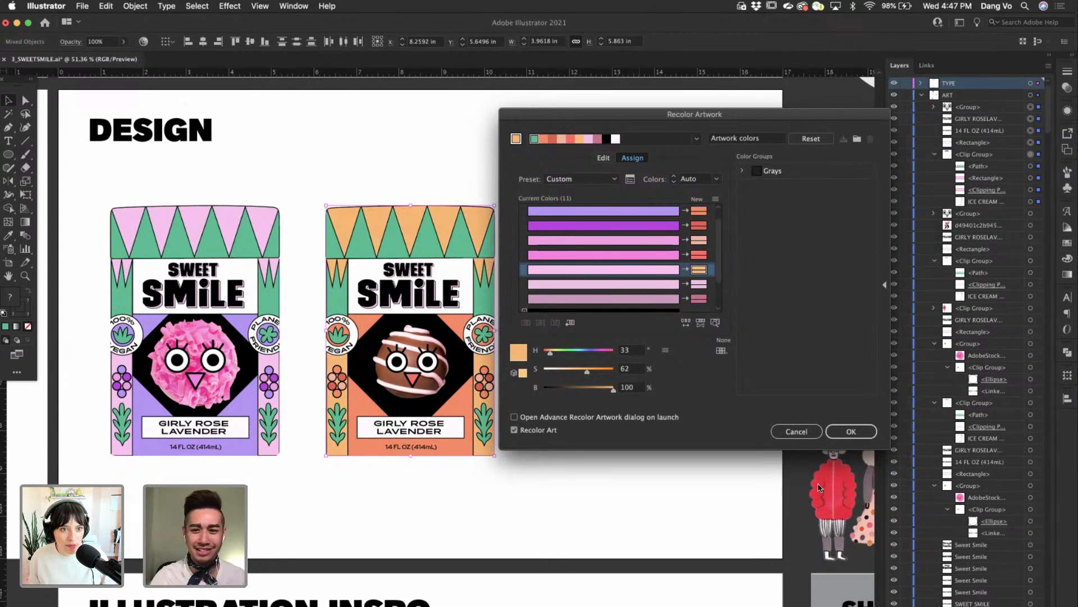
left_click(852, 432)
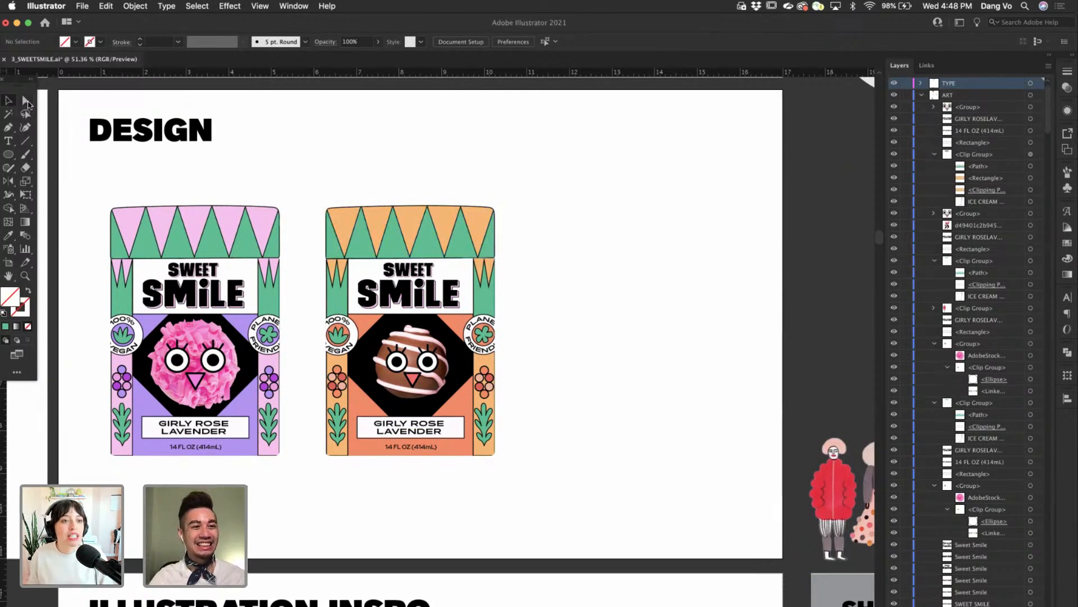
Step: Enlarge the chocolate cake pop to about 2.45 in wide and scale its eyes and nose up slightly to match
left_click(26, 101)
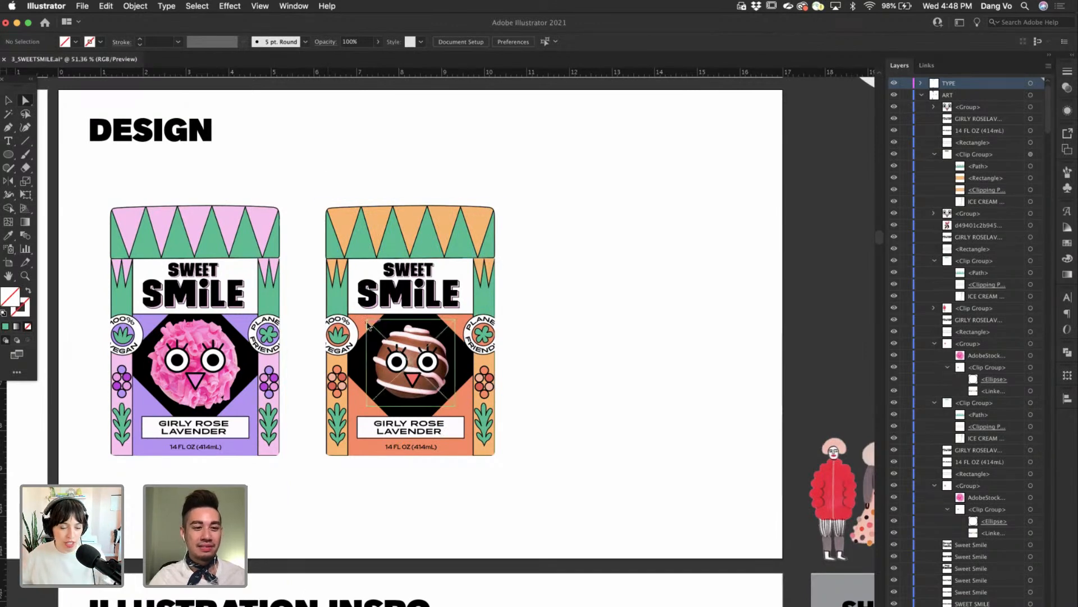
key("v")
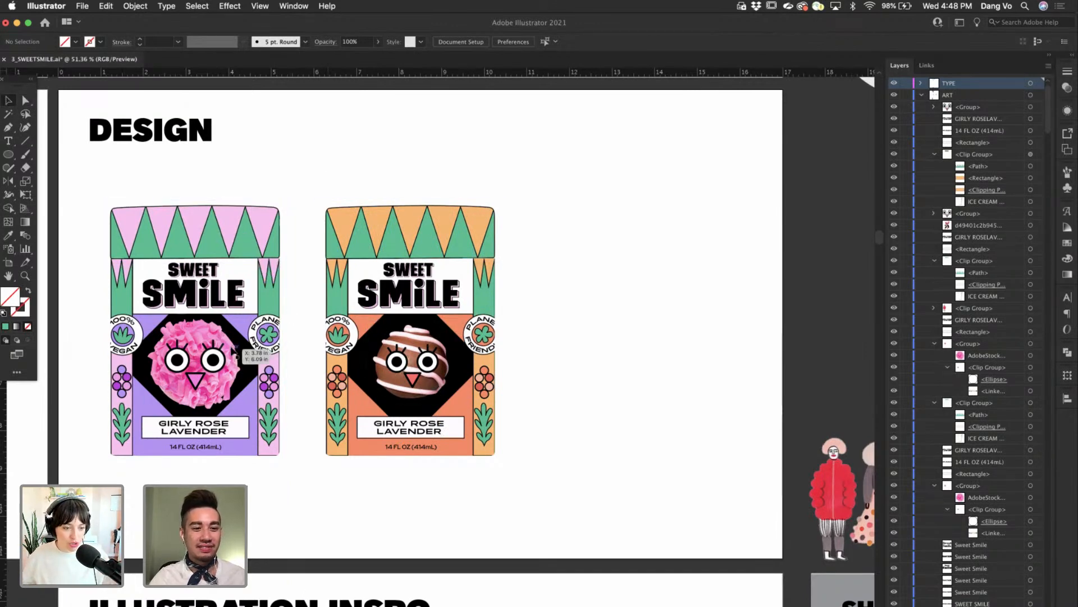
left_click(447, 390)
scroll(446, 390, "up", 3)
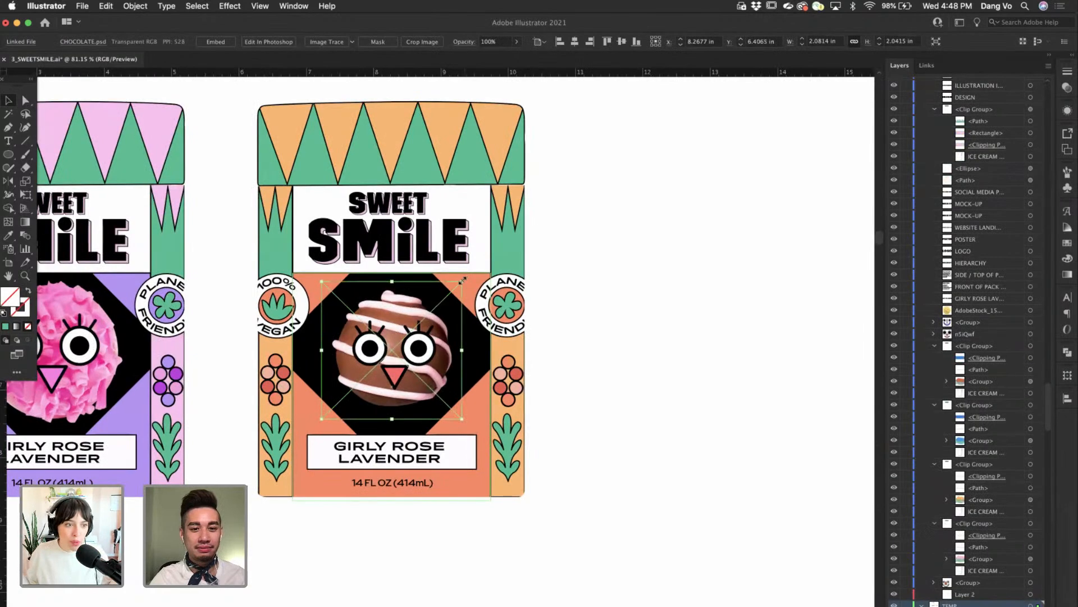
left_click_drag(463, 280, 477, 271)
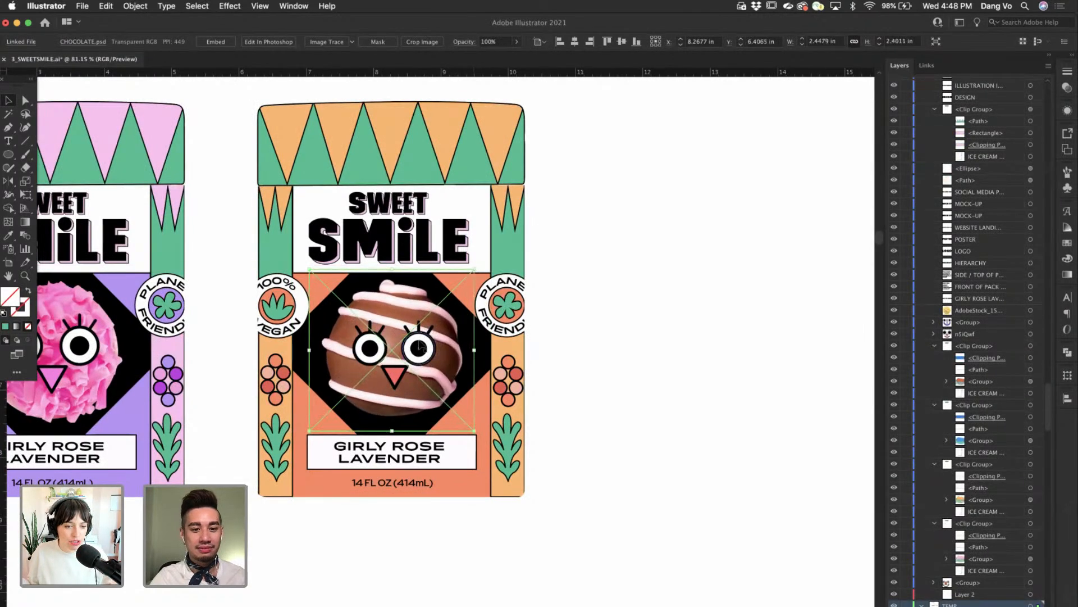
left_click(418, 348)
left_click_drag(436, 322, 444, 315)
left_click(686, 371)
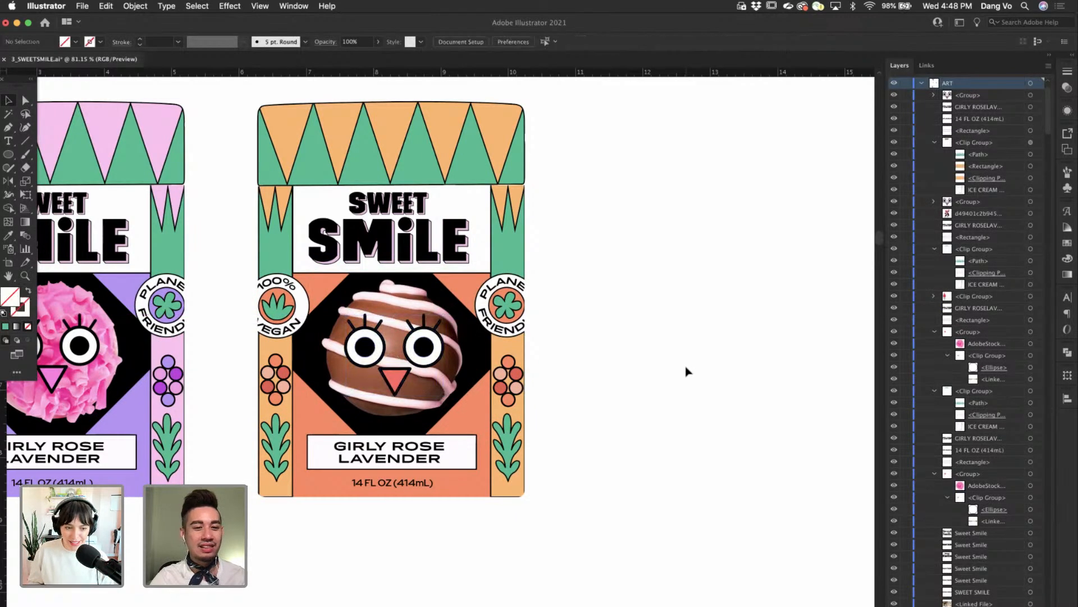
Step: Fill the chocolate package's light orange top zigzag background and both side strips with dark brown #603c15
scroll(687, 370, "right", 2)
scroll(686, 371, "down", 1)
left_click(26, 100)
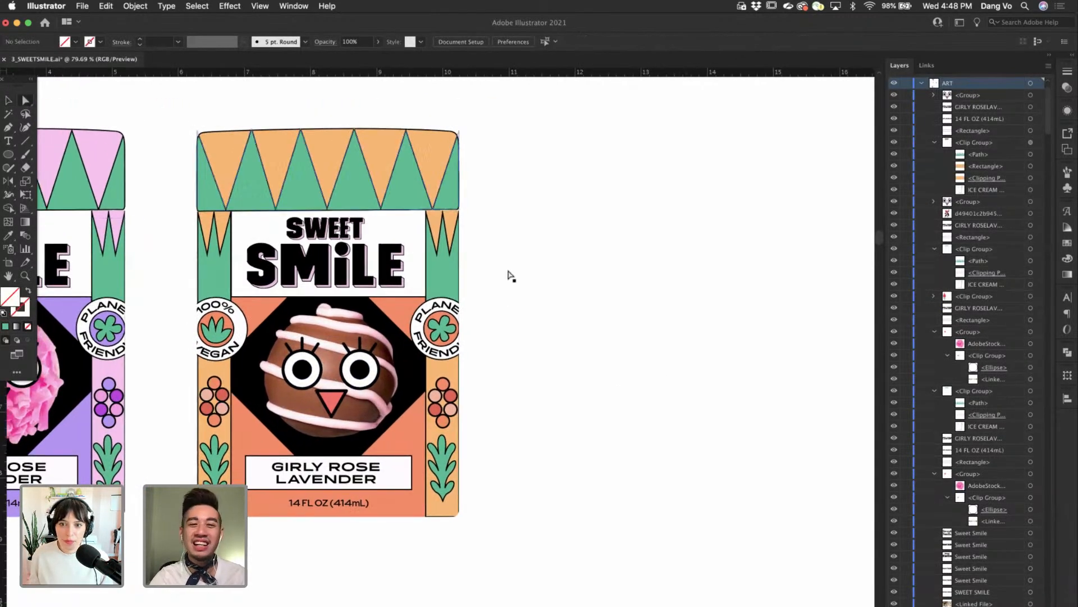
left_click(433, 162)
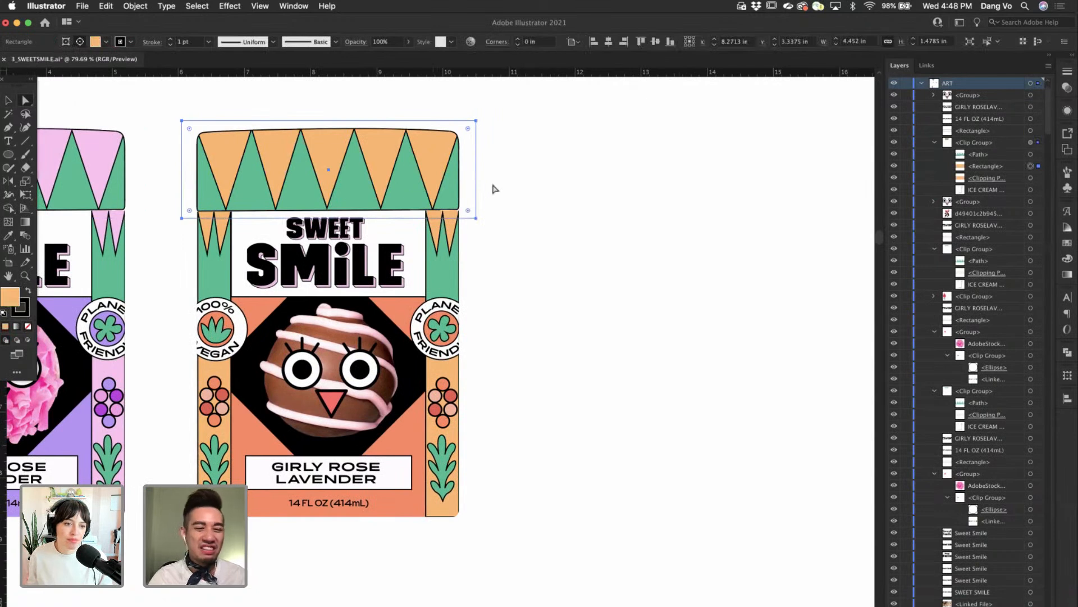
left_click(454, 374, "shift")
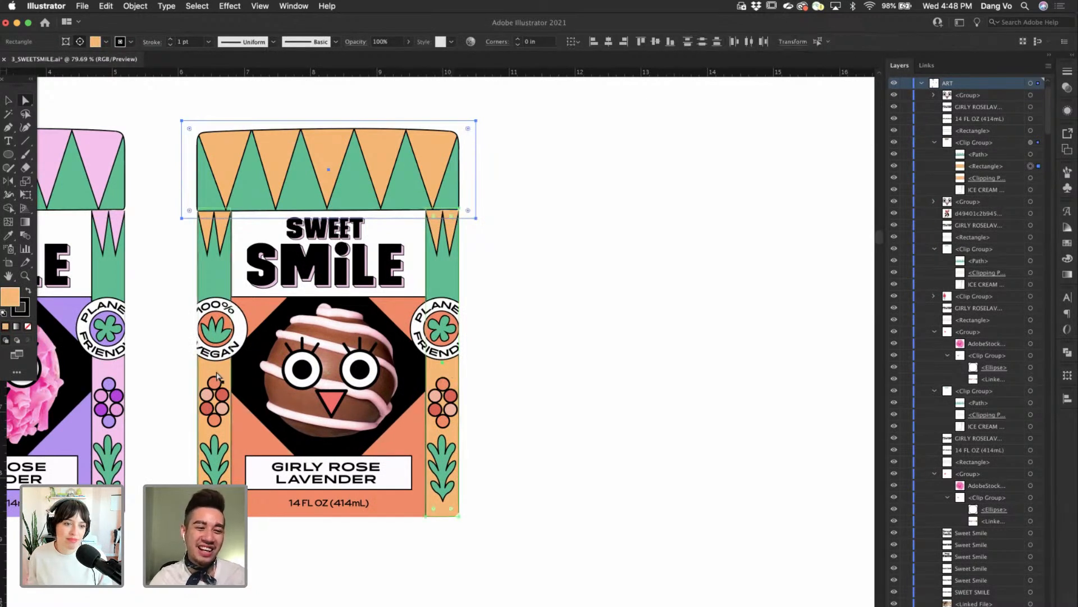
double_click(10, 296)
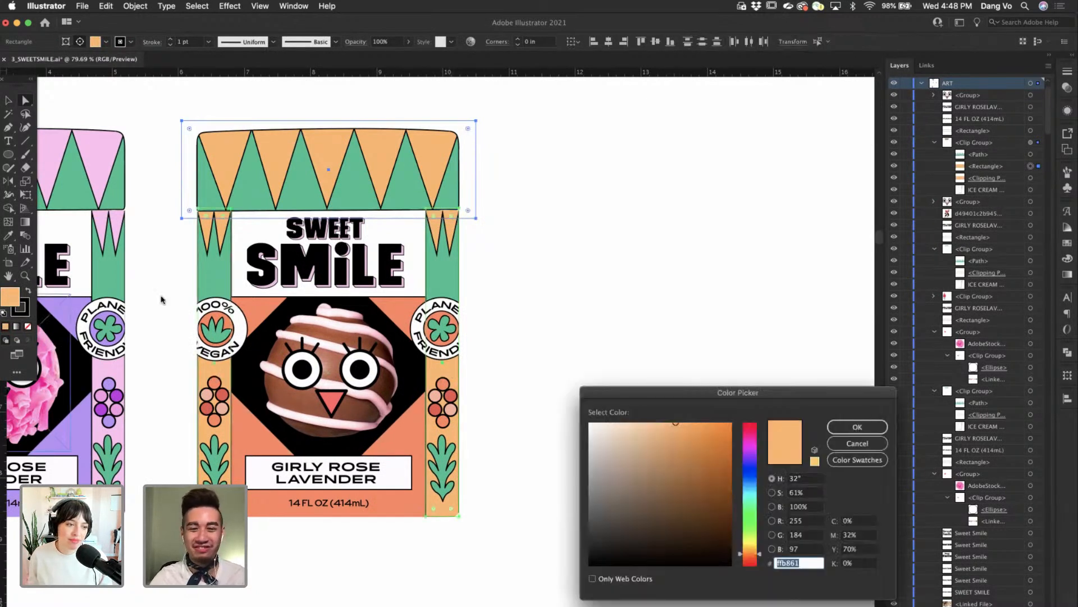
type("ffc585")
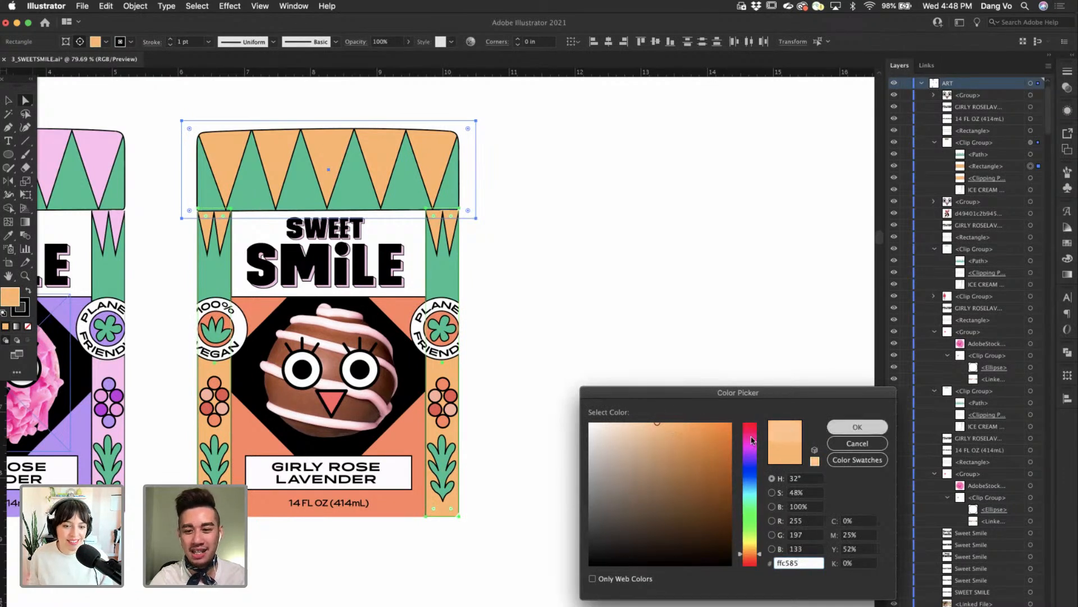
mouse_move(669, 486)
left_mouse_down()
mouse_move(665, 513)
mouse_move(700, 511)
left_mouse_up()
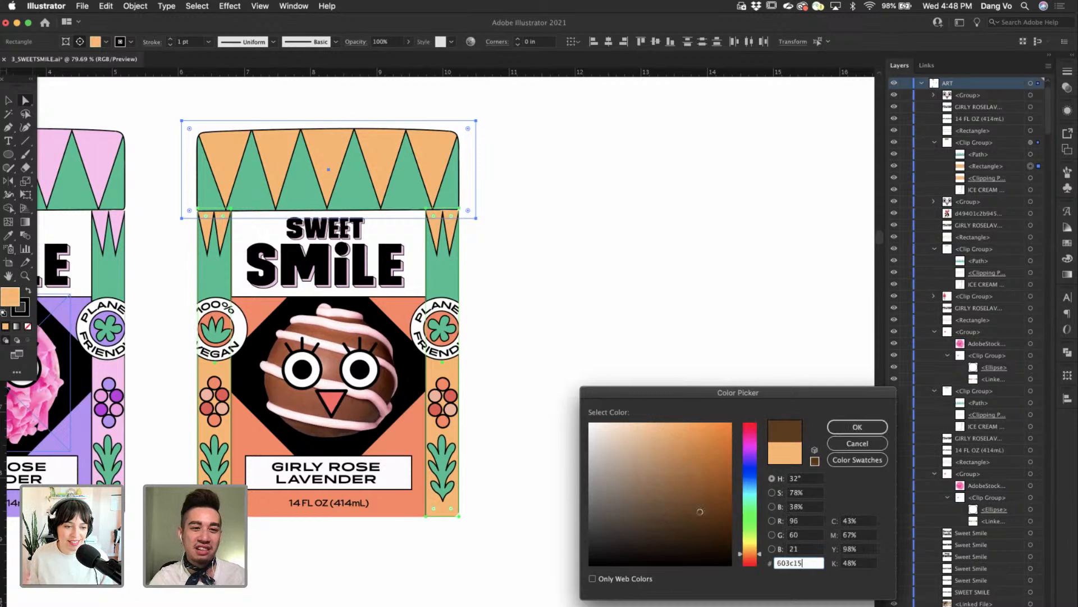
left_click(858, 427)
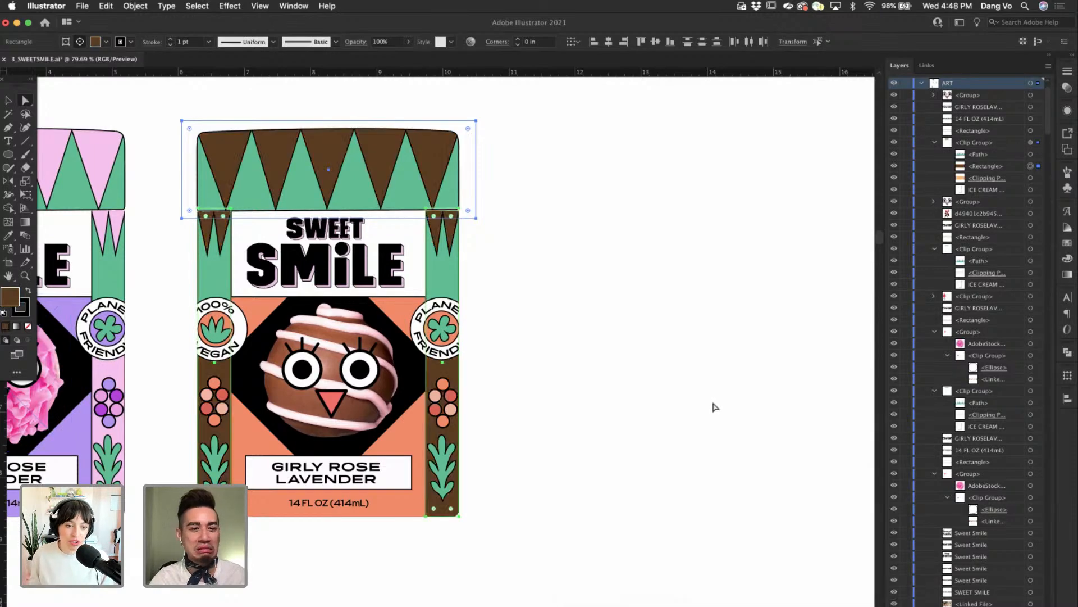
Step: Undo and redo the dark brown fill to compare it with the orange version, and review both packages side by side
scroll(713, 406, "down", 1)
key("super+z")
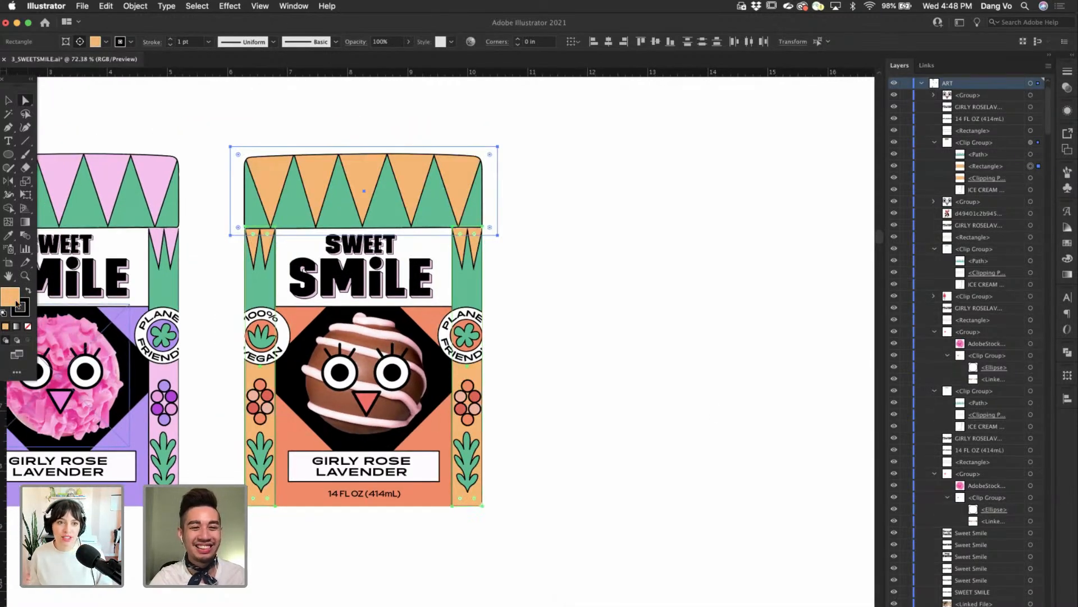
left_click(663, 338)
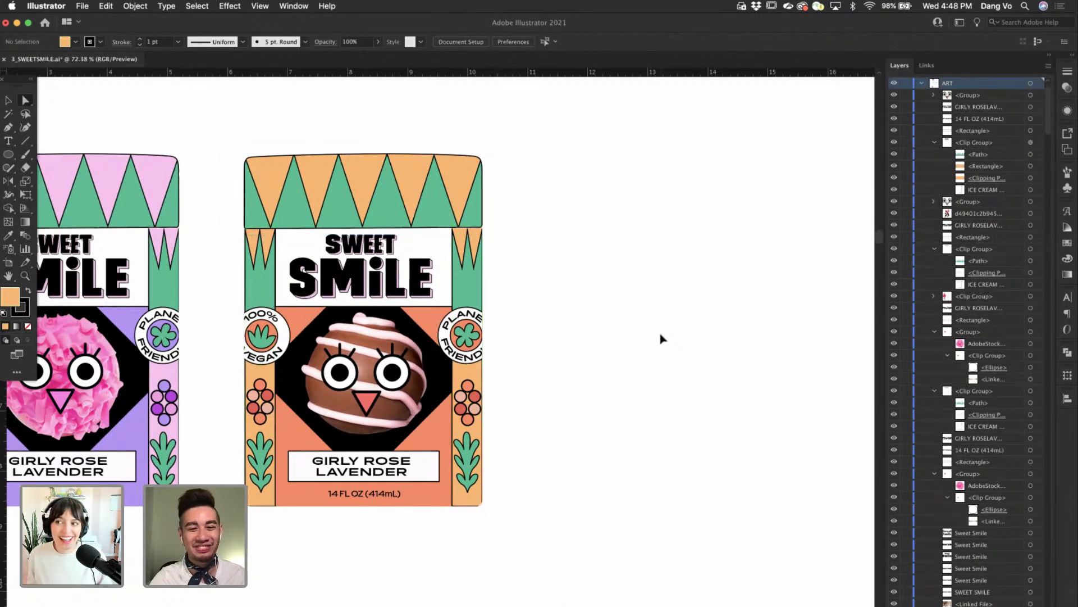
key("super+shift+z")
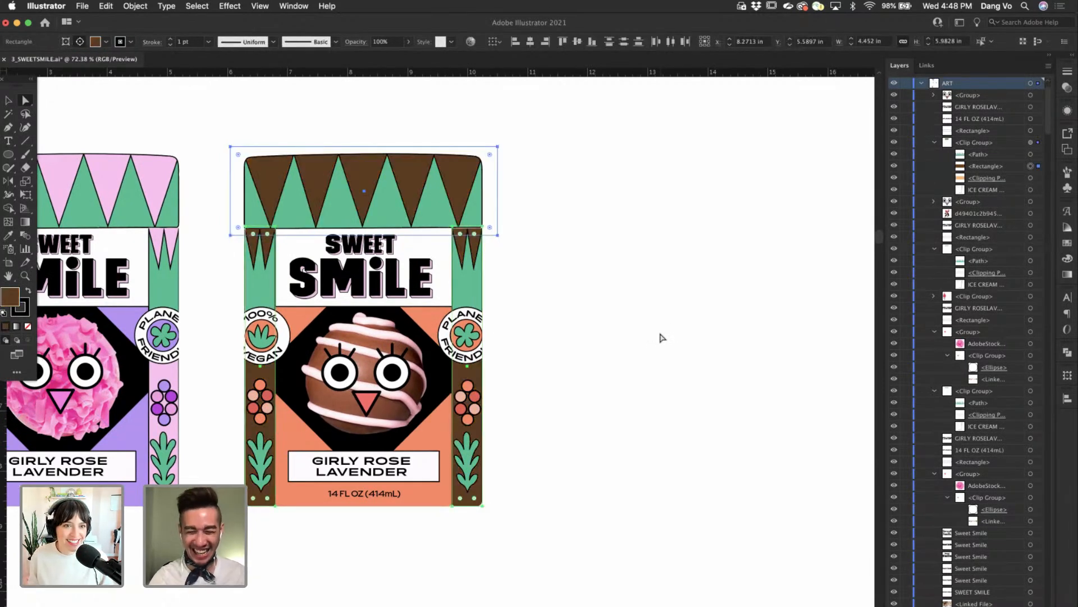
scroll(663, 338, "down", 2)
scroll(663, 338, "left", 4)
scroll(663, 338, "down", 1)
left_click(723, 353)
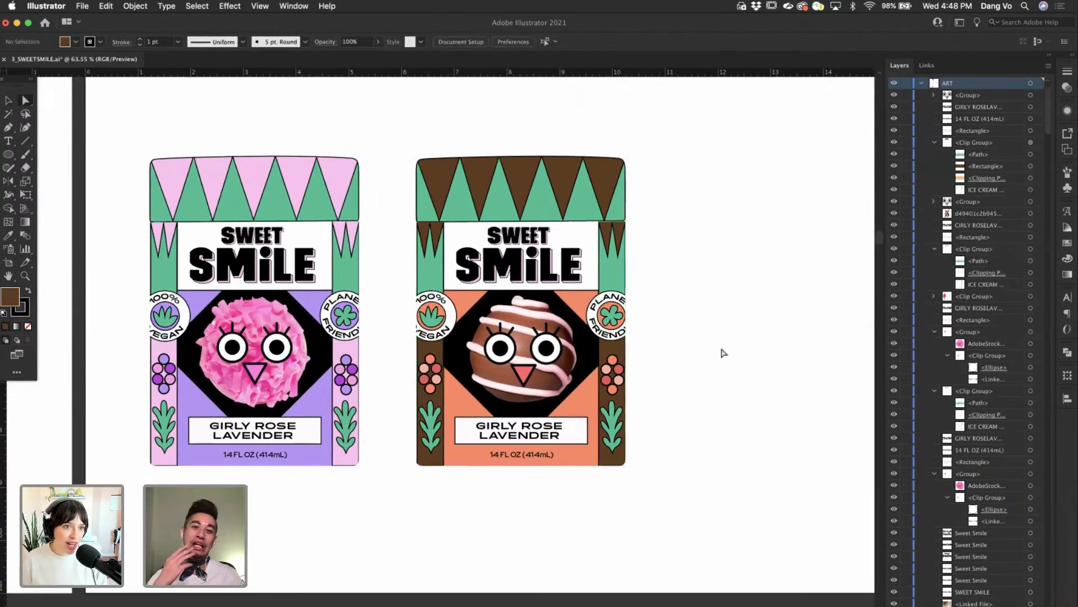
scroll(722, 352, "down", 3)
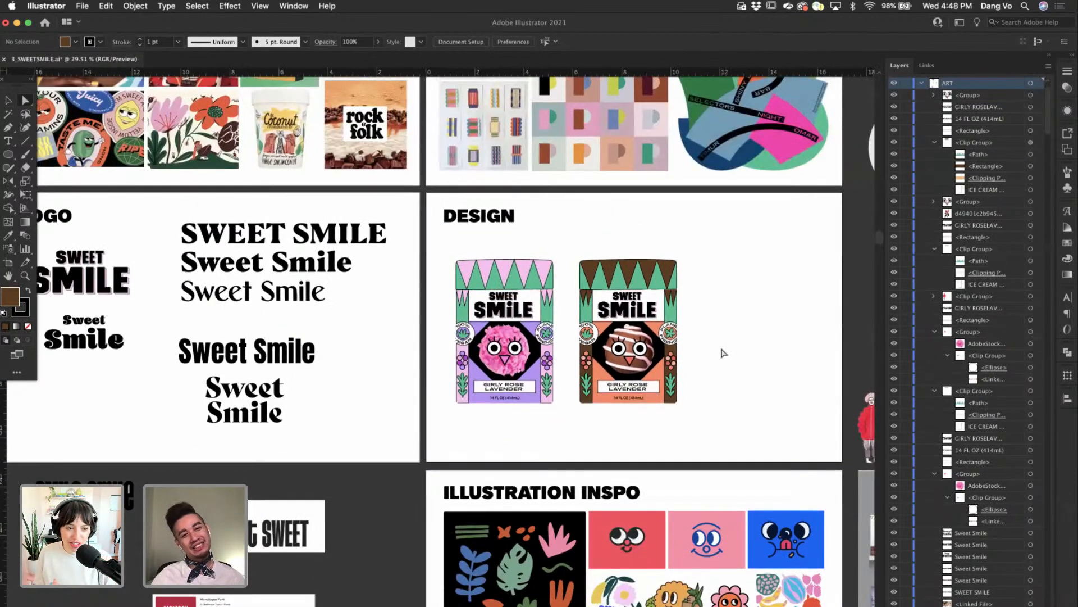
scroll(705, 320, "up", 3)
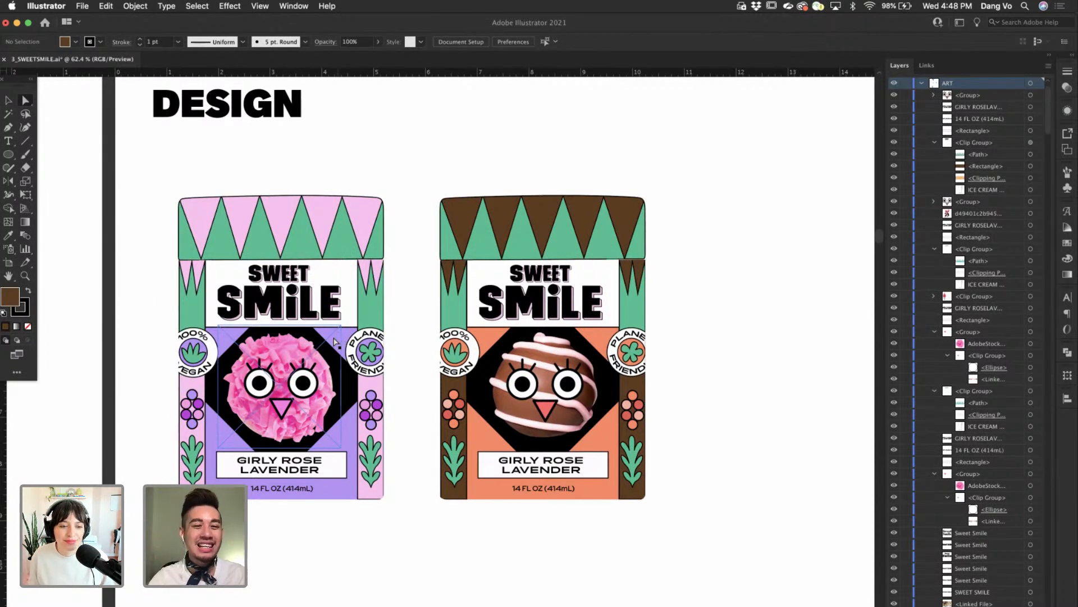
Step: Select the chocolate package's top zigzag background and both side strips and fill them with a lighter brown, about #99622b
left_click(494, 247)
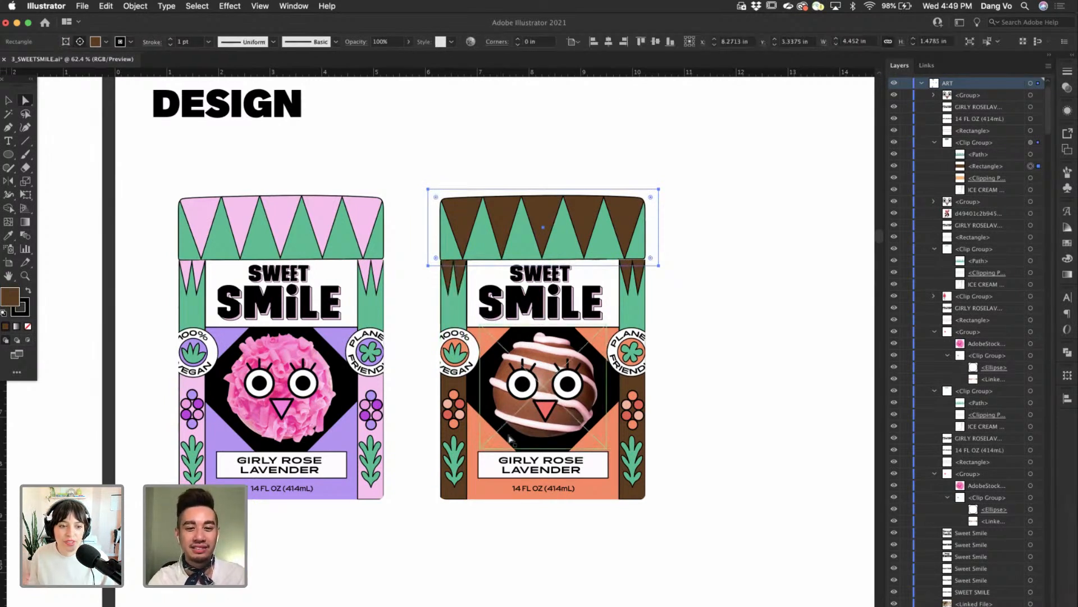
scroll(508, 434, "up", 3)
left_click(428, 374, "shift")
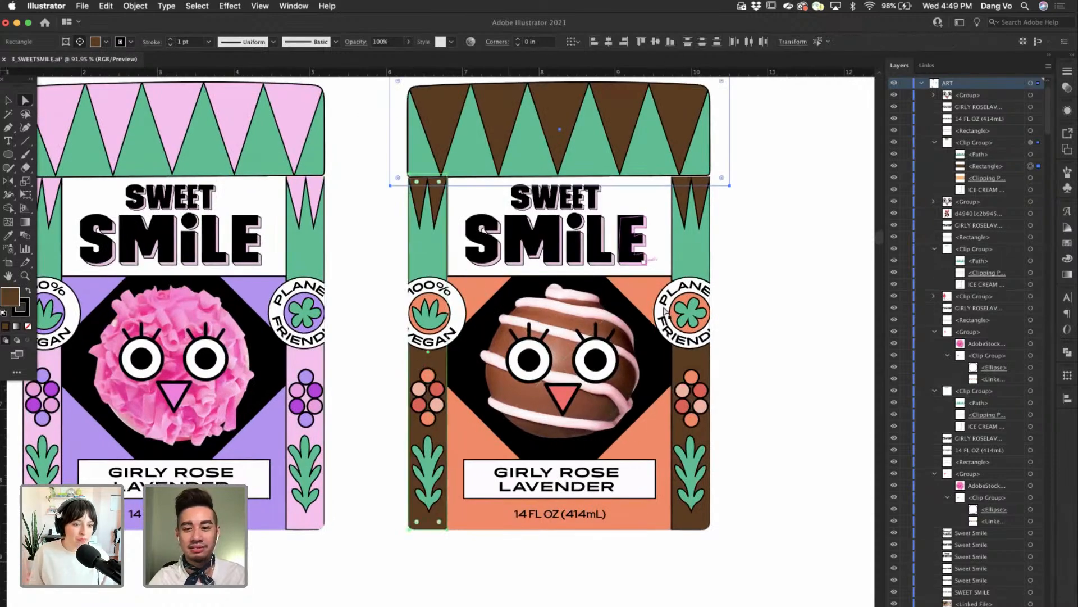
left_click(701, 364, "shift")
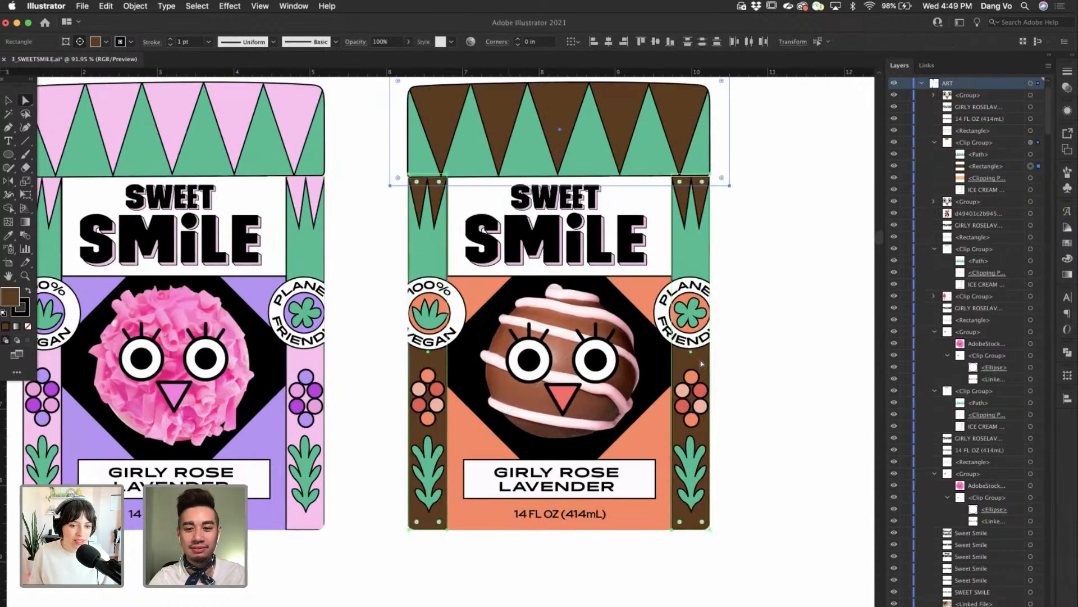
double_click(9, 298)
type("99622b")
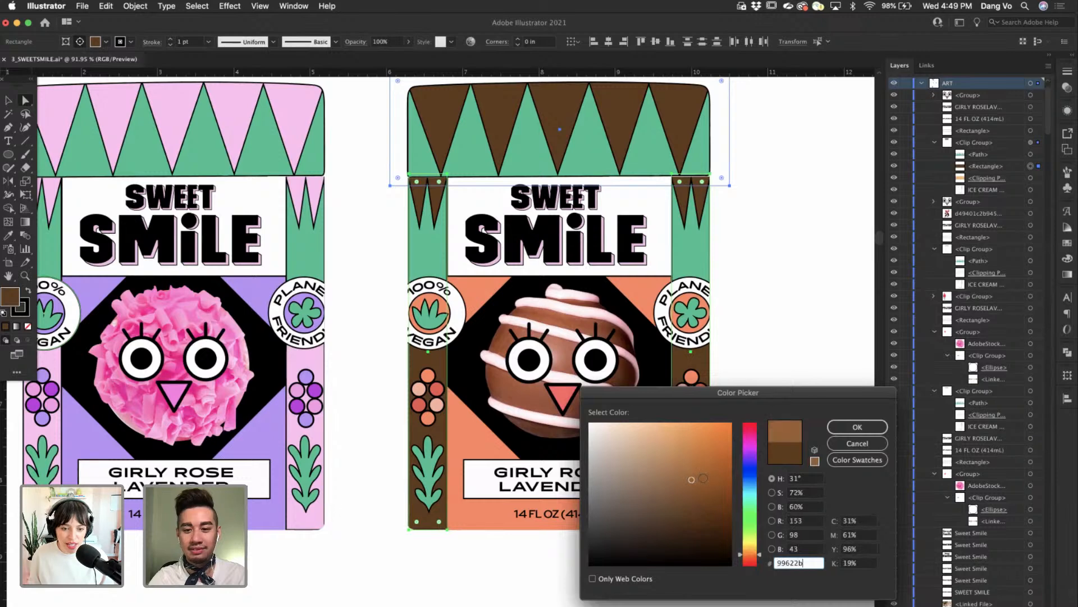
left_click(704, 478)
left_click(850, 428)
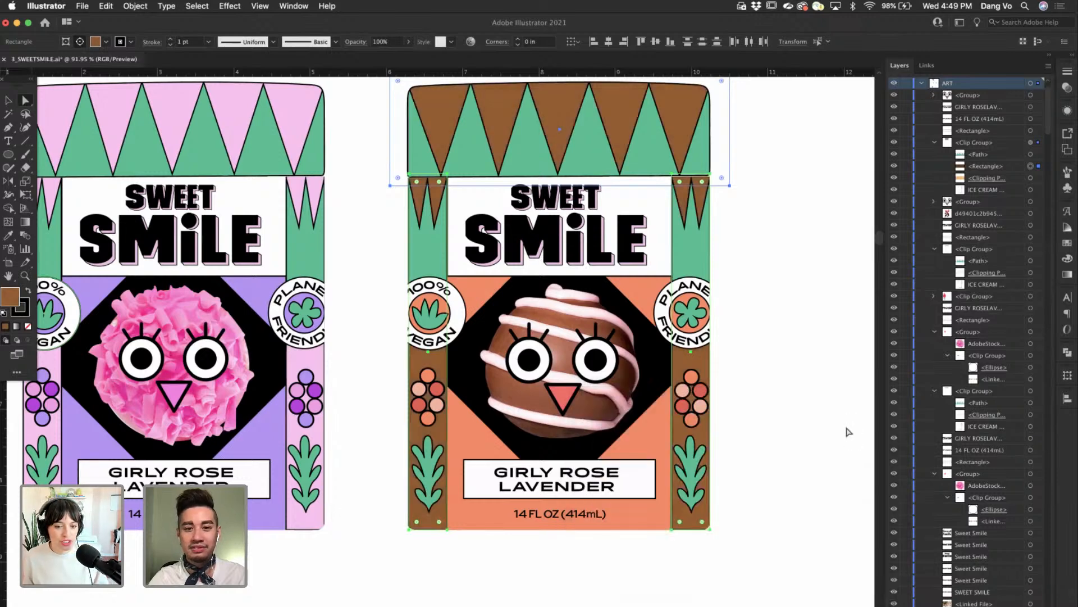
Step: Undo the lighter brown fill and set the top zigzag background and side strips to brown #7f450b
scroll(113, 376, "left", 5)
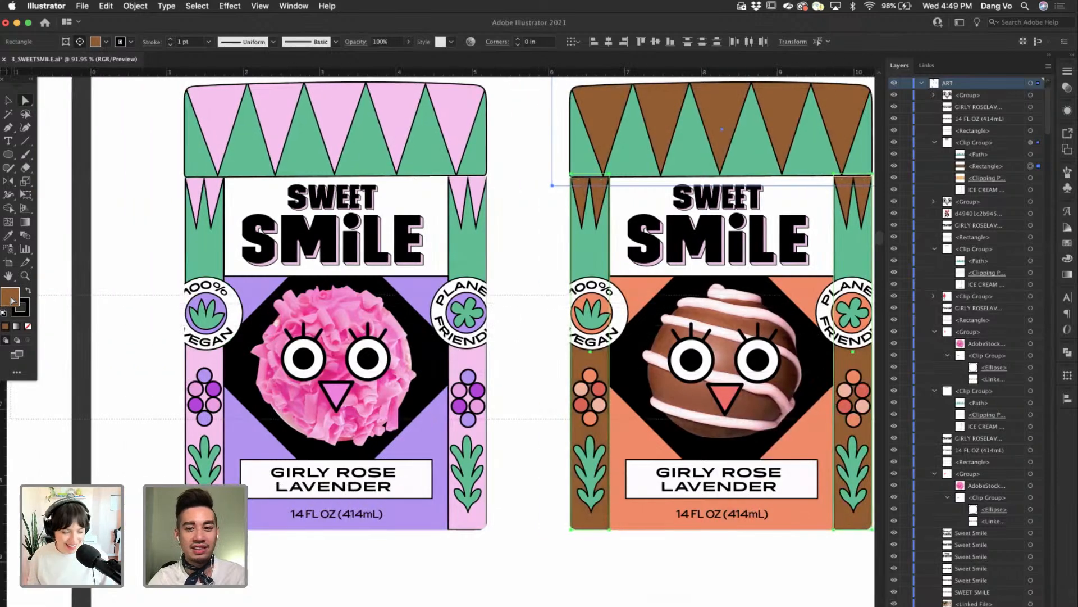
key("super+a")
scroll(245, 357, "right", 6)
key("super+z")
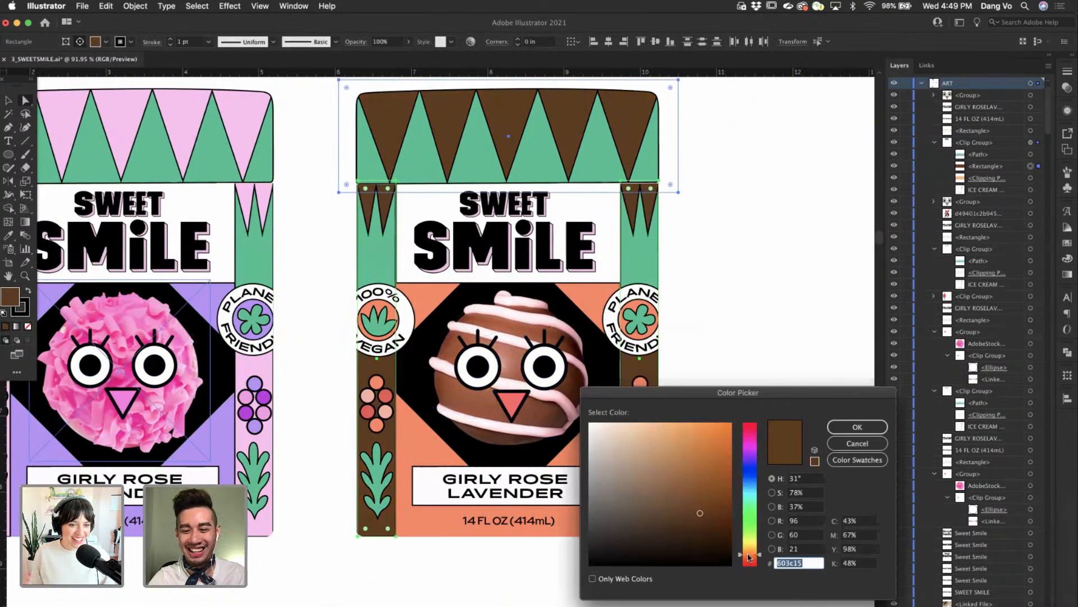
type("7f450b")
left_click(843, 426)
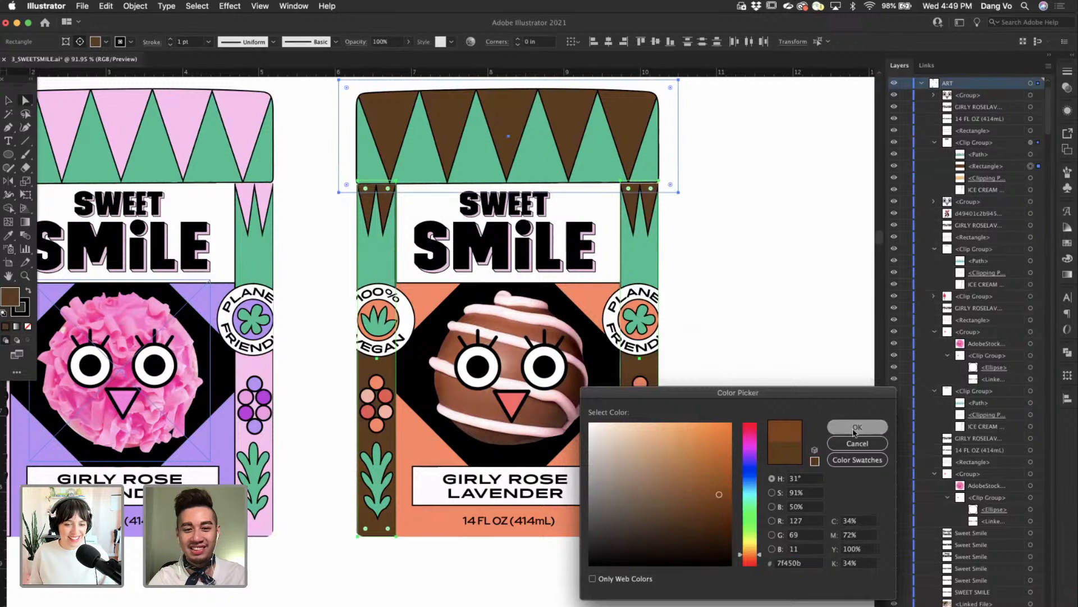
Step: Set the top zigzag background and side strips to reddish brown #9b4f0b, deselect them and save the document
double_click(11, 298)
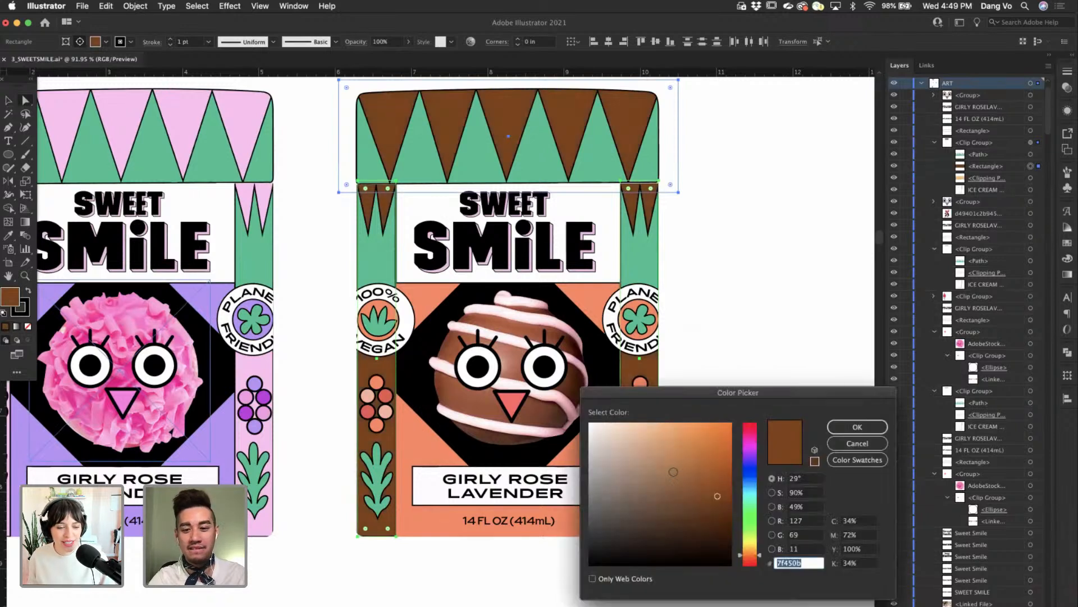
type("9b4f0b")
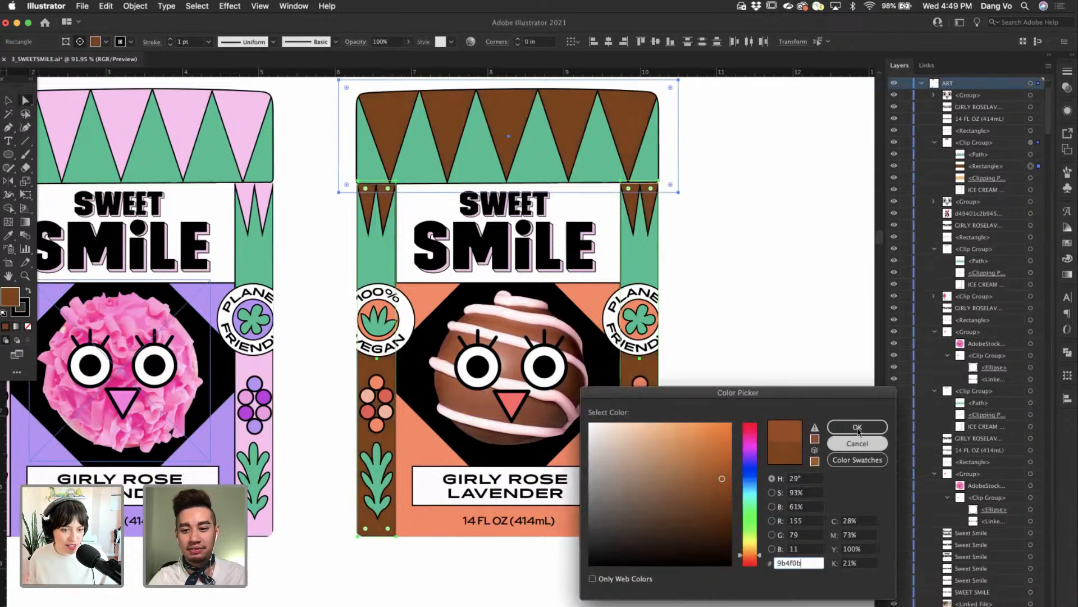
left_click(858, 428)
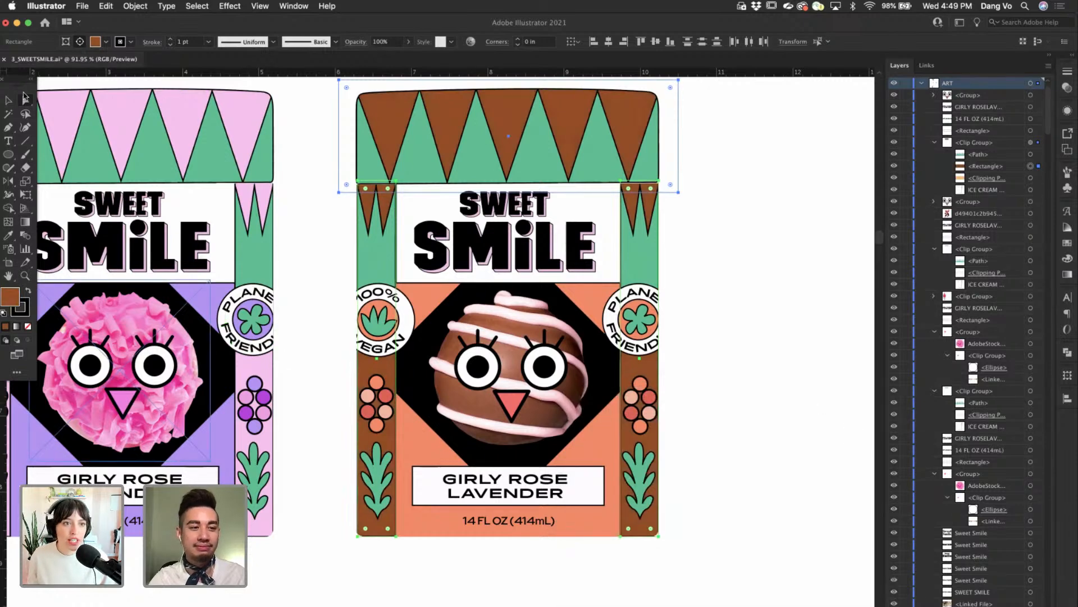
left_click(4, 101)
left_click(739, 297)
scroll(739, 298, "down", 5)
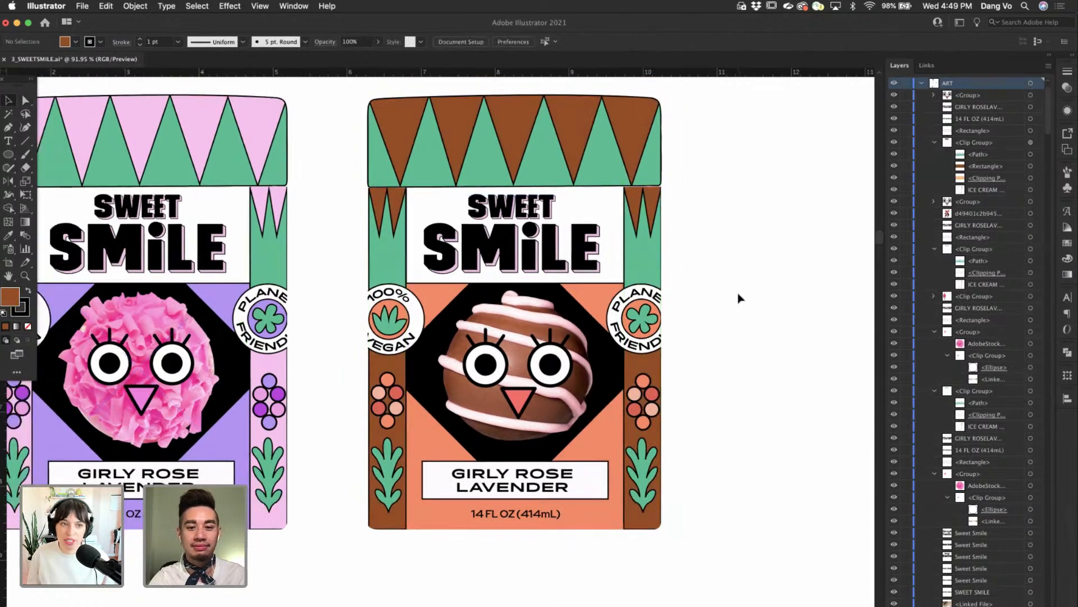
scroll(739, 297, "right", 4)
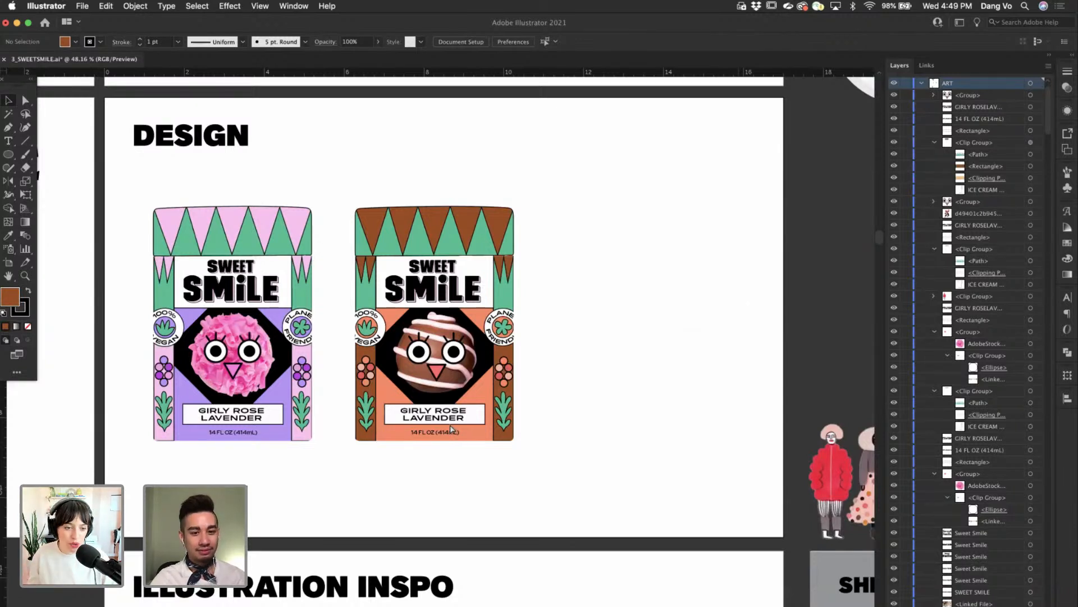
key("super+s")
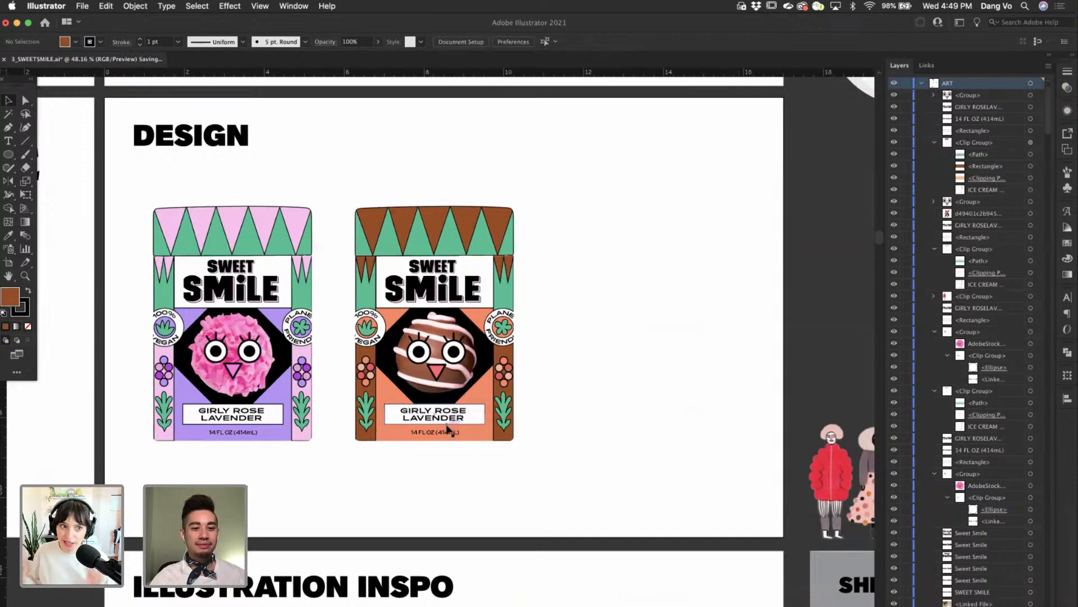
Step: Replace the GIRLY ROSE line of the chocolate package's flavour name with TOUBLE
scroll(448, 430, "up", 5)
left_click(482, 411)
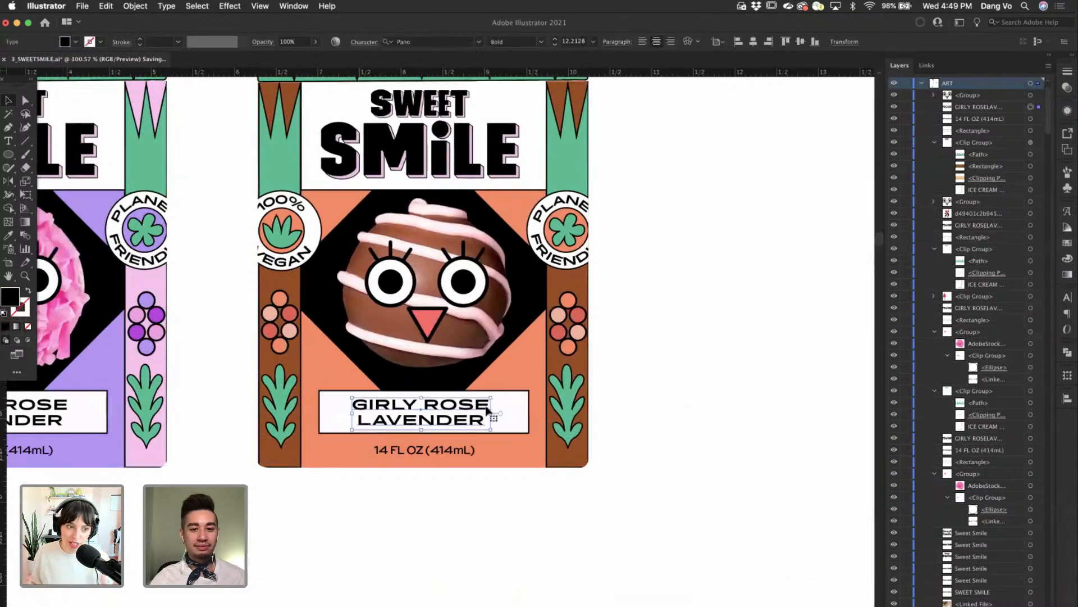
double_click(487, 412)
left_click_drag(485, 421, 282, 404)
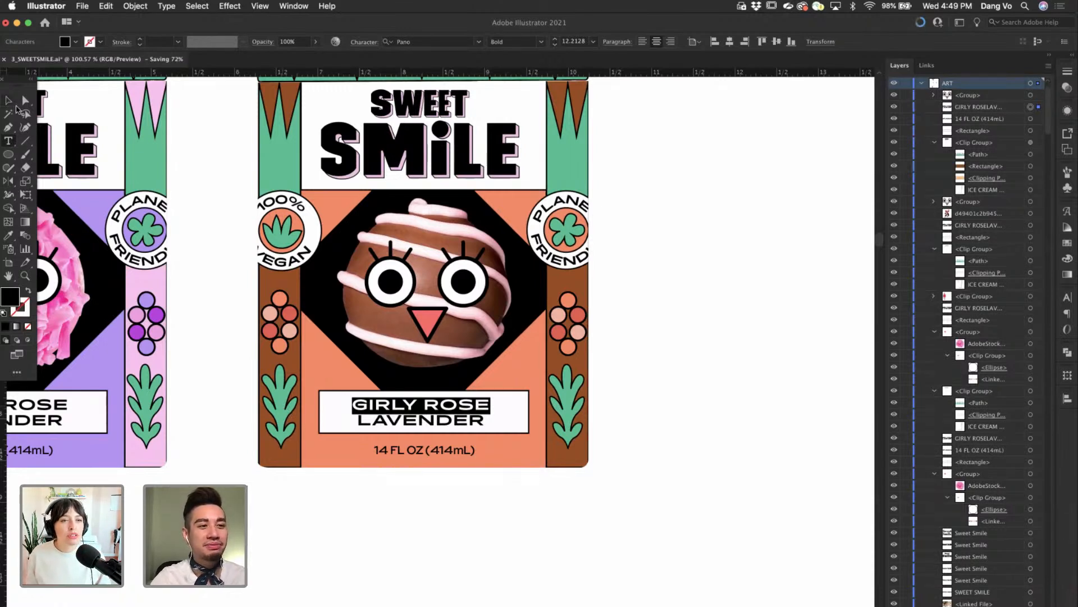
type("TOUBLE")
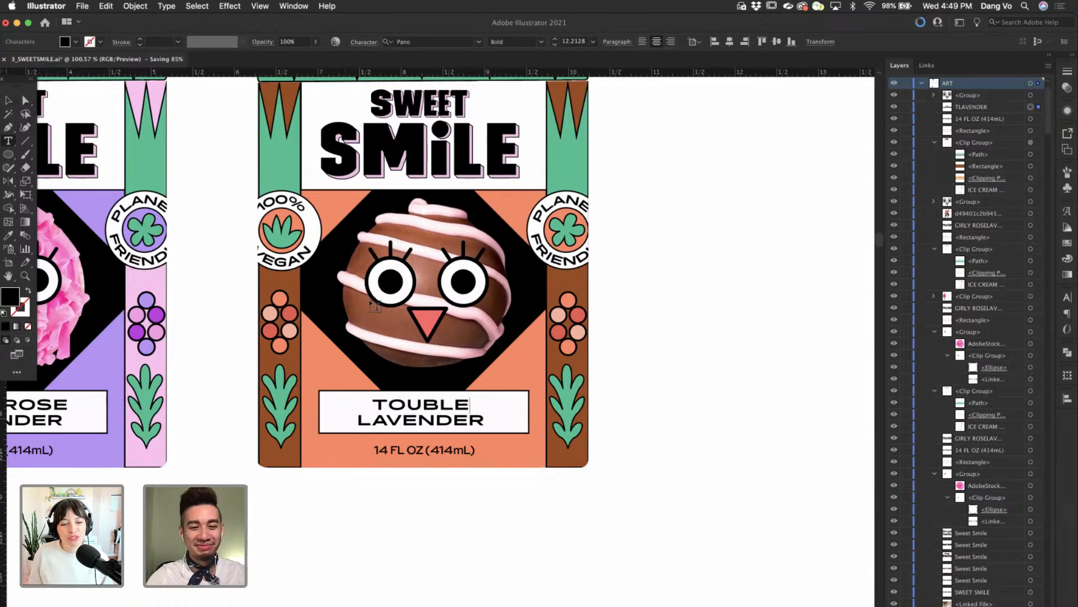
left_click(7, 101)
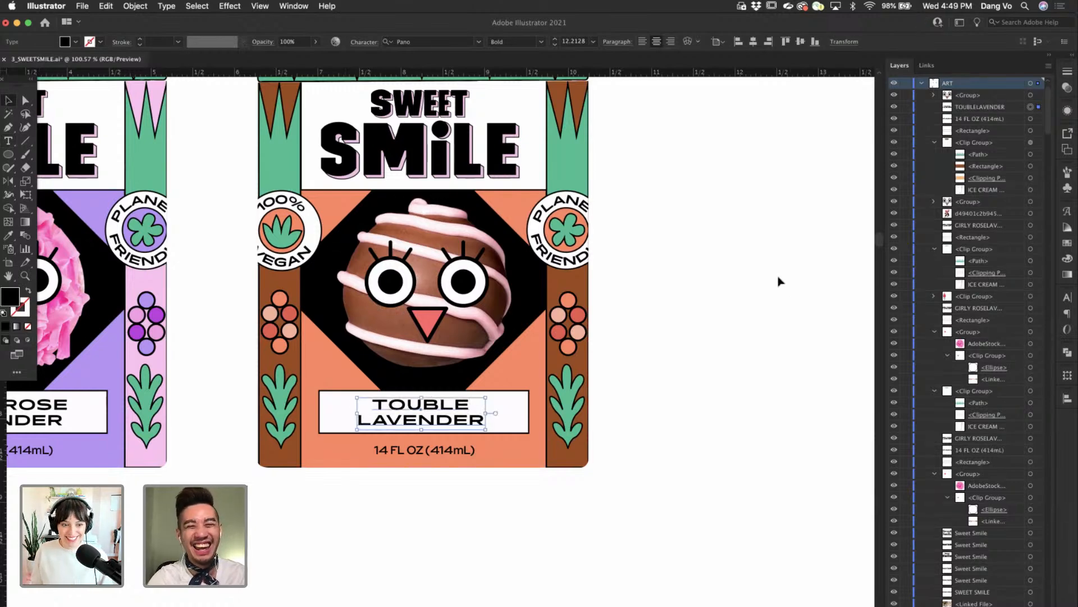
Step: Check the chocolate flavour's wording in the product name list on the Hierarchy artboard and return to the packages
left_click(780, 281)
scroll(781, 282, "down", 8)
scroll(780, 281, "left", 8)
scroll(780, 281, "left", 8)
scroll(781, 281, "right", 3)
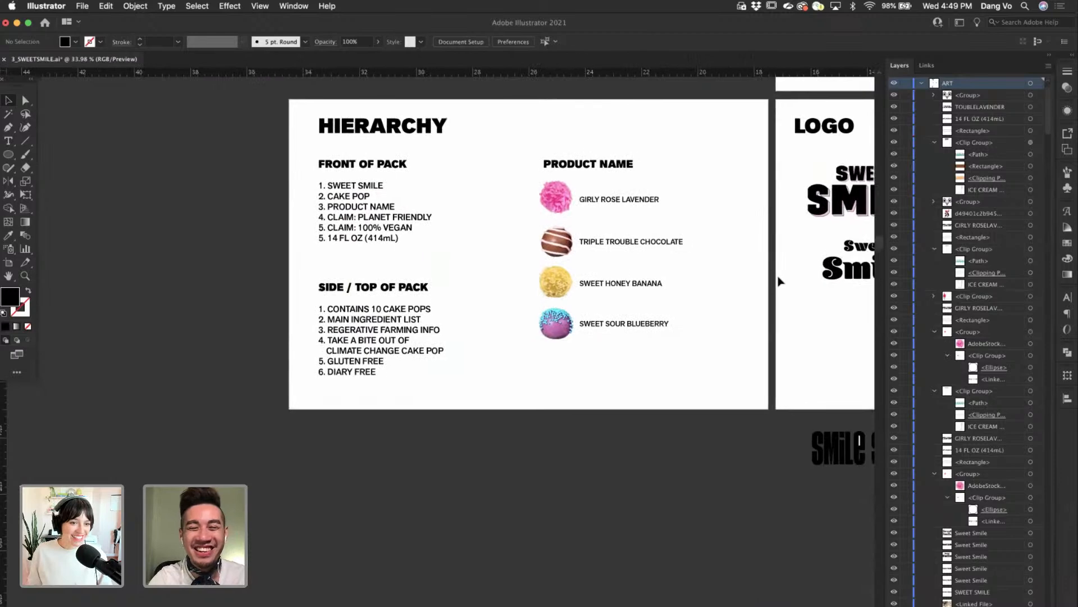
scroll(605, 236, "right", 3)
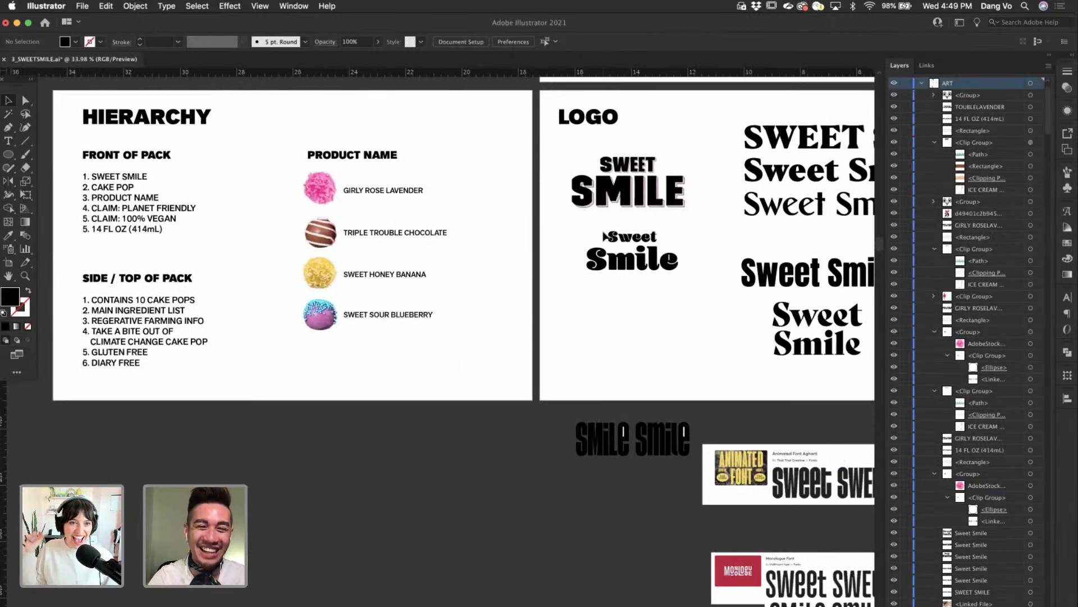
scroll(601, 234, "right", 10)
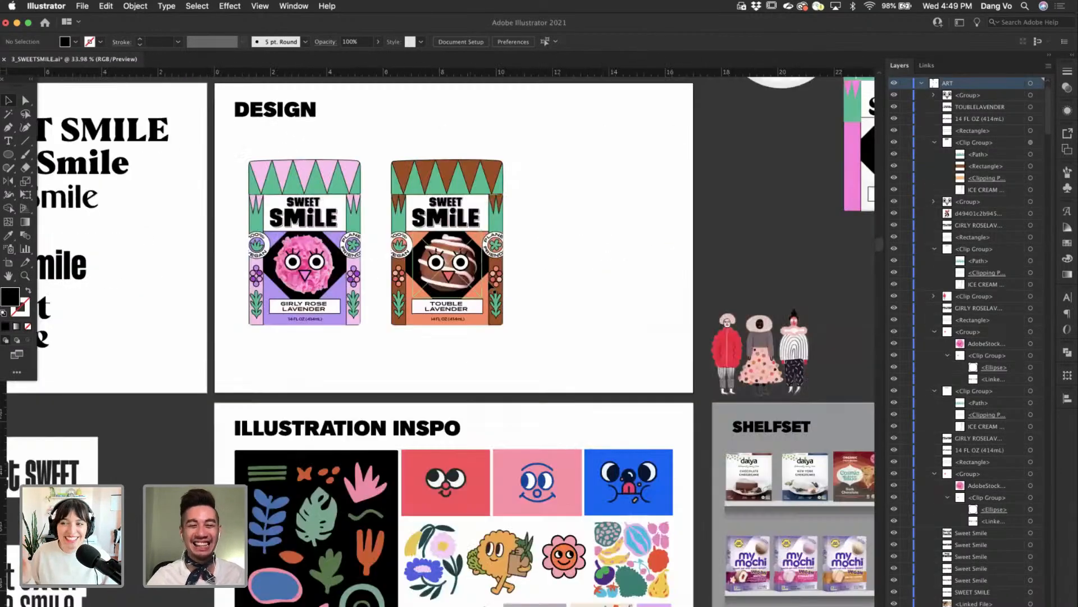
Step: Replace the TOUBLE line of the chocolate package's flavour name with TRIPLE TROUBLE
scroll(423, 348, "up", 5)
double_click(422, 348)
left_click_drag(456, 344, 284, 344)
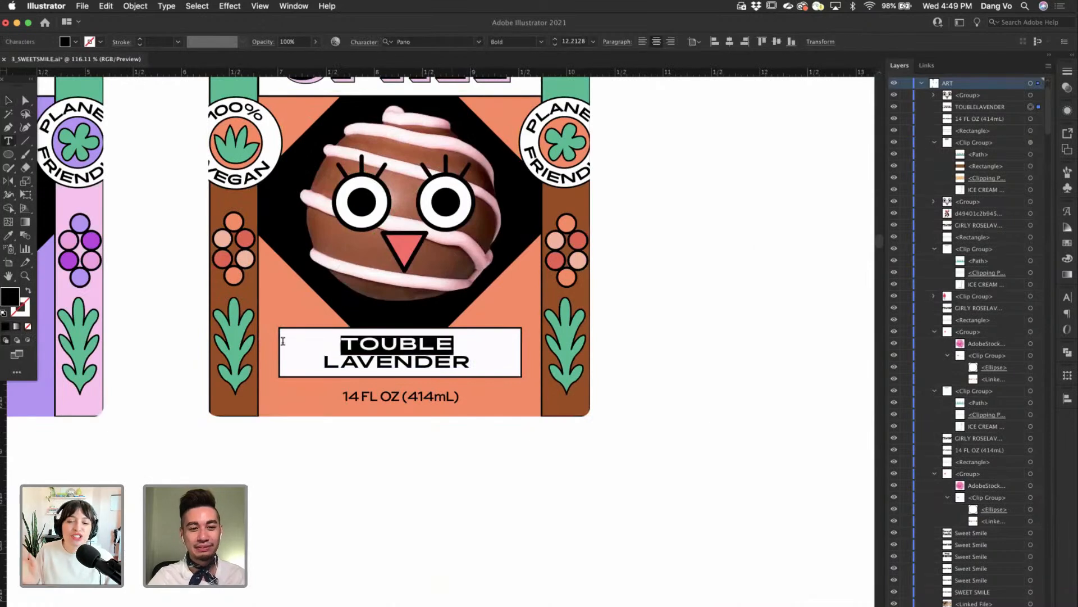
type("TRI")
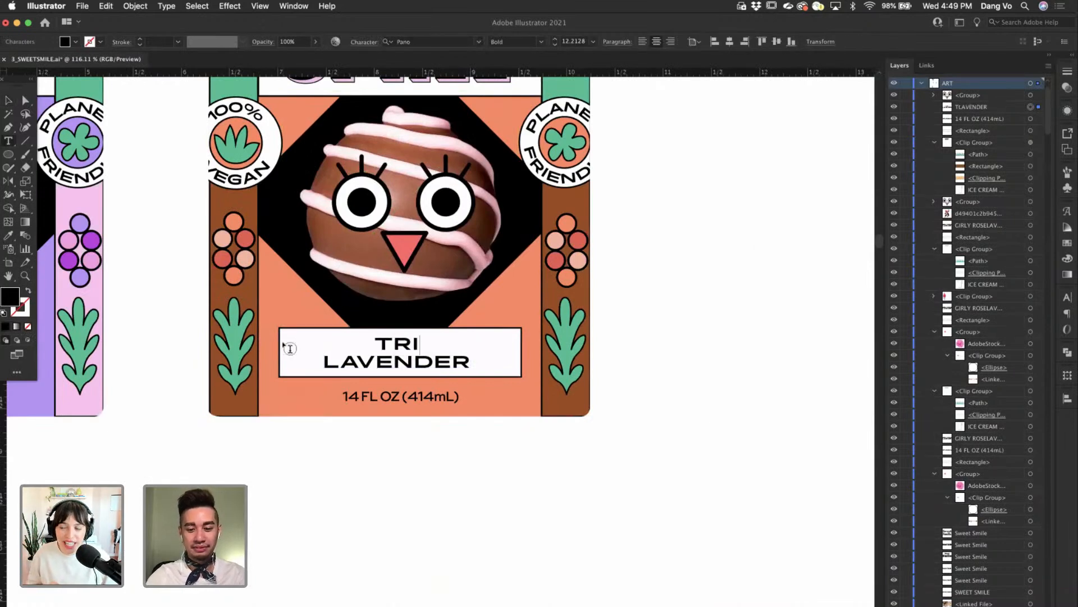
type("PLE TROUBLE")
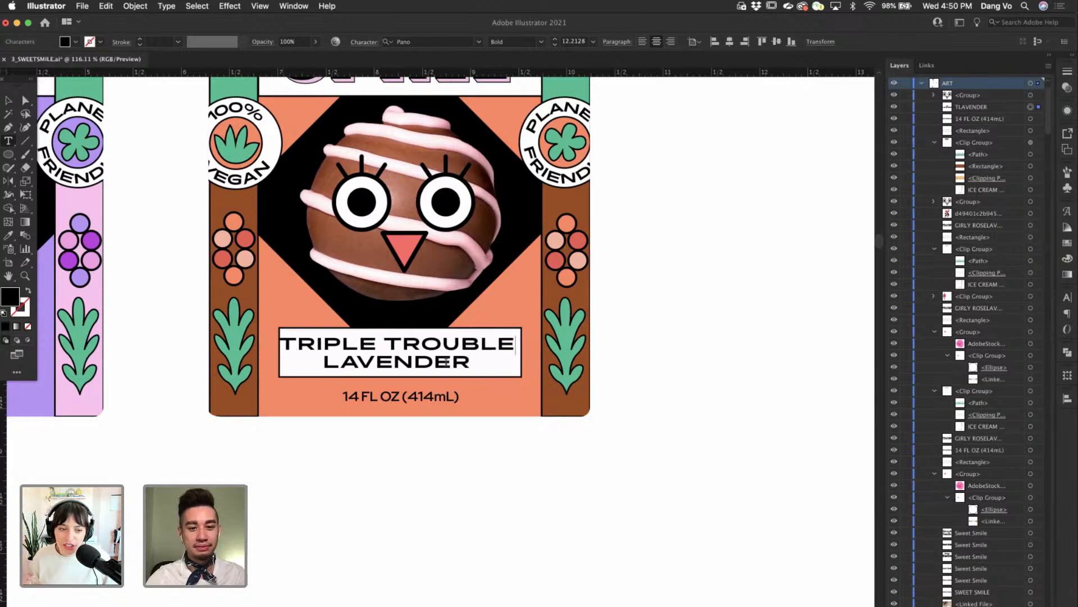
Step: Replace the LAVENDER line of the chocolate package's flavour name with CHOCOLTE and finish the text editing
double_click(447, 361)
type("CHOC")
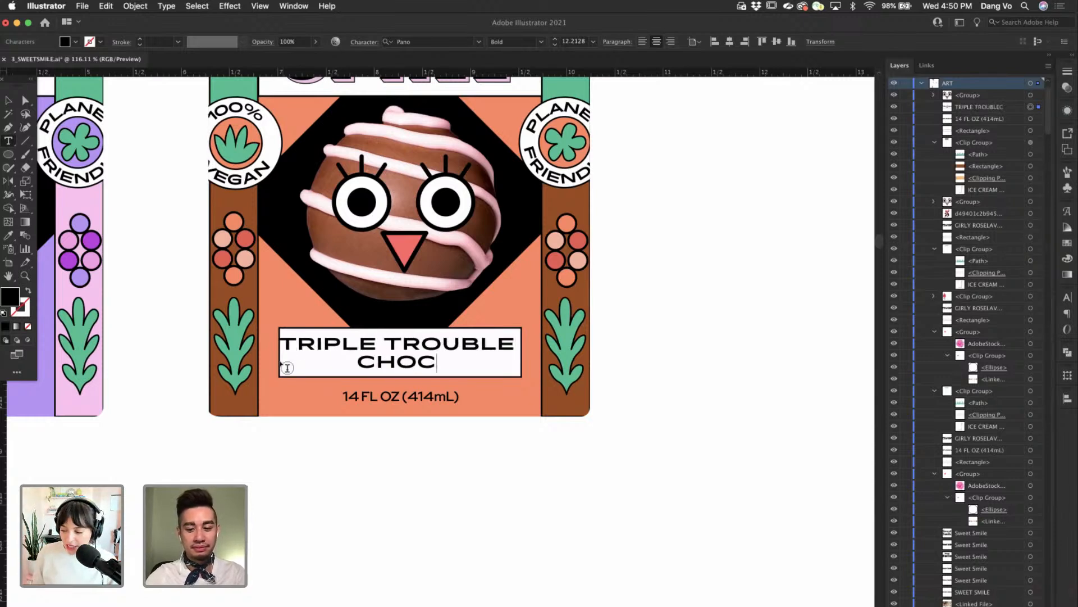
type("OLTE")
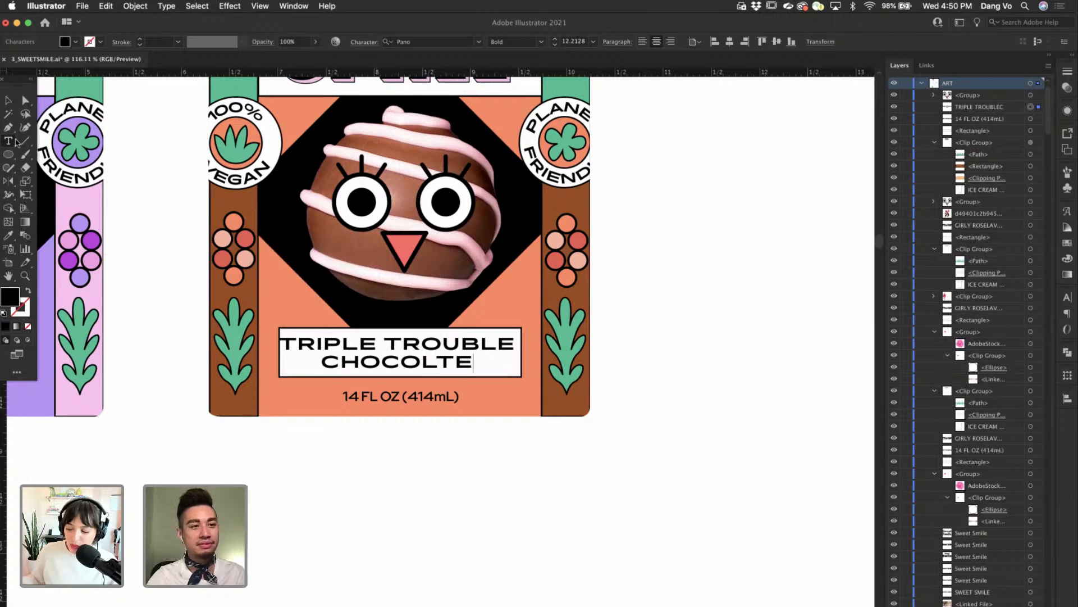
left_click(8, 101)
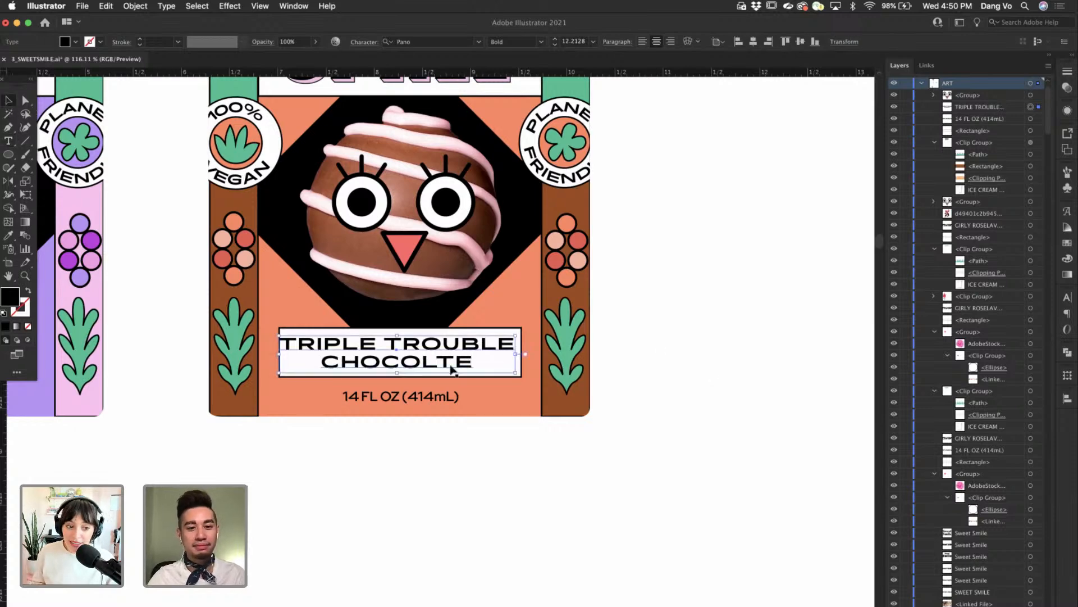
Step: Scale the chocolate package's two-line flavour name down slightly so it has margins inside its white box, and deselect it
scroll(453, 367, "up", 4)
left_click_drag(428, 331, 432, 331)
scroll(432, 332, "down", 4)
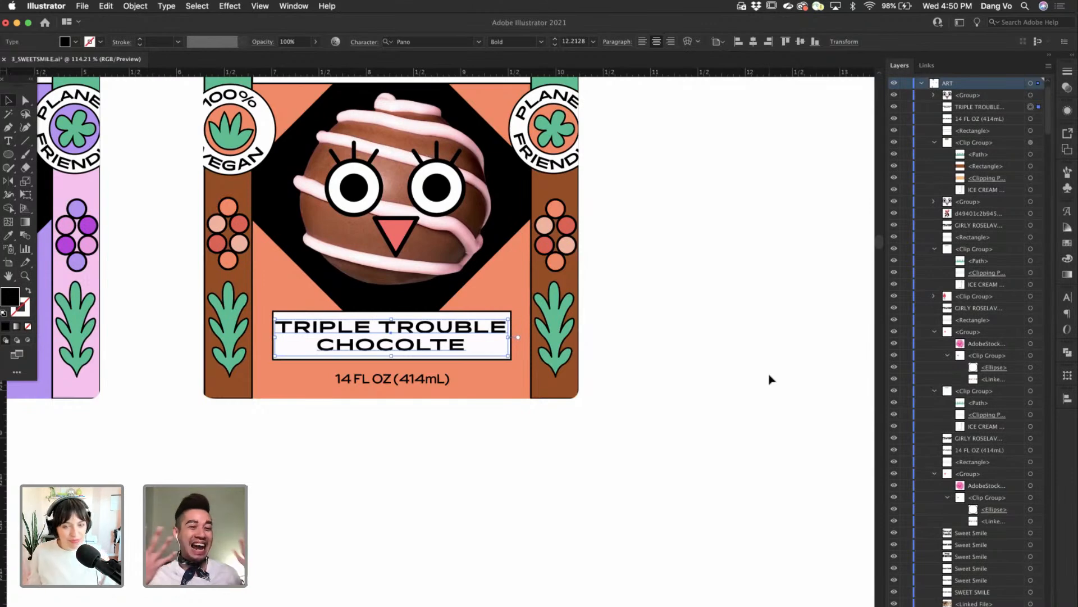
scroll(771, 380, "down", 4)
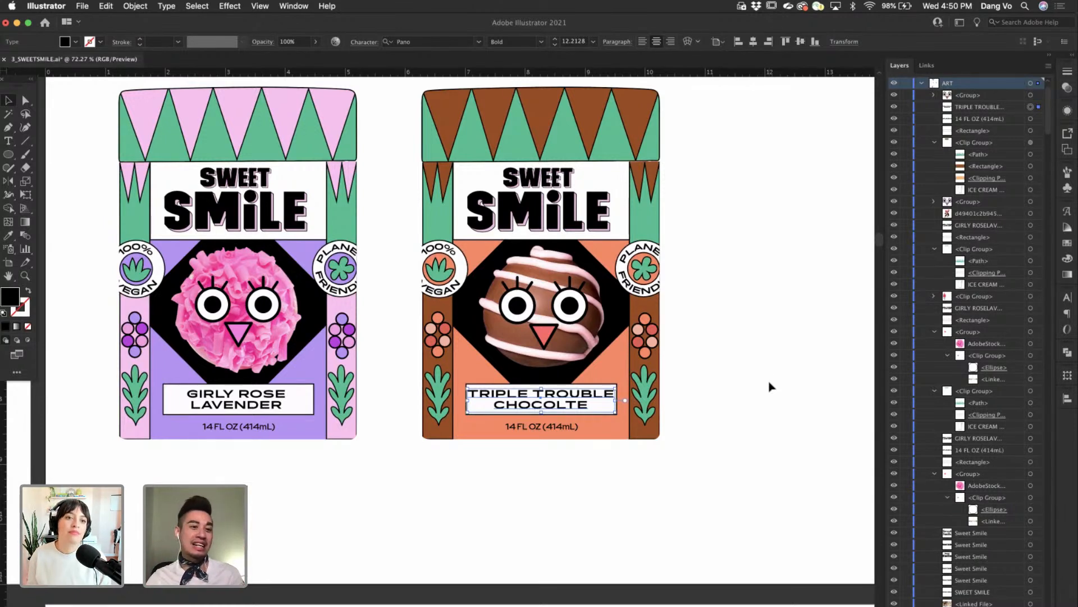
scroll(678, 399, "up", 3)
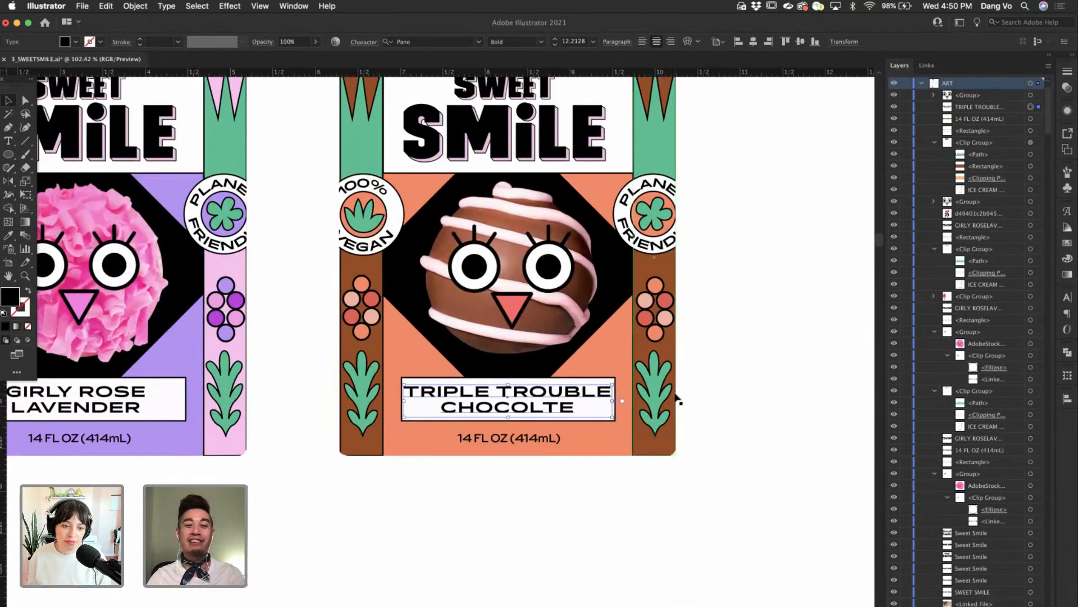
left_click(733, 400)
scroll(609, 390, "up", 3)
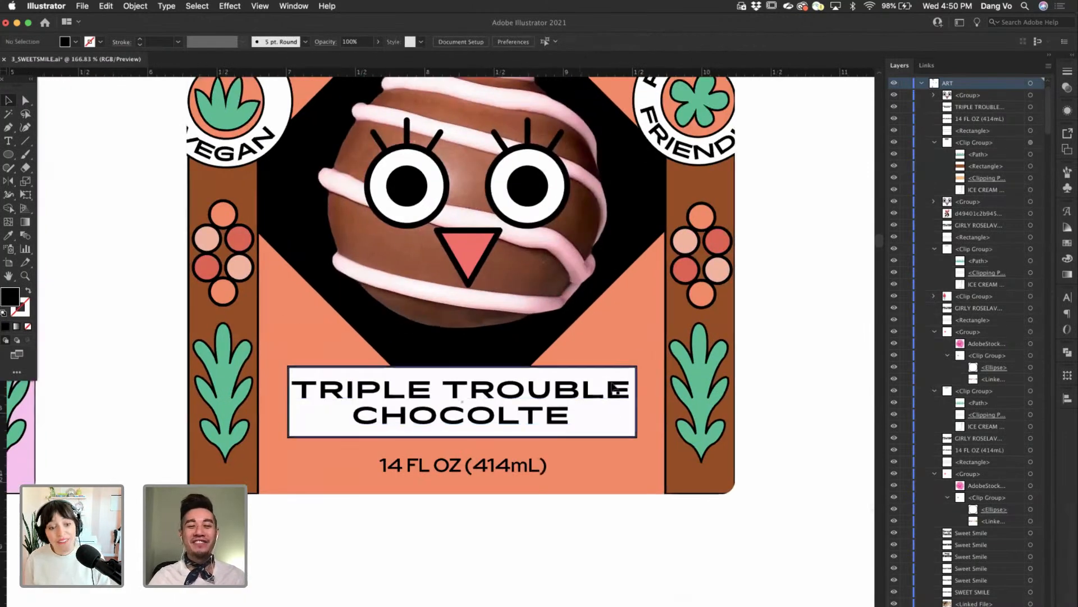
left_click(617, 389)
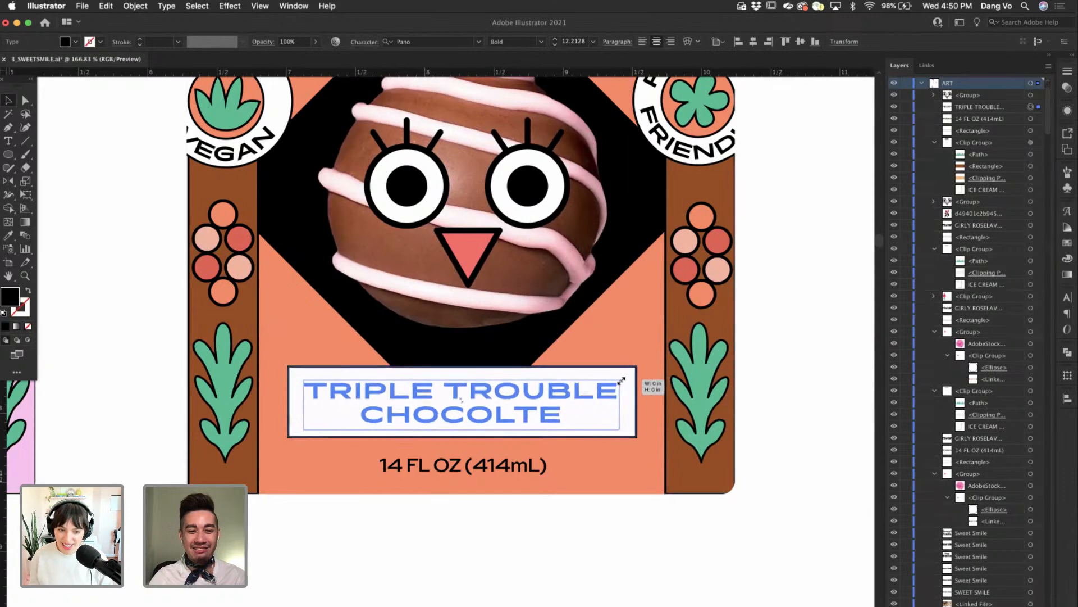
left_click_drag(622, 381, 624, 378)
scroll(623, 378, "down", 5)
left_click(605, 552)
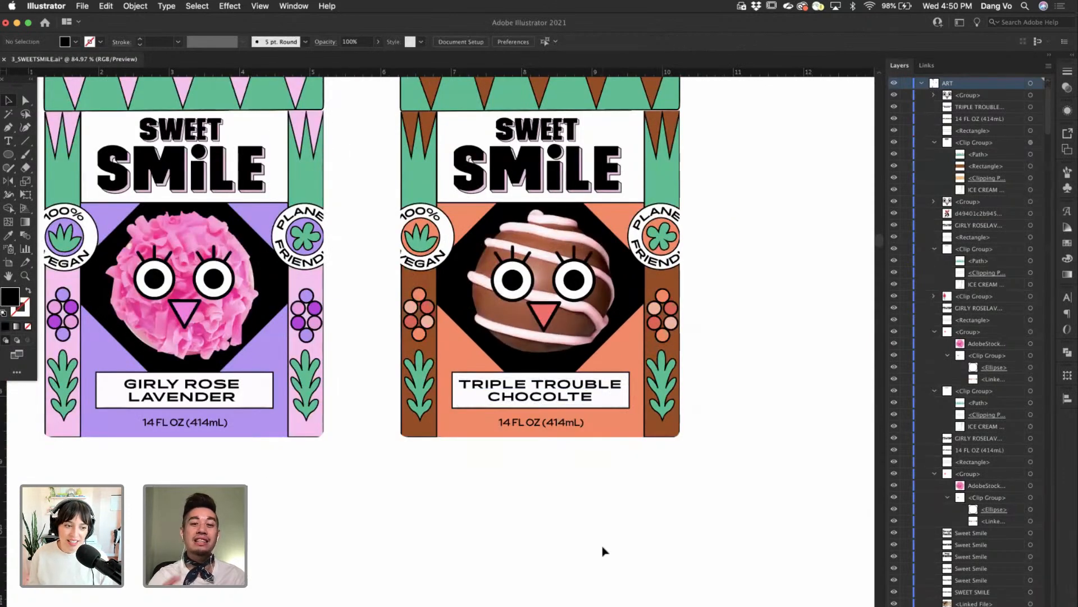
Step: Try replacing the pink package's flavour name with a copy of the chocolate package's flavour text
left_click(261, 388)
key("Delete")
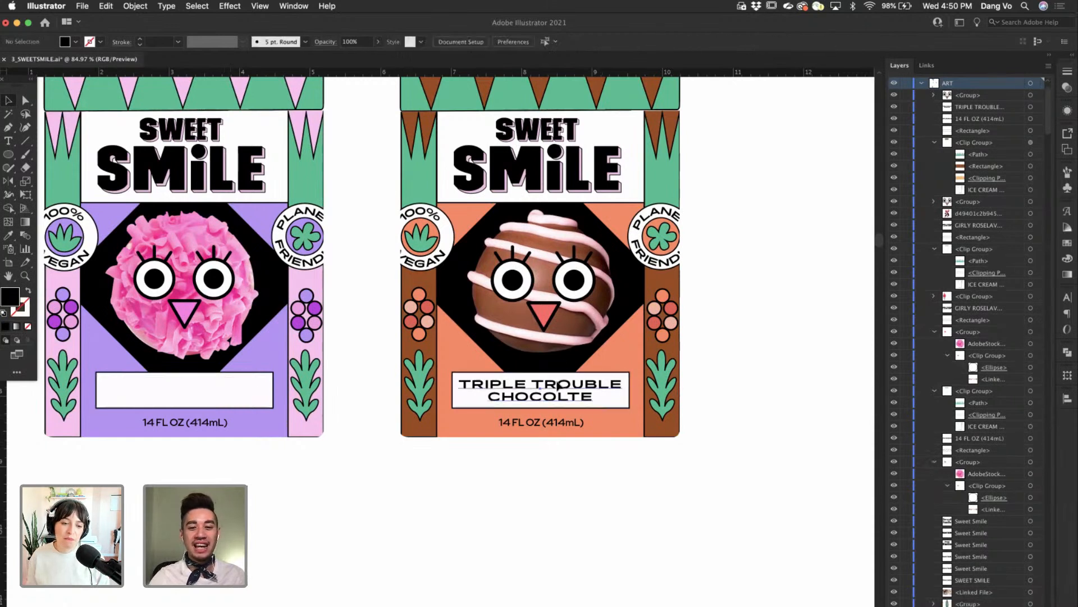
left_click_drag(560, 385, 218, 399)
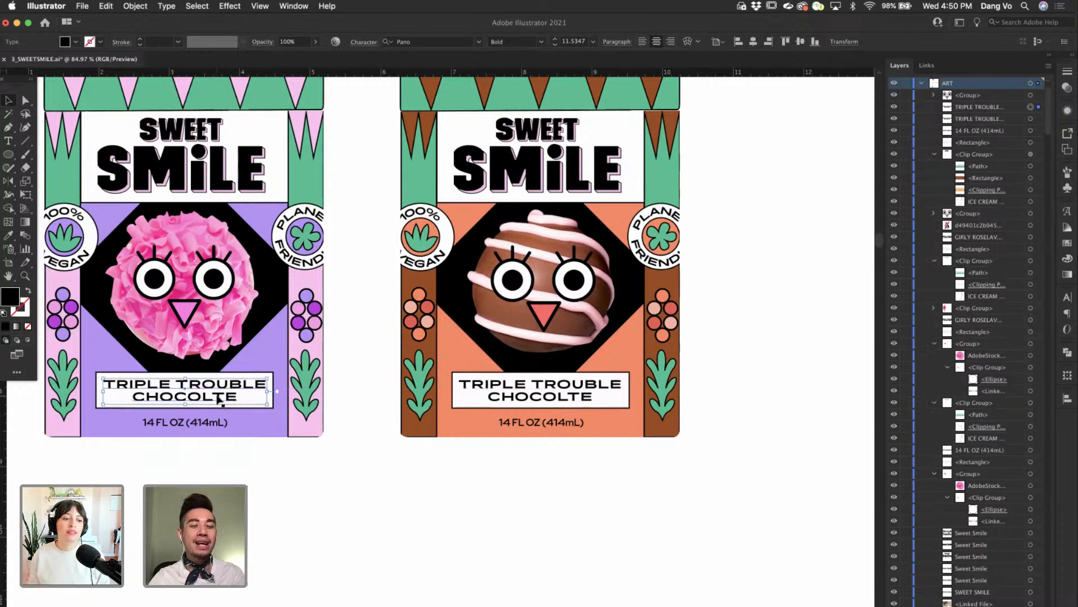
scroll(281, 473, "left", 2)
left_click(335, 518)
scroll(335, 518, "left", 3)
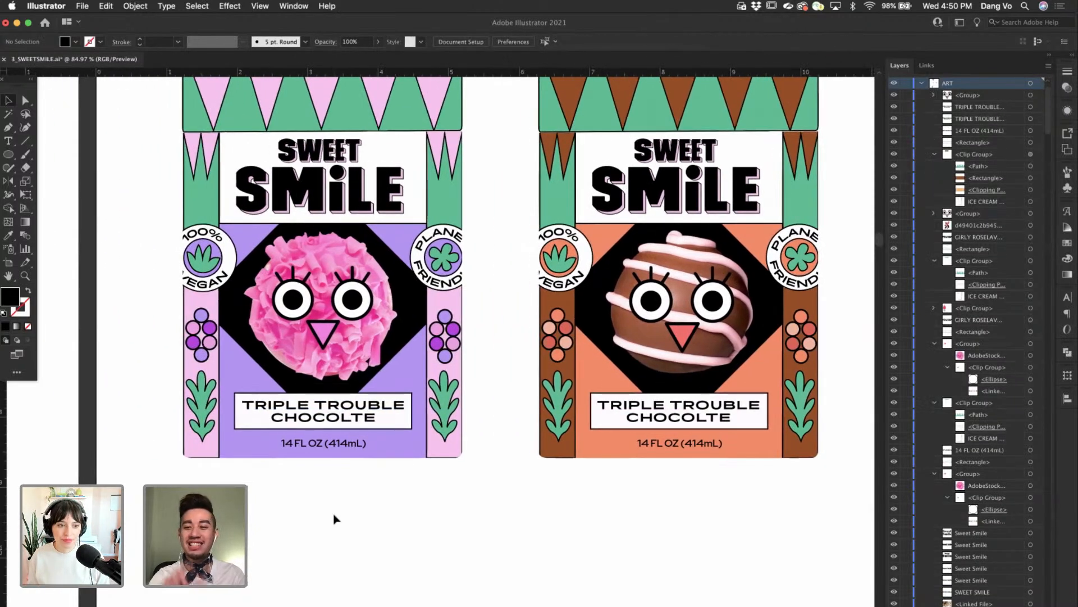
Step: Undo the replacement to restore the pink package's GIRLY ROSE LAVENDER text
double_click(370, 422)
key("super+a")
key("BackSpace")
type("GIRLY ROSE LAVENDER")
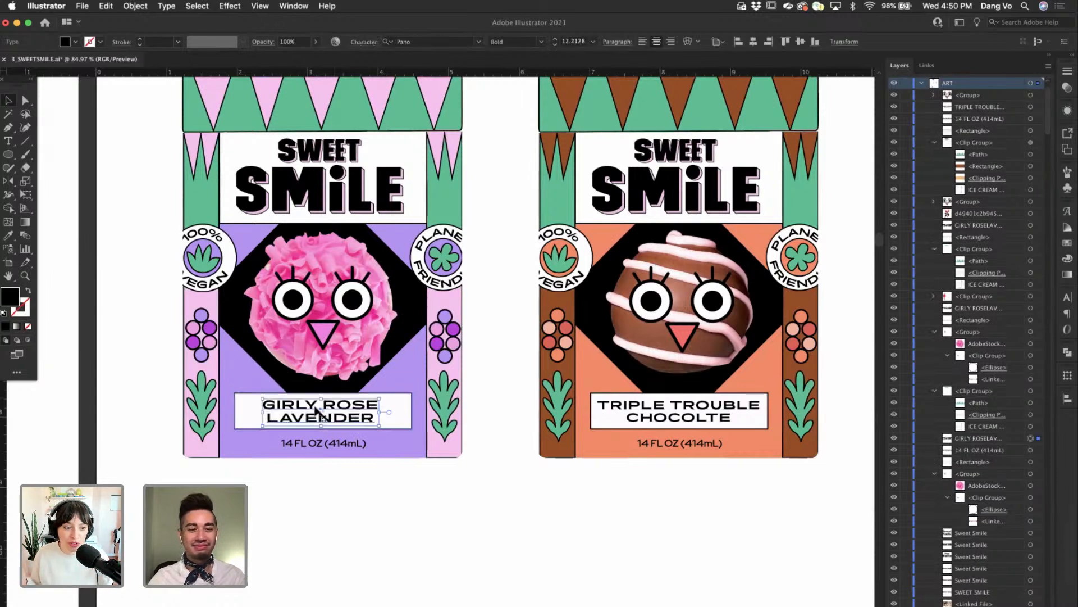
Step: Match the GIRLY ROSE LAVENDER text to the chocolate flavour name's type style with the Eyedropper, deselect it and save the document
key("i")
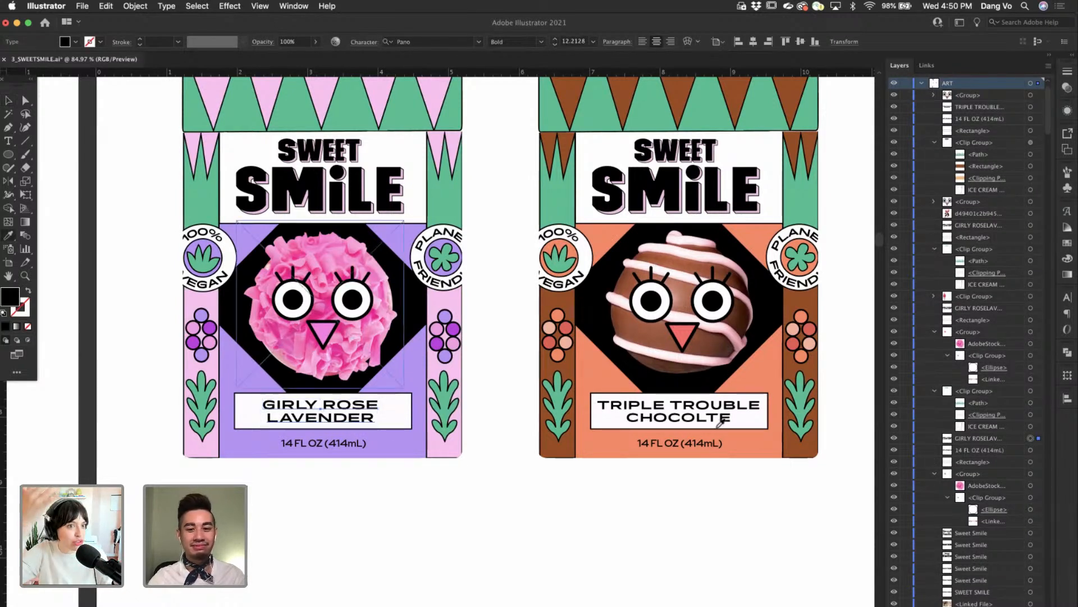
left_click(689, 401)
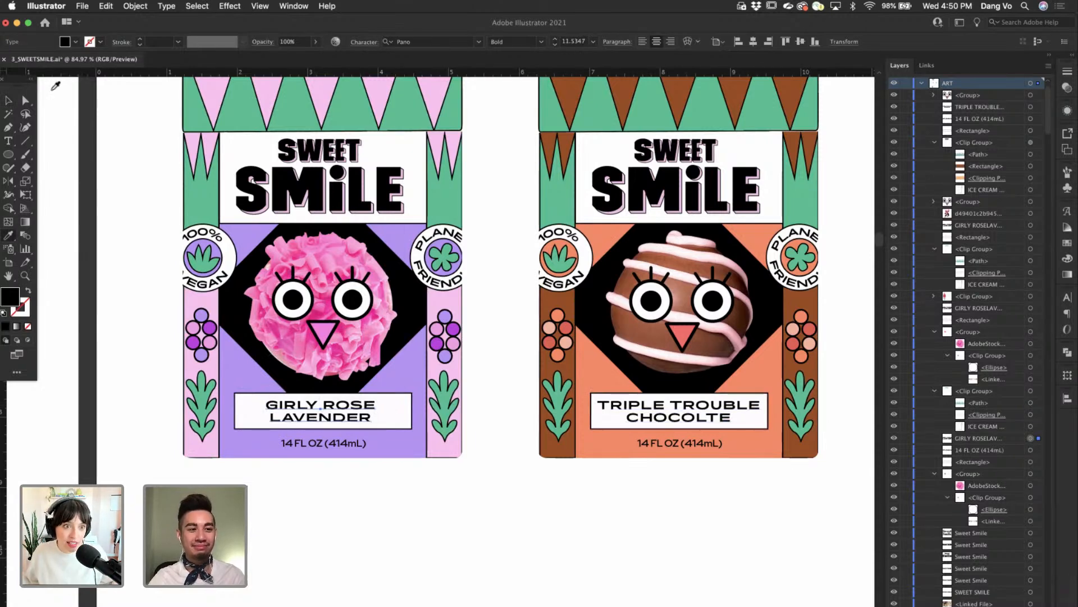
left_click(11, 102)
left_click(426, 520)
scroll(427, 521, "down", 2)
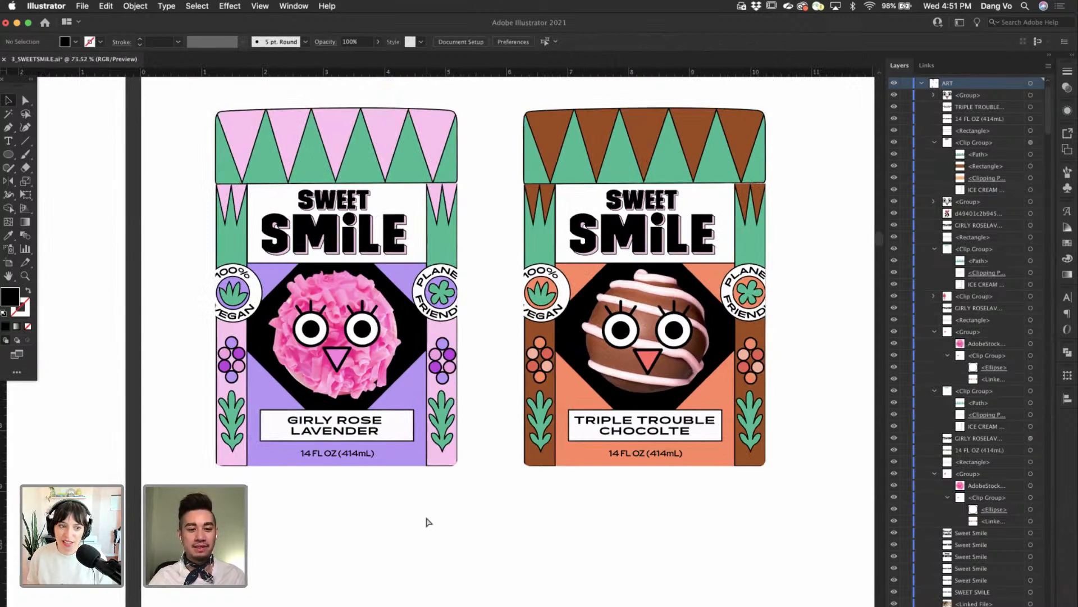
key("super+s")
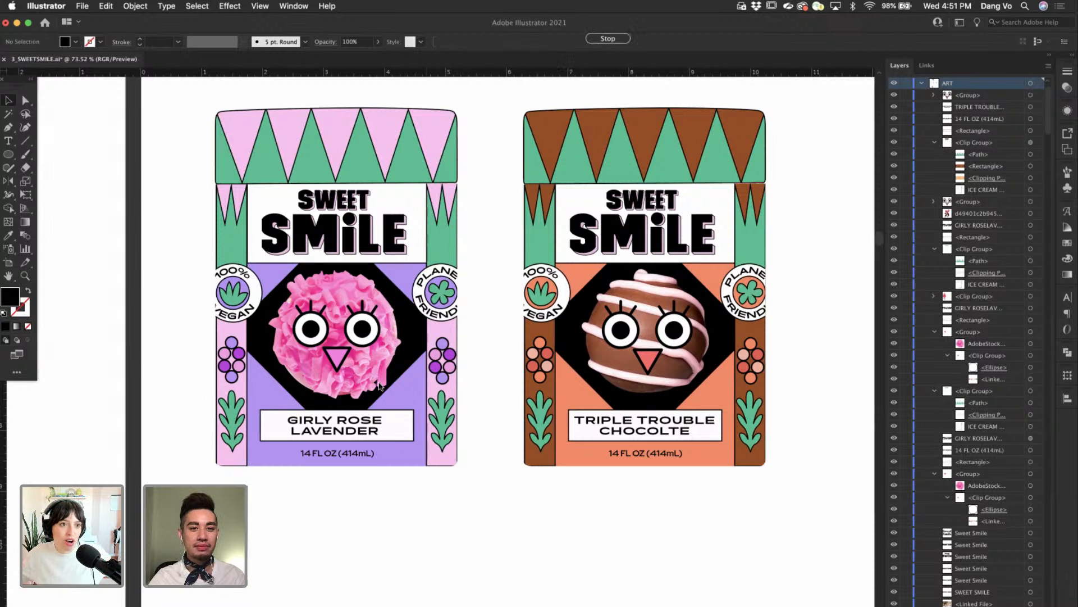
Step: Scale the pink cake pop and its face down together to about 2.2 in wide, deselect everything and save the document
left_click(368, 339)
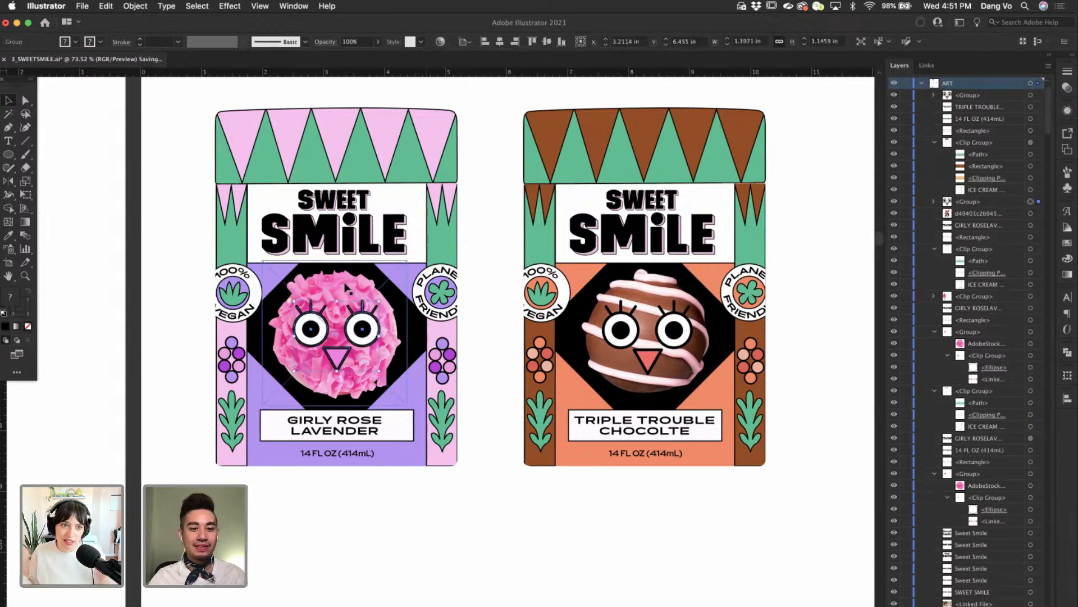
left_click_drag(408, 261, 404, 263)
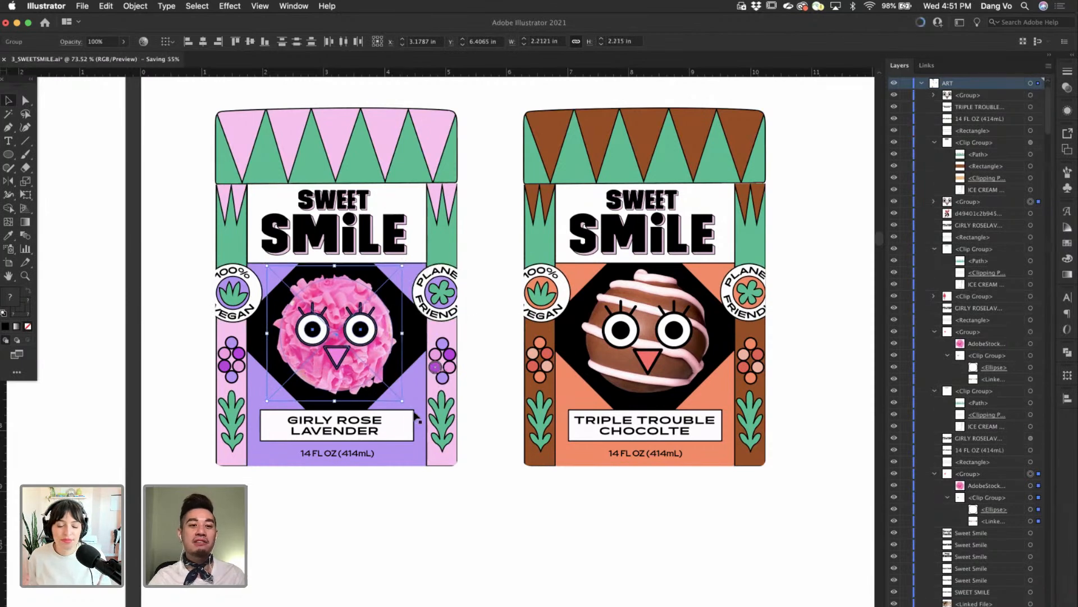
left_click(403, 436)
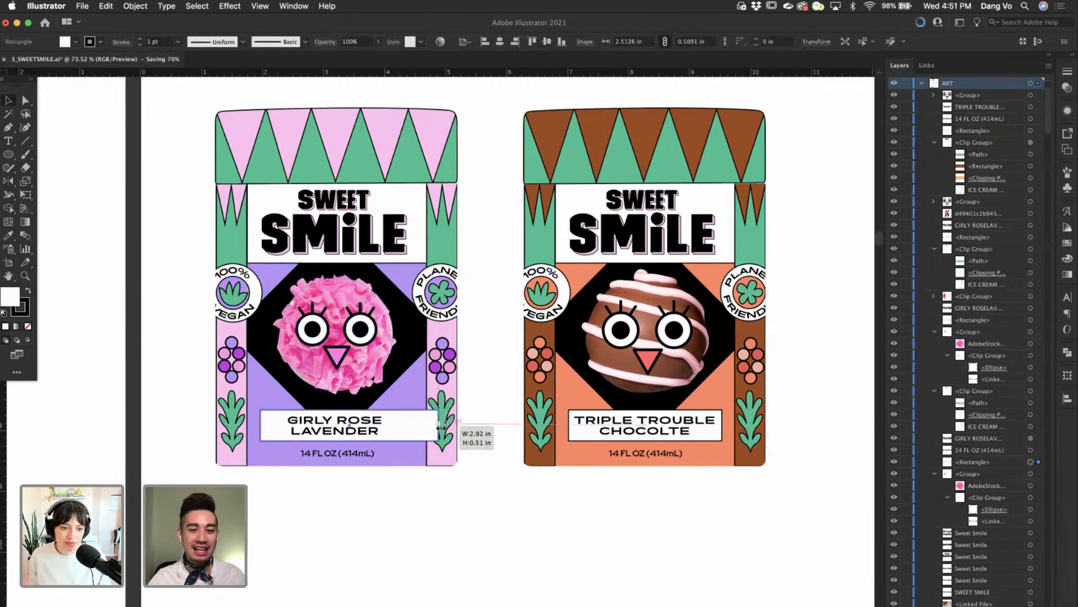
left_click(526, 440)
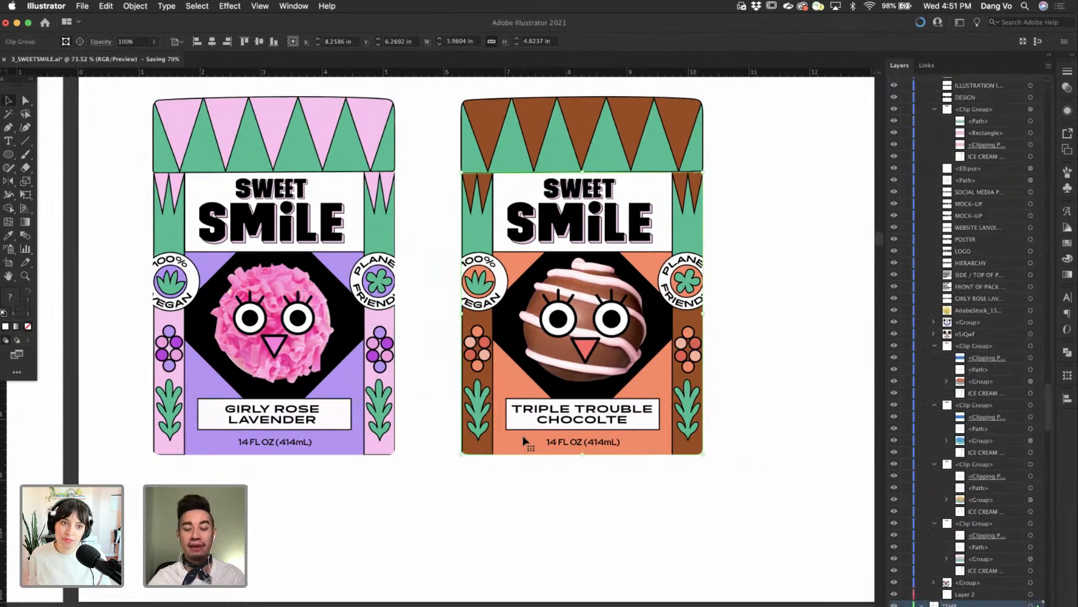
scroll(712, 410, "right", 5)
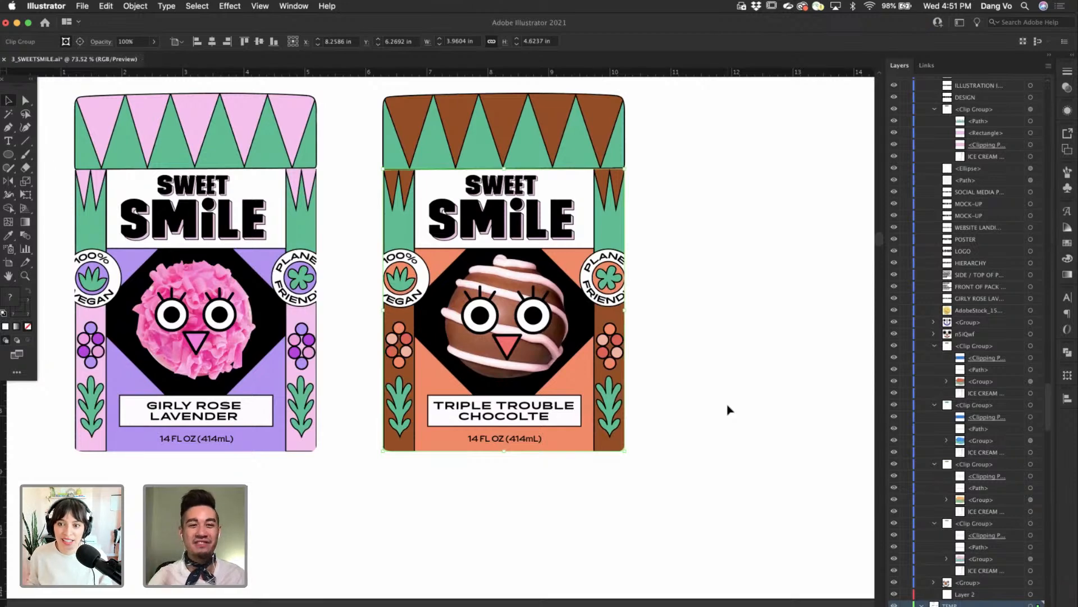
left_click(763, 376)
scroll(763, 377, "down", 2)
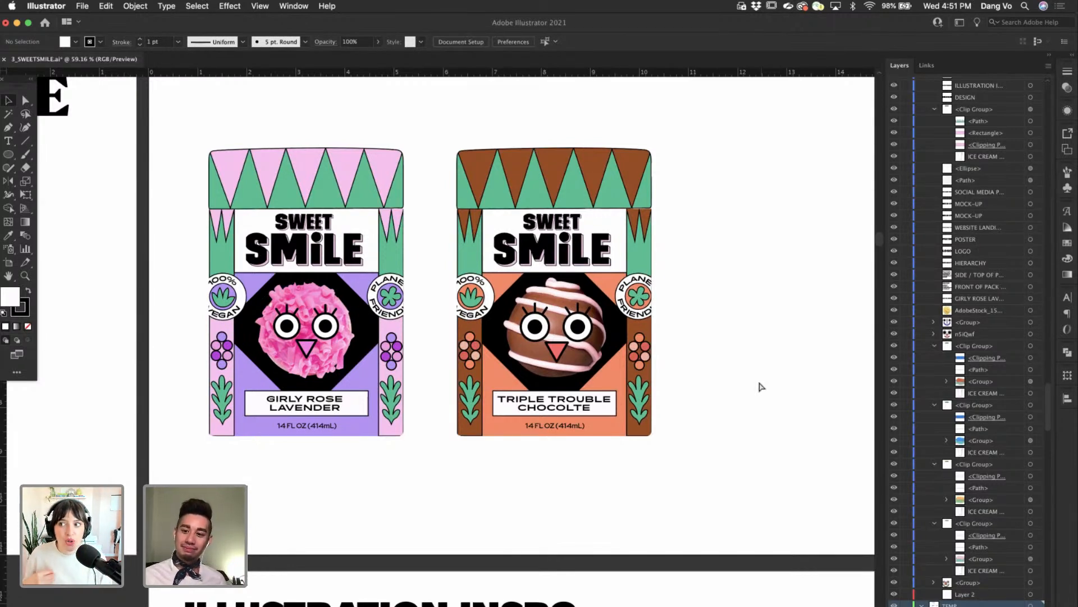
key("super+s")
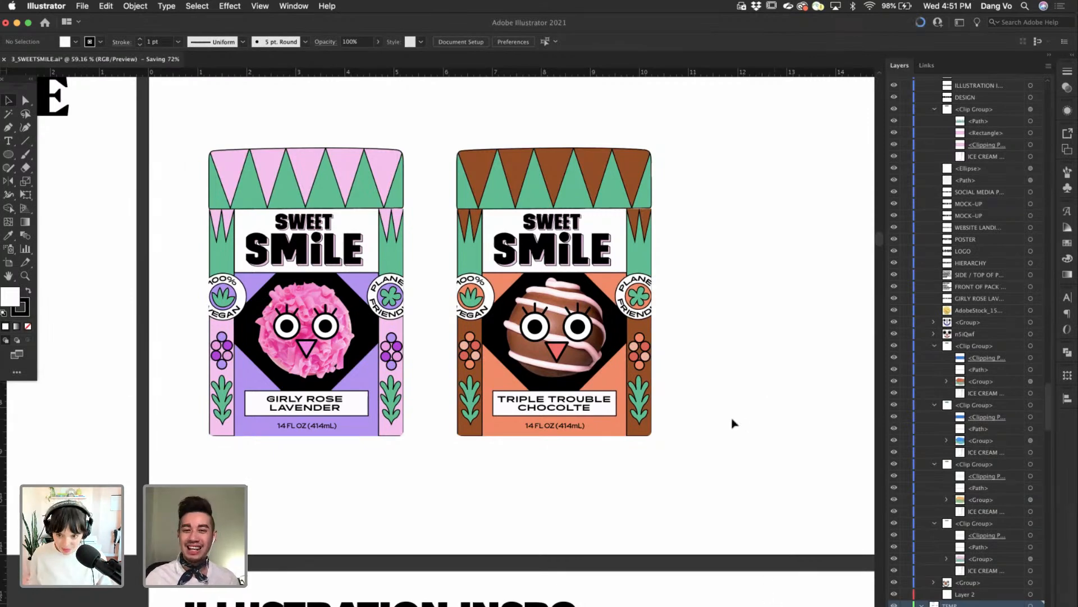
Step: Review the two package designs against the mood board, Color Inspo, Logo and Illustration Inspo artboards
scroll(733, 423, "down", 5)
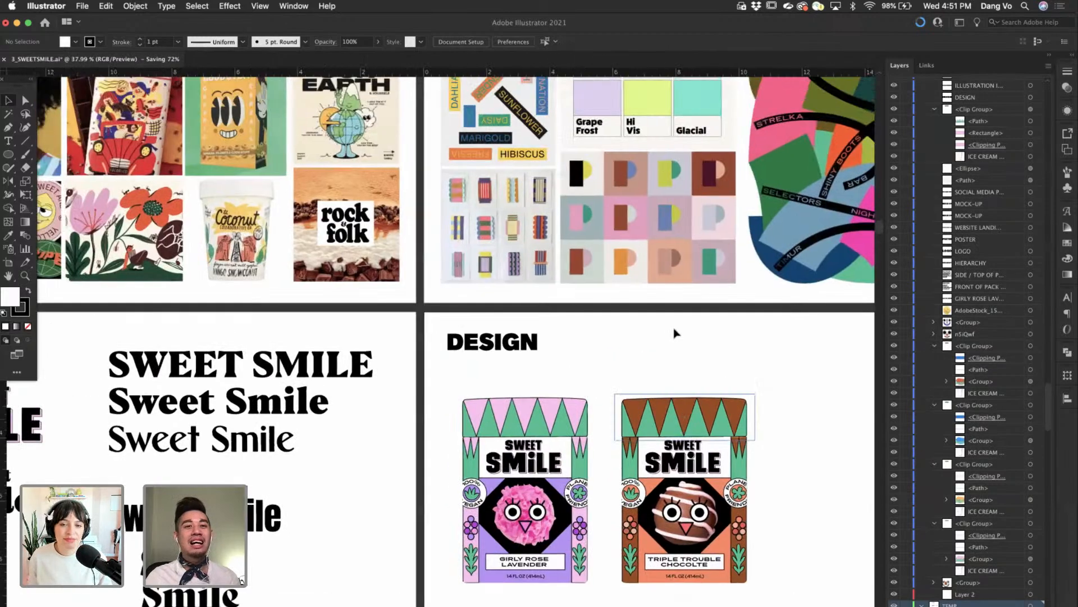
scroll(677, 334, "down", 4)
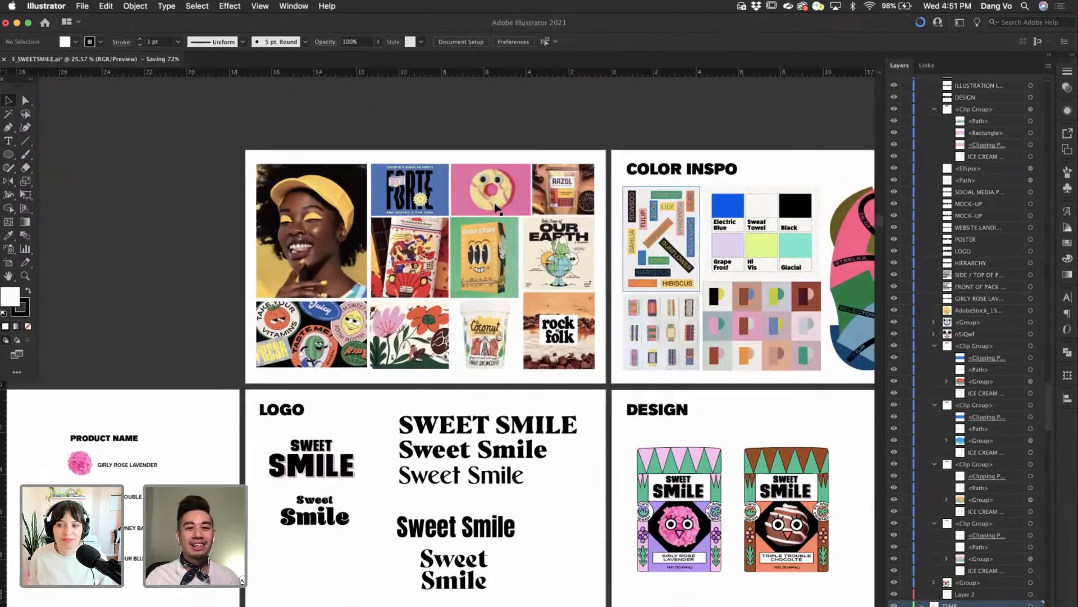
scroll(483, 210, "up", 3)
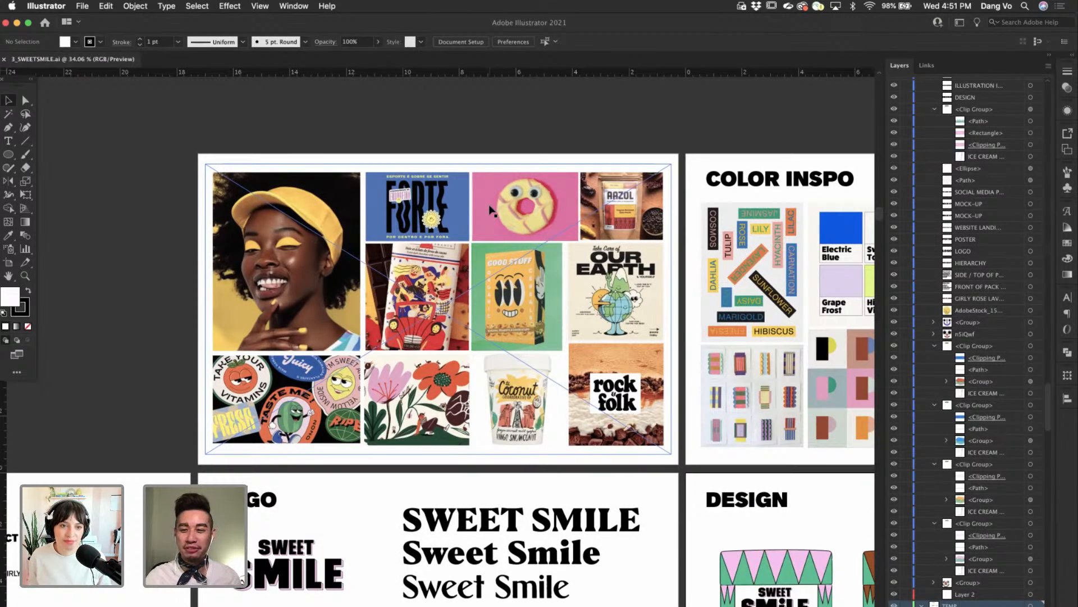
scroll(492, 210, "down", 1)
scroll(492, 210, "down", 1)
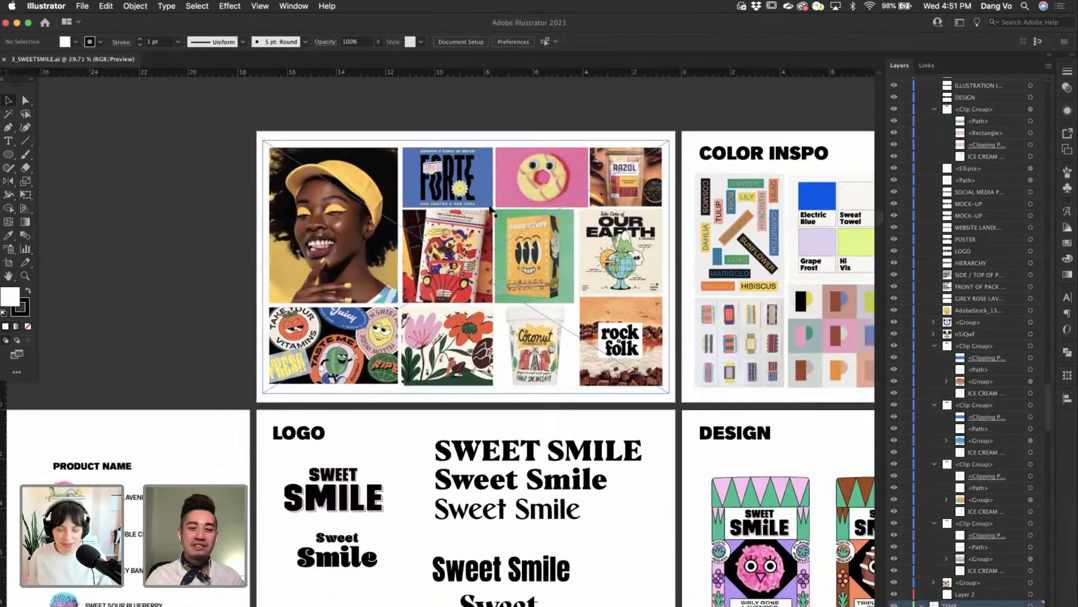
scroll(490, 210, "down", 6)
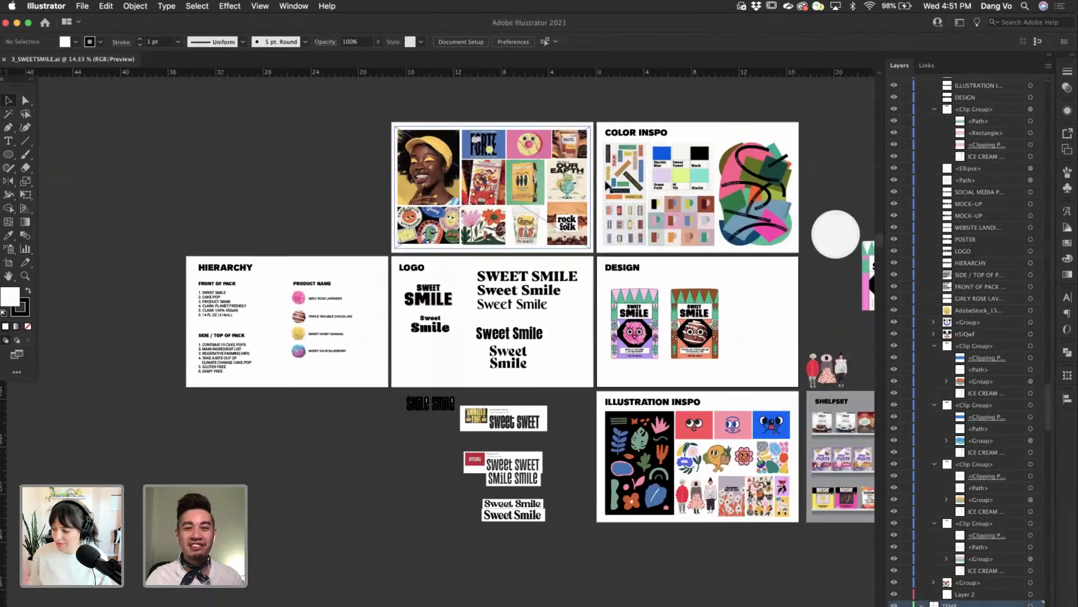
scroll(614, 516, "right", 3)
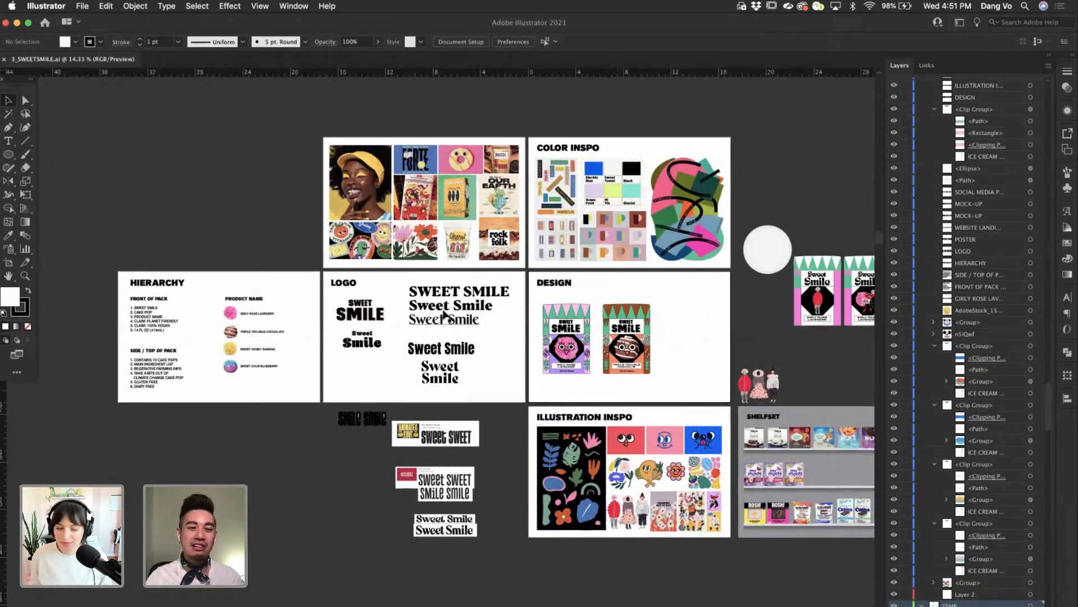
scroll(696, 479, "up", 2)
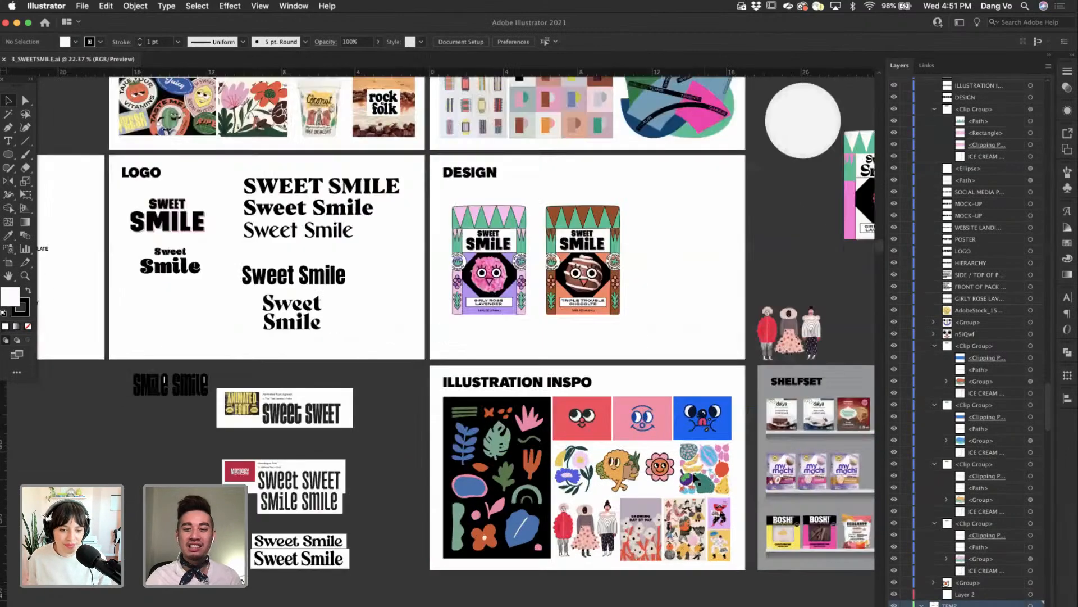
scroll(695, 479, "up", 2)
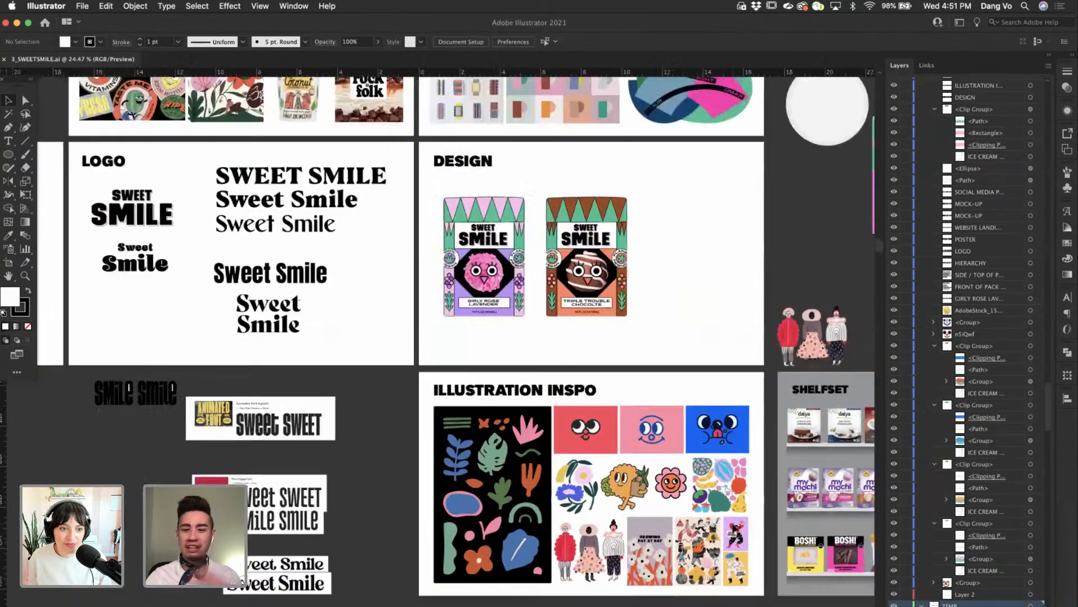
Step: Move the pale grey circle onto the Design artboard beside the Triple Trouble Chocolate package and deselect it
scroll(733, 524, "down", 2)
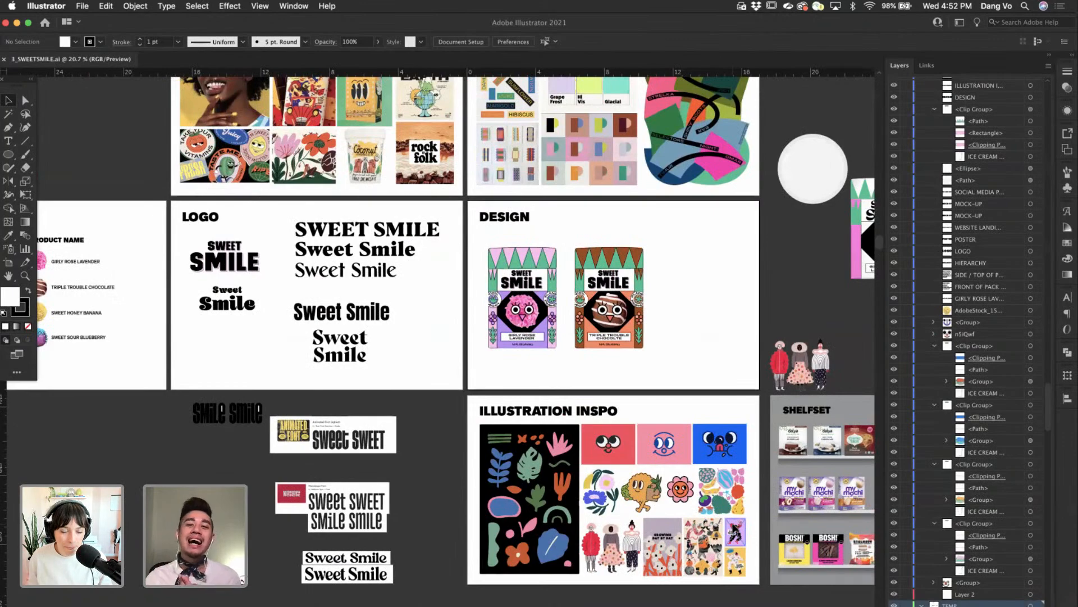
scroll(691, 398, "up", 2)
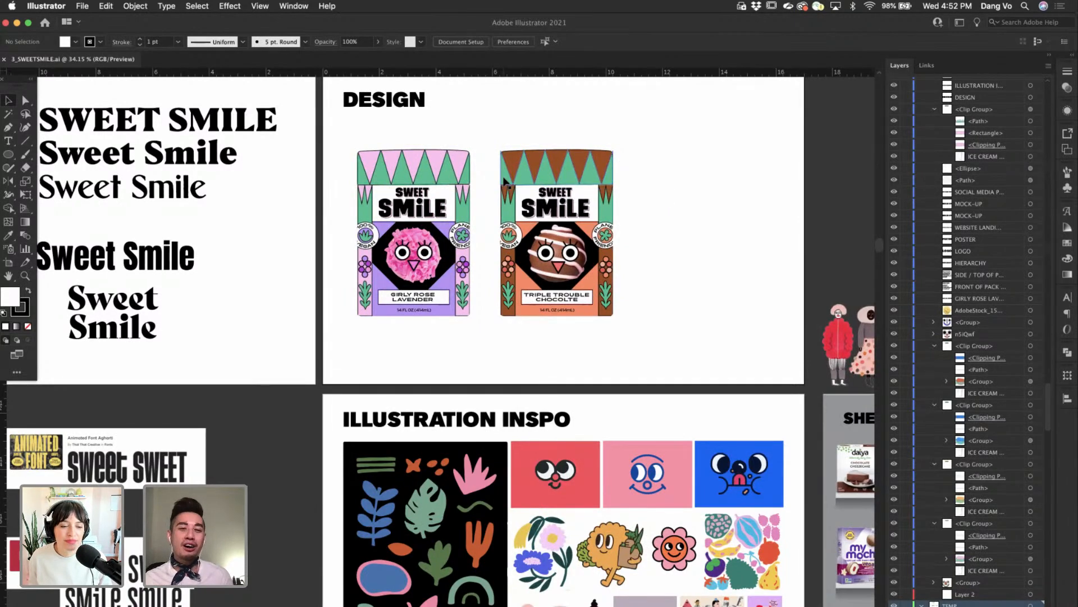
scroll(503, 177, "down", 2)
scroll(505, 179, "up", 4)
scroll(505, 178, "right", 3)
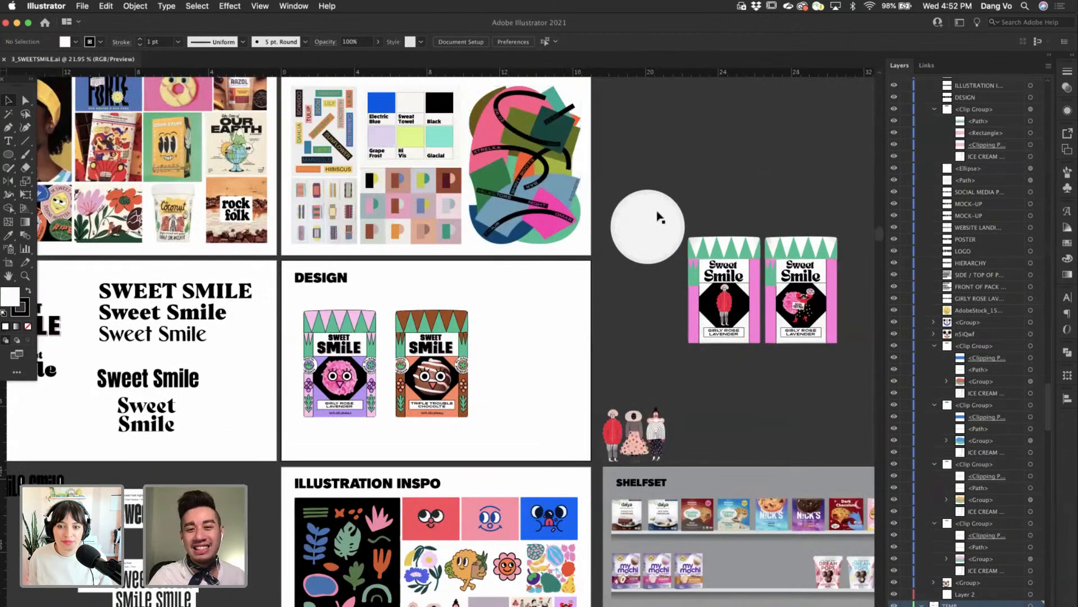
left_click_drag(650, 236, 550, 347)
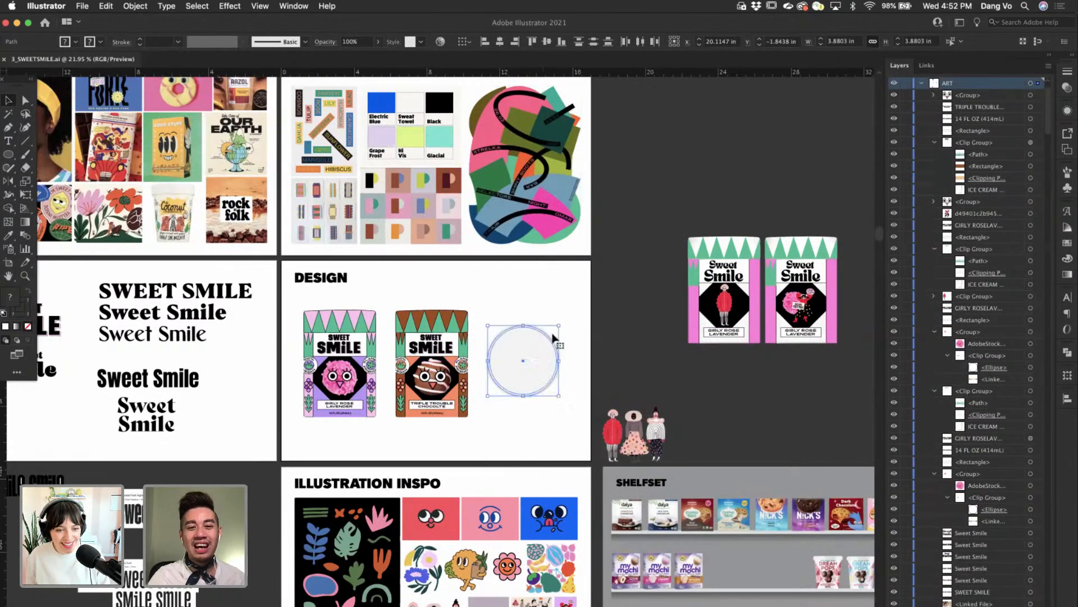
left_click(614, 360)
Step: Examine the competitor products on the Shelfset artboard and compare them with the two Sweet Smile package designs
scroll(614, 360, "down", 2)
scroll(614, 360, "right", 2)
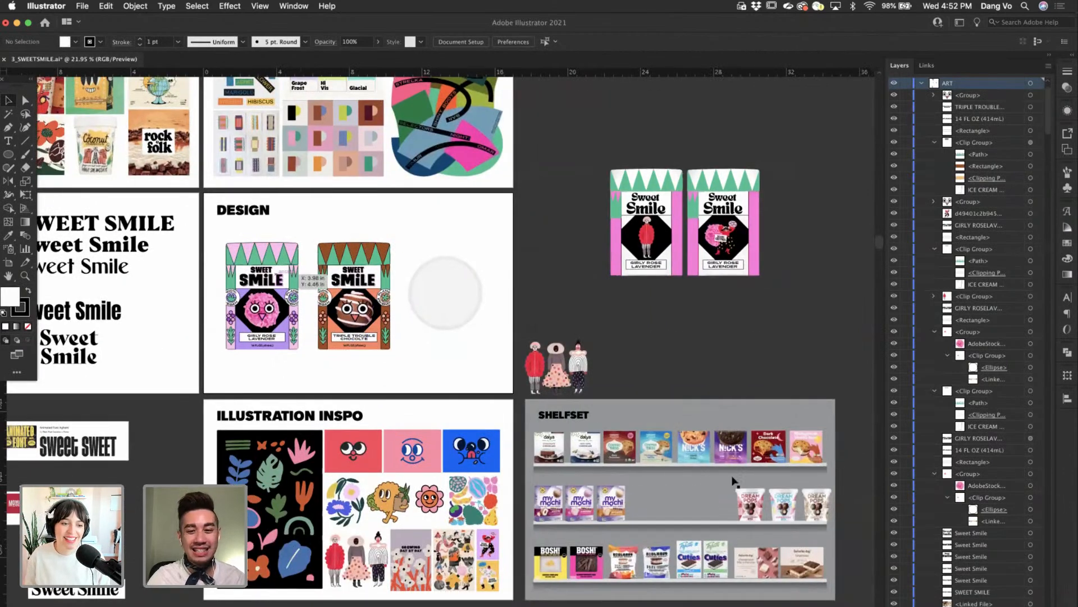
scroll(752, 492, "up", 3)
scroll(758, 499, "up", 3)
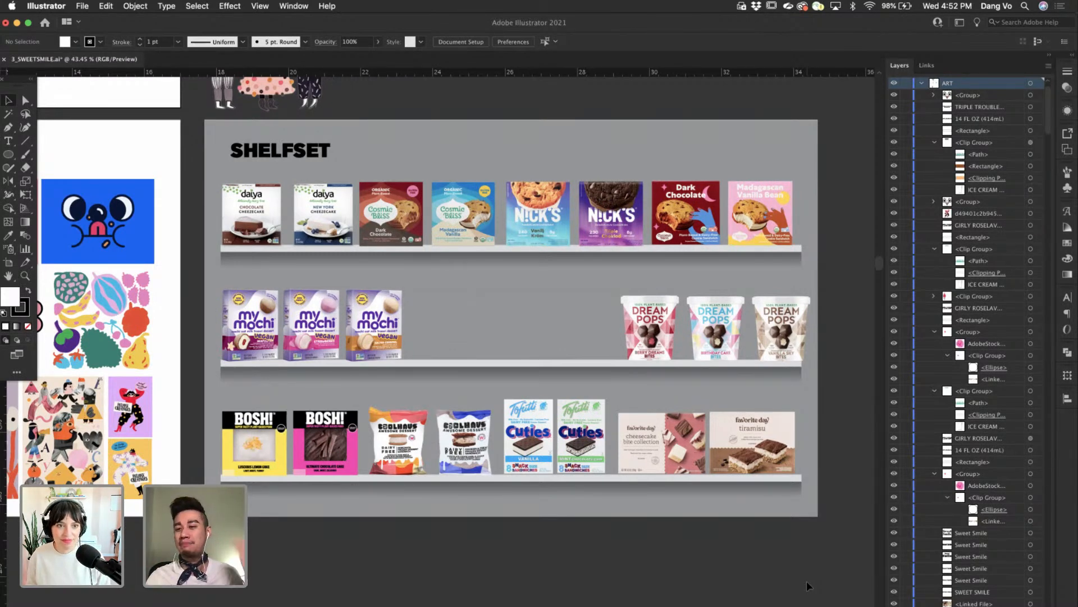
scroll(807, 581, "down", 4)
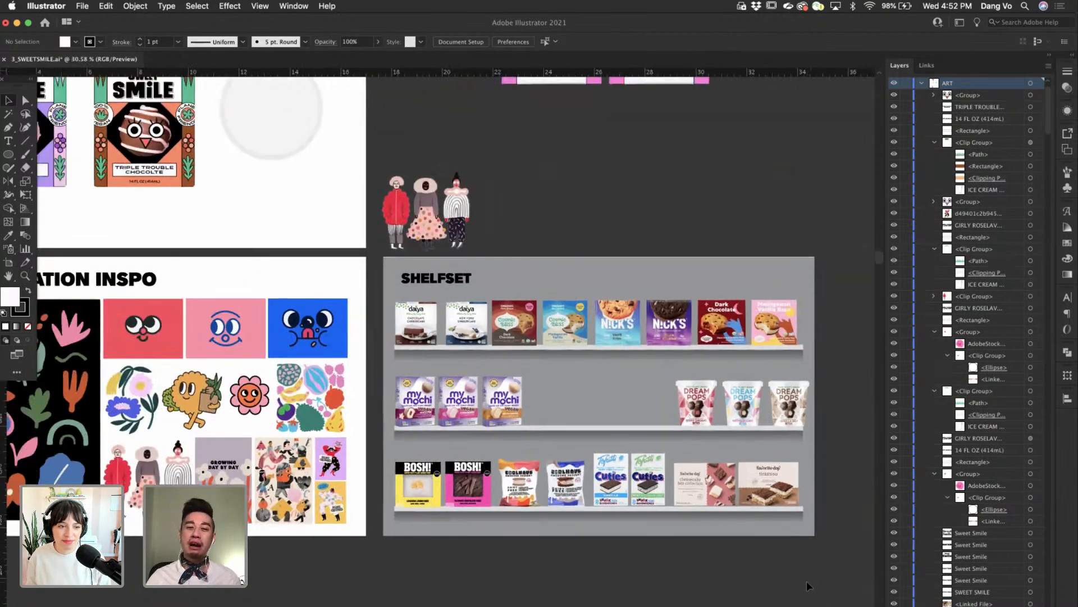
scroll(806, 581, "down", 2)
scroll(807, 581, "right", 2)
scroll(806, 581, "down", 1)
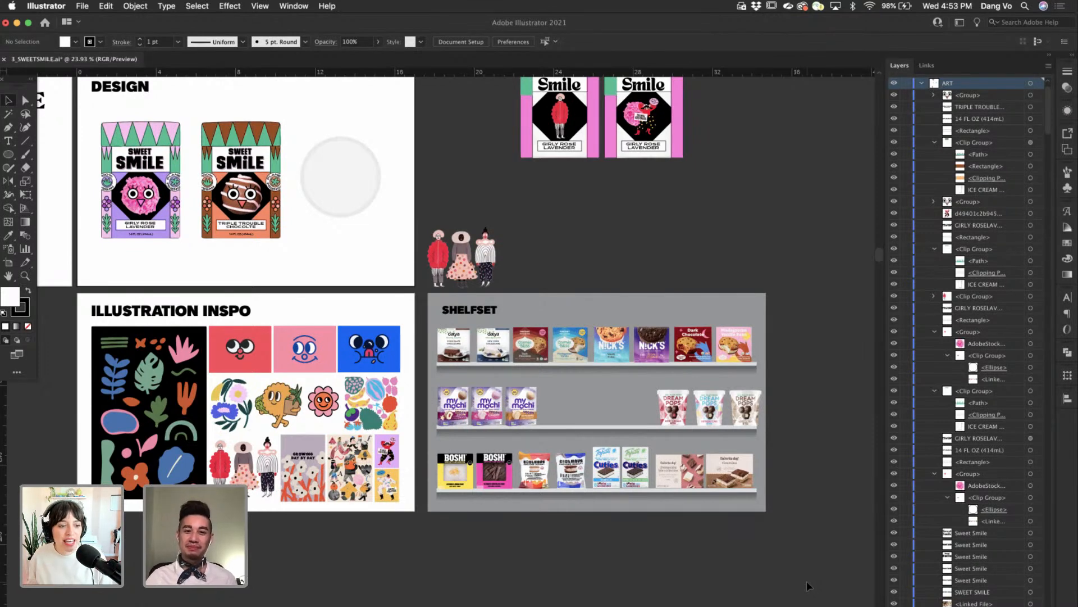
scroll(807, 586, "up", 5)
scroll(807, 585, "left", 4)
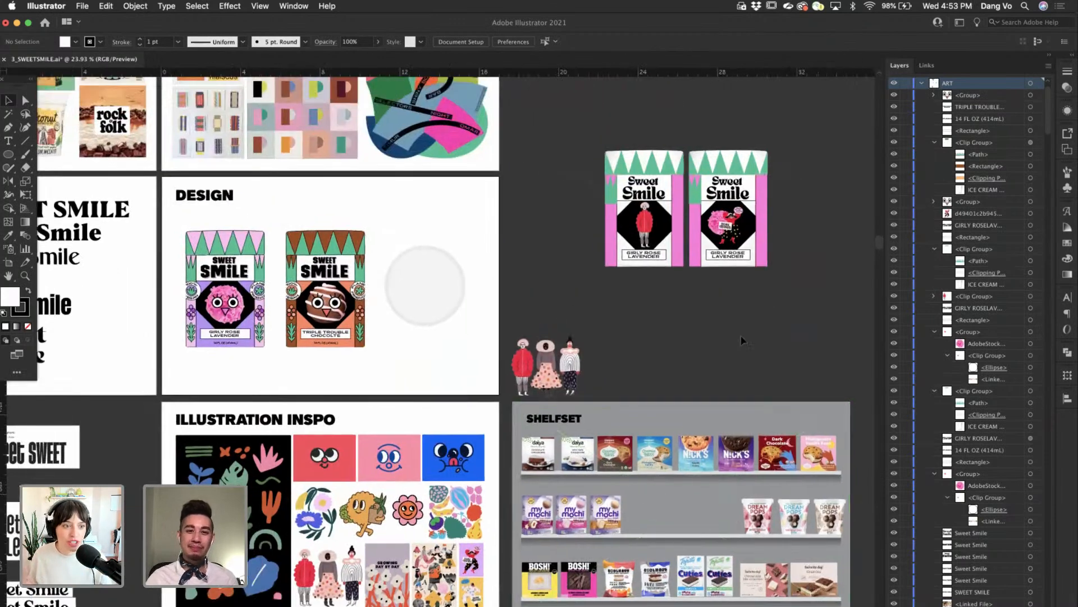
Step: Save the Sweet Smile document with the whole set of artboards in view
scroll(742, 339, "left", 3)
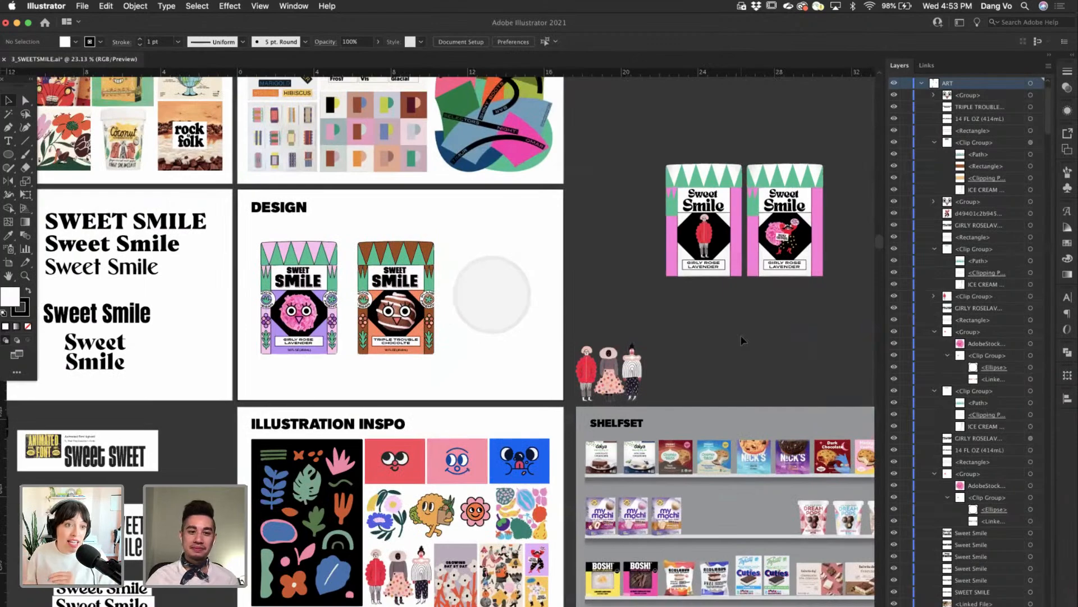
scroll(741, 339, "down", 5)
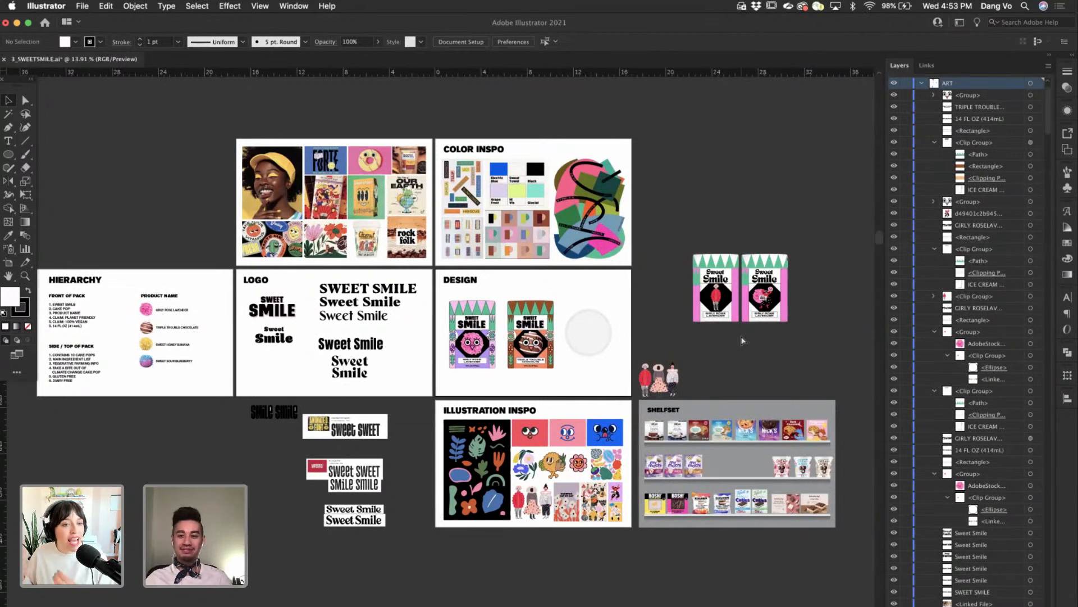
key("super+s")
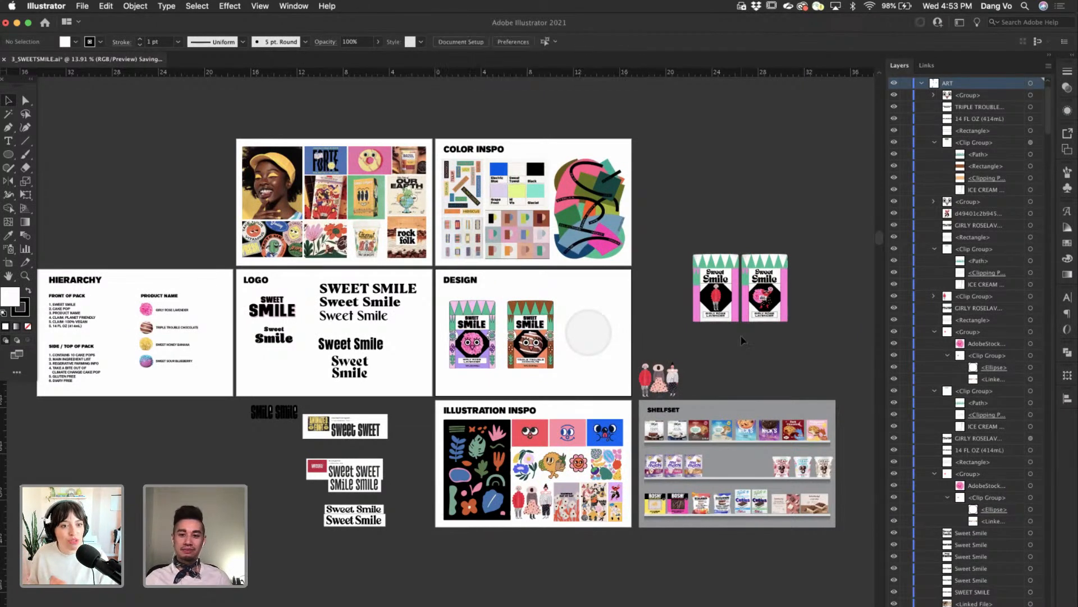